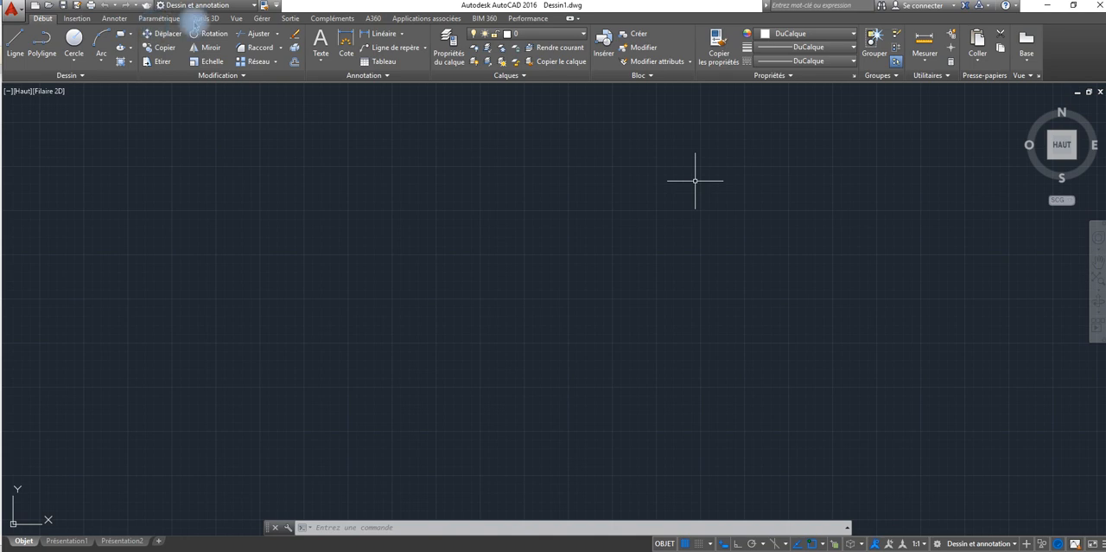
pyautogui.click(511, 197)
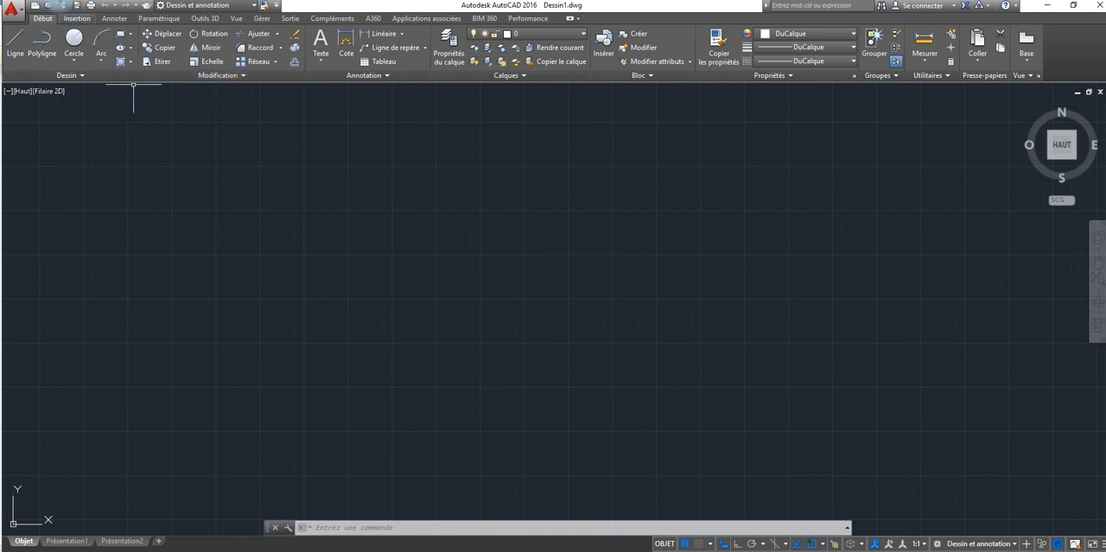
pyautogui.click(74, 18)
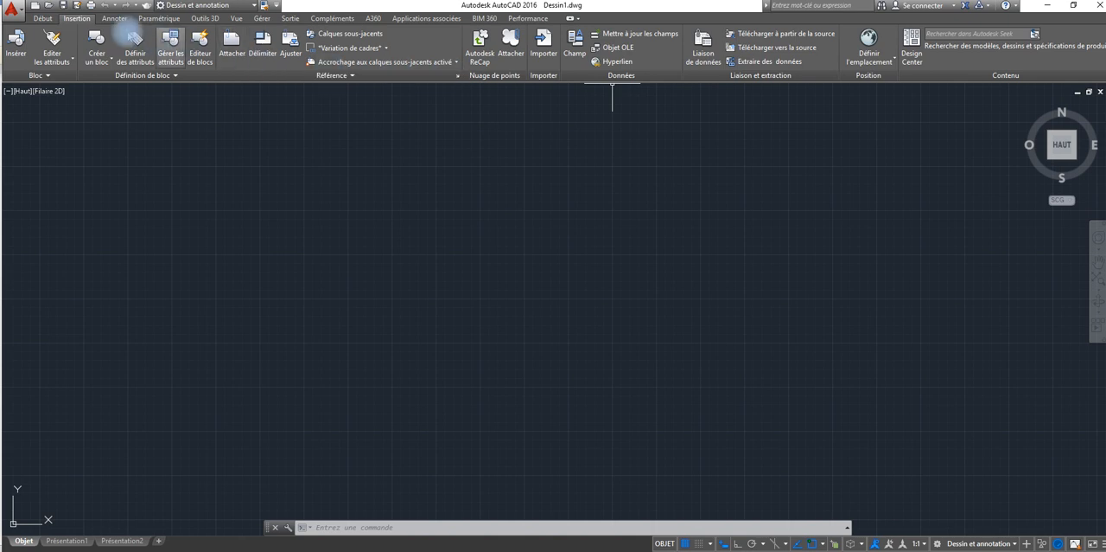
pyautogui.click(43, 18)
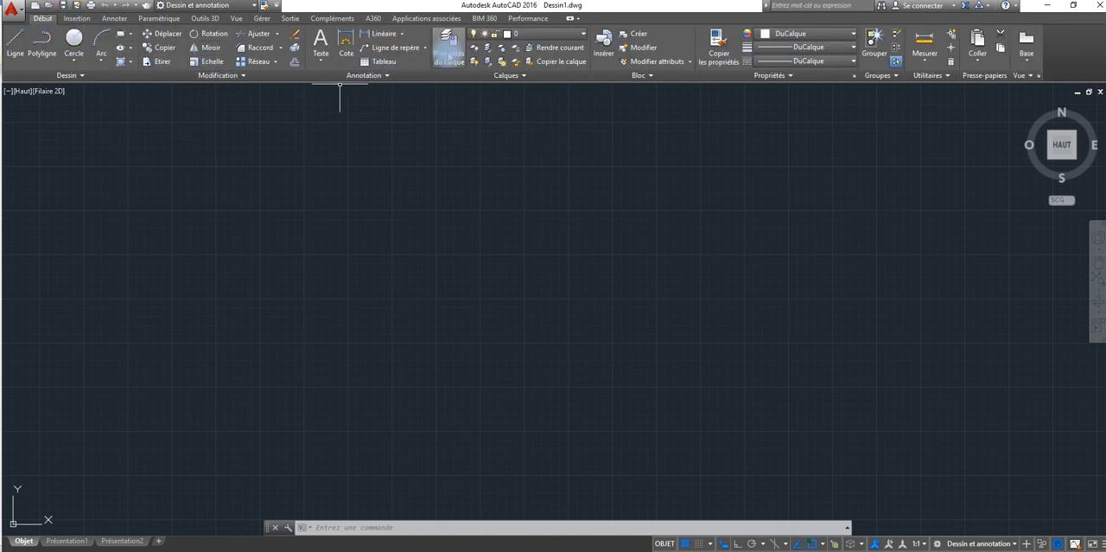
# Step: Create a new layer named Murs in the layer properties manager and close the manager
pyautogui.click(448, 48)
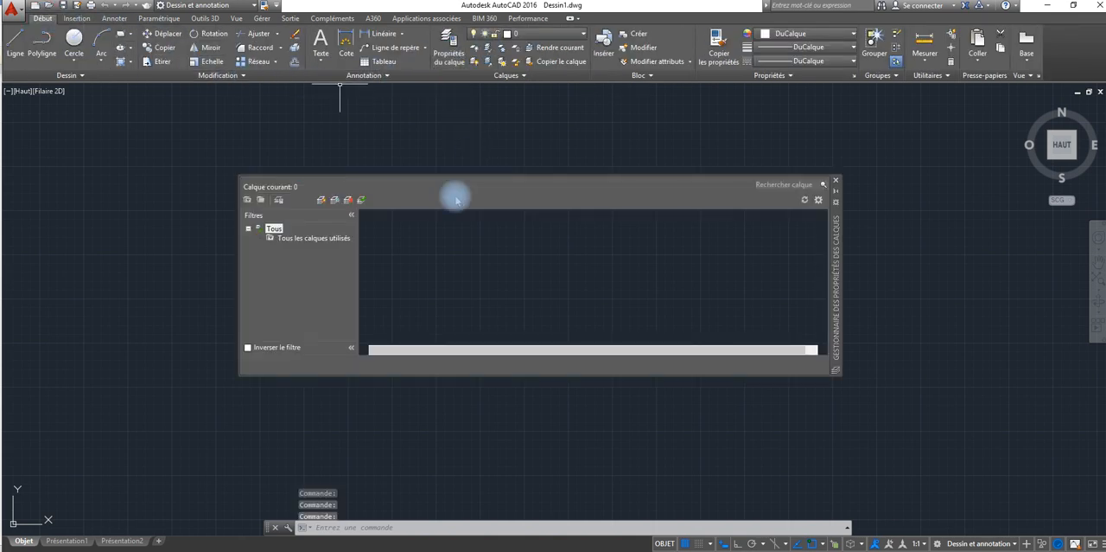
pyautogui.click(321, 201)
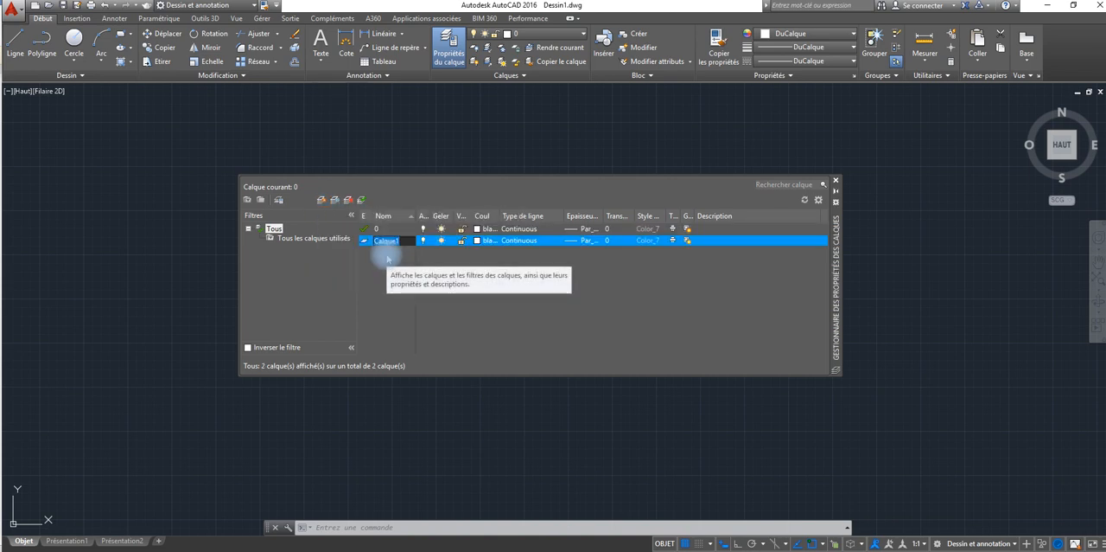
pyautogui.write('Murs')
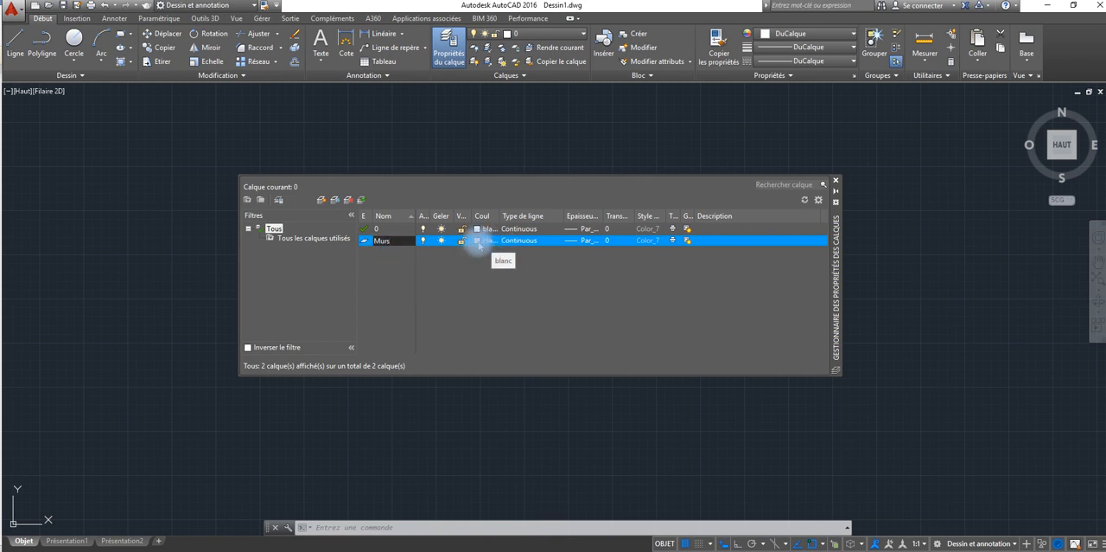
pyautogui.click(835, 185)
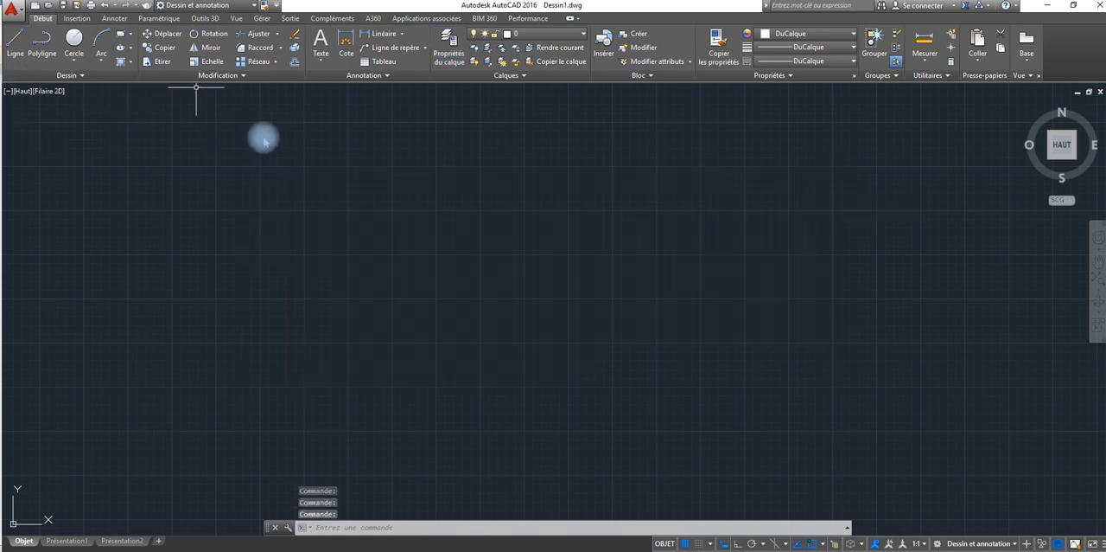
# Step: Make the Murs layer current
pyautogui.click(448, 48)
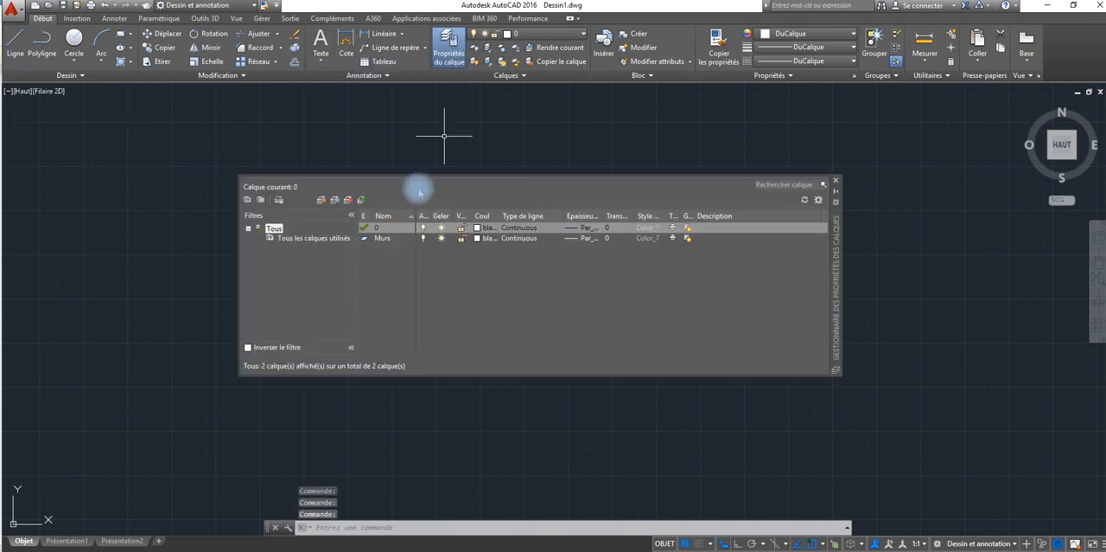
pyautogui.click(374, 239)
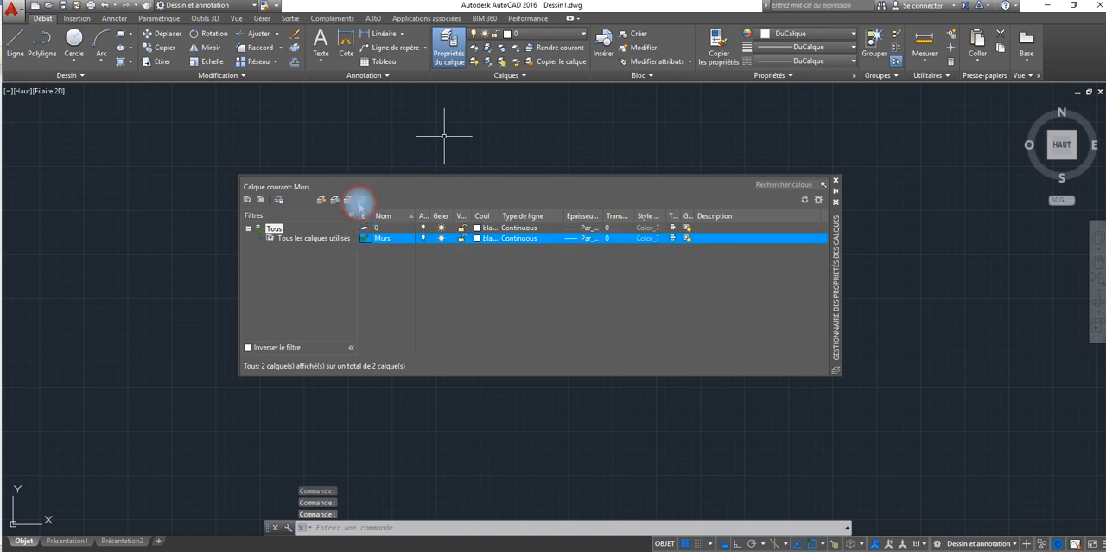
pyautogui.click(835, 180)
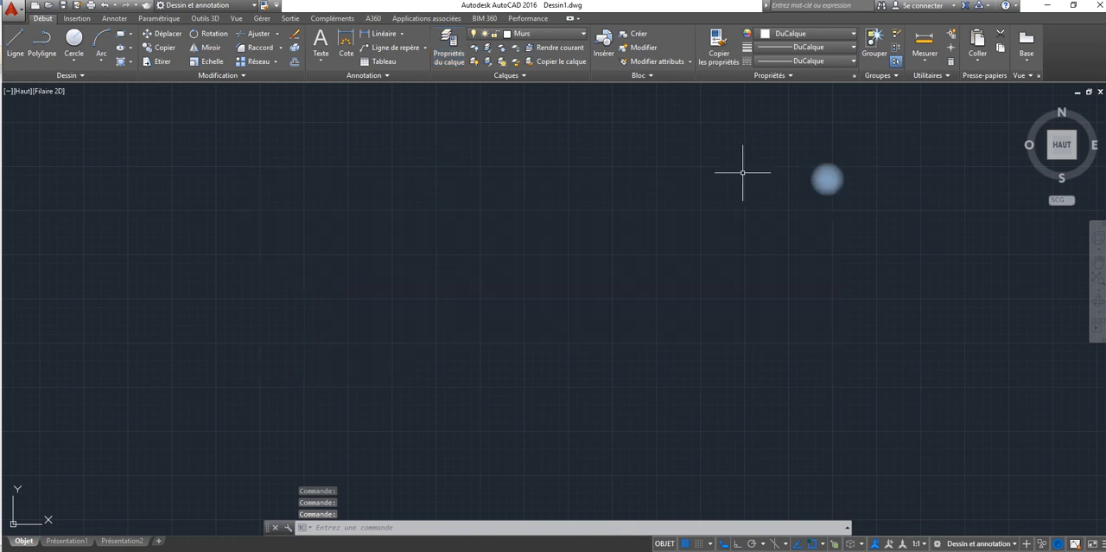
# Step: Attach the image file "image 2" from the desktop as a reference, placing it in the drawing at scale factor 1
pyautogui.click(76, 18)
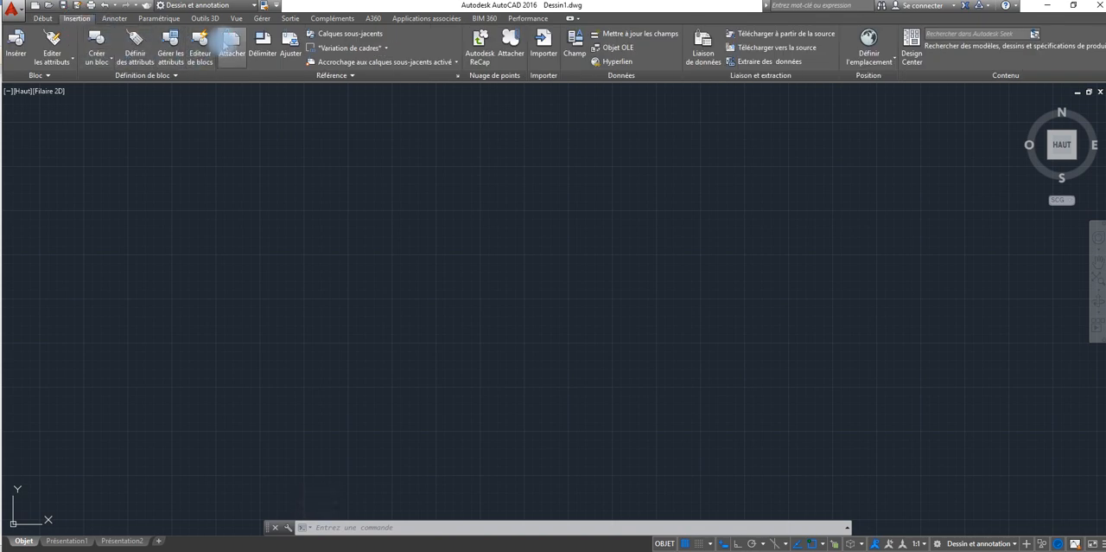
pyautogui.click(229, 45)
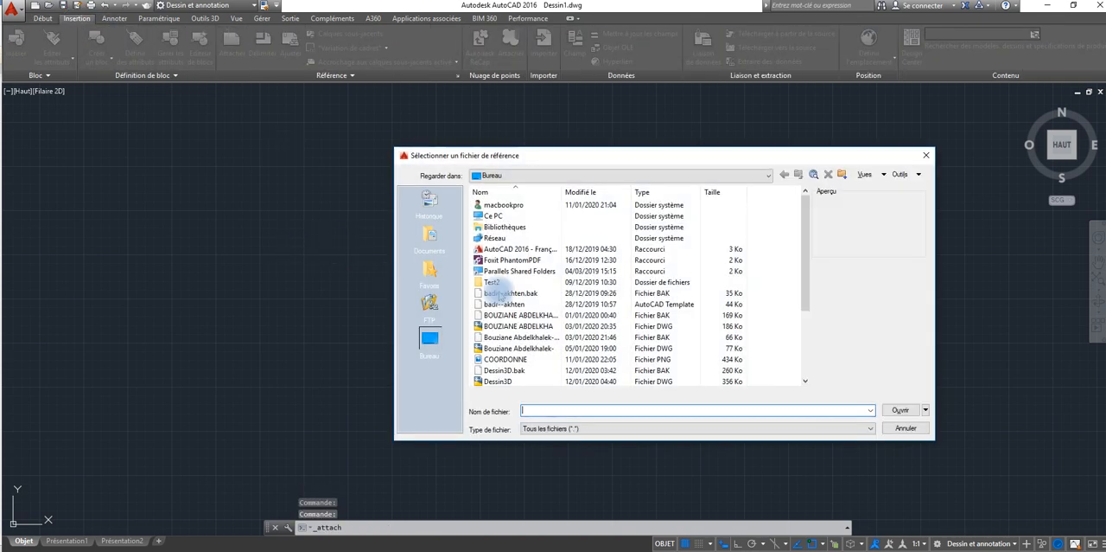
pyautogui.scroll(-4, 499, 298)
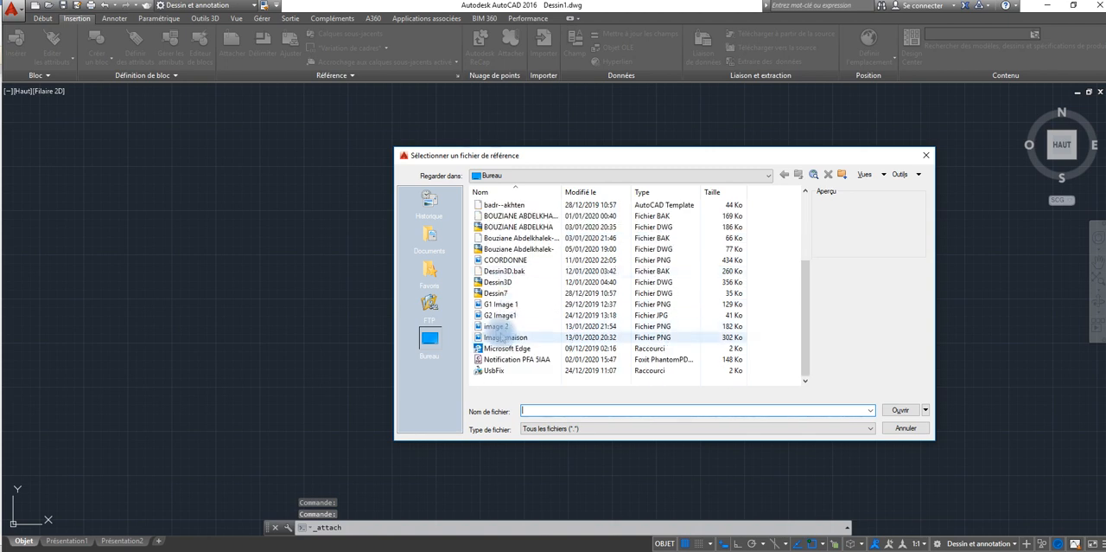
pyautogui.click(496, 326)
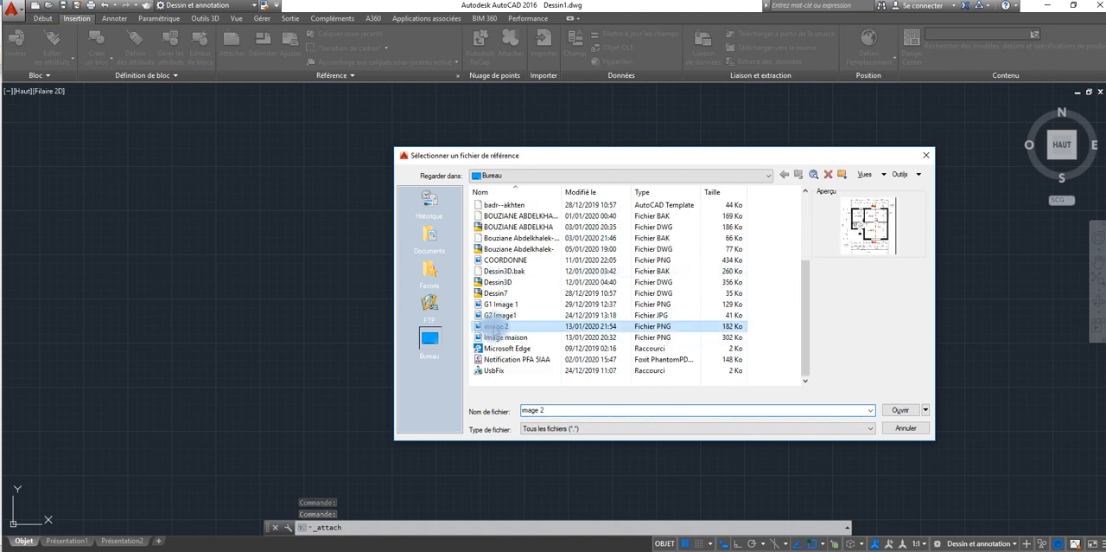
pyautogui.click(900, 410)
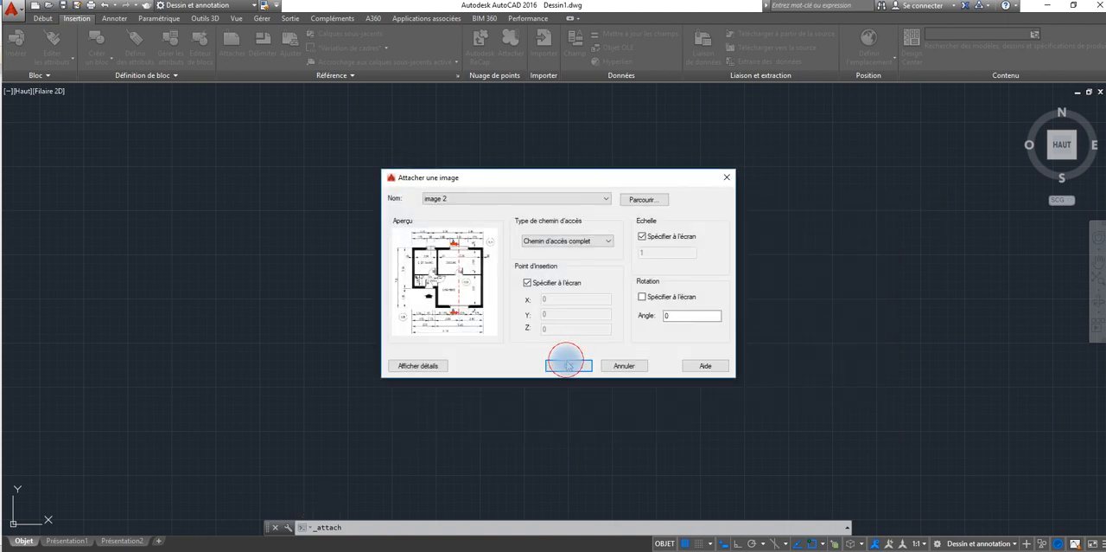
pyautogui.click(568, 365)
pyautogui.click(672, 394)
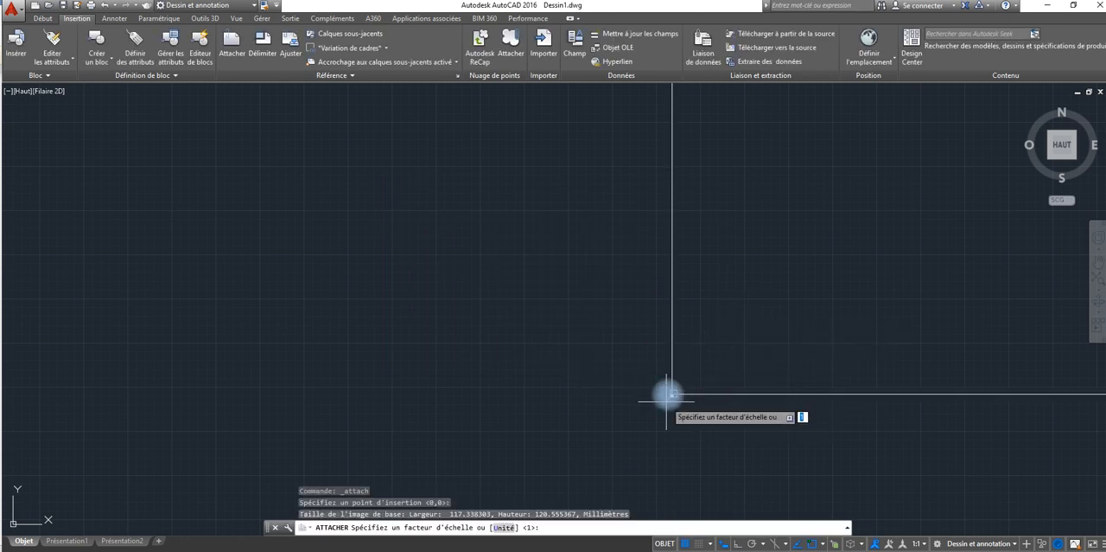
pyautogui.press('Return')
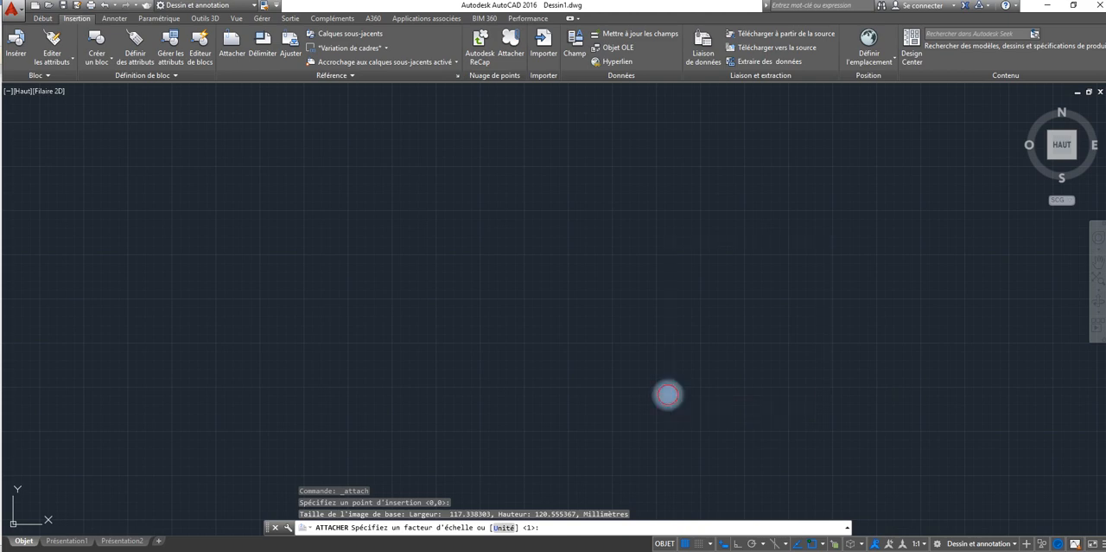
pyautogui.scroll(5, 667, 396)
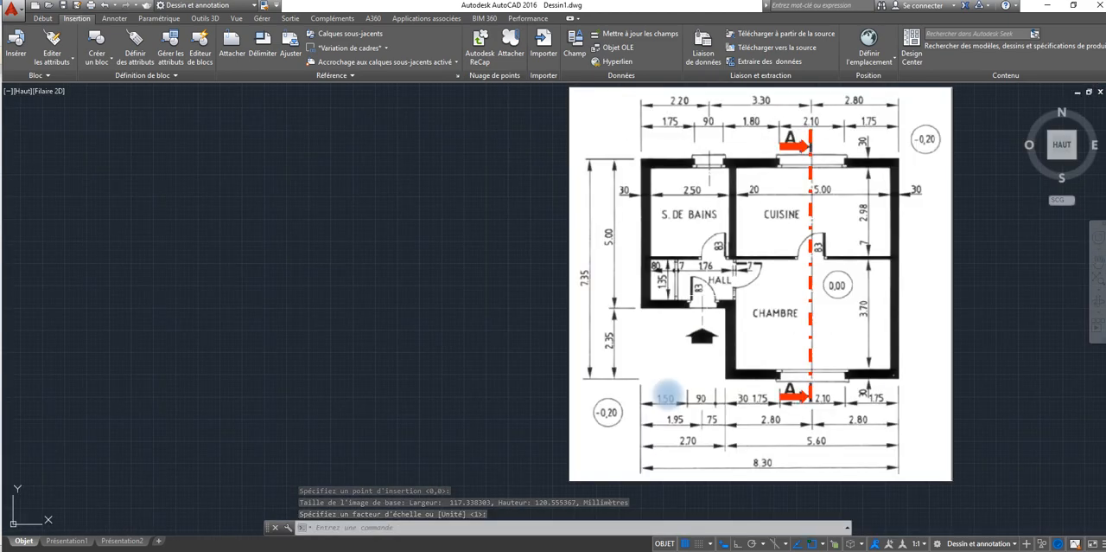
# Step: Turn on Ortho mode and draw a horizontal line 8.30 units long to the left of the floor plan image
pyautogui.click(42, 18)
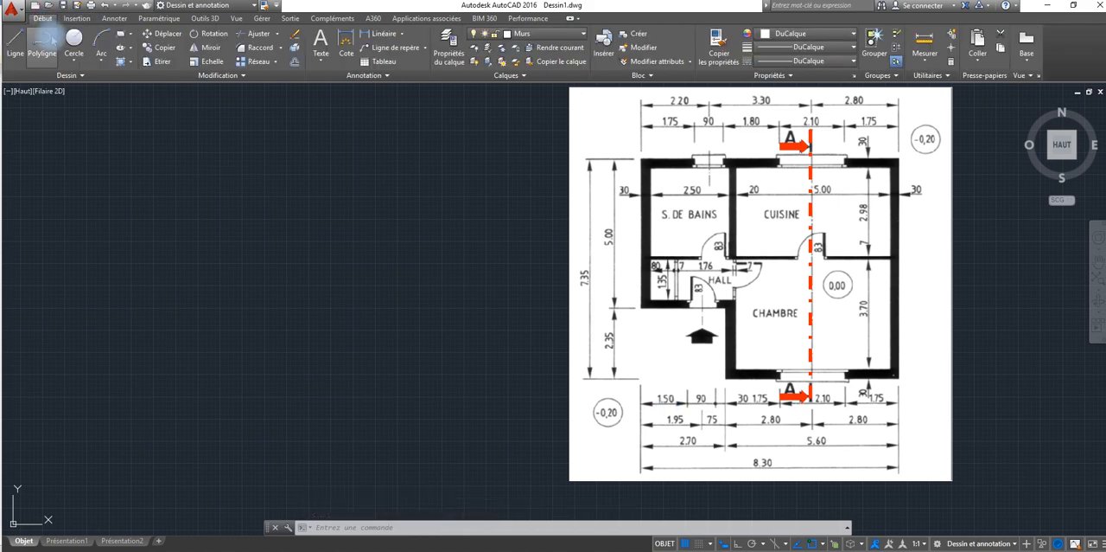
pyautogui.click(16, 38)
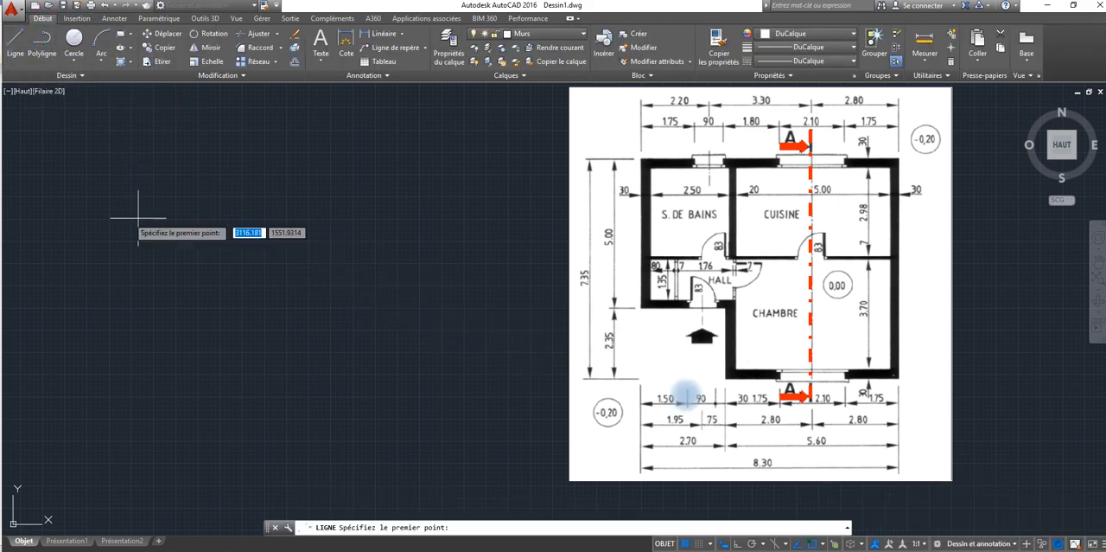
pyautogui.click(110, 235)
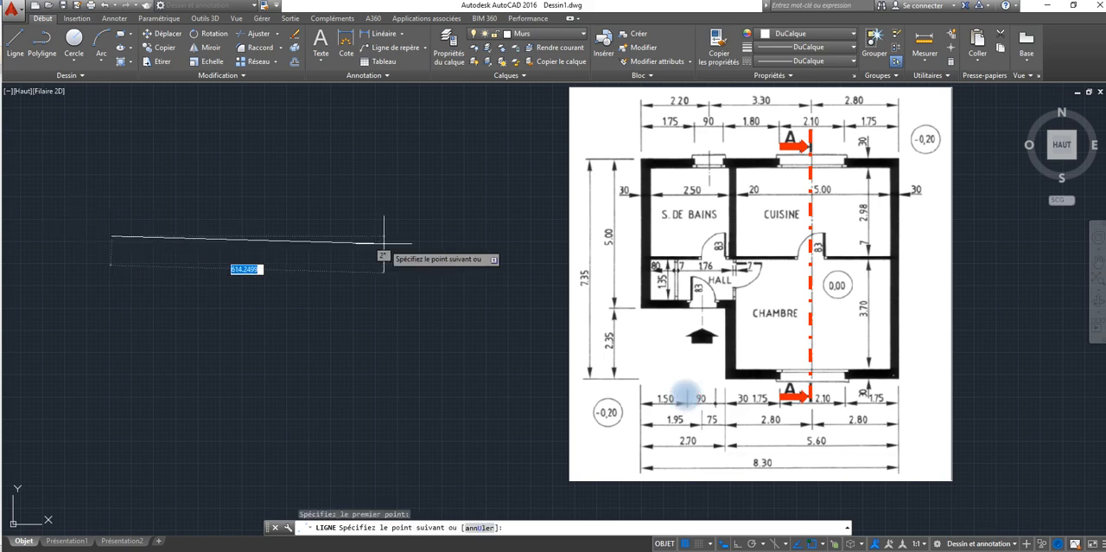
pyautogui.press('F8')
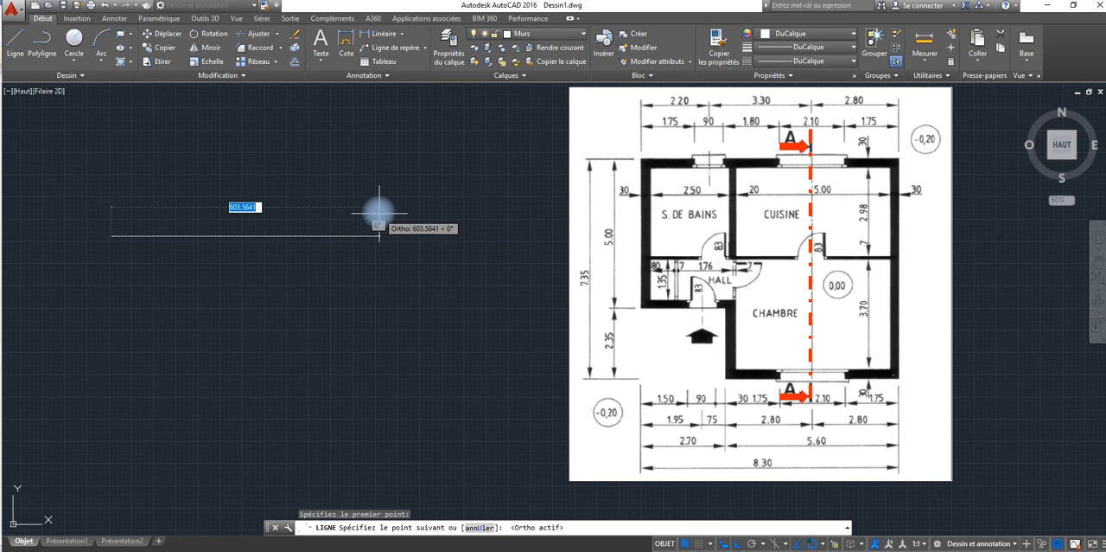
pyautogui.write('8.30')
pyautogui.press('Return')
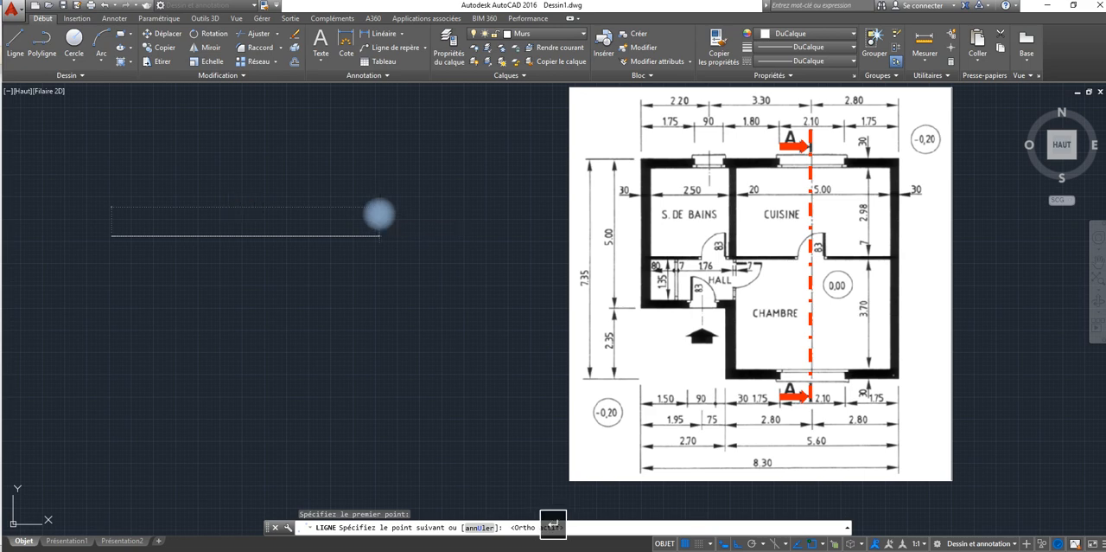
pyautogui.rightClick(92, 320)
pyautogui.click(111, 328)
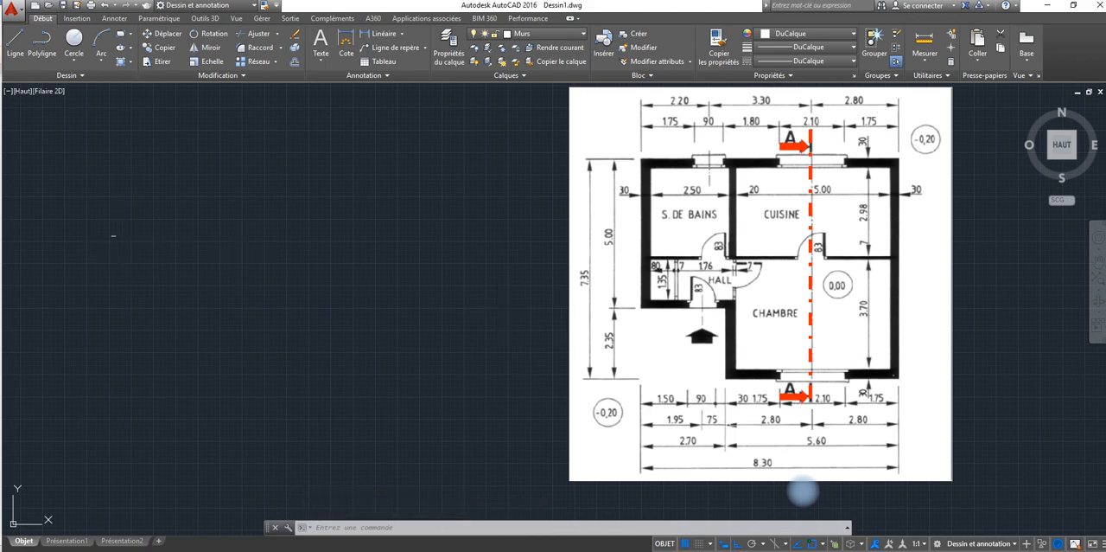
# Step: Erase the 8.30-unit line
pyautogui.click(119, 221)
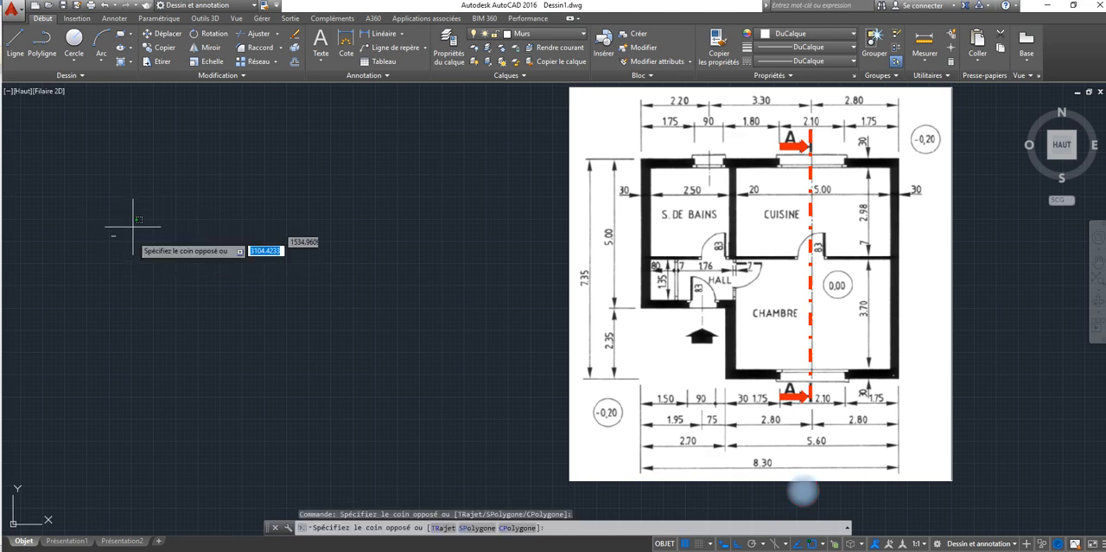
pyautogui.click(102, 264)
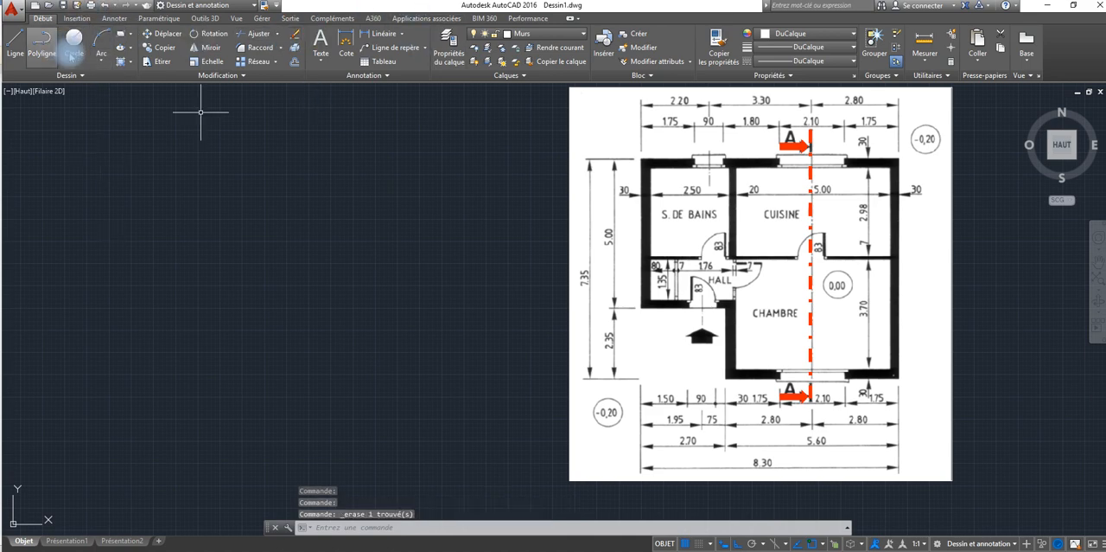
# Step: Draw a horizontal line 830 units long to the left of the floor plan image as the upper outer wall edge
pyautogui.click(15, 43)
pyautogui.click(101, 234)
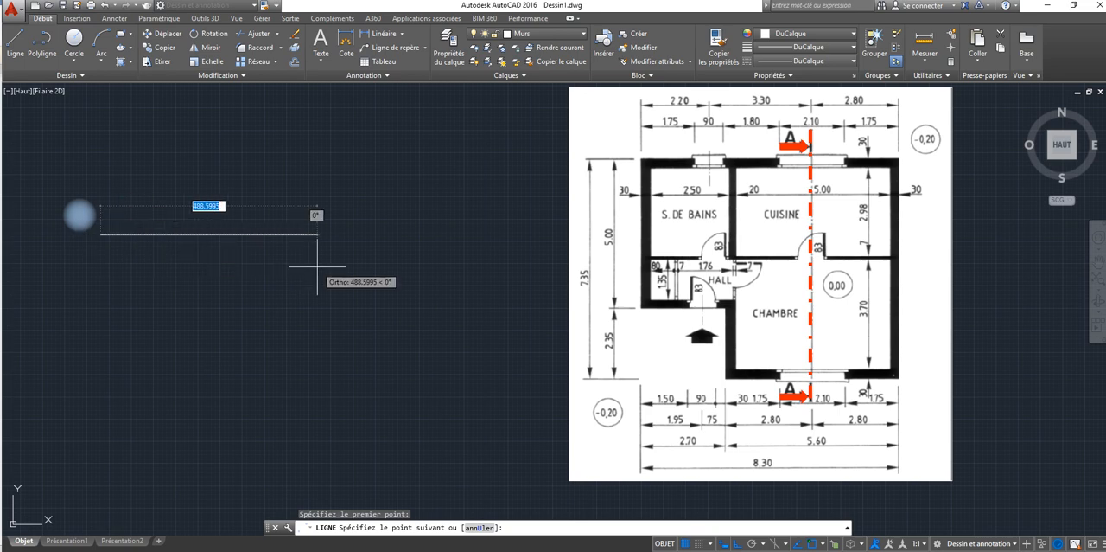
pyautogui.write('3')
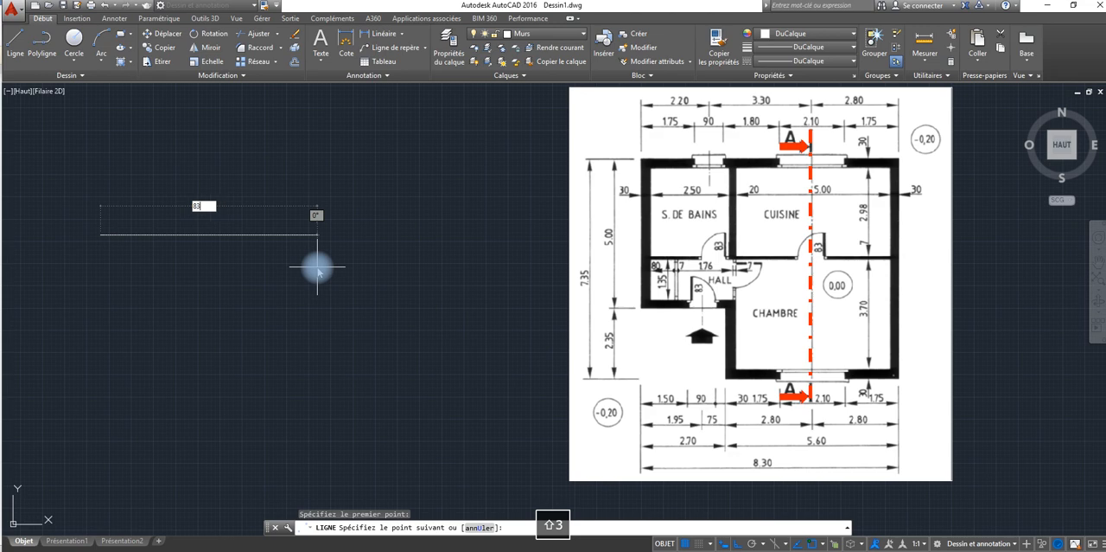
pyautogui.write('0')
pyautogui.press('Return')
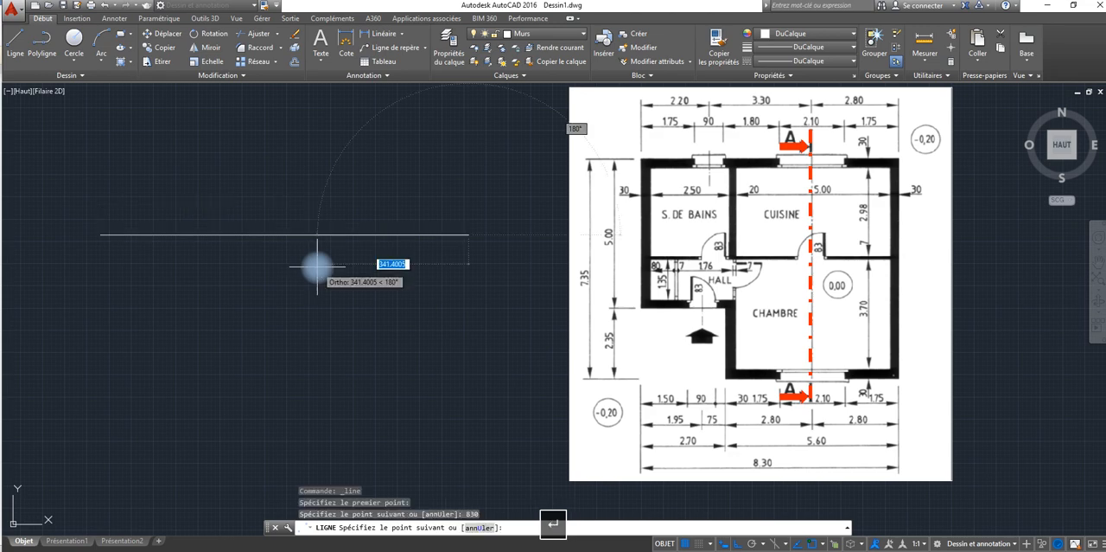
pyautogui.rightClick(422, 359)
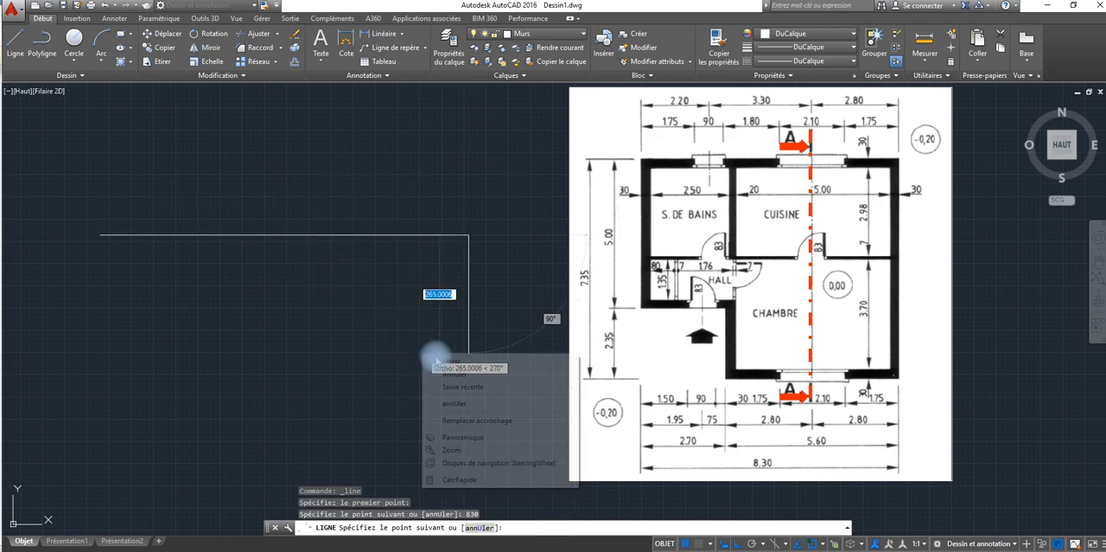
pyautogui.click(452, 355)
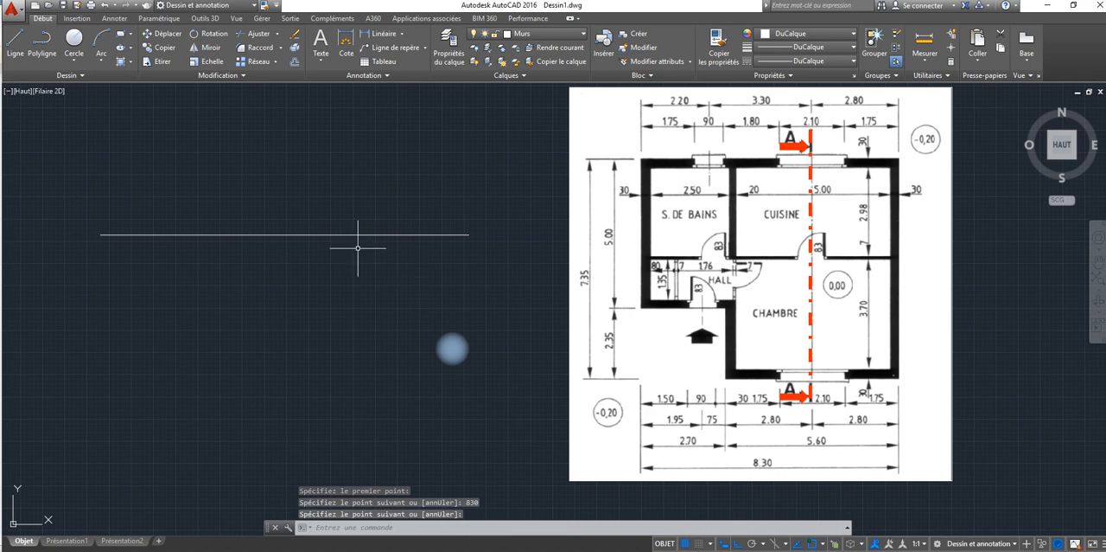
# Step: Set the drawing's insertion units to centimetres and its length precision to 0.00
pyautogui.write('u')
pyautogui.press('Return')
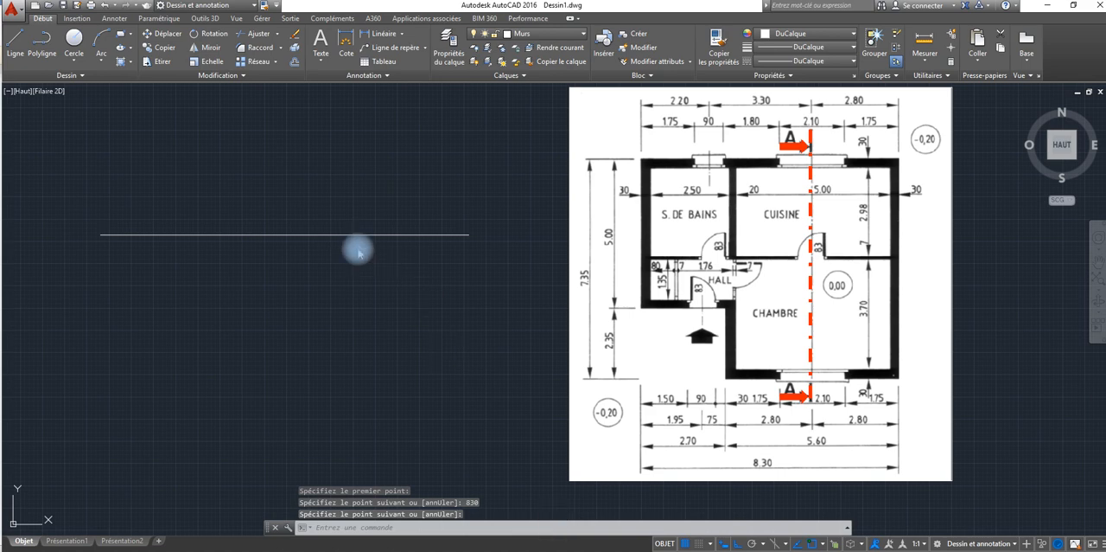
pyautogui.click(271, 225)
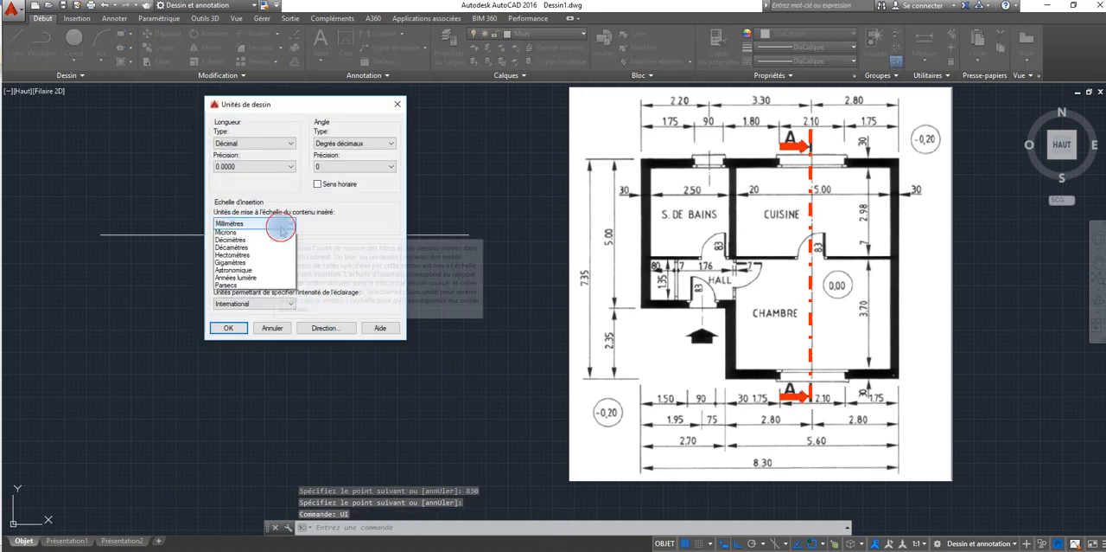
pyautogui.click(237, 273)
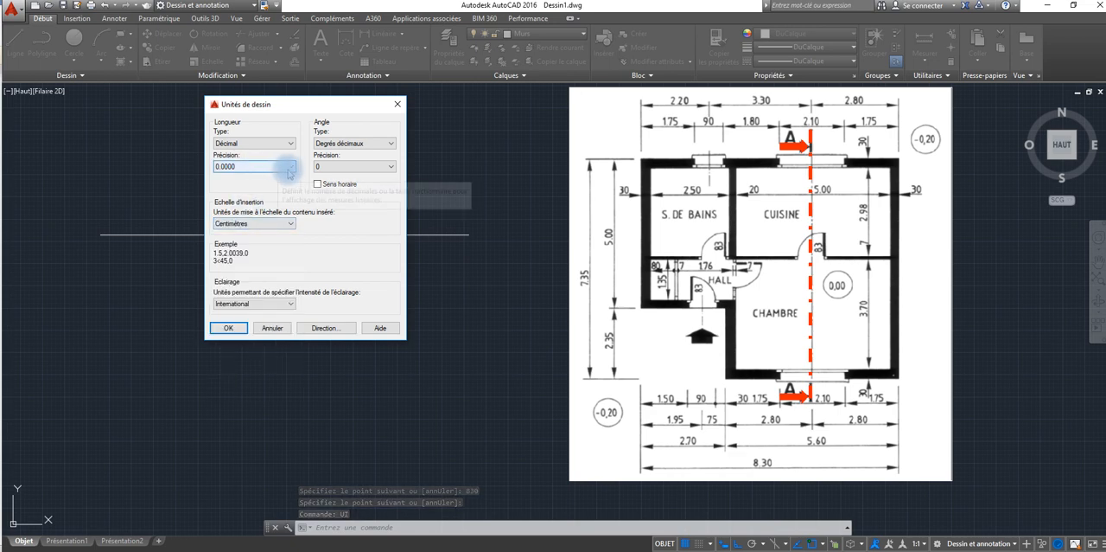
pyautogui.click(237, 166)
pyautogui.click(237, 191)
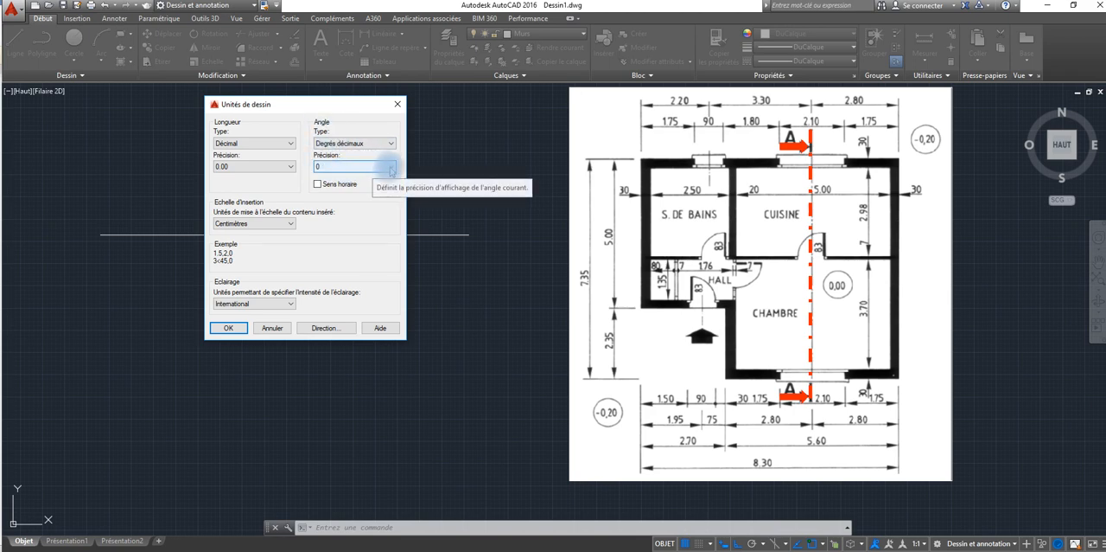
pyautogui.click(230, 328)
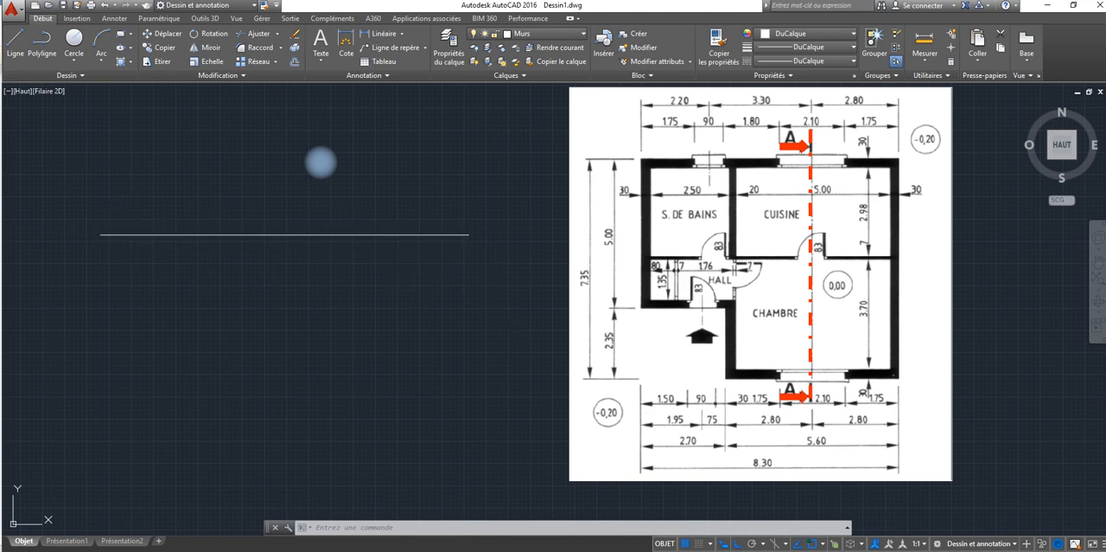
pyautogui.moveTo(768, 339); pyautogui.dragTo(847, 325, button='middle')
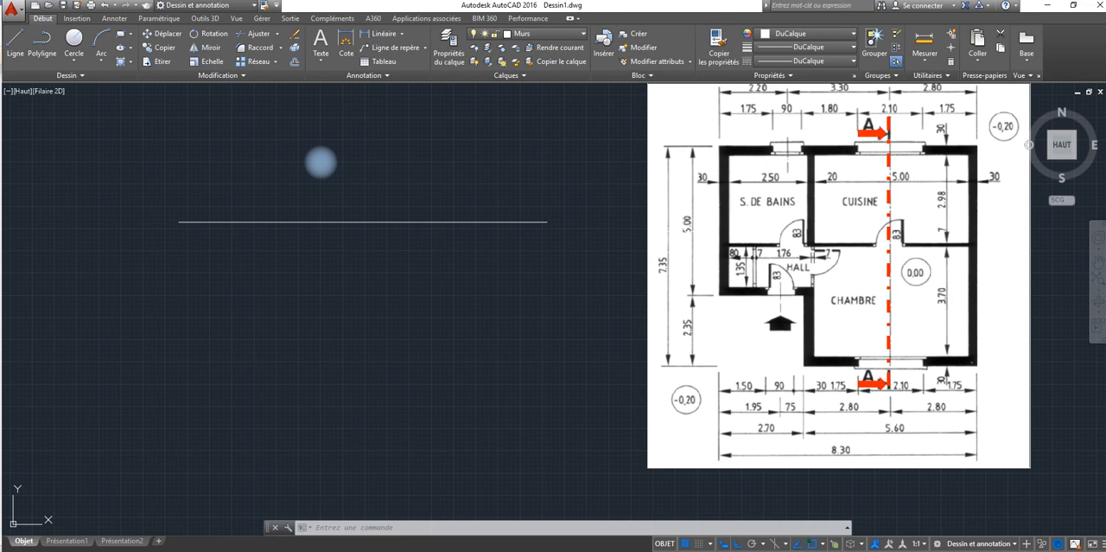
pyautogui.moveTo(843, 222); pyautogui.dragTo(732, 296, button='middle')
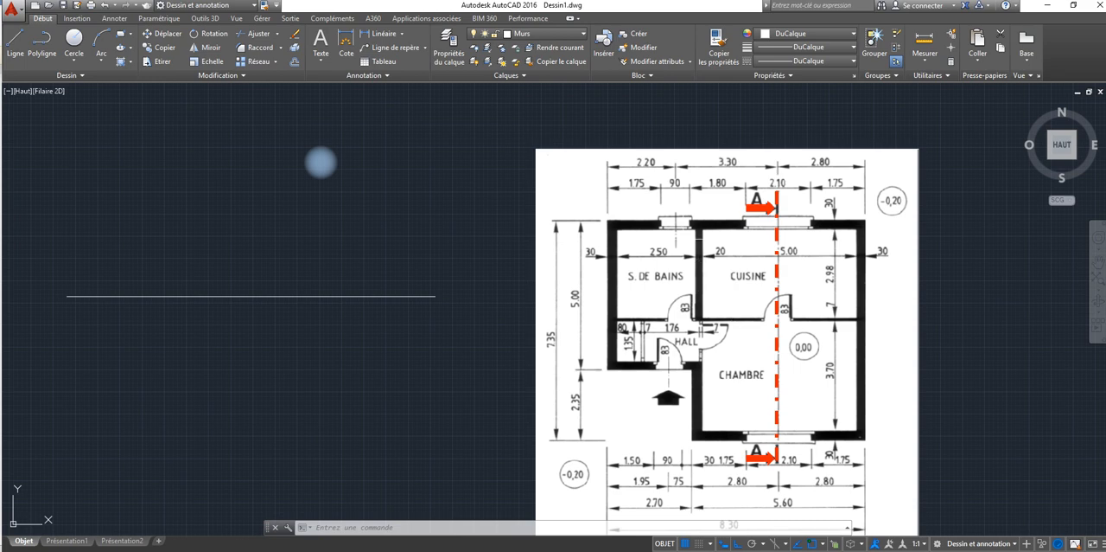
pyautogui.moveTo(735, 238); pyautogui.dragTo(769, 182, button='middle')
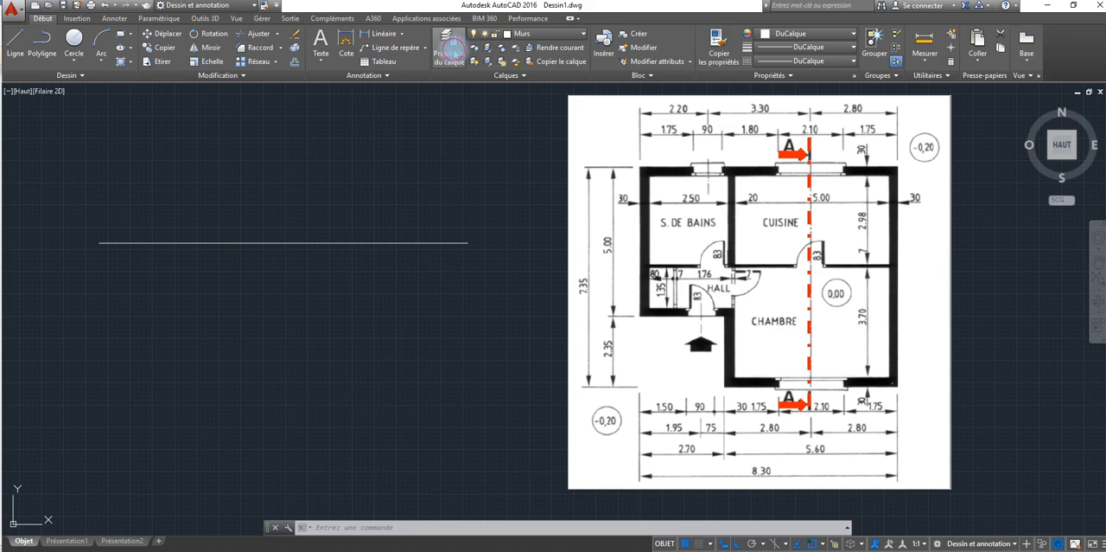
pyautogui.click(452, 49)
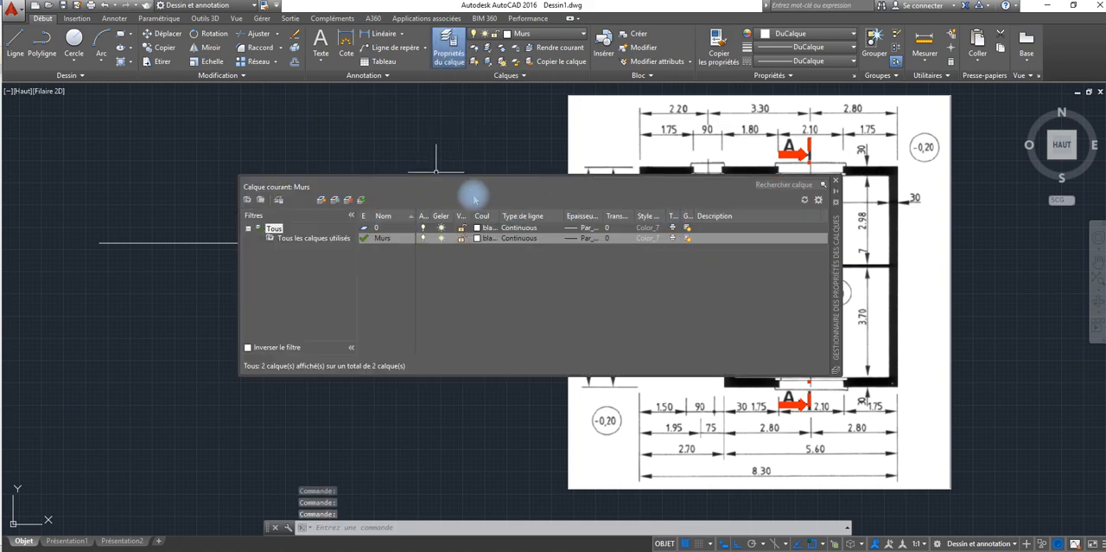
pyautogui.click(835, 181)
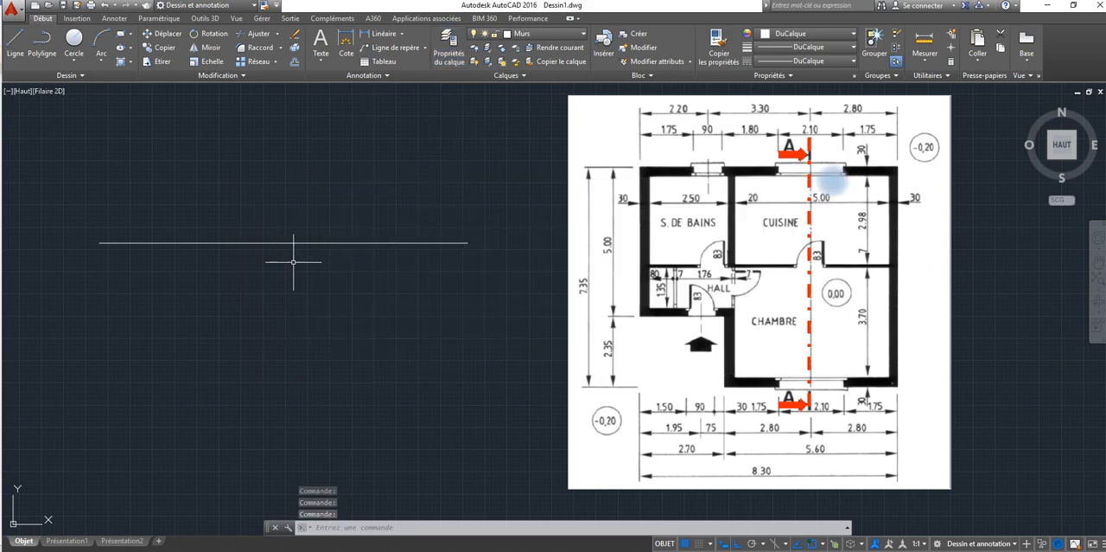
# Step: Draw a line 7.35 units long straight down from the right end of the 830-unit line
pyautogui.click(15, 42)
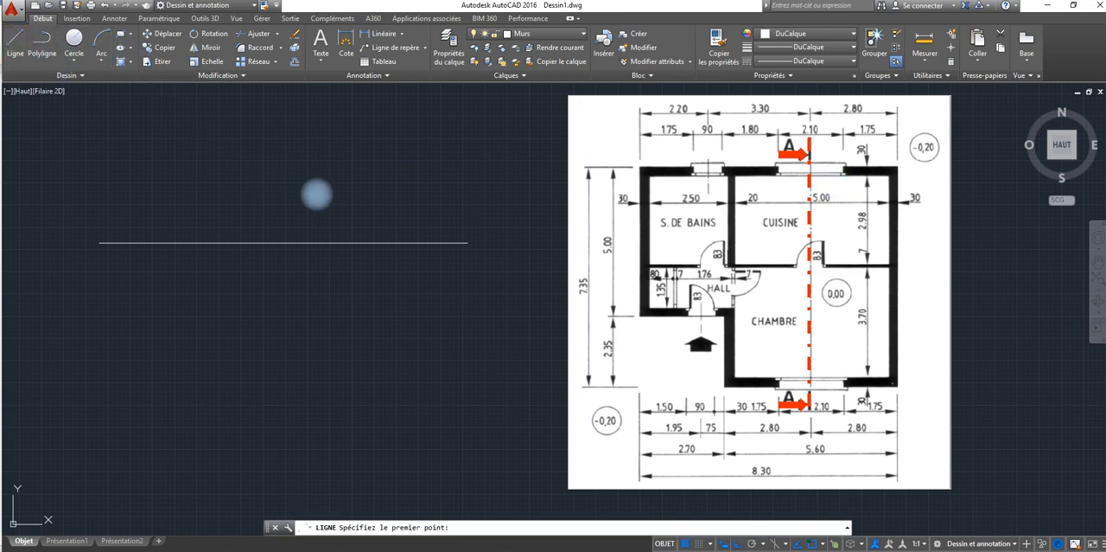
pyautogui.click(467, 243)
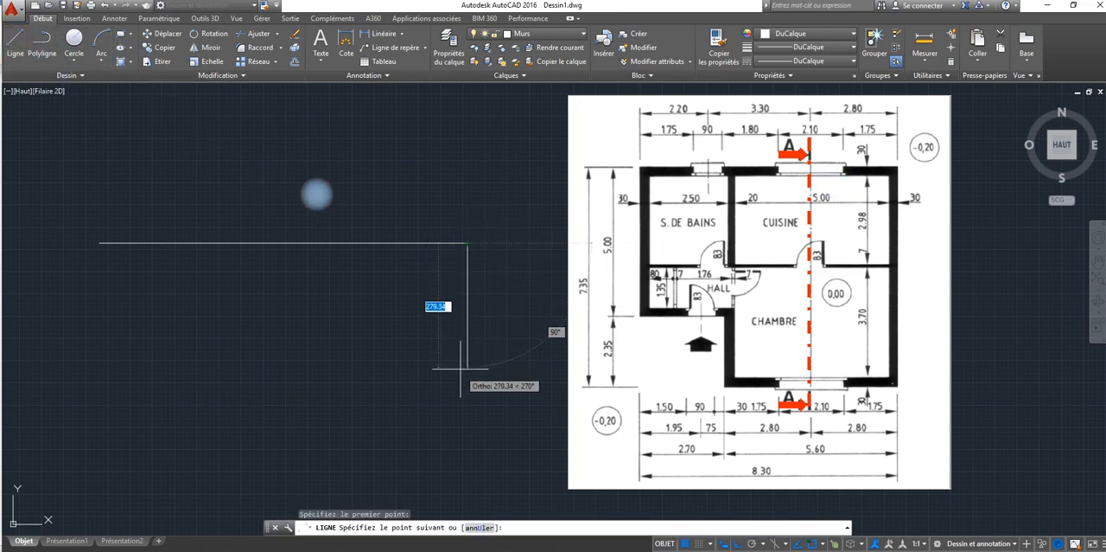
pyautogui.write('7')
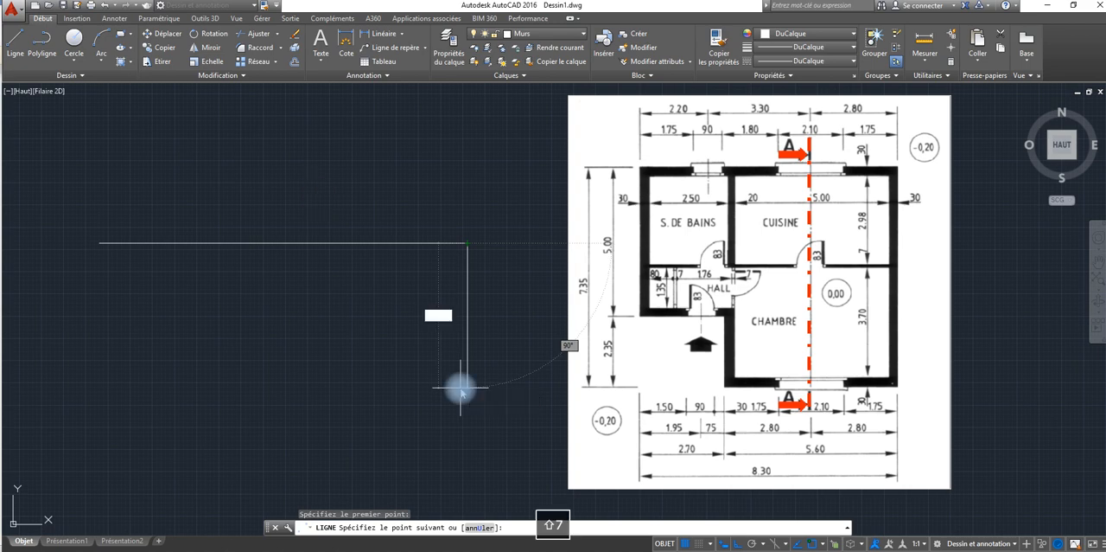
pyautogui.write('.35')
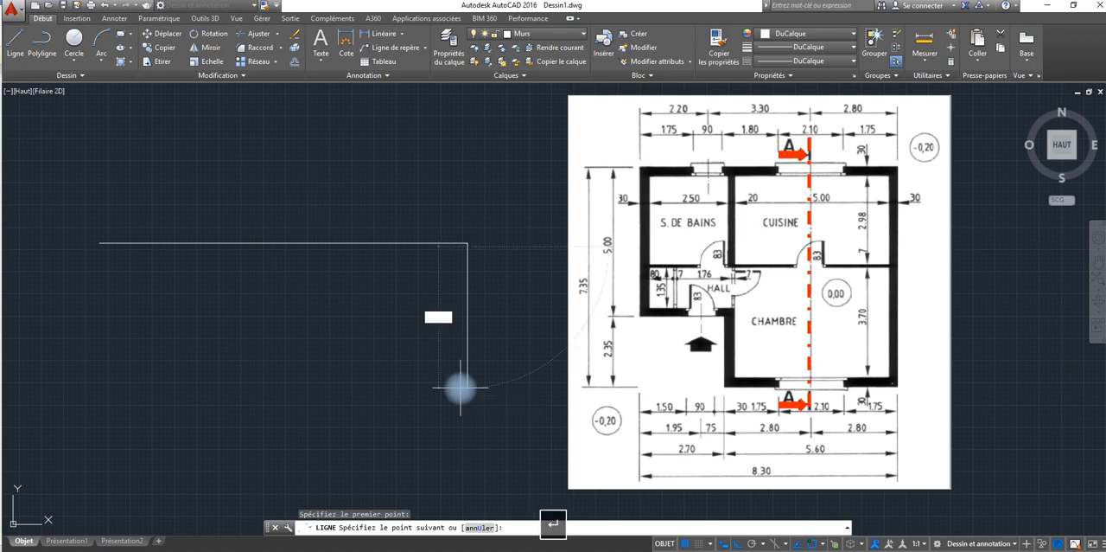
pyautogui.press('Return')
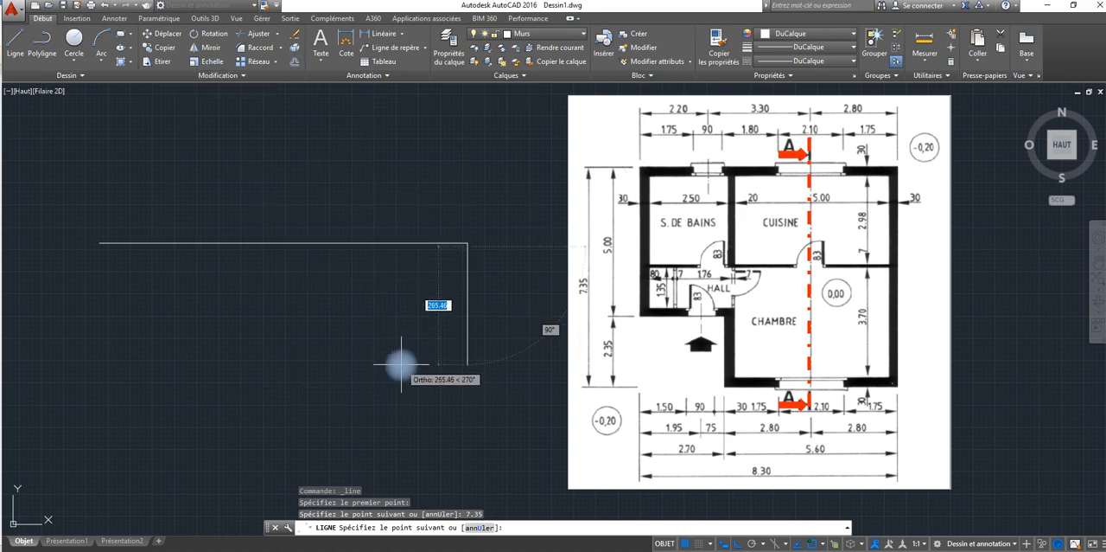
# Step: Undo the 7.35-unit segment and draw the right outer wall edge 735 units straight down from the same point
pyautogui.hotkey('ctrl', 'z')
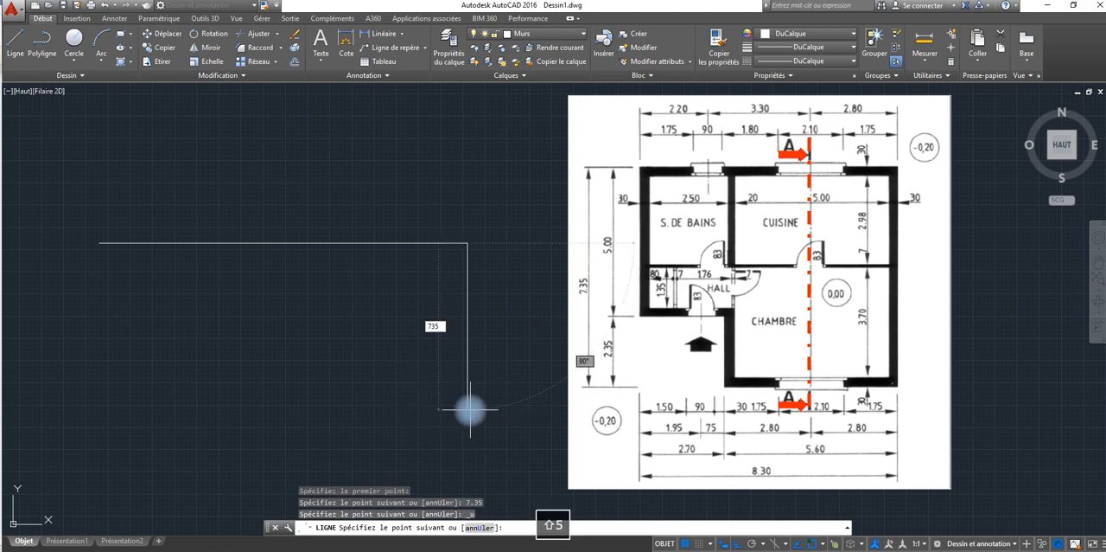
pyautogui.press('Return')
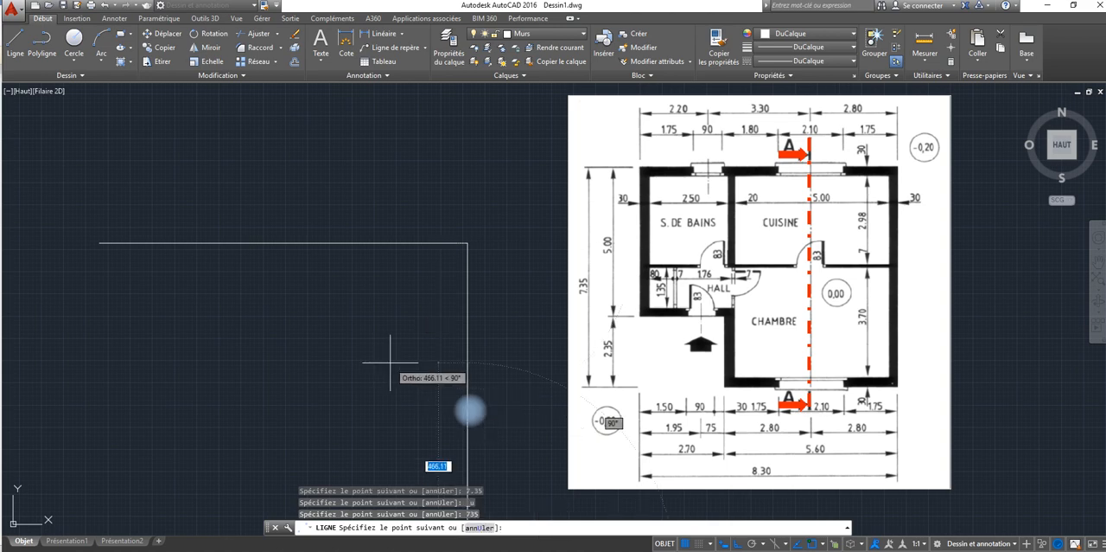
pyautogui.moveTo(388, 363); pyautogui.dragTo(389, 172, button='middle')
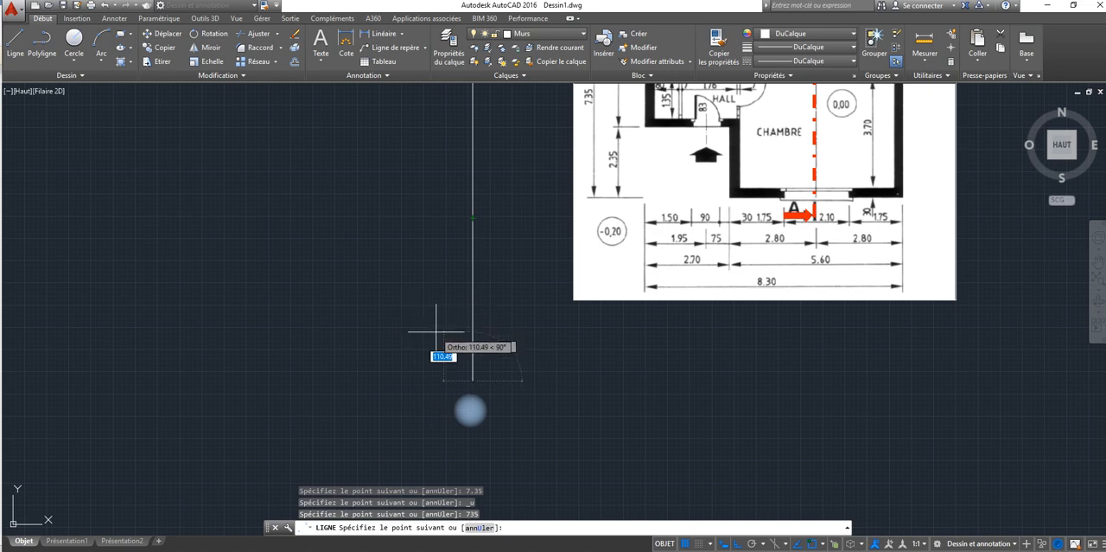
pyautogui.moveTo(394, 337); pyautogui.dragTo(397, 435, button='middle')
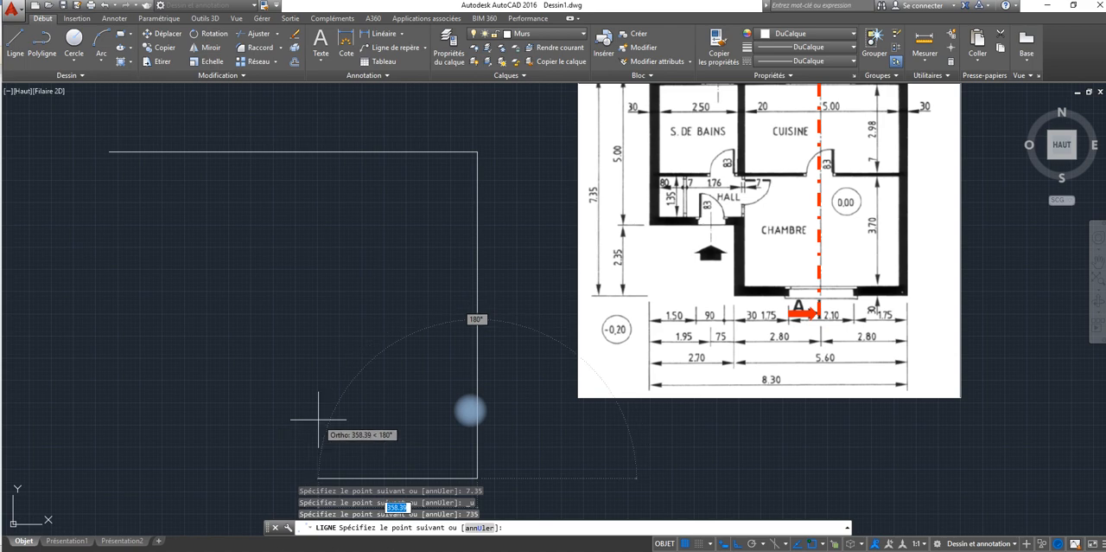
pyautogui.moveTo(318, 421)
pyautogui.mouseDown(button='middle')
pyautogui.moveTo(429, 412)
pyautogui.moveTo(533, 440)
pyautogui.moveTo(536, 431)
pyautogui.moveTo(415, 435)
pyautogui.moveTo(363, 472)
pyautogui.moveTo(364, 404)
pyautogui.mouseUp(button='middle')
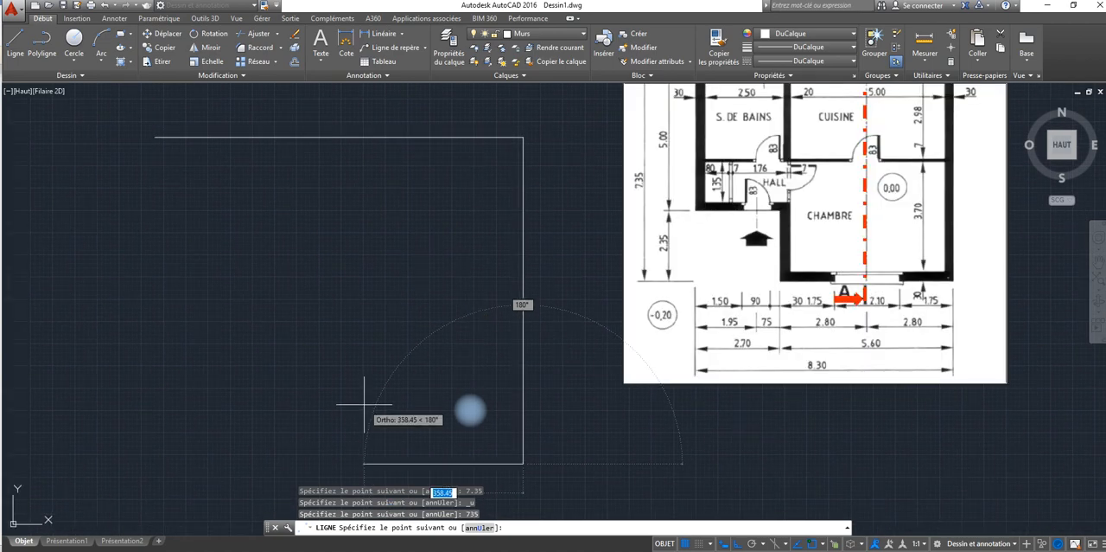
pyautogui.press('Return')
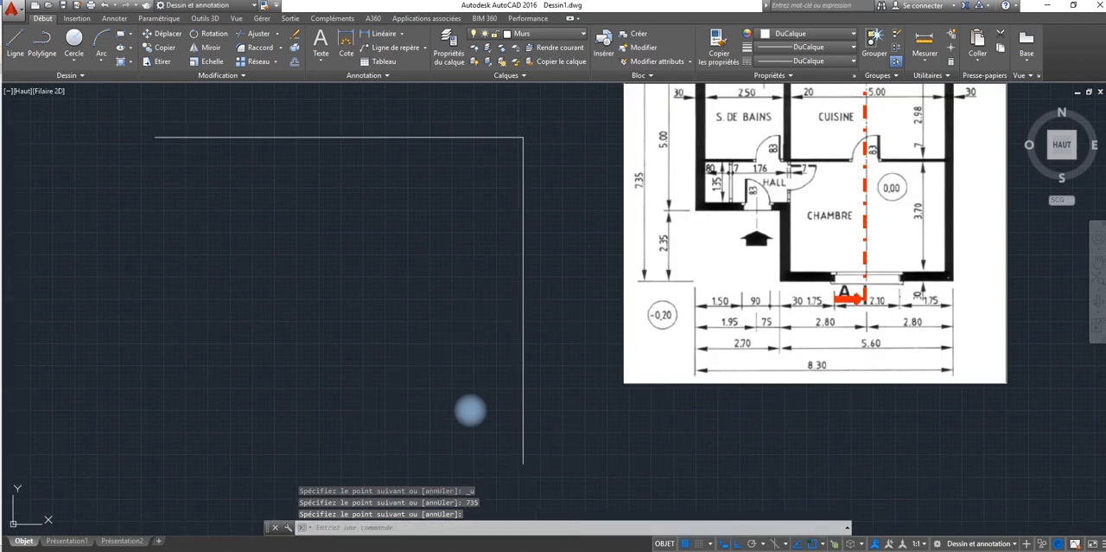
# Step: Move the floor plan image down and slightly left by its lower-left corner, with Ortho mode turned off
pyautogui.click(680, 309)
pyautogui.click(593, 478)
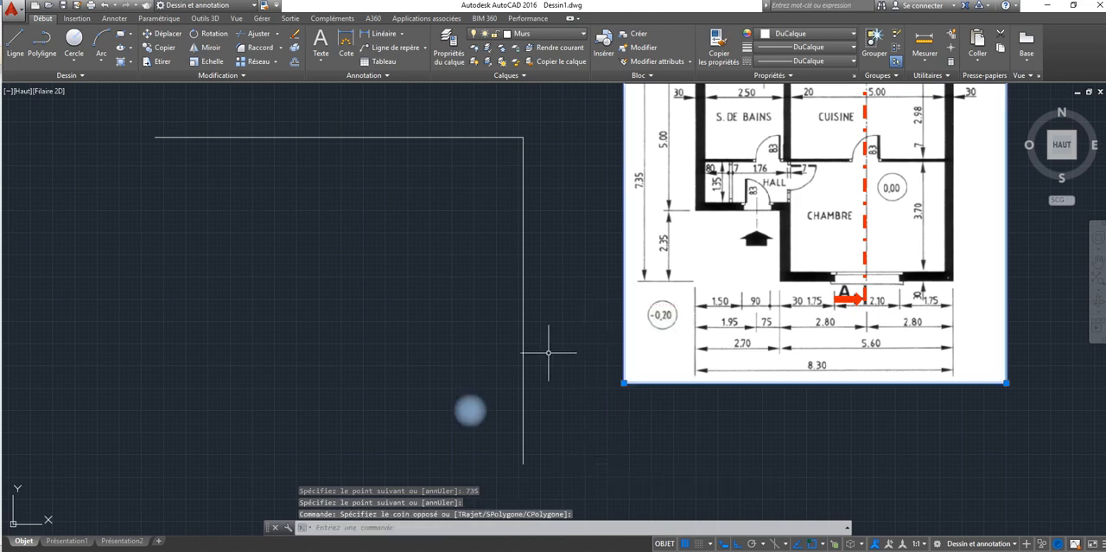
pyautogui.click(43, 18)
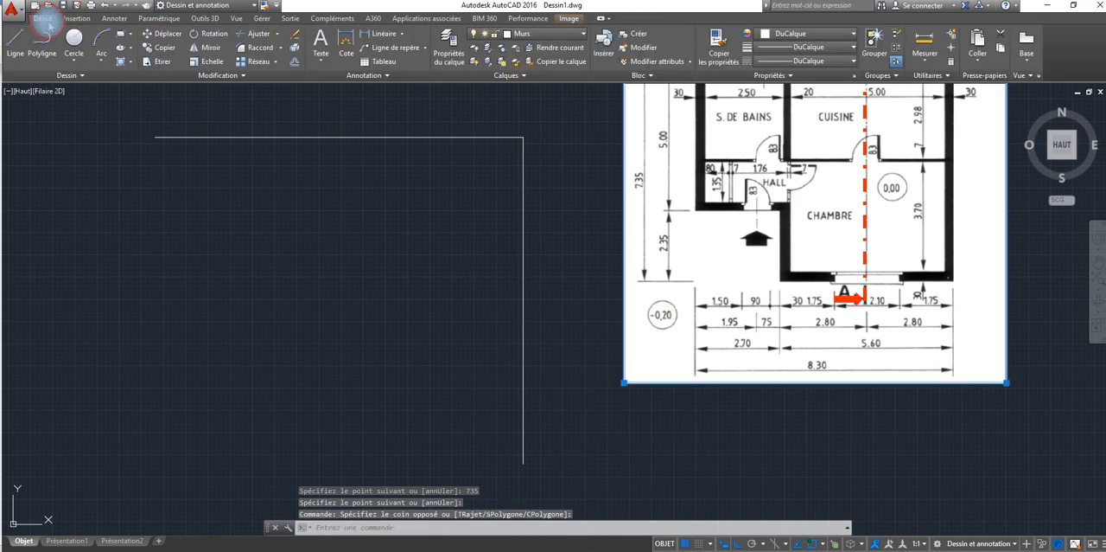
pyautogui.click(170, 35)
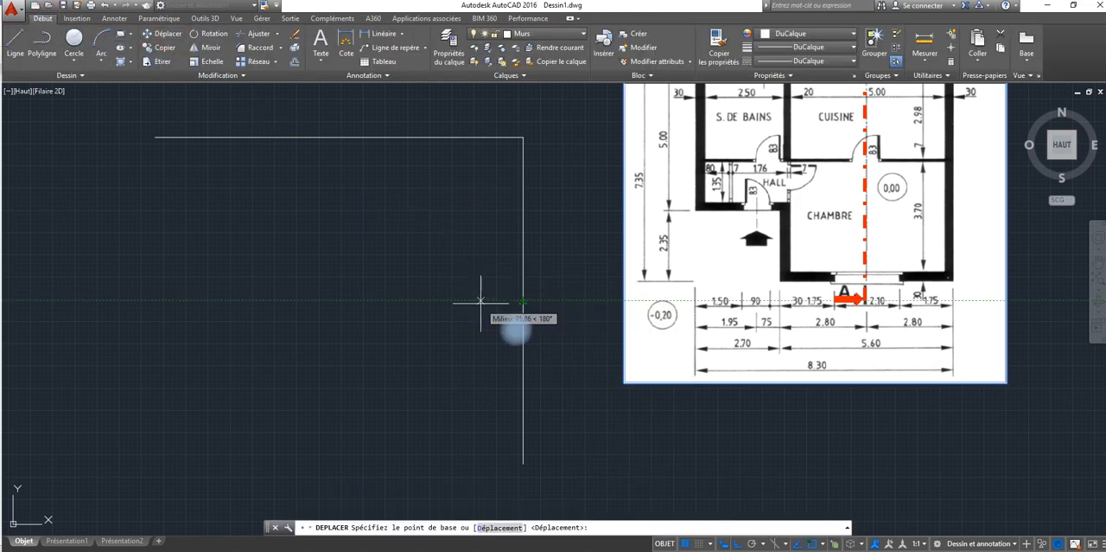
pyautogui.click(624, 381)
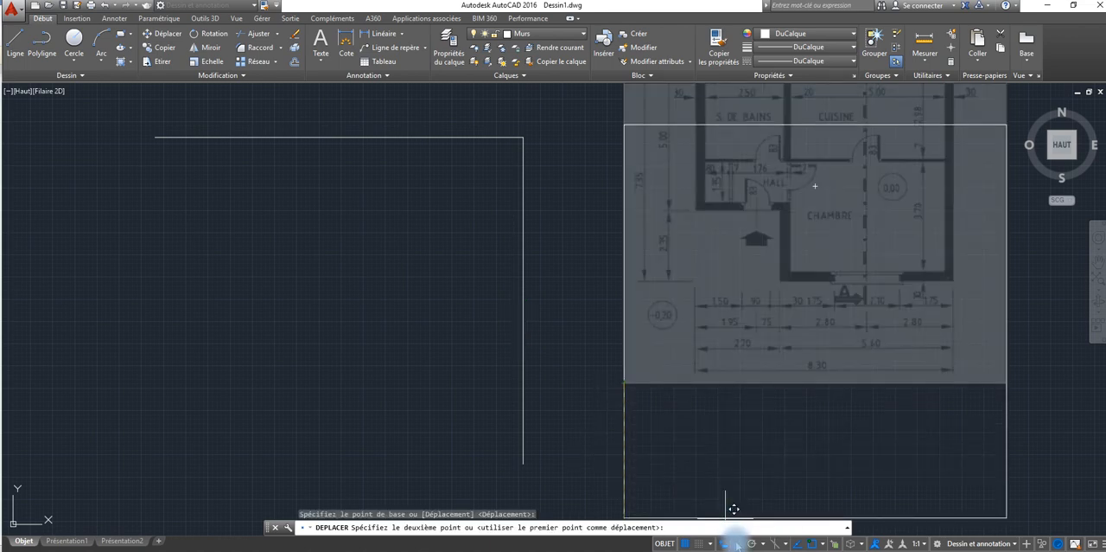
pyautogui.press('F8')
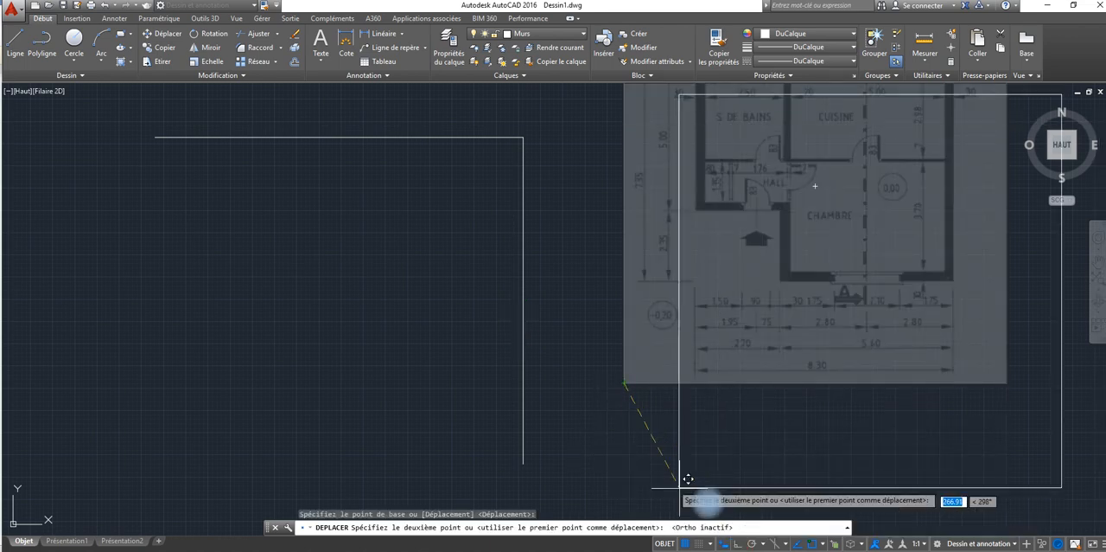
pyautogui.click(615, 494)
pyautogui.moveTo(499, 314); pyautogui.dragTo(511, 303, button='middle')
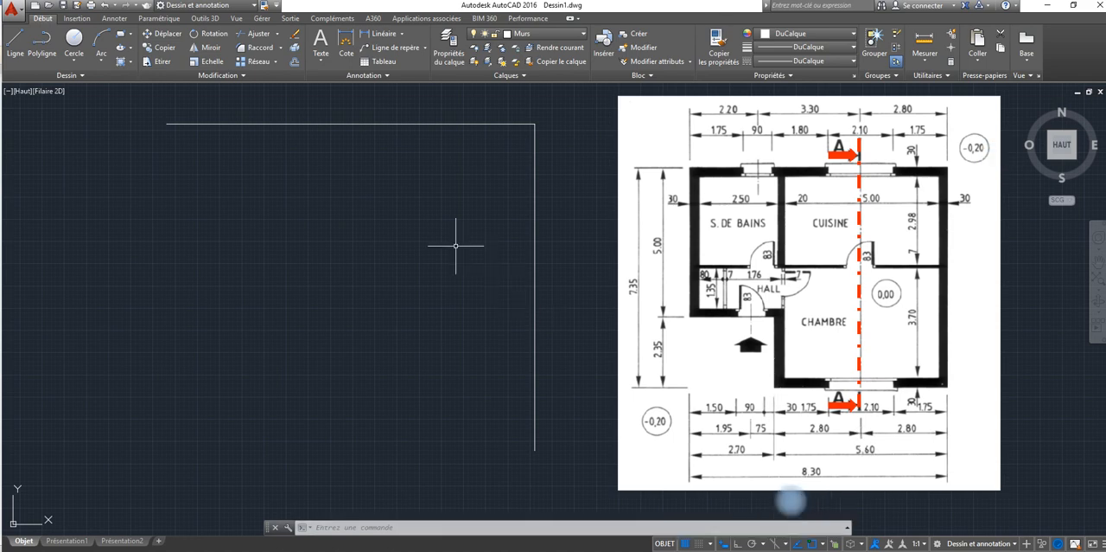
# Step: Try an 830-unit horizontal line leftward from the lower end of the right wall edge with Ortho on, and undo it
pyautogui.click(15, 42)
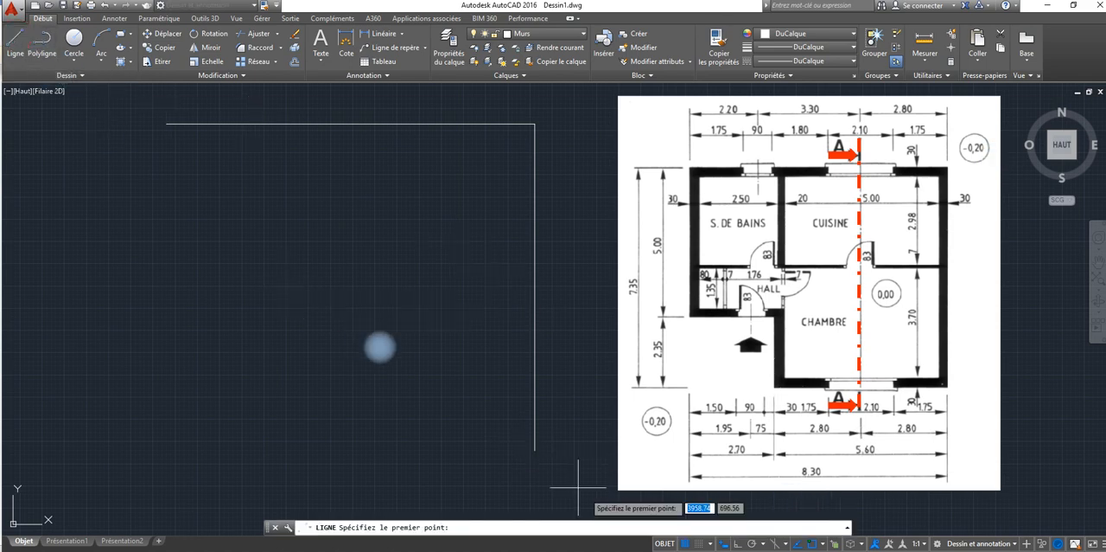
pyautogui.click(532, 450)
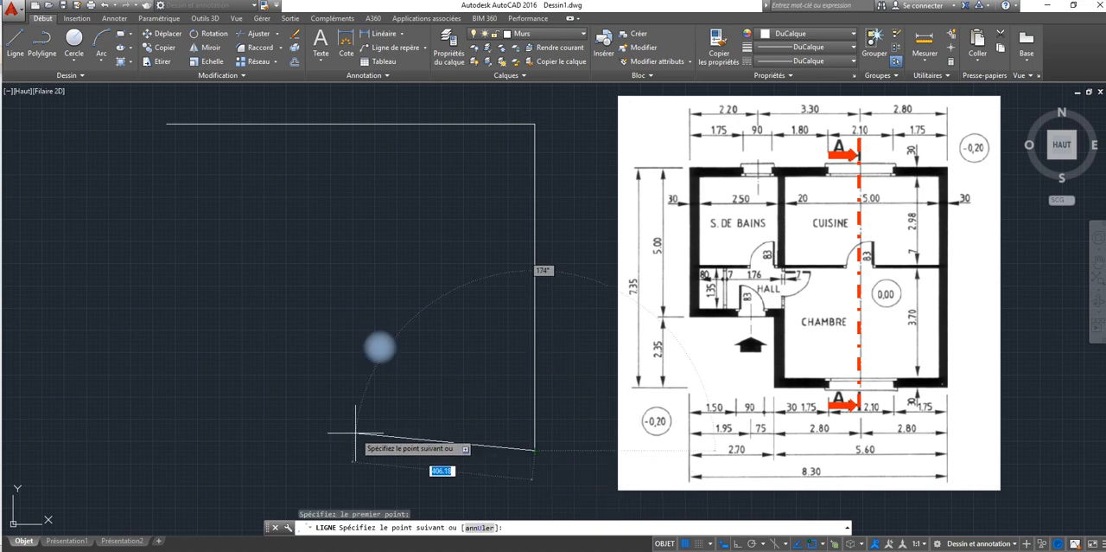
pyautogui.press('F8')
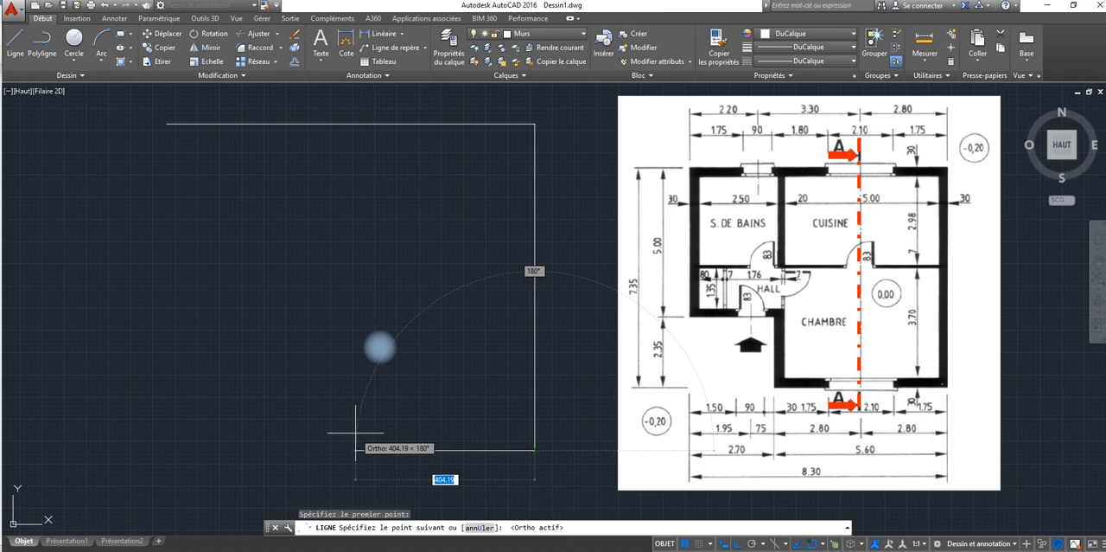
pyautogui.write('830')
pyautogui.press('Return')
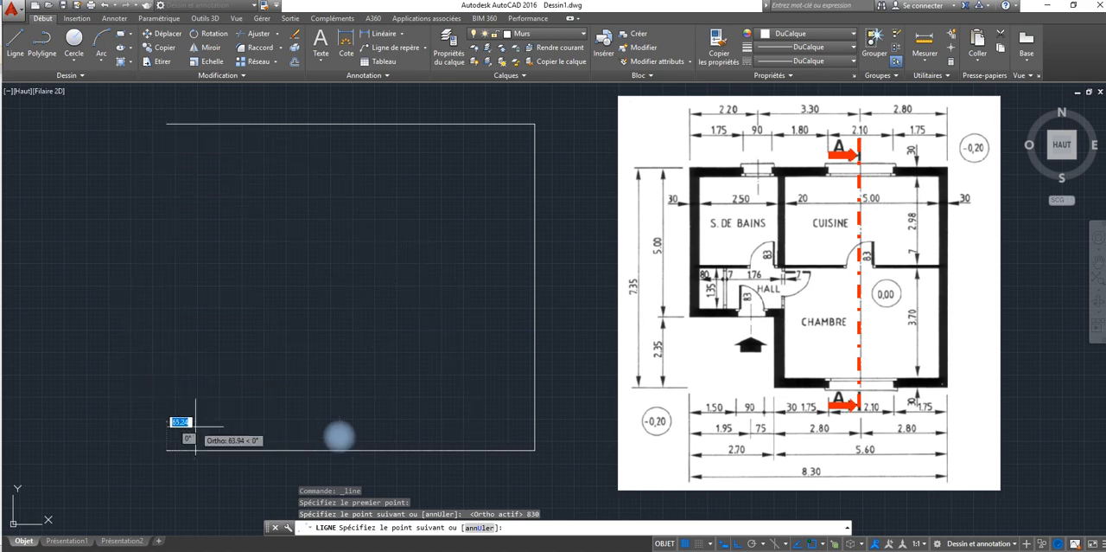
pyautogui.press('Escape')
pyautogui.hotkey('ctrl', 'z')
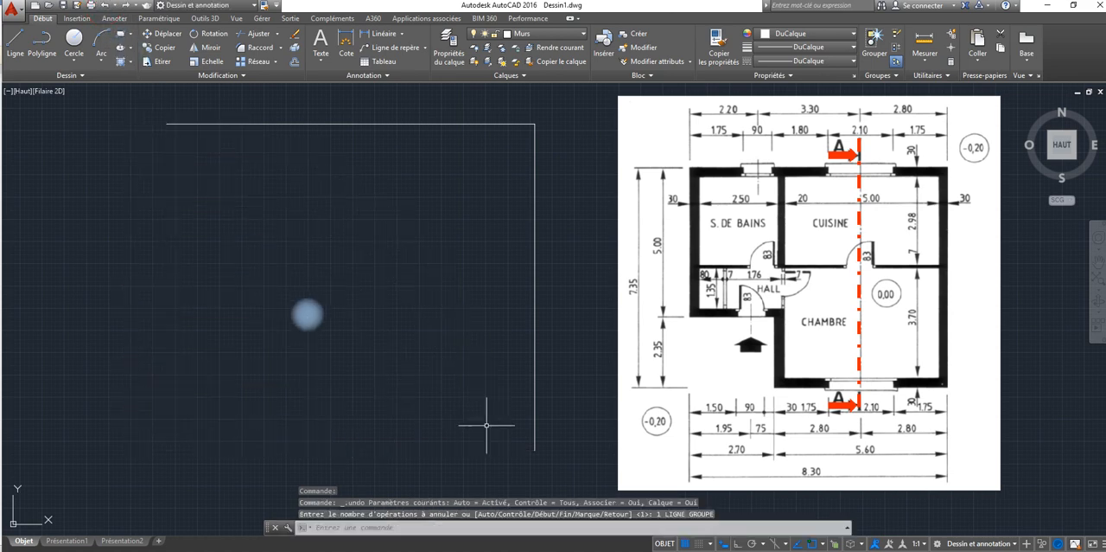
# Step: With Ortho on, draw a 560-unit horizontal line leftward from the lower end of the right wall edge
pyautogui.click(15, 41)
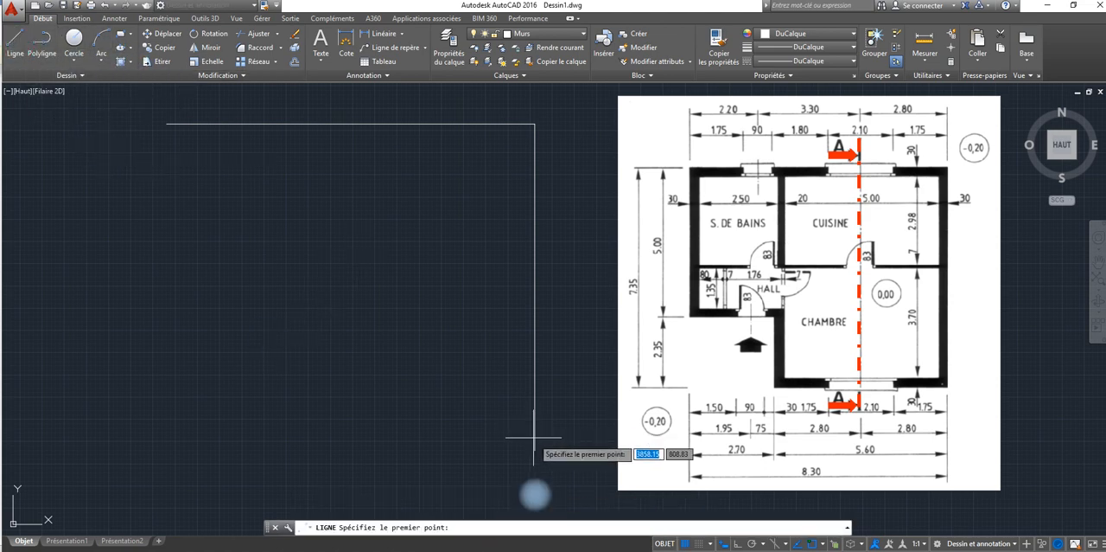
pyautogui.click(534, 449)
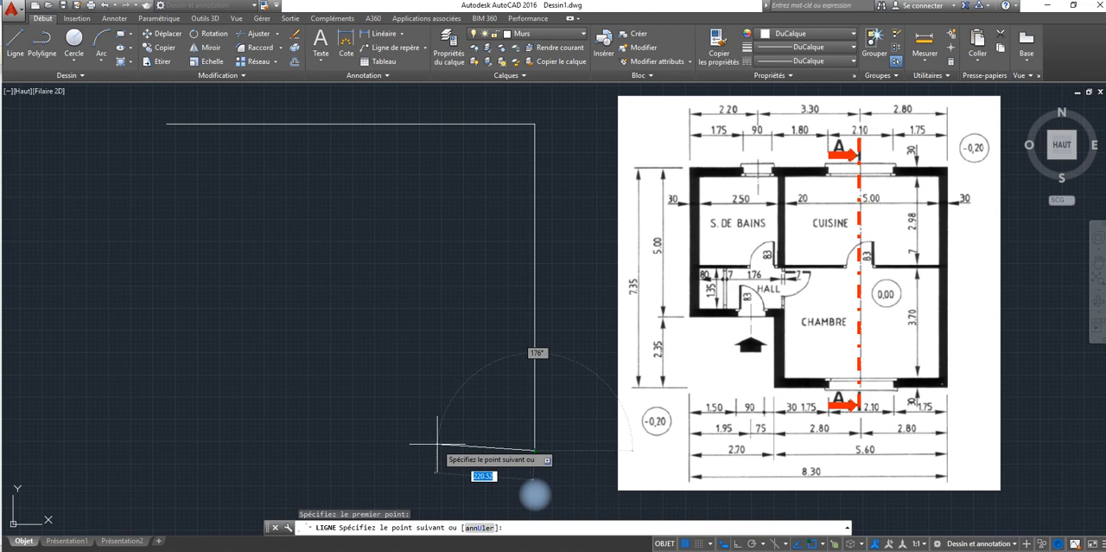
pyautogui.press('F8')
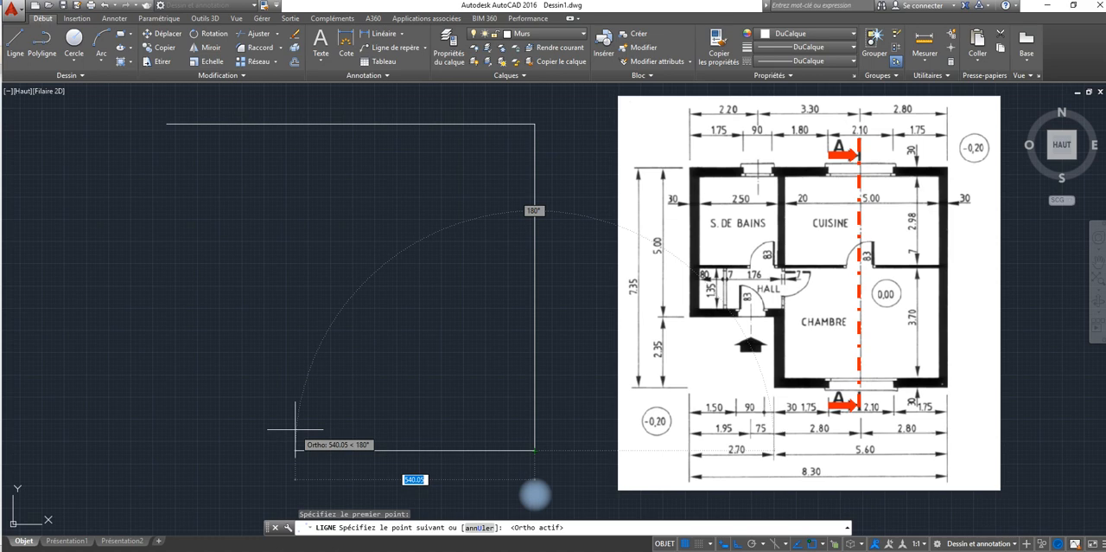
pyautogui.write('5')
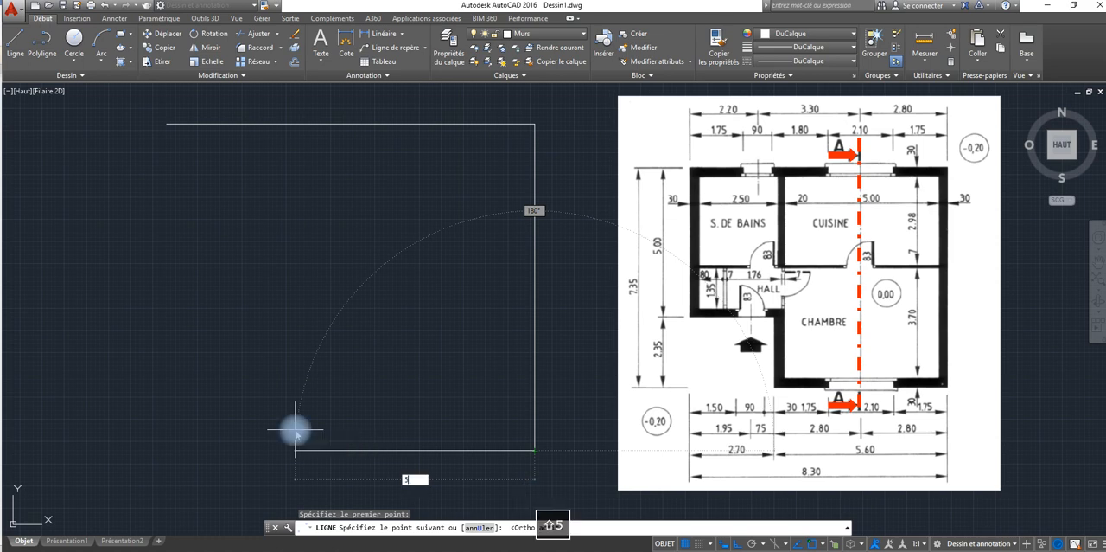
pyautogui.write('60')
pyautogui.press('Return')
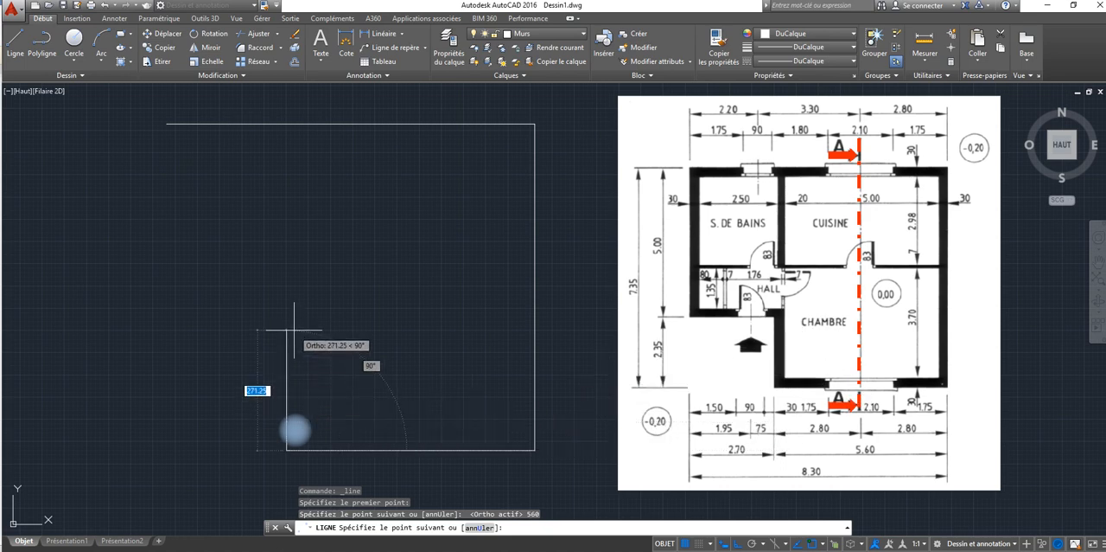
# Step: Continue the outer wall outline 235 units straight up and 270 units horizontally to the left
pyautogui.write('235')
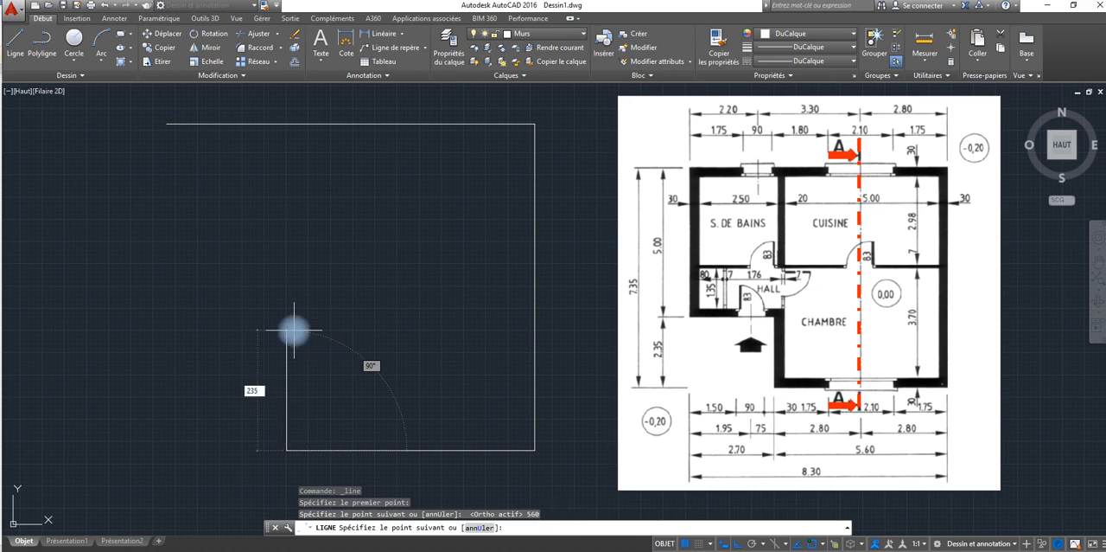
pyautogui.press('Return')
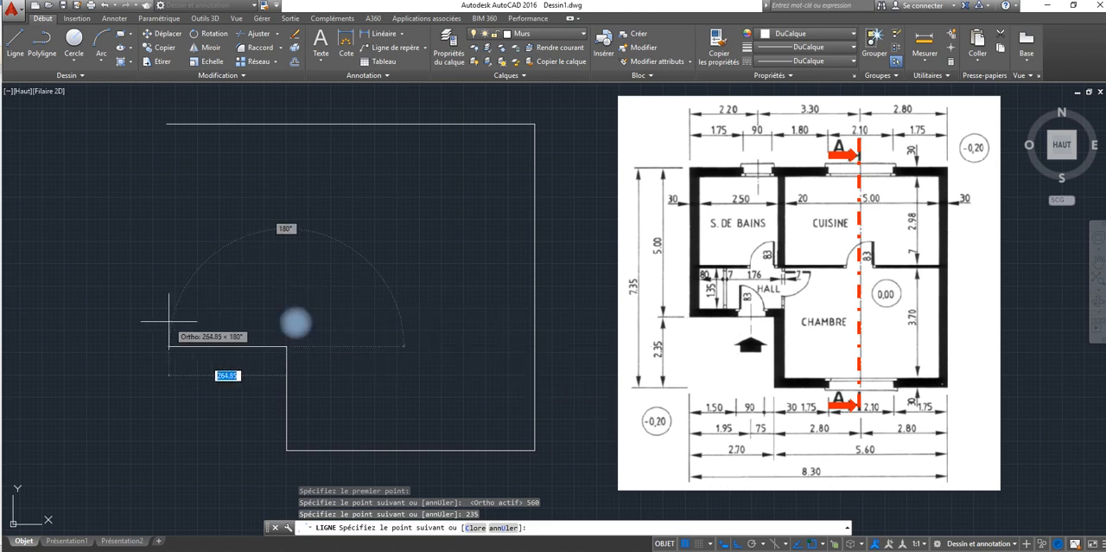
pyautogui.write('270')
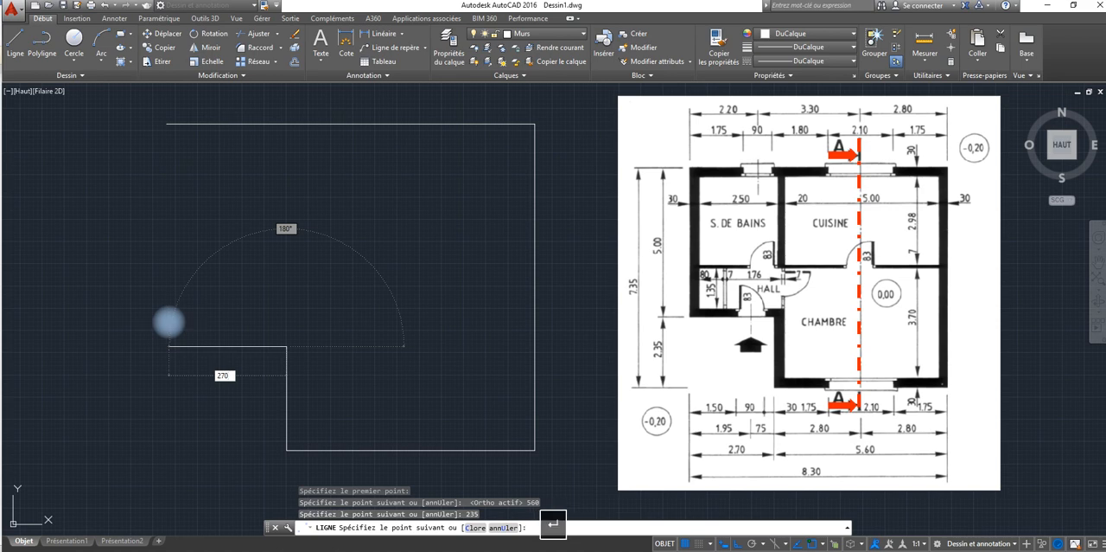
pyautogui.press('Return')
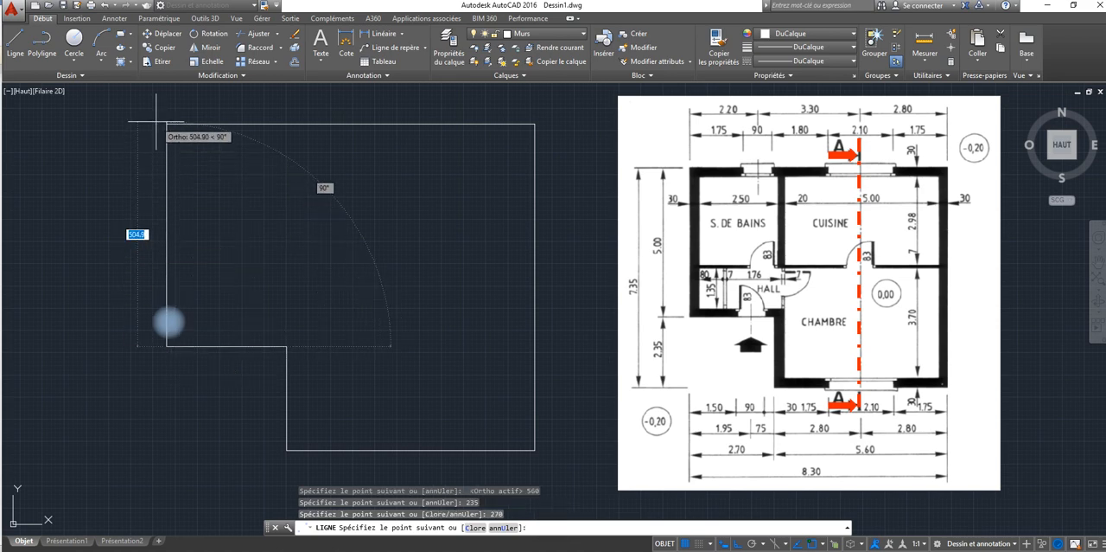
# Step: Close the outer wall outline with a vertical line up to the left end of the upper wall edge and finish the Line command
pyautogui.click(166, 147)
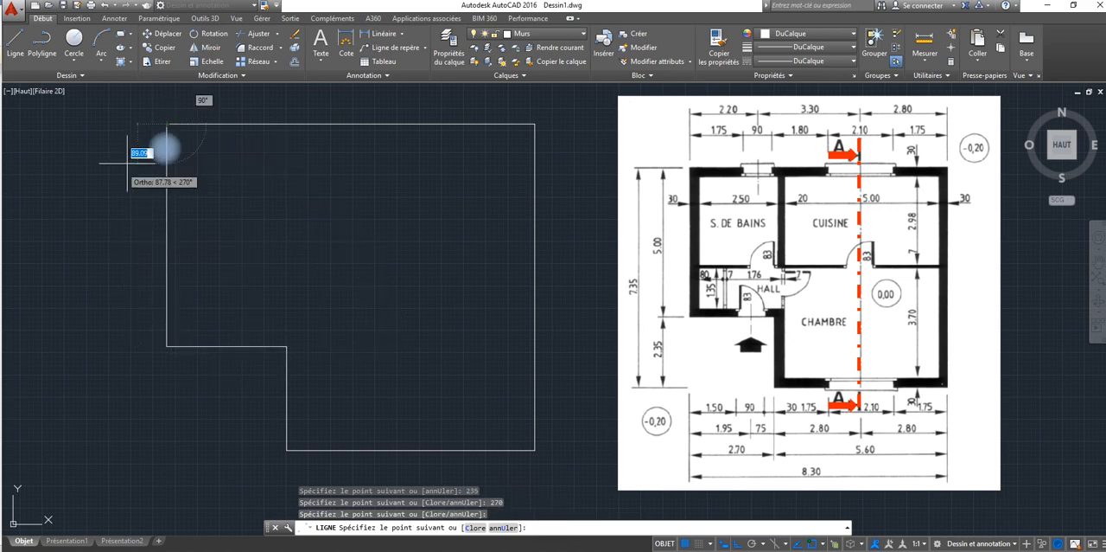
pyautogui.rightClick(132, 166)
pyautogui.click(136, 177)
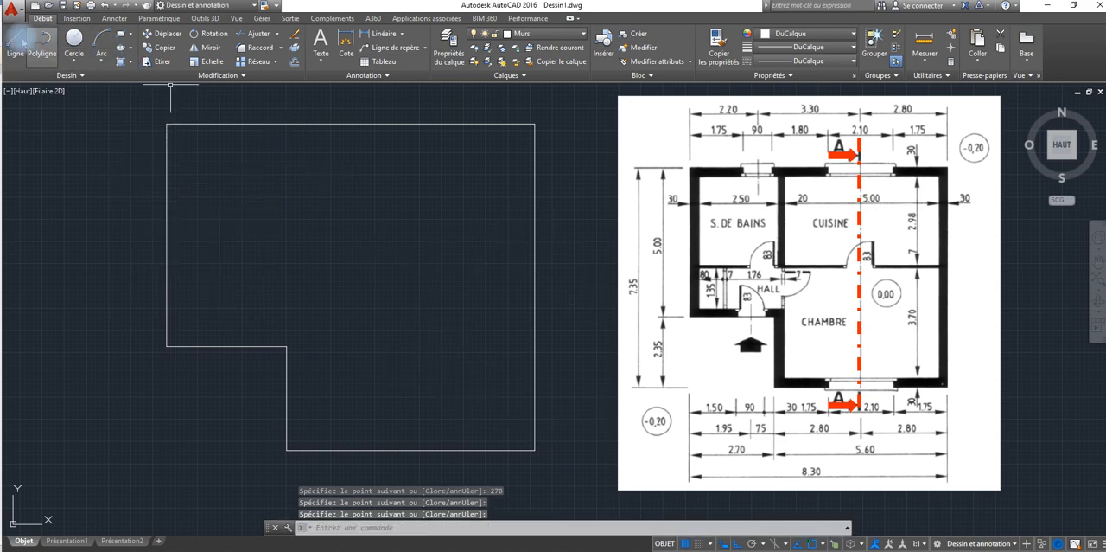
# Step: Offset the upper outer wall edge 30 units toward the inside of the house
pyautogui.click(295, 62)
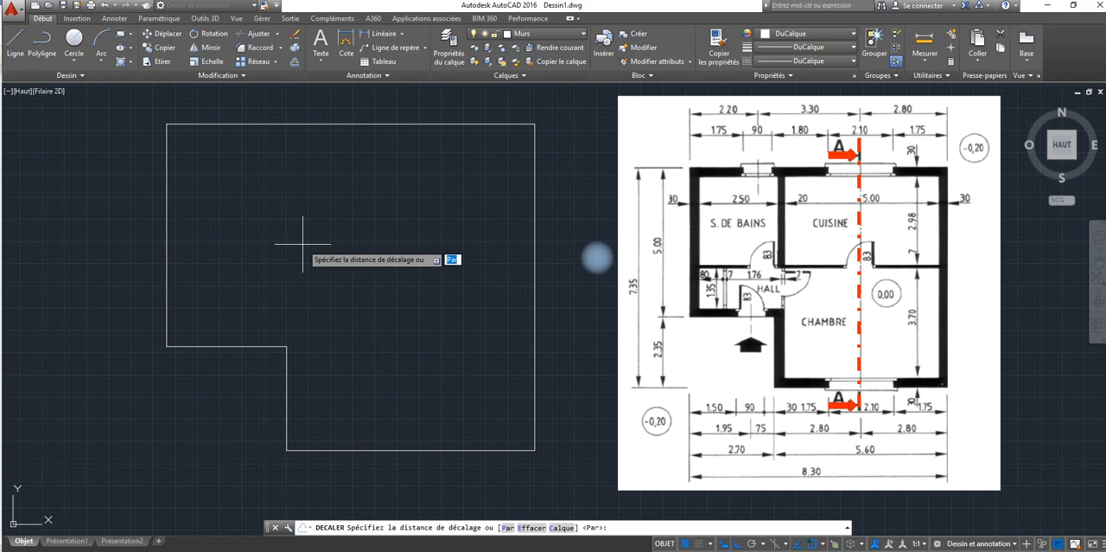
pyautogui.write('3')
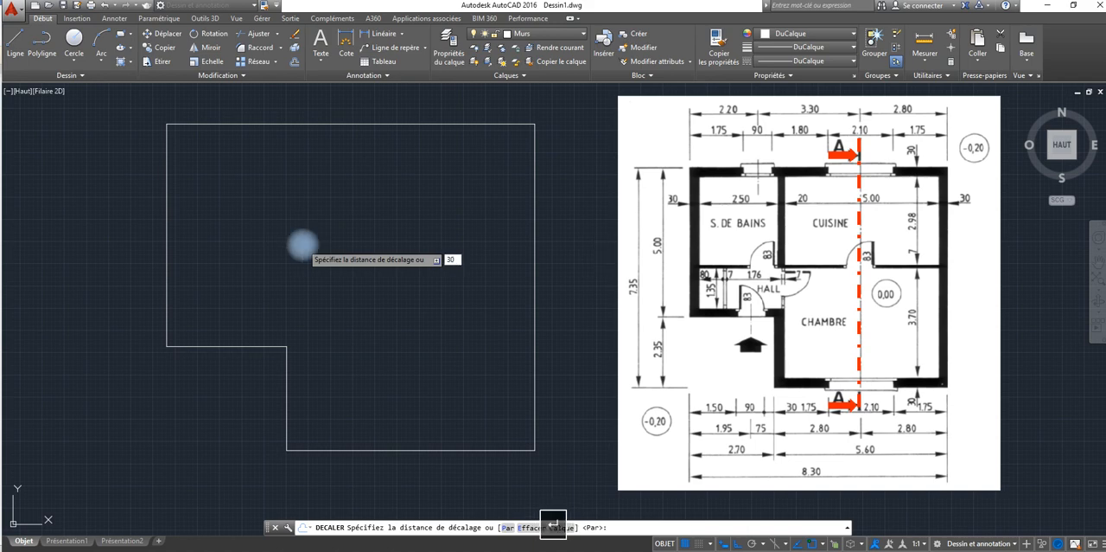
pyautogui.write('0')
pyautogui.press('Return')
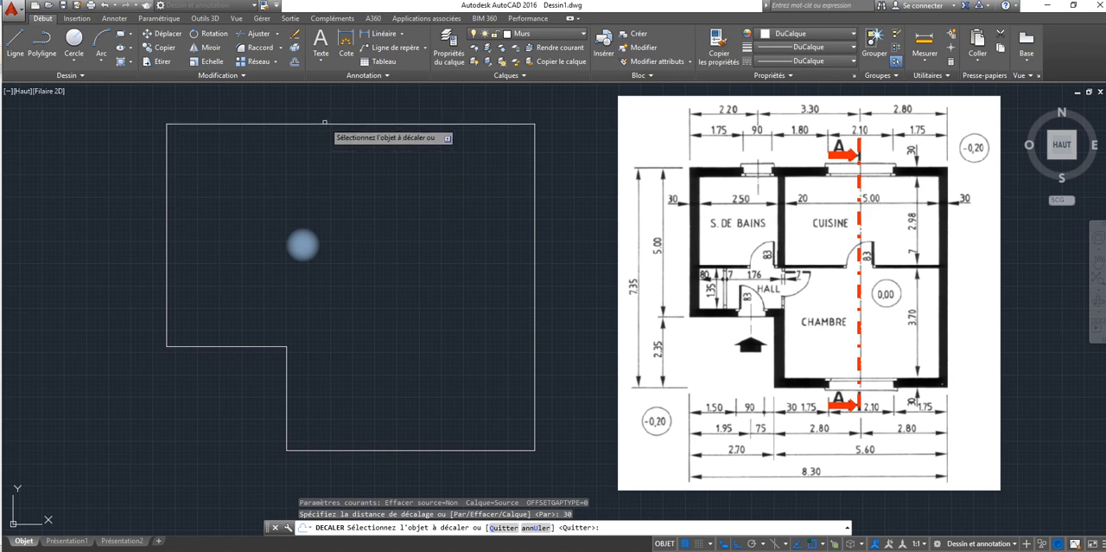
pyautogui.click(325, 124)
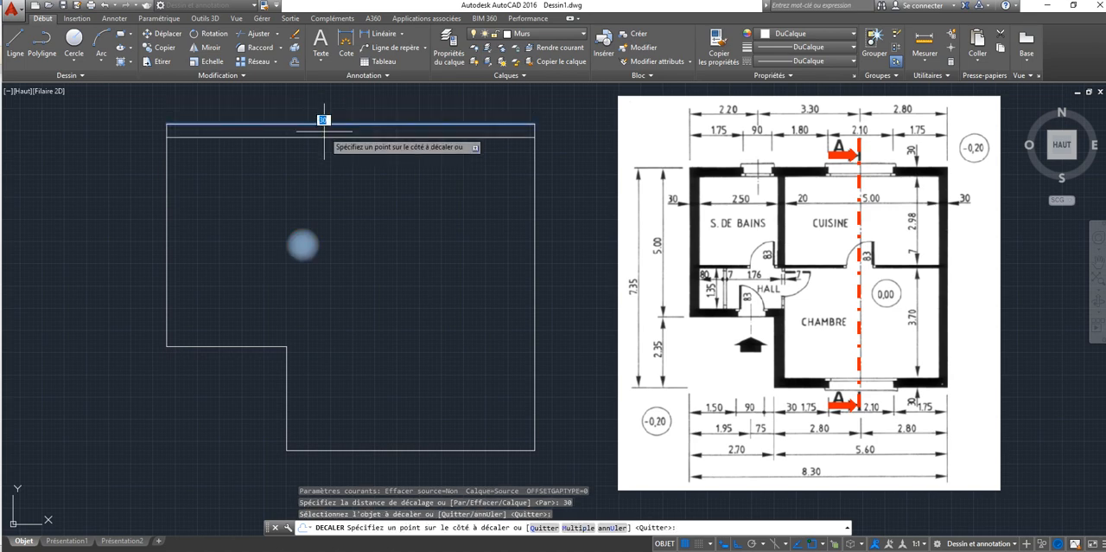
pyautogui.click(324, 131)
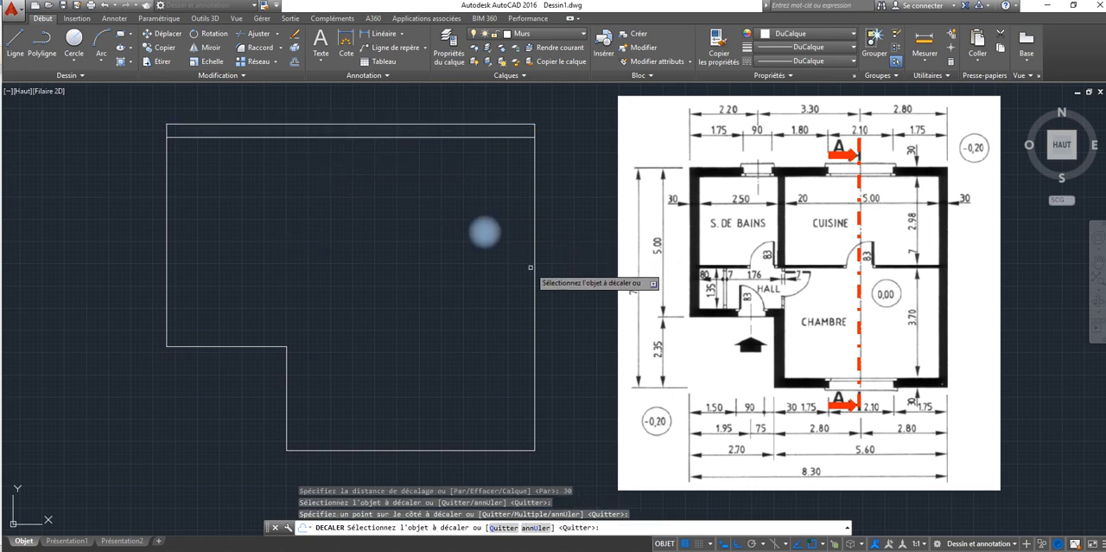
# Step: Offset the right and lower outer wall edges inward by the same 30-unit wall thickness
pyautogui.click(533, 267)
pyautogui.click(518, 273)
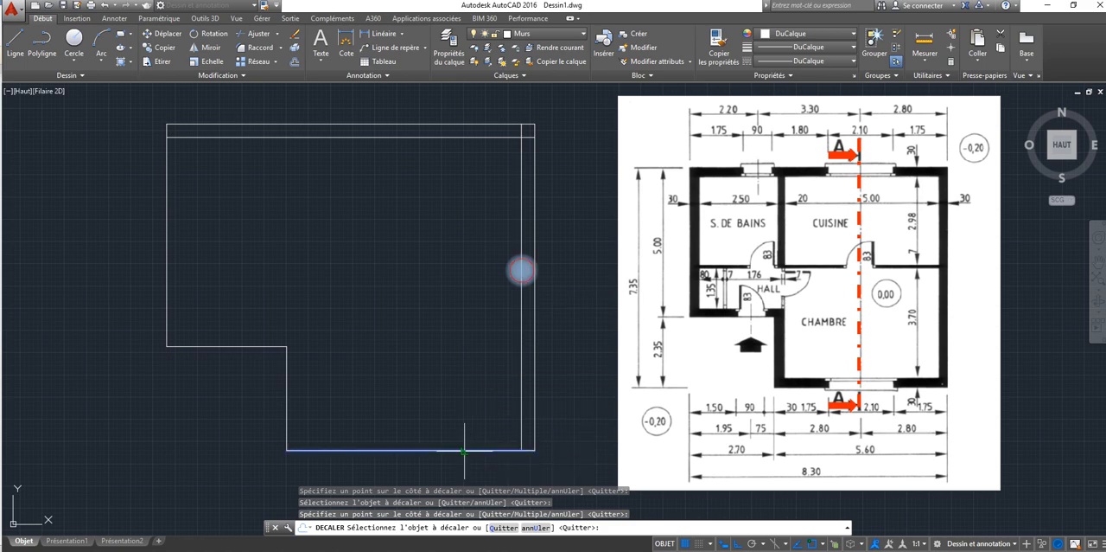
pyautogui.click(456, 447)
pyautogui.click(456, 445)
# Step: Offset both edges of the lower-left recess and the left outer edge inward by 30 units, and end the Offset command
pyautogui.click(288, 398)
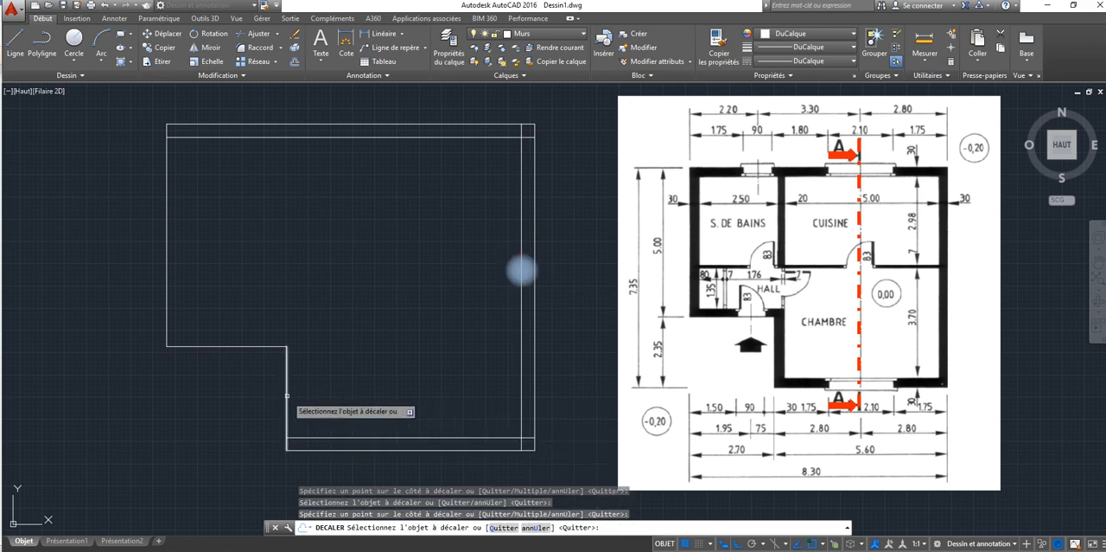
pyautogui.click(294, 395)
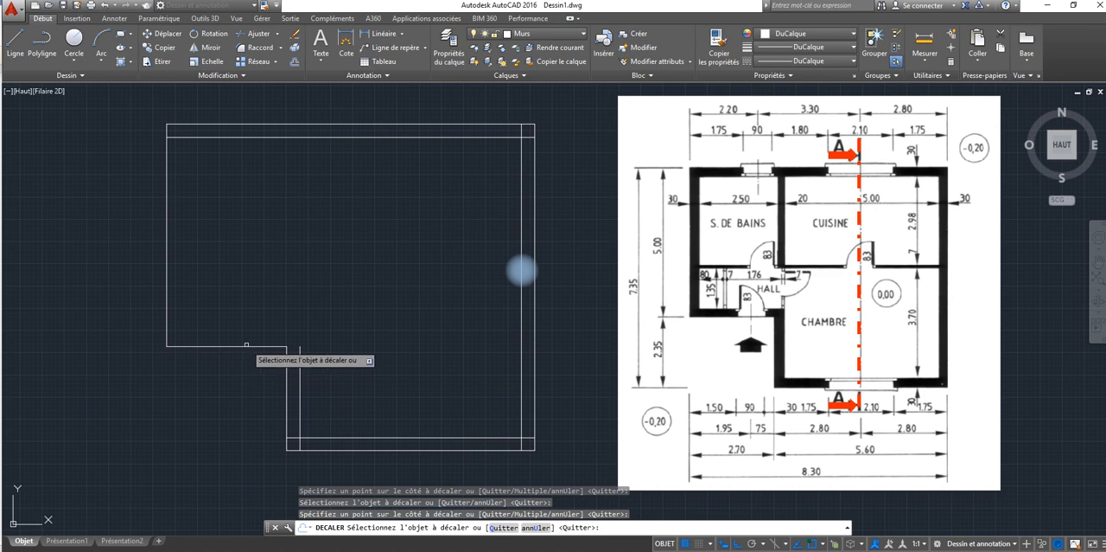
pyautogui.click(246, 346)
pyautogui.click(241, 327)
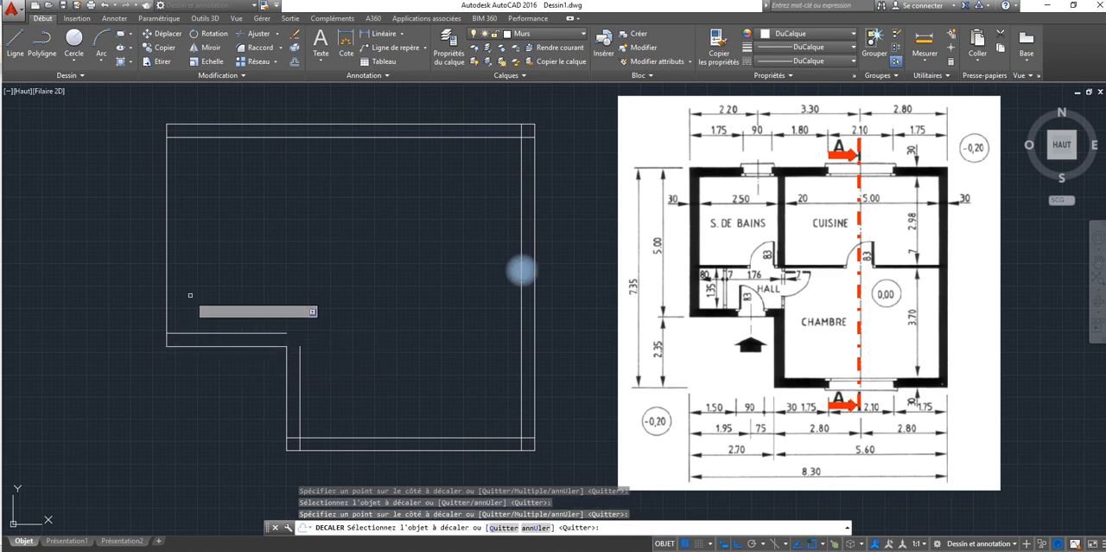
pyautogui.click(167, 290)
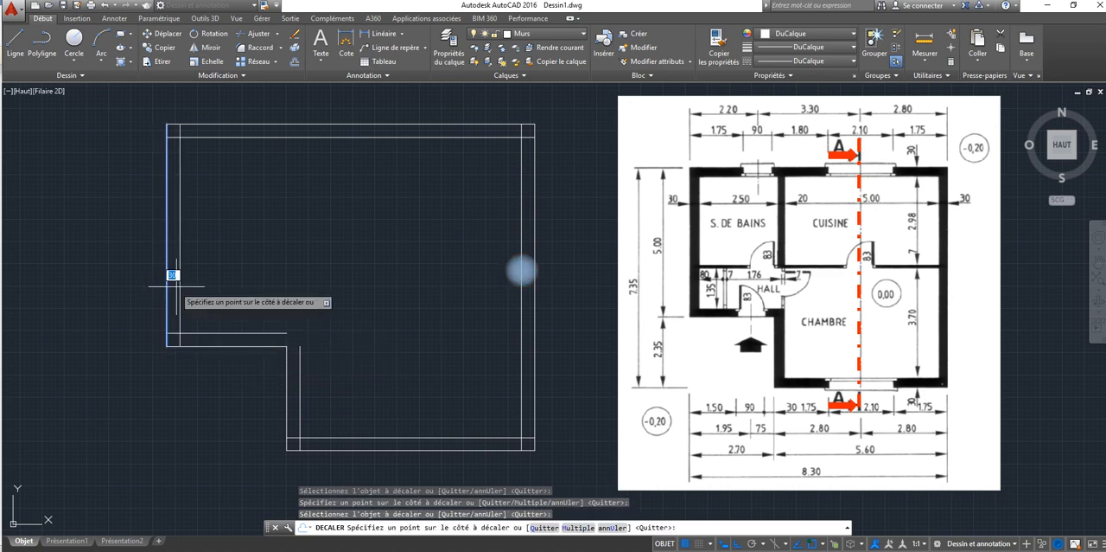
pyautogui.click(191, 286)
pyautogui.rightClick(446, 308)
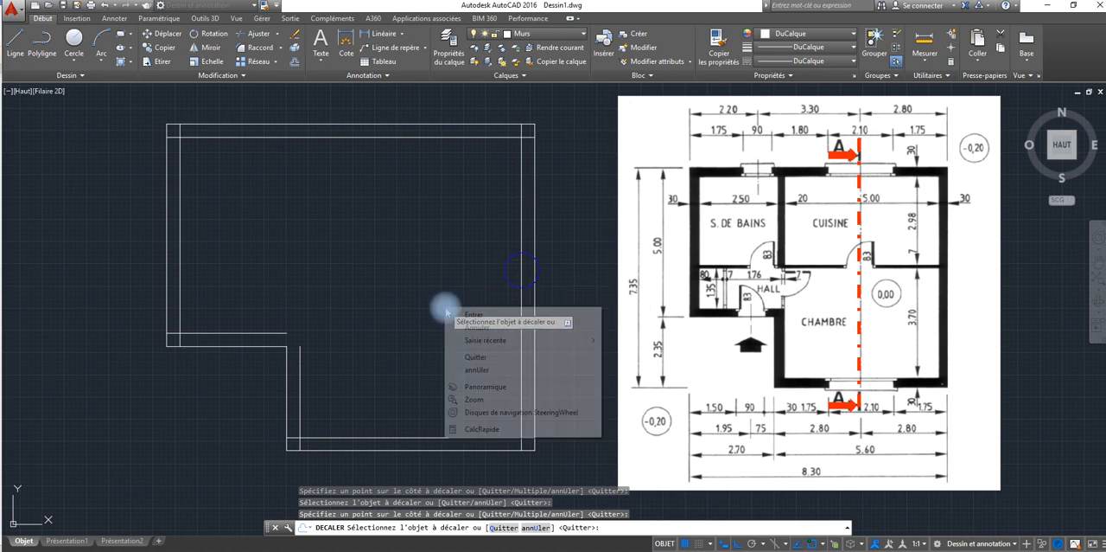
pyautogui.click(481, 313)
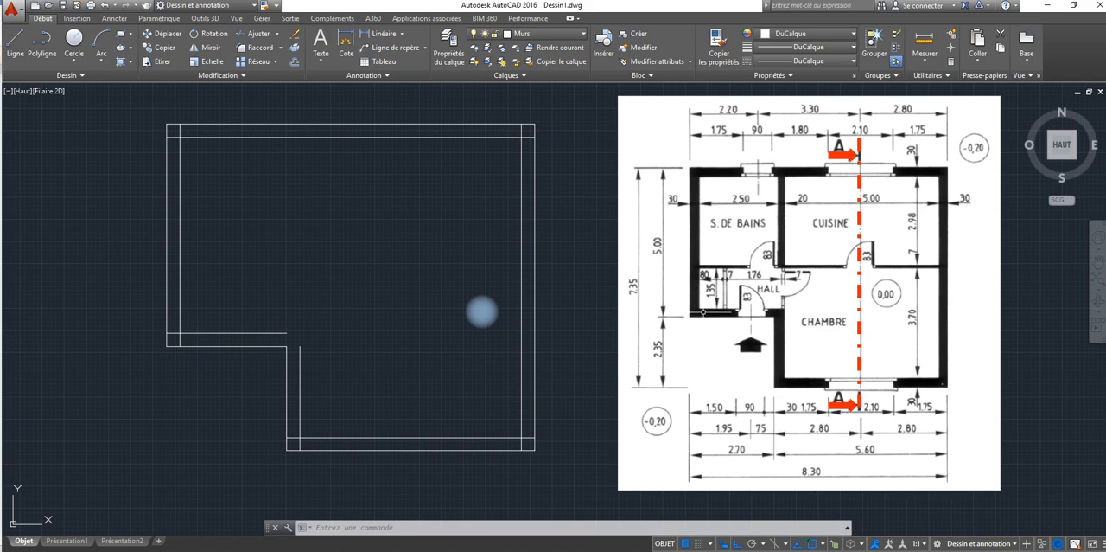
# Step: Join the two inner wall lines at the recess into a sharp corner with the Chamfer command
pyautogui.moveTo(293, 315)
pyautogui.mouseDown(button='middle')
pyautogui.moveTo(277, 254)
pyautogui.moveTo(247, 306)
pyautogui.mouseUp(button='middle')
pyautogui.scroll(-2, 247, 311)
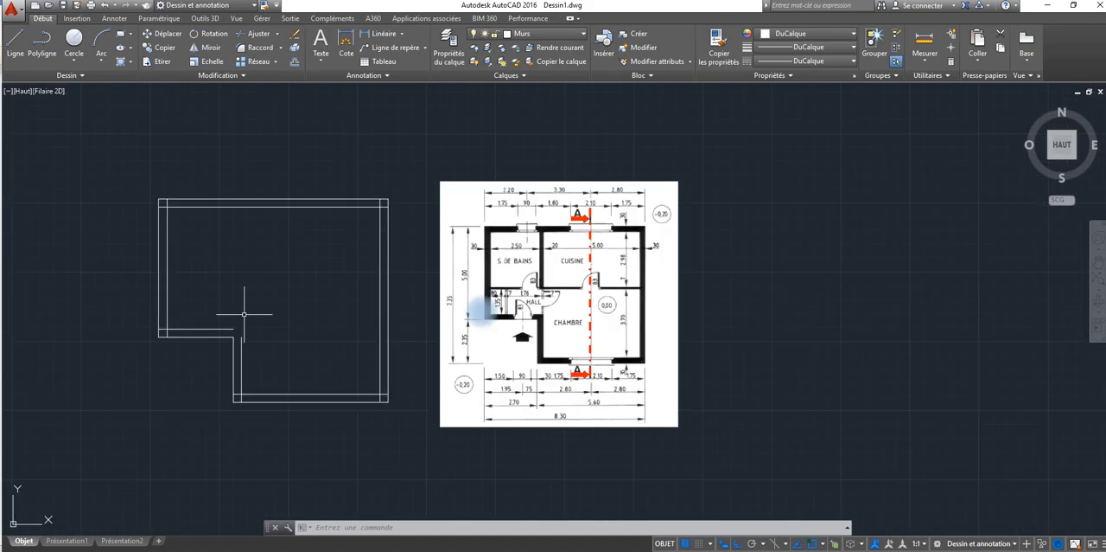
pyautogui.scroll(2, 243, 314)
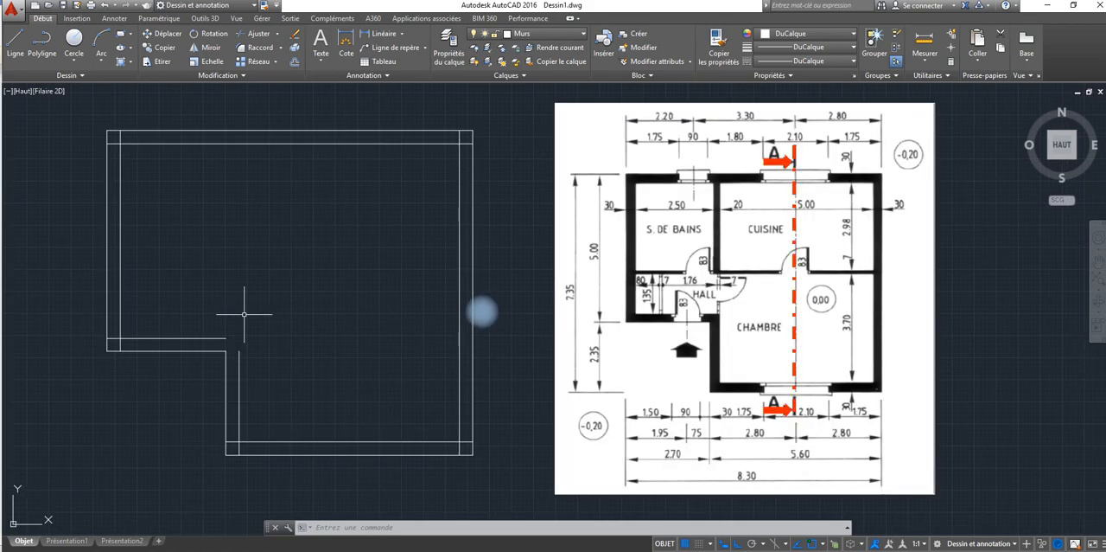
pyautogui.click(277, 48)
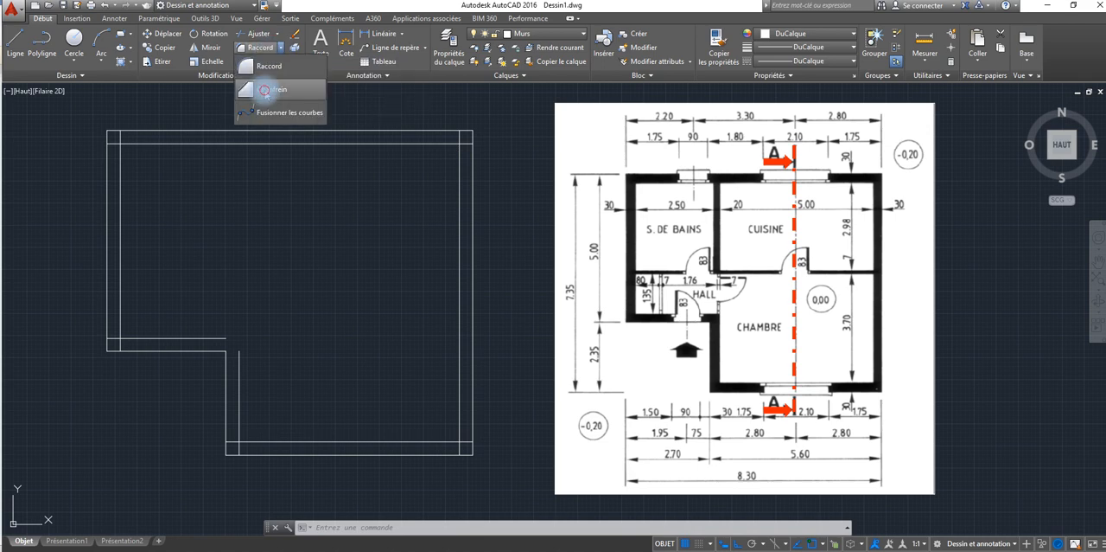
pyautogui.click(266, 89)
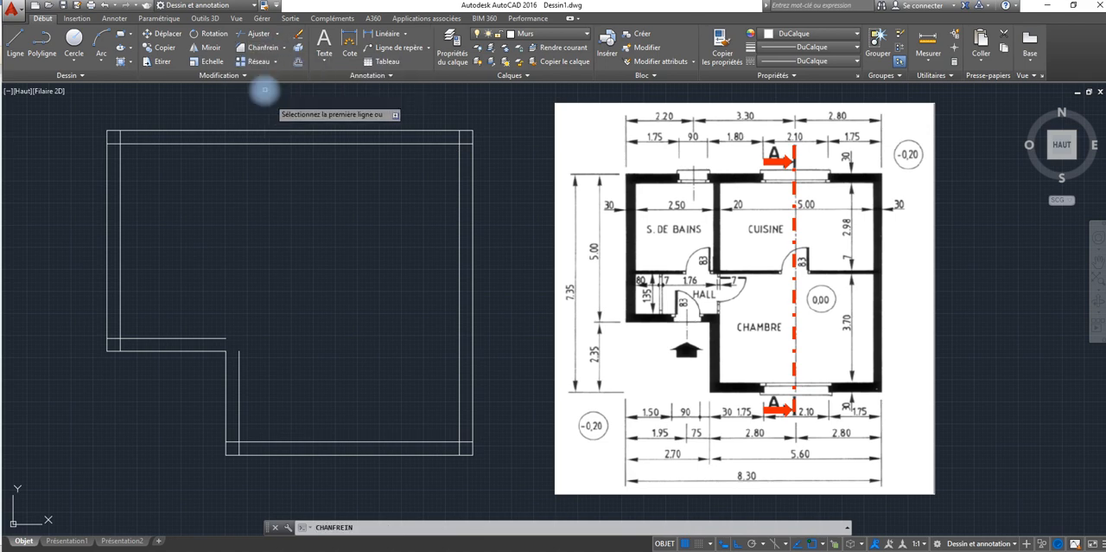
pyautogui.click(209, 338)
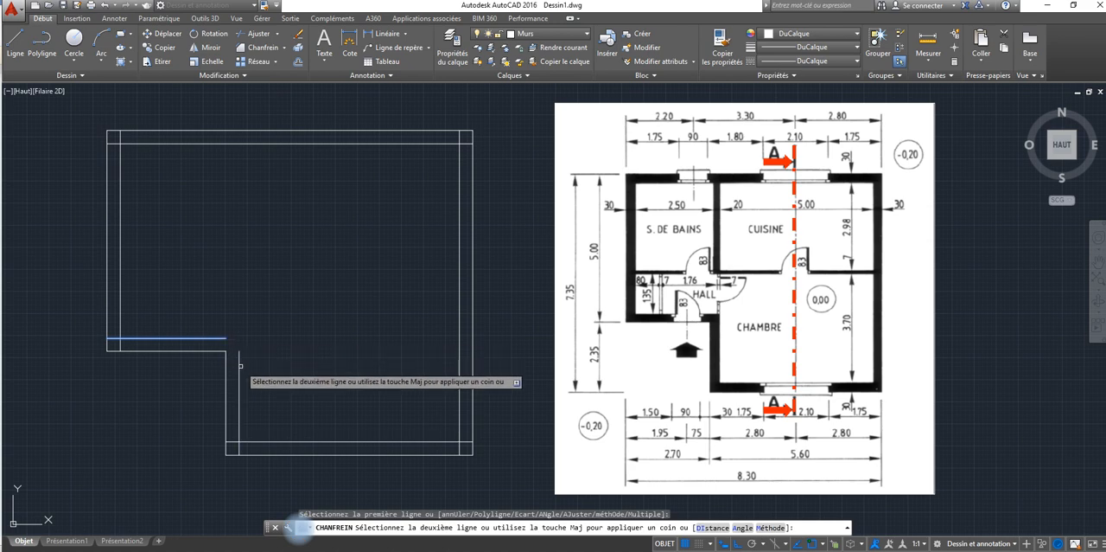
pyautogui.click(236, 366)
pyautogui.rightClick(225, 280)
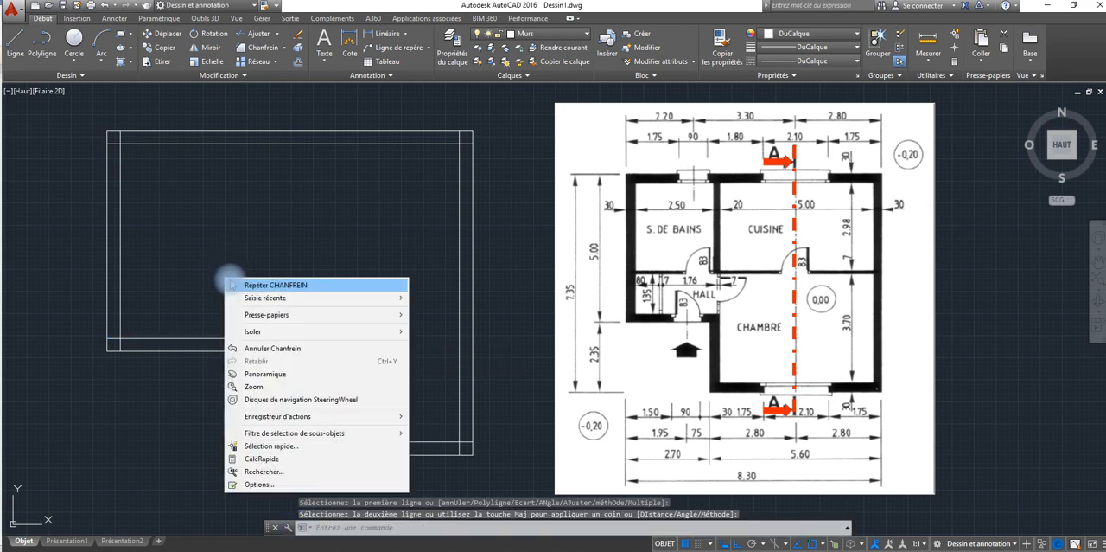
pyautogui.press('Escape')
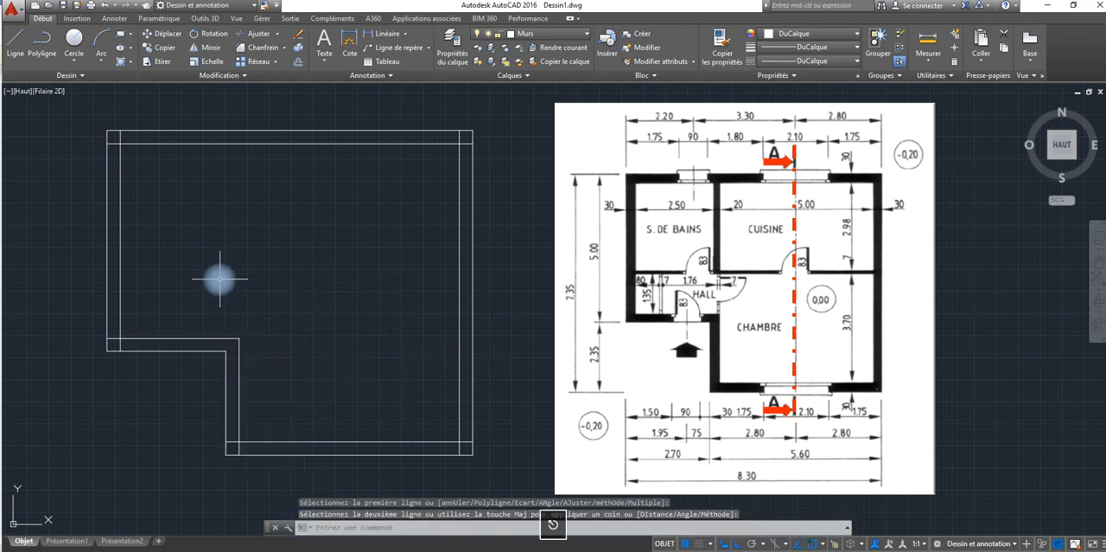
# Step: Try trimming the overlapping inner wall lines on the left side with all objects as cutting edges, and undo the trim
pyautogui.click(255, 33)
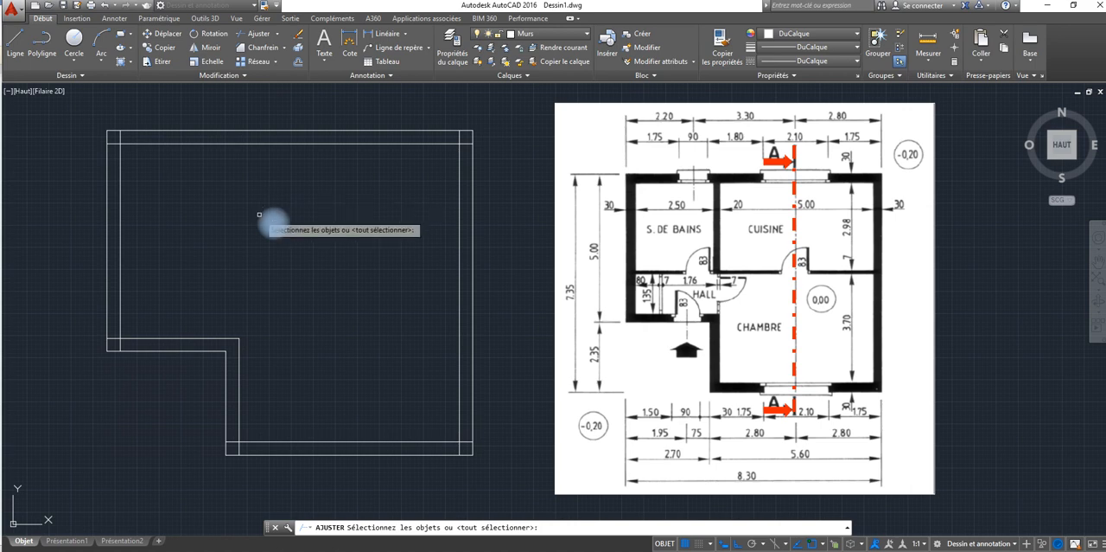
pyautogui.press('Return')
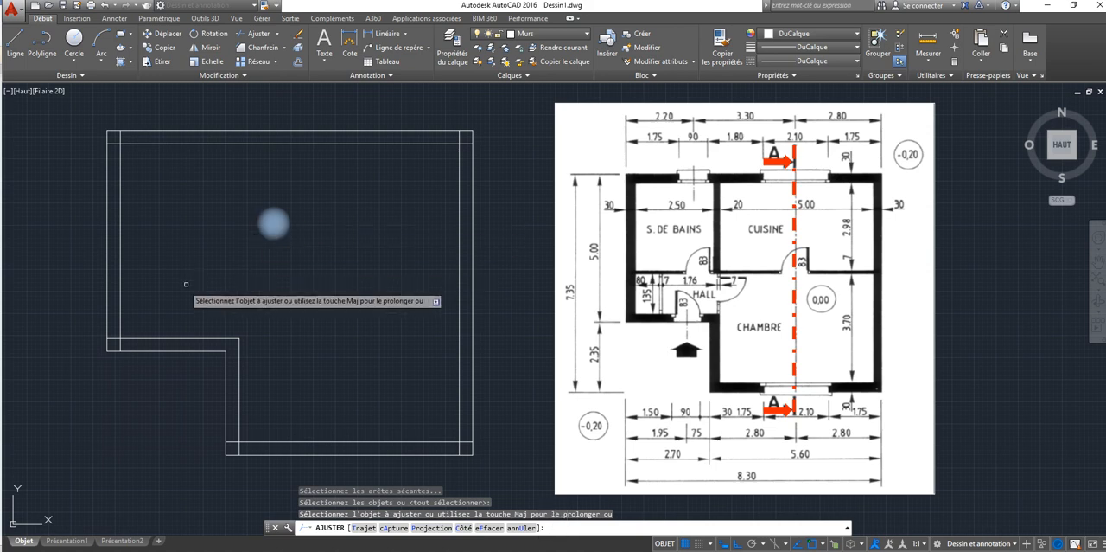
pyautogui.click(120, 338)
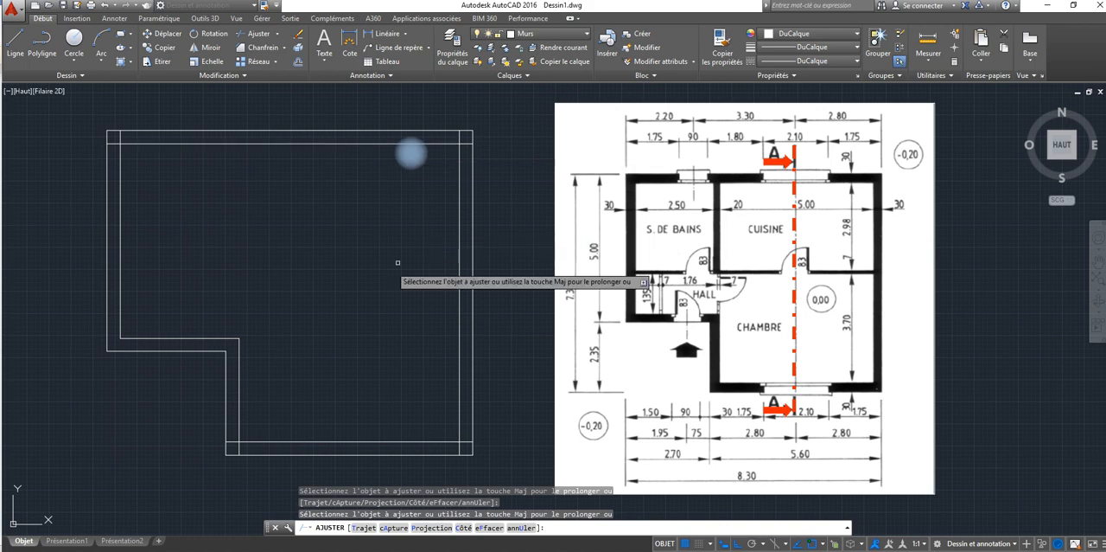
pyautogui.click(102, 8)
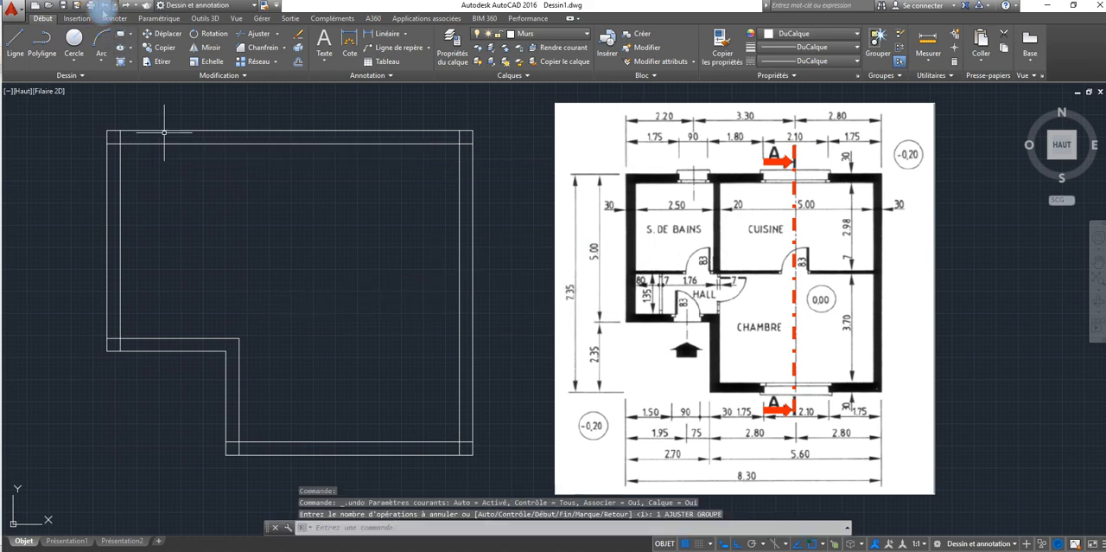
pyautogui.press('Escape')
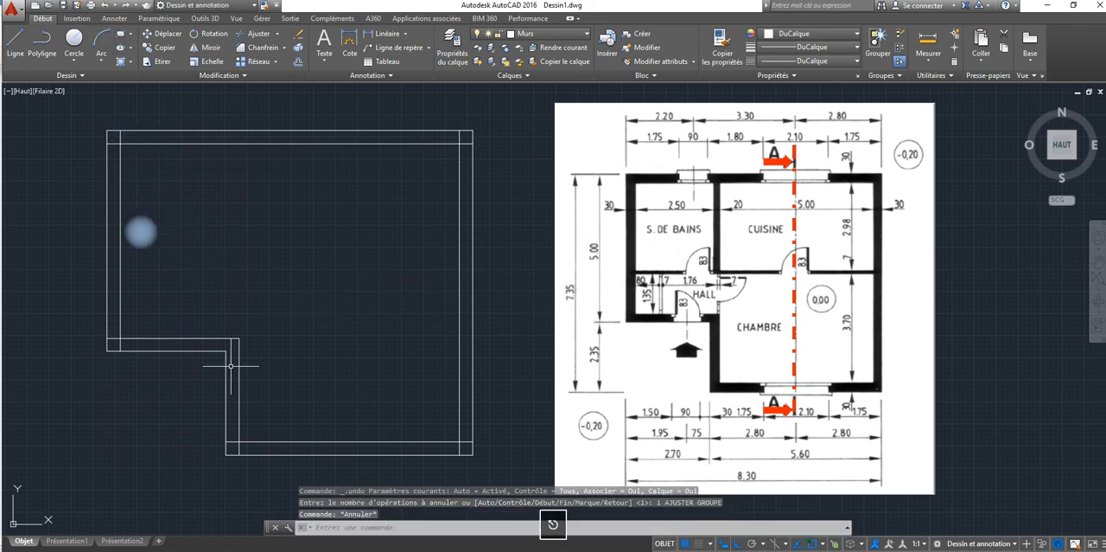
# Step: Redo the undone trim of the overlapping inner wall lines at the lower-left corner
pyautogui.click(120, 345)
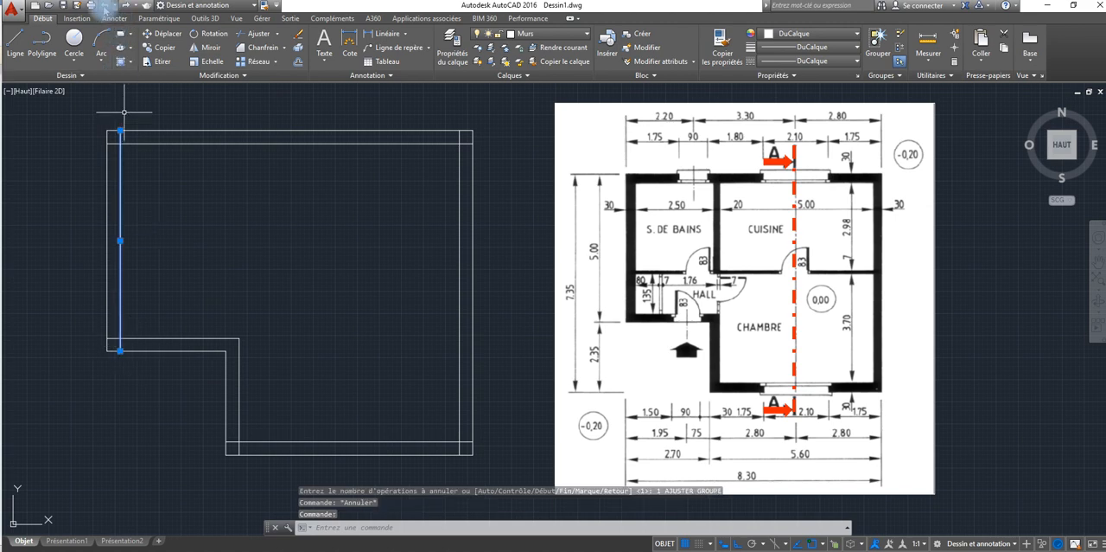
pyautogui.click(121, 5)
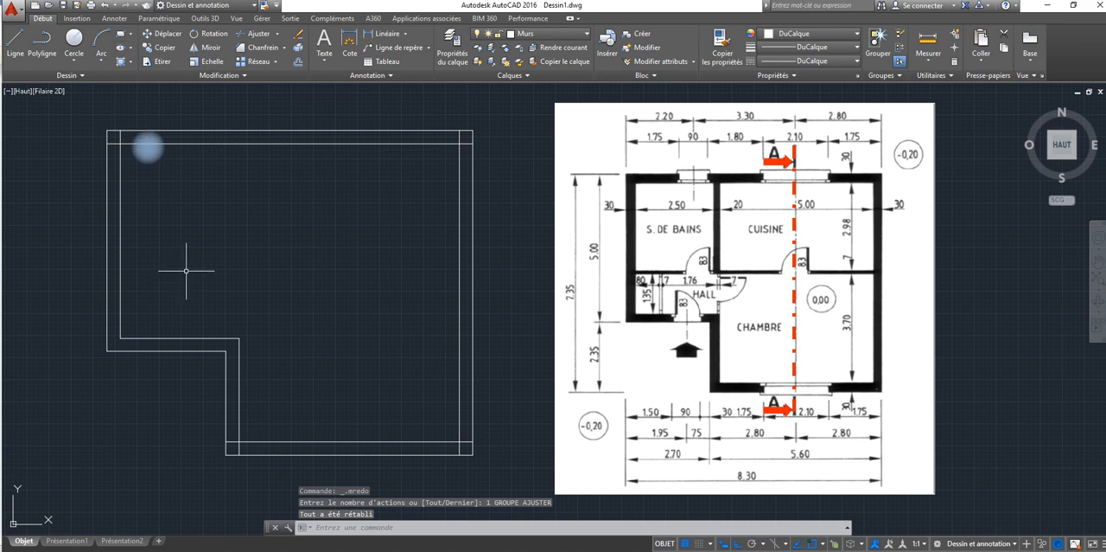
pyautogui.press('space')
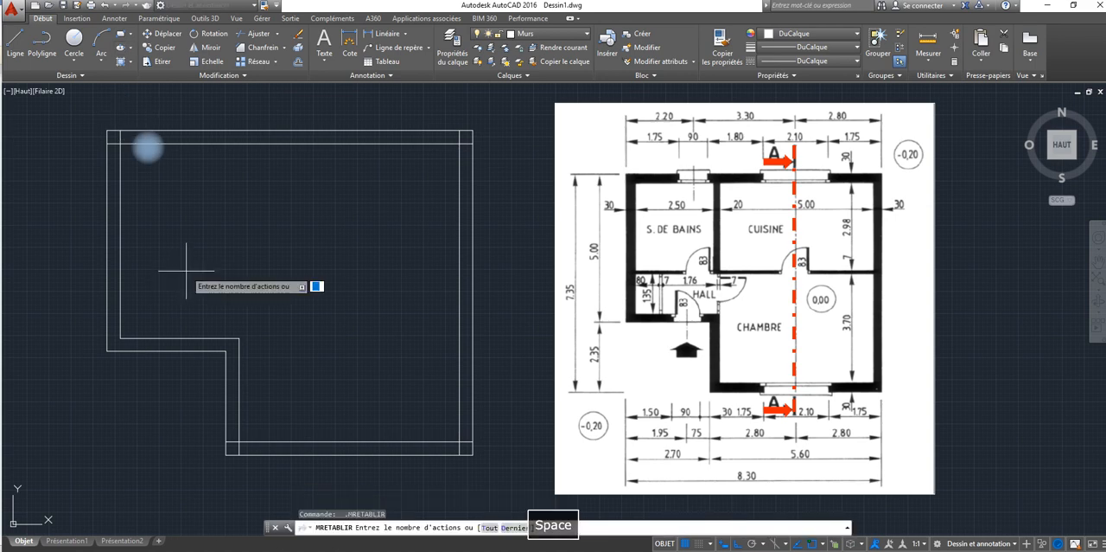
pyautogui.press('space')
pyautogui.press('space')
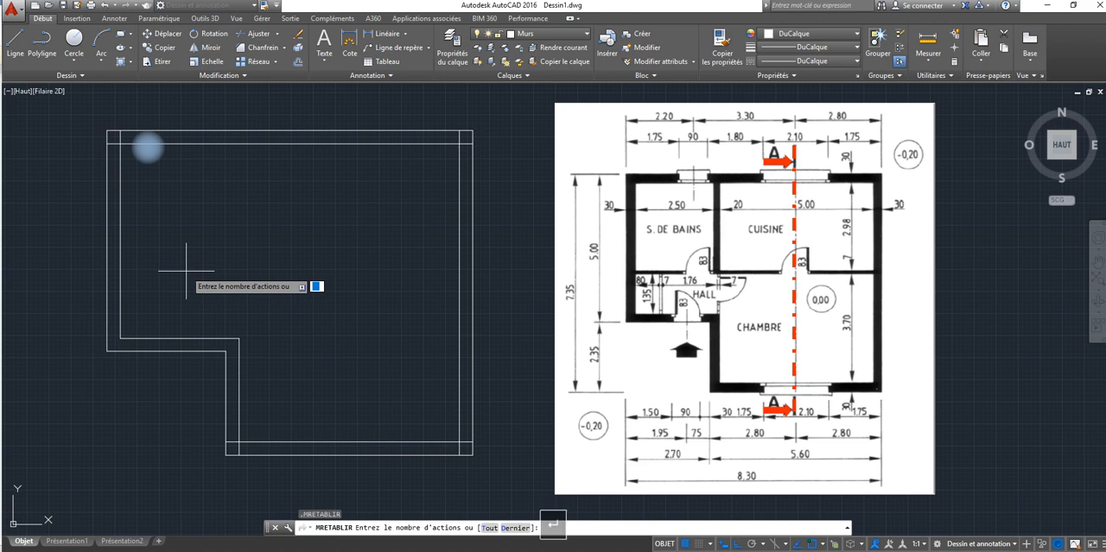
pyautogui.press('Escape')
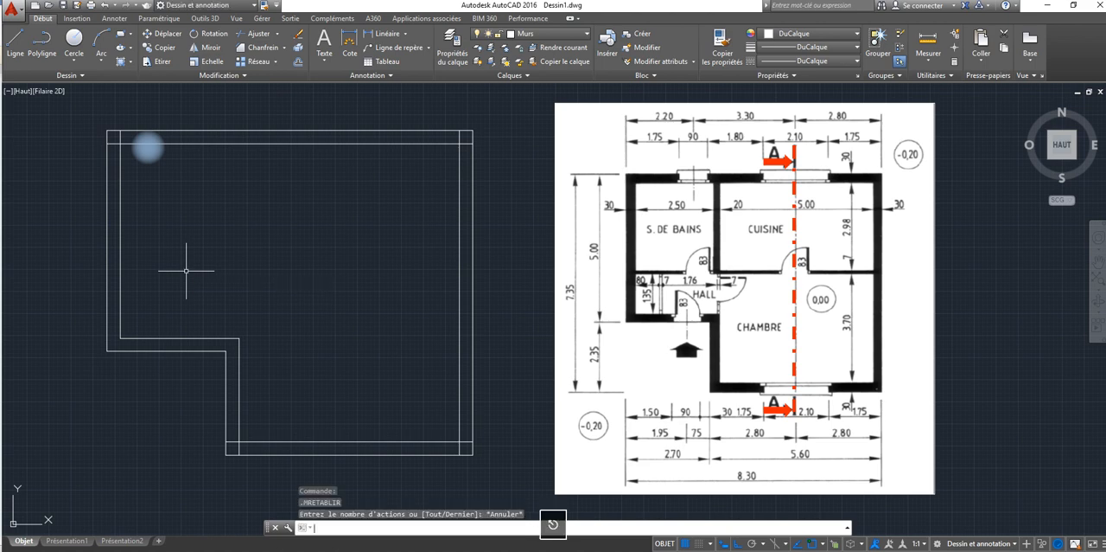
# Step: Trim the remaining overshooting inner wall line ends at the upper and lower corners, using all objects as cutting edges
pyautogui.click(260, 48)
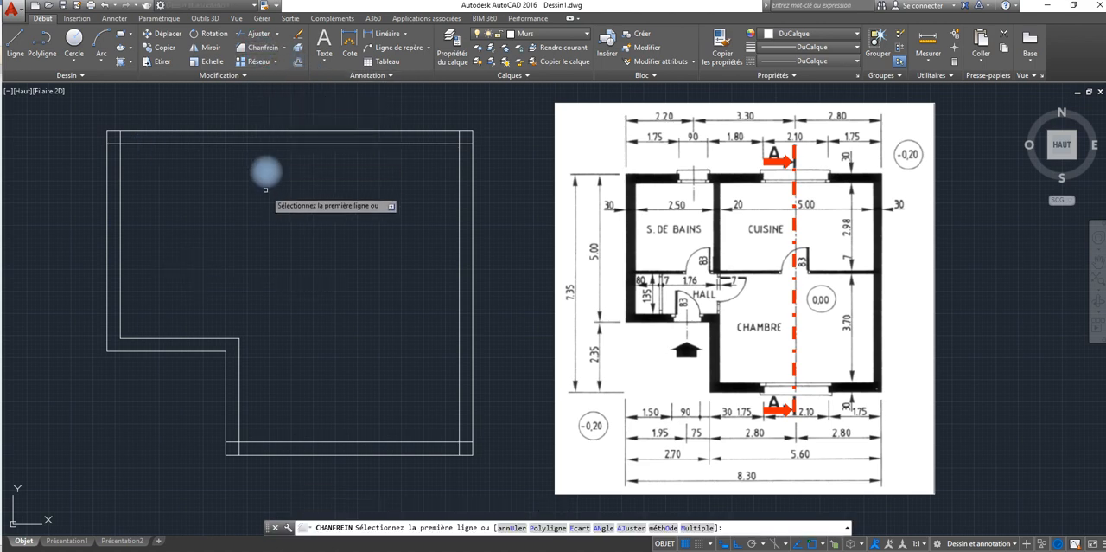
pyautogui.click(256, 35)
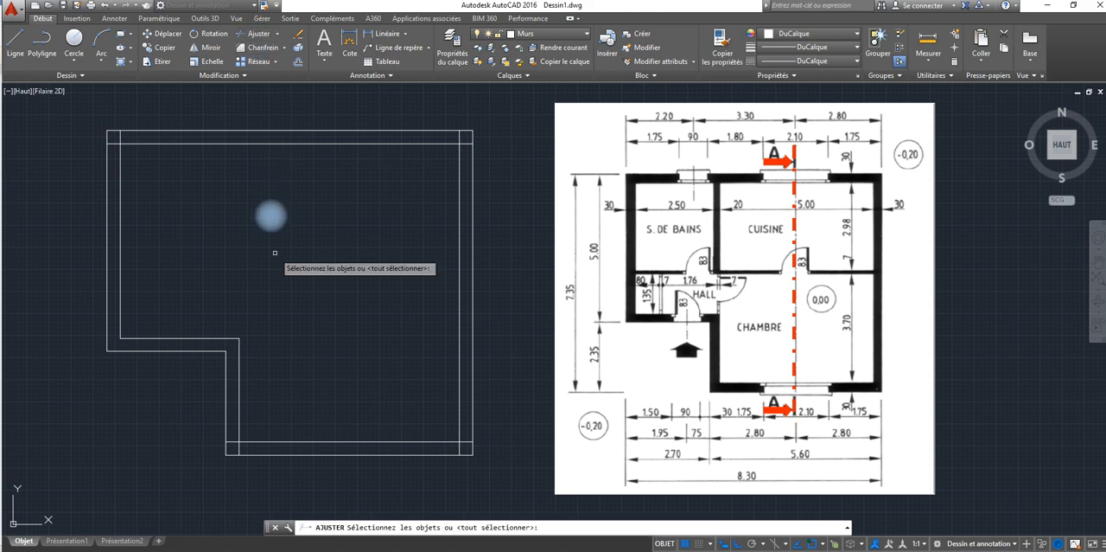
pyautogui.press('Return')
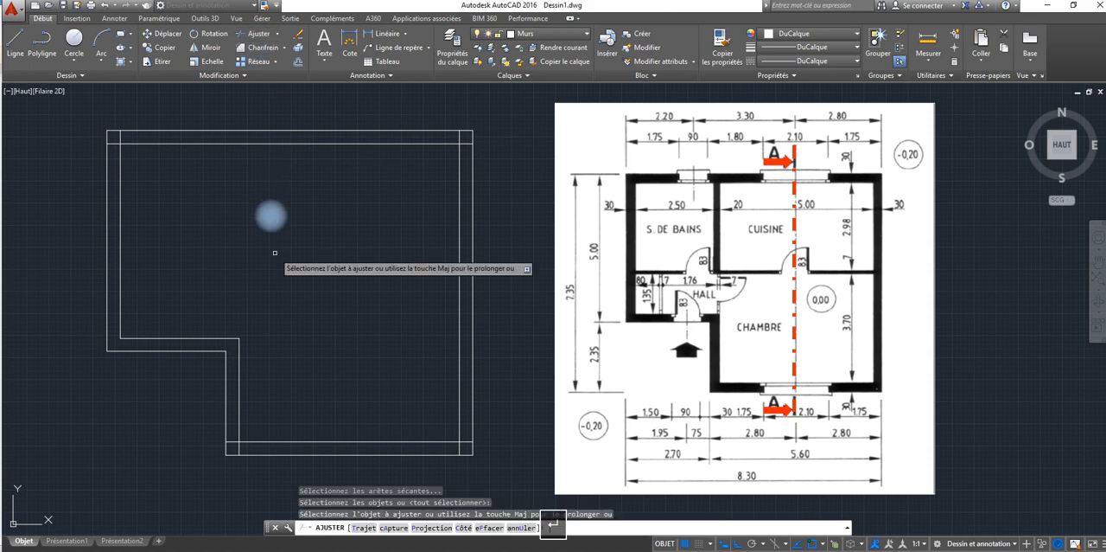
pyautogui.click(110, 144)
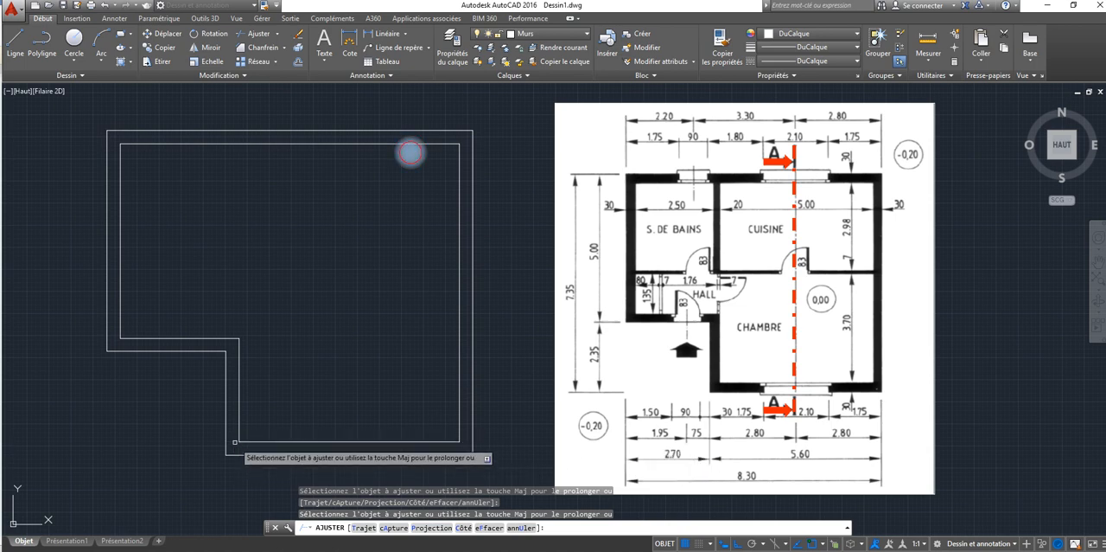
pyautogui.rightClick(288, 260)
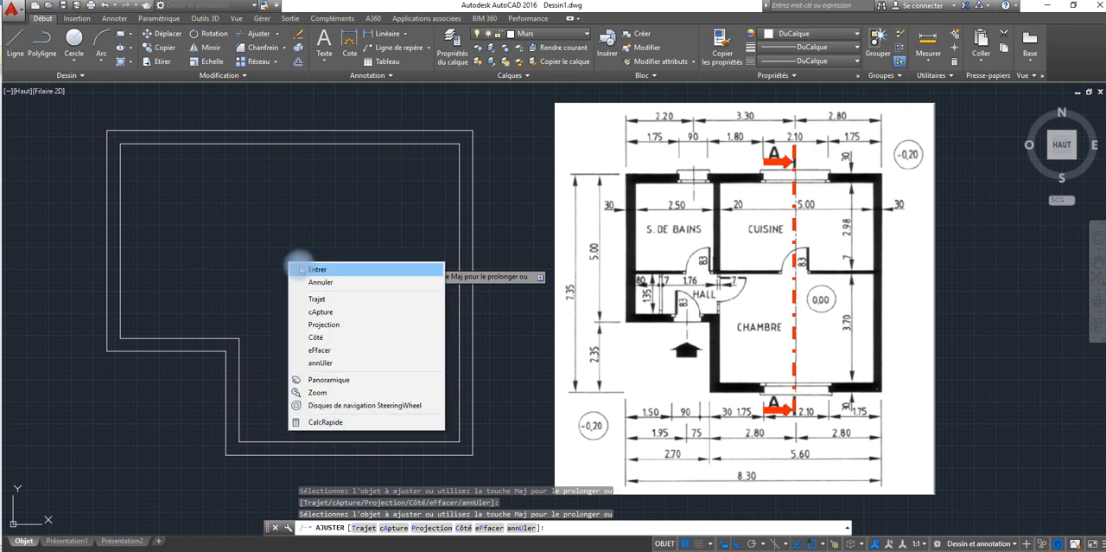
pyautogui.click(300, 266)
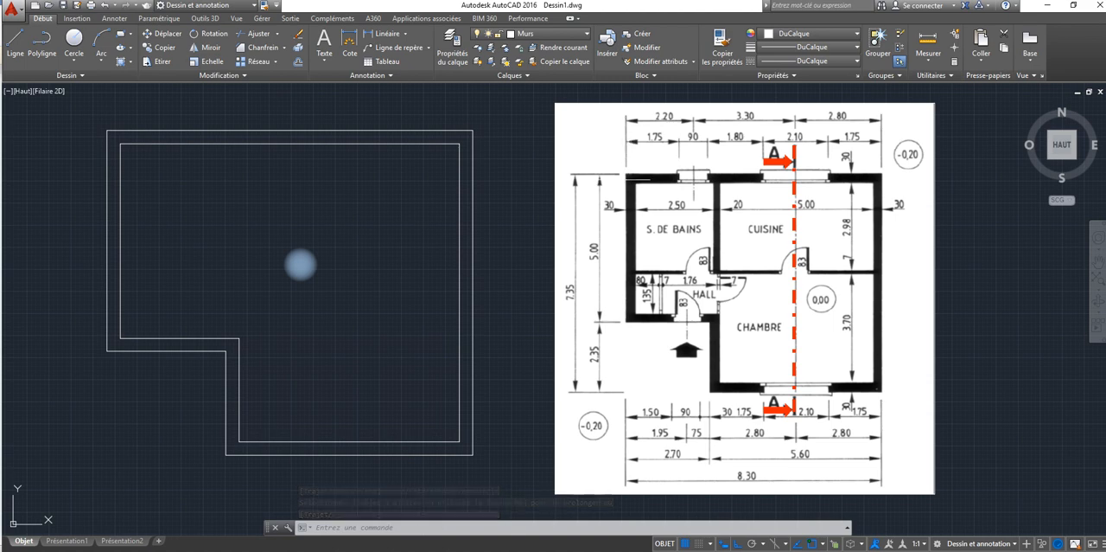
pyautogui.press('Escape')
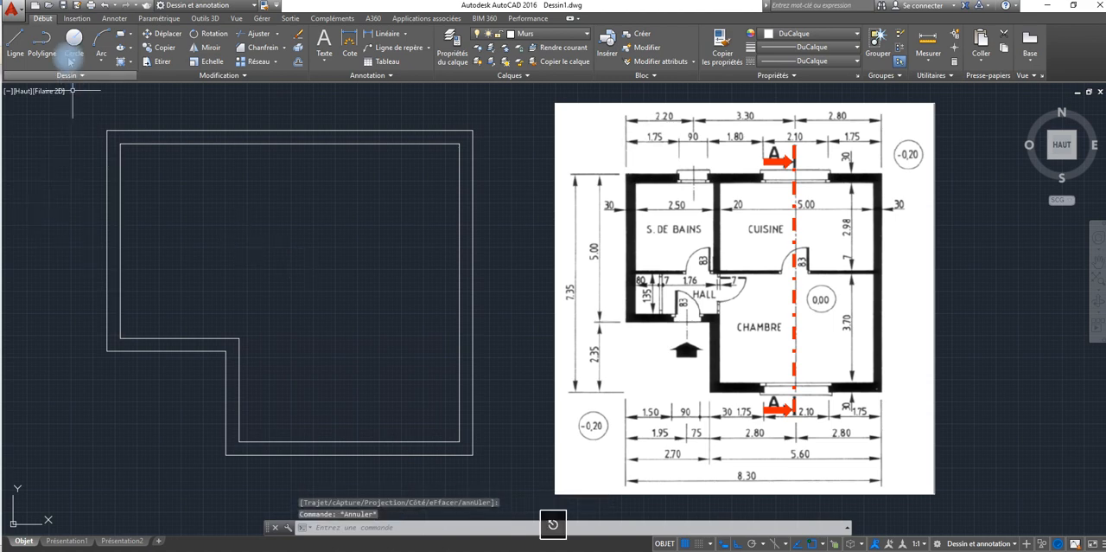
# Step: Draw a vertical line from the outer upper-left corner down to the level of the upper wall's inner edge
pyautogui.click(26, 44)
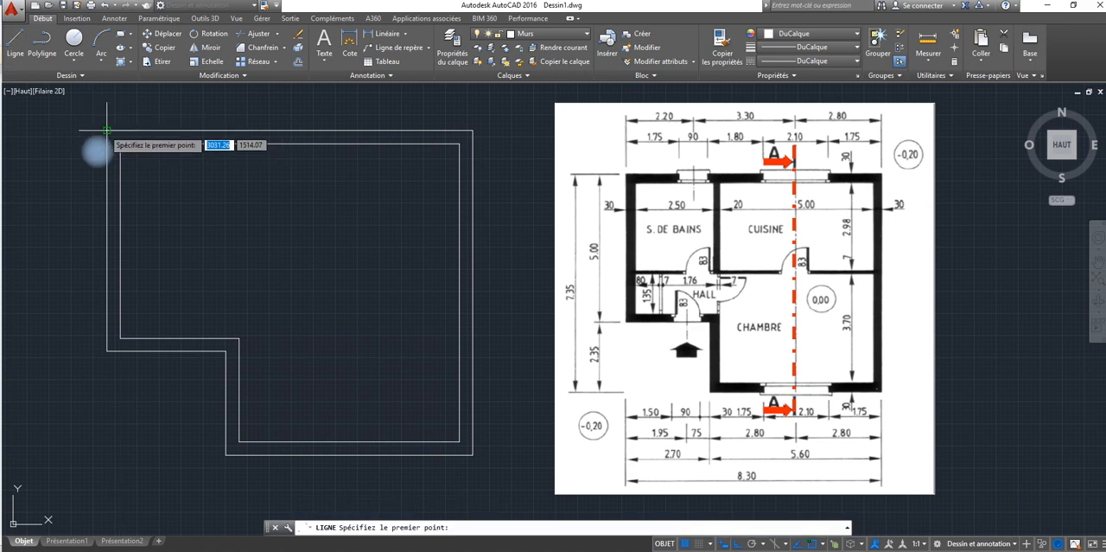
pyautogui.click(105, 132)
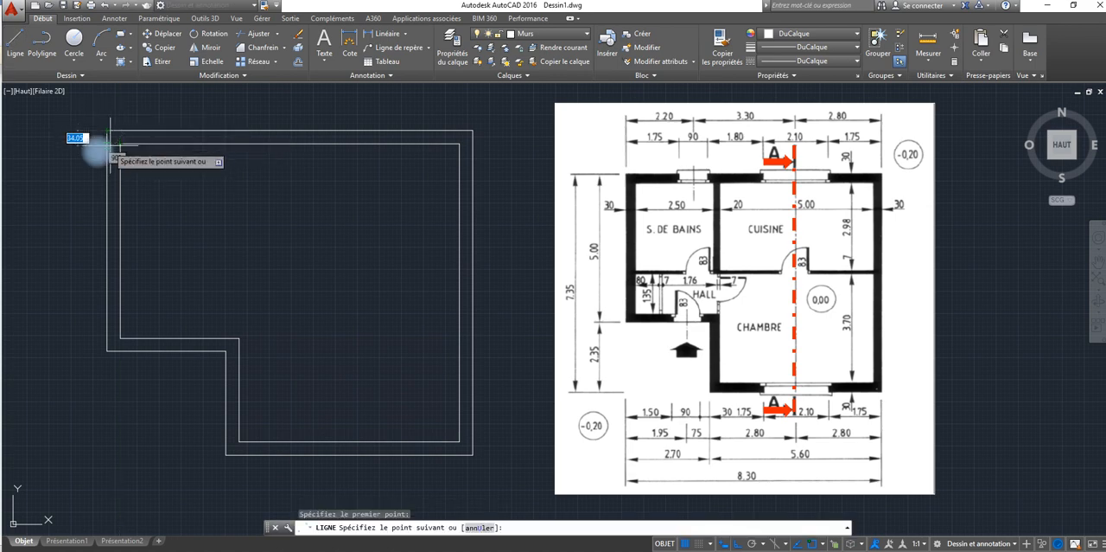
pyautogui.scroll(5, 105, 138)
pyautogui.moveTo(105, 145); pyautogui.dragTo(109, 246, button='middle')
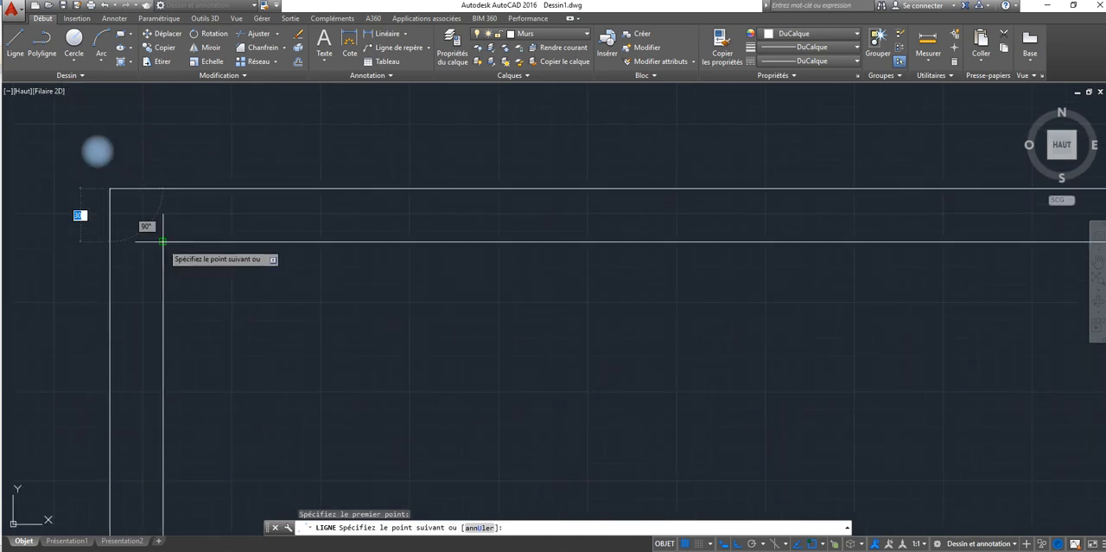
pyautogui.click(110, 242)
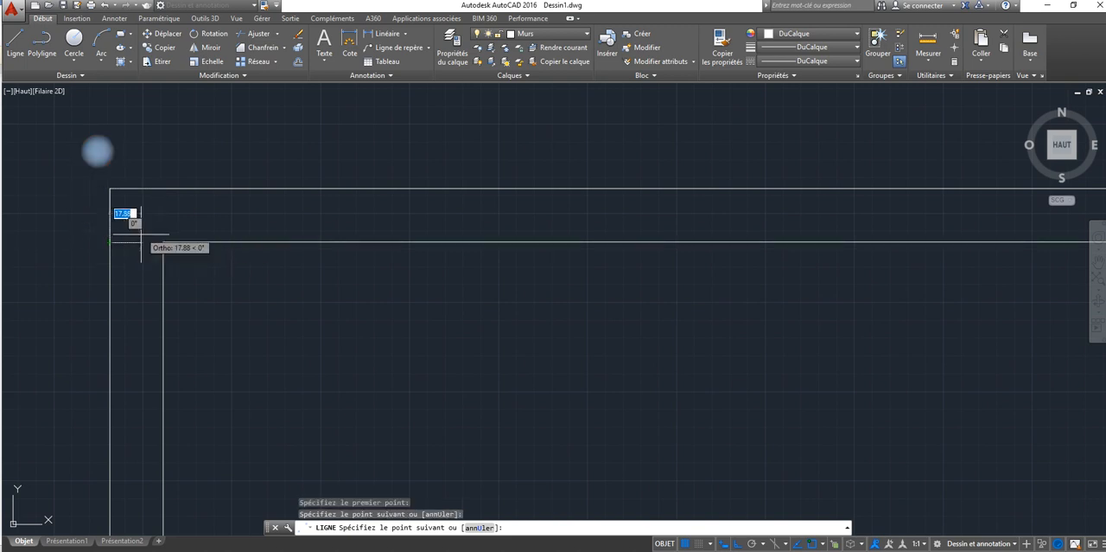
pyautogui.rightClick(122, 168)
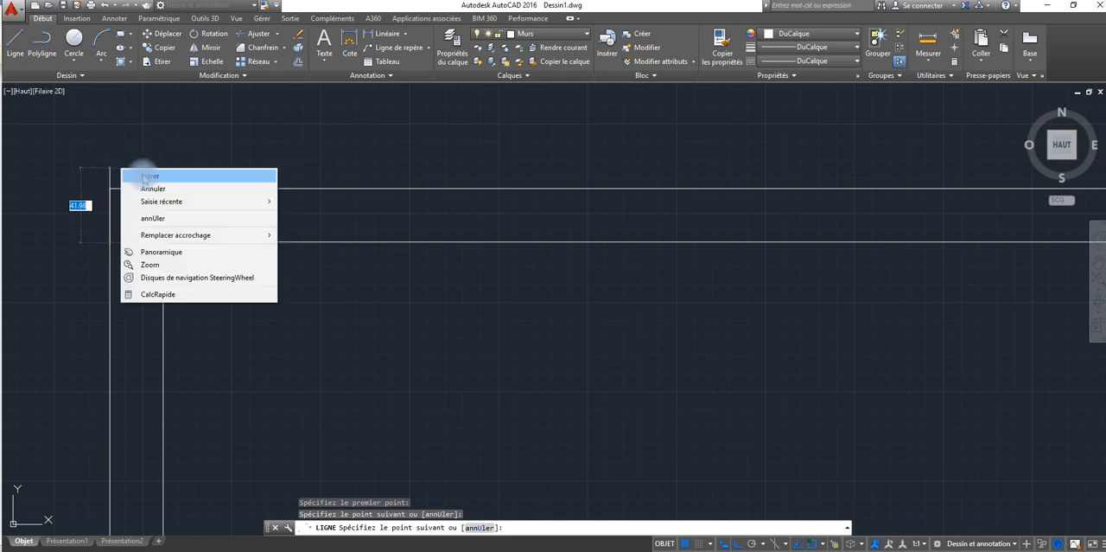
pyautogui.click(147, 176)
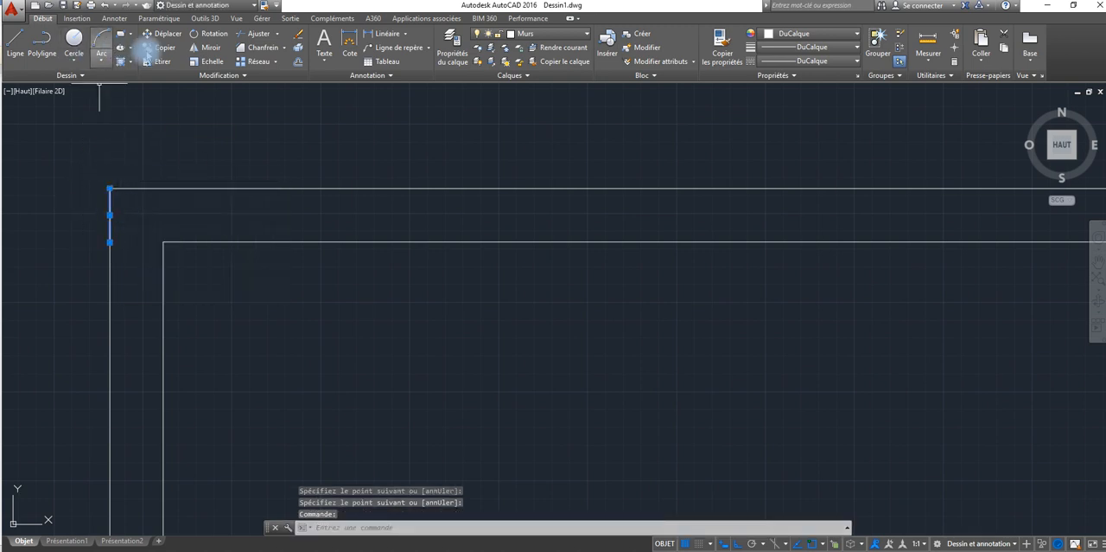
# Step: Offset the short corner line 175 units to the right to mark the first edge of the bathroom window
pyautogui.click(297, 61)
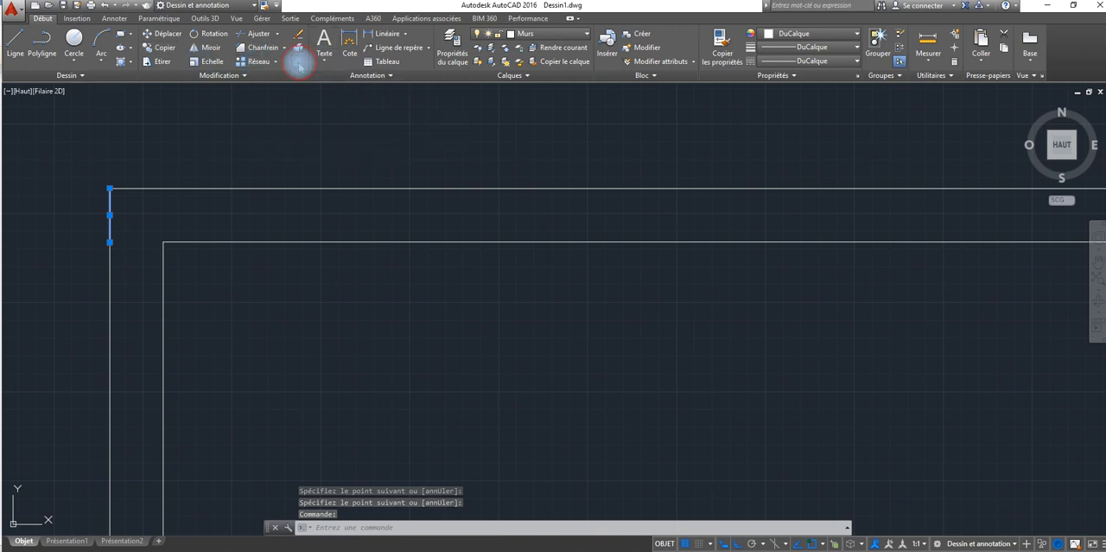
pyautogui.scroll(-2, 278, 186)
pyautogui.scroll(-3, 277, 186)
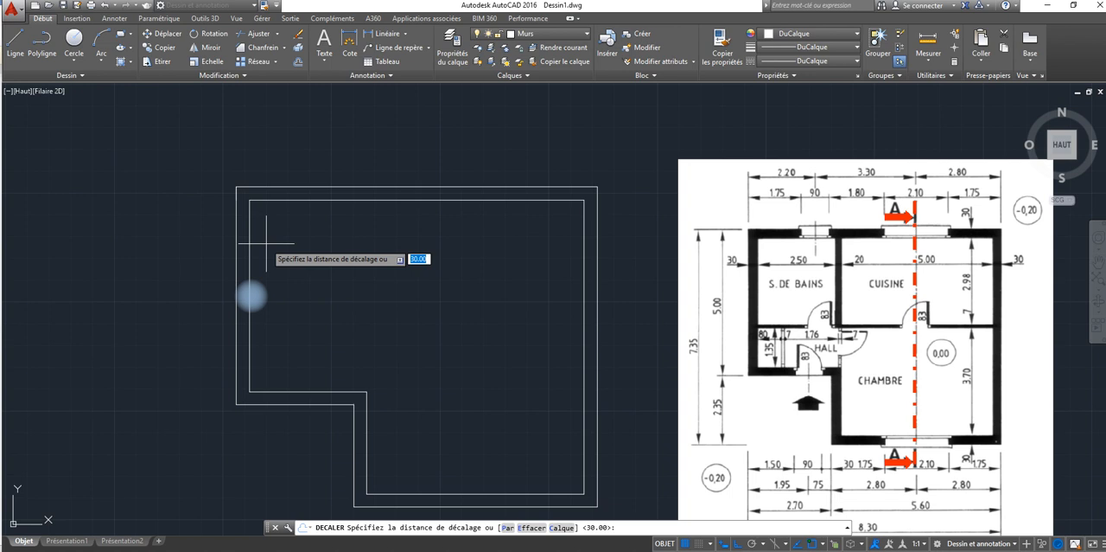
pyautogui.write('175')
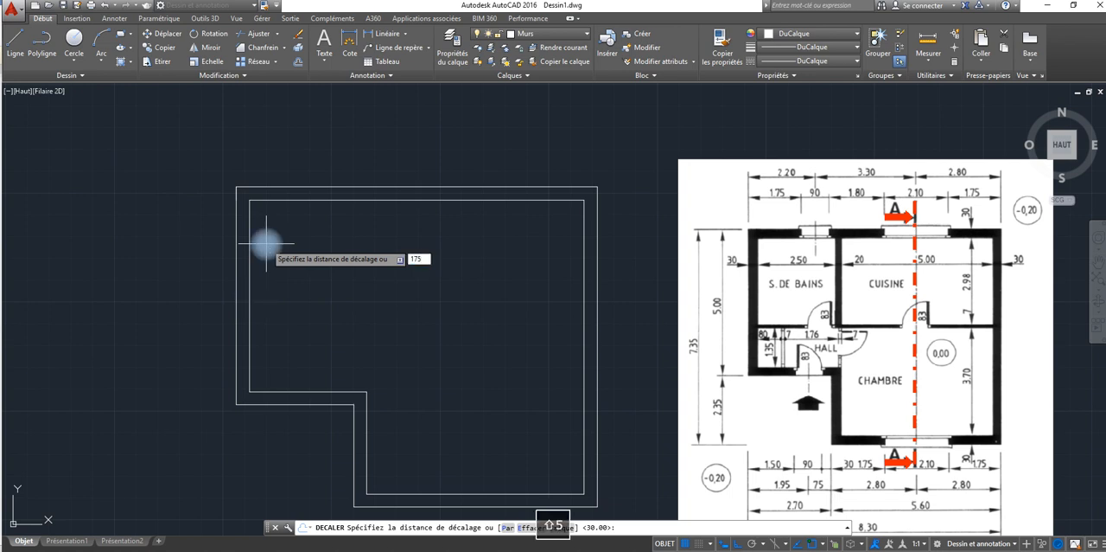
pyautogui.press('Return')
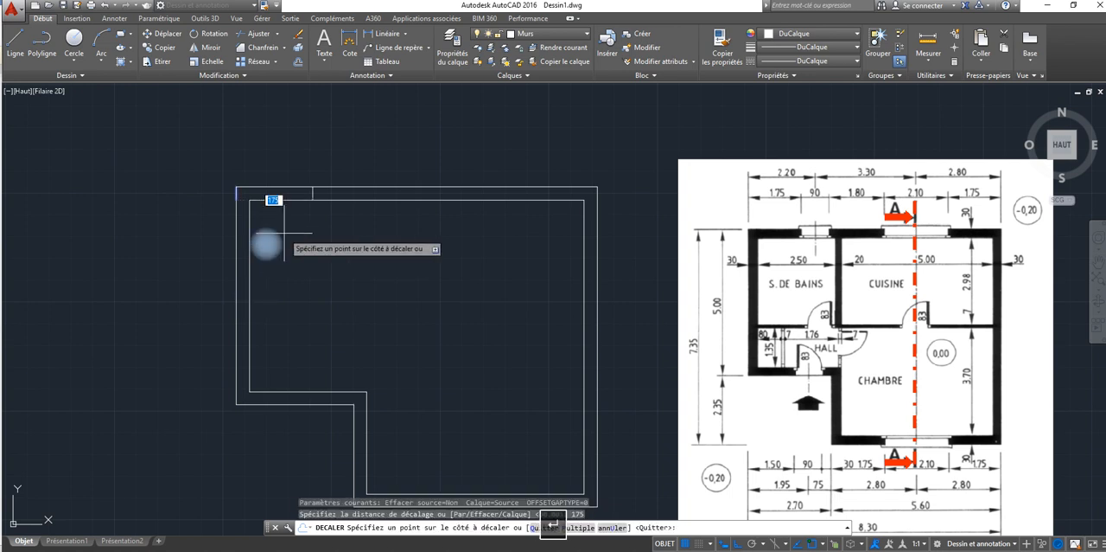
pyautogui.click(317, 219)
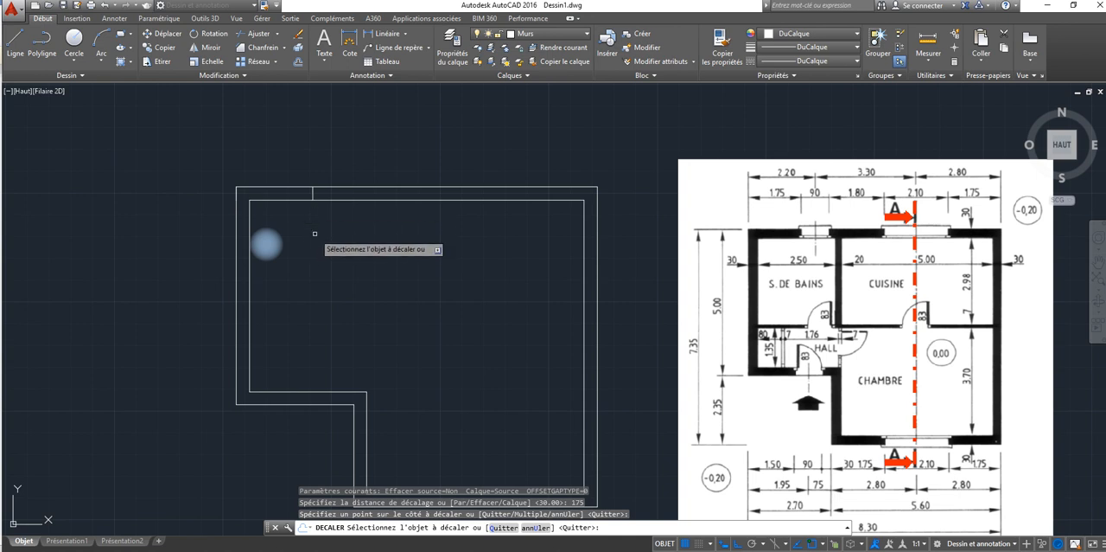
pyautogui.press('Return')
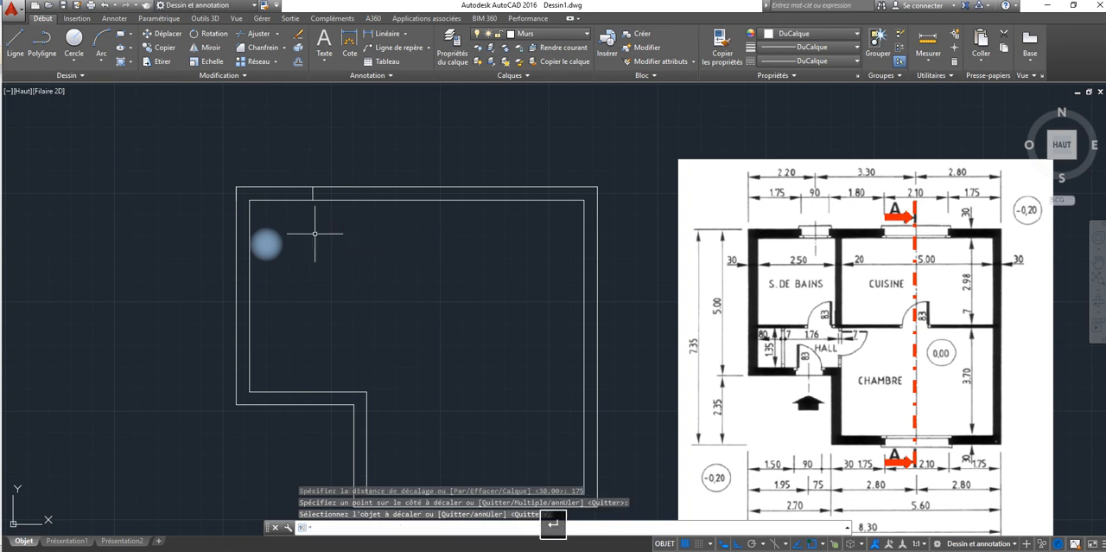
# Step: Offset the bathroom window's first edge 90 units to the right to mark its other edge in the upper wall
pyautogui.press('Return')
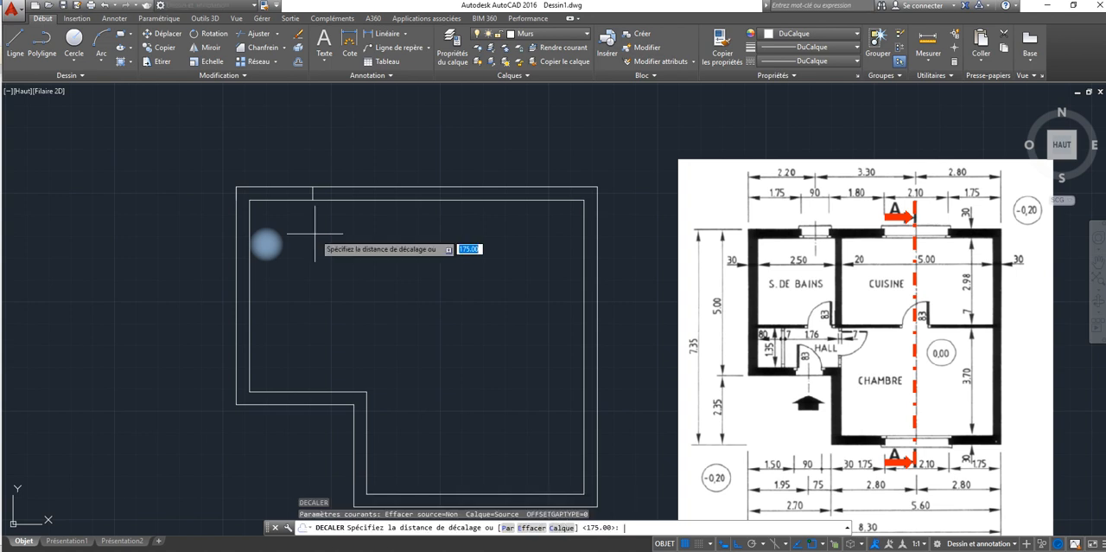
pyautogui.write('5.')
pyautogui.write('0')
pyautogui.press('Return')
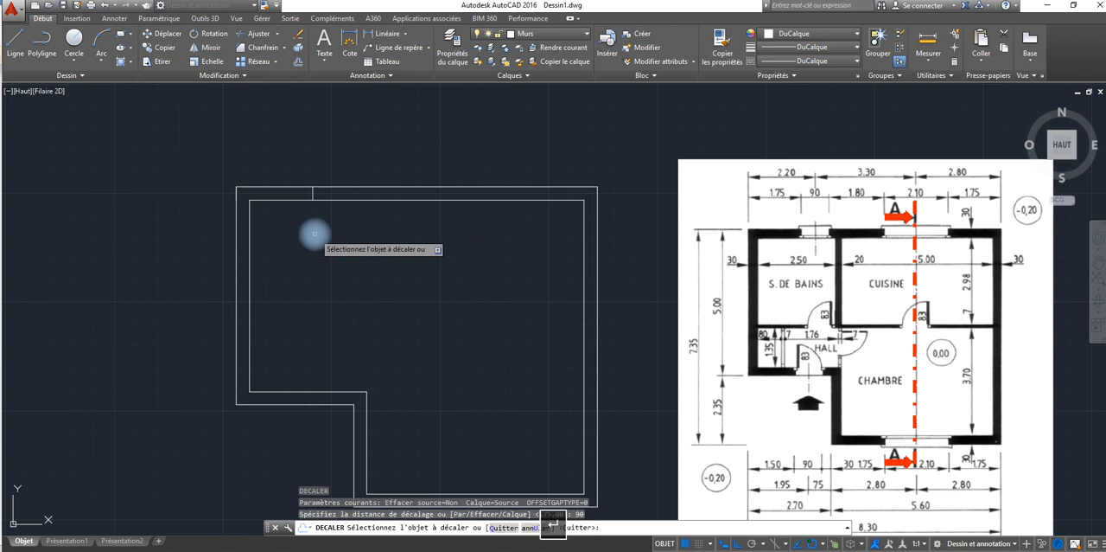
pyautogui.click(312, 197)
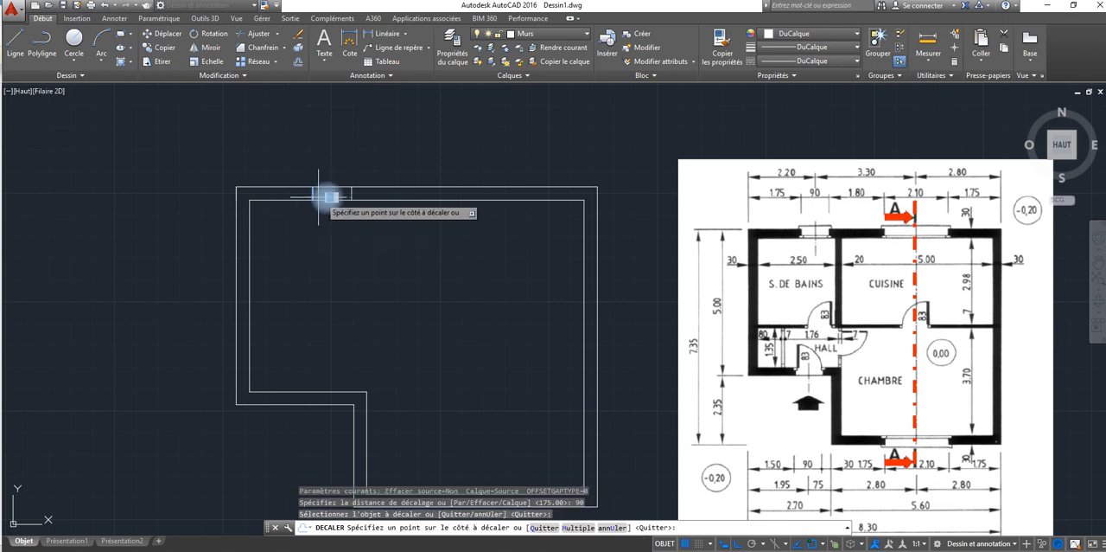
pyautogui.click(328, 197)
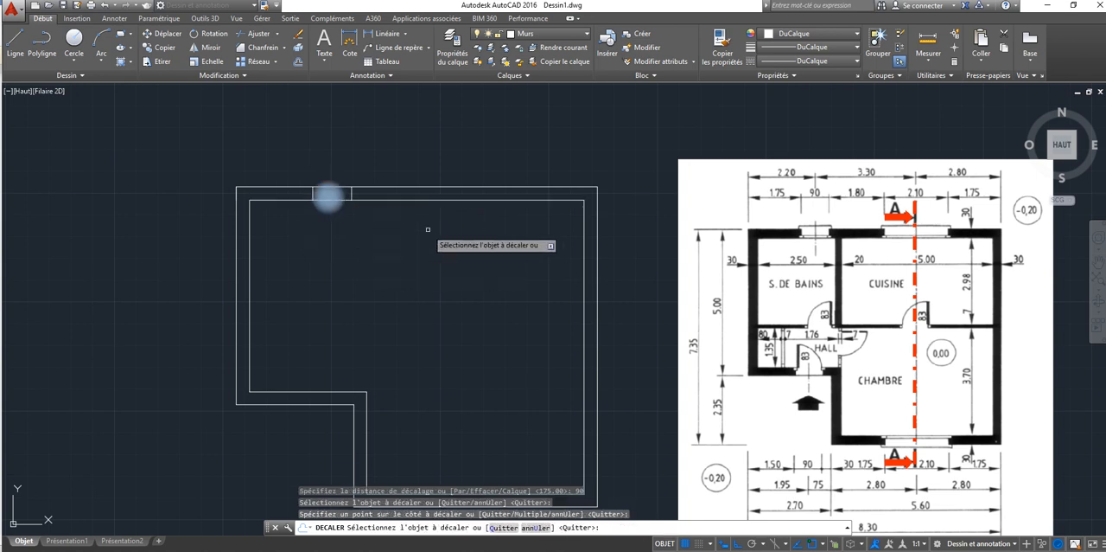
pyautogui.moveTo(427, 229); pyautogui.dragTo(363, 228, button='middle')
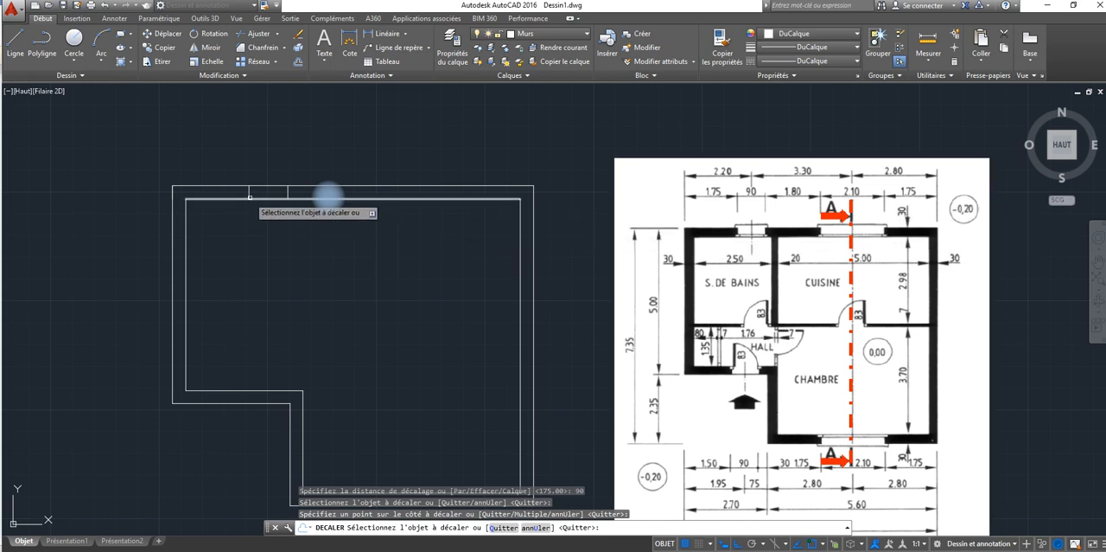
pyautogui.press('Escape')
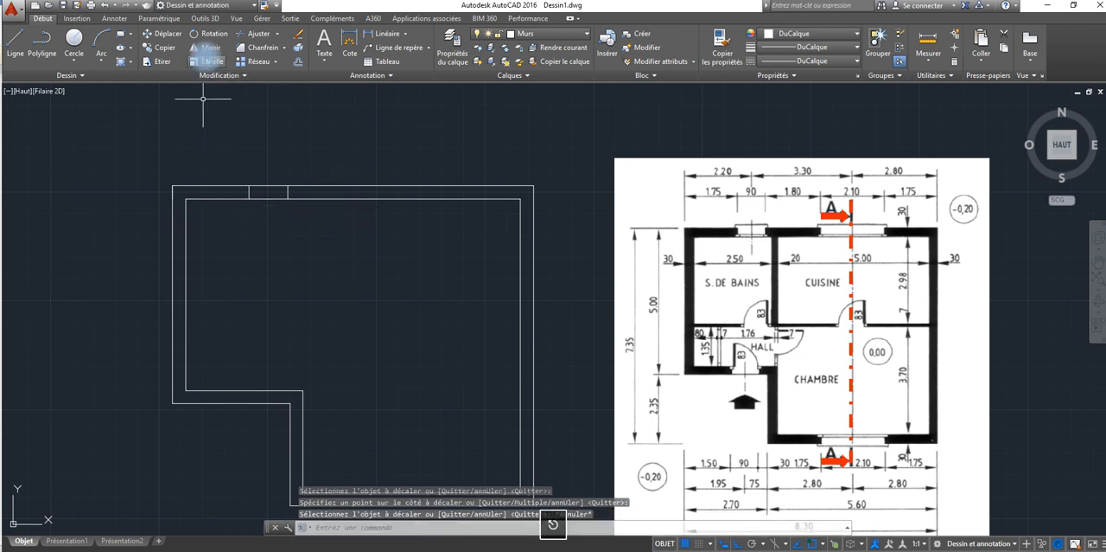
# Step: Mirror the bathroom window's first edge about a vertical axis through the midpoint of the upper wall's inner line, keeping the original
pyautogui.click(205, 47)
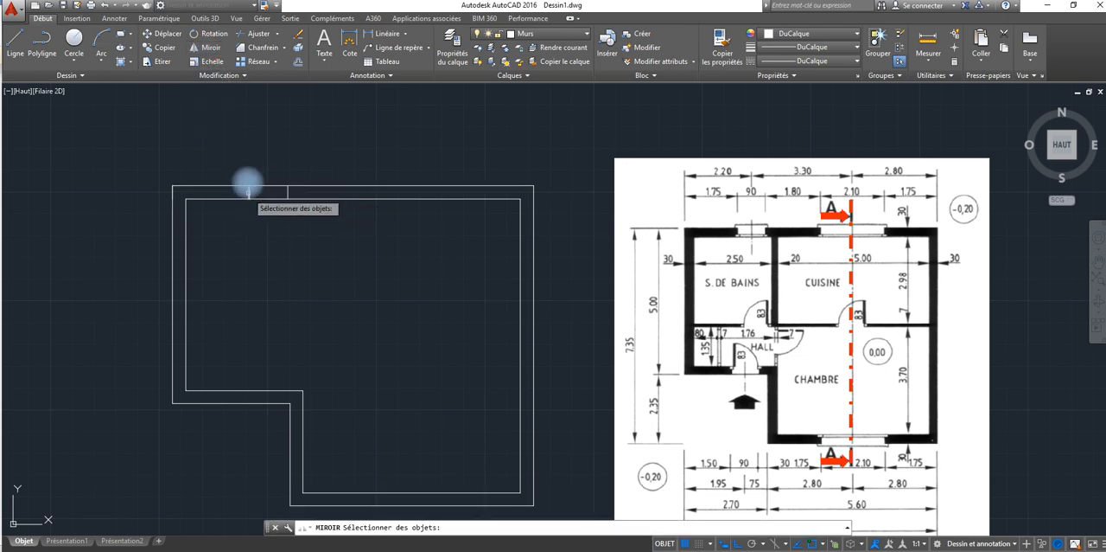
pyautogui.click(248, 188)
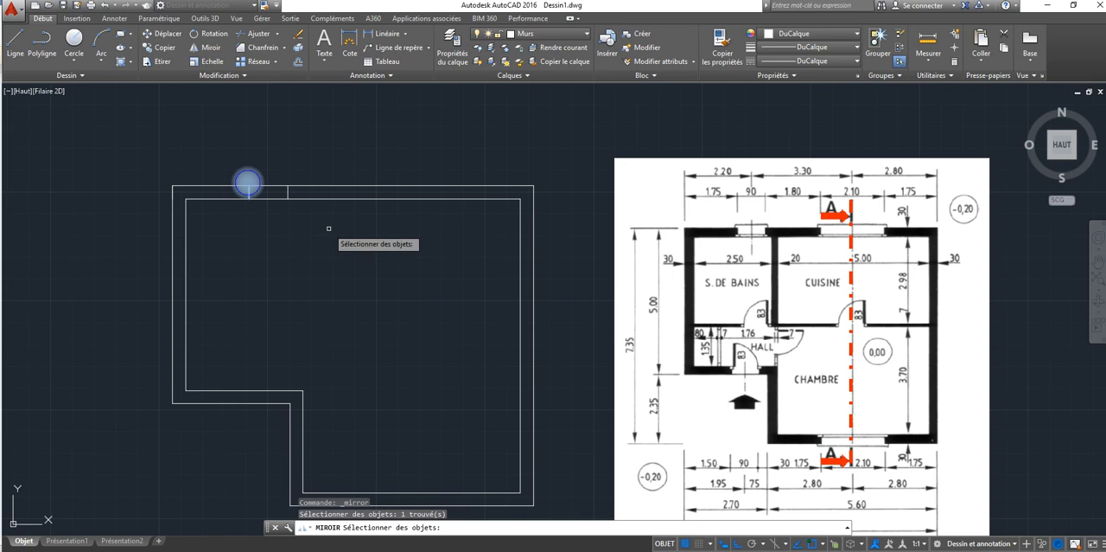
pyautogui.press('Return')
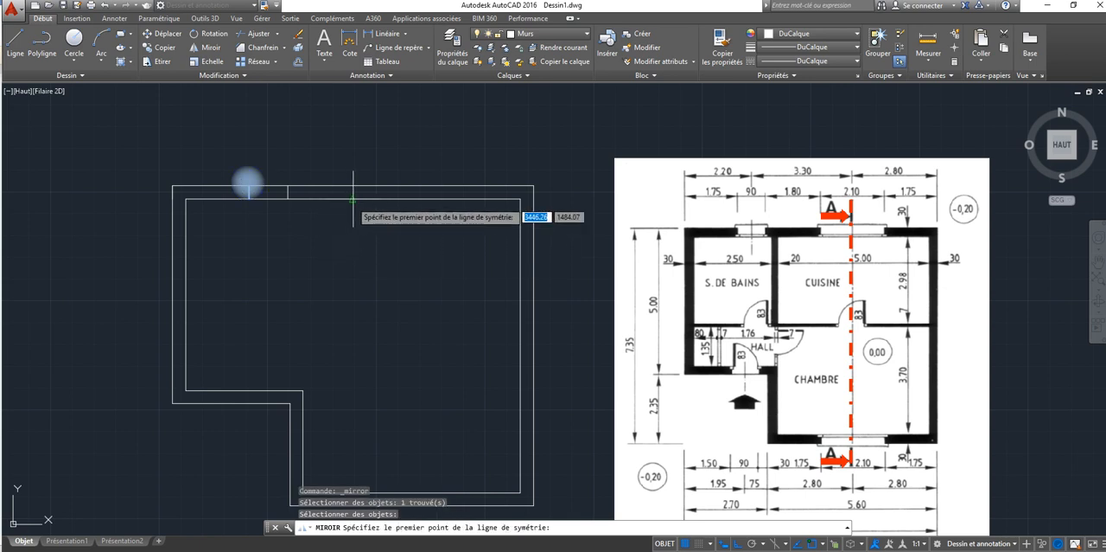
pyautogui.click(353, 199)
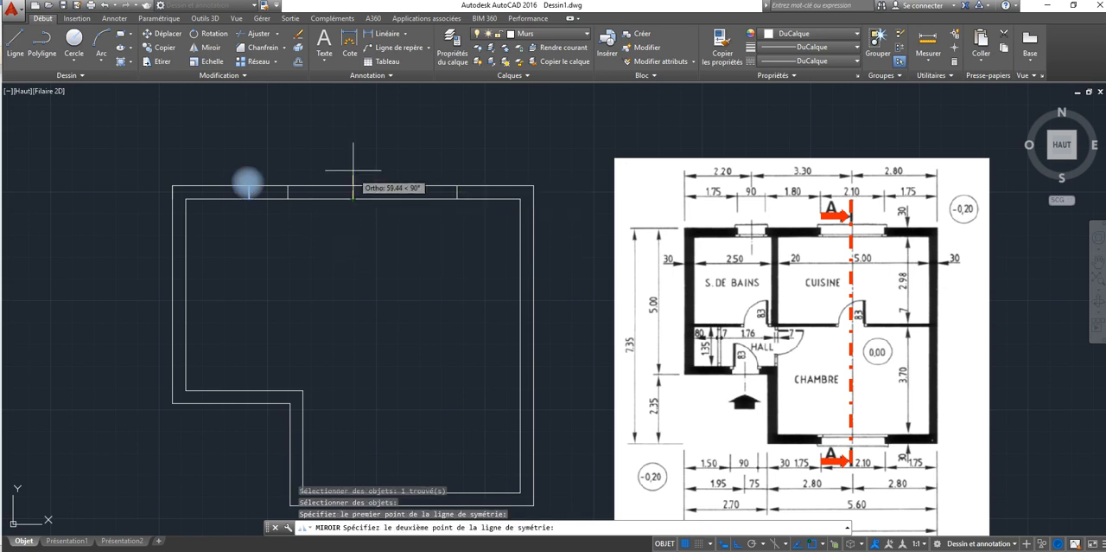
pyautogui.click(353, 157)
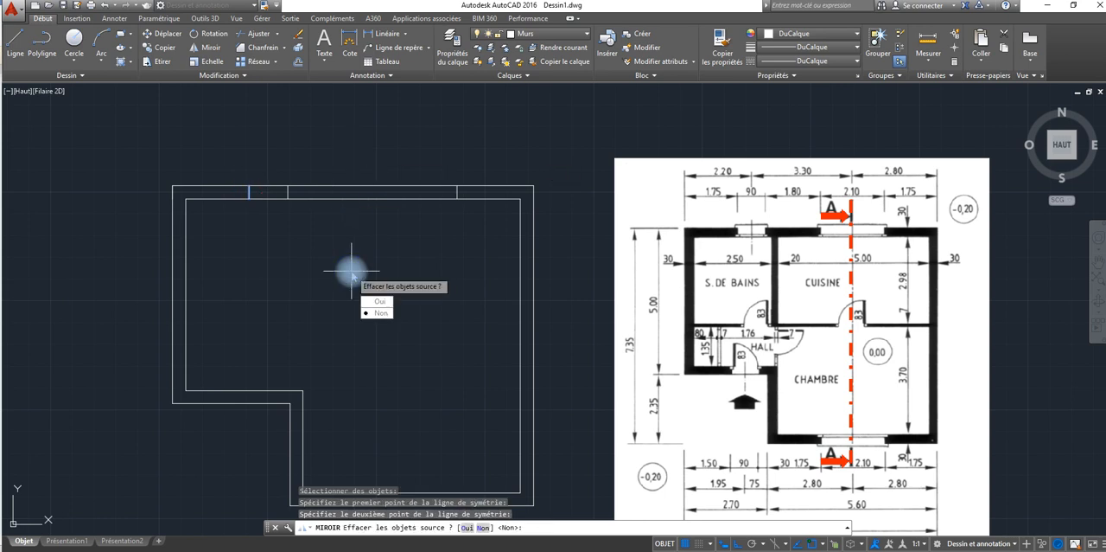
pyautogui.rightClick(353, 273)
pyautogui.click(379, 278)
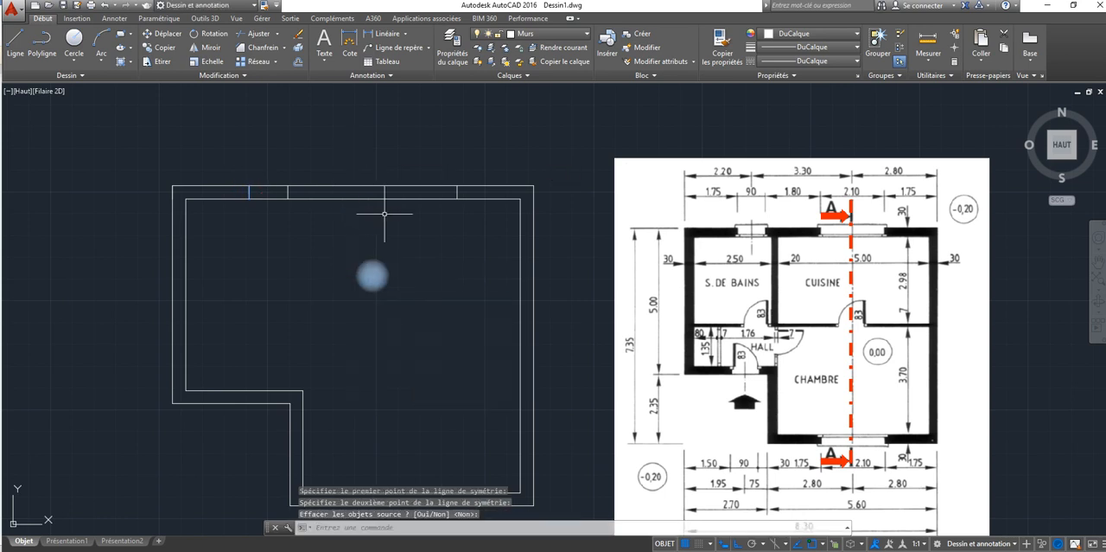
# Step: Offset the mirrored edge 210 units to the left to mark the kitchen window's other edge in the upper wall
pyautogui.click(456, 191)
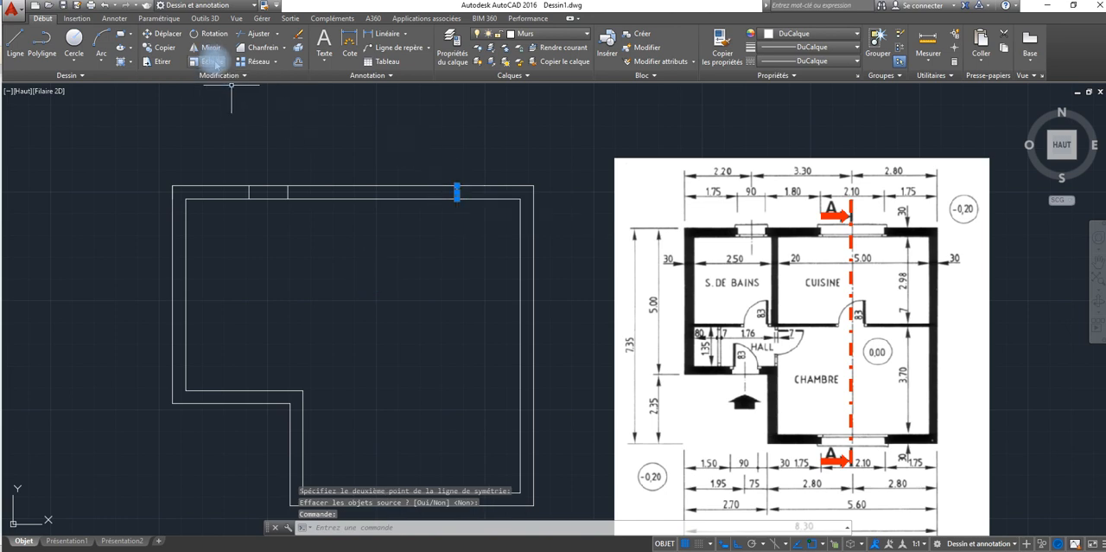
pyautogui.click(297, 61)
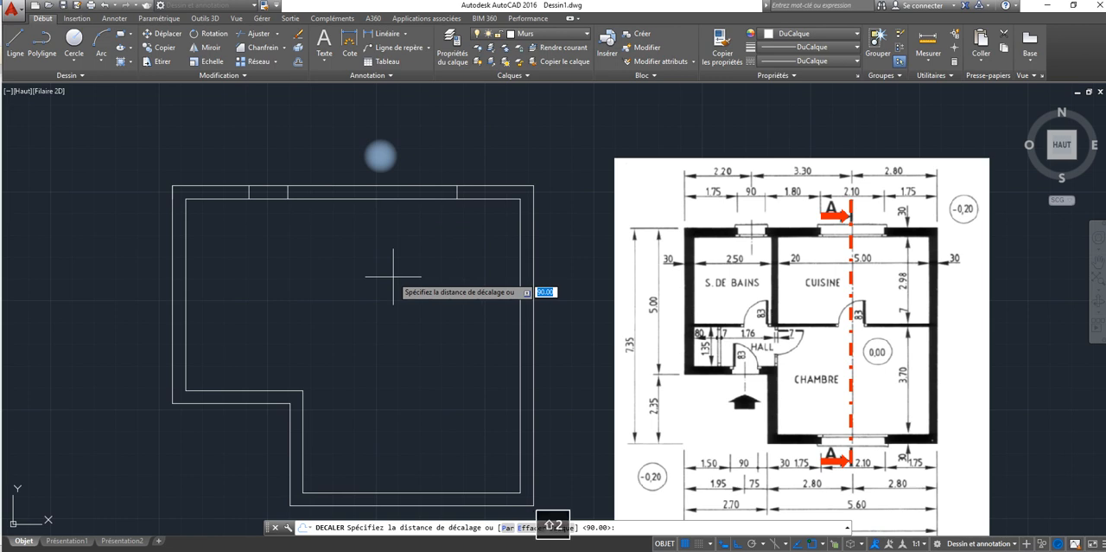
pyautogui.write('210')
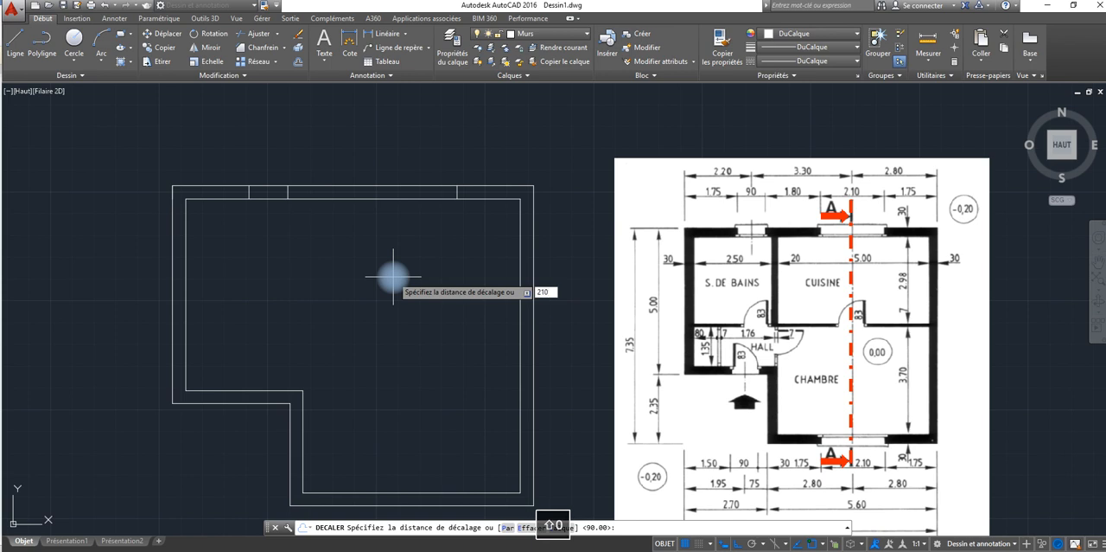
pyautogui.press('Return')
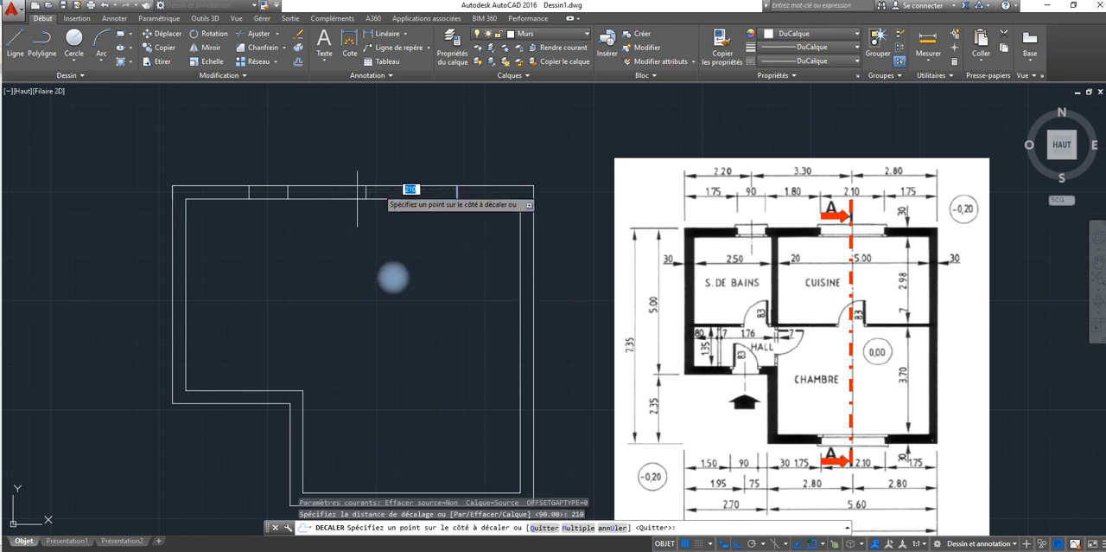
pyautogui.click(389, 278)
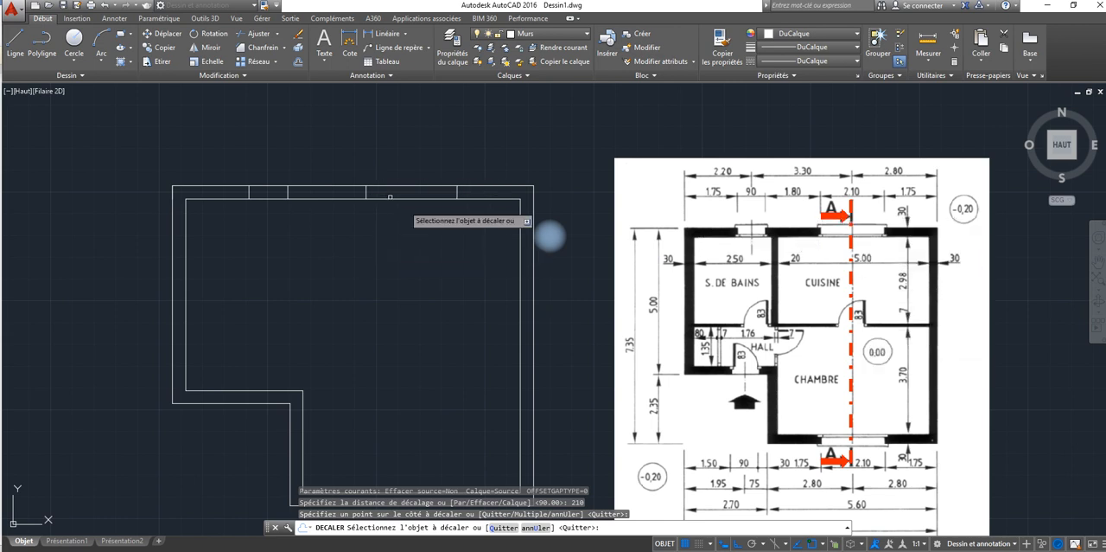
pyautogui.moveTo(420, 311); pyautogui.dragTo(404, 239, button='middle')
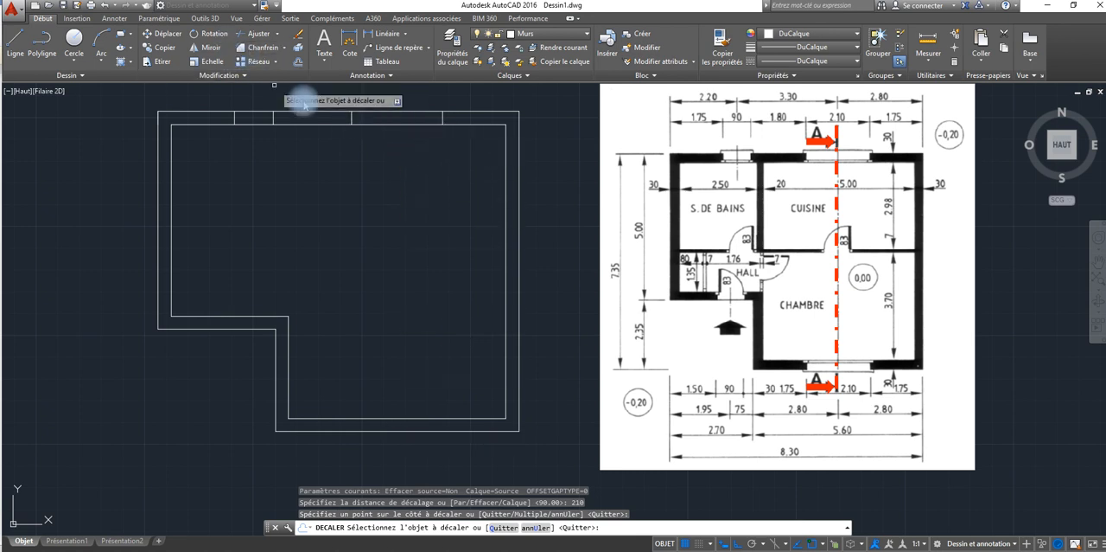
pyautogui.press('Escape')
# Step: Mirror both kitchen window edges onto the lower wall about a horizontal axis through the right inner wall line's midpoint, keeping the originals
pyautogui.click(212, 47)
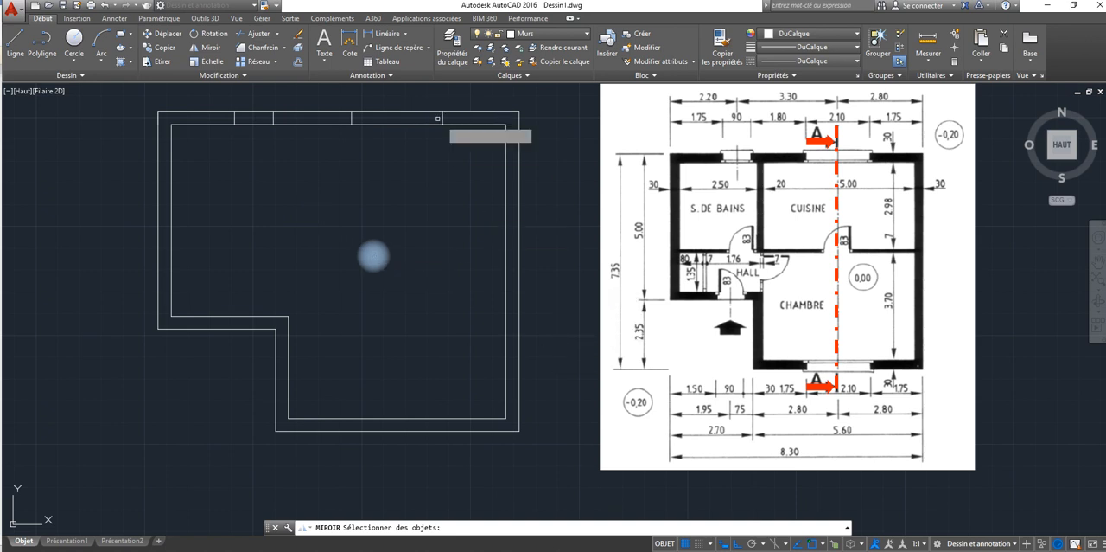
pyautogui.click(443, 119)
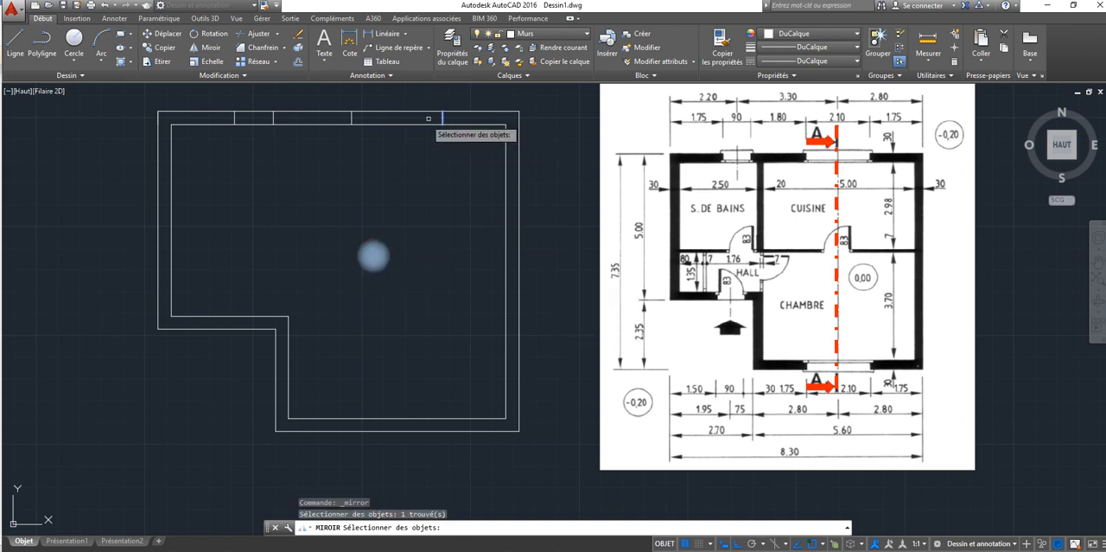
pyautogui.click(351, 118)
pyautogui.press('Return')
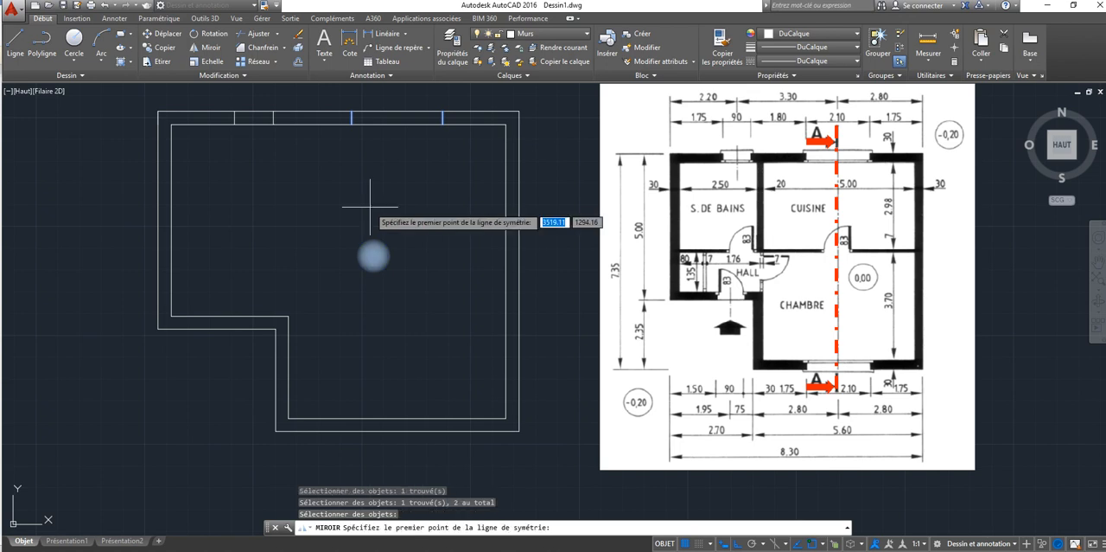
pyautogui.click(506, 271)
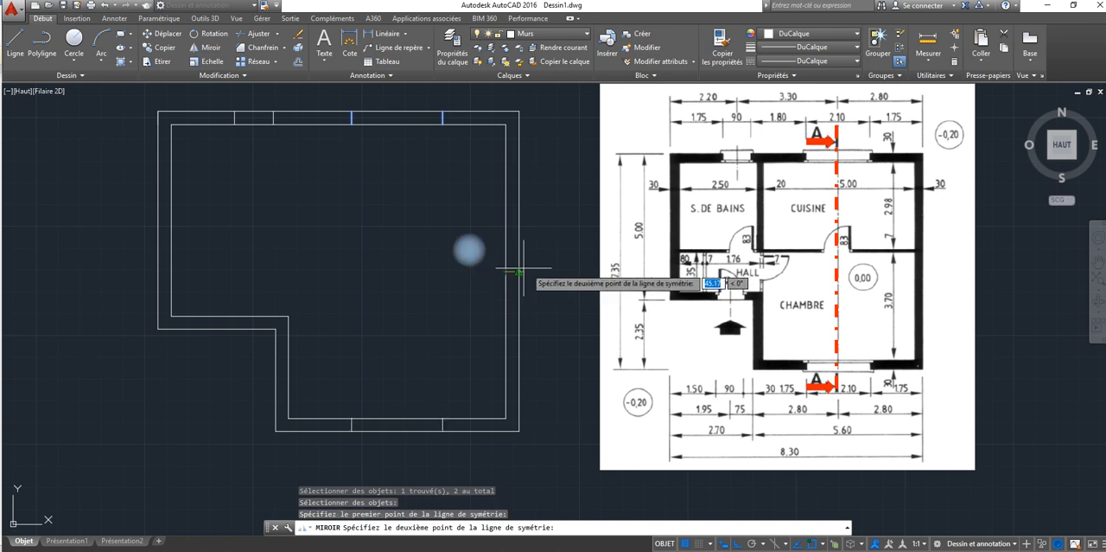
pyautogui.click(553, 272)
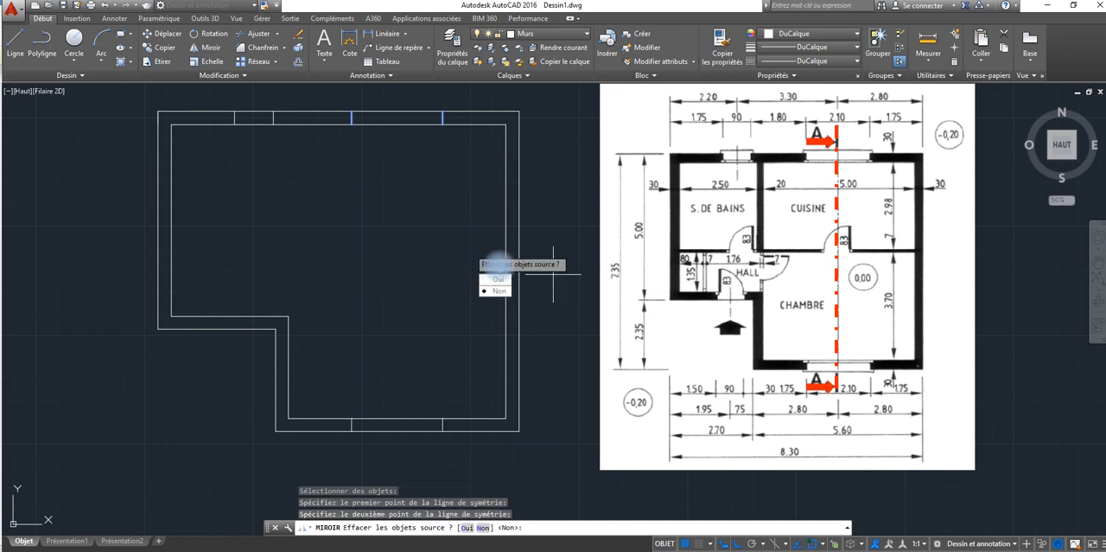
pyautogui.click(499, 291)
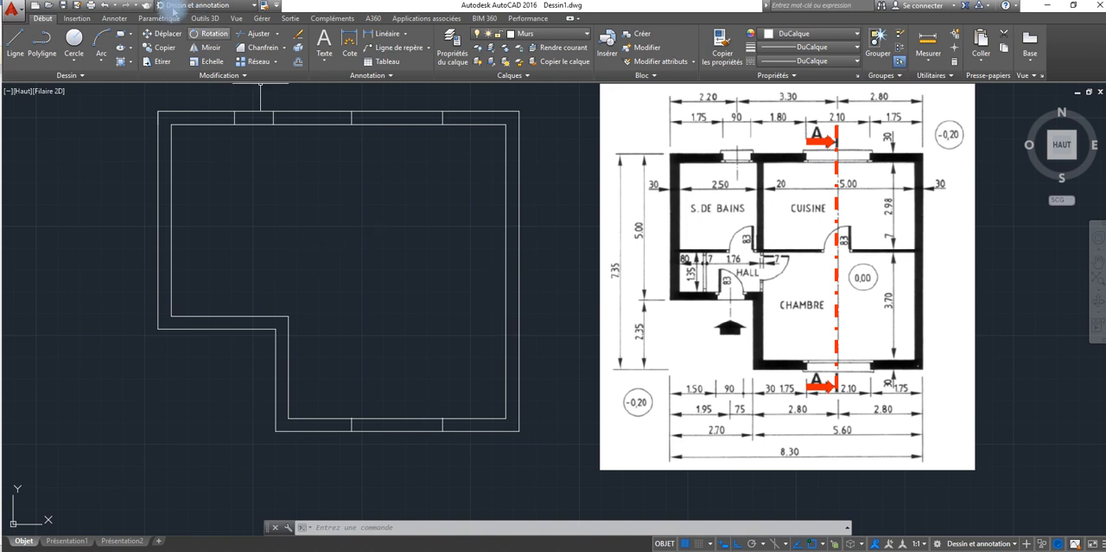
# Step: Draw a short vertical line across the entrance wall, from the outer corner of the recess up to the wall's inner edge
pyautogui.click(15, 39)
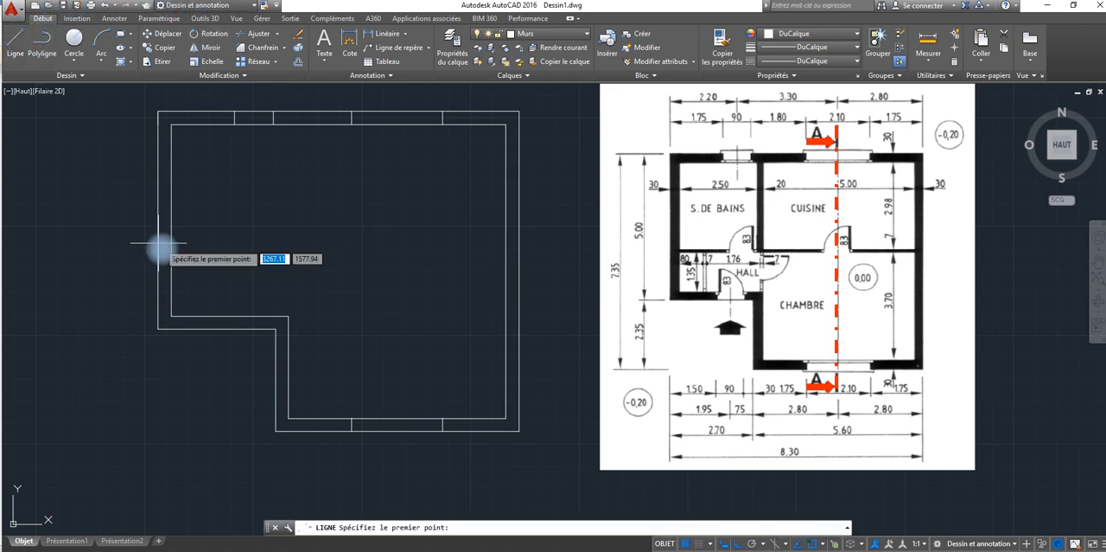
pyautogui.click(275, 329)
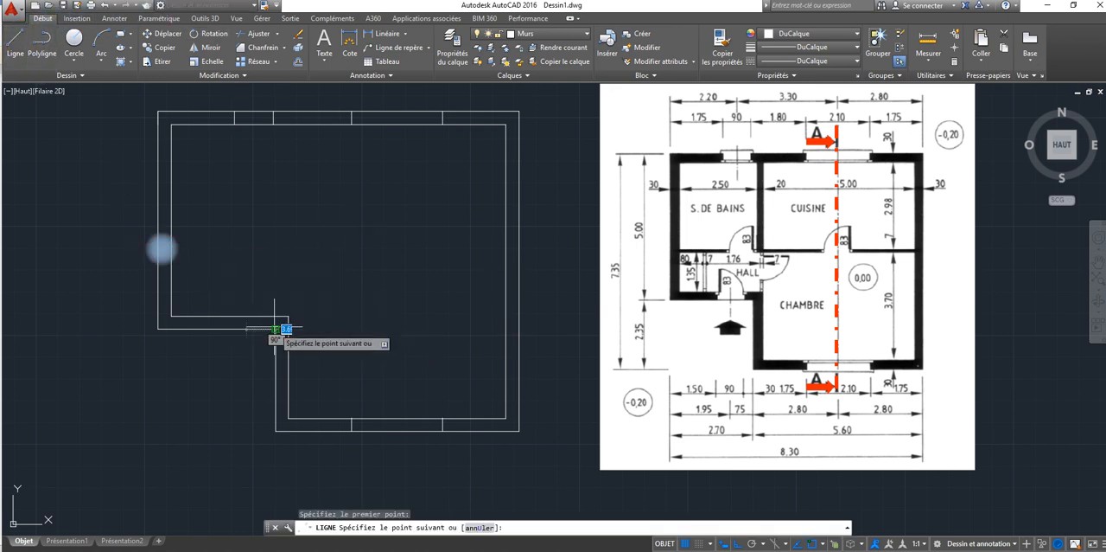
pyautogui.rightClick(276, 318)
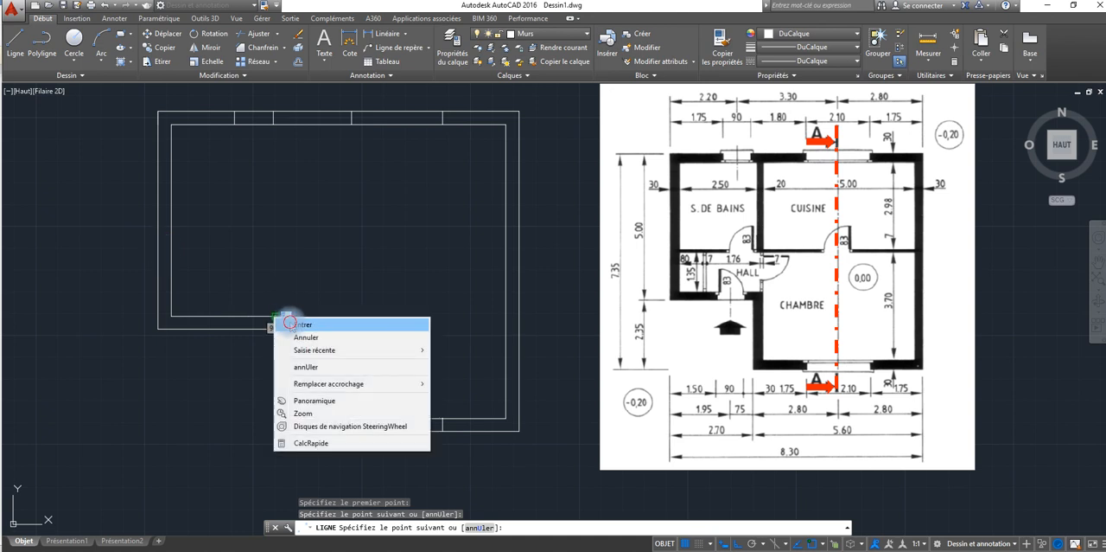
pyautogui.click(290, 323)
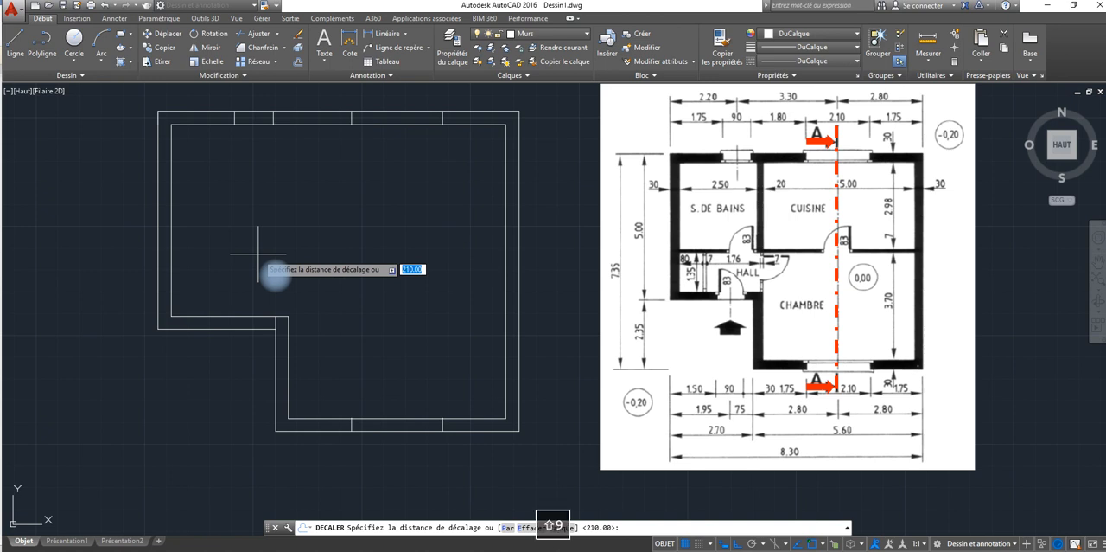
# Step: Offset the short line at the recess corner 90 units to the left to mark the entrance door opening
pyautogui.write('90')
pyautogui.press('Return')
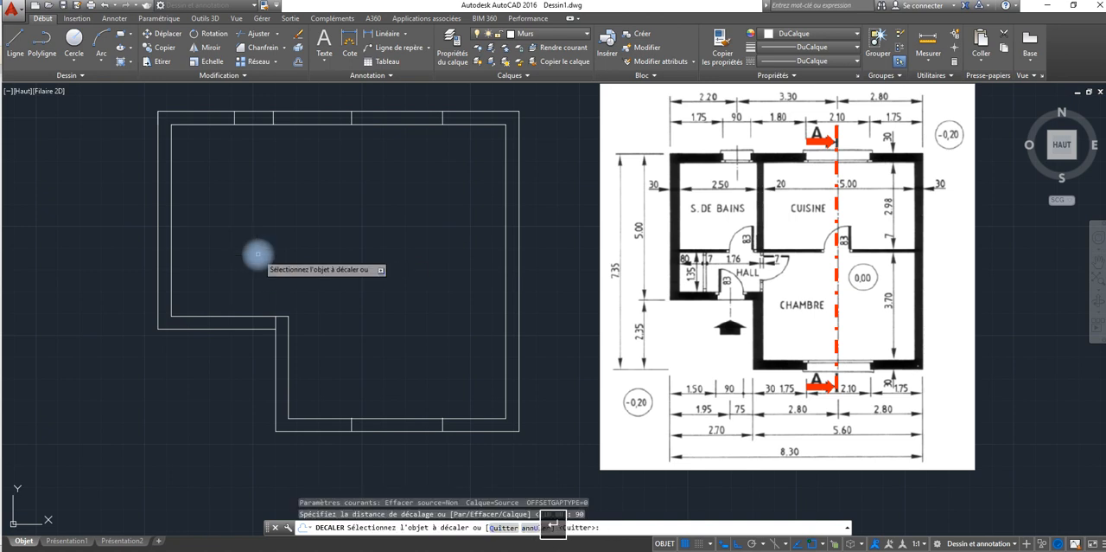
pyautogui.click(270, 318)
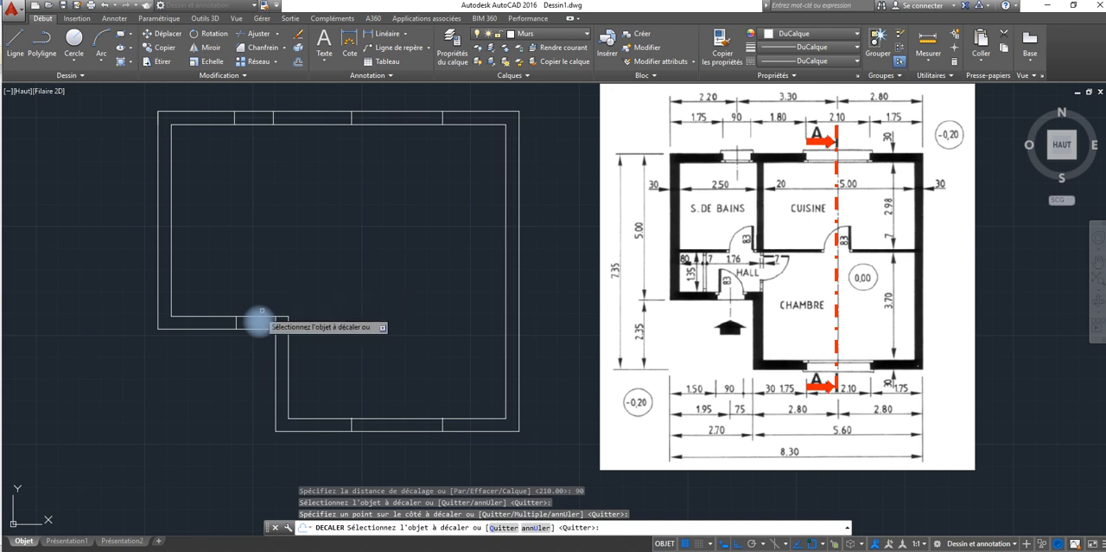
pyautogui.rightClick(229, 274)
pyautogui.click(260, 280)
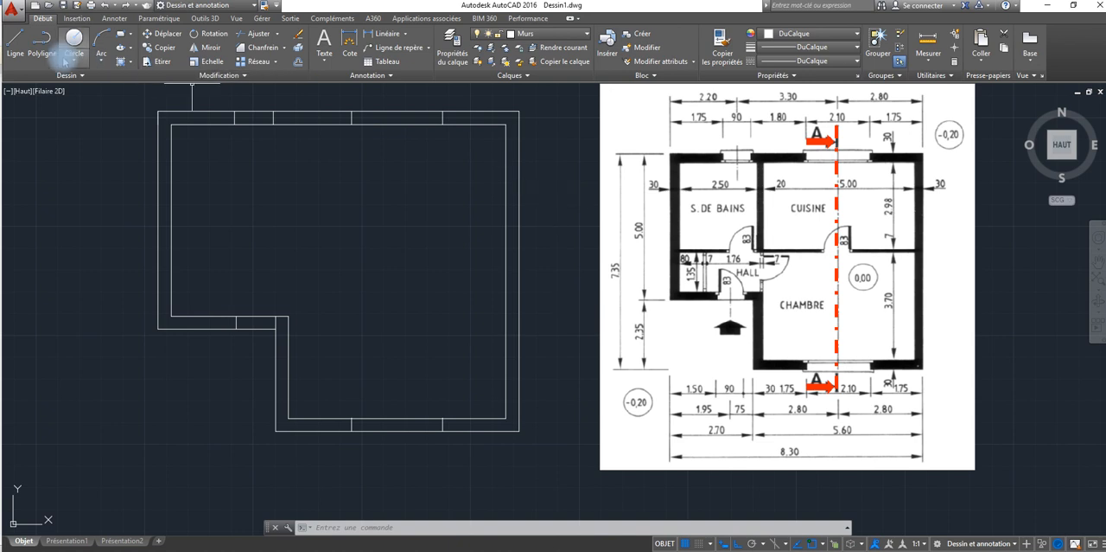
# Step: Offset the upper wall's inner line 298 units downward to place the first line of the horizontal partition
pyautogui.click(295, 63)
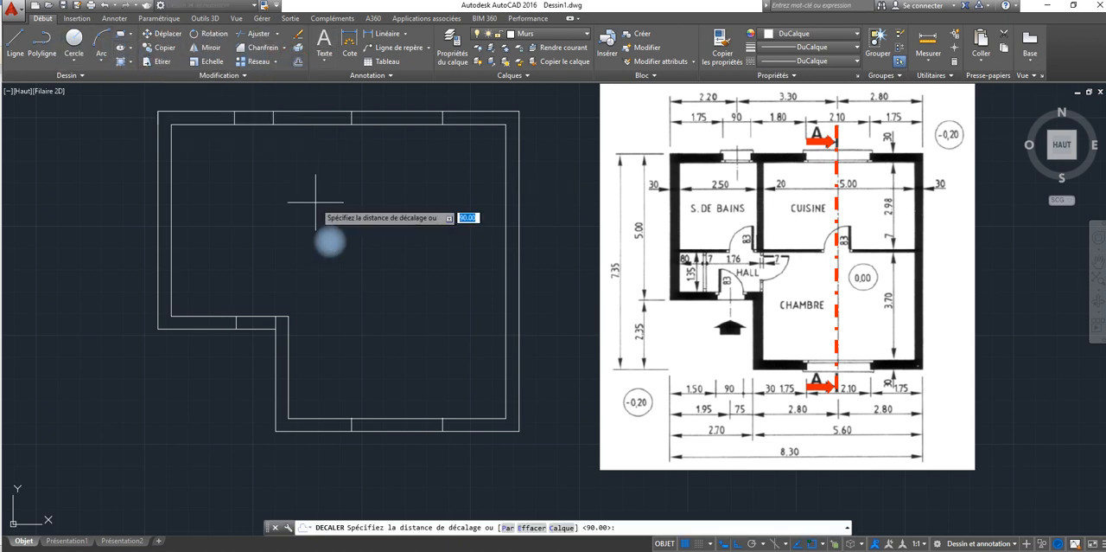
pyautogui.write('298')
pyautogui.press('Return')
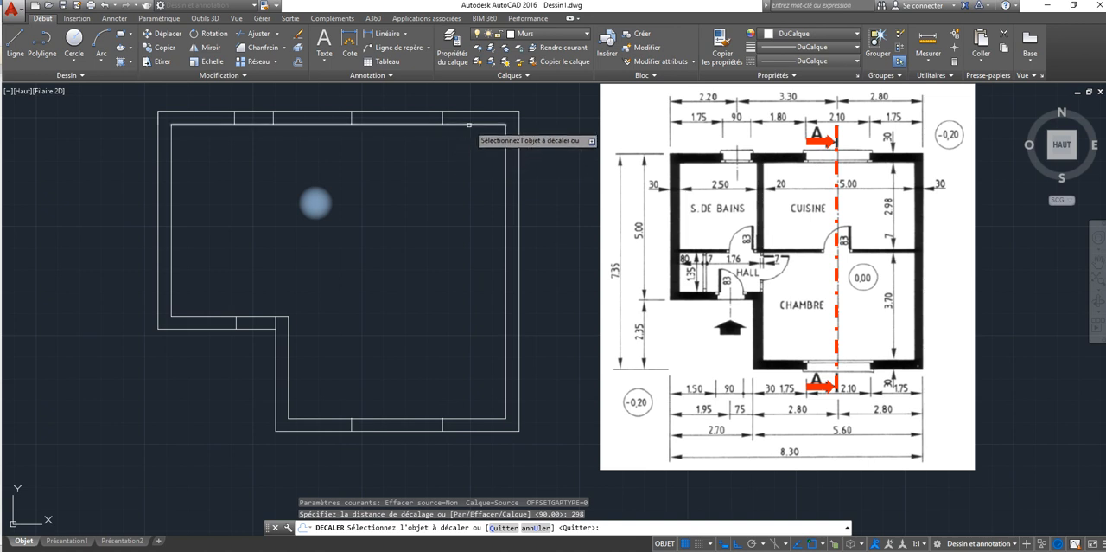
pyautogui.click(468, 124)
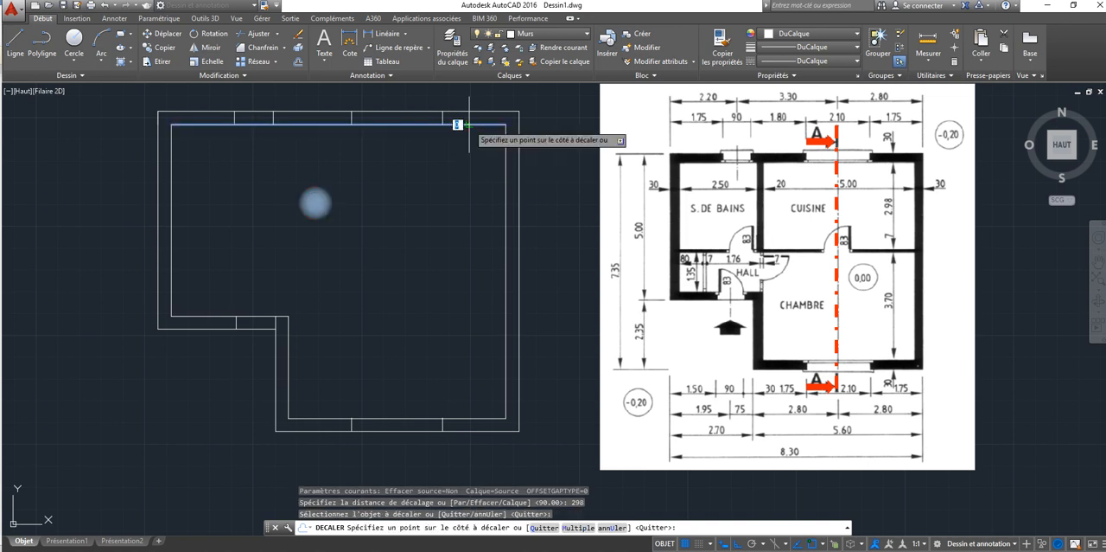
pyautogui.click(453, 249)
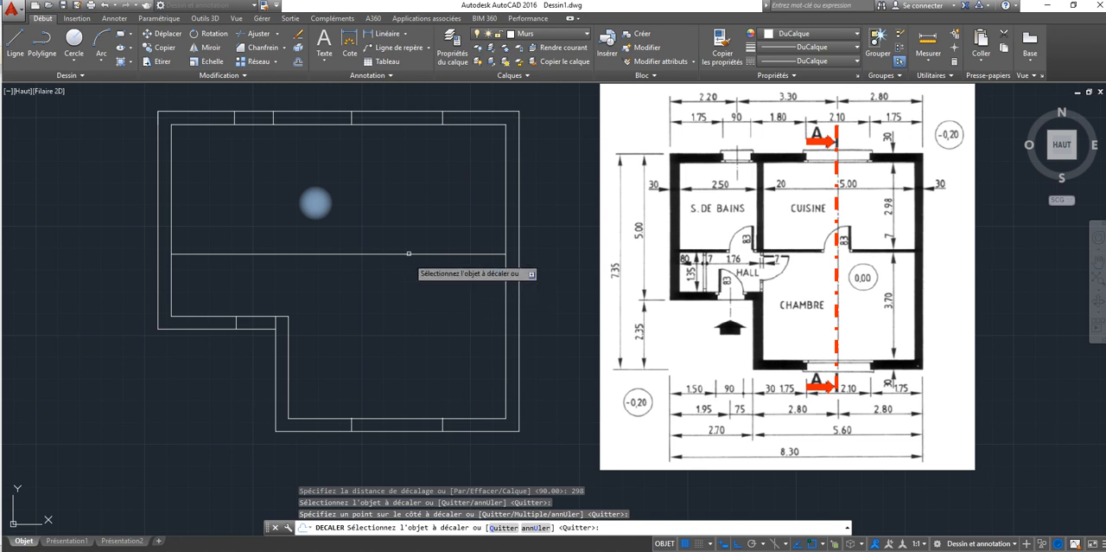
pyautogui.press('Return')
pyautogui.press('Return')
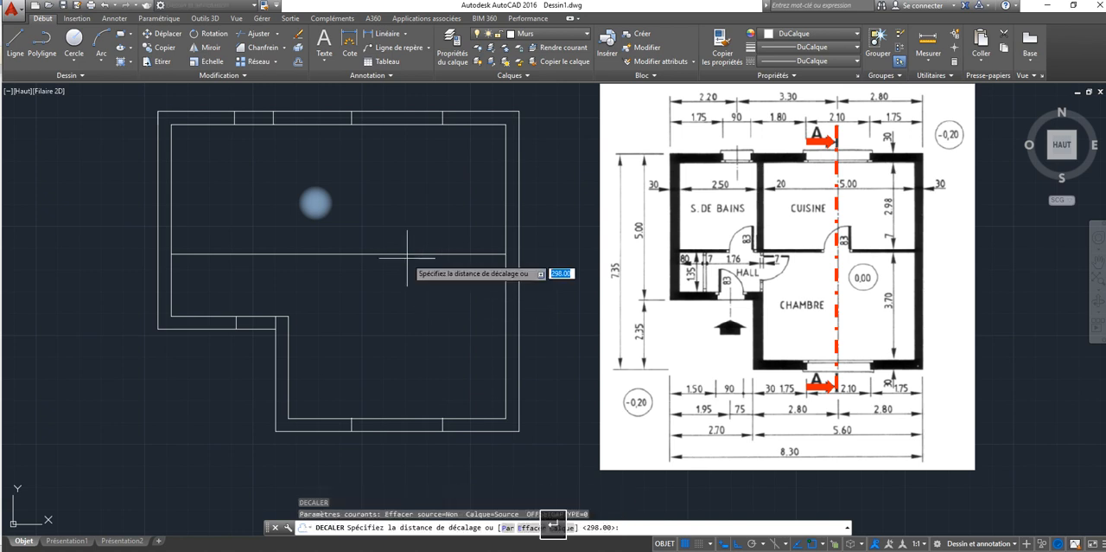
# Step: Offset the partition line 7 units downward to give the horizontal partition its thickness
pyautogui.write('0')
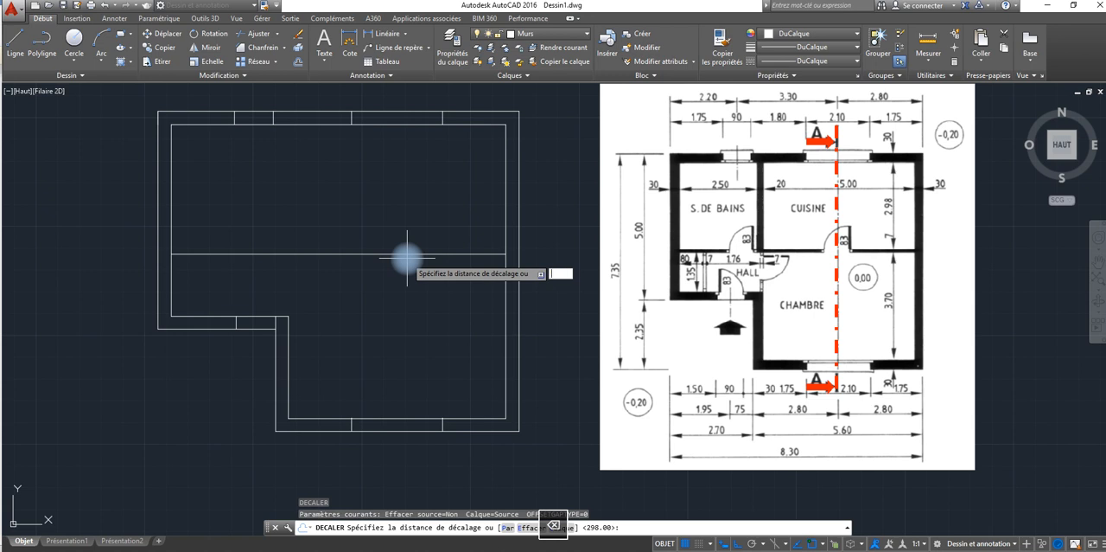
pyautogui.press('Return')
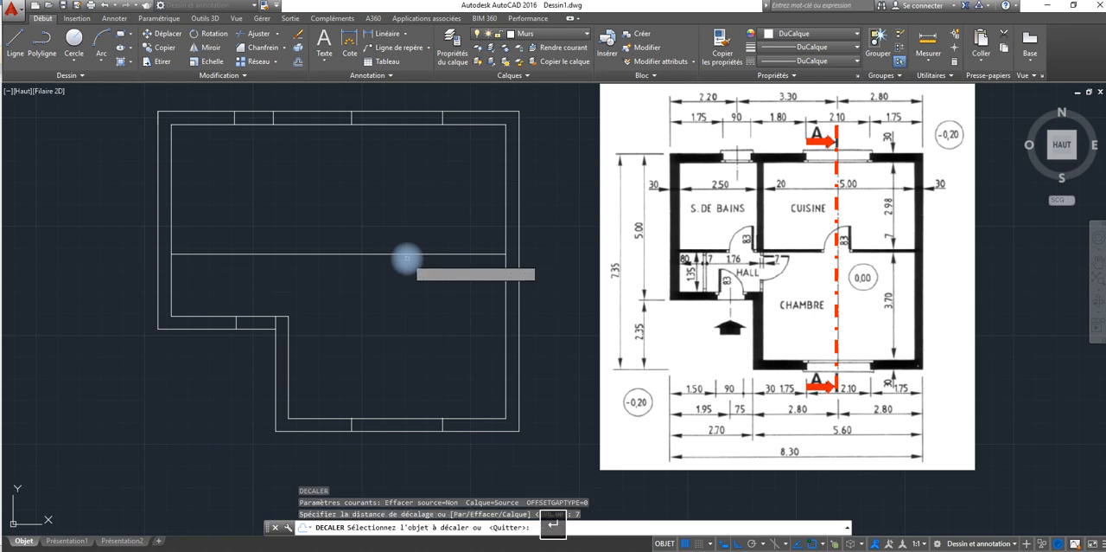
pyautogui.click(404, 254)
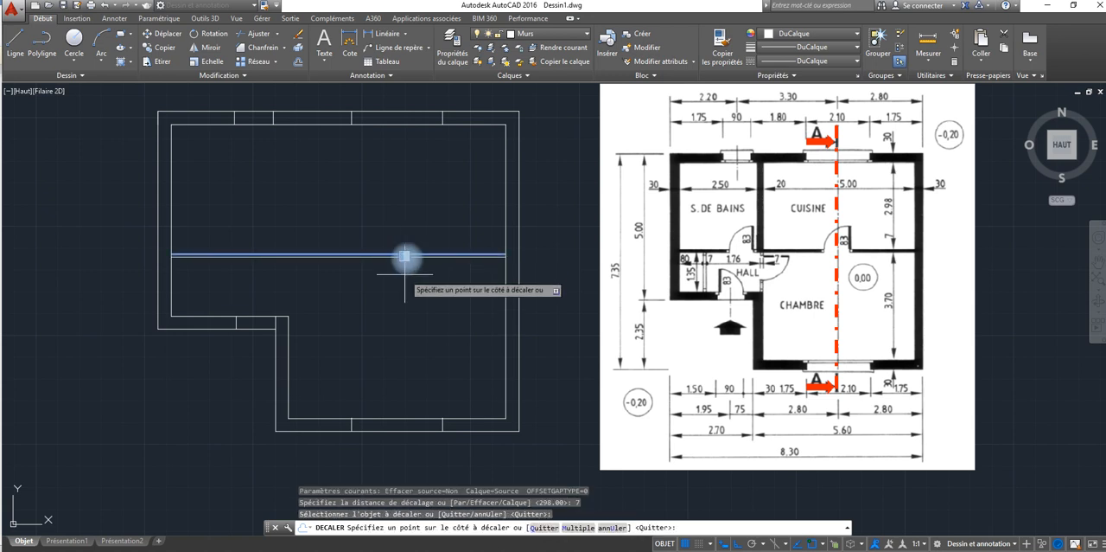
pyautogui.click(403, 259)
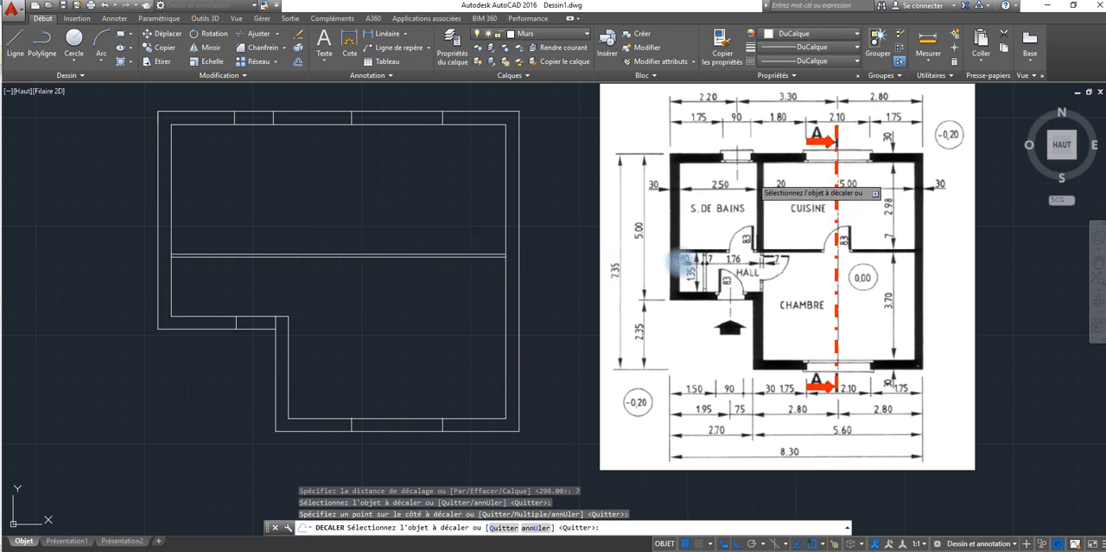
pyautogui.press('Escape')
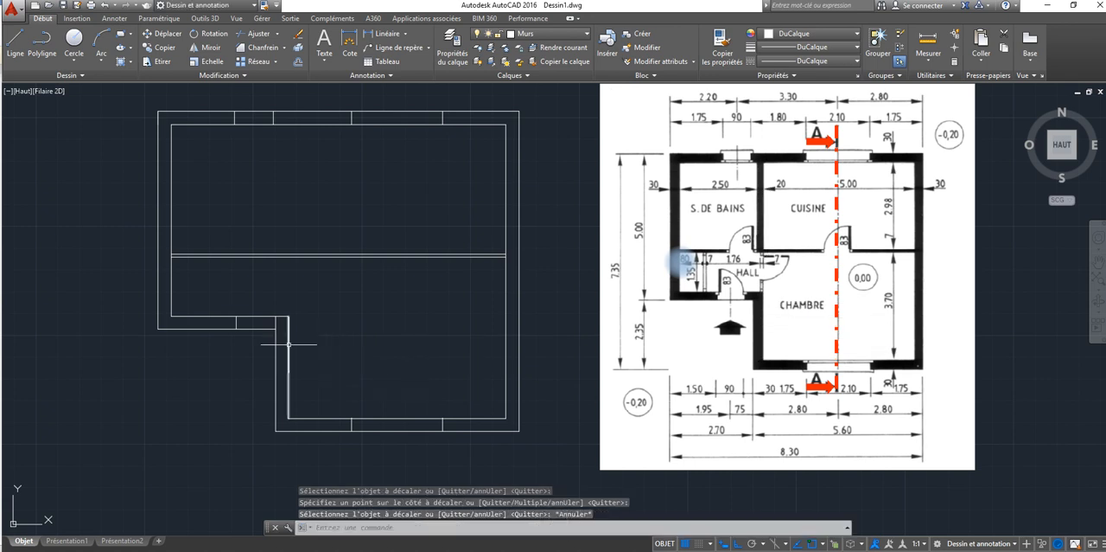
# Step: Extend the inner vertical line of the recessed wall upward to the upper outer wall's inner line
pyautogui.click(278, 34)
pyautogui.click(274, 70)
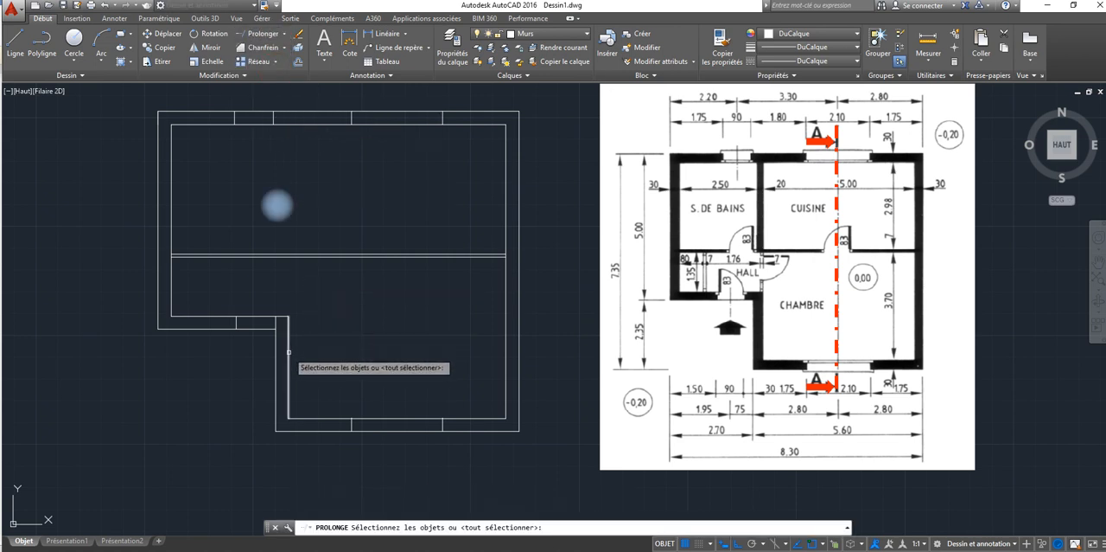
pyautogui.press('Return')
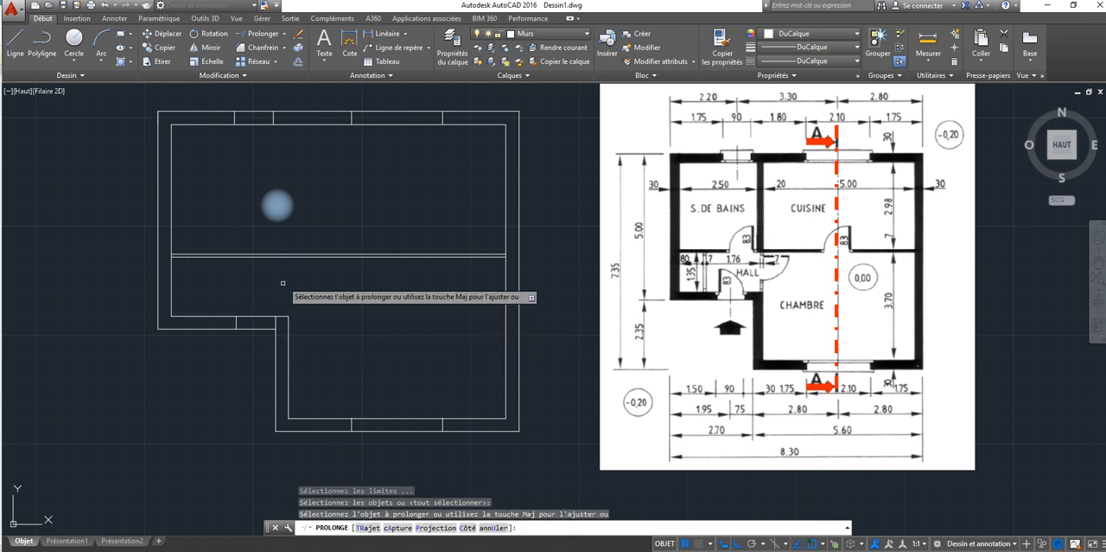
pyautogui.click(288, 334)
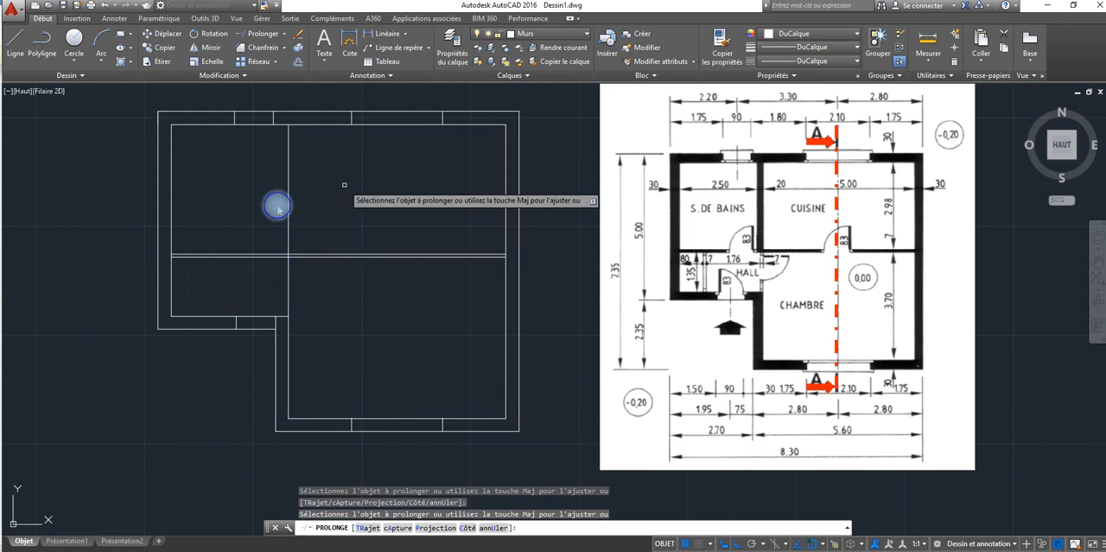
pyautogui.rightClick(330, 172)
pyautogui.click(350, 179)
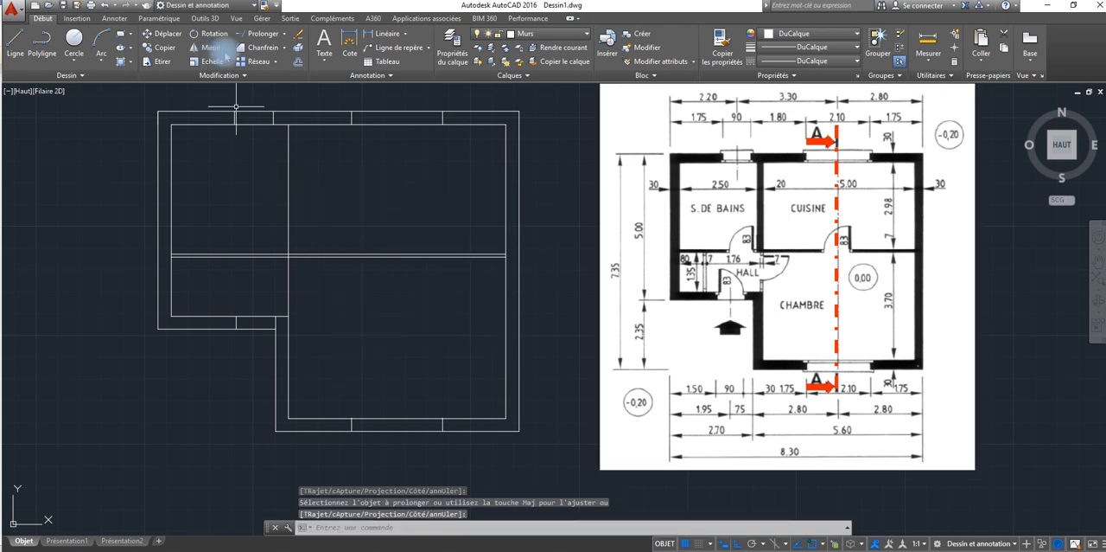
# Step: Offset the extended vertical line 20 units to the left to give the bathroom-kitchen wall its thickness
pyautogui.click(298, 62)
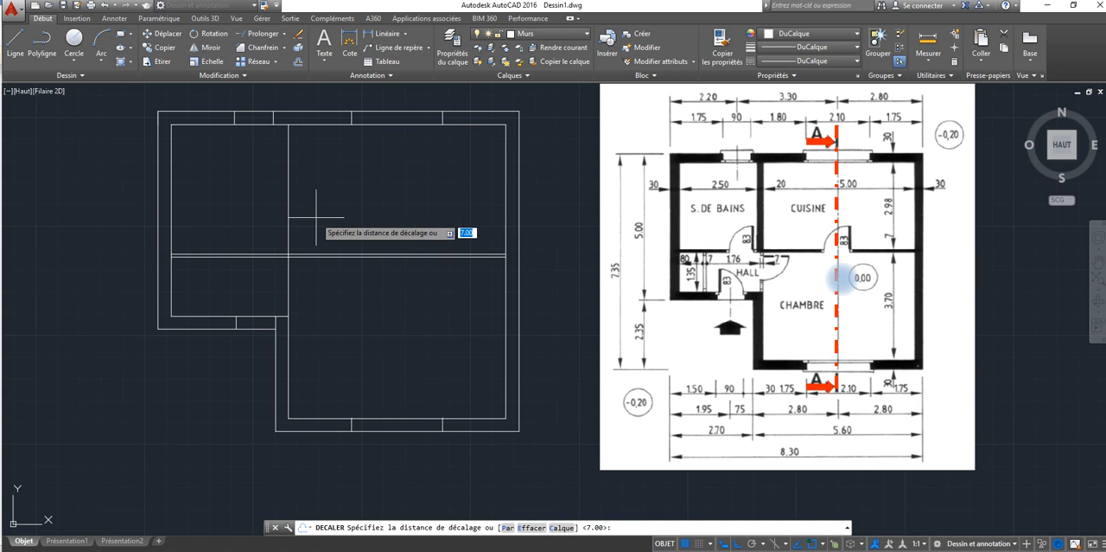
pyautogui.write('20')
pyautogui.press('Return')
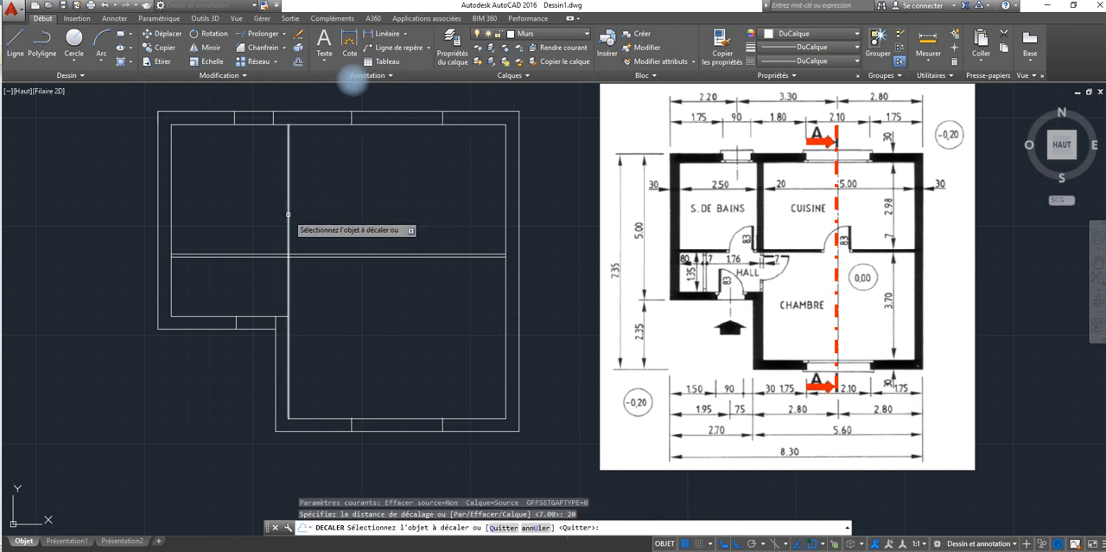
pyautogui.click(288, 213)
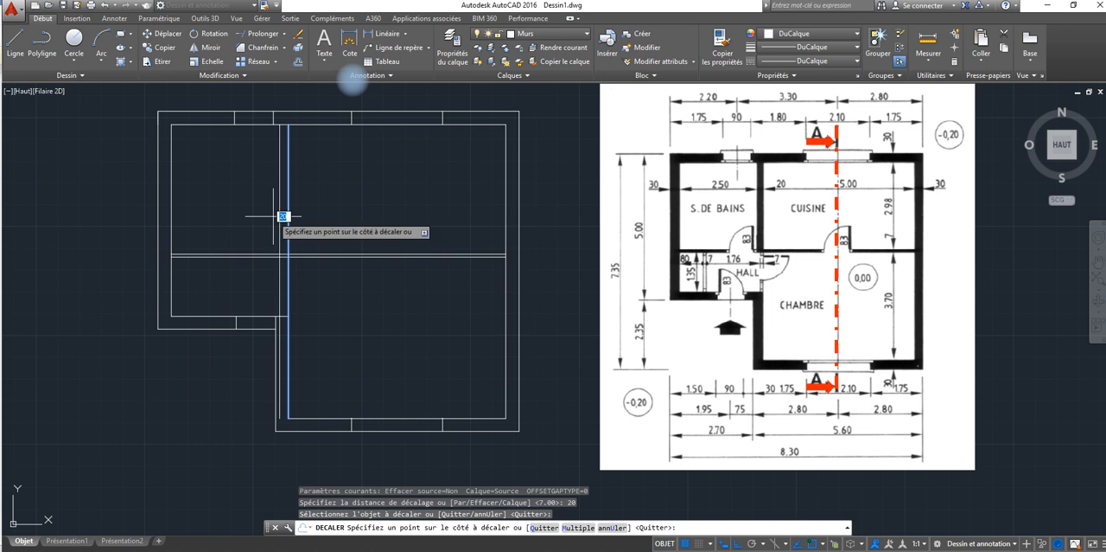
pyautogui.click(261, 213)
pyautogui.rightClick(249, 216)
pyautogui.click(264, 228)
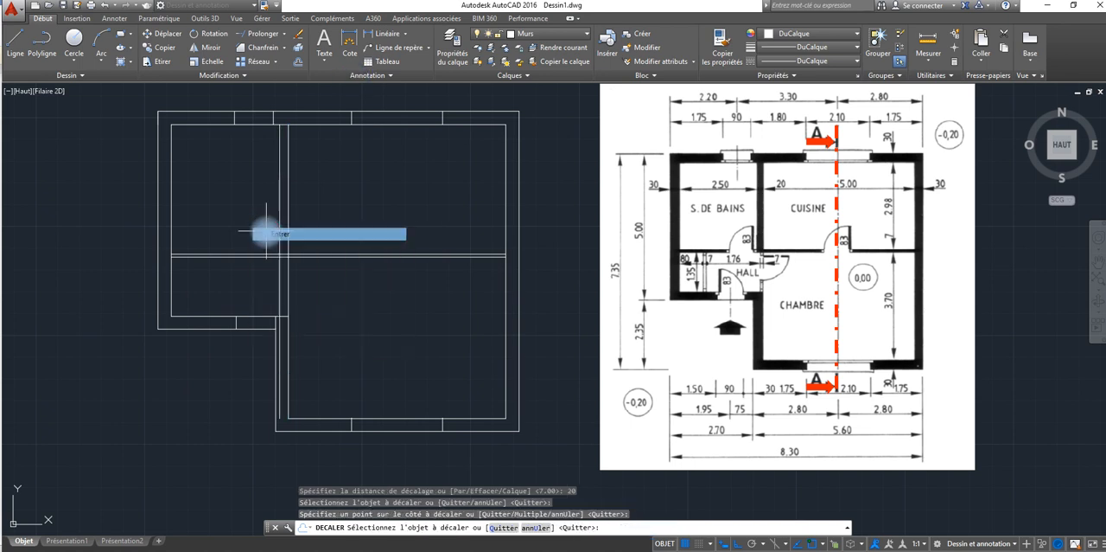
# Step: Shorten the new offset line from its lower end up to the entrance wall's inner line
pyautogui.click(278, 396)
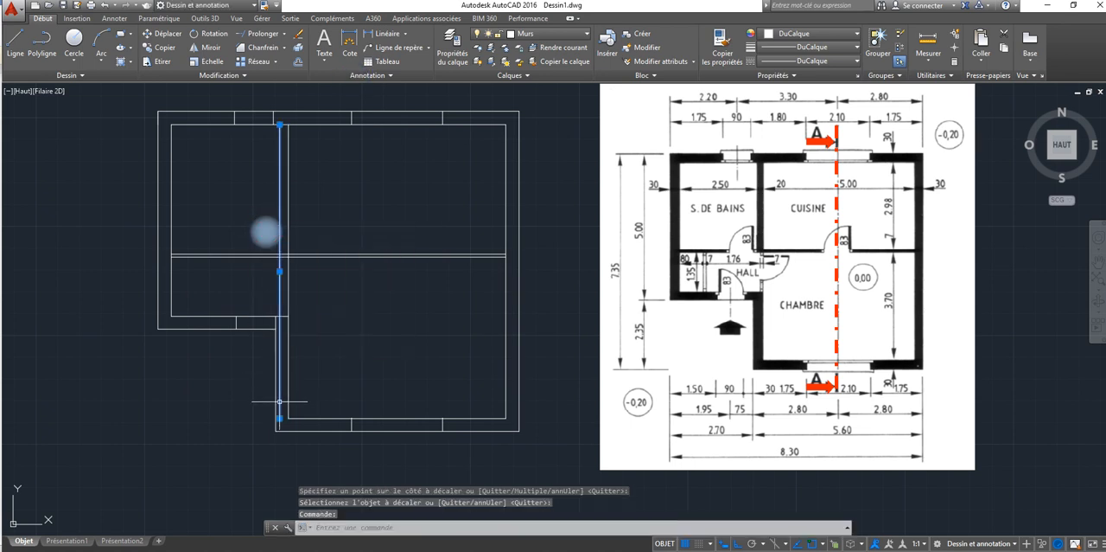
pyautogui.click(279, 417)
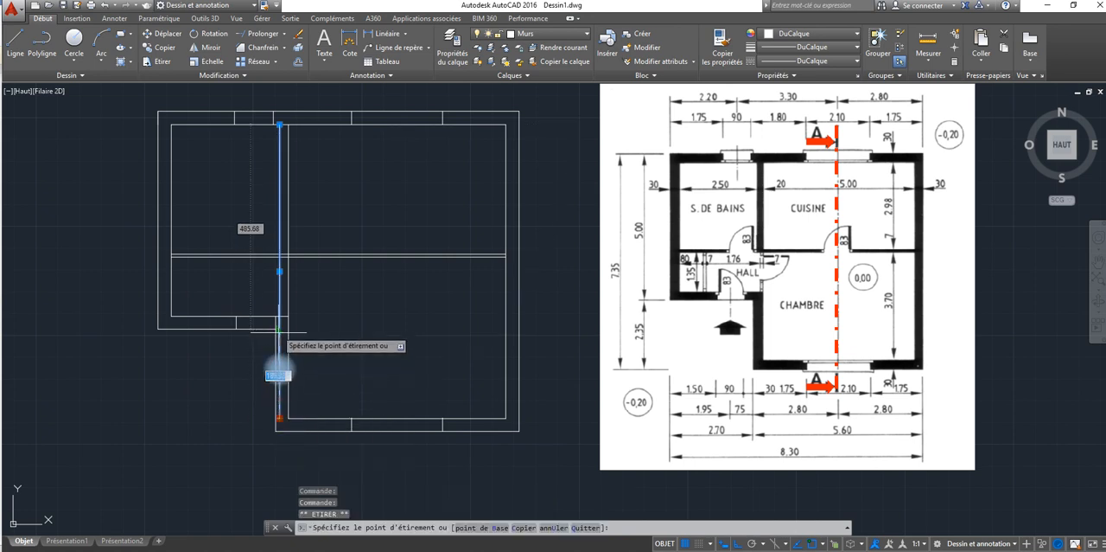
pyautogui.scroll(4, 282, 317)
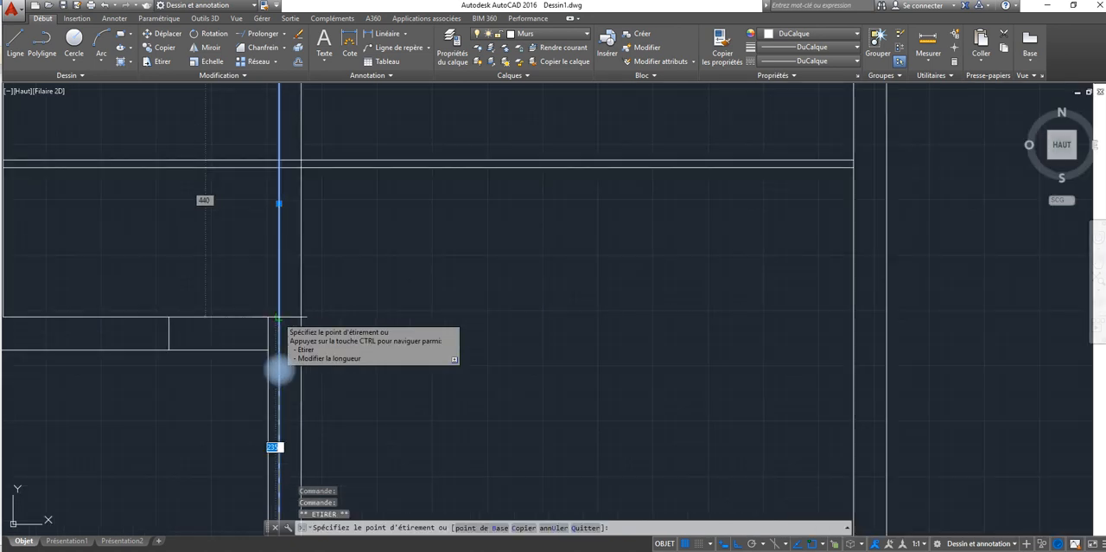
pyautogui.click(277, 373)
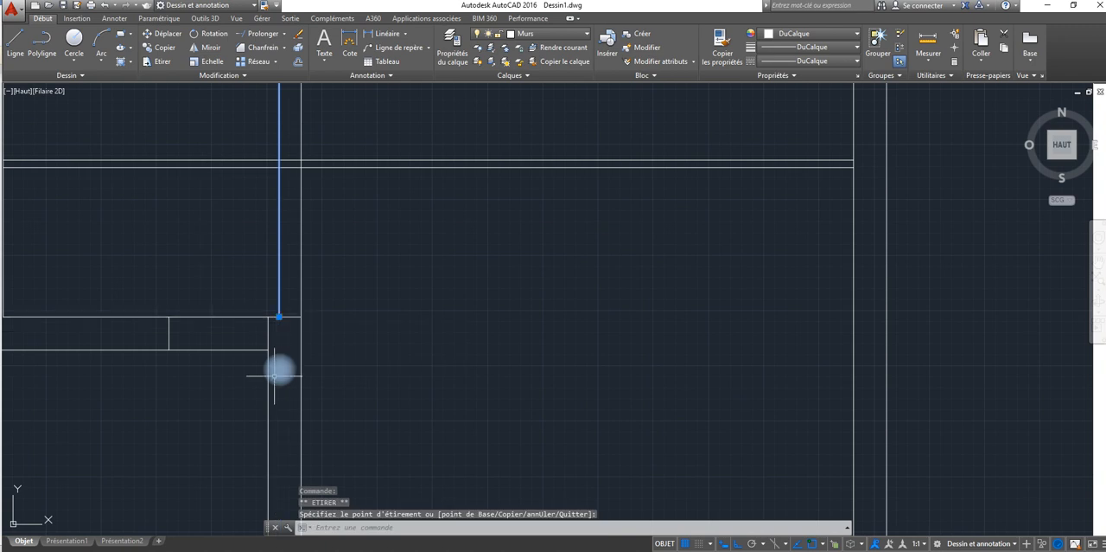
pyautogui.press('Escape')
pyautogui.scroll(-5, 196, 320)
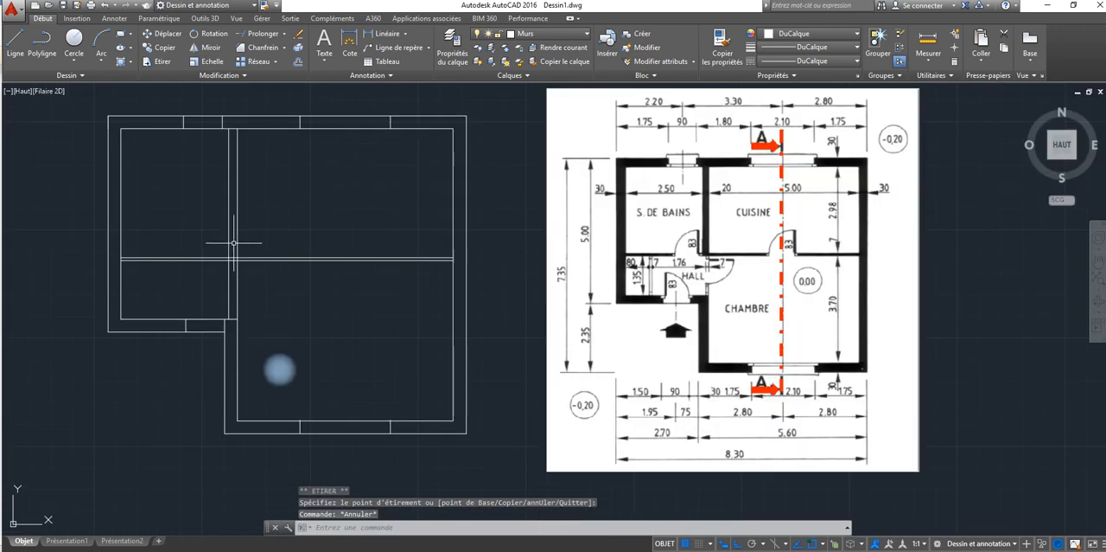
# Step: Shorten the left line of the bathroom-kitchen wall so it ends on the horizontal partition's upper line
pyautogui.click(228, 319)
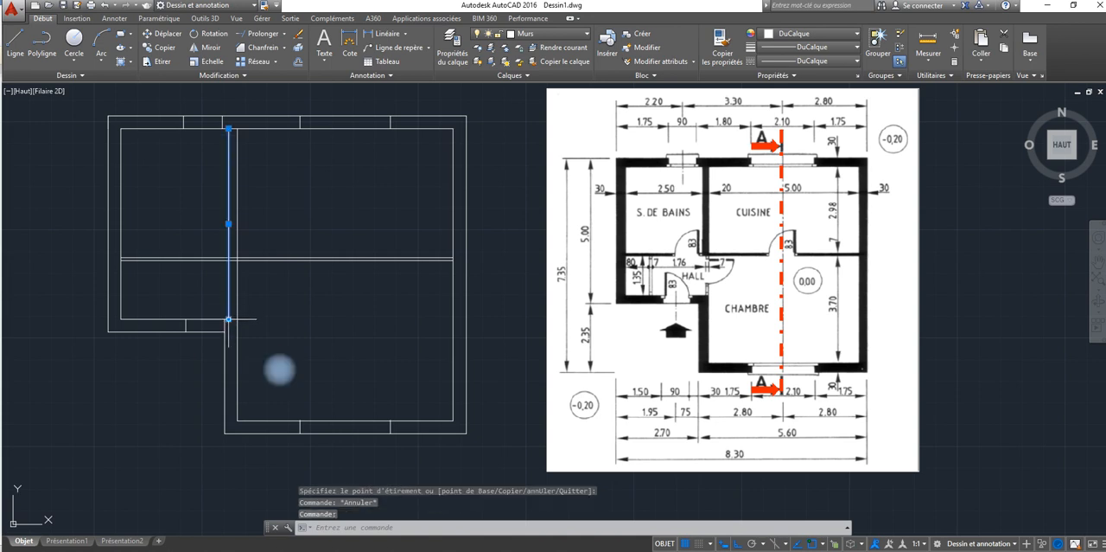
pyautogui.click(228, 319)
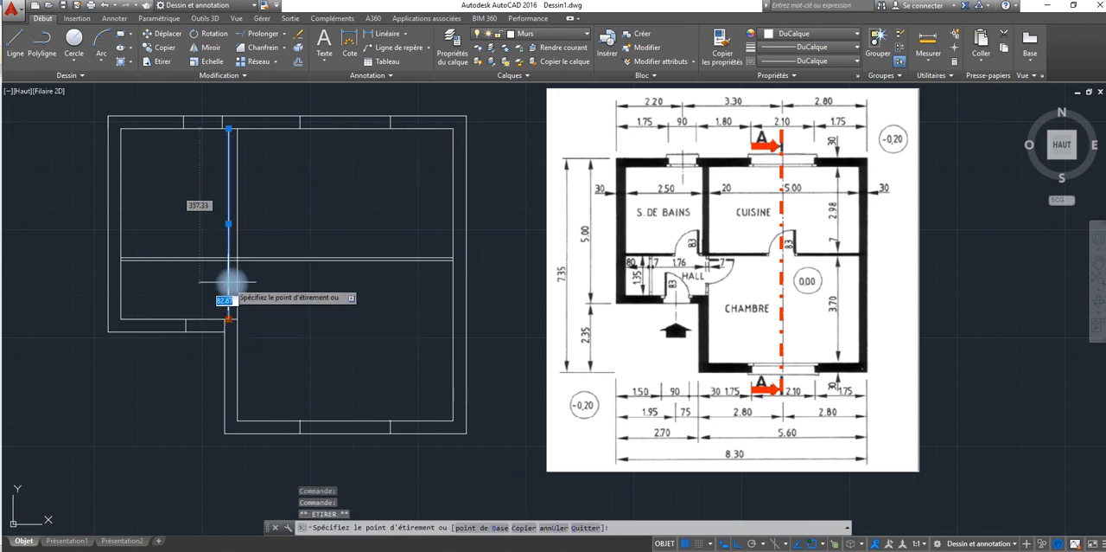
pyautogui.scroll(2, 229, 289)
pyautogui.scroll(3, 228, 283)
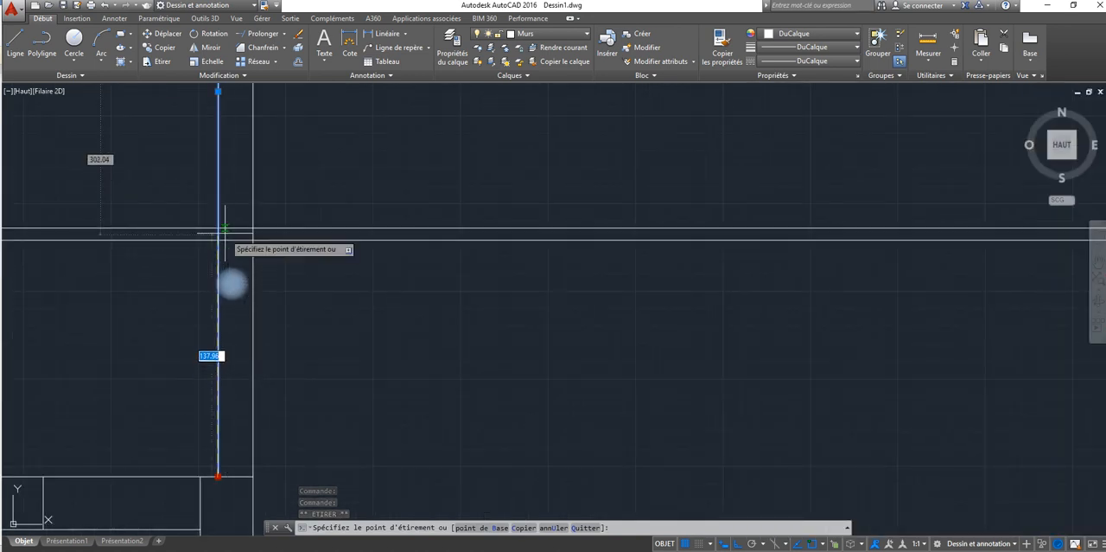
pyautogui.press('Escape')
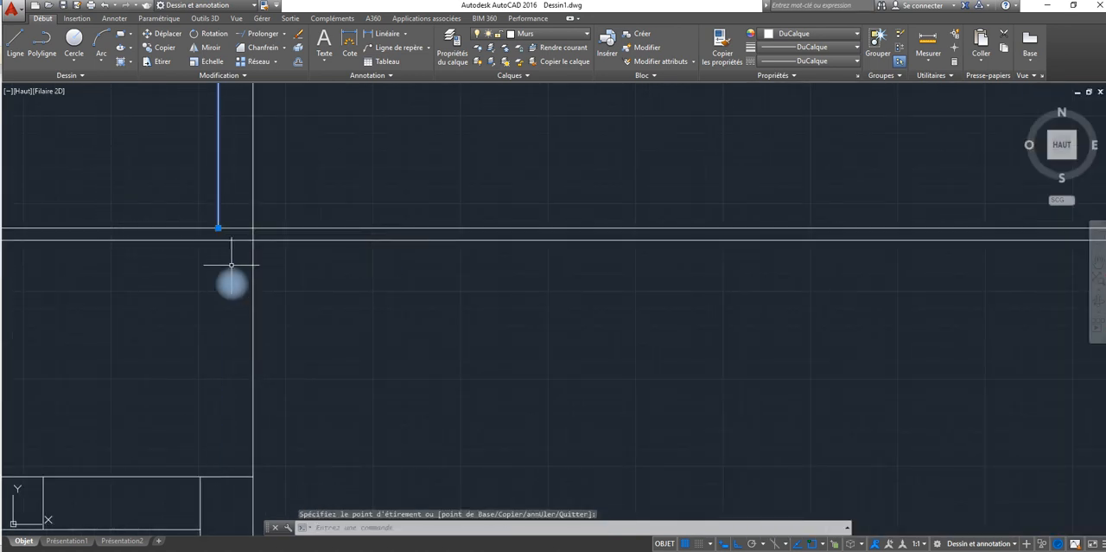
pyautogui.scroll(-4, 221, 302)
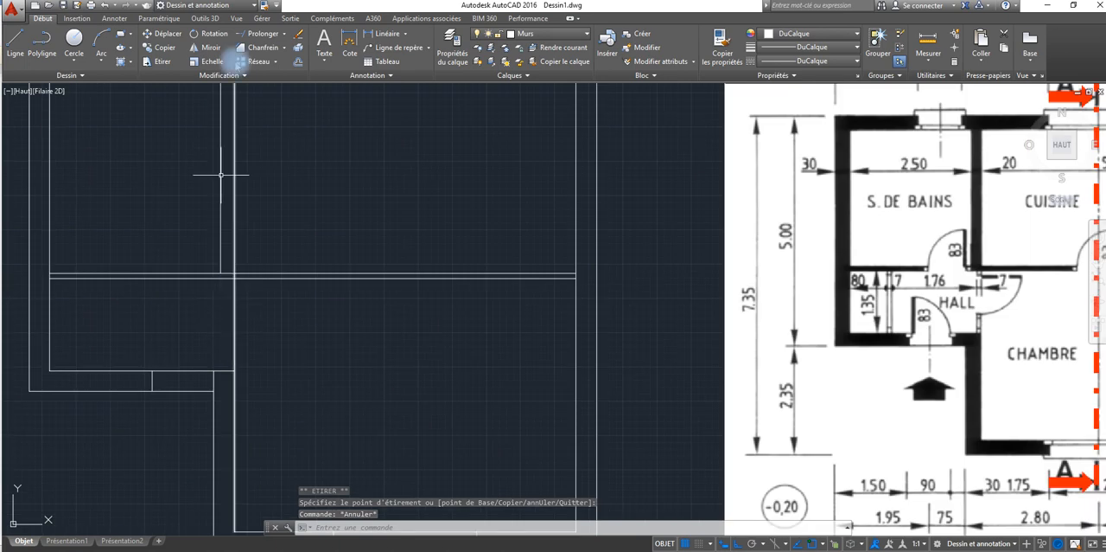
# Step: Try shortening the long vertical line on the kitchen side up to the entrance wall, and undo the edit
pyautogui.click(234, 321)
pyautogui.scroll(-3, 229, 354)
pyautogui.scroll(-2, 225, 376)
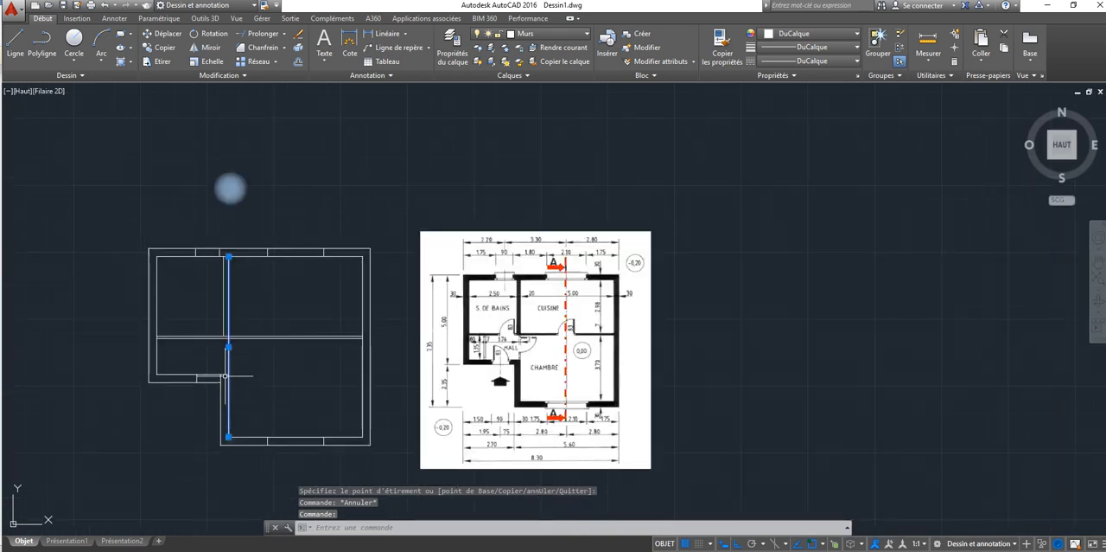
pyautogui.click(228, 437)
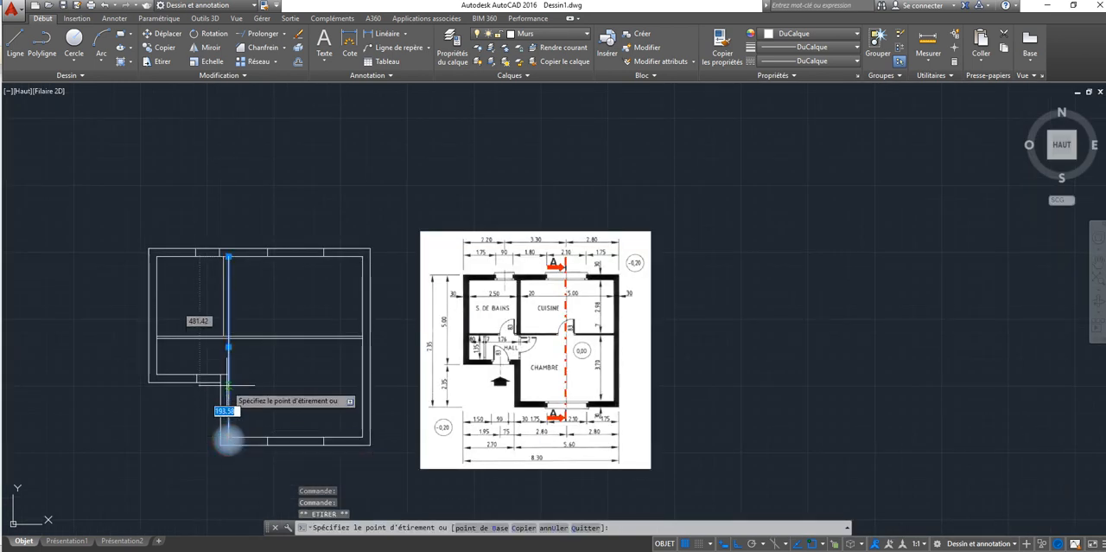
pyautogui.press('Escape')
pyautogui.press('Escape')
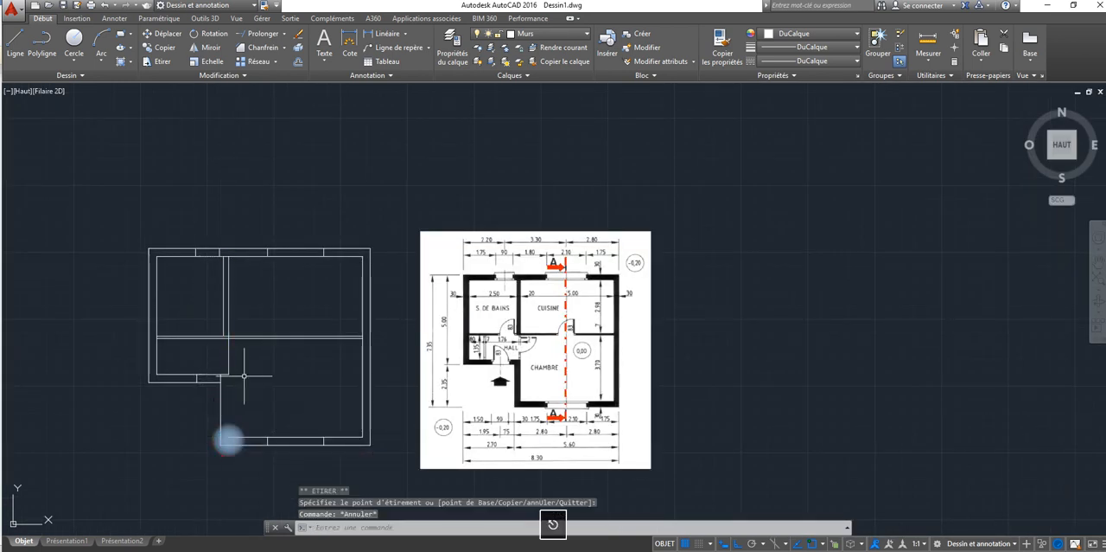
pyautogui.click(105, 4)
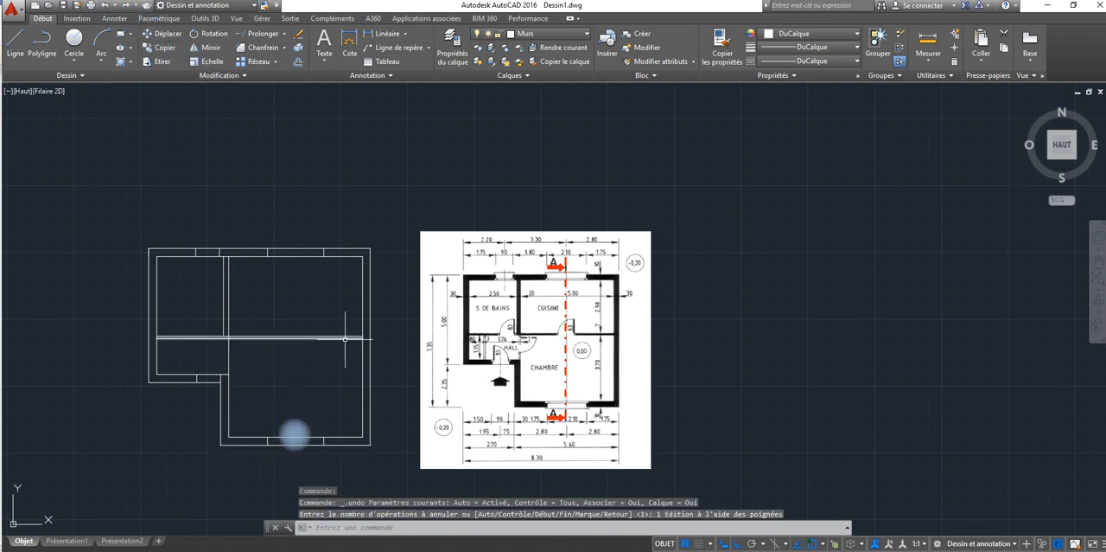
# Step: Offset the long vertical line 7 units to the left to form the thin partition between hall and bedroom
pyautogui.click(298, 61)
pyautogui.write('7')
pyautogui.press('Return')
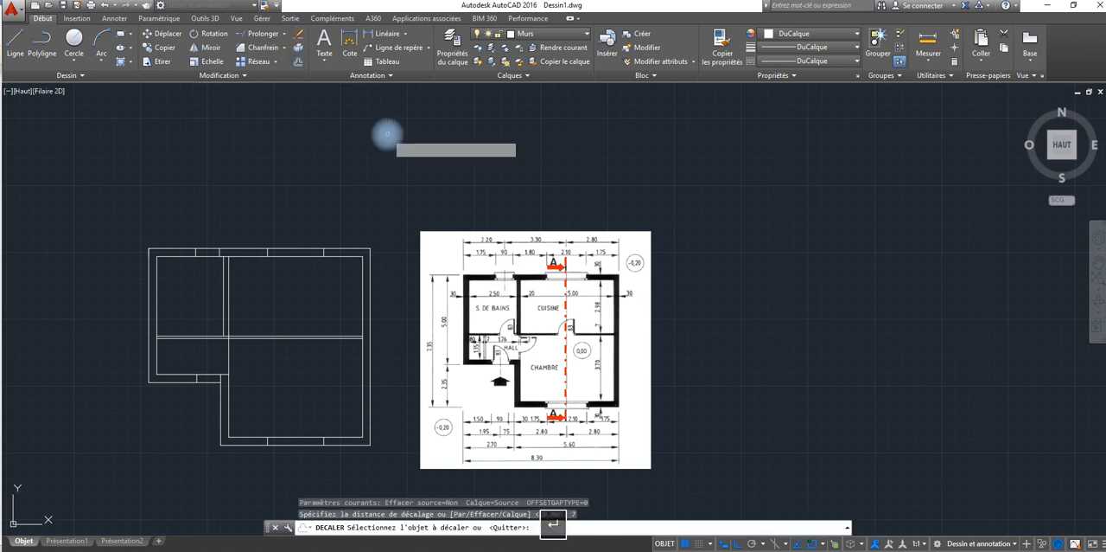
pyautogui.click(227, 355)
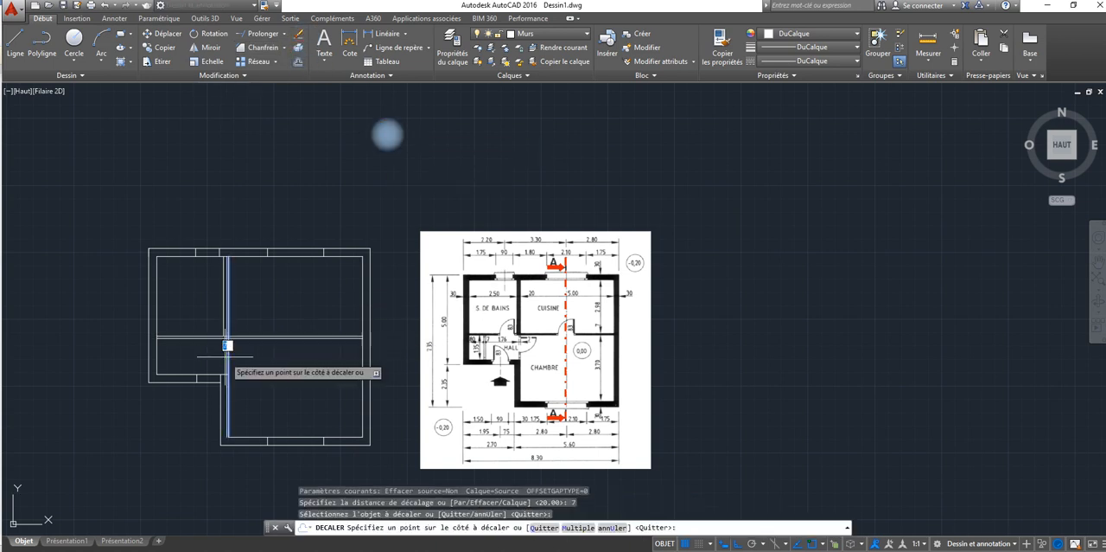
pyautogui.click(225, 356)
pyautogui.rightClick(248, 366)
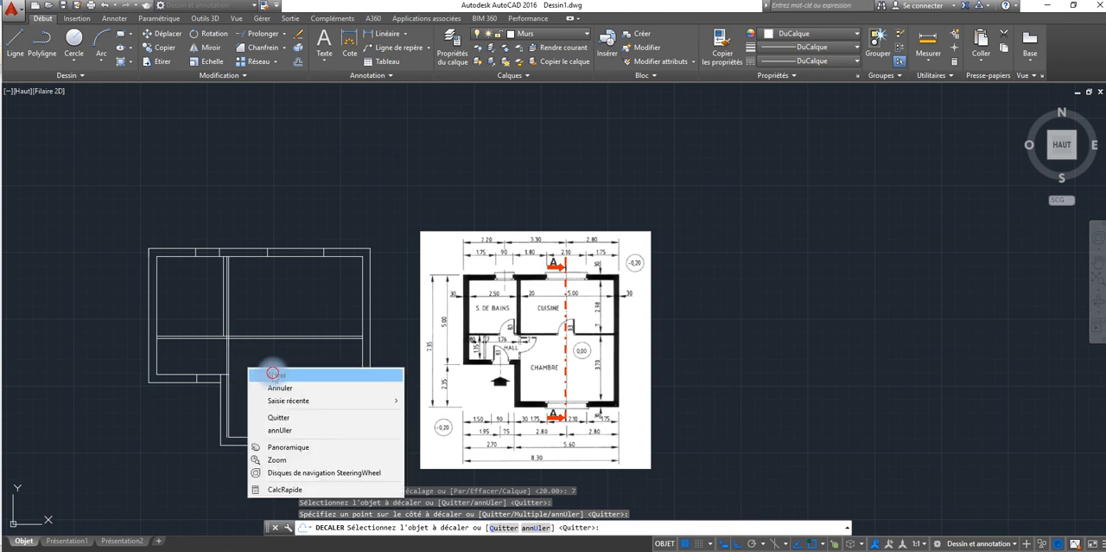
pyautogui.click(271, 373)
# Step: Trim the 7-unit offset line above the horizontal partition and below the entrance wall's inner line
pyautogui.scroll(4, 179, 326)
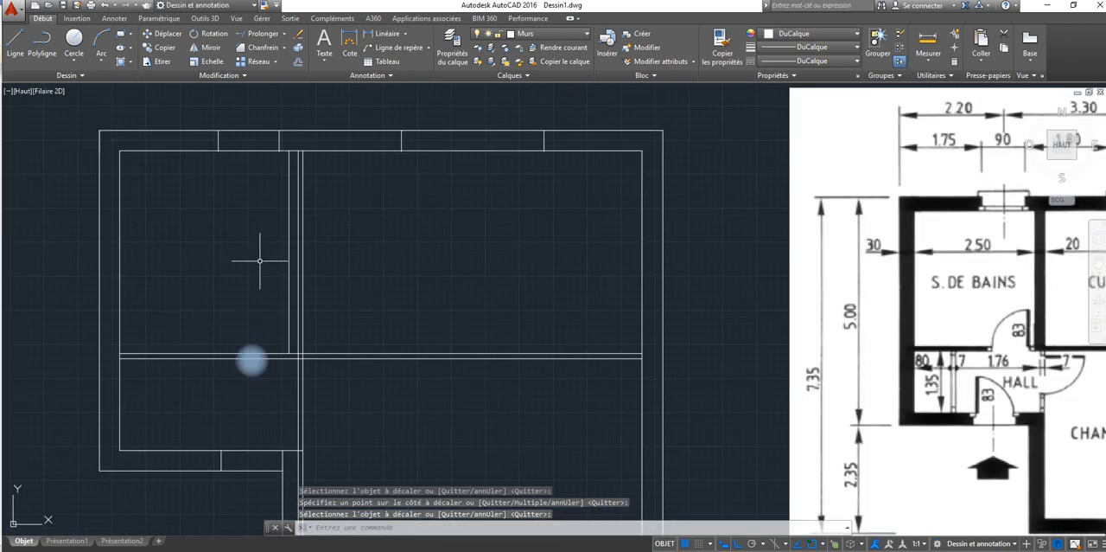
pyautogui.click(284, 35)
pyautogui.click(266, 53)
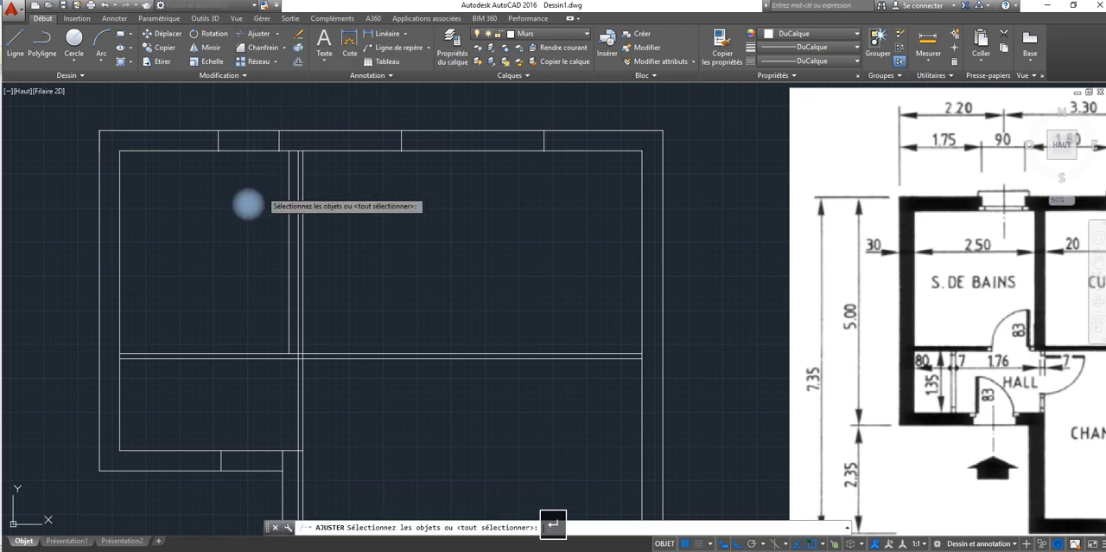
pyautogui.press('Return')
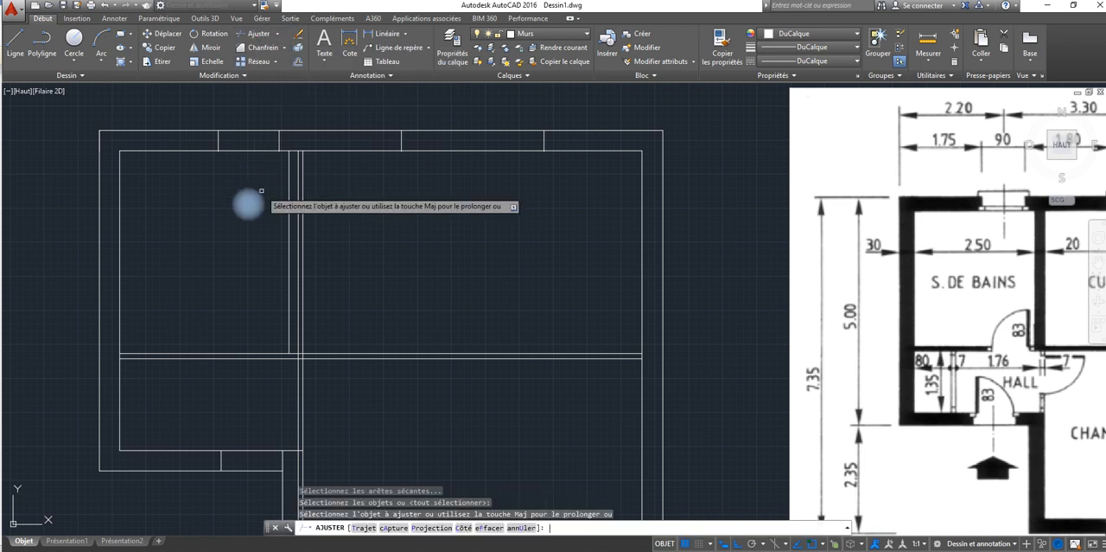
pyautogui.click(298, 297)
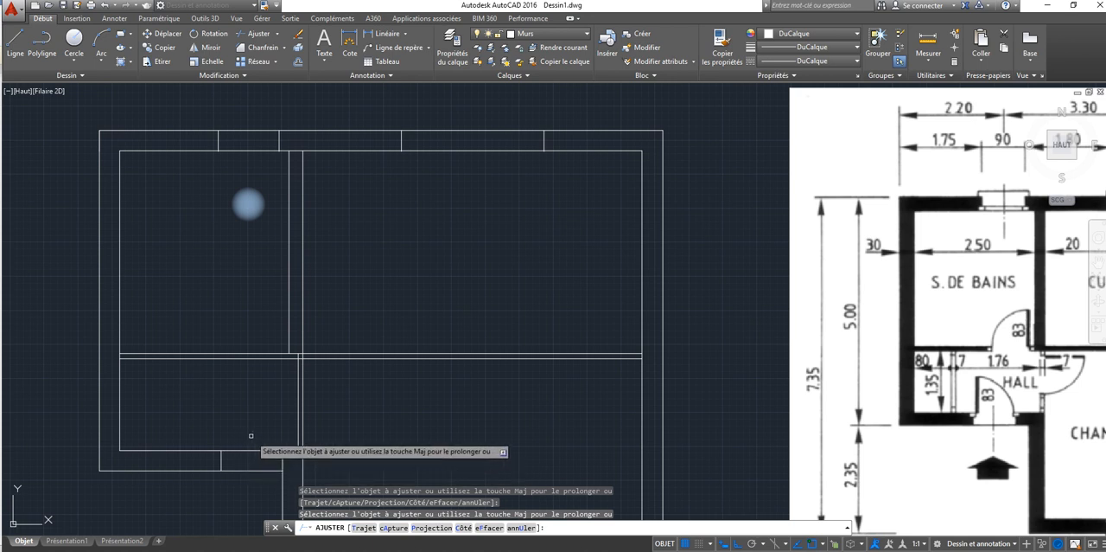
# Step: Trim the outer wall lines across the entrance door, the bathroom window and the kitchen window to open them
pyautogui.click(250, 437)
pyautogui.click(241, 482)
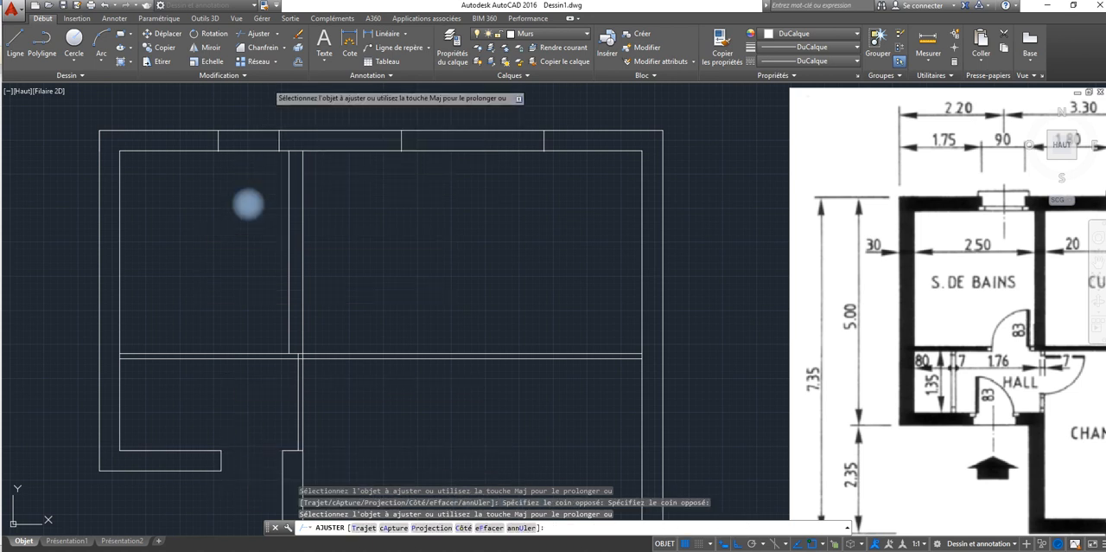
pyautogui.click(257, 110)
pyautogui.click(257, 175)
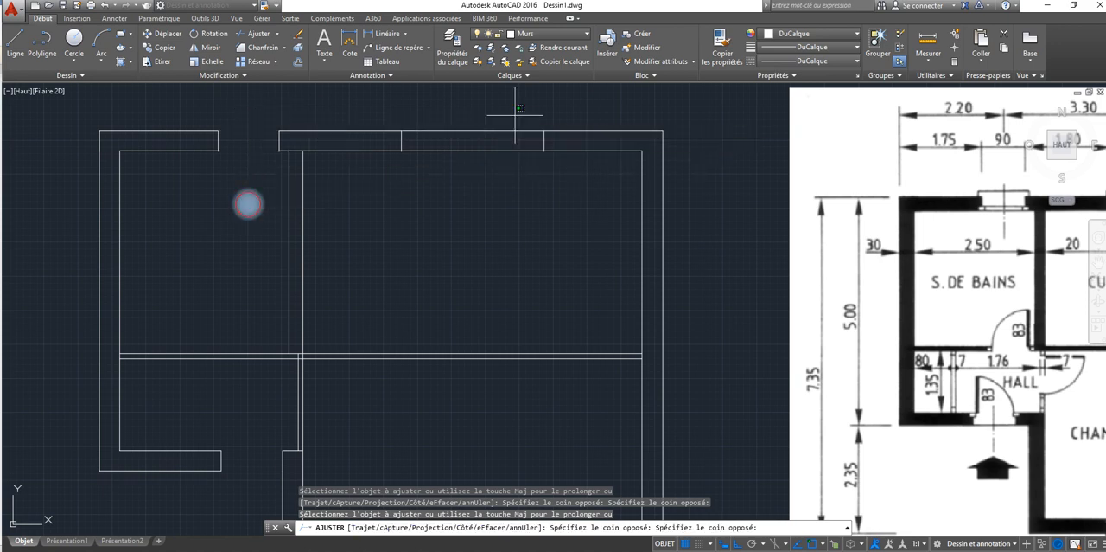
pyautogui.click(513, 114)
pyautogui.click(478, 166)
# Step: Trim both lines of the bedroom's lower outer wall between the window marks to open the window
pyautogui.scroll(-5, 476, 162)
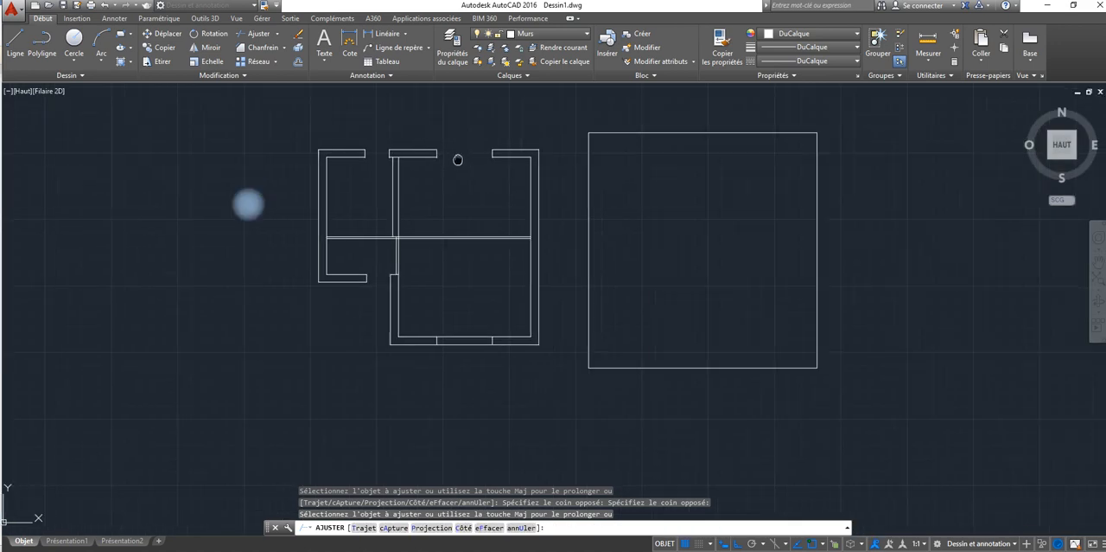
pyautogui.moveTo(481, 173); pyautogui.dragTo(420, 148, button='middle')
pyautogui.click(419, 316)
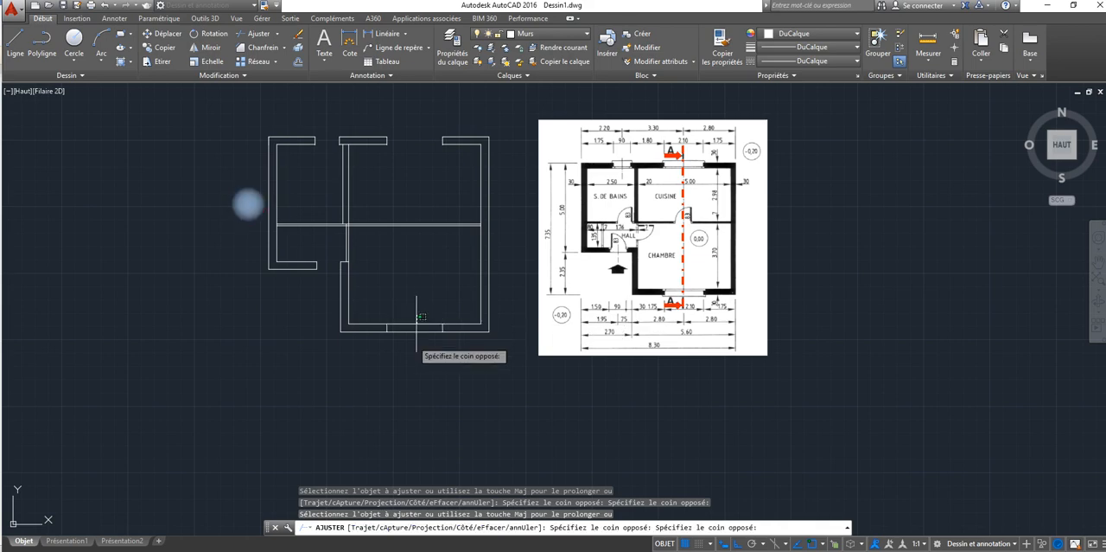
pyautogui.click(410, 355)
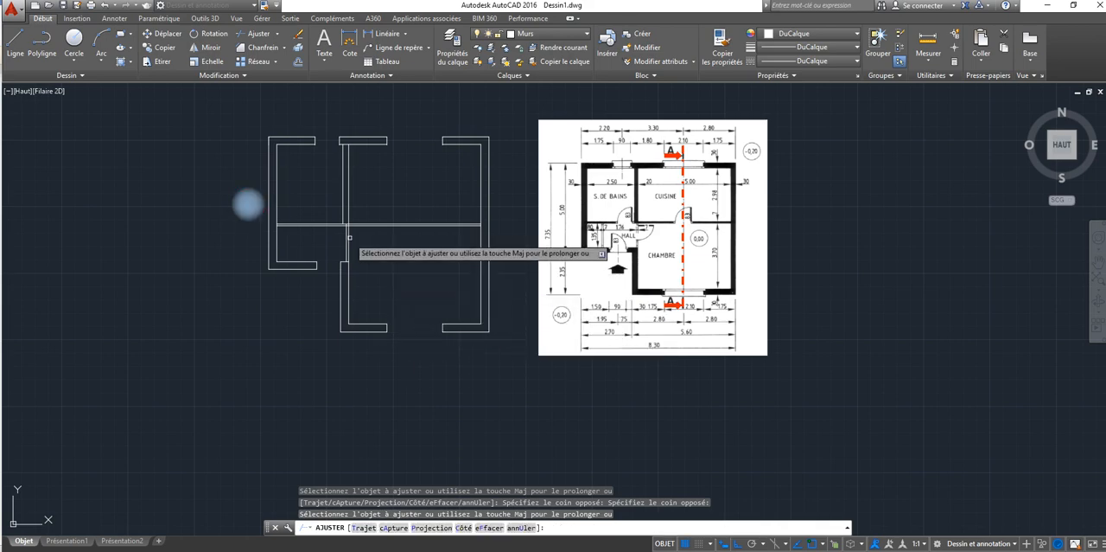
pyautogui.scroll(2, 342, 226)
pyautogui.moveTo(343, 227); pyautogui.dragTo(283, 225, button='middle')
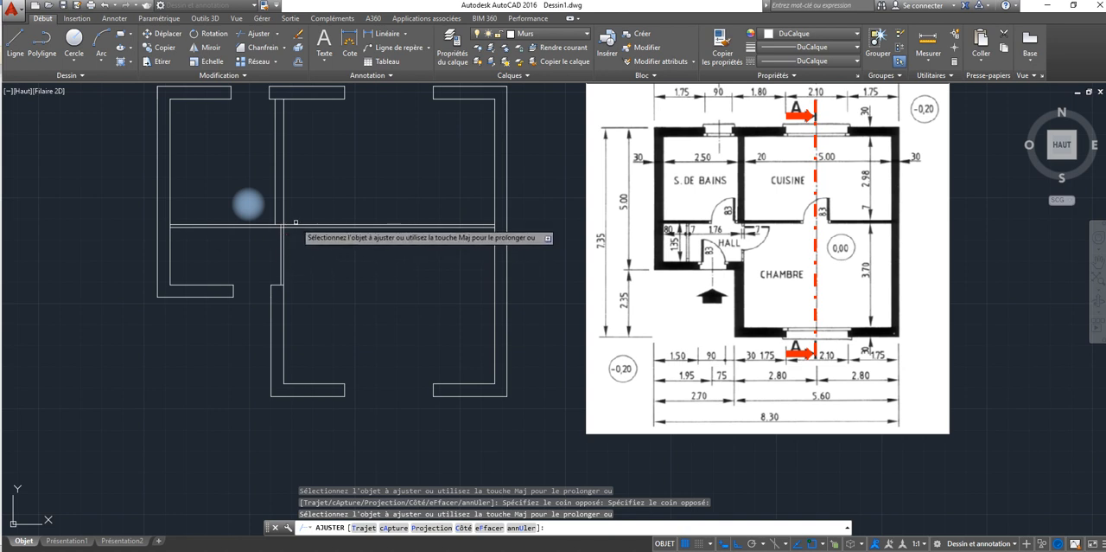
# Step: Compare the trimmed walls with the reference plan and examine its interior door positions and partition dimensions
pyautogui.scroll(4, 283, 220)
pyautogui.scroll(-1, 284, 222)
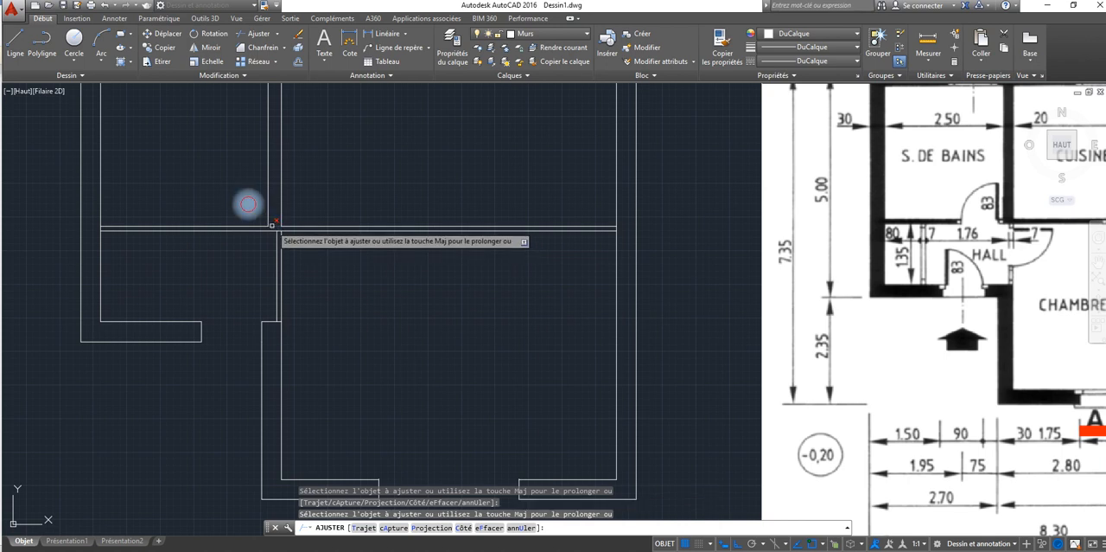
pyautogui.scroll(-2, 248, 204)
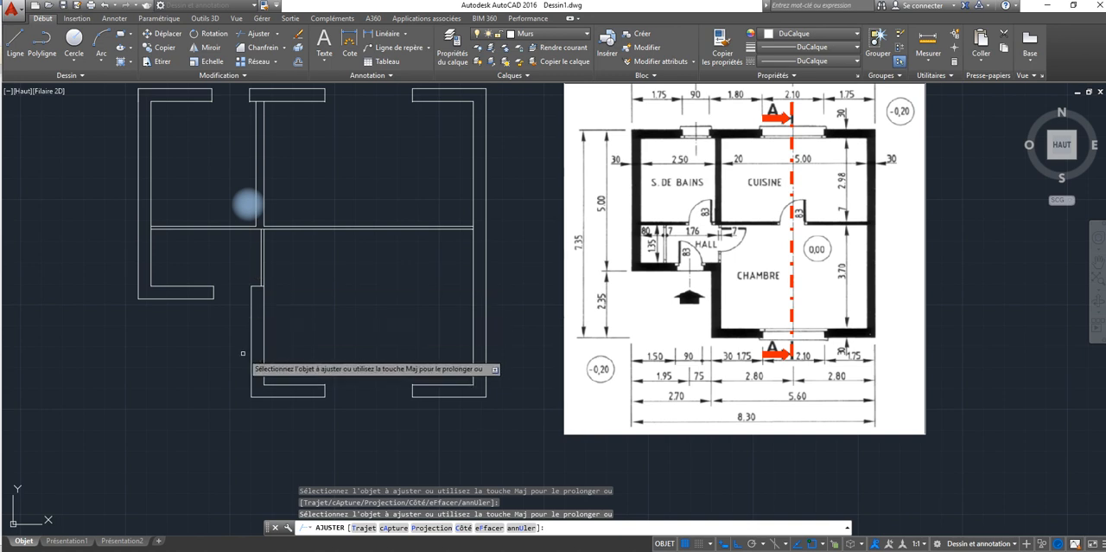
pyautogui.press('Escape')
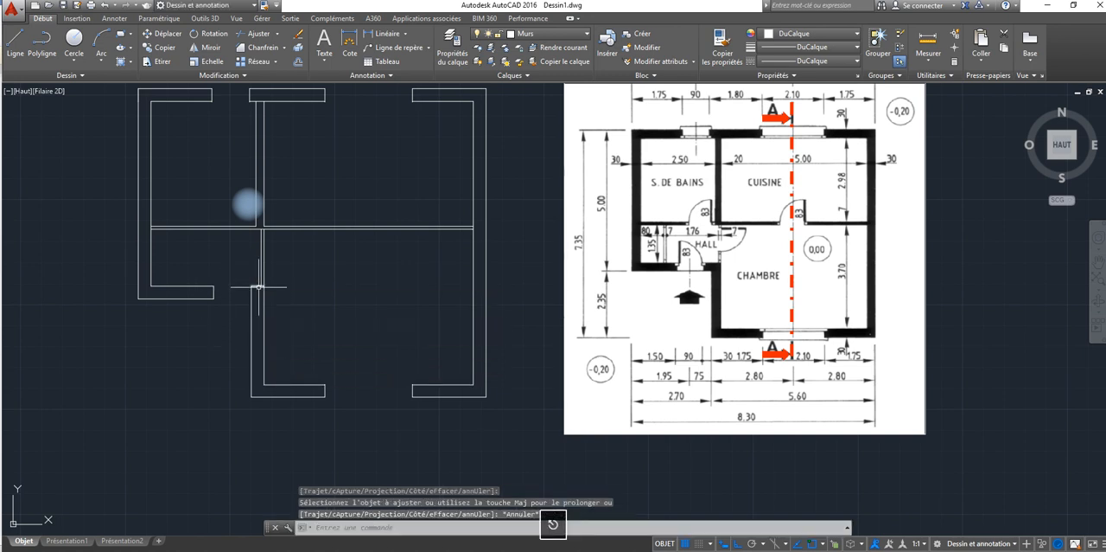
pyautogui.scroll(-2, 257, 286)
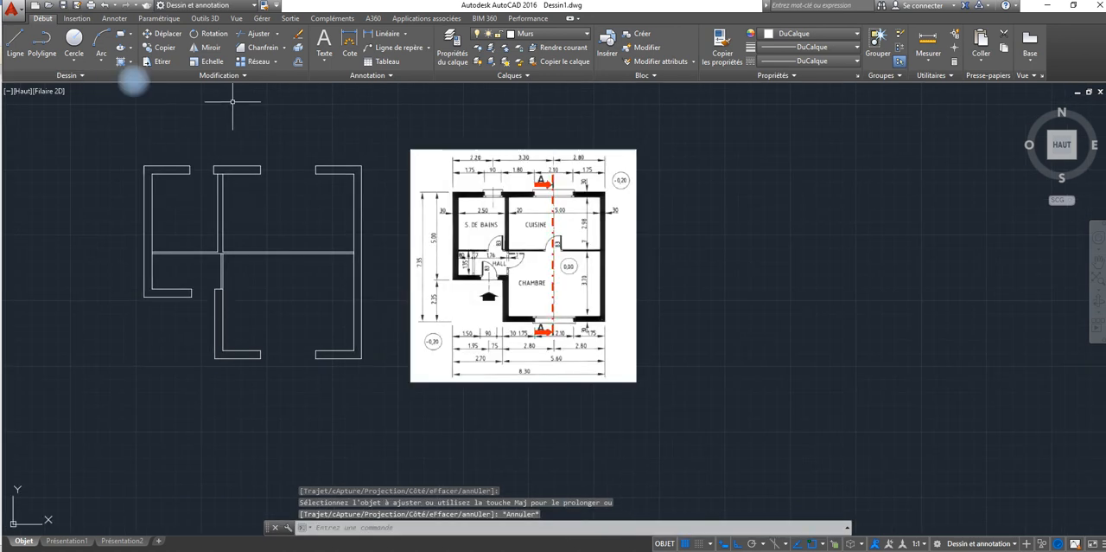
pyautogui.click(298, 61)
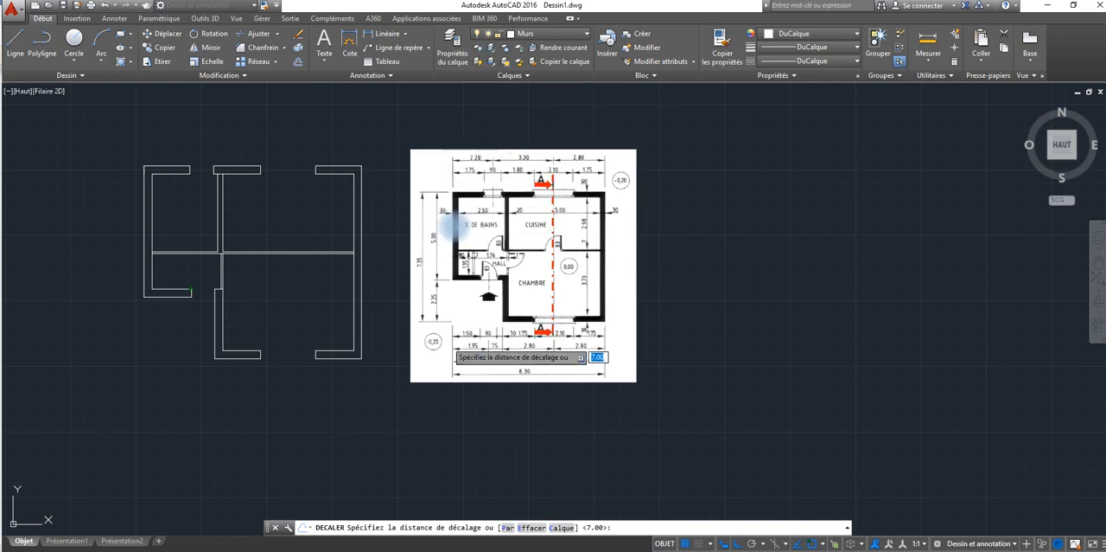
pyautogui.scroll(4, 451, 227)
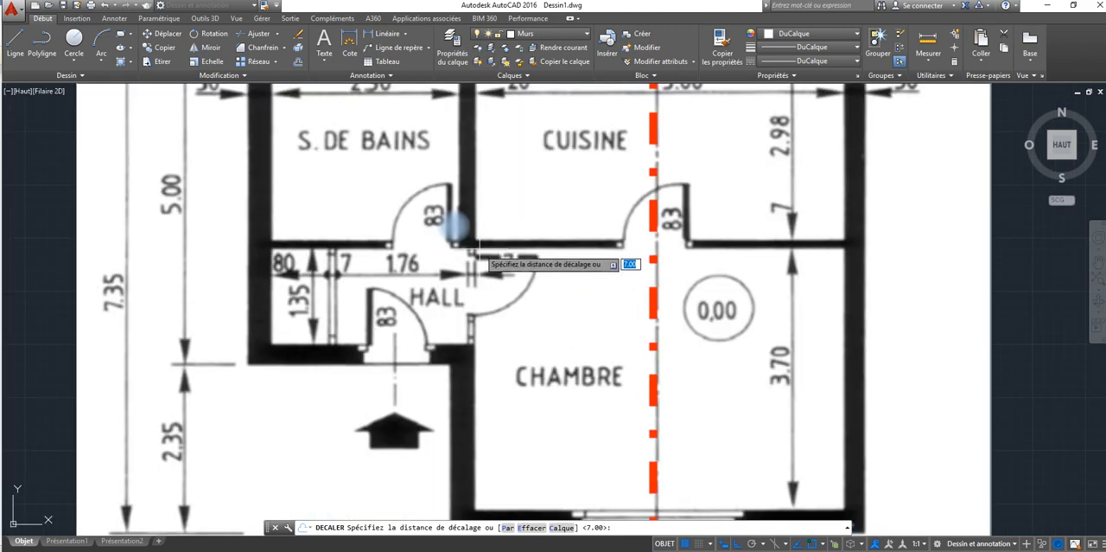
pyautogui.scroll(-2, 456, 227)
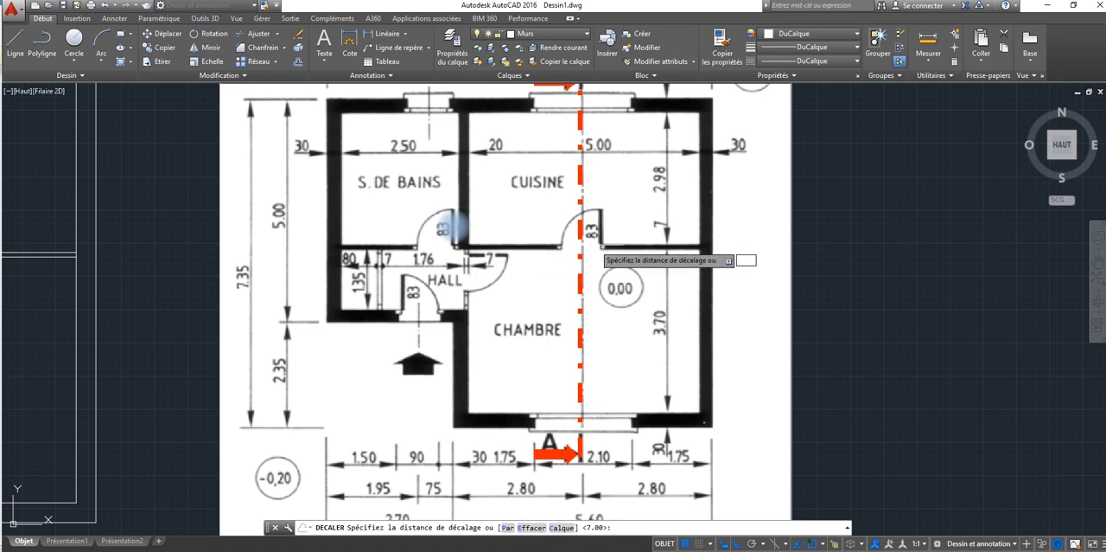
pyautogui.scroll(-2, 453, 226)
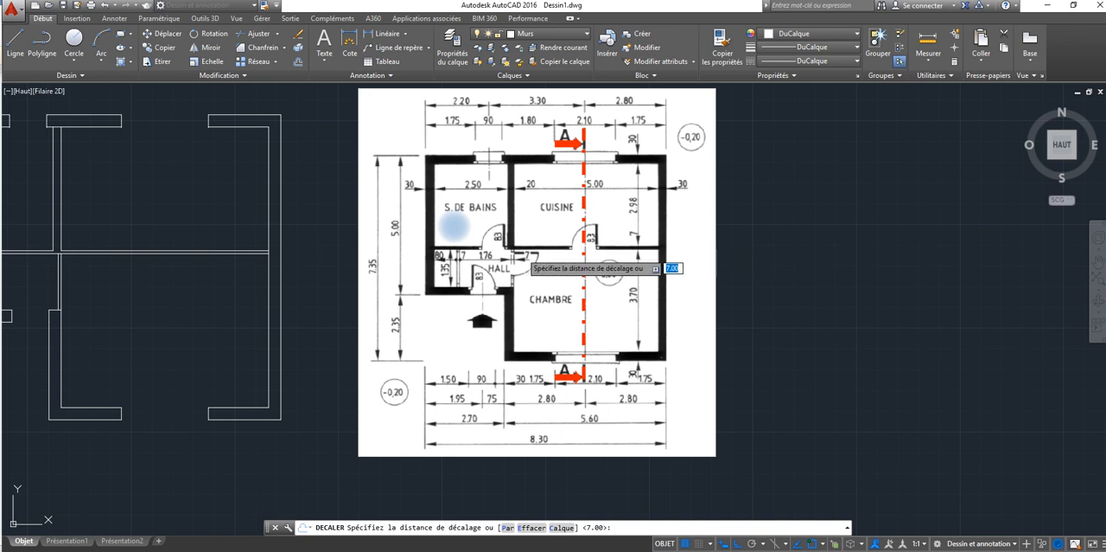
pyautogui.press('Escape')
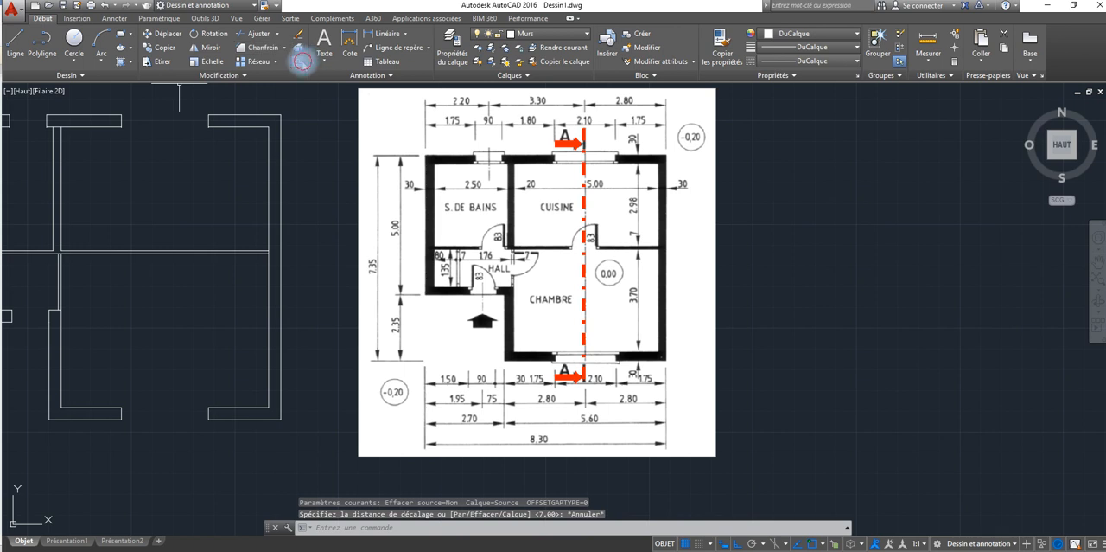
# Step: Offset the right outer wall's inner line and the kitchen's left wall line 205 units into the kitchen to mark the door
pyautogui.click(301, 61)
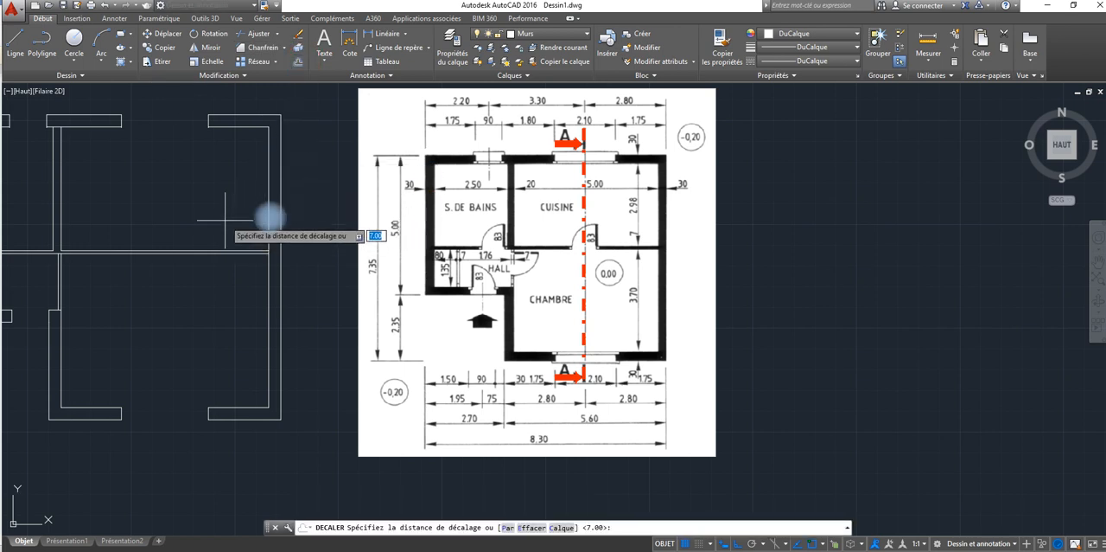
pyautogui.write('20')
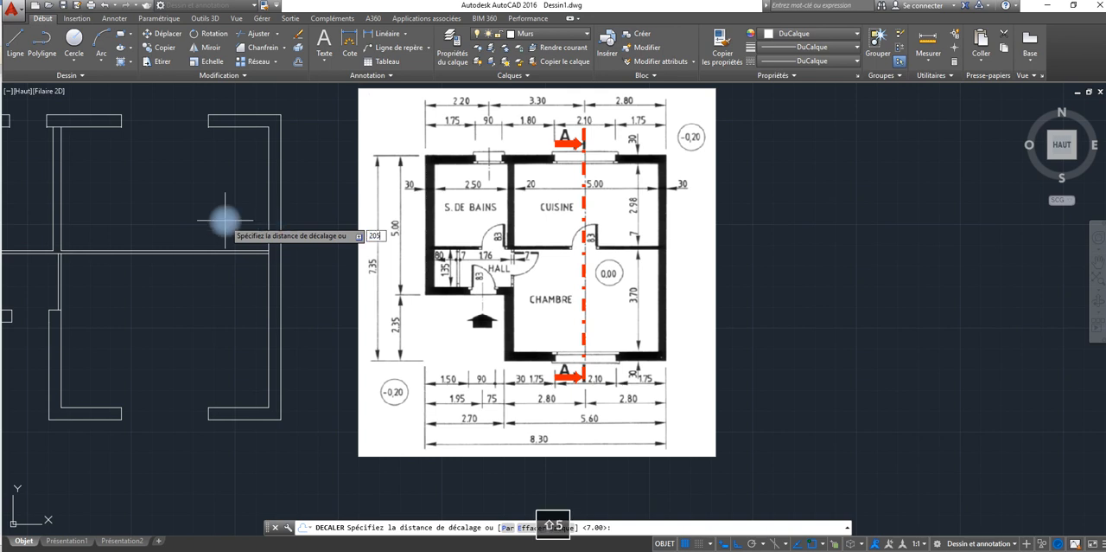
pyautogui.write('5')
pyautogui.press('Return')
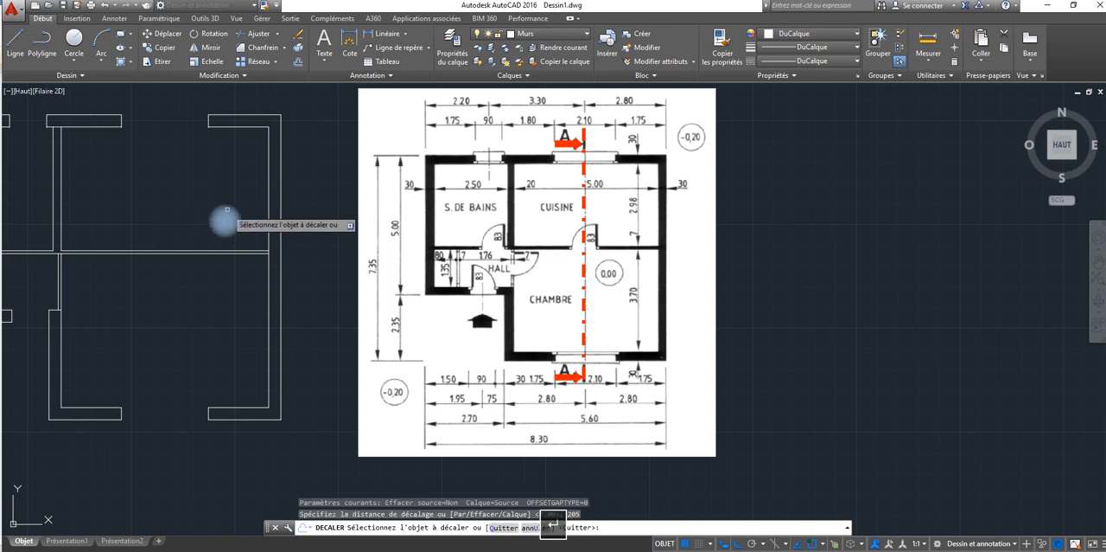
pyautogui.click(268, 231)
pyautogui.click(207, 247)
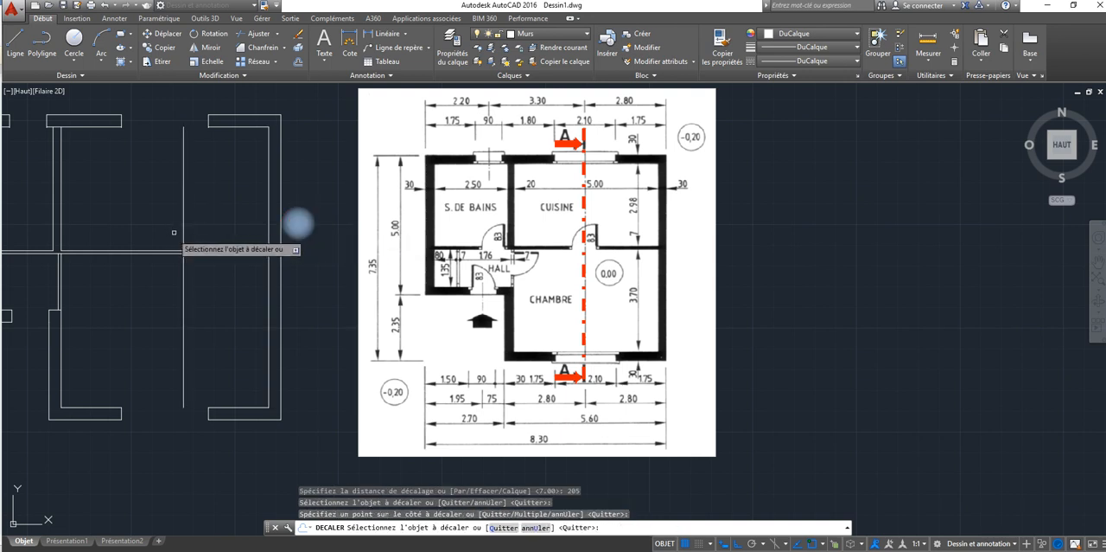
pyautogui.click(59, 232)
pyautogui.click(103, 231)
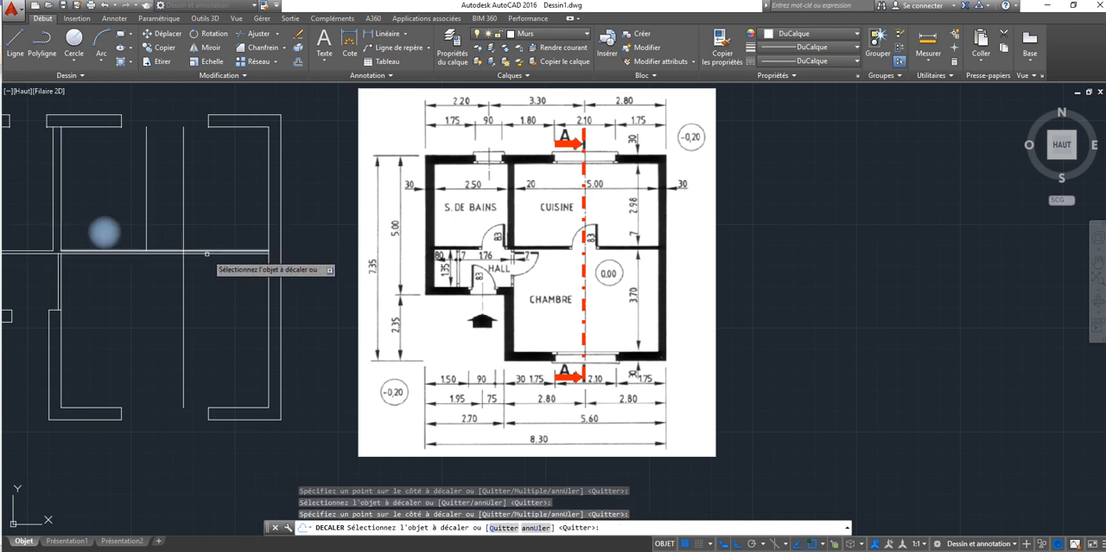
pyautogui.rightClick(191, 202)
pyautogui.click(233, 225)
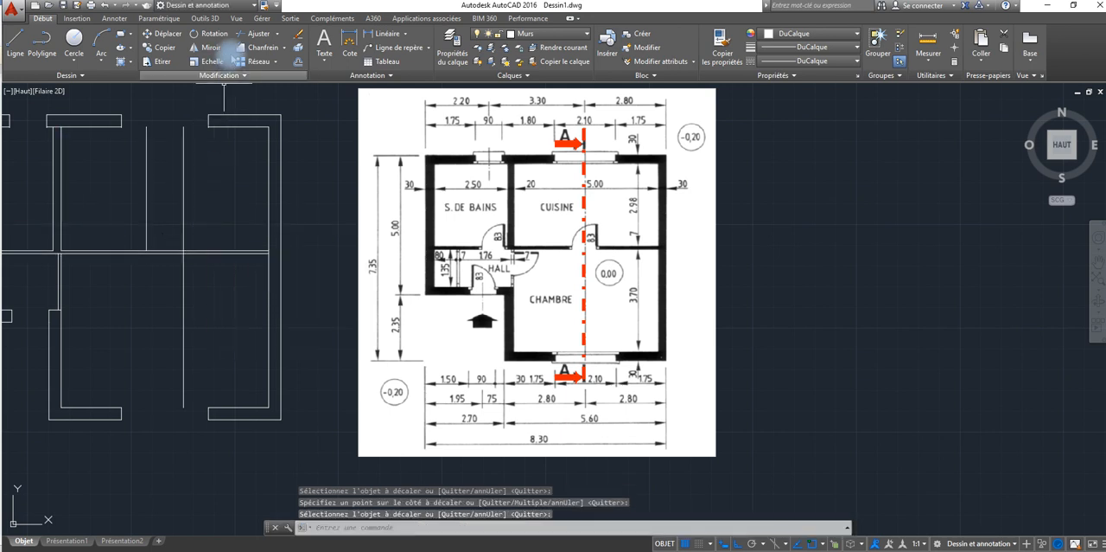
# Step: Extend the left kitchen door mark down to the lower line of the horizontal partition
pyautogui.click(277, 34)
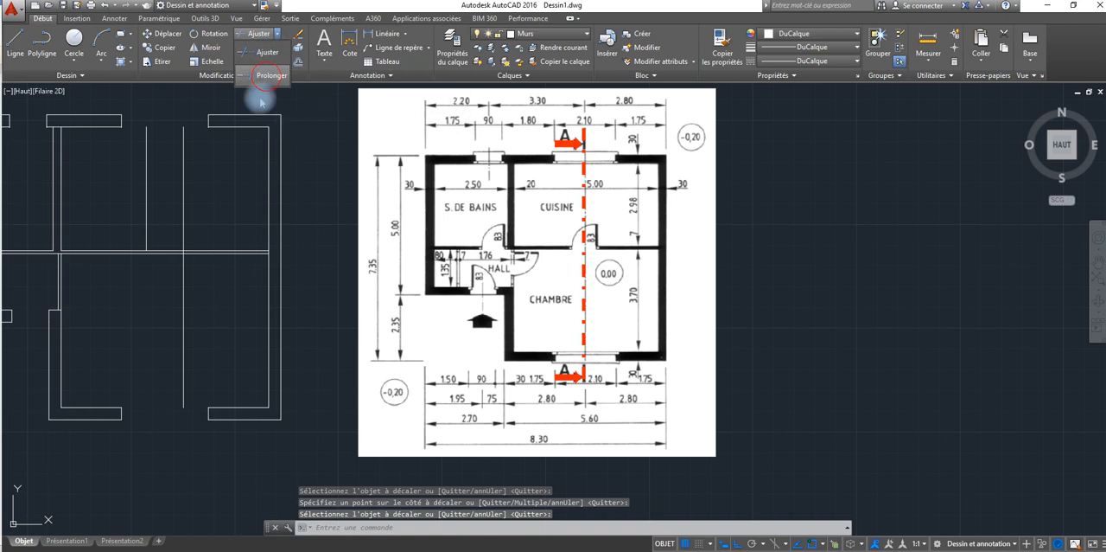
pyautogui.click(270, 75)
pyautogui.press('Return')
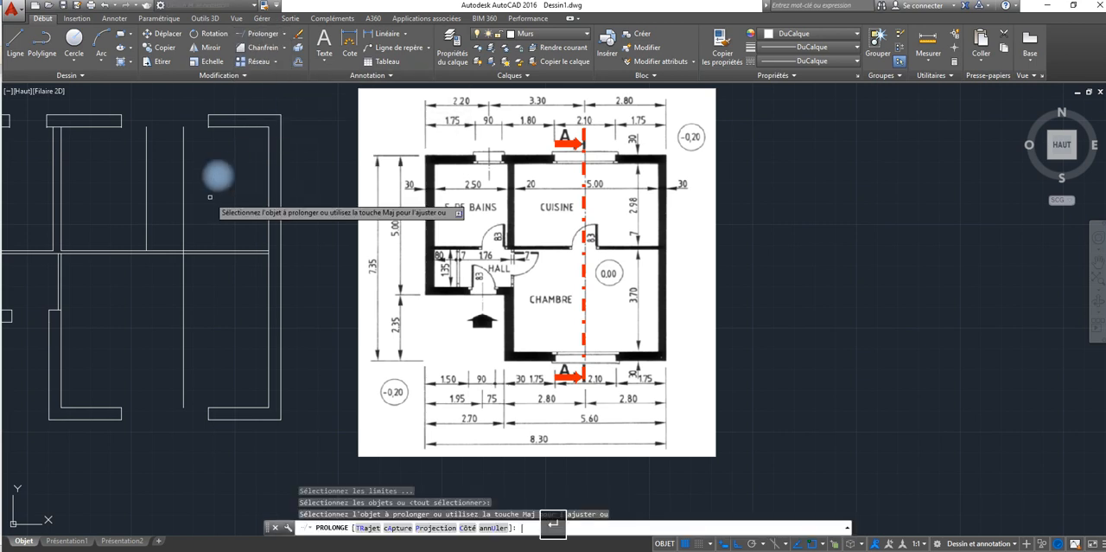
pyautogui.click(147, 216)
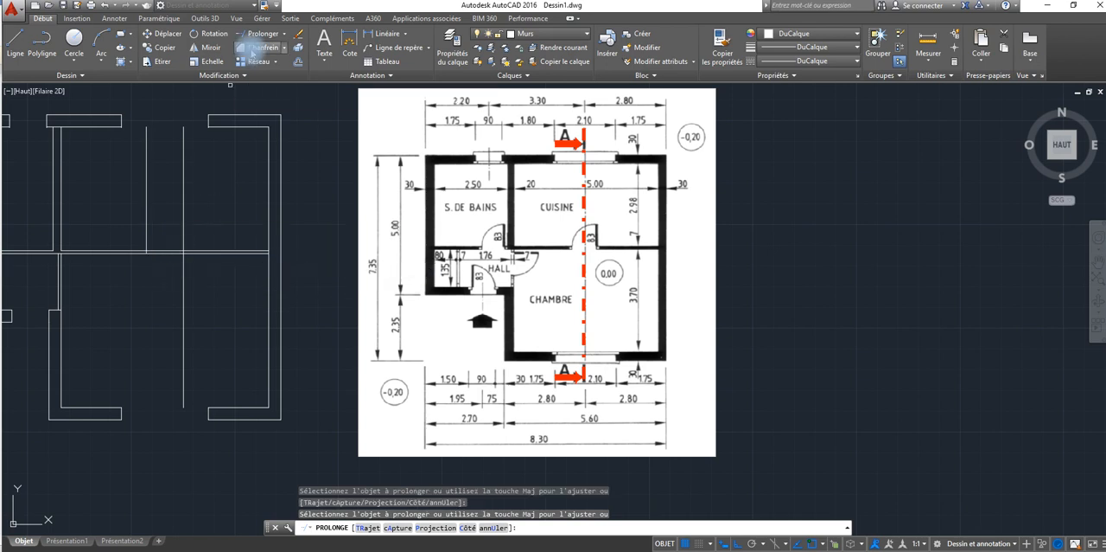
pyautogui.press('Escape')
# Step: Trim the excess of both kitchen door marks and the horizontal partition lines between them to open the doorway
pyautogui.click(283, 35)
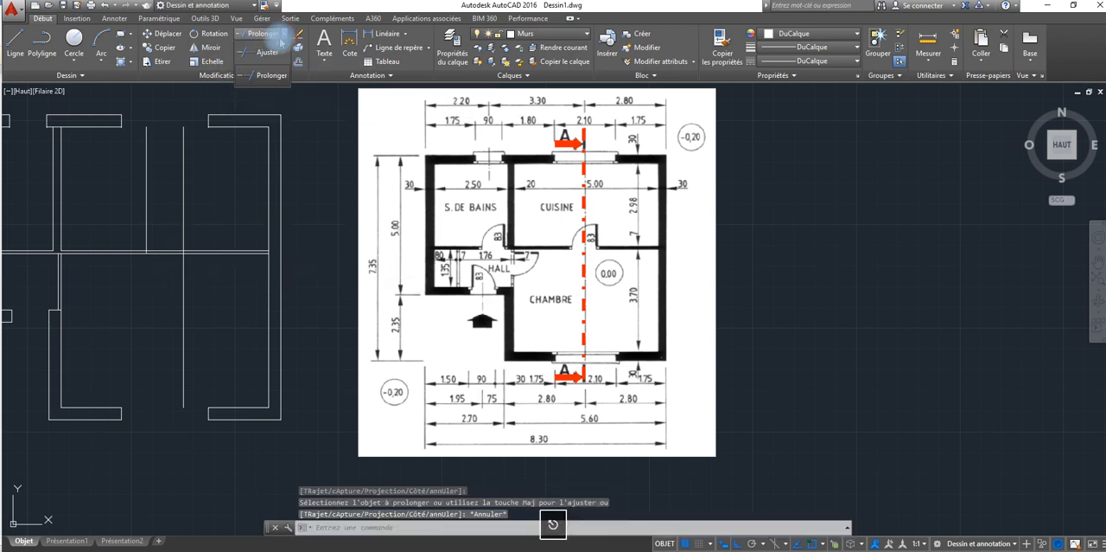
pyautogui.click(266, 52)
pyautogui.press('Return')
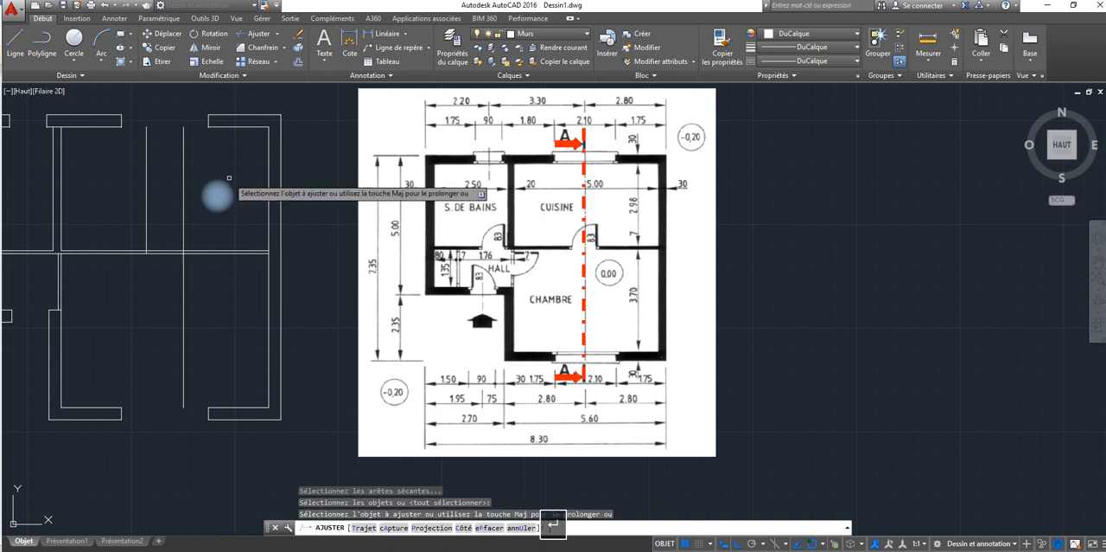
pyautogui.click(202, 194)
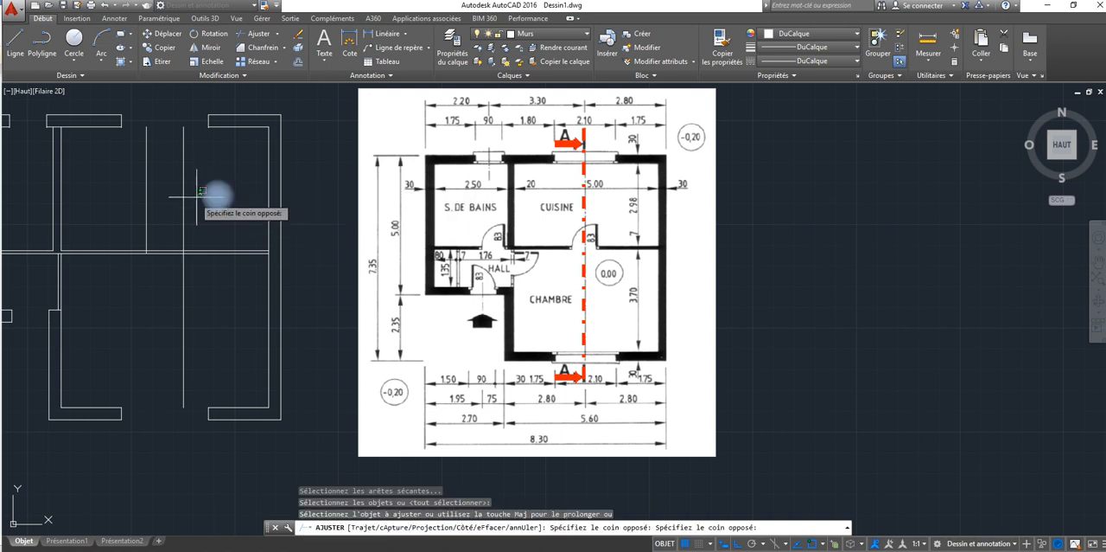
pyautogui.click(142, 206)
pyautogui.click(192, 340)
pyautogui.click(156, 248)
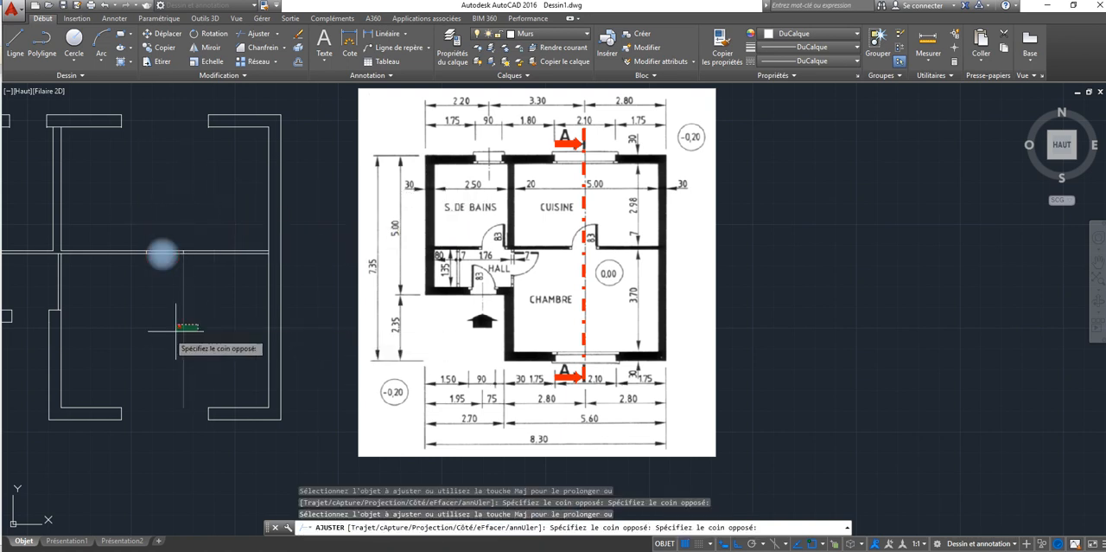
pyautogui.click(158, 250)
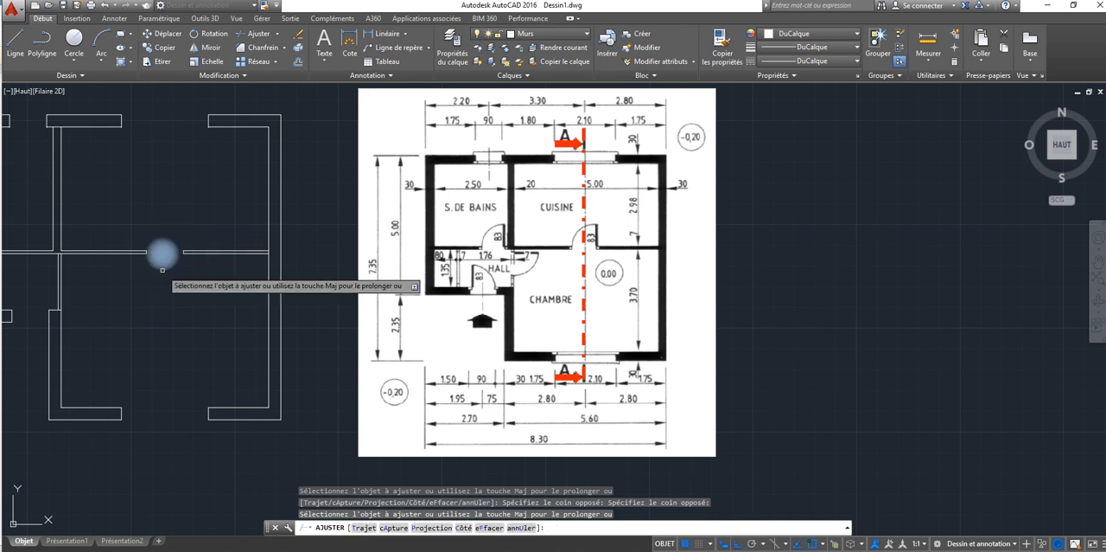
pyautogui.moveTo(162, 252)
pyautogui.mouseDown(button='middle')
pyautogui.moveTo(250, 211)
pyautogui.moveTo(377, 262)
pyautogui.mouseUp(button='middle')
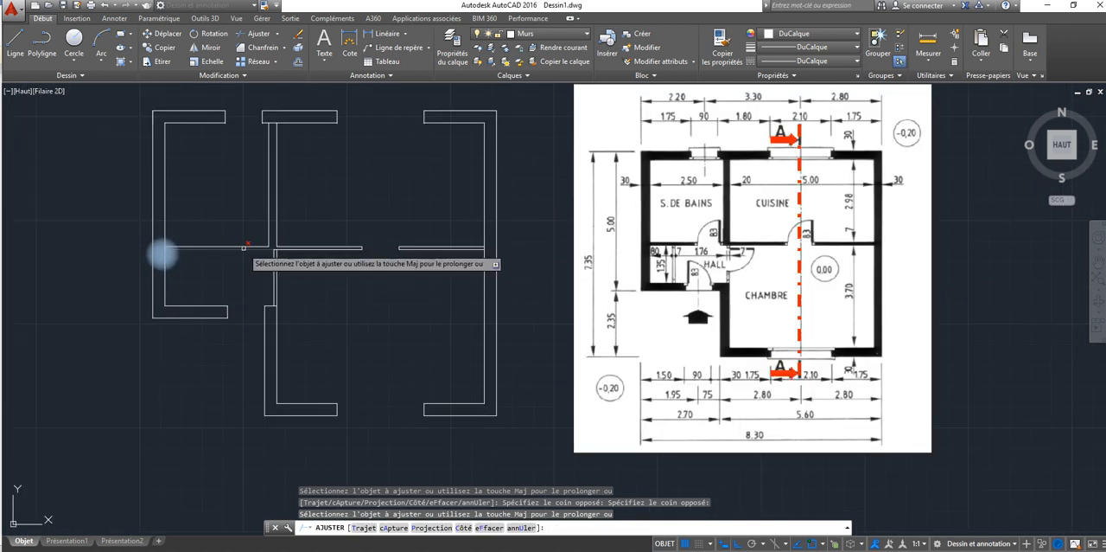
pyautogui.press('Escape')
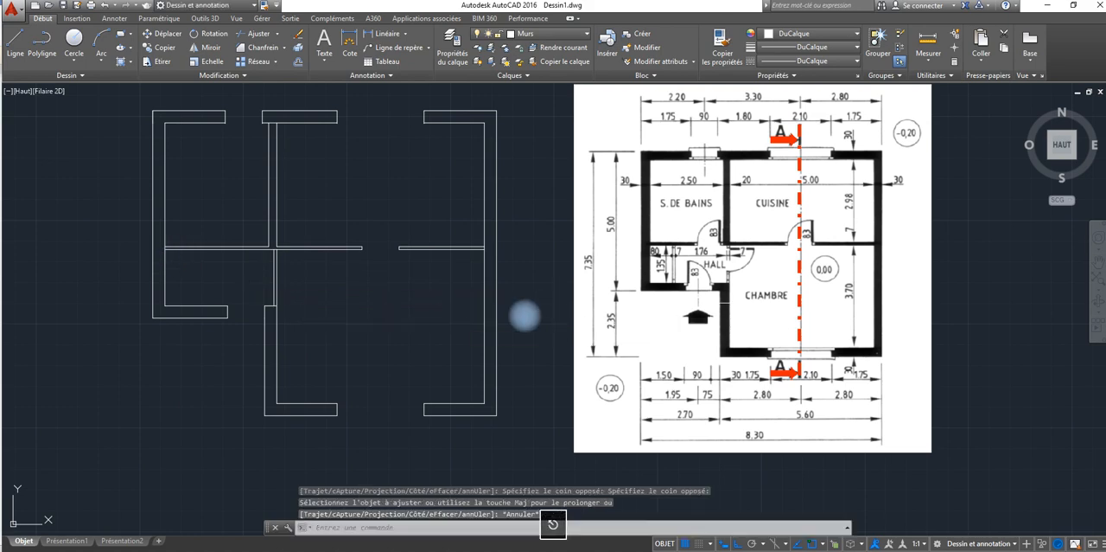
# Step: Copy the two jamb lines of the bathroom window straight down to the horizontal partition to mark the bathroom door
pyautogui.scroll(4, 525, 317)
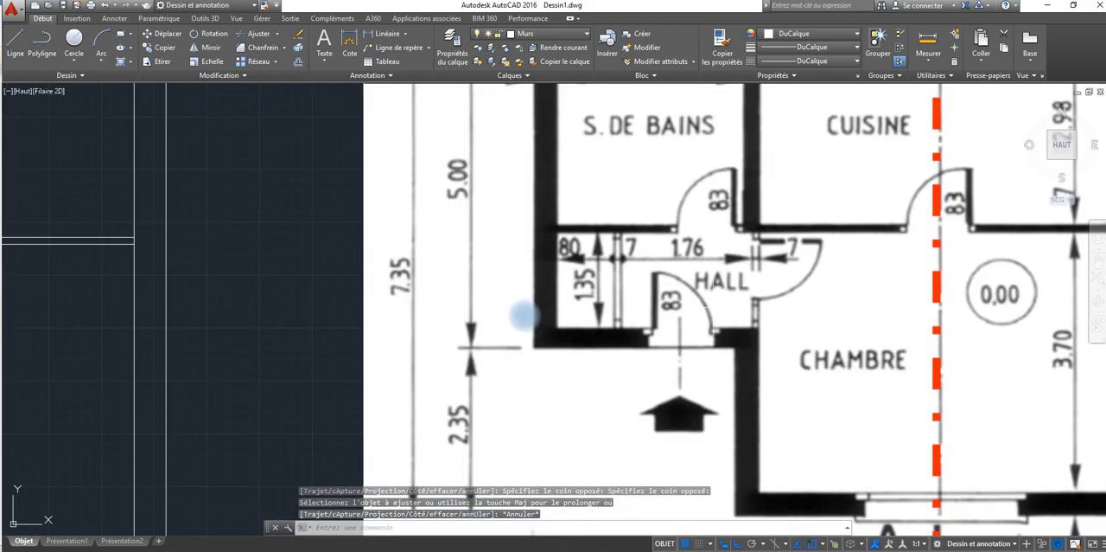
pyautogui.scroll(-2, 525, 316)
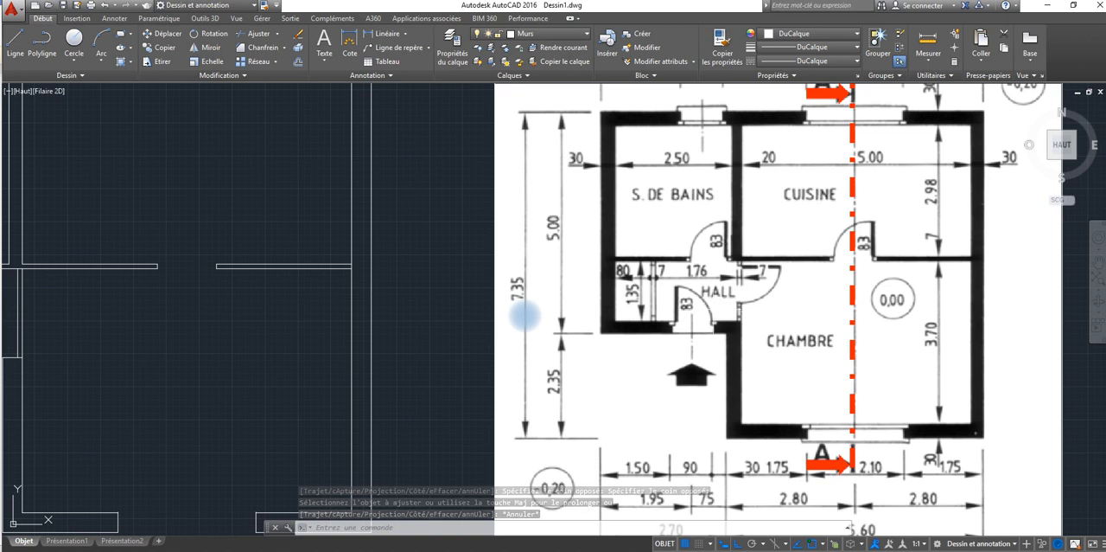
pyautogui.scroll(-2, 525, 316)
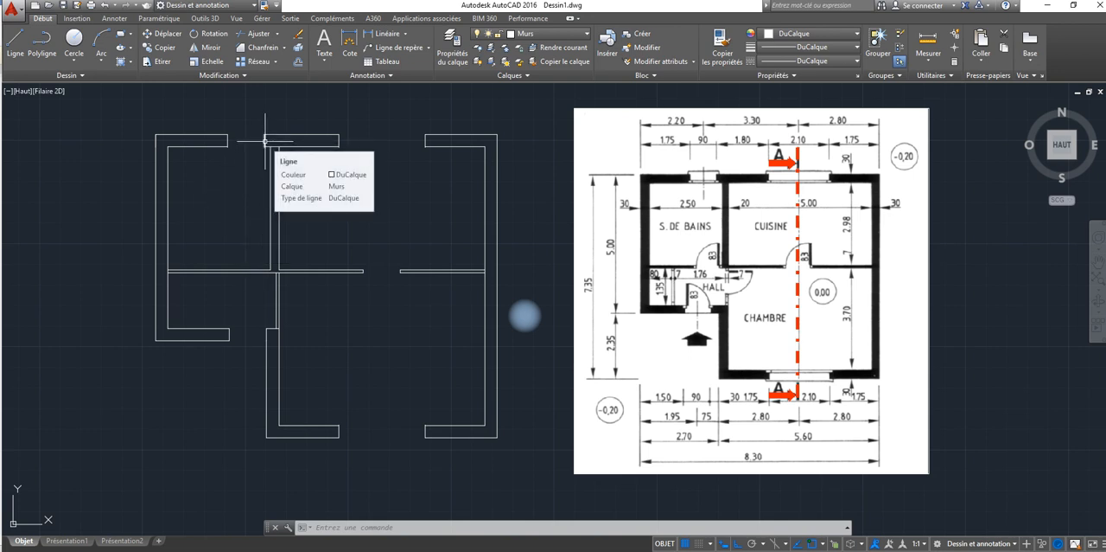
pyautogui.click(265, 140)
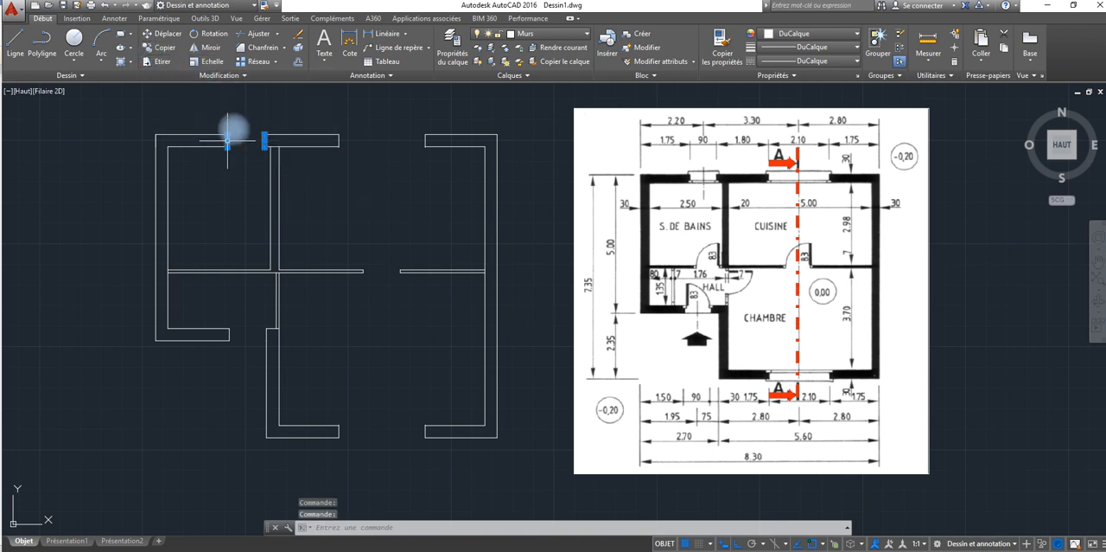
pyautogui.click(158, 46)
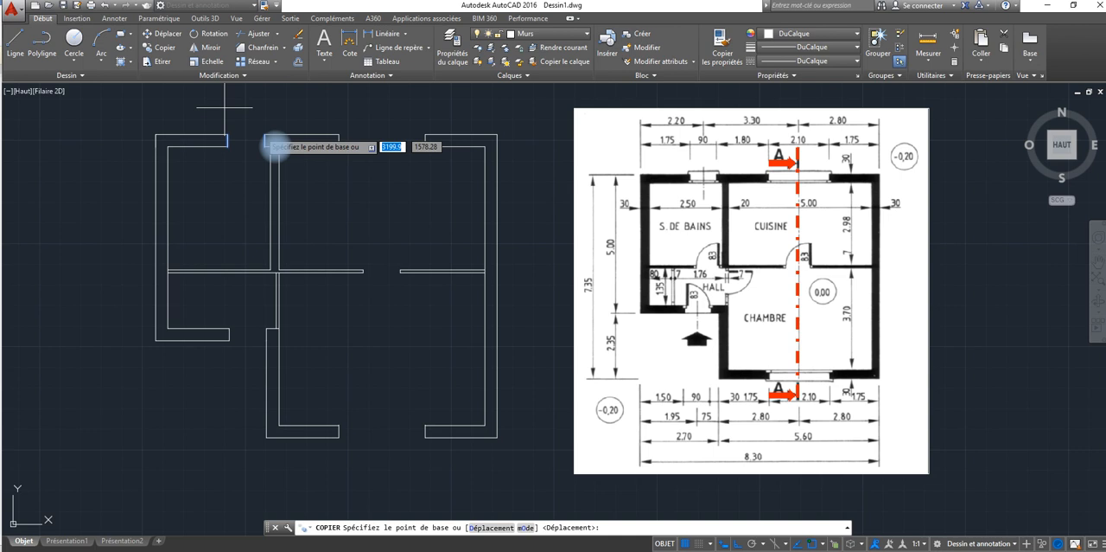
pyautogui.click(266, 140)
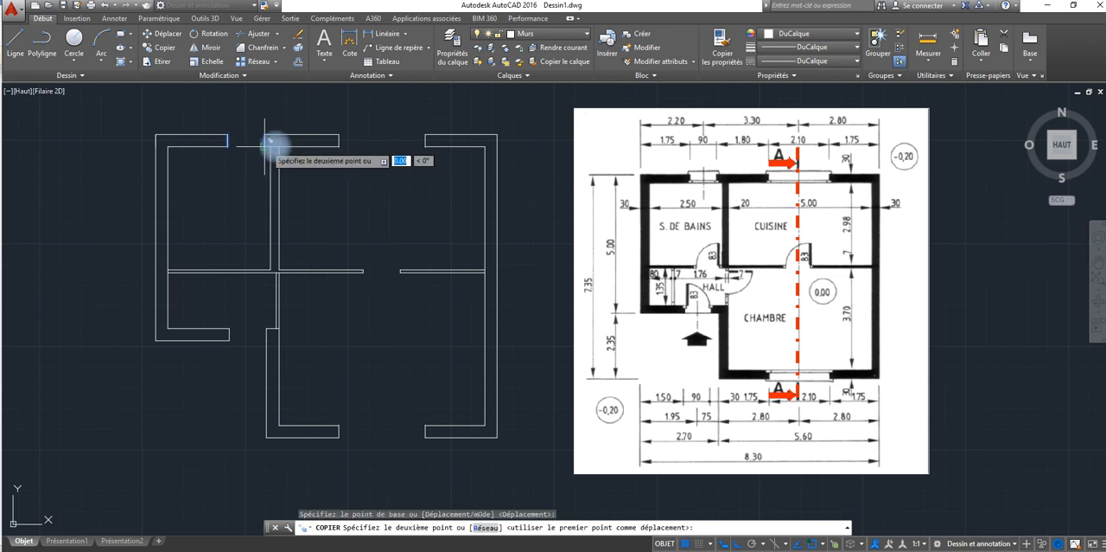
pyautogui.click(268, 265)
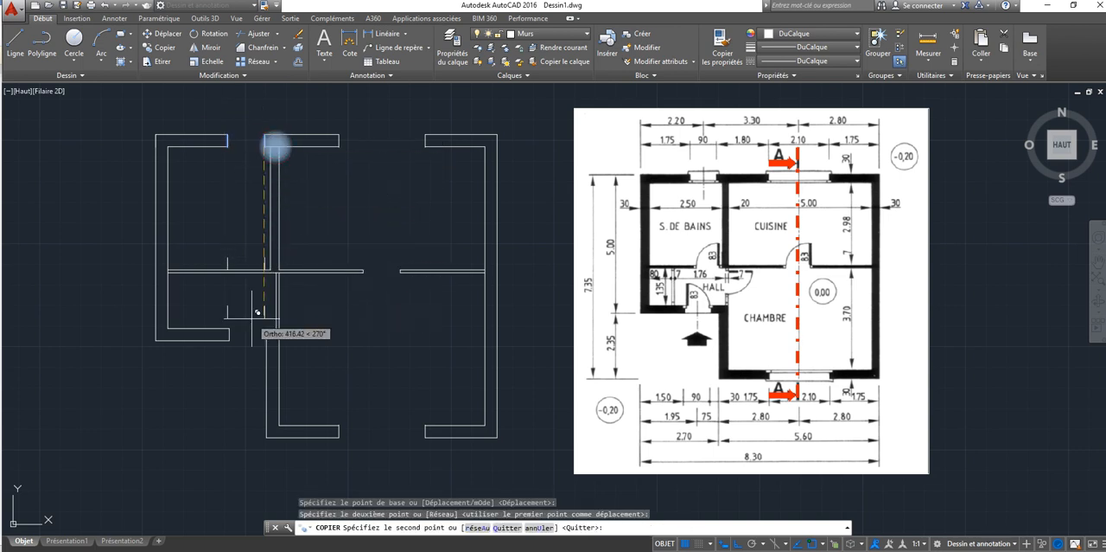
pyautogui.rightClick(270, 268)
pyautogui.click(294, 288)
# Step: Move the two bathroom door jamb lines down so their upper ends sit on the horizontal partition's upper line
pyautogui.scroll(4, 279, 275)
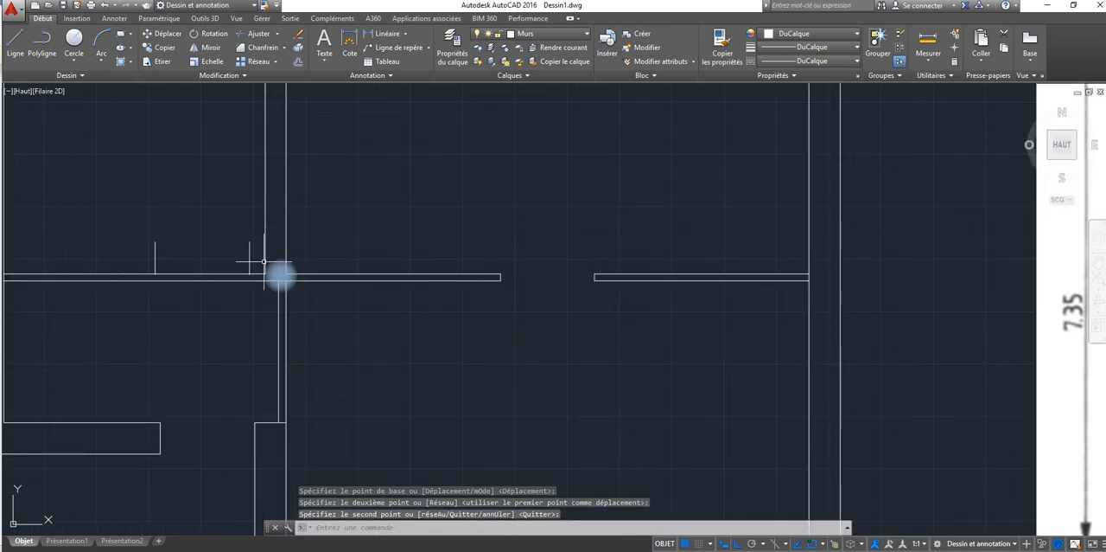
pyautogui.click(263, 259)
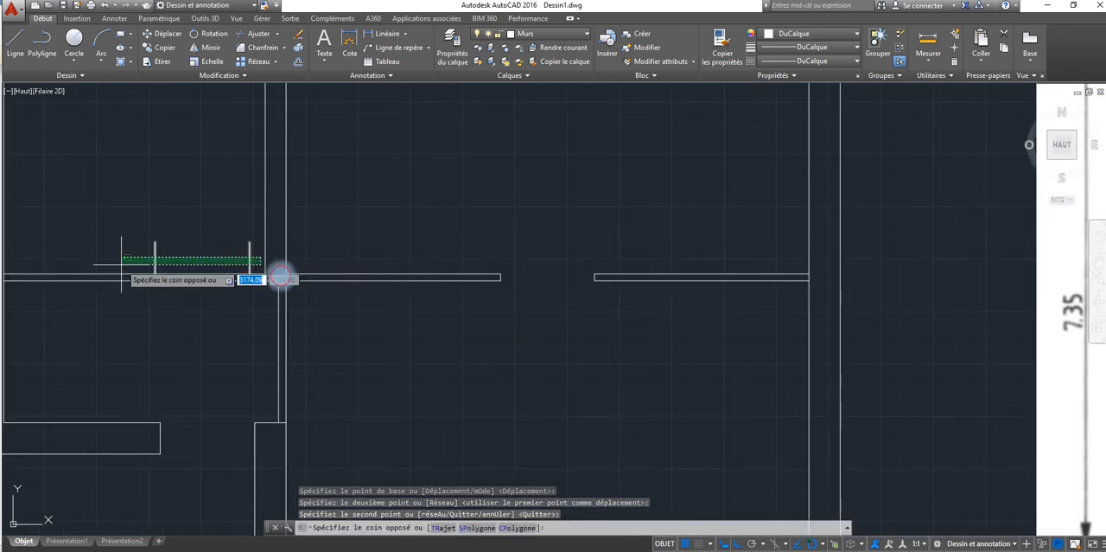
pyautogui.click(122, 262)
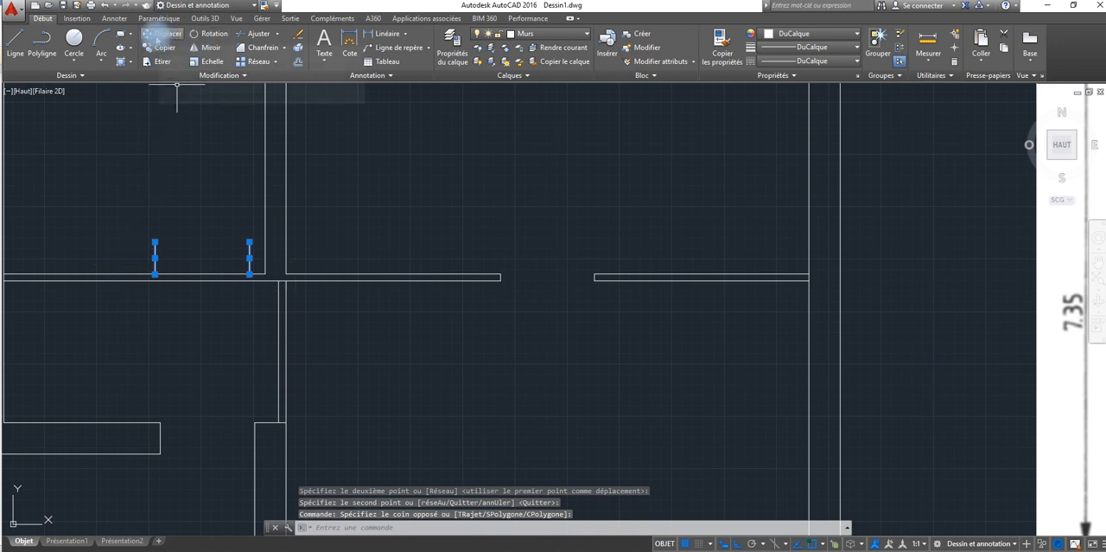
pyautogui.click(163, 34)
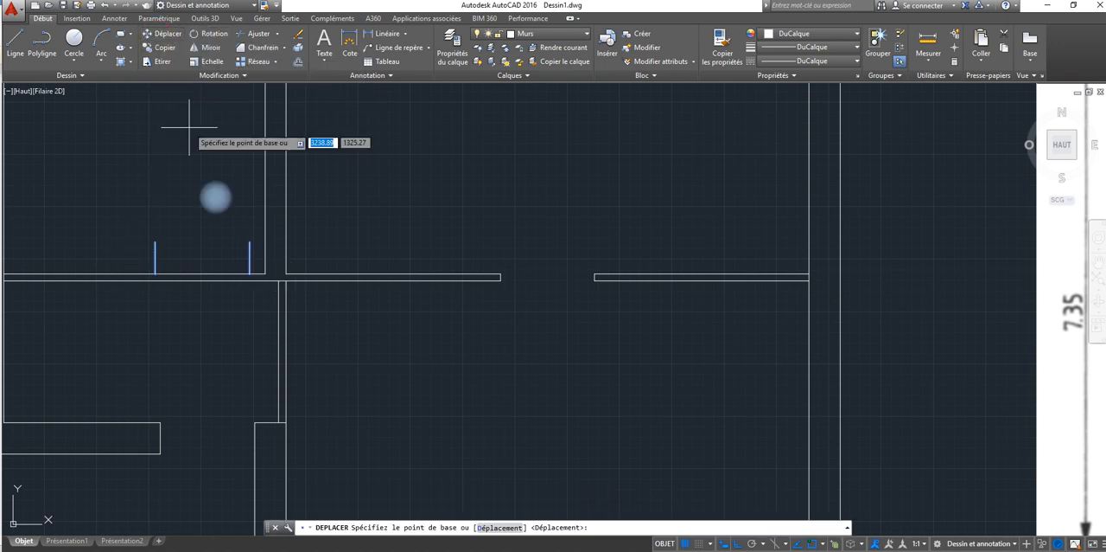
pyautogui.click(247, 238)
pyautogui.click(249, 274)
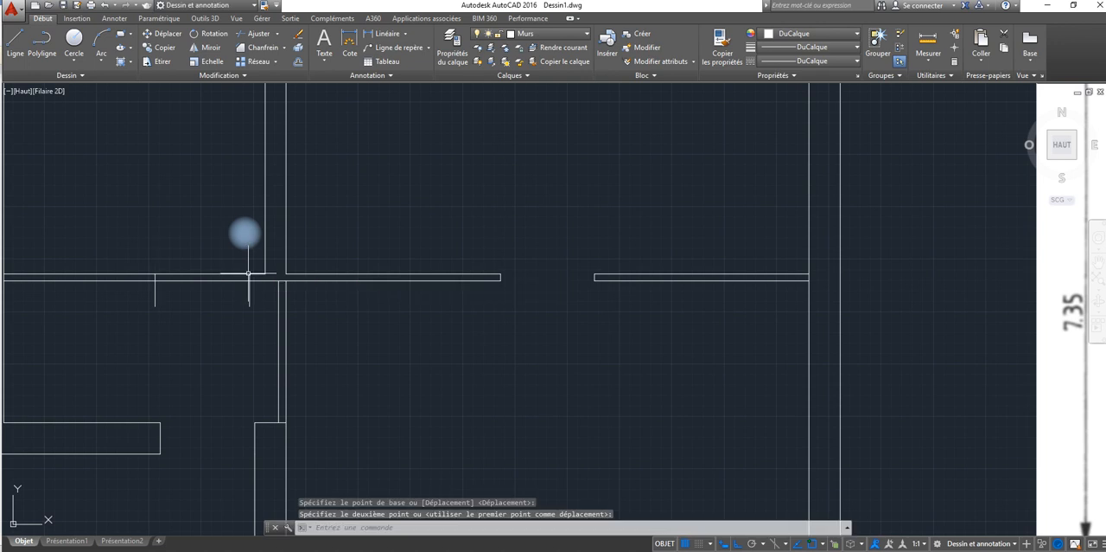
pyautogui.rightClick(236, 313)
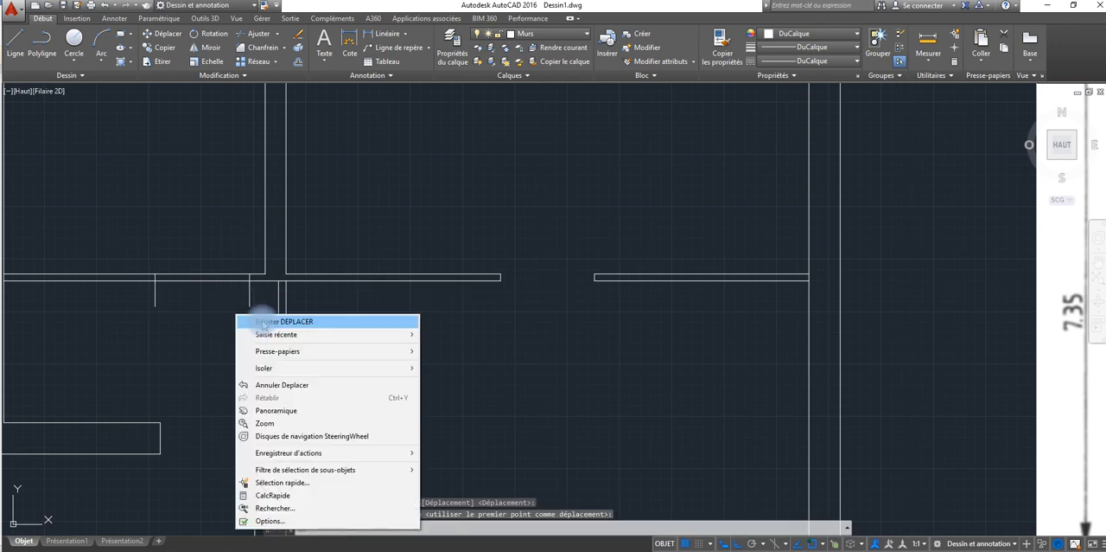
pyautogui.click(178, 309)
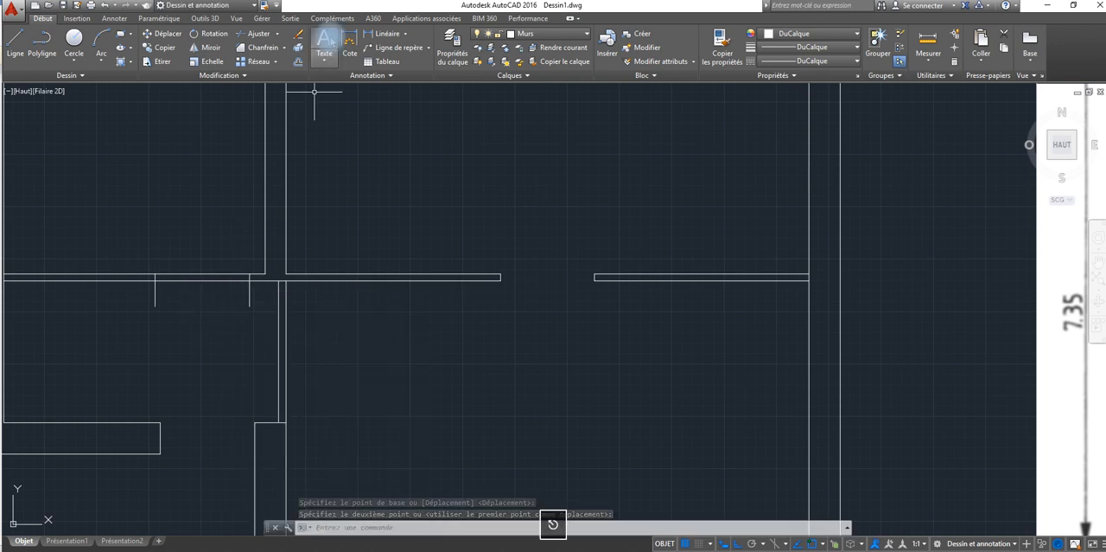
# Step: Trim the jamb ends below the horizontal partition and the partition's lower line between the two bathroom door jambs
pyautogui.click(254, 34)
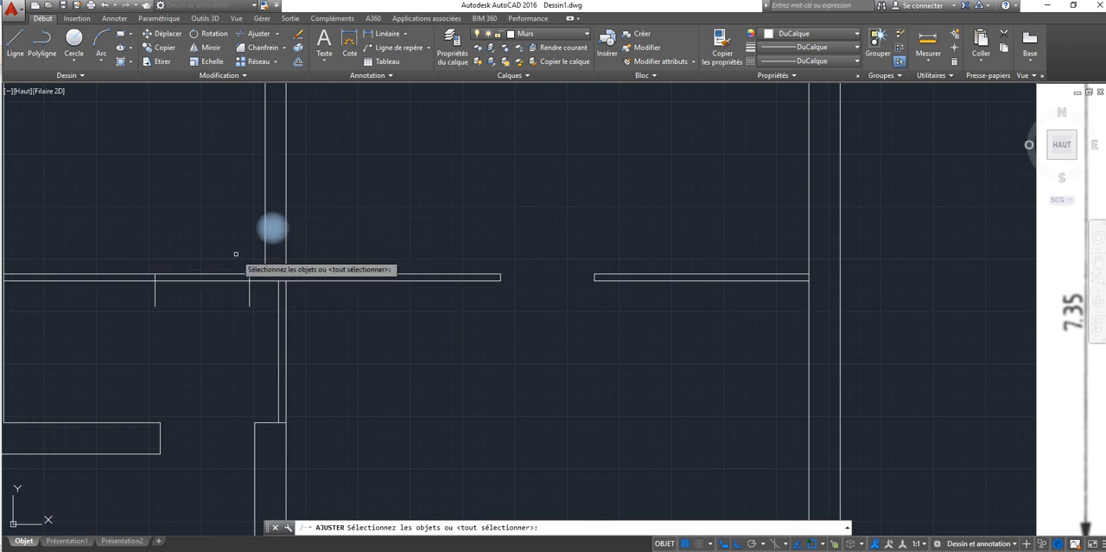
pyautogui.press('Return')
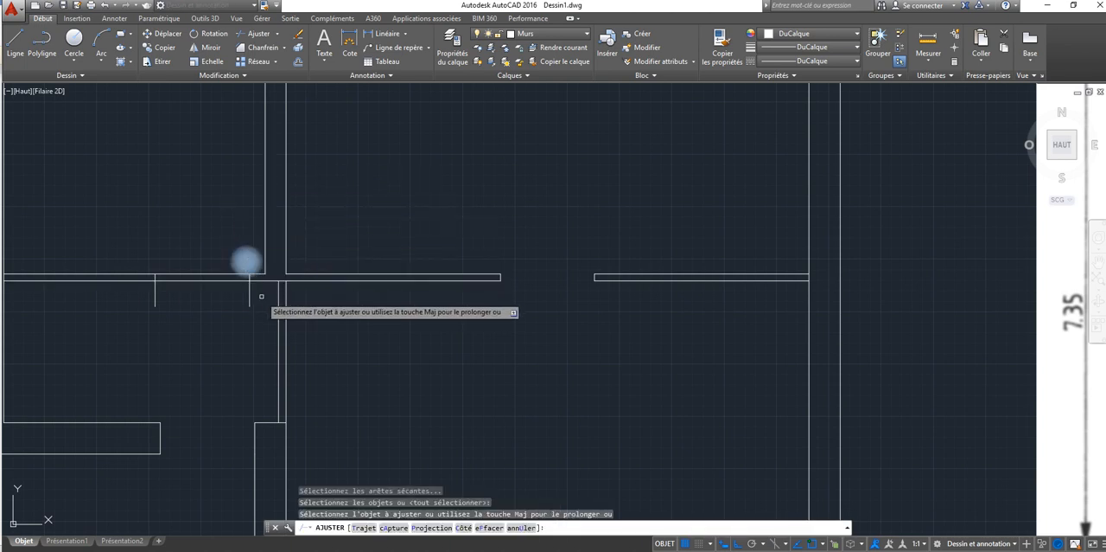
pyautogui.click(247, 260)
pyautogui.click(143, 304)
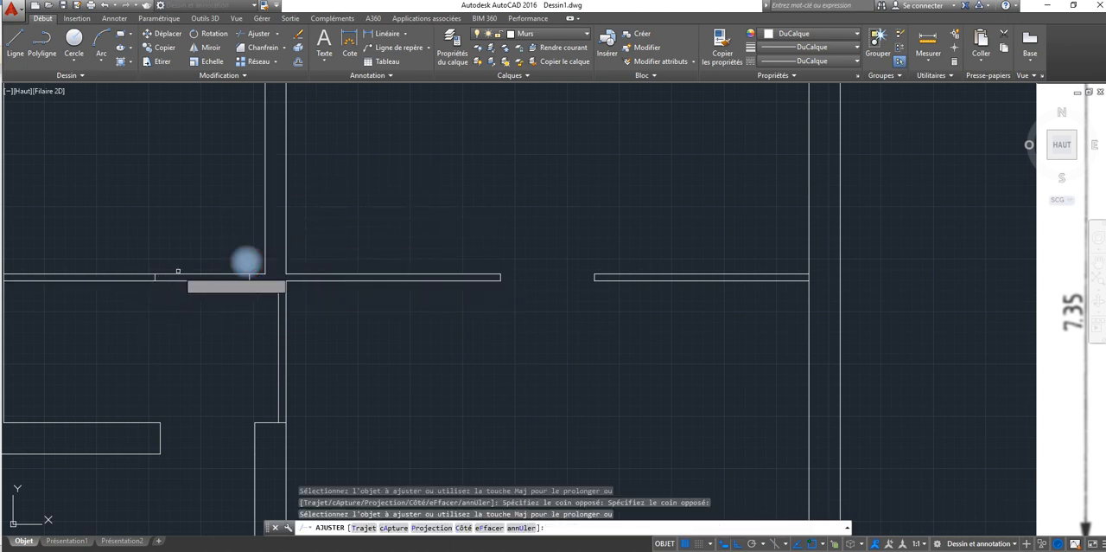
pyautogui.click(195, 254)
pyautogui.click(188, 308)
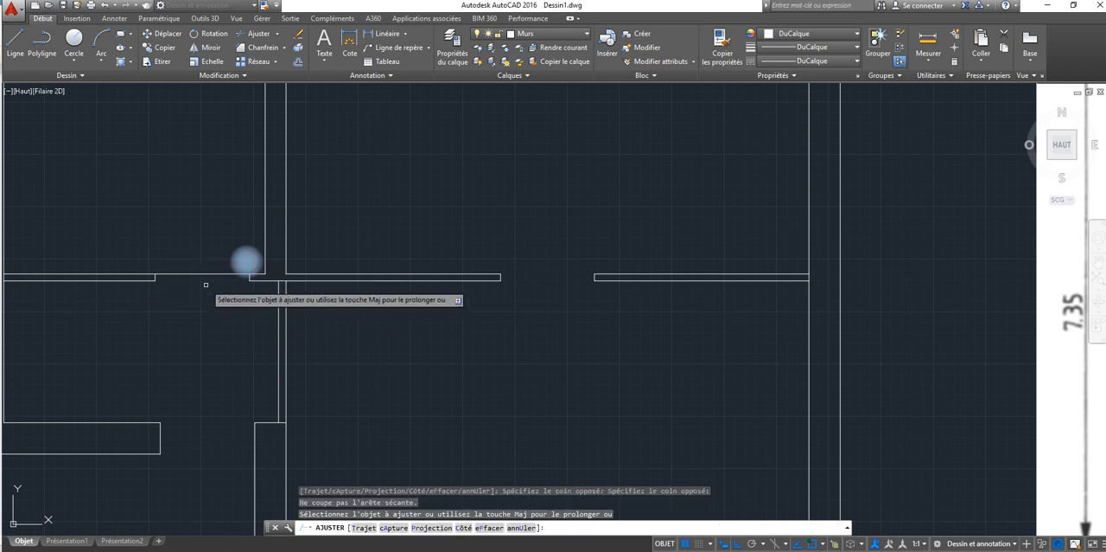
pyautogui.click(208, 263)
pyautogui.click(187, 298)
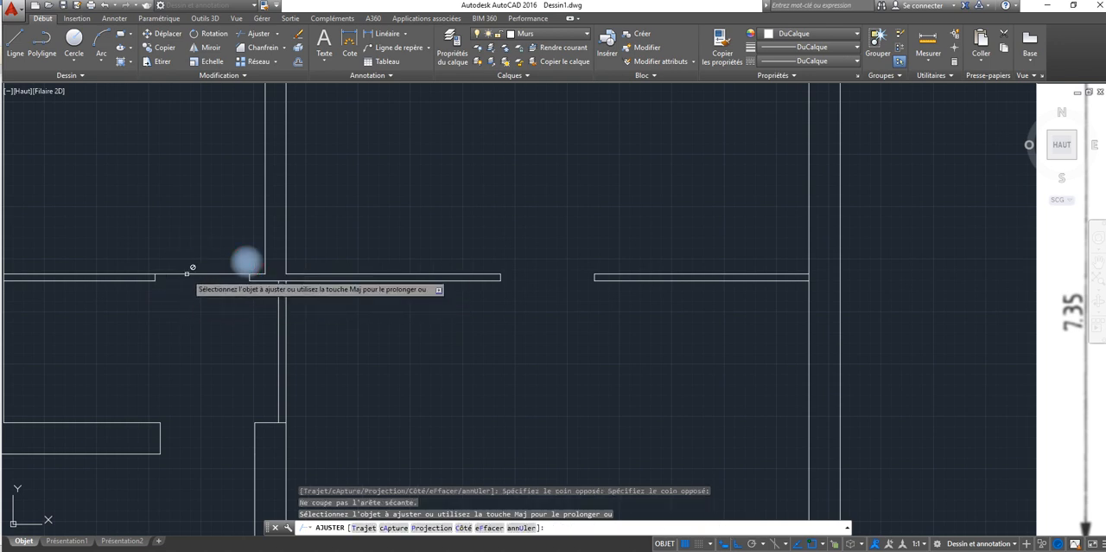
pyautogui.press('Escape')
pyautogui.click(186, 274)
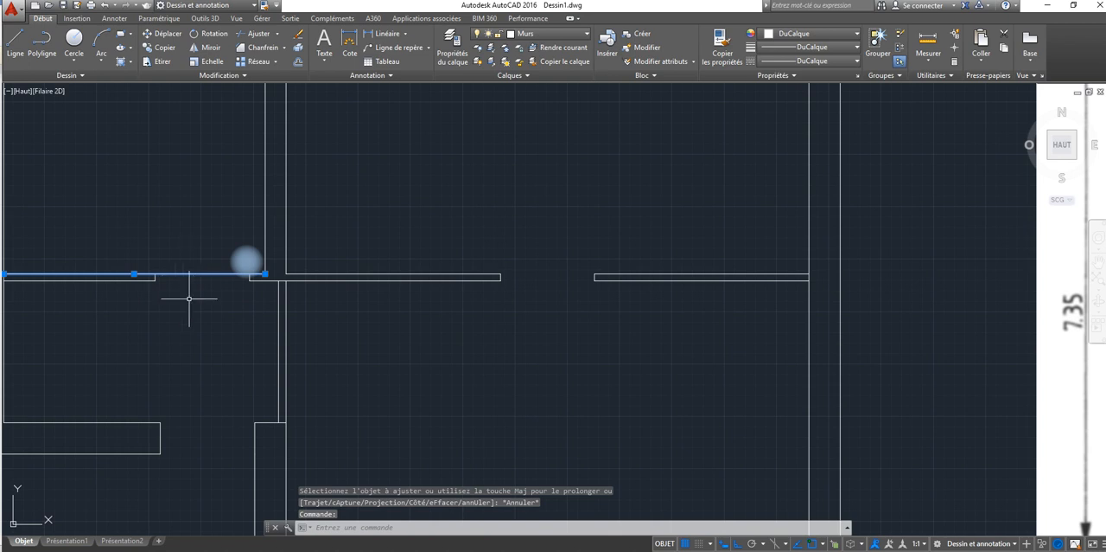
pyautogui.scroll(-2, 188, 298)
pyautogui.press('Escape')
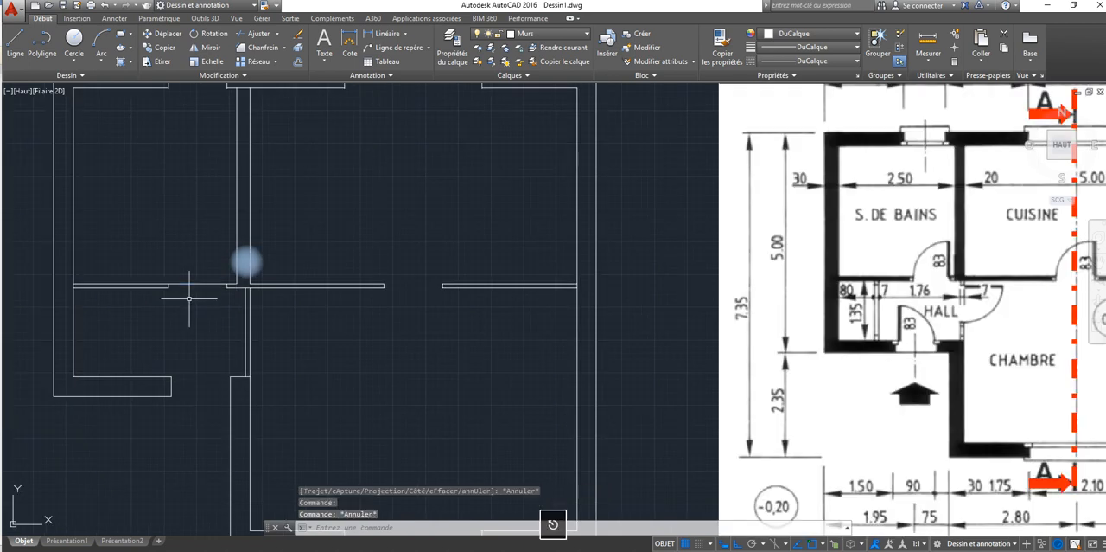
# Step: Stretch the upper ends of both bathroom door jambs up to the horizontal partition's upper line
pyautogui.scroll(3, 190, 298)
pyautogui.scroll(2, 182, 289)
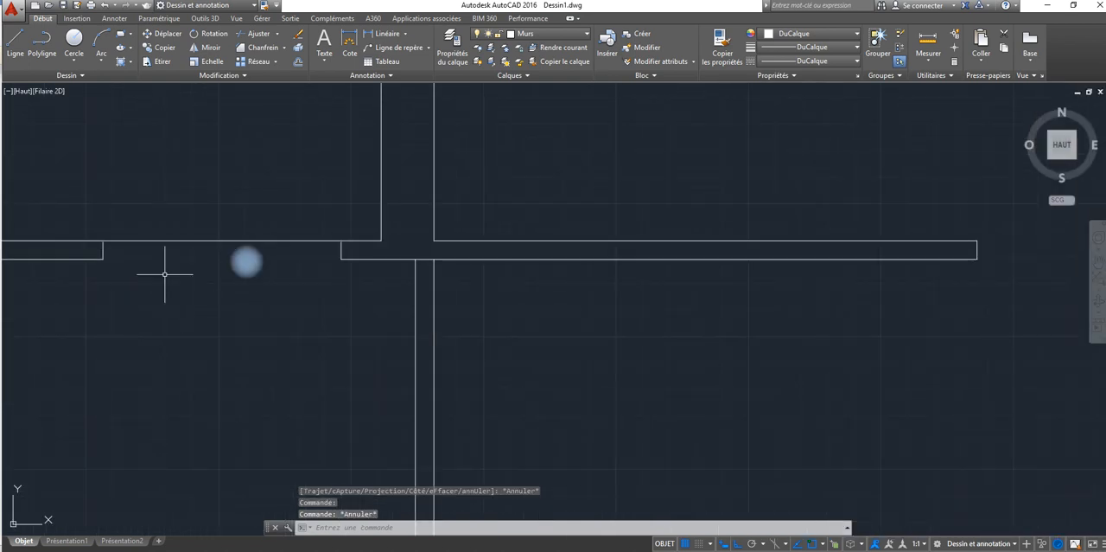
pyautogui.scroll(4, 189, 241)
pyautogui.scroll(2, 552, 263)
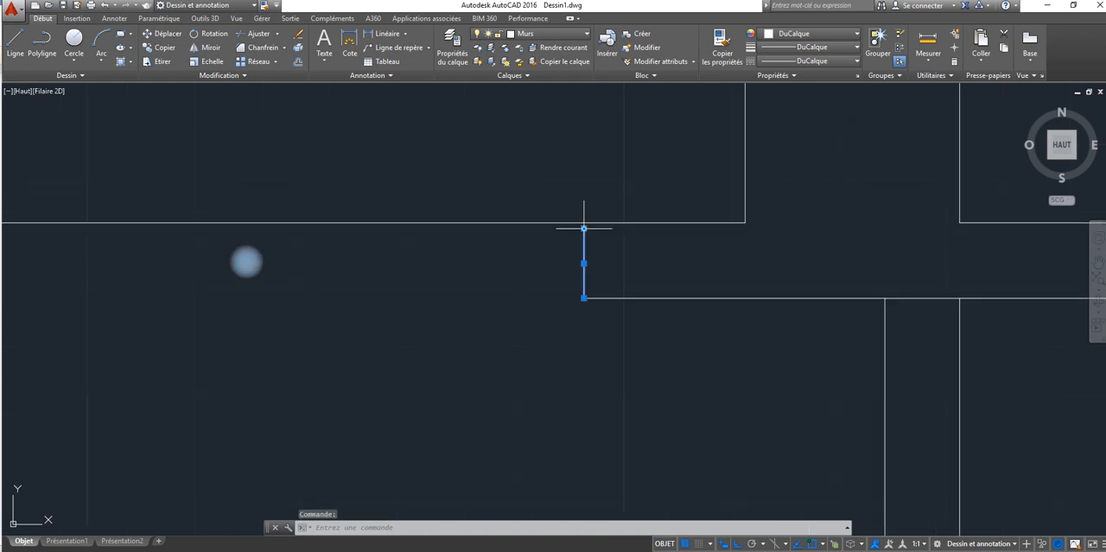
pyautogui.click(585, 228)
pyautogui.click(584, 222)
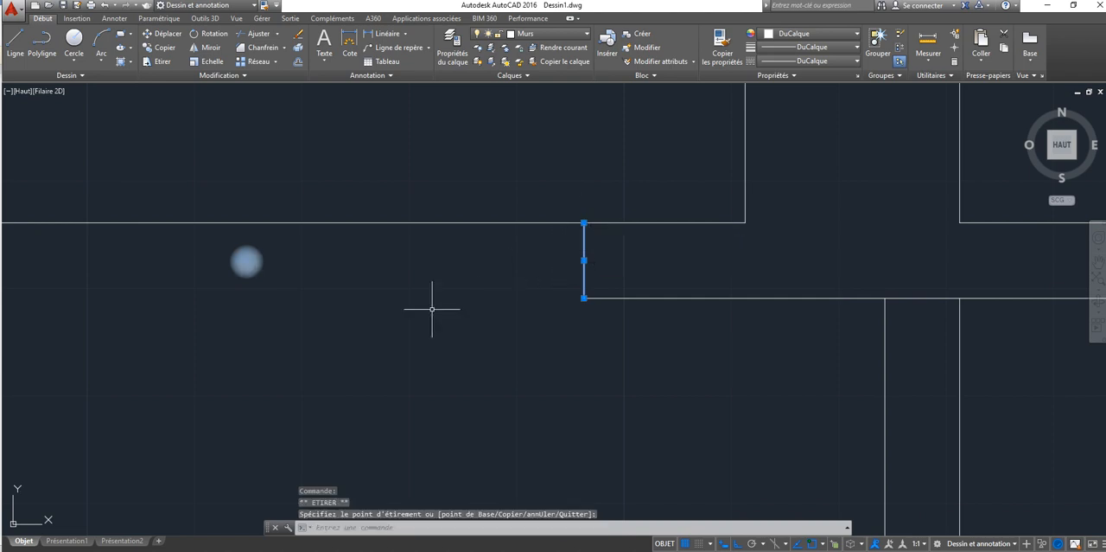
pyautogui.moveTo(81, 250); pyautogui.dragTo(645, 247, button='middle')
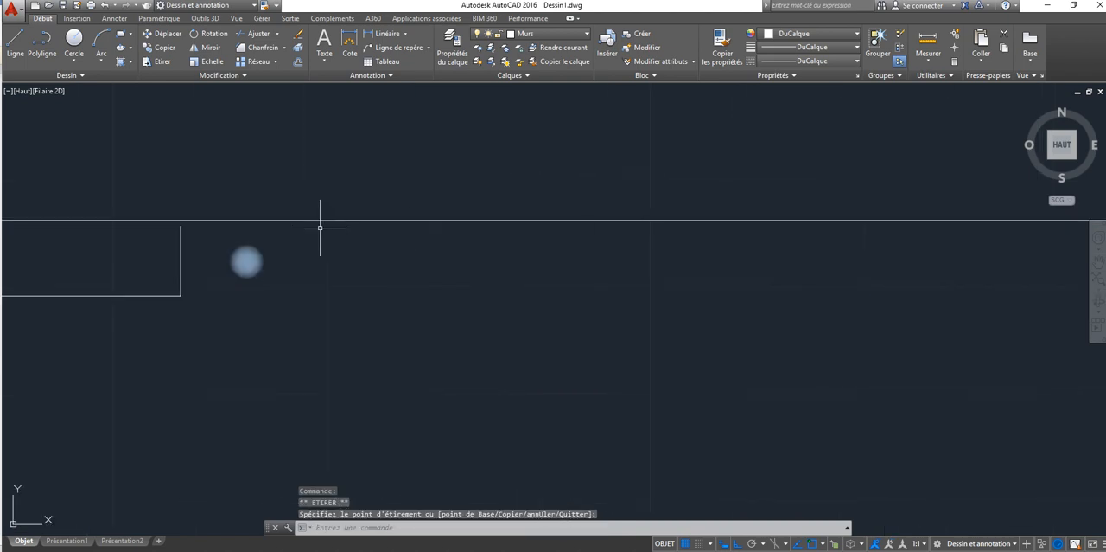
pyautogui.click(180, 265)
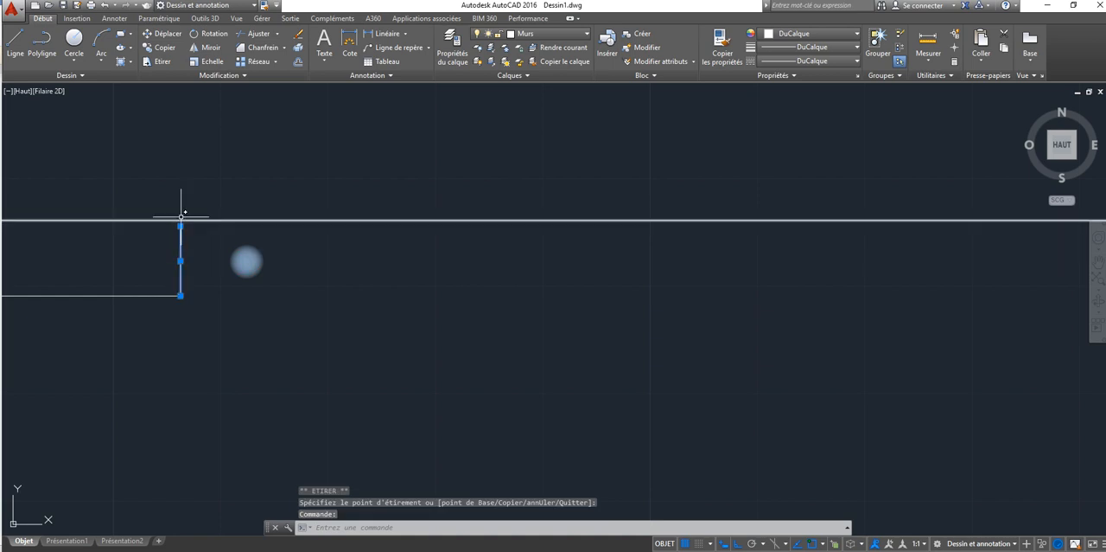
pyautogui.click(180, 227)
pyautogui.press('Escape')
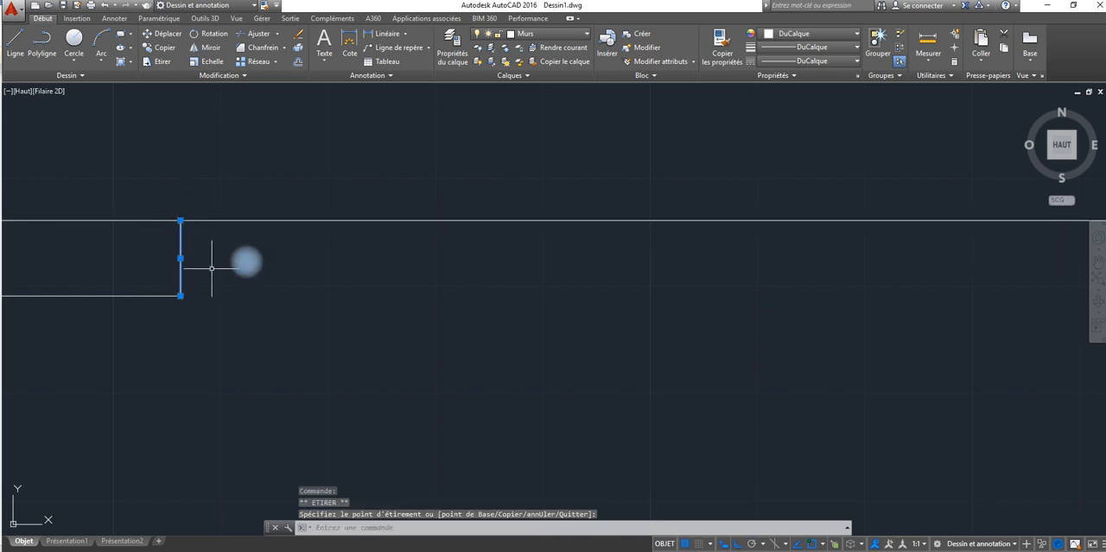
pyautogui.press('Escape')
# Step: Trim the horizontal partition's upper line between the two jambs to open the bathroom doorway
pyautogui.click(259, 34)
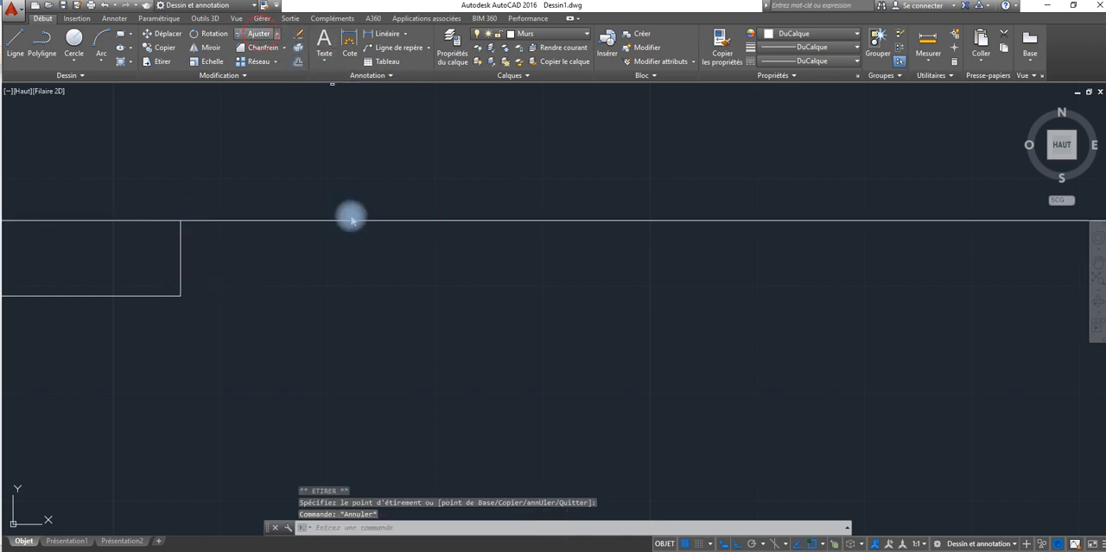
pyautogui.press('Return')
pyautogui.click(429, 198)
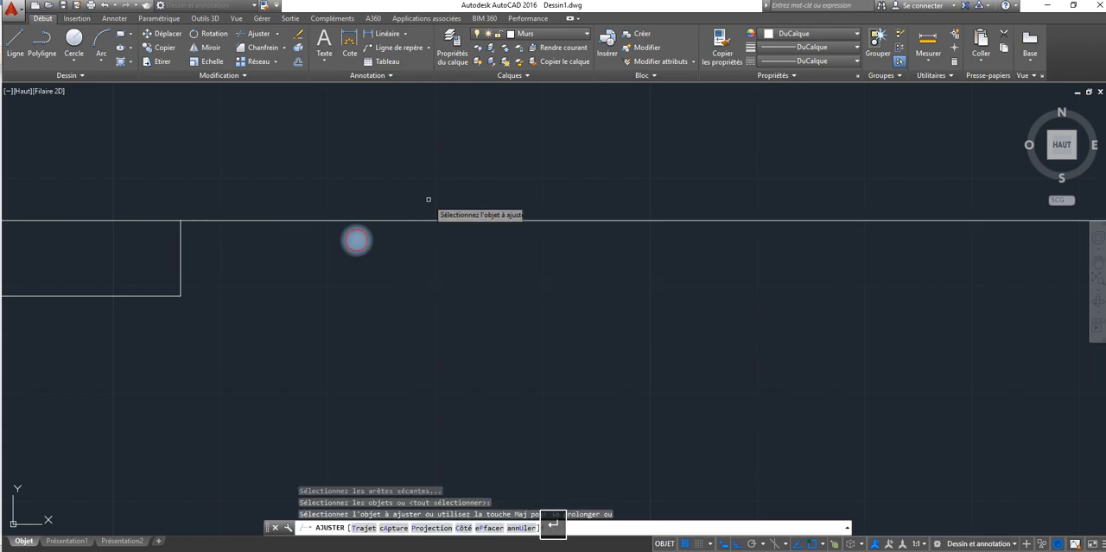
pyautogui.click(405, 249)
pyautogui.scroll(-2, 380, 307)
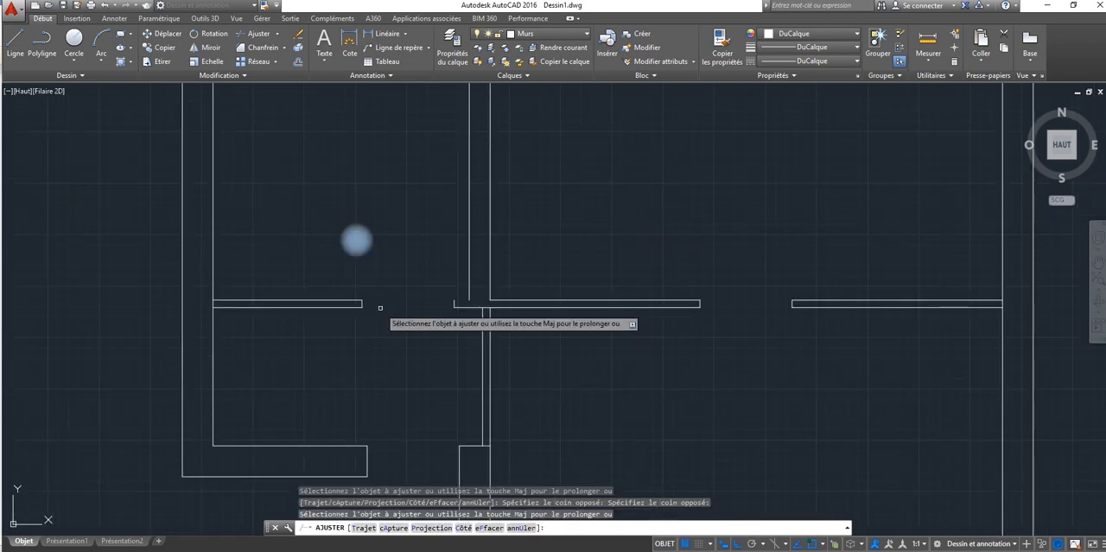
pyautogui.press('Escape')
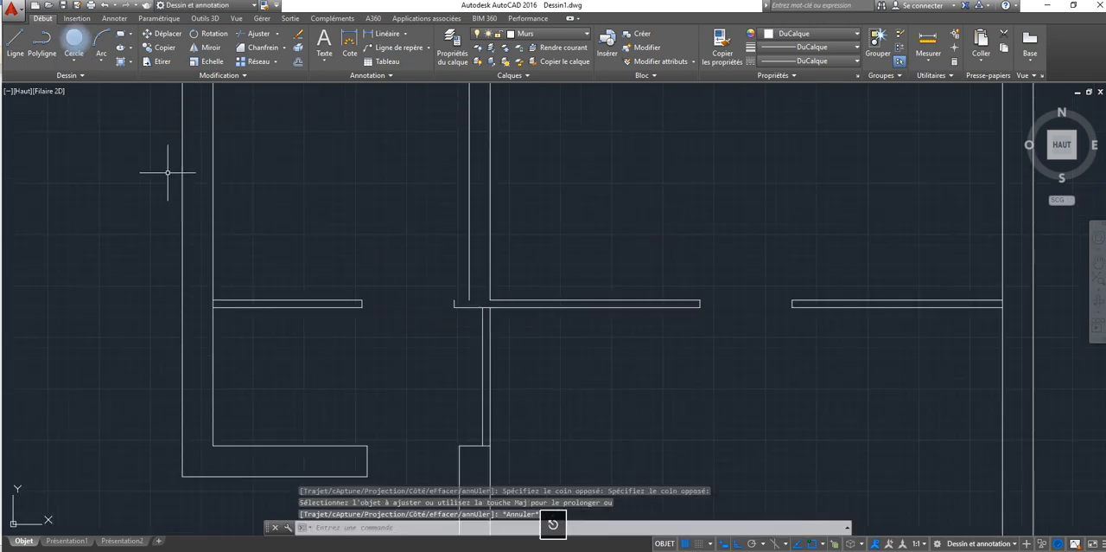
# Step: Draw a short line from the top of the right bathroom door jamb to the bathroom's right wall line
pyautogui.click(17, 43)
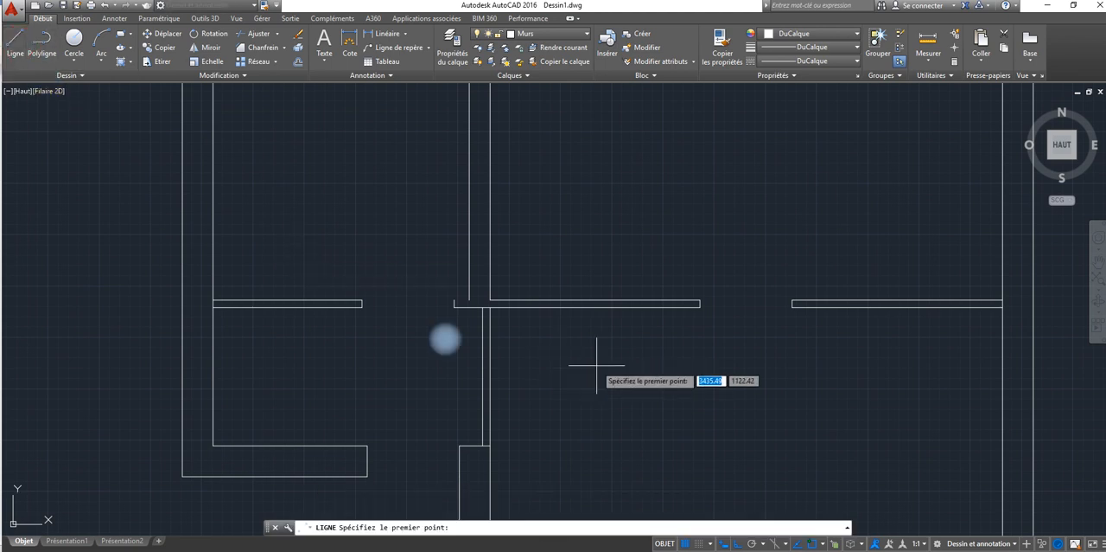
pyautogui.click(453, 301)
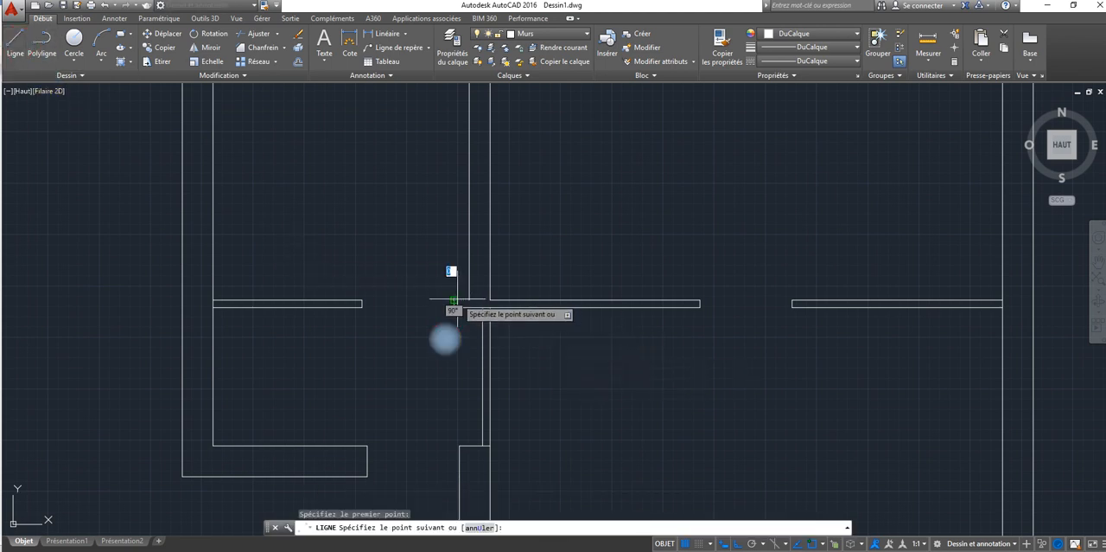
pyautogui.rightClick(462, 309)
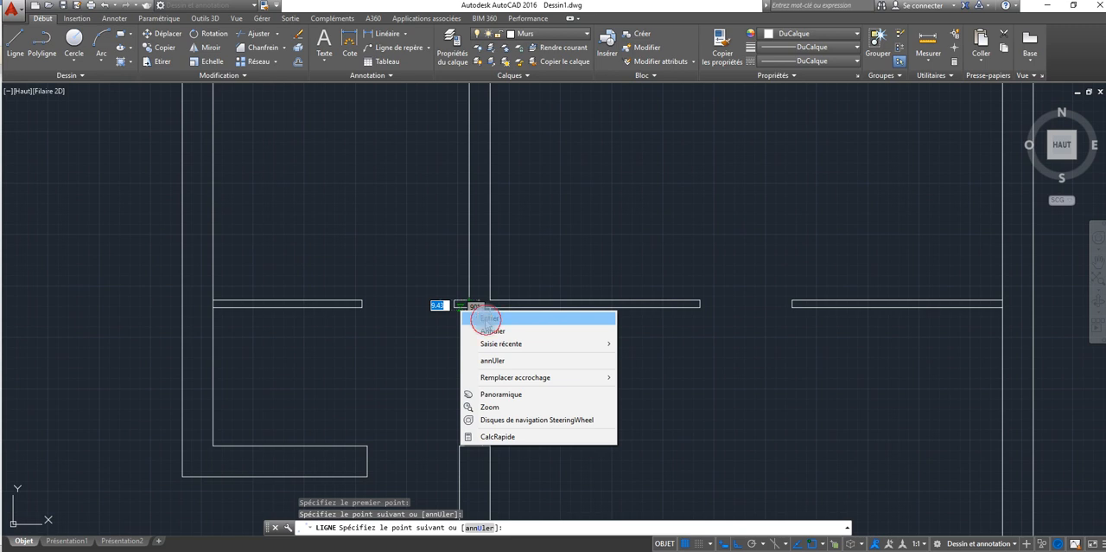
pyautogui.click(485, 318)
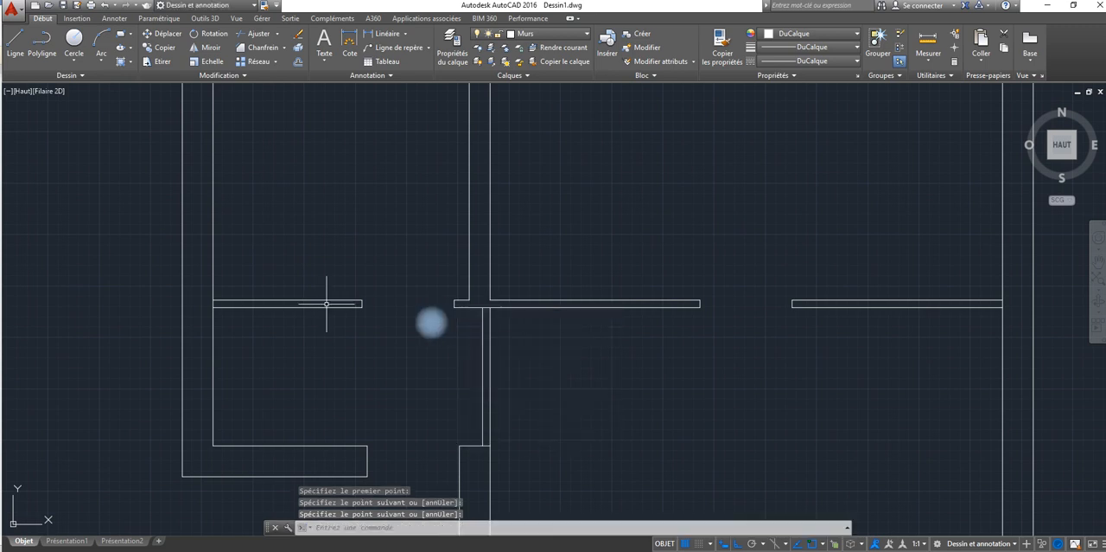
# Step: Trim the inner lines of the left and right outer walls where the horizontal partition joins them
pyautogui.click(260, 35)
pyautogui.rightClick(297, 157)
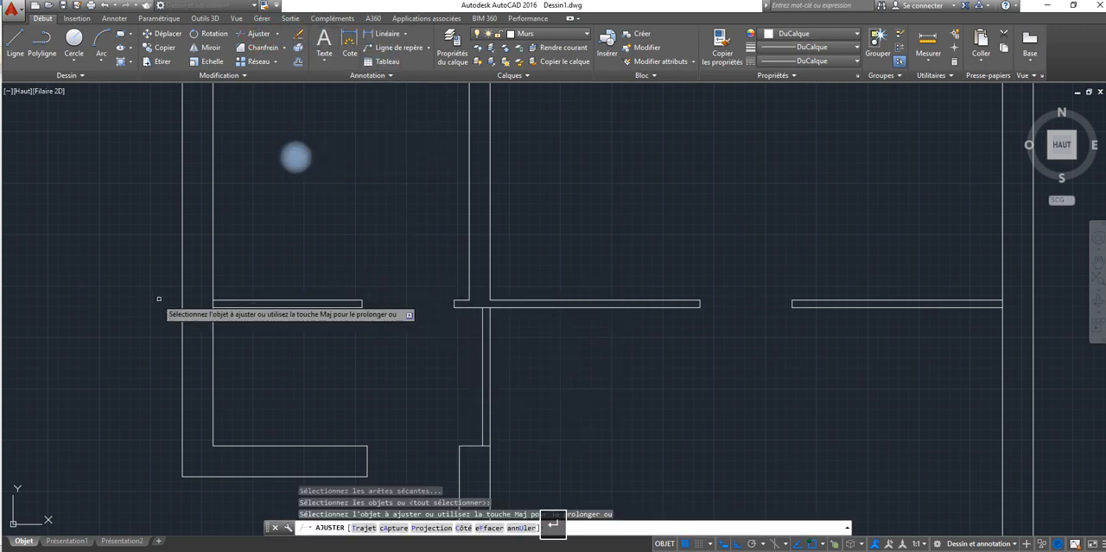
pyautogui.click(213, 303)
pyautogui.scroll(-4, 281, 315)
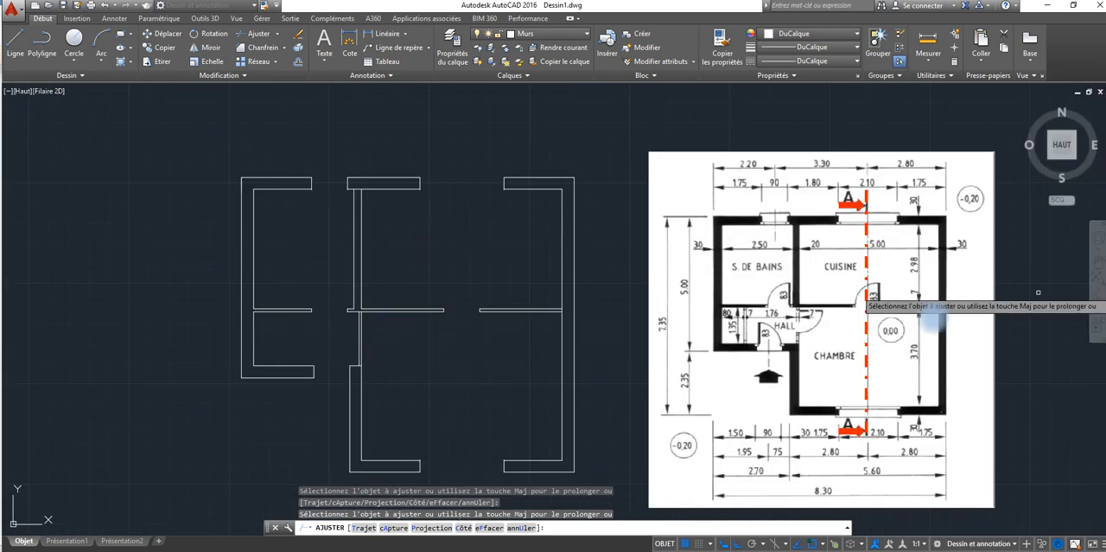
pyautogui.scroll(2, 558, 325)
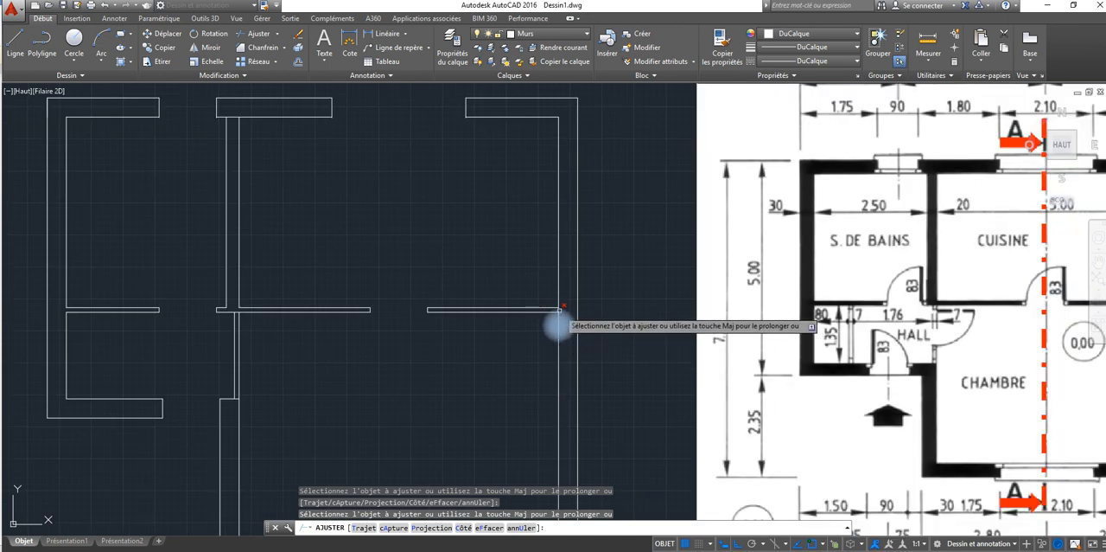
pyautogui.scroll(4, 559, 325)
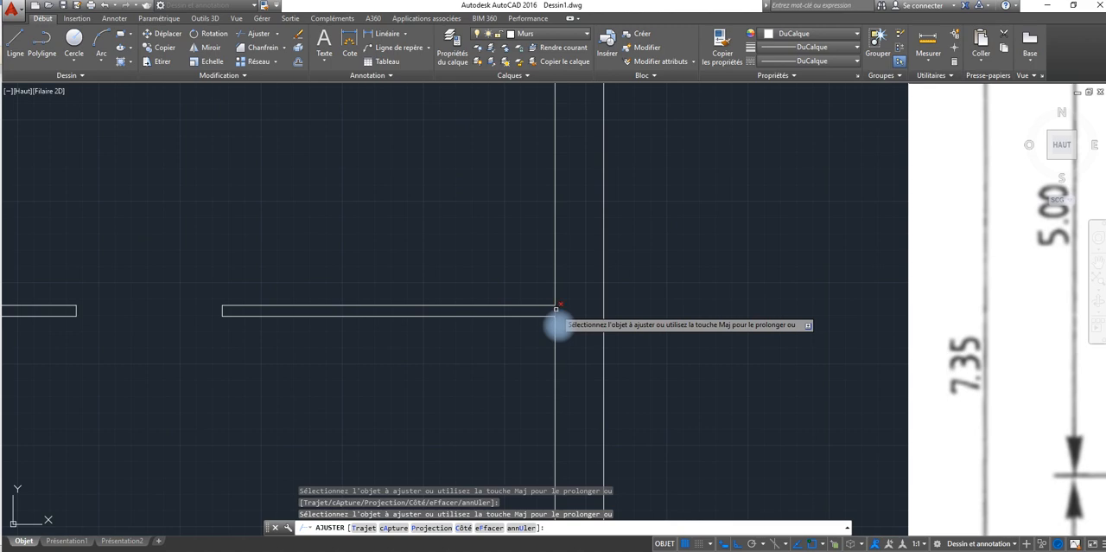
pyautogui.scroll(-6, 495, 340)
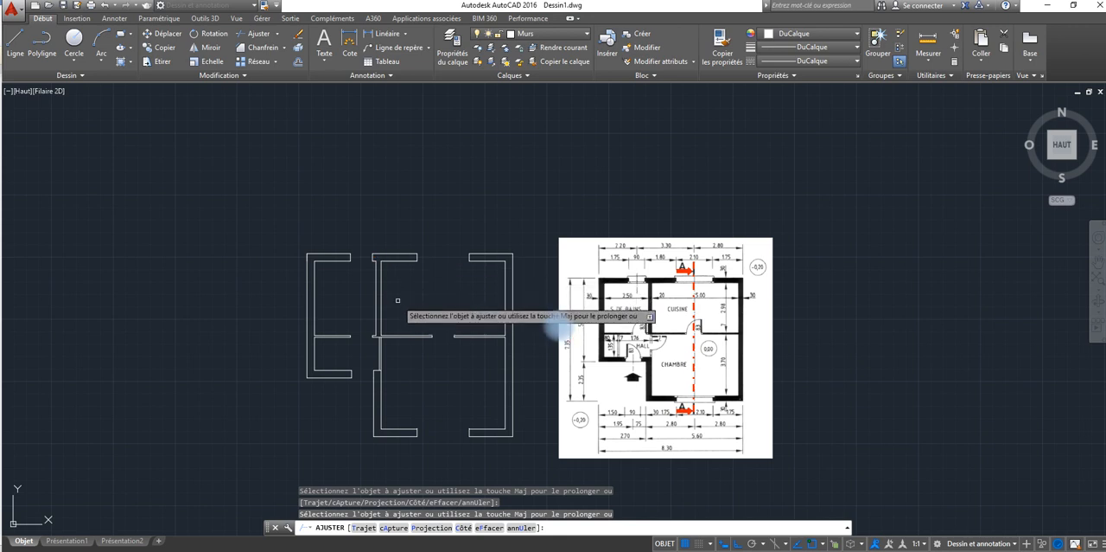
pyautogui.scroll(4, 378, 373)
pyautogui.scroll(2, 378, 373)
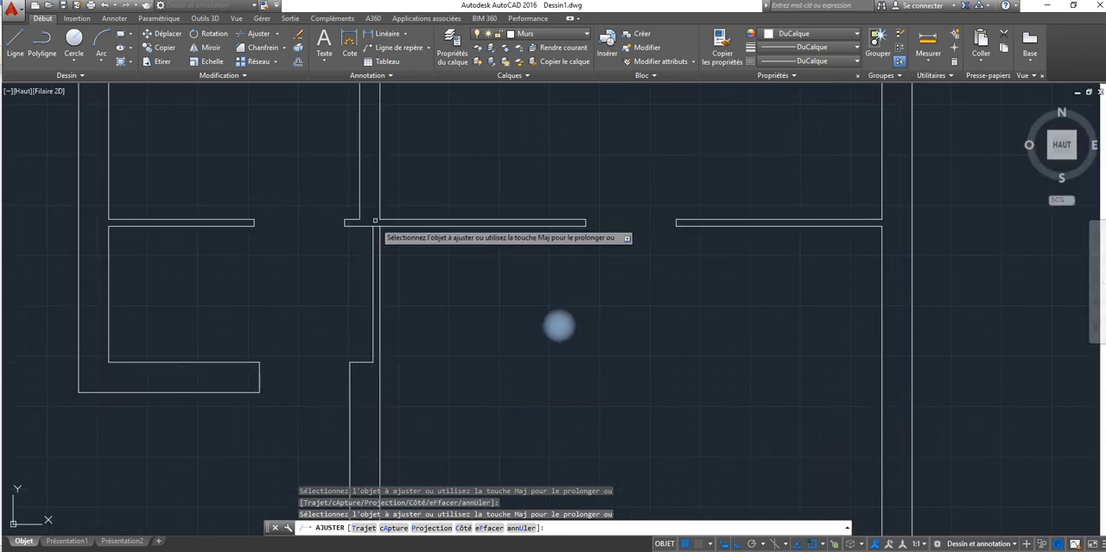
pyautogui.scroll(-6, 427, 338)
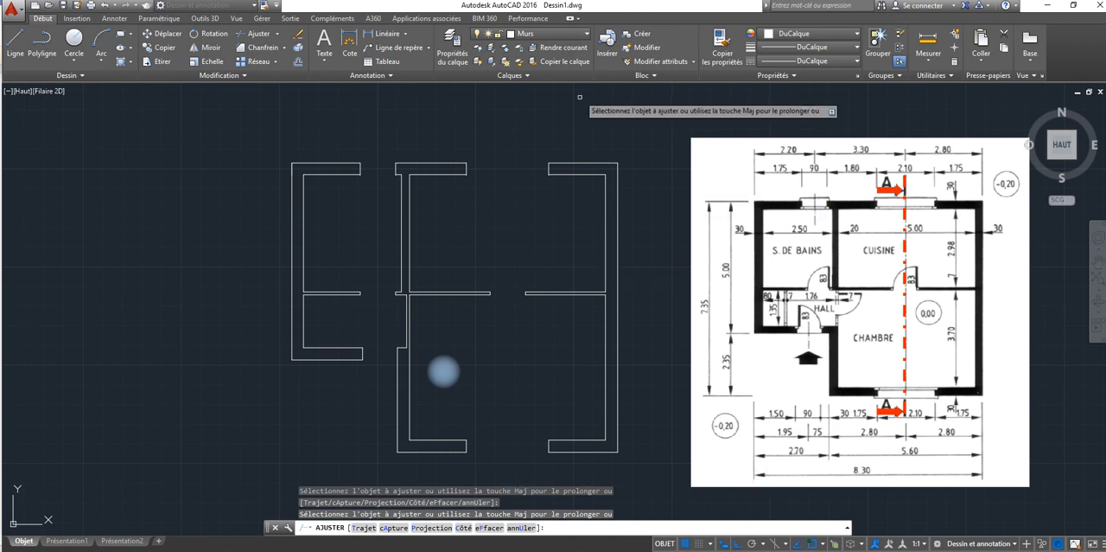
# Step: Trim the overshooting jamb line ends at the window openings in the upper outer wall
pyautogui.scroll(8, 531, 175)
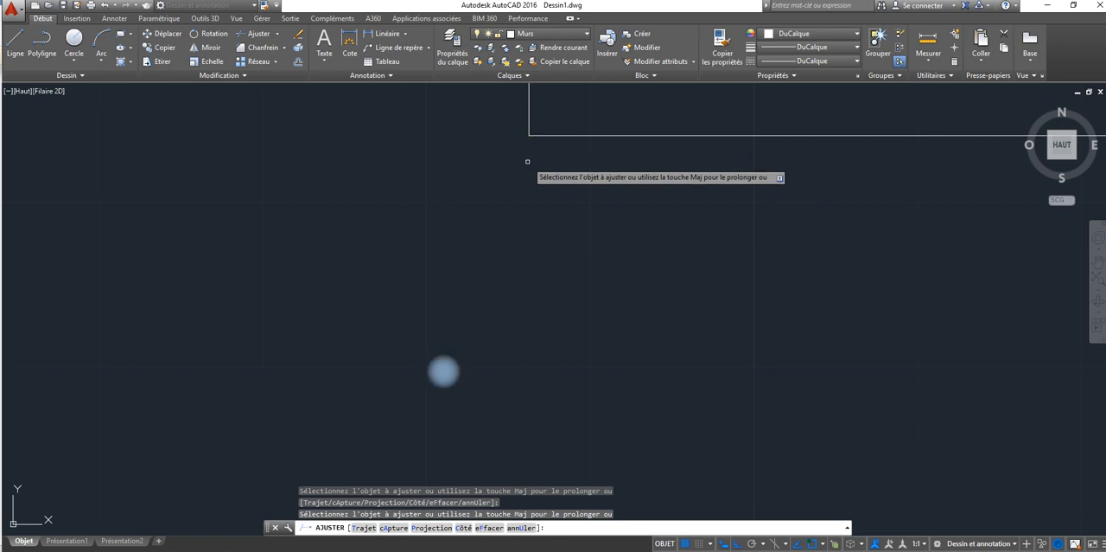
pyautogui.scroll(-6, 528, 161)
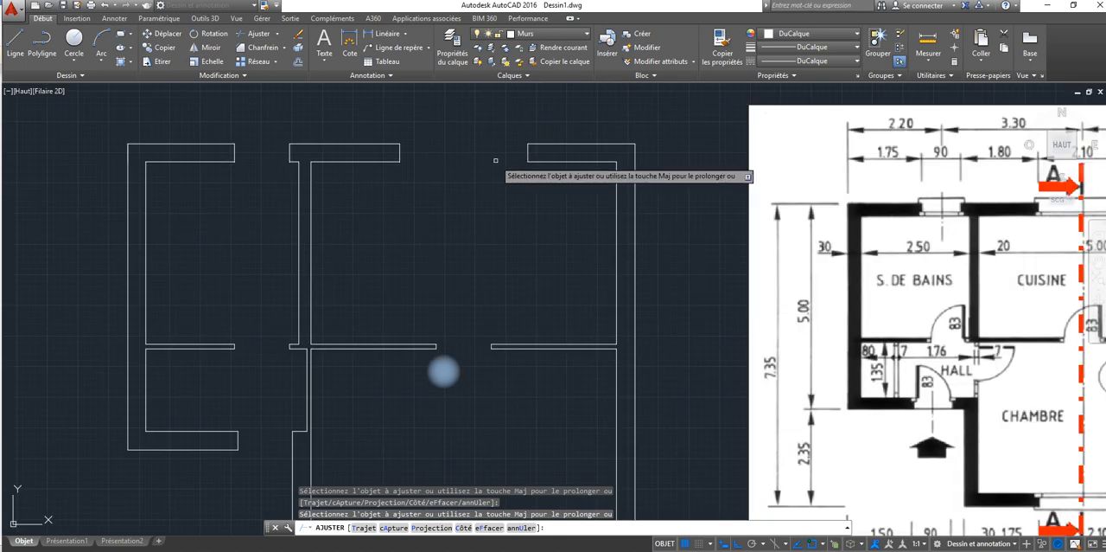
pyautogui.scroll(6, 397, 169)
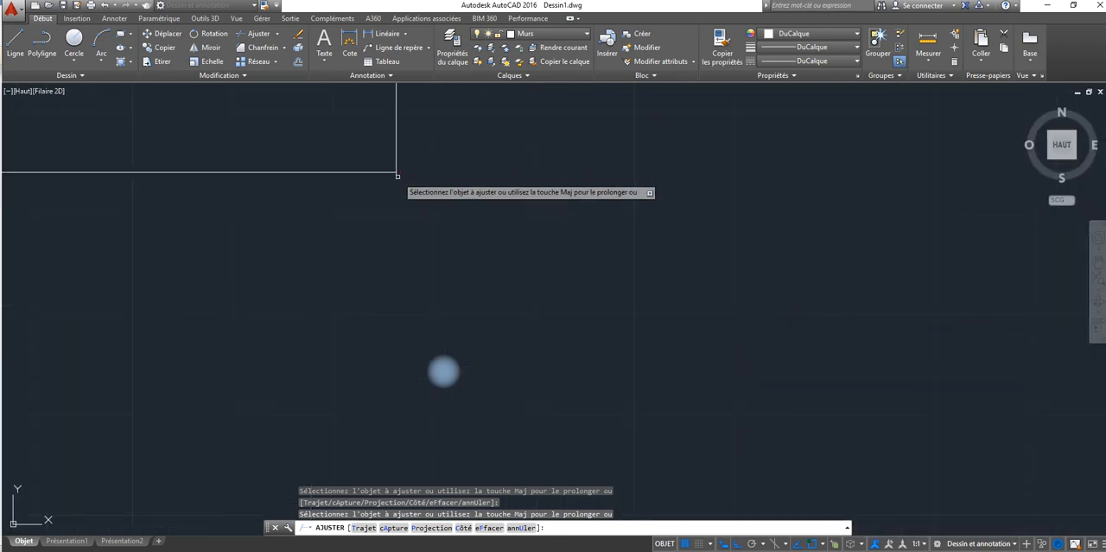
pyautogui.scroll(-1, 366, 185)
pyautogui.scroll(-1, 366, 185)
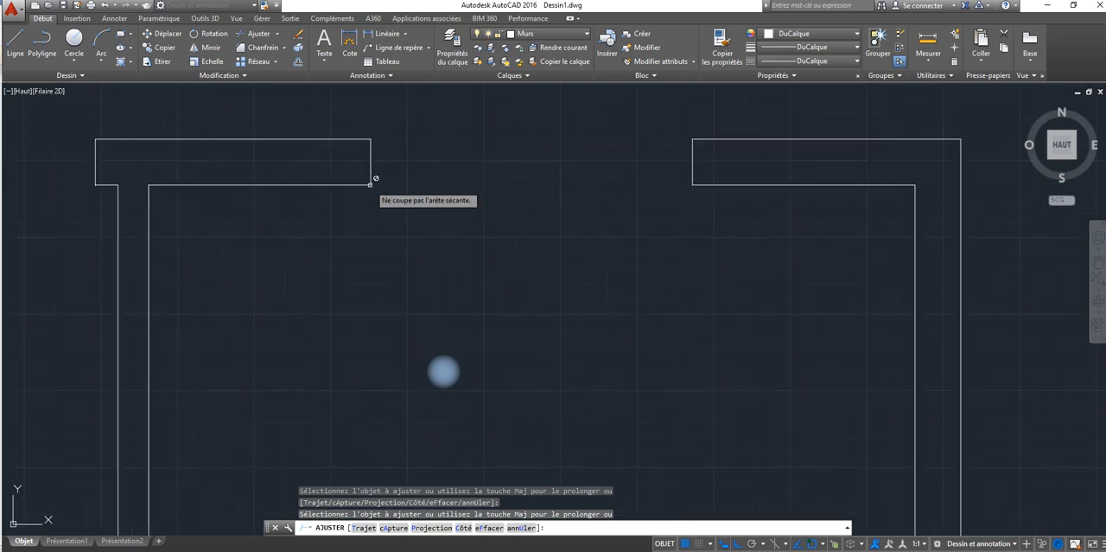
pyautogui.scroll(3, 84, 182)
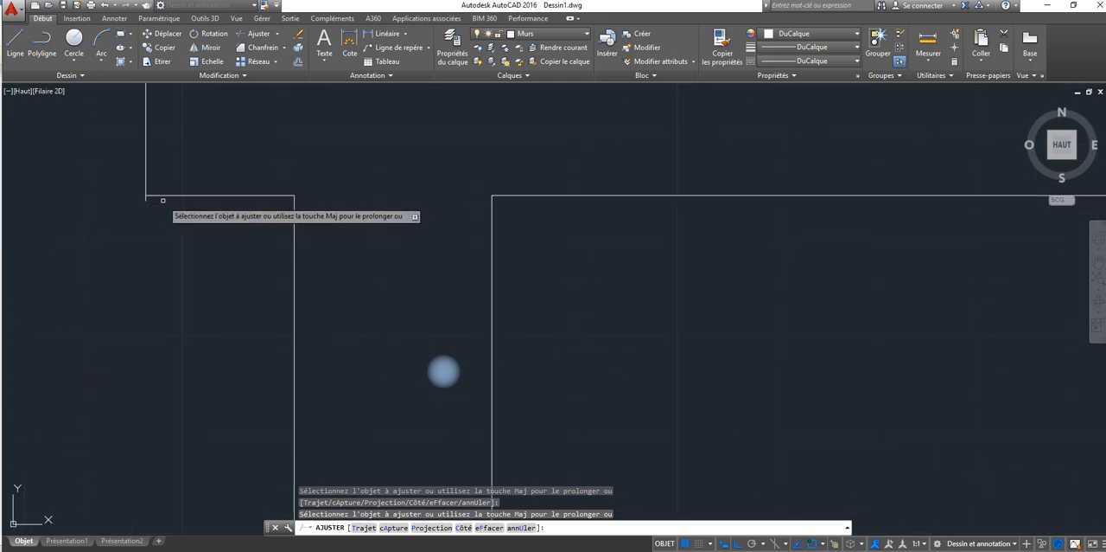
pyautogui.scroll(3, 154, 201)
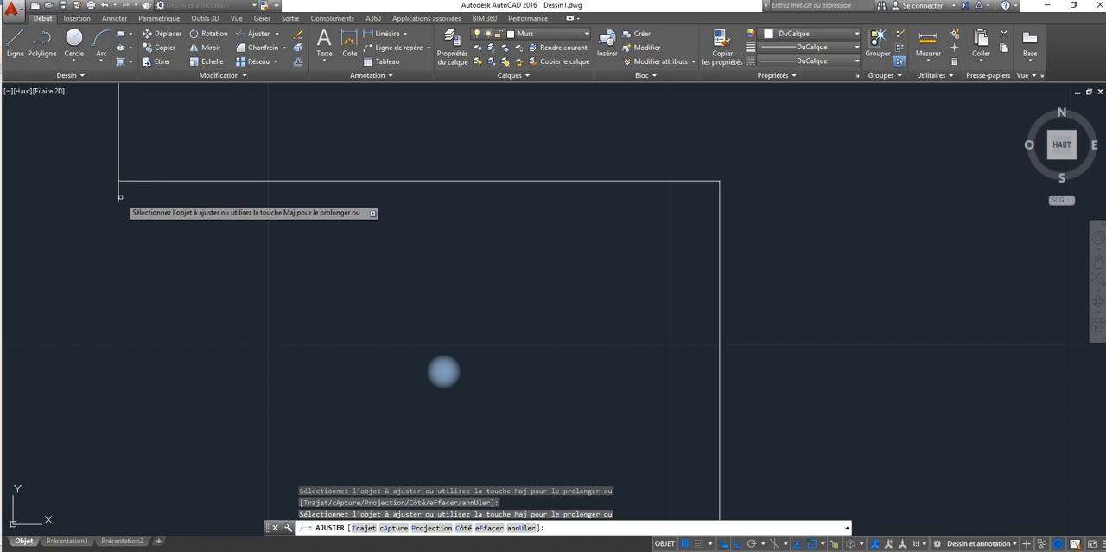
pyautogui.scroll(-5, 126, 203)
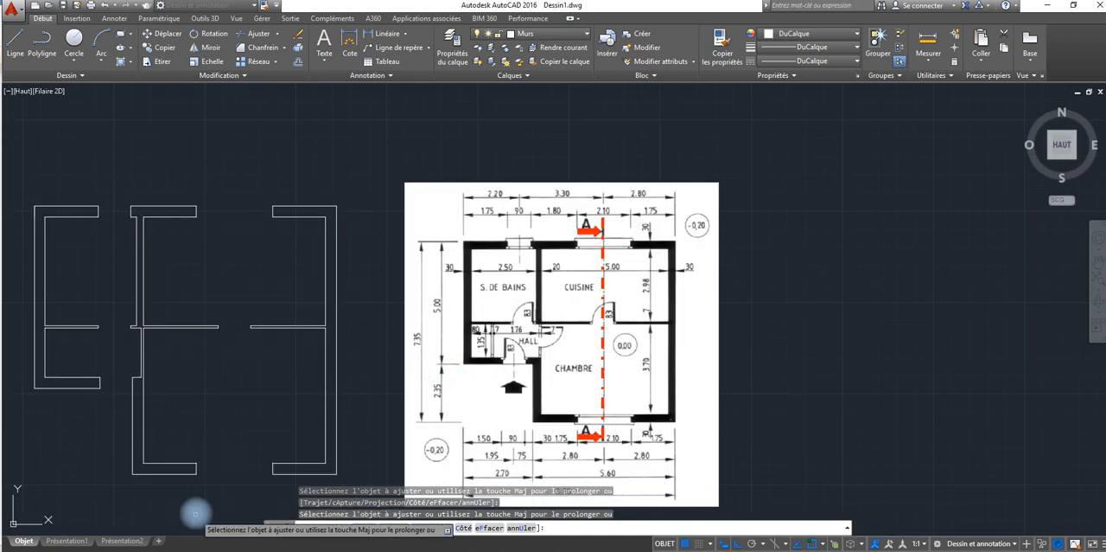
# Step: Trim the overshooting upper end of the left jamb at the bottom wall's window opening
pyautogui.scroll(6, 197, 464)
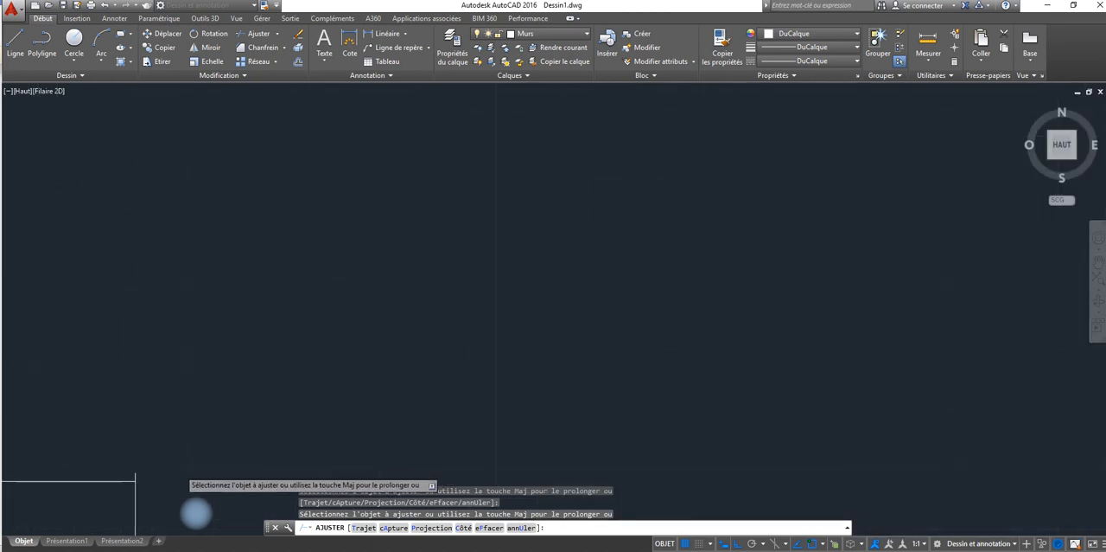
pyautogui.click(138, 469)
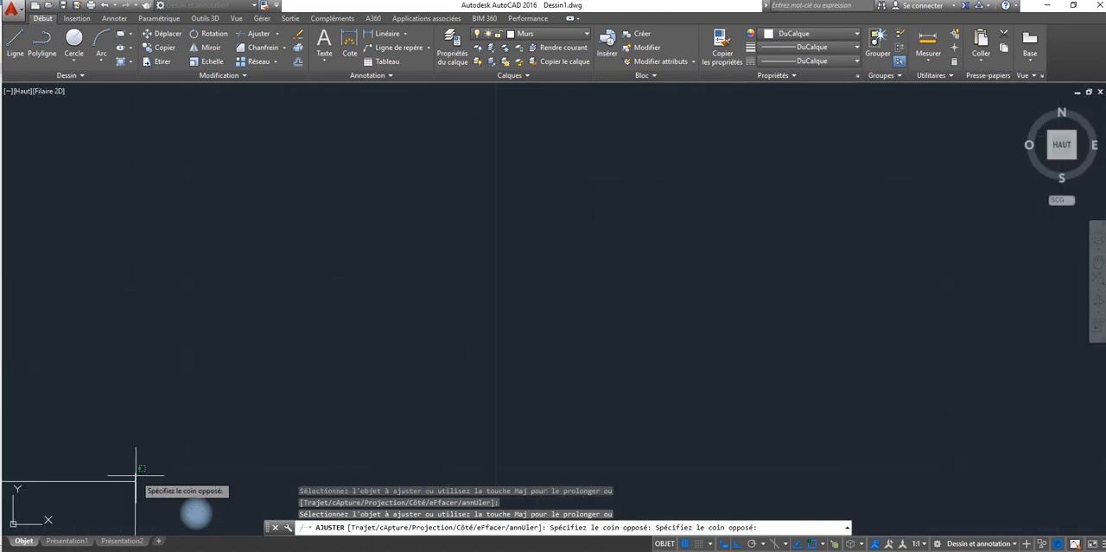
pyautogui.click(137, 475)
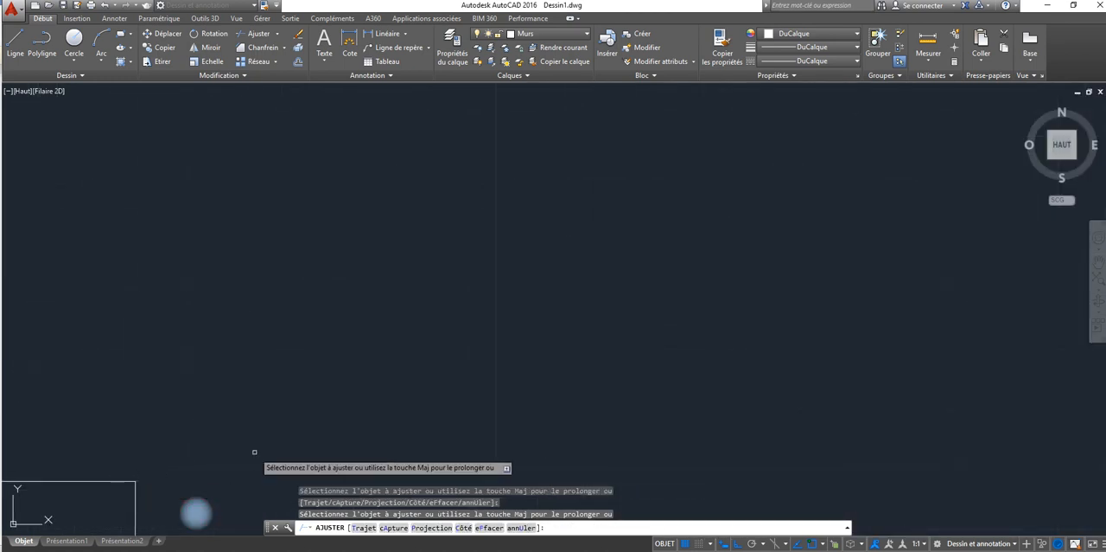
pyautogui.moveTo(300, 434); pyautogui.dragTo(126, 259, button='middle')
pyautogui.scroll(-8, 170, 304)
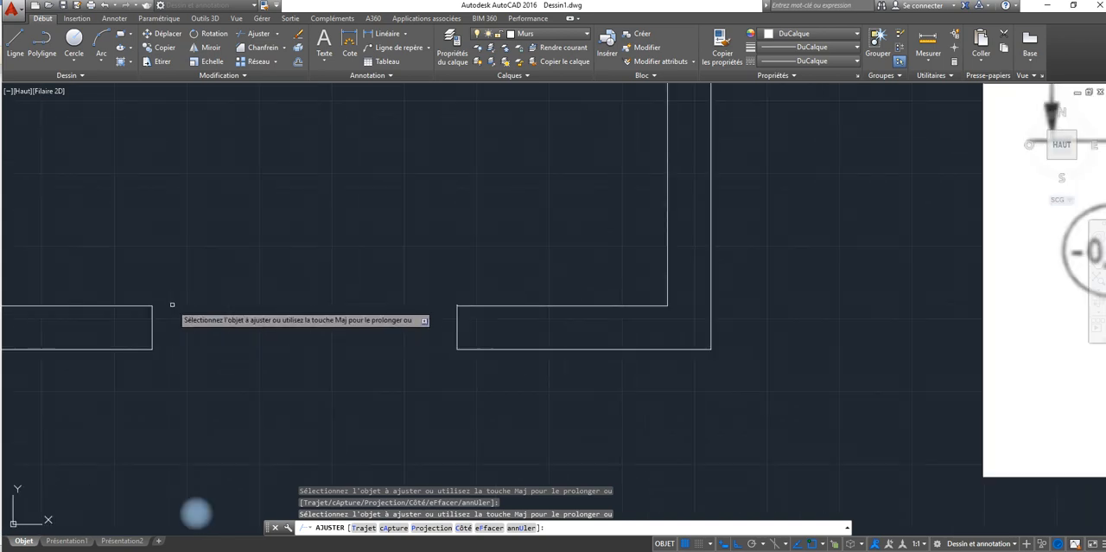
# Step: Trim the overshooting upper end of the right jamb at the bottom wall's window opening
pyautogui.scroll(3, 393, 312)
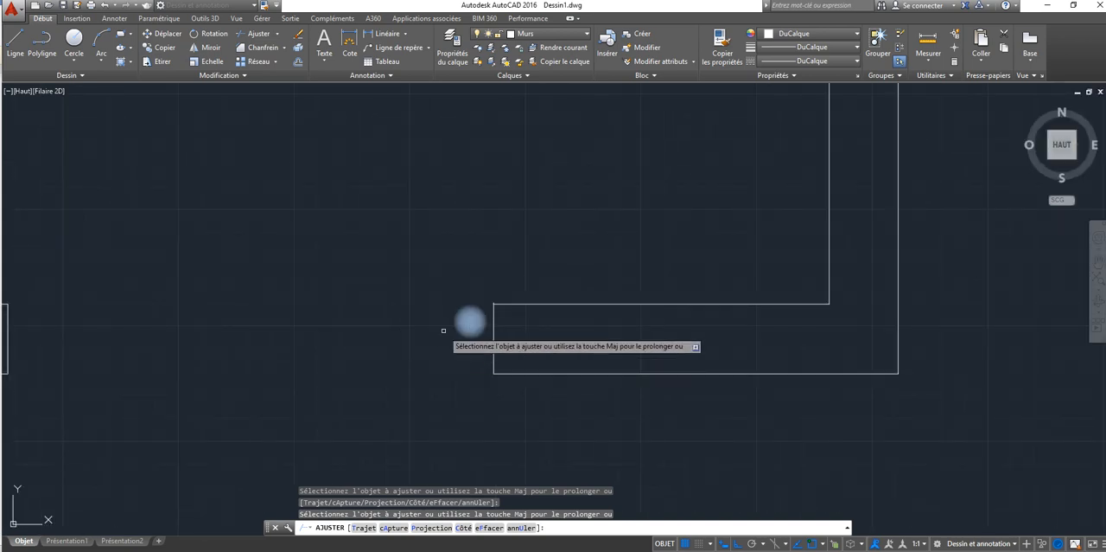
pyautogui.scroll(4, 480, 289)
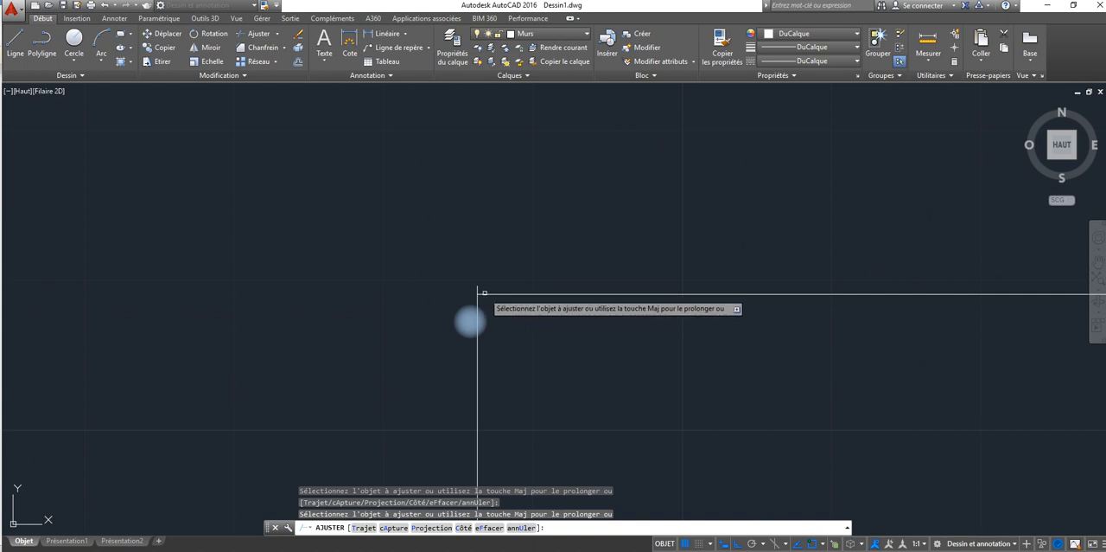
pyautogui.scroll(-5, 478, 291)
pyautogui.scroll(2, 471, 291)
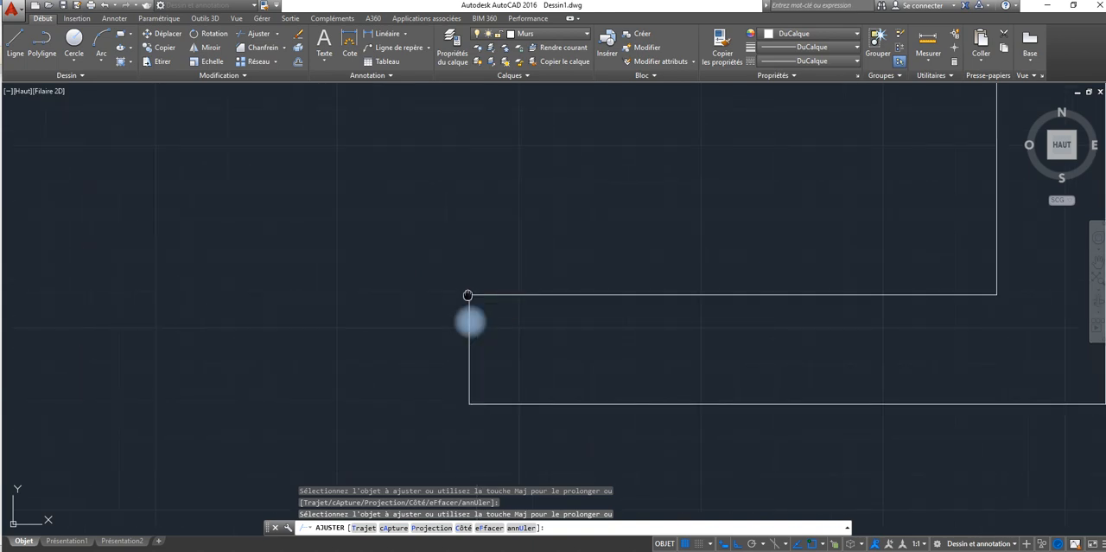
pyautogui.moveTo(471, 291); pyautogui.dragTo(395, 197, button='middle')
pyautogui.scroll(-9, 391, 203)
# Step: Inspect the wall ends around the entrance and hall for leftover overshoots, and end trimming
pyautogui.moveTo(415, 339); pyautogui.dragTo(431, 376, button='middle')
pyautogui.moveTo(239, 155); pyautogui.dragTo(252, 198, button='middle')
pyautogui.scroll(8, 252, 199)
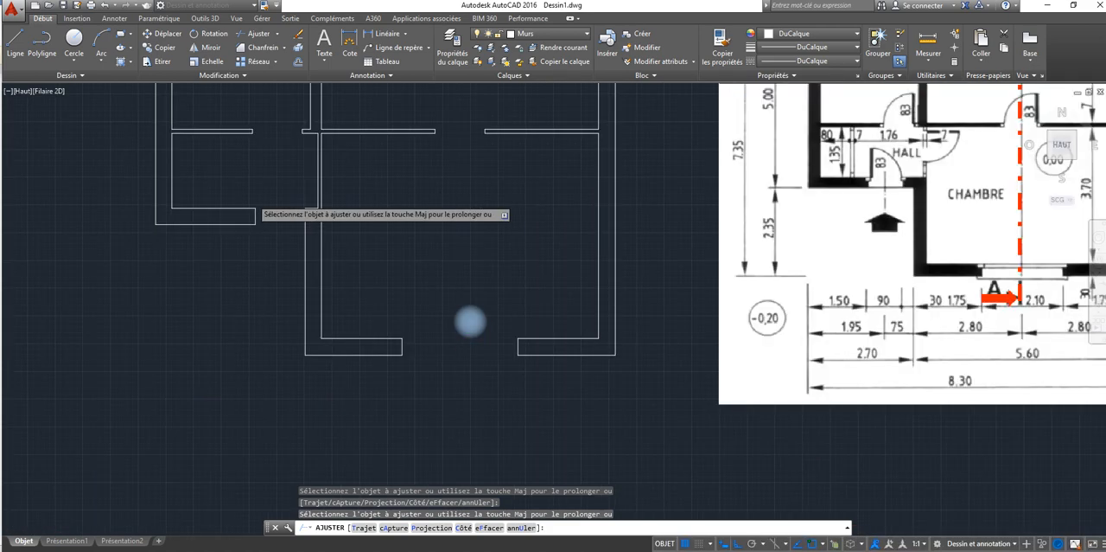
pyautogui.scroll(5, 252, 198)
pyautogui.scroll(-7, 253, 199)
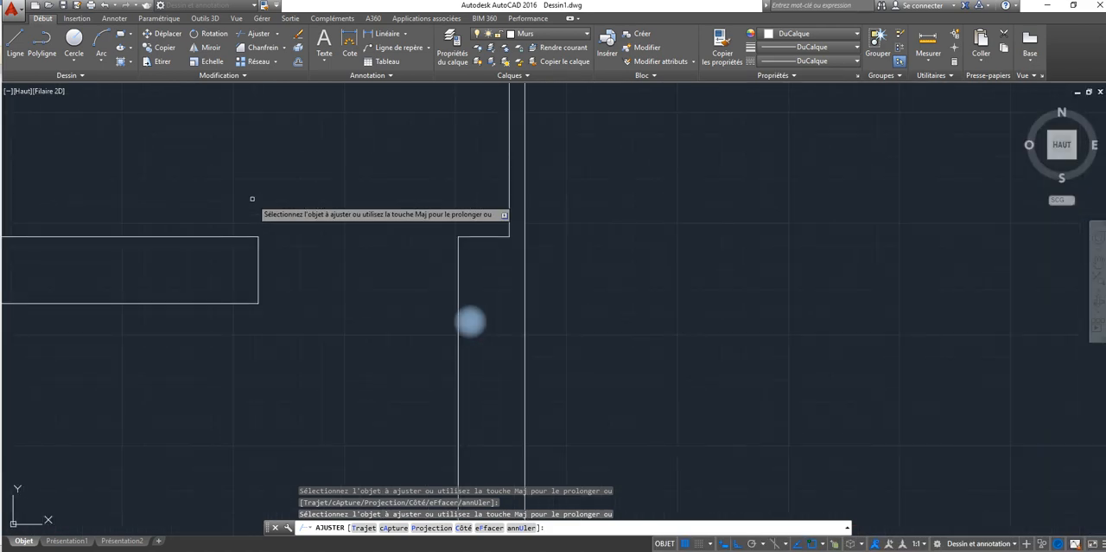
pyautogui.scroll(-4, 252, 199)
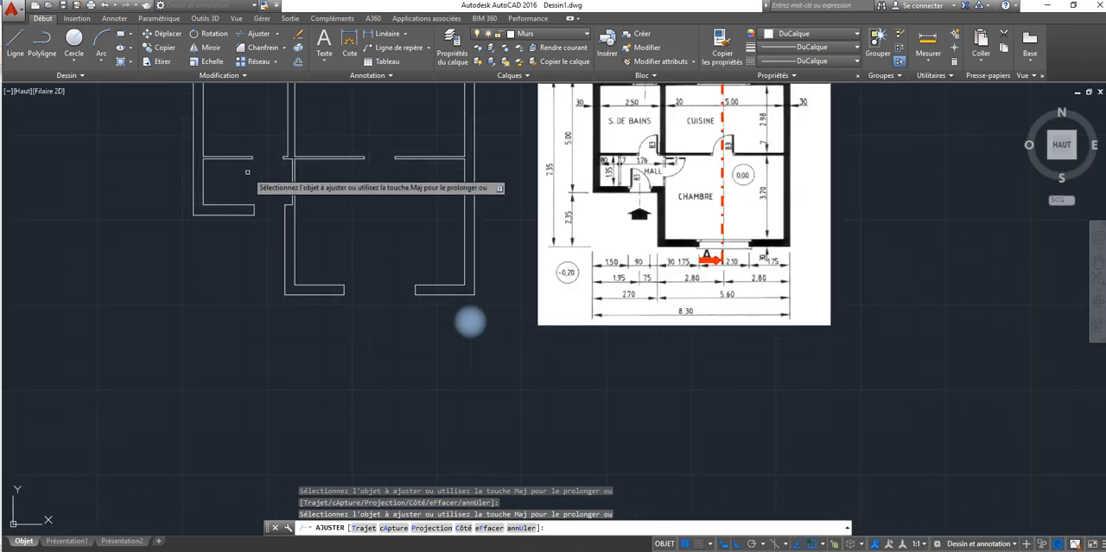
pyautogui.scroll(5, 248, 173)
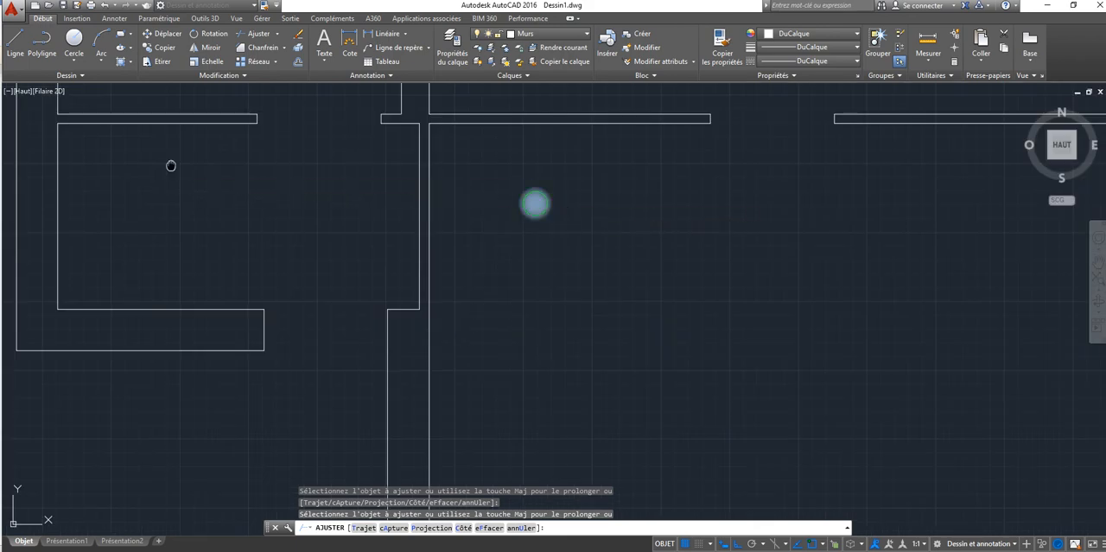
pyautogui.moveTo(170, 165); pyautogui.dragTo(182, 329, button='middle')
pyautogui.scroll(-5, 183, 329)
pyautogui.scroll(2, 185, 323)
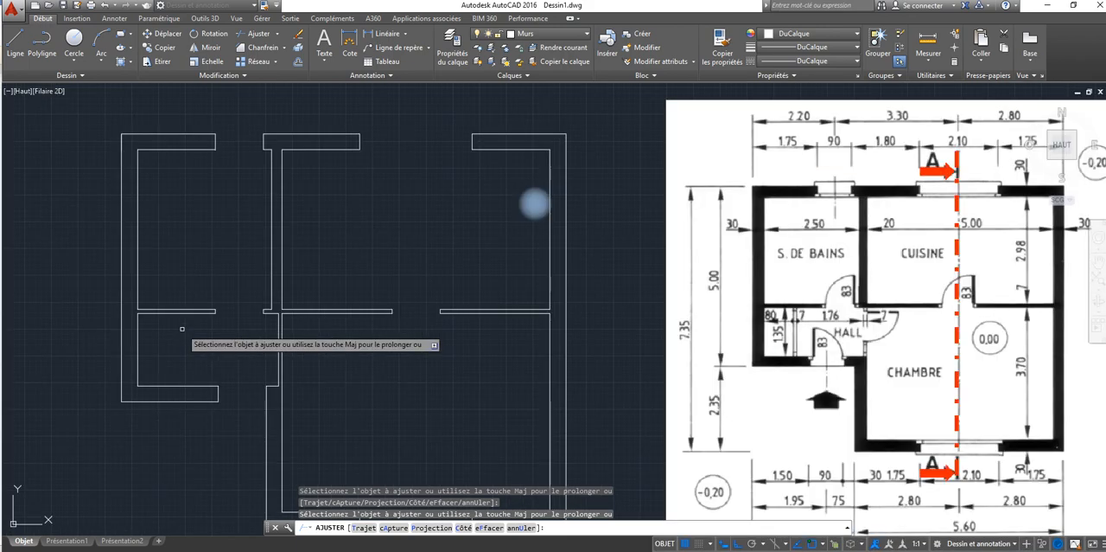
pyautogui.press('Escape')
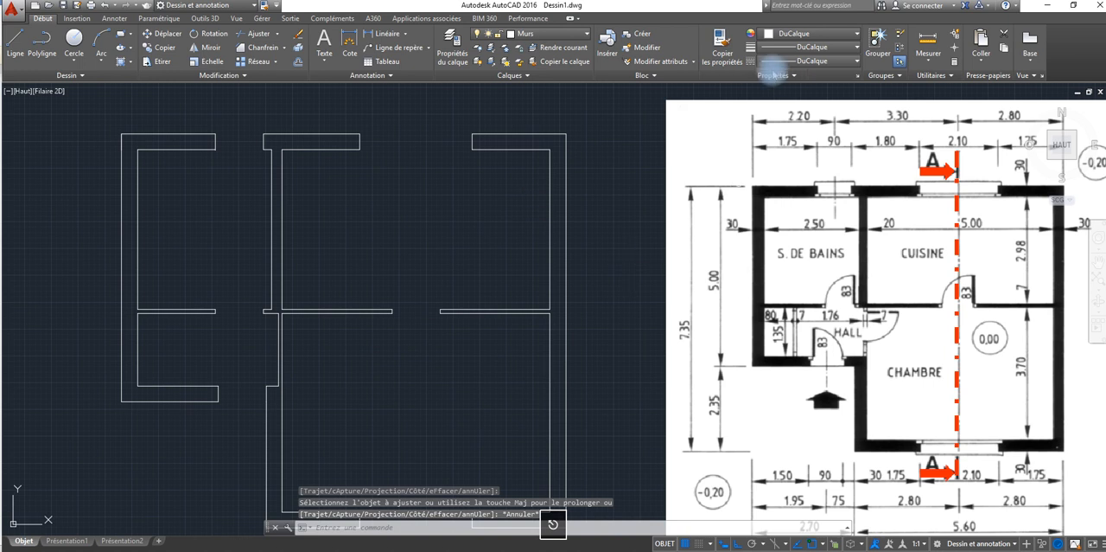
# Step: Measure the outer wall's thickness at the right jamb of the kitchen window opening
pyautogui.click(929, 39)
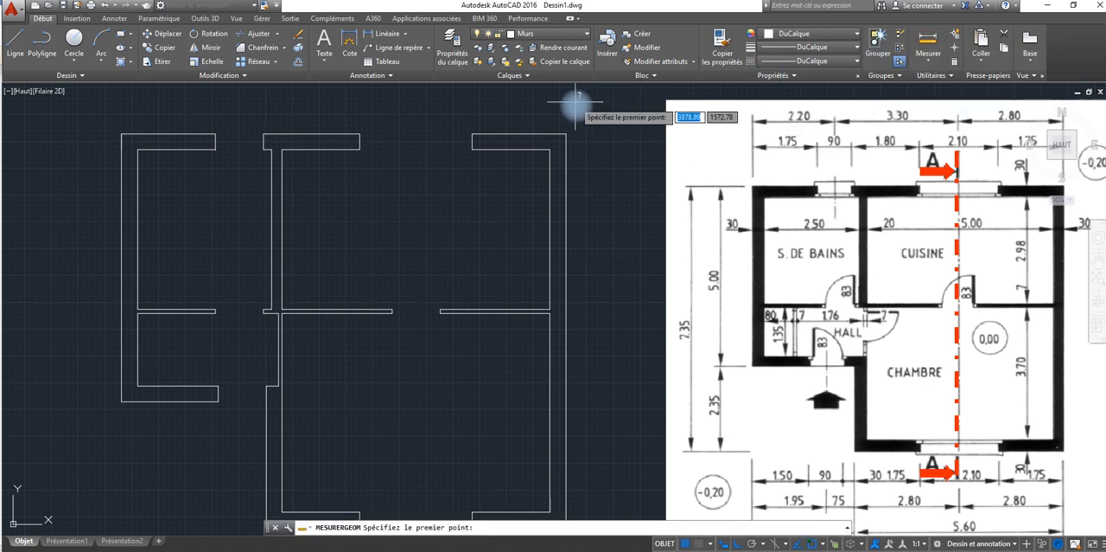
pyautogui.click(472, 134)
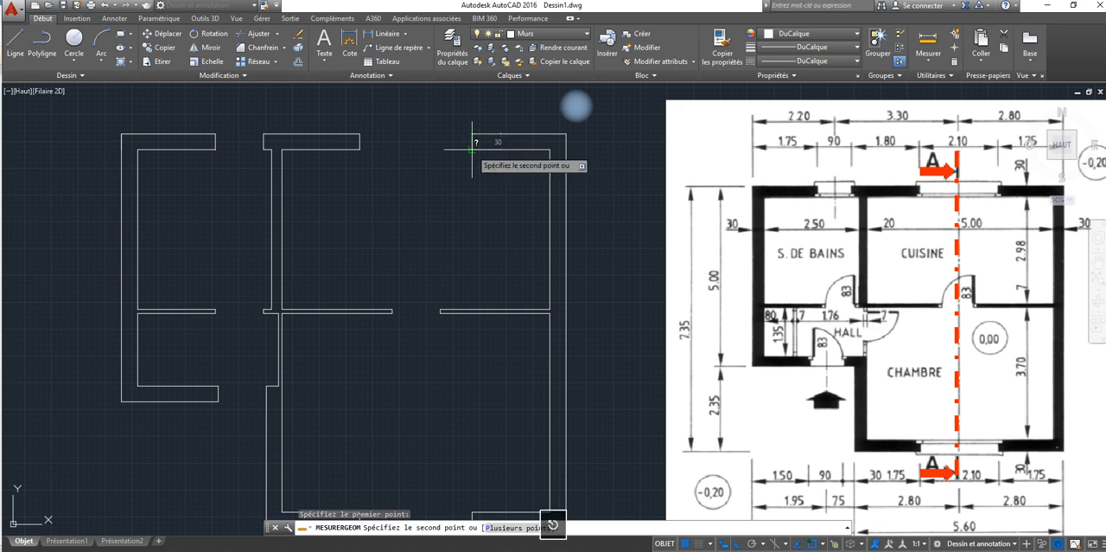
pyautogui.press('Escape')
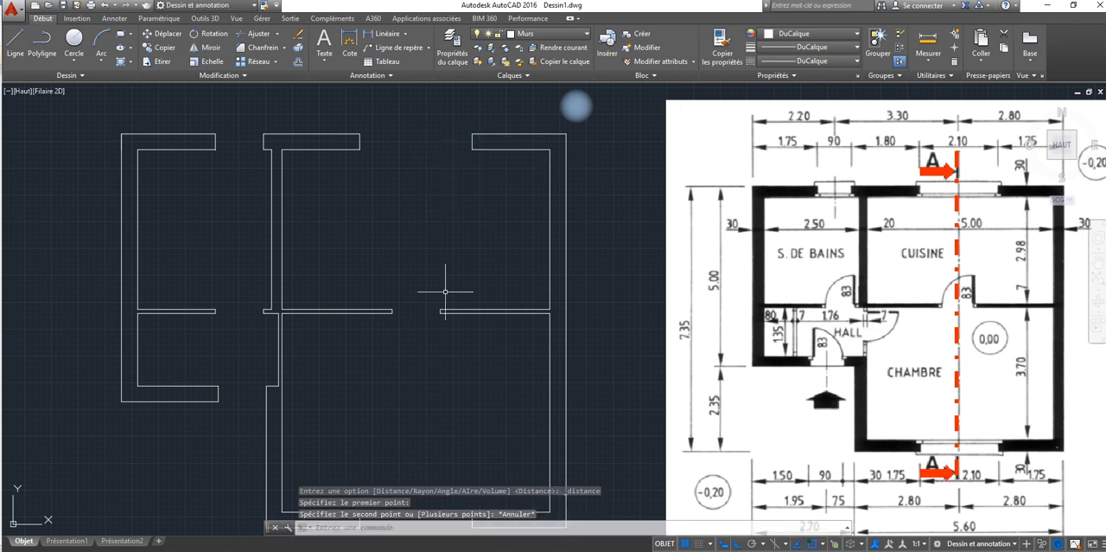
pyautogui.scroll(-2, 445, 291)
pyautogui.scroll(2, 443, 292)
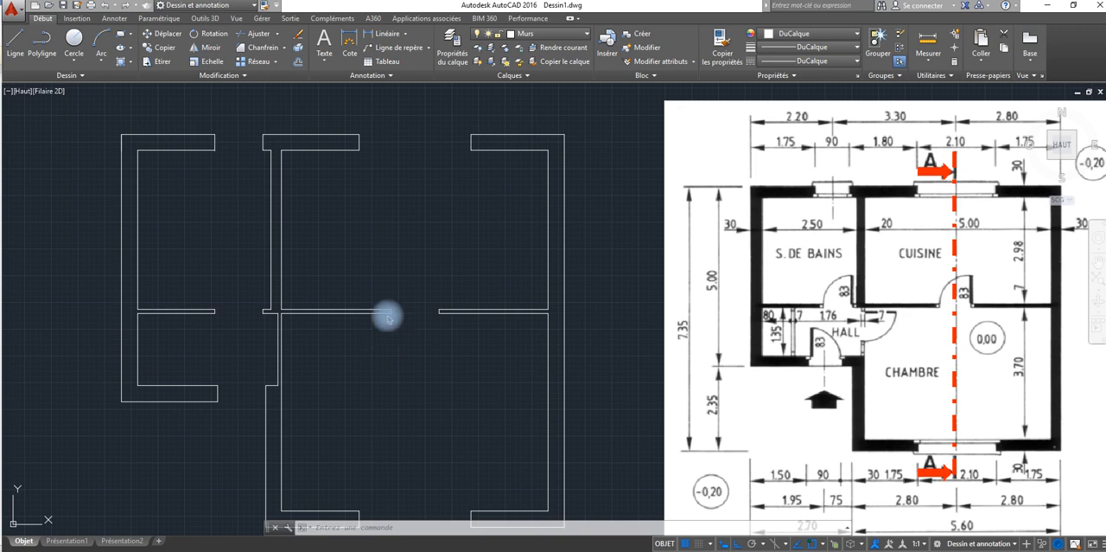
pyautogui.click(386, 344)
pyautogui.scroll(-2, 387, 343)
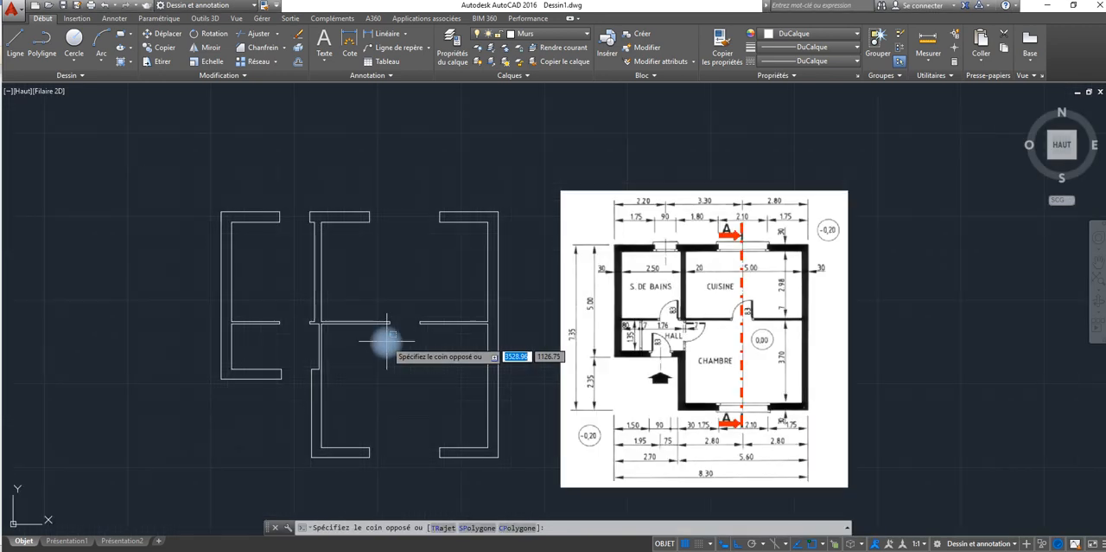
pyautogui.moveTo(386, 344)
pyautogui.mouseDown(button='middle')
pyautogui.moveTo(388, 217)
pyautogui.moveTo(402, 222)
pyautogui.moveTo(354, 344)
pyautogui.mouseUp(button='middle')
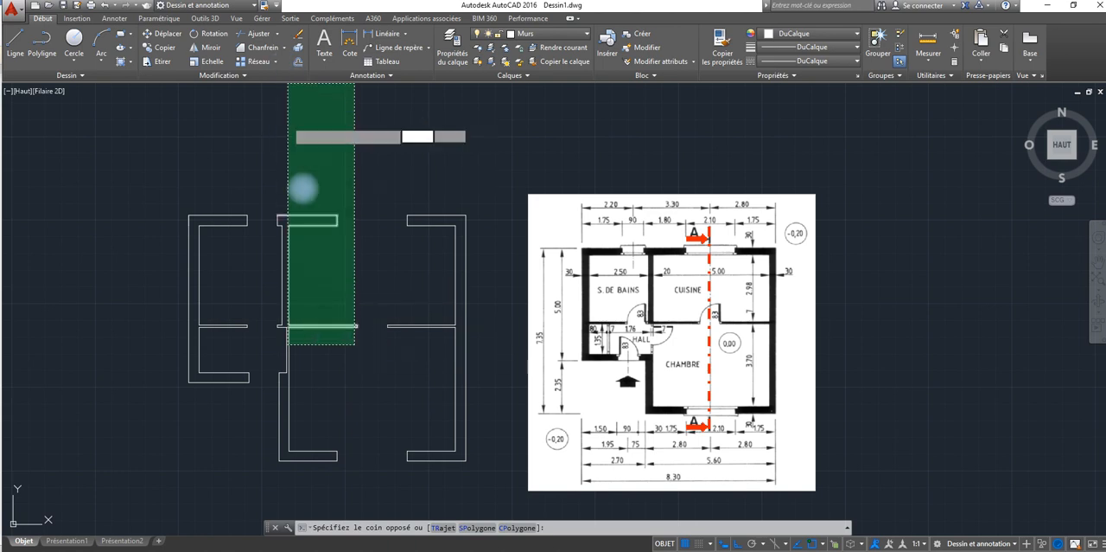
pyautogui.click(288, 124)
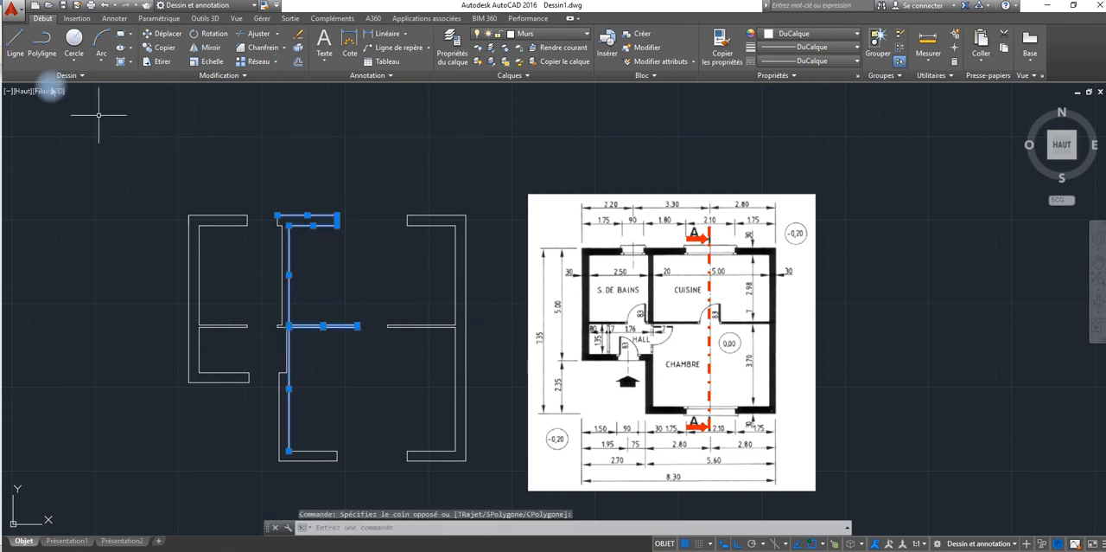
# Step: Create a new layer named "Plan de coupe" for the section plane and delete the extra layer added with it
pyautogui.click(452, 45)
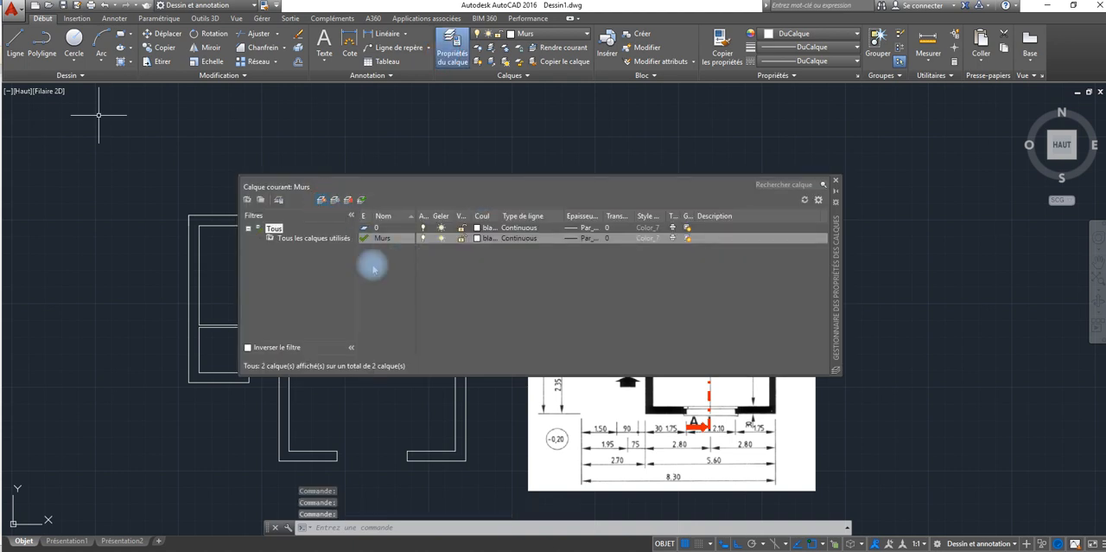
pyautogui.hotkey('alt', 'n')
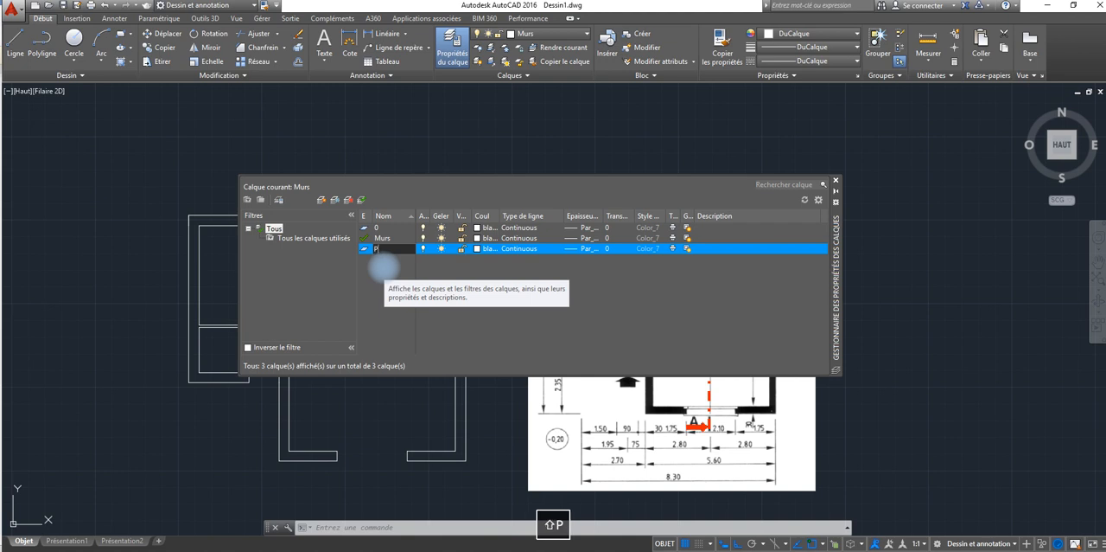
pyautogui.write(',n')
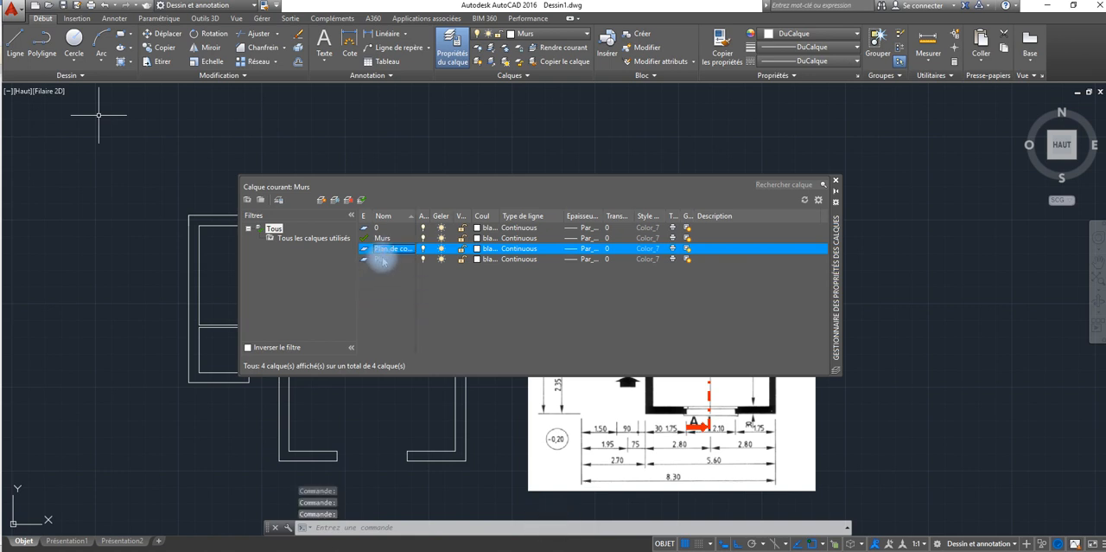
pyautogui.click(384, 260)
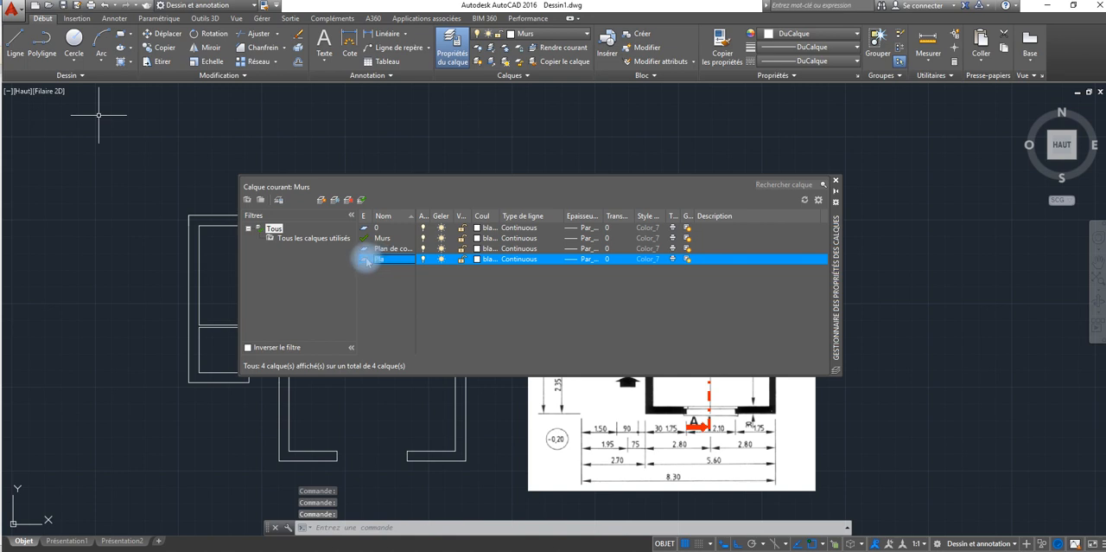
pyautogui.click(348, 200)
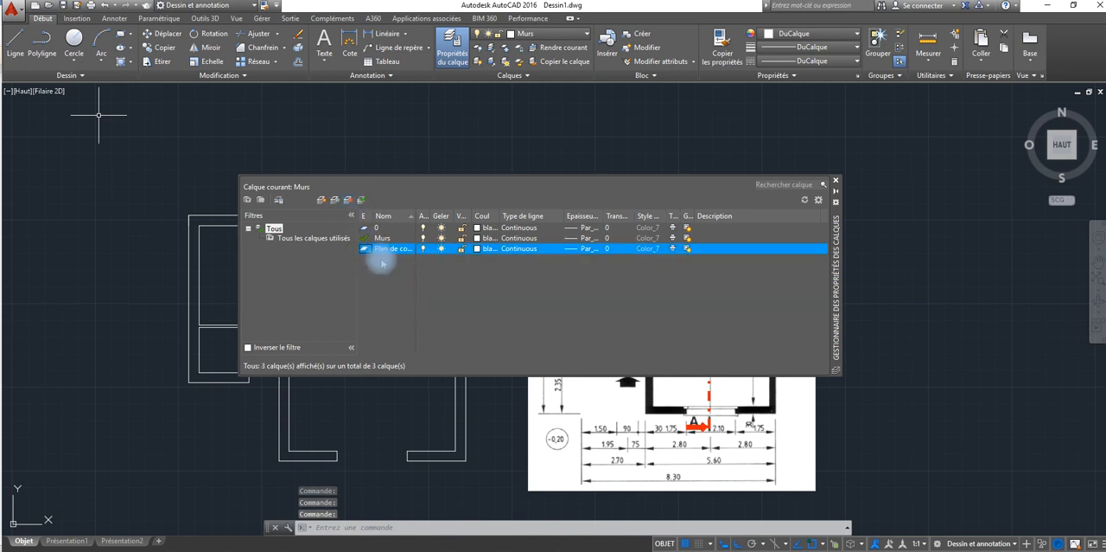
# Step: Set the section-plane layer's colour to red (rouge)
pyautogui.click(477, 249)
pyautogui.click(187, 243)
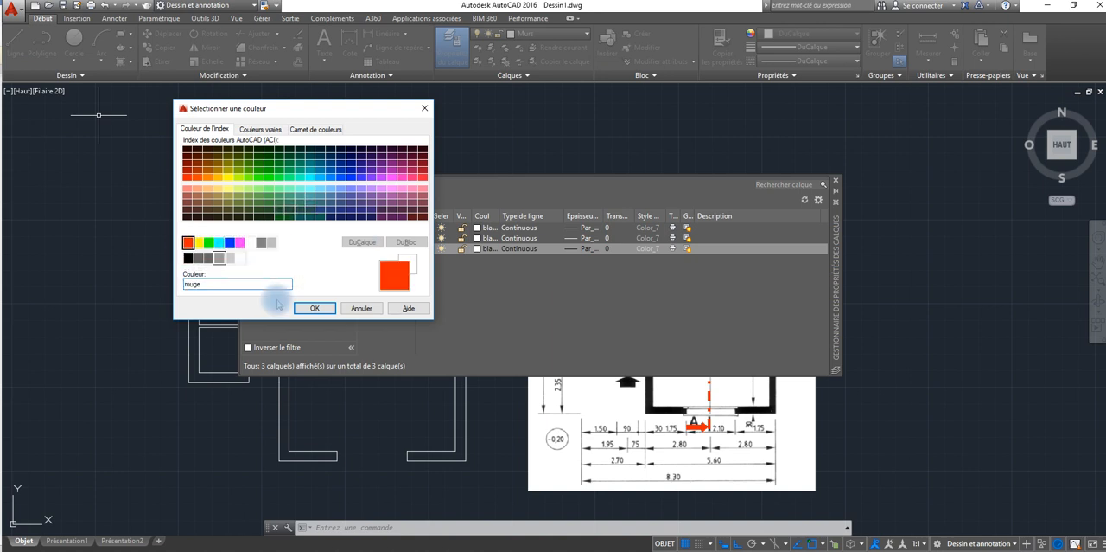
pyautogui.click(315, 307)
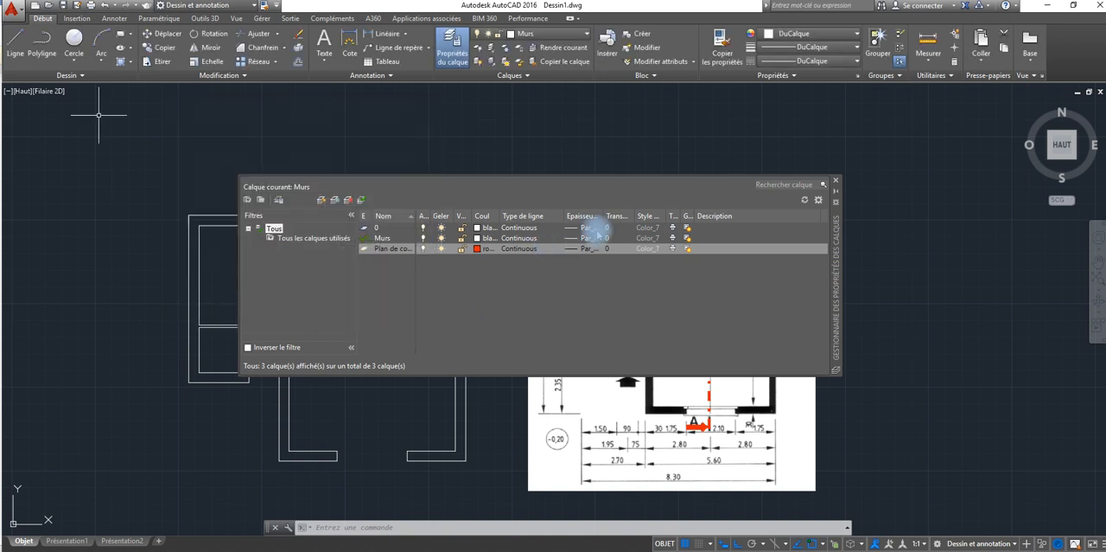
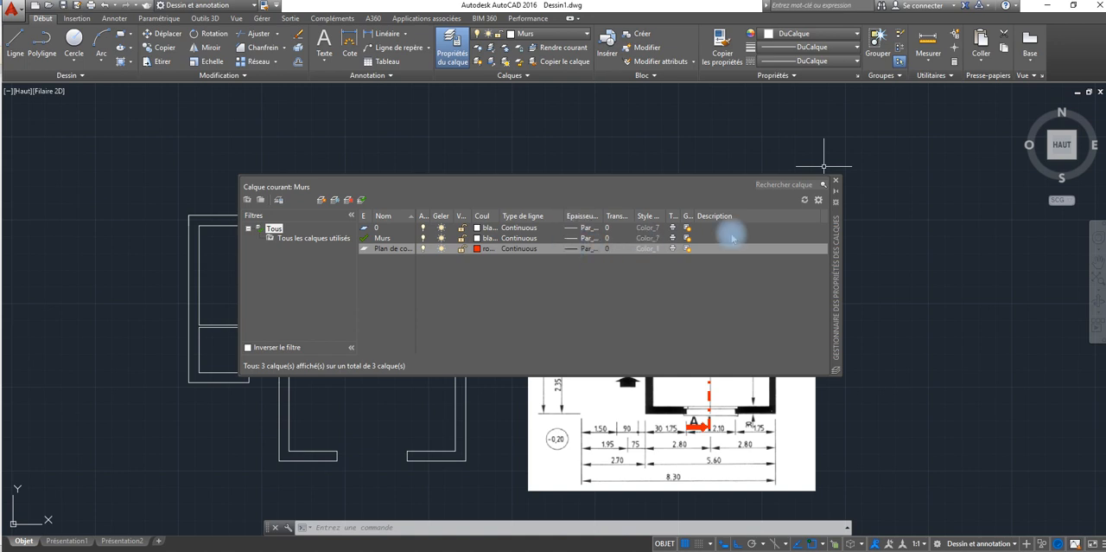
# Step: Make the "Plan de coupe" layer current and close the layer manager
pyautogui.click(835, 181)
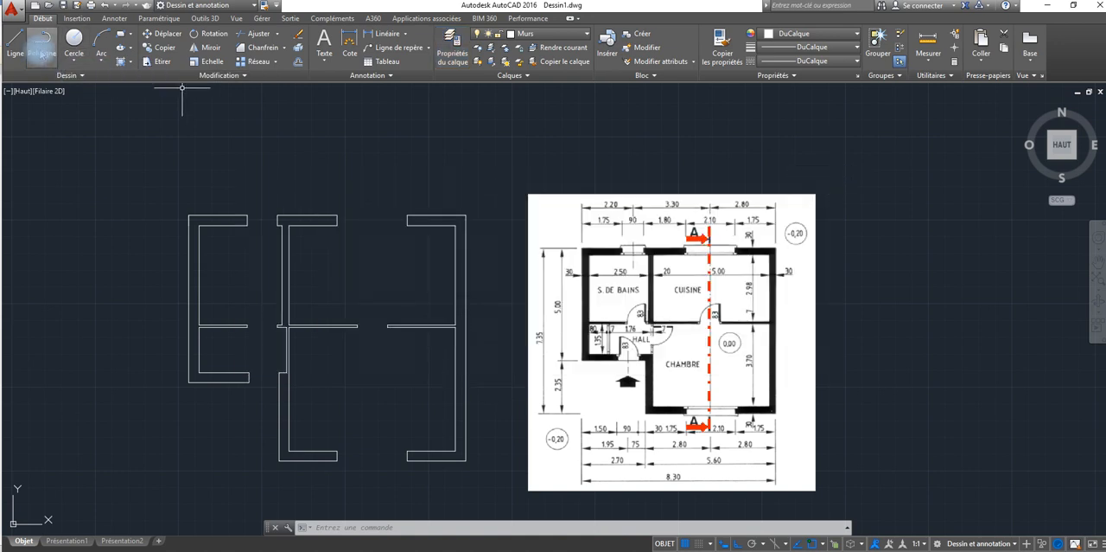
pyautogui.click(452, 45)
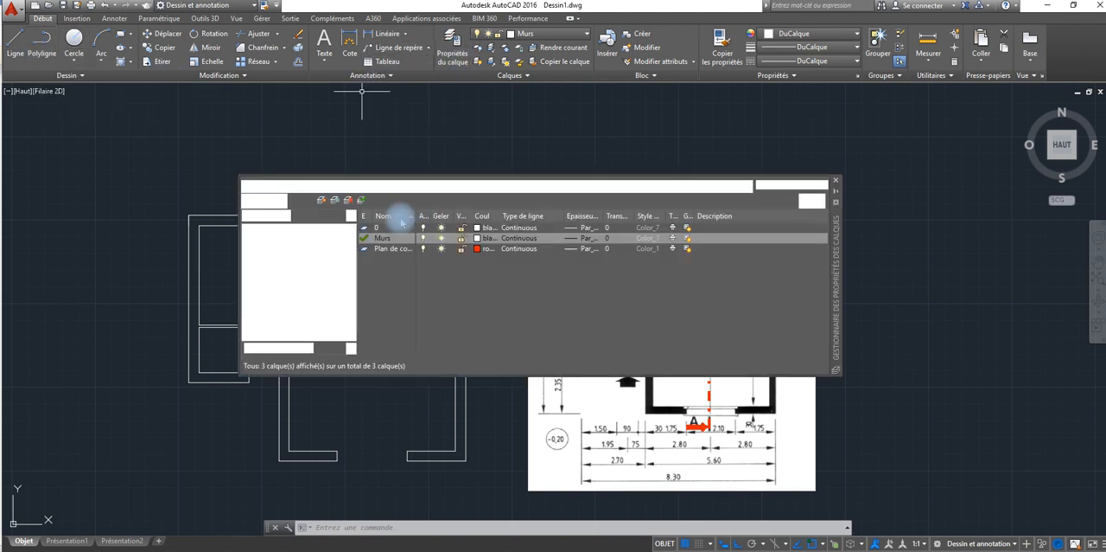
pyautogui.doubleClick(366, 249)
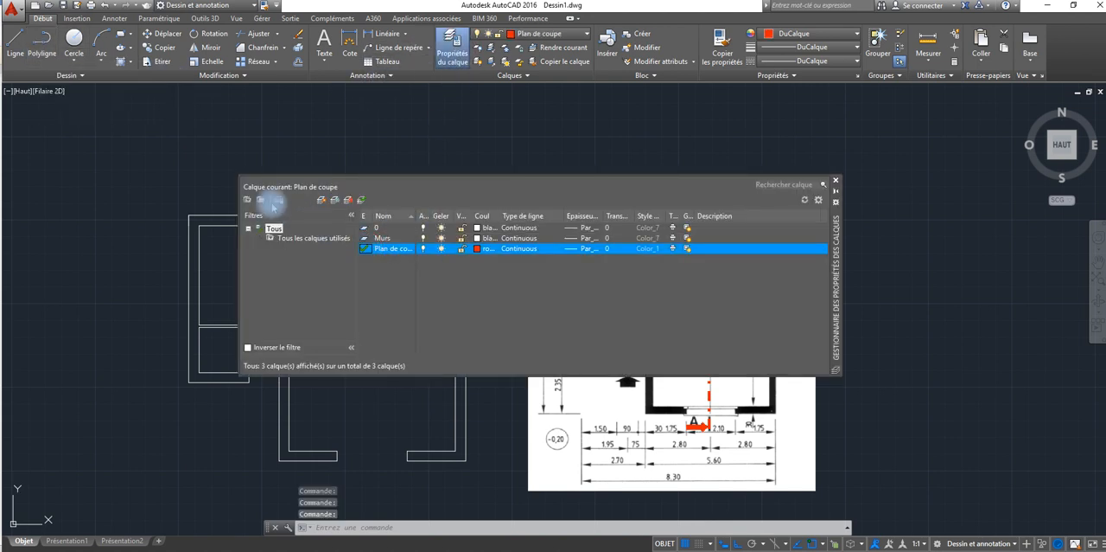
pyautogui.click(835, 183)
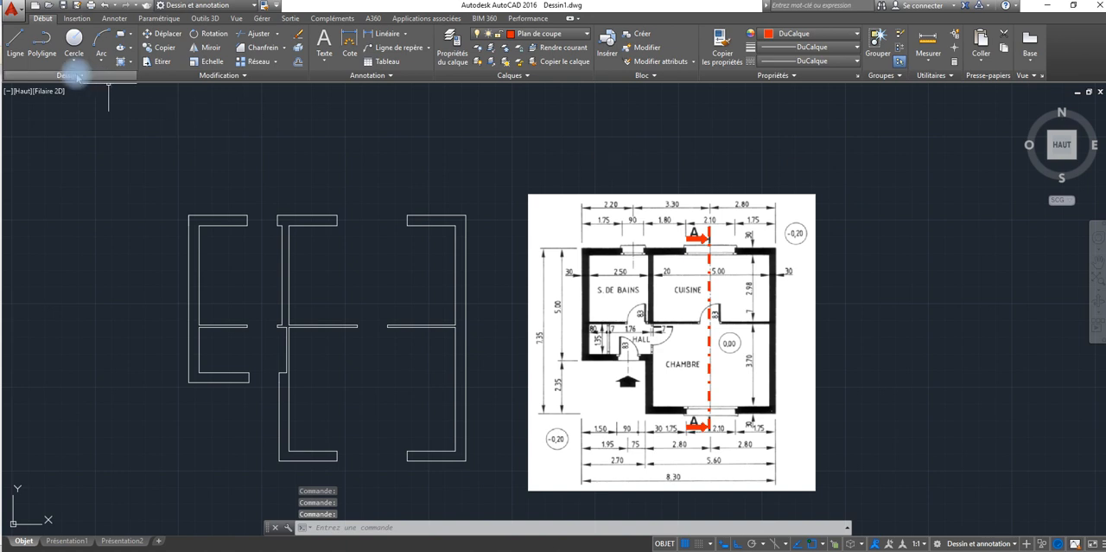
pyautogui.write('pl')
pyautogui.press('Return')
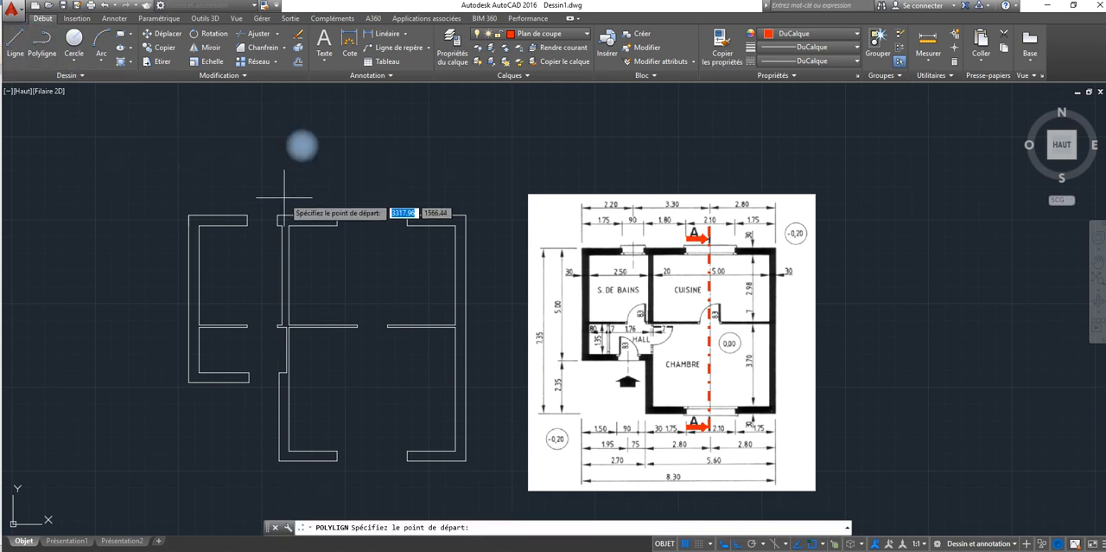
pyautogui.press('Escape')
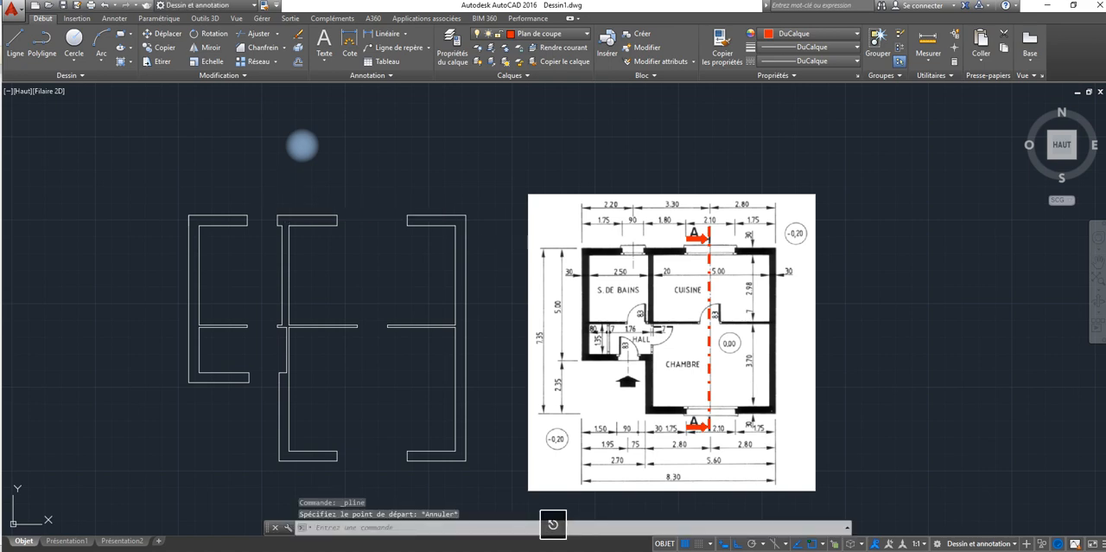
# Step: Try to measure the thickness of the red section line on the reference image, in the kitchen area
pyautogui.scroll(5, 302, 146)
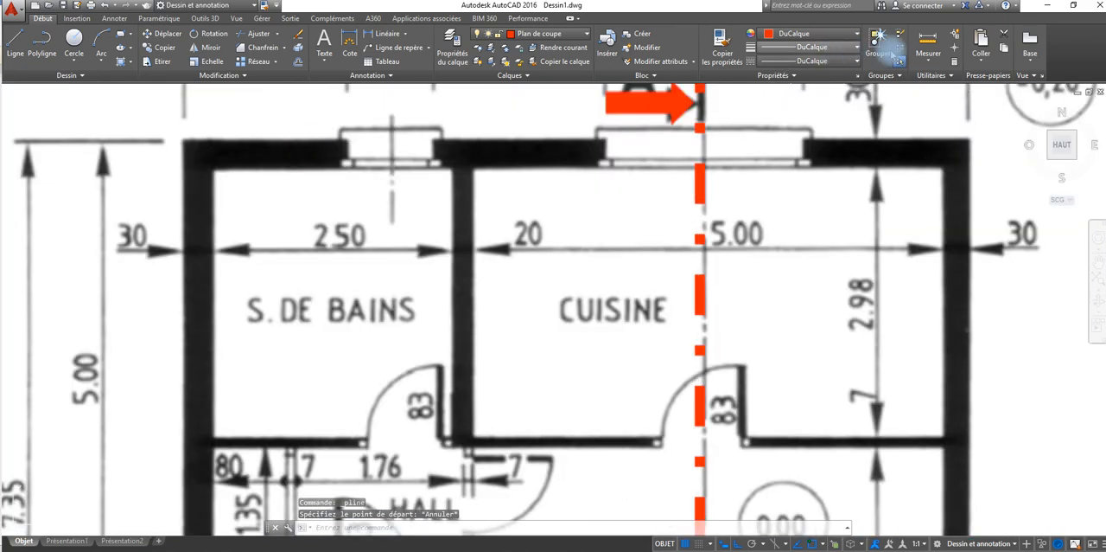
pyautogui.click(928, 40)
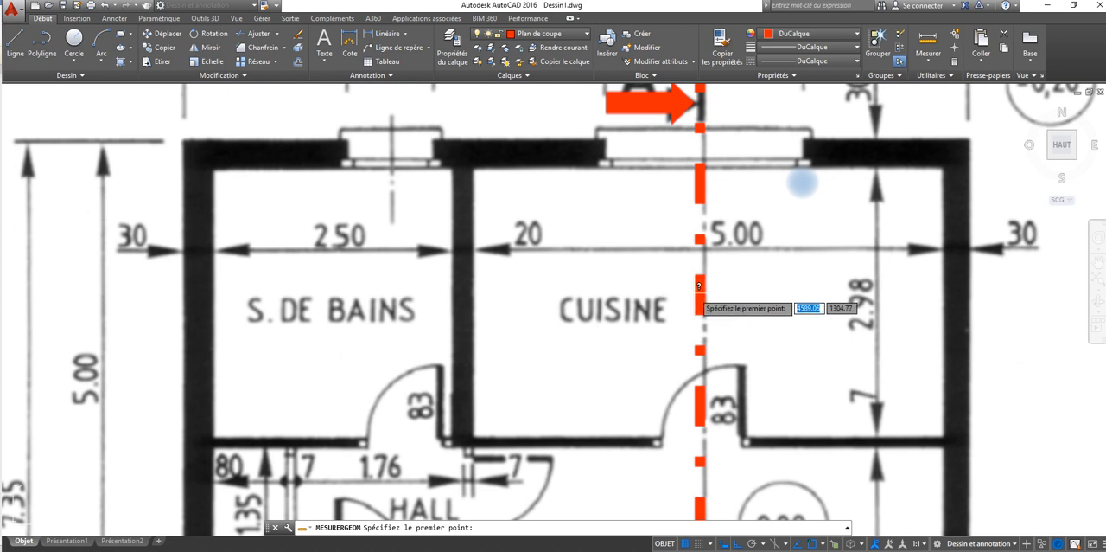
pyautogui.click(699, 294)
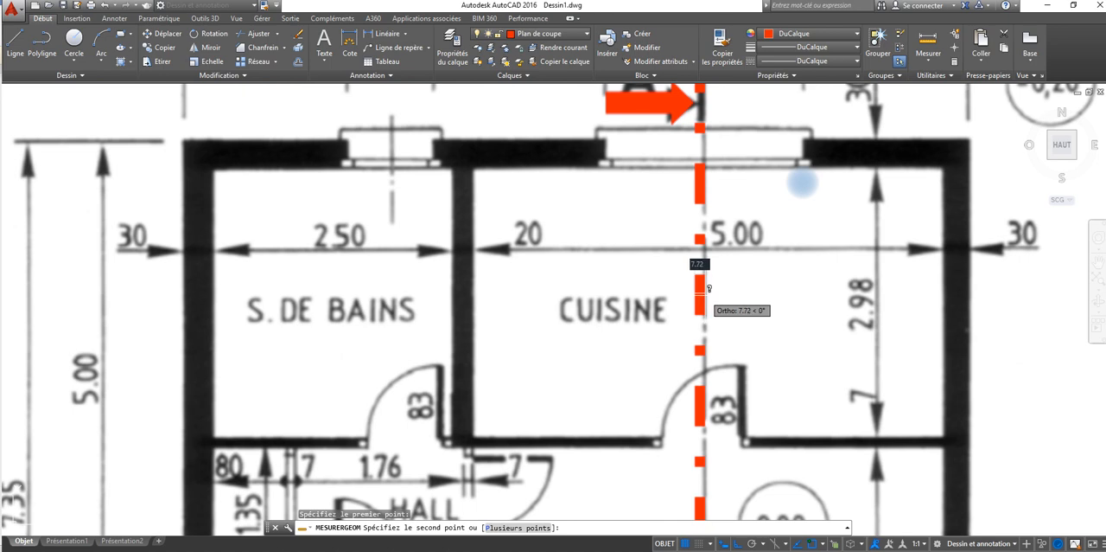
pyautogui.press('Escape')
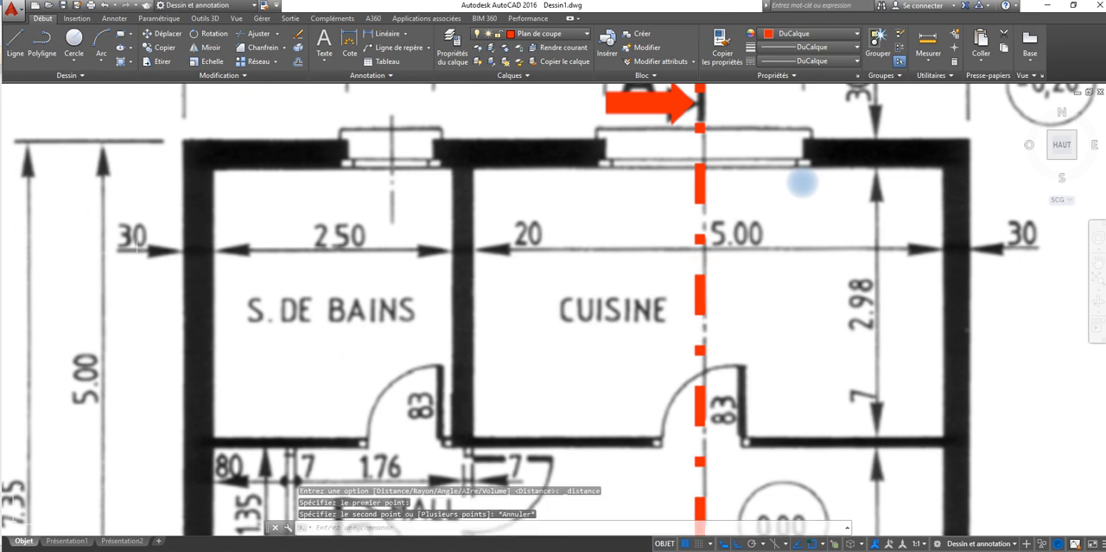
pyautogui.scroll(2, 132, 270)
pyautogui.scroll(-10, 133, 270)
pyautogui.scroll(2, 132, 270)
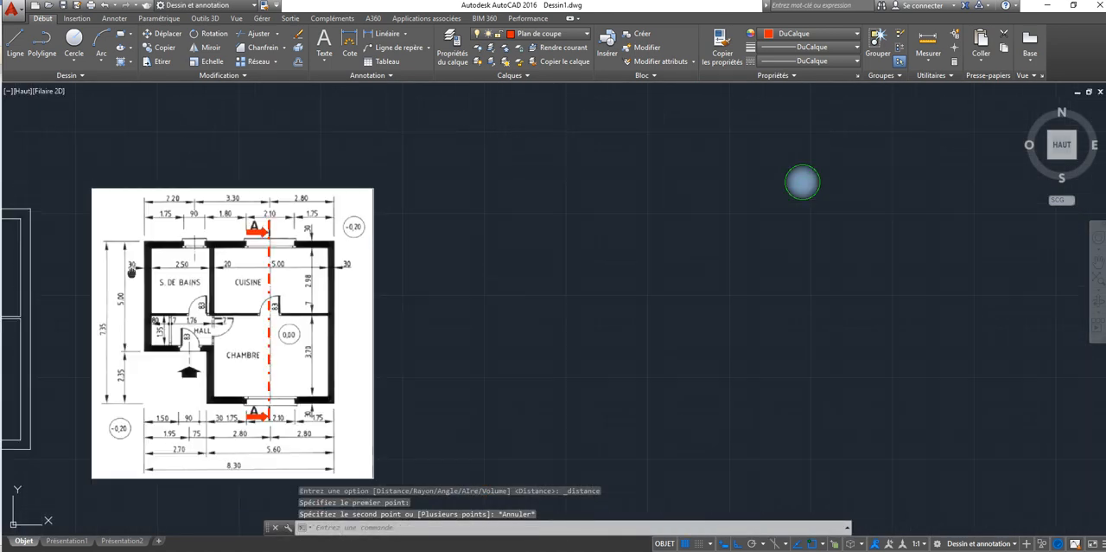
# Step: Start a polyline midway between the kitchen window jambs using M2P, and draw its first segment vertically to just above the plan
pyautogui.moveTo(132, 273); pyautogui.dragTo(498, 285, button='middle')
pyautogui.scroll(-2, 498, 285)
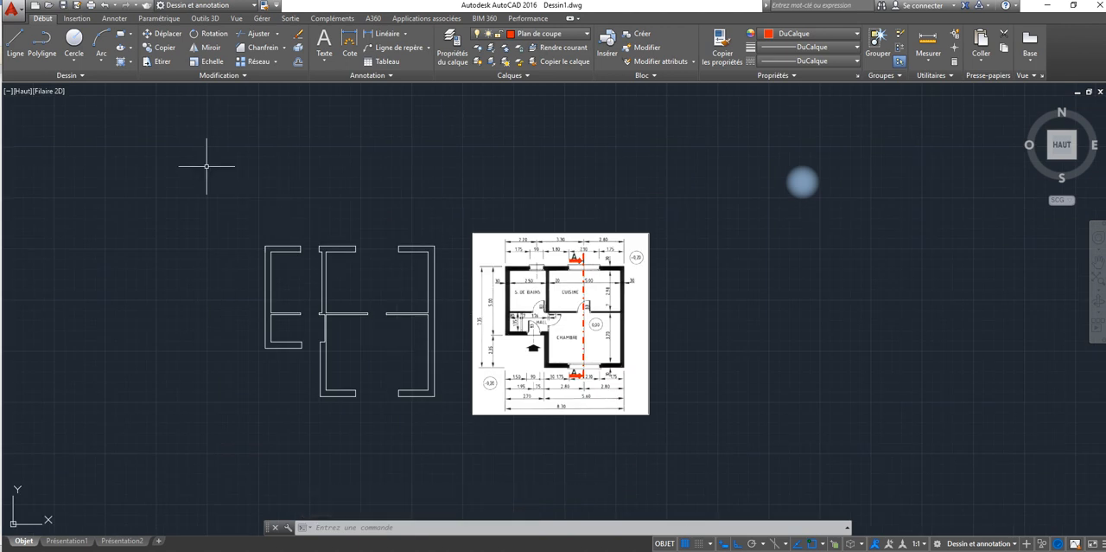
pyautogui.write('POLYLIGN')
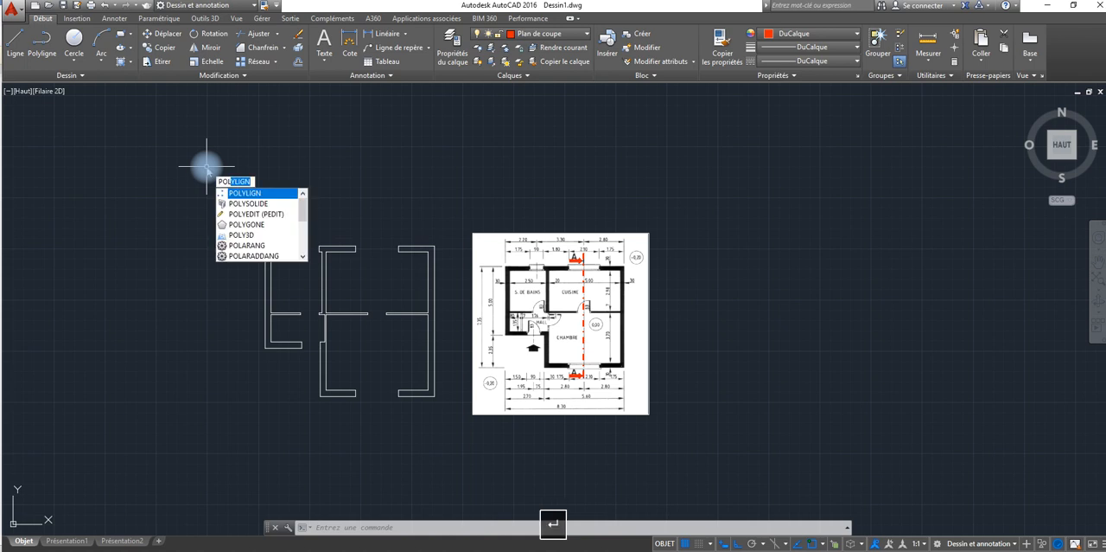
pyautogui.press('Return')
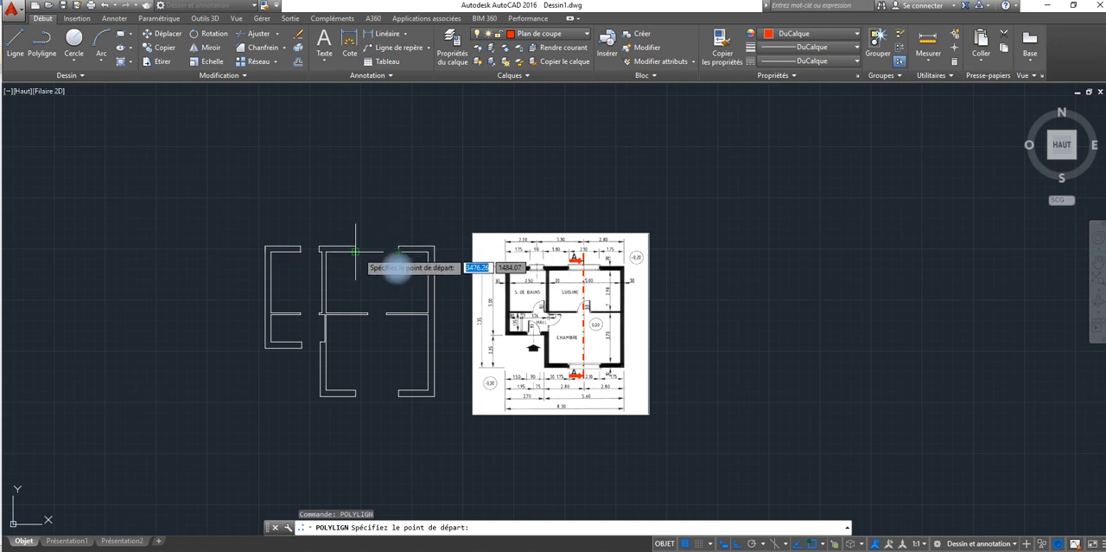
pyautogui.write('M2P')
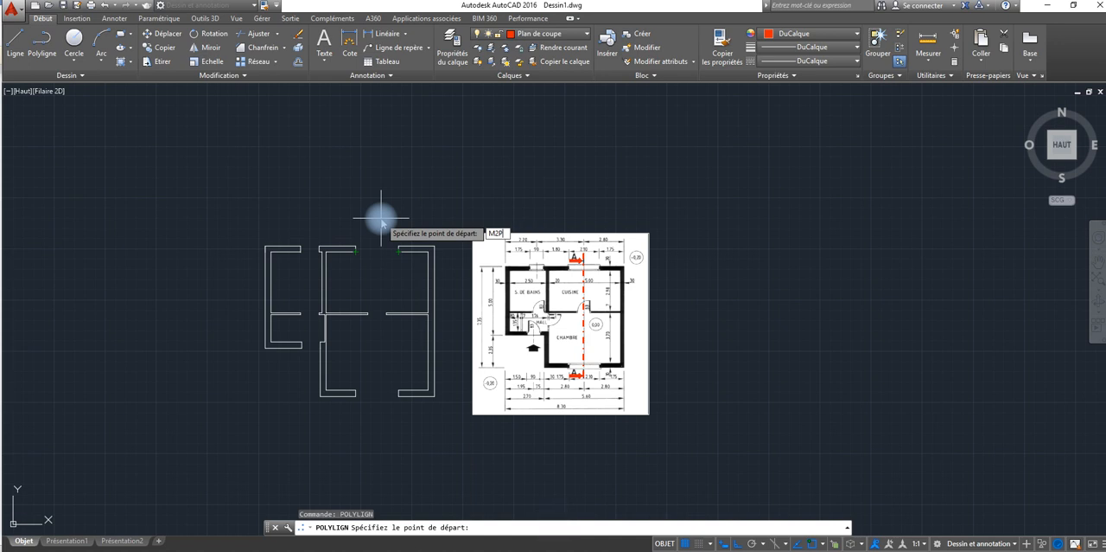
pyautogui.press('Return')
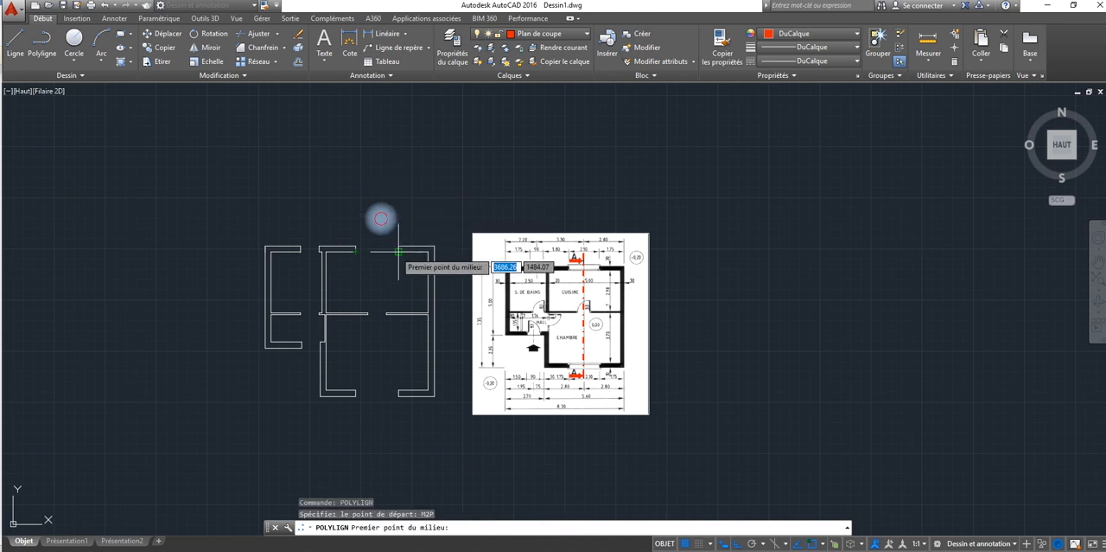
pyautogui.click(399, 252)
pyautogui.click(355, 252)
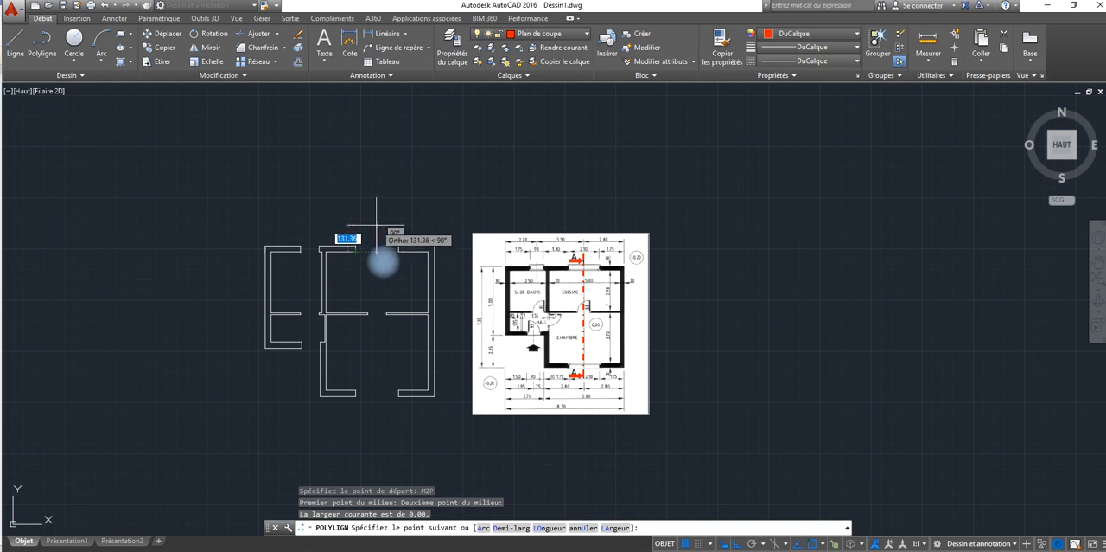
pyautogui.click(377, 222)
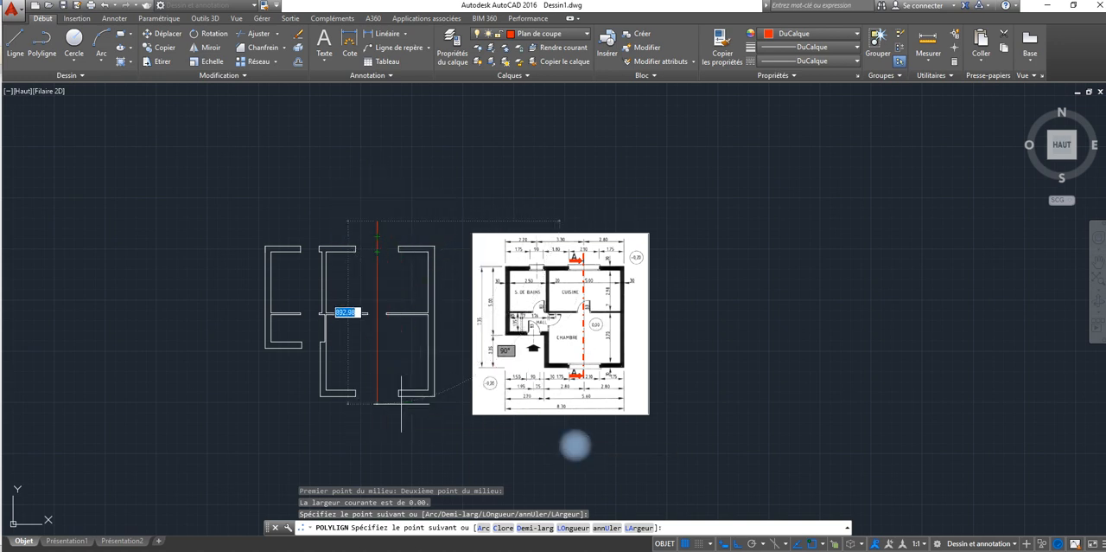
# Step: Set the polyline's start and end widths to 7, extend it straight down past the bedroom window opening, and finish it
pyautogui.write('LA')
pyautogui.press('Return')
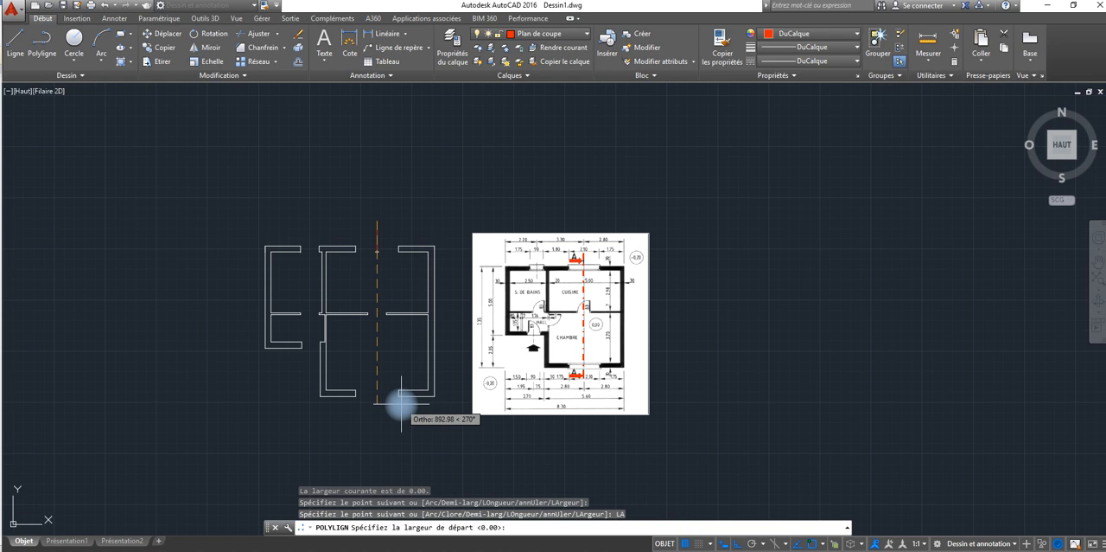
pyautogui.write('7')
pyautogui.press('Return')
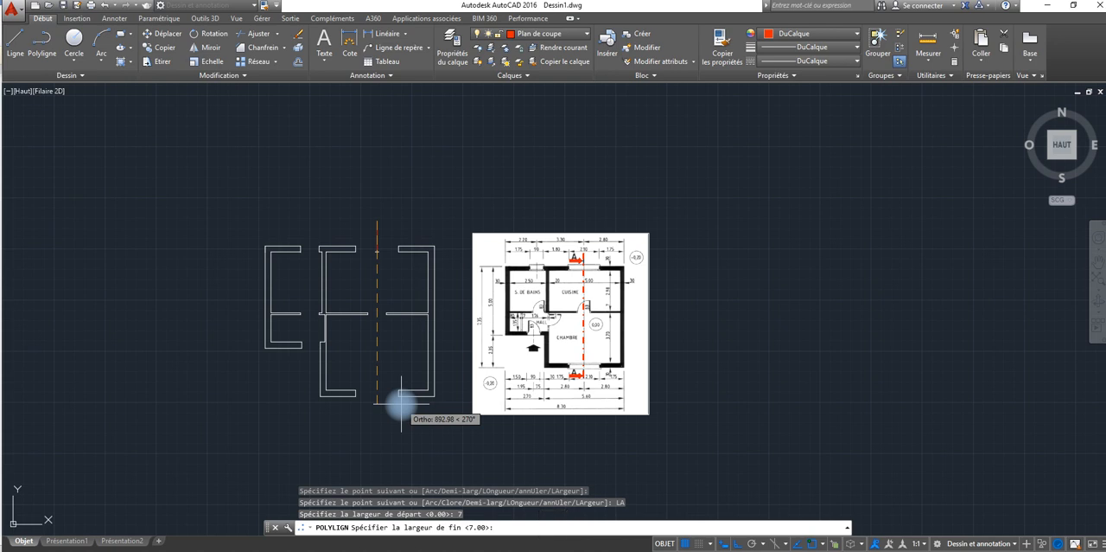
pyautogui.write('7')
pyautogui.press('Return')
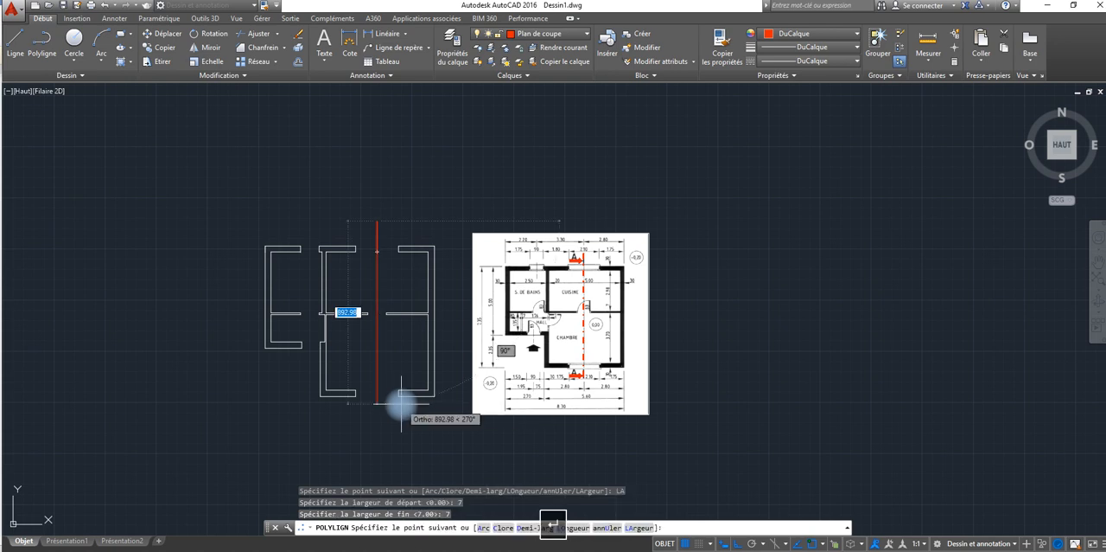
pyautogui.click(377, 453)
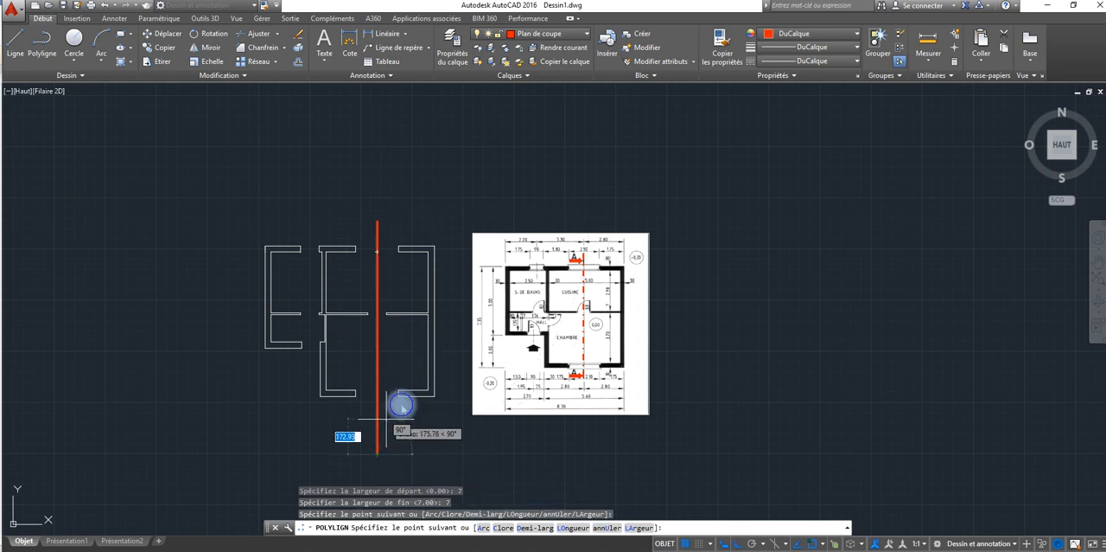
pyautogui.rightClick(393, 421)
pyautogui.click(418, 229)
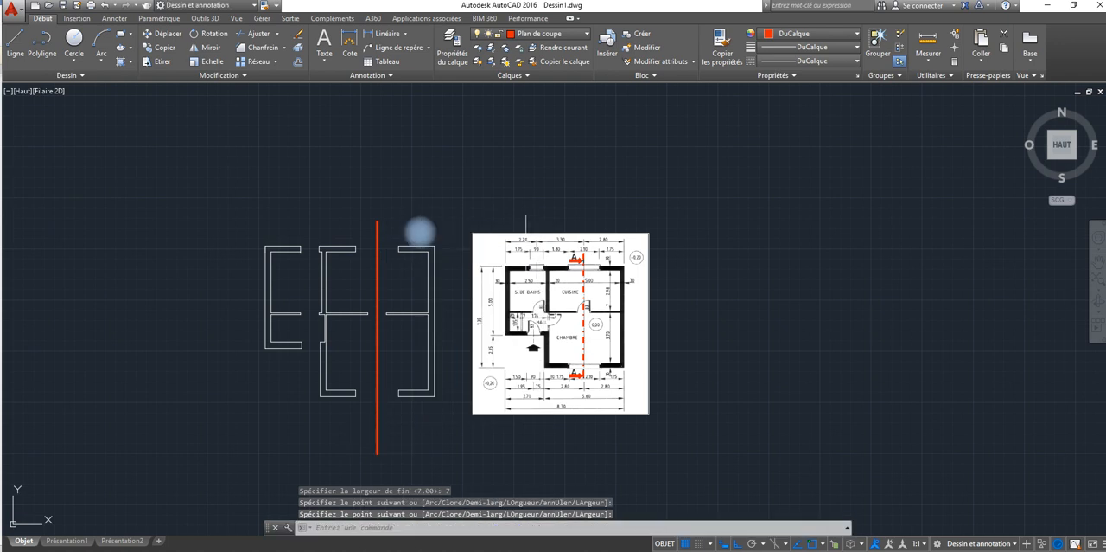
# Step: Load the dashed linetype ACAD_ISO02W100 (ISO interrompu) from acadiso.lin into the drawing for the section line
pyautogui.click(377, 270)
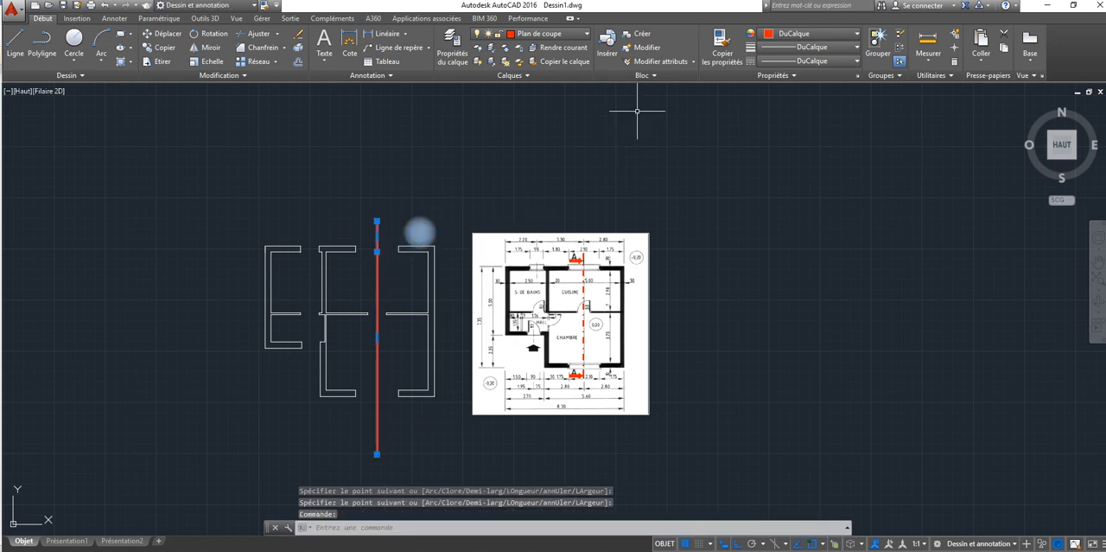
pyautogui.click(856, 63)
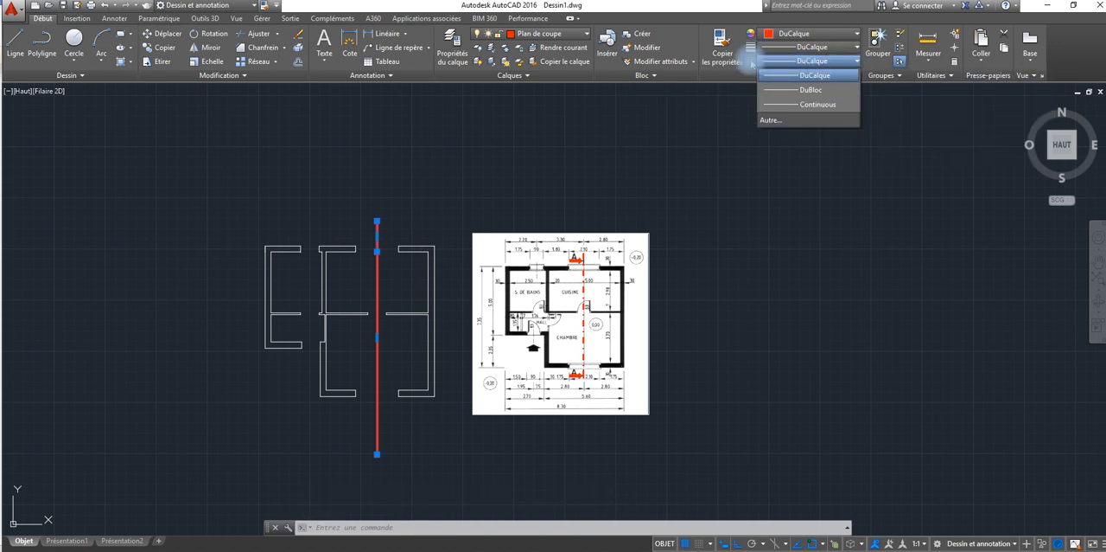
pyautogui.click(788, 120)
pyautogui.moveTo(309, 179); pyautogui.dragTo(787, 143)
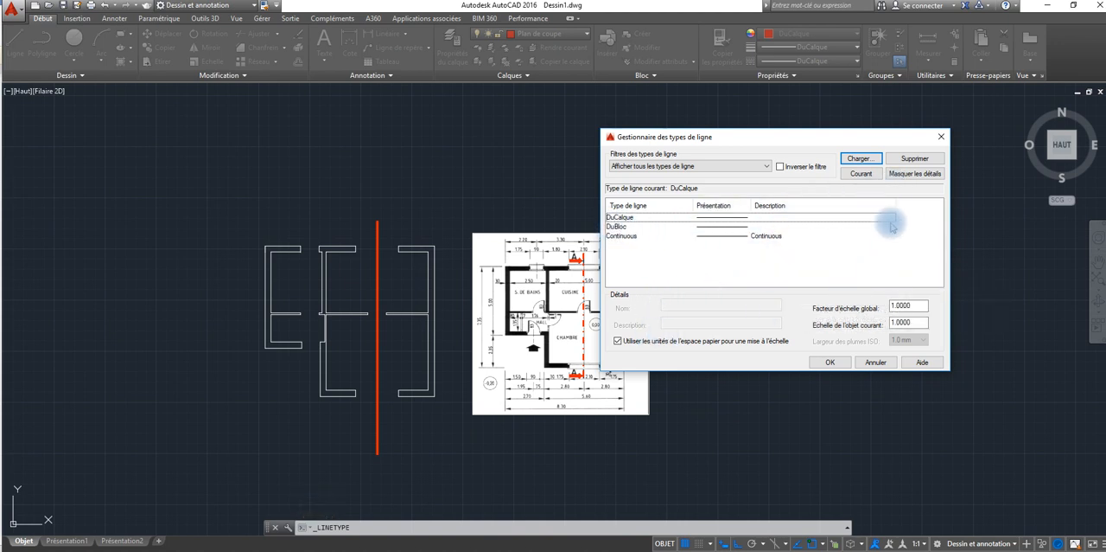
pyautogui.click(860, 159)
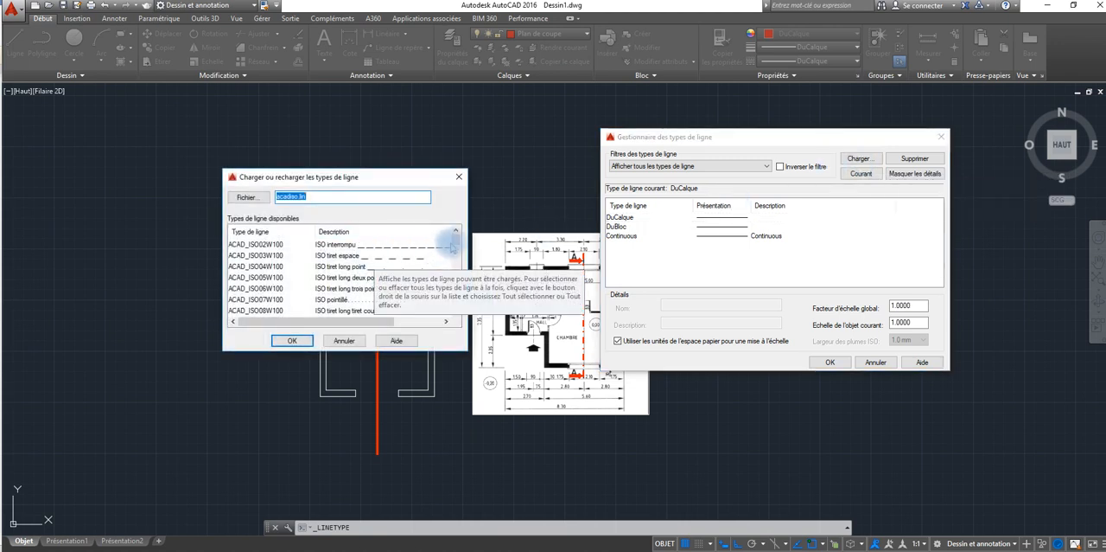
pyautogui.moveTo(454, 239)
pyautogui.mouseDown()
pyautogui.moveTo(449, 304)
pyautogui.moveTo(456, 234)
pyautogui.mouseUp()
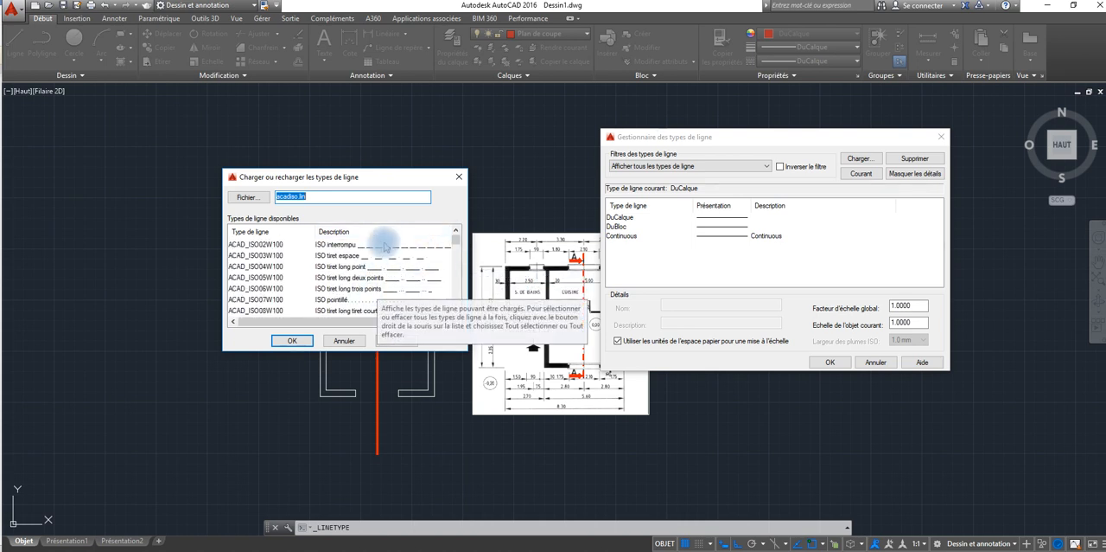
pyautogui.click(389, 246)
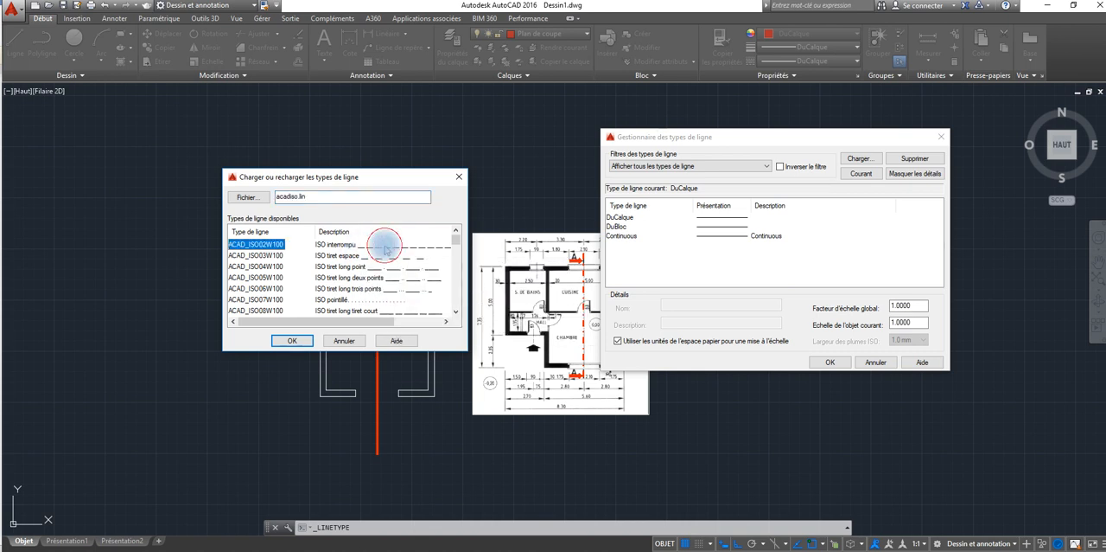
pyautogui.click(294, 340)
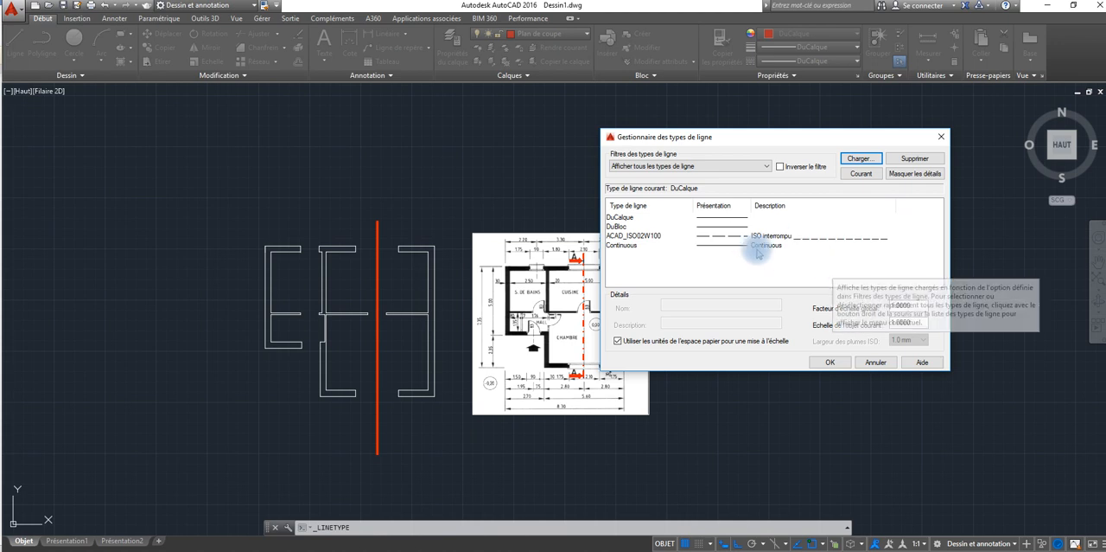
pyautogui.click(720, 236)
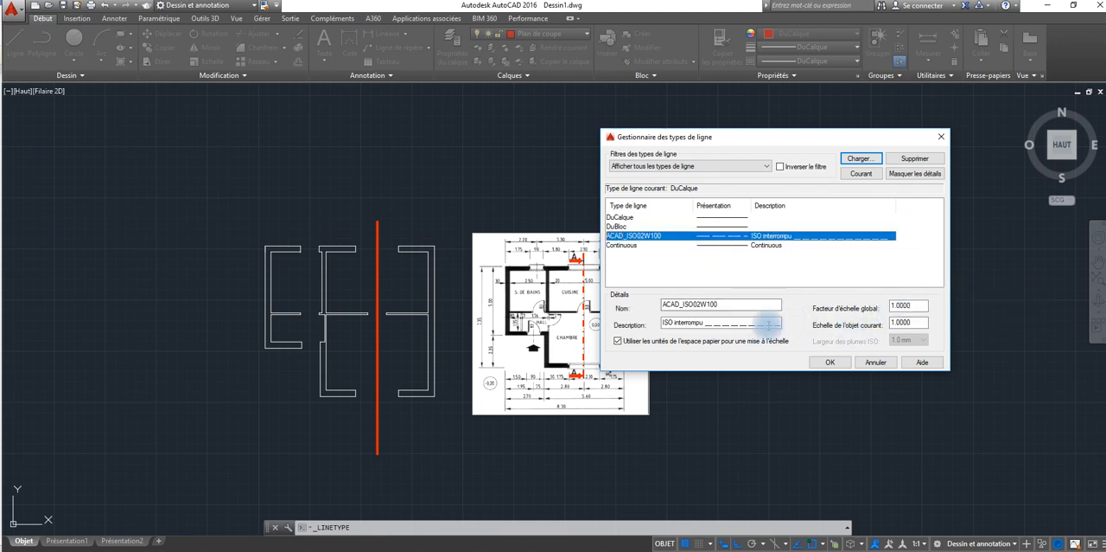
pyautogui.click(831, 361)
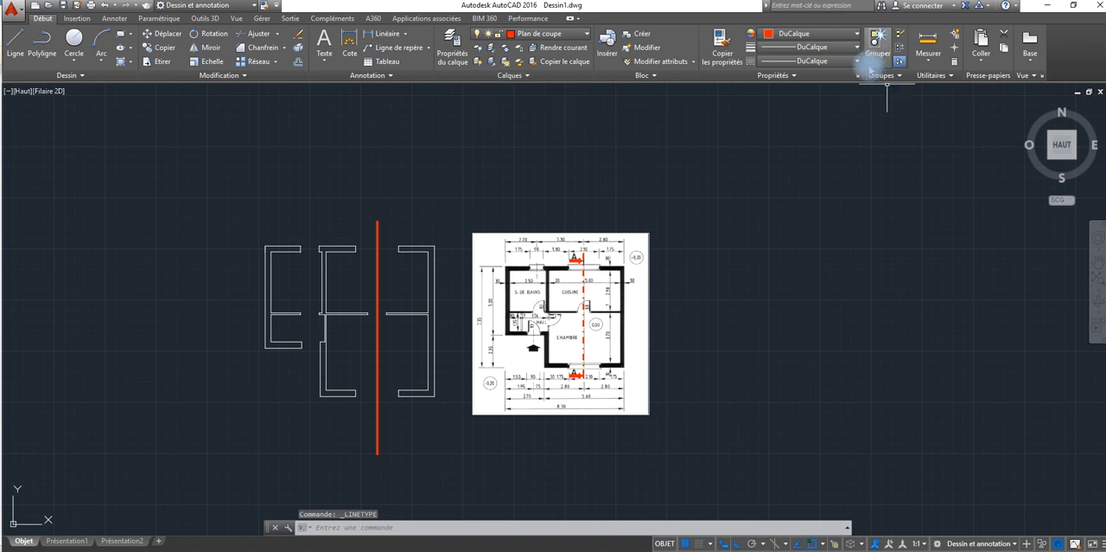
# Step: Make ACAD_ISO02W100 the current linetype and apply it to the red section polyline
pyautogui.click(856, 61)
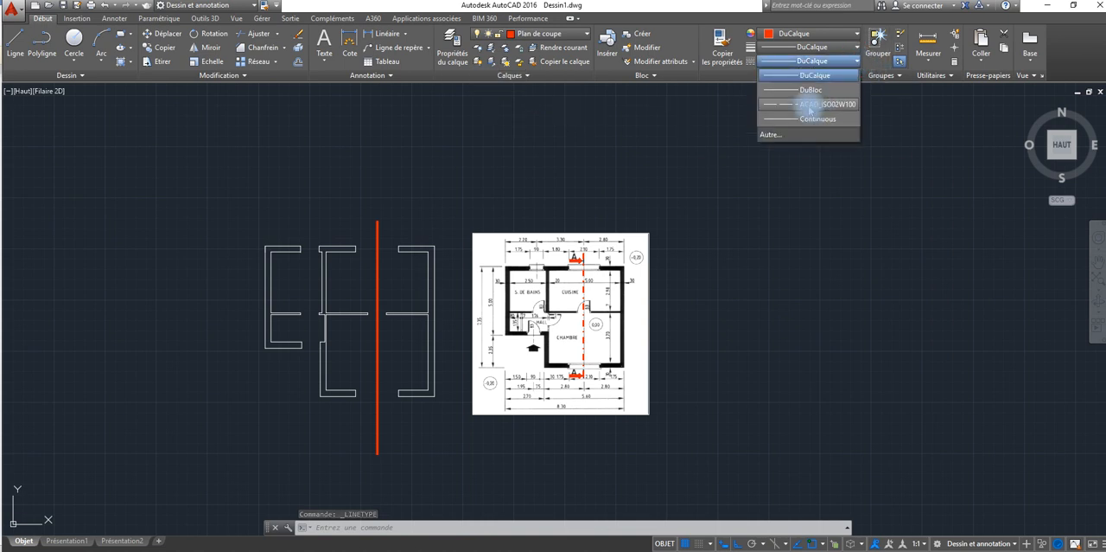
pyautogui.click(809, 104)
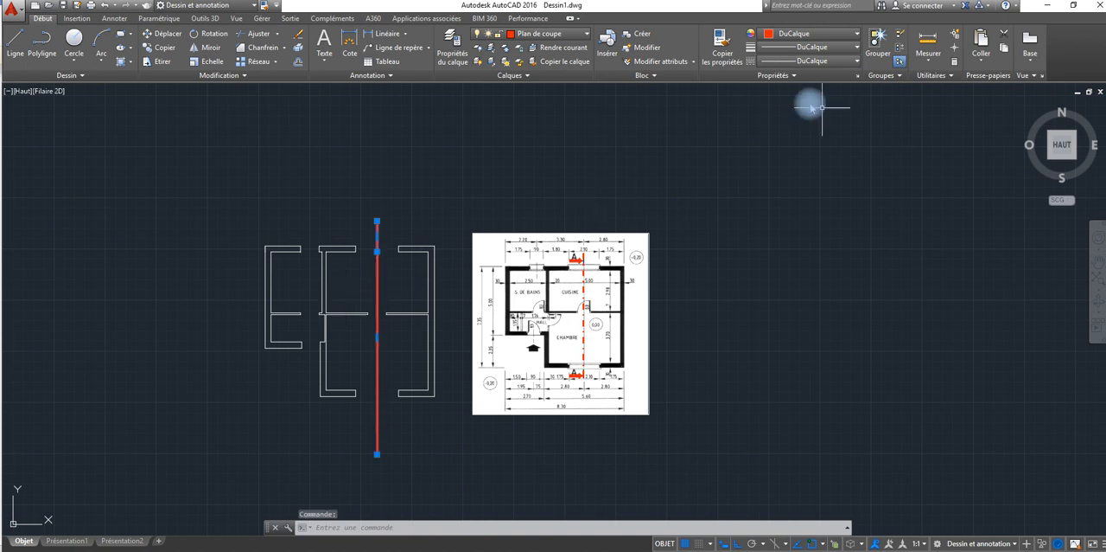
pyautogui.click(851, 61)
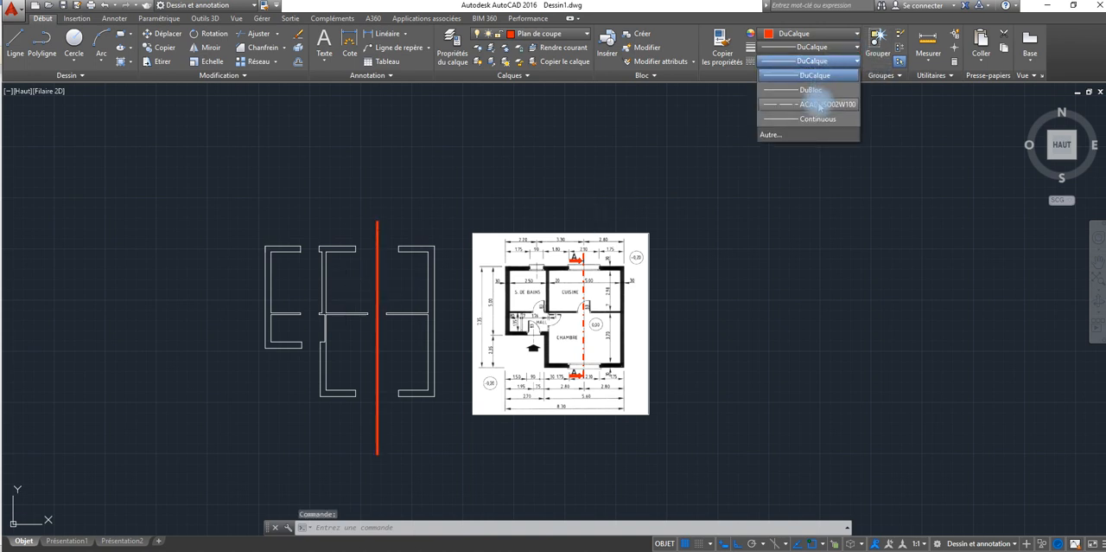
pyautogui.click(819, 104)
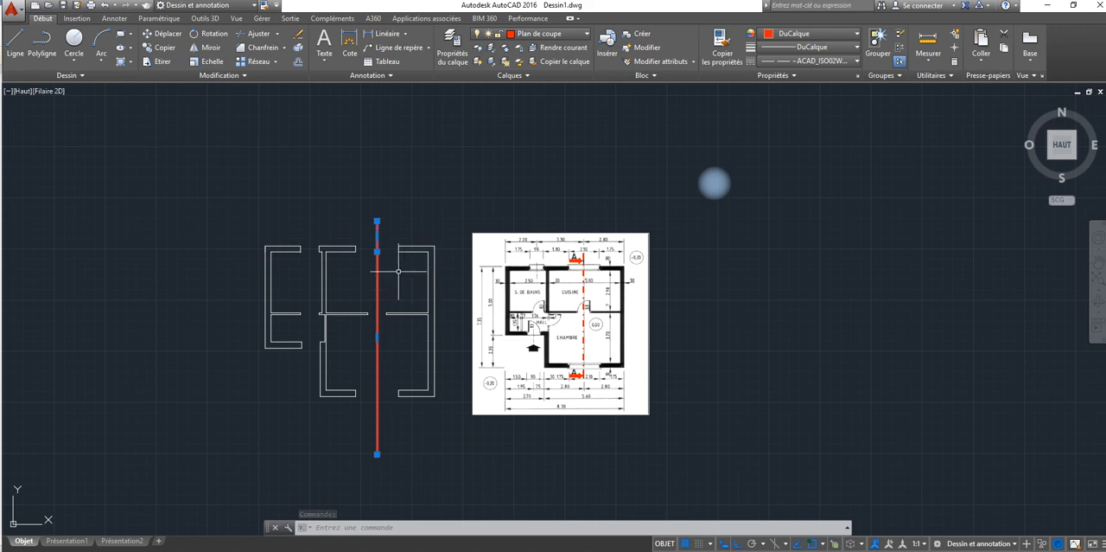
pyautogui.scroll(5, 377, 253)
pyautogui.scroll(-5, 375, 262)
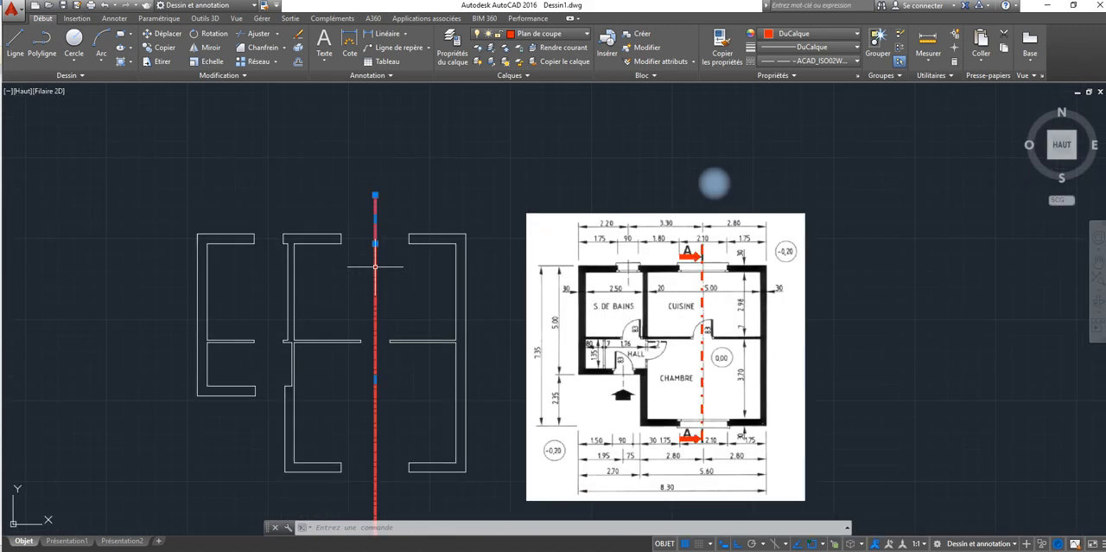
pyautogui.press('Escape')
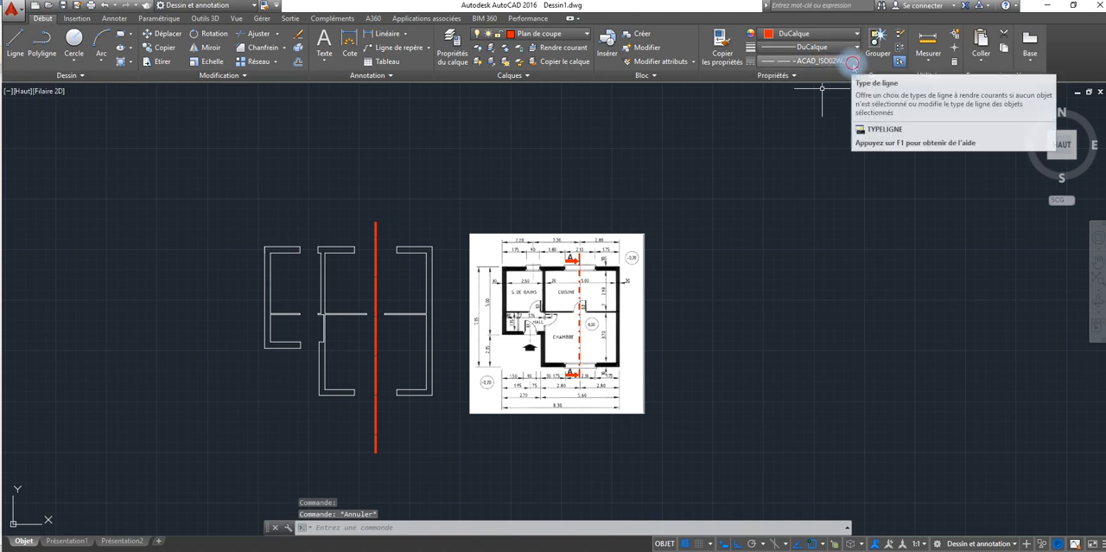
# Step: Set the global linetype scale factor to 10 in the linetype manager and accept the ISO linetype notice
pyautogui.click(845, 61)
pyautogui.click(782, 134)
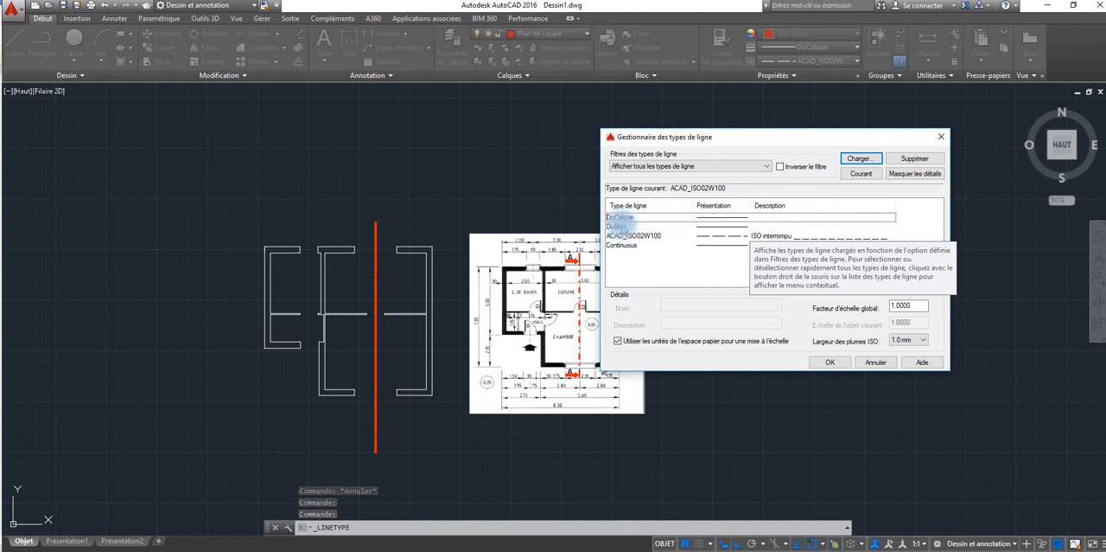
pyautogui.click(716, 236)
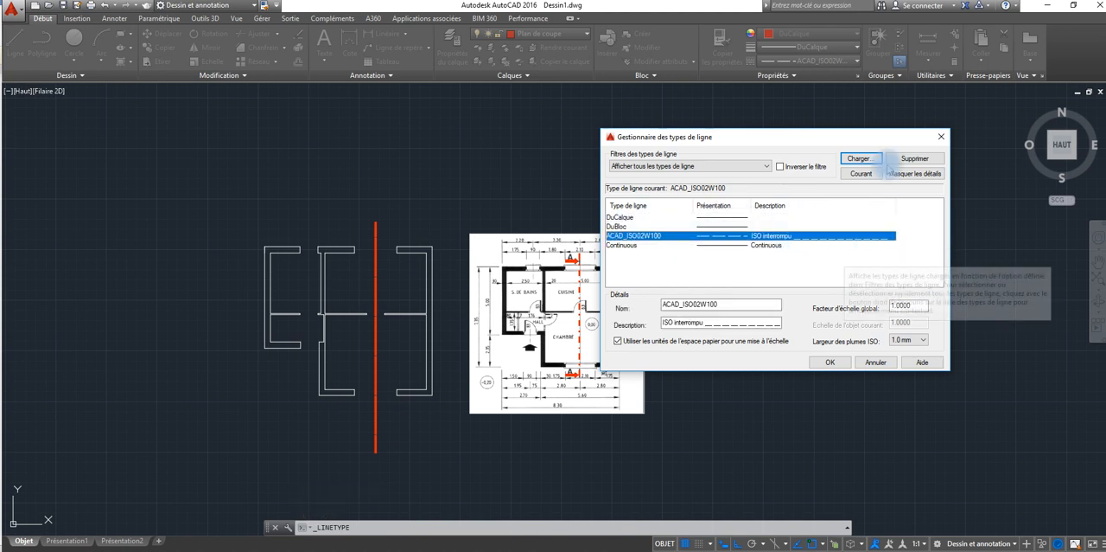
pyautogui.click(914, 173)
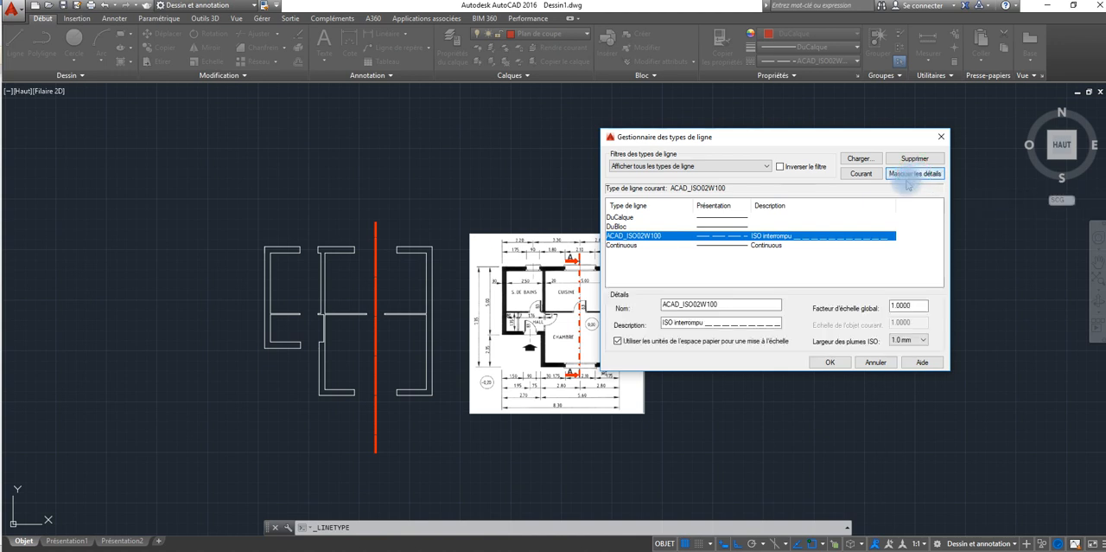
pyautogui.click(908, 305)
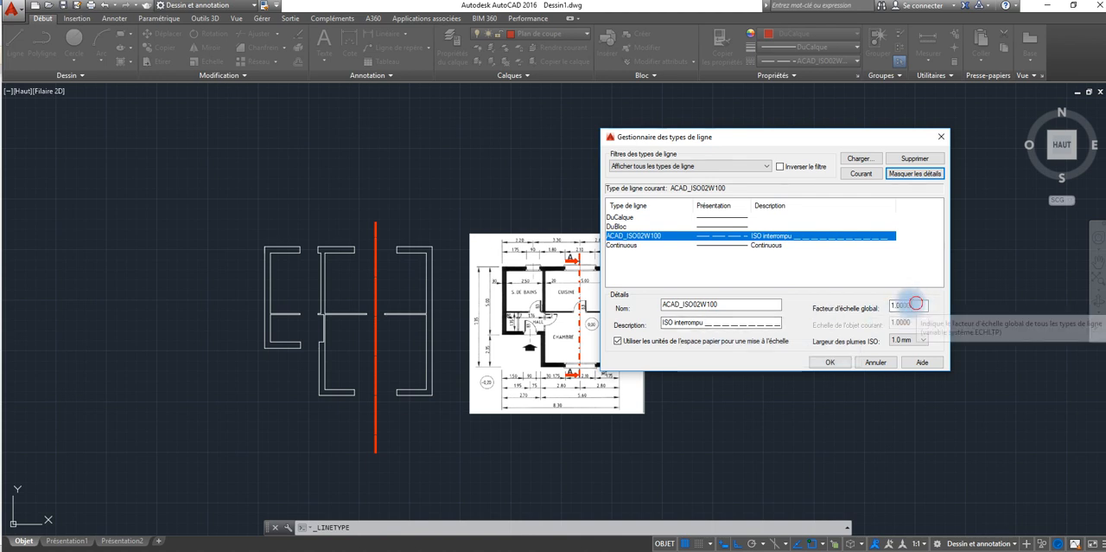
pyautogui.doubleClick(916, 304)
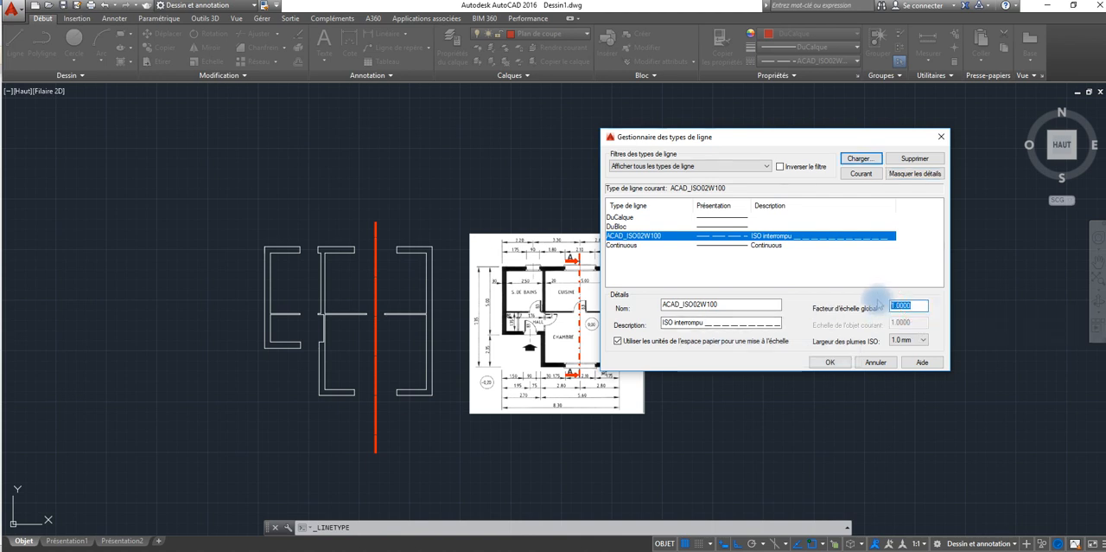
pyautogui.write('10')
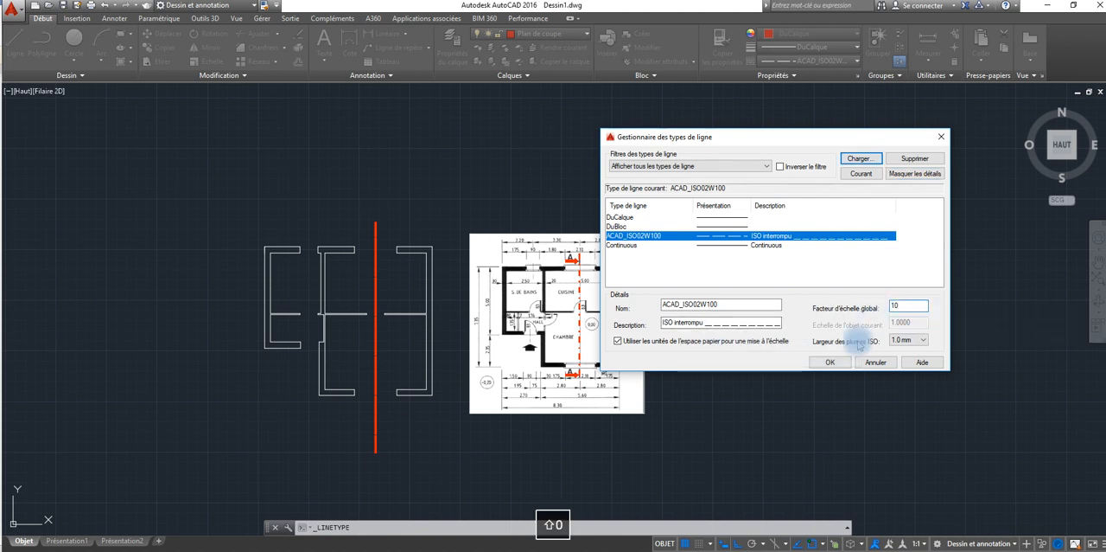
pyautogui.click(830, 362)
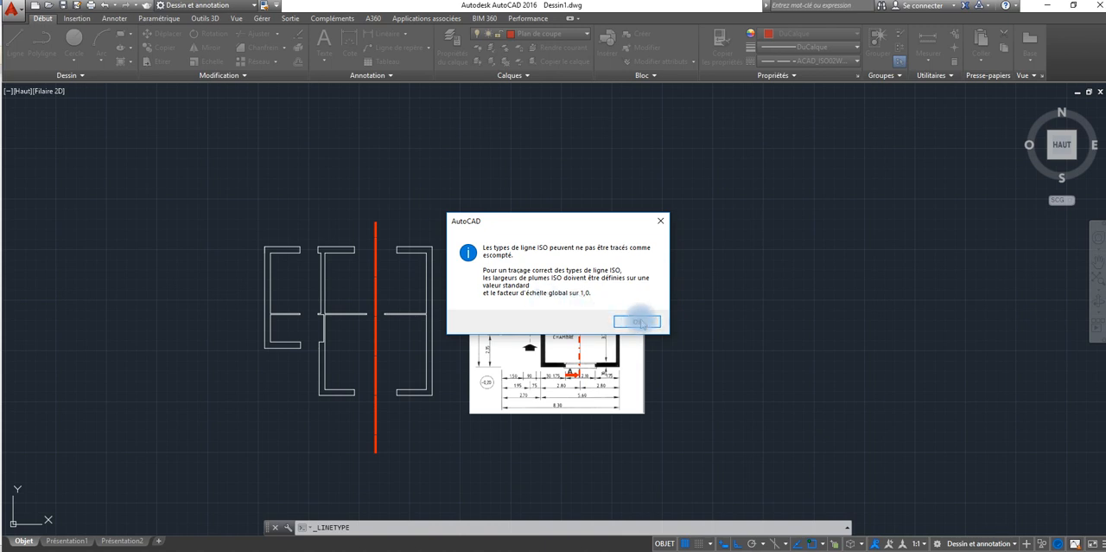
pyautogui.click(639, 322)
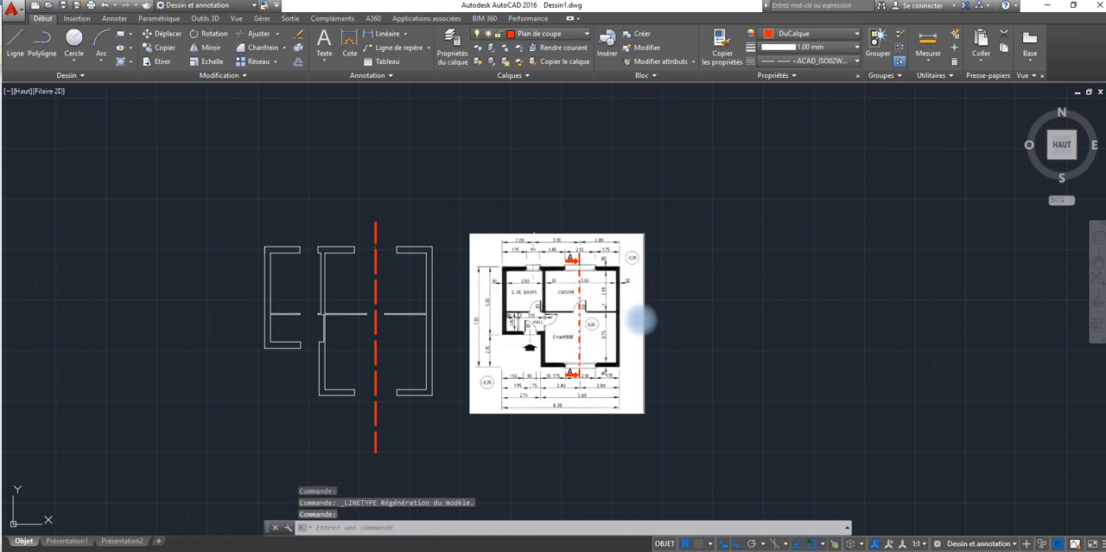
# Step: Load the dash-dot linetype BORDUREX2 (Bordure x2) from acadiso.lin into the drawing
pyautogui.click(854, 63)
pyautogui.click(785, 128)
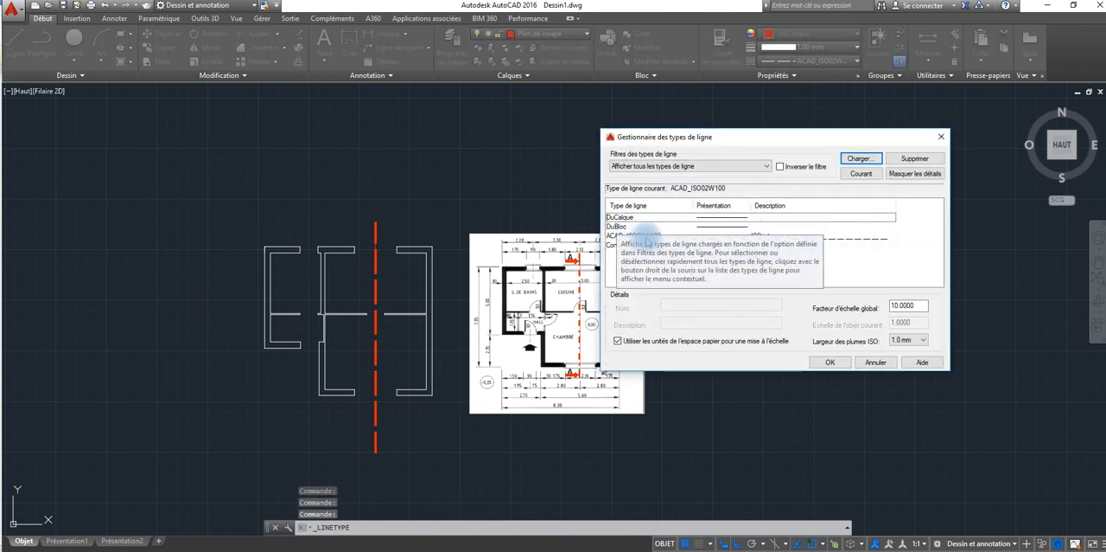
pyautogui.click(859, 158)
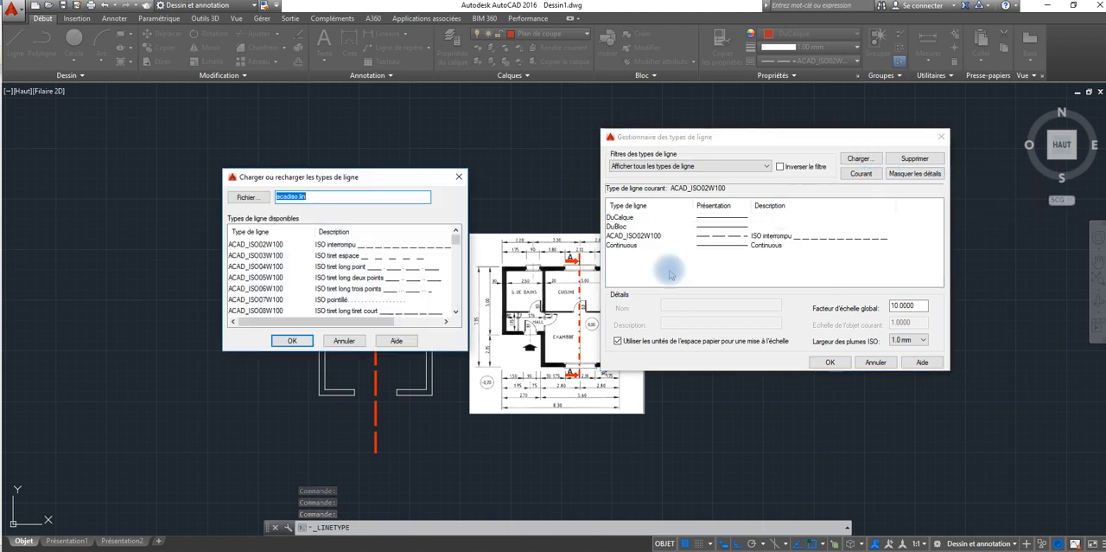
pyautogui.moveTo(454, 241); pyautogui.dragTo(454, 258)
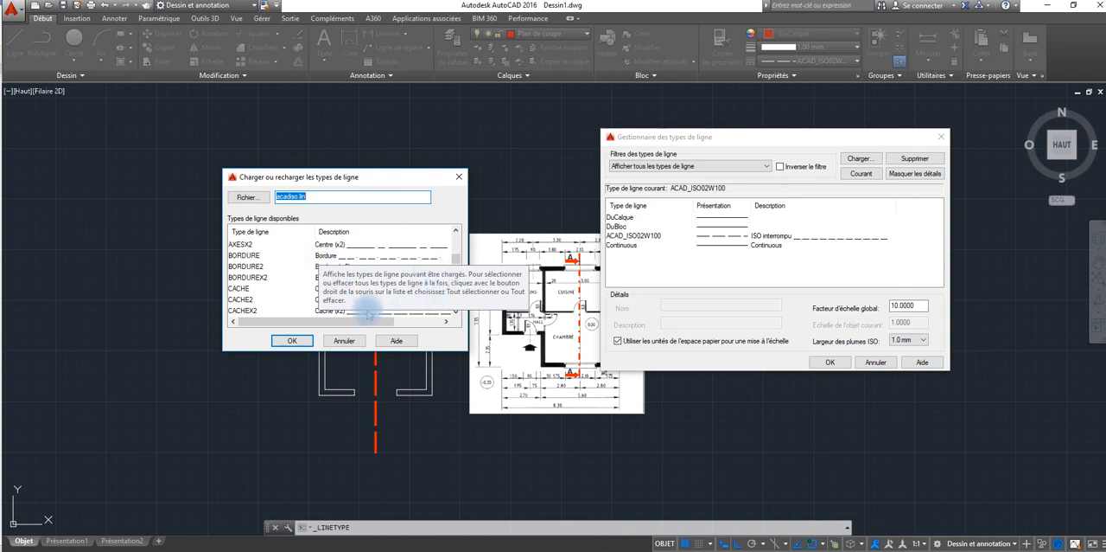
pyautogui.moveTo(381, 173); pyautogui.dragTo(388, 160)
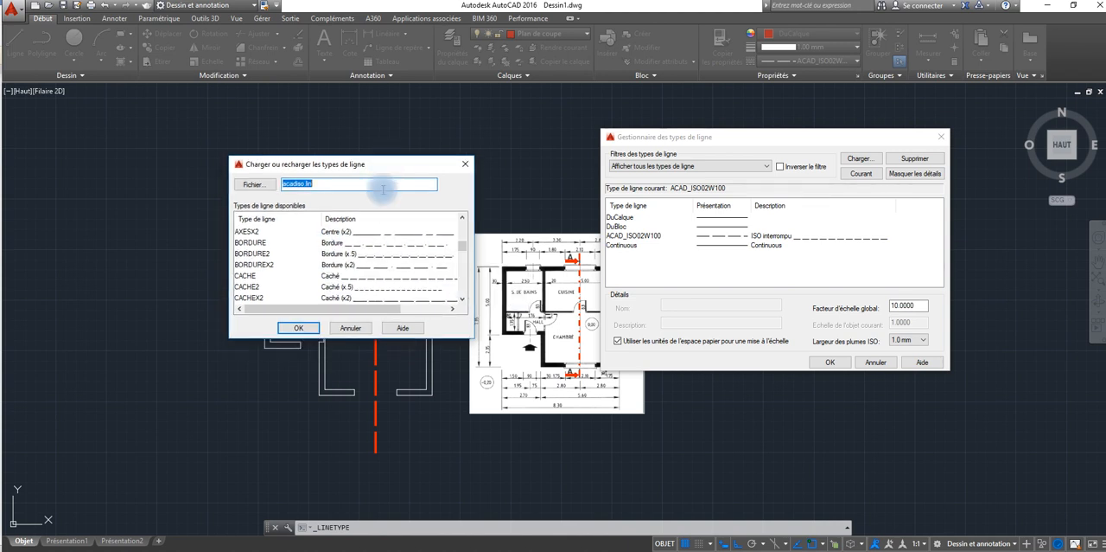
pyautogui.click(372, 266)
pyautogui.click(298, 328)
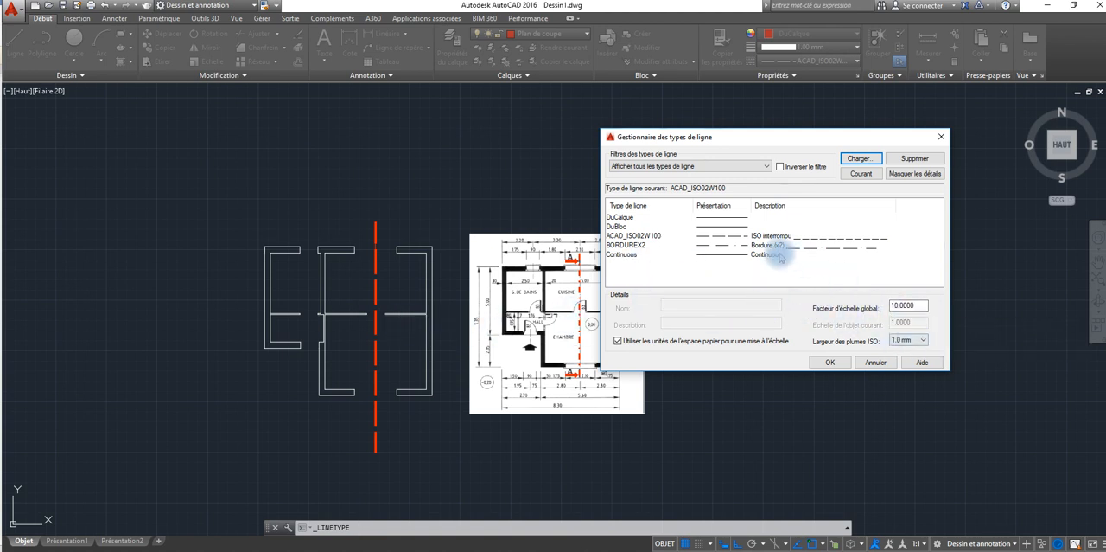
pyautogui.click(719, 247)
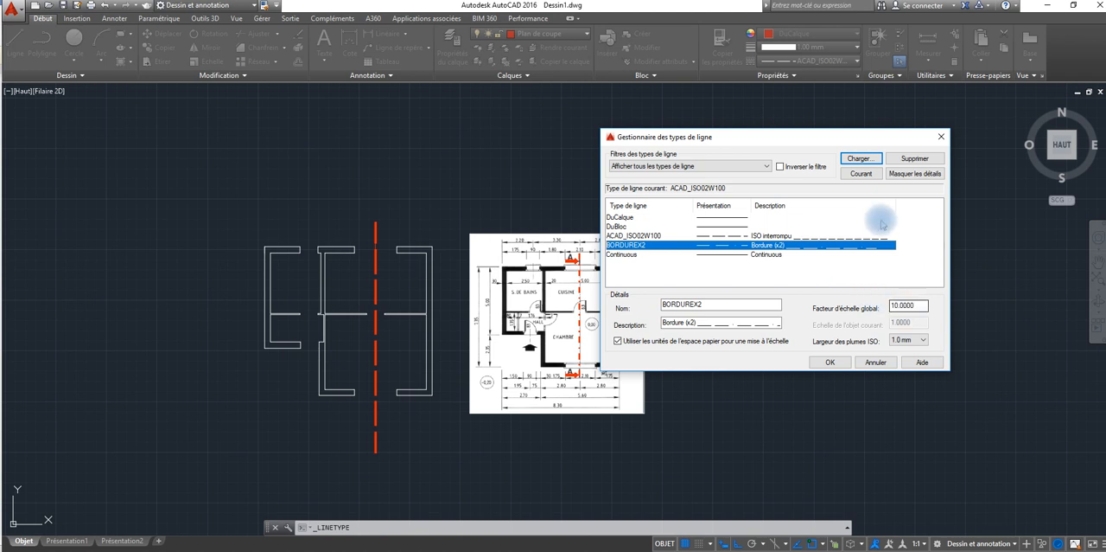
pyautogui.click(831, 361)
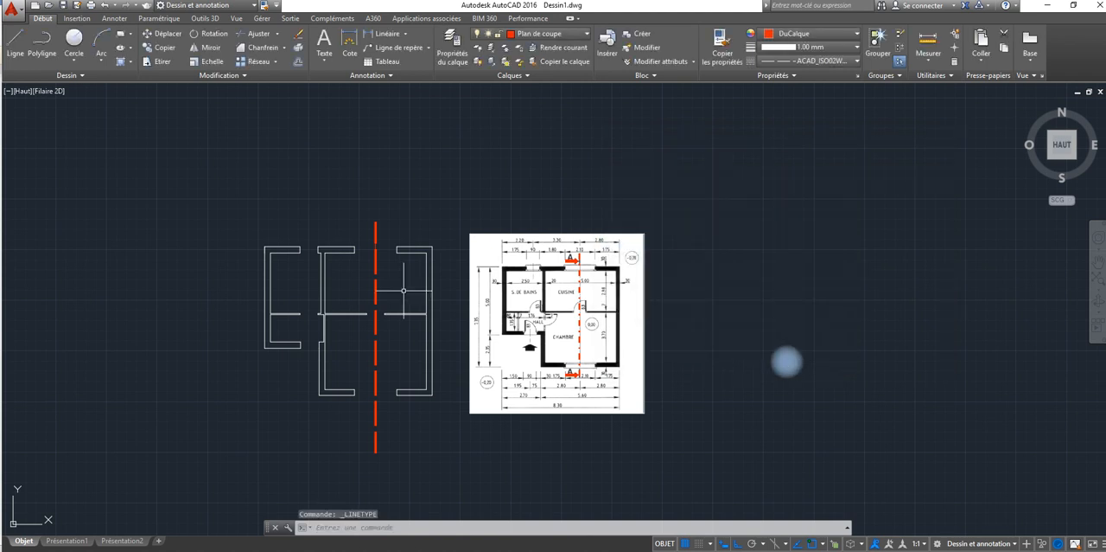
# Step: Move the red dashed section line slightly straight up relative to the floor plan
pyautogui.click(375, 238)
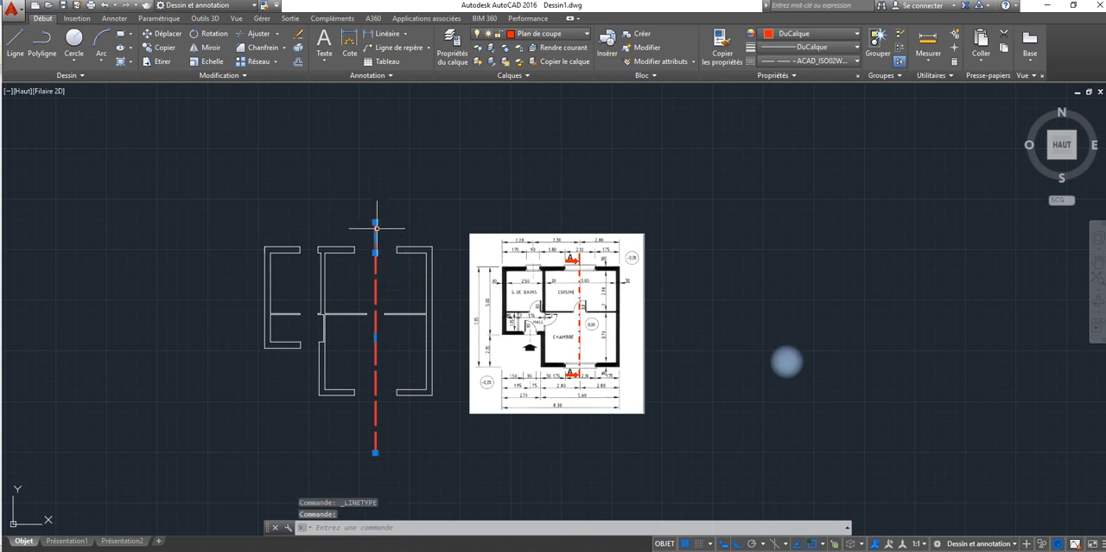
pyautogui.click(150, 37)
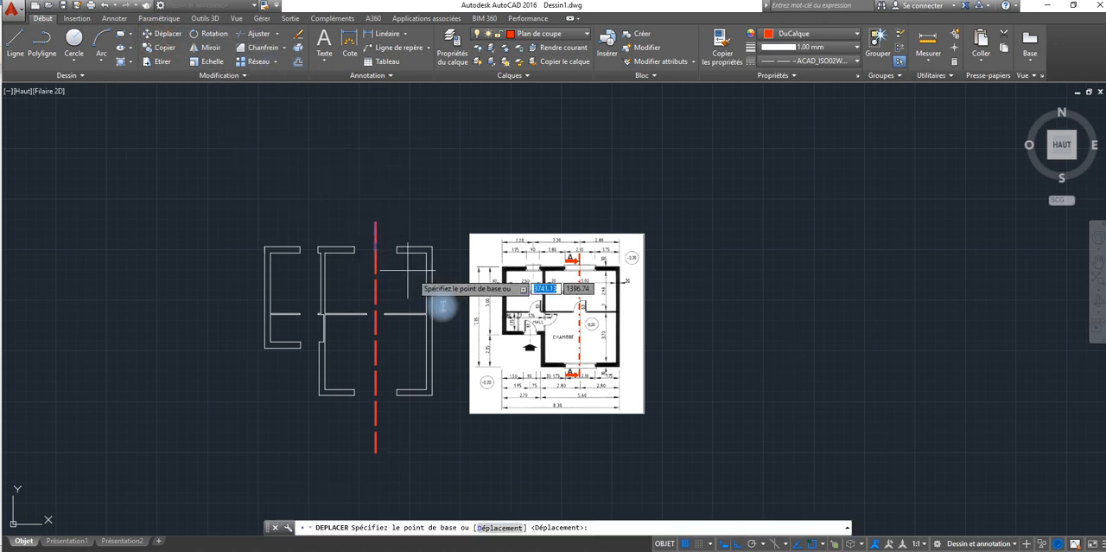
pyautogui.click(377, 224)
pyautogui.click(379, 217)
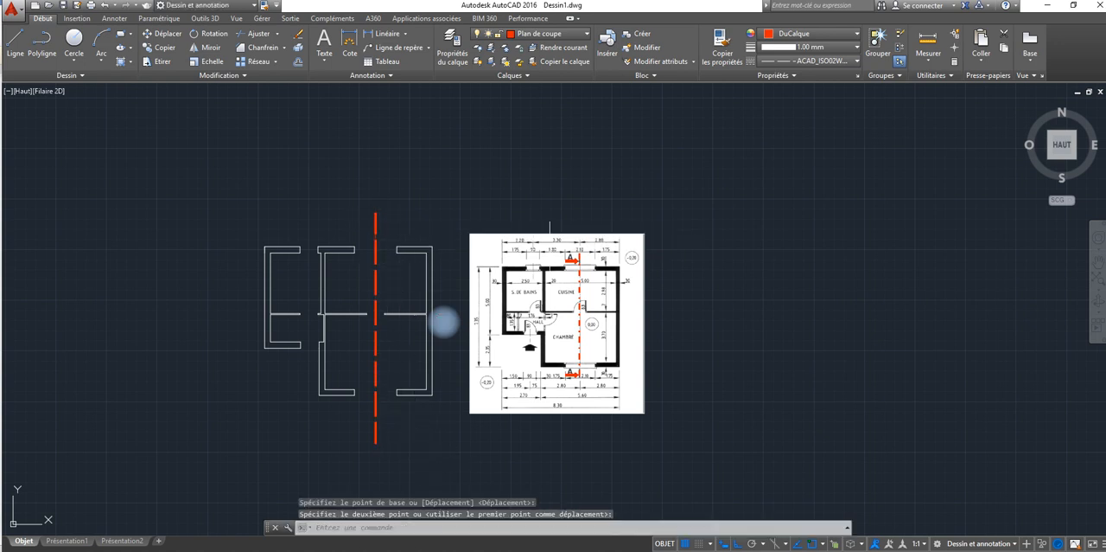
# Step: Create a new layer named BAIES in the layer properties manager
pyautogui.scroll(2, 406, 272)
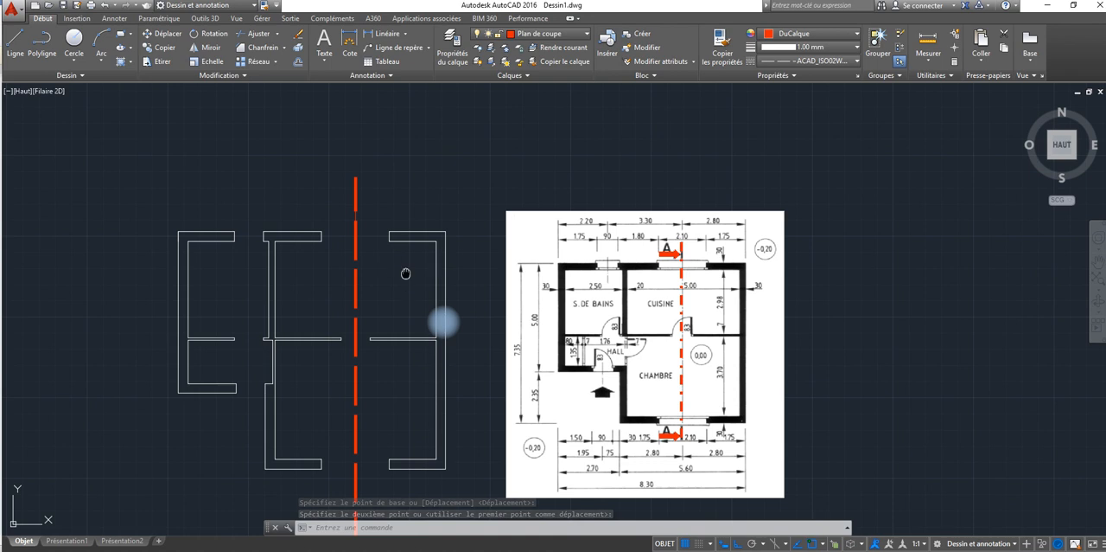
pyautogui.moveTo(406, 273); pyautogui.dragTo(414, 208, button='middle')
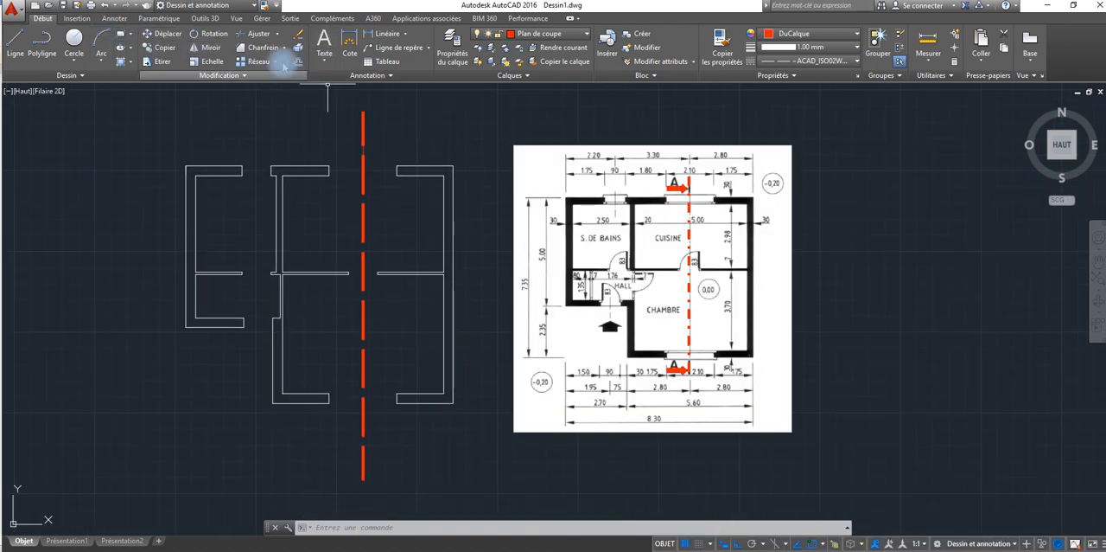
pyautogui.click(451, 48)
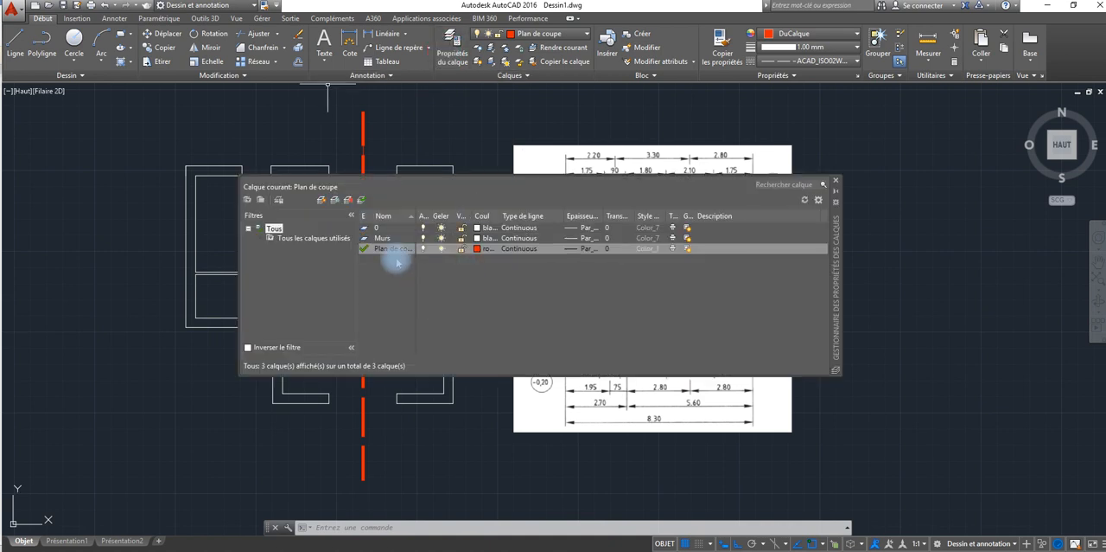
pyautogui.click(321, 200)
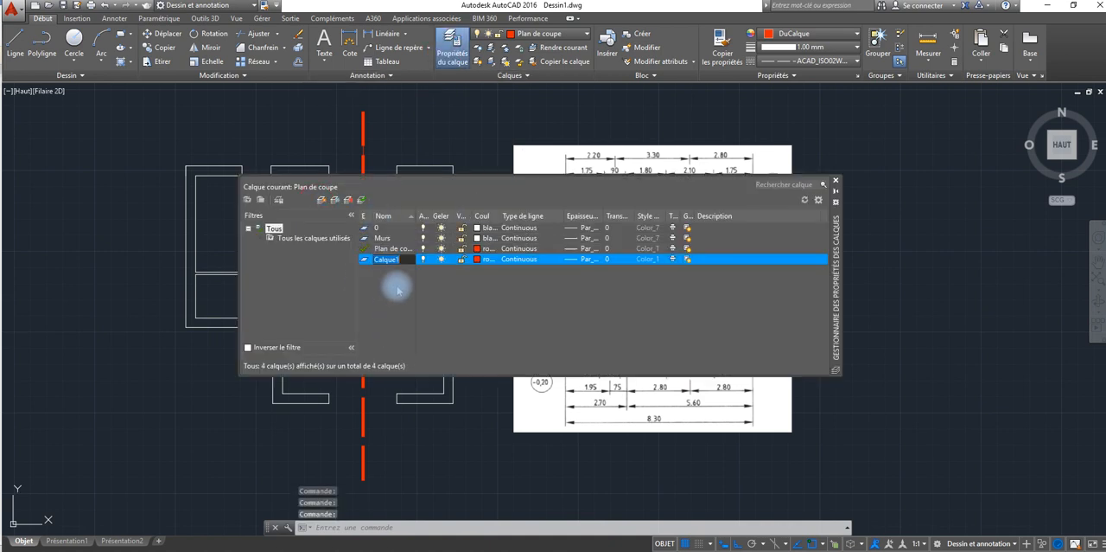
pyautogui.write('B')
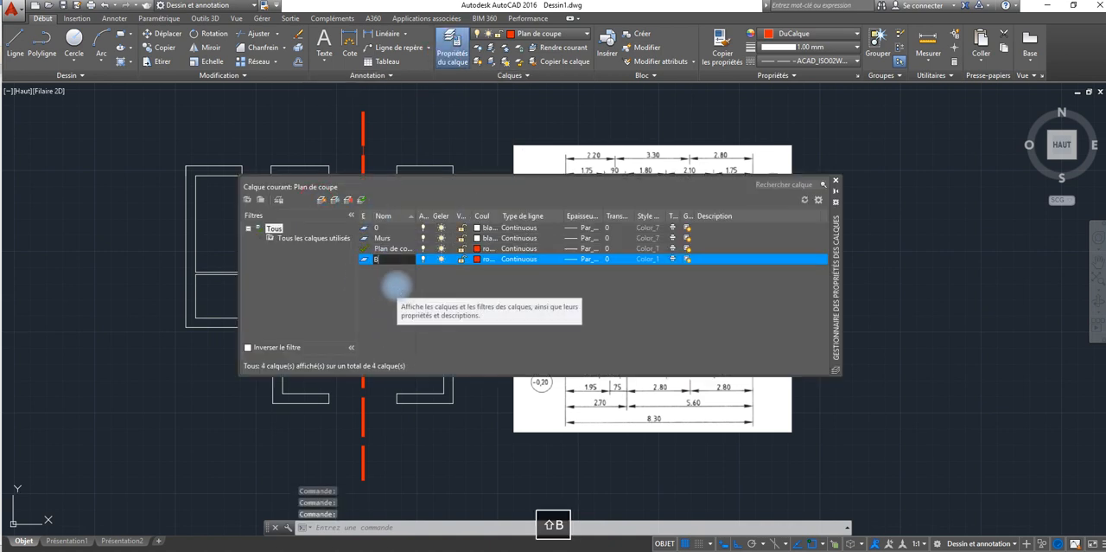
# Step: Rename the layer Plan de coupe as PLAN COUPE
pyautogui.click(391, 250)
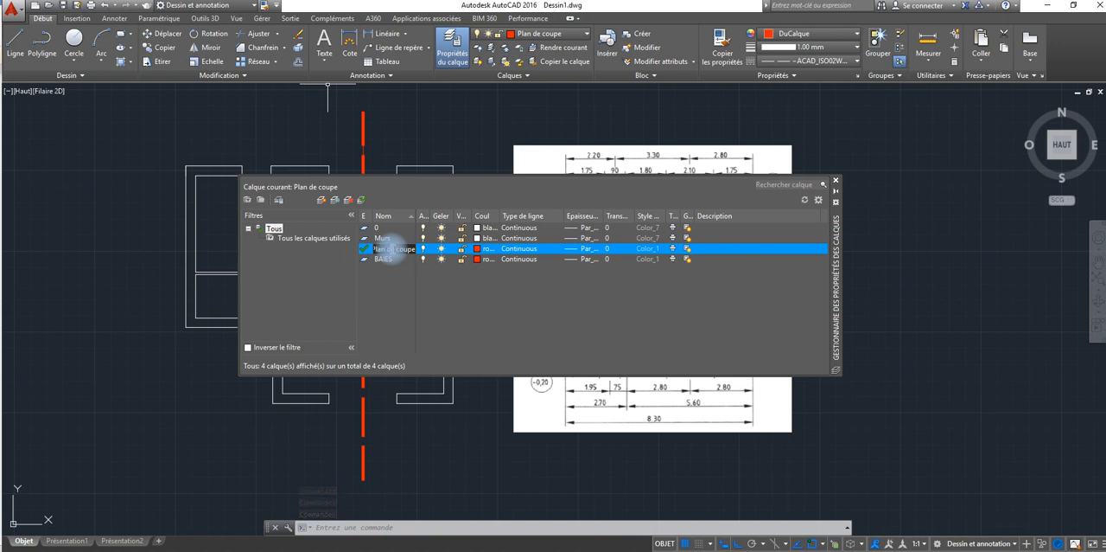
pyautogui.hotkey('ctrl', 'q')
pyautogui.write('PL')
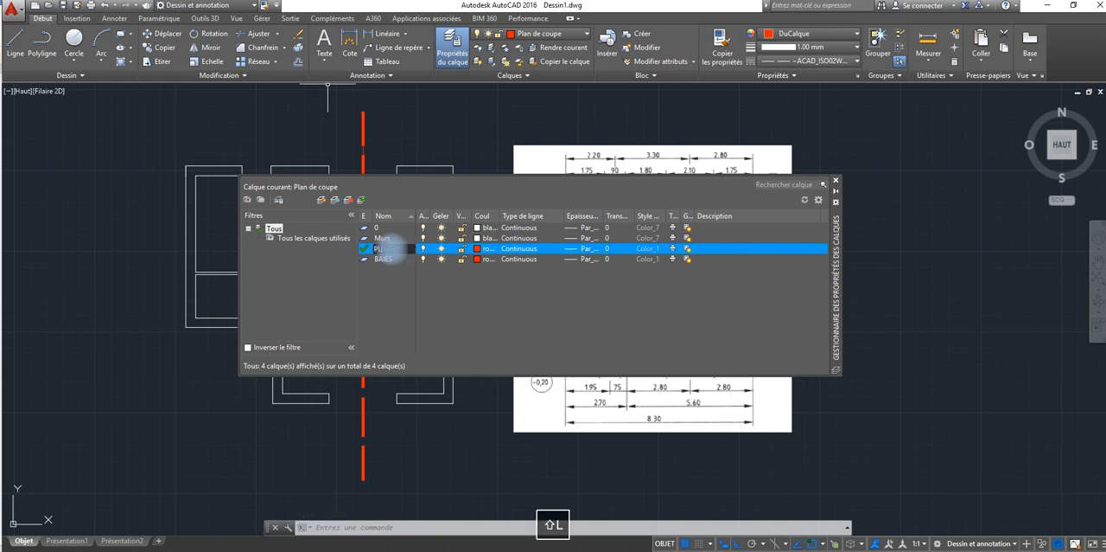
pyautogui.write('AN COUPE')
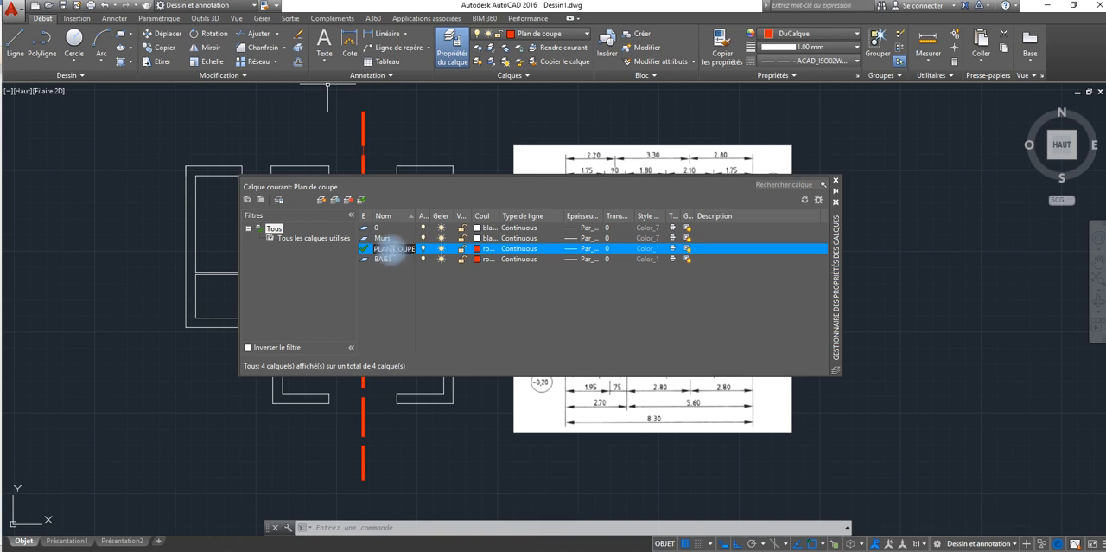
pyautogui.doubleClick(359, 249)
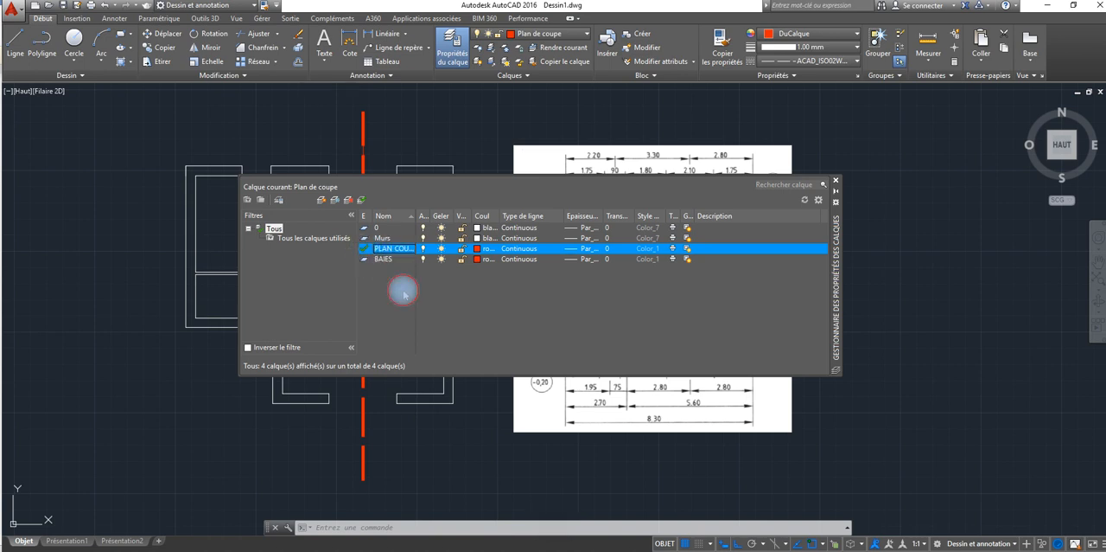
# Step: Make BAIES the current layer and set its colour to green (vert) in the layer properties manager
pyautogui.click(359, 259)
pyautogui.doubleClick(361, 259)
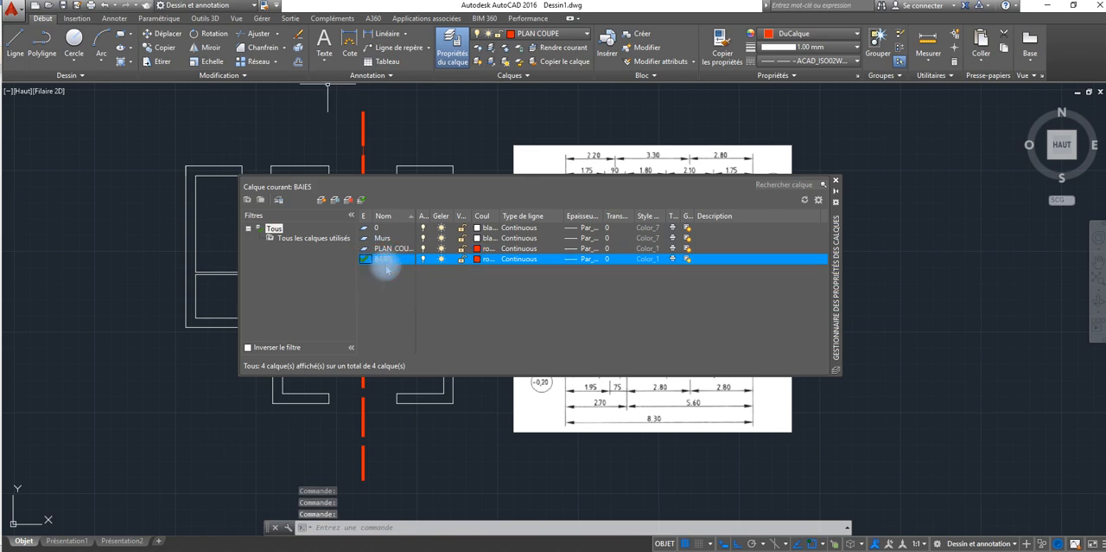
pyautogui.click(477, 260)
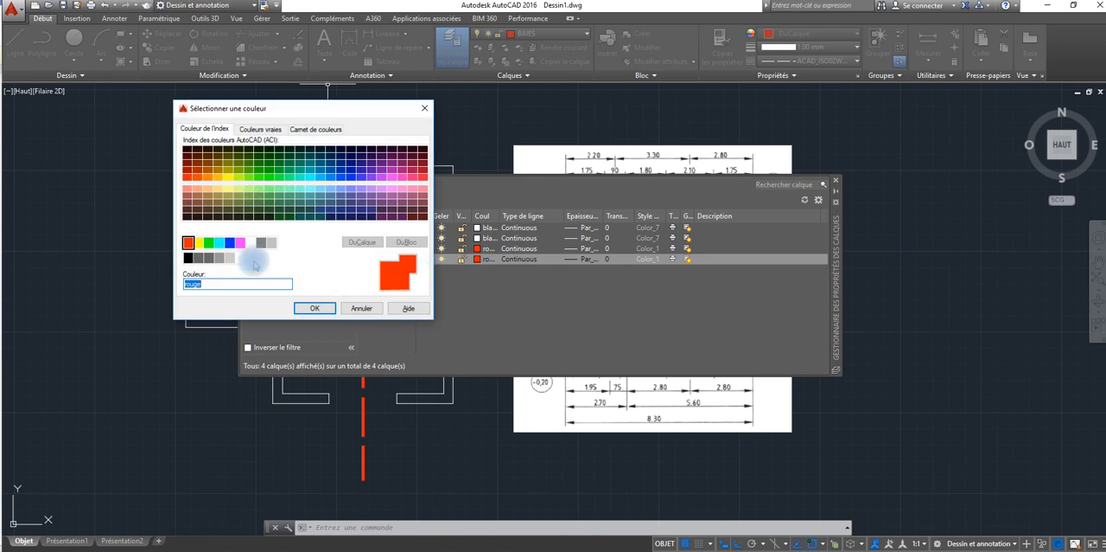
pyautogui.click(209, 244)
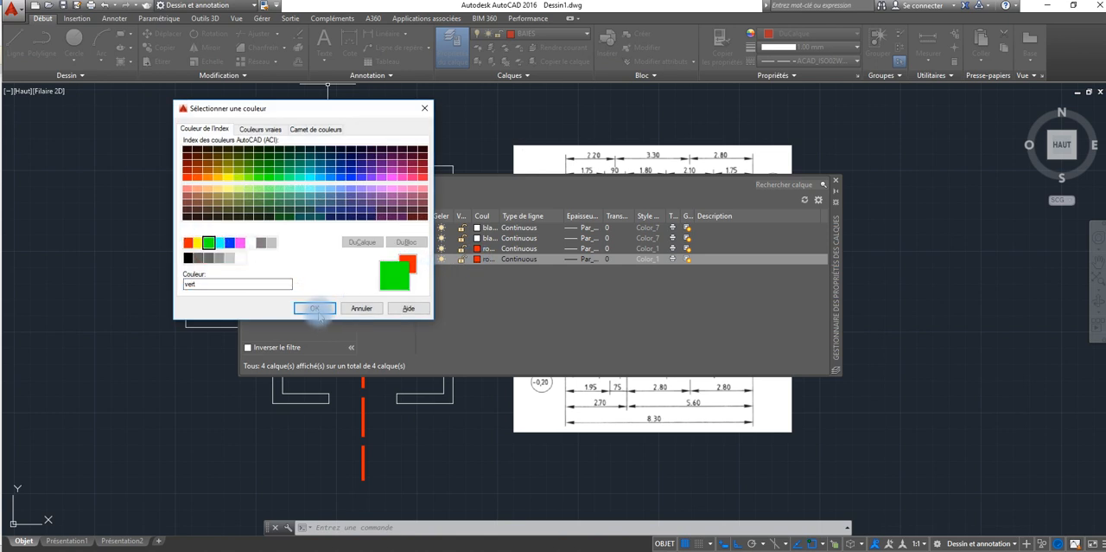
pyautogui.click(315, 308)
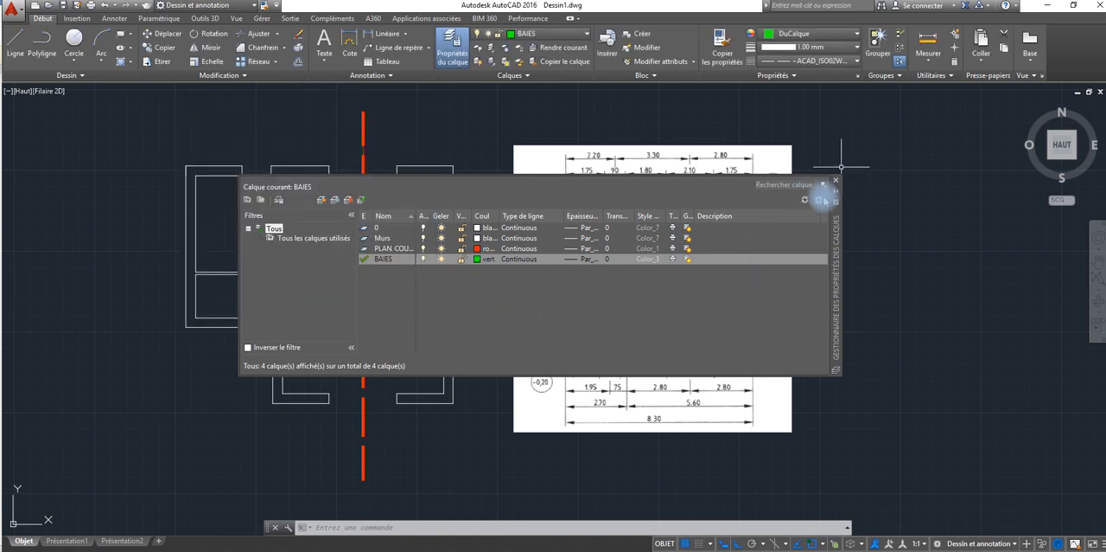
pyautogui.click(836, 182)
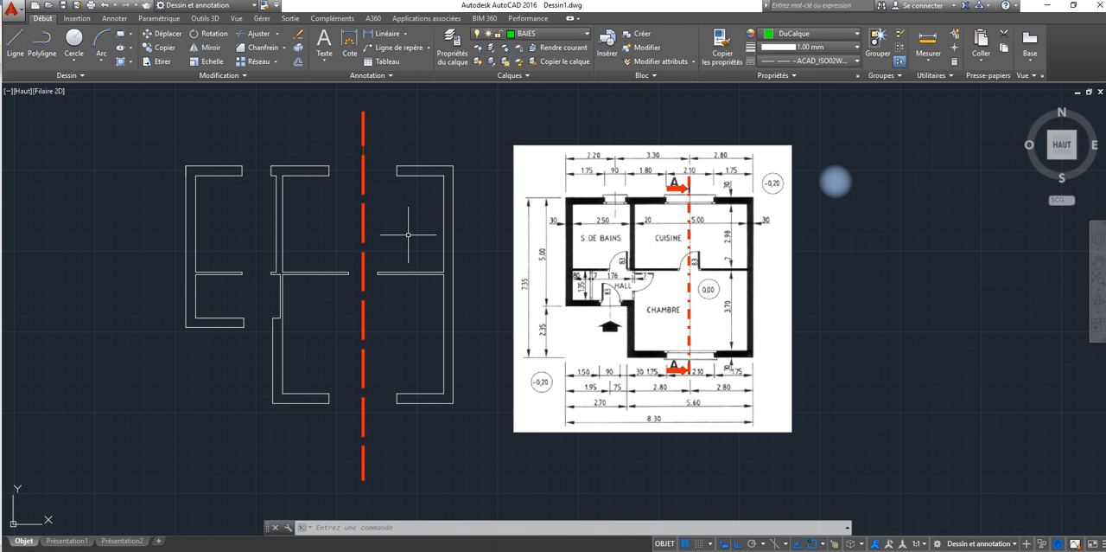
# Step: Open DesignCenter with ADCENTER, browse to the fr-fr sample folder holding Dynamic Blocks, and close the palette
pyautogui.write('ADC')
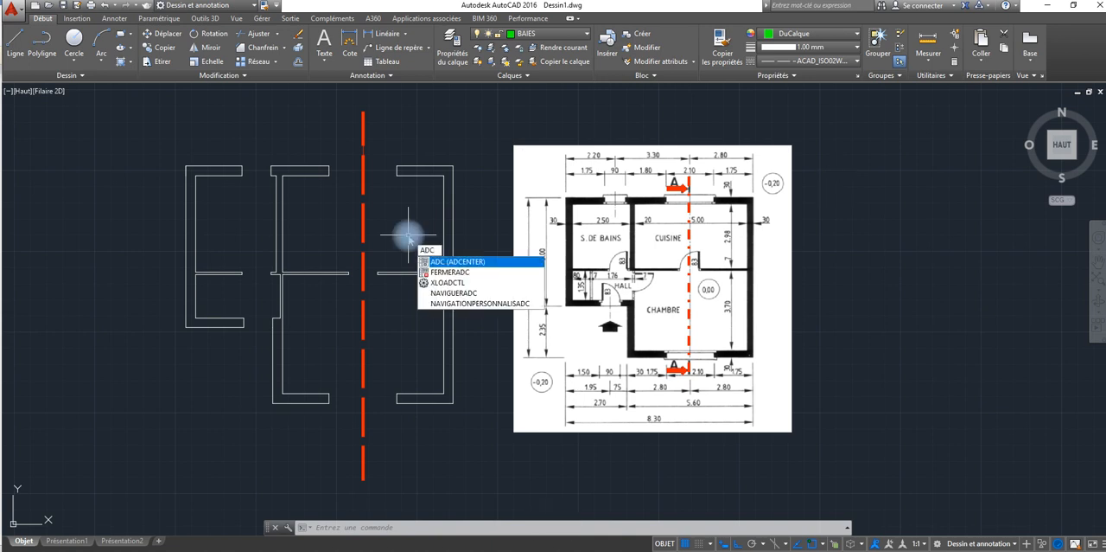
pyautogui.press('Return')
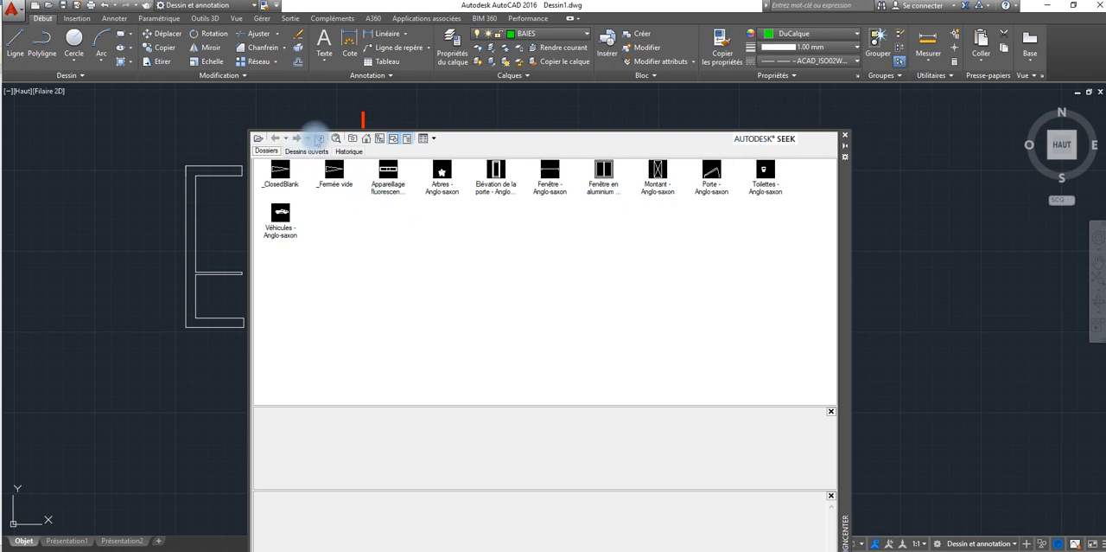
pyautogui.click(318, 138)
pyautogui.click(318, 138)
pyautogui.click(318, 138)
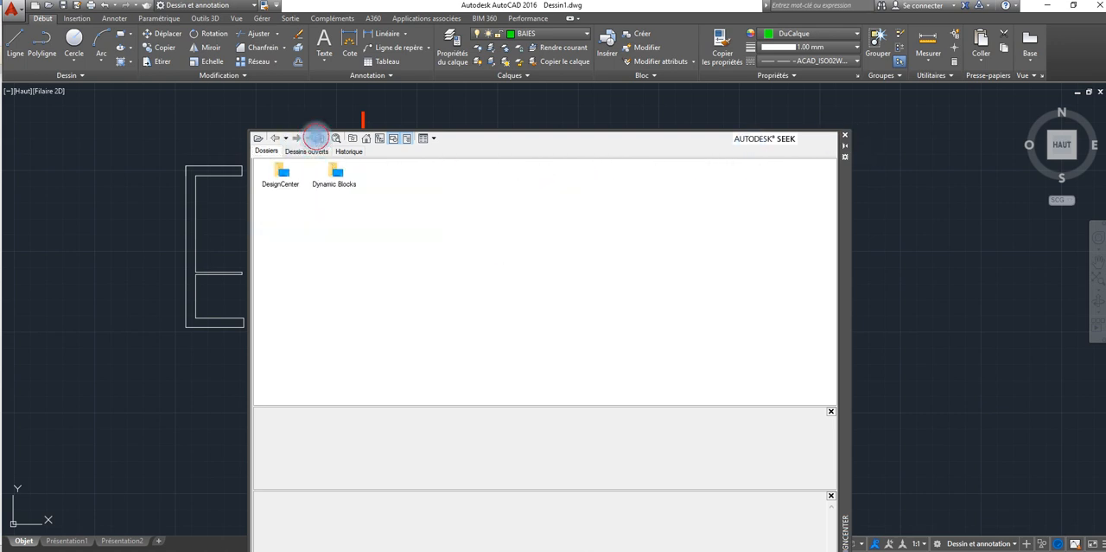
pyautogui.click(318, 138)
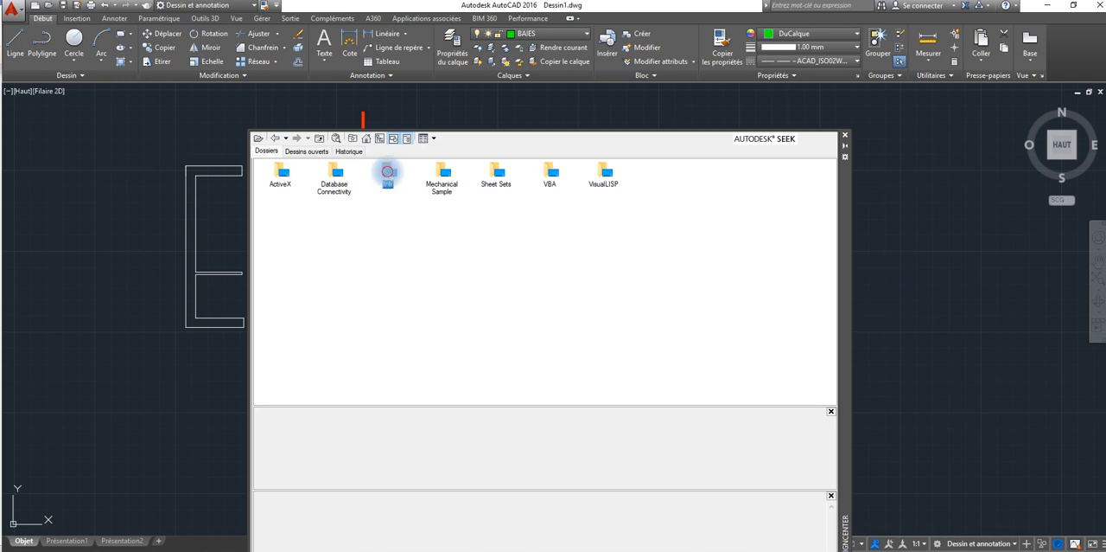
pyautogui.doubleClick(387, 171)
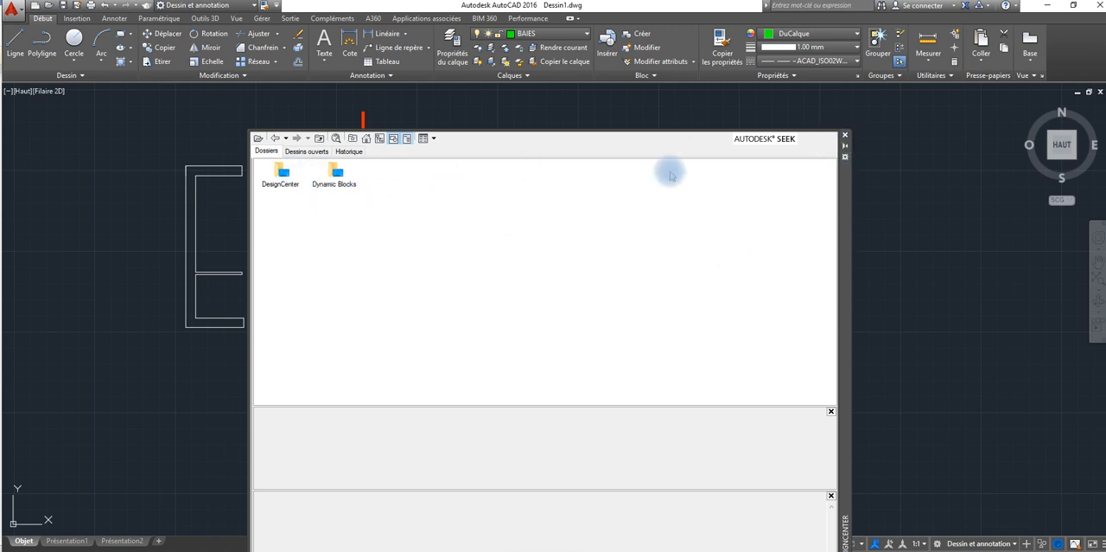
pyautogui.click(844, 136)
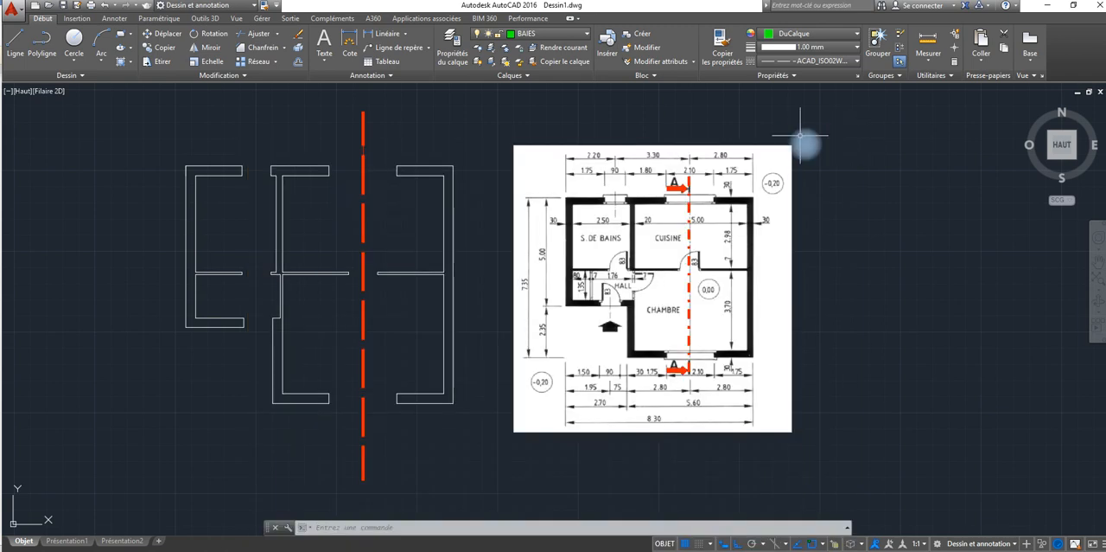
# Step: Reopen DesignCenter, dock it along the left side of the drawing area, narrow it and set it to auto-hide
pyautogui.click(235, 18)
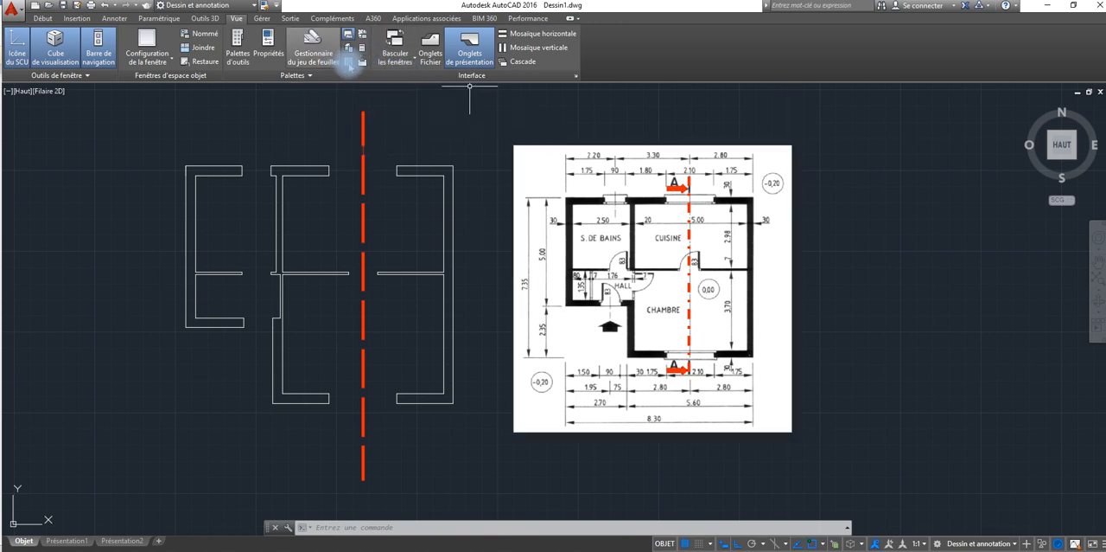
pyautogui.click(349, 63)
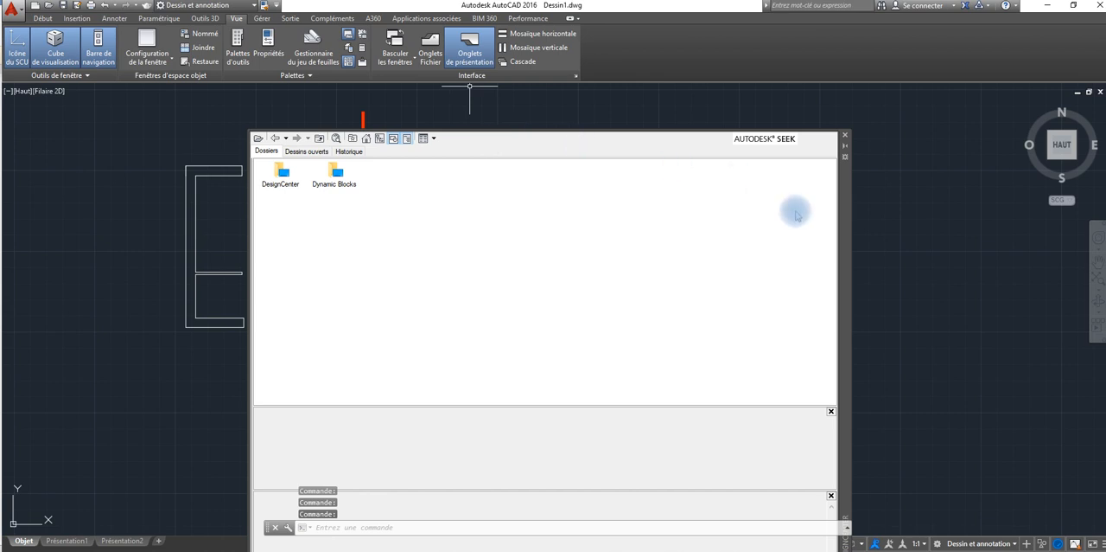
pyautogui.moveTo(846, 195)
pyautogui.mouseDown()
pyautogui.moveTo(148, 169)
pyautogui.moveTo(2, 190)
pyautogui.mouseUp()
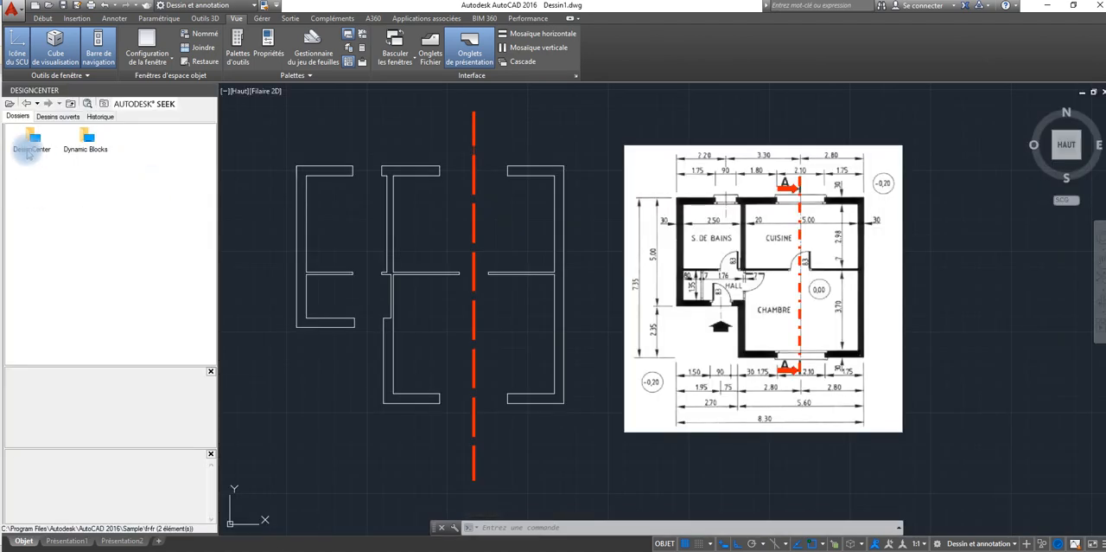
pyautogui.click(233, 167)
pyautogui.press('Escape')
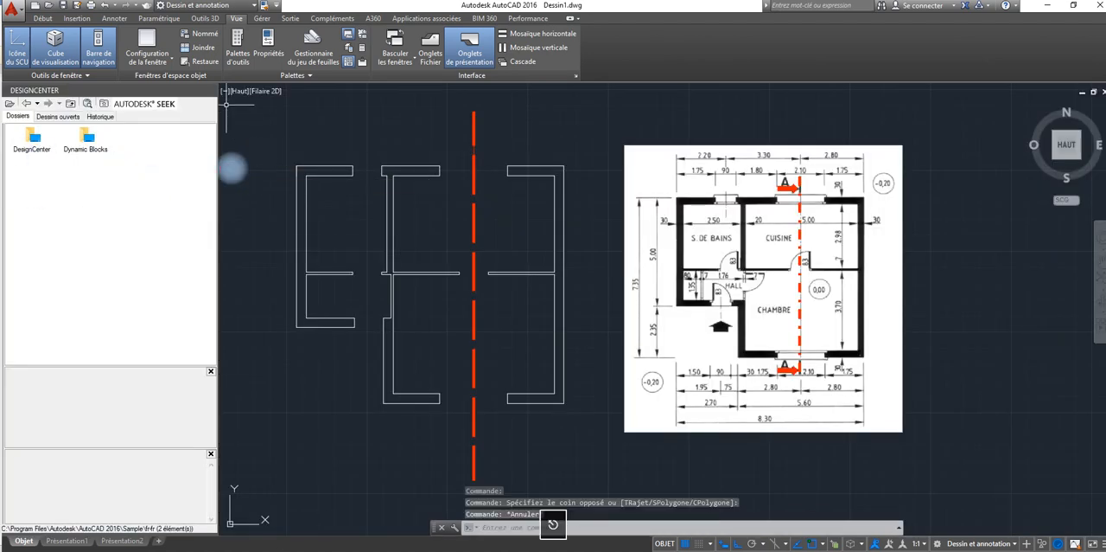
pyautogui.moveTo(218, 118)
pyautogui.mouseDown()
pyautogui.moveTo(38, 138)
pyautogui.moveTo(74, 153)
pyautogui.mouseUp()
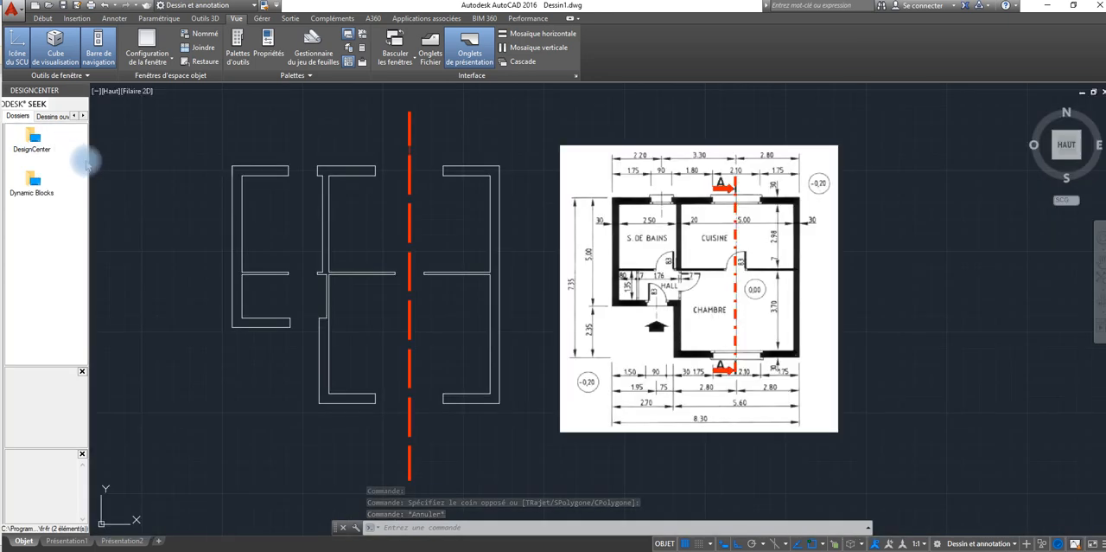
pyautogui.click(71, 91)
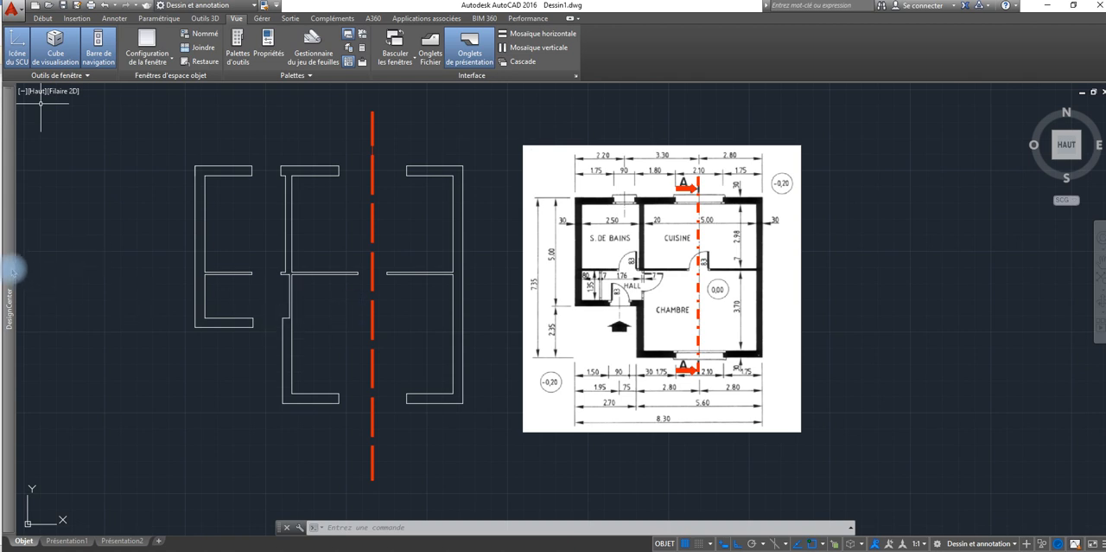
# Step: Open the block collection of Architectural - Metric.dwg from the Dynamic Blocks folder in DesignCenter
pyautogui.moveTo(10, 262)
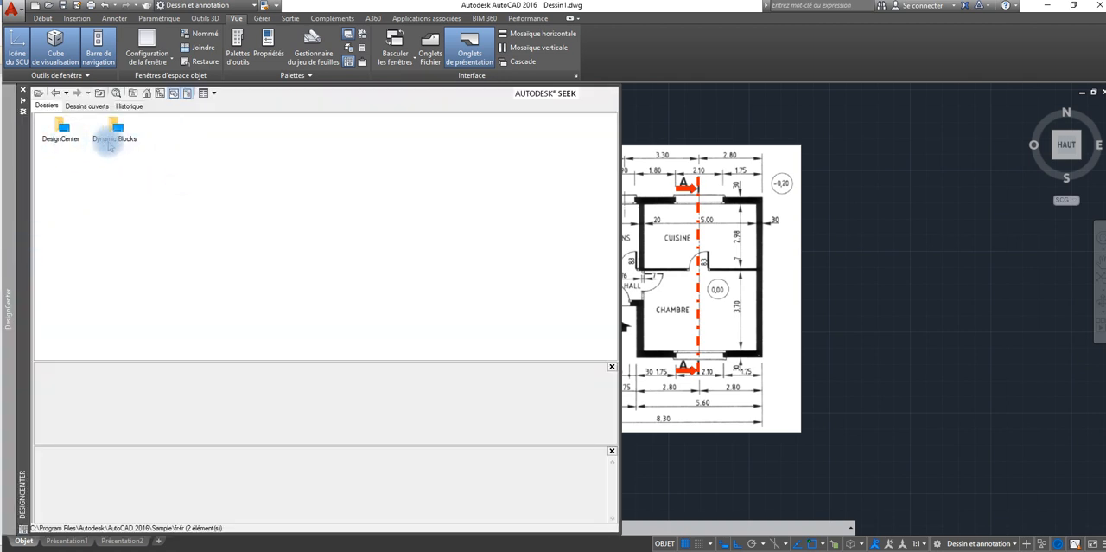
pyautogui.doubleClick(116, 127)
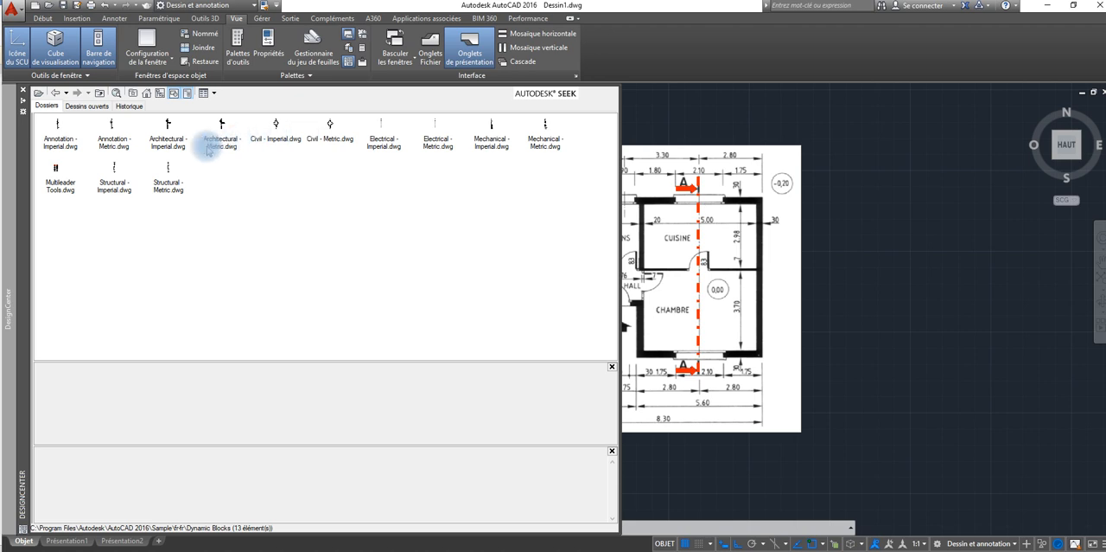
pyautogui.doubleClick(221, 126)
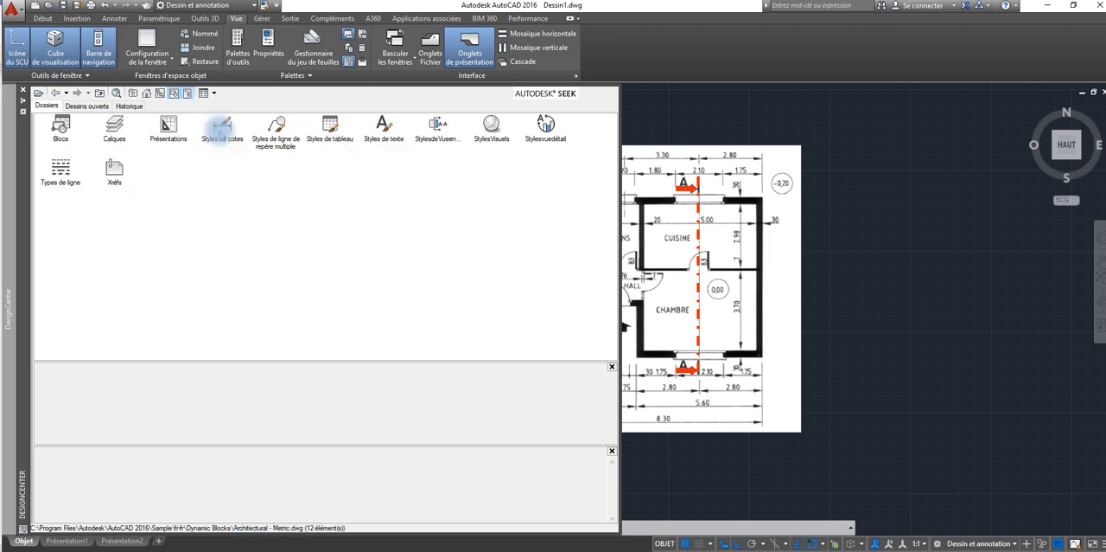
pyautogui.doubleClick(54, 127)
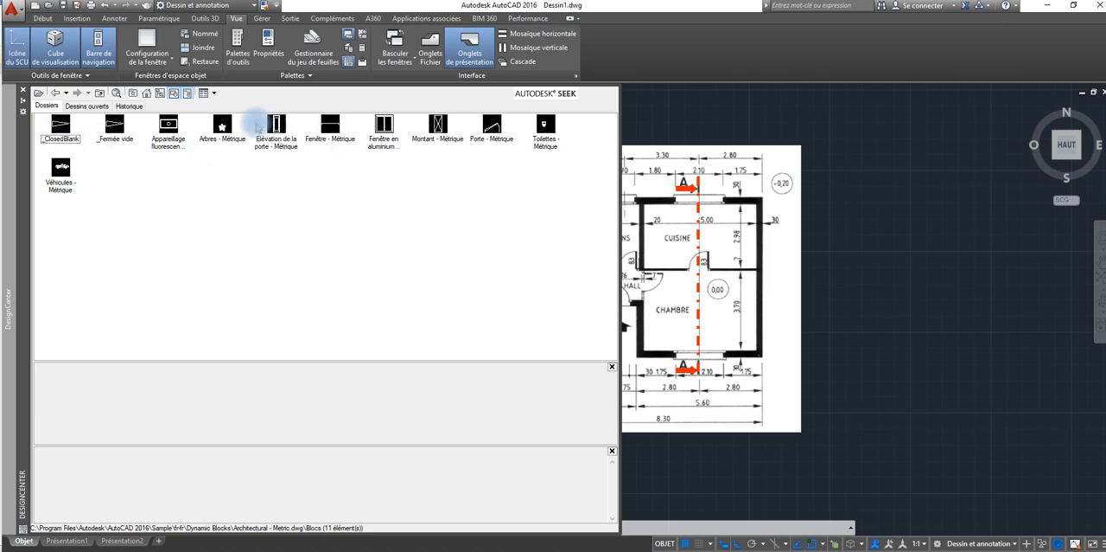
# Step: Insert the metric door elevation and aluminium window elevation blocks into the empty area beside the reference plan image
pyautogui.click(277, 140)
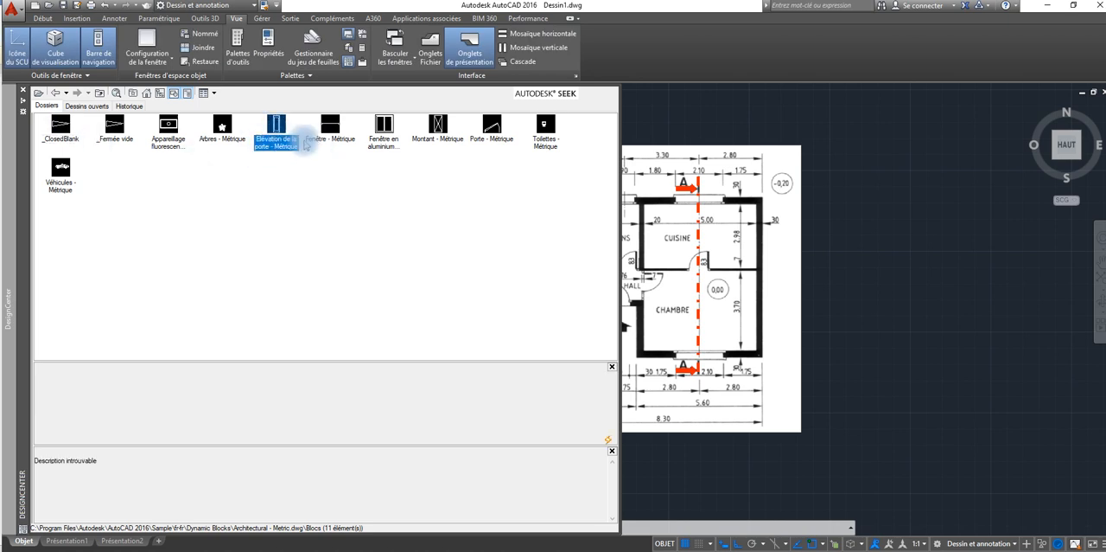
pyautogui.moveTo(277, 125)
pyautogui.mouseDown()
pyautogui.moveTo(524, 208)
pyautogui.moveTo(919, 237)
pyautogui.moveTo(905, 248)
pyautogui.mouseUp()
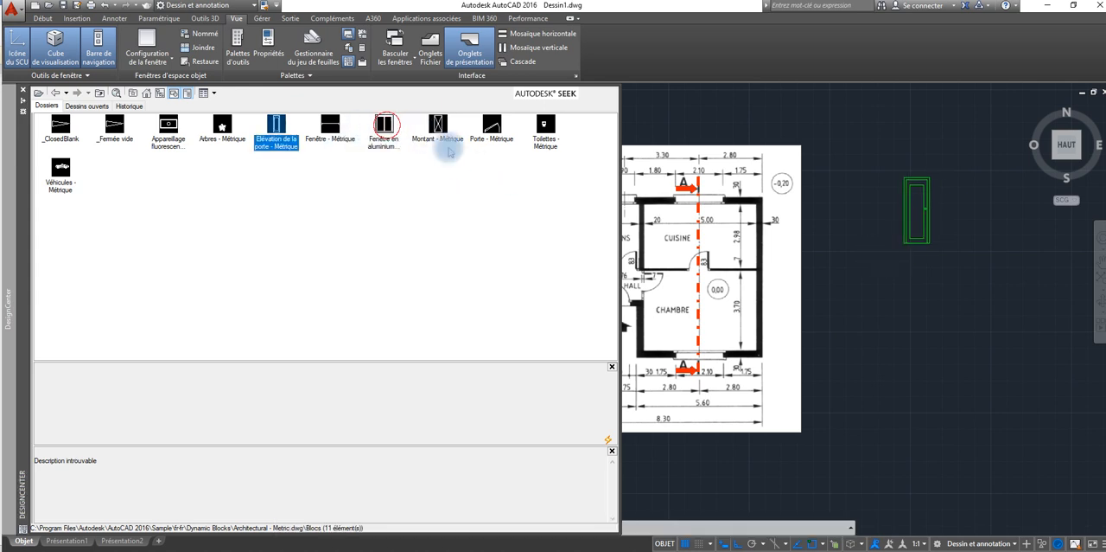
pyautogui.moveTo(384, 128)
pyautogui.mouseDown()
pyautogui.moveTo(814, 204)
pyautogui.moveTo(853, 179)
pyautogui.mouseUp()
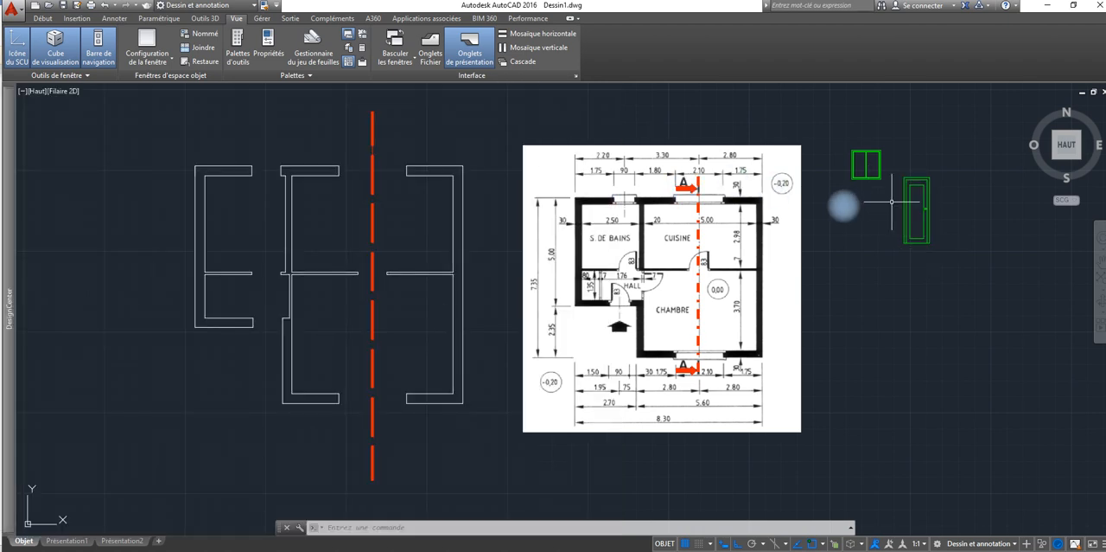
# Step: Insert the Porte - Métrique and Toilettes - Métrique blocks near the door and window elevations beside the reference image
pyautogui.click(43, 18)
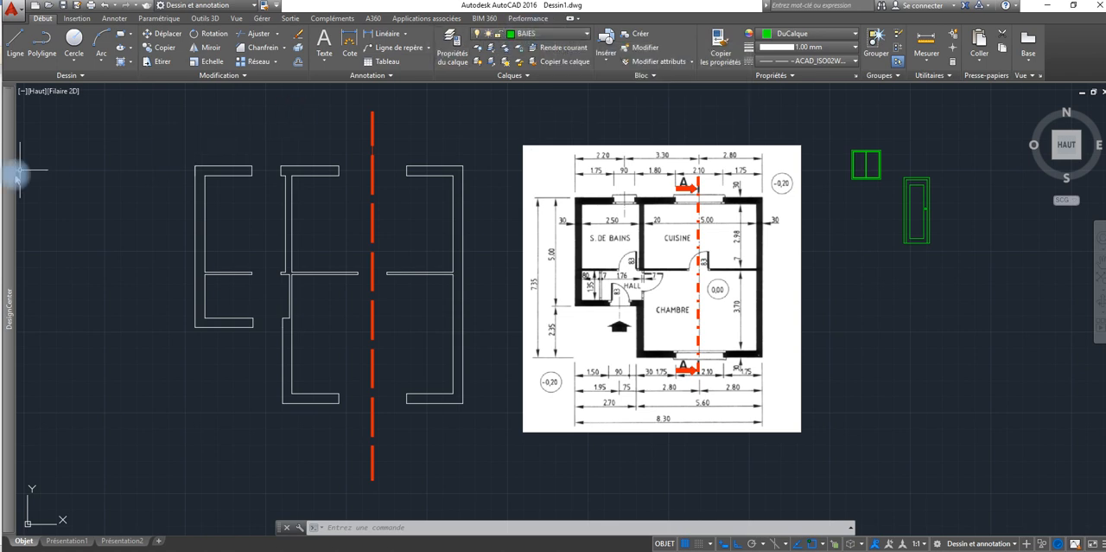
pyautogui.moveTo(15, 177)
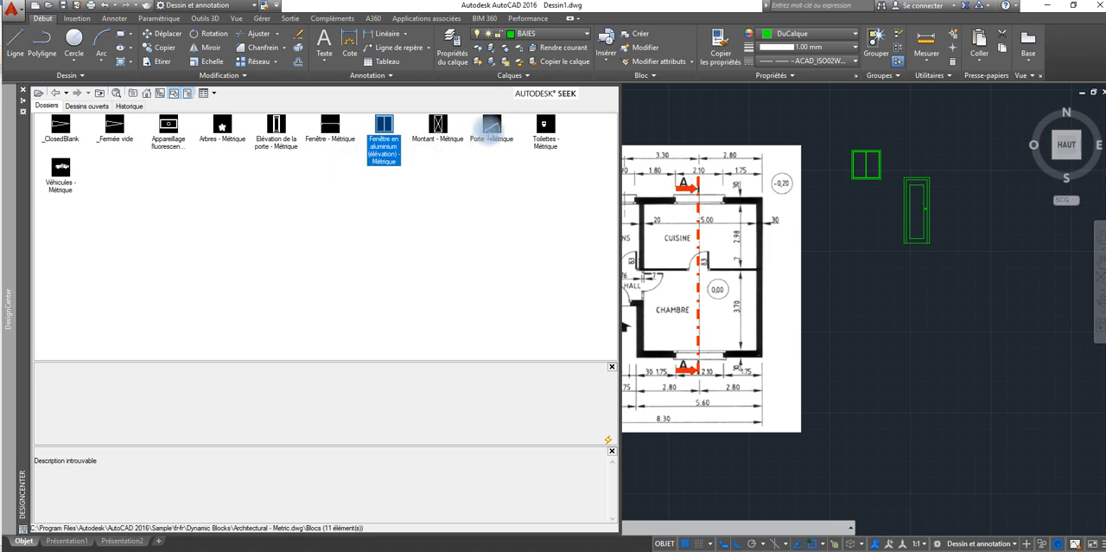
pyautogui.moveTo(491, 130); pyautogui.dragTo(883, 279)
pyautogui.hotkey('ctrl', '2')
pyautogui.moveTo(19, 141)
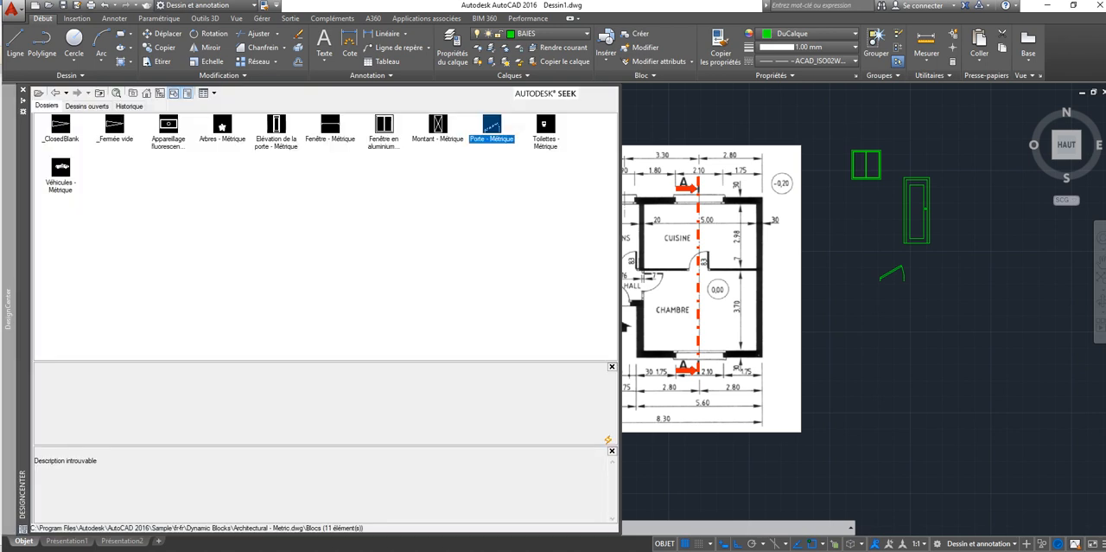
pyautogui.moveTo(546, 127)
pyautogui.mouseDown()
pyautogui.moveTo(602, 164)
pyautogui.moveTo(844, 227)
pyautogui.mouseUp()
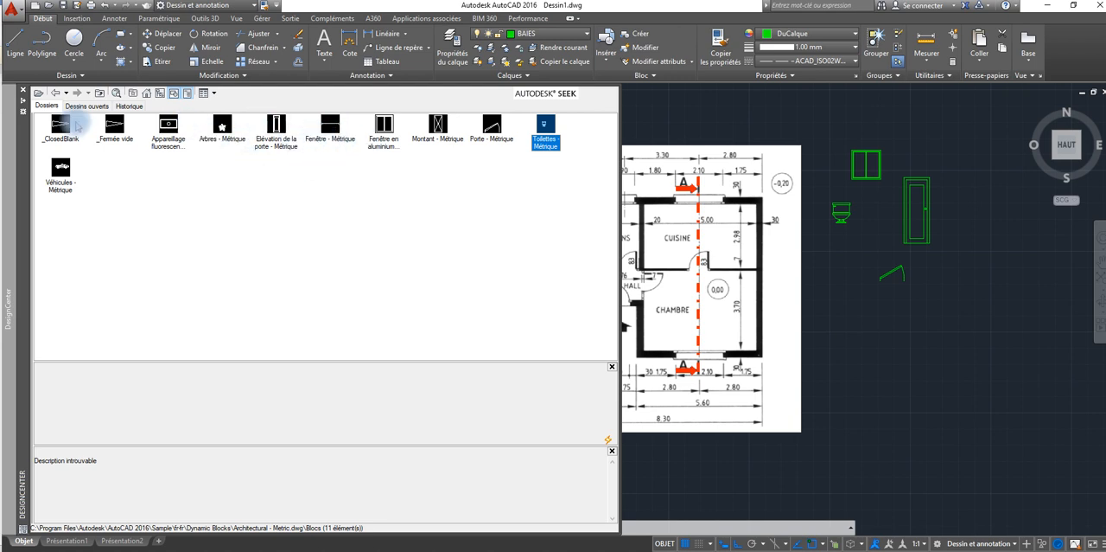
# Step: Examine the Anglo-saxon blocks stored in Architectural - Imperial.dwg under Dynamic Blocks
pyautogui.click(55, 93)
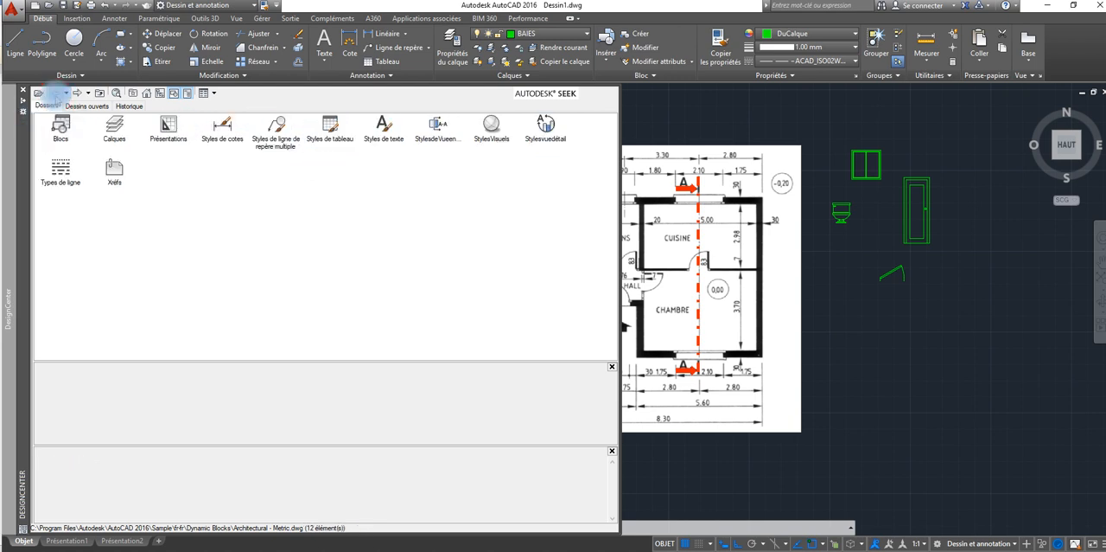
pyautogui.click(56, 93)
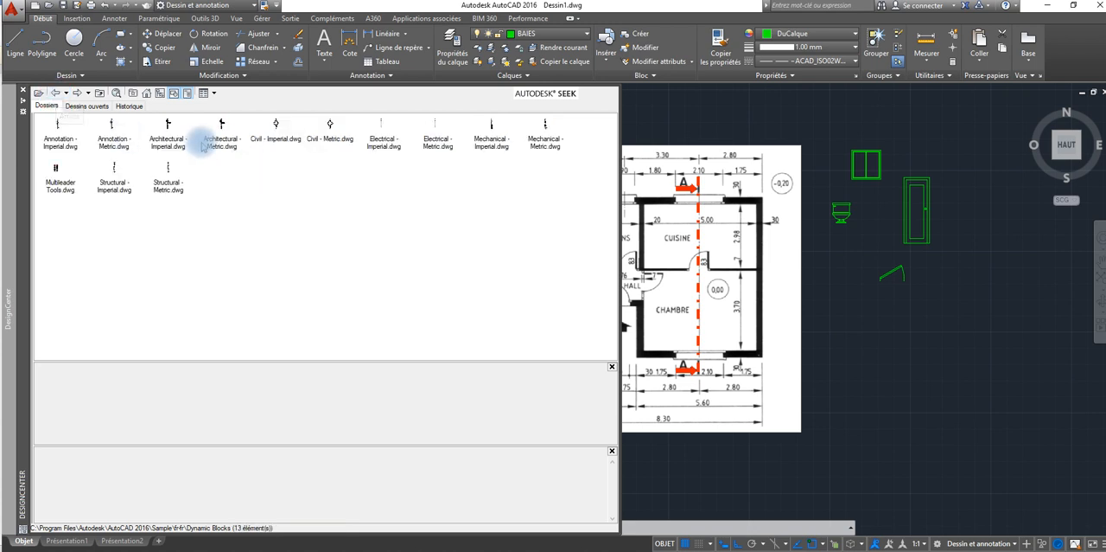
pyautogui.doubleClick(166, 132)
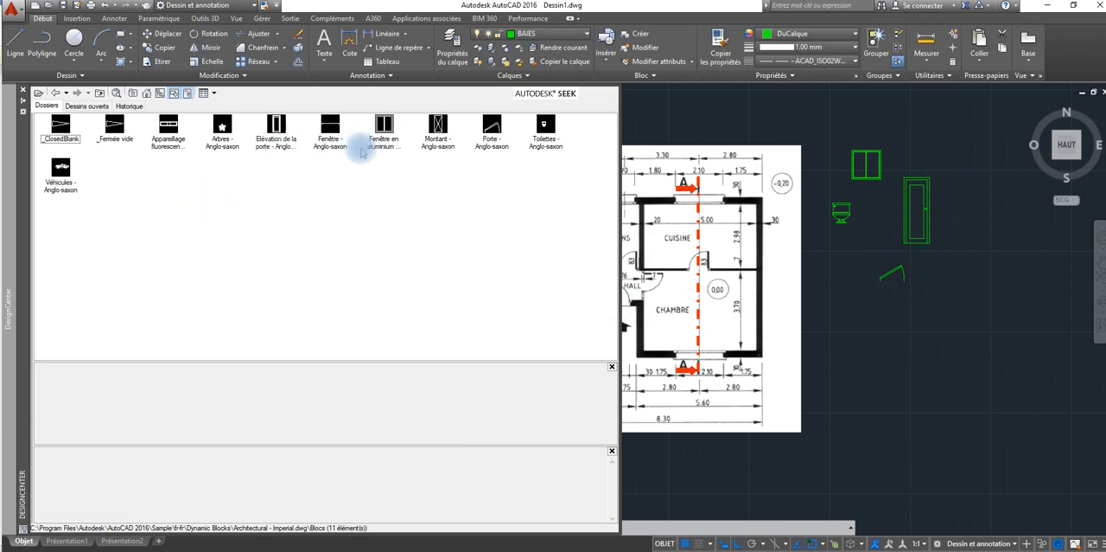
pyautogui.click(116, 131)
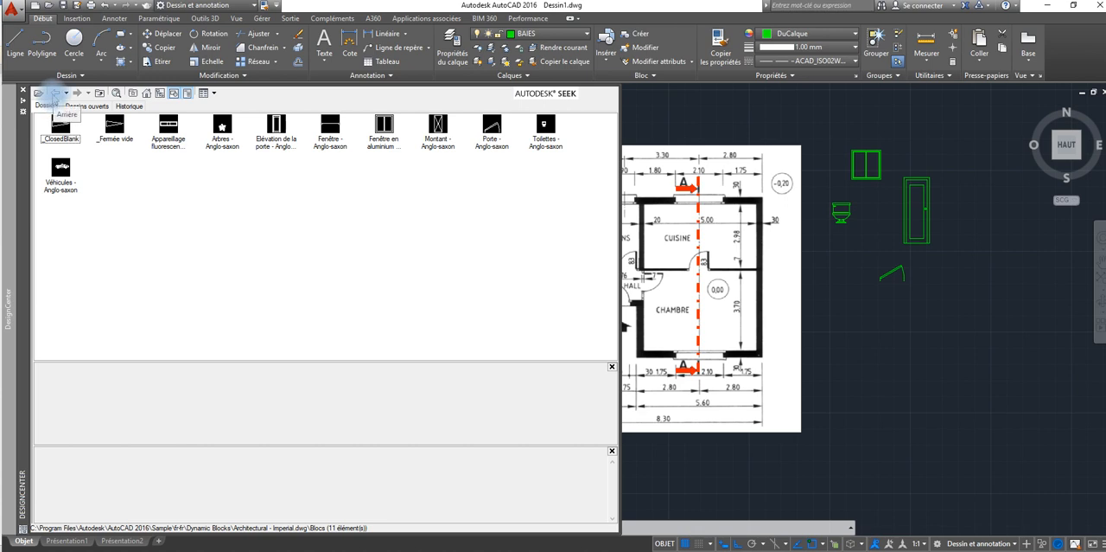
pyautogui.click(52, 93)
pyautogui.click(53, 94)
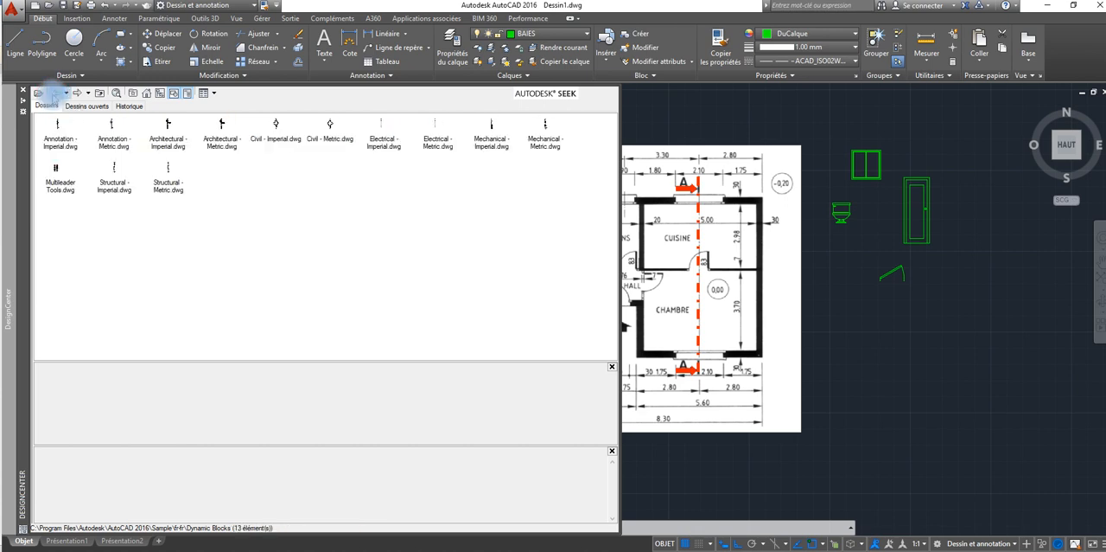
pyautogui.doubleClick(167, 145)
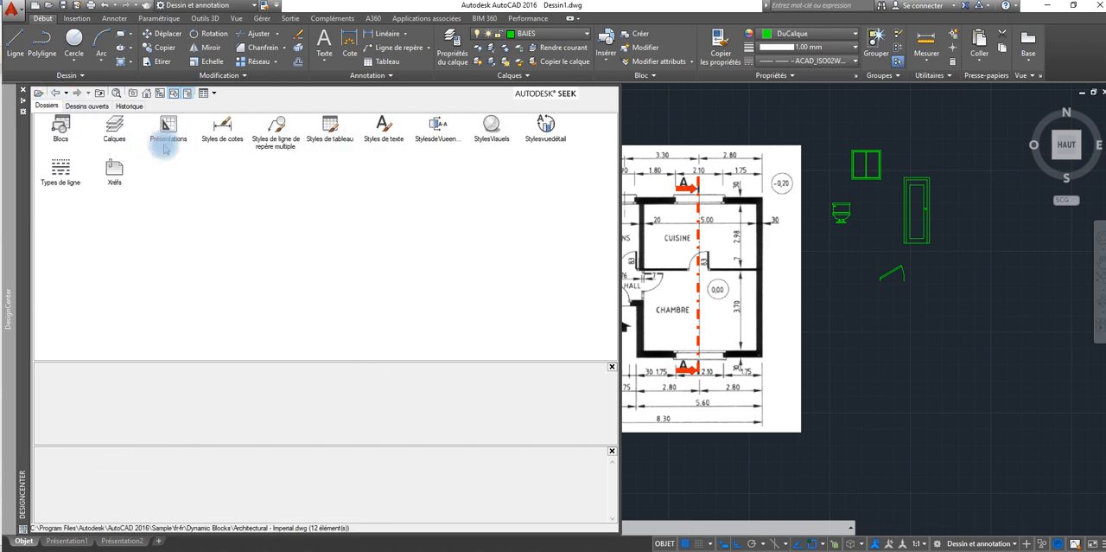
pyautogui.doubleClick(56, 125)
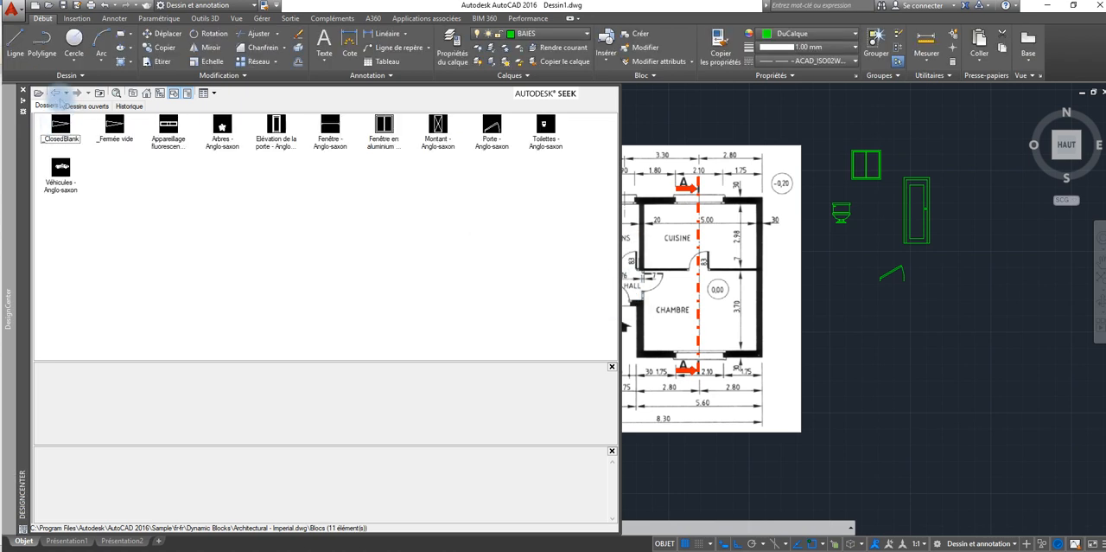
# Step: Open the block collection of House Designer.dwg from the DesignCenter sample folder
pyautogui.click(54, 93)
pyautogui.click(56, 93)
pyautogui.click(55, 93)
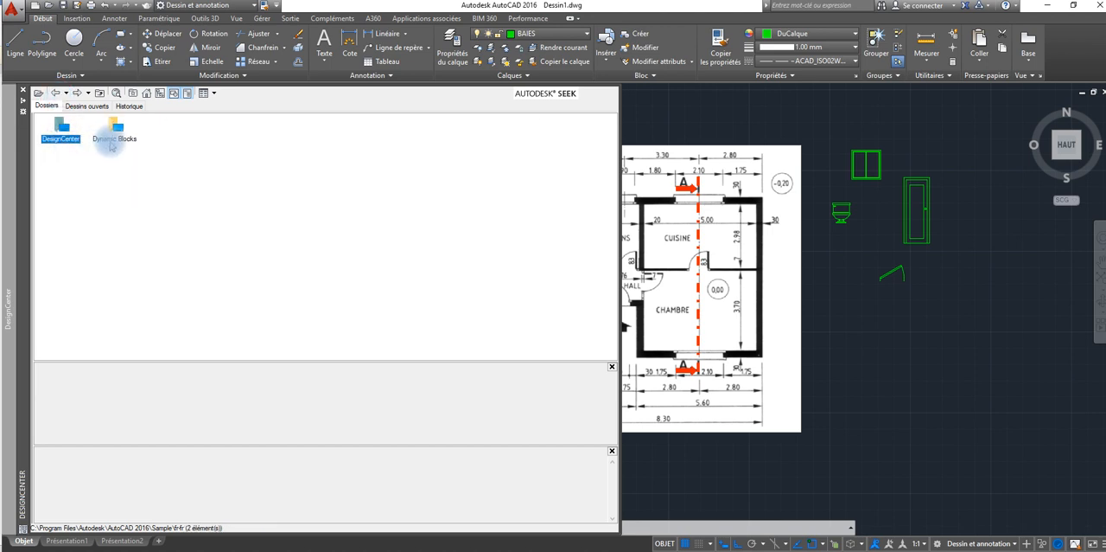
pyautogui.doubleClick(61, 130)
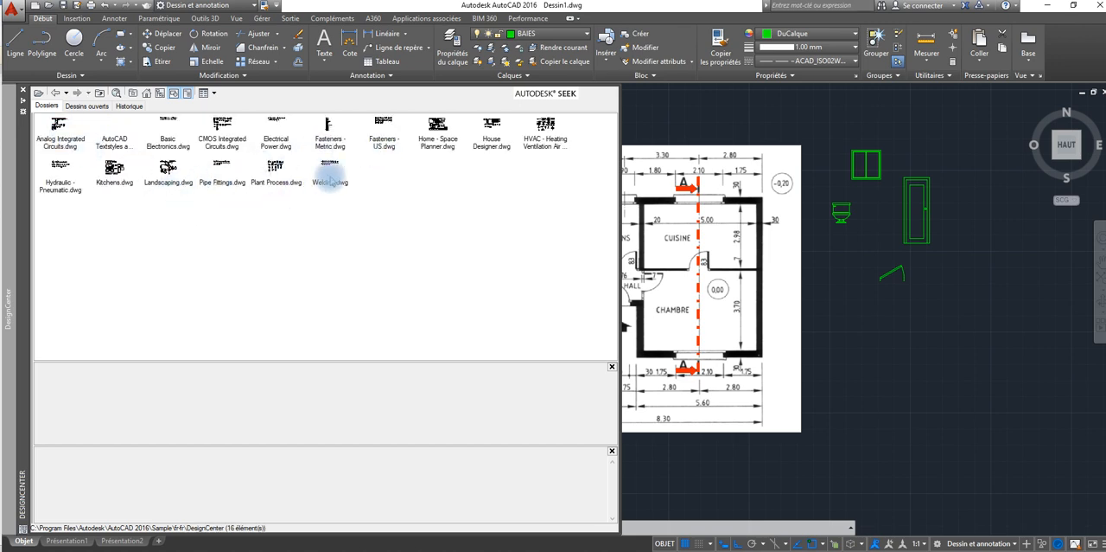
pyautogui.click(491, 143)
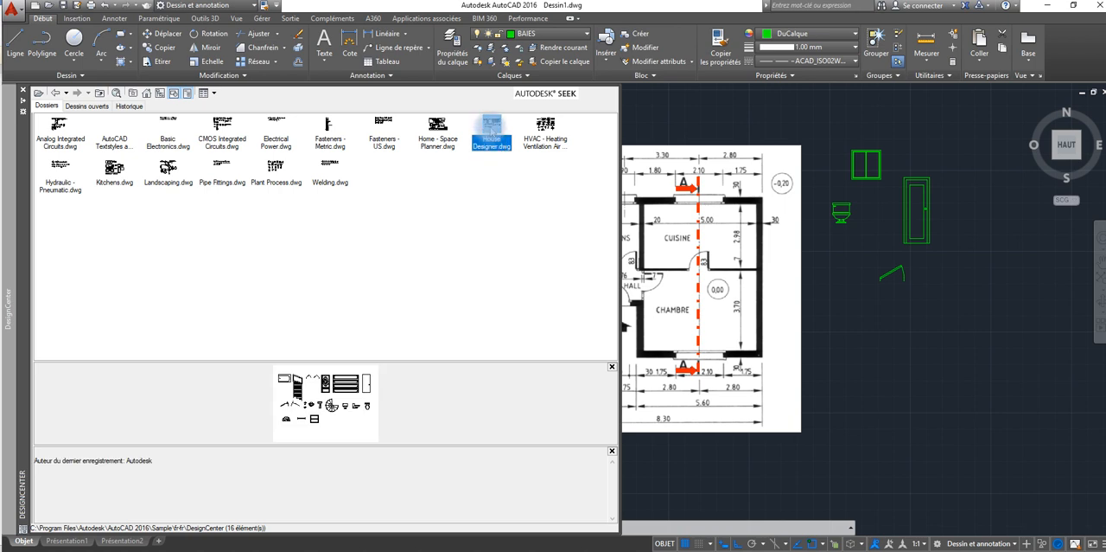
pyautogui.doubleClick(492, 134)
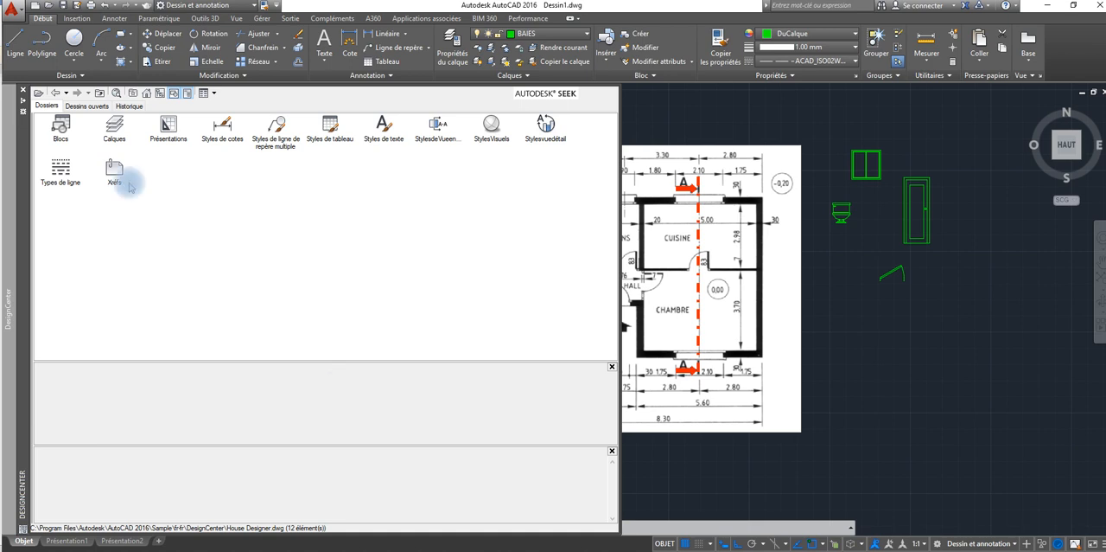
pyautogui.doubleClick(61, 128)
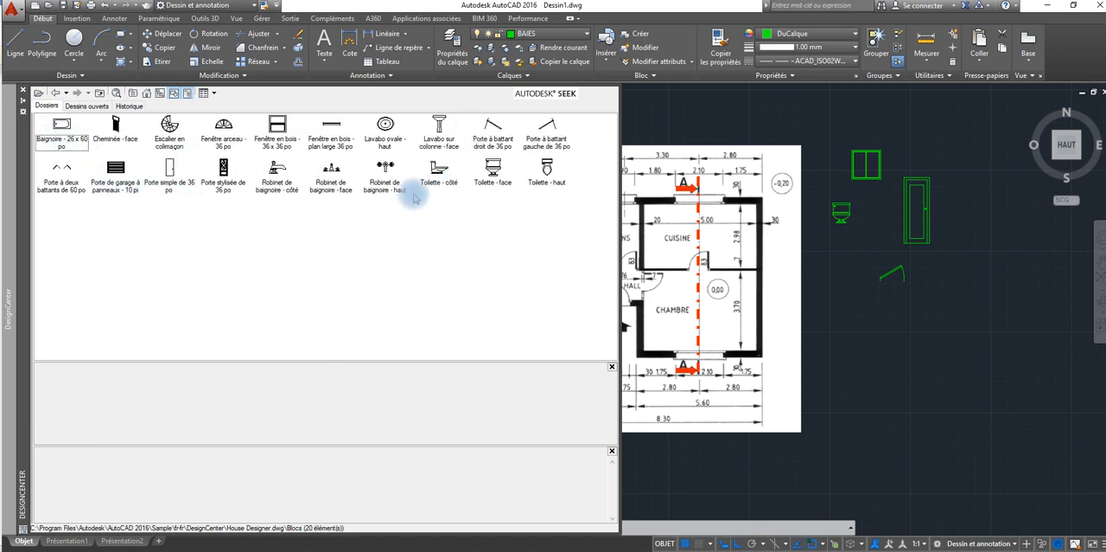
# Step: Insert the Toilette - haut block below the door block beside the reference image, and erase it again
pyautogui.click(438, 123)
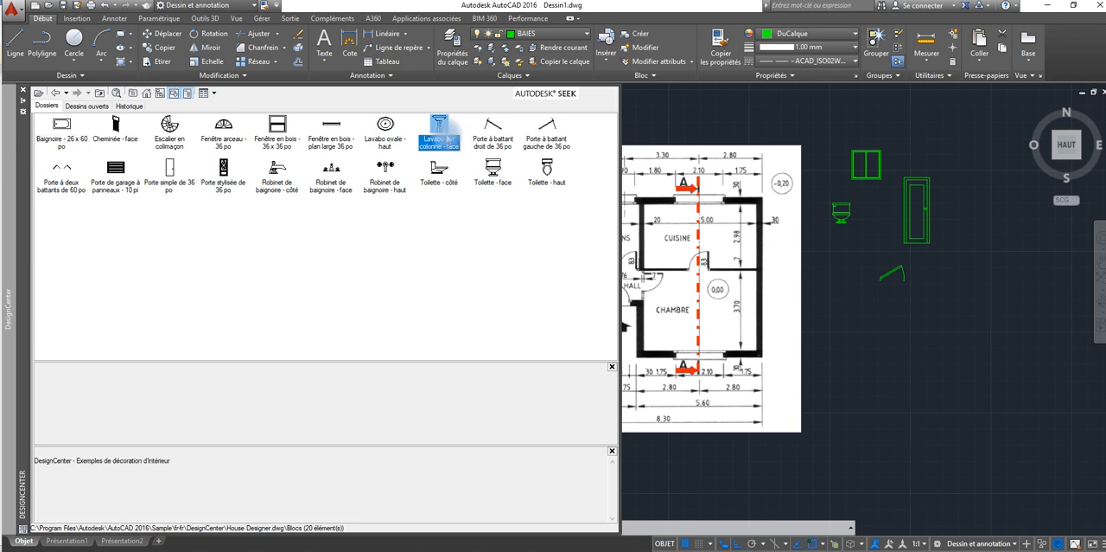
pyautogui.click(497, 138)
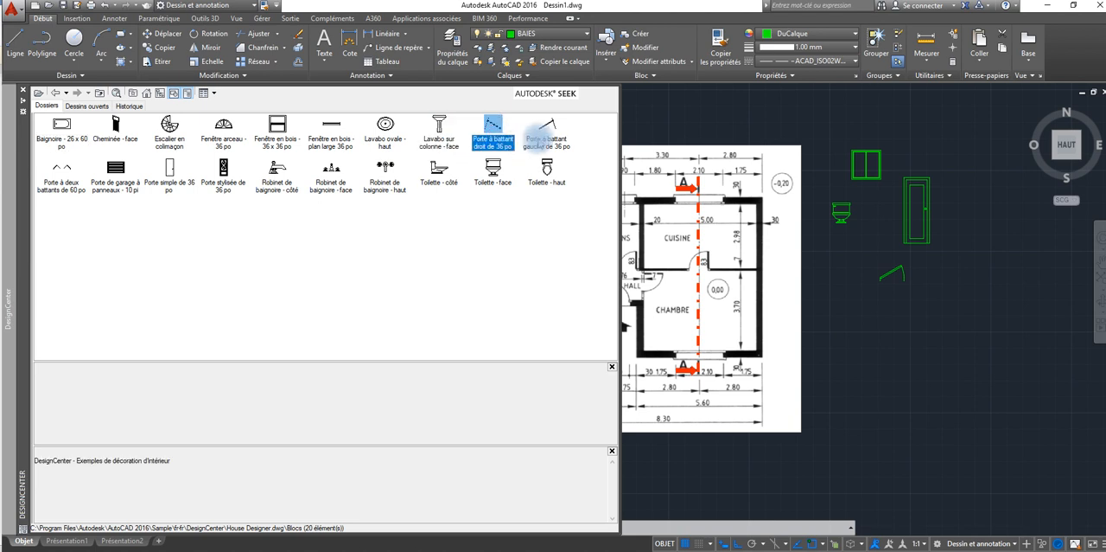
pyautogui.click(541, 188)
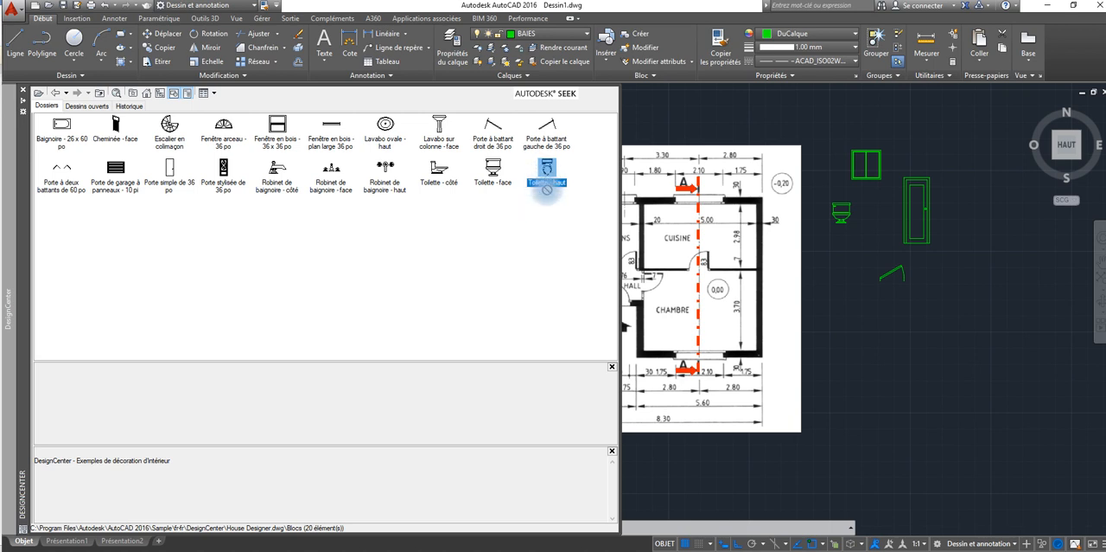
pyautogui.moveTo(546, 188); pyautogui.dragTo(885, 357)
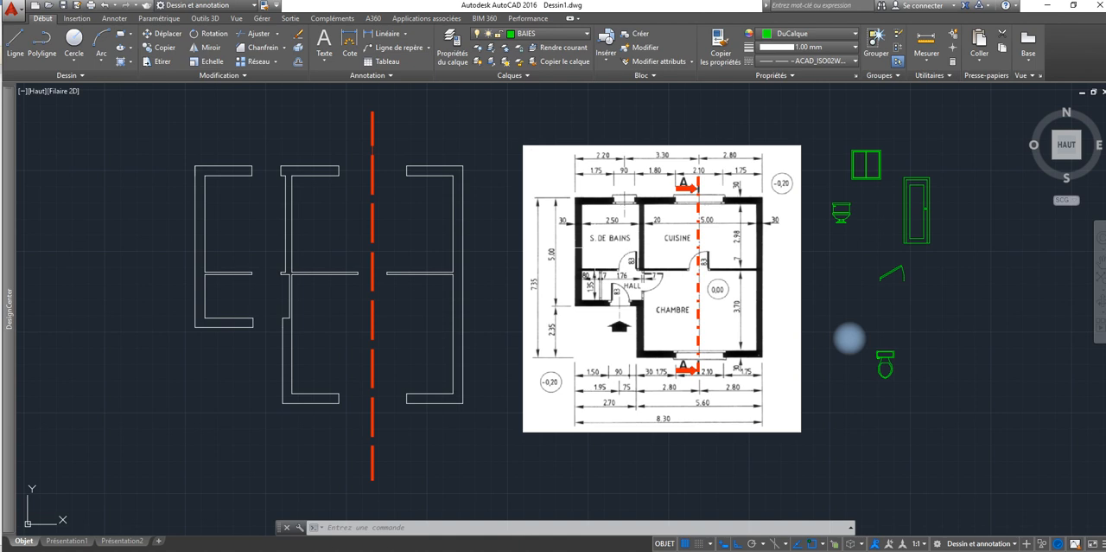
pyautogui.click(943, 316)
pyautogui.click(832, 420)
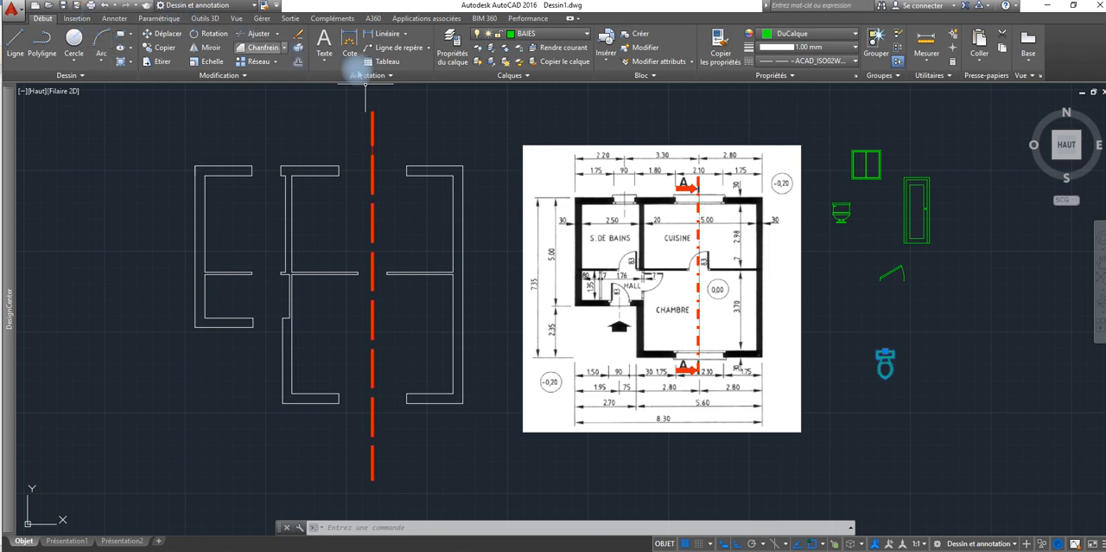
# Step: Insert the Fenêtre en bois - plan large 36 po block below the plan door block, beside the reference image
pyautogui.click(11, 183)
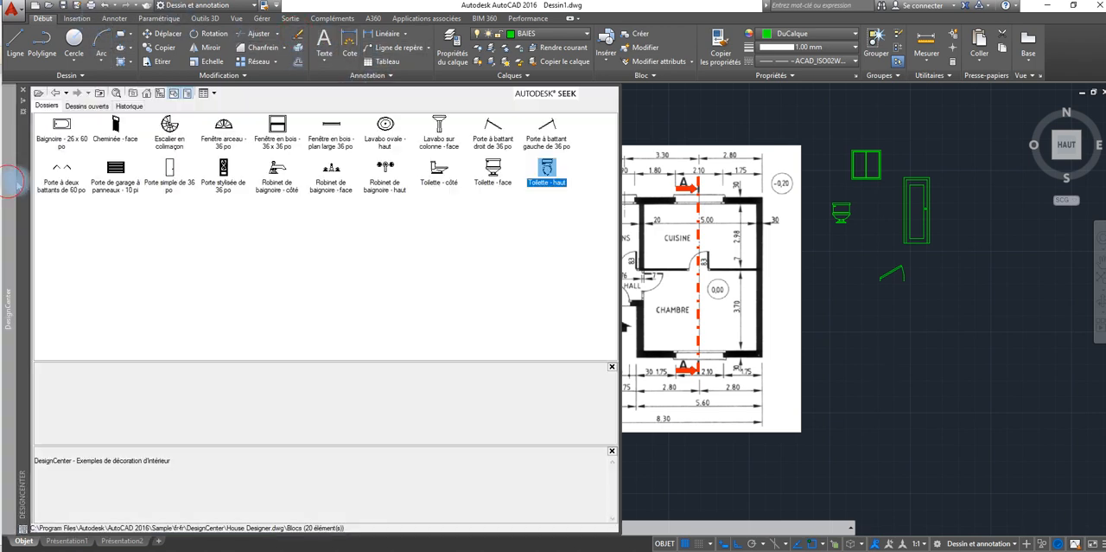
pyautogui.click(331, 139)
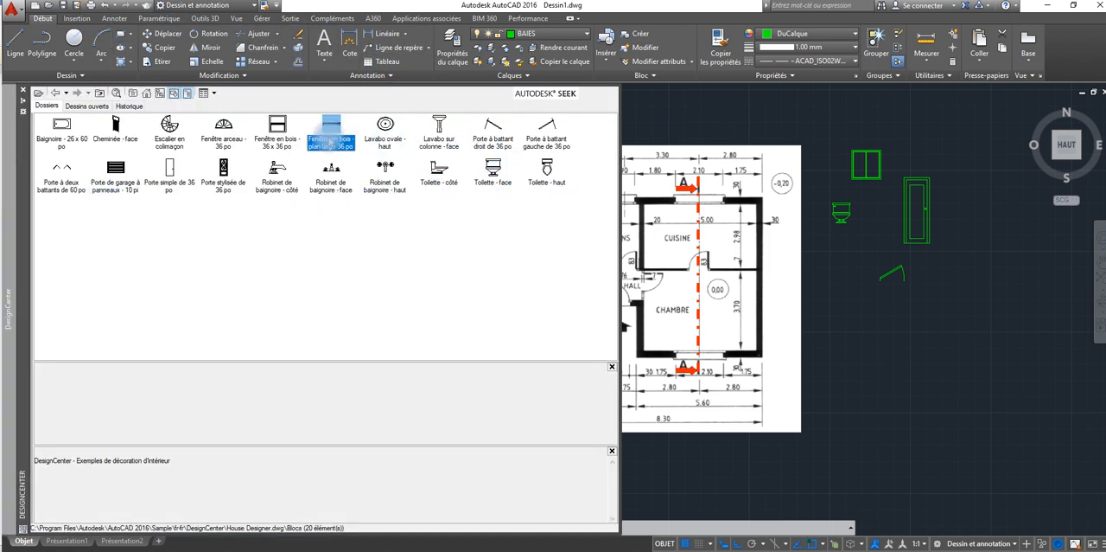
pyautogui.moveTo(331, 141)
pyautogui.mouseDown()
pyautogui.moveTo(677, 276)
pyautogui.moveTo(890, 342)
pyautogui.moveTo(878, 364)
pyautogui.mouseUp()
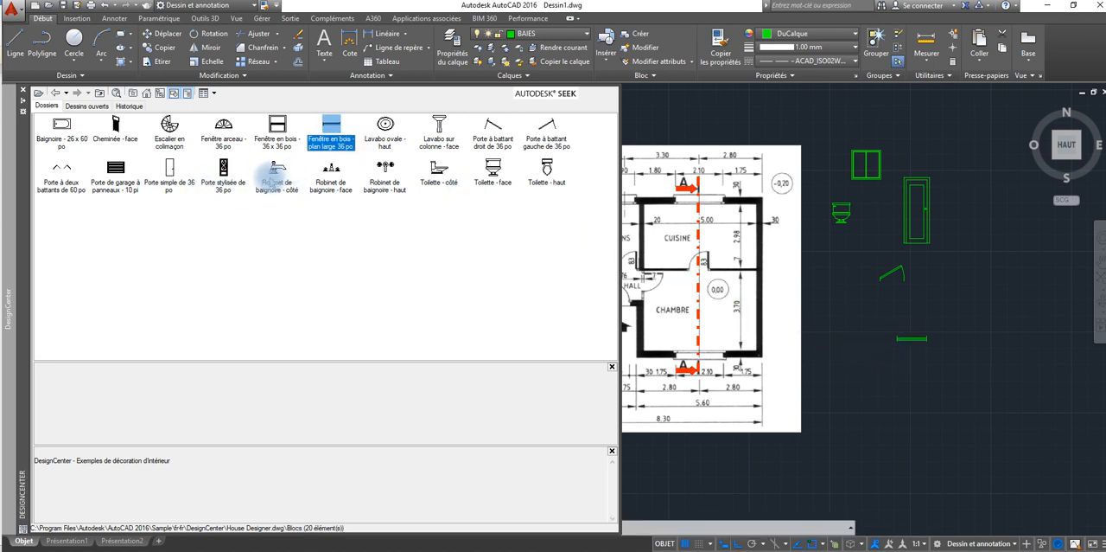
# Step: Insert the Porte stylisée de 36 po and Porte de garage à panneaux blocks around the plan window block
pyautogui.moveTo(223, 169)
pyautogui.mouseDown()
pyautogui.moveTo(424, 250)
pyautogui.moveTo(820, 387)
pyautogui.moveTo(835, 383)
pyautogui.moveTo(832, 399)
pyautogui.mouseUp()
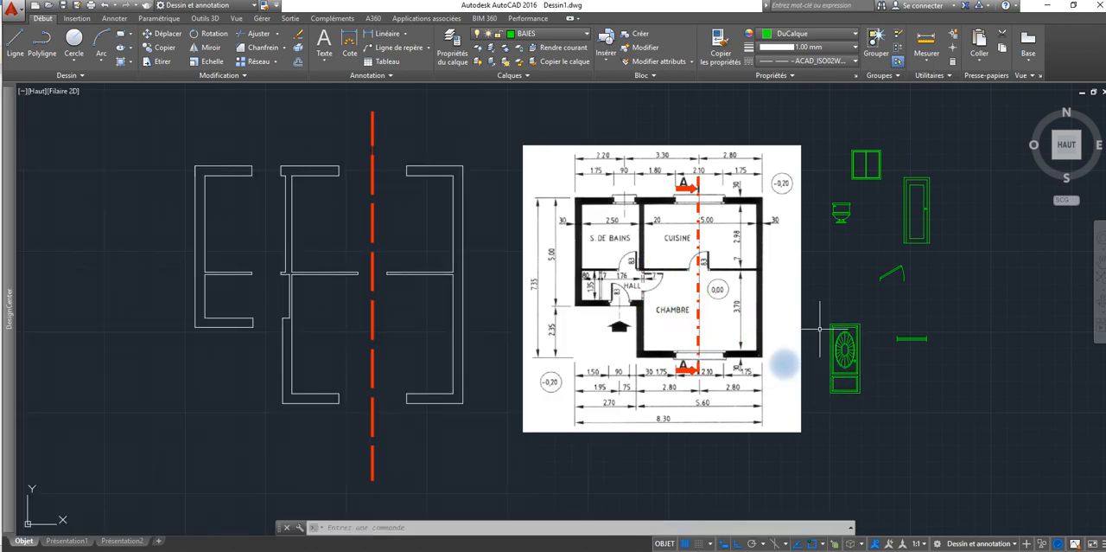
pyautogui.moveTo(8, 159)
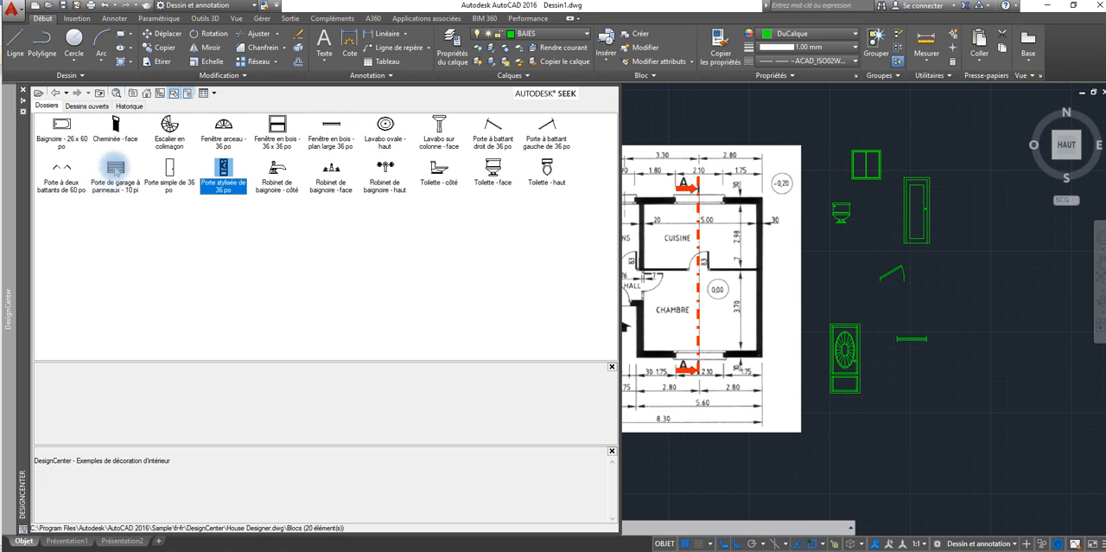
pyautogui.moveTo(116, 169)
pyautogui.mouseDown()
pyautogui.moveTo(306, 230)
pyautogui.moveTo(832, 438)
pyautogui.moveTo(904, 437)
pyautogui.mouseUp()
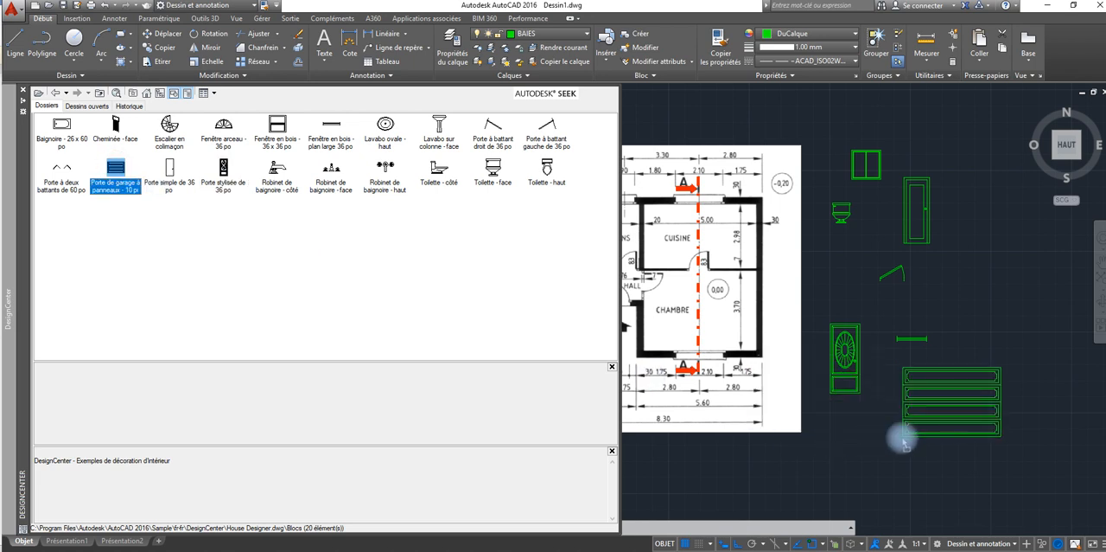
pyautogui.click(940, 410)
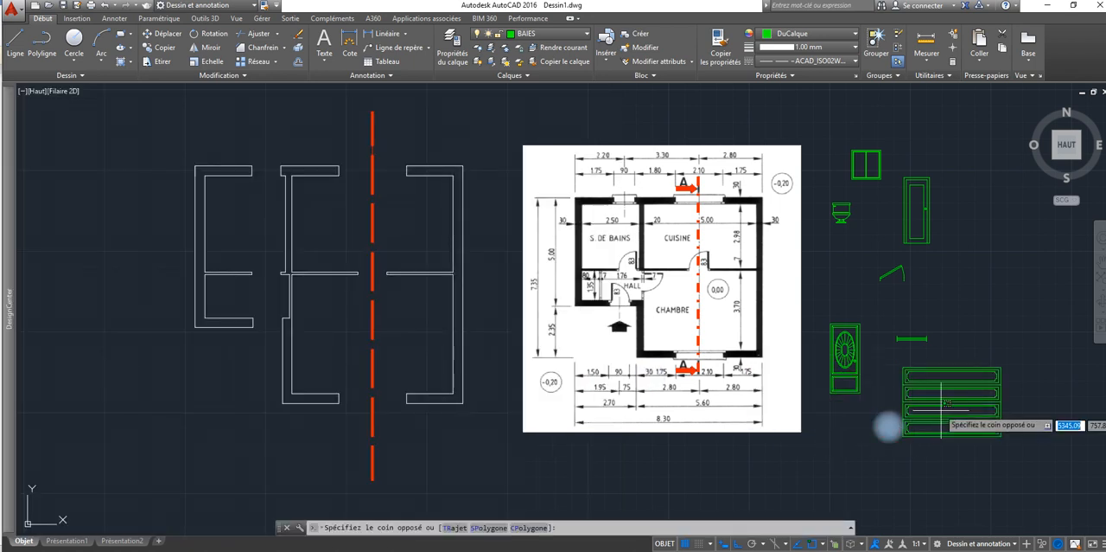
pyautogui.click(940, 396)
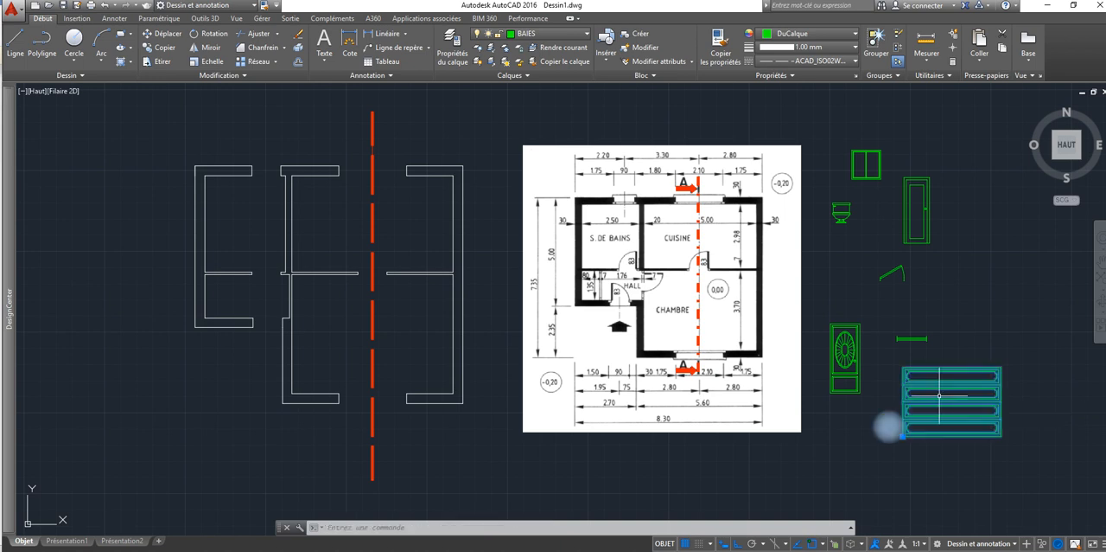
pyautogui.click(903, 436)
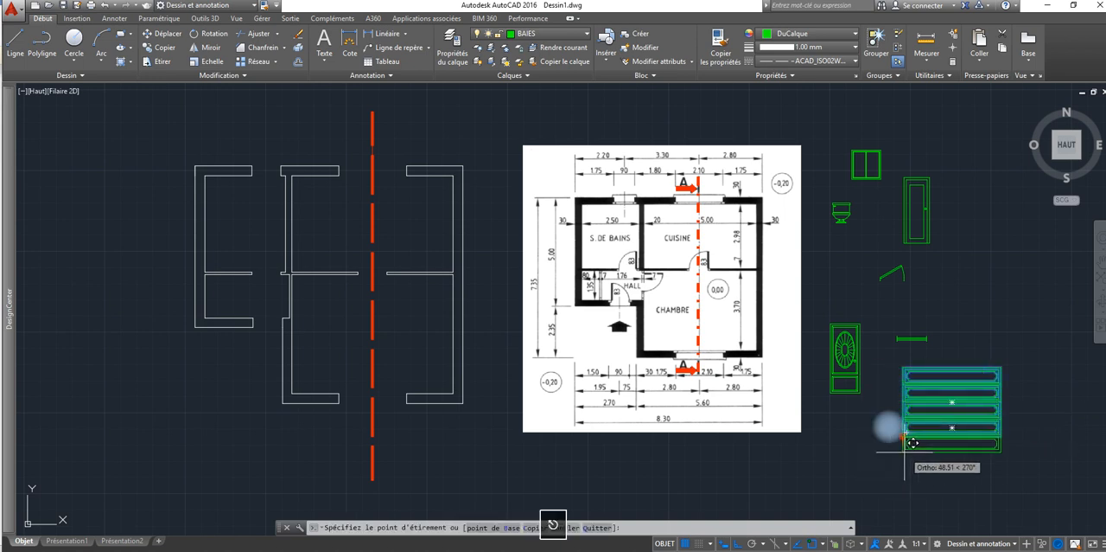
pyautogui.press('Escape')
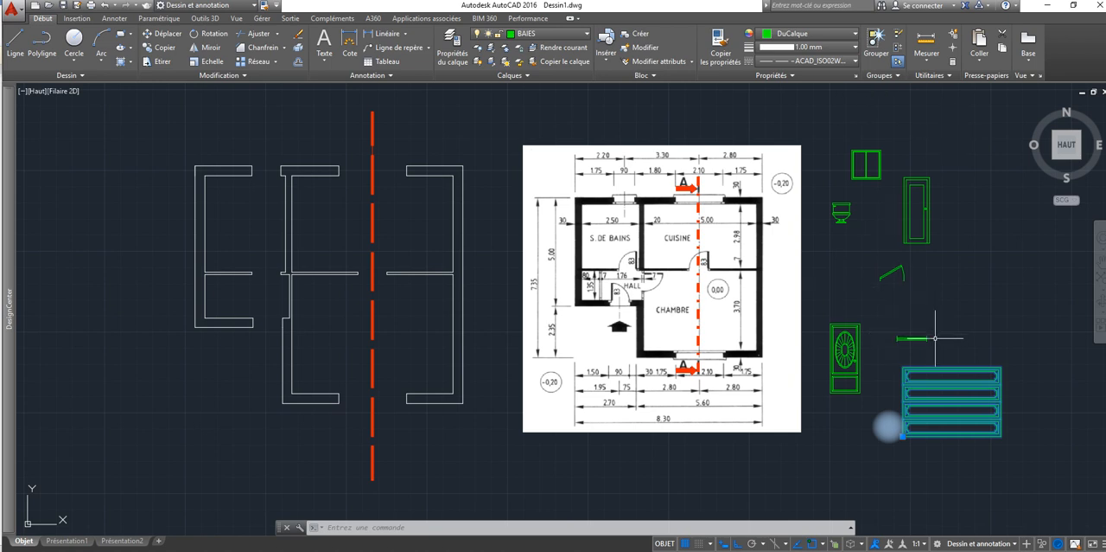
# Step: Erase the panelled garage door block below the plan window block
pyautogui.click(1022, 364)
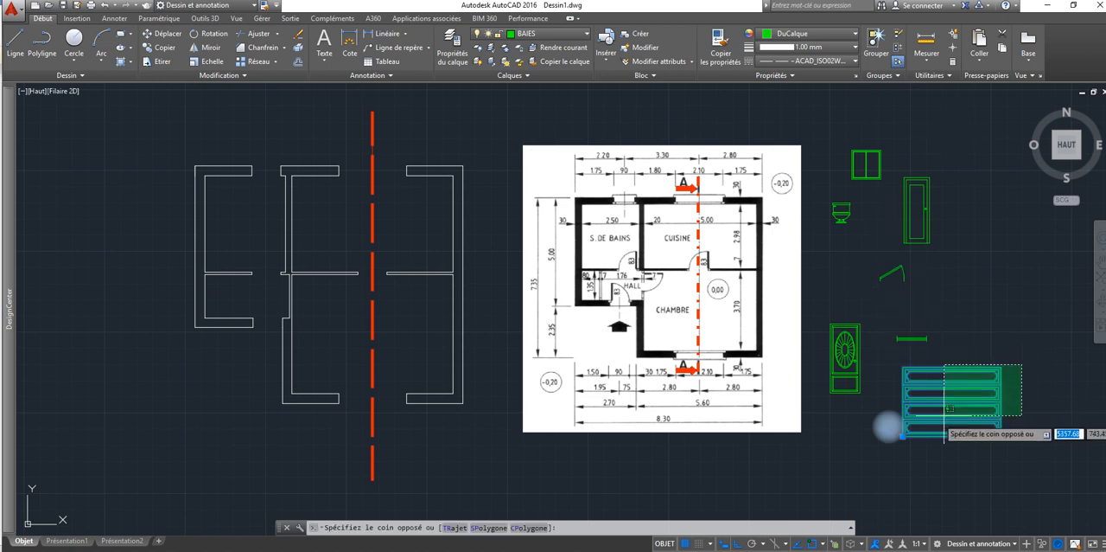
pyautogui.click(890, 426)
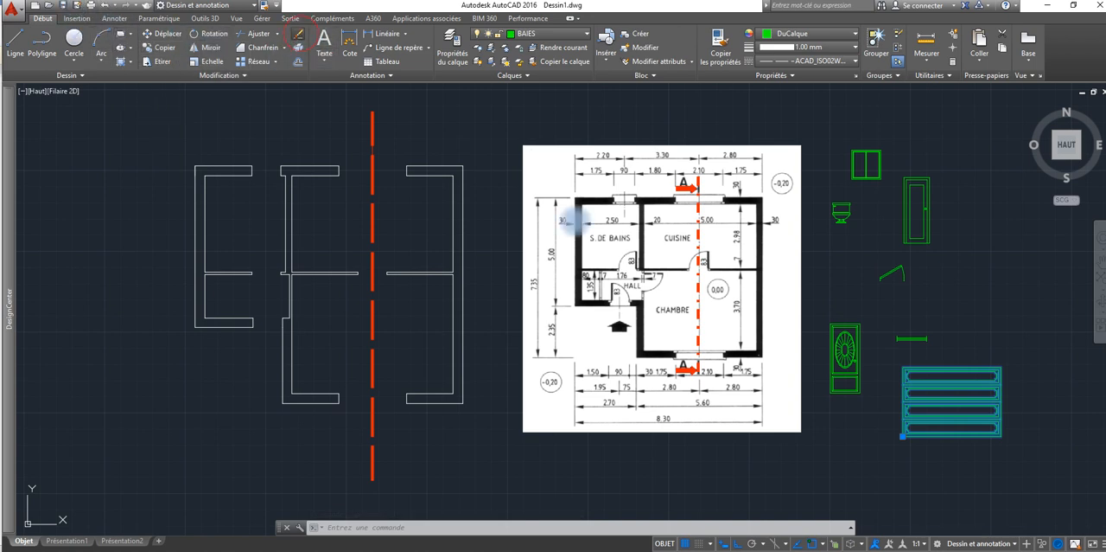
pyautogui.press('Delete')
# Step: Erase the stylised door, door elevation, aluminium window elevation and toilet blocks, keeping only the plan door and plan window
pyautogui.click(876, 309)
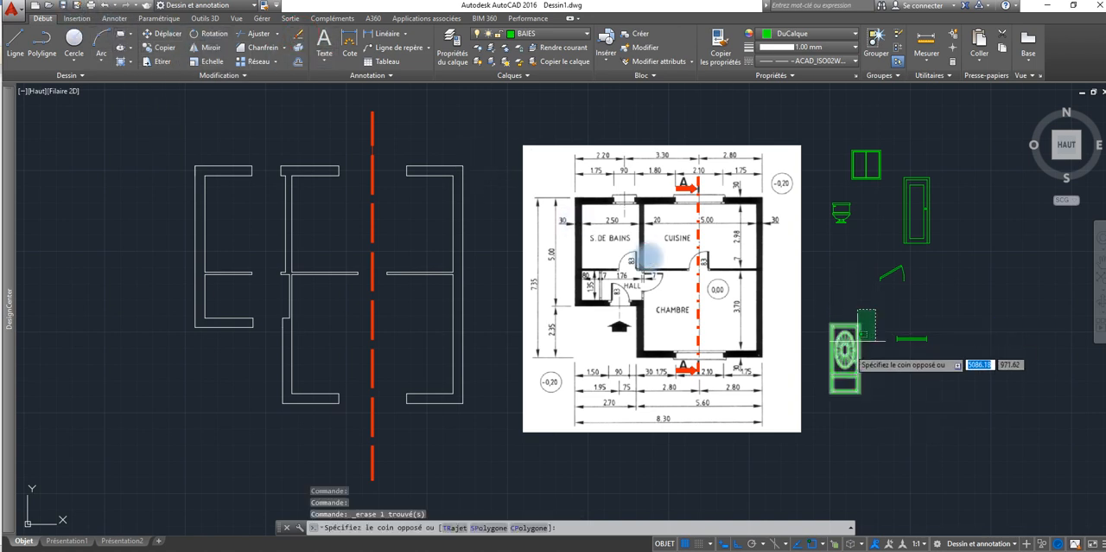
pyautogui.click(807, 412)
pyautogui.click(975, 134)
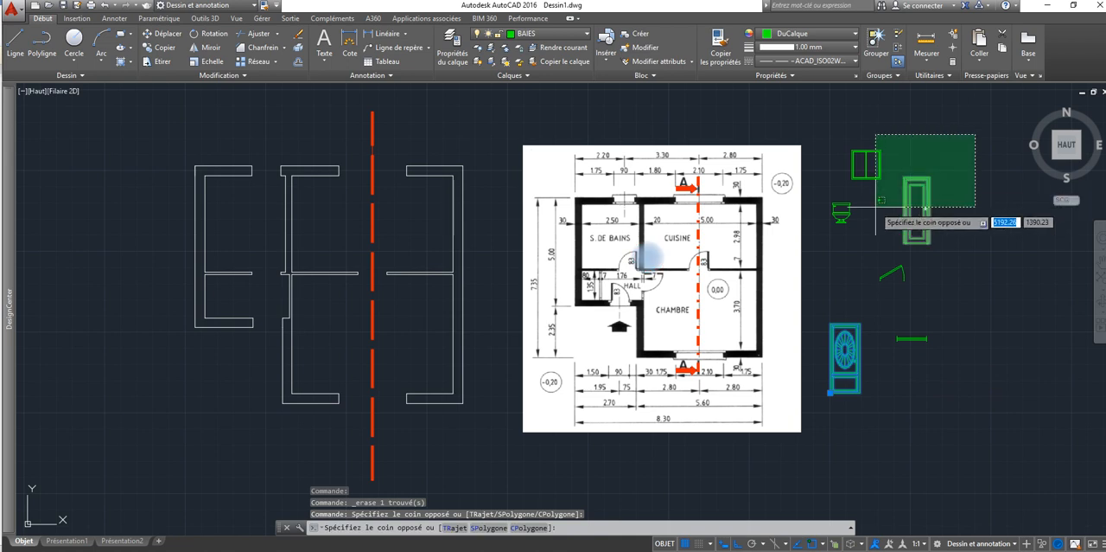
pyautogui.click(836, 222)
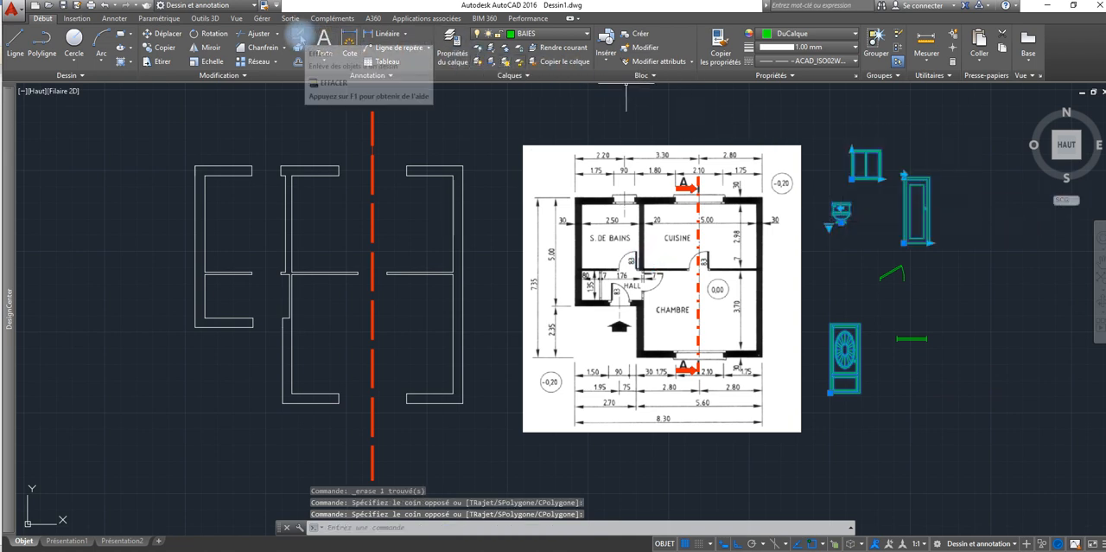
pyautogui.click(298, 34)
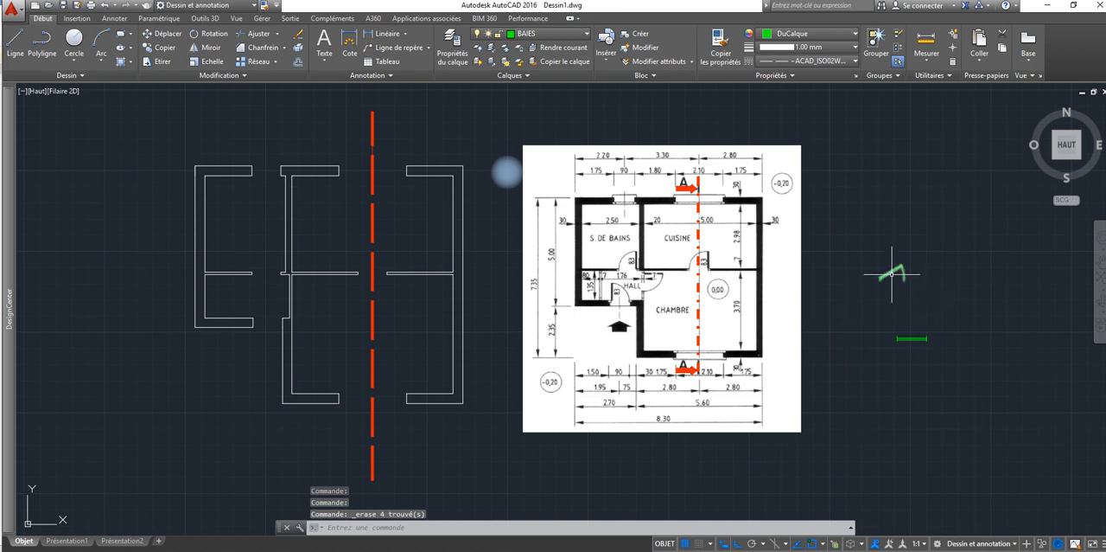
# Step: Set the plan door block's opening state to Ouverture 90º
pyautogui.scroll(2, 892, 275)
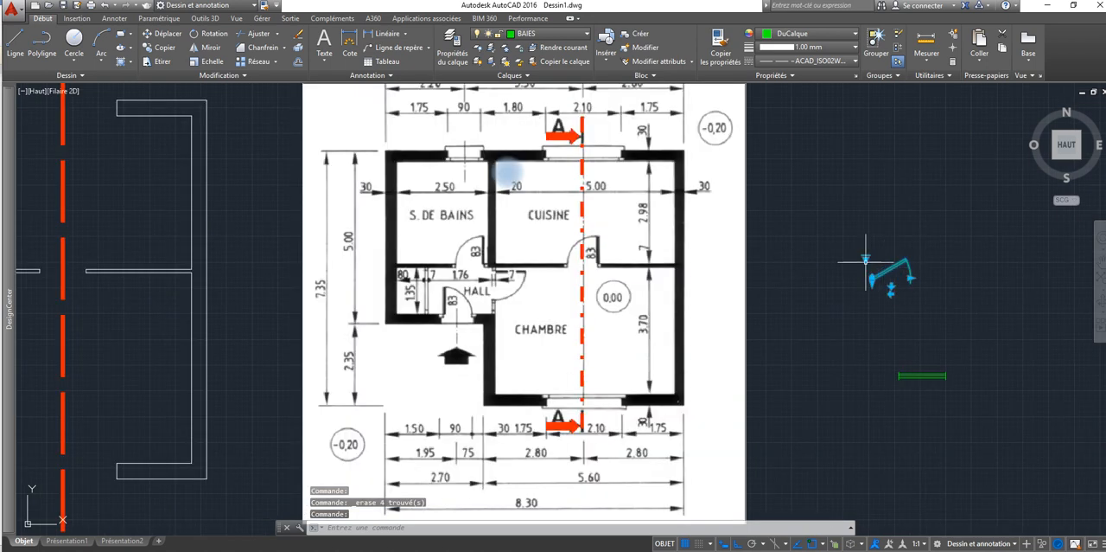
pyautogui.click(507, 172)
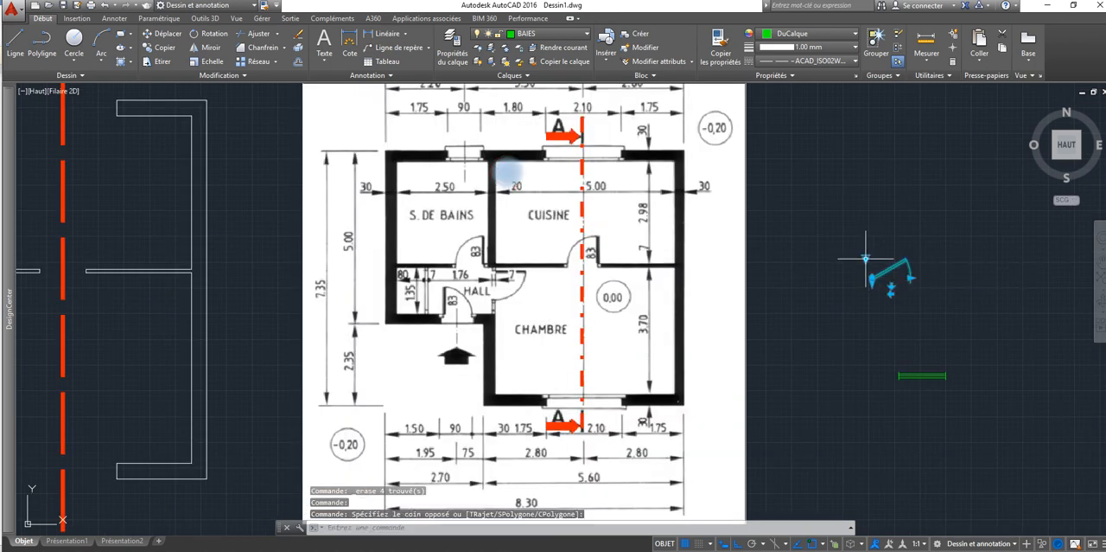
pyautogui.click(865, 258)
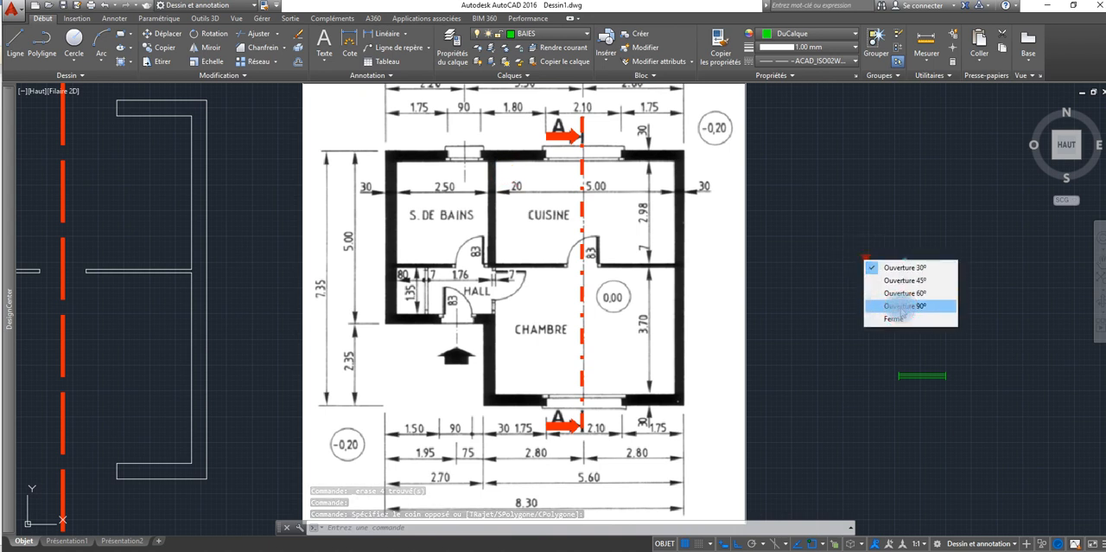
pyautogui.click(900, 306)
pyautogui.click(867, 256)
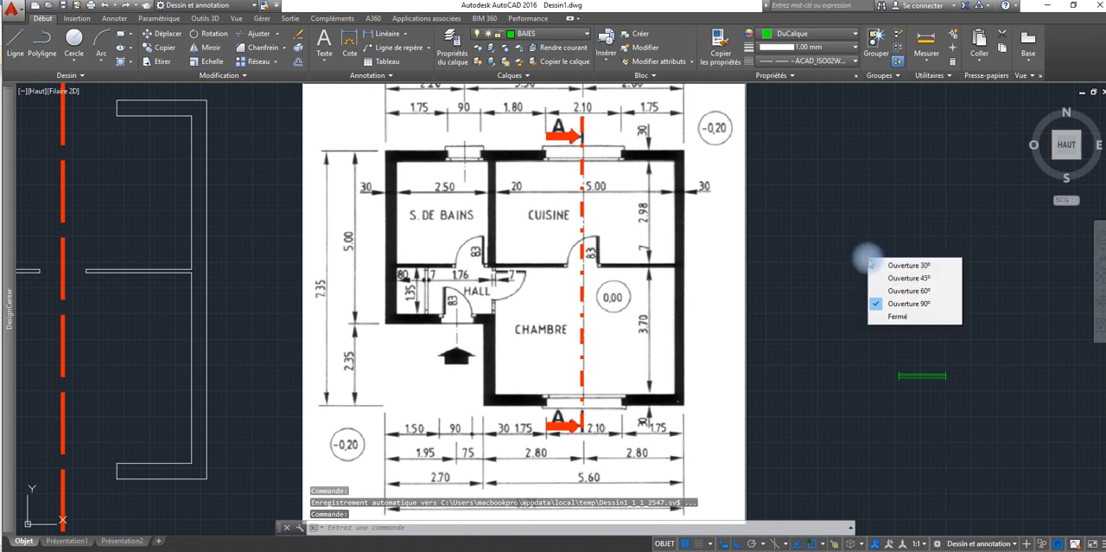
pyautogui.click(903, 304)
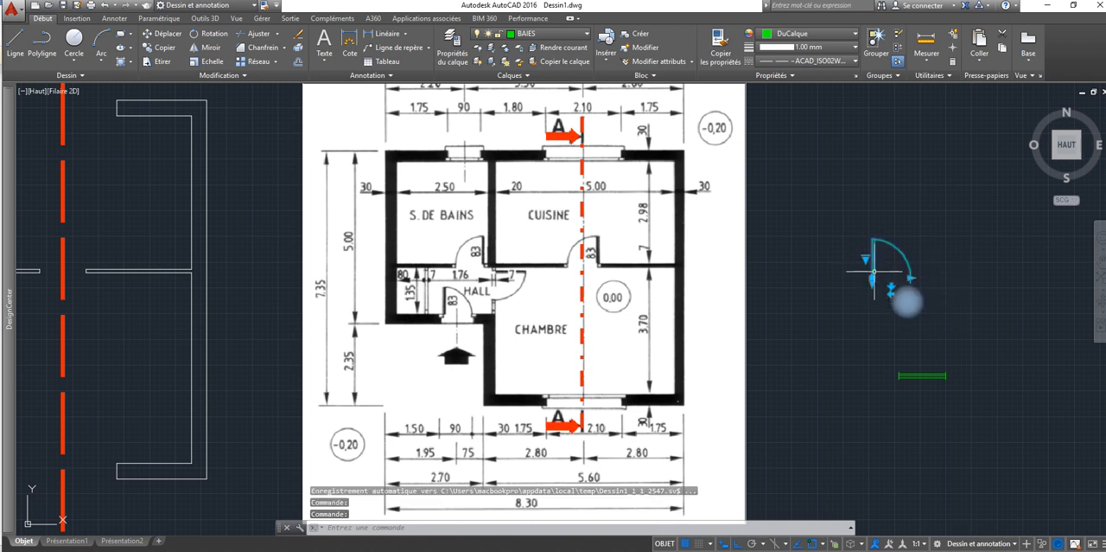
# Step: Move the plan door block just outside the redrawn plan's right wall and the plan window block into its lower-right room
pyautogui.click(872, 277)
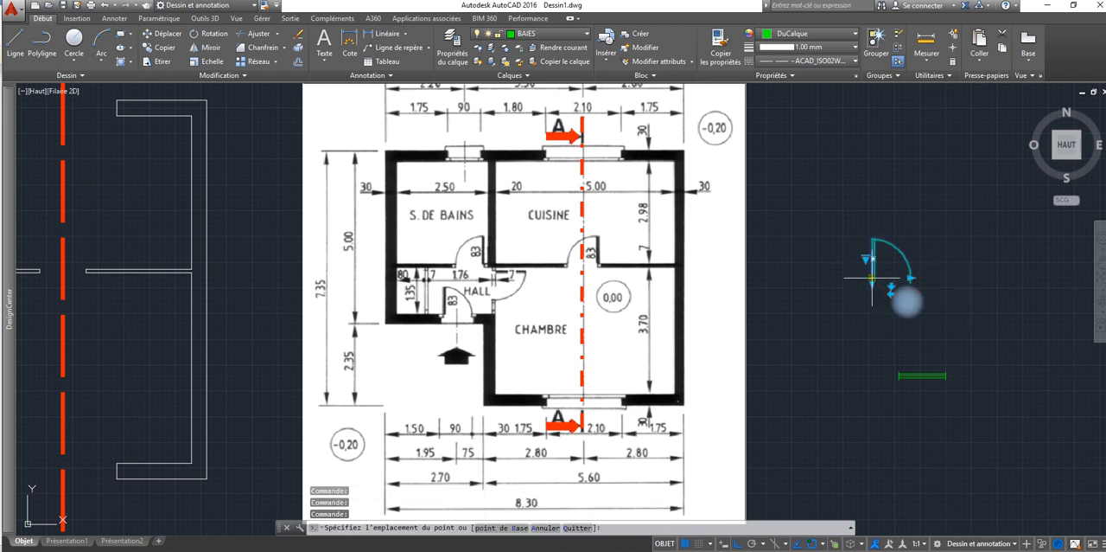
pyautogui.click(239, 278)
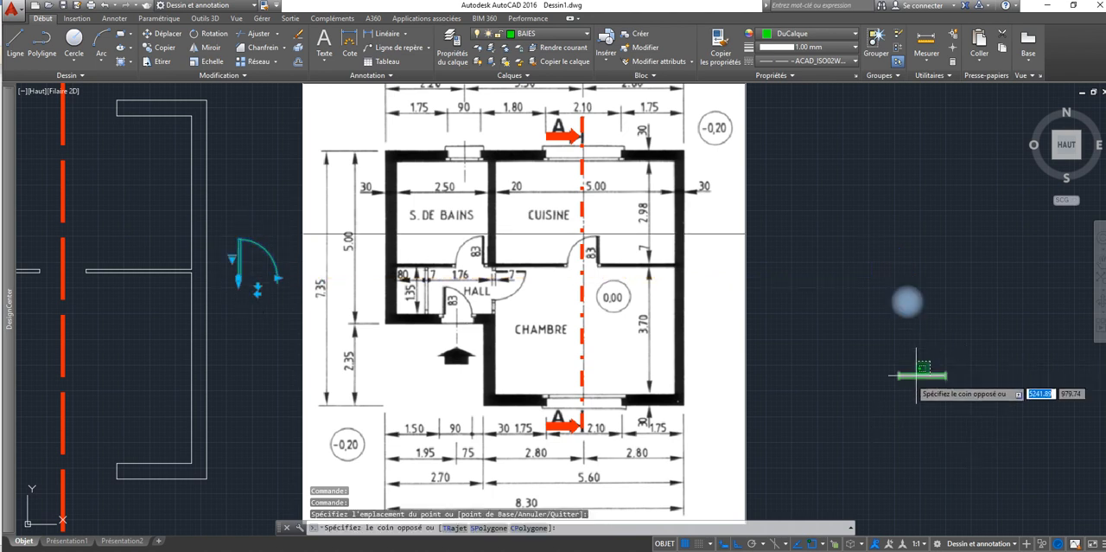
pyautogui.click(943, 373)
pyautogui.click(899, 378)
pyautogui.click(899, 376)
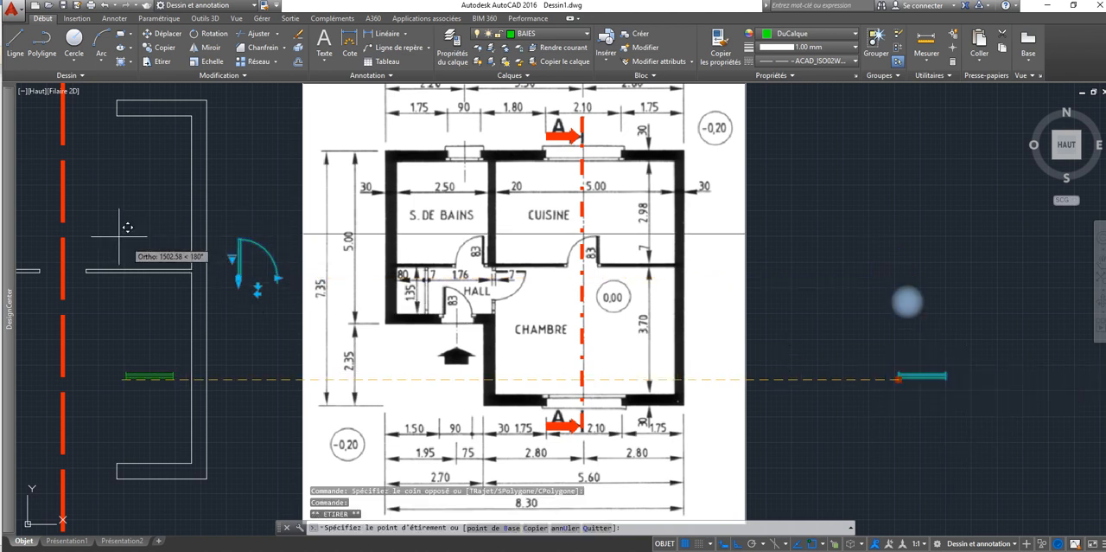
pyautogui.moveTo(165, 359)
pyautogui.mouseDown(button='middle')
pyautogui.moveTo(346, 355)
pyautogui.moveTo(666, 376)
pyautogui.moveTo(637, 337)
pyautogui.moveTo(548, 318)
pyautogui.mouseUp(button='middle')
pyautogui.scroll(-2, 669, 366)
pyautogui.press('Escape')
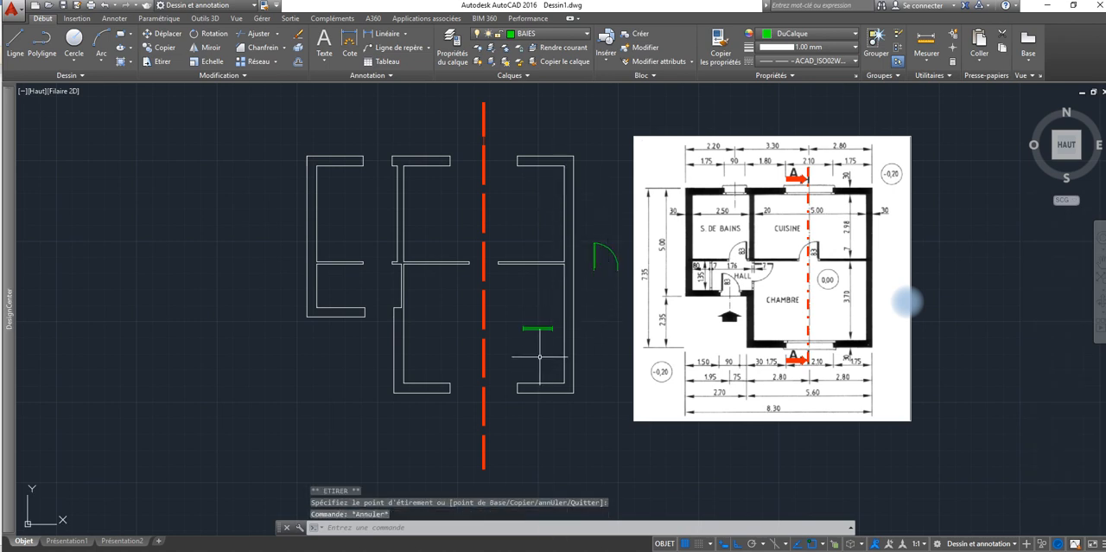
# Step: Move the plan window block, with Ortho off, to the left jamb of the kitchen's top wall opening at the wall's inner corner
pyautogui.click(535, 328)
pyautogui.click(523, 330)
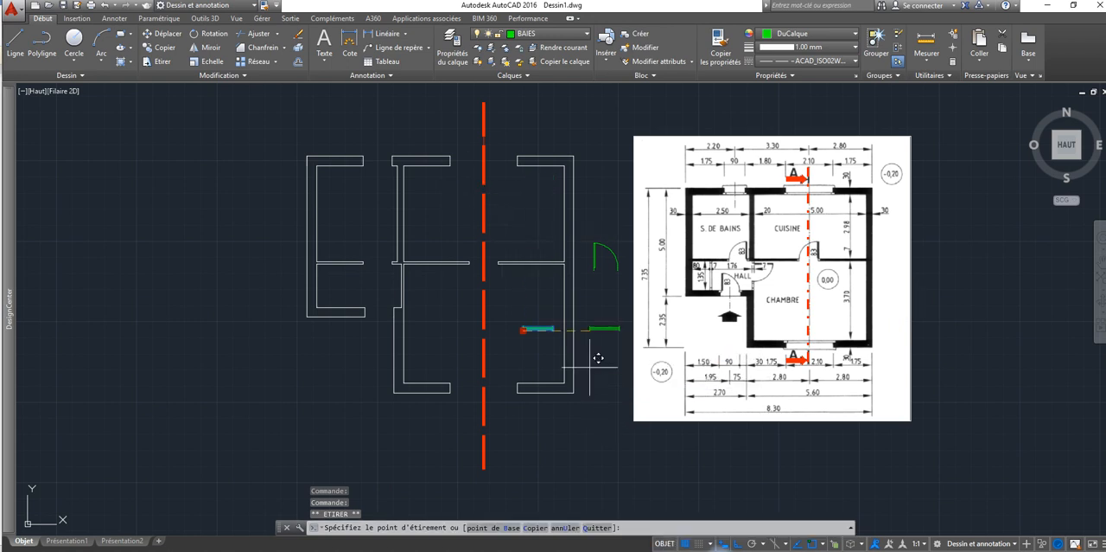
pyautogui.press('F8')
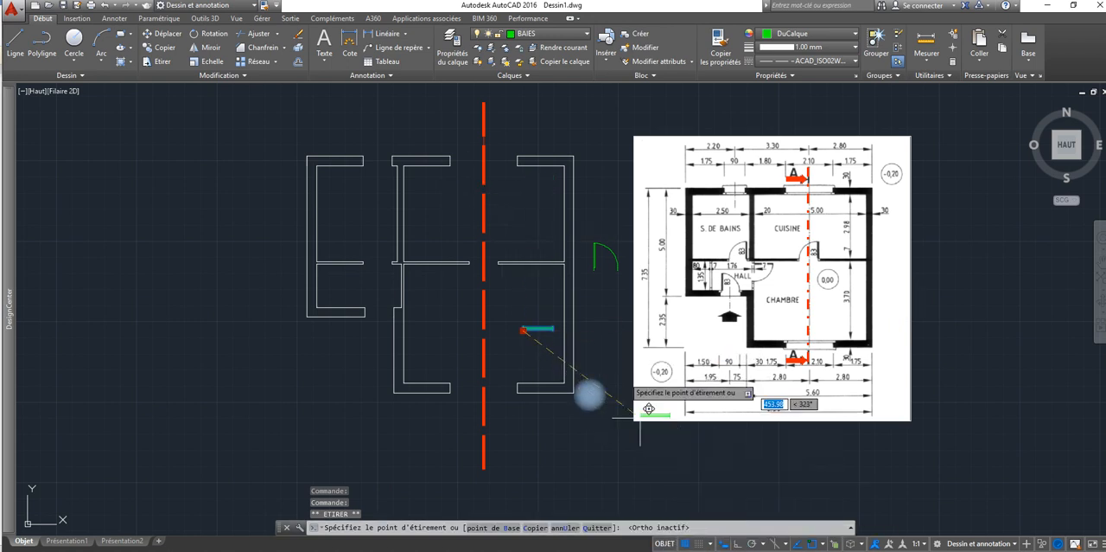
pyautogui.click(451, 165)
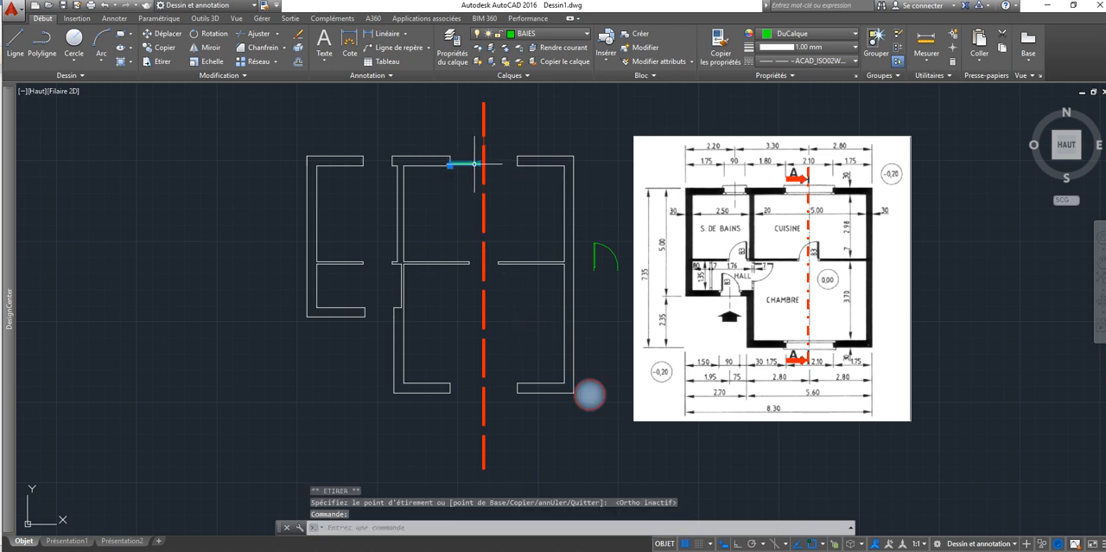
pyautogui.press('Escape')
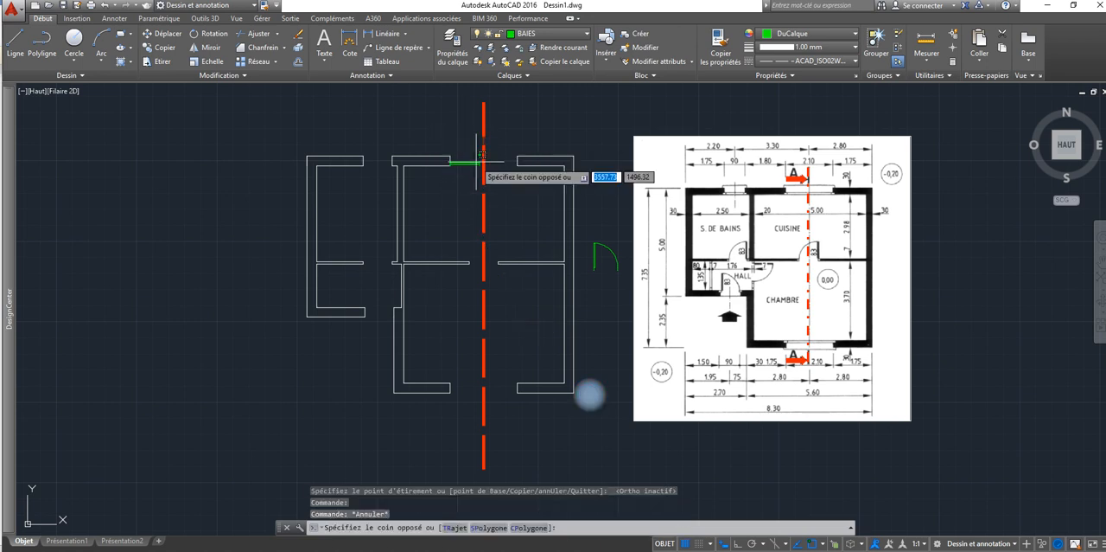
# Step: Scale up the plan window block from its base at the opening's left jamb until its frame lines roughly match the wall thickness
pyautogui.click(476, 146)
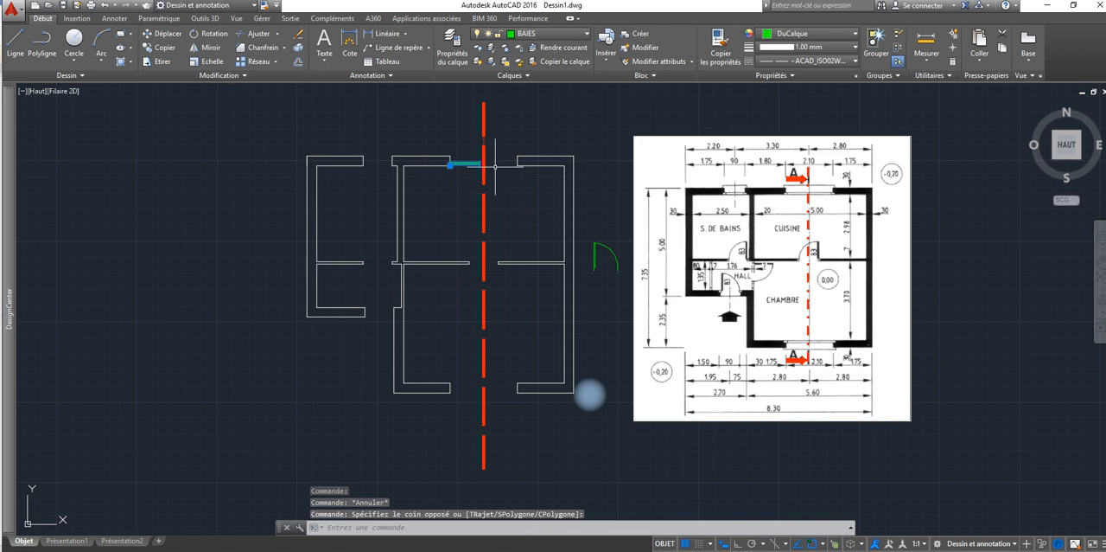
pyautogui.click(208, 61)
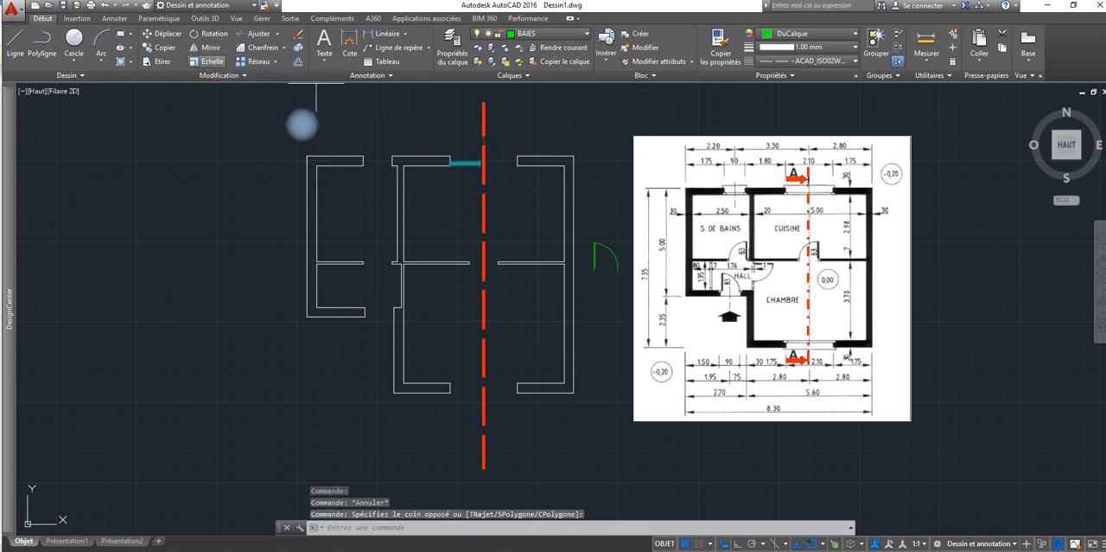
pyautogui.scroll(5, 450, 162)
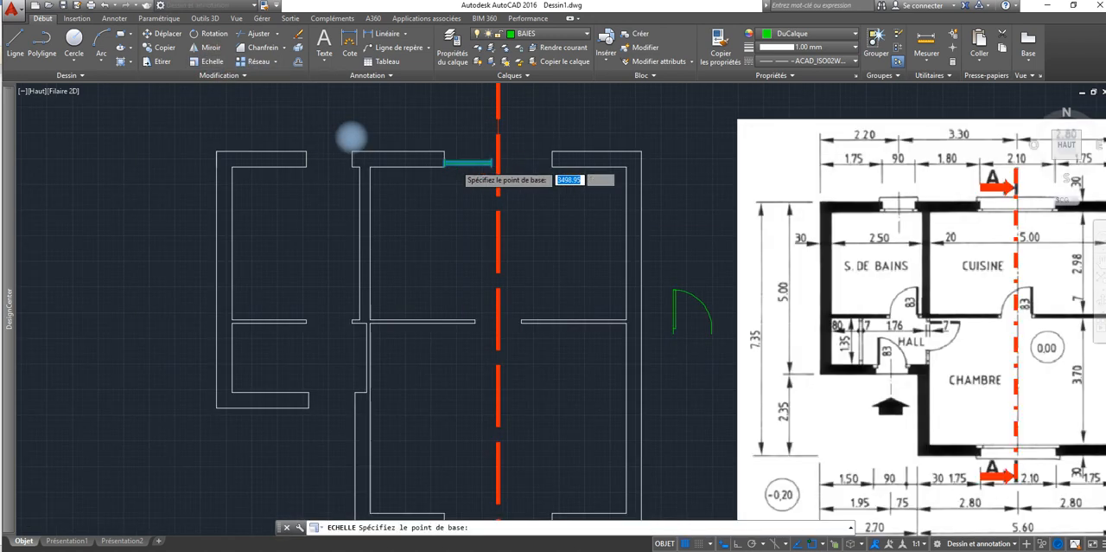
pyautogui.click(420, 163)
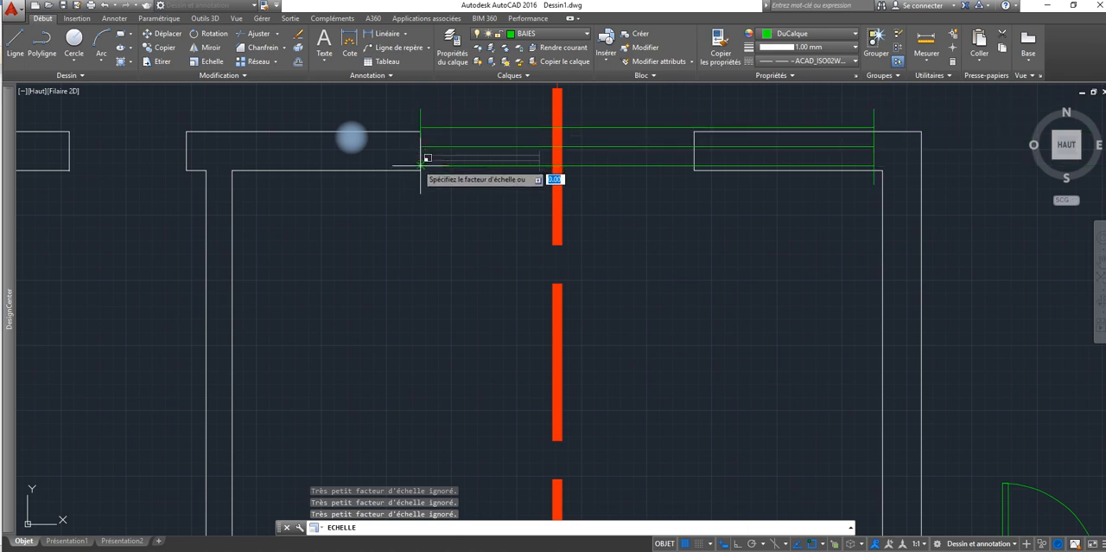
pyautogui.press('Escape')
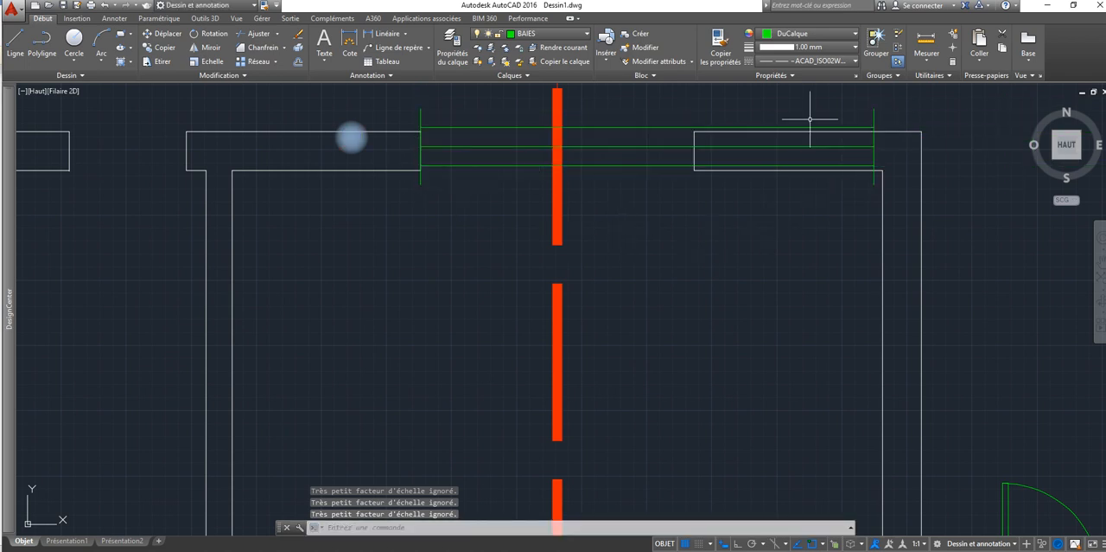
pyautogui.click(699, 108)
pyautogui.click(632, 186)
pyautogui.click(872, 139)
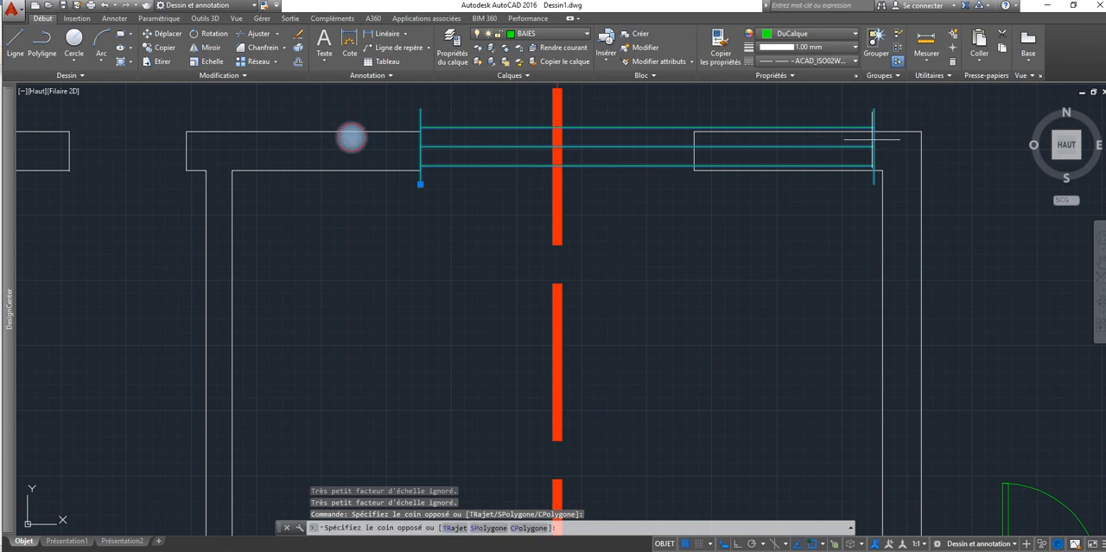
pyautogui.click(878, 154)
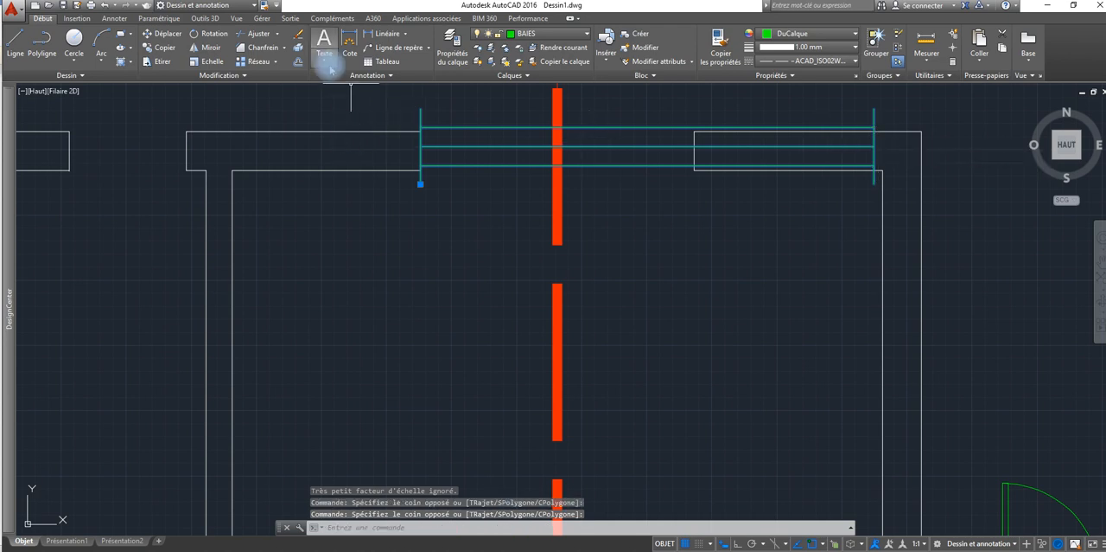
pyautogui.click(412, 148)
pyautogui.press('Escape')
pyautogui.scroll(-2, 547, 182)
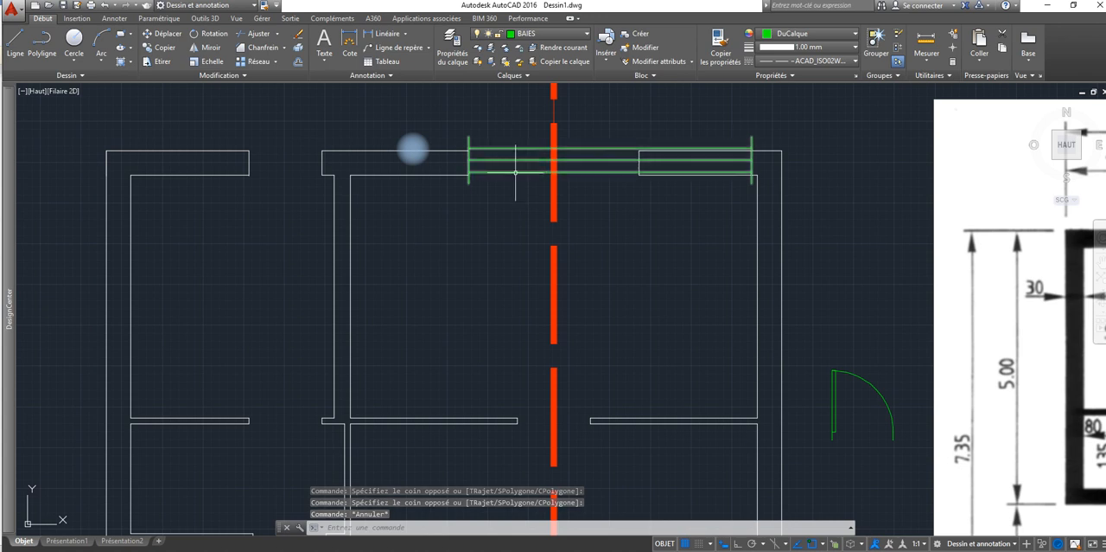
pyautogui.click(516, 172)
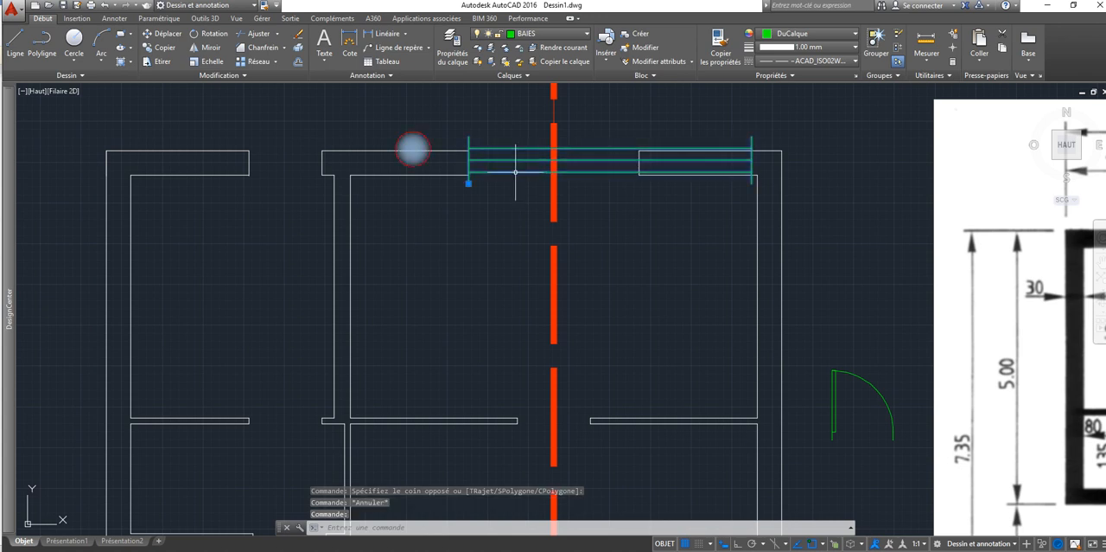
pyautogui.click(469, 183)
pyautogui.press('Escape')
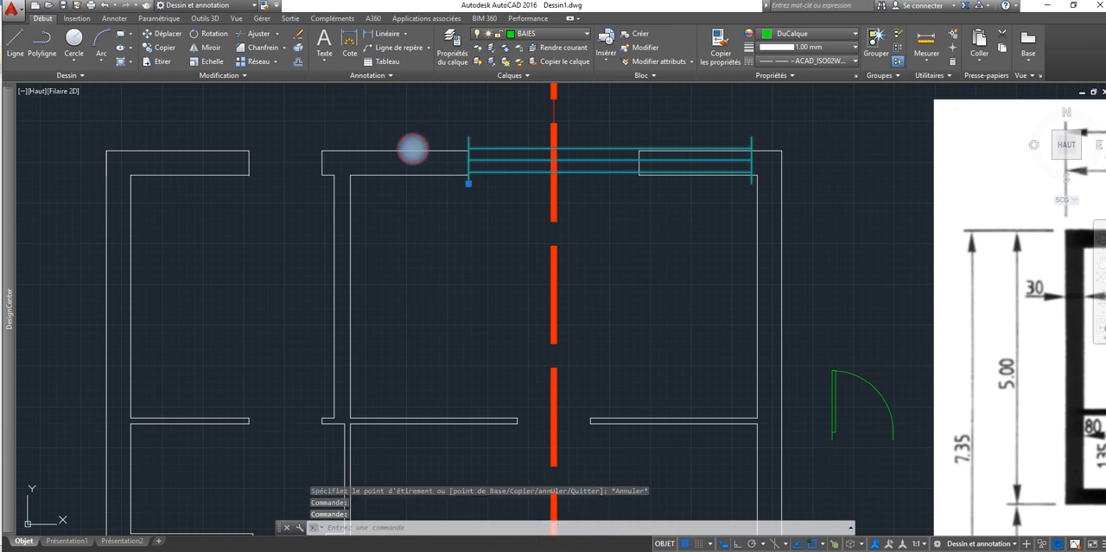
# Step: Open the plan window block in the Block Editor and add a linear parameter spanning its full width, with the label below the window
pyautogui.doubleClick(482, 173)
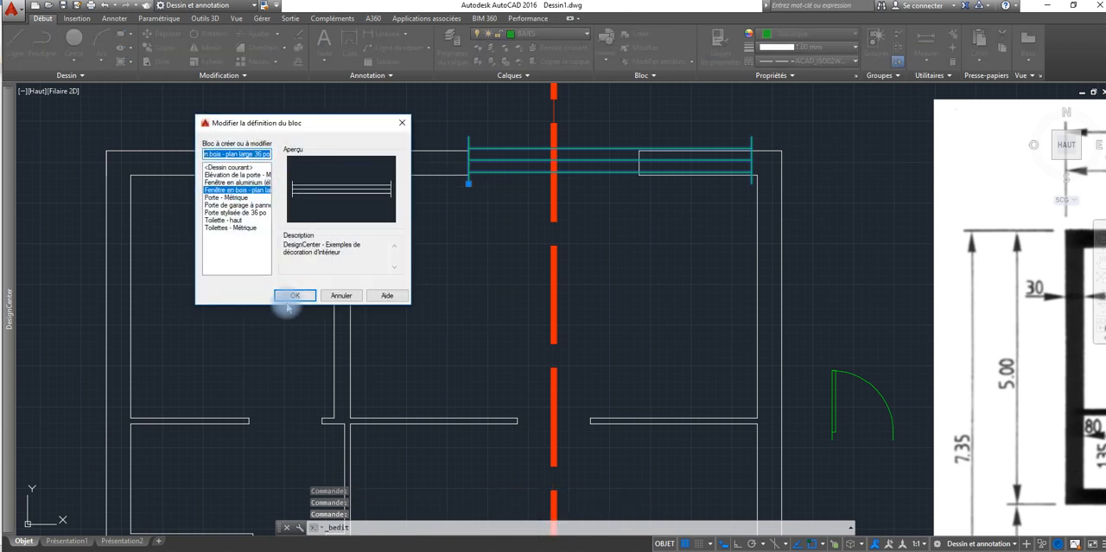
pyautogui.click(290, 296)
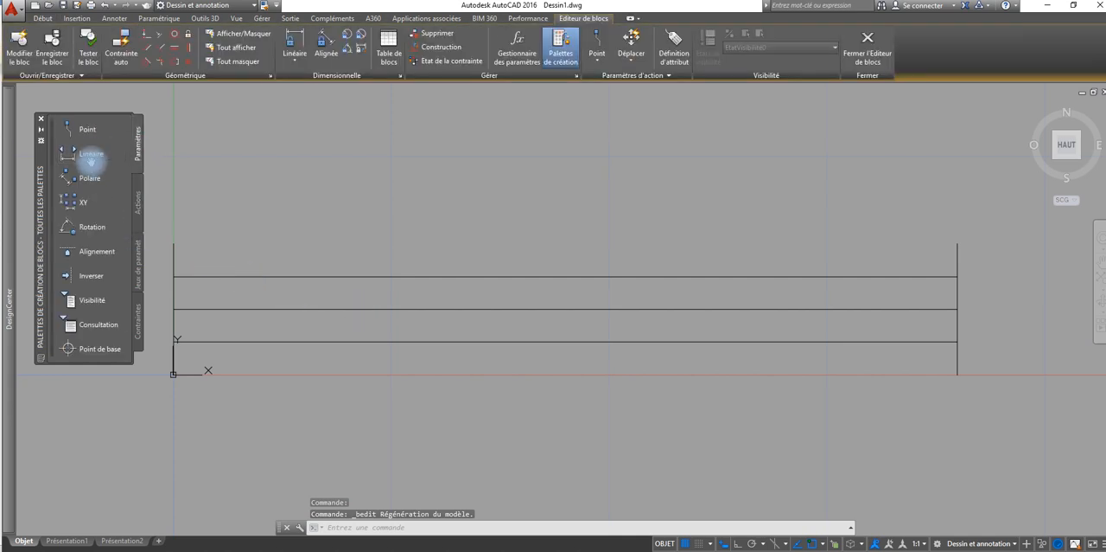
pyautogui.click(90, 153)
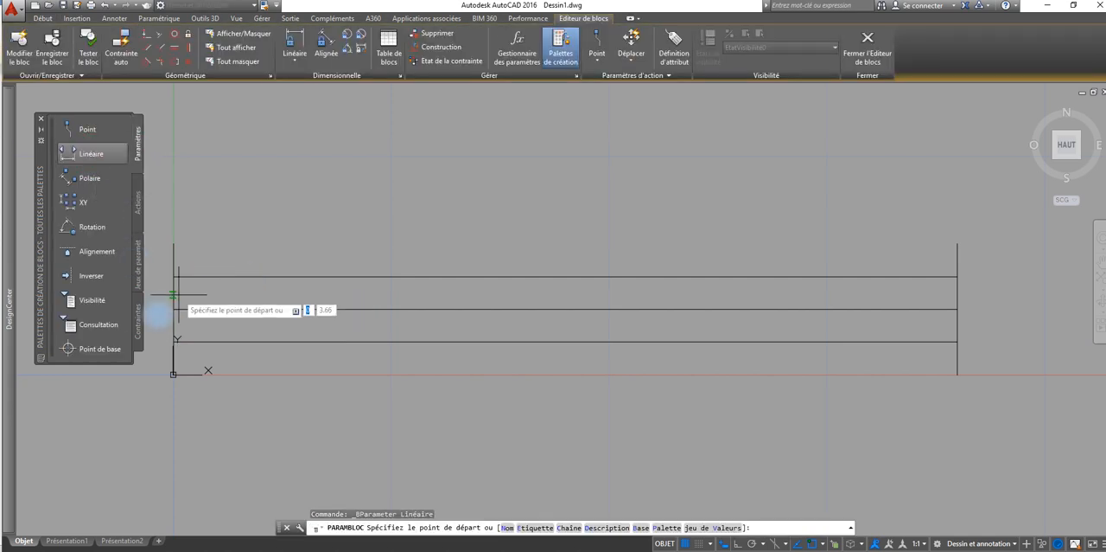
pyautogui.click(173, 309)
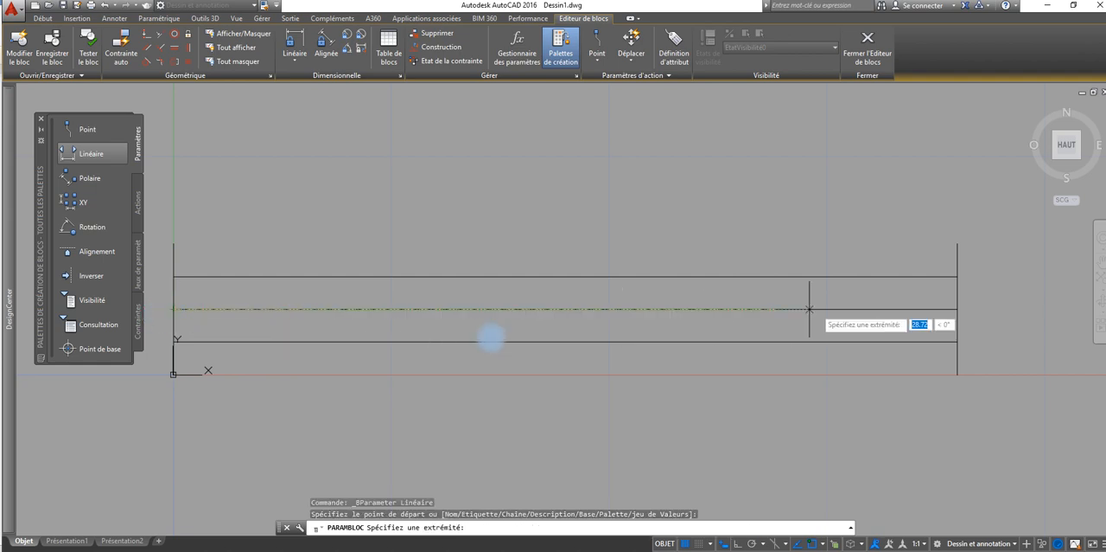
pyautogui.click(957, 308)
pyautogui.click(920, 446)
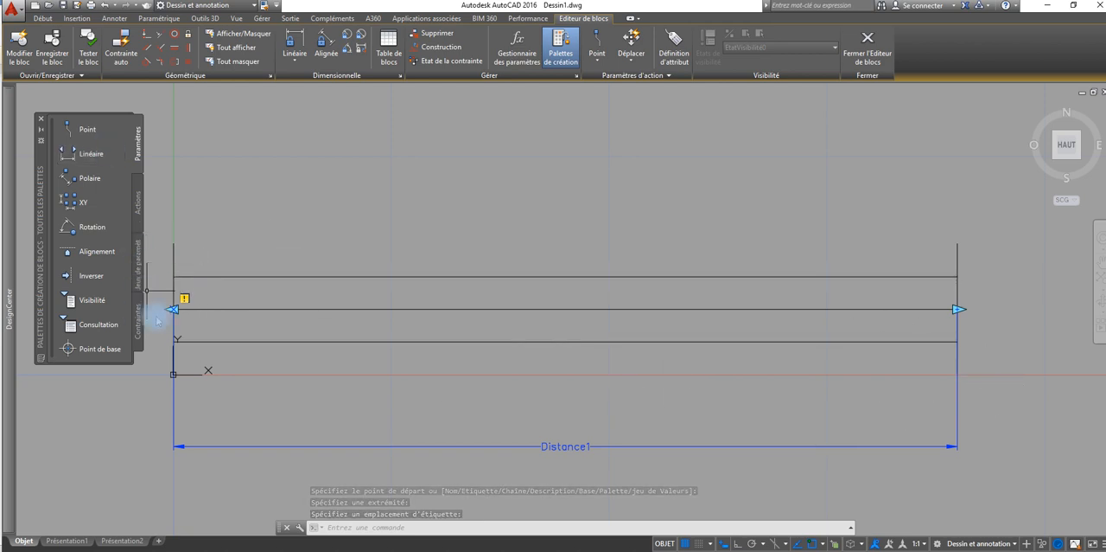
# Step: Add a Stretch action to the linear parameter's left point, framing the window's right end and including its right end line and three long lines
pyautogui.click(138, 203)
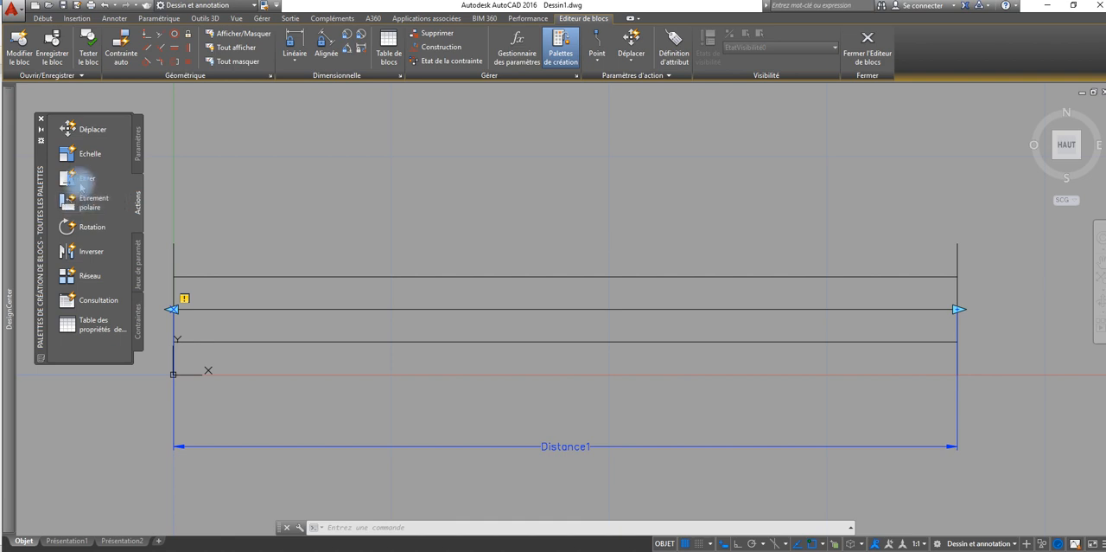
pyautogui.click(85, 178)
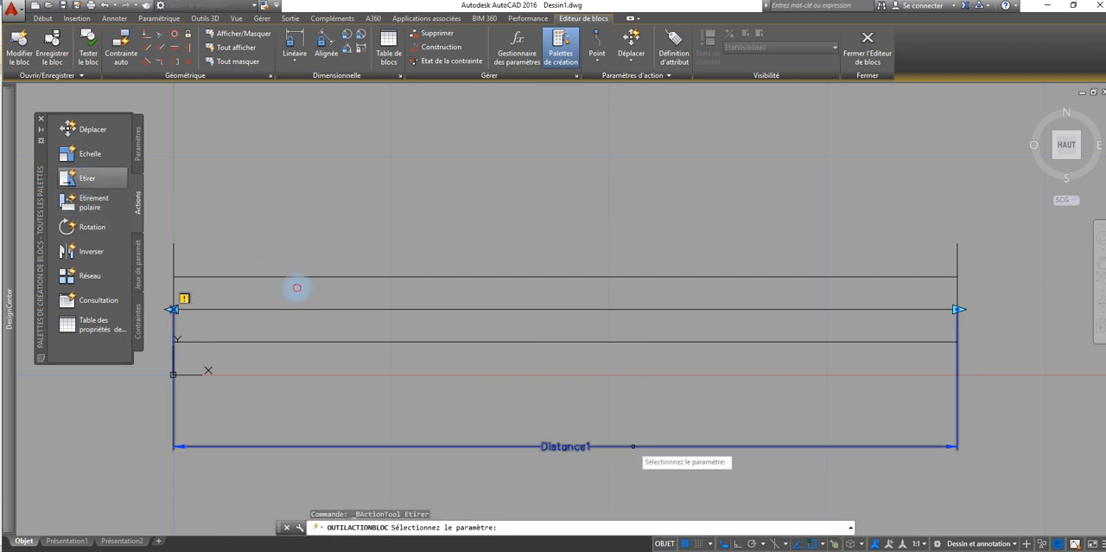
pyautogui.click(634, 446)
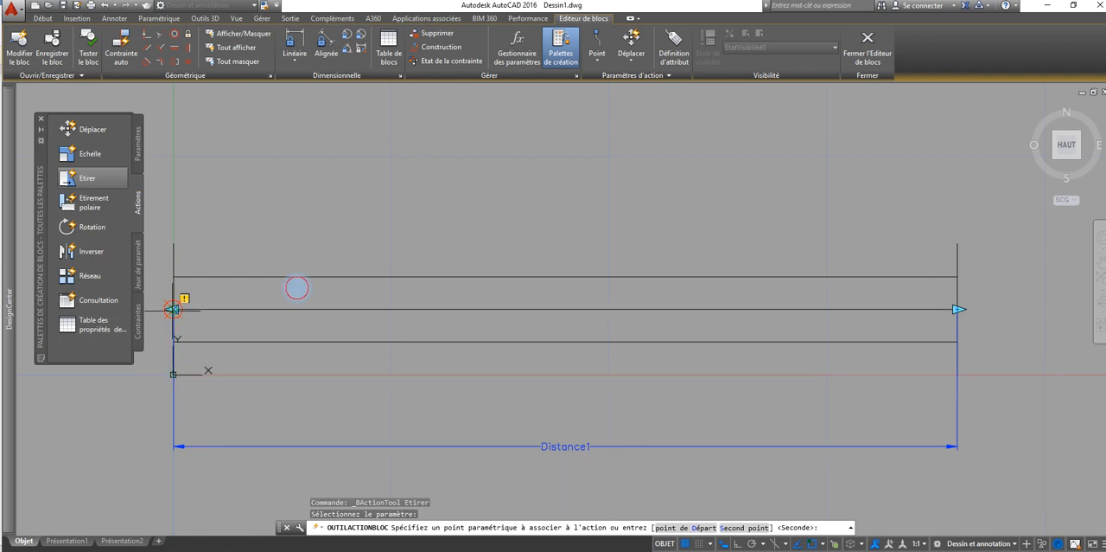
pyautogui.click(173, 308)
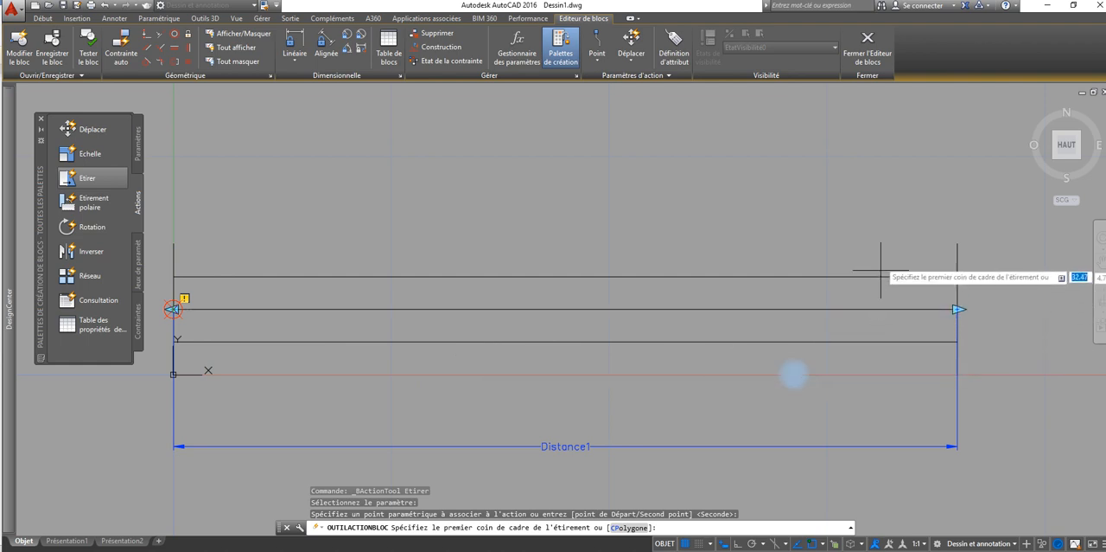
pyautogui.click(891, 230)
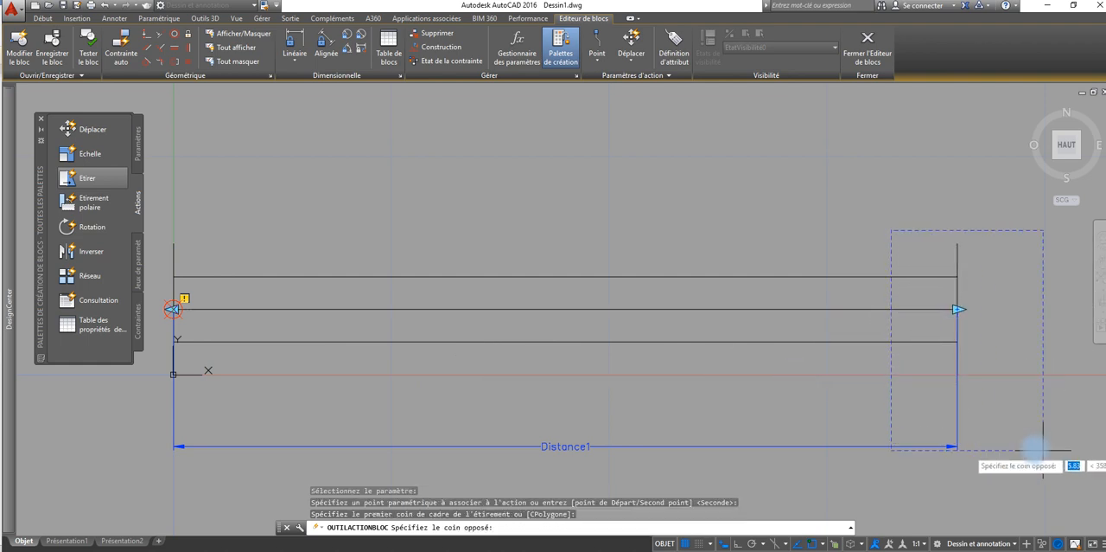
pyautogui.click(1010, 424)
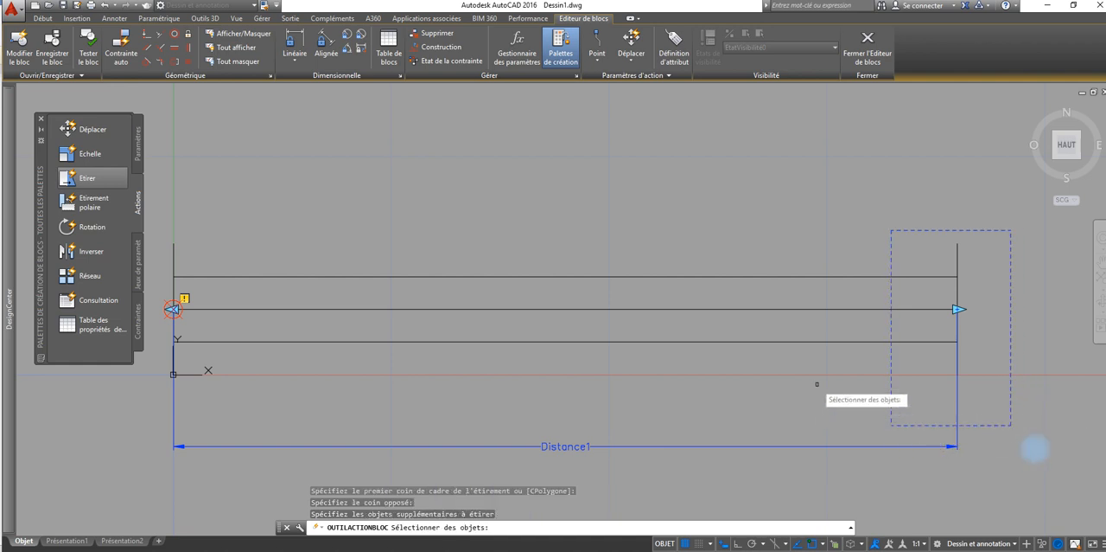
pyautogui.click(972, 252)
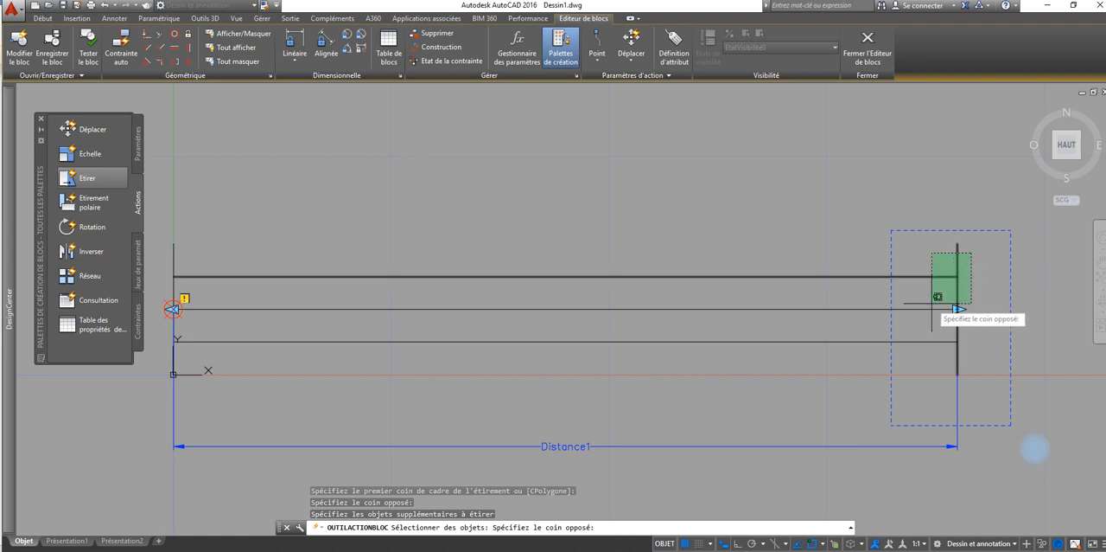
pyautogui.click(925, 284)
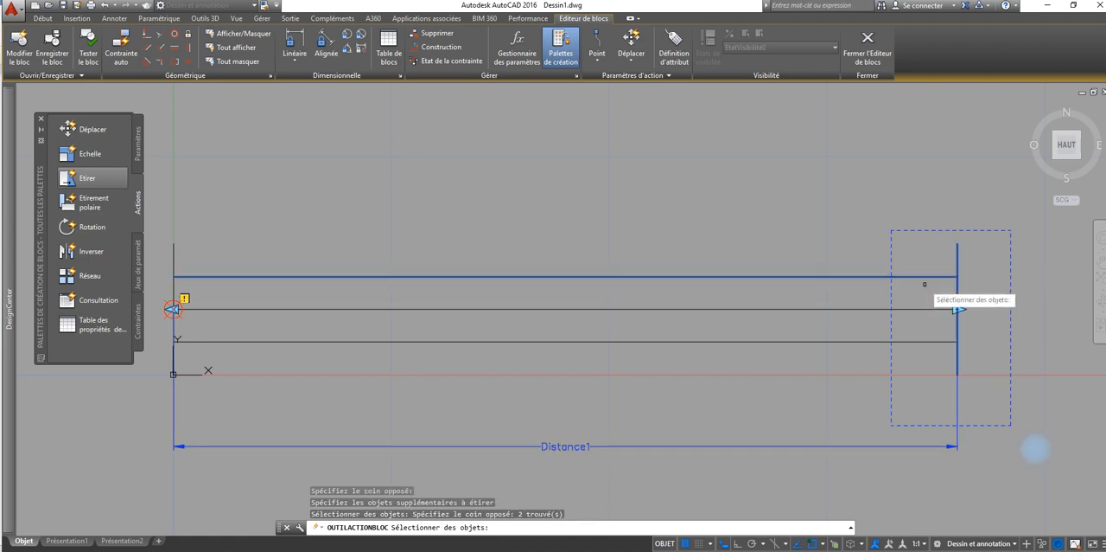
pyautogui.click(920, 373)
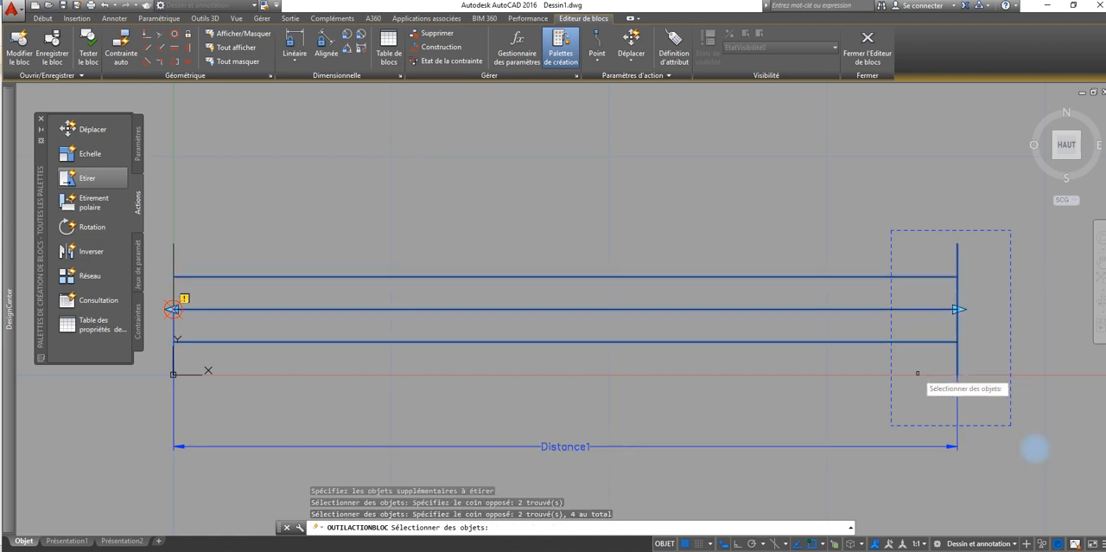
pyautogui.press('Return')
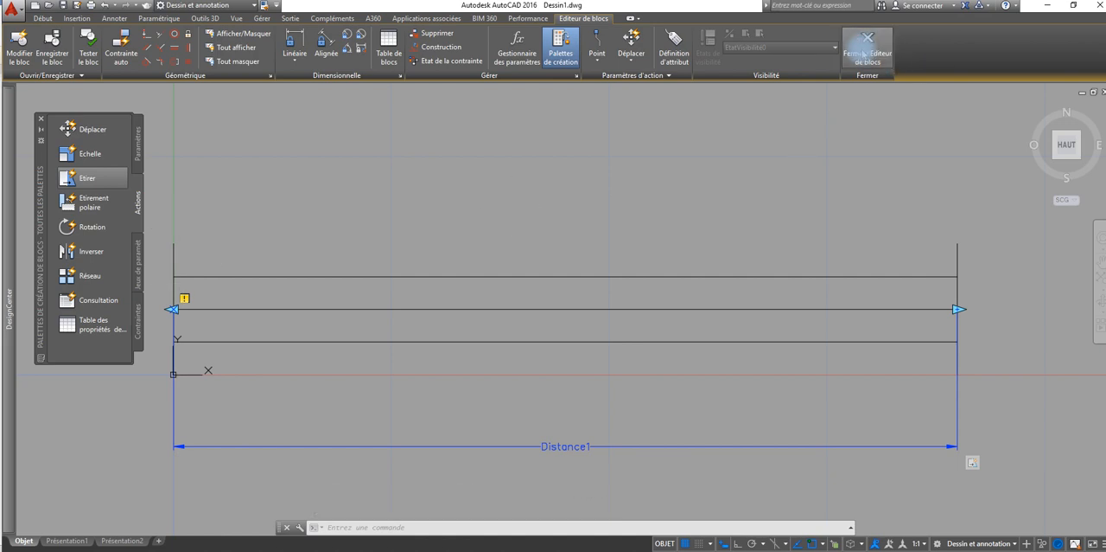
# Step: Save the window block, leave the Block Editor and try to resize the placed window from its left stretch grip
pyautogui.click(863, 53)
pyautogui.click(529, 256)
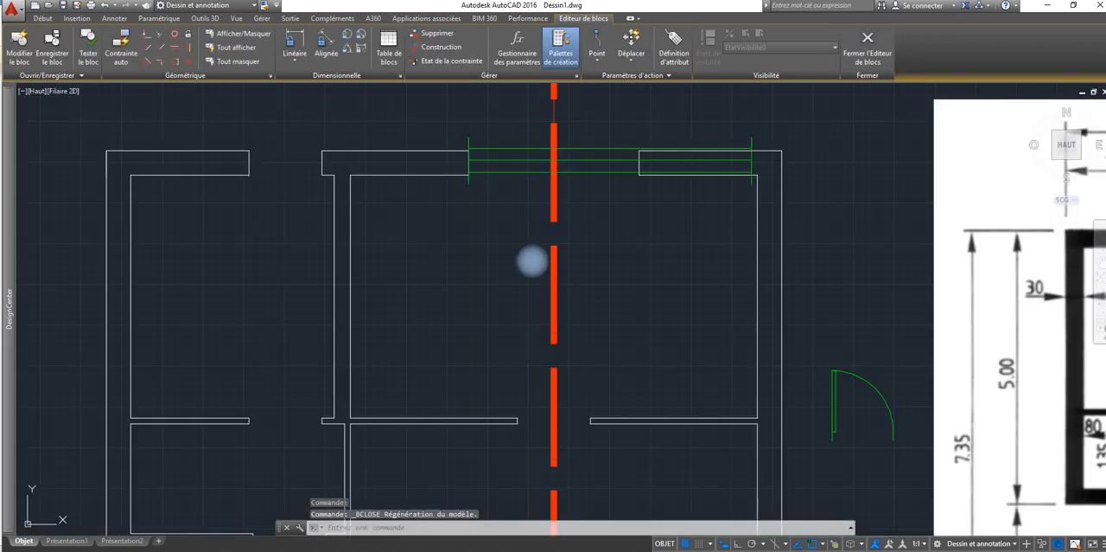
pyautogui.click(610, 169)
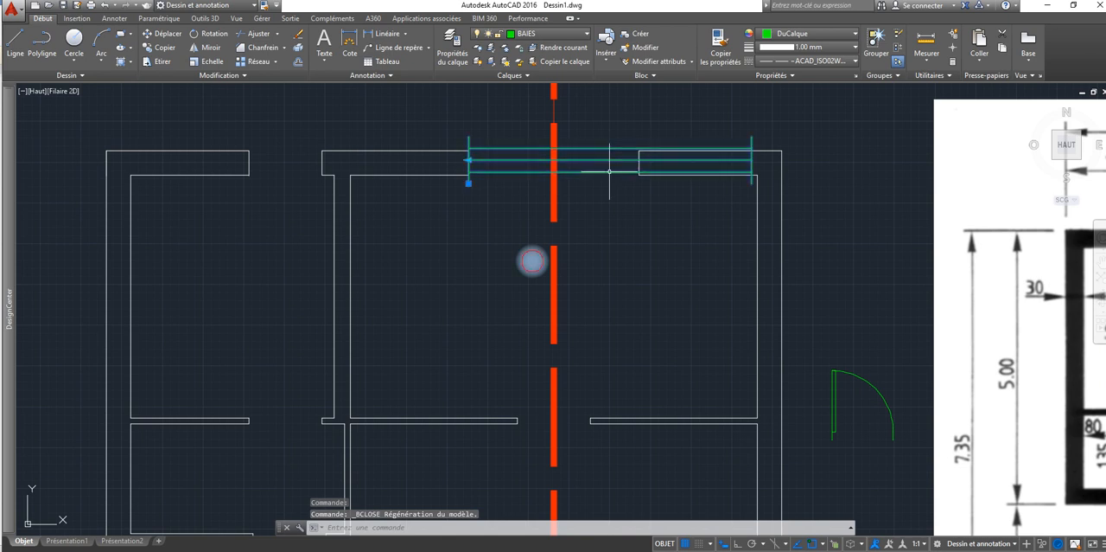
pyautogui.click(469, 159)
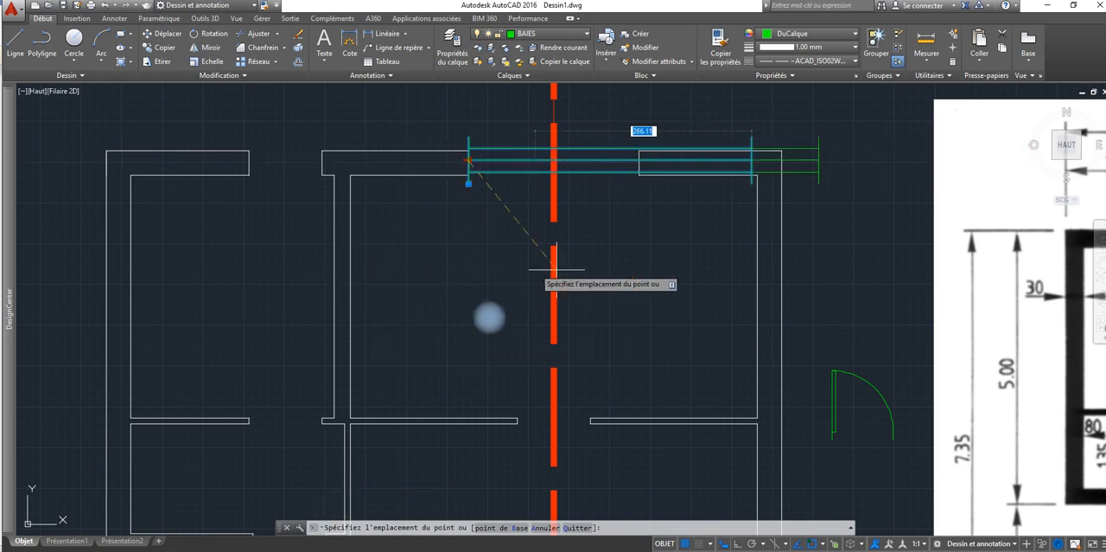
pyautogui.press('Escape')
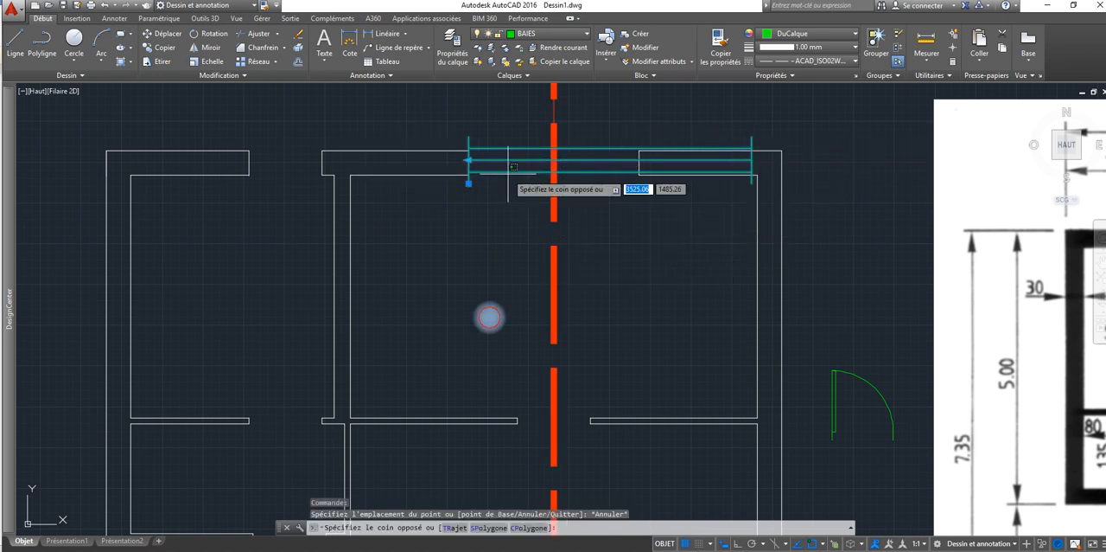
# Step: Reopen the window block in the Block Editor and undo its stretch action and linear parameter
pyautogui.doubleClick(509, 173)
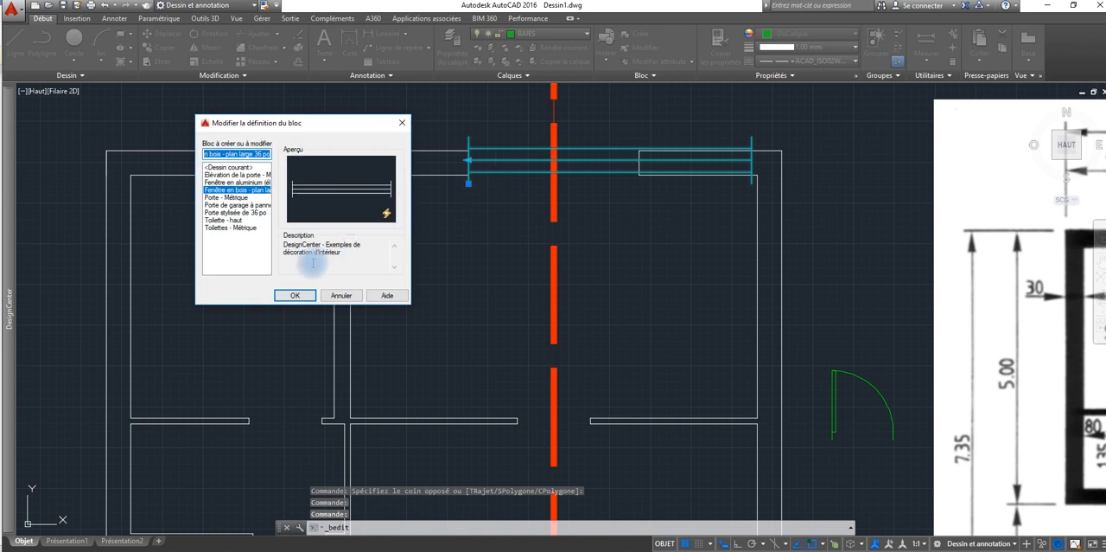
pyautogui.click(294, 295)
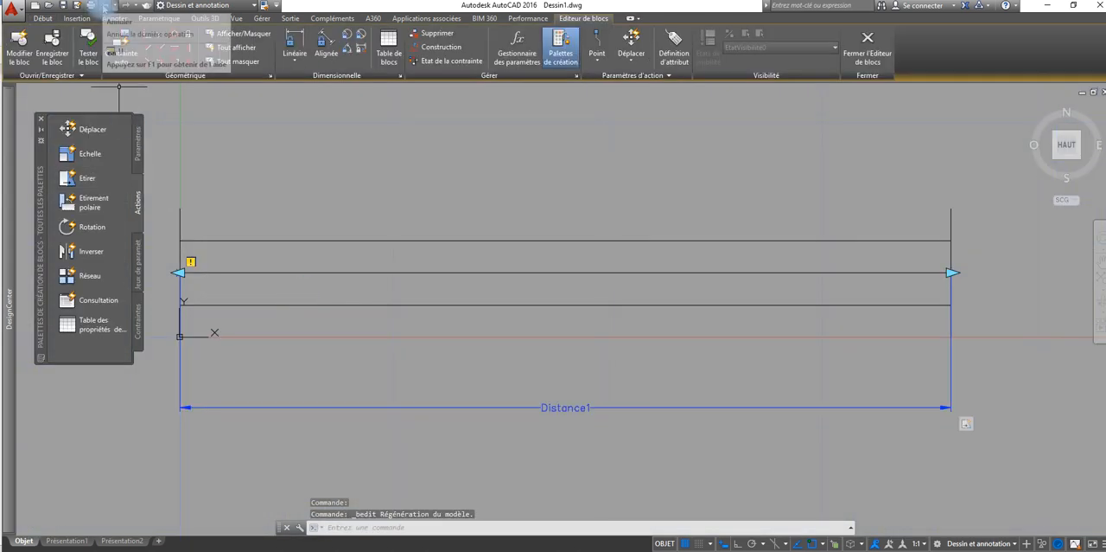
pyautogui.click(103, 5)
pyautogui.click(103, 5)
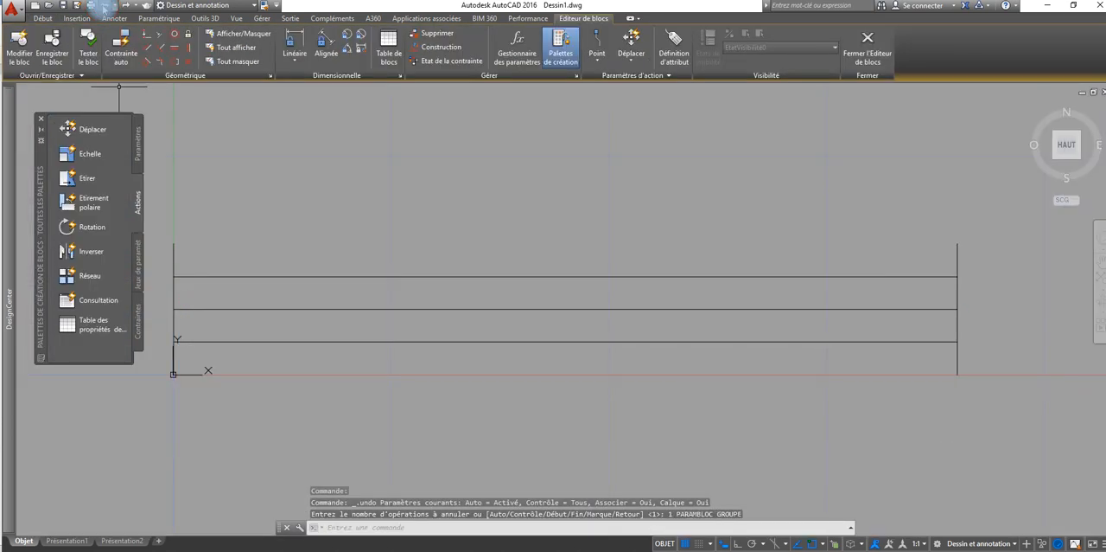
# Step: Add a linear parameter from the left to the right end of the window's middle line, with its label below the window
pyautogui.click(139, 141)
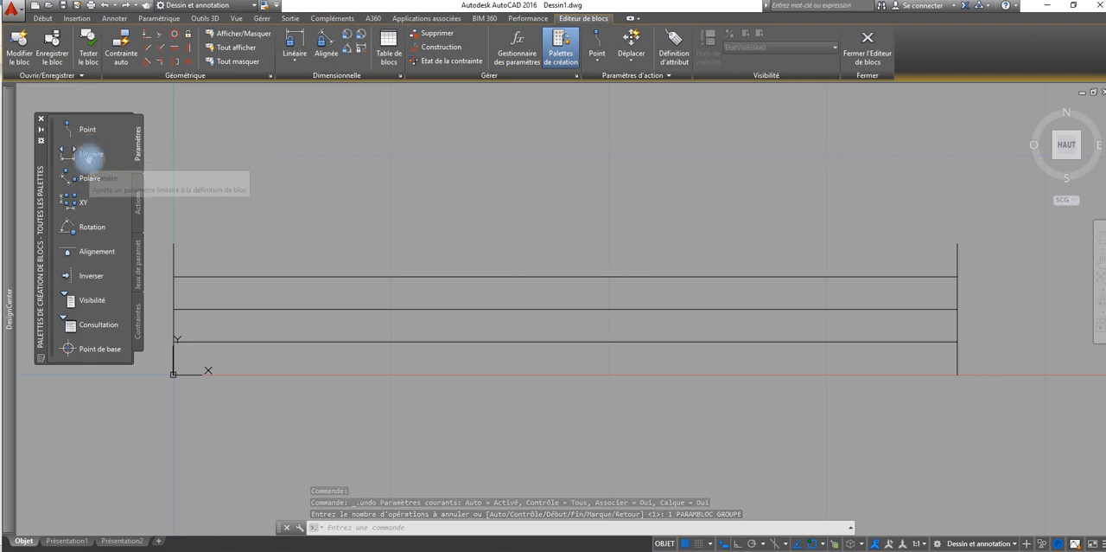
pyautogui.click(90, 155)
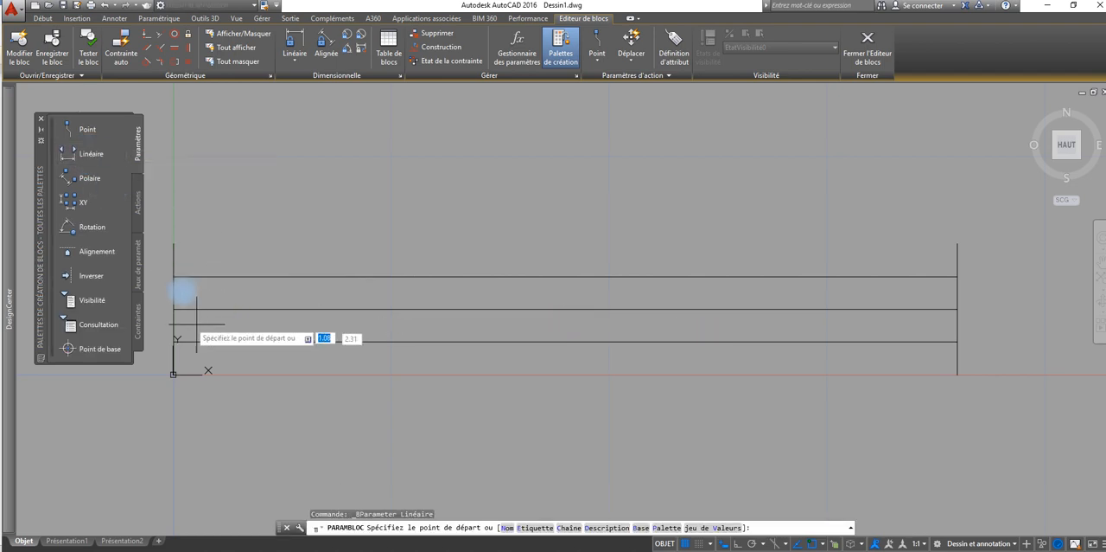
pyautogui.click(183, 292)
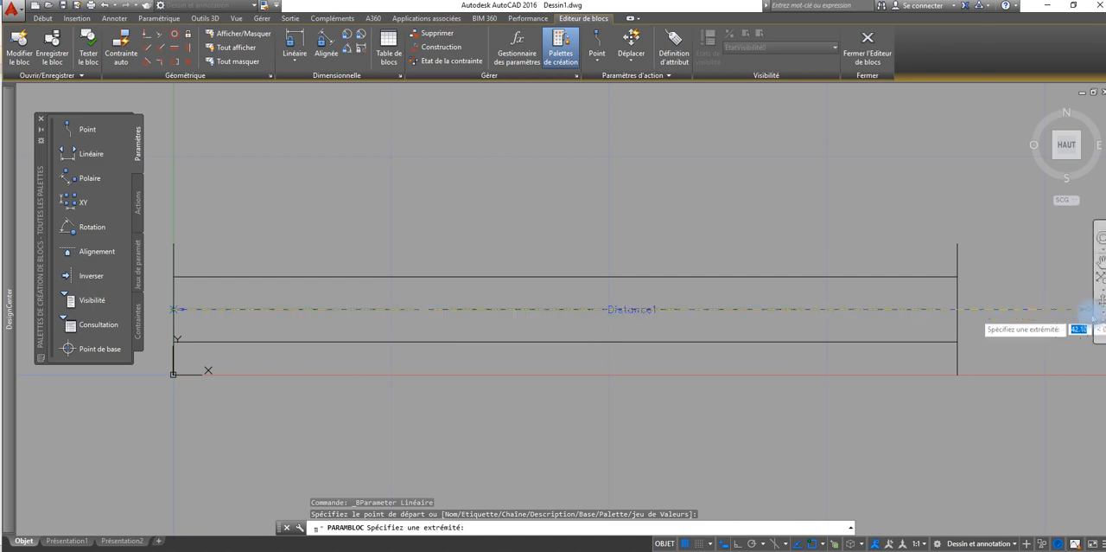
pyautogui.click(958, 309)
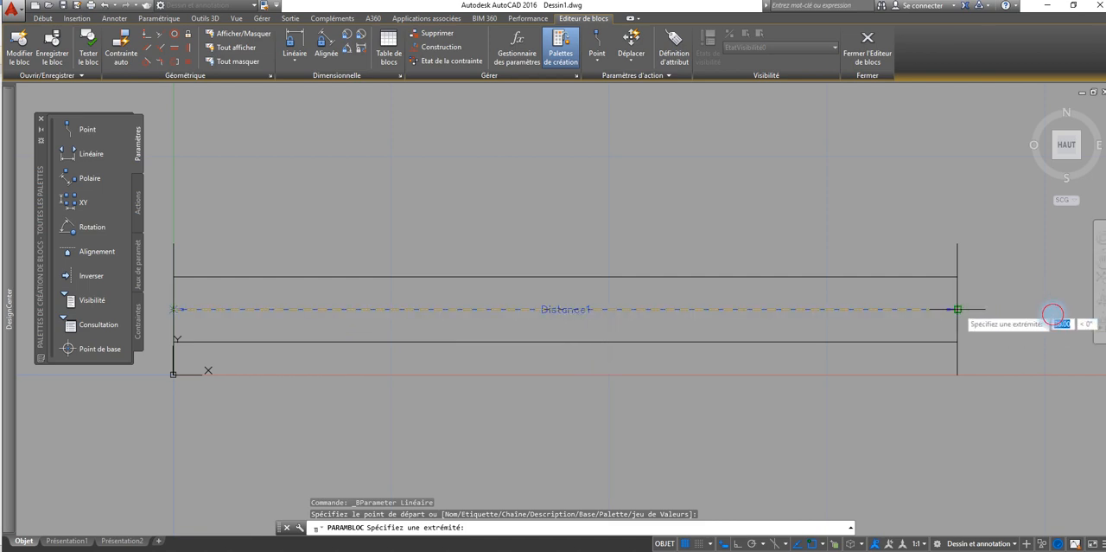
pyautogui.click(895, 471)
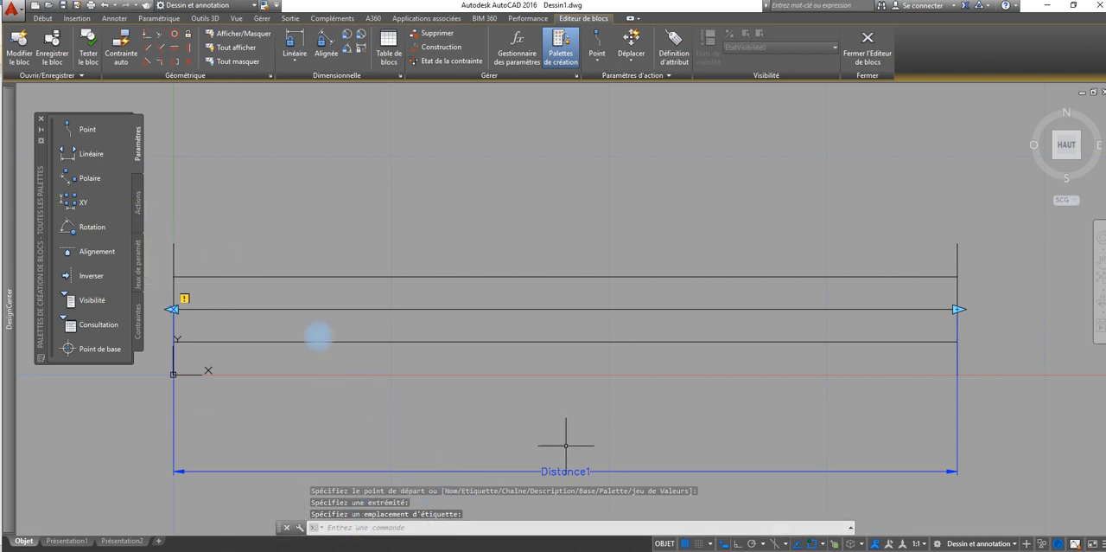
# Step: Set the linear parameter's number of grips to 1 in its properties
pyautogui.rightClick(567, 471)
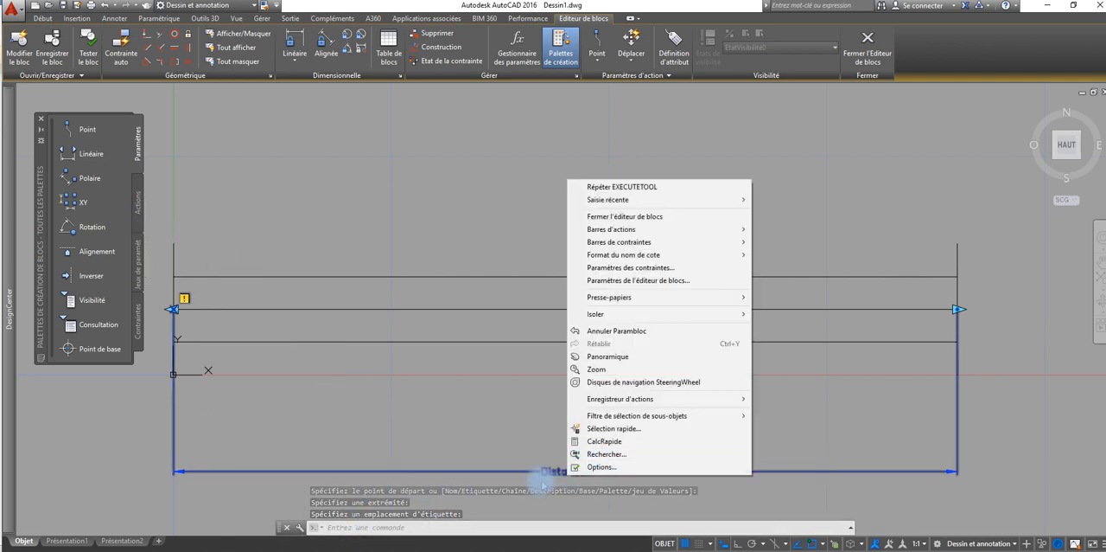
pyautogui.click(545, 472)
pyautogui.rightClick(551, 472)
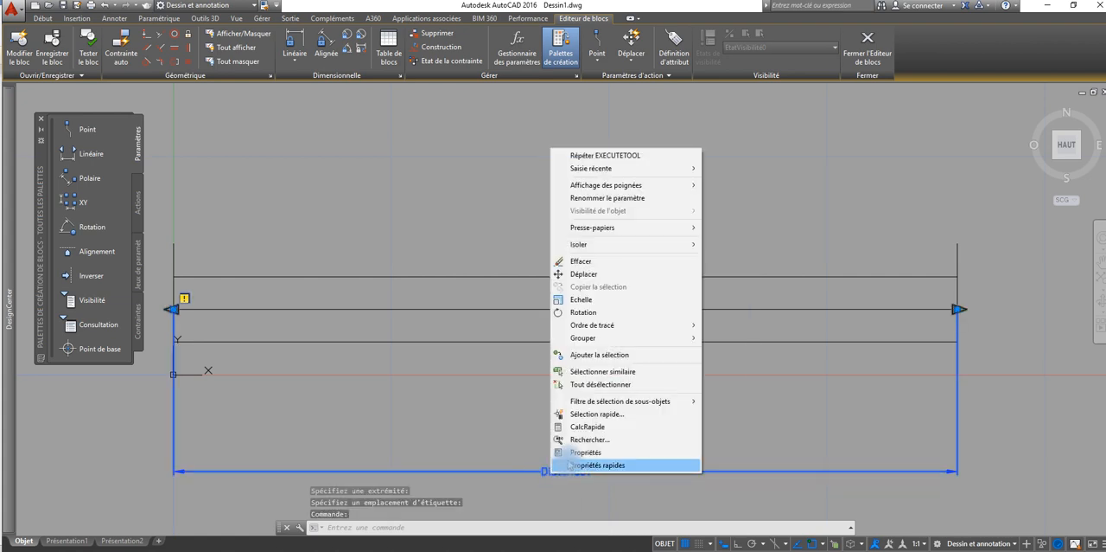
pyautogui.click(570, 453)
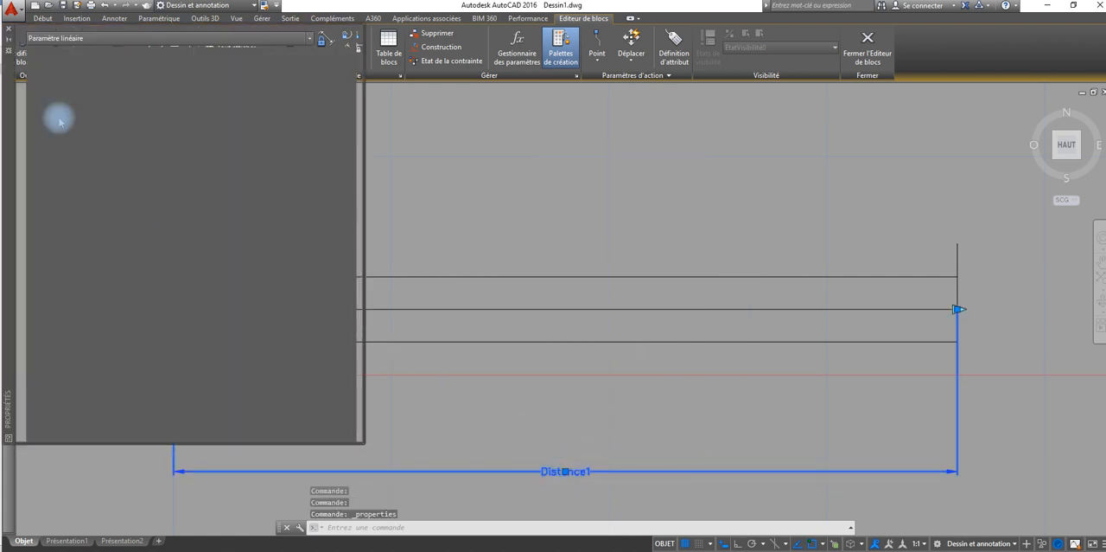
pyautogui.click(243, 409)
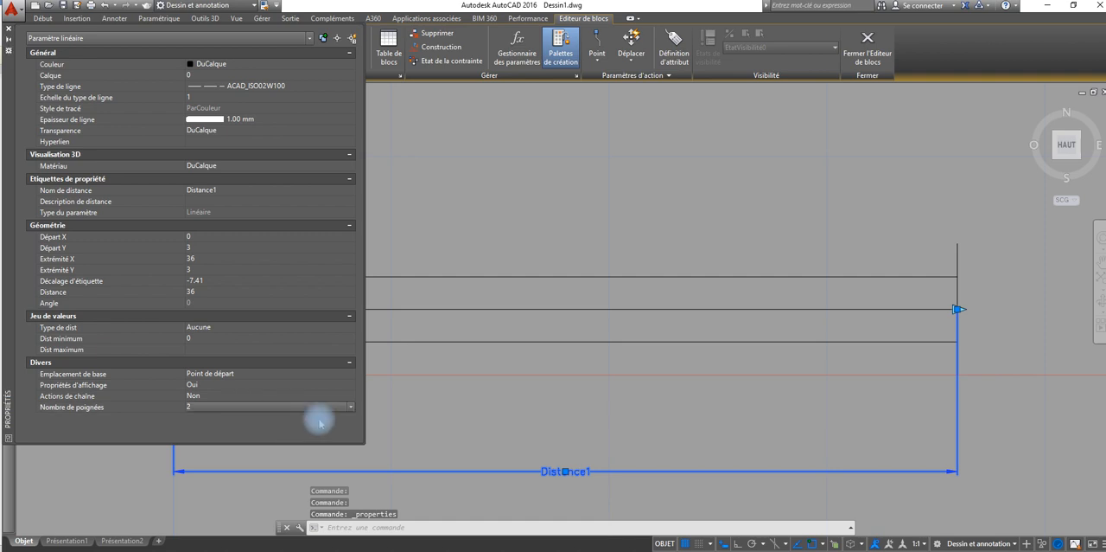
pyautogui.click(349, 408)
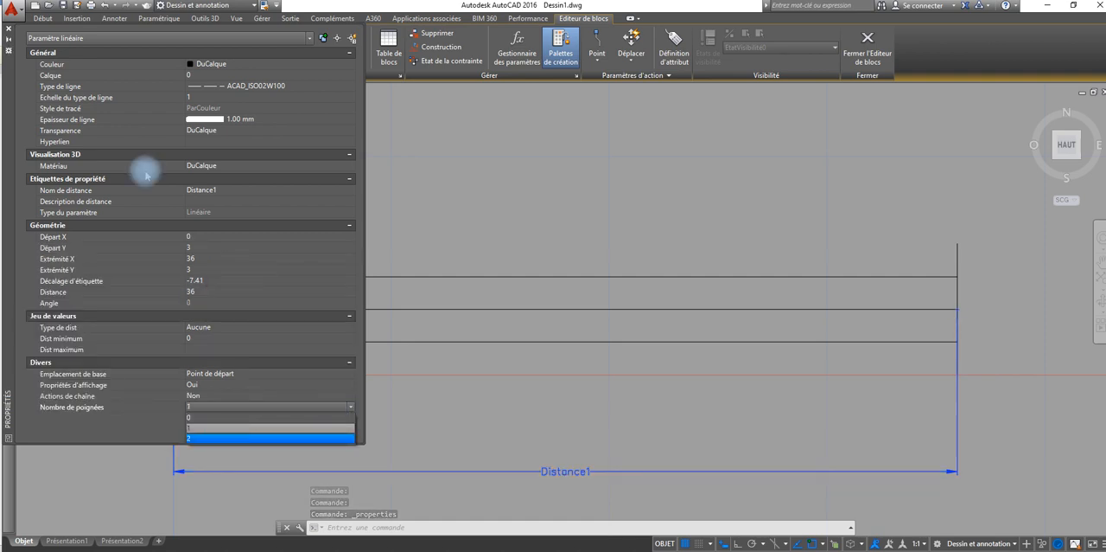
pyautogui.click(8, 29)
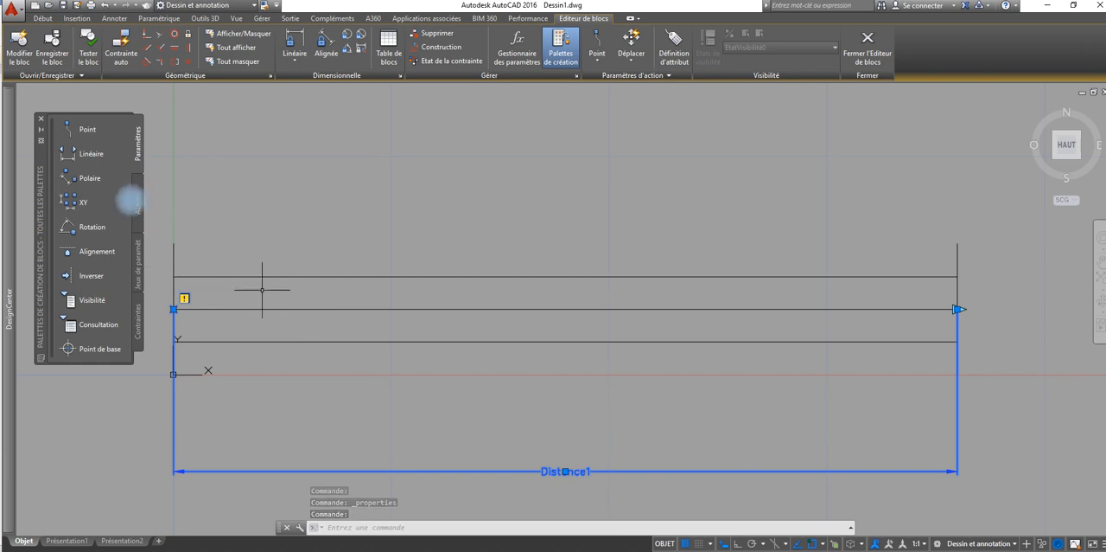
# Step: Add a Stretch action to the linear parameter's right point, framing the window's right end and including the three long lines and right end line
pyautogui.click(137, 208)
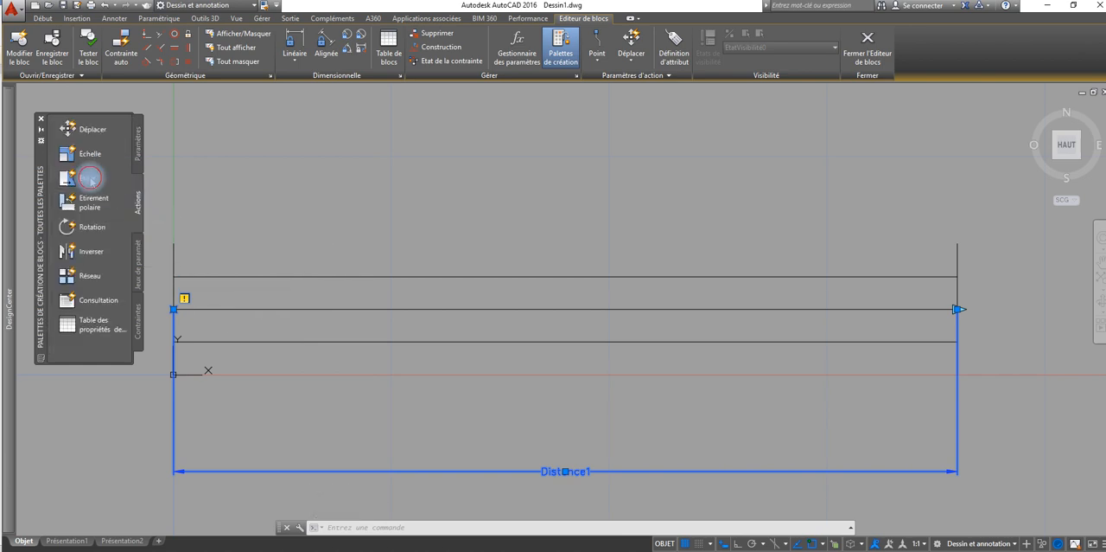
pyautogui.click(90, 178)
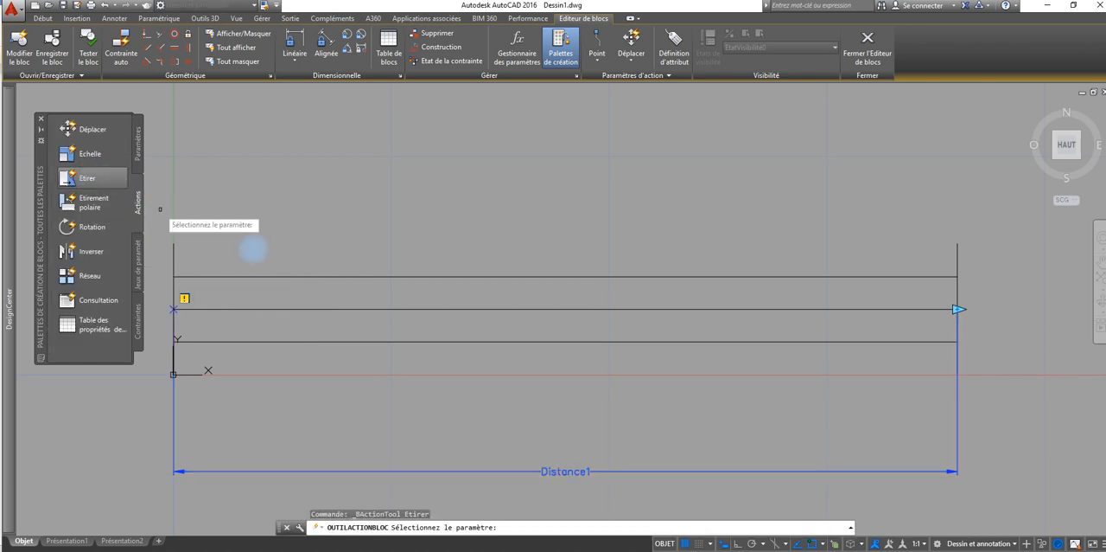
pyautogui.click(576, 471)
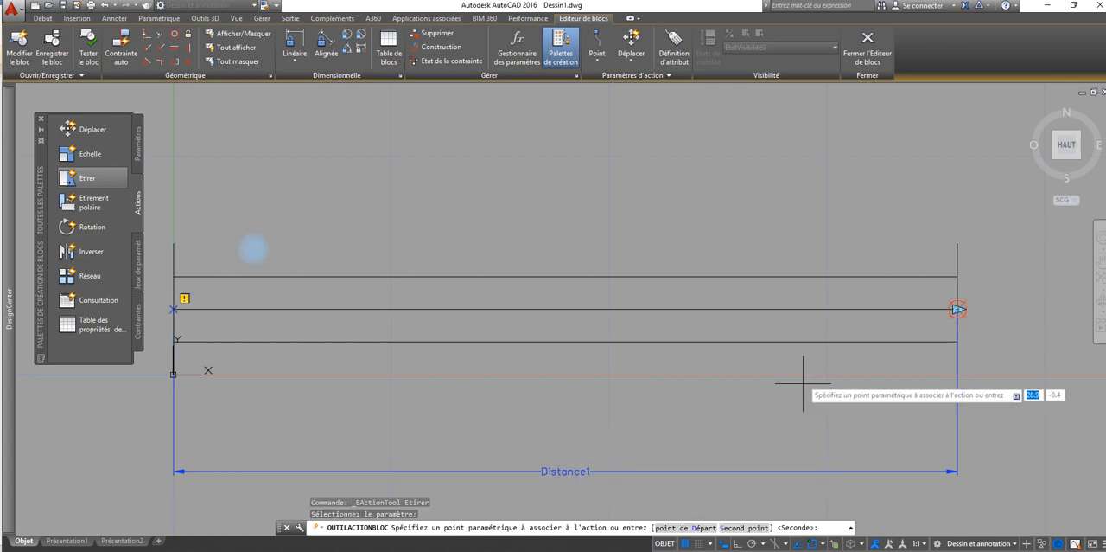
pyautogui.click(958, 309)
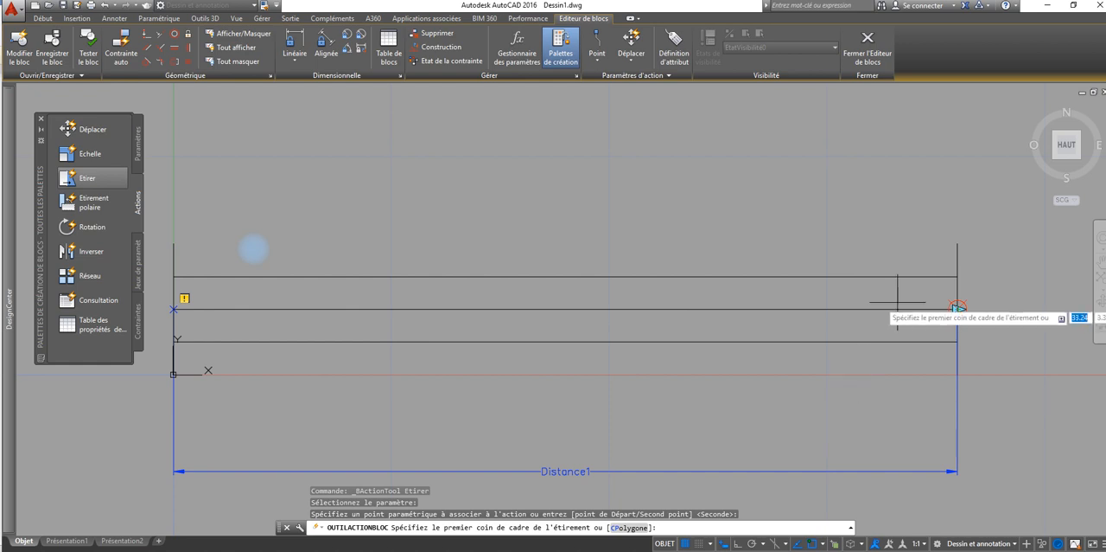
pyautogui.click(911, 220)
pyautogui.click(1012, 418)
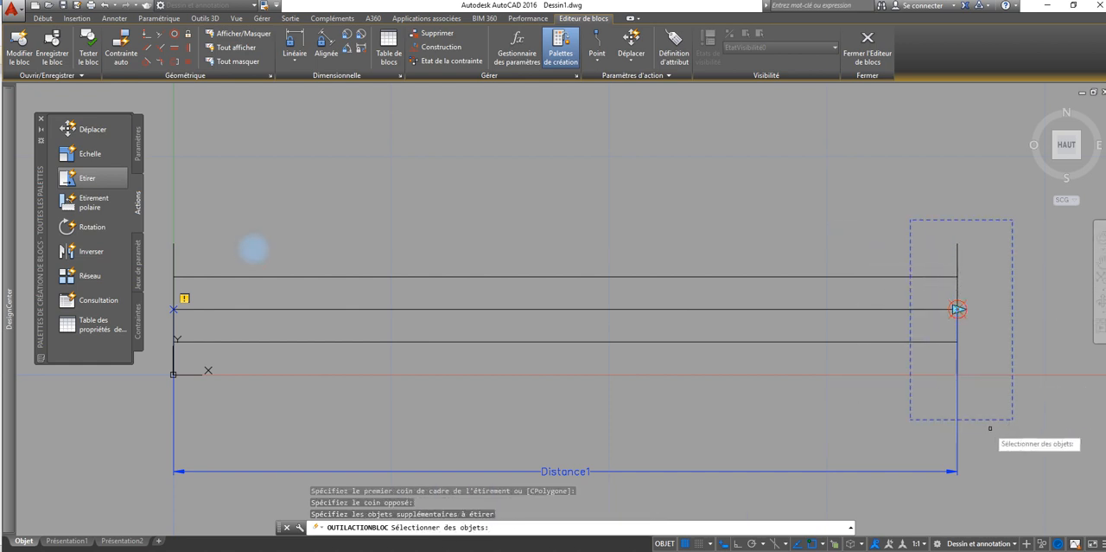
pyautogui.click(928, 340)
pyautogui.click(931, 309)
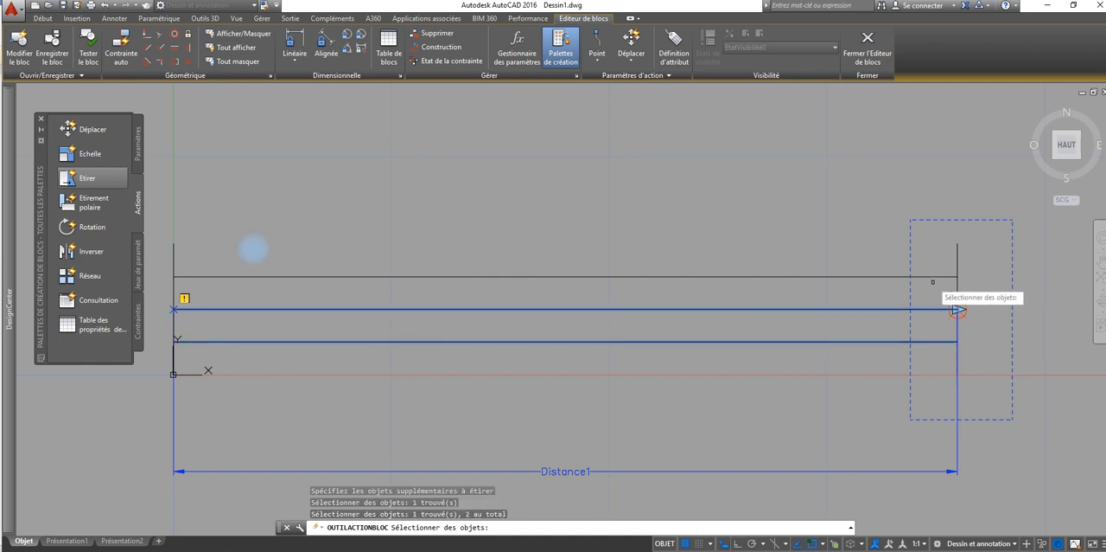
pyautogui.click(934, 276)
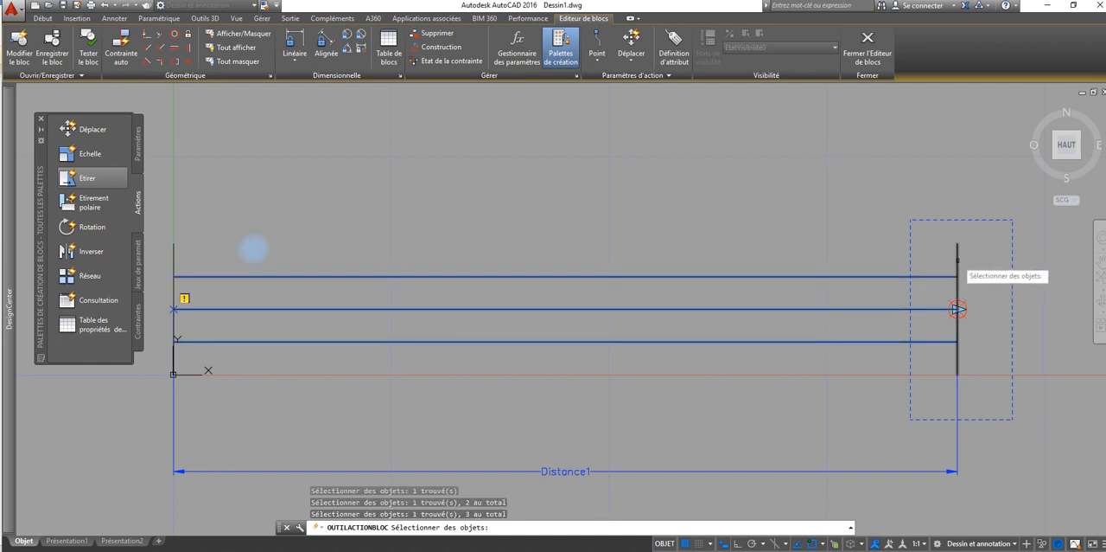
pyautogui.press('Return')
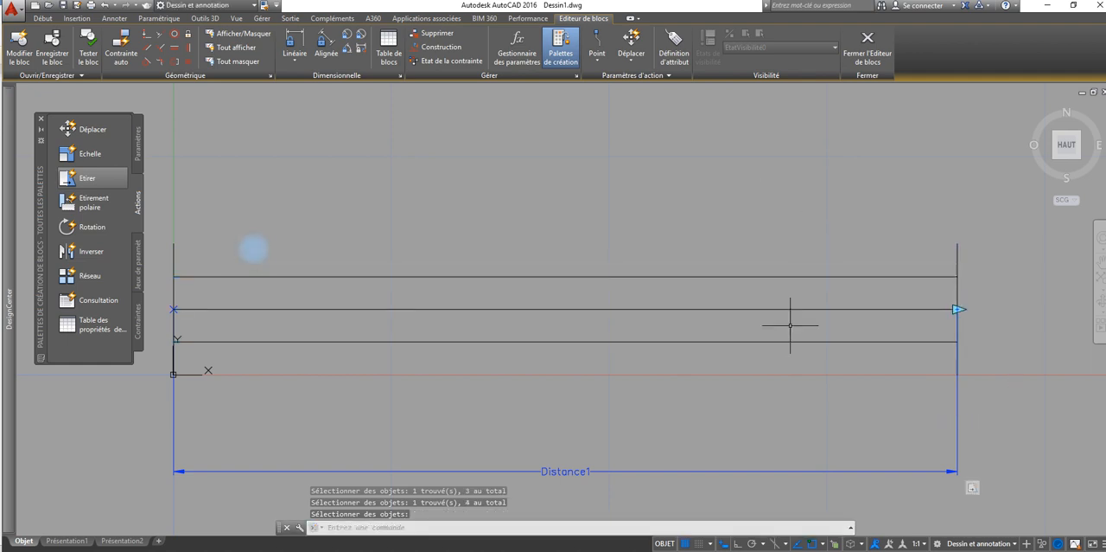
# Step: Leave the Block Editor saving the changes, and stretch the placed window's right end to the opening's right jamb
pyautogui.click(864, 45)
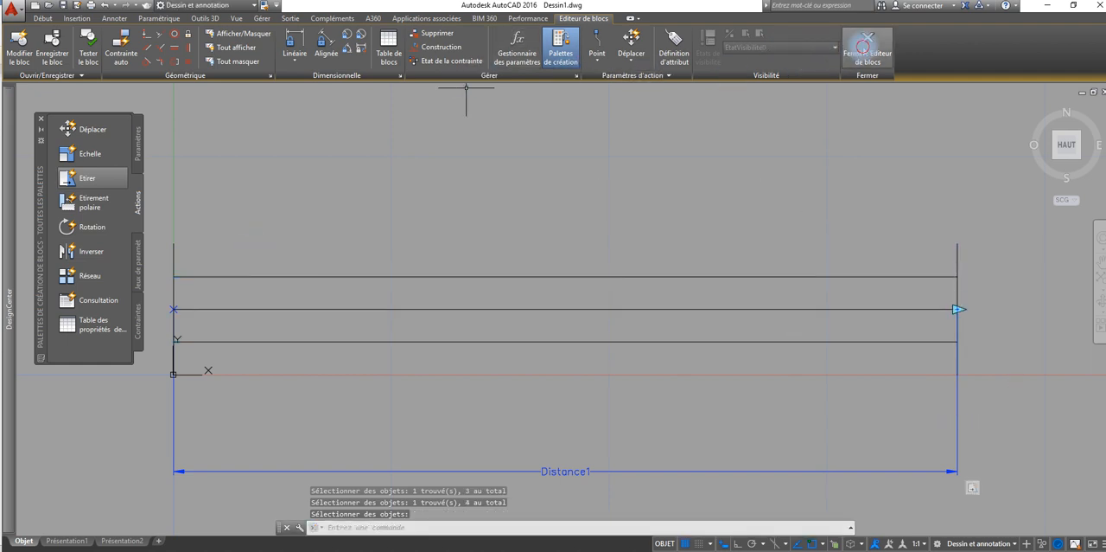
pyautogui.click(555, 260)
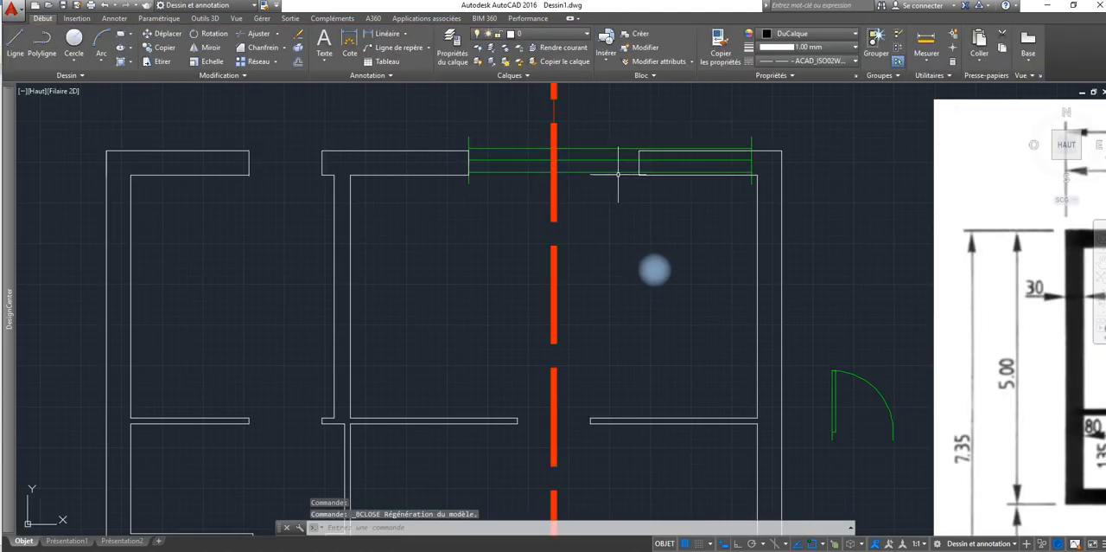
pyautogui.click(616, 173)
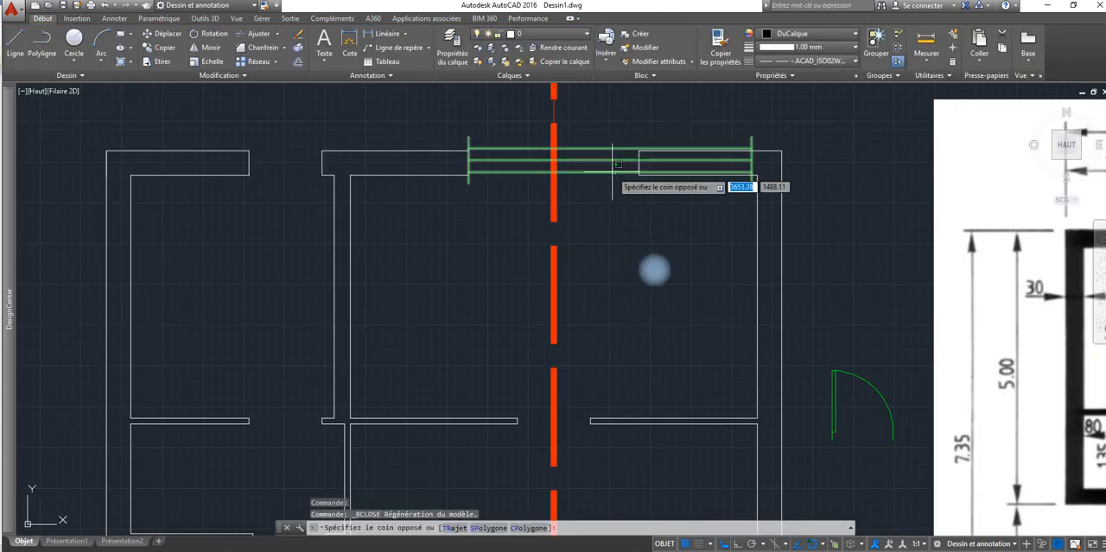
pyautogui.click(750, 160)
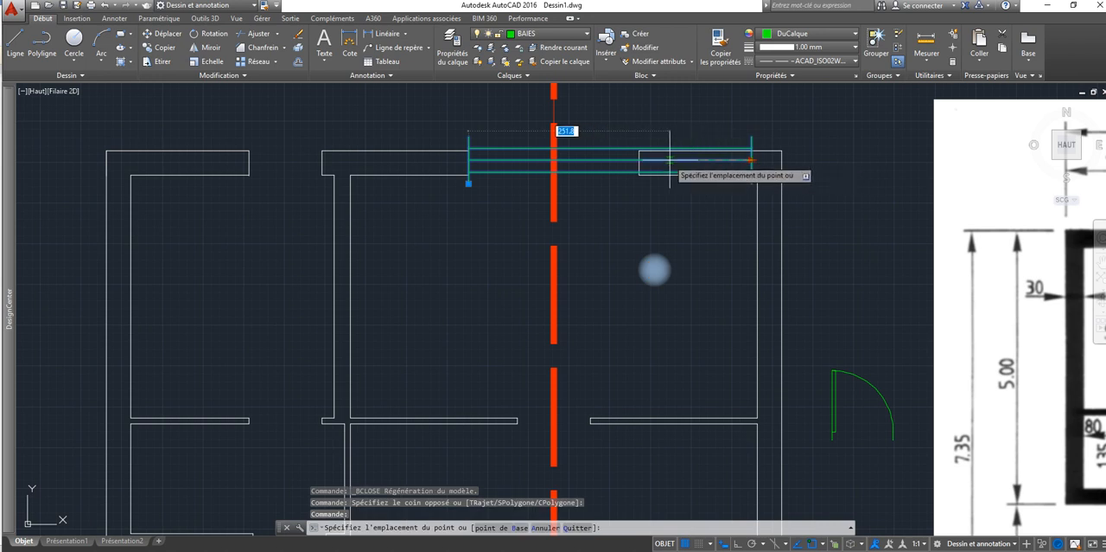
pyautogui.click(637, 159)
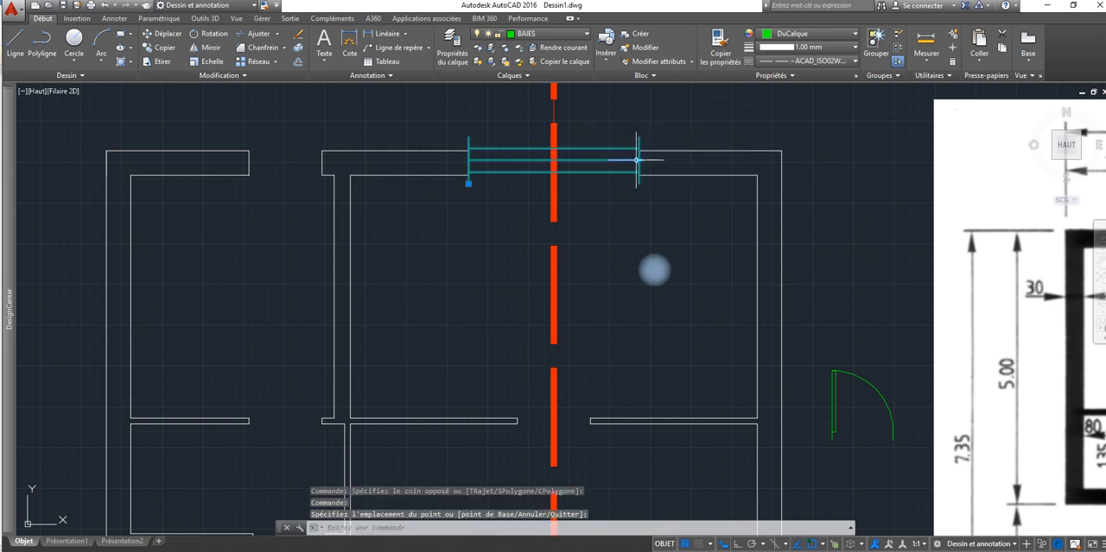
pyautogui.press('Escape')
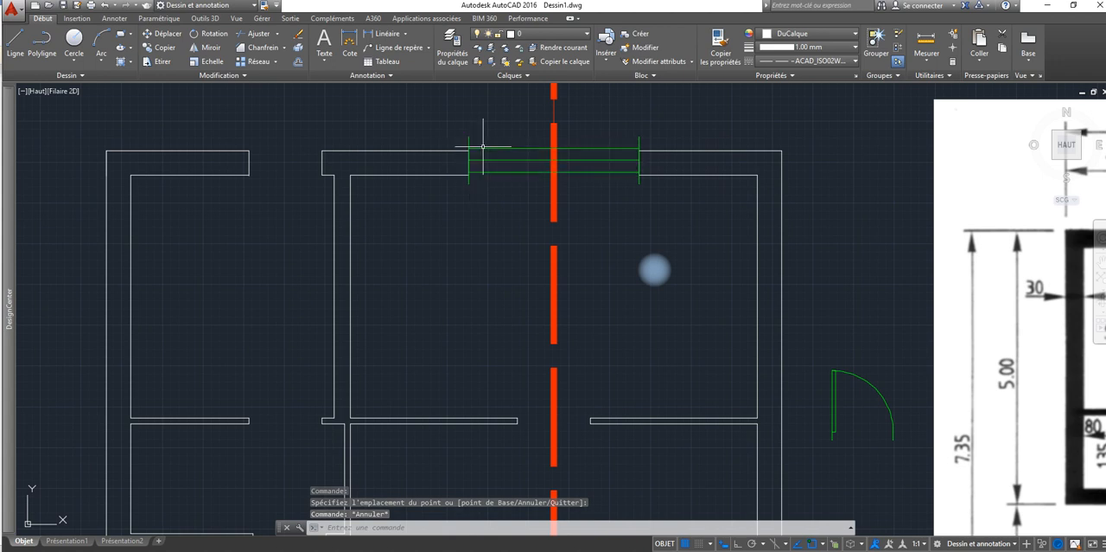
# Step: Reopen the window block in the Block Editor and measure the height of its right end line
pyautogui.doubleClick(525, 160)
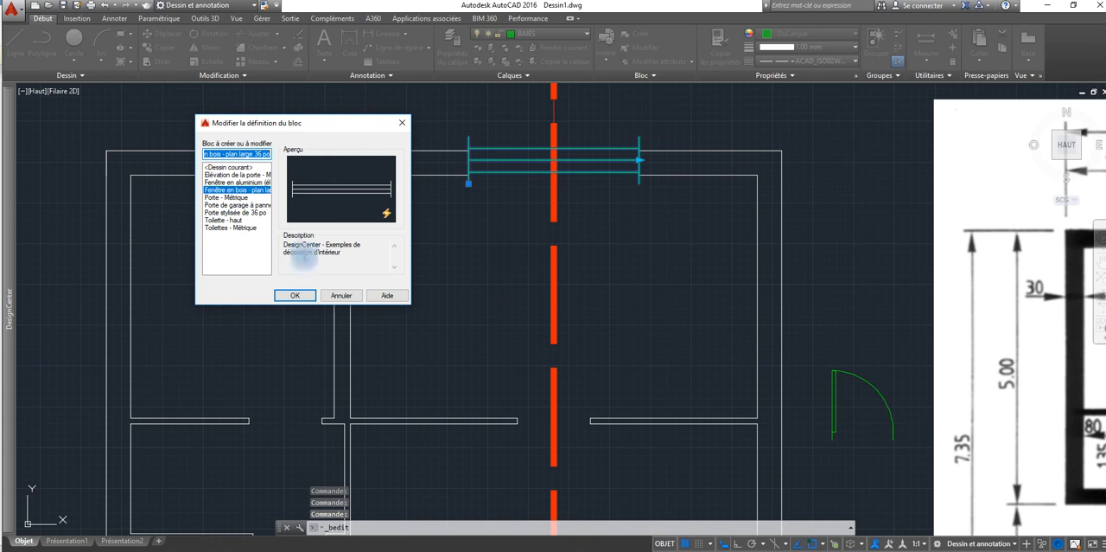
pyautogui.click(295, 296)
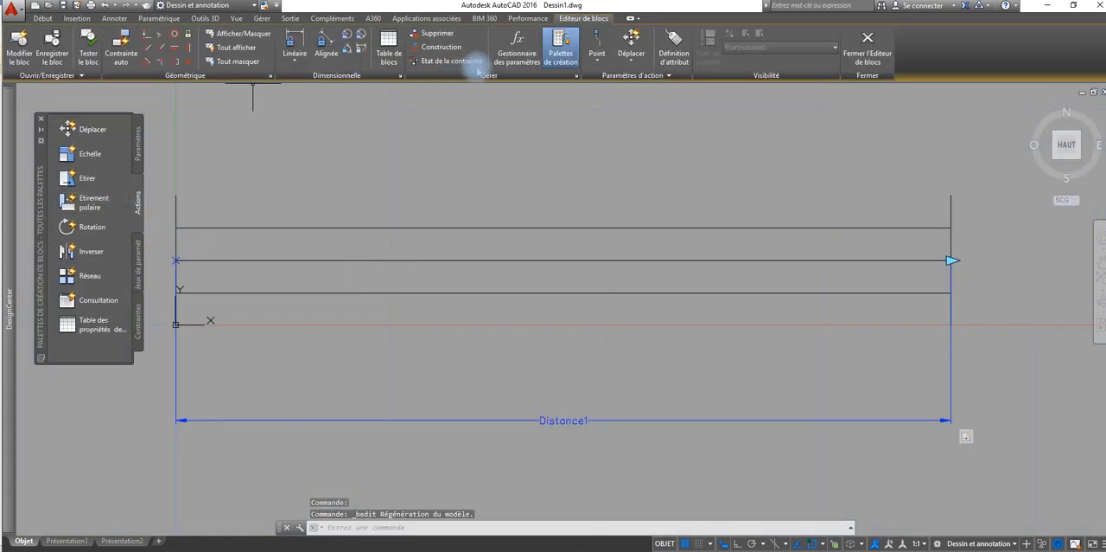
pyautogui.click(44, 18)
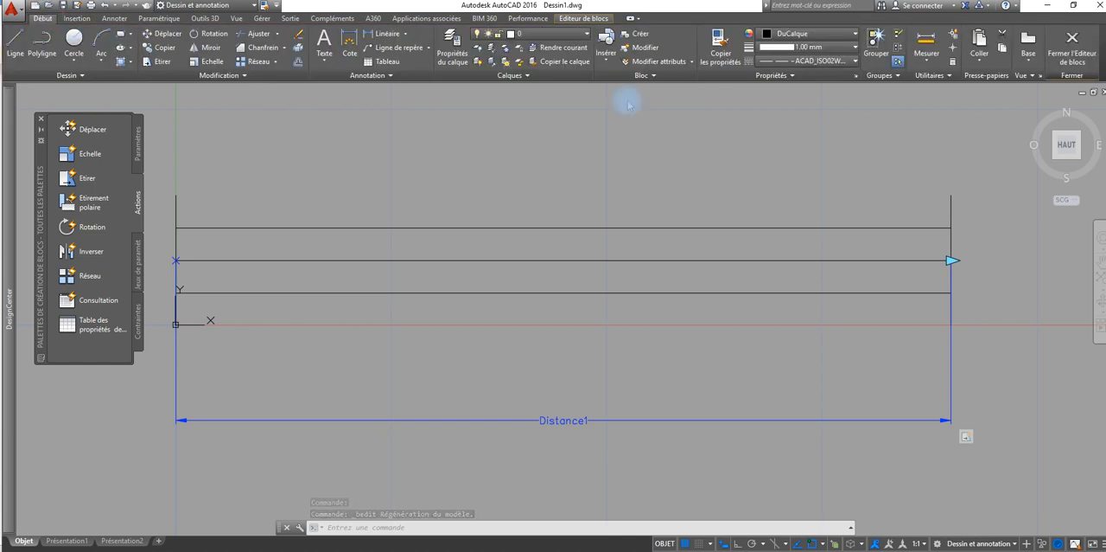
pyautogui.click(927, 44)
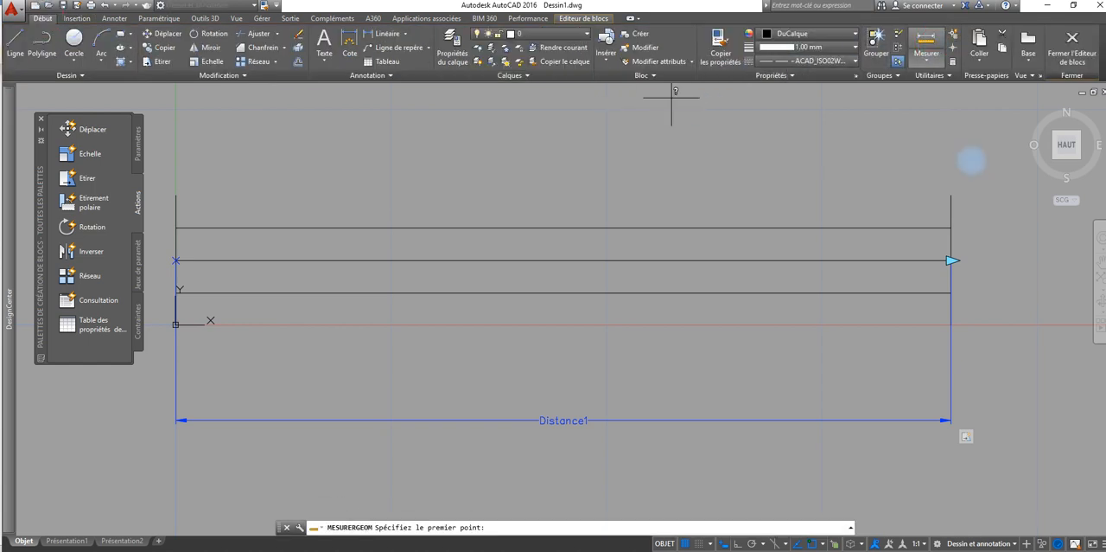
pyautogui.click(951, 196)
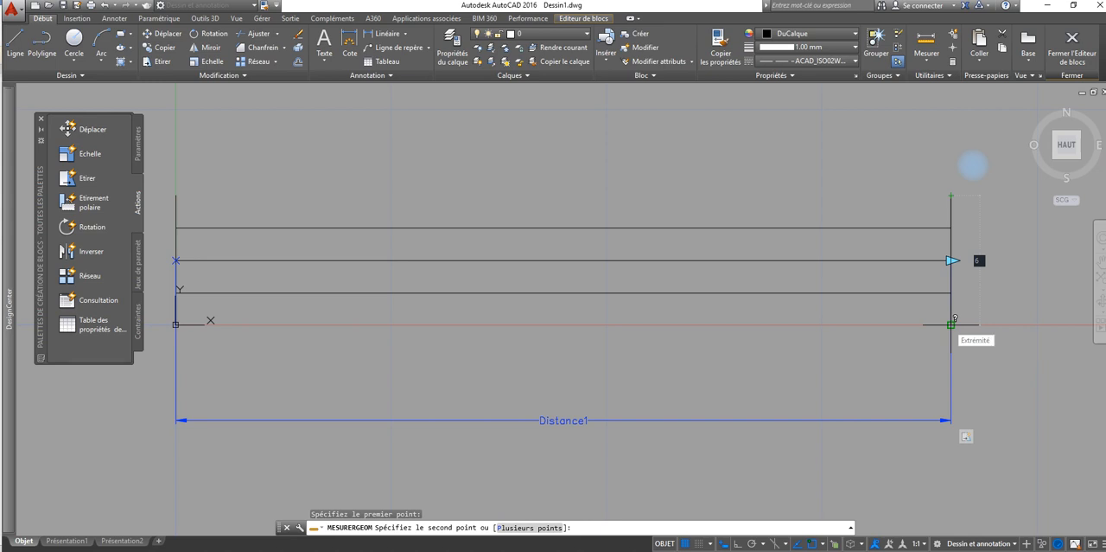
pyautogui.press('Escape')
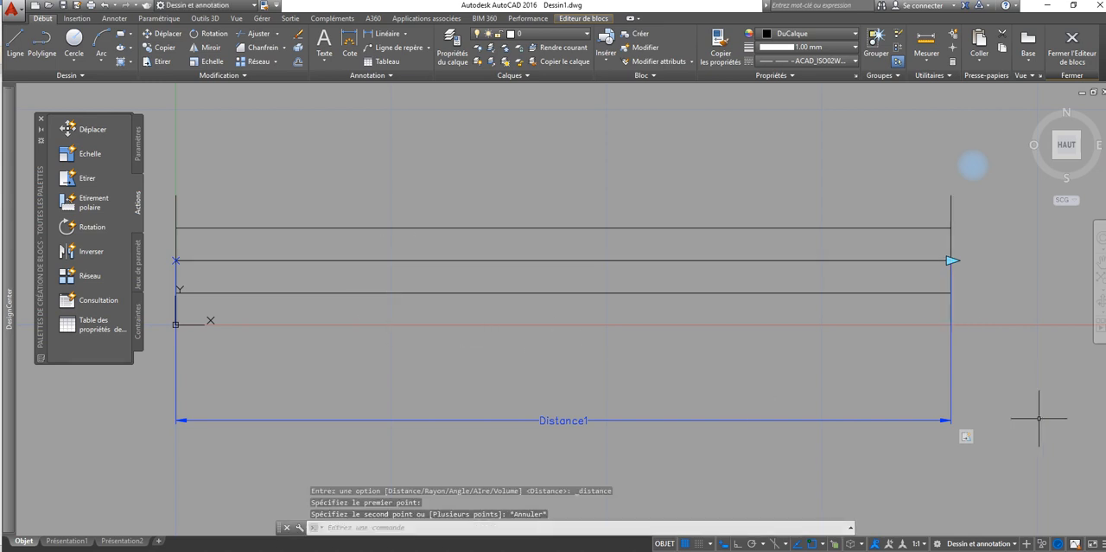
pyautogui.click(988, 388)
pyautogui.click(893, 425)
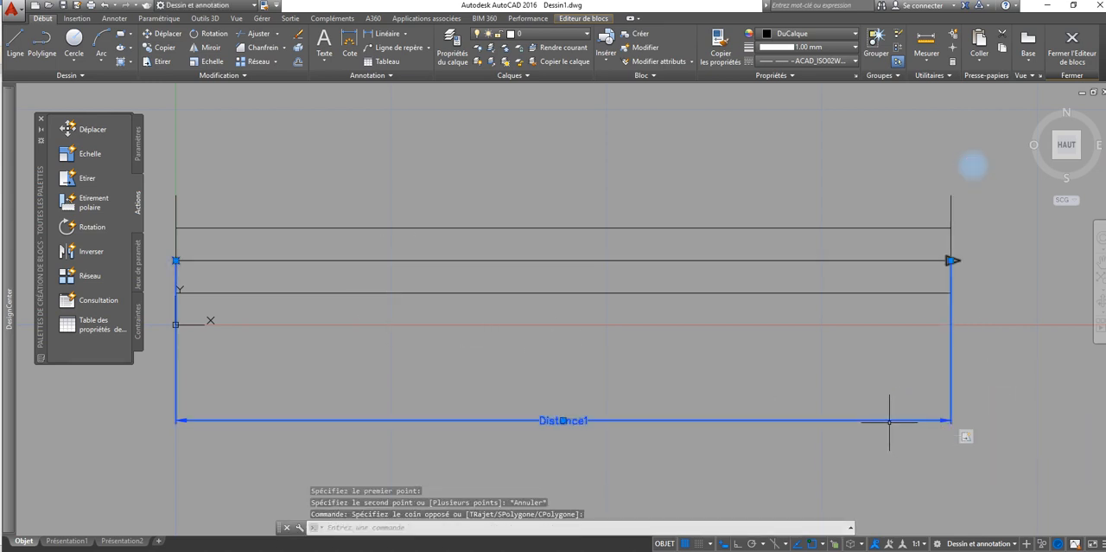
pyautogui.rightClick(889, 422)
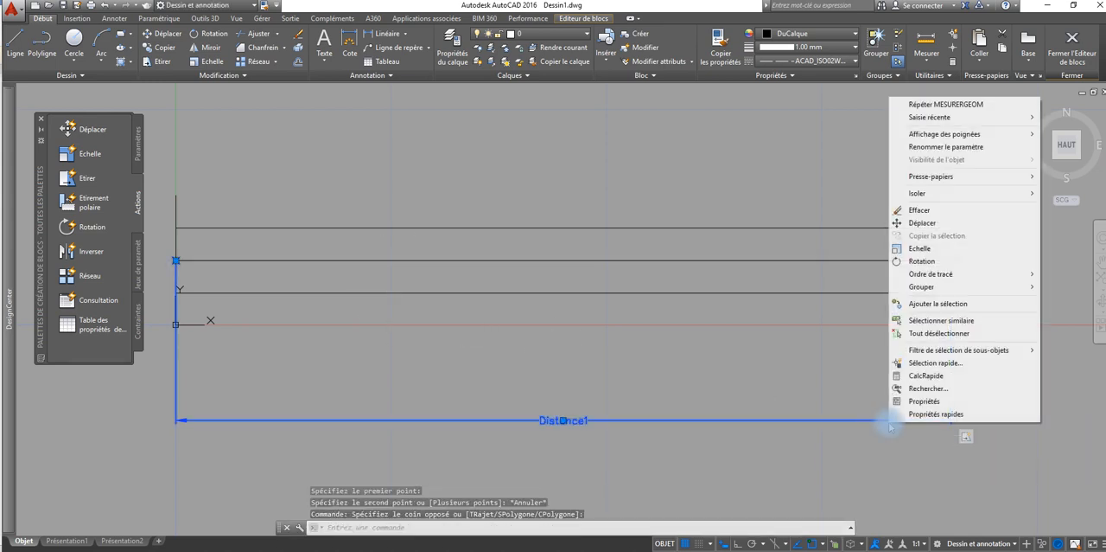
pyautogui.moveTo(936, 274)
pyautogui.click(856, 288)
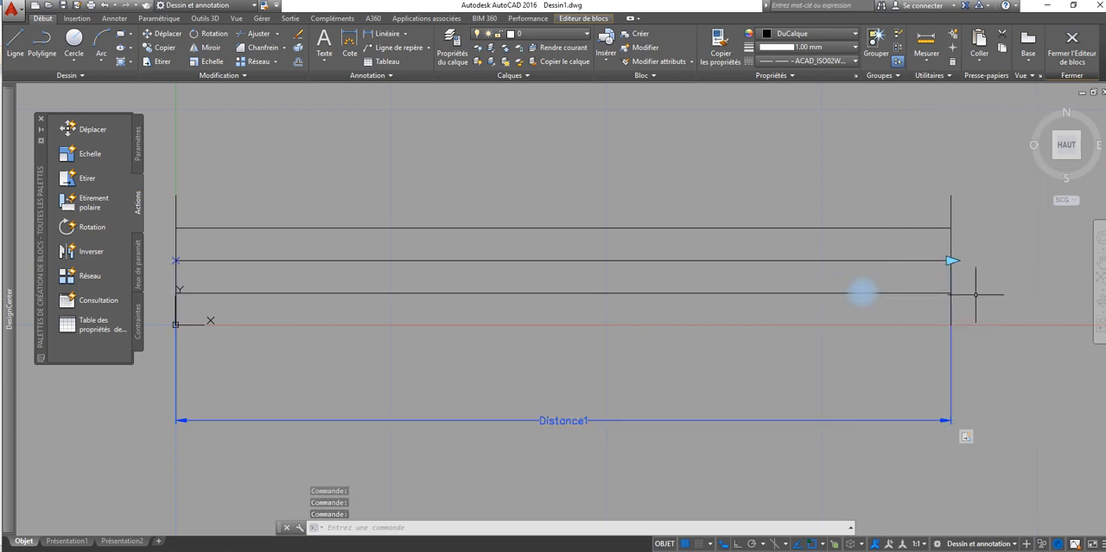
# Step: Measure the distance from the top to the bottom endpoint of the window block's right end line
pyautogui.click(951, 196)
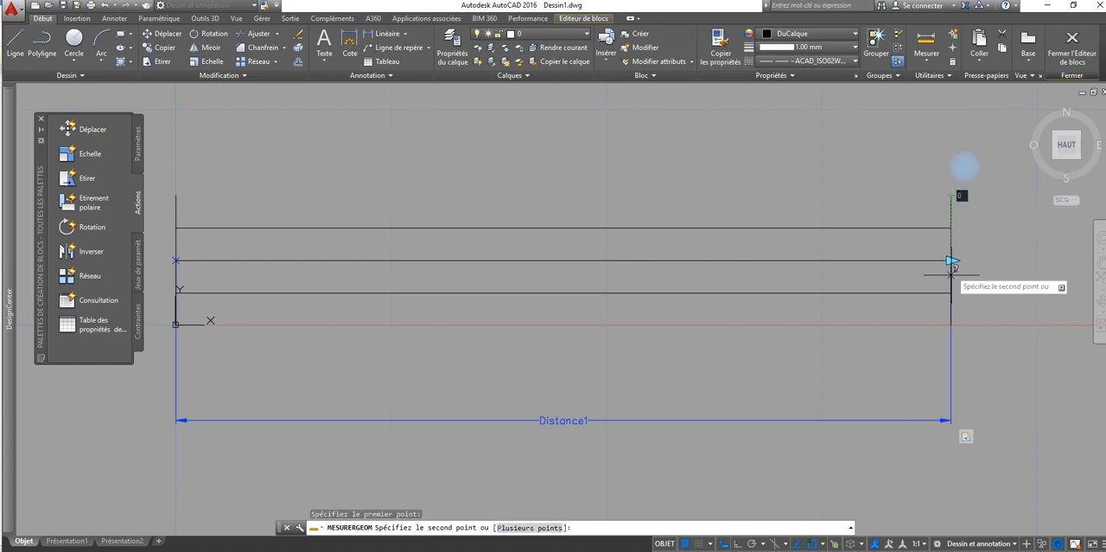
pyautogui.click(951, 325)
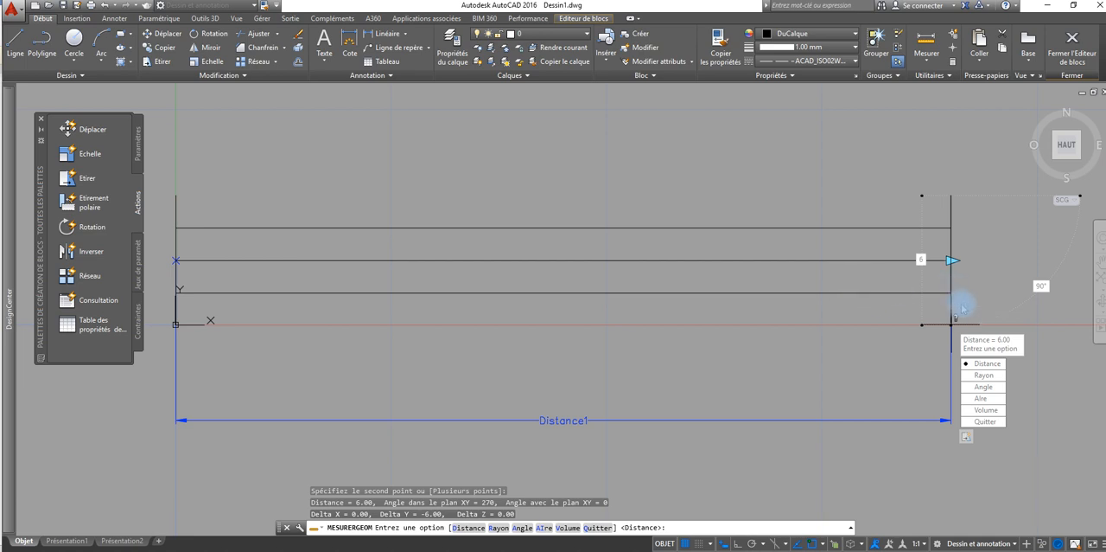
pyautogui.press('Escape')
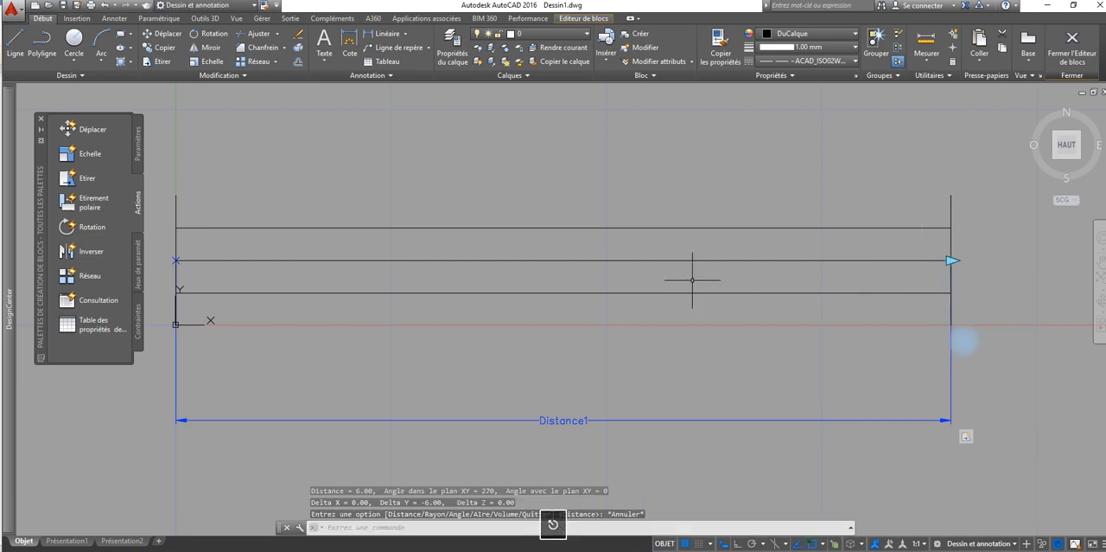
# Step: Close the Block Editor and return to the floor plan drawing
pyautogui.scroll(-2, 662, 272)
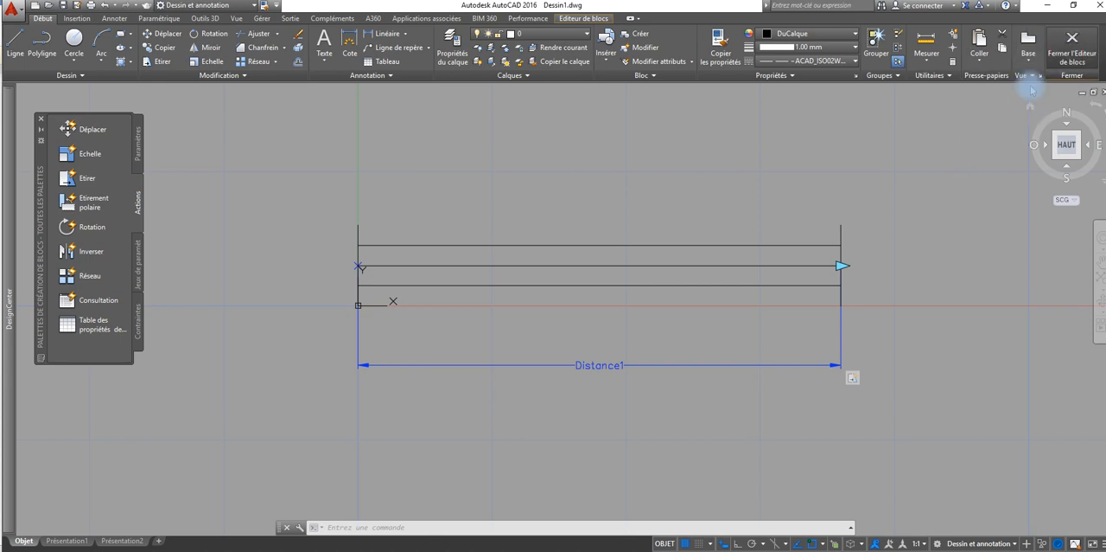
pyautogui.click(1071, 50)
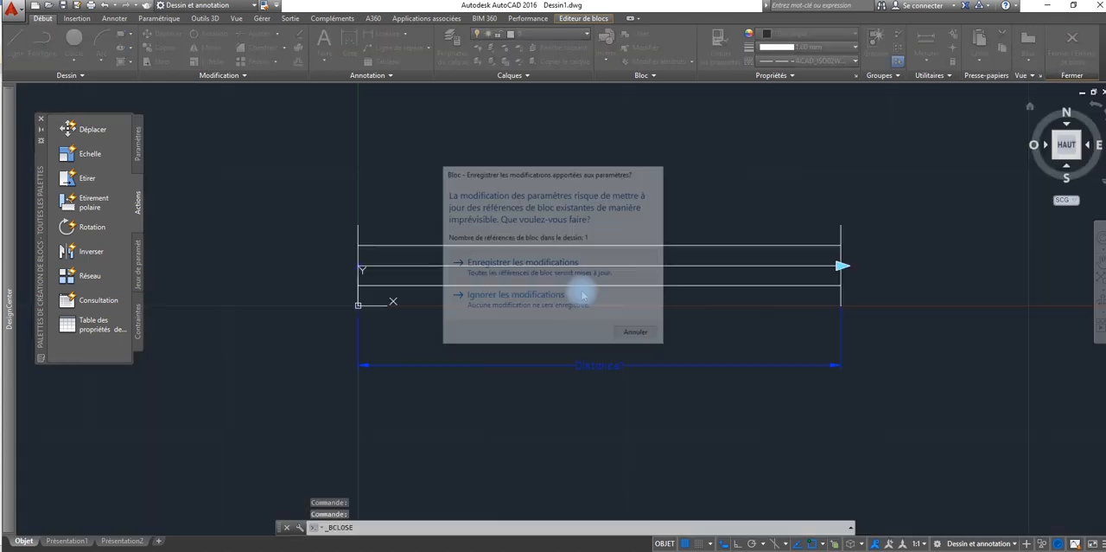
pyautogui.click(583, 295)
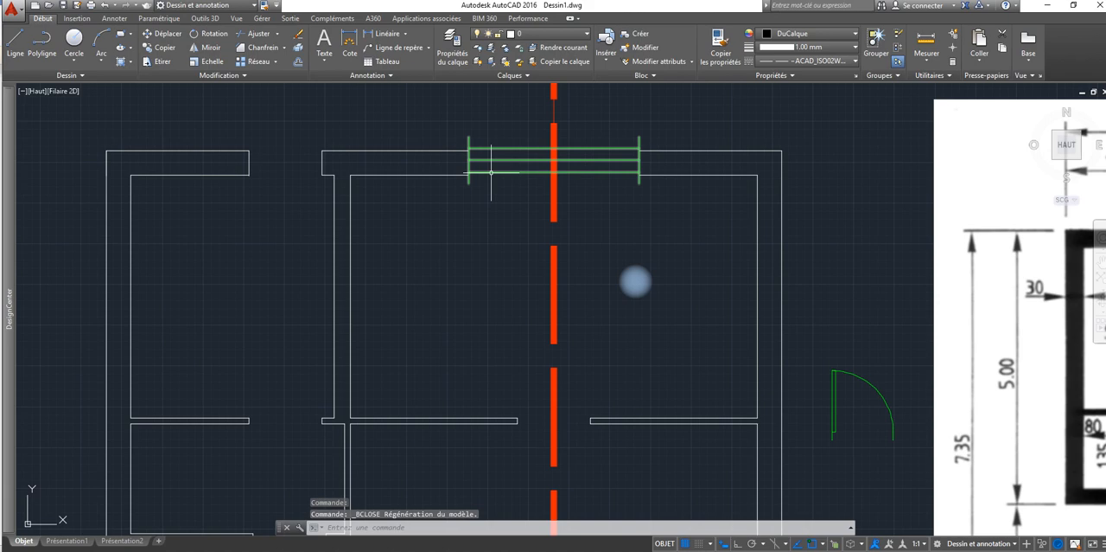
# Step: Copy the kitchen window from its lower left corner to the inner corner of the bathroom opening's left jamb
pyautogui.scroll(4, 576, 208)
pyautogui.scroll(-2, 575, 208)
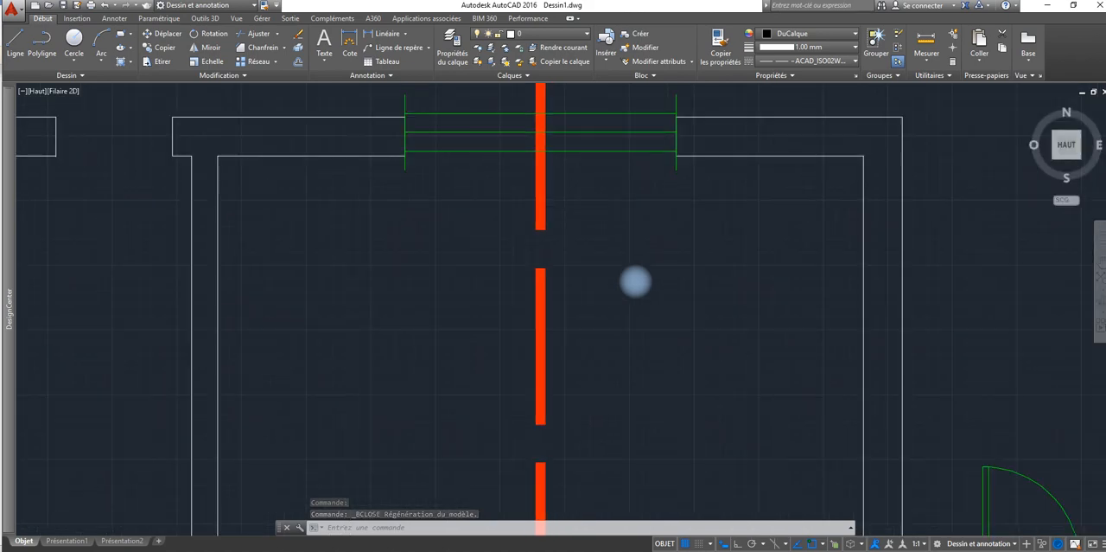
pyautogui.scroll(-5, 571, 207)
pyautogui.moveTo(570, 208); pyautogui.dragTo(422, 207, button='middle')
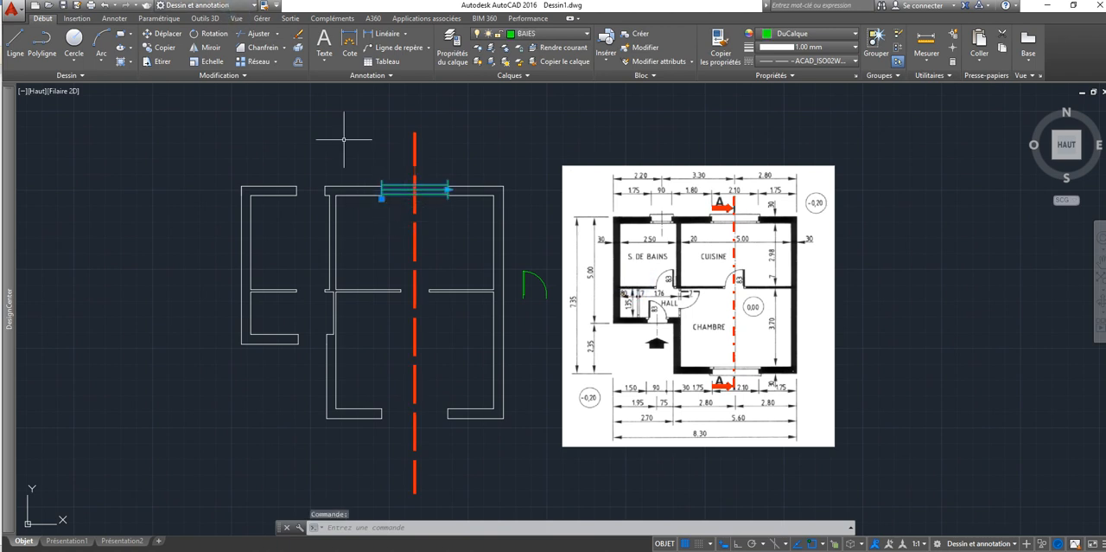
pyautogui.click(164, 48)
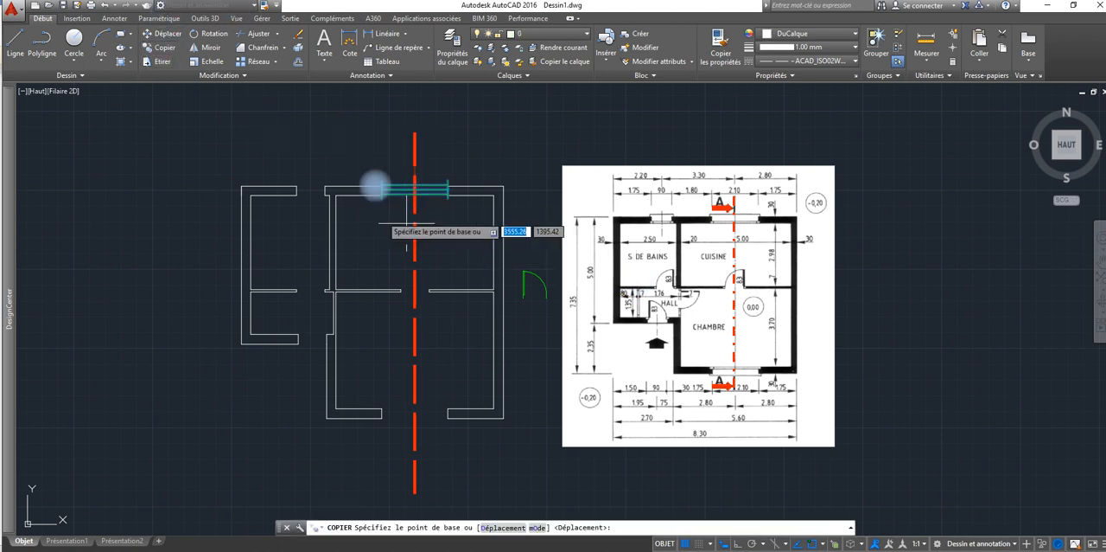
pyautogui.click(381, 190)
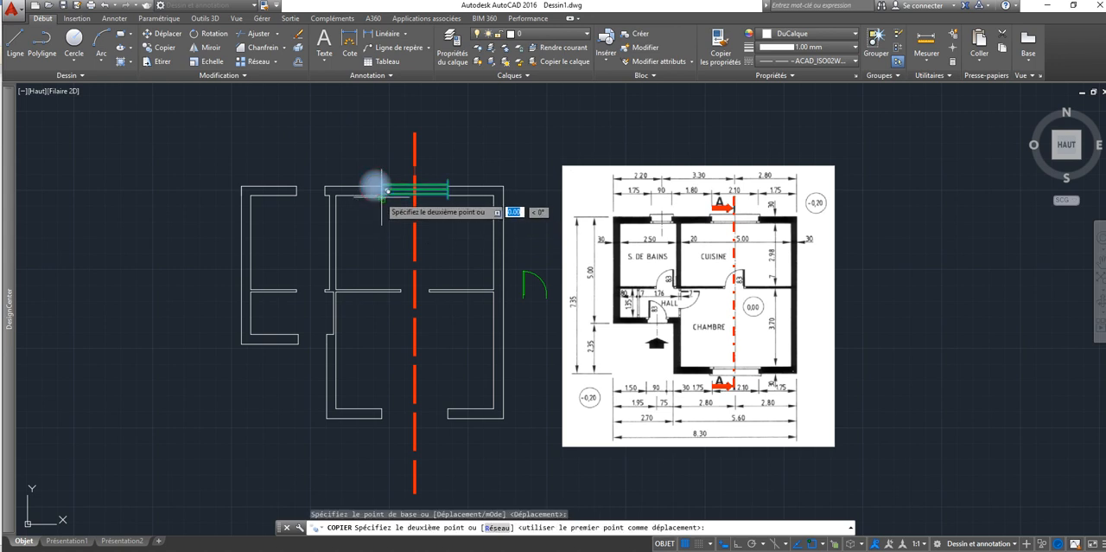
pyautogui.click(298, 191)
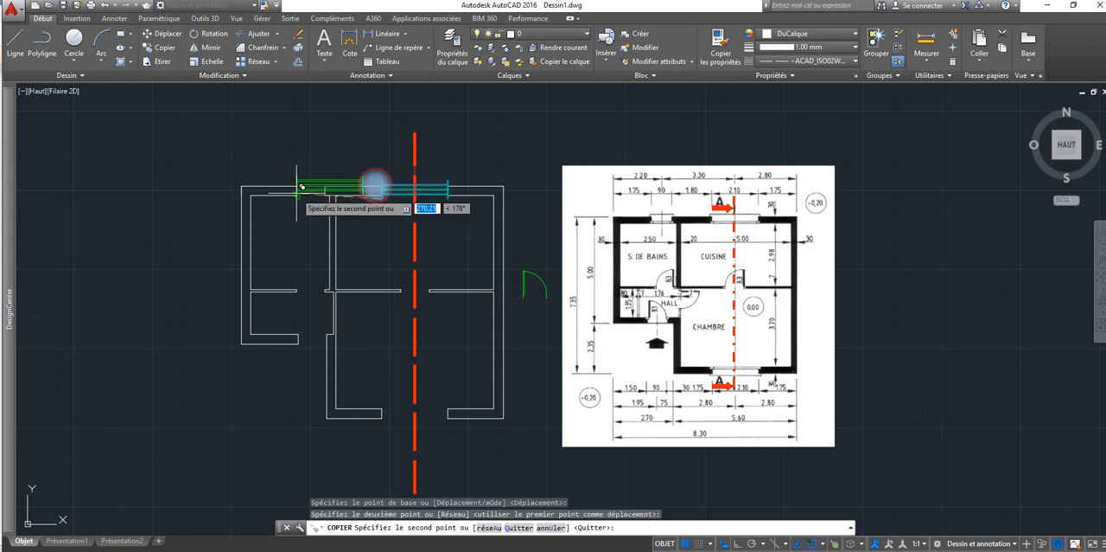
pyautogui.rightClick(340, 194)
pyautogui.click(366, 200)
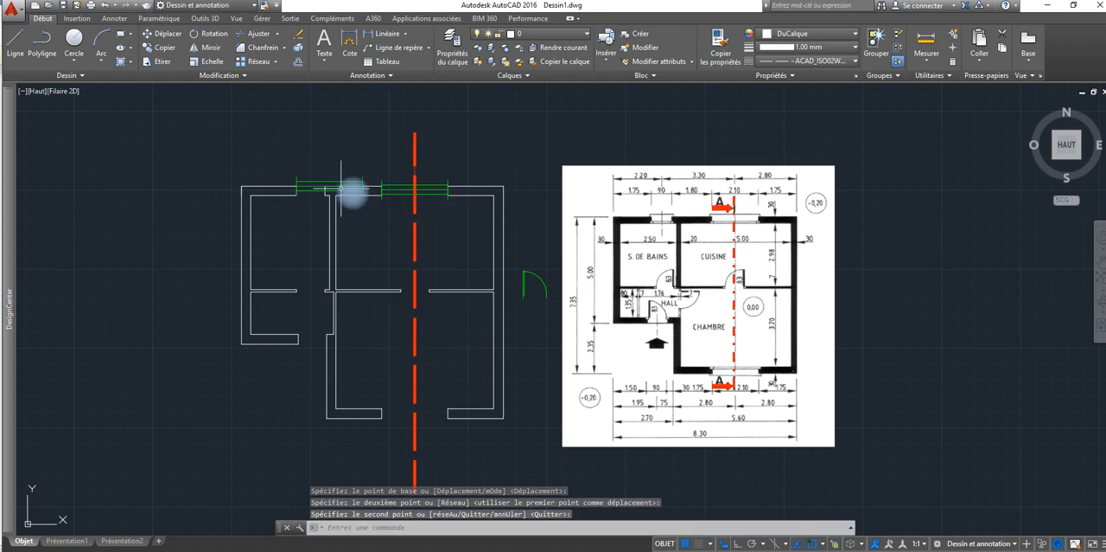
# Step: Shorten the copied window by its stretch grip so its right end meets the bathroom opening's right jamb
pyautogui.click(353, 193)
pyautogui.click(361, 185)
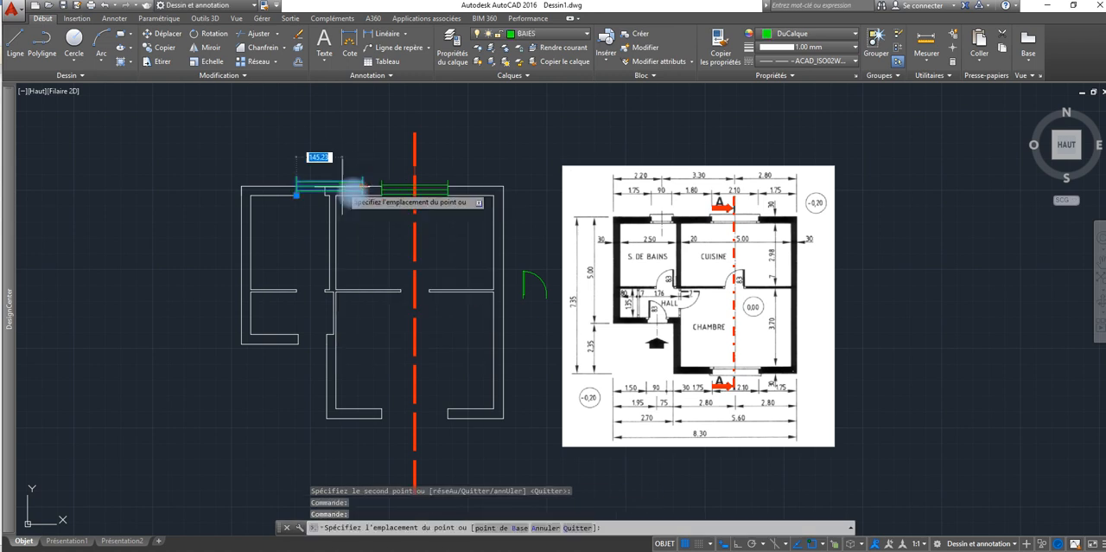
pyautogui.click(325, 185)
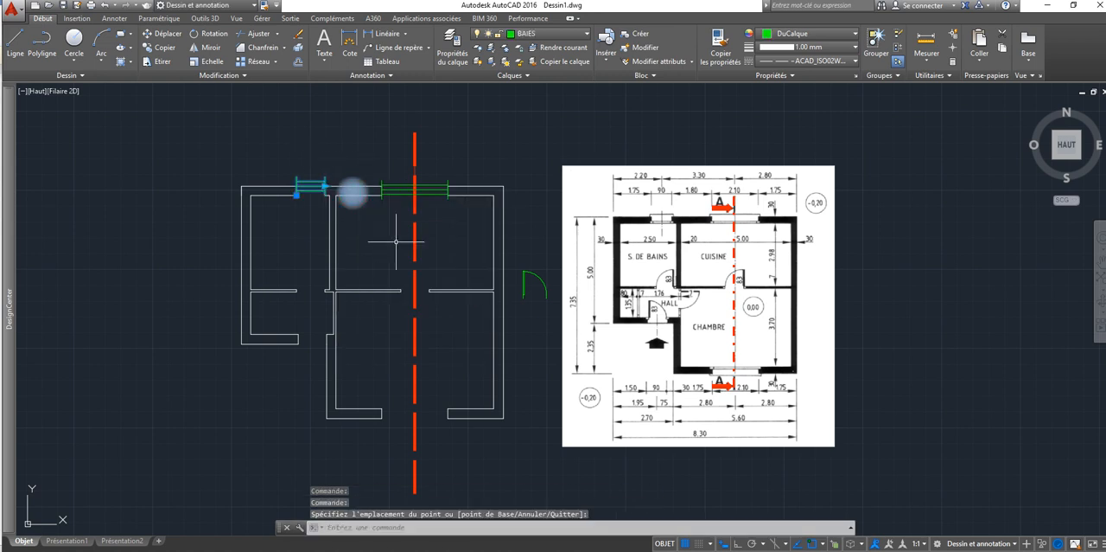
pyautogui.press('Escape')
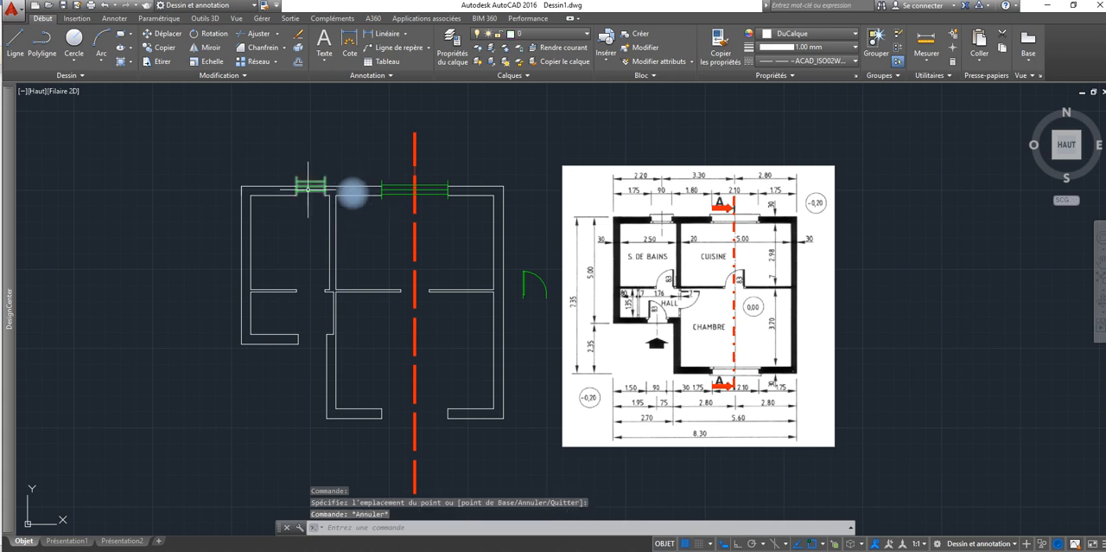
# Step: Reopen the wooden window block in the Block Editor and add a second linear parameter between the end lines' midpoints, labelled above the window
pyautogui.doubleClick(386, 188)
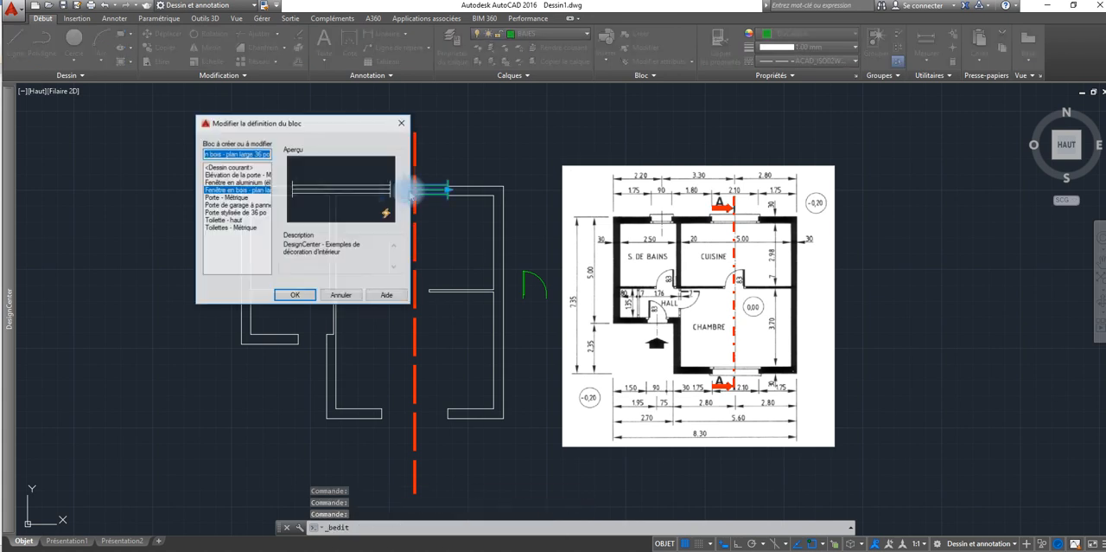
pyautogui.click(302, 296)
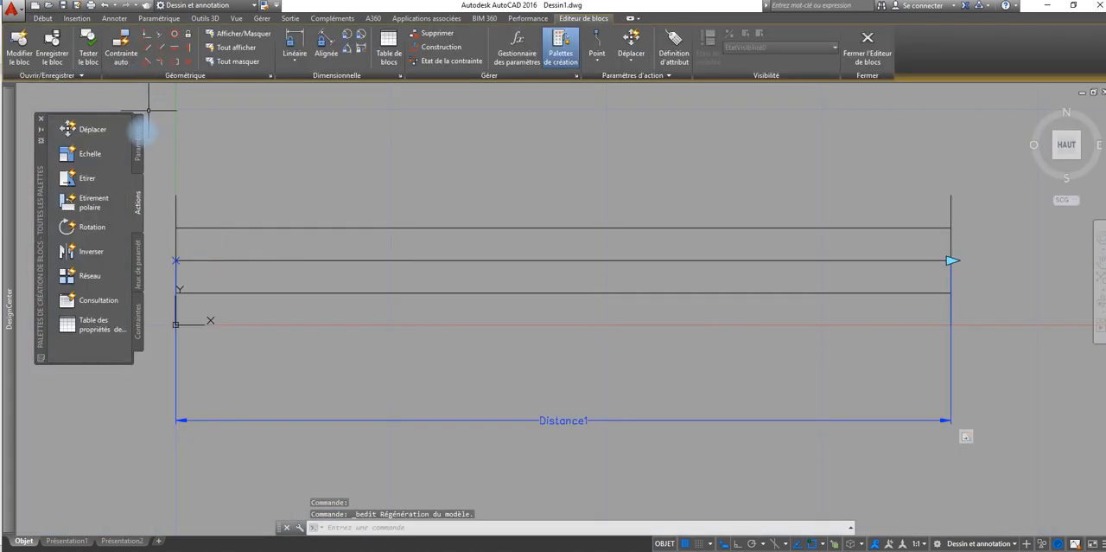
pyautogui.click(139, 144)
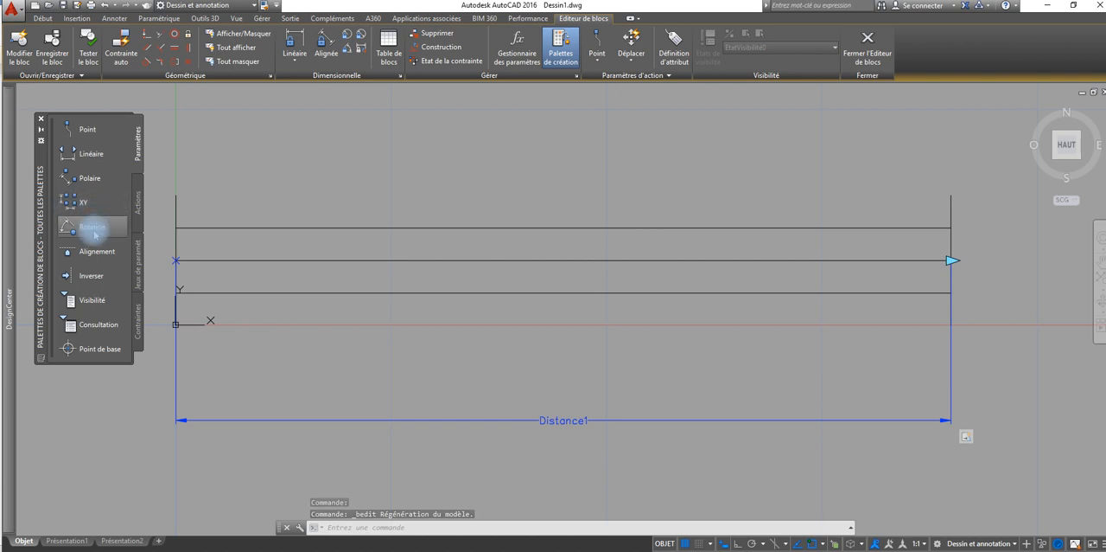
pyautogui.click(91, 153)
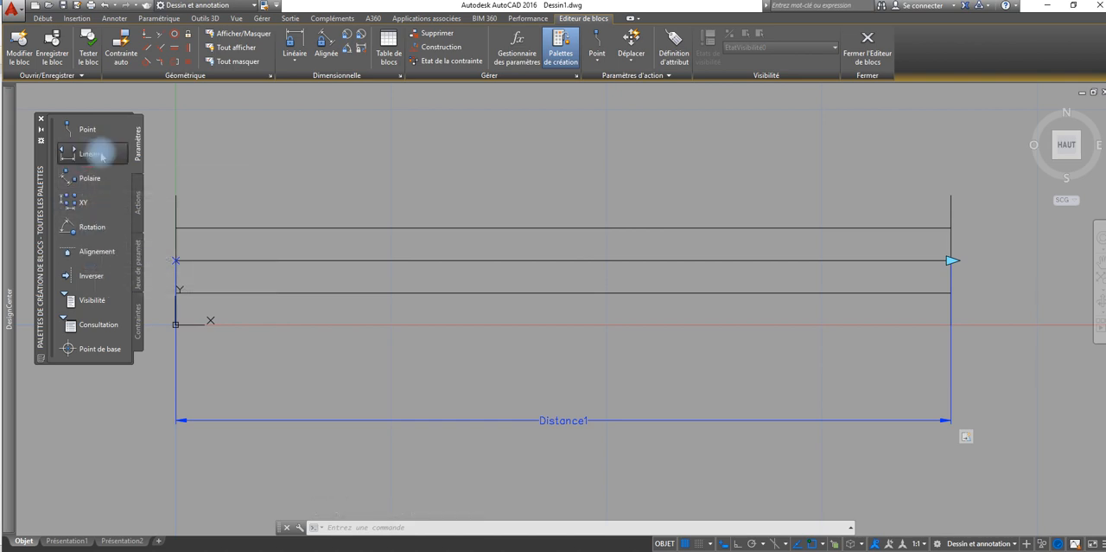
pyautogui.click(148, 257)
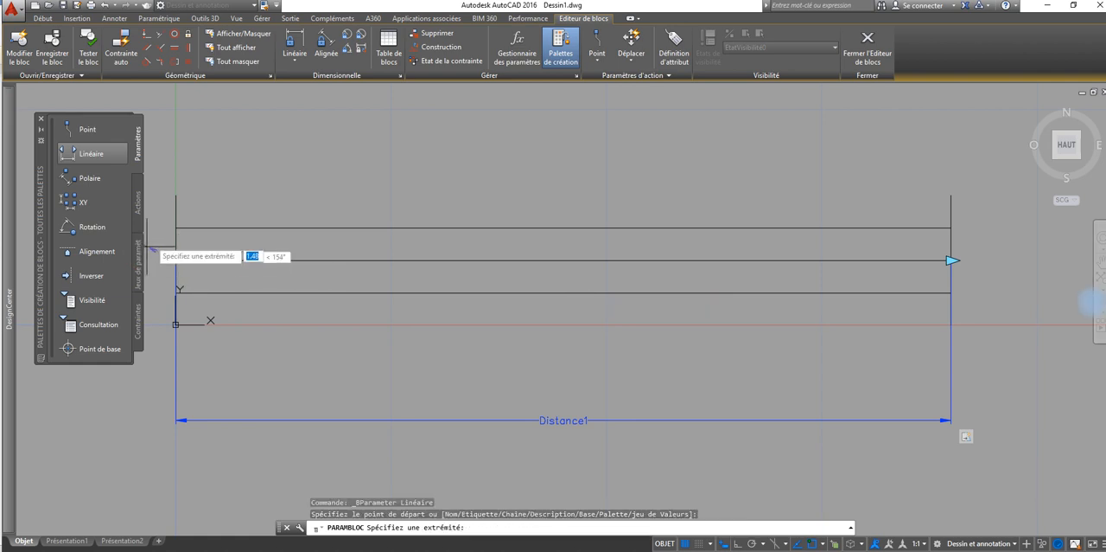
pyautogui.click(951, 260)
pyautogui.click(922, 117)
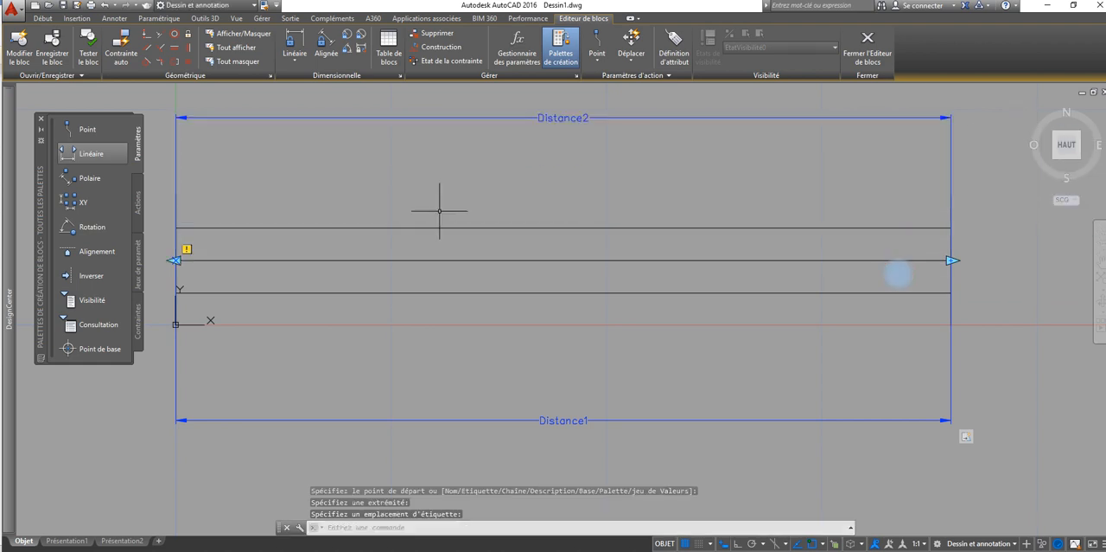
# Step: Start a Scale action and assign it to the Distance2 linear parameter above the window
pyautogui.click(137, 201)
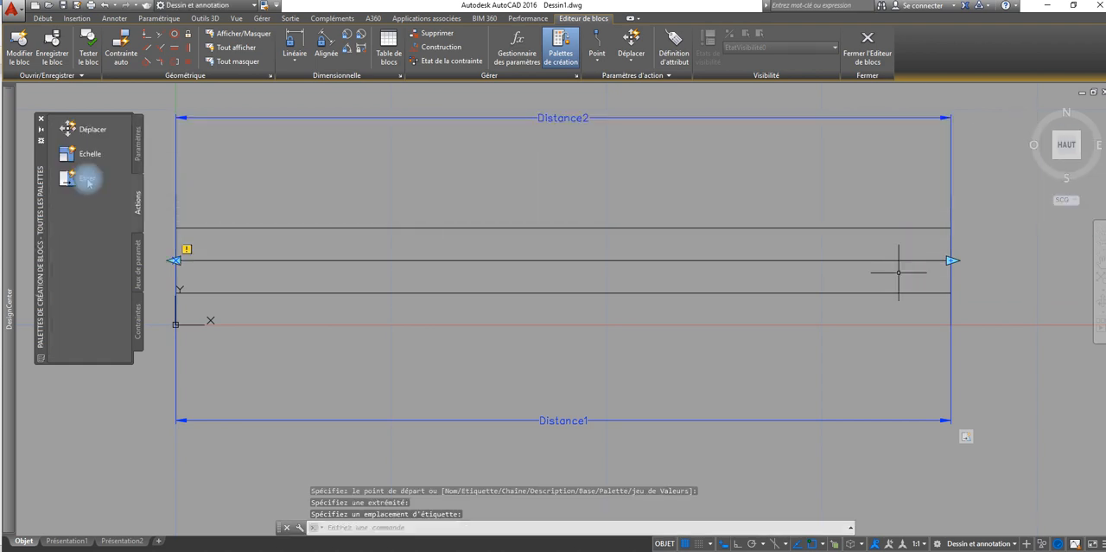
pyautogui.click(87, 154)
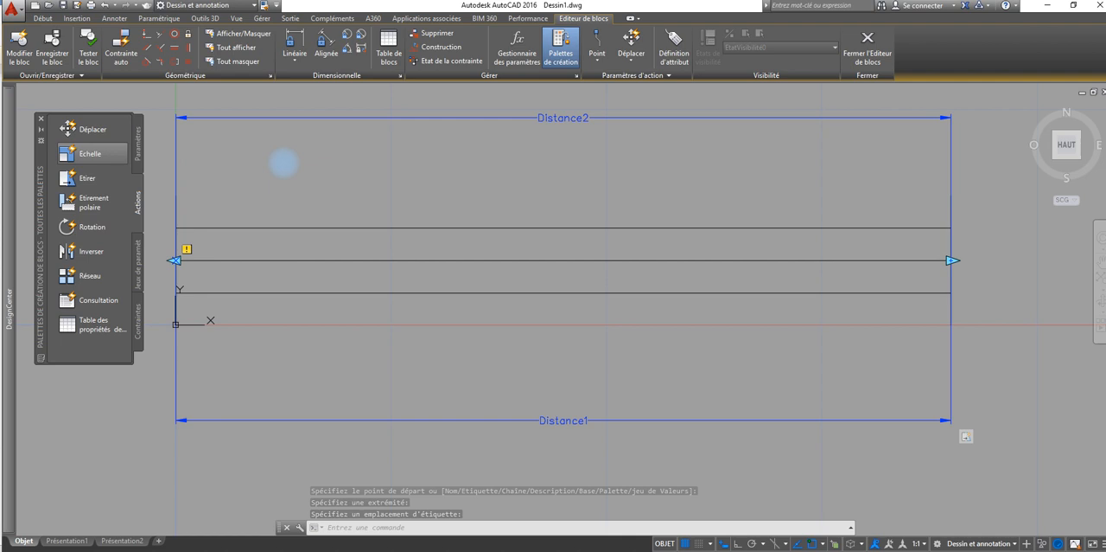
pyautogui.click(422, 116)
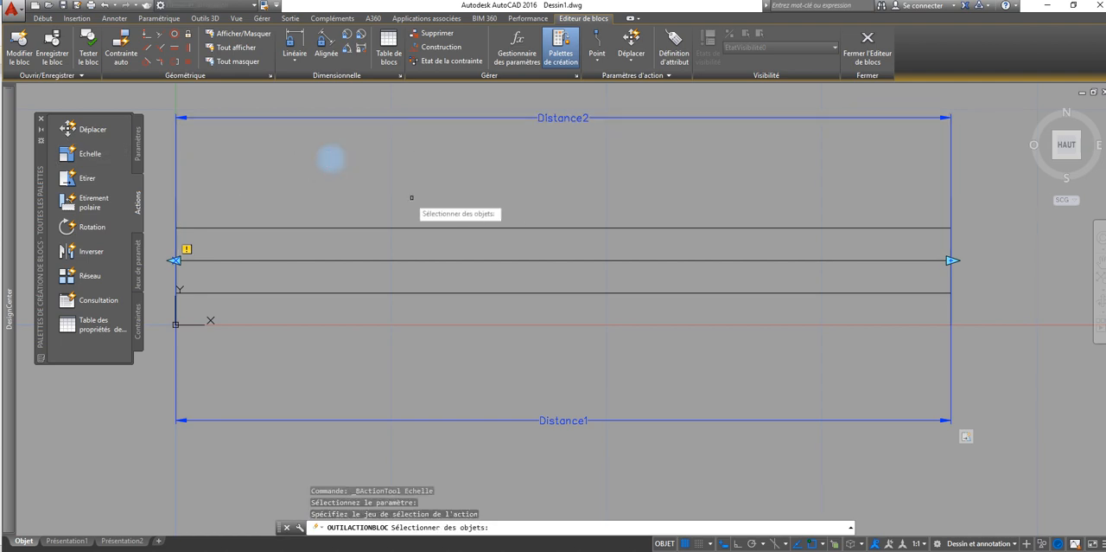
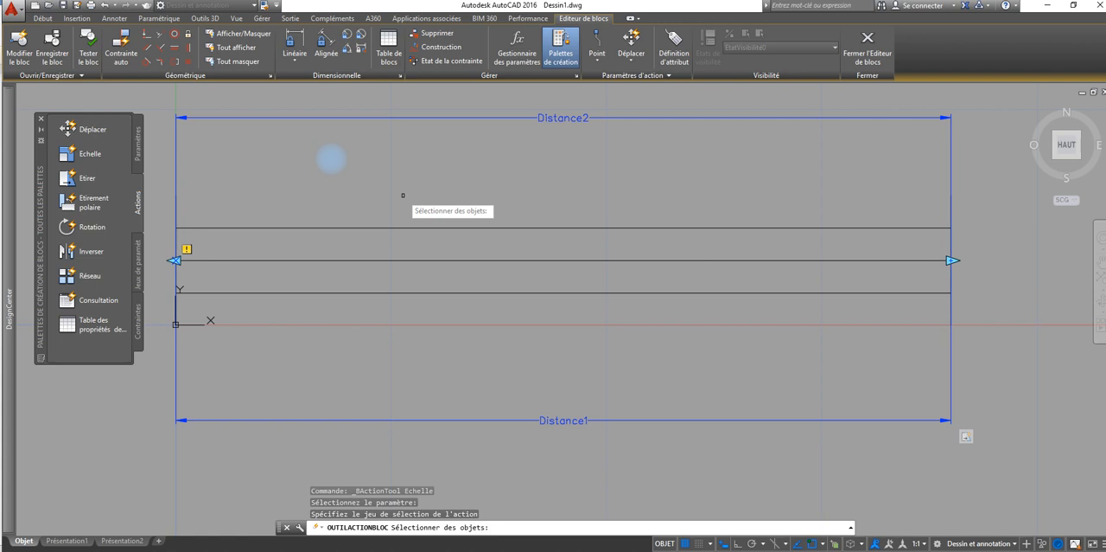
# Step: Select all objects in the block as the selection set of the Scale action and finish it
pyautogui.write('ut')
pyautogui.press('Return')
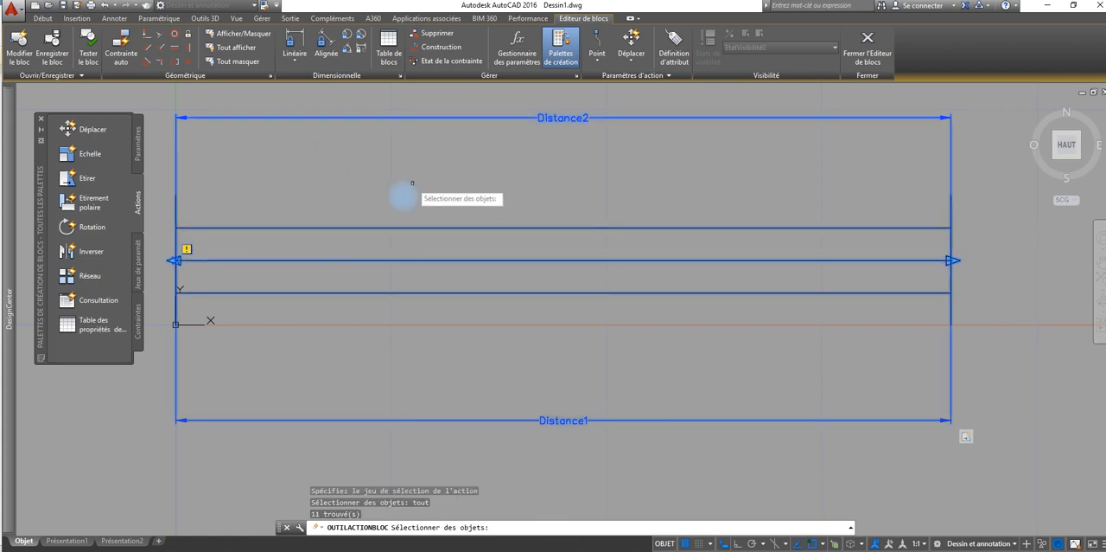
pyautogui.press('Return')
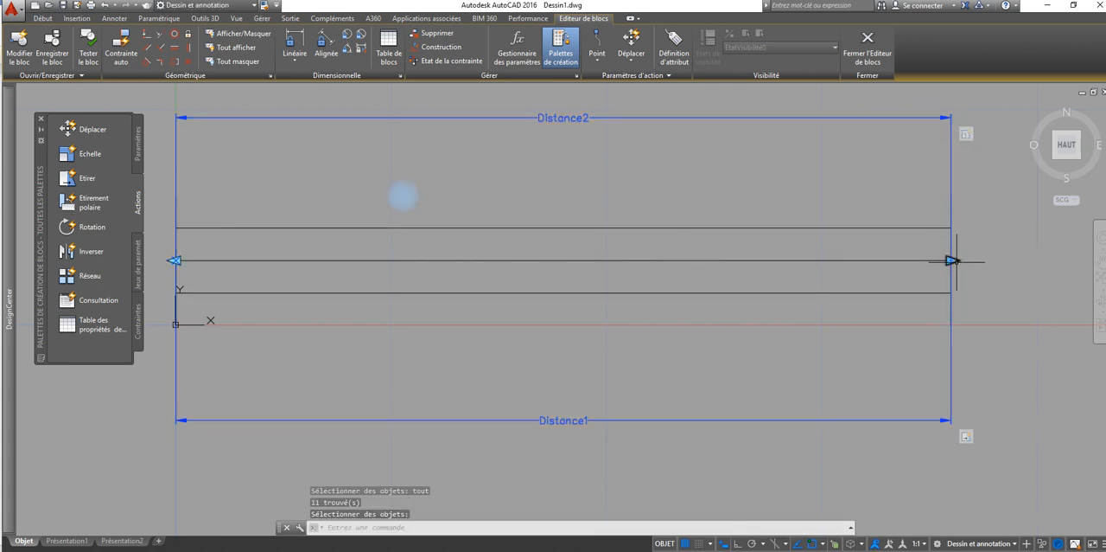
pyautogui.press('Return')
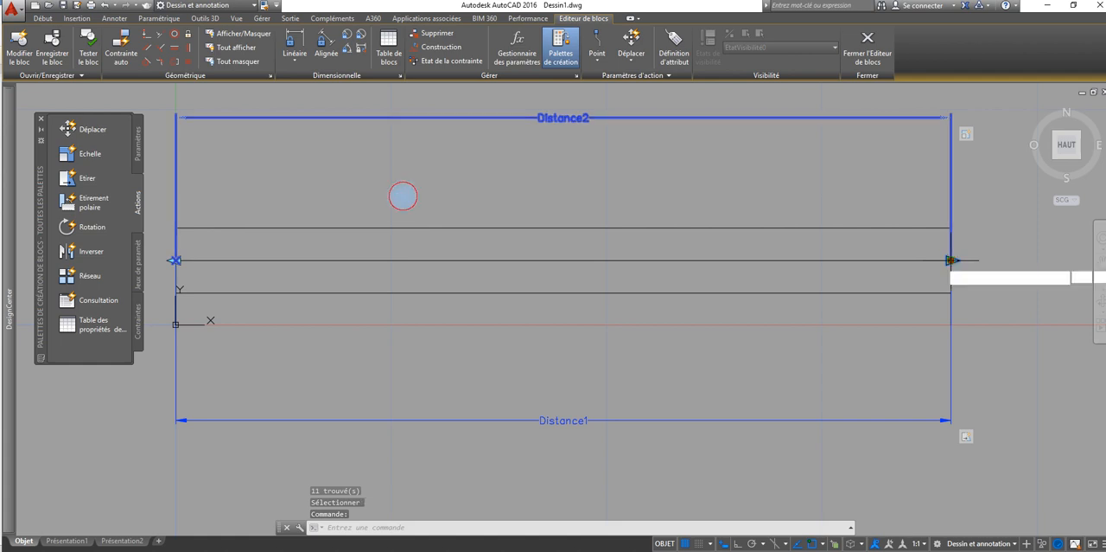
# Step: Shift Distance2's right-end grip inward along the window's middle line, and close the Block Editor saving the changes
pyautogui.click(952, 260)
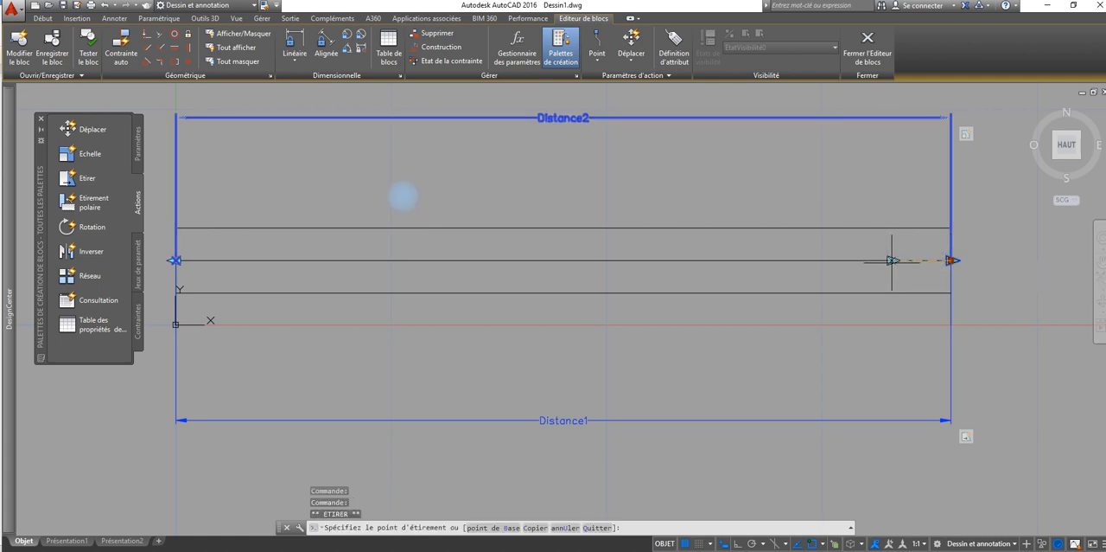
pyautogui.click(889, 260)
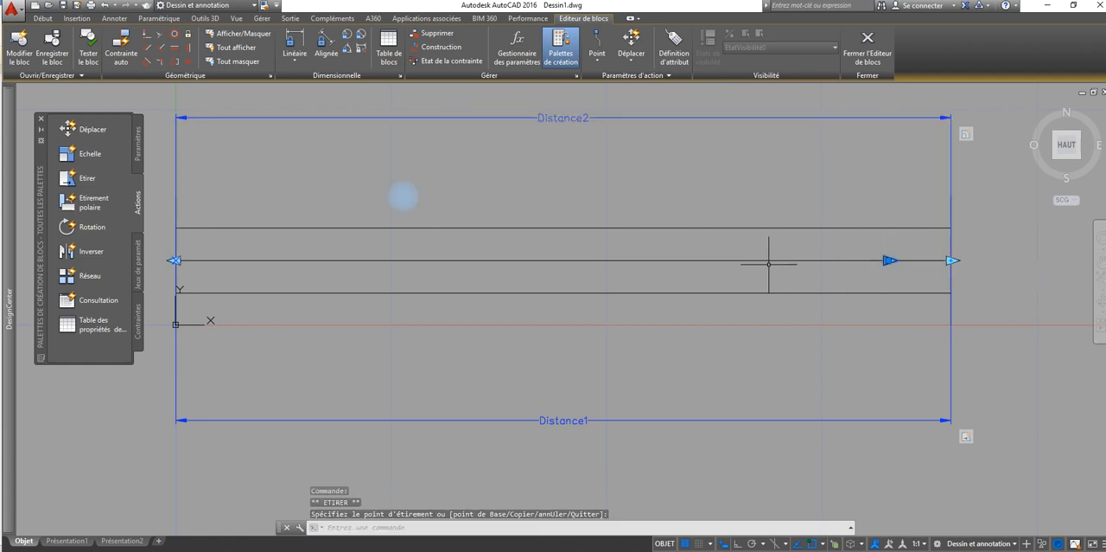
pyautogui.press('Escape')
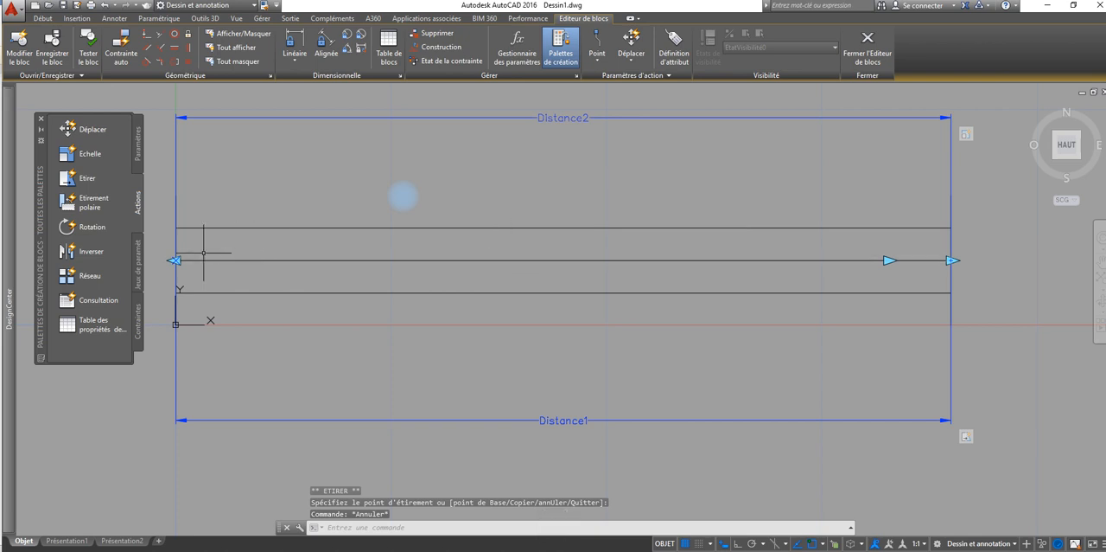
pyautogui.click(175, 260)
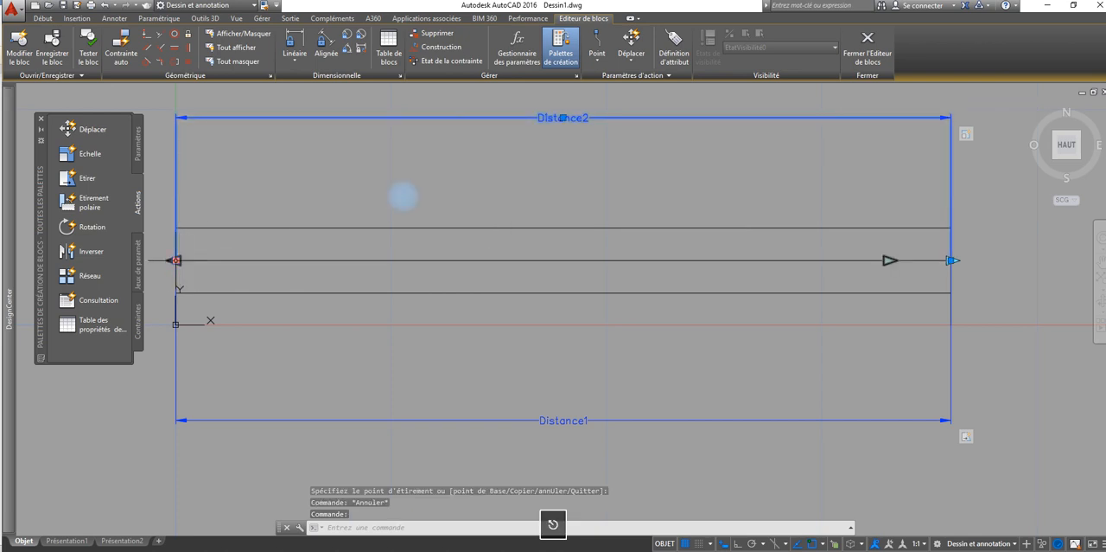
pyautogui.press('Escape')
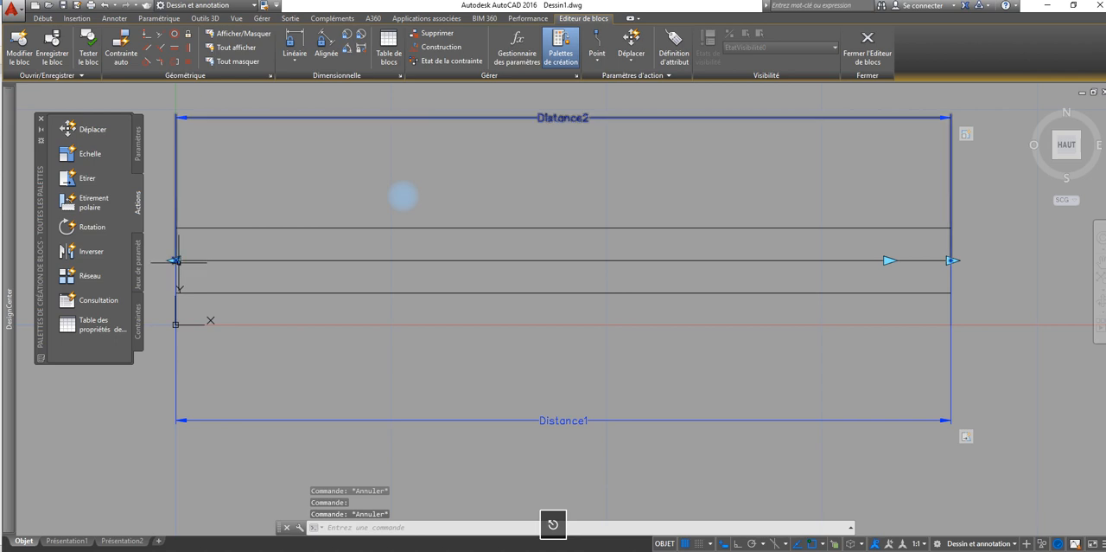
pyautogui.click(867, 43)
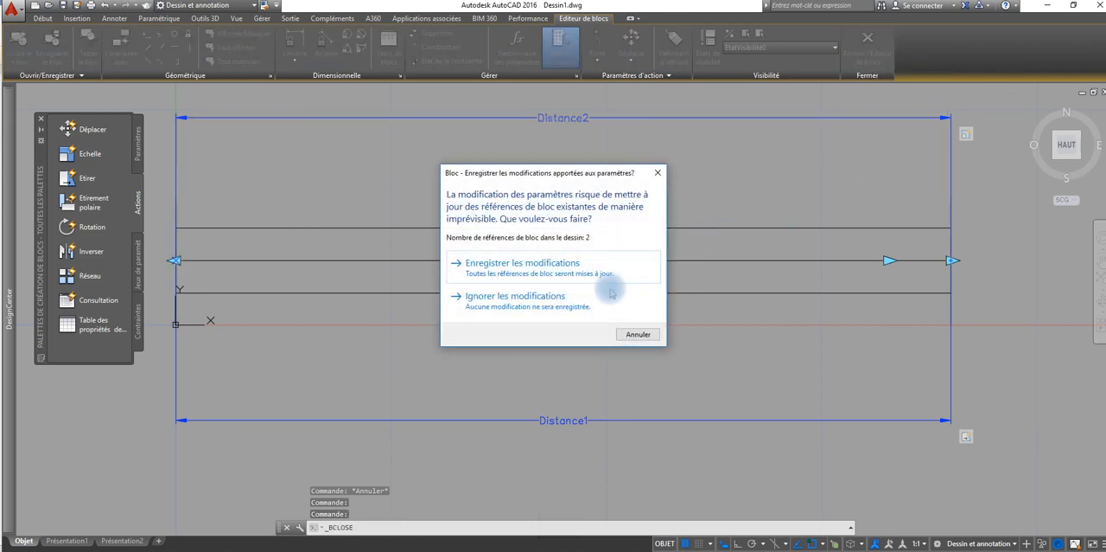
pyautogui.click(584, 266)
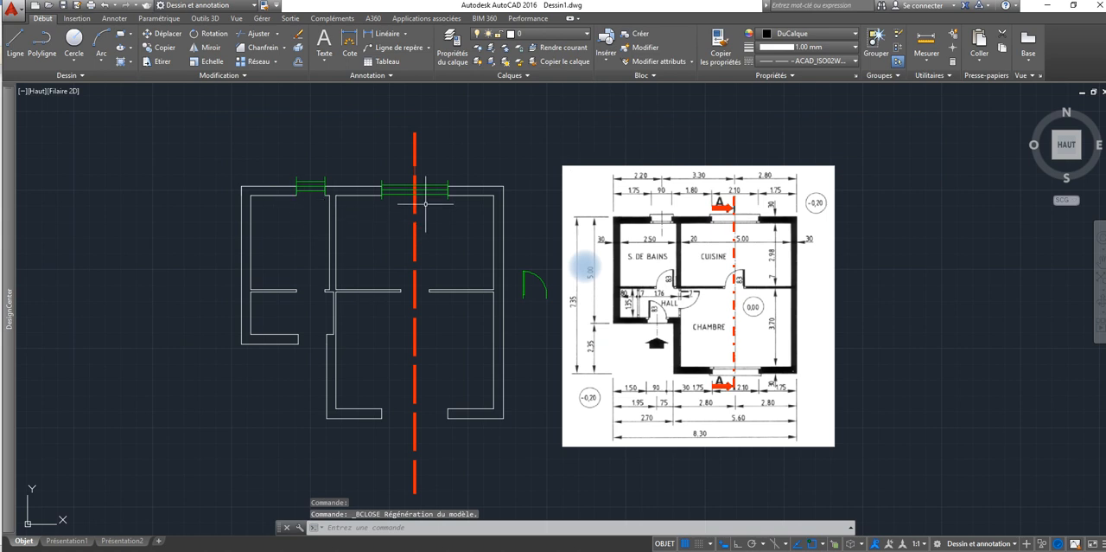
# Step: Scale the kitchen window down by its outer scale grip, and stretch its right end to the opening's right jamb
pyautogui.click(437, 192)
pyautogui.click(445, 189)
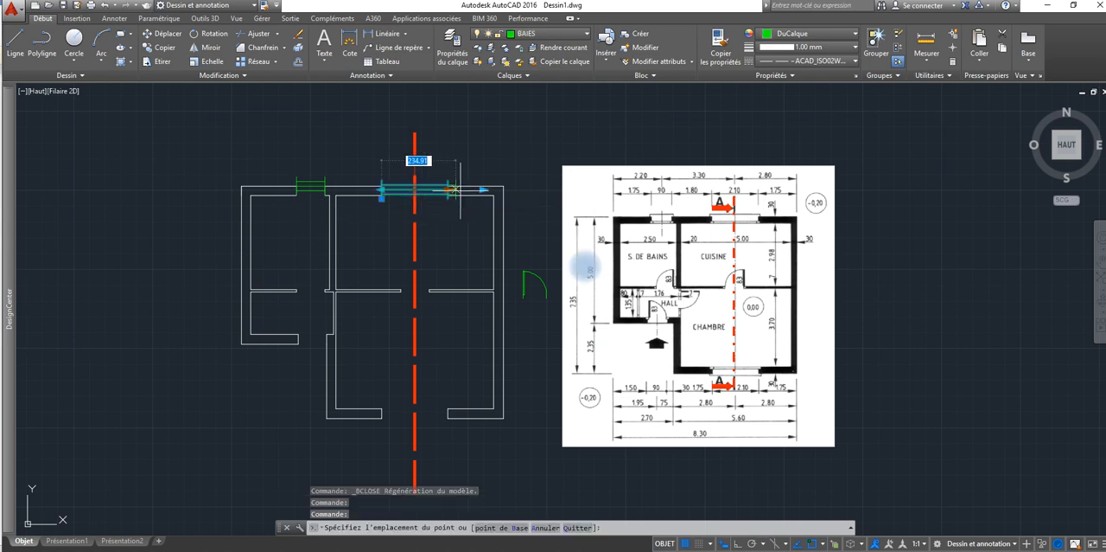
pyautogui.press('Escape')
pyautogui.click(482, 189)
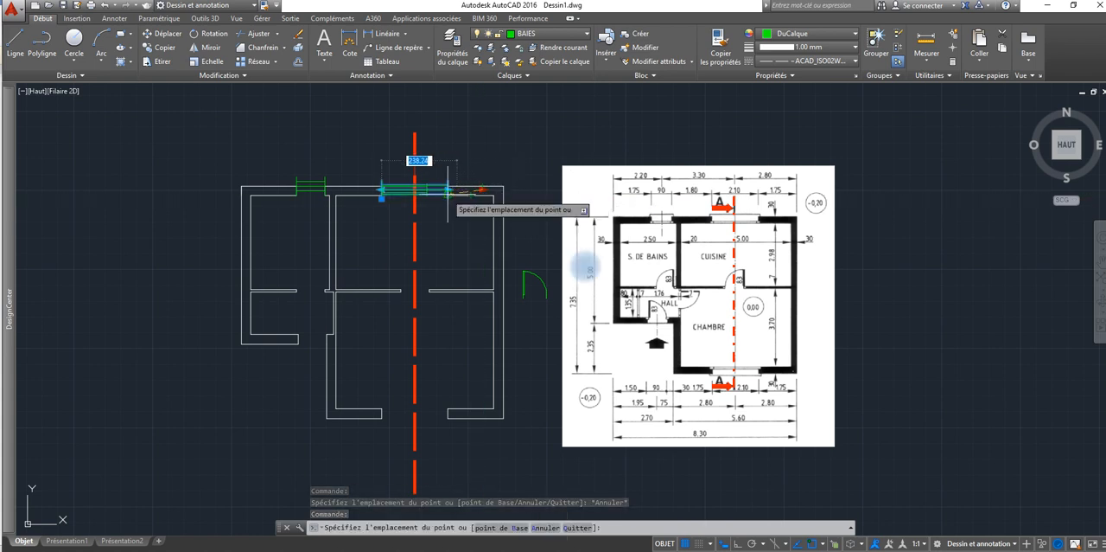
pyautogui.click(447, 189)
pyautogui.scroll(4, 417, 188)
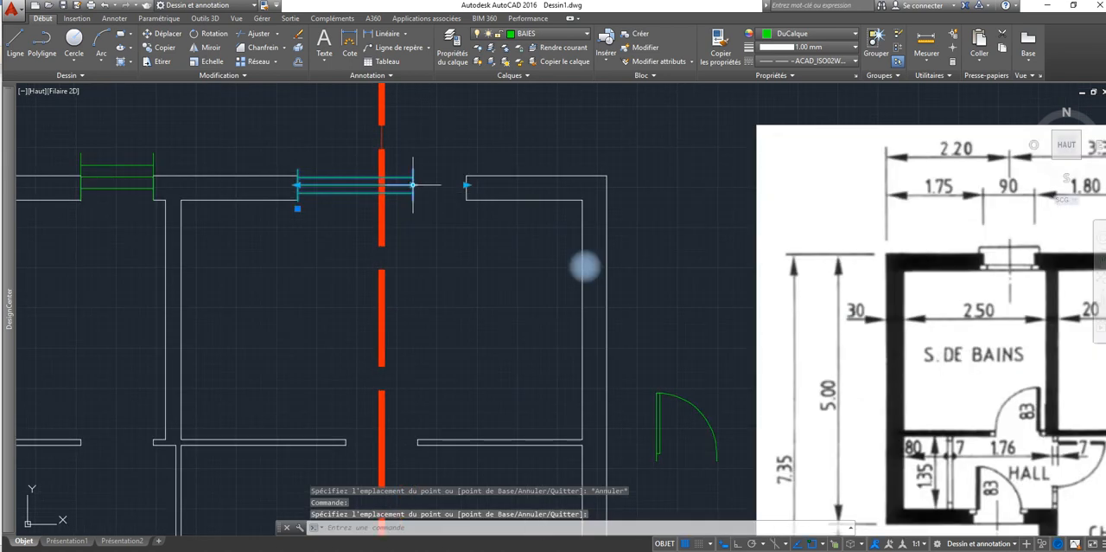
pyautogui.click(412, 185)
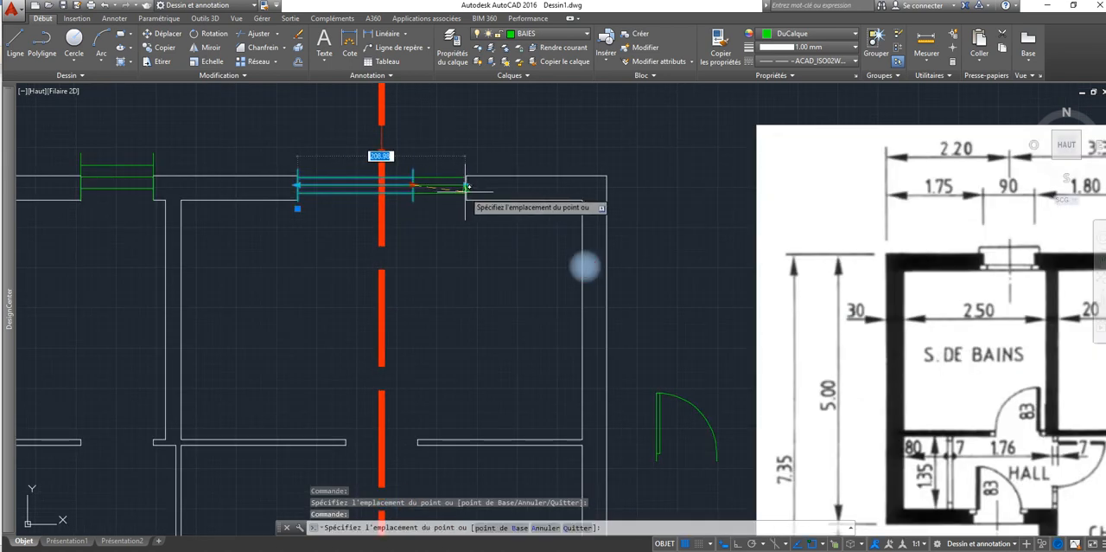
pyautogui.press('Escape')
pyautogui.press('Escape')
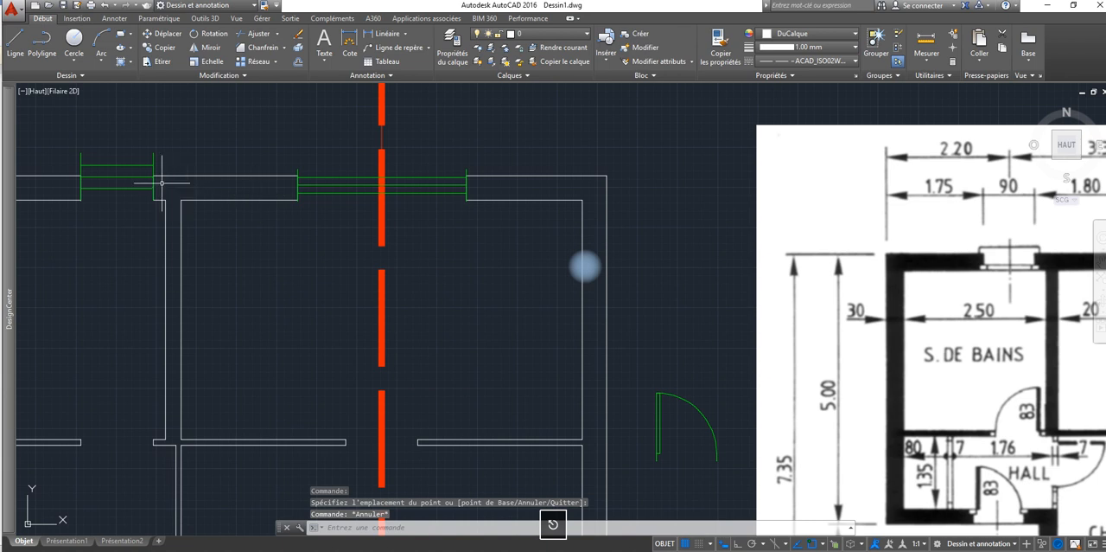
# Step: Lengthen the bathroom window past the opening's right jamb, and scale it down by its left grip
pyautogui.click(128, 176)
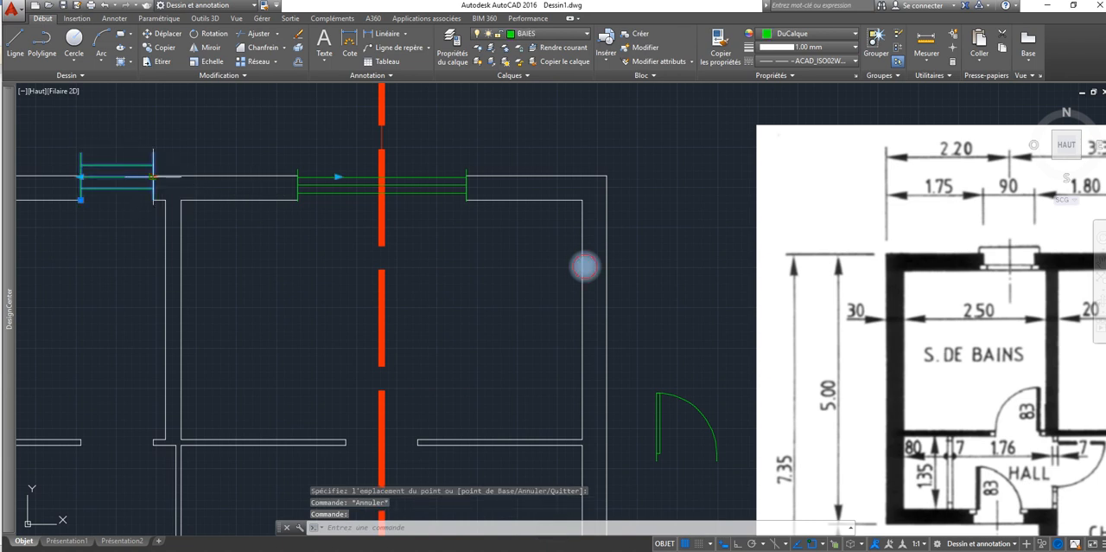
pyautogui.click(153, 176)
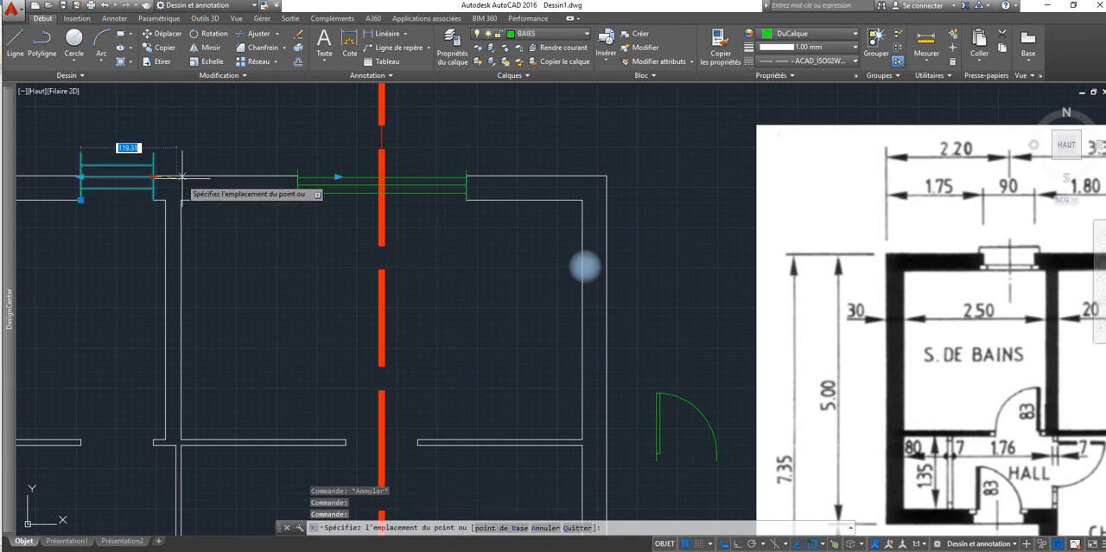
pyautogui.click(81, 176)
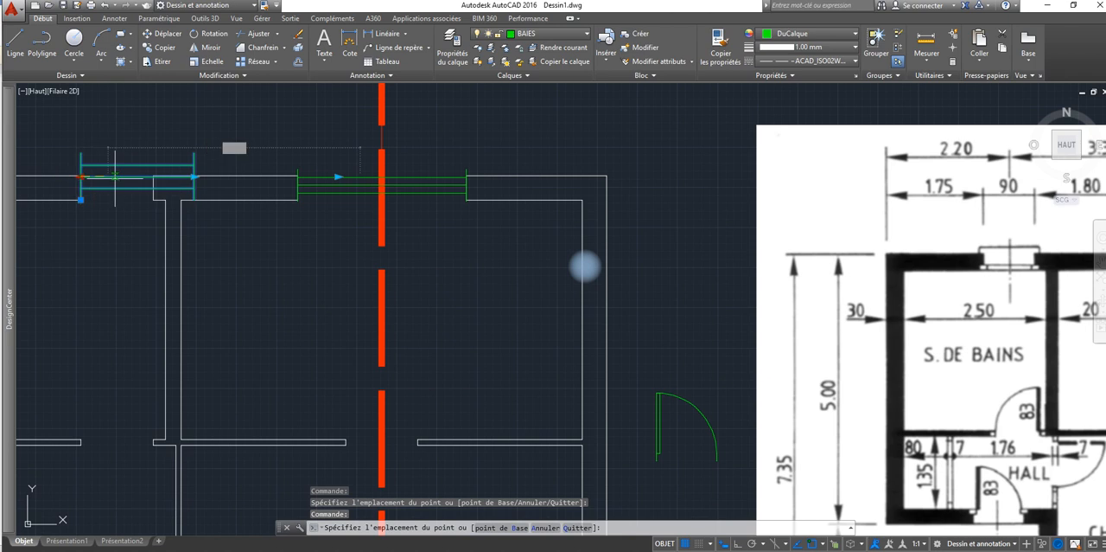
pyautogui.click(177, 182)
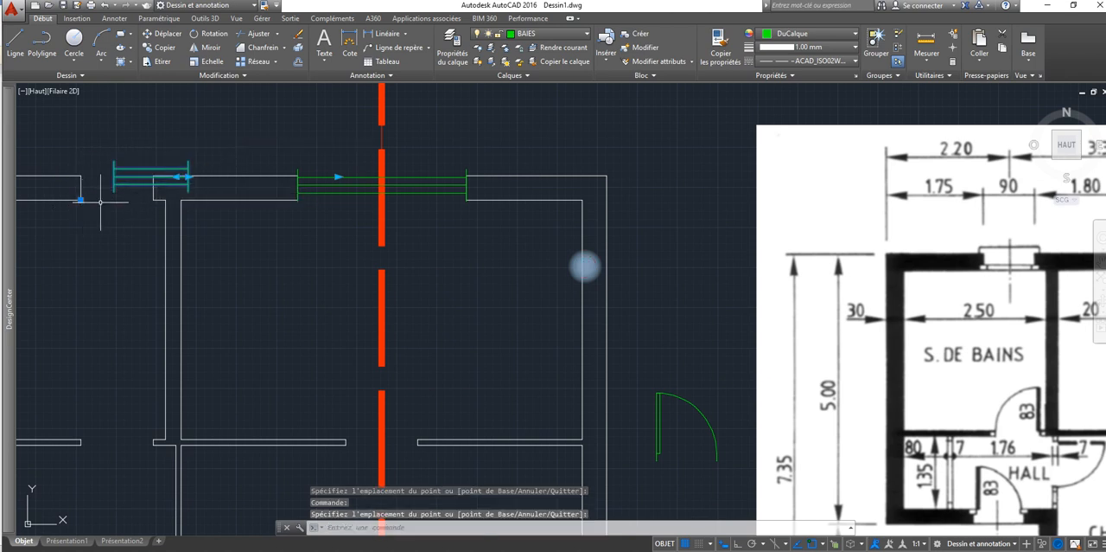
# Step: Stretch the scaled bathroom window's right end further along the wall
pyautogui.click(115, 176)
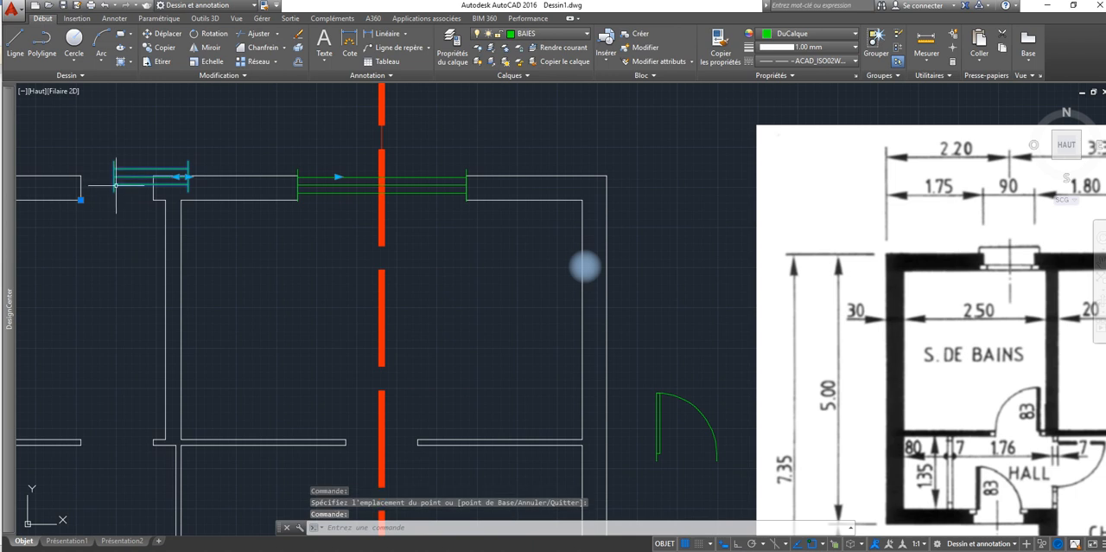
pyautogui.click(183, 177)
pyautogui.press('Escape')
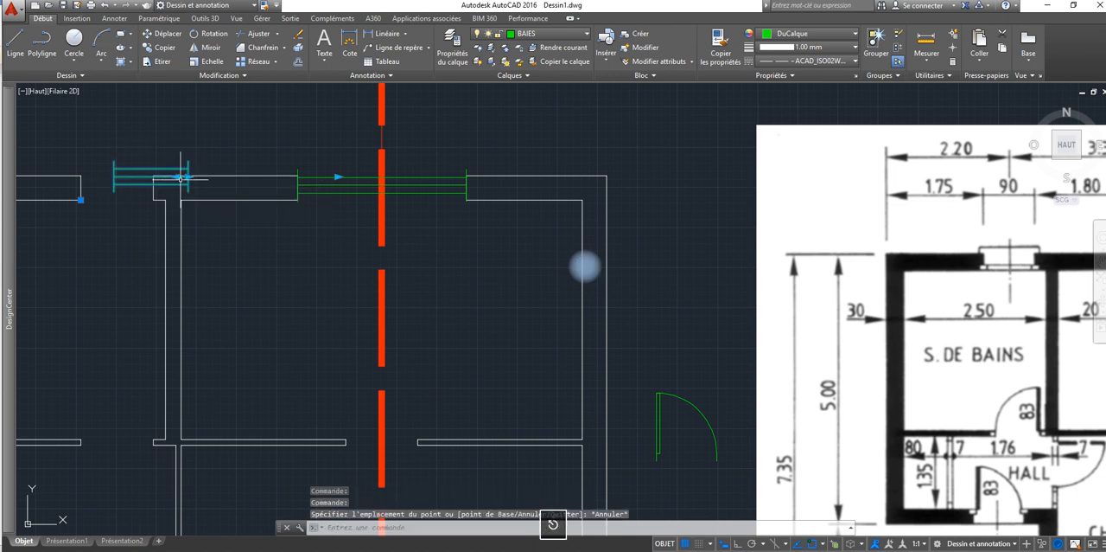
pyautogui.click(183, 177)
pyautogui.press('Escape')
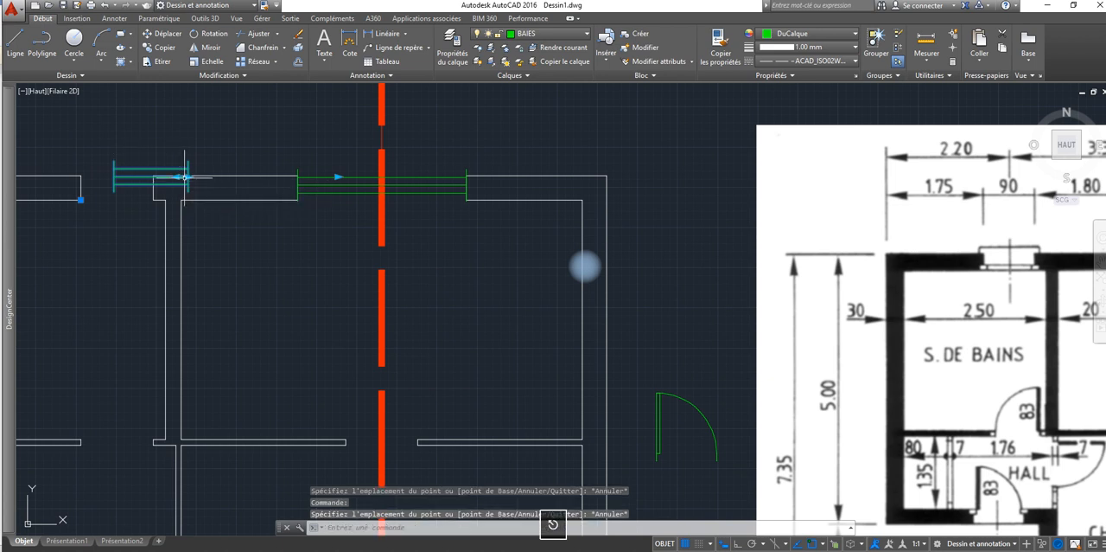
pyautogui.click(183, 177)
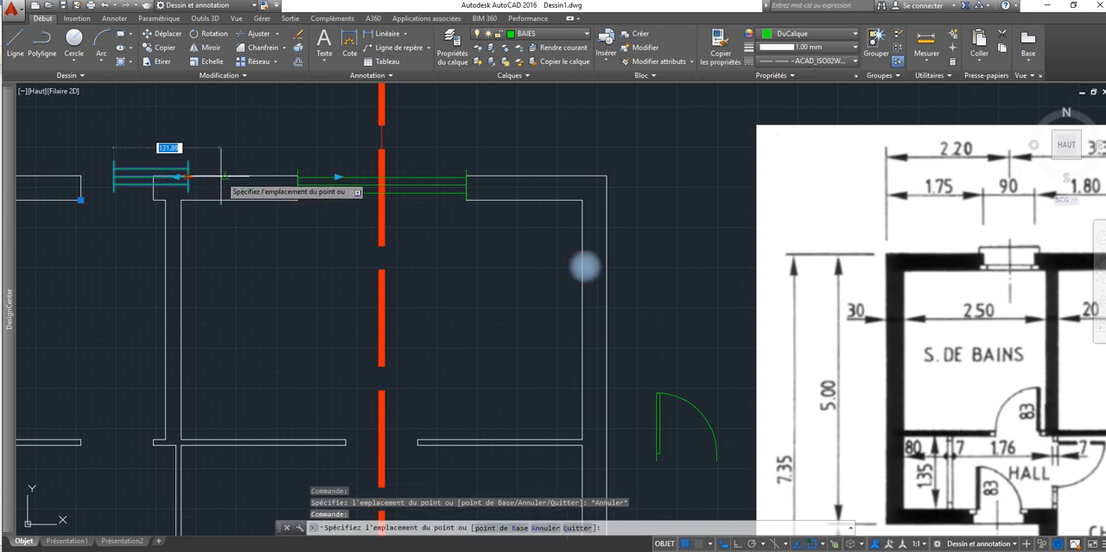
# Step: Move the bathroom window by its insertion grip so its left end meets the opening's left jamb within the wall thickness
pyautogui.click(115, 181)
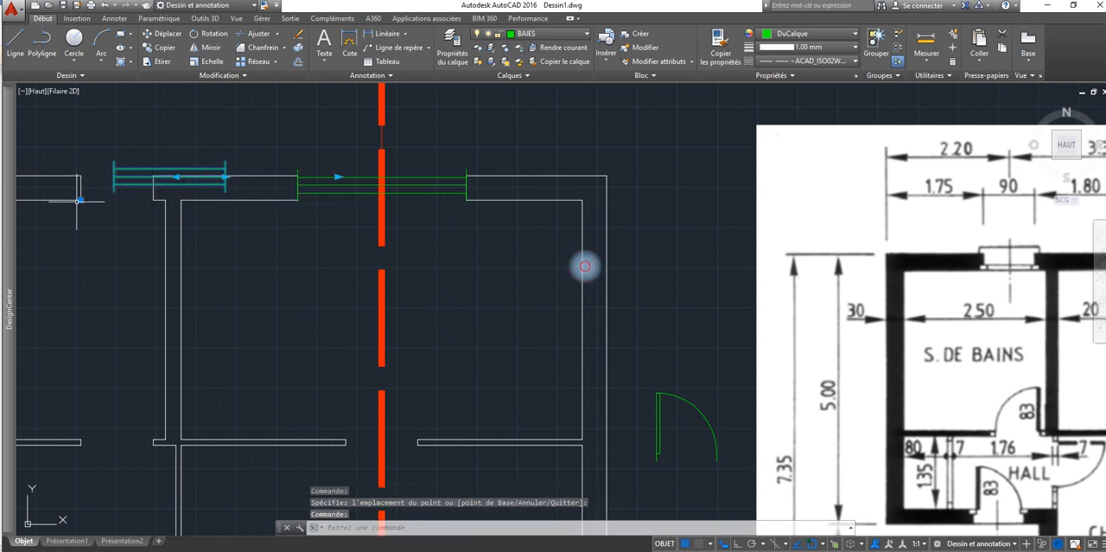
pyautogui.click(78, 203)
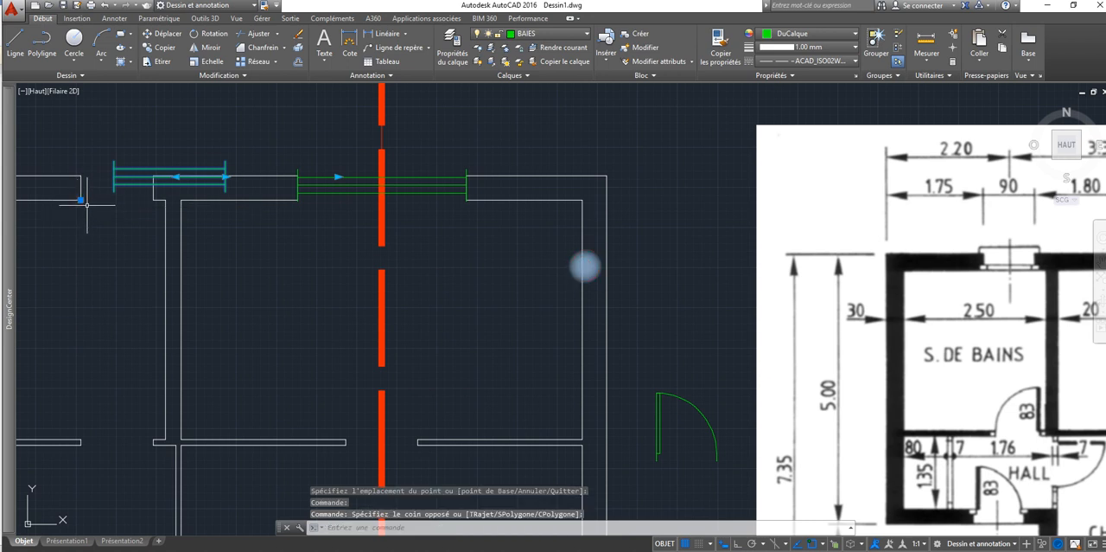
pyautogui.click(80, 200)
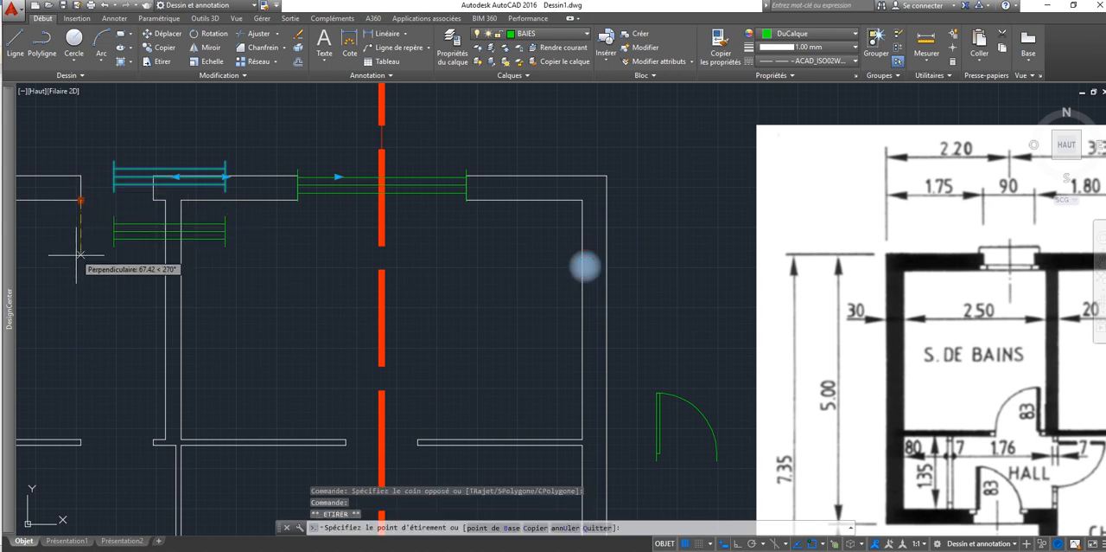
pyautogui.click(50, 210)
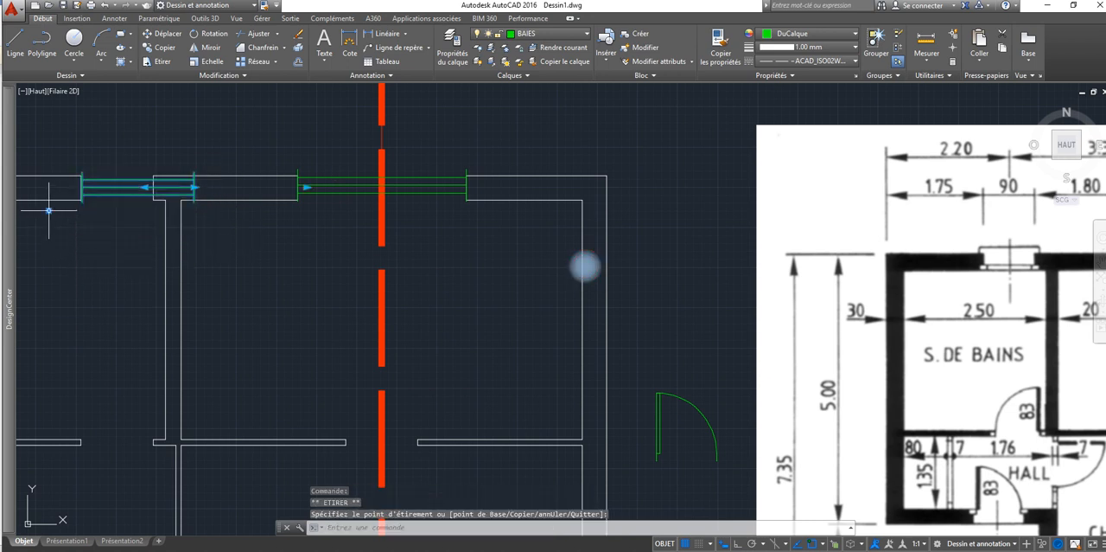
pyautogui.click(82, 192)
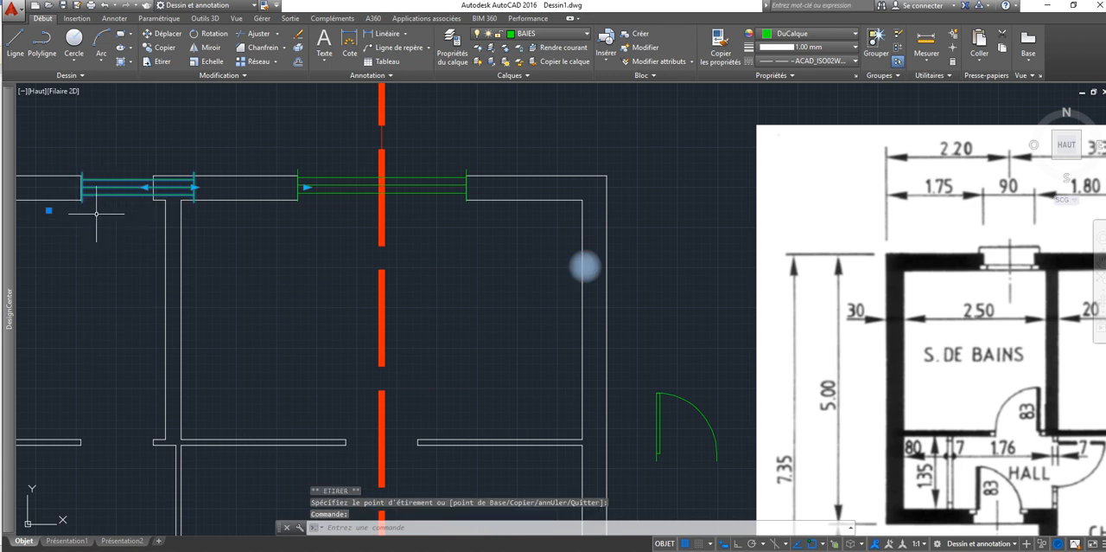
# Step: Reopen the wooden window block in the Block Editor and add a point parameter at its origin, labelled below the corner
pyautogui.doubleClick(98, 188)
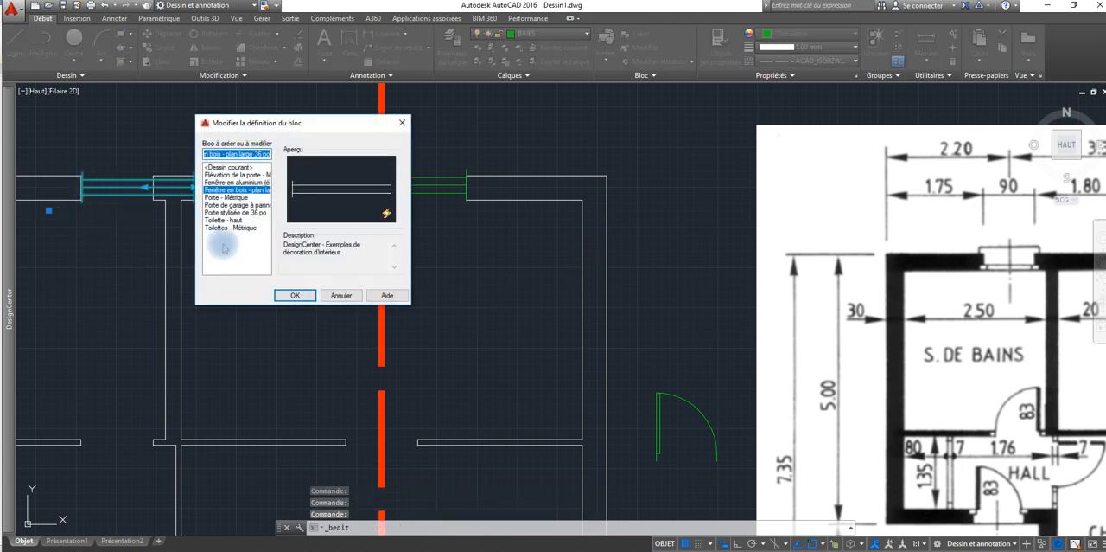
pyautogui.click(292, 294)
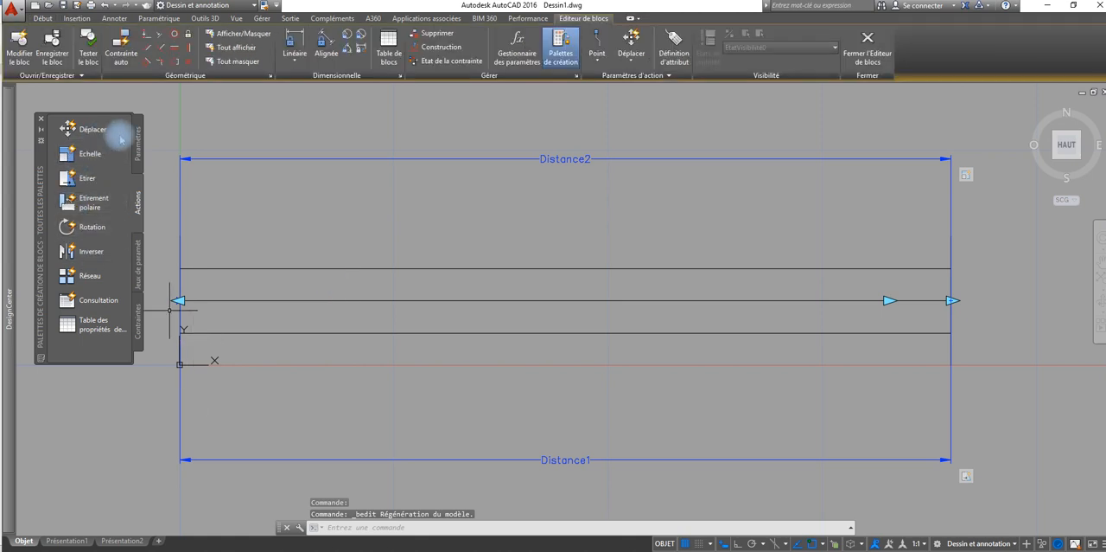
pyautogui.click(138, 138)
pyautogui.click(86, 129)
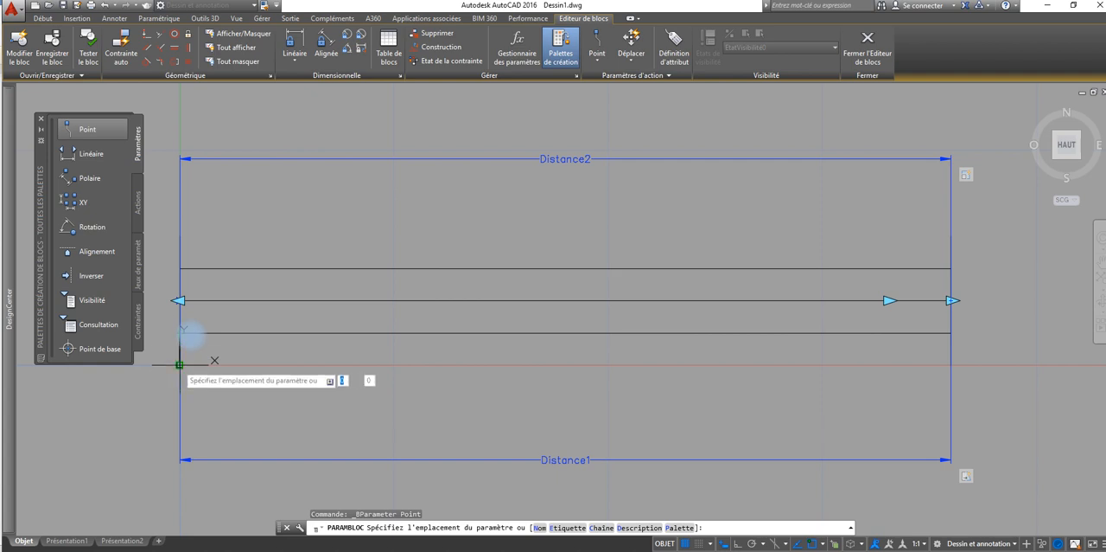
pyautogui.click(179, 364)
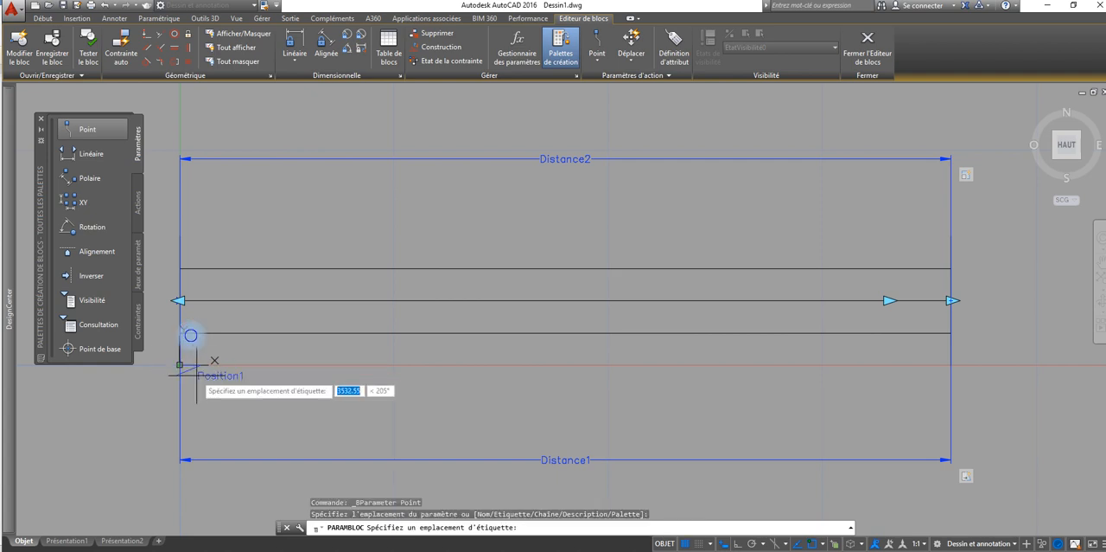
pyautogui.click(207, 399)
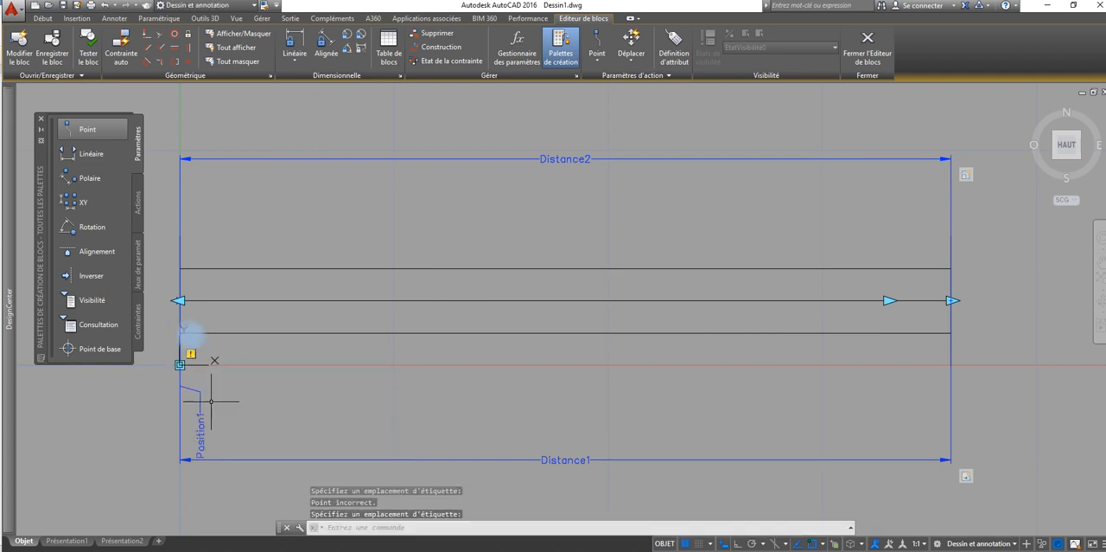
# Step: Attach a Move action covering all objects to the point parameter at the origin, and save the block changes on leaving the Block Editor
pyautogui.click(137, 194)
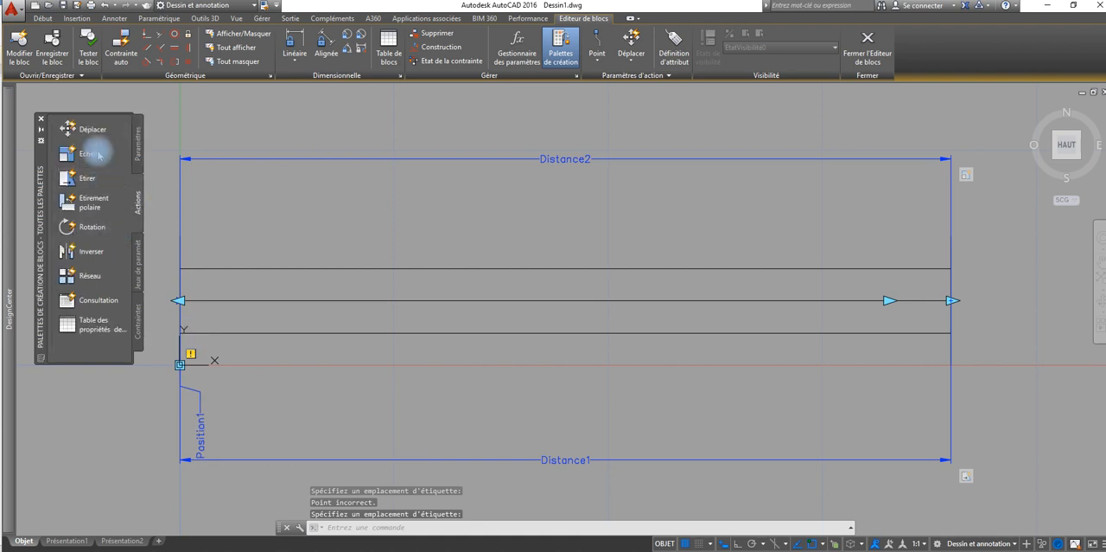
pyautogui.click(200, 426)
pyautogui.rightClick(318, 404)
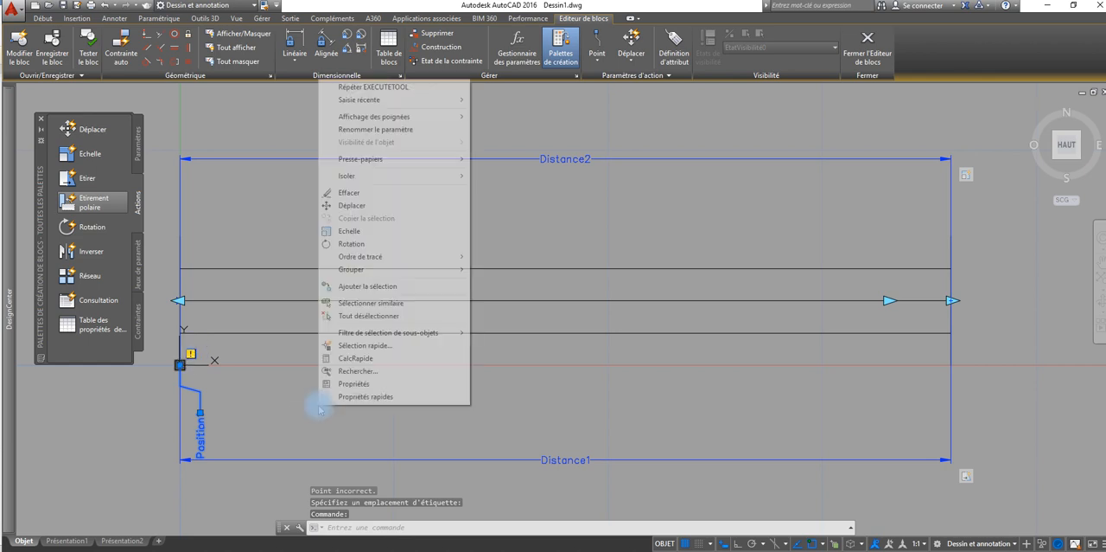
pyautogui.click(296, 403)
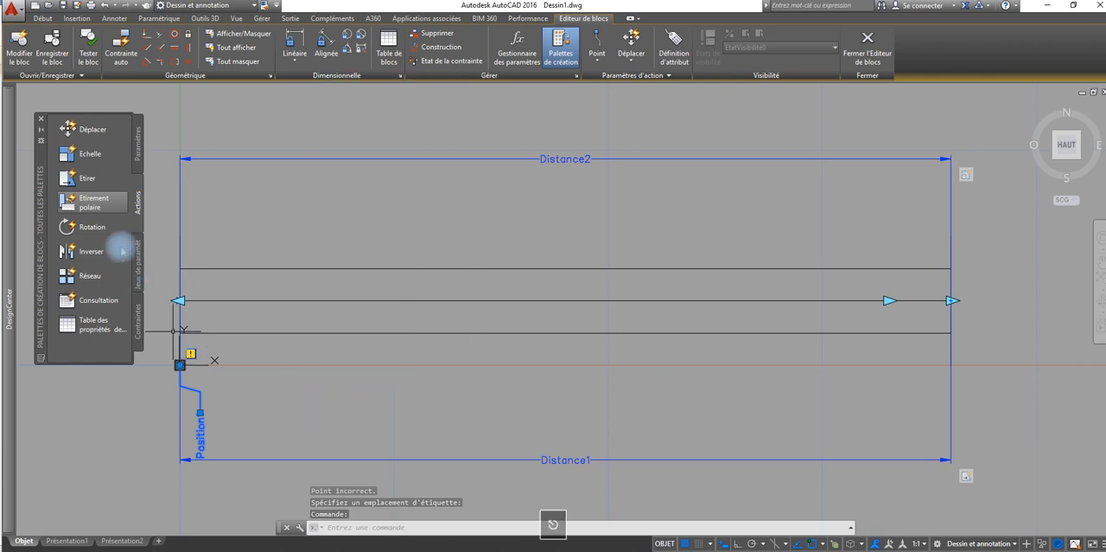
pyautogui.click(92, 132)
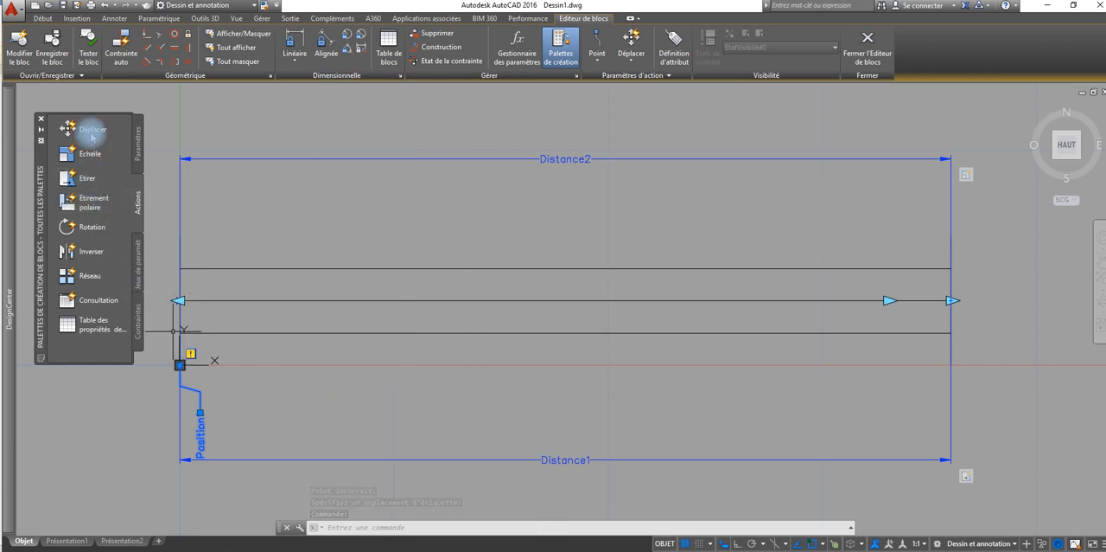
pyautogui.click(92, 134)
pyautogui.click(193, 430)
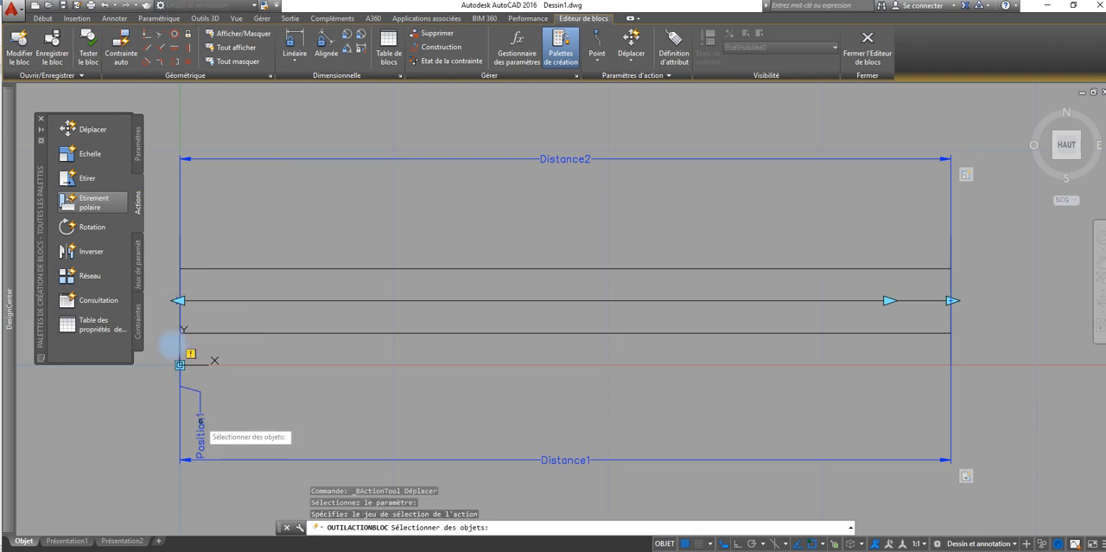
pyautogui.click(232, 395)
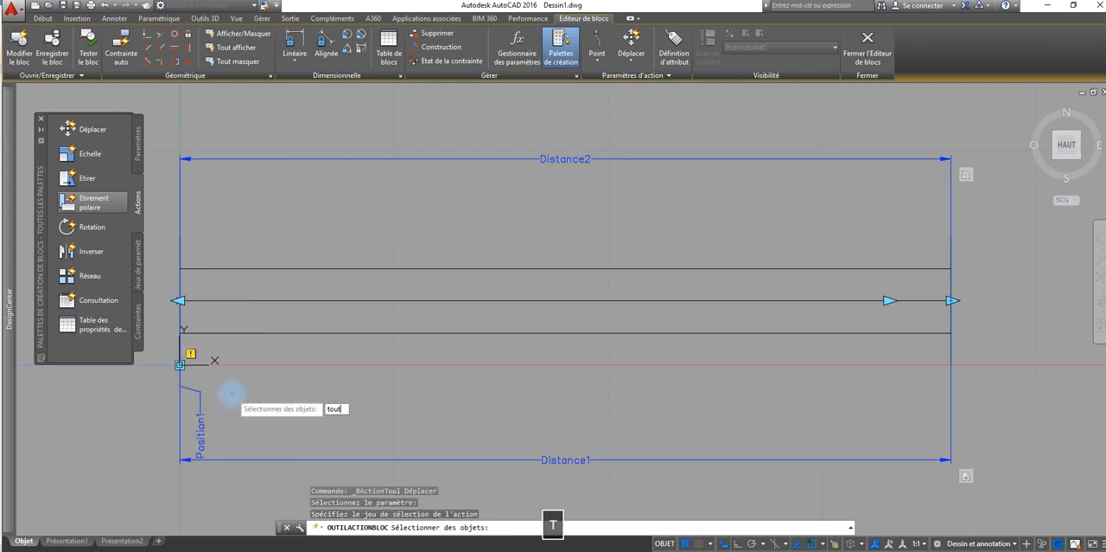
pyautogui.press('Return')
pyautogui.press('Return')
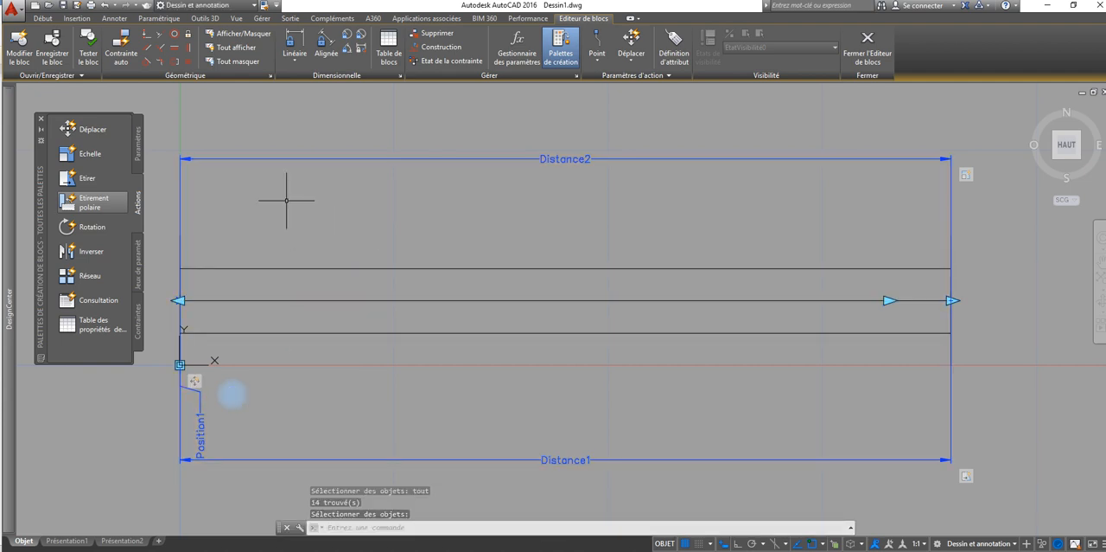
pyautogui.click(885, 54)
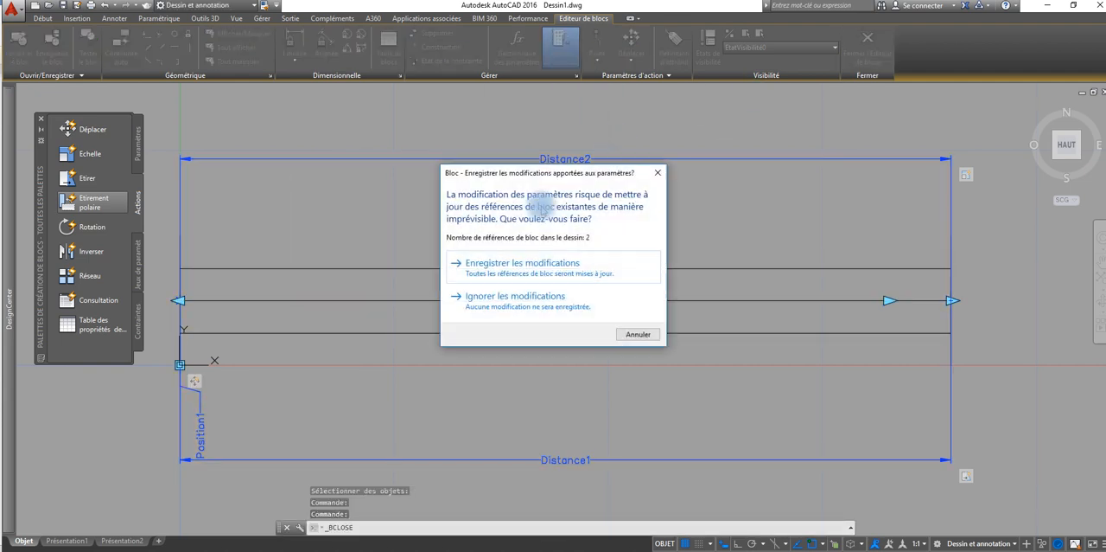
pyautogui.click(529, 259)
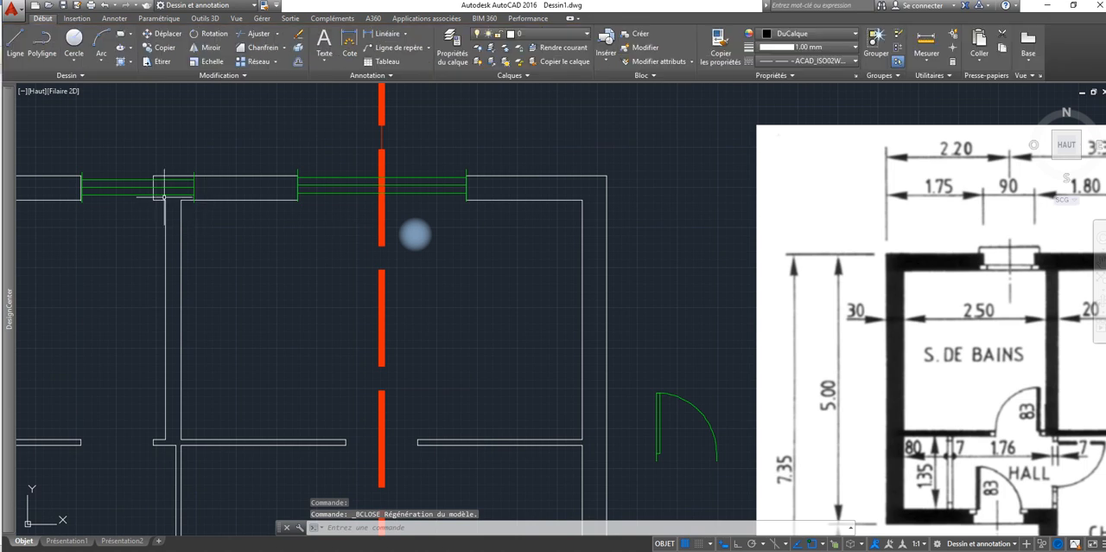
# Step: Erase the old bathroom window and insert a new wooden window block just below its opening, aligned with the left jamb
pyautogui.click(136, 195)
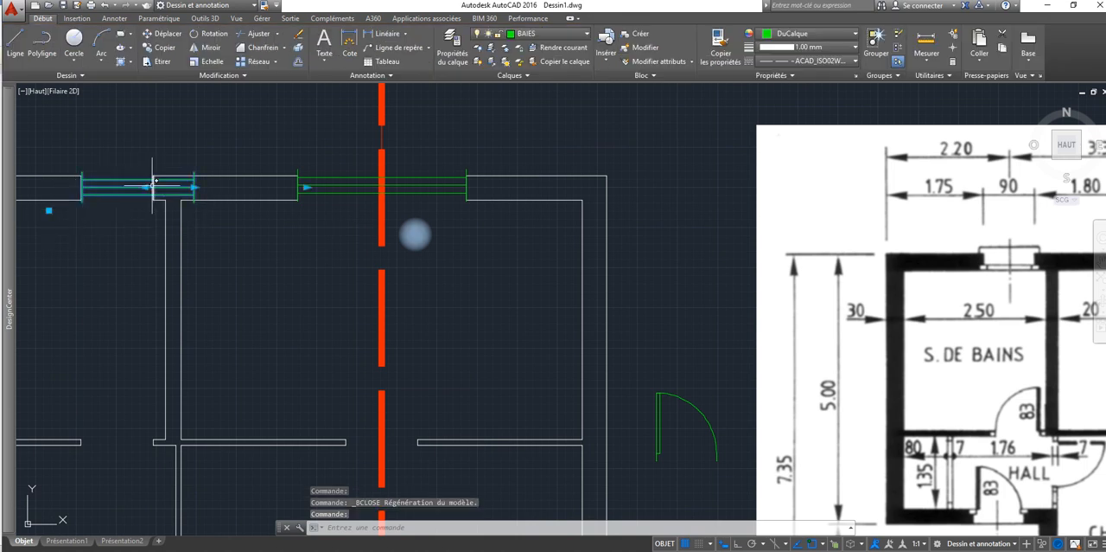
pyautogui.click(303, 35)
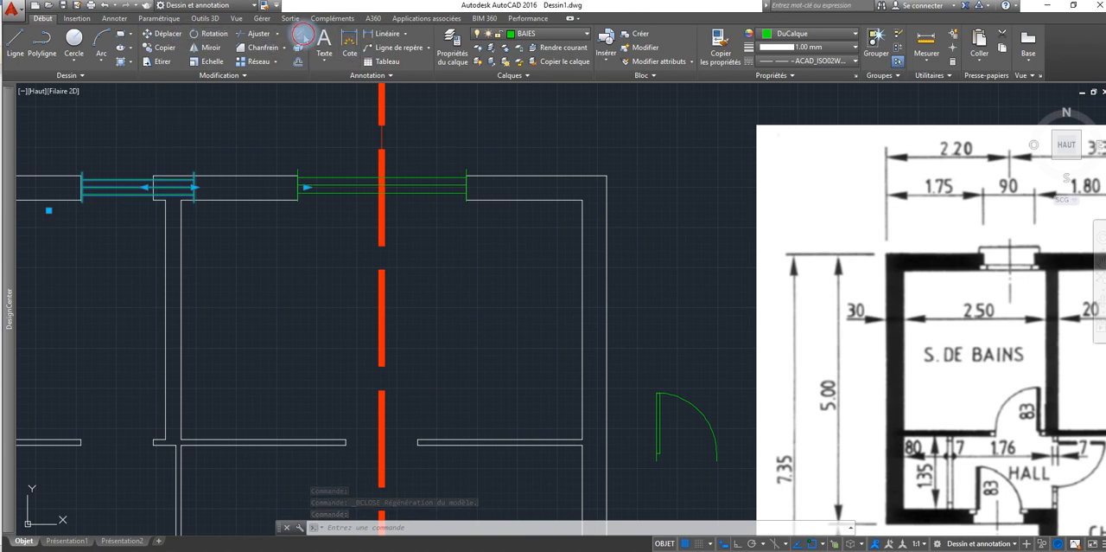
pyautogui.click(63, 17)
pyautogui.click(15, 43)
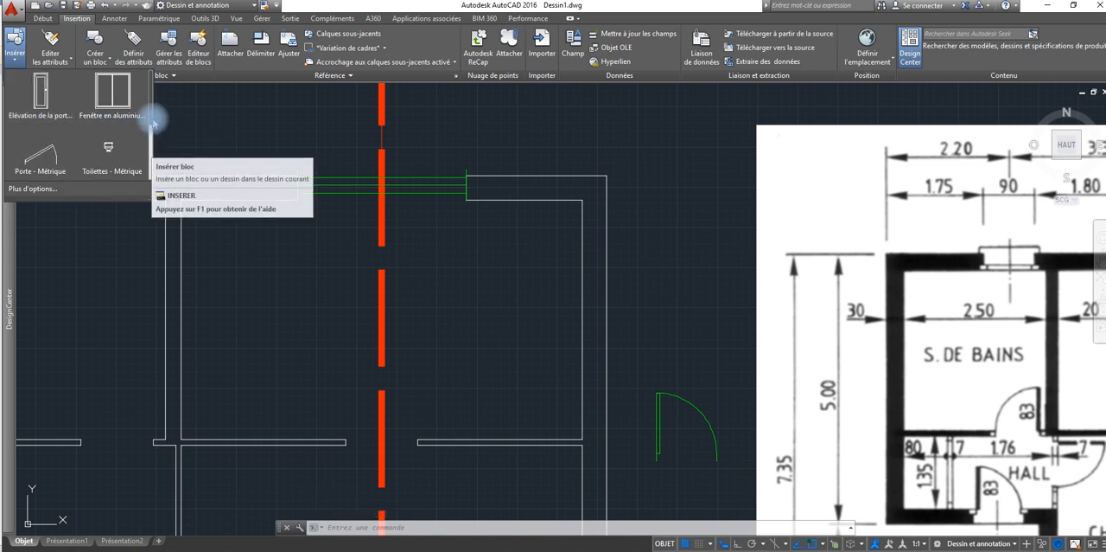
pyautogui.scroll(-2, 148, 153)
pyautogui.click(111, 115)
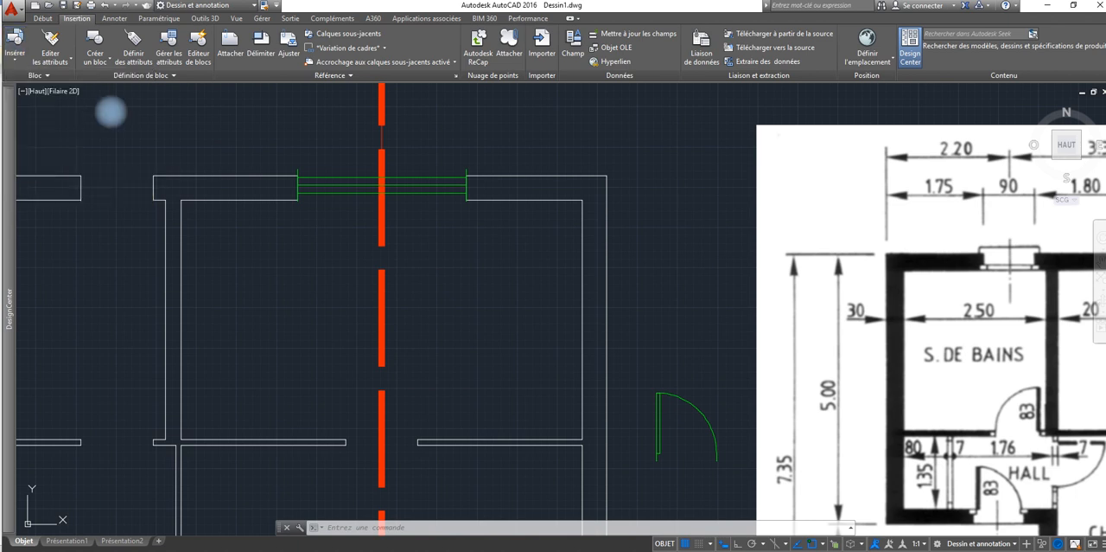
pyautogui.click(81, 244)
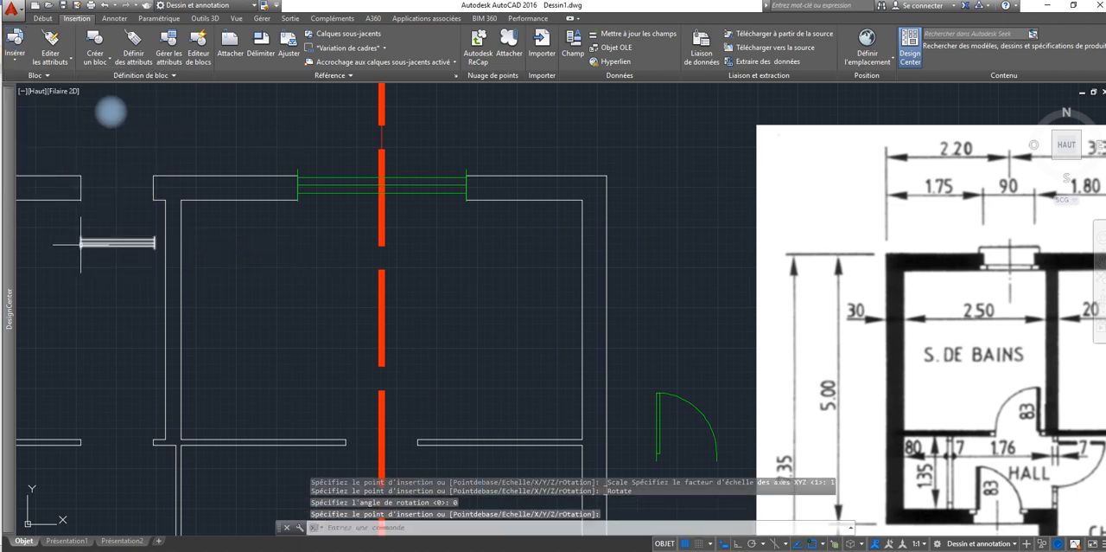
# Step: Move the new window by its position grip to the lower corner of the bathroom opening's left jamb
pyautogui.click(98, 246)
pyautogui.scroll(2, 90, 249)
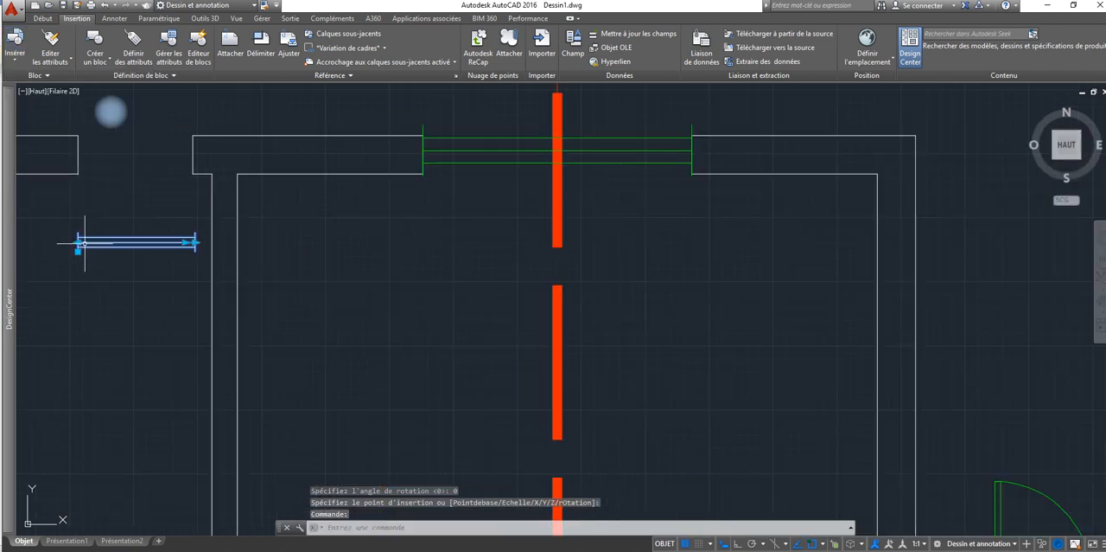
pyautogui.click(77, 250)
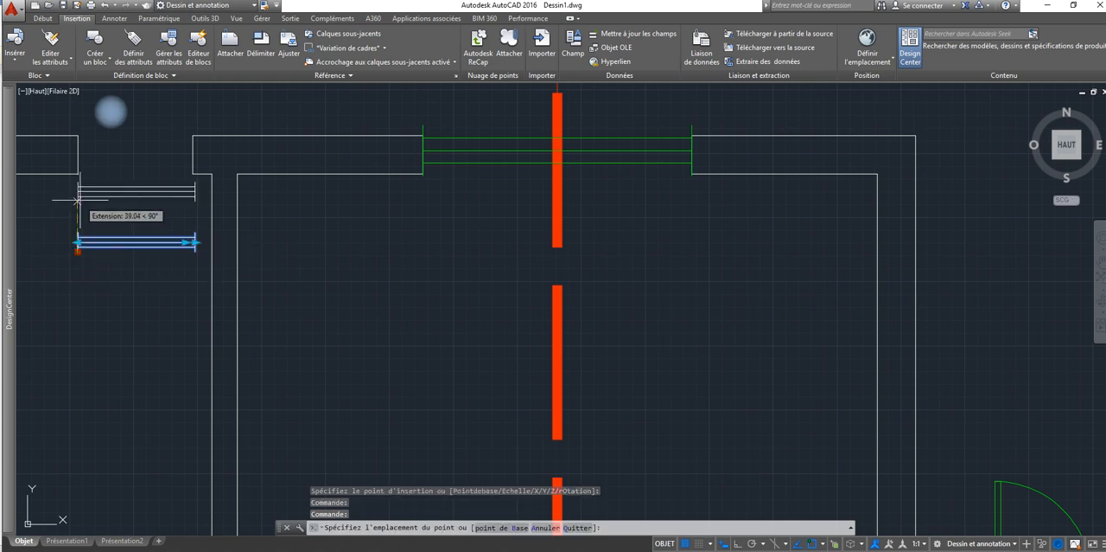
pyautogui.click(80, 170)
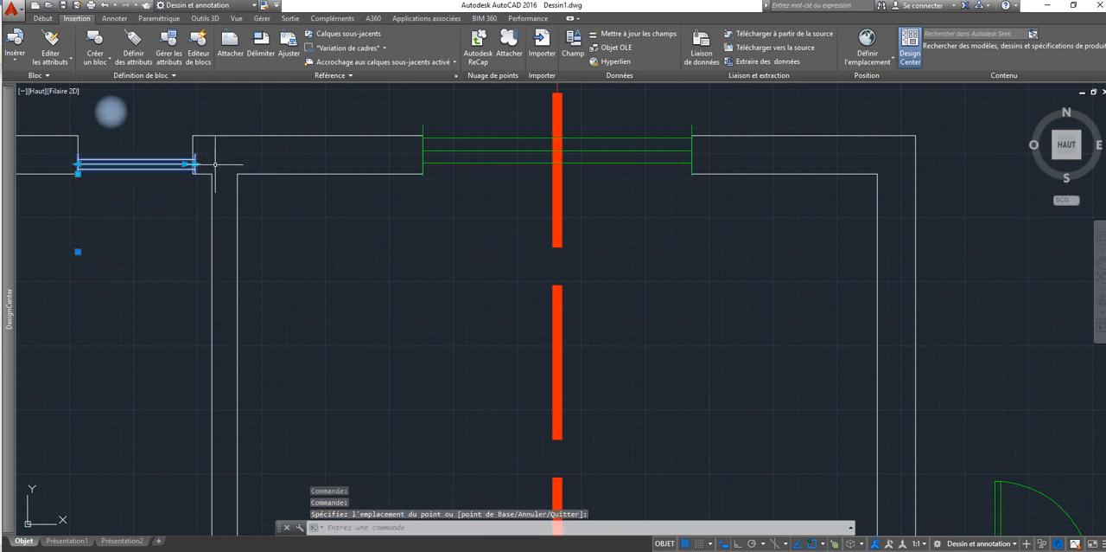
pyautogui.click(185, 163)
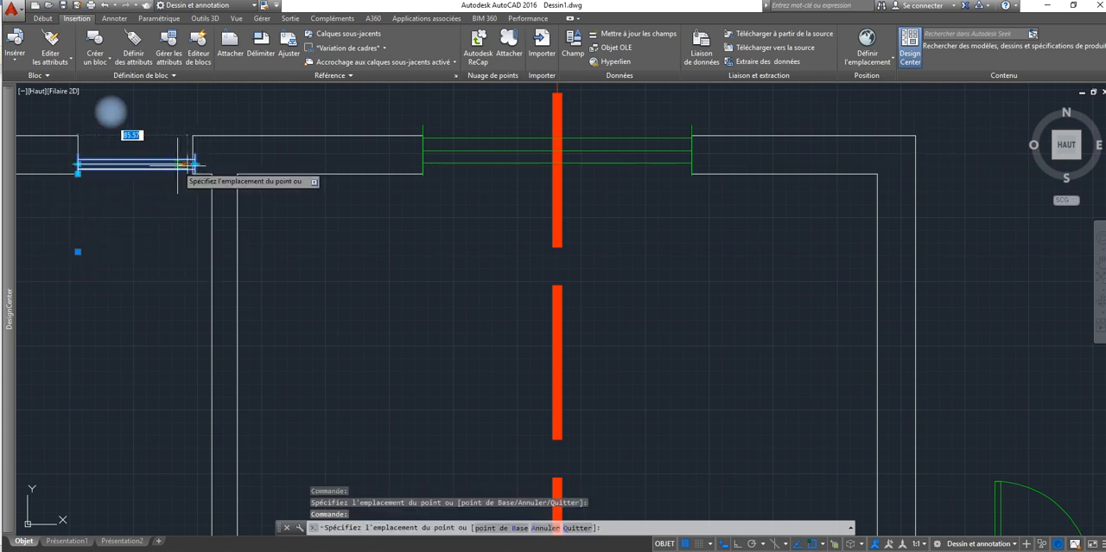
pyautogui.click(183, 165)
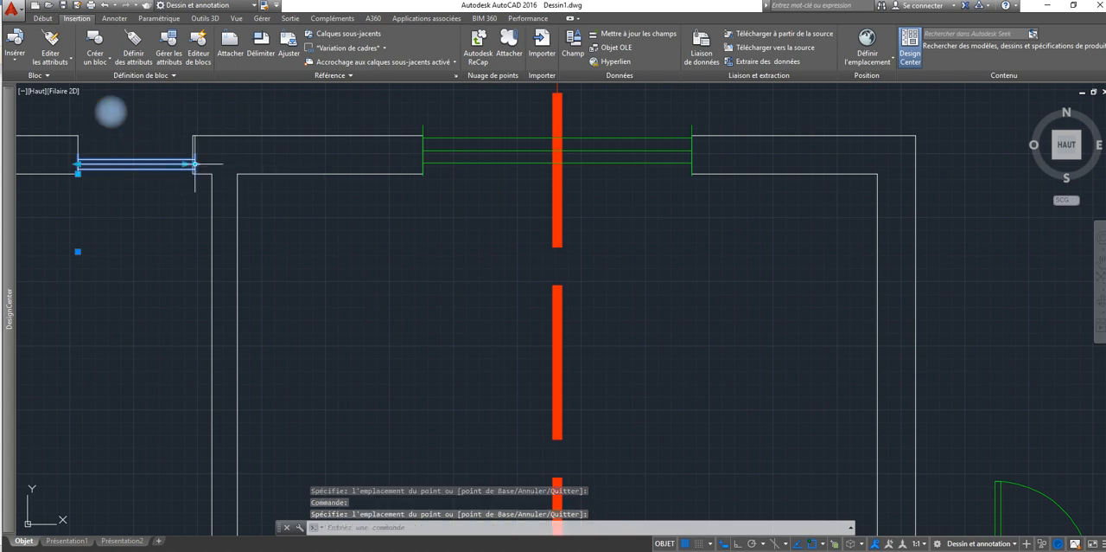
pyautogui.click(195, 163)
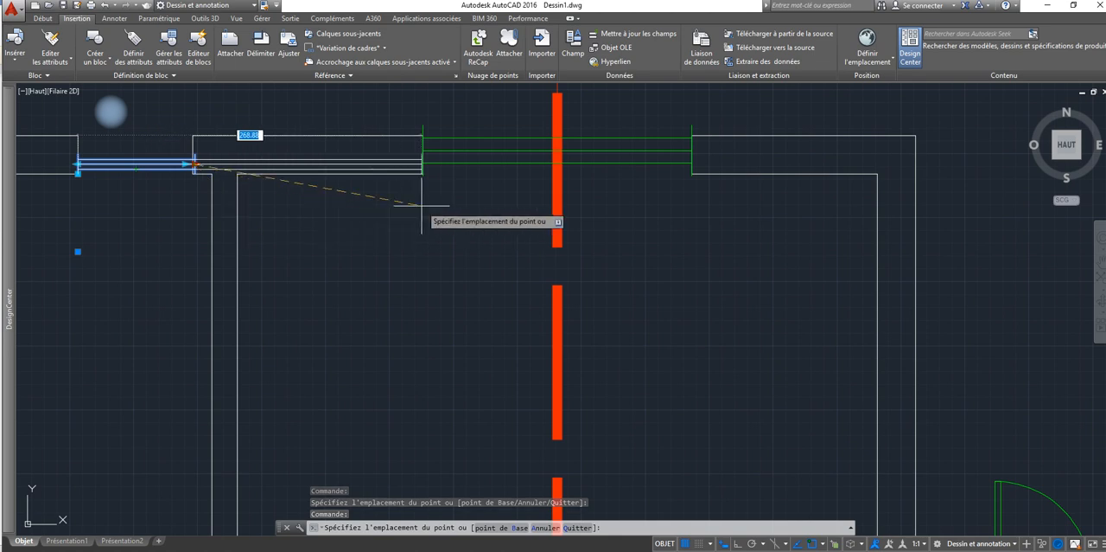
pyautogui.press('Escape')
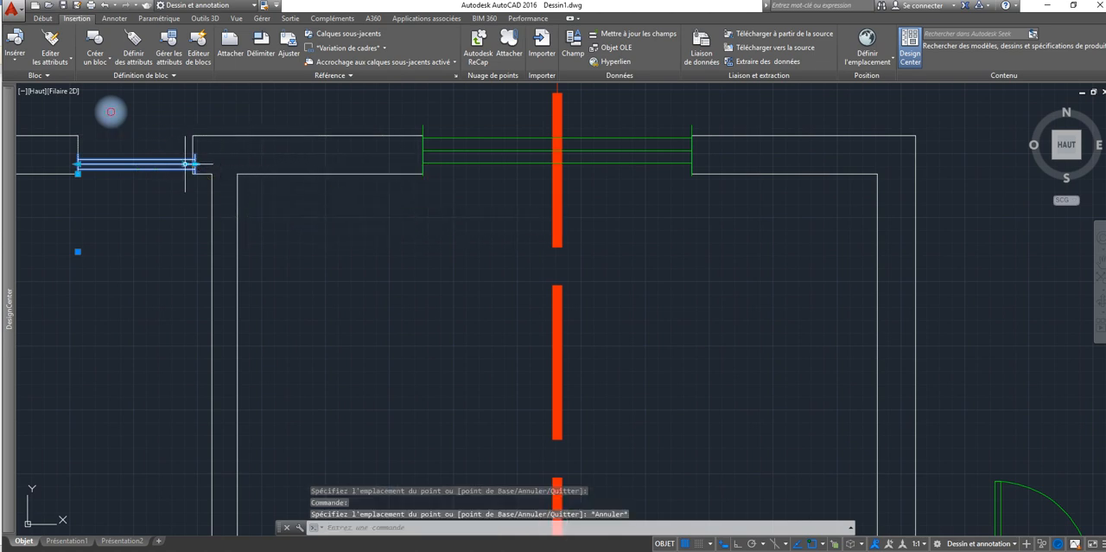
# Step: Scale up the bathroom window's thickness with its inner scale grip, and bring its right end back to the opening's right jamb
pyautogui.click(185, 163)
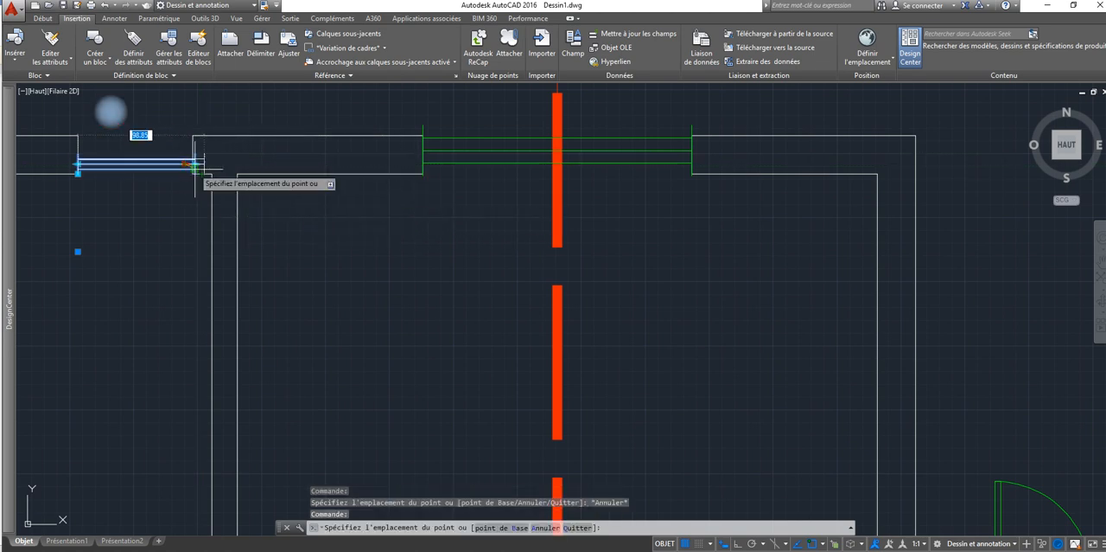
pyautogui.click(393, 164)
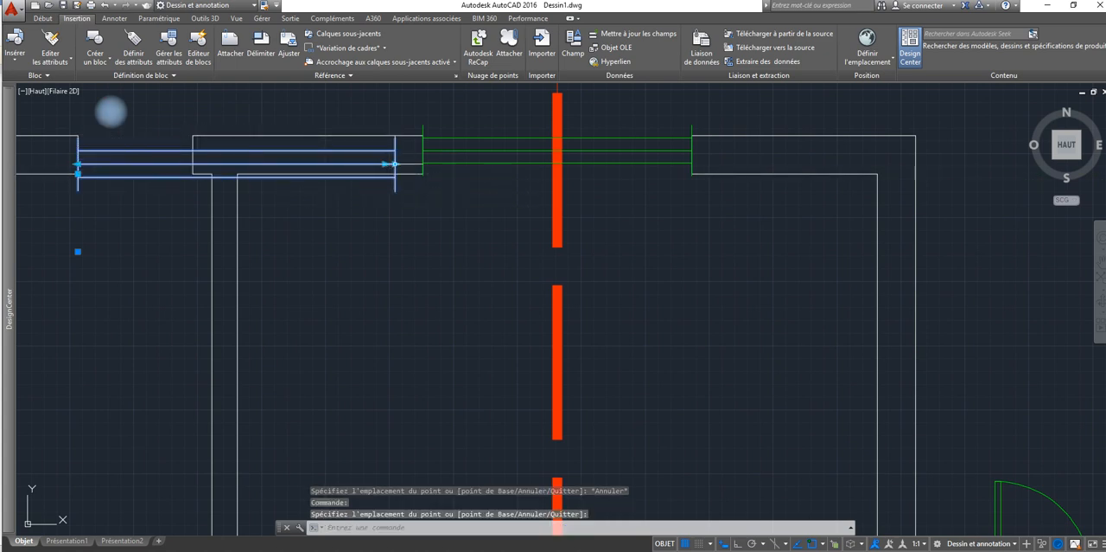
pyautogui.click(395, 163)
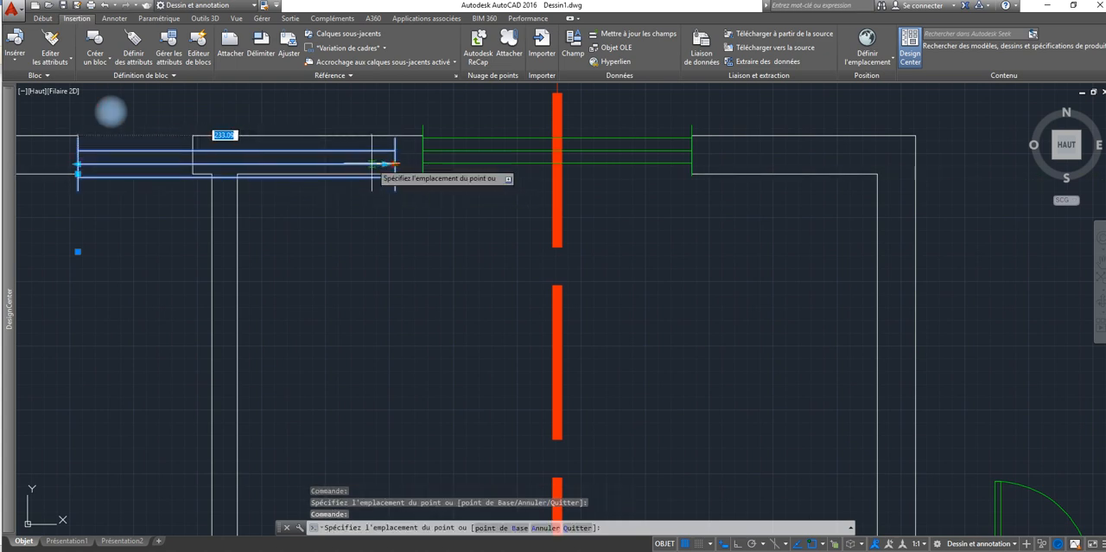
pyautogui.click(192, 164)
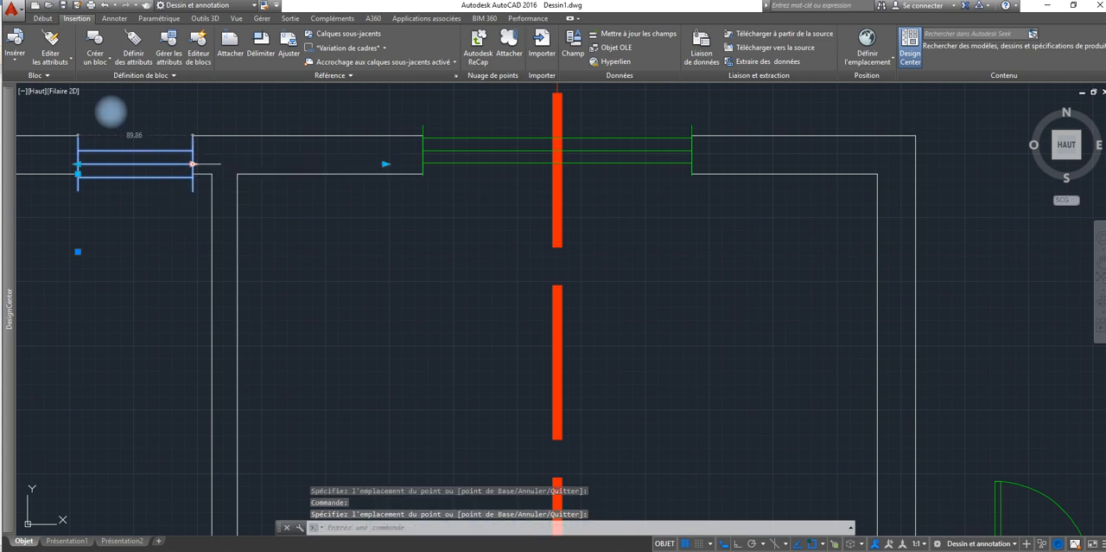
# Step: Scale the bathroom window down slightly to suit the wall thickness, and stretch its right end to the right jamb again
pyautogui.click(387, 164)
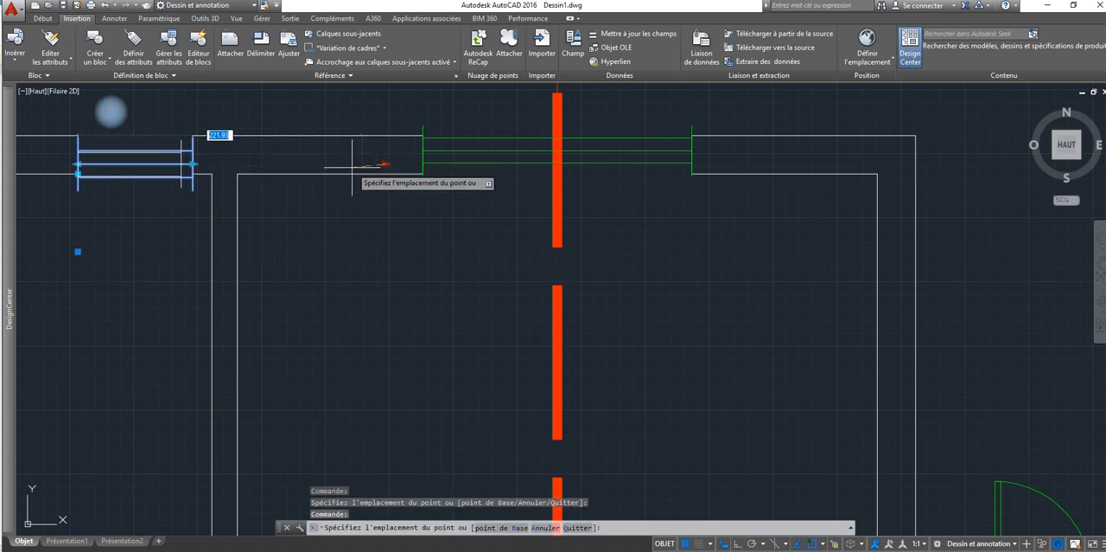
pyautogui.click(173, 163)
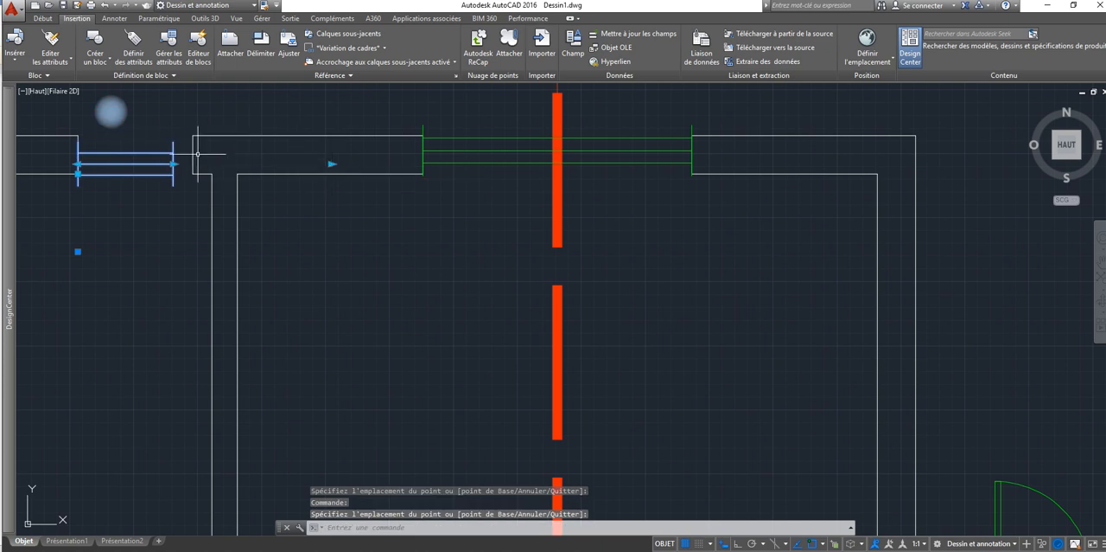
pyautogui.click(173, 163)
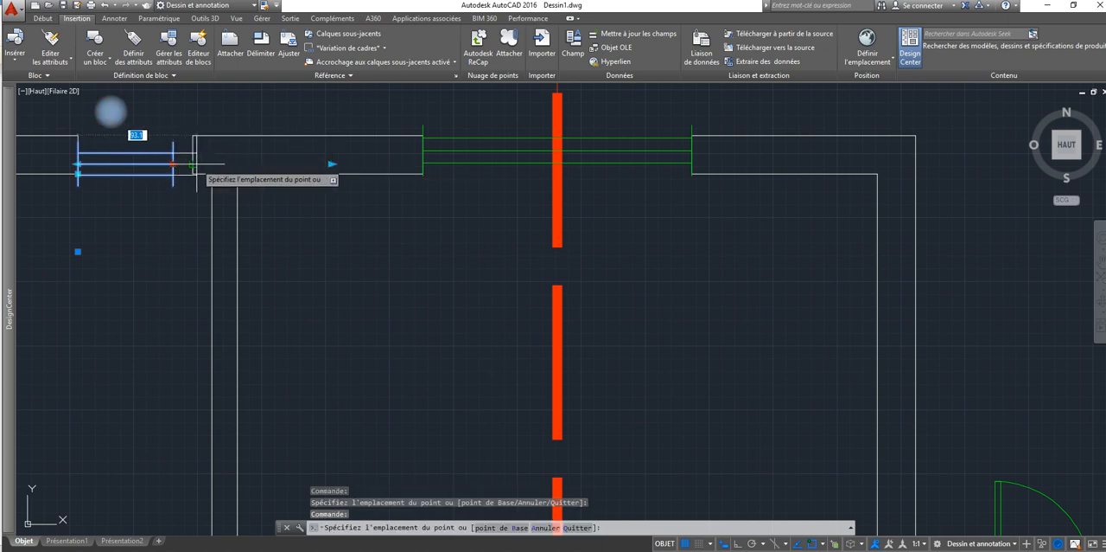
pyautogui.click(192, 164)
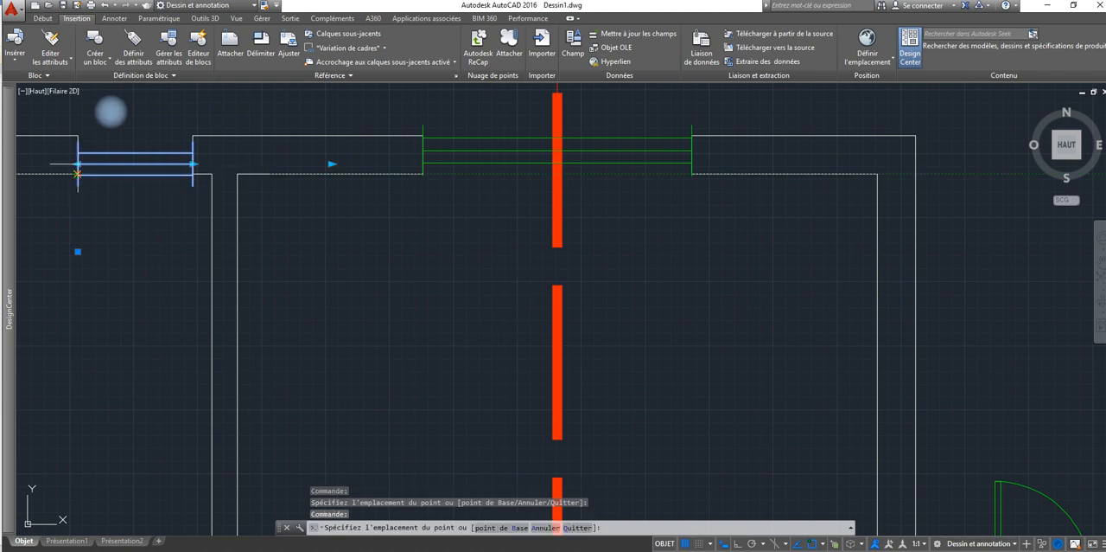
# Step: Move the bathroom window up by its position grip to centre it within the wall thickness, and deselect it
pyautogui.click(78, 173)
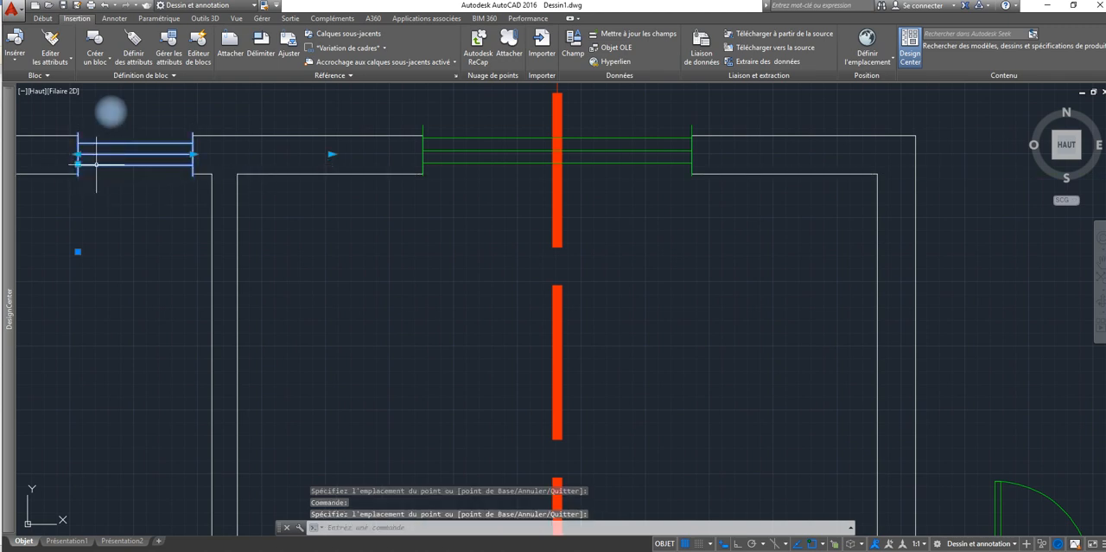
pyautogui.press('Escape')
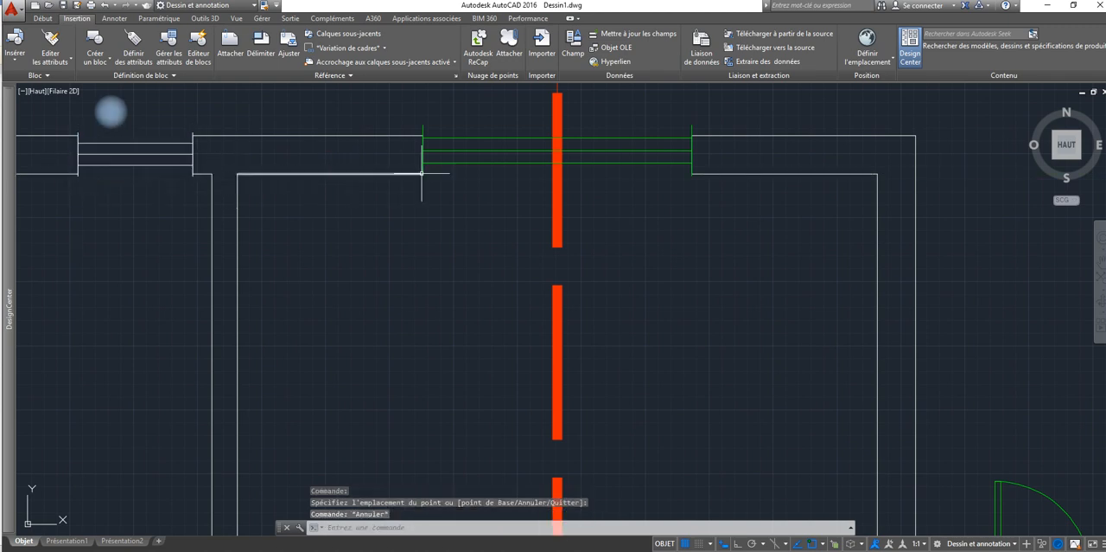
# Step: Erase the wide window from the opening crossed by the red axis line
pyautogui.click(446, 162)
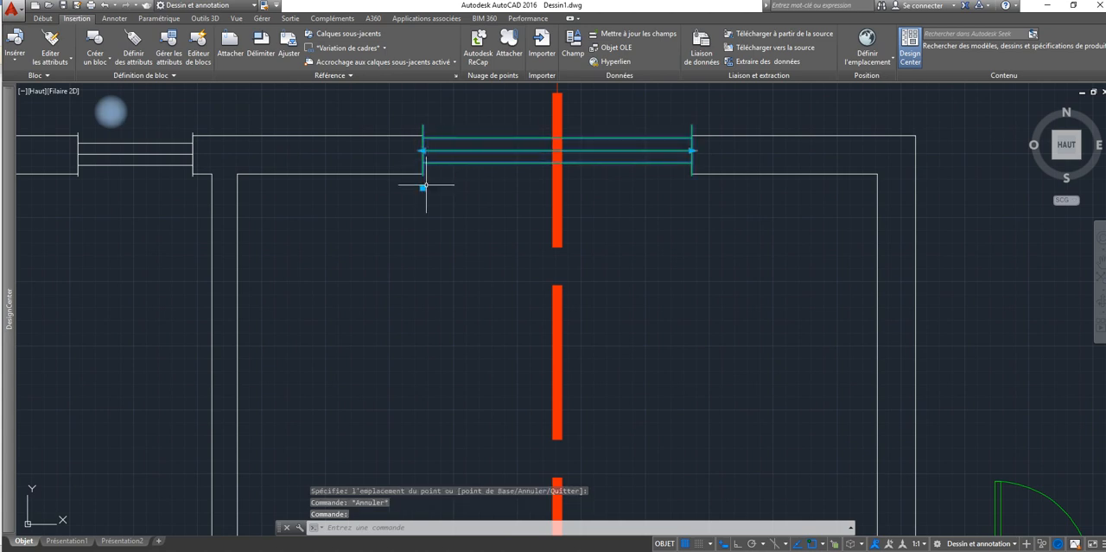
pyautogui.click(464, 188)
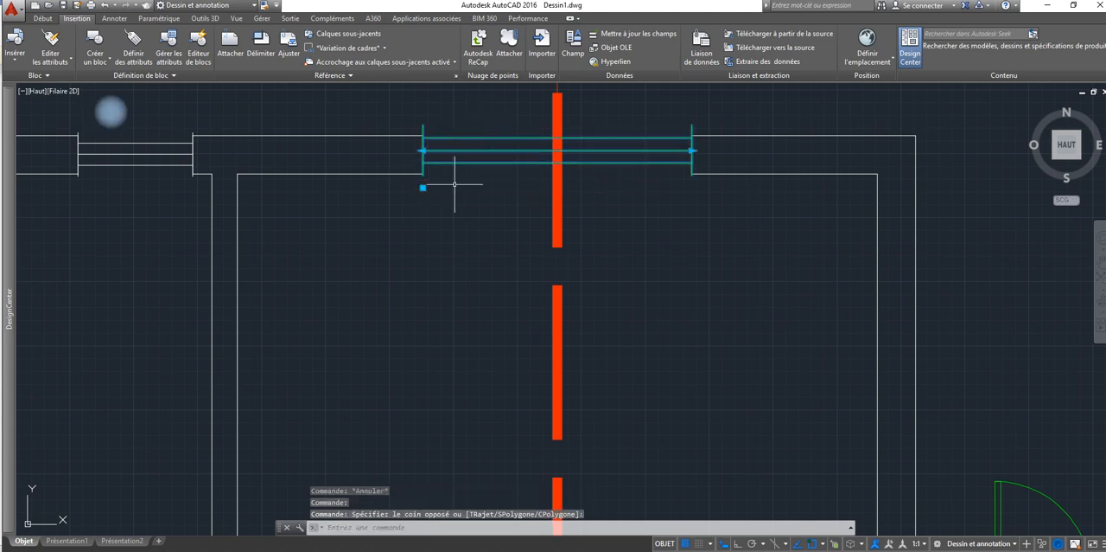
pyautogui.click(42, 18)
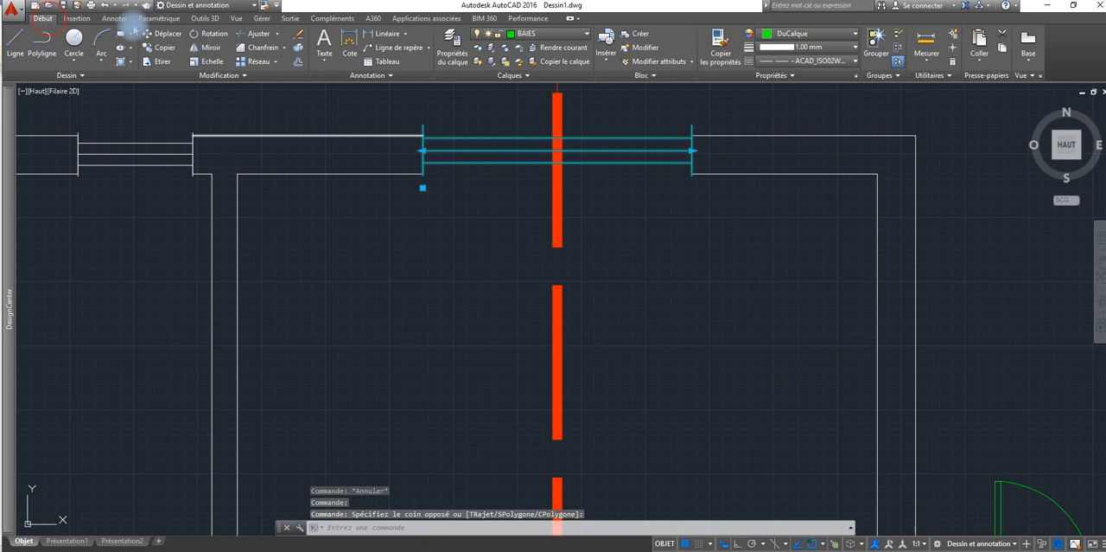
pyautogui.click(298, 35)
# Step: Copy the bathroom window from the middle of its left end to the left jamb of the kitchen's wide opening
pyautogui.click(182, 149)
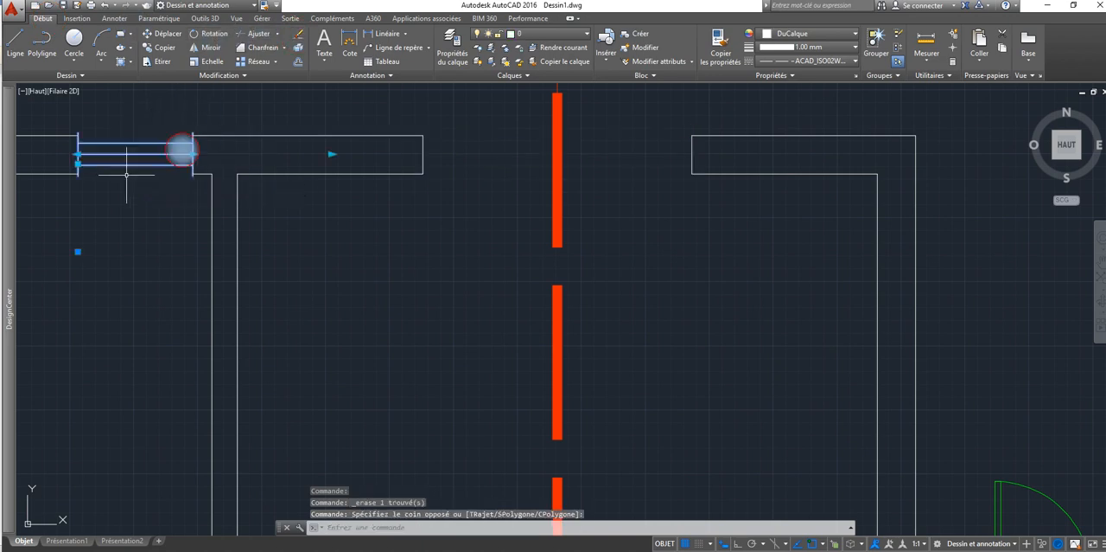
pyautogui.click(163, 49)
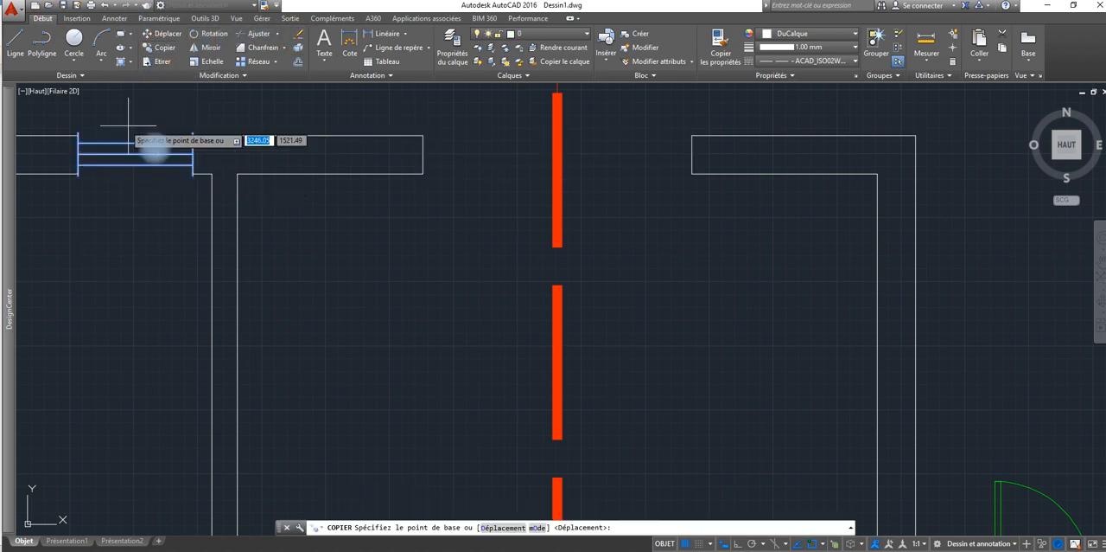
pyautogui.click(77, 154)
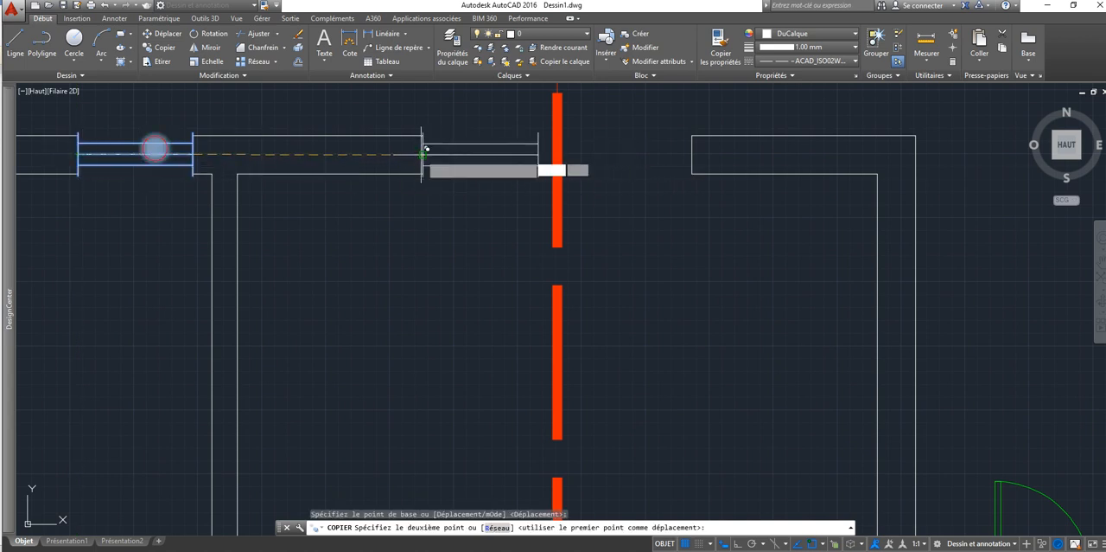
pyautogui.click(424, 155)
pyautogui.rightClick(438, 182)
pyautogui.click(478, 188)
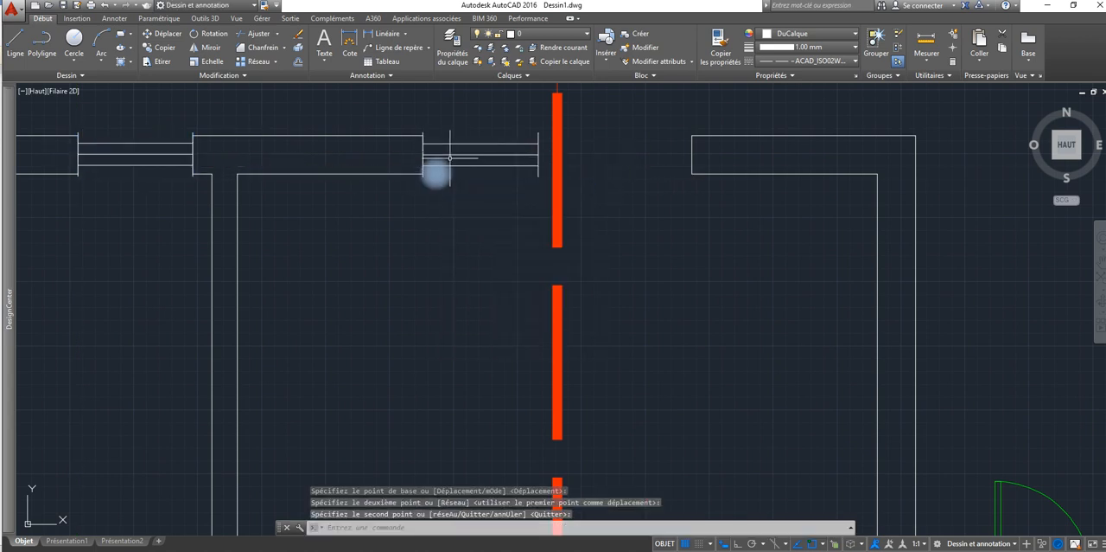
# Step: Stretch the copied window's right end to the right jamb of the kitchen opening, and deselect it
pyautogui.click(437, 173)
pyautogui.click(538, 154)
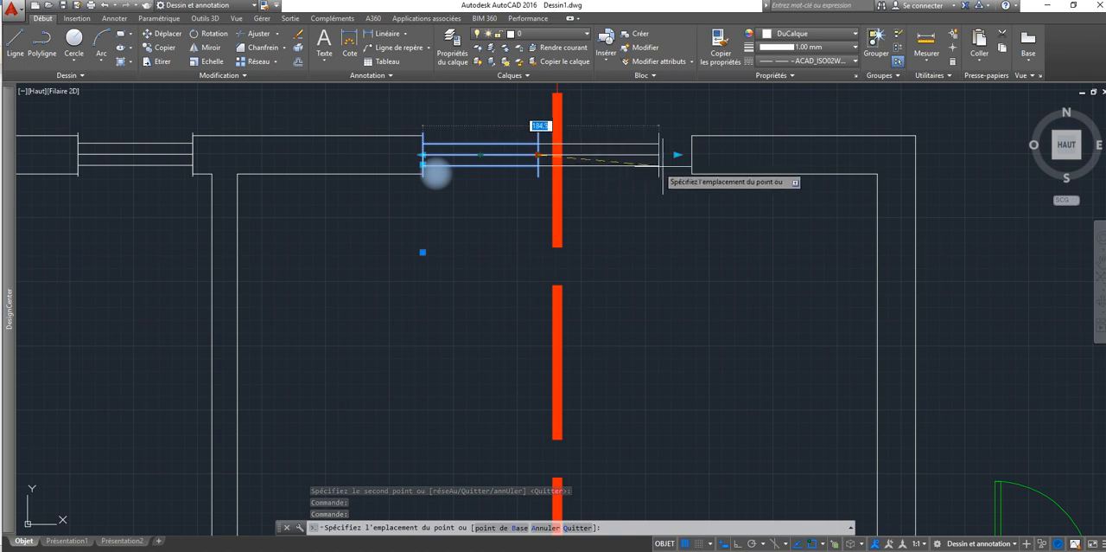
pyautogui.click(692, 157)
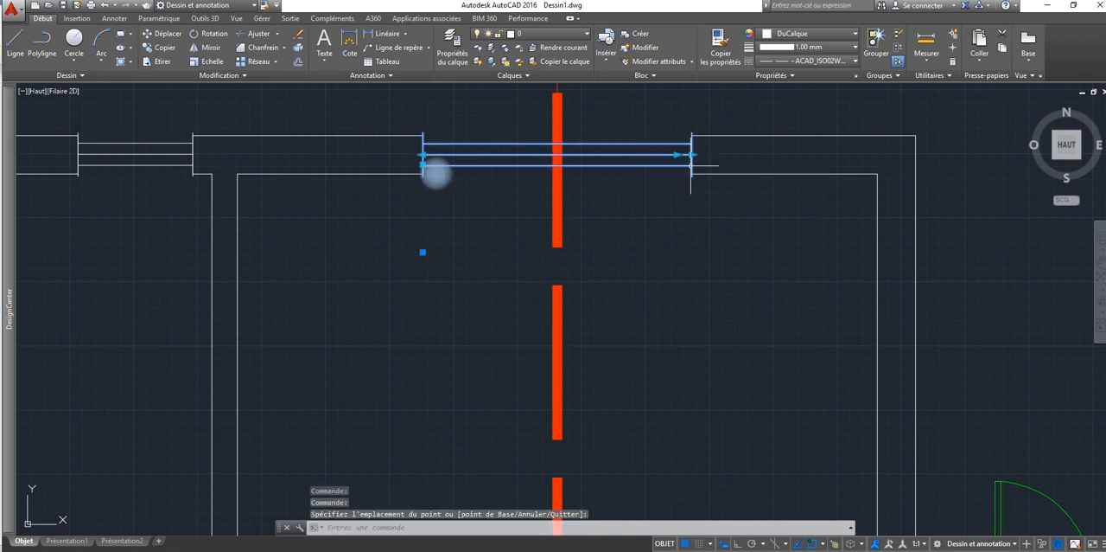
pyautogui.press('Escape')
# Step: Assign the kitchen and bathroom windows to layer BAIES, accept green as the layer colour, and deselect them
pyautogui.scroll(-5, 640, 208)
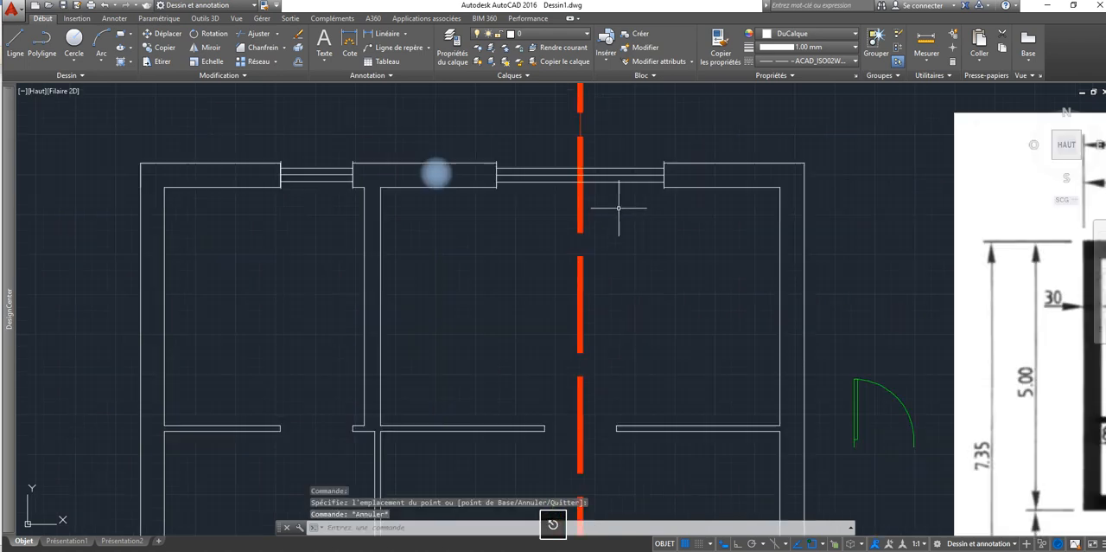
pyautogui.click(604, 198)
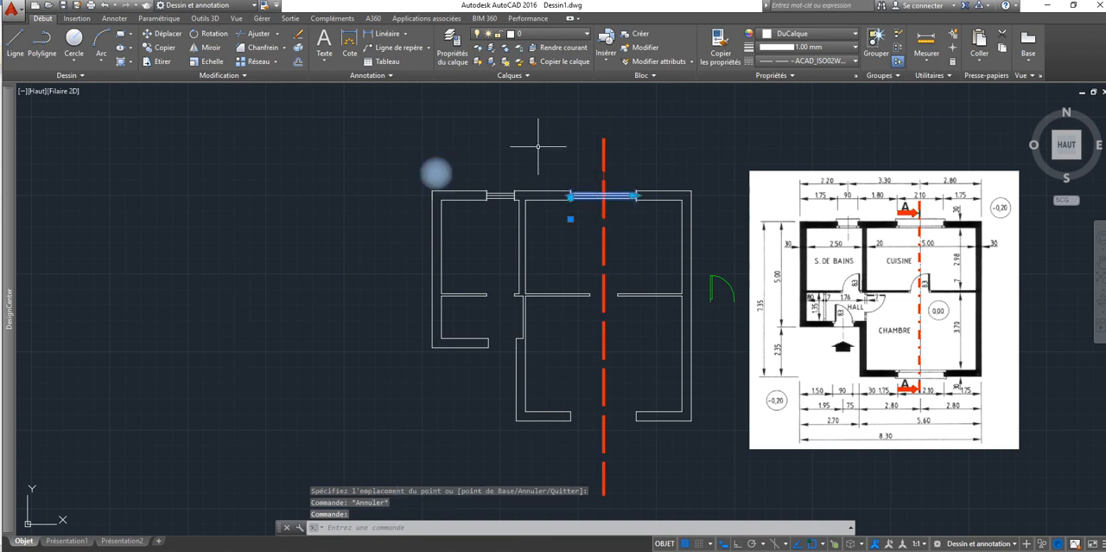
pyautogui.click(536, 38)
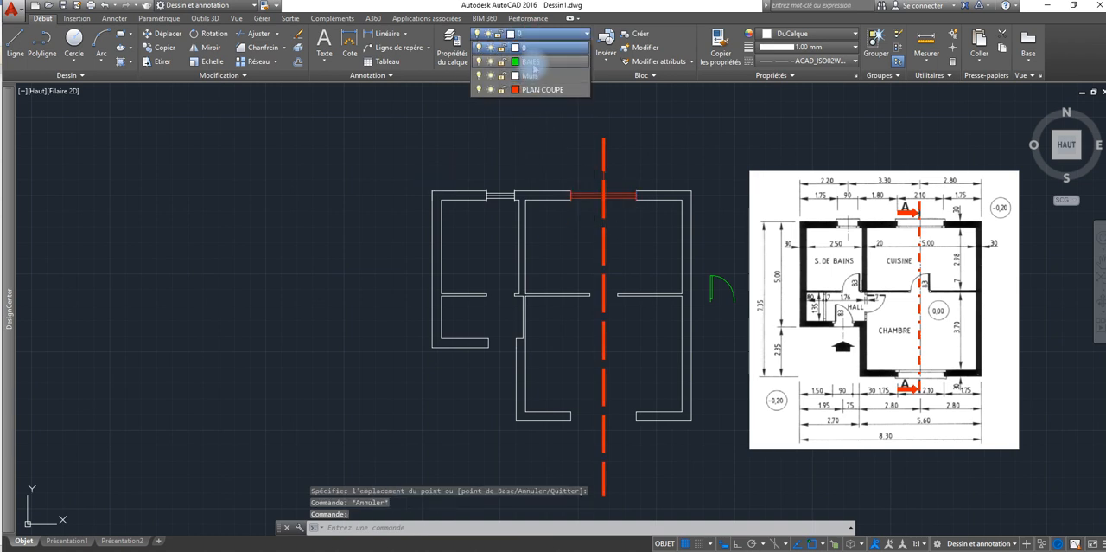
pyautogui.click(532, 92)
pyautogui.click(500, 199)
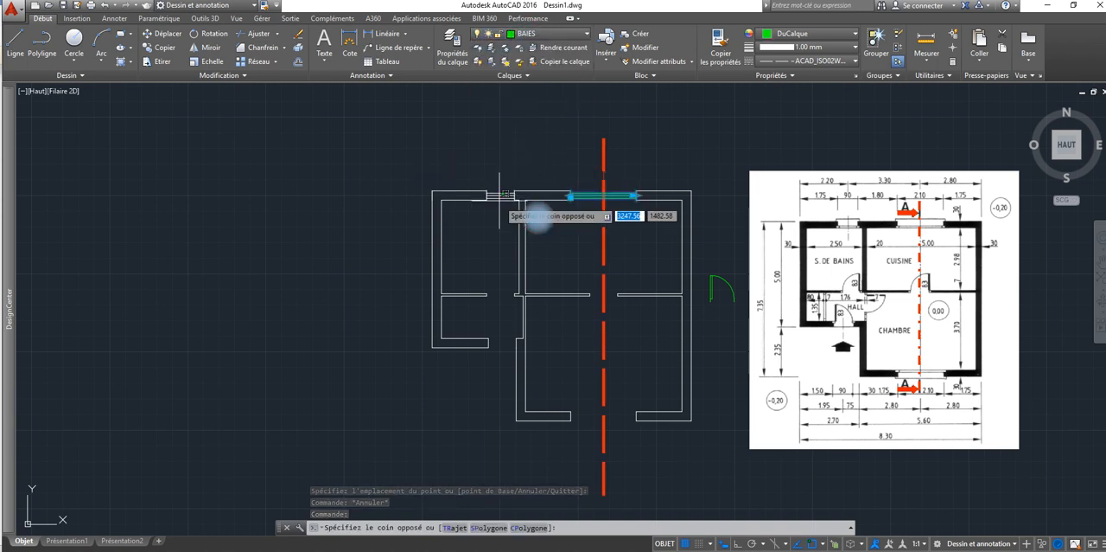
pyautogui.click(498, 196)
pyautogui.click(532, 33)
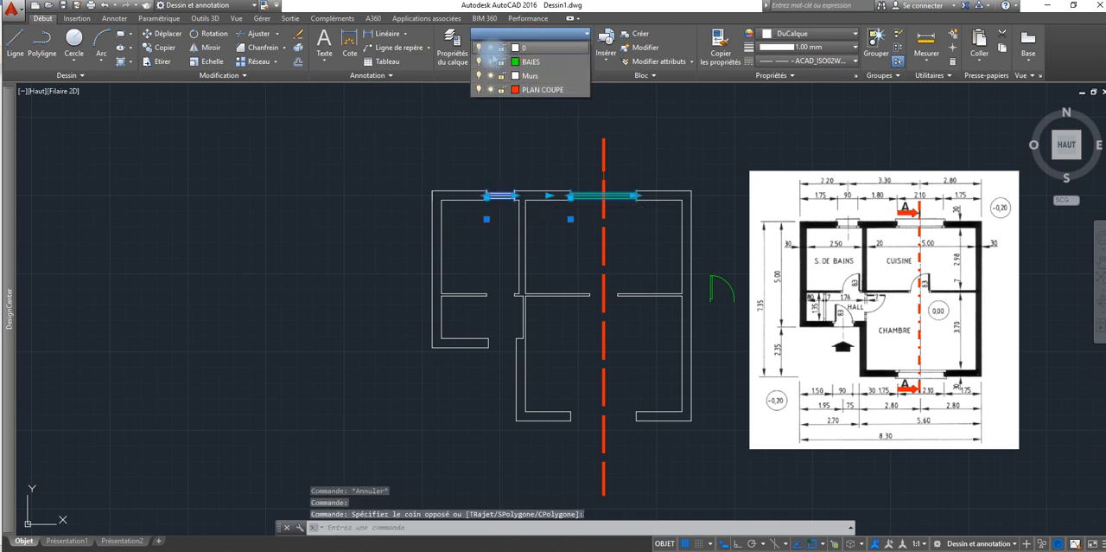
pyautogui.click(519, 73)
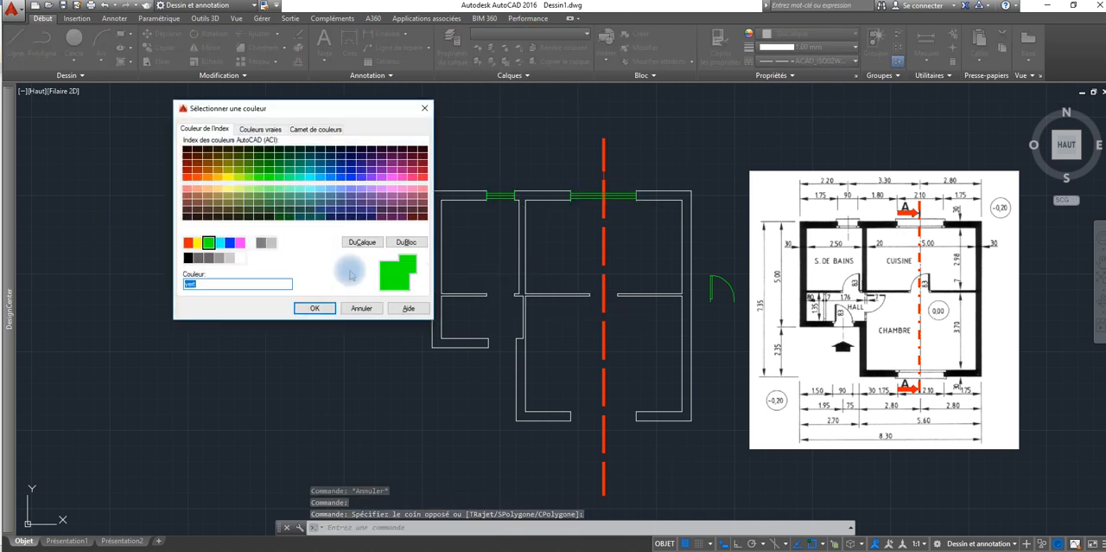
pyautogui.click(329, 308)
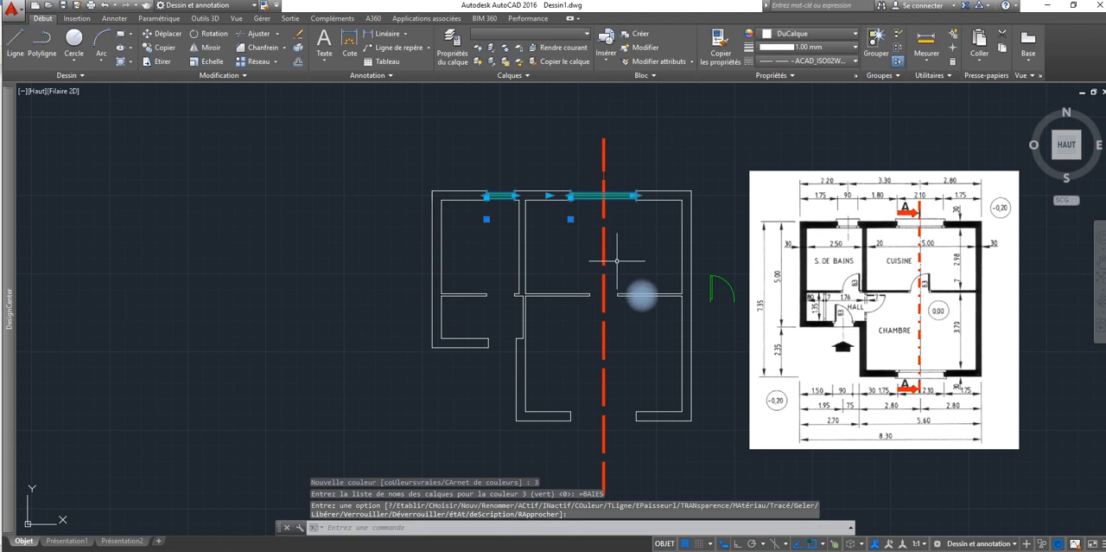
pyautogui.press('Escape')
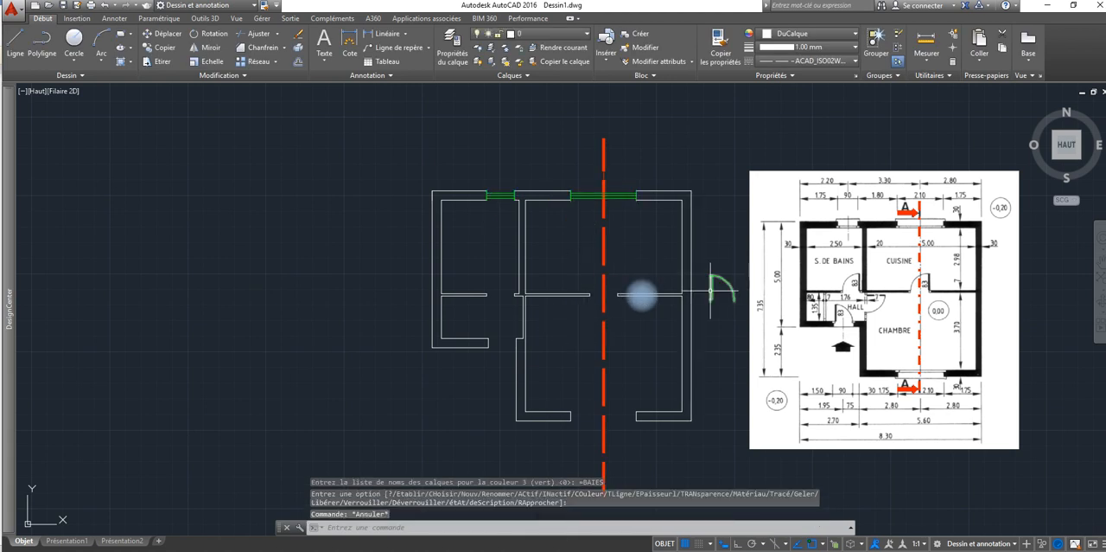
pyautogui.click(711, 290)
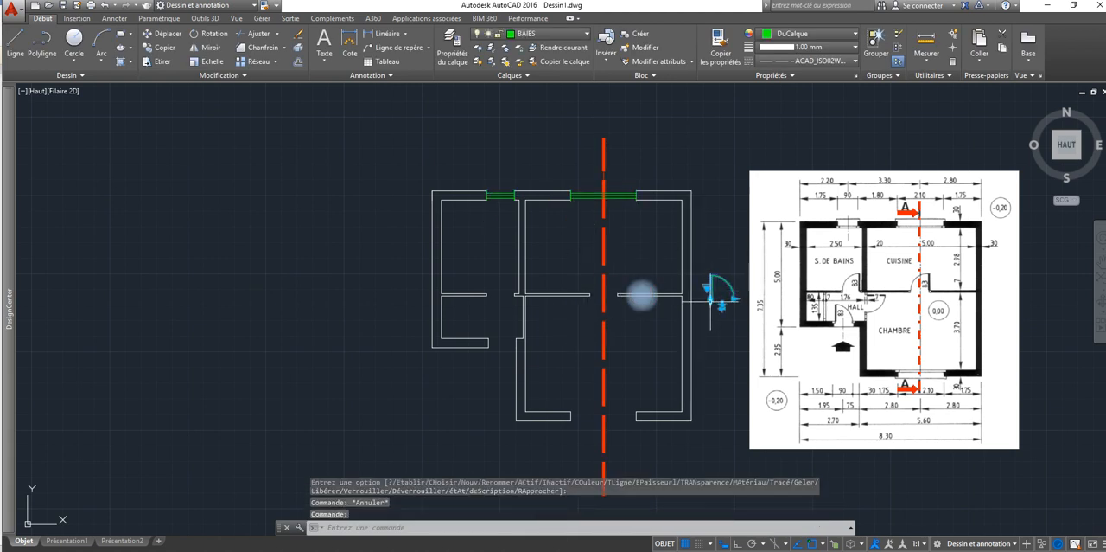
pyautogui.click(711, 302)
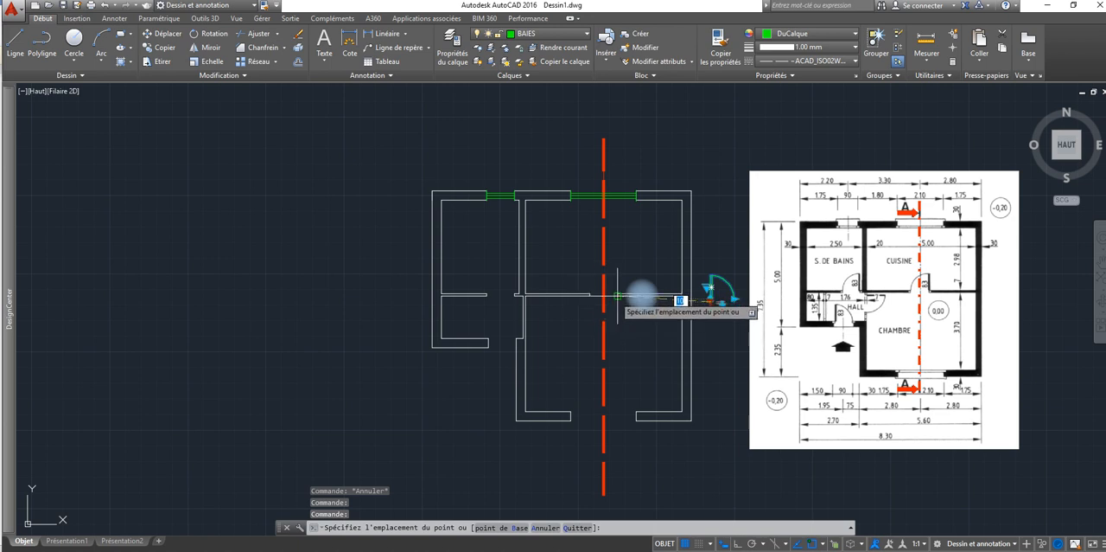
pyautogui.press('Escape')
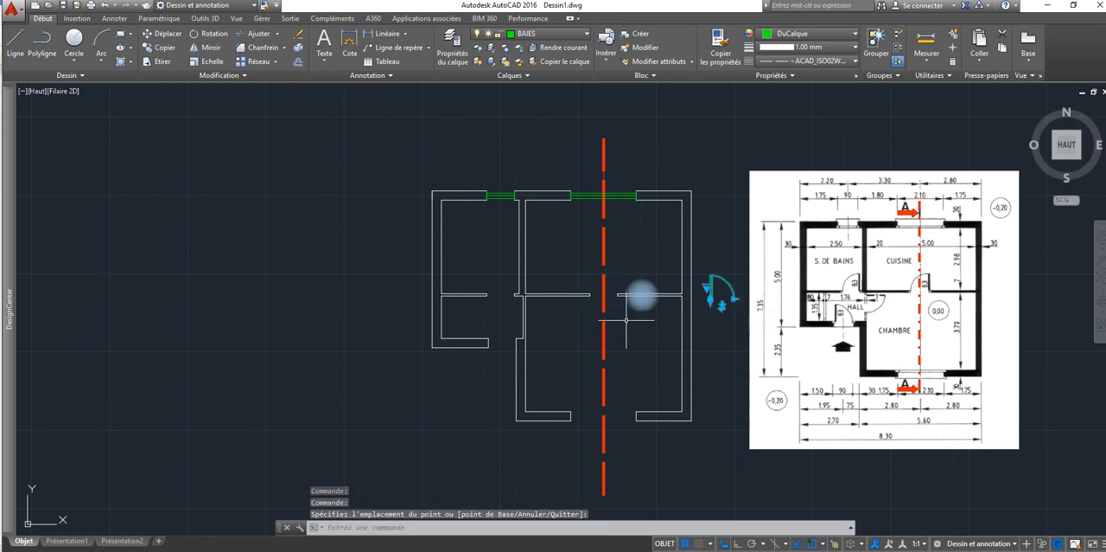
pyautogui.press('Escape')
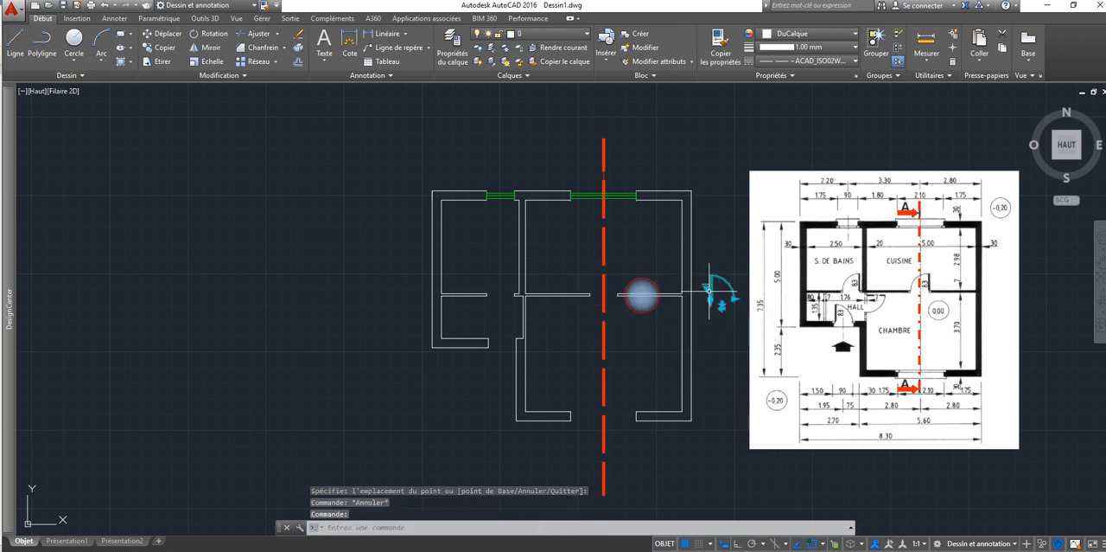
# Step: Move the door block by its insertion grip onto the kitchen partition just right of the door opening, with its leaf pointing up
pyautogui.click(710, 299)
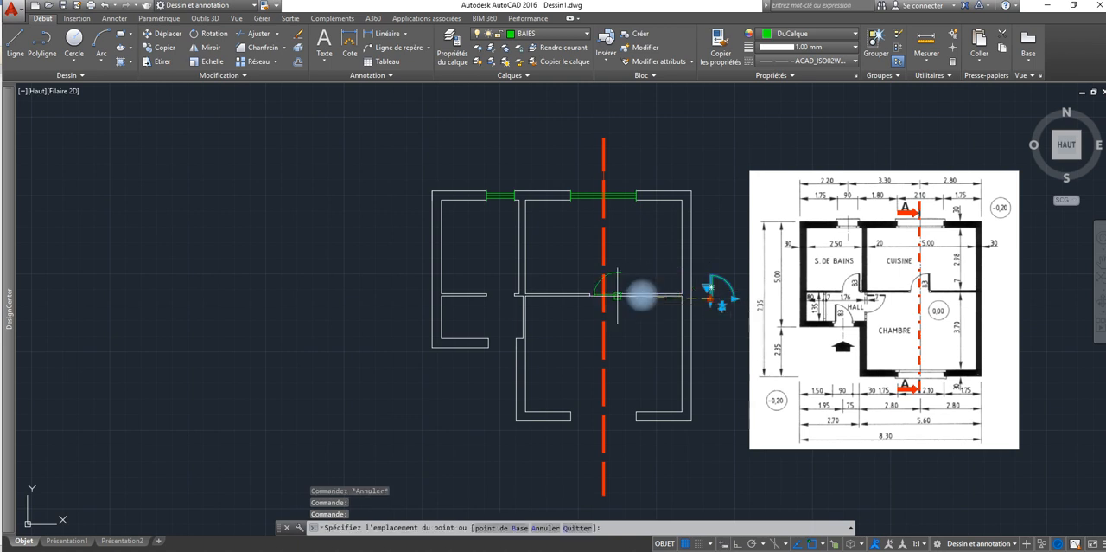
pyautogui.scroll(5, 614, 300)
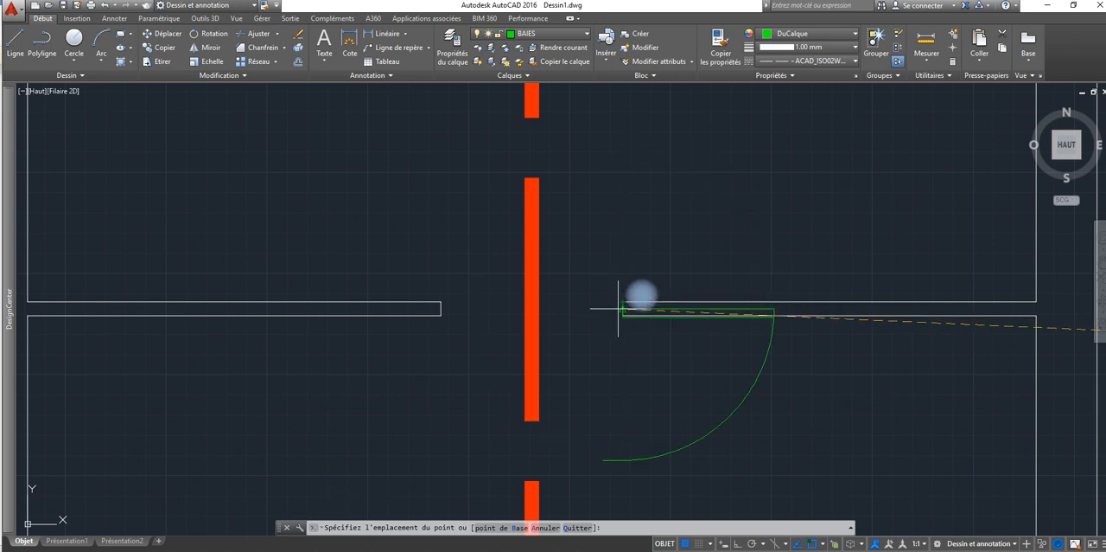
pyautogui.click(619, 309)
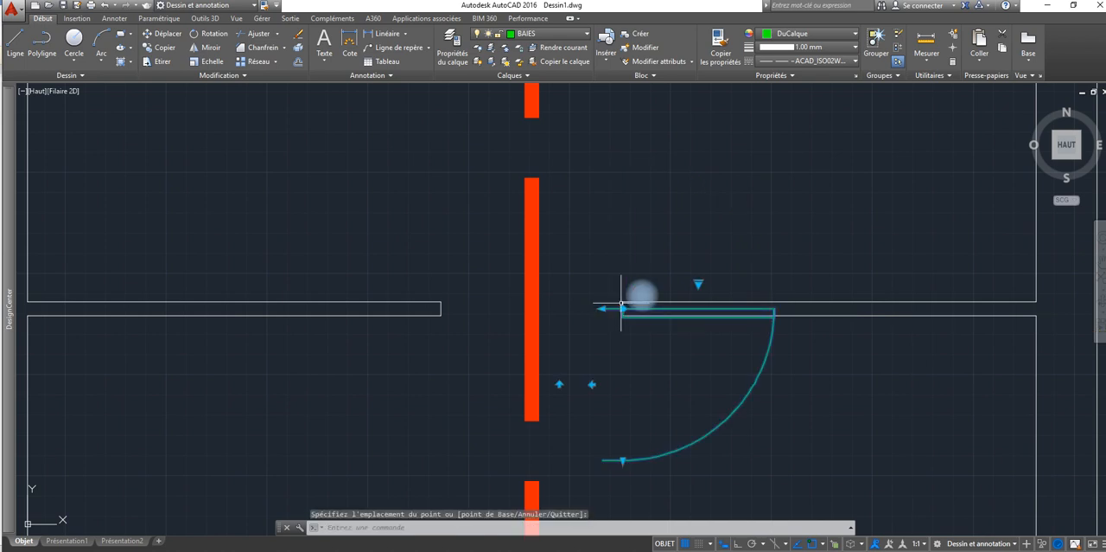
pyautogui.click(623, 309)
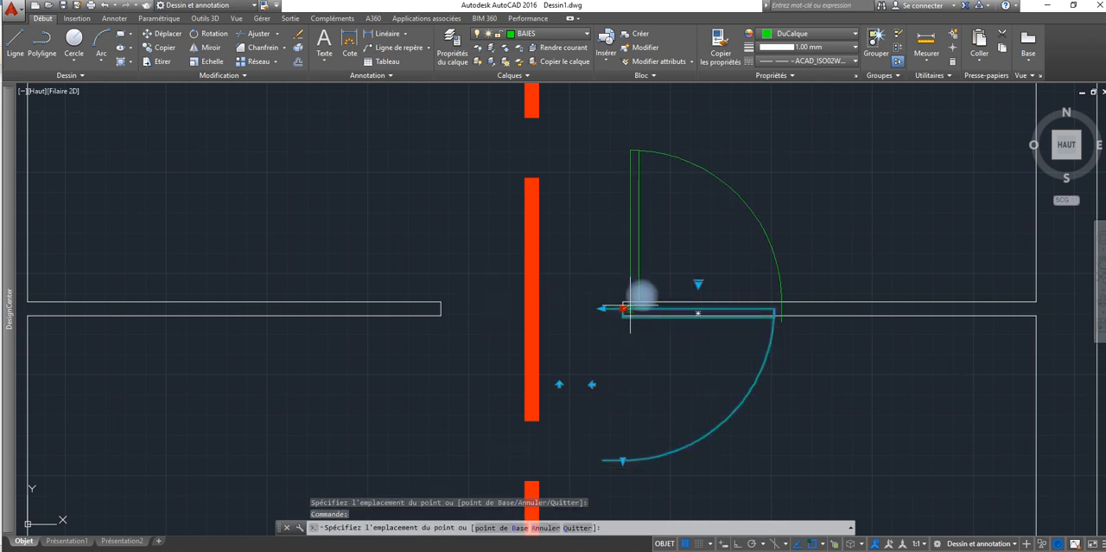
pyautogui.click(631, 302)
pyautogui.click(631, 302)
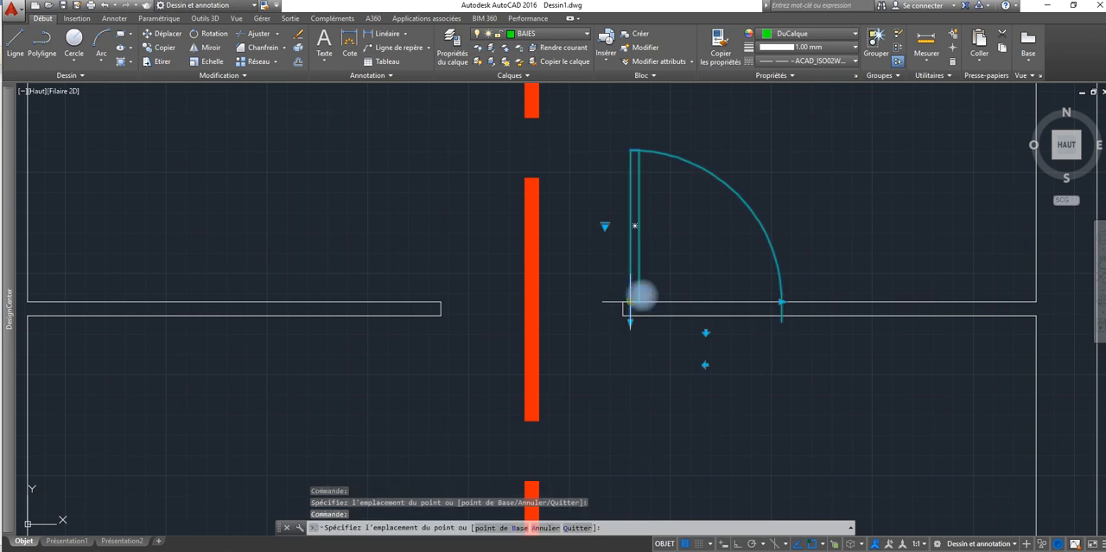
pyautogui.press('Escape')
pyautogui.press('Escape')
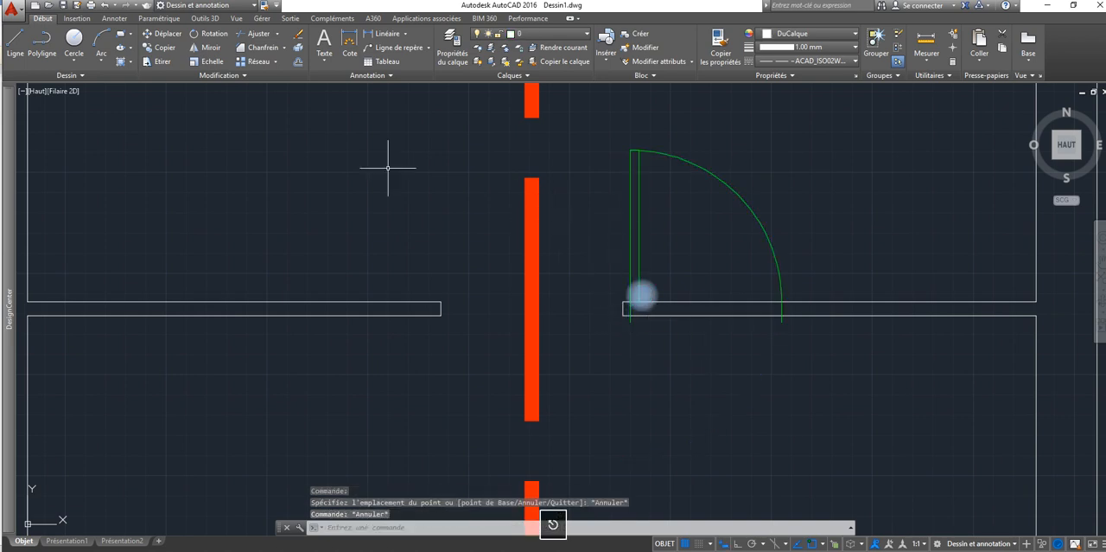
# Step: Move the door block from its hinge point to the upper corner of the partition's right jamb
pyautogui.click(149, 35)
pyautogui.click(738, 215)
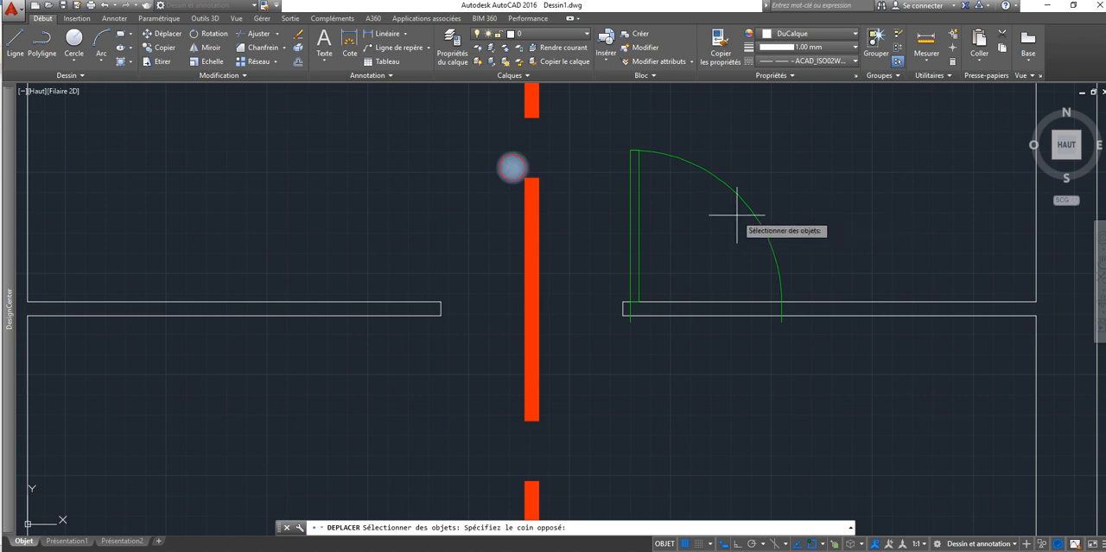
pyautogui.click(619, 256)
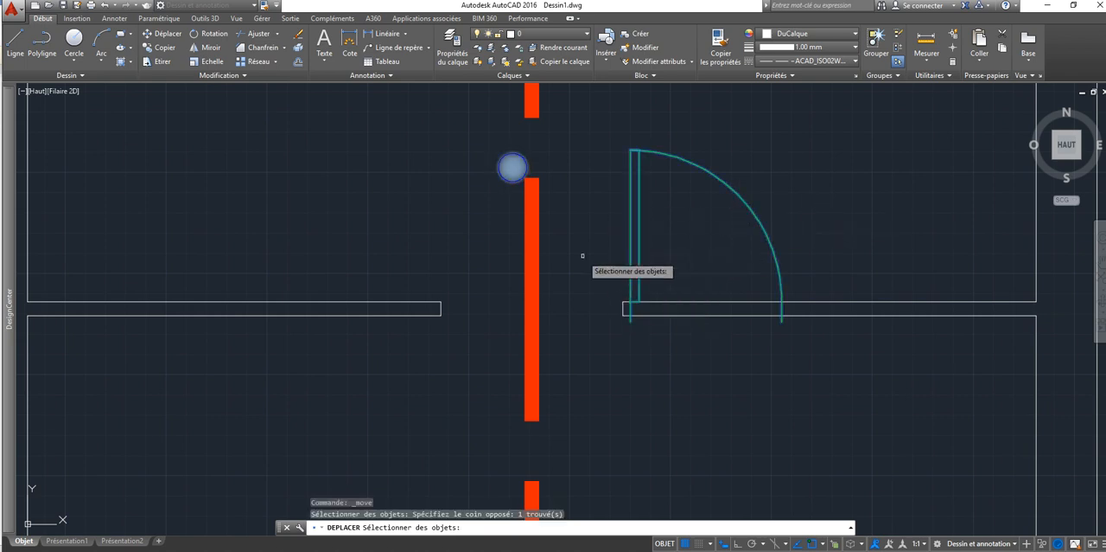
pyautogui.press('Return')
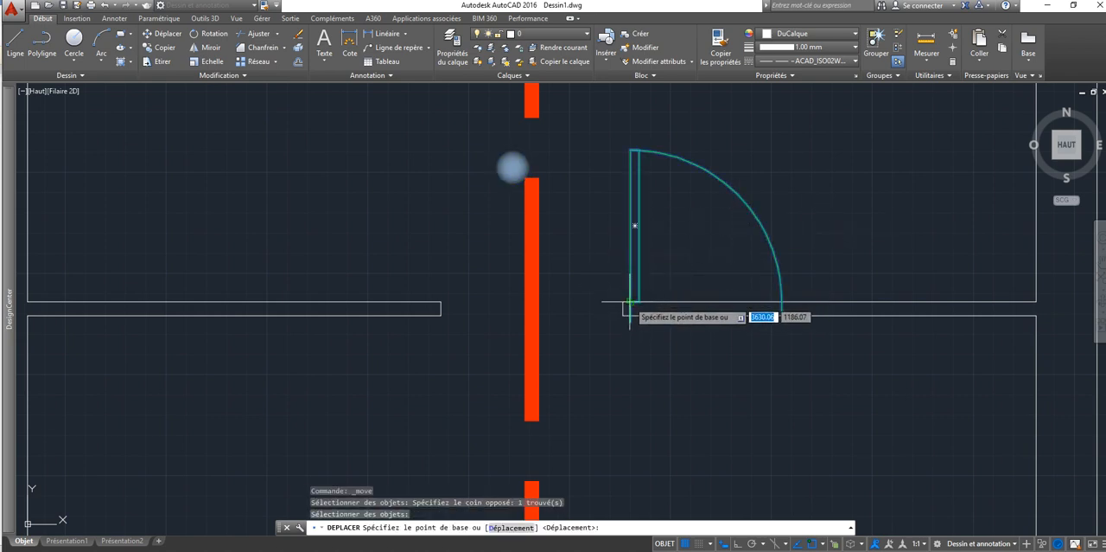
pyautogui.click(631, 302)
pyautogui.click(625, 314)
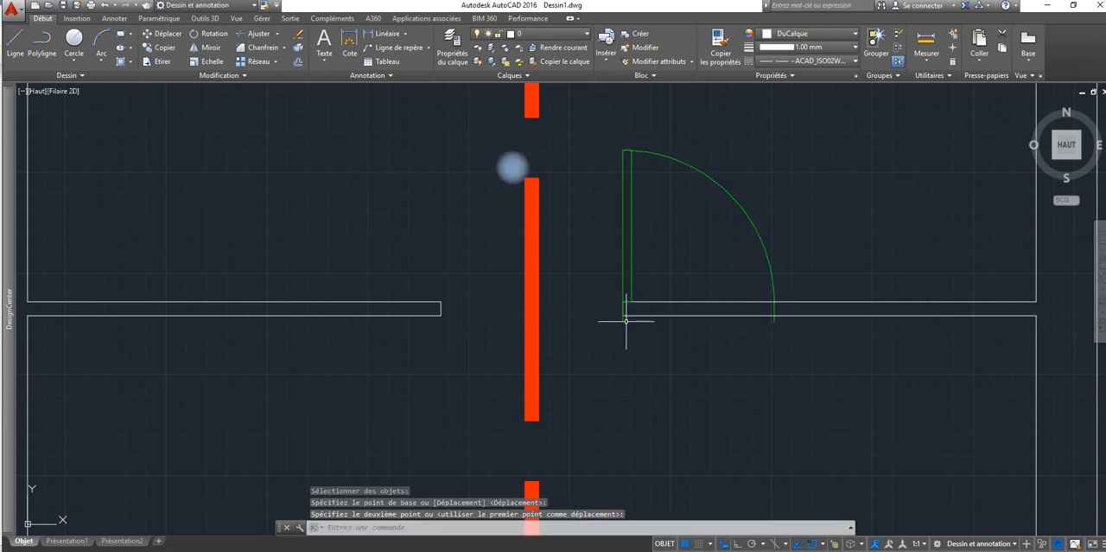
# Step: Try to shorten the door's wall thickness to the partition's lower face with its thickness grip, and deselect the door
pyautogui.click(625, 313)
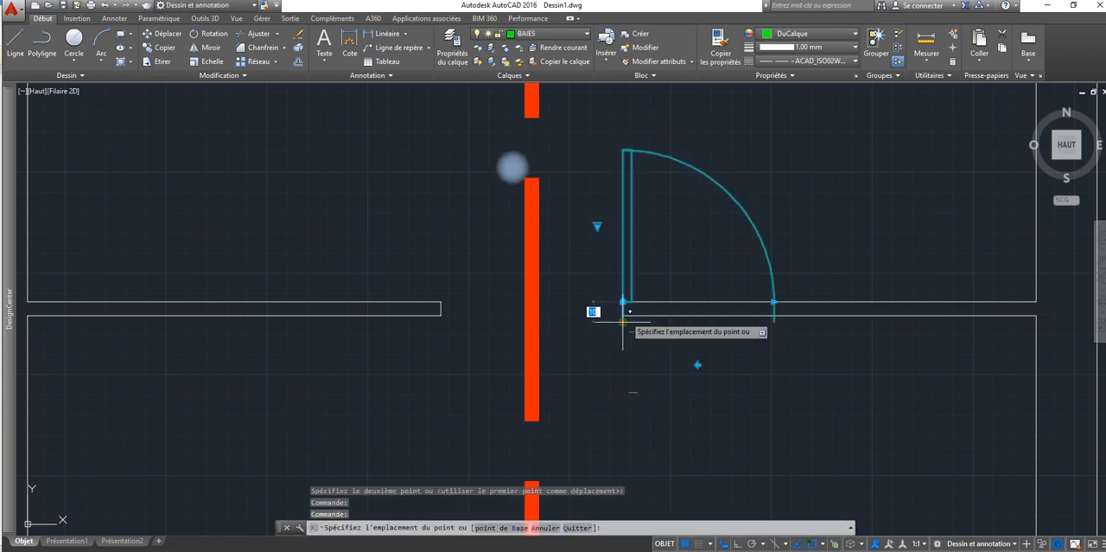
pyautogui.click(623, 321)
pyautogui.click(623, 322)
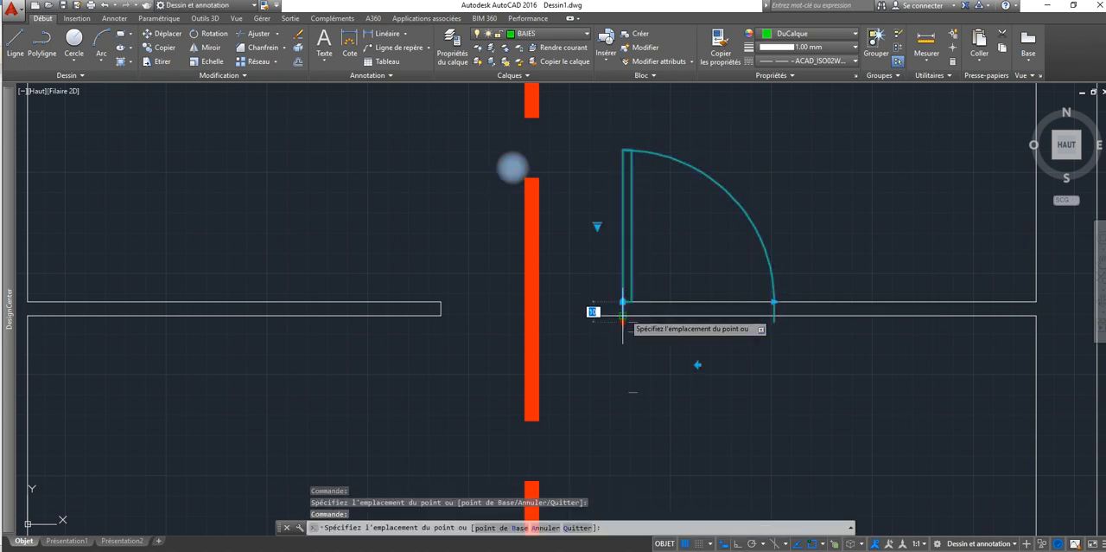
pyautogui.click(626, 316)
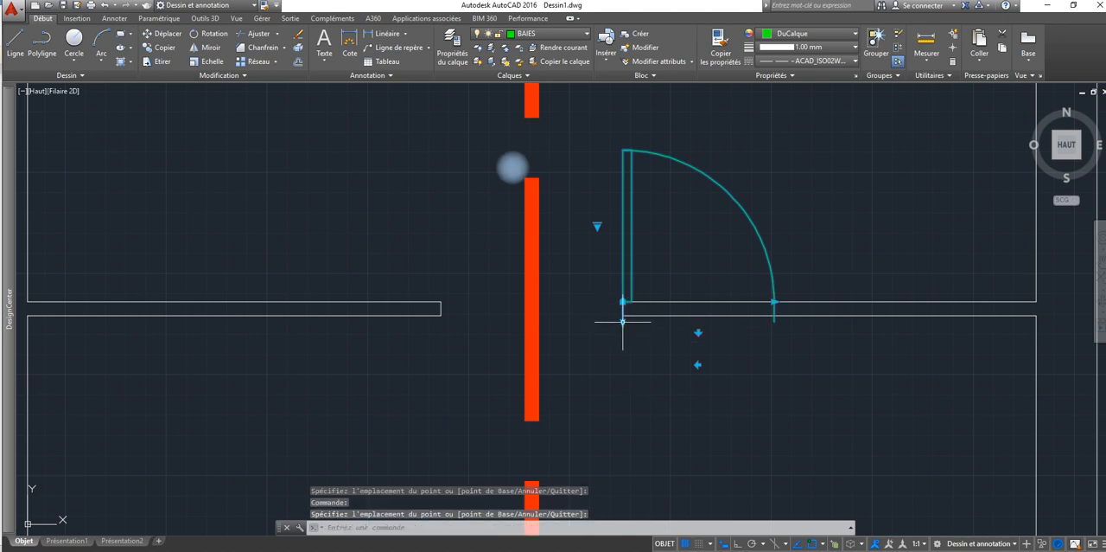
pyautogui.scroll(6, 624, 320)
pyautogui.click(604, 348)
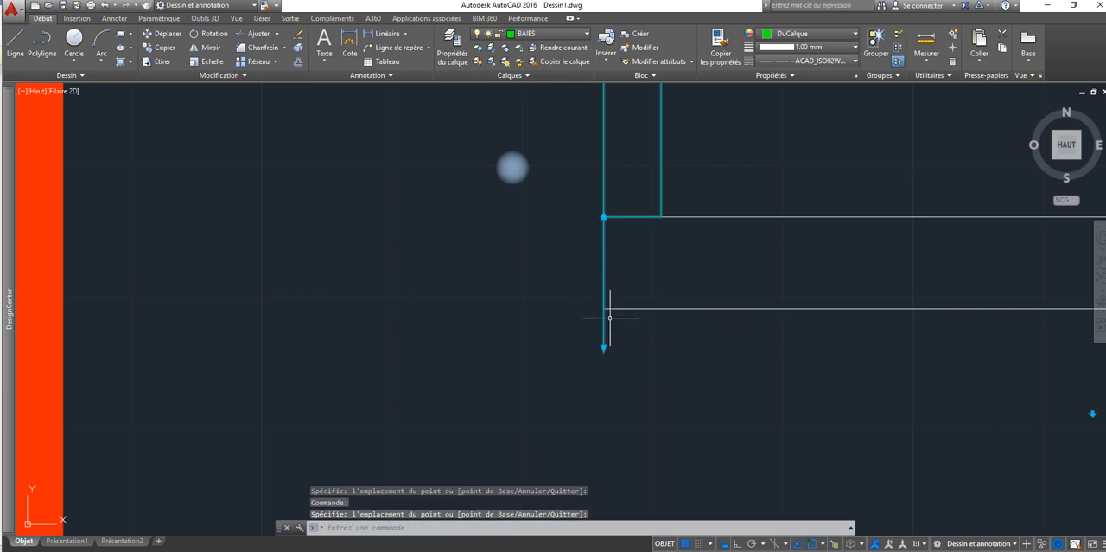
pyautogui.press('Escape')
pyautogui.scroll(-5, 586, 247)
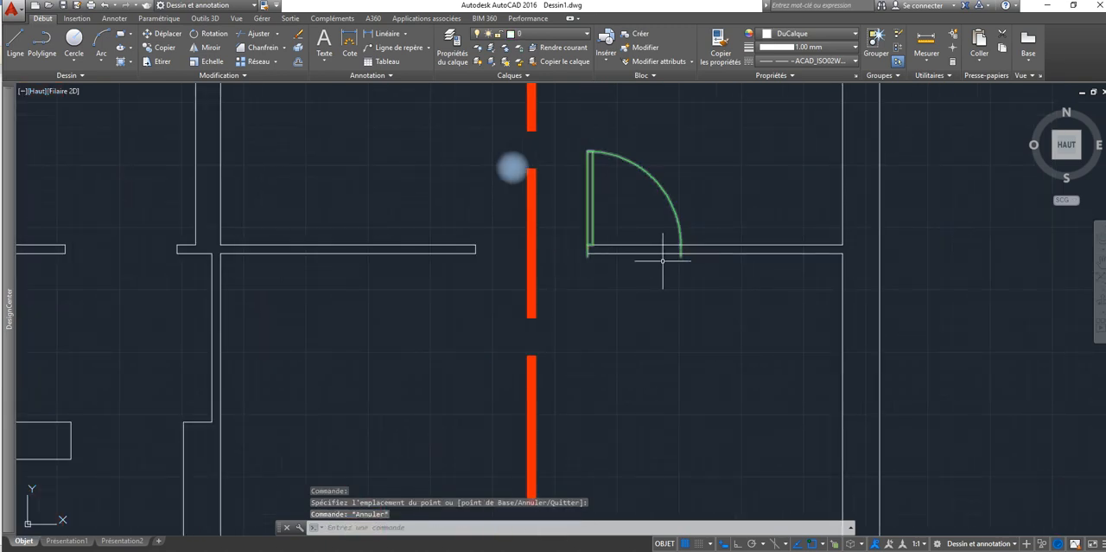
# Step: Flip the kitchen door horizontally and move its hinge point to the upper corner of the partition's right jamb
pyautogui.click(680, 229)
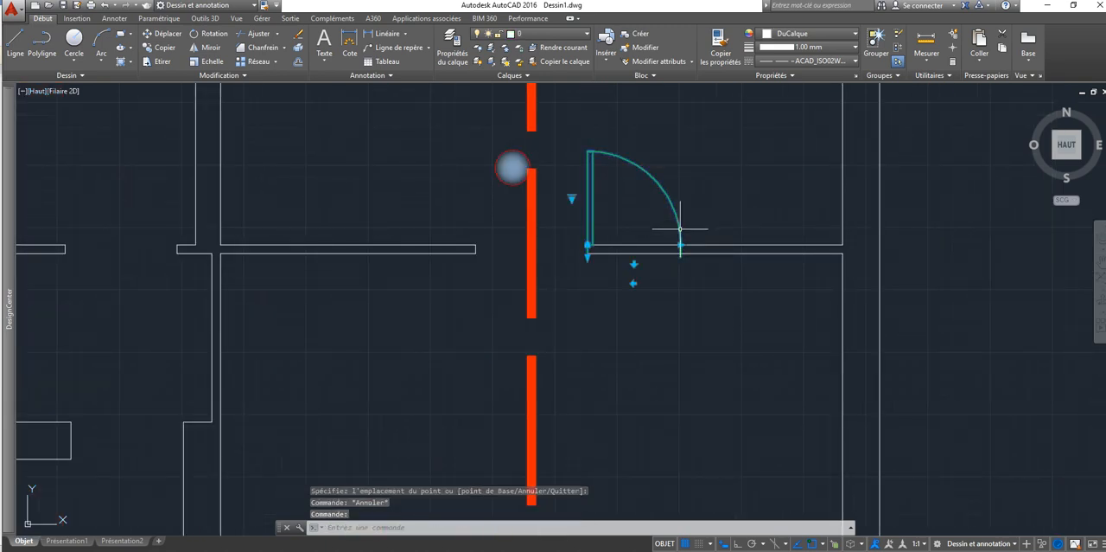
pyautogui.click(680, 245)
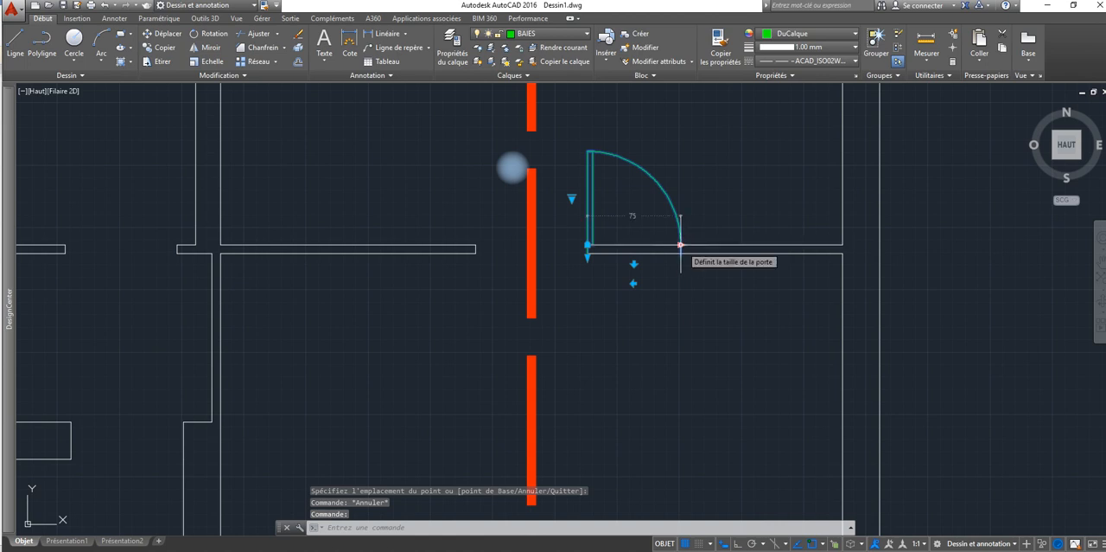
pyautogui.press('Escape')
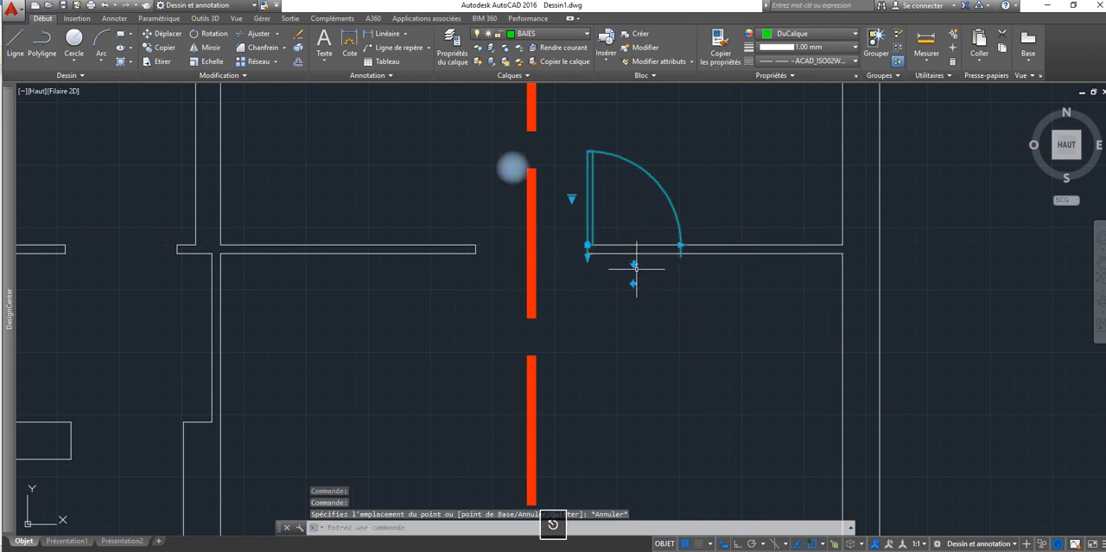
pyautogui.click(634, 283)
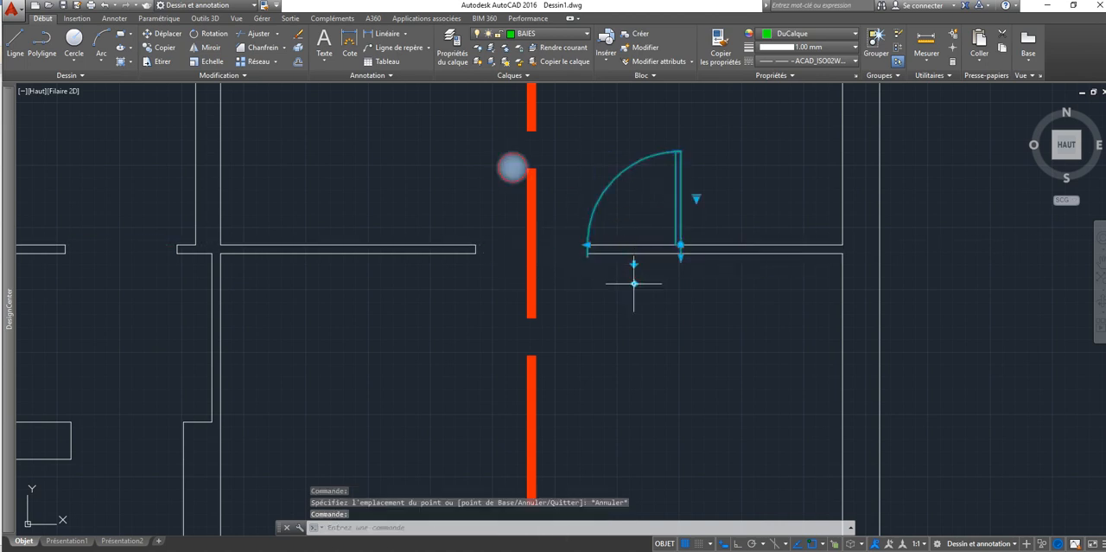
pyautogui.click(680, 246)
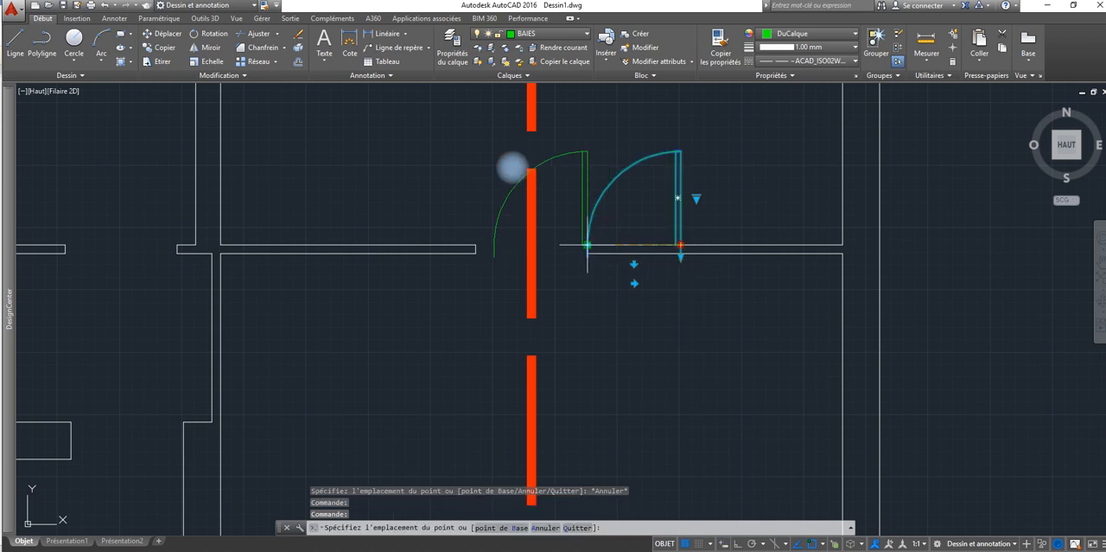
# Step: Stretch the kitchen door's width to the upper corner of the opening's left jamb and deselect the door
pyautogui.click(494, 245)
pyautogui.click(476, 244)
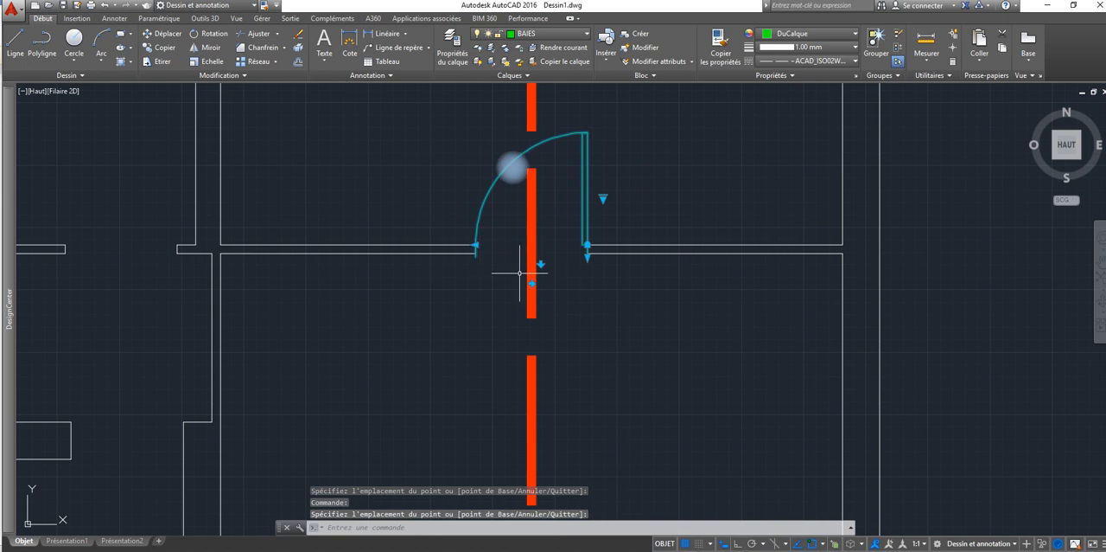
pyautogui.scroll(-6, 519, 273)
pyautogui.press('Escape')
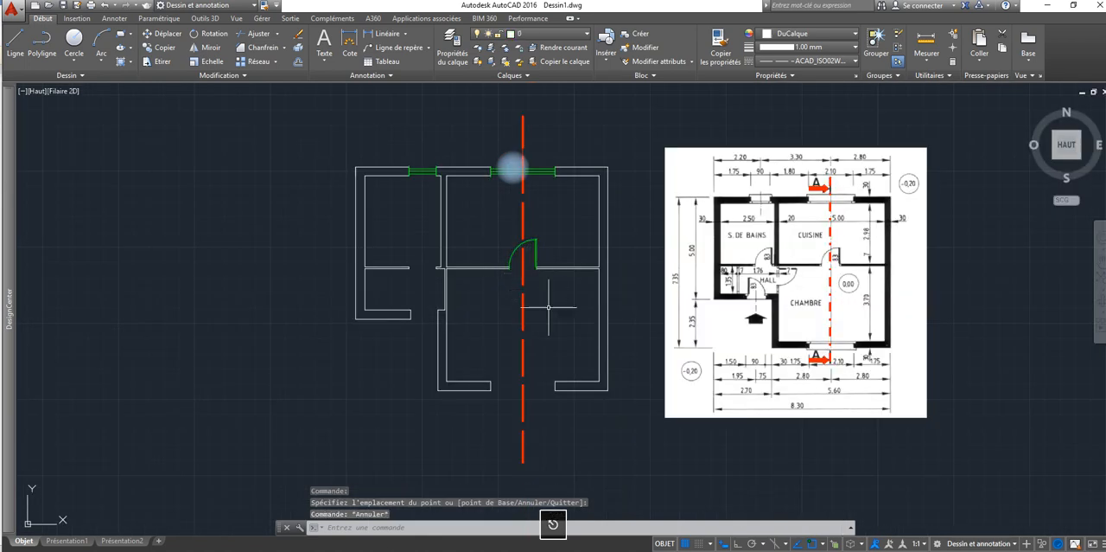
# Step: Copy the kitchen door from its hinge point to the right jamb of the bathroom opening and the left jamb of the entrance opening
pyautogui.click(535, 259)
pyautogui.click(158, 48)
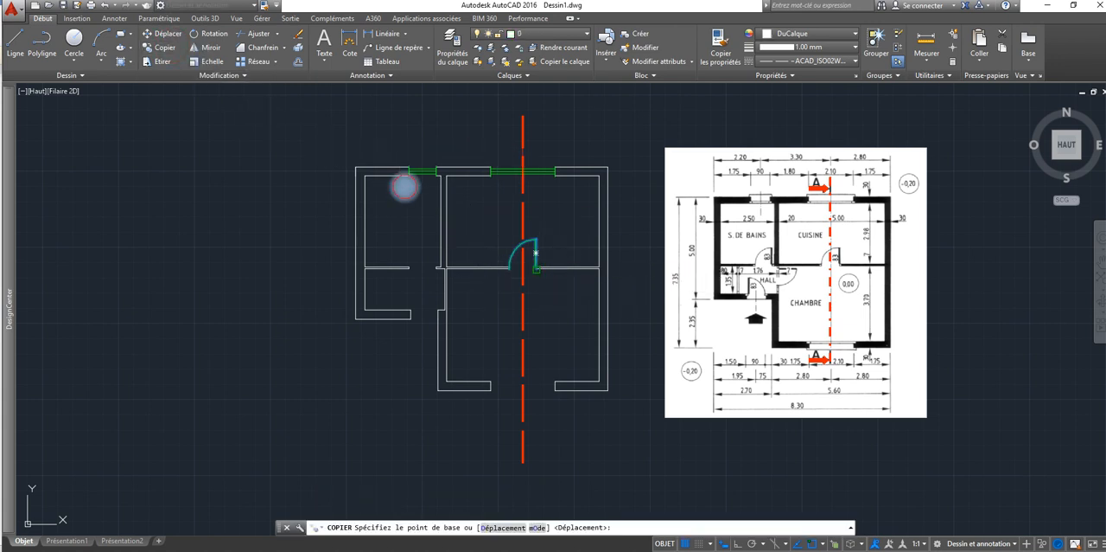
pyautogui.click(537, 267)
pyautogui.click(438, 265)
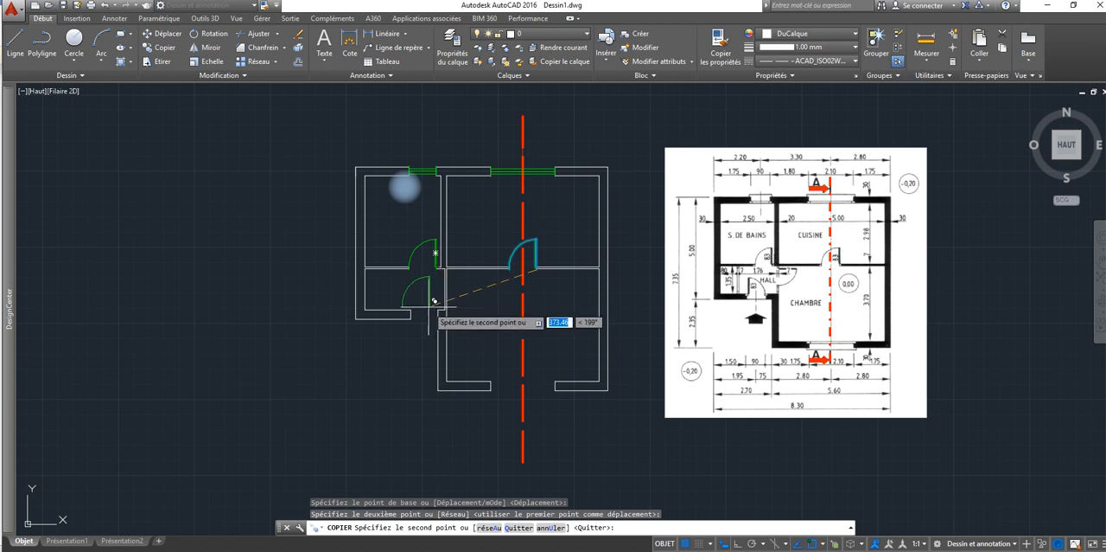
pyautogui.click(411, 308)
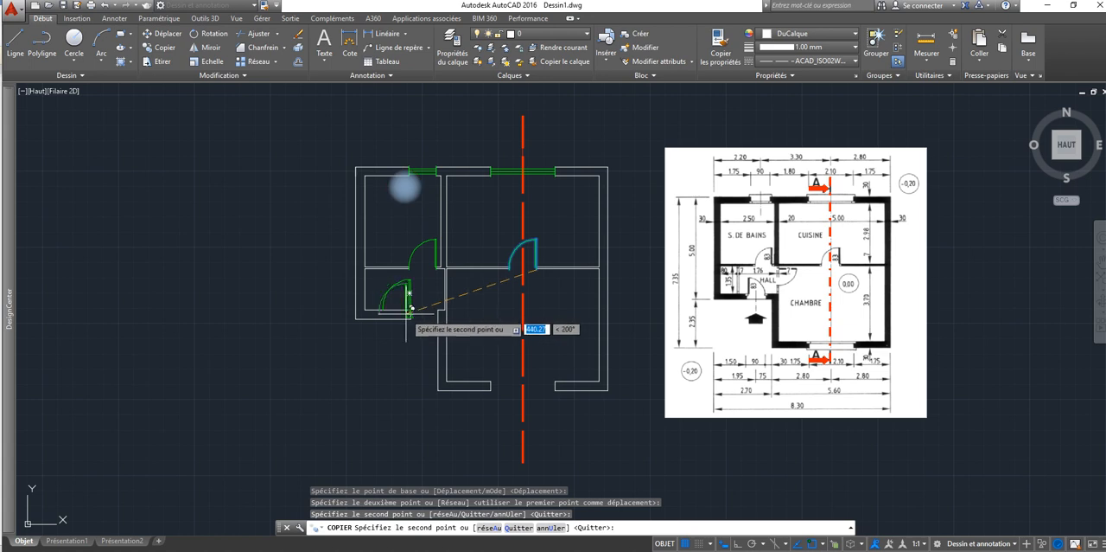
pyautogui.rightClick(406, 313)
pyautogui.click(419, 321)
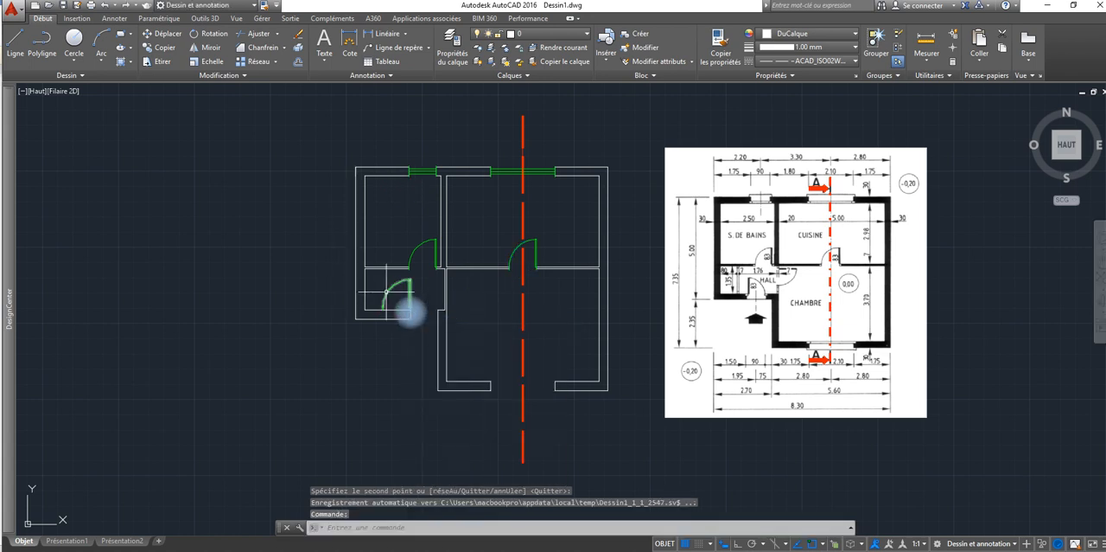
# Step: Flip the entrance door copy horizontally and move it from its hinge side to the left jamb of the entrance opening
pyautogui.click(386, 293)
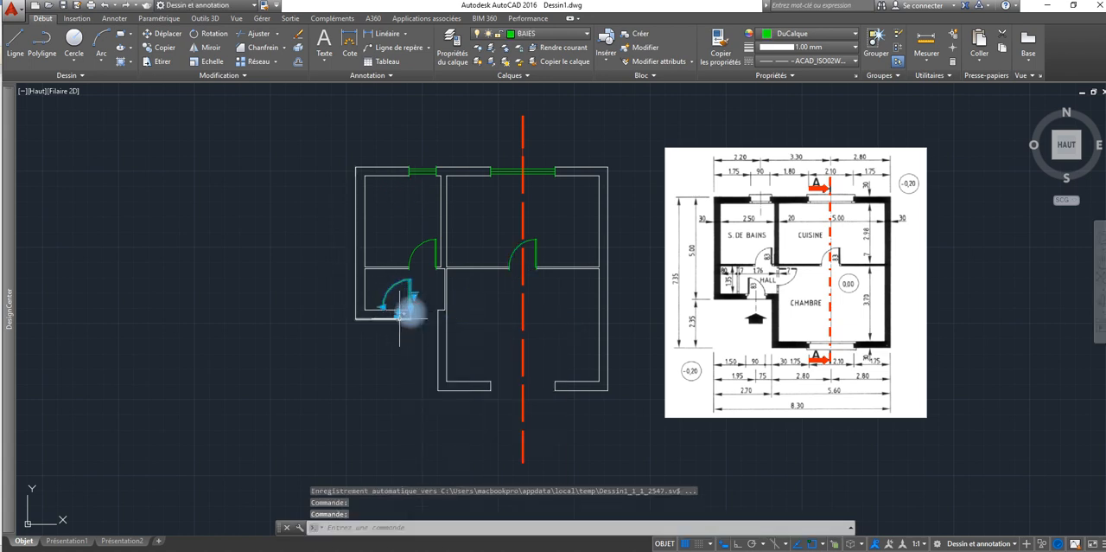
pyautogui.click(399, 314)
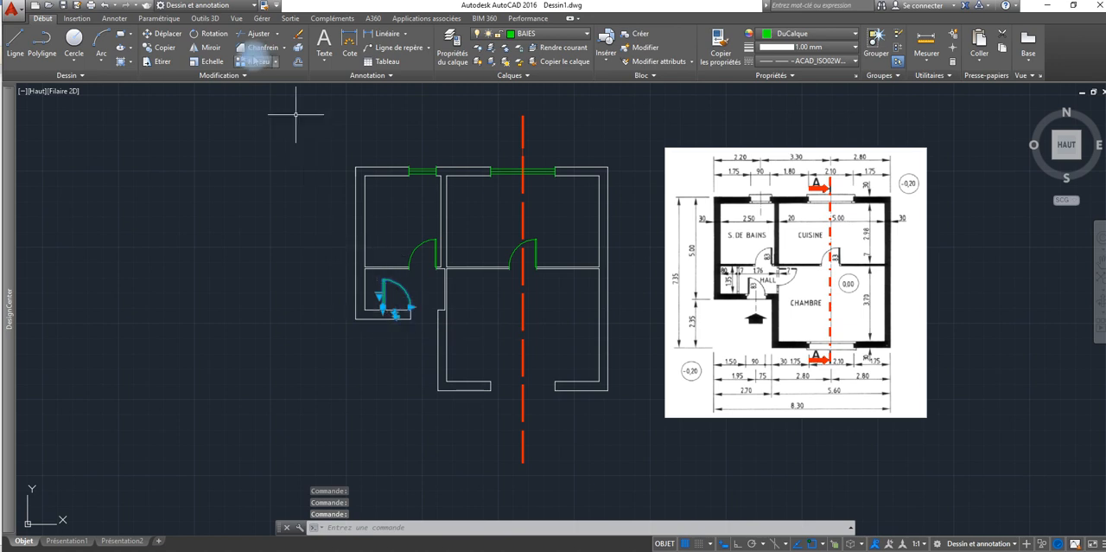
pyautogui.click(162, 35)
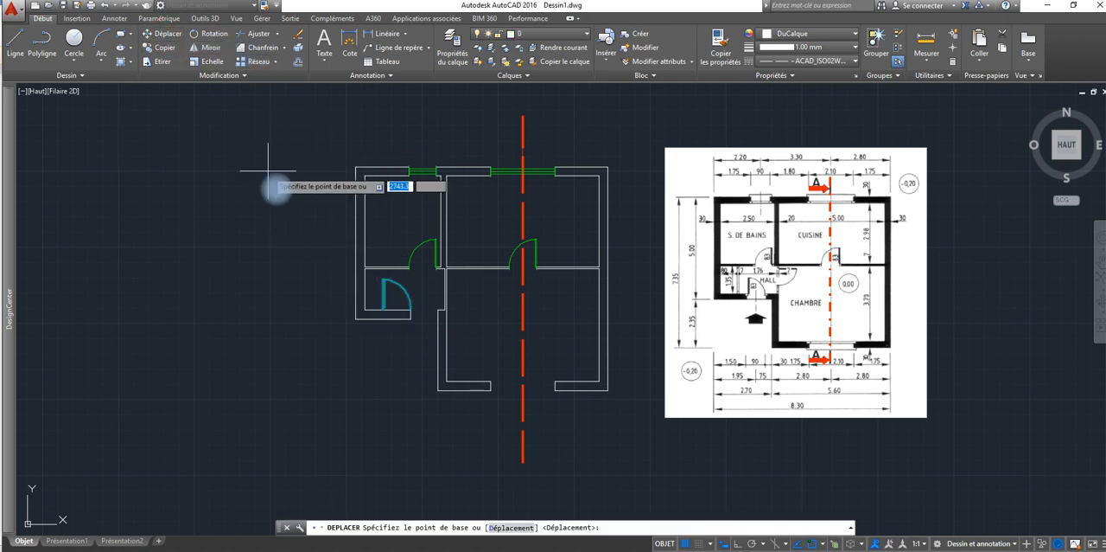
pyautogui.click(383, 293)
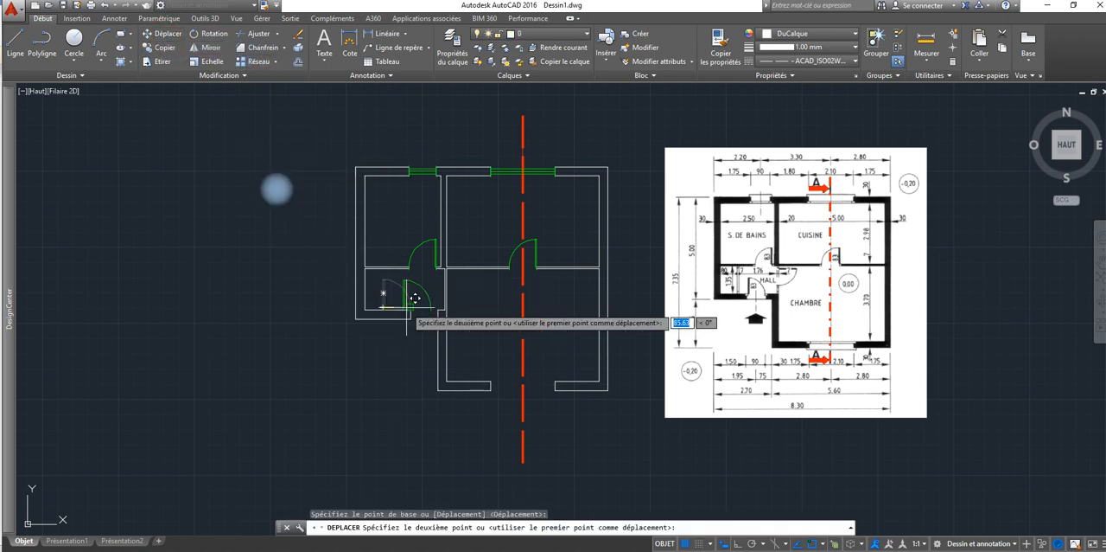
pyautogui.click(410, 312)
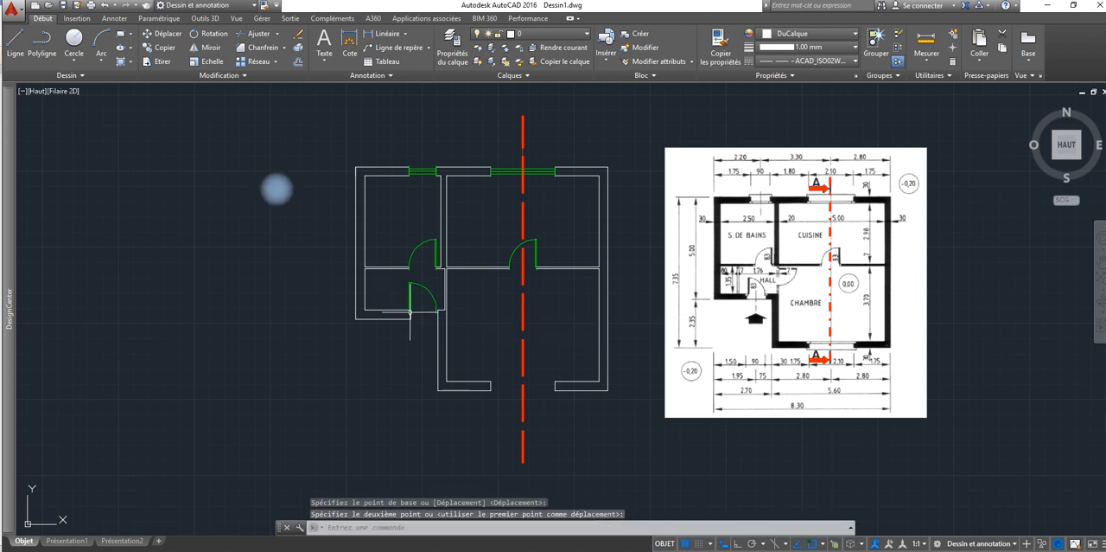
# Step: Try to stretch the entrance door's width to the upper corner of the opening's right jamb, and deselect the door
pyautogui.click(438, 312)
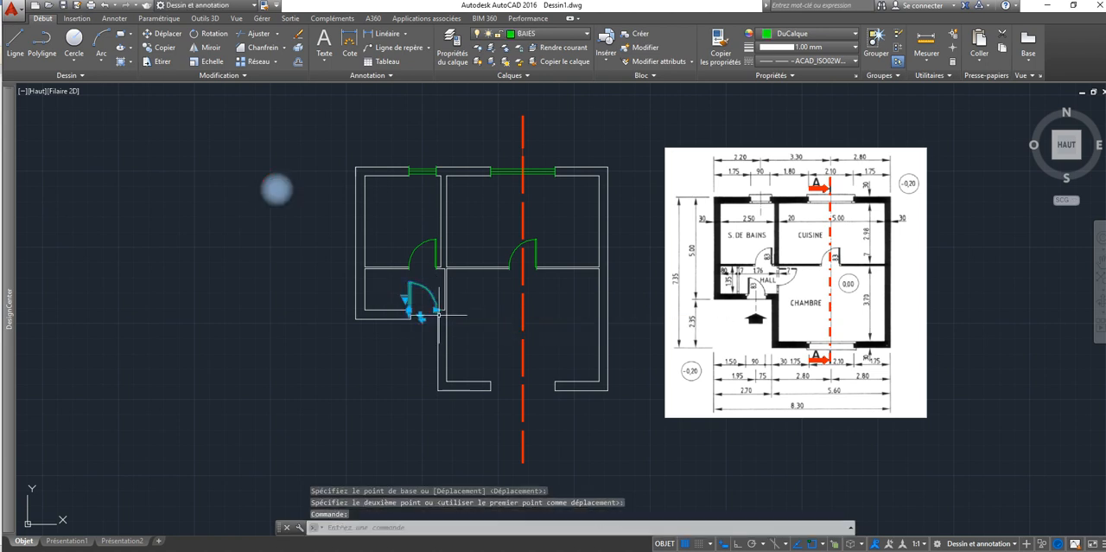
pyautogui.scroll(5, 437, 307)
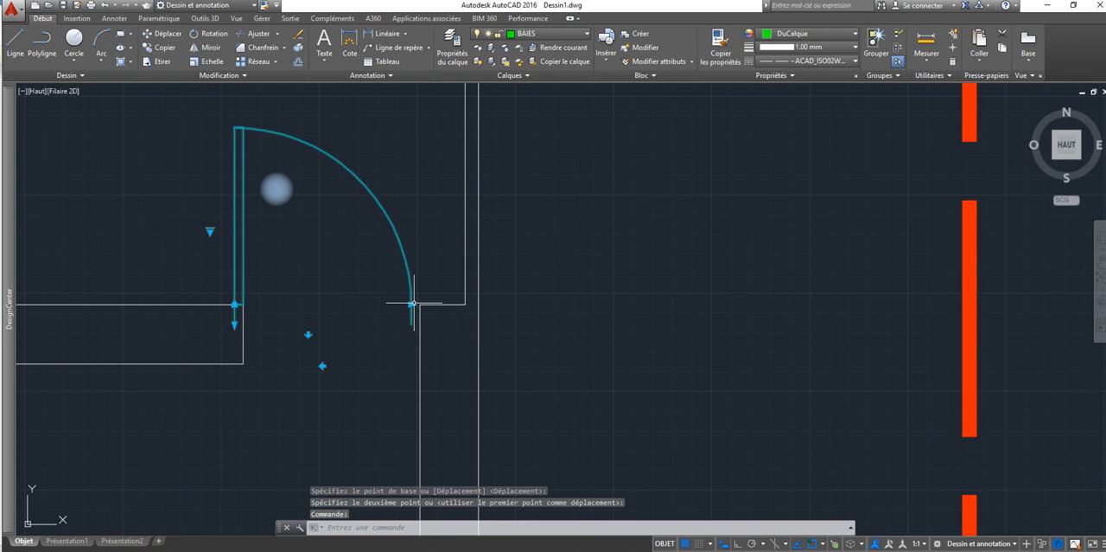
pyautogui.click(410, 305)
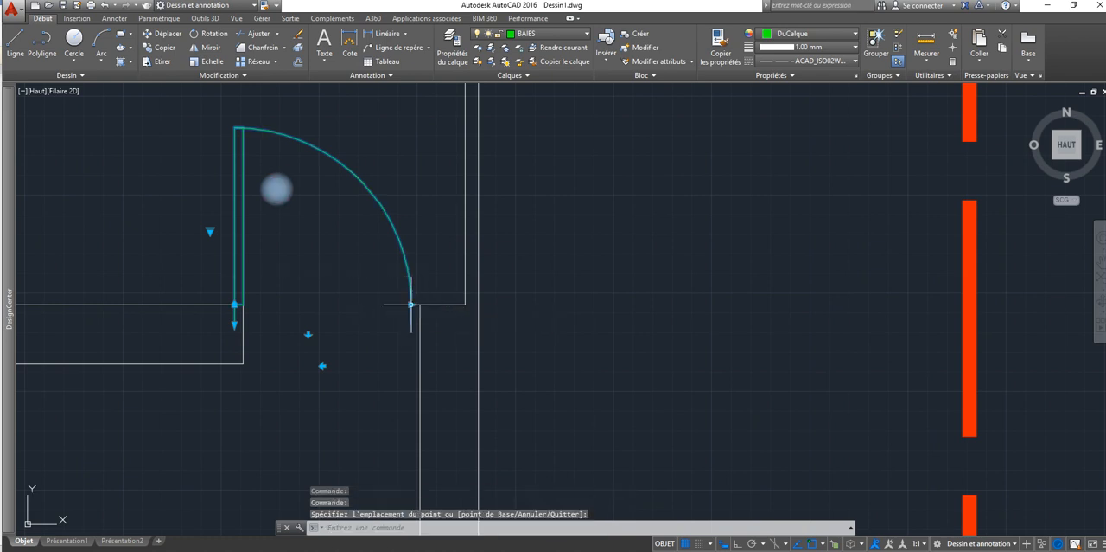
pyautogui.click(411, 304)
pyautogui.click(427, 305)
pyautogui.click(431, 305)
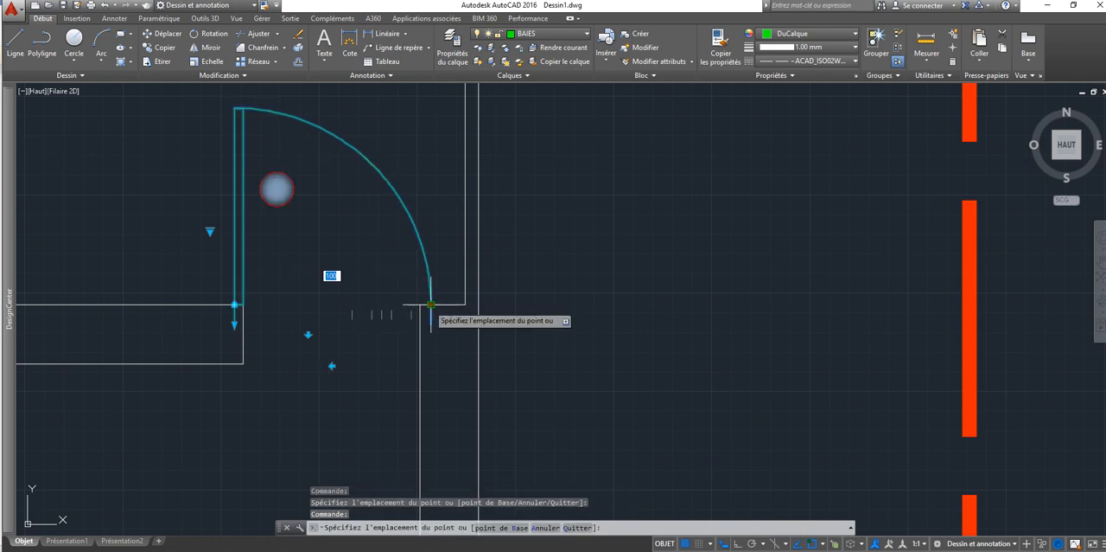
pyautogui.click(424, 304)
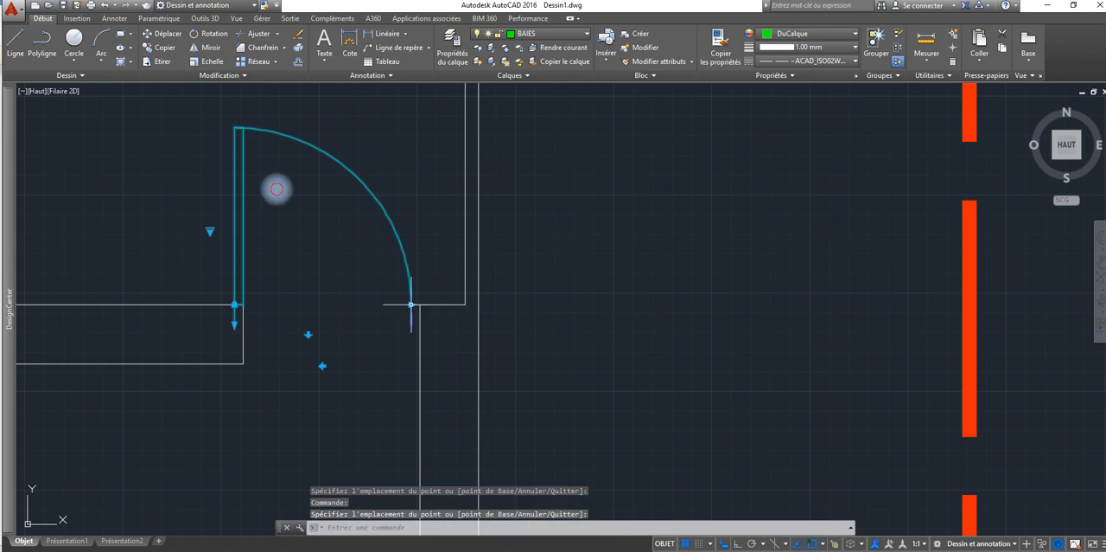
pyautogui.click(410, 304)
pyautogui.press('Escape')
pyautogui.scroll(4, 412, 304)
pyautogui.click(409, 301)
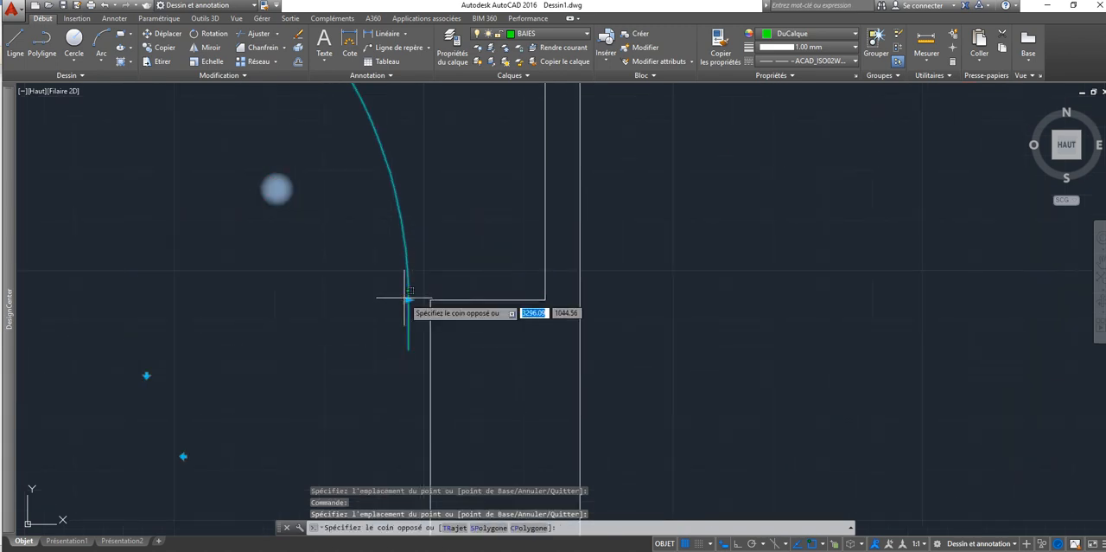
pyautogui.click(409, 300)
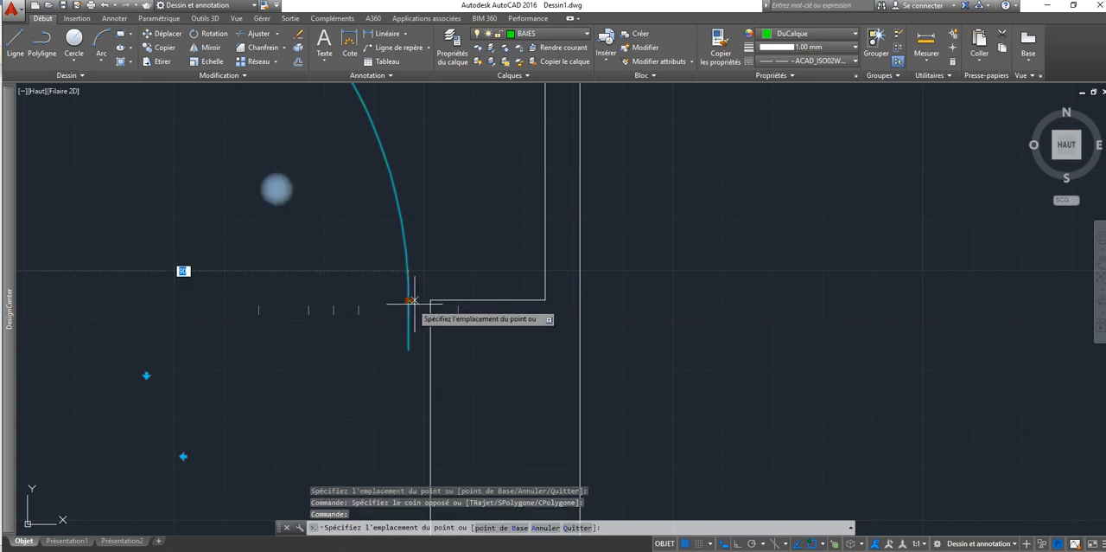
pyautogui.click(430, 301)
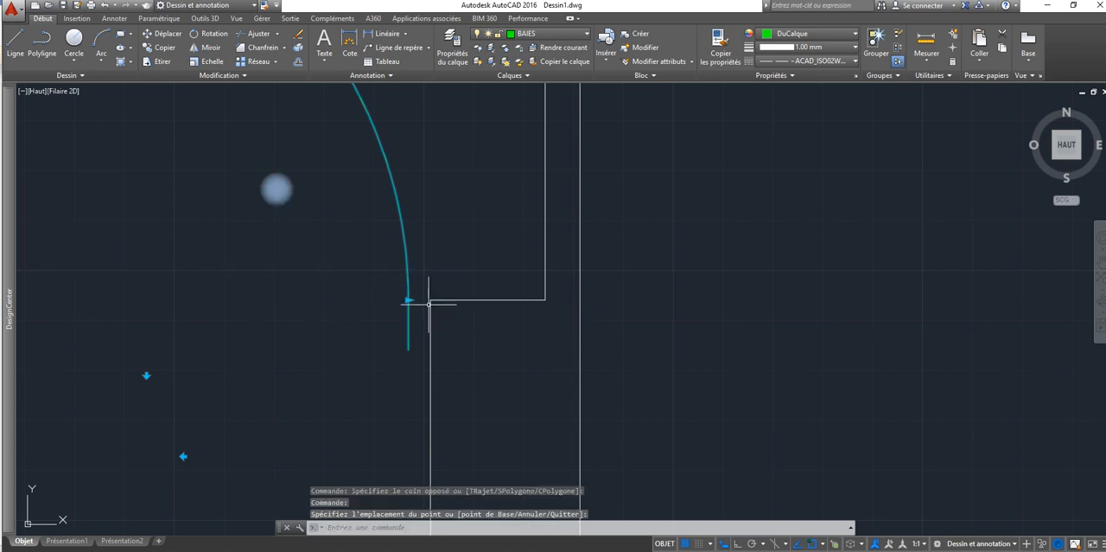
pyautogui.click(409, 300)
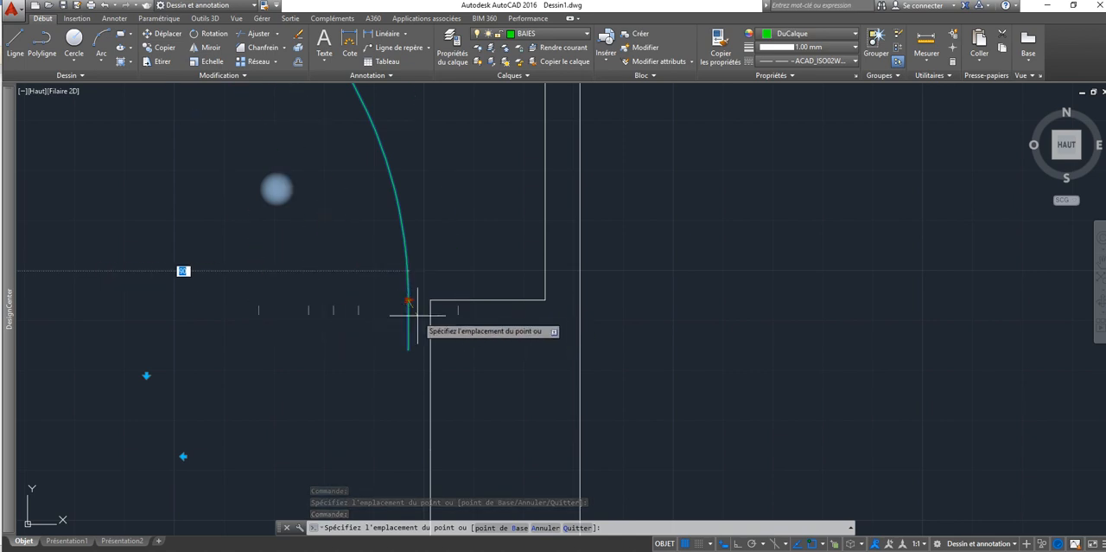
pyautogui.press('Escape')
pyautogui.press('Escape')
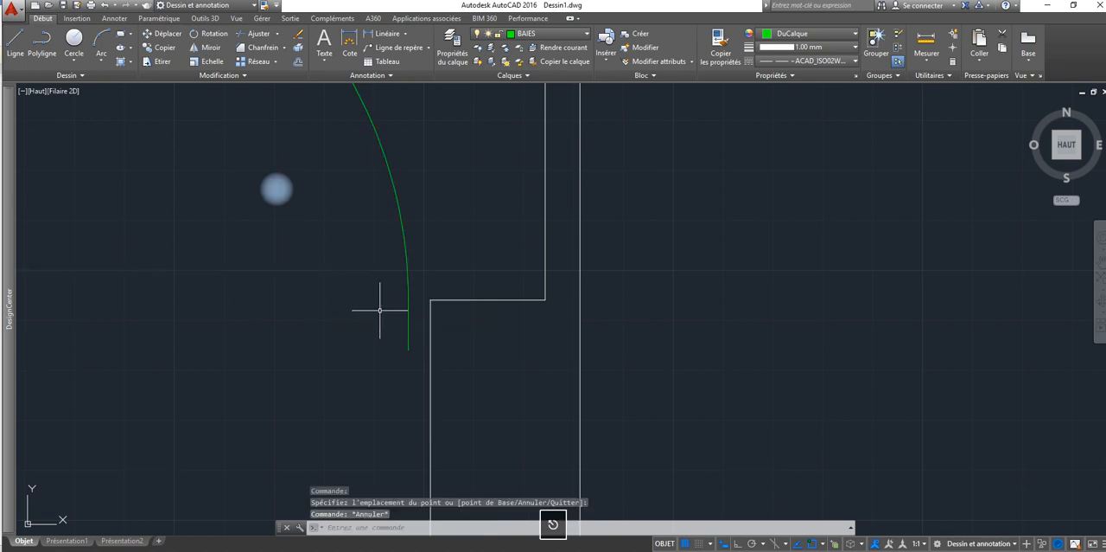
# Step: Move the entrance door by its insertion grip onto the inner corner of the opening's left jamb and deselect it
pyautogui.scroll(4, 408, 284)
pyautogui.scroll(-8, 407, 284)
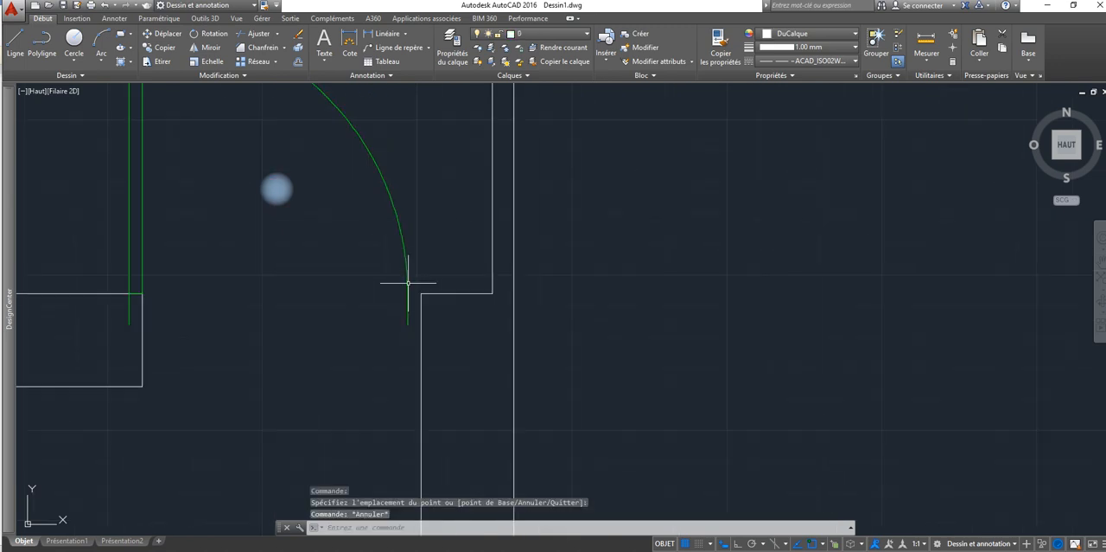
pyautogui.scroll(2, 402, 288)
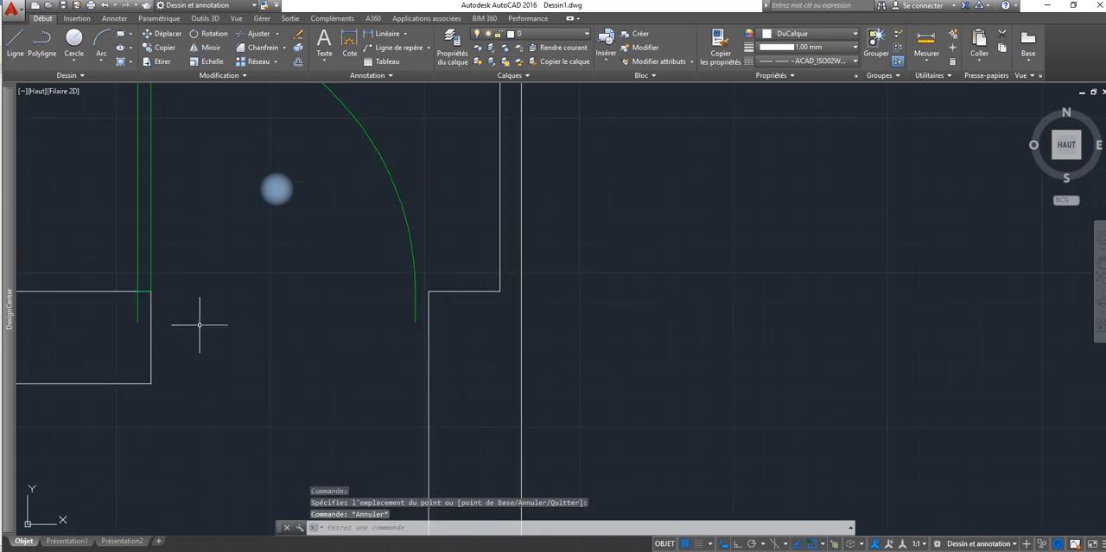
pyautogui.click(137, 296)
pyautogui.click(138, 293)
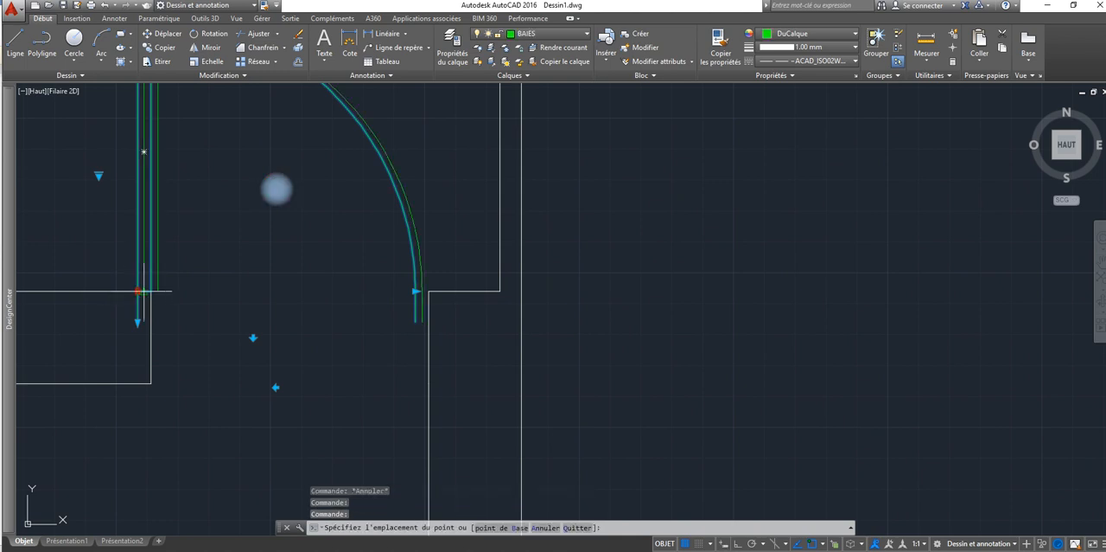
pyautogui.click(152, 289)
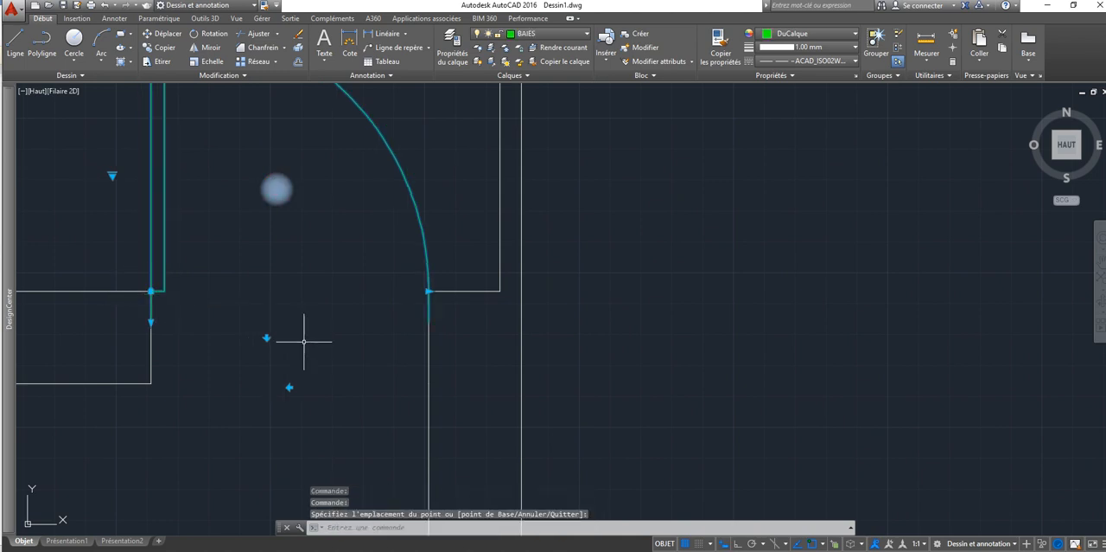
pyautogui.scroll(-4, 426, 292)
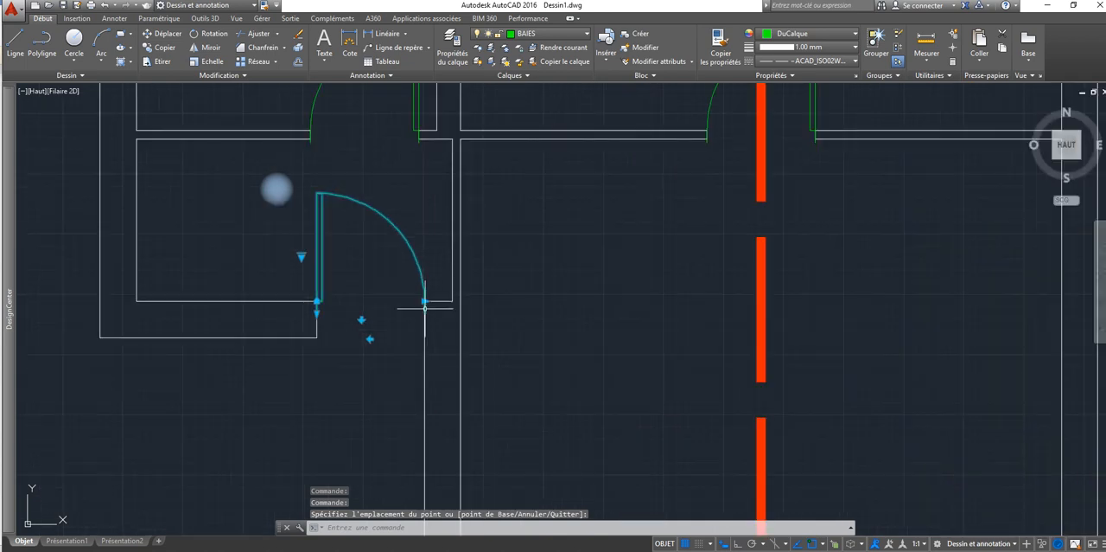
pyautogui.press('Escape')
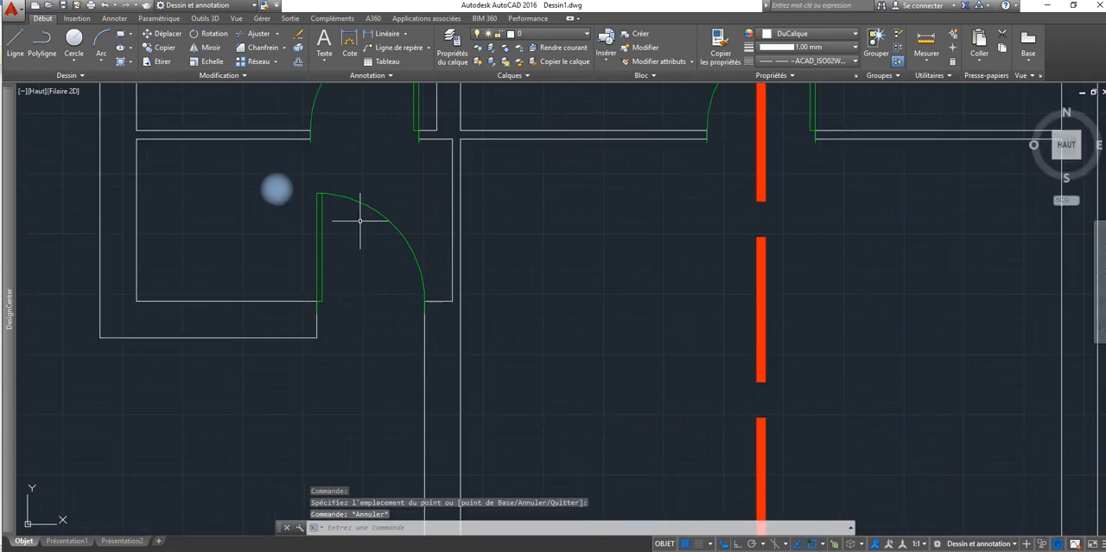
pyautogui.moveTo(483, 206); pyautogui.dragTo(369, 274, button='middle')
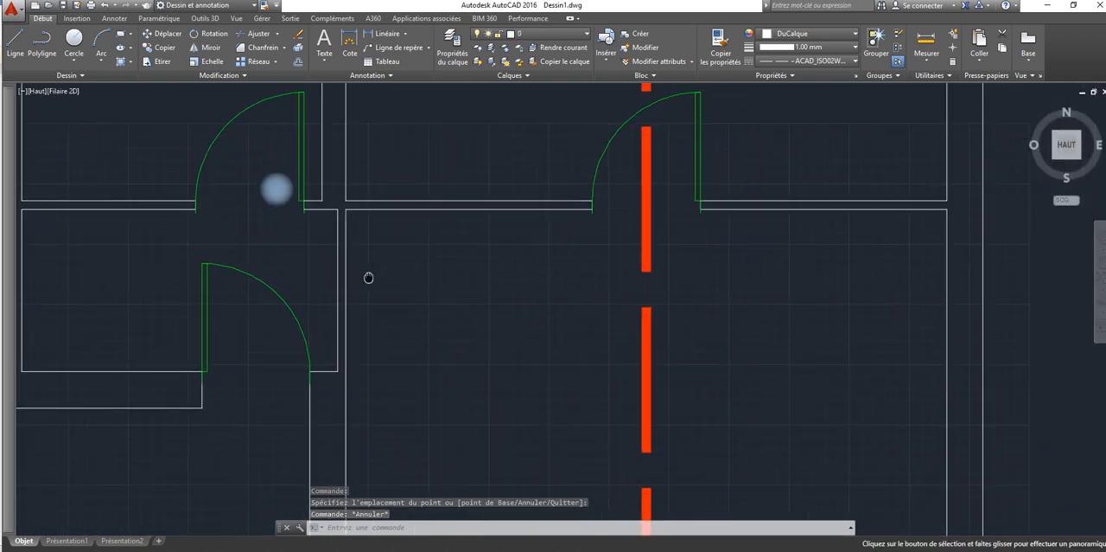
pyautogui.scroll(-2, 315, 329)
pyautogui.scroll(-2, 315, 328)
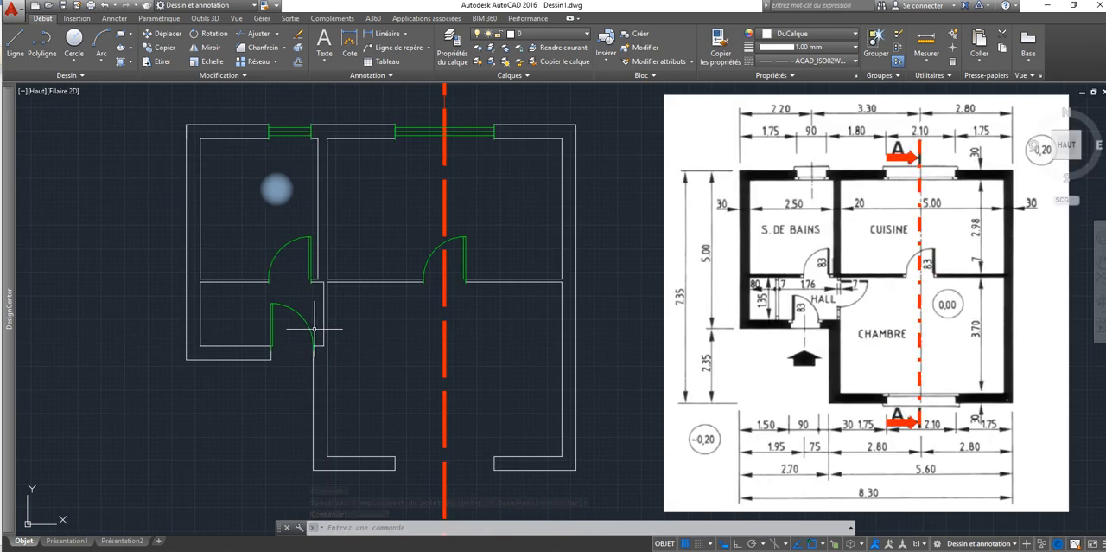
pyautogui.moveTo(314, 328); pyautogui.dragTo(227, 290, button='middle')
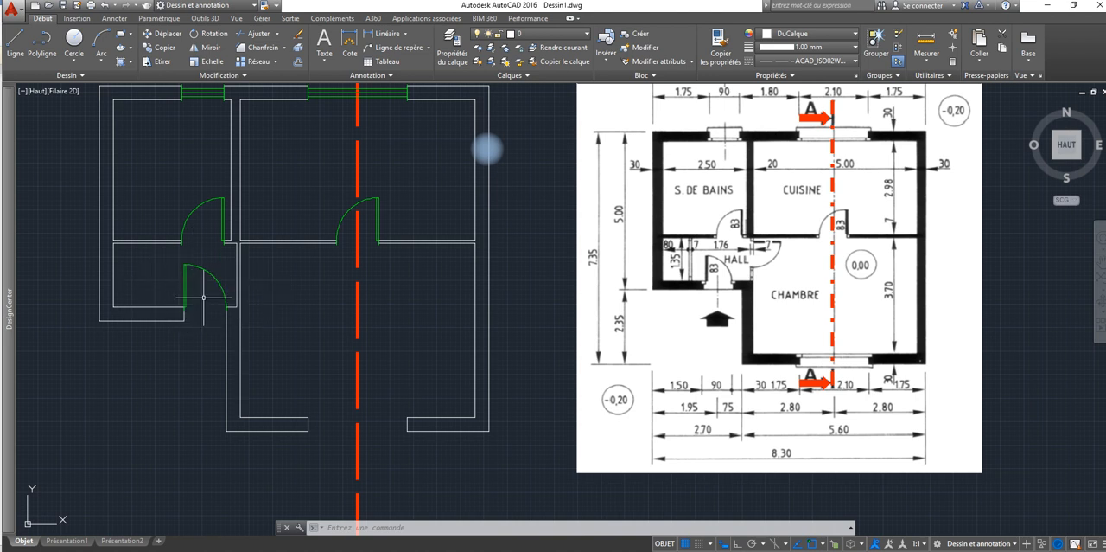
# Step: Mirror the kitchen window about a horizontal line through the outer east wall's midpoint into the bedroom wall opening, keeping the original
pyautogui.scroll(4, 396, 204)
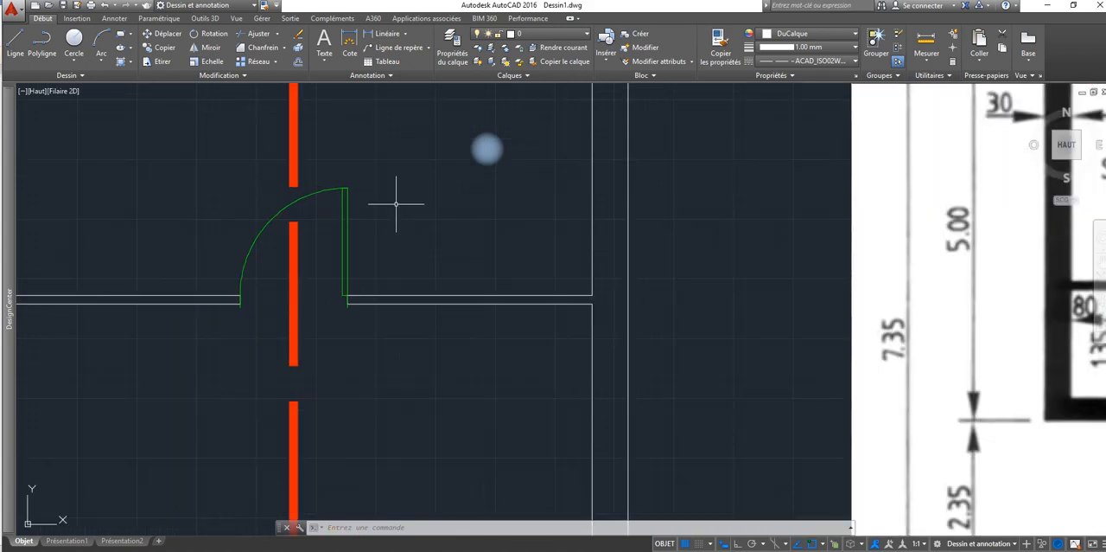
pyautogui.scroll(-2, 262, 315)
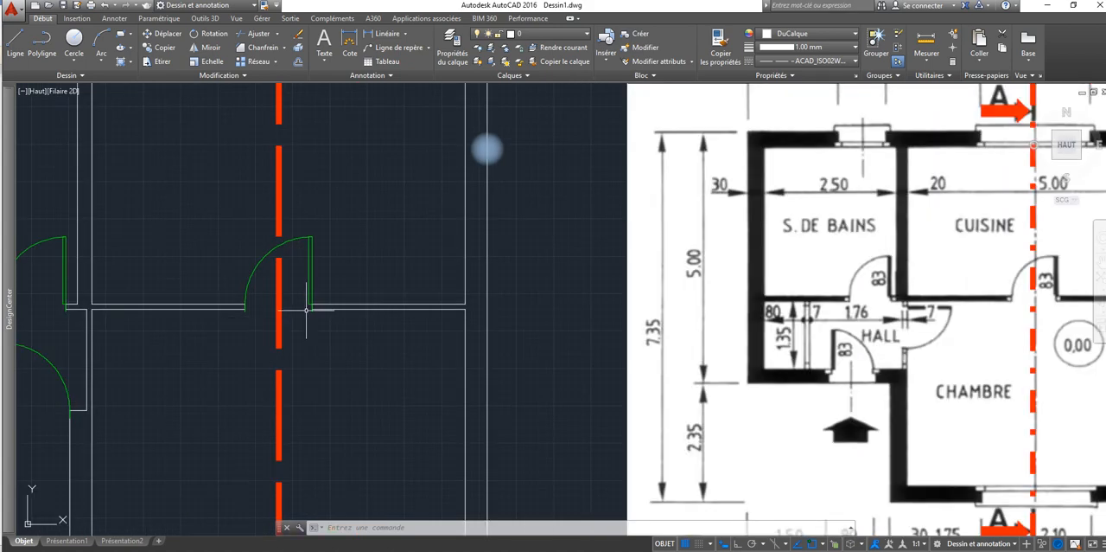
pyautogui.moveTo(175, 325); pyautogui.dragTo(303, 244, button='middle')
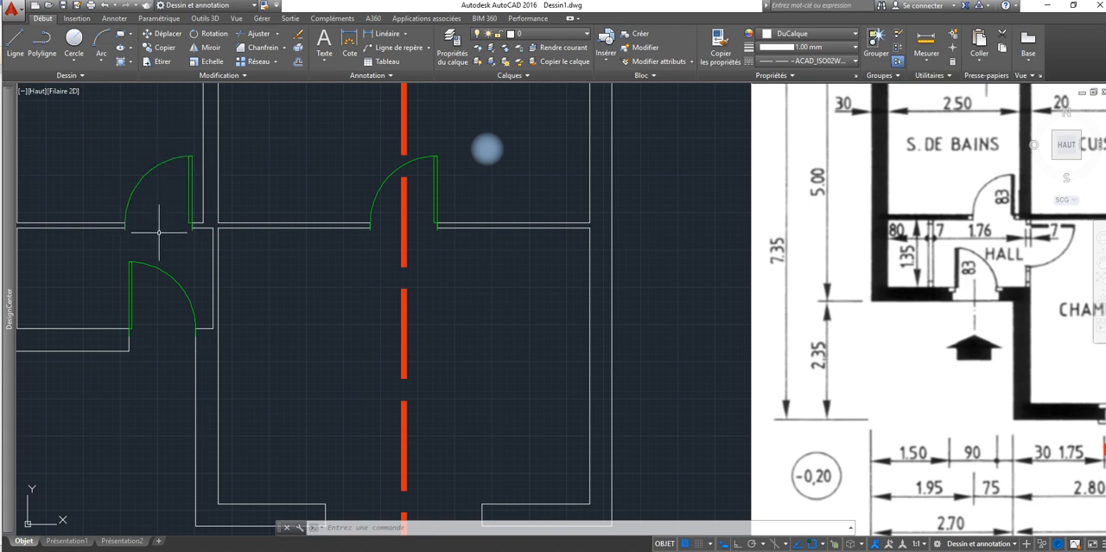
pyautogui.scroll(-4, 441, 363)
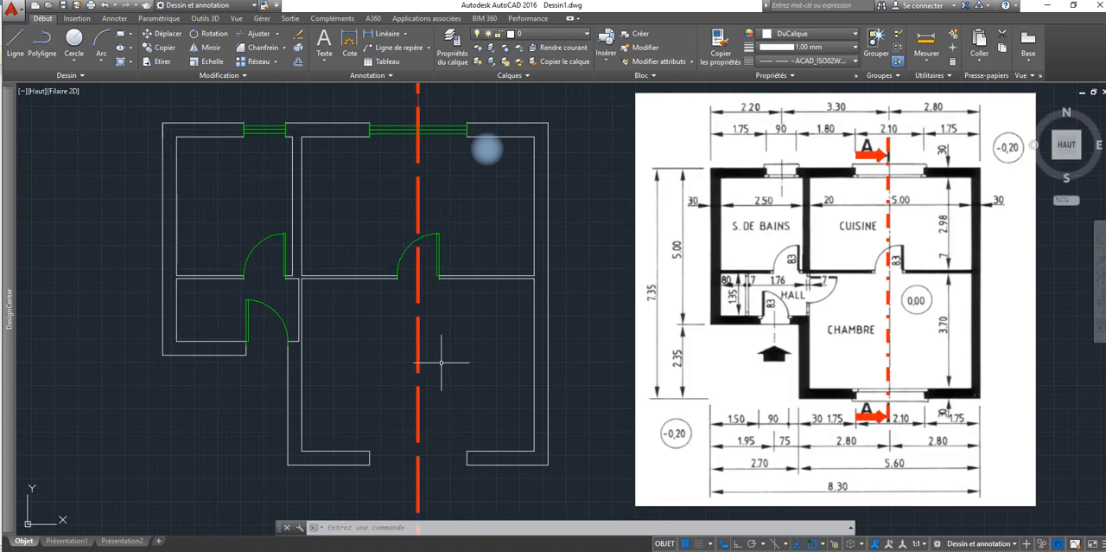
pyautogui.moveTo(402, 334); pyautogui.dragTo(351, 228, button='middle')
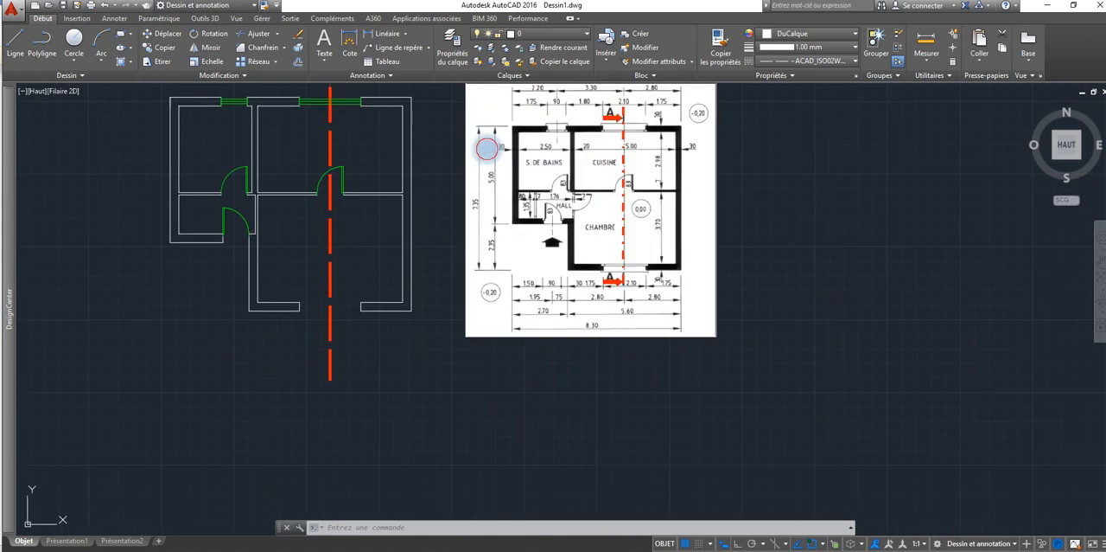
pyautogui.click(313, 101)
pyautogui.click(169, 49)
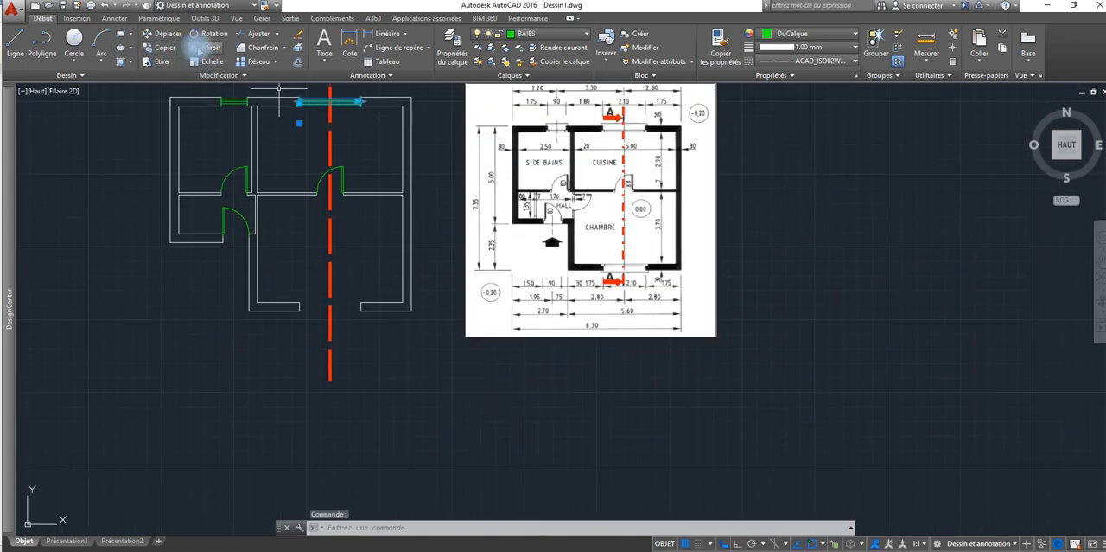
pyautogui.click(201, 47)
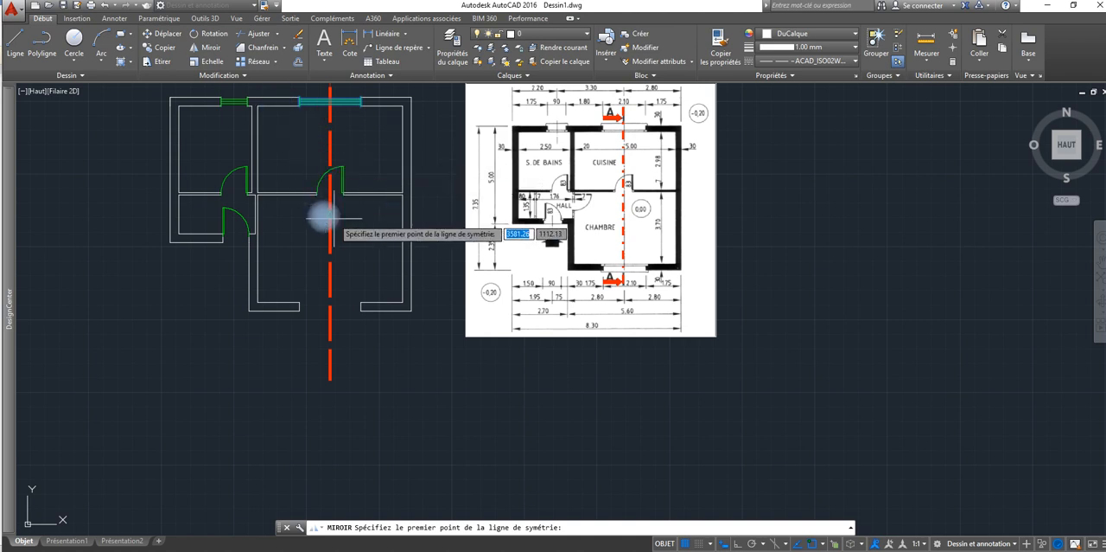
pyautogui.click(412, 204)
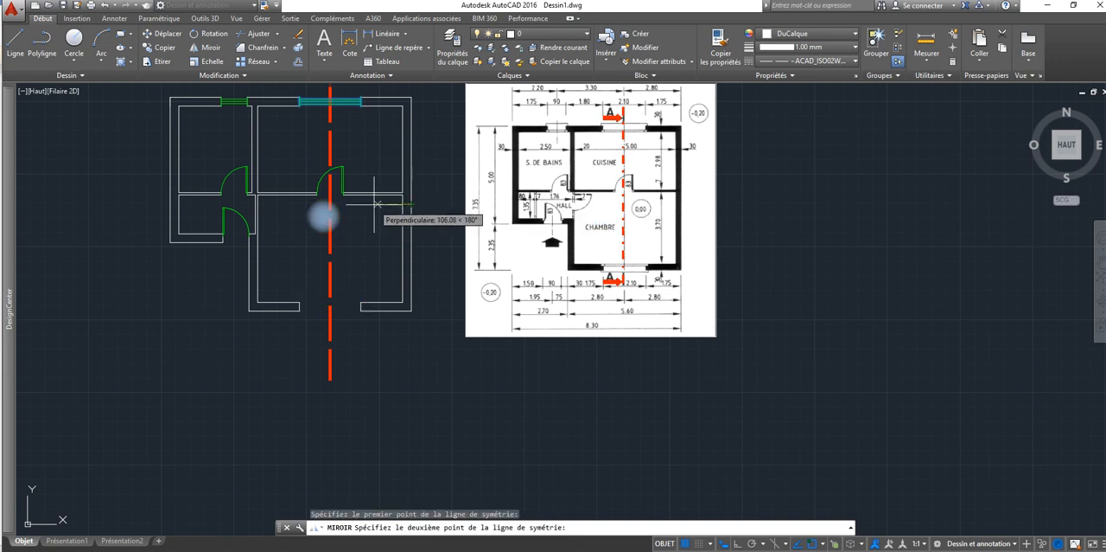
pyautogui.click(325, 217)
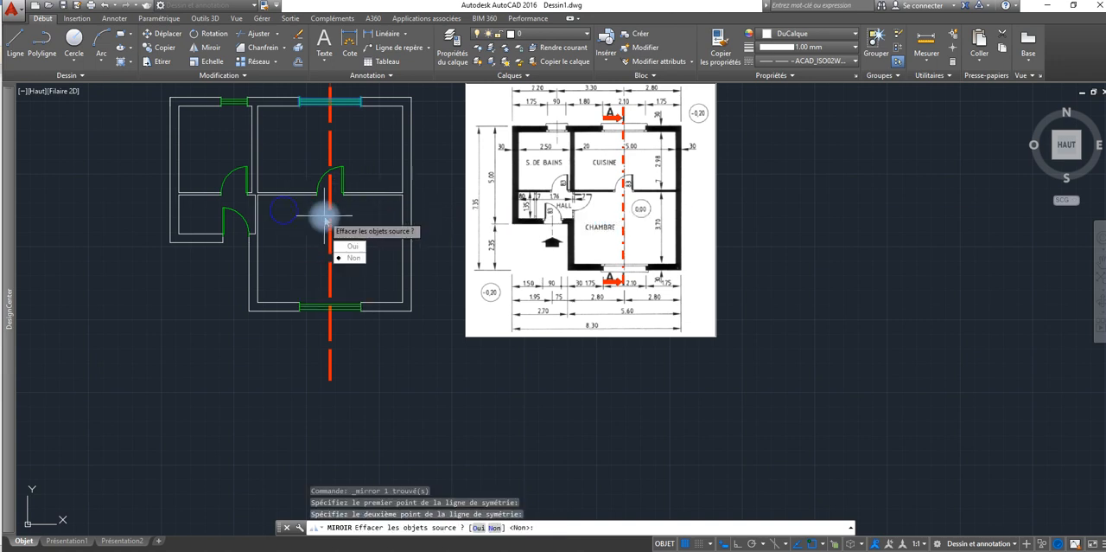
pyautogui.rightClick(342, 219)
pyautogui.click(367, 225)
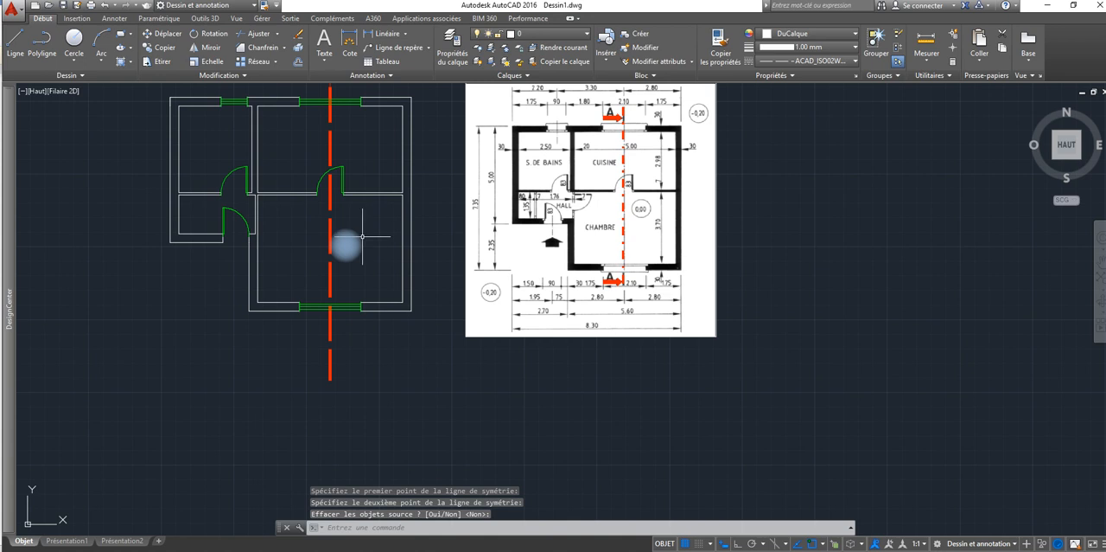
pyautogui.press('Escape')
# Step: Add the multiline text "A" above the plan, just left of the red section line's upper end, with a text height of 30
pyautogui.scroll(-2, 397, 268)
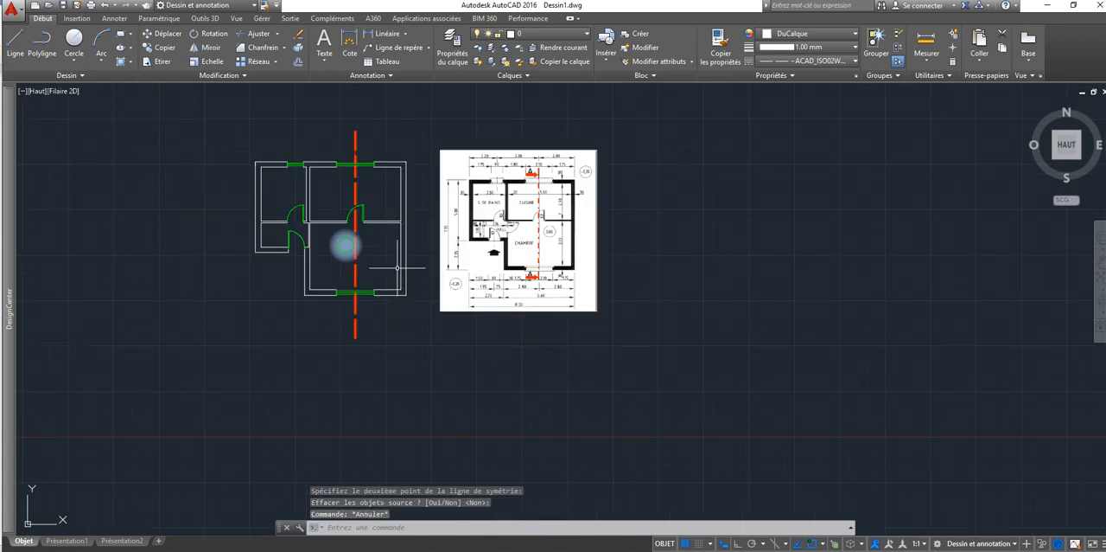
pyautogui.moveTo(396, 268); pyautogui.dragTo(280, 229, button='middle')
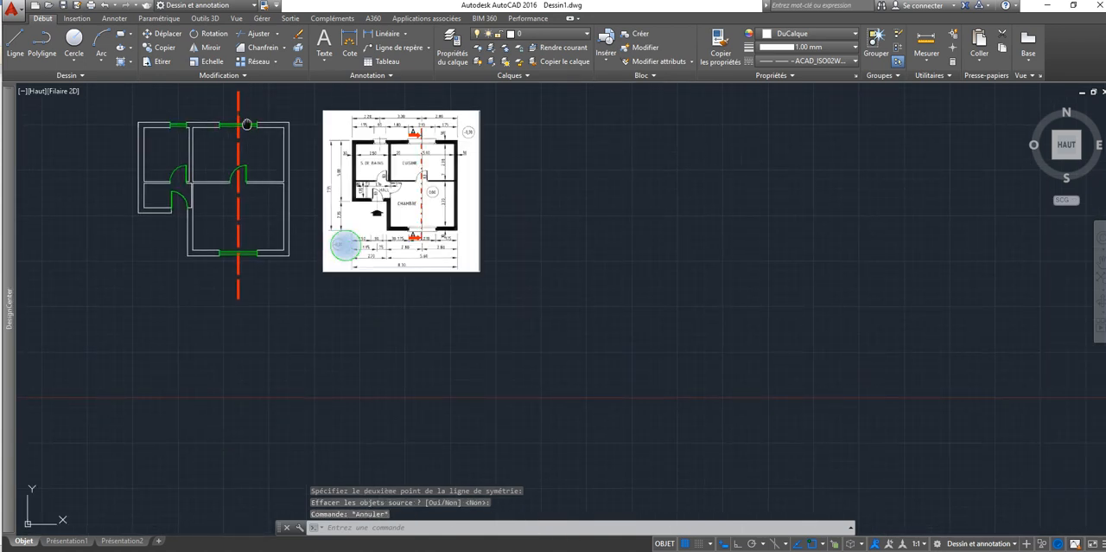
pyautogui.moveTo(246, 124); pyautogui.dragTo(302, 211, button='middle')
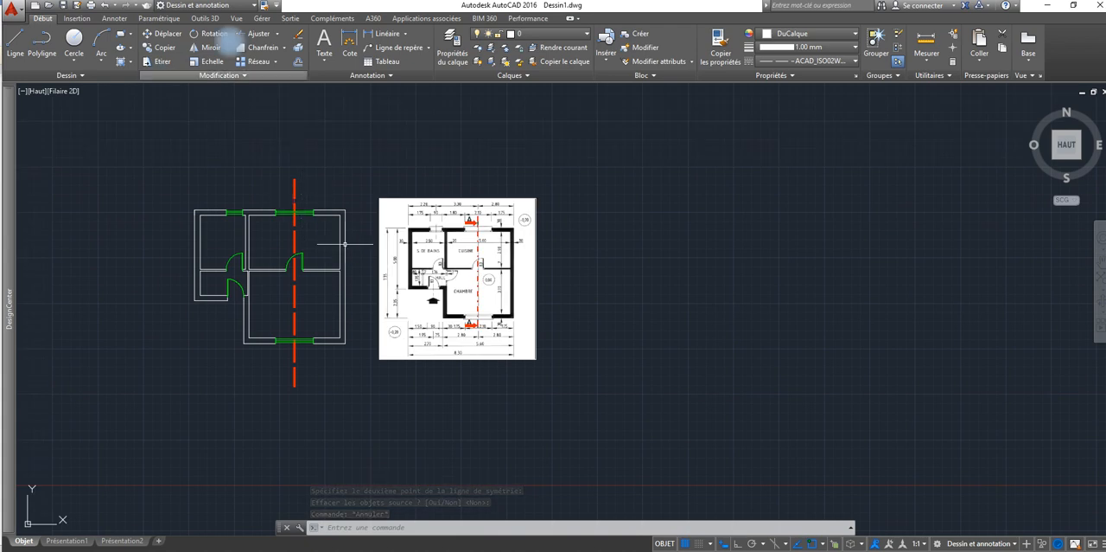
pyautogui.click(251, 170)
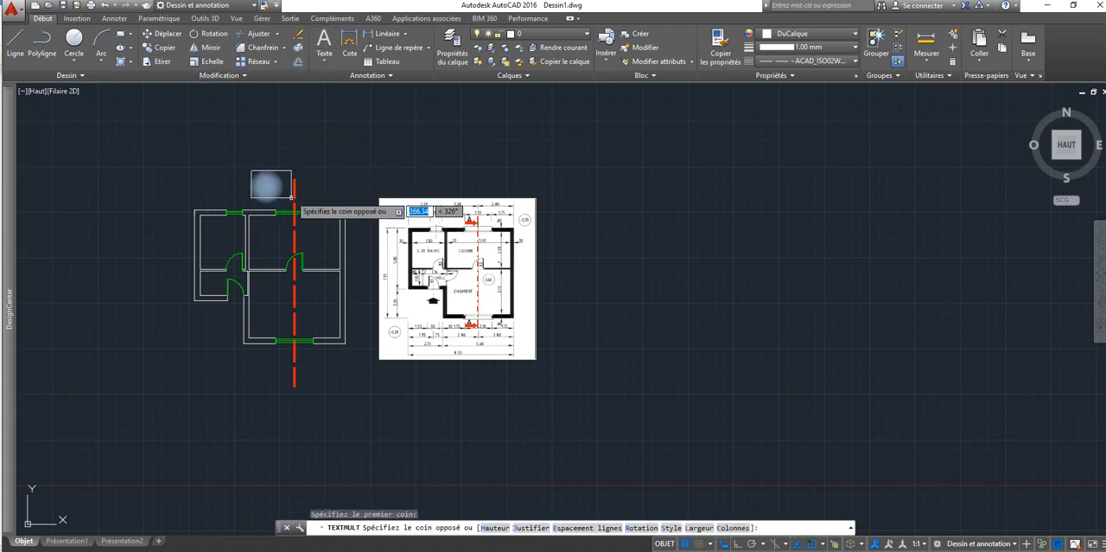
pyautogui.click(265, 183)
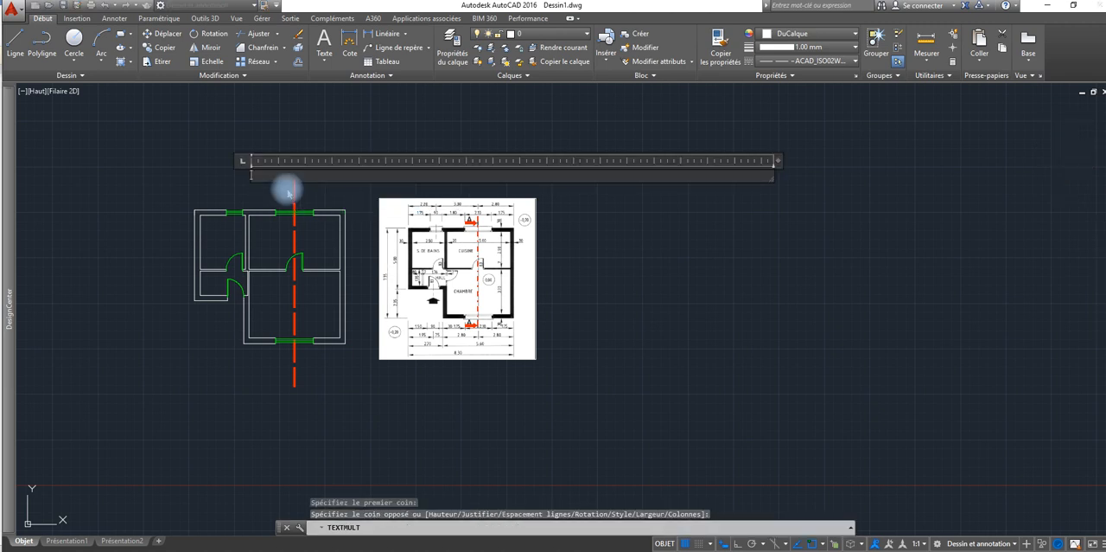
pyautogui.write('A')
pyautogui.moveTo(290, 192); pyautogui.dragTo(235, 173)
pyautogui.click(127, 45)
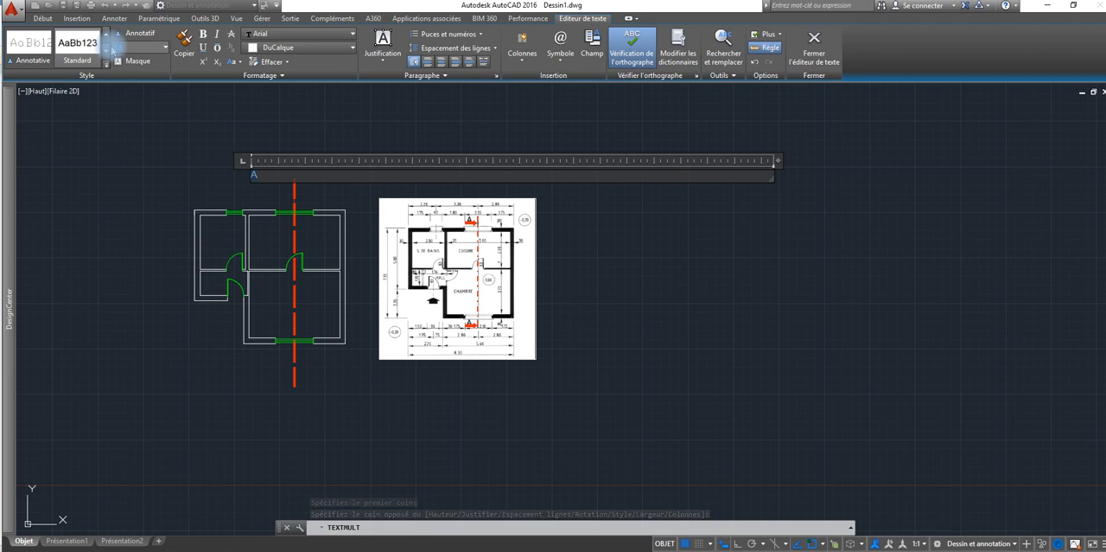
pyautogui.write('30')
pyautogui.press('Return')
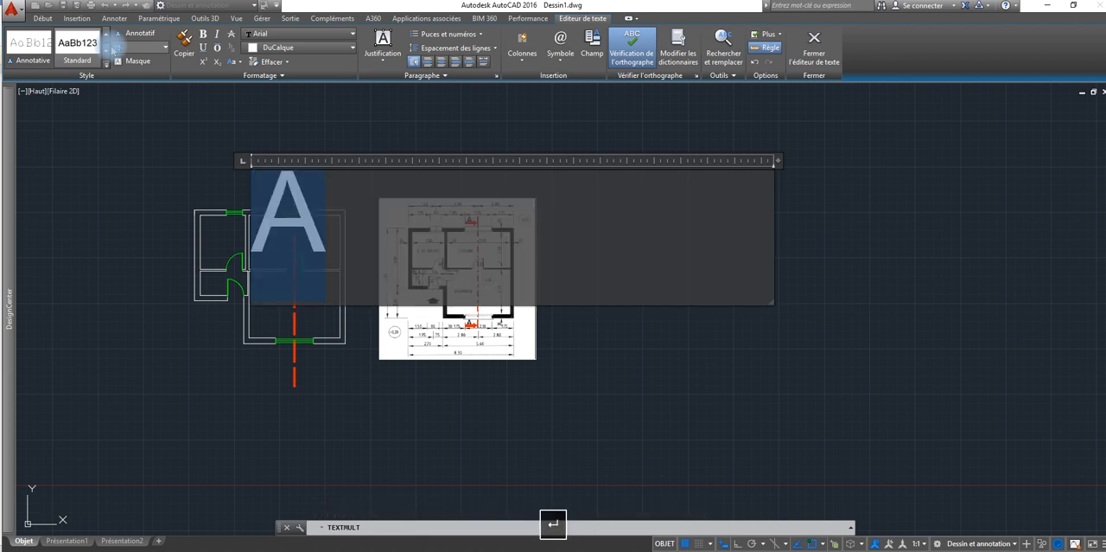
pyautogui.click(480, 374)
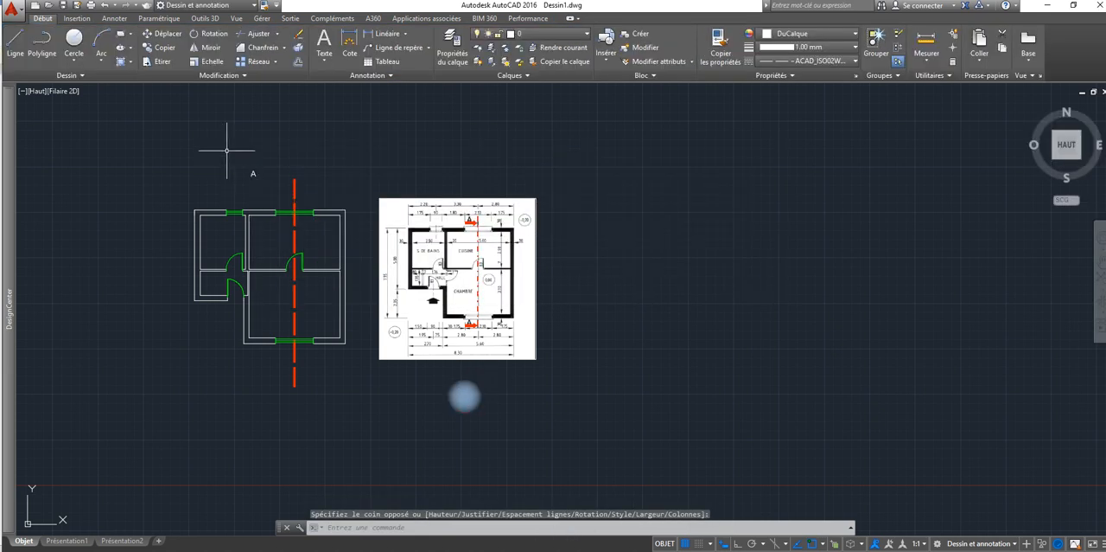
# Step: Edit the section label so it reads "A" with a text height of 100
pyautogui.click(257, 183)
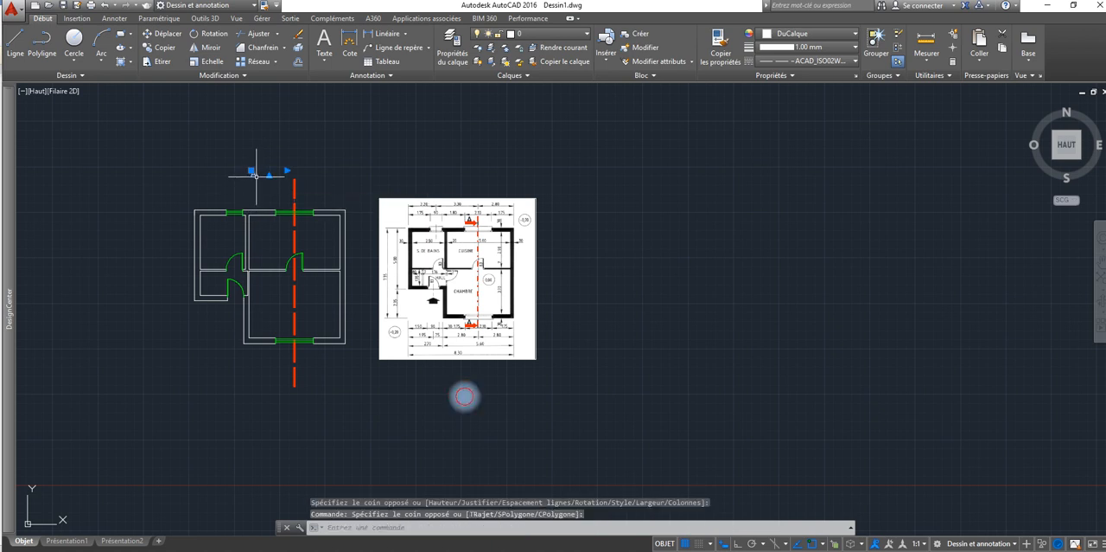
pyautogui.doubleClick(255, 176)
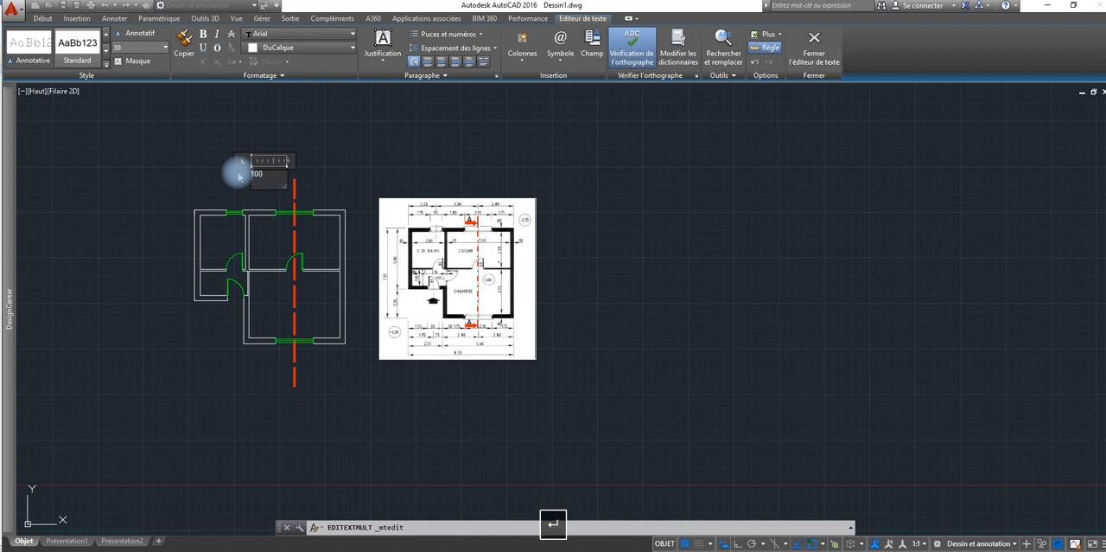
pyautogui.moveTo(264, 174); pyautogui.dragTo(240, 174)
pyautogui.write('A')
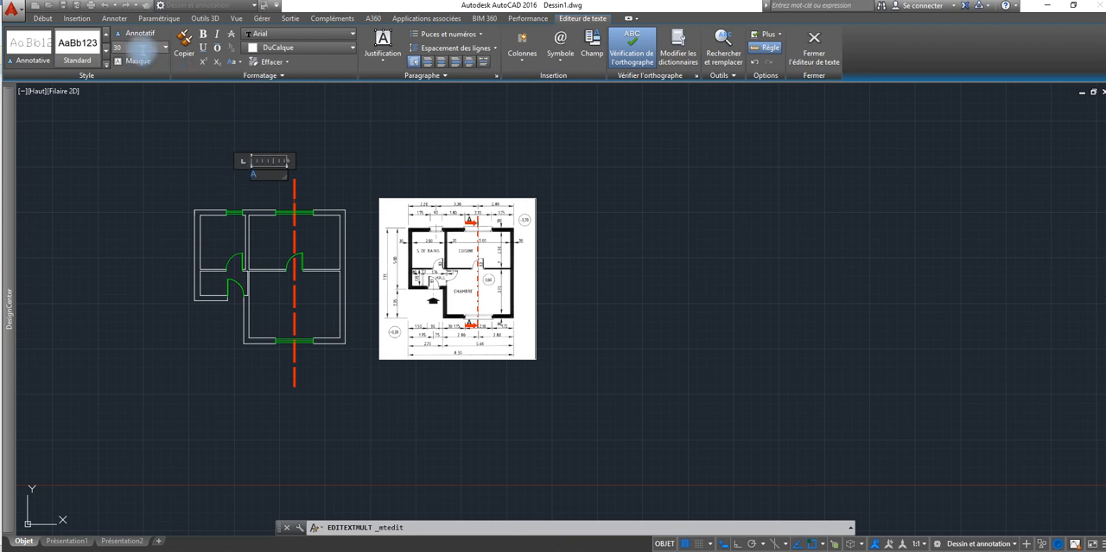
pyautogui.click(139, 49)
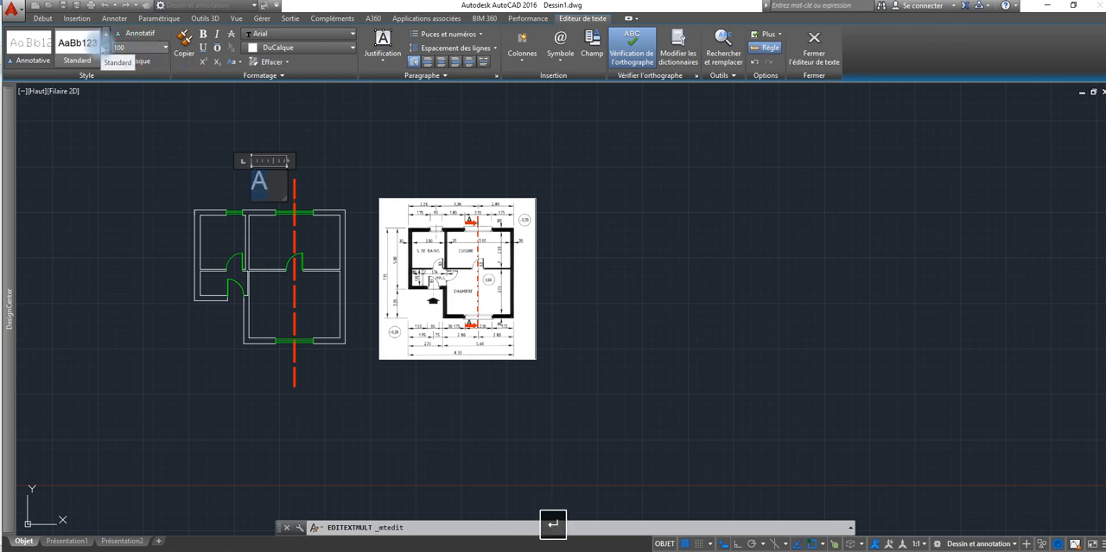
pyautogui.click(329, 178)
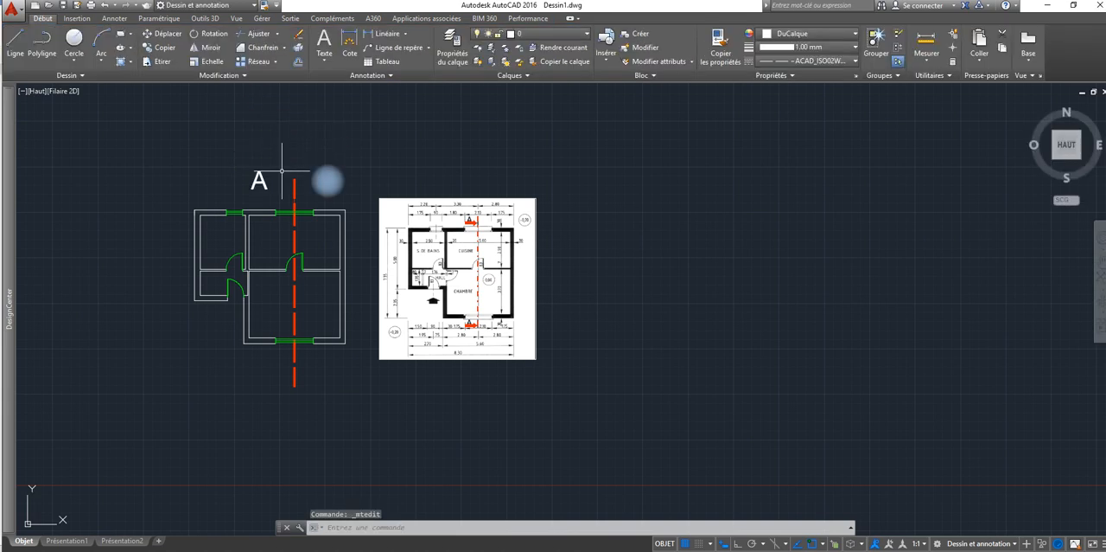
# Step: Copy the "A" label below the plan beside the section line's lower end and shift the copy slightly left under the upper label
pyautogui.click(161, 47)
pyautogui.click(253, 173)
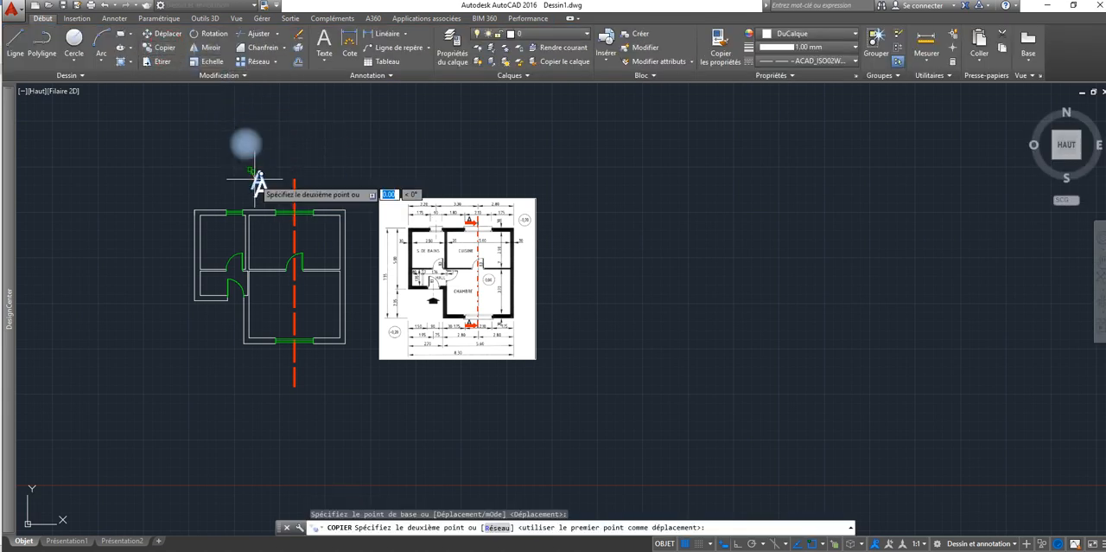
pyautogui.click(262, 370)
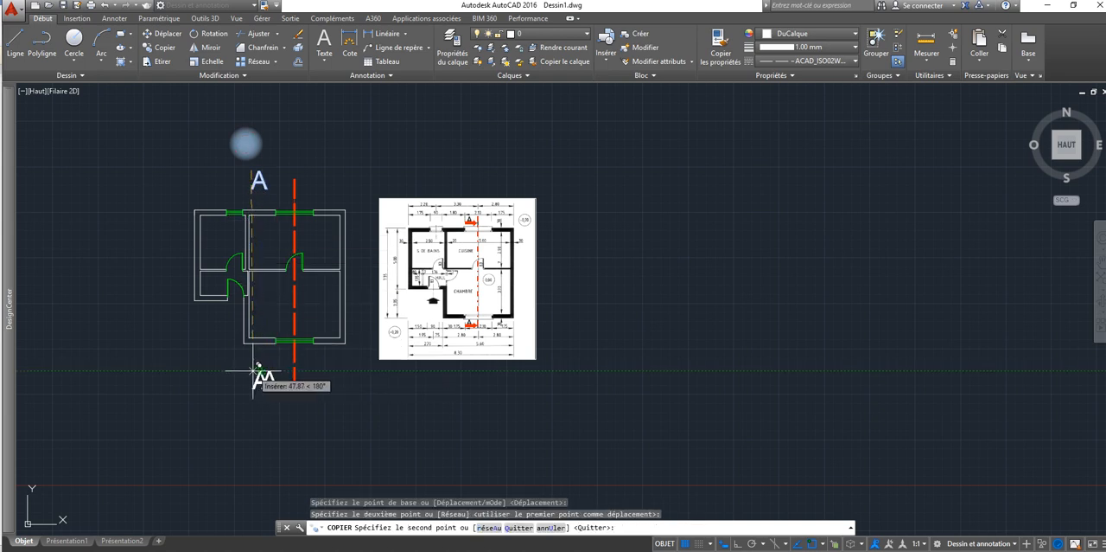
pyautogui.rightClick(257, 372)
pyautogui.click(265, 377)
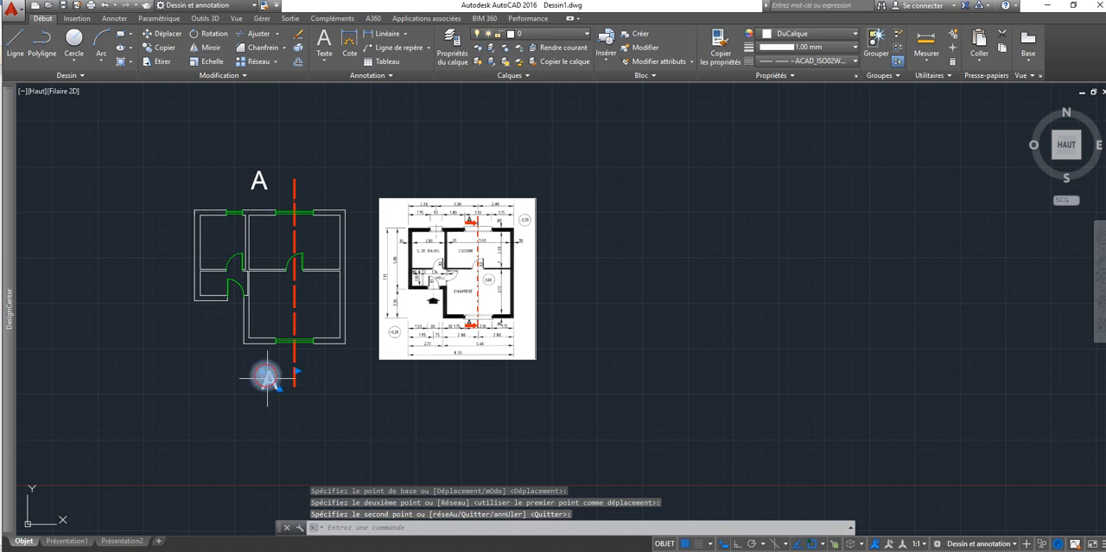
pyautogui.click(266, 376)
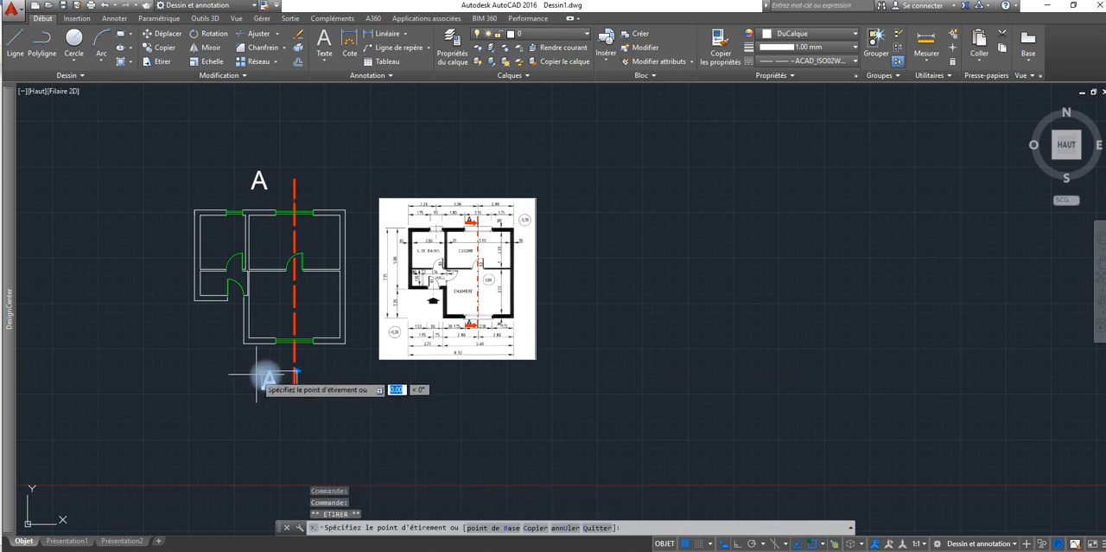
pyautogui.click(264, 378)
pyautogui.press('Escape')
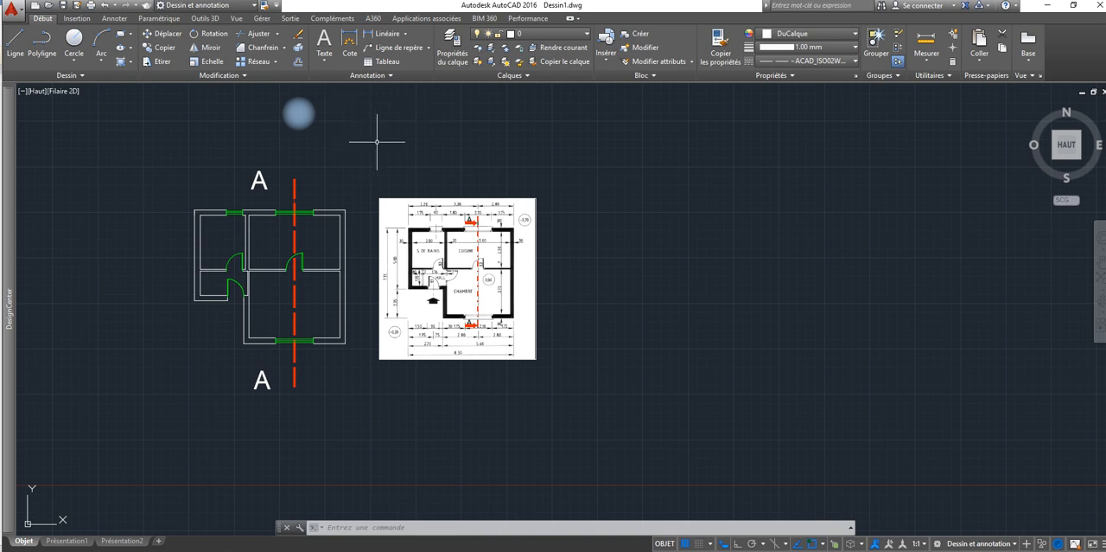
# Step: Set the current linetype to Continuous and abandon the polyline started above the reference plan
pyautogui.click(41, 43)
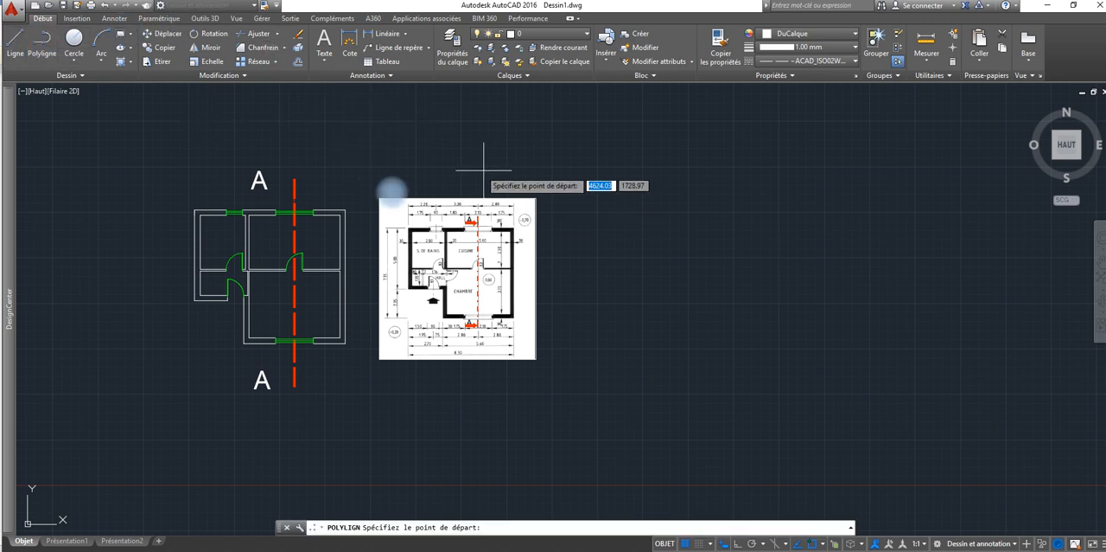
pyautogui.click(446, 140)
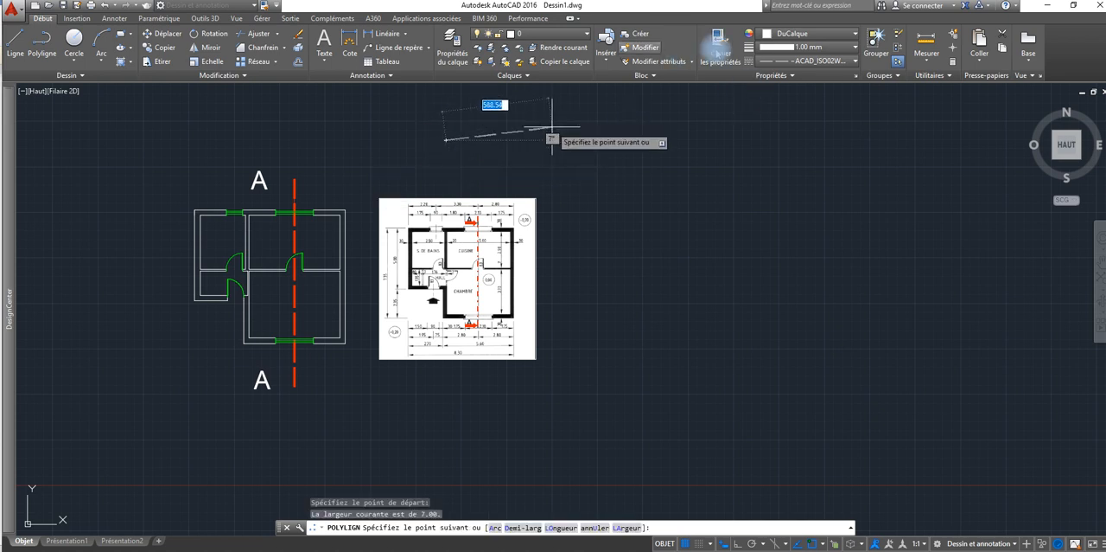
pyautogui.click(856, 63)
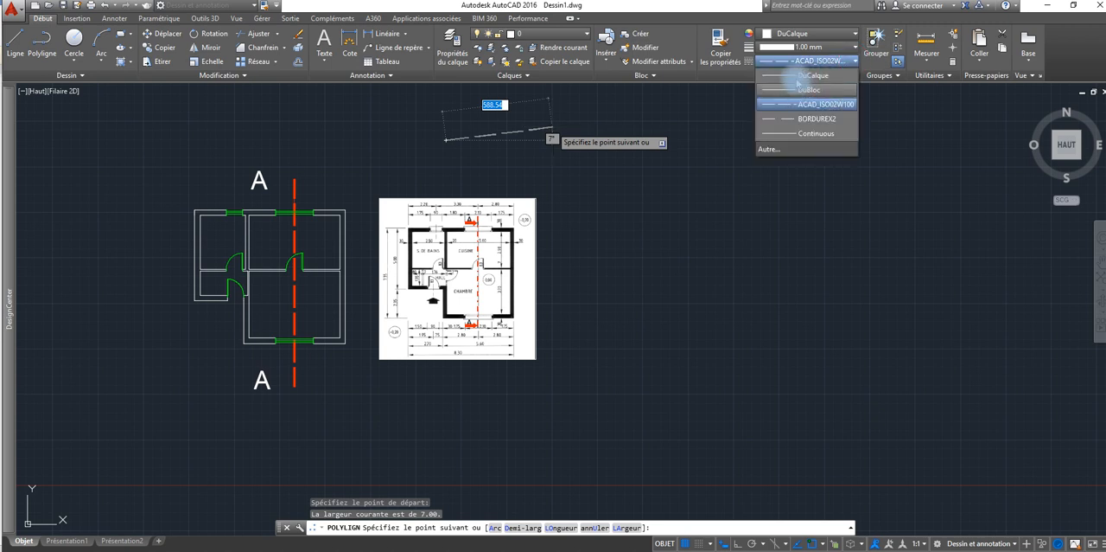
pyautogui.click(804, 76)
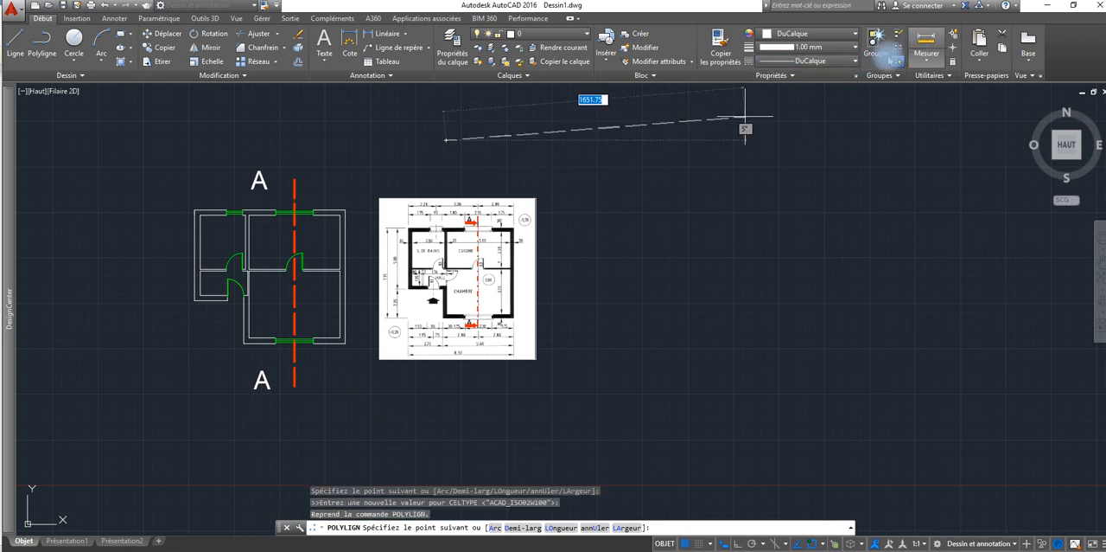
pyautogui.click(854, 61)
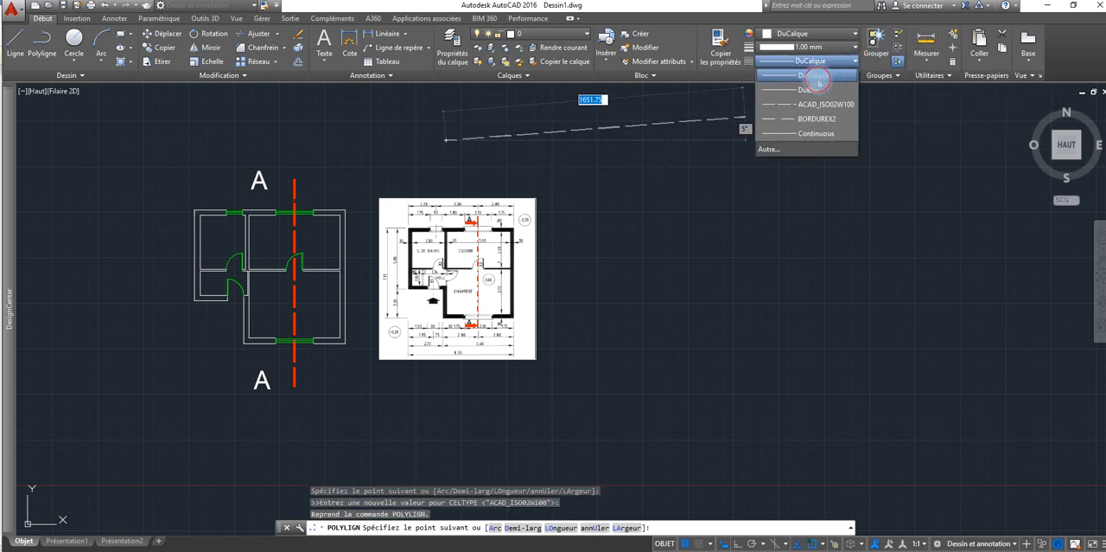
pyautogui.click(817, 76)
pyautogui.click(852, 61)
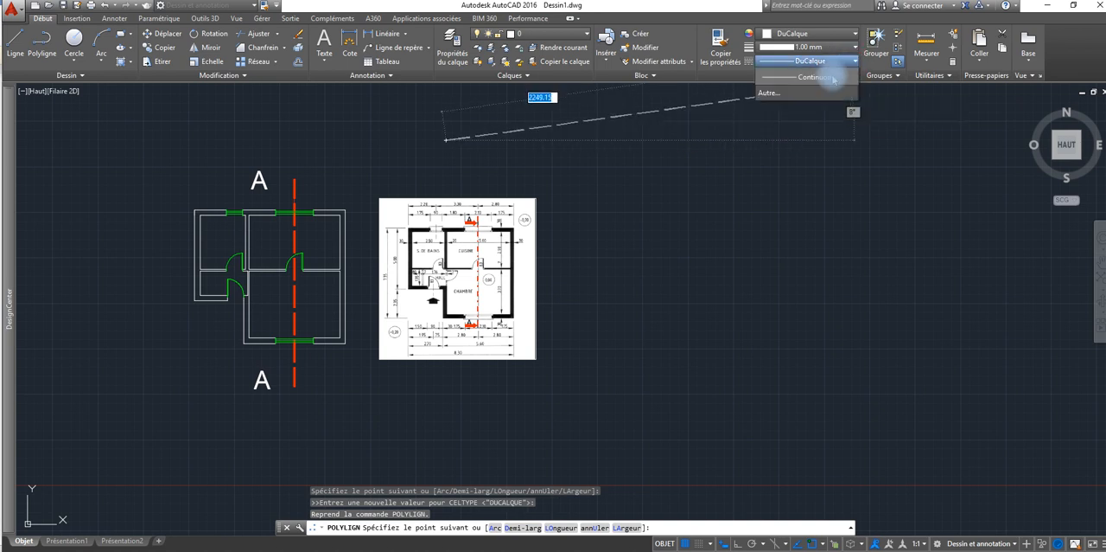
pyautogui.click(804, 133)
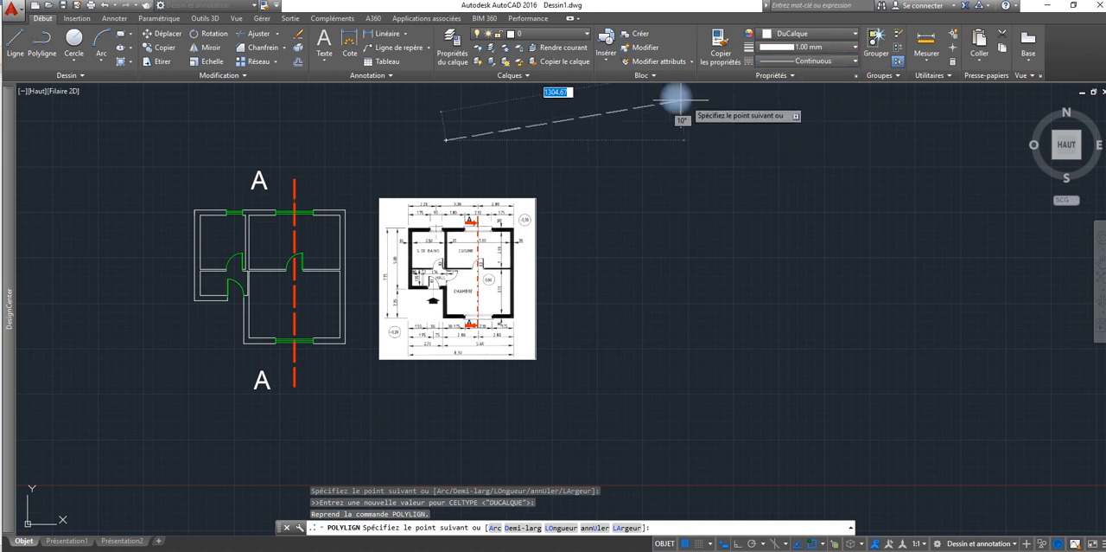
pyautogui.press('Escape')
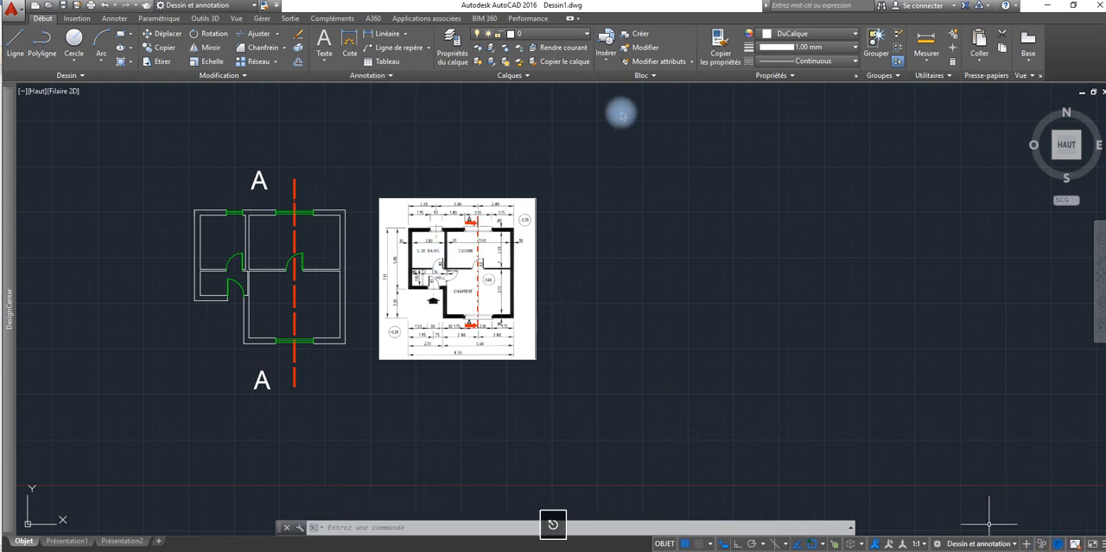
pyautogui.click(584, 38)
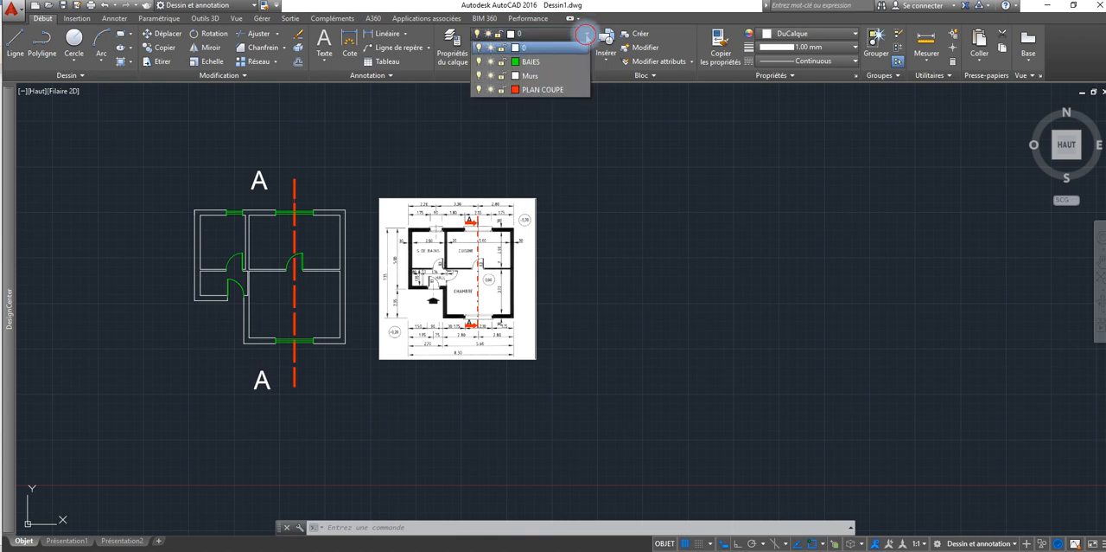
pyautogui.click(852, 62)
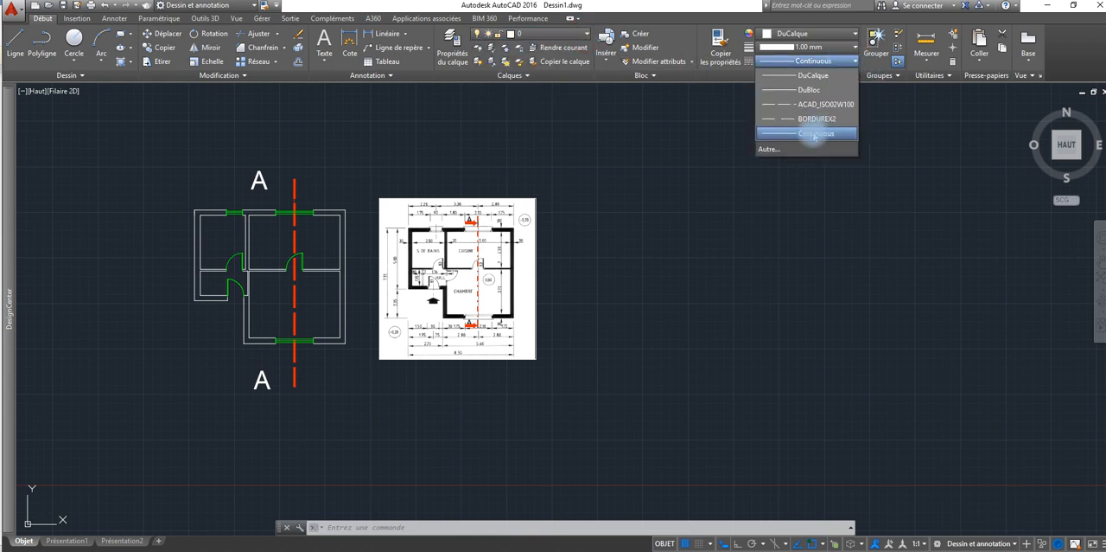
pyautogui.click(769, 149)
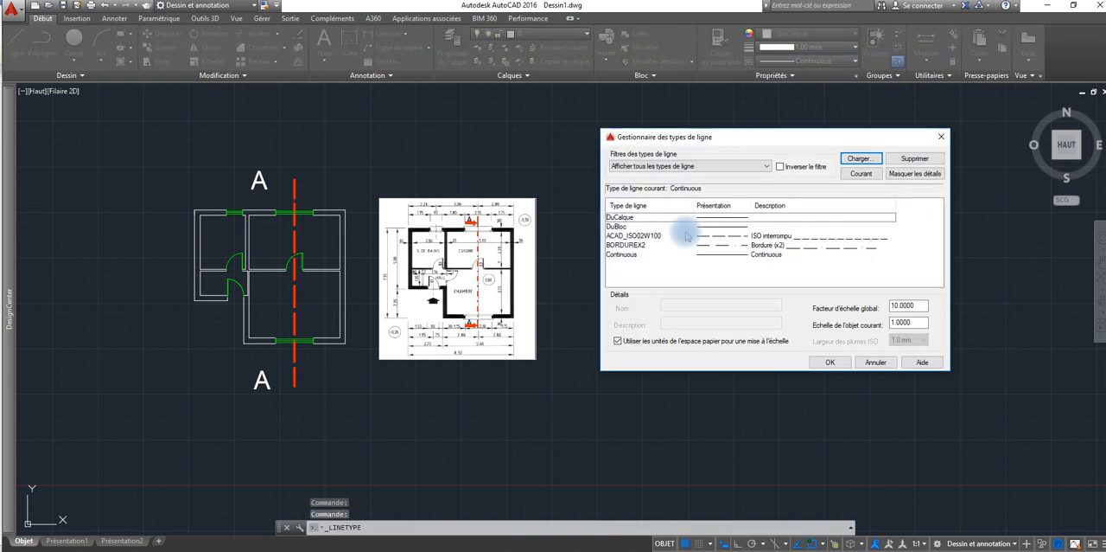
pyautogui.click(709, 217)
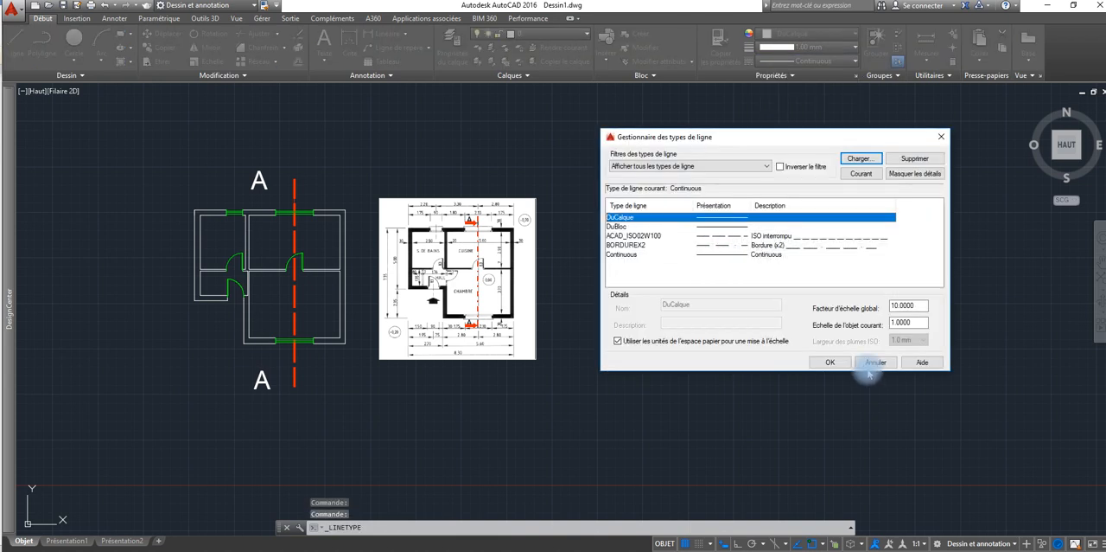
pyautogui.click(819, 361)
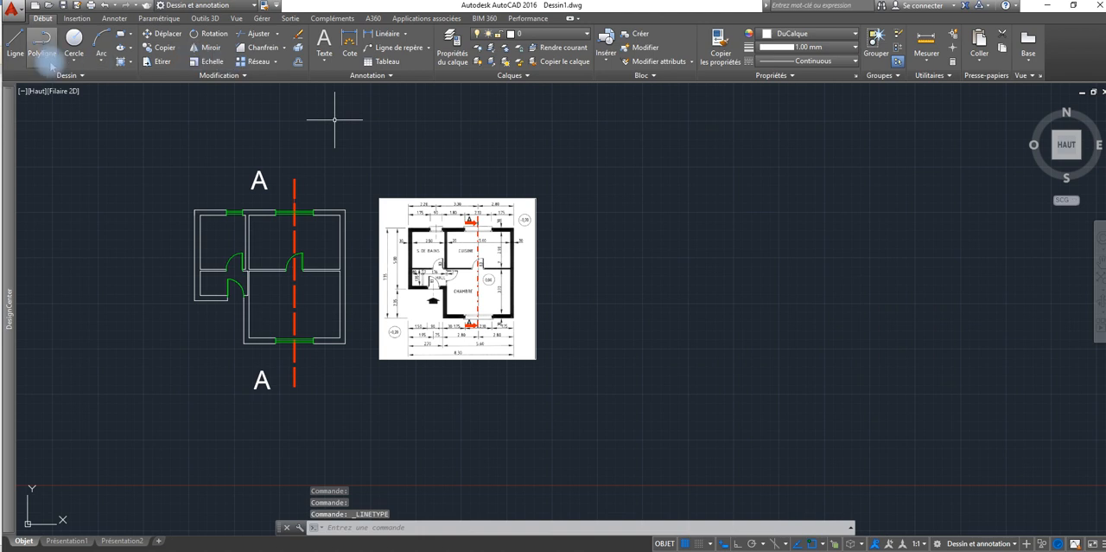
# Step: Make the PLAN COUPE layer current
pyautogui.click(452, 48)
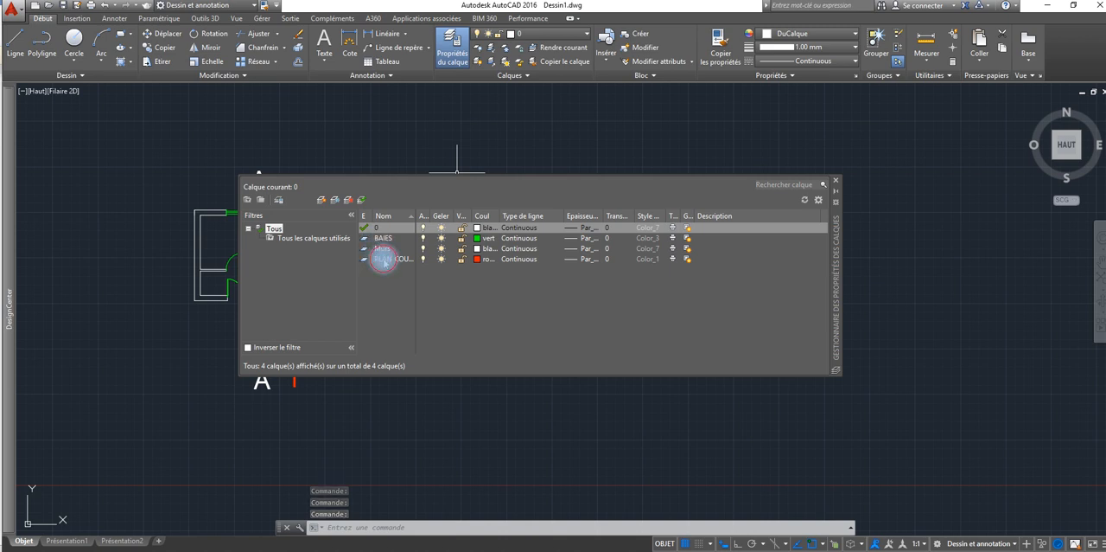
pyautogui.click(383, 259)
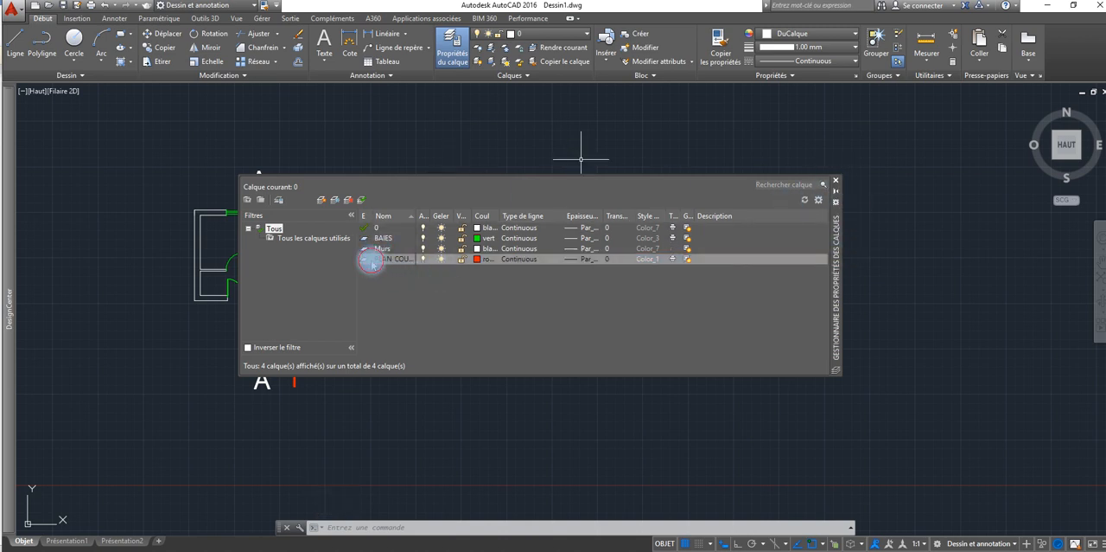
pyautogui.doubleClick(372, 260)
pyautogui.click(835, 181)
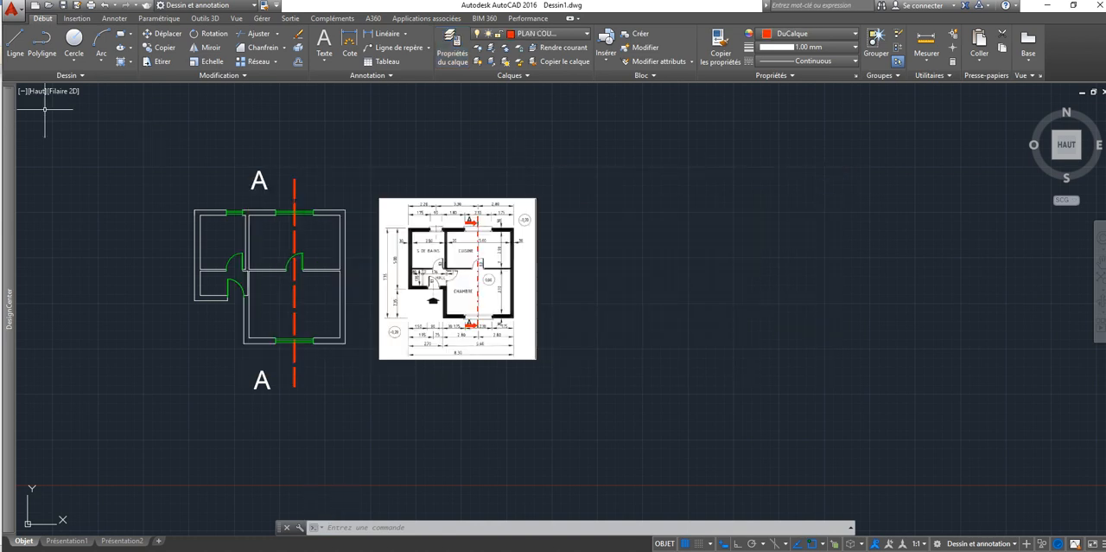
# Step: Start a polyline above the plan, right of the section line, and draw a short horizontal arrow shaft with ortho on
pyautogui.click(41, 44)
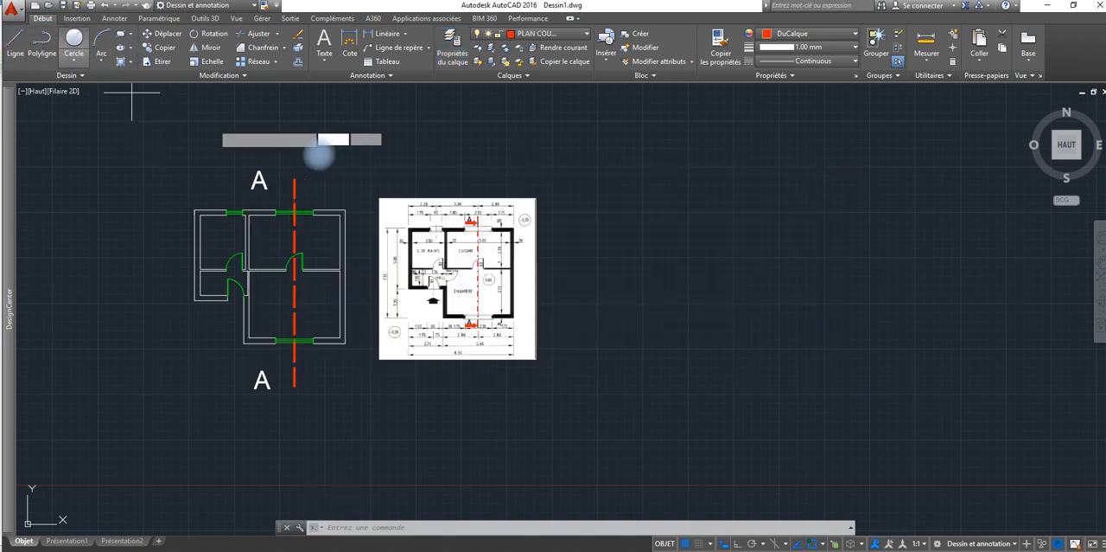
pyautogui.click(334, 148)
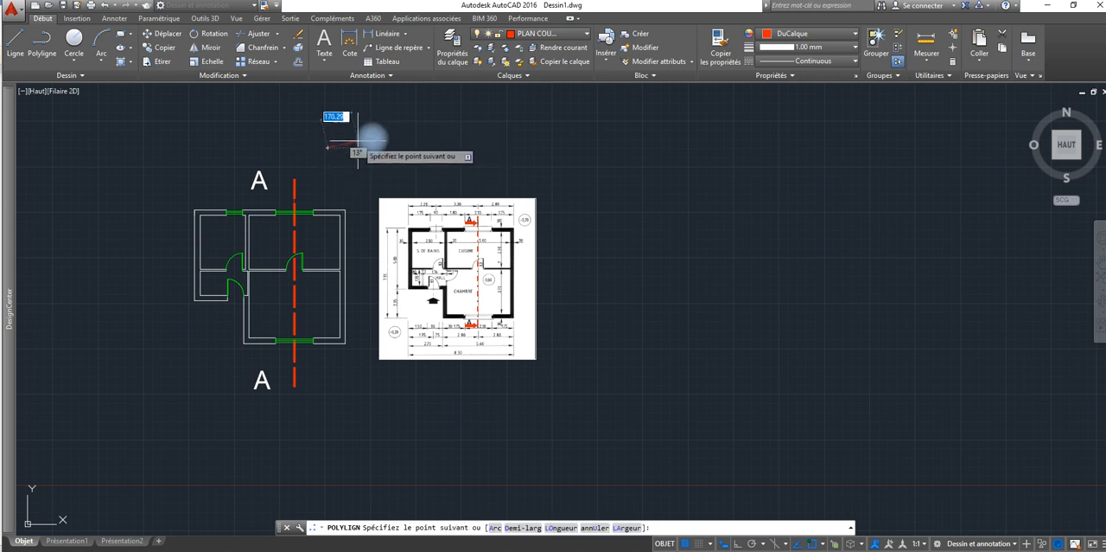
pyautogui.scroll(5, 337, 142)
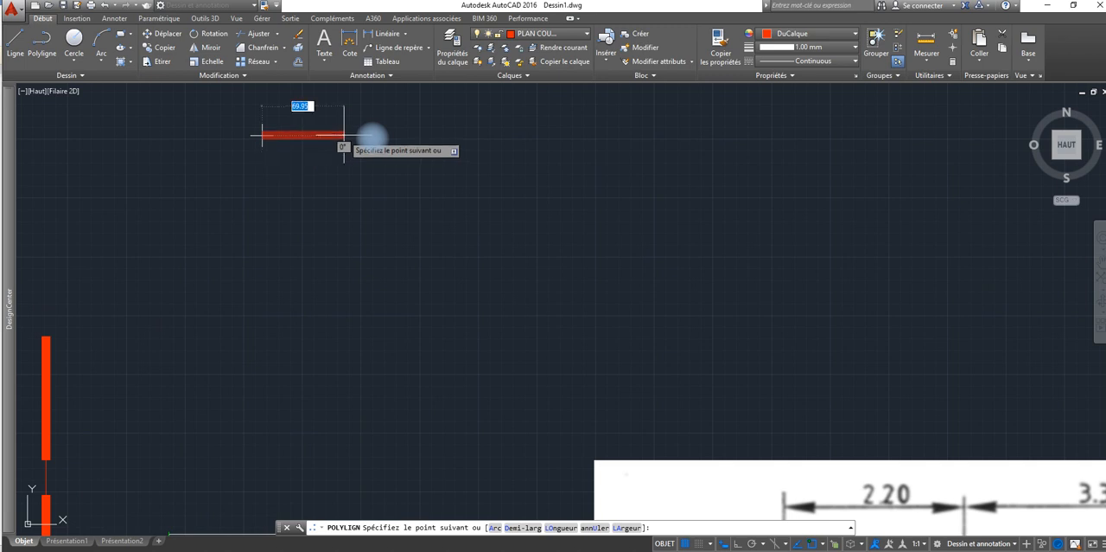
pyautogui.press('F8')
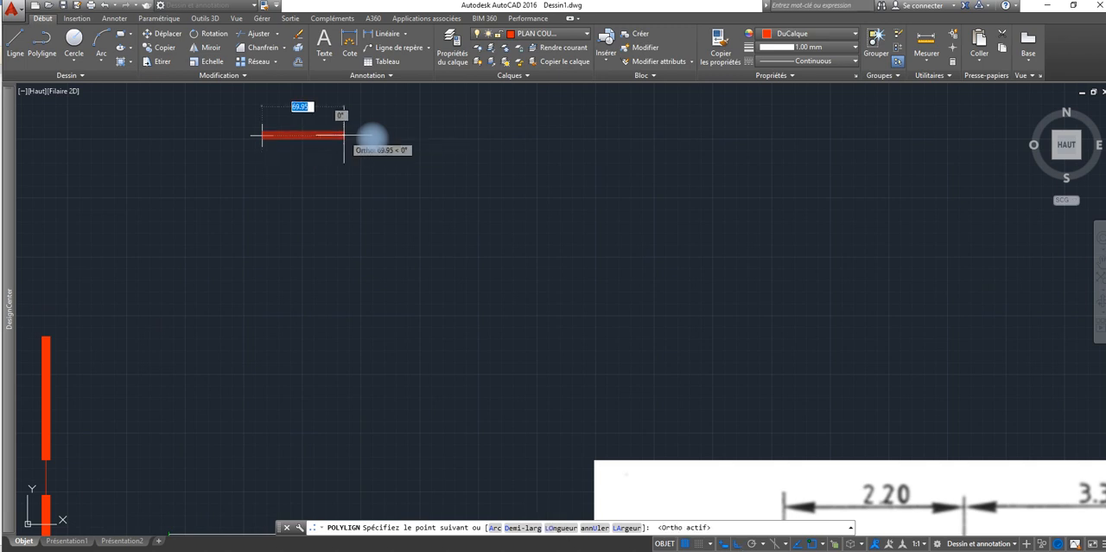
pyautogui.click(323, 135)
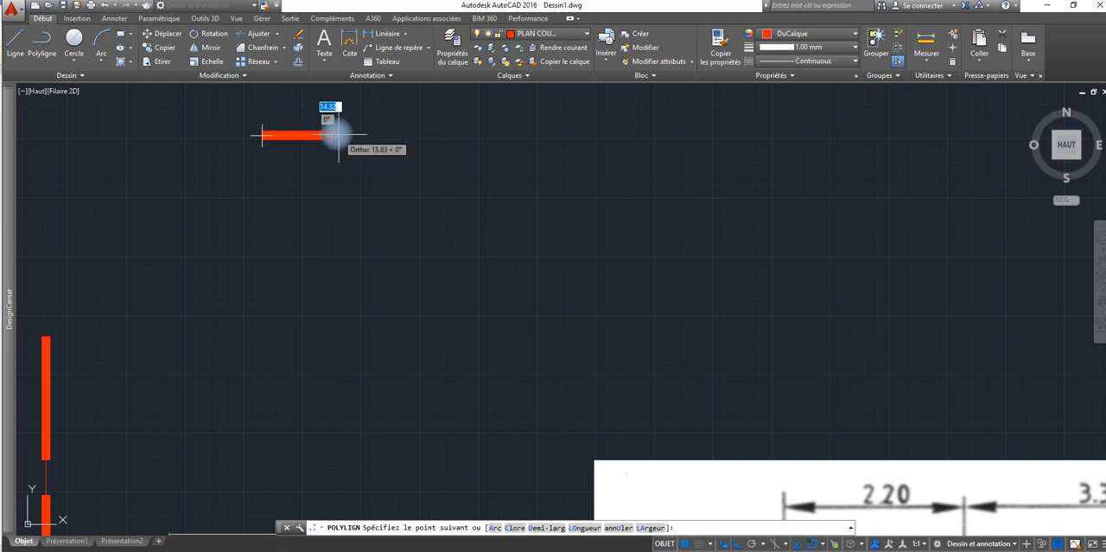
# Step: Finish the polyline with an arrowhead about 26 long, tapering from a start width of 20 to an end width of 0
pyautogui.write('la')
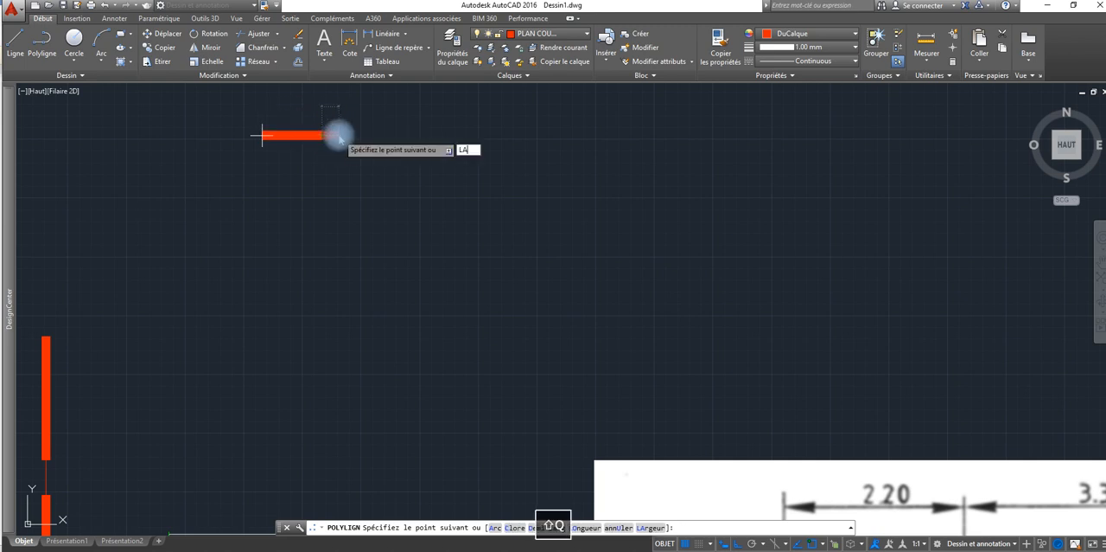
pyautogui.press('Return')
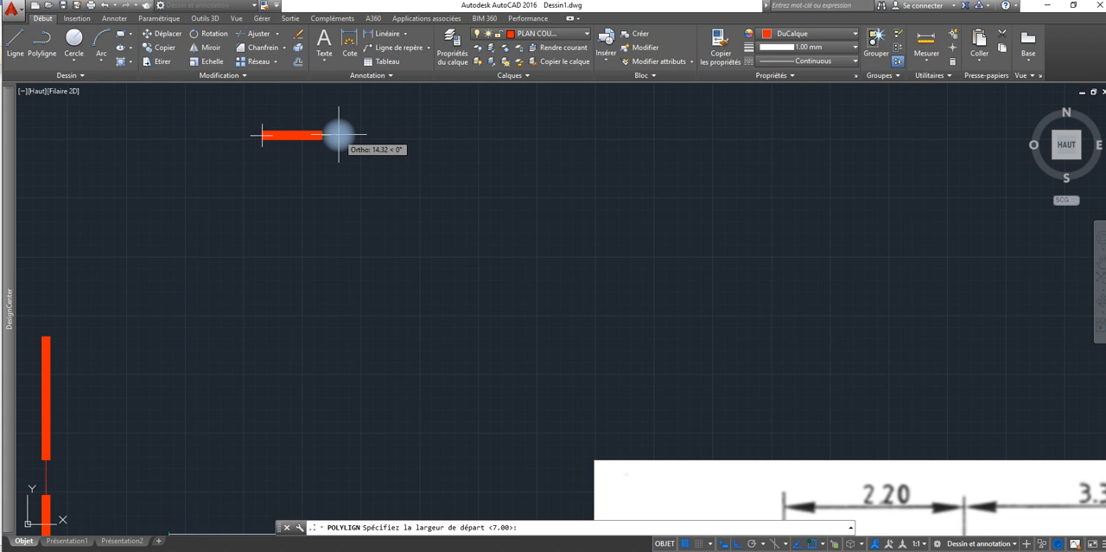
pyautogui.write('2')
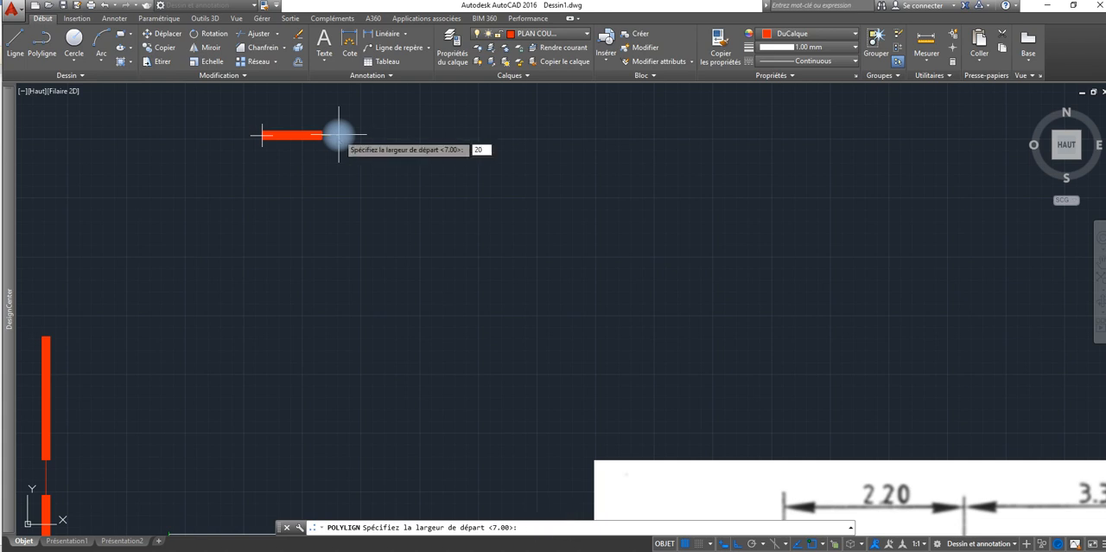
pyautogui.write('0')
pyautogui.press('Return')
pyautogui.write('0')
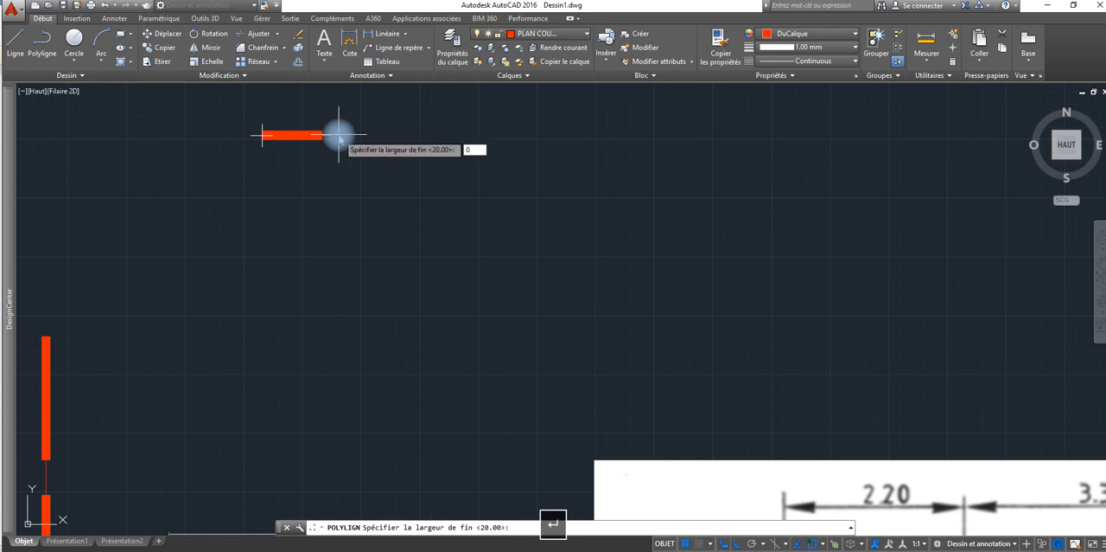
pyautogui.press('Return')
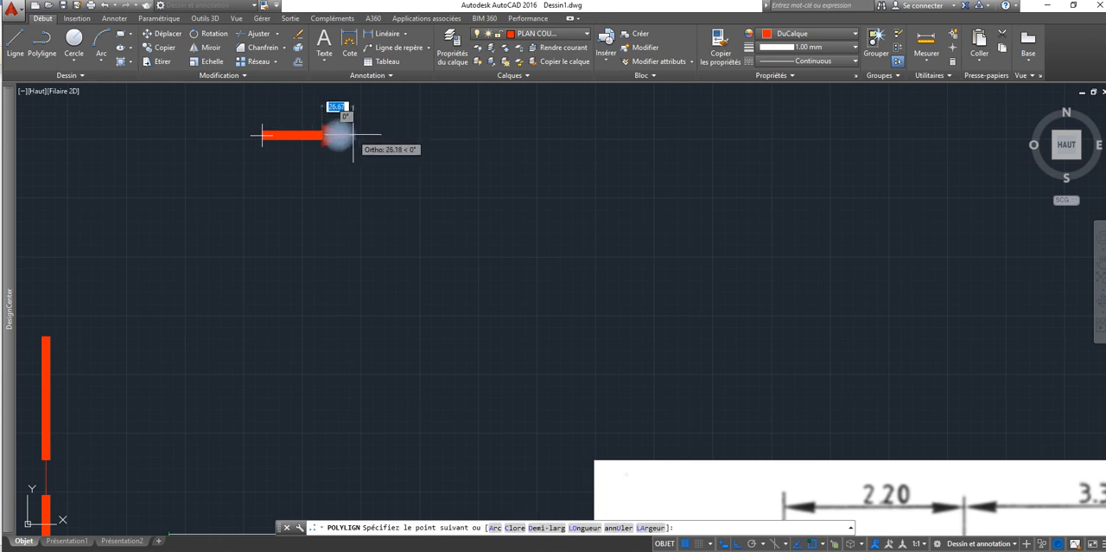
pyautogui.rightClick(357, 136)
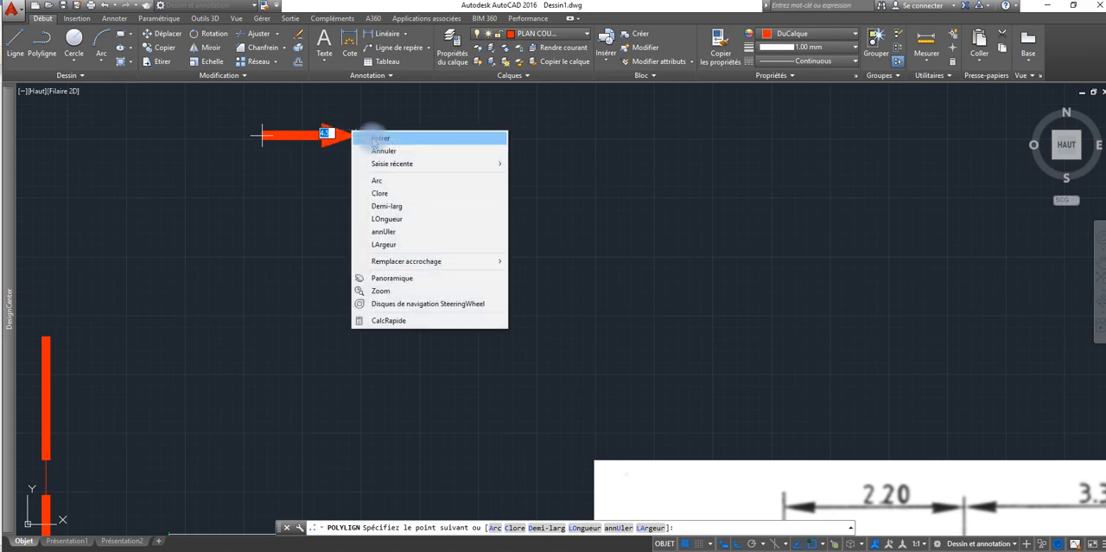
pyautogui.click(374, 137)
# Step: Copy the arrow from its left part to just below and right of the upper A label, with ortho off
pyautogui.scroll(-4, 336, 138)
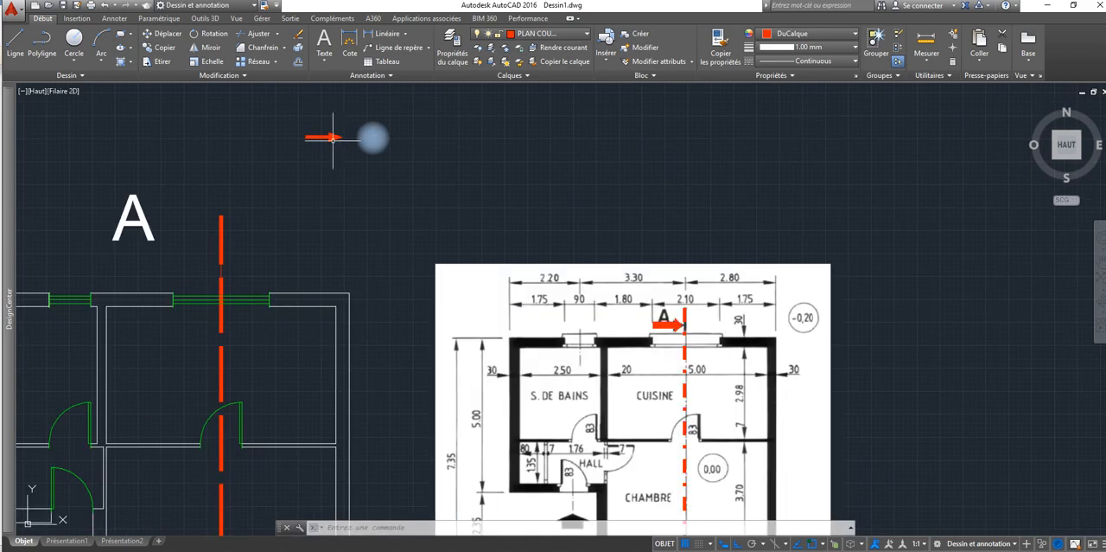
pyautogui.moveTo(339, 140); pyautogui.dragTo(589, 171, button='middle')
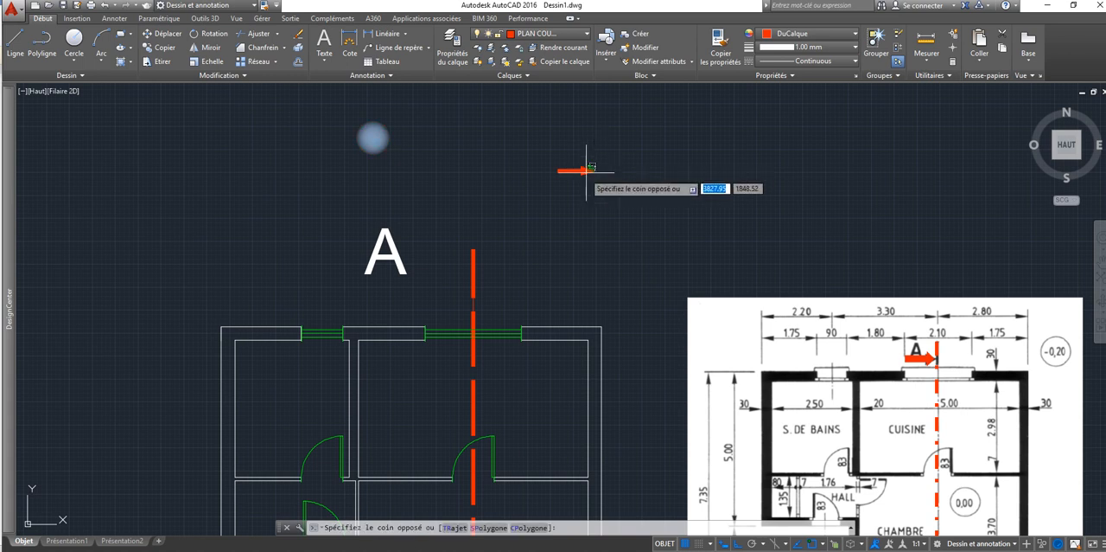
pyautogui.click(589, 170)
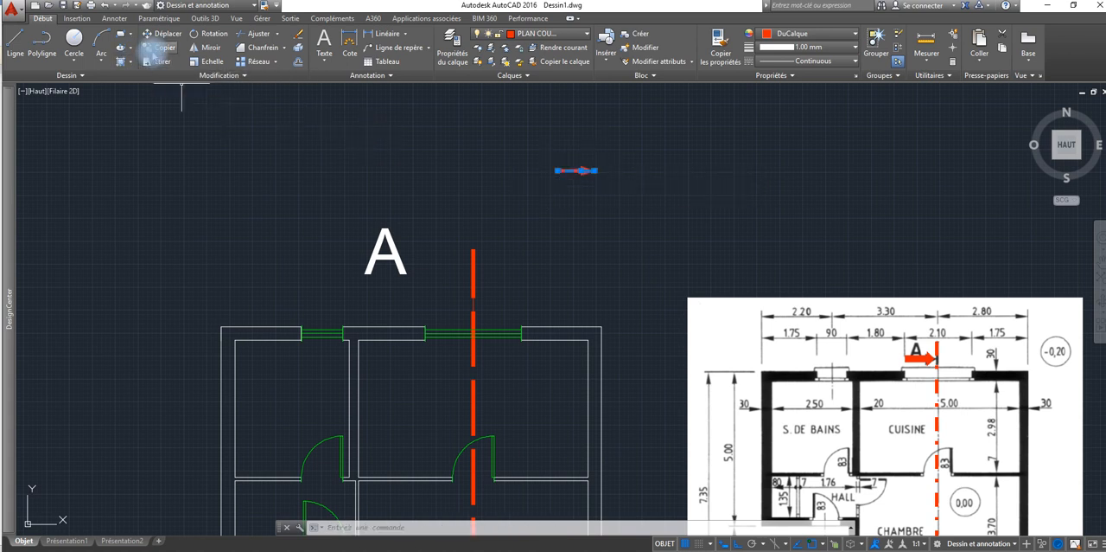
pyautogui.click(160, 48)
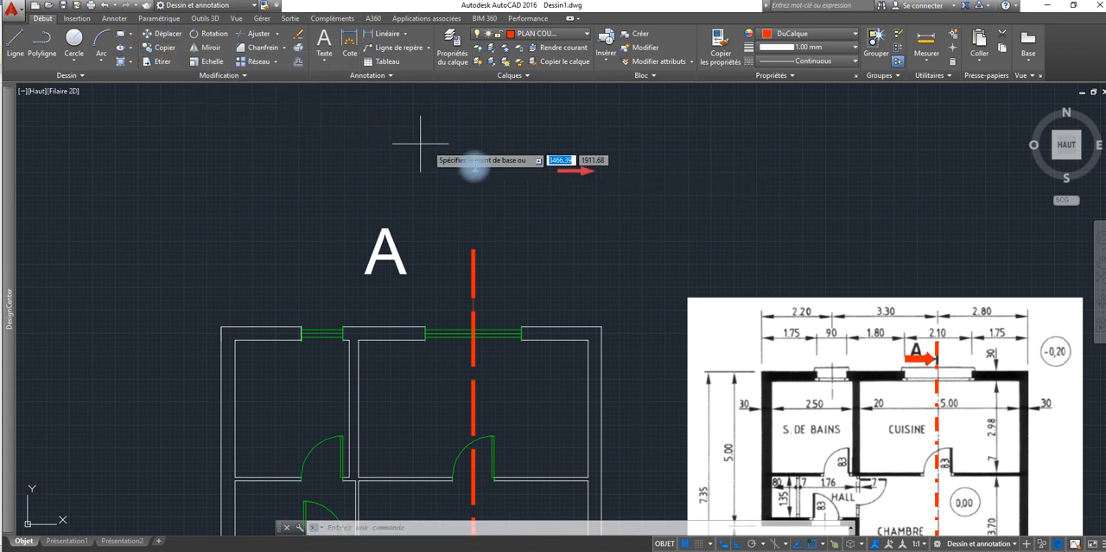
pyautogui.click(567, 171)
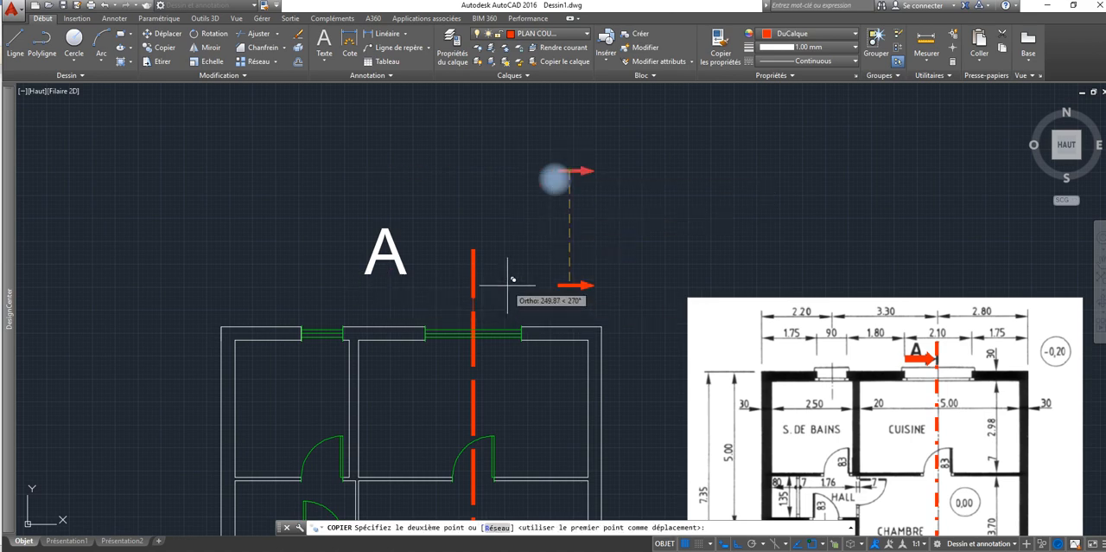
pyautogui.press('F8')
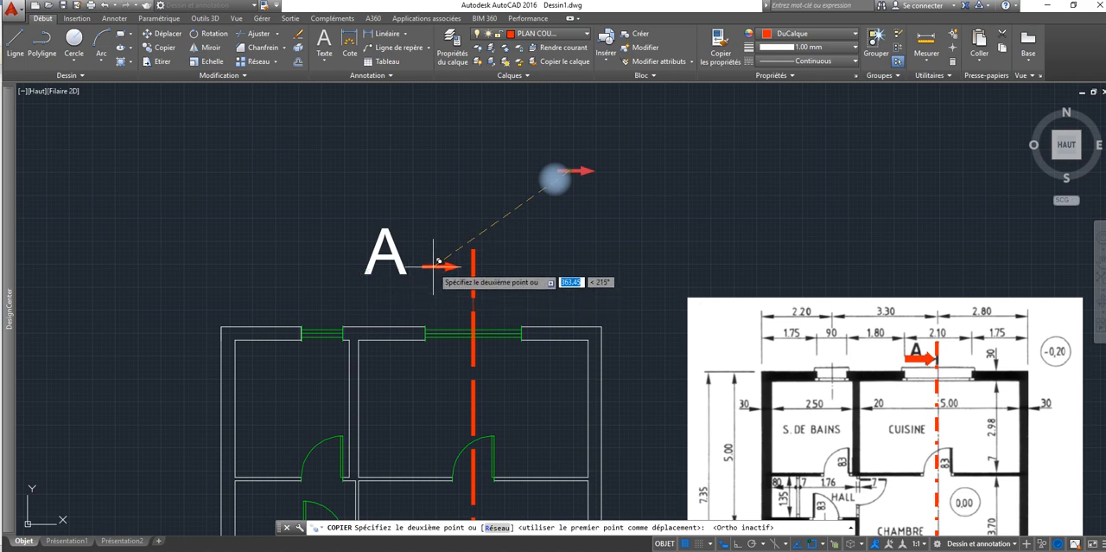
pyautogui.click(414, 289)
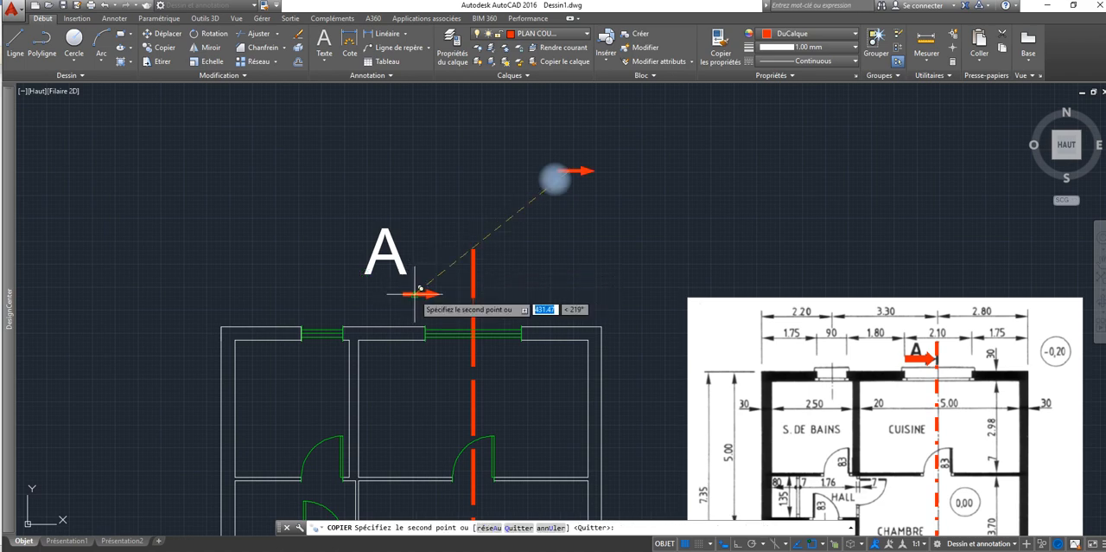
# Step: Place a second copy of the arrow across the section line beside the lower A label and end the copying
pyautogui.scroll(-3, 414, 295)
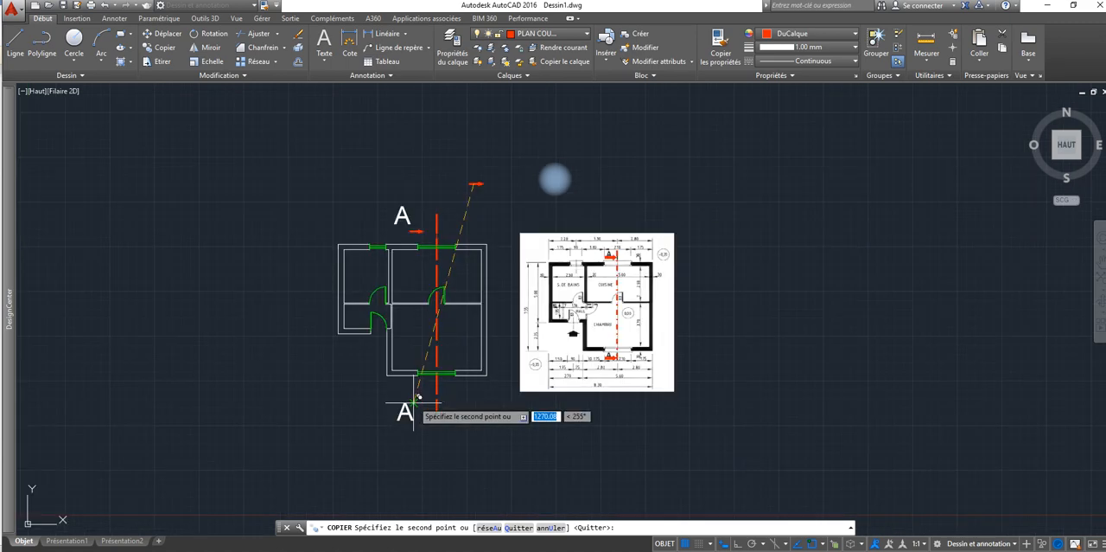
pyautogui.scroll(3, 418, 396)
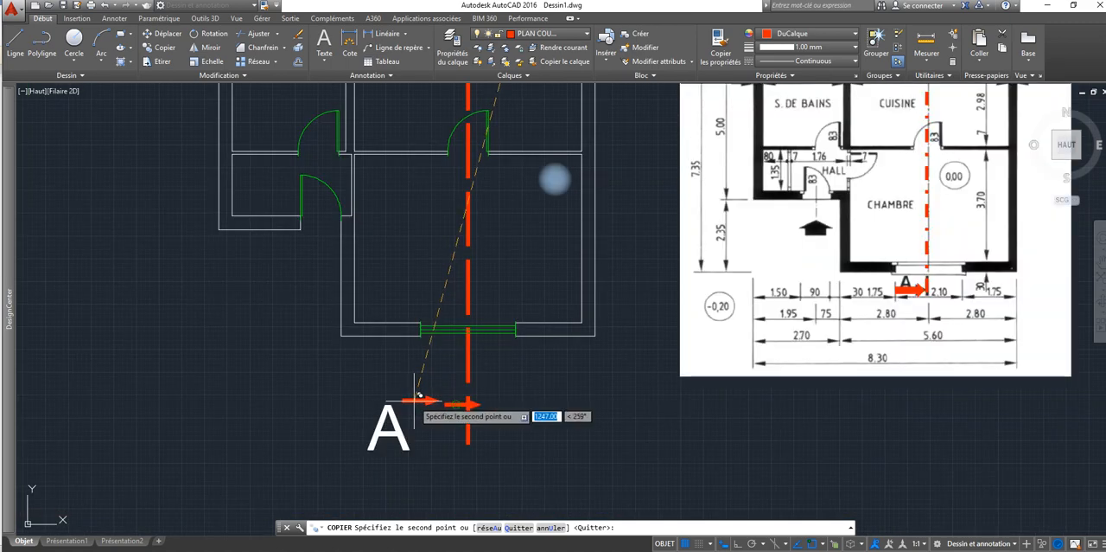
pyautogui.rightClick(475, 406)
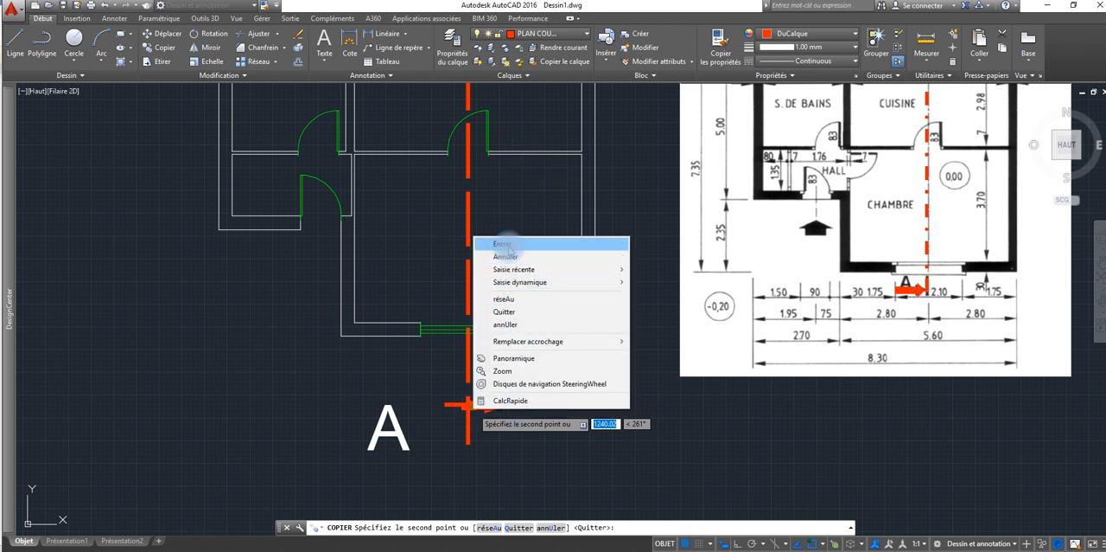
pyautogui.click(507, 245)
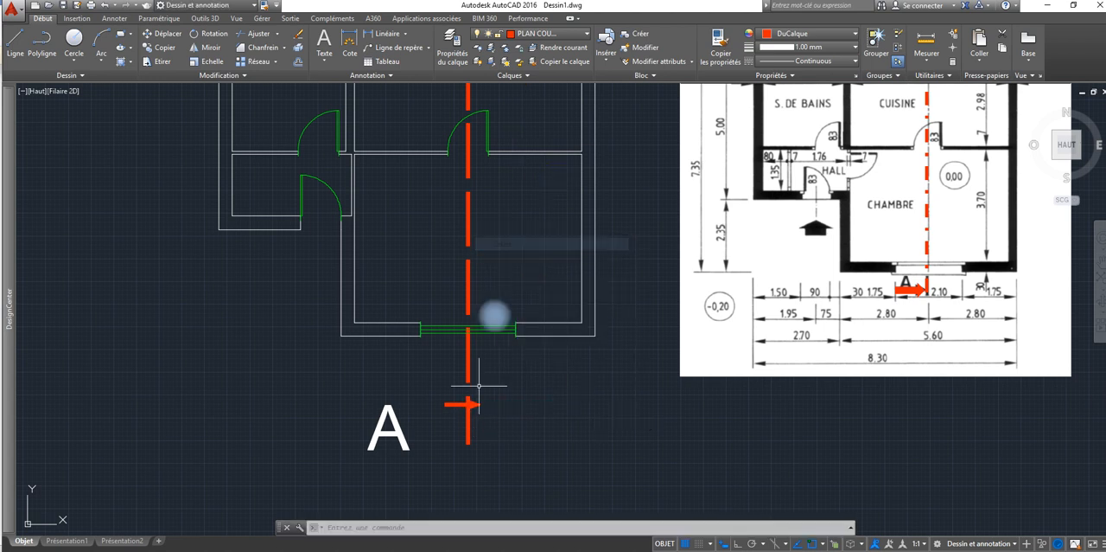
# Step: Move the lower arrow left off the section line to the top of the lower A label
pyautogui.click(167, 37)
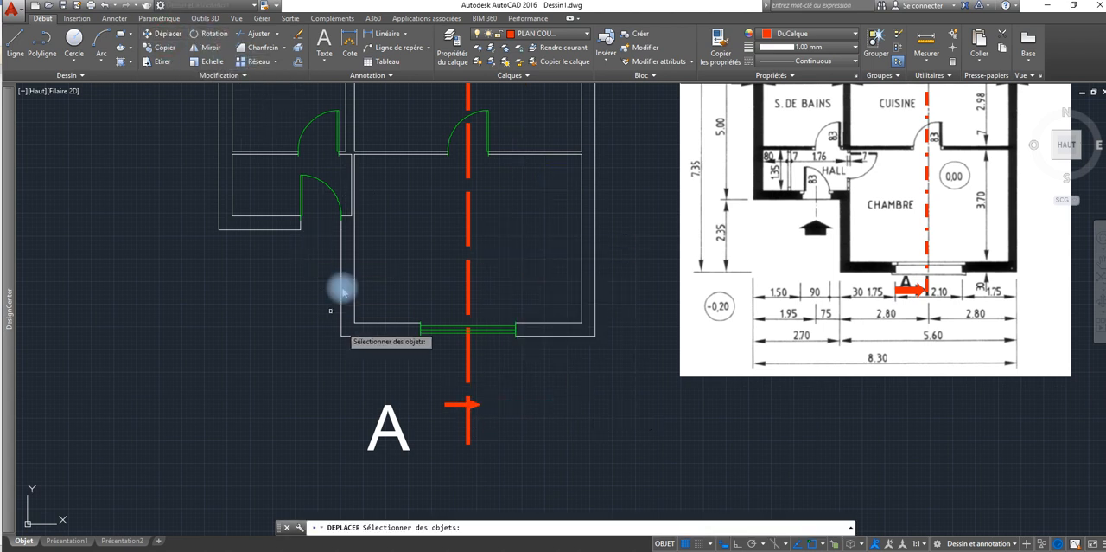
pyautogui.click(447, 403)
pyautogui.press('Return')
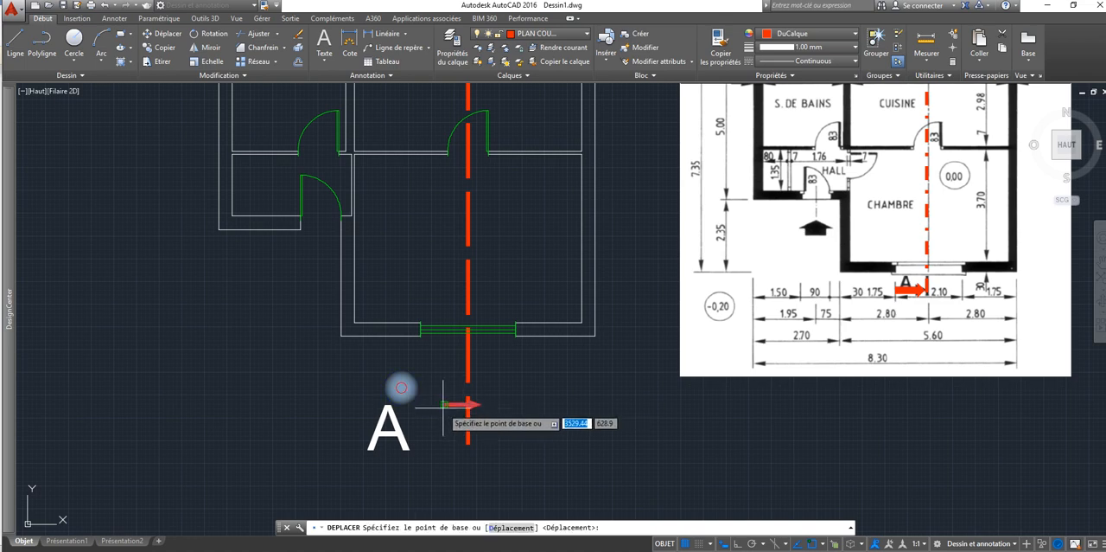
pyautogui.click(443, 403)
pyautogui.click(407, 403)
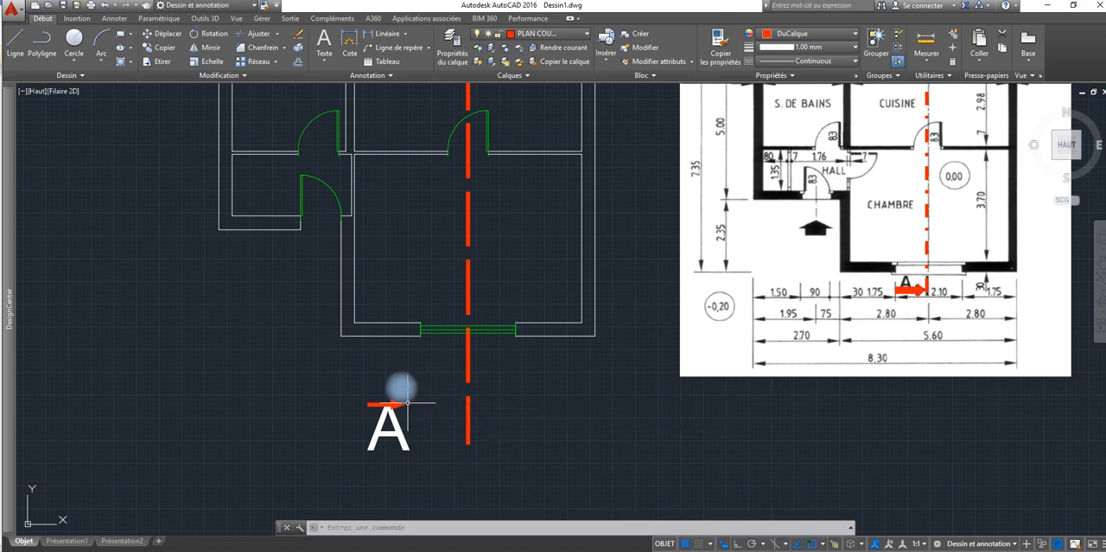
# Step: Move the lower arrow right from its tail so it sits between the lower A label and the section line
pyautogui.scroll(-6, 320, 332)
pyautogui.scroll(2, 320, 332)
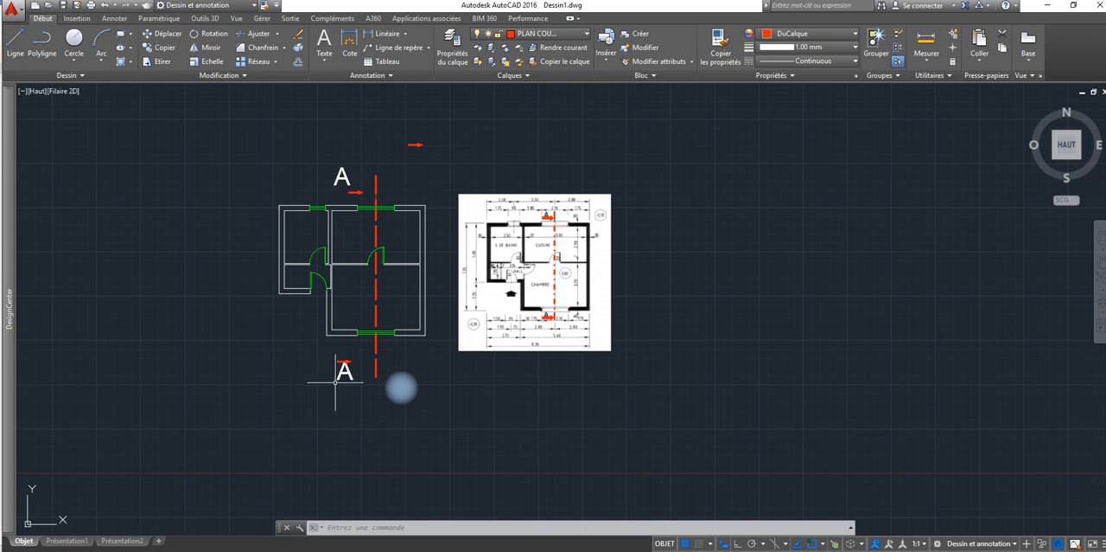
pyautogui.scroll(4, 340, 361)
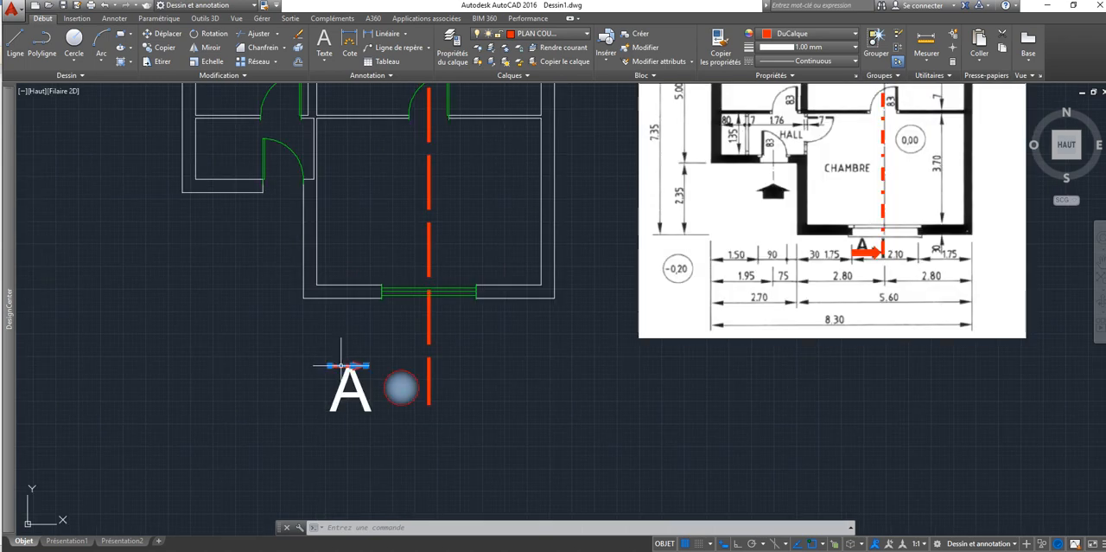
pyautogui.click(329, 365)
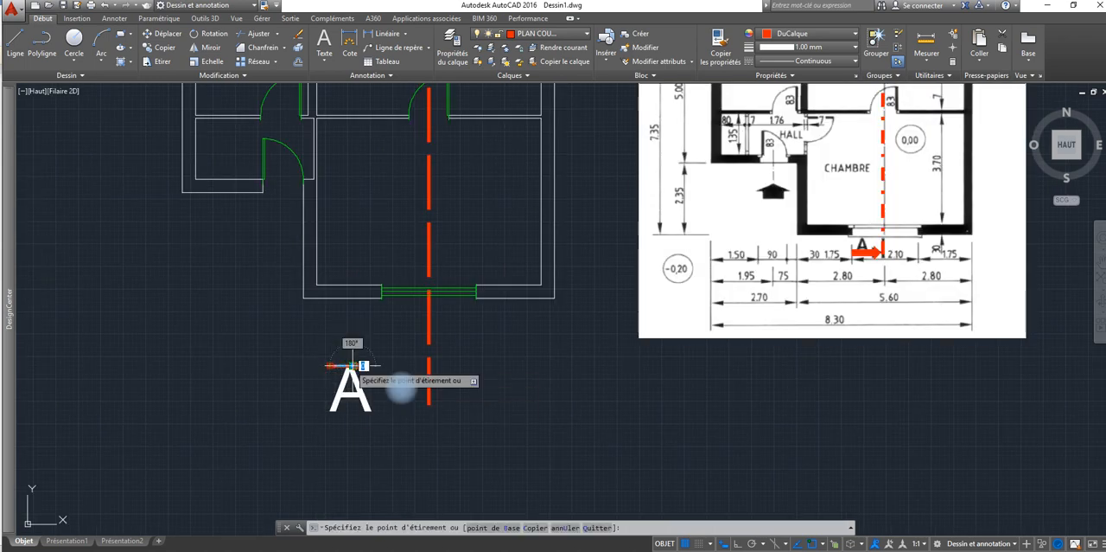
pyautogui.click(353, 365)
pyautogui.click(204, 60)
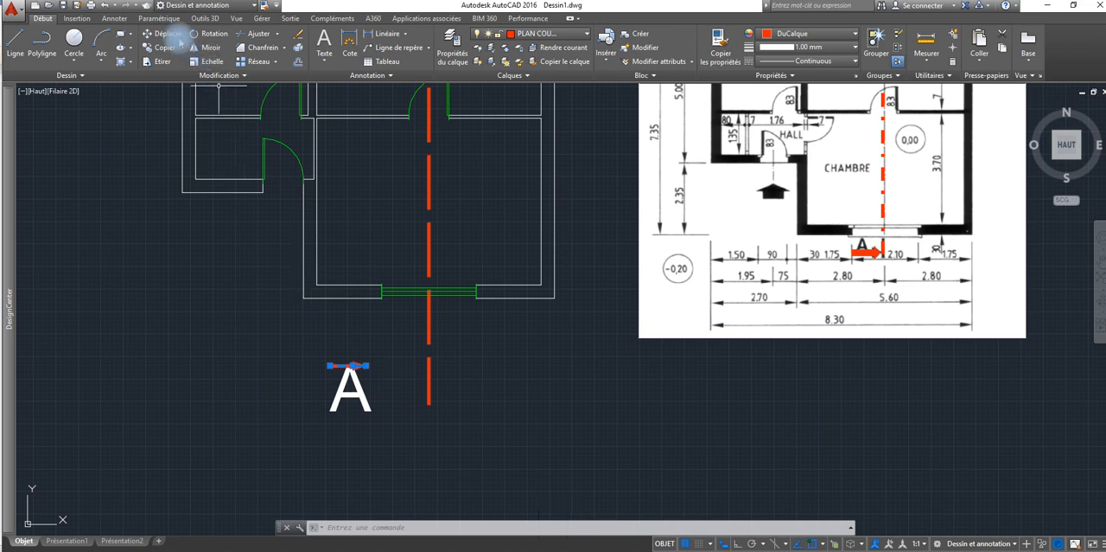
pyautogui.click(177, 39)
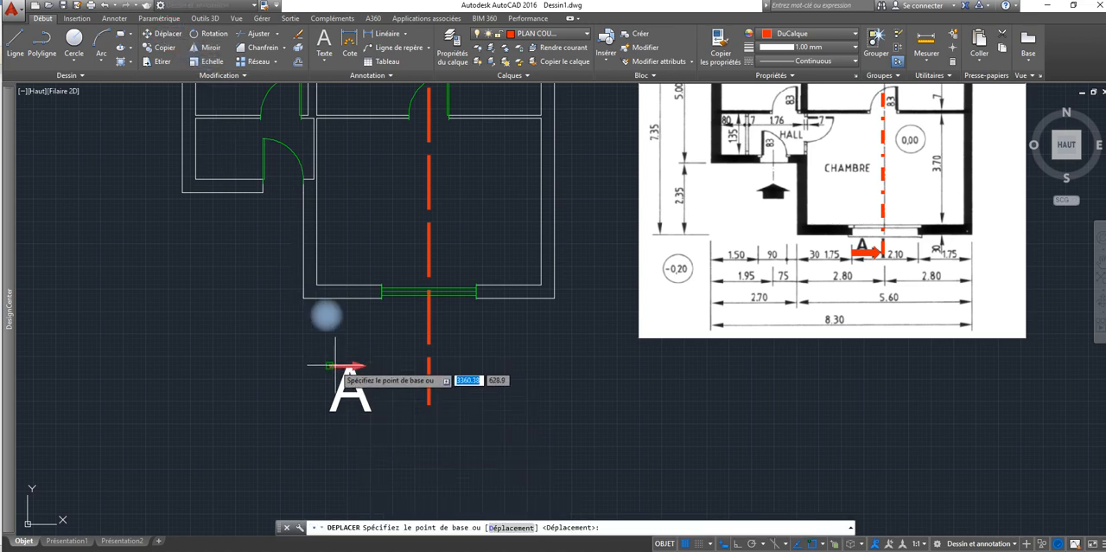
pyautogui.click(330, 365)
pyautogui.click(364, 365)
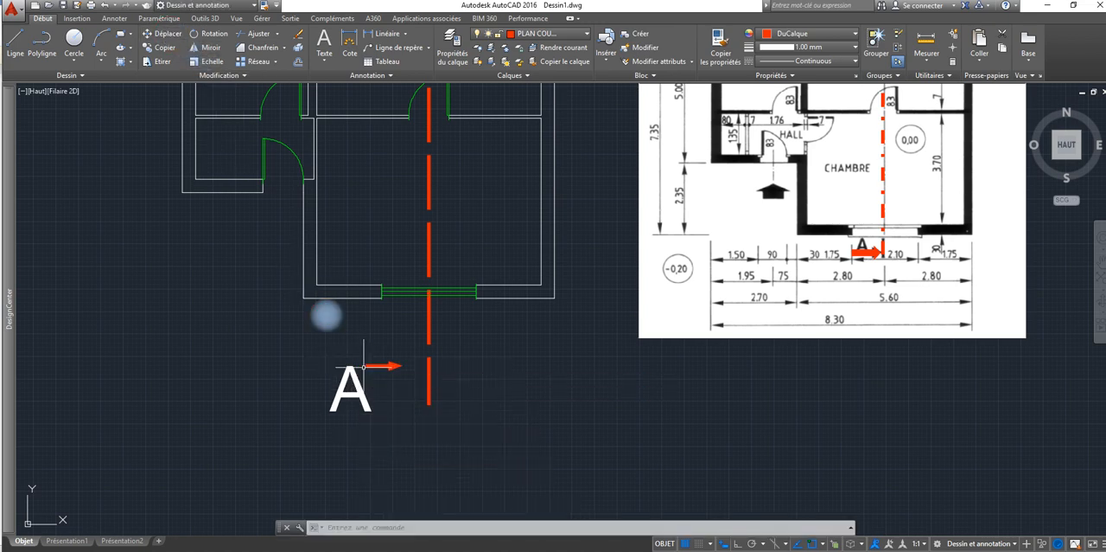
# Step: Shift the upper A label slightly right above its arrow and erase the original arrow above the plan
pyautogui.scroll(-6, 364, 366)
pyautogui.scroll(2, 365, 370)
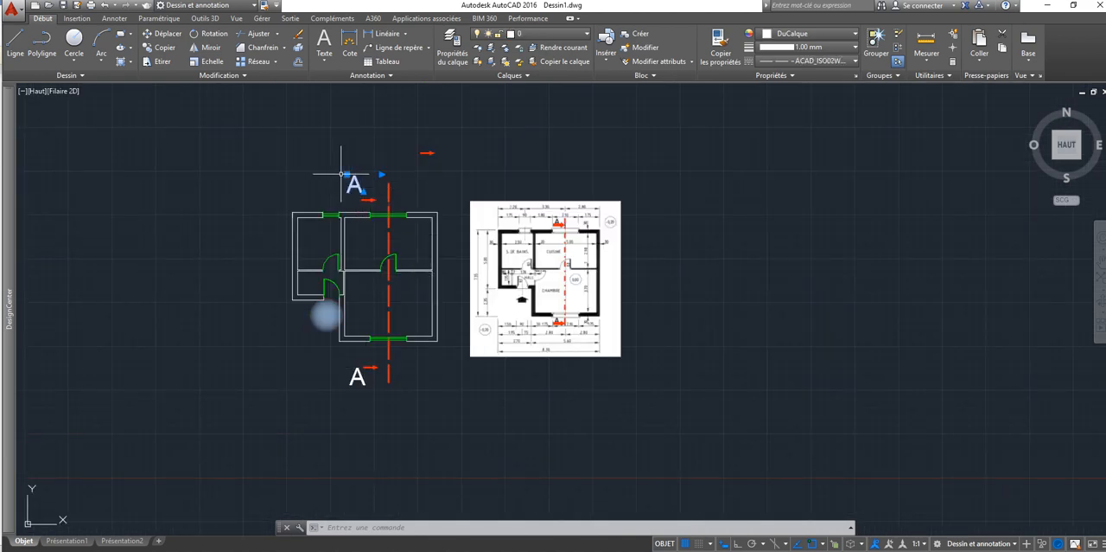
pyautogui.click(348, 174)
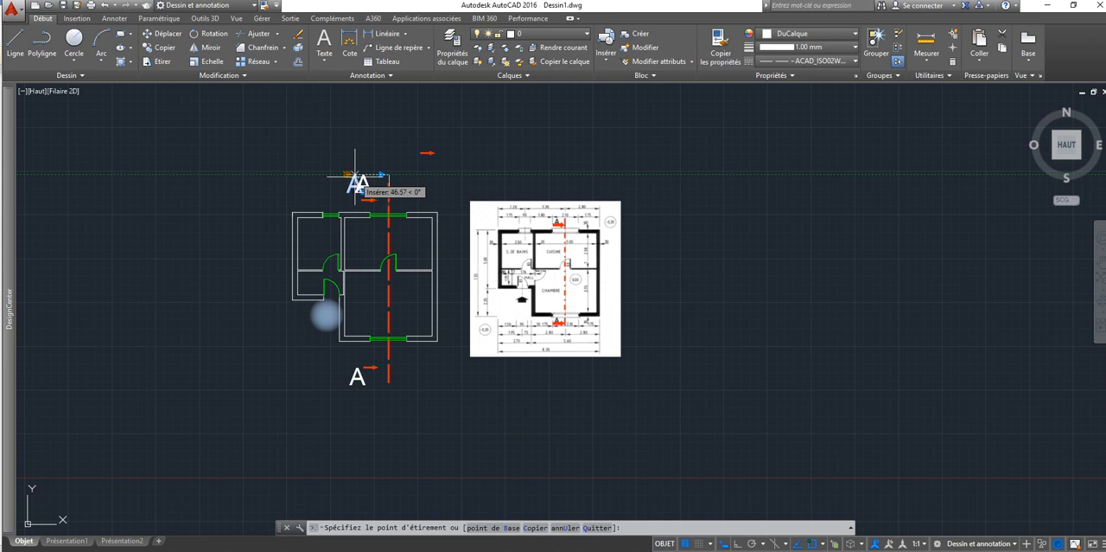
pyautogui.click(360, 175)
pyautogui.click(427, 153)
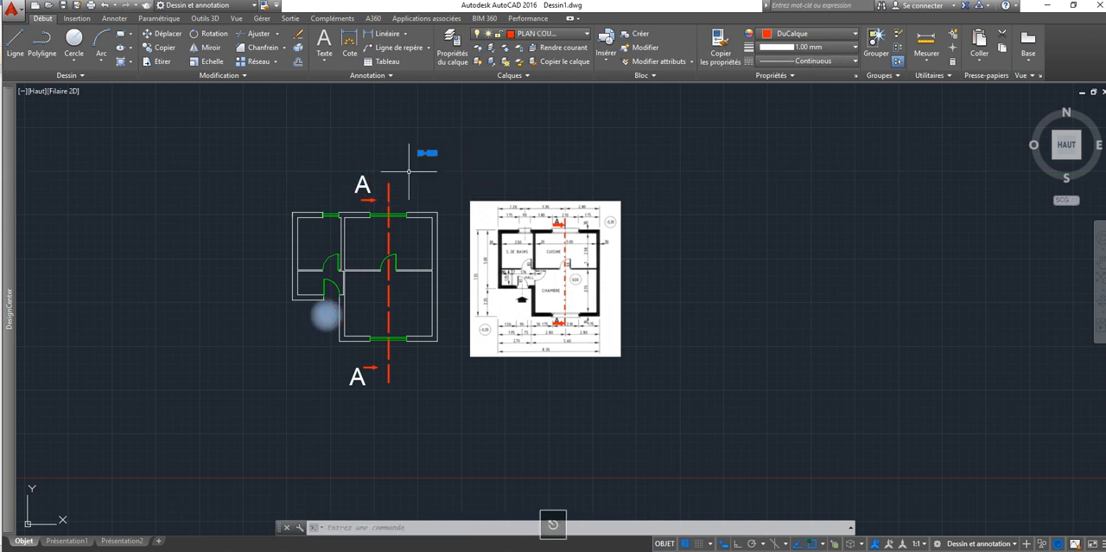
pyautogui.click(299, 33)
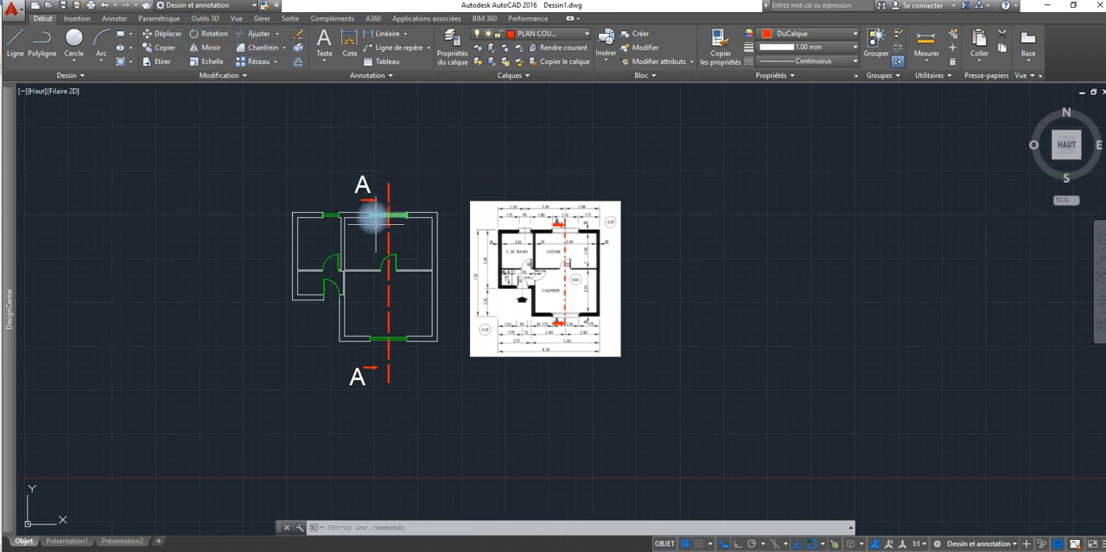
pyautogui.scroll(-2, 381, 249)
pyautogui.moveTo(381, 249)
pyautogui.mouseDown(button='middle')
pyautogui.moveTo(331, 207)
pyautogui.moveTo(239, 175)
pyautogui.mouseUp(button='middle')
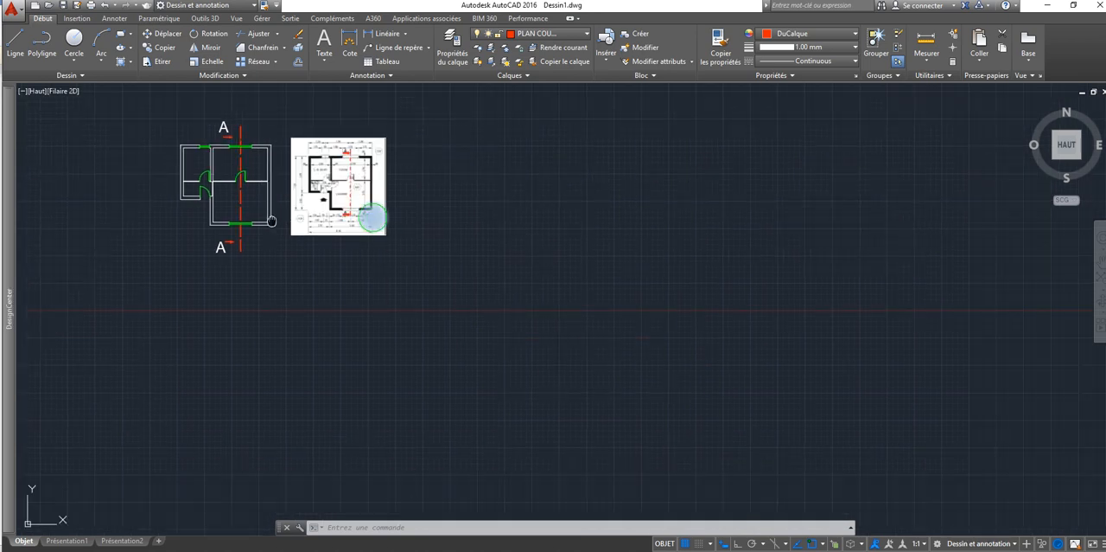
pyautogui.moveTo(271, 221); pyautogui.dragTo(250, 286, button='middle')
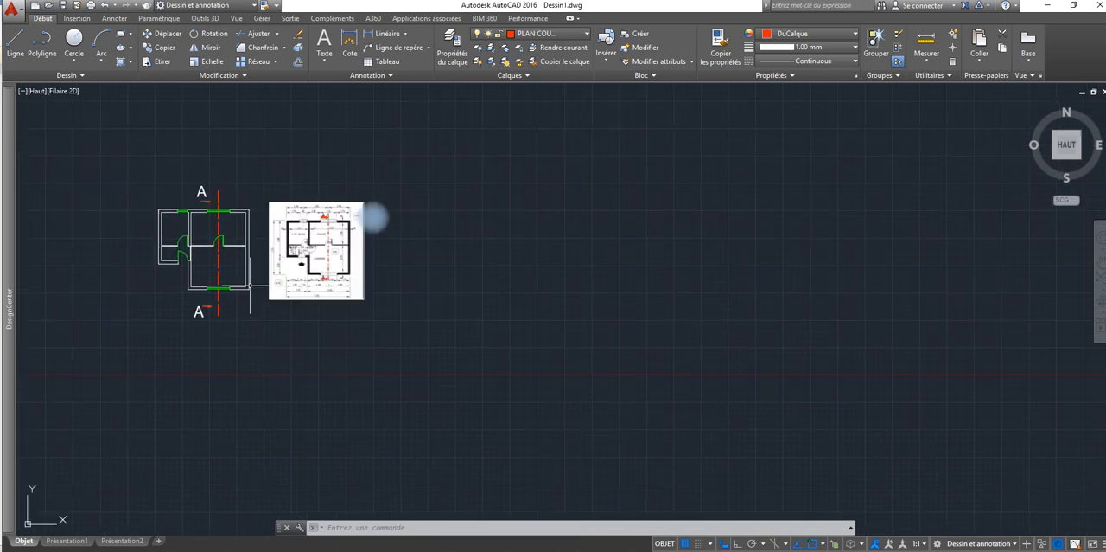
pyautogui.click(255, 159)
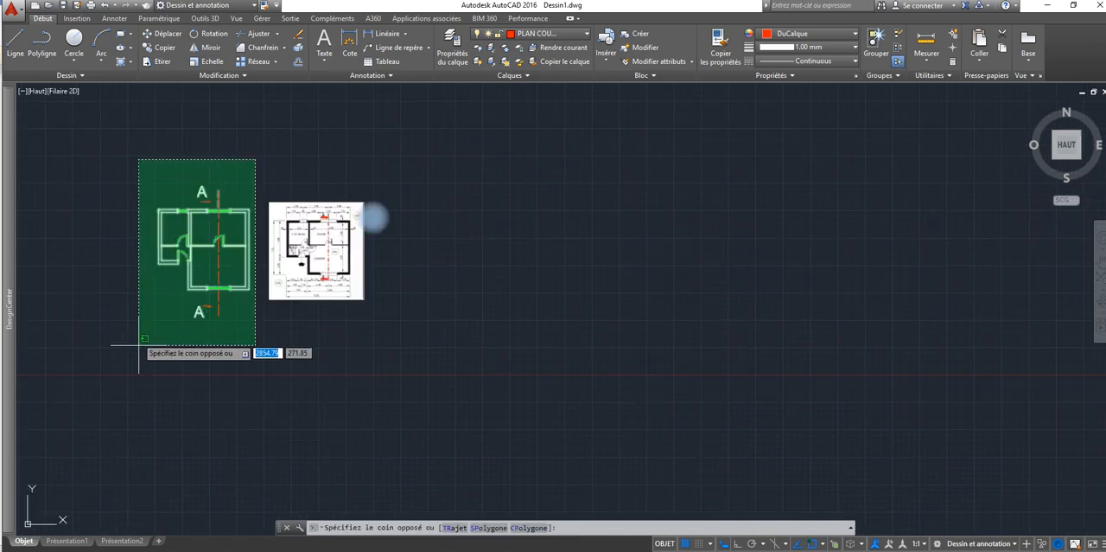
pyautogui.press('Escape')
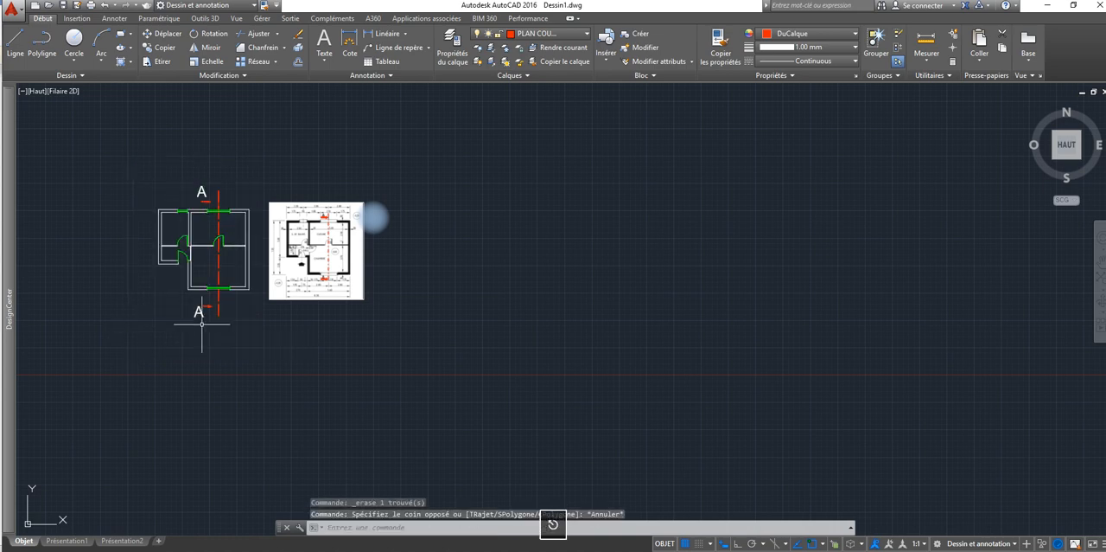
# Step: Put the upper and lower A labels on the PLAN COUPE layer
pyautogui.click(197, 185)
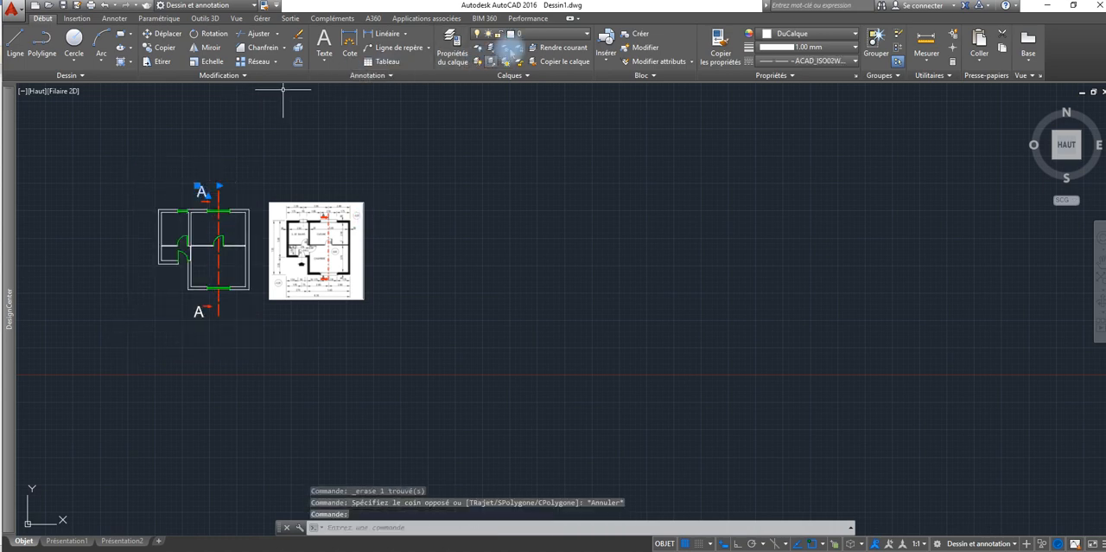
pyautogui.click(531, 39)
pyautogui.click(525, 88)
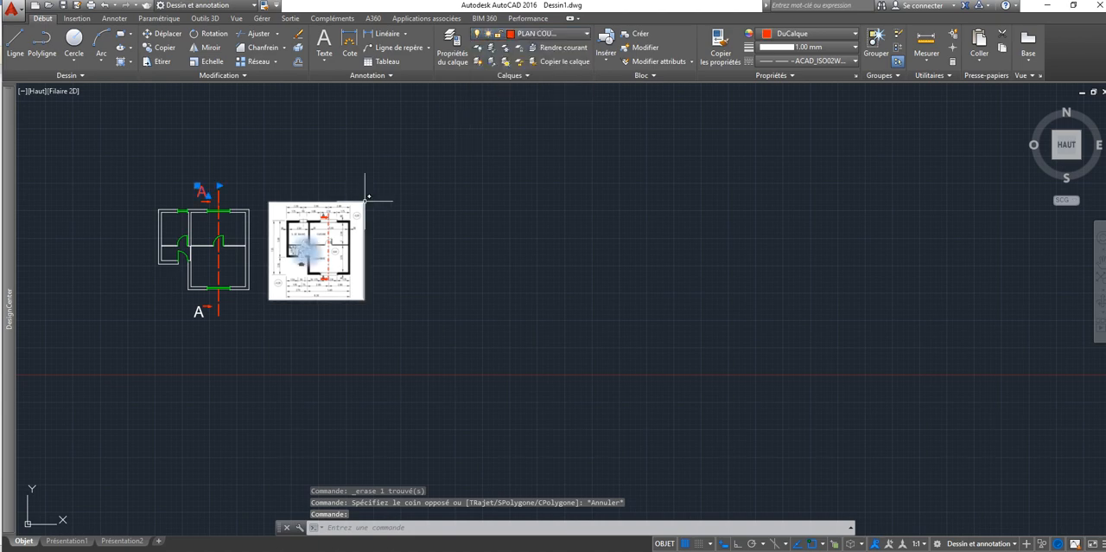
pyautogui.click(198, 311)
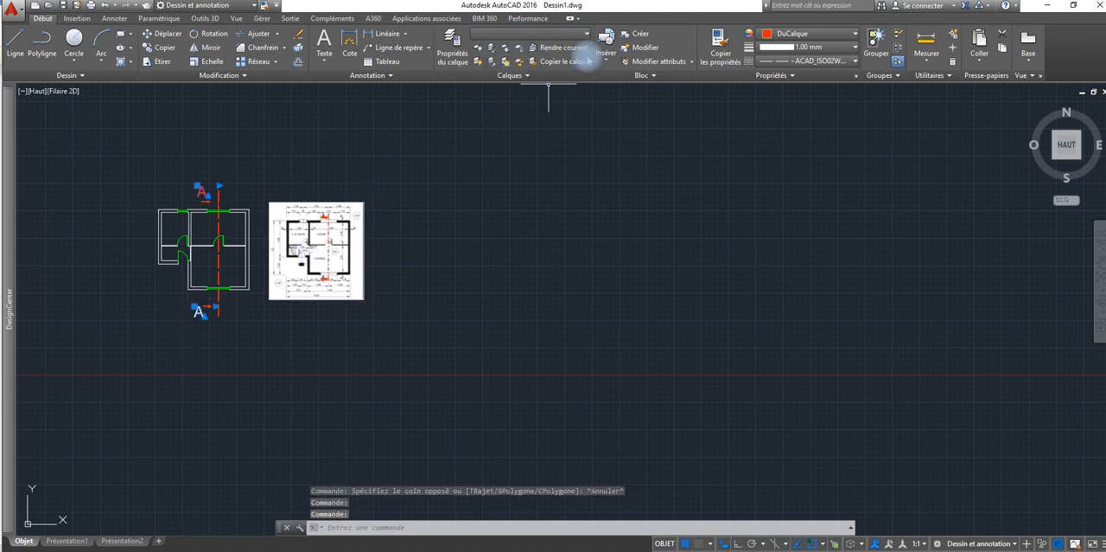
pyautogui.click(531, 34)
pyautogui.click(524, 90)
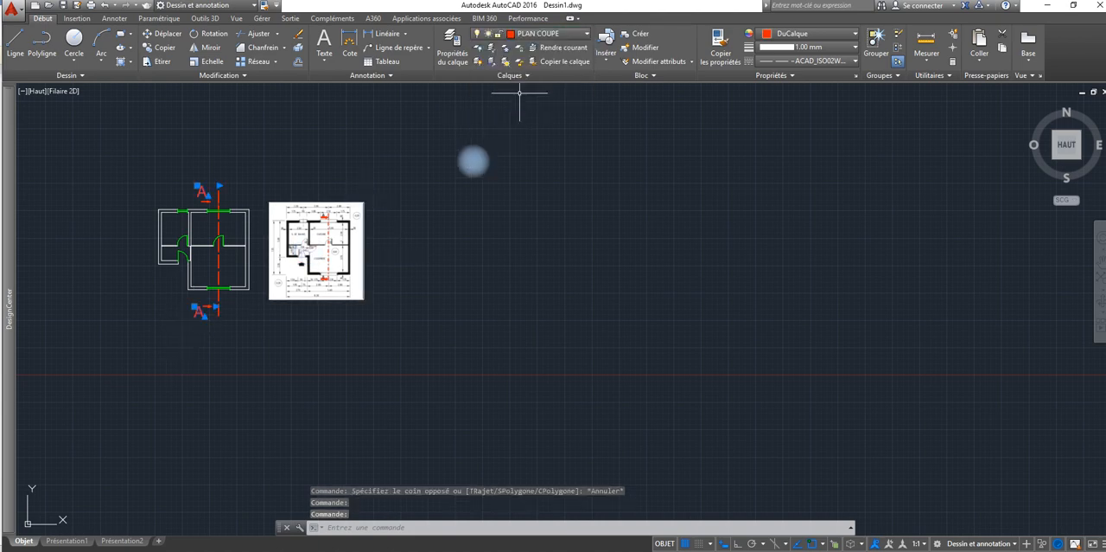
pyautogui.press('Escape')
# Step: Copy the whole plan with its section line and A labels from its lower-left corner to the empty area right of the reference image
pyautogui.click(261, 161)
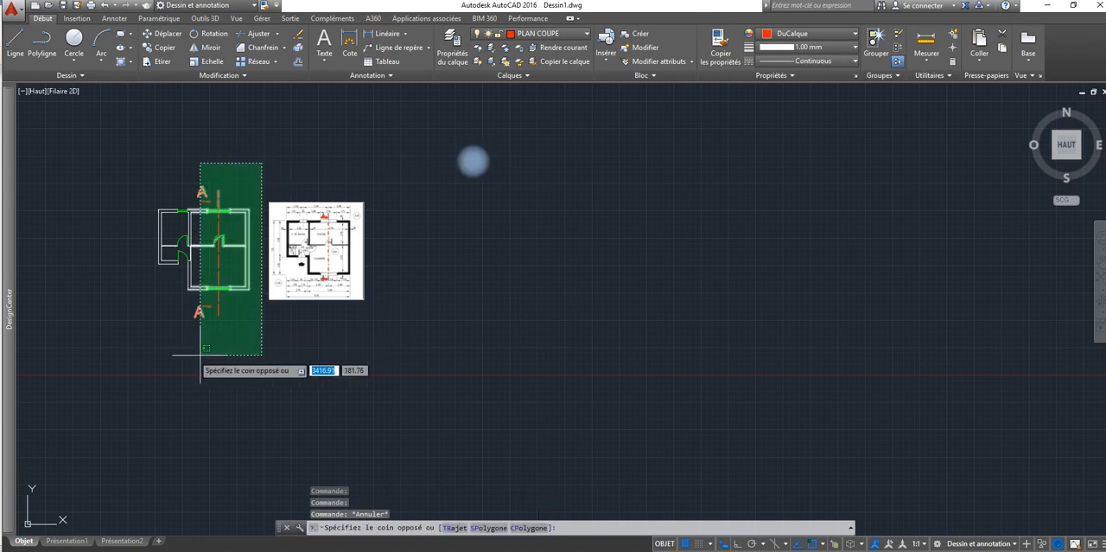
pyautogui.click(138, 346)
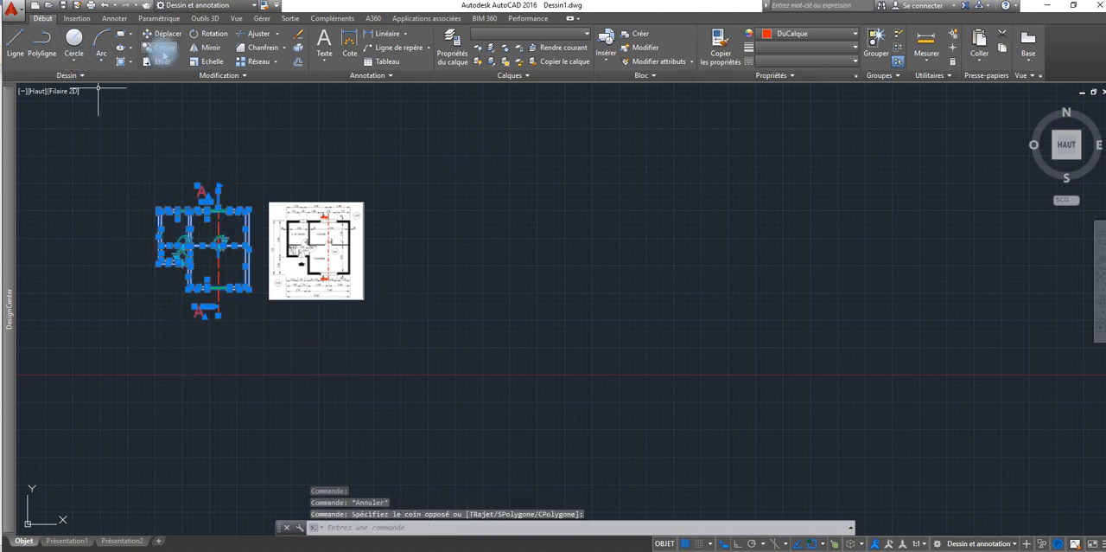
pyautogui.click(164, 48)
pyautogui.click(160, 260)
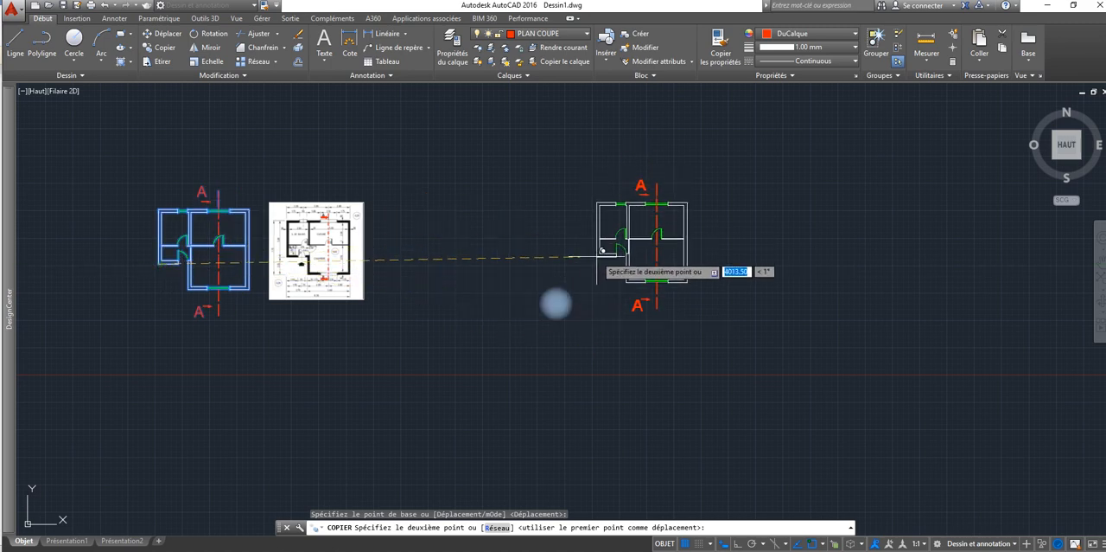
pyautogui.click(593, 252)
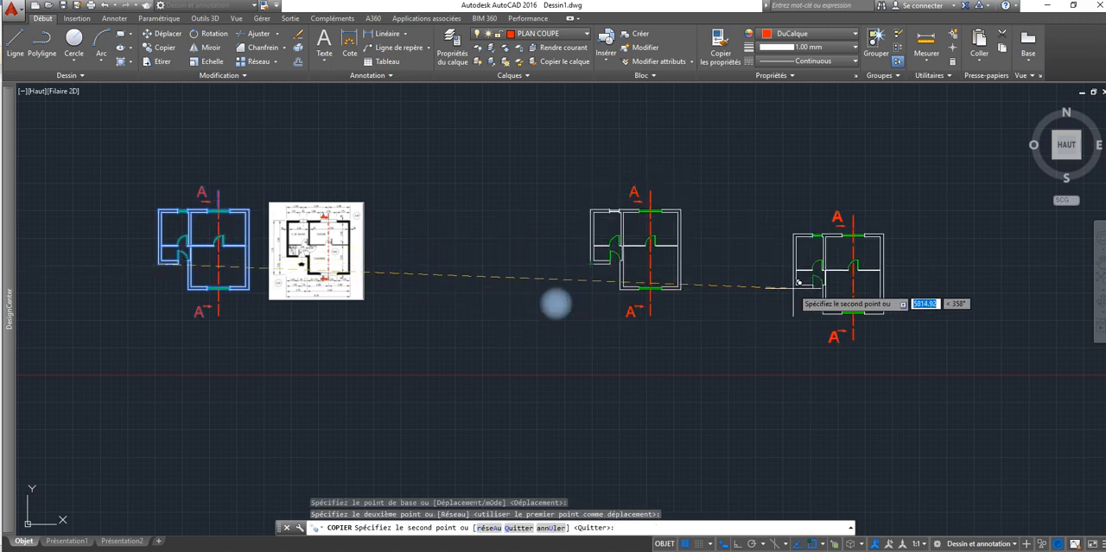
pyautogui.rightClick(774, 270)
pyautogui.click(794, 280)
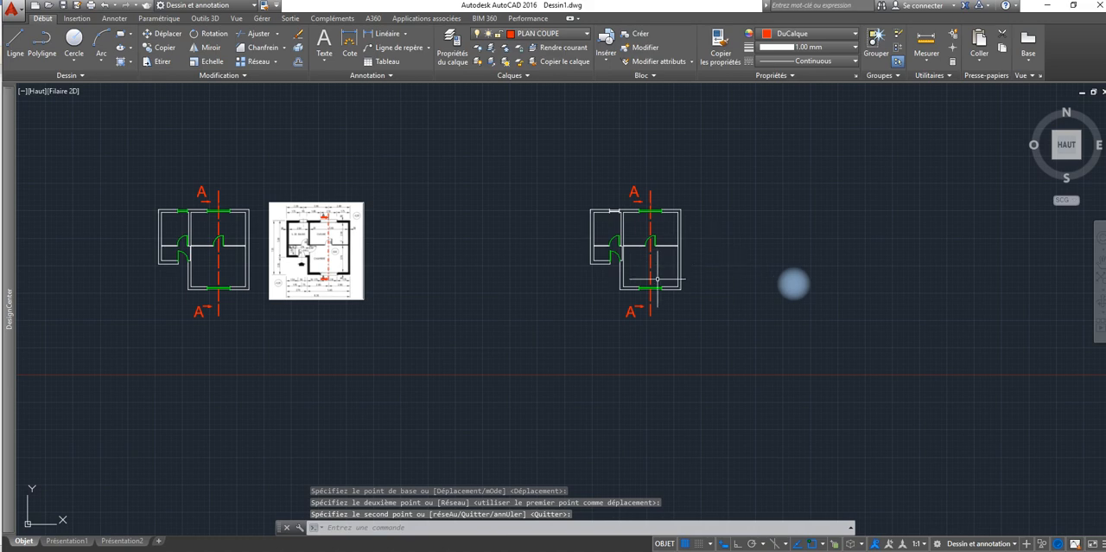
# Step: Turn off the BAIES and 0 layers to hide the windows and doors in the copied plan
pyautogui.scroll(4, 667, 235)
pyautogui.moveTo(667, 235); pyautogui.dragTo(487, 198, button='middle')
pyautogui.click(452, 50)
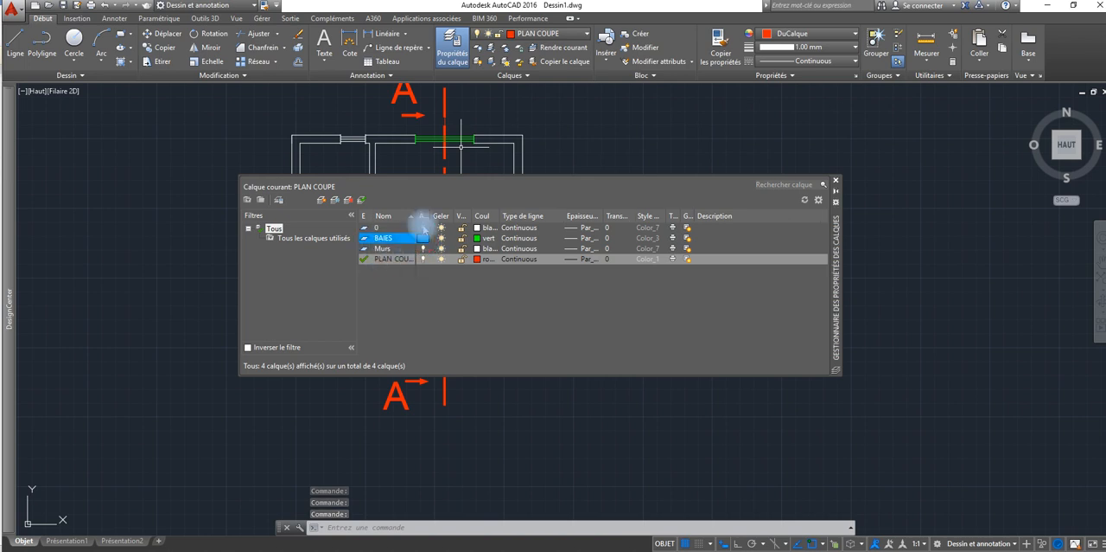
pyautogui.click(423, 228)
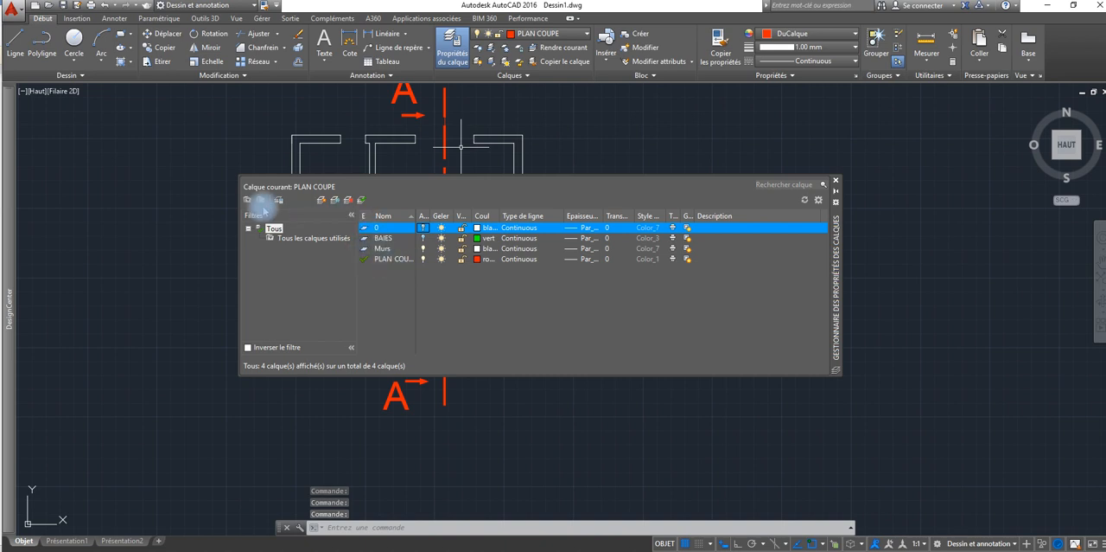
# Step: Create a new layer named COUPE A-A and make it the current layer
pyautogui.click(317, 200)
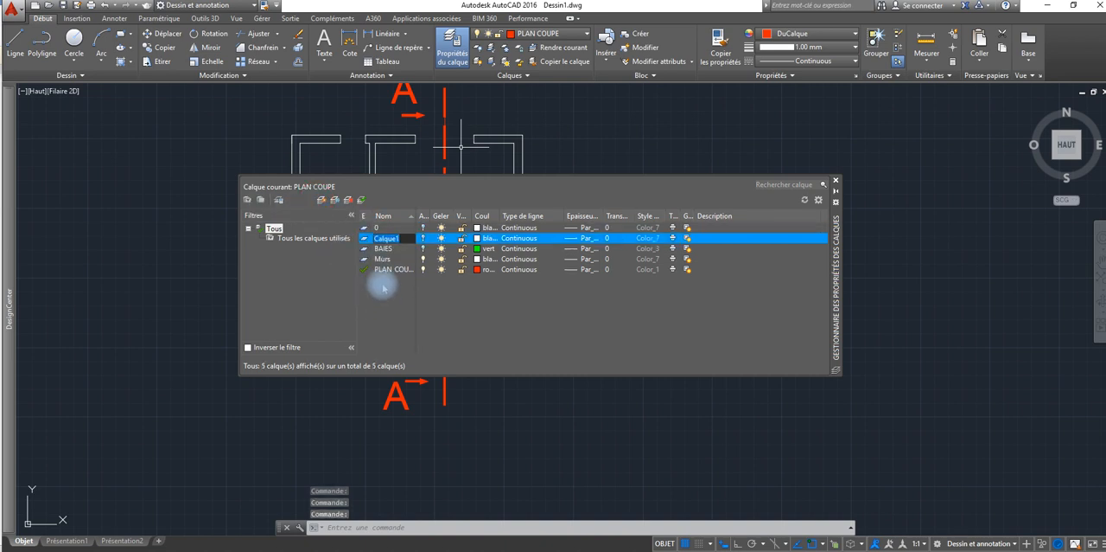
pyautogui.write('COUP')
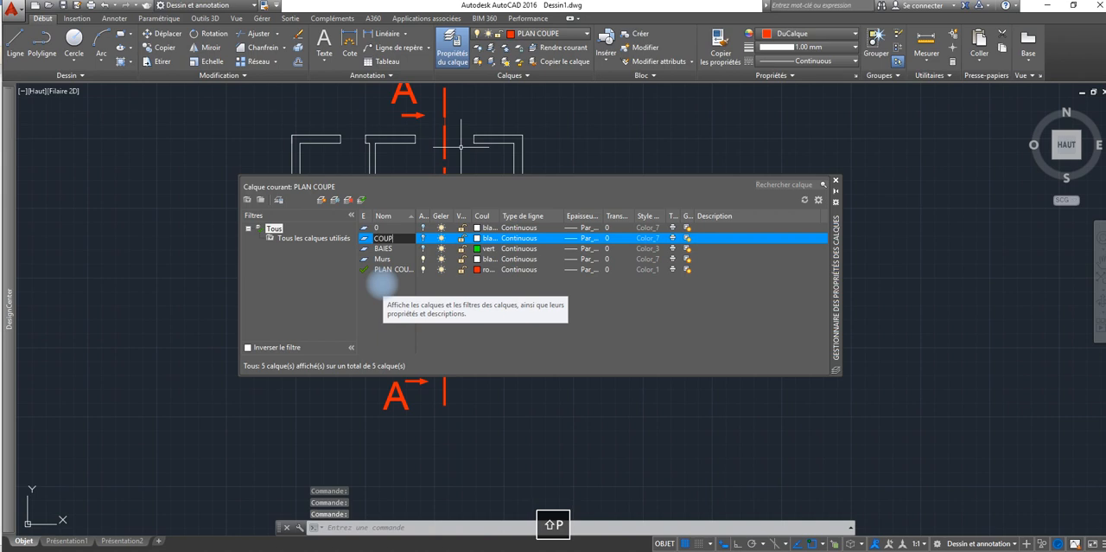
pyautogui.write('E A-A')
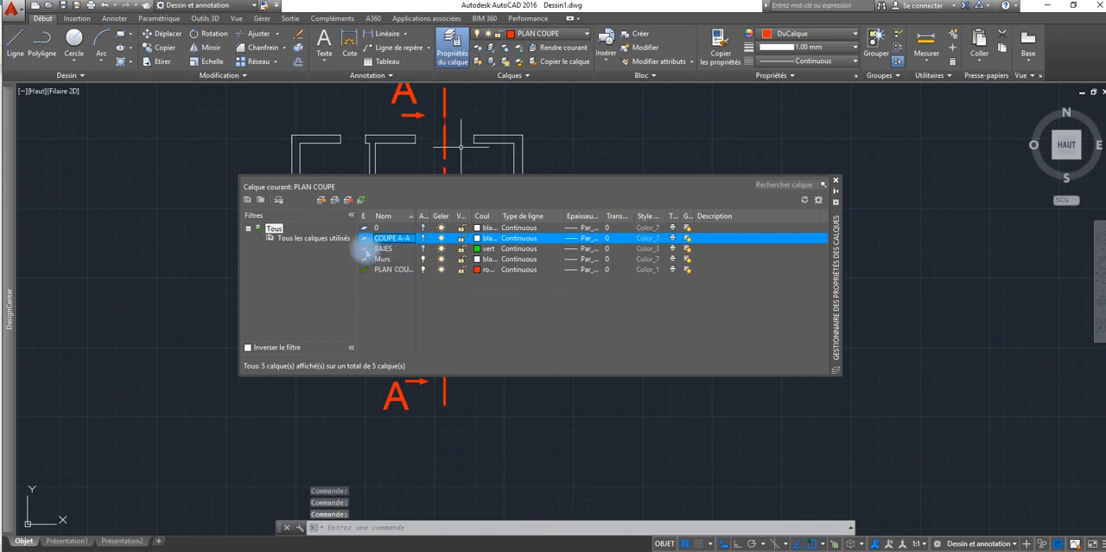
pyautogui.doubleClick(364, 239)
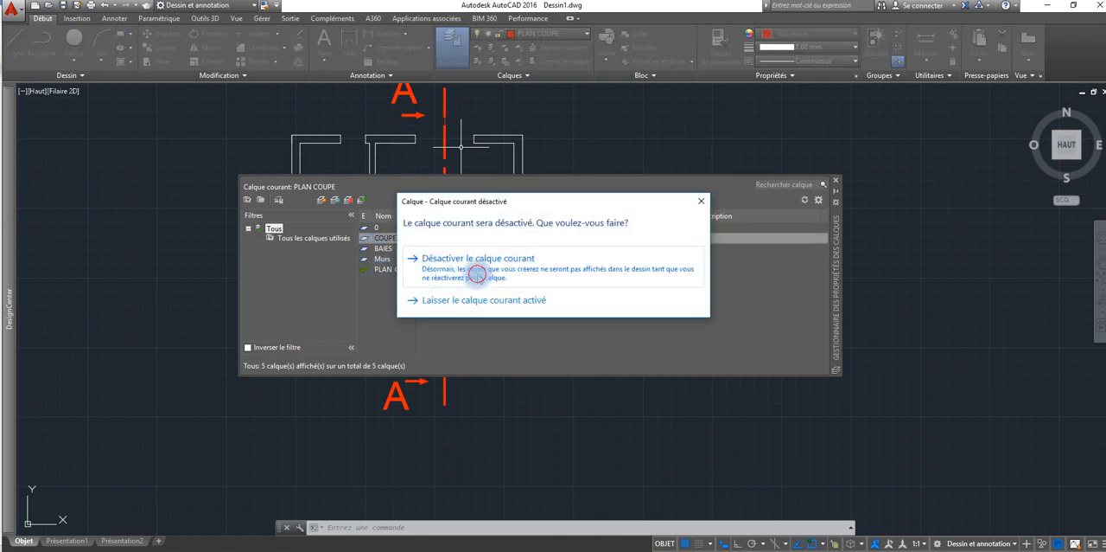
# Step: Set the COUPE A-A layer on and the BAIES layer off, leaving PLAN COUPE on, and close the layer manager
pyautogui.click(470, 264)
pyautogui.click(423, 237)
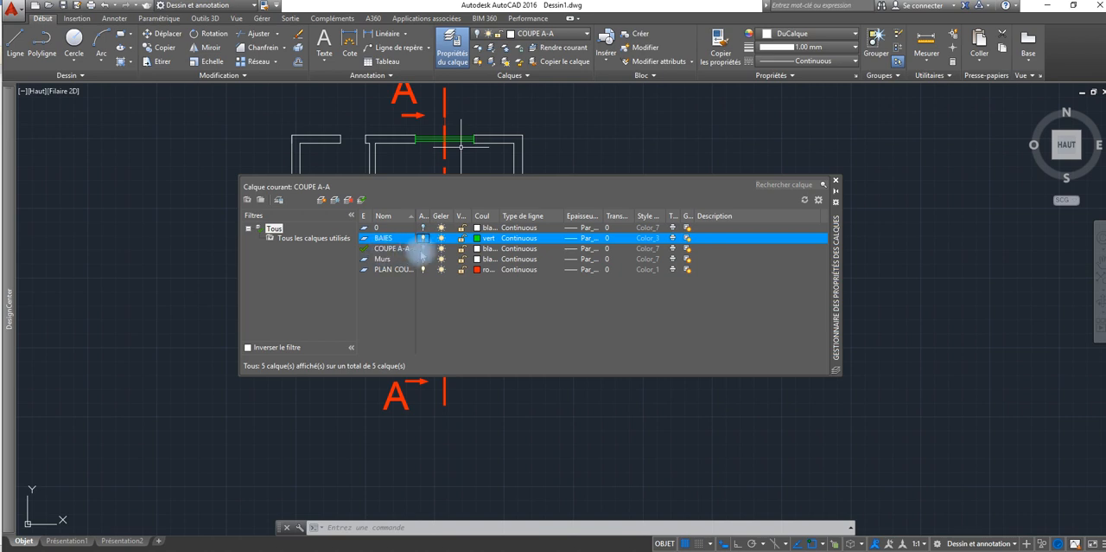
pyautogui.click(424, 248)
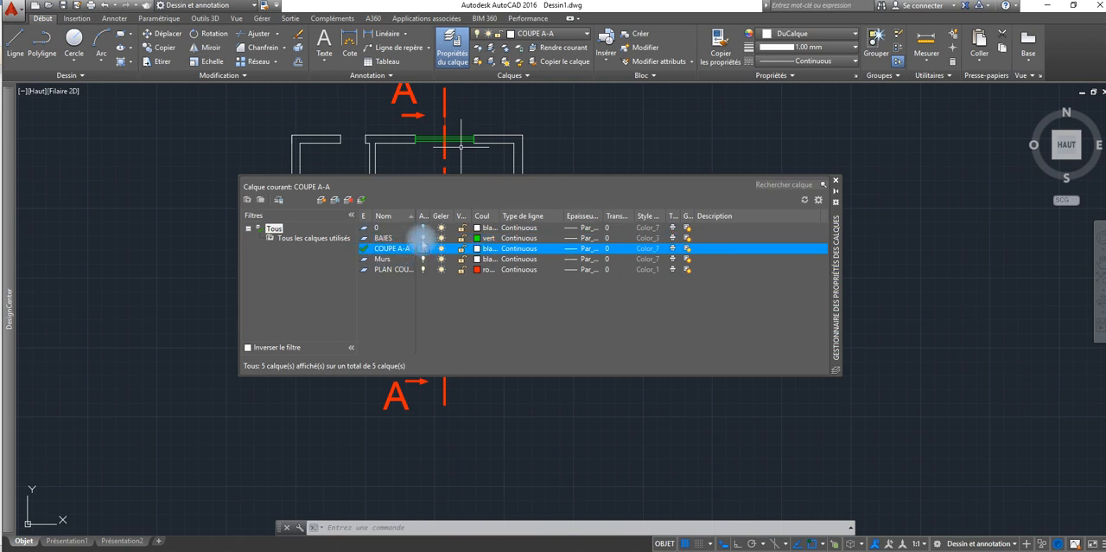
pyautogui.click(423, 238)
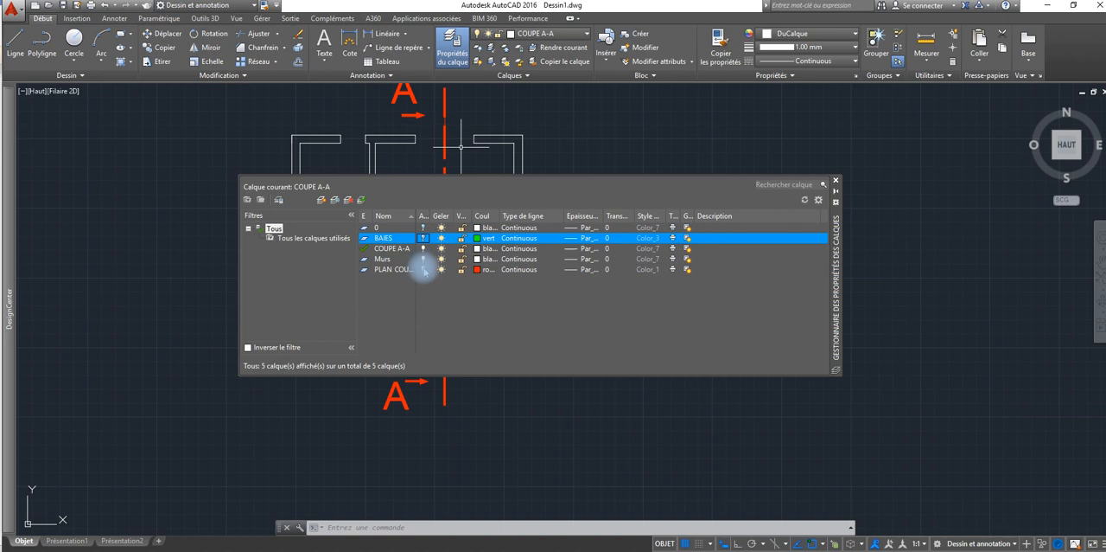
pyautogui.click(423, 269)
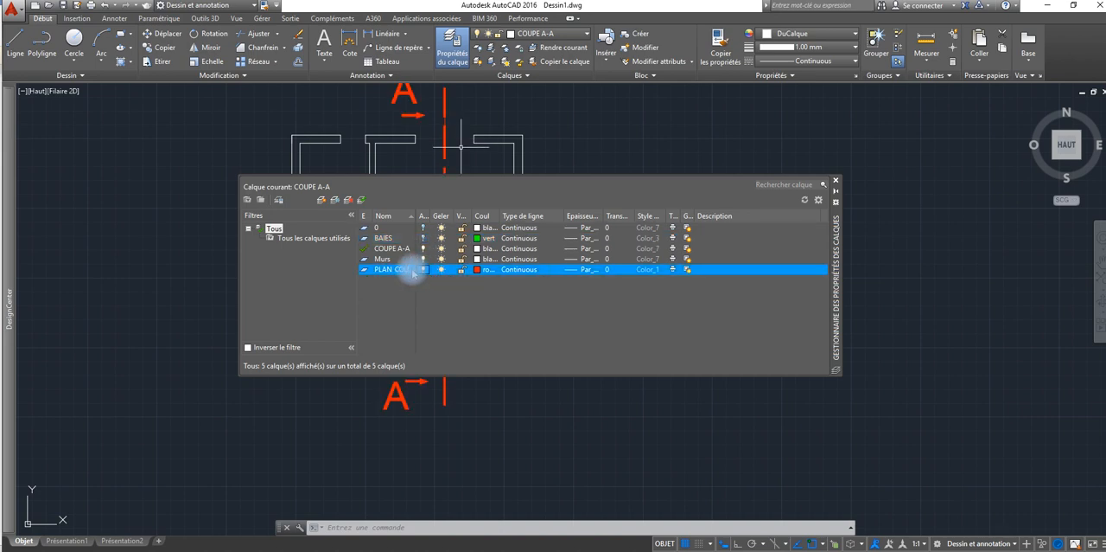
pyautogui.click(836, 181)
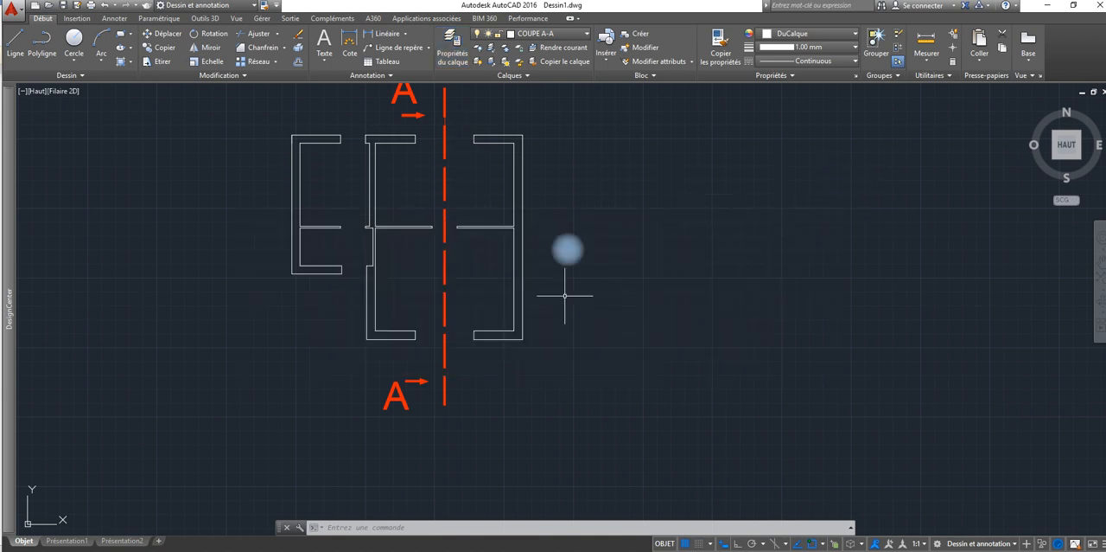
# Step: Rotate the copied plan with its section line and A labels about the lower-left outer corner of the walls
pyautogui.moveTo(519, 302); pyautogui.dragTo(521, 235, button='middle')
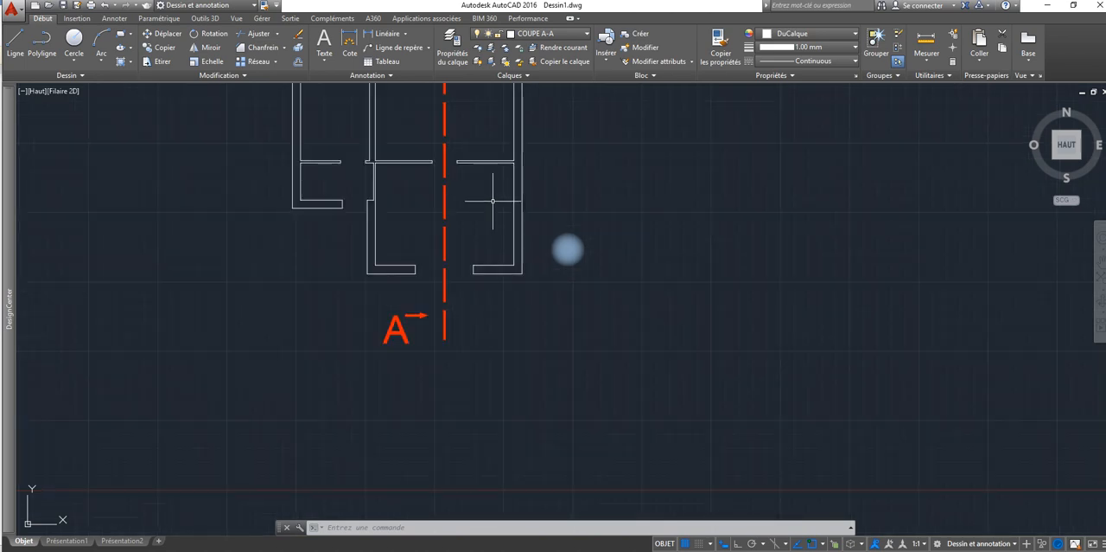
pyautogui.moveTo(526, 224); pyautogui.dragTo(506, 331, button='middle')
pyautogui.click(524, 108)
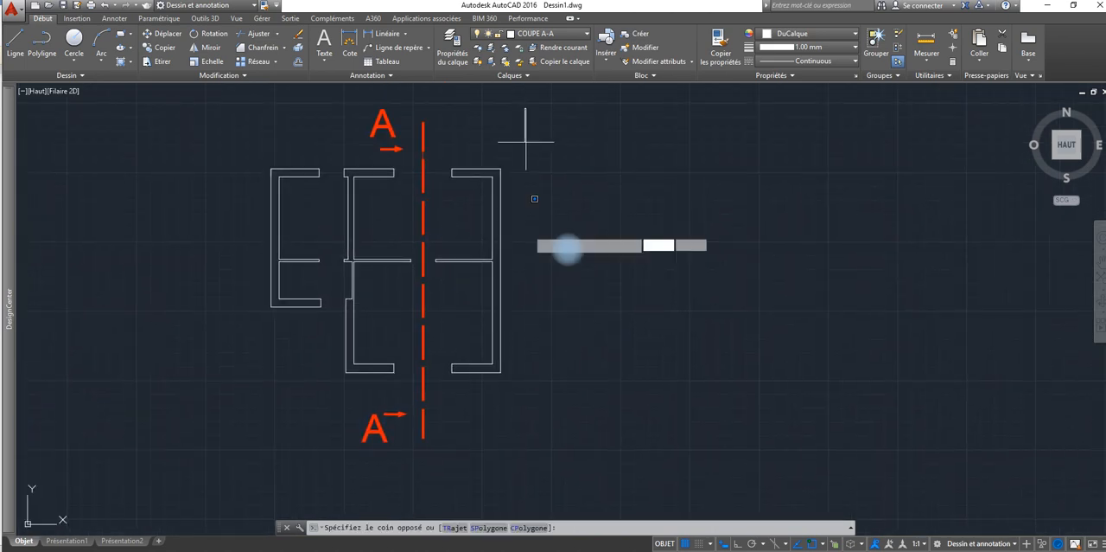
pyautogui.click(221, 464)
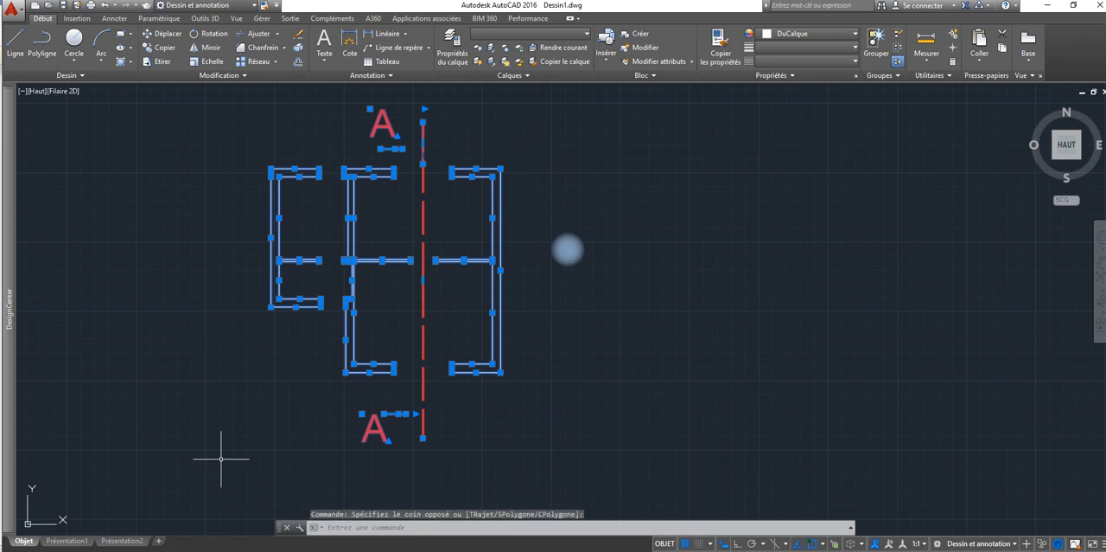
pyautogui.click(197, 33)
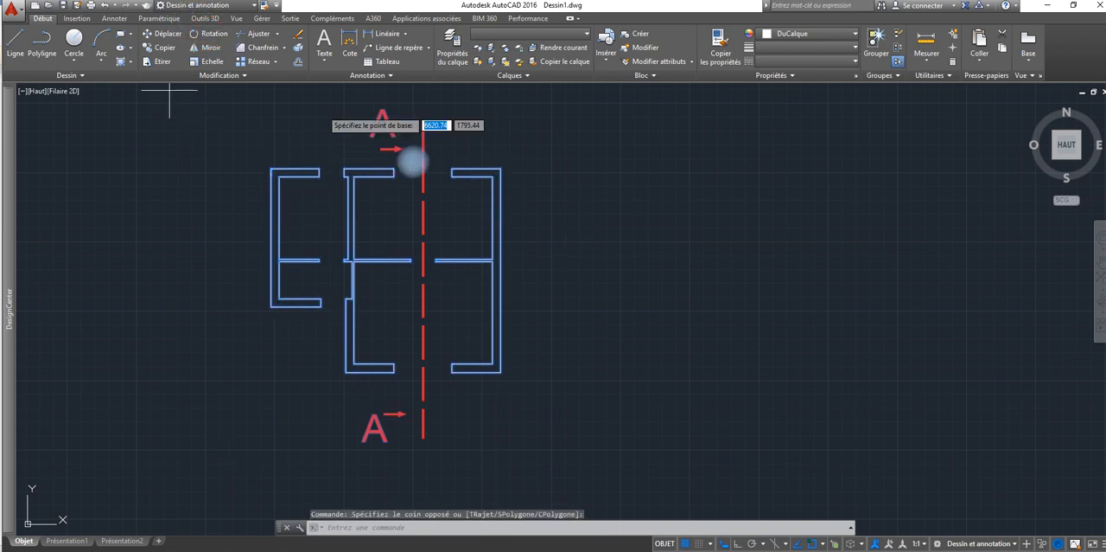
pyautogui.click(271, 307)
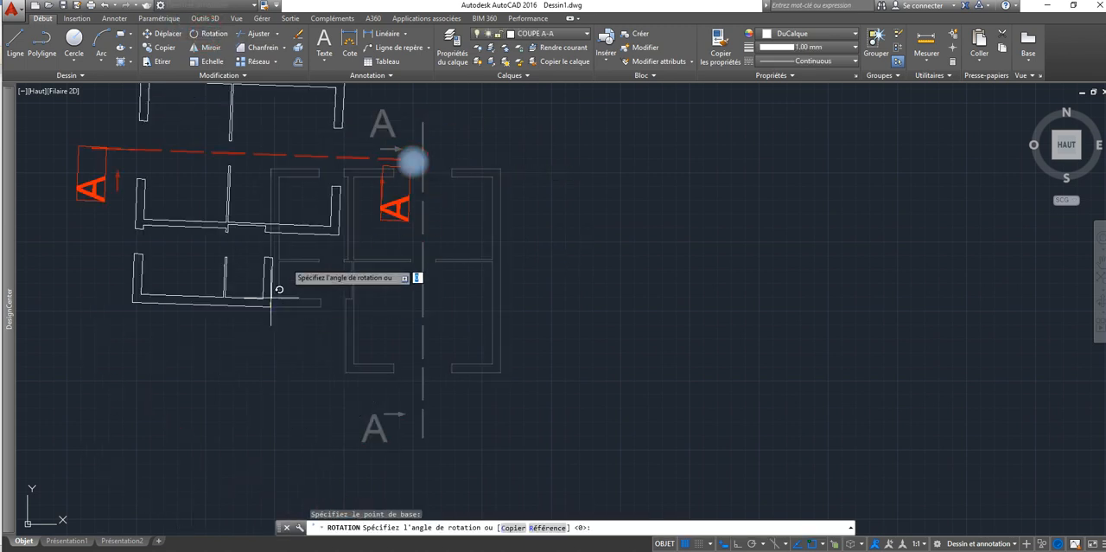
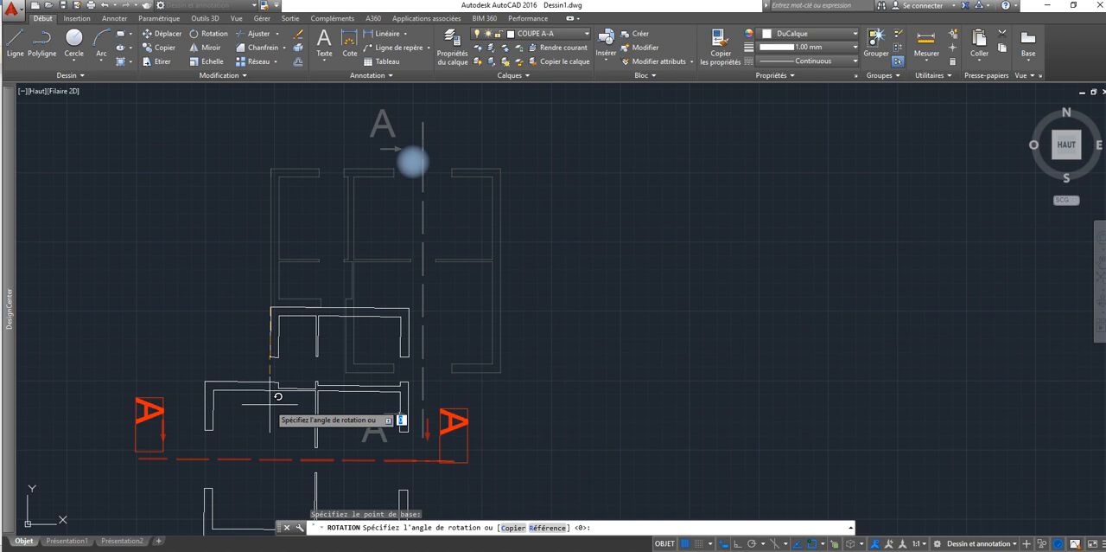
# Step: Rotate the copied walls, section line and A labels to 270° about the lower-left outer corner of the small room
pyautogui.press('Return')
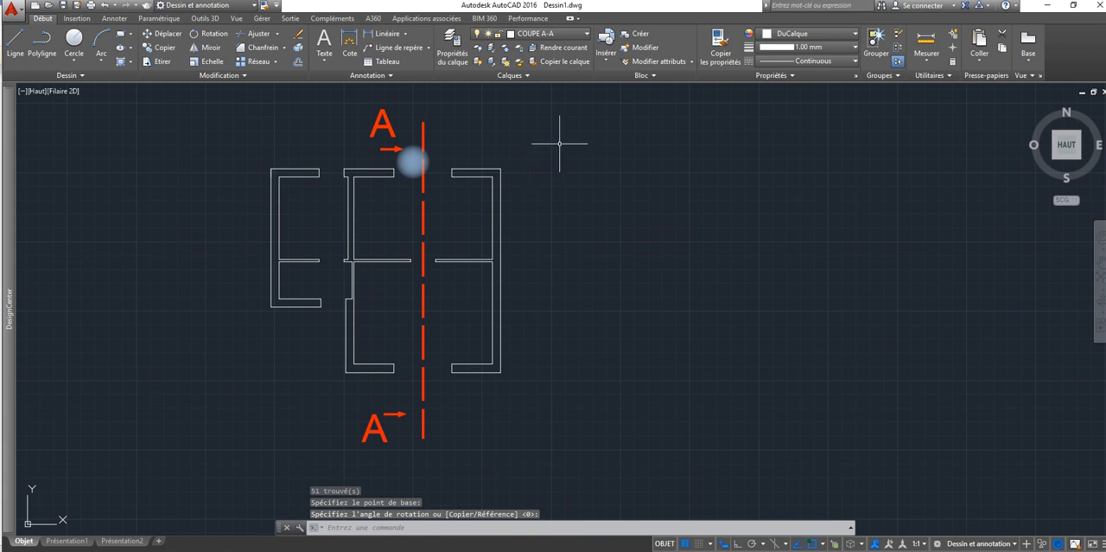
pyautogui.click(546, 102)
pyautogui.click(141, 485)
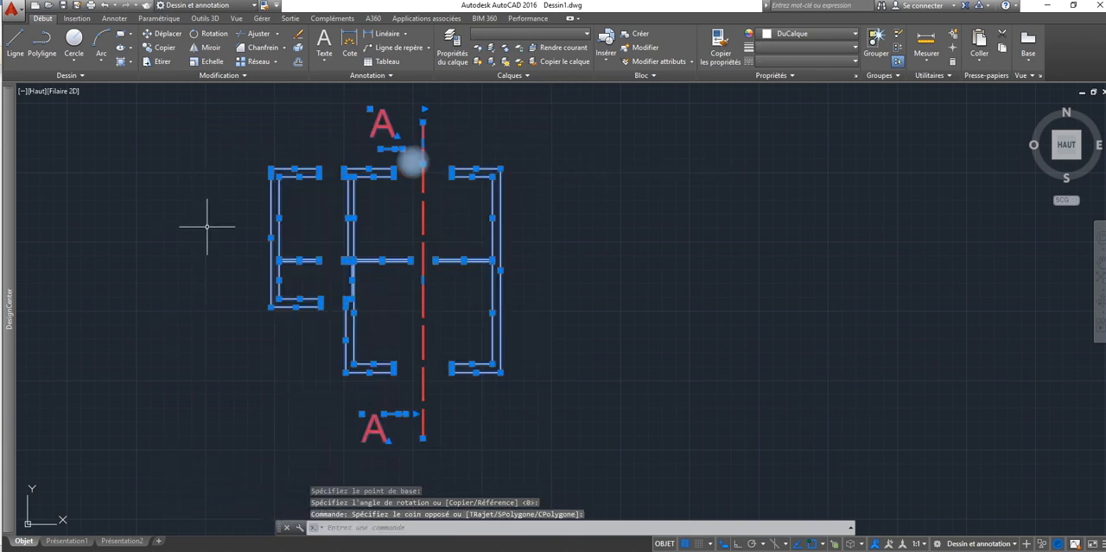
pyautogui.click(212, 34)
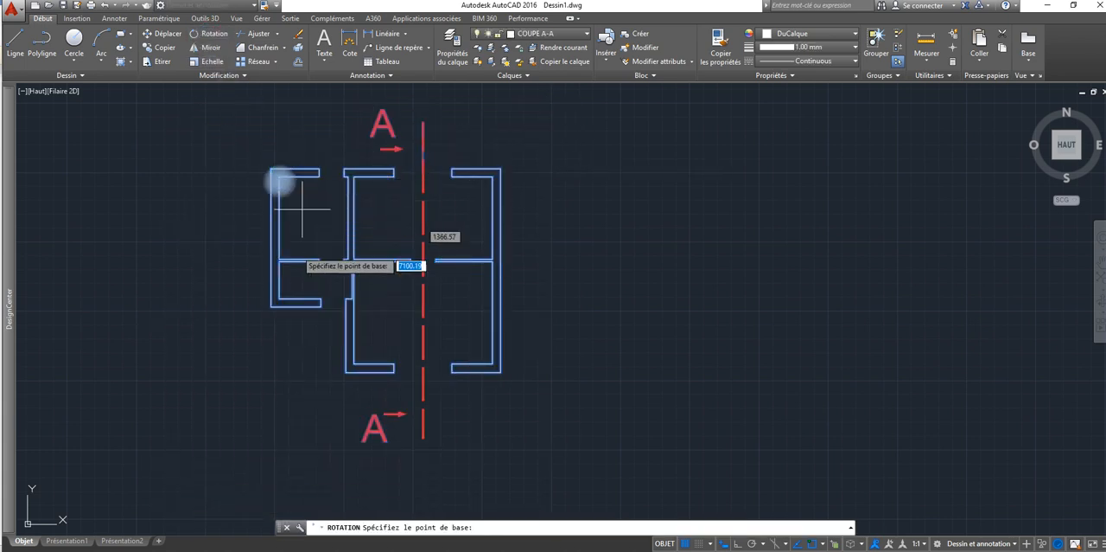
pyautogui.click(271, 306)
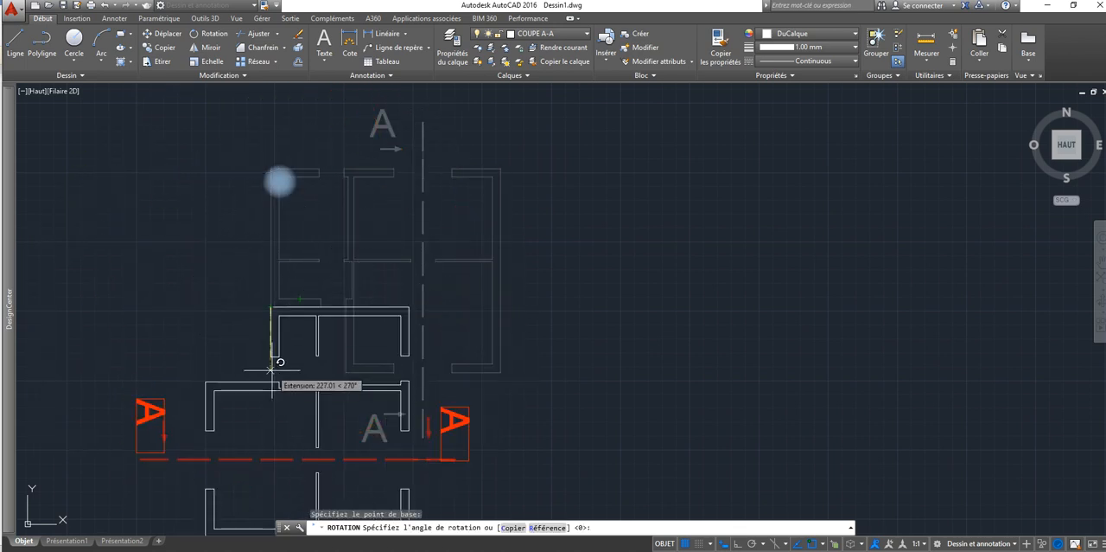
pyautogui.click(271, 369)
pyautogui.moveTo(344, 290)
pyautogui.mouseDown(button='middle')
pyautogui.moveTo(597, 66)
pyautogui.moveTo(529, 131)
pyautogui.moveTo(510, 129)
pyautogui.mouseUp(button='middle')
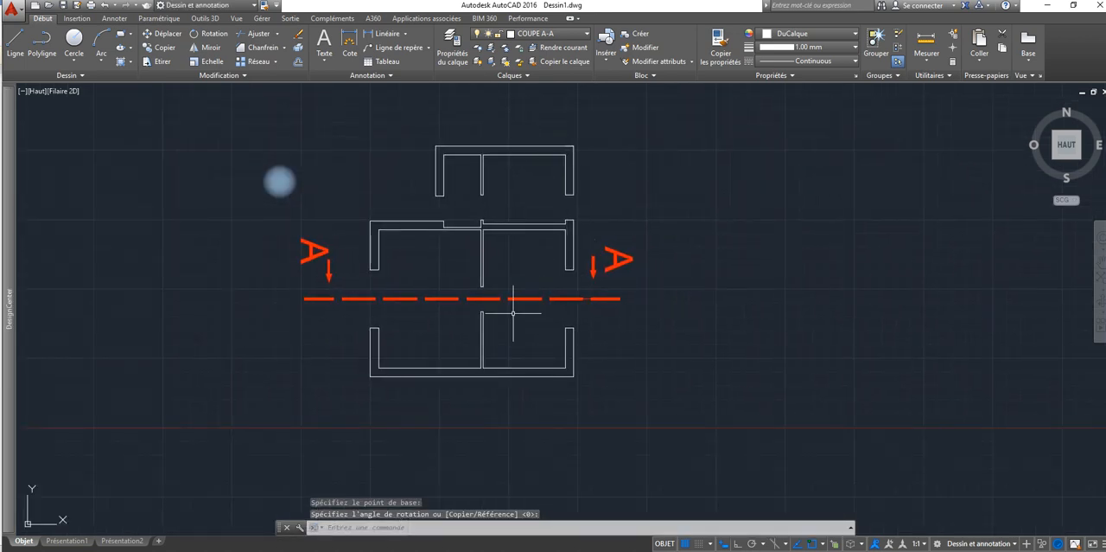
pyautogui.moveTo(455, 278); pyautogui.dragTo(390, 226, button='middle')
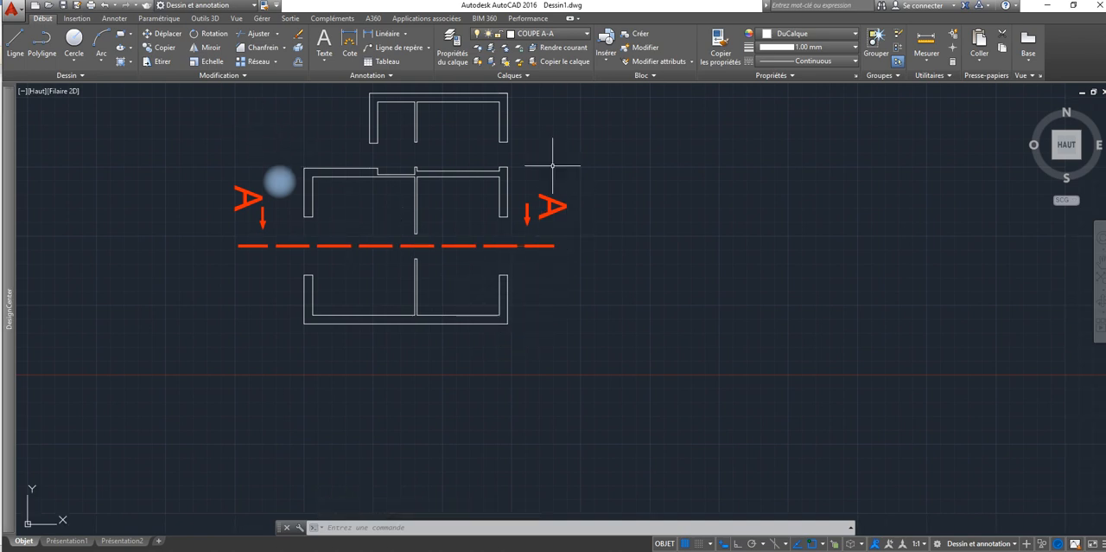
# Step: Turn on the BAIES and 0 layers to display the copied plan's windows and doors, and close the layer manager
pyautogui.click(452, 48)
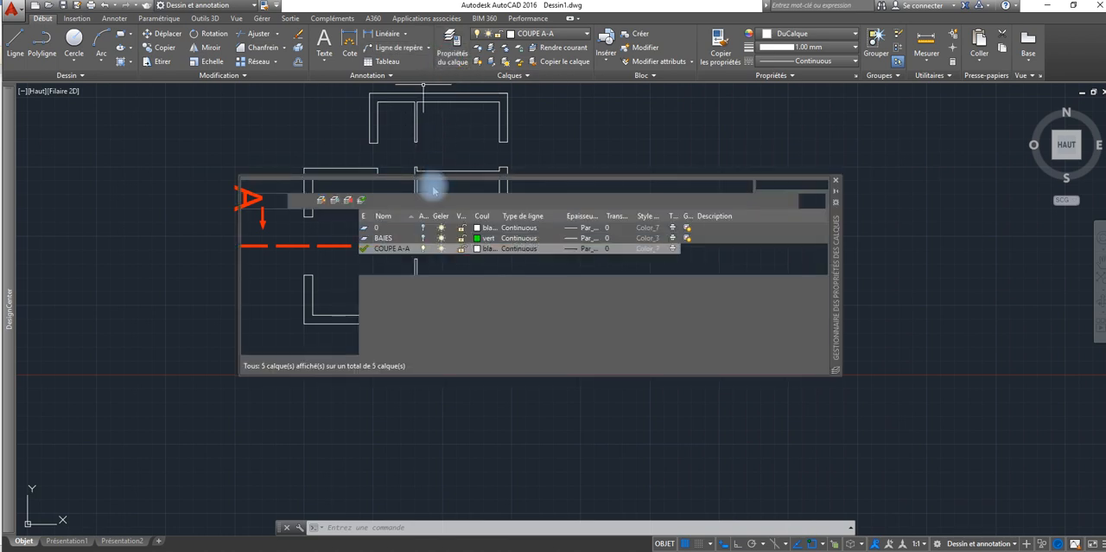
pyautogui.click(423, 238)
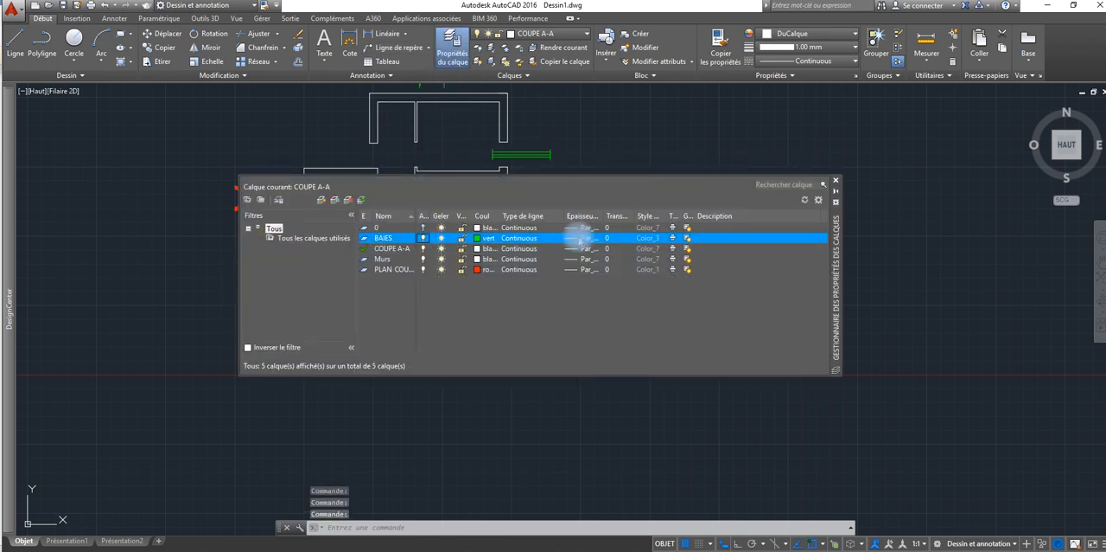
pyautogui.click(836, 180)
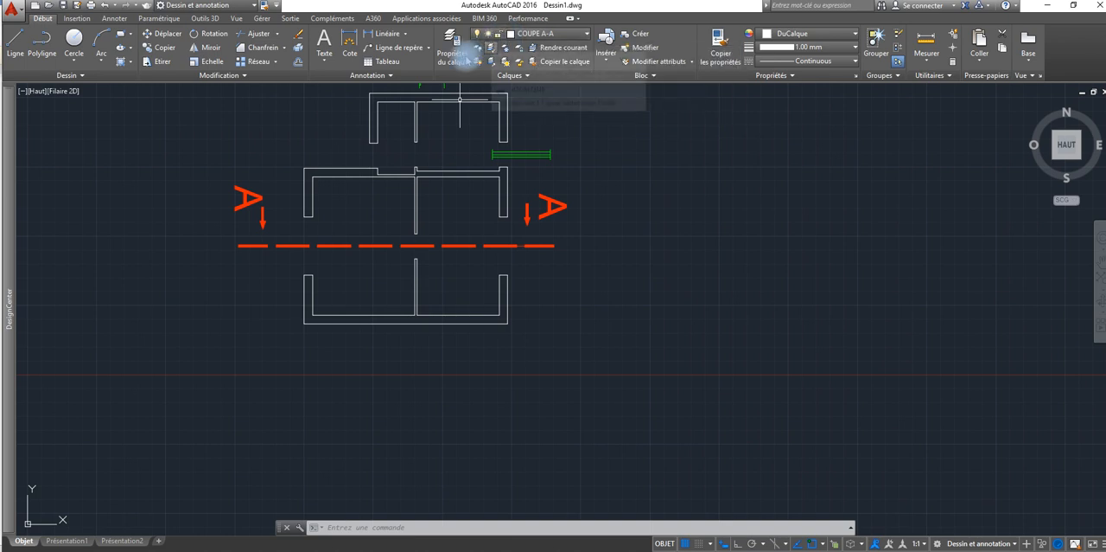
pyautogui.click(468, 58)
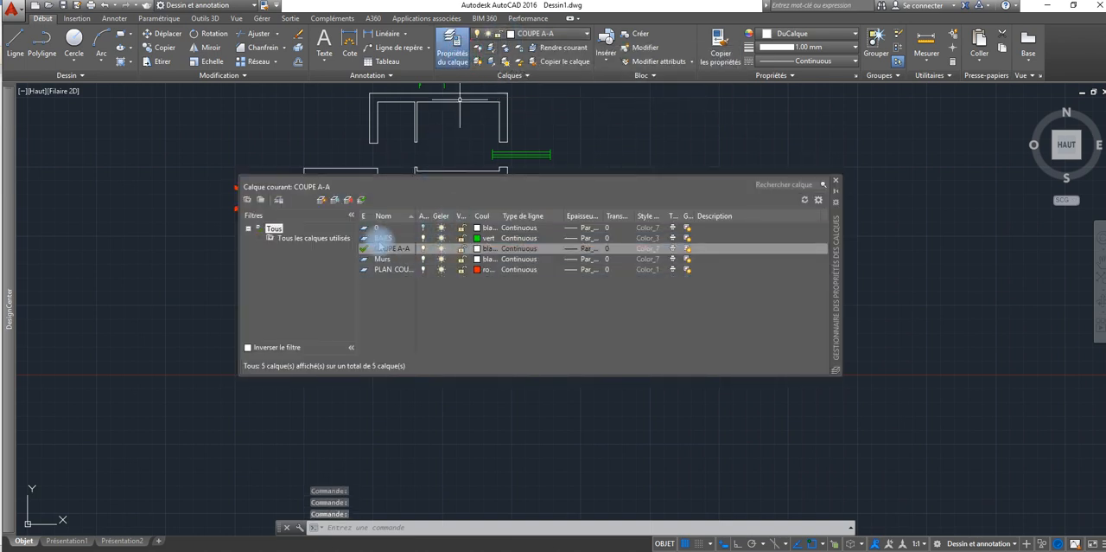
pyautogui.click(422, 228)
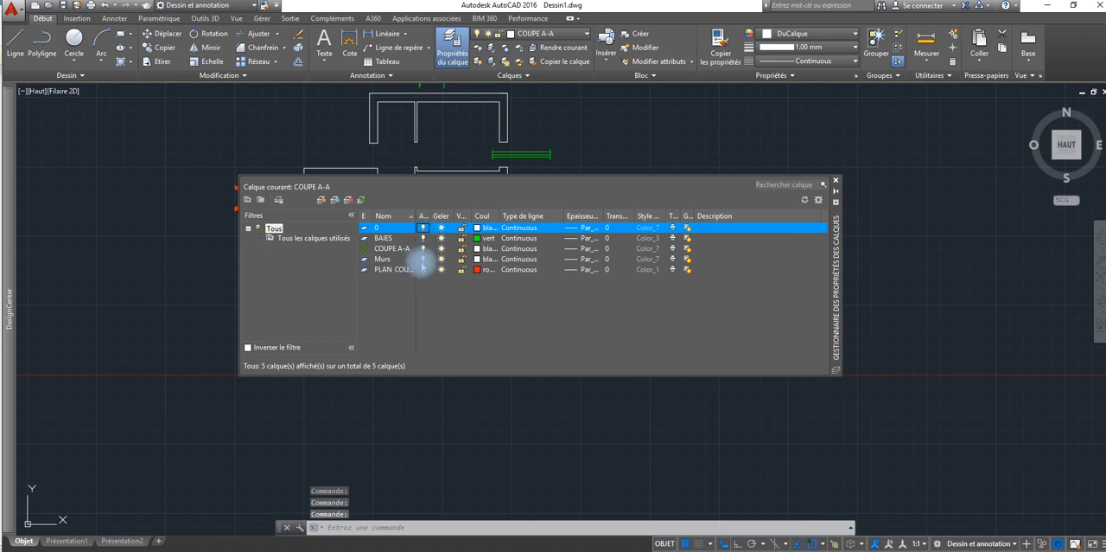
pyautogui.click(835, 180)
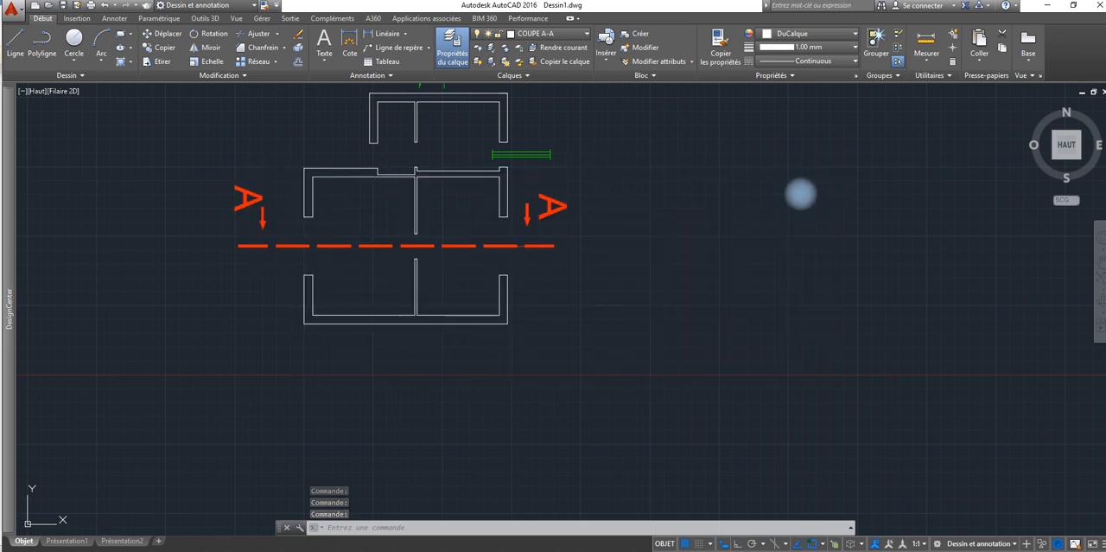
pyautogui.scroll(-4, 468, 346)
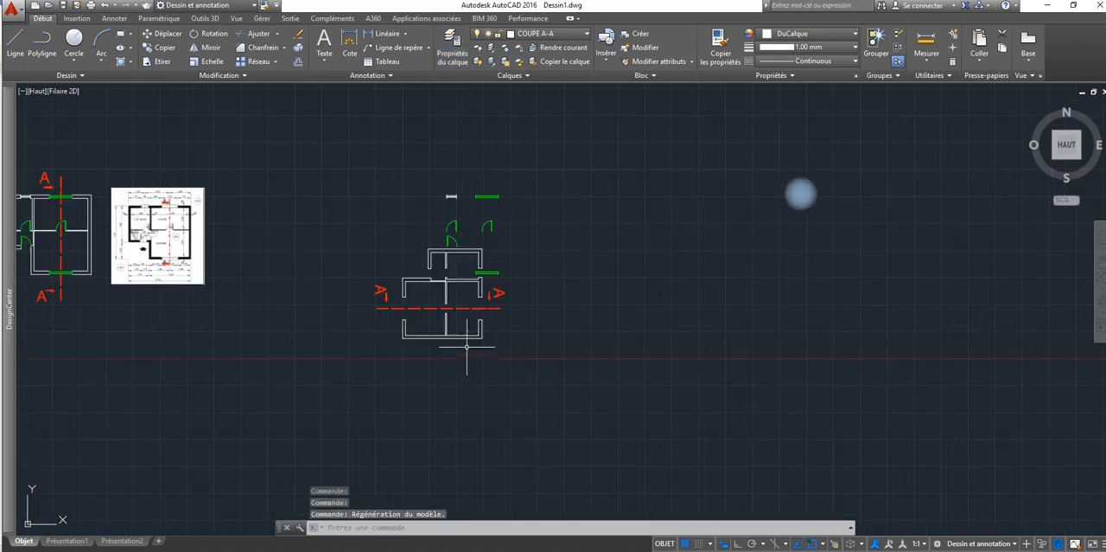
pyautogui.moveTo(467, 347); pyautogui.dragTo(530, 320, button='middle')
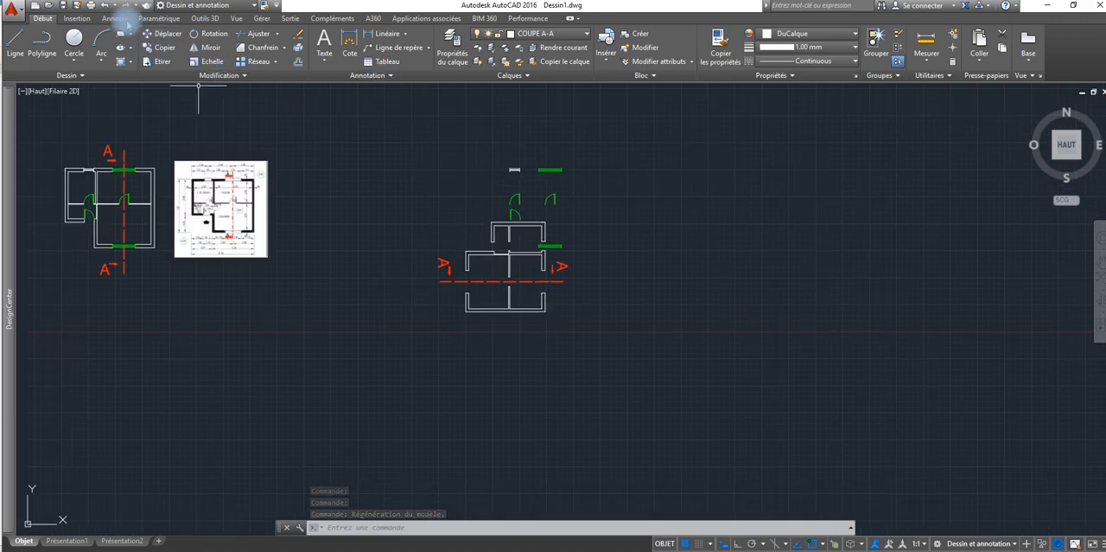
# Step: Undo the last layer changes, the view changes and the rotation of the copied plan
pyautogui.click(104, 6)
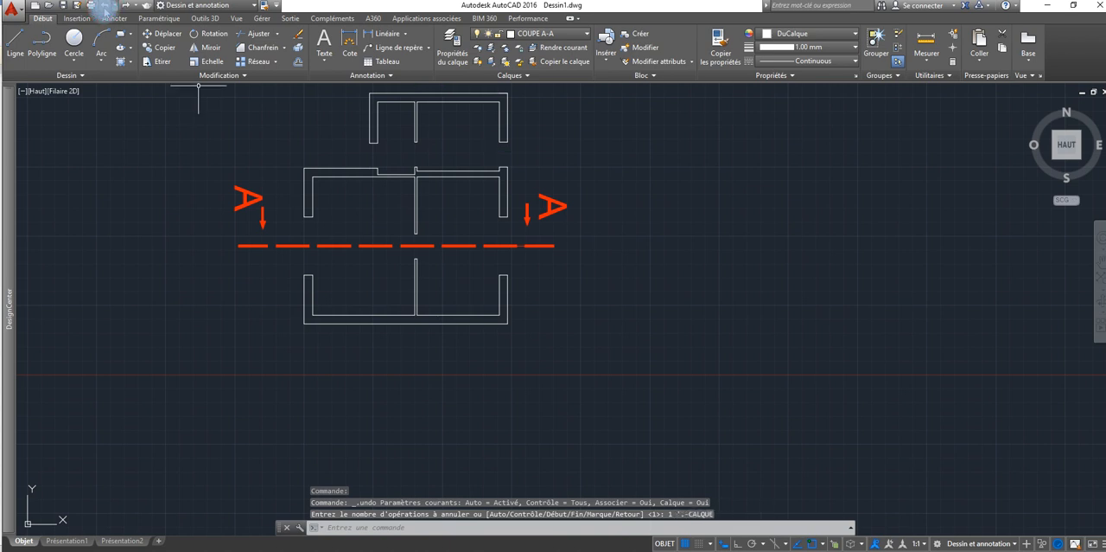
pyautogui.click(103, 6)
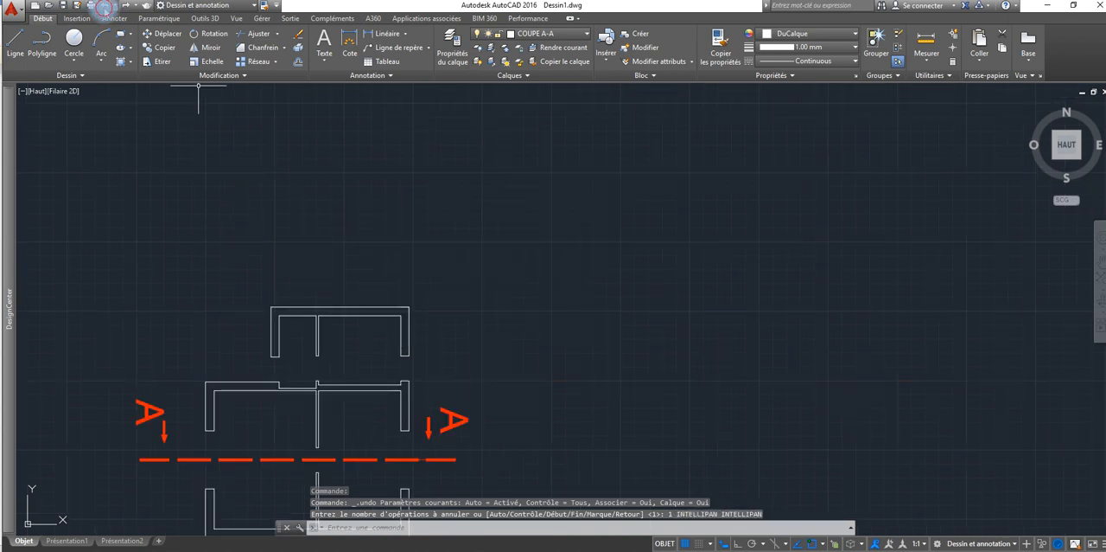
pyautogui.click(103, 6)
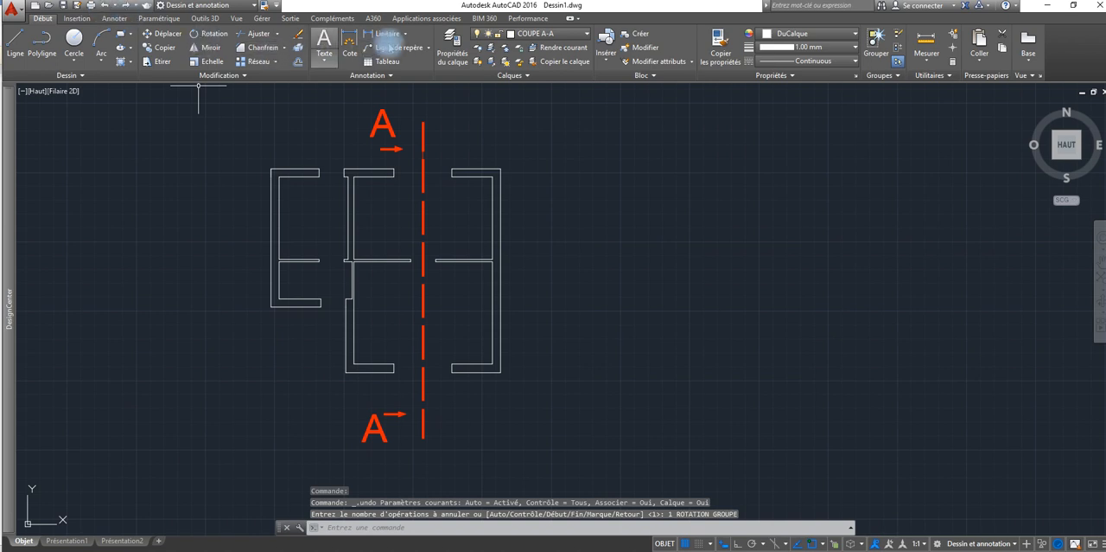
# Step: Turn on the BAIES and 0 layers, and assign the small window in the copied plan's upper-left room to layer BAIES
pyautogui.click(452, 45)
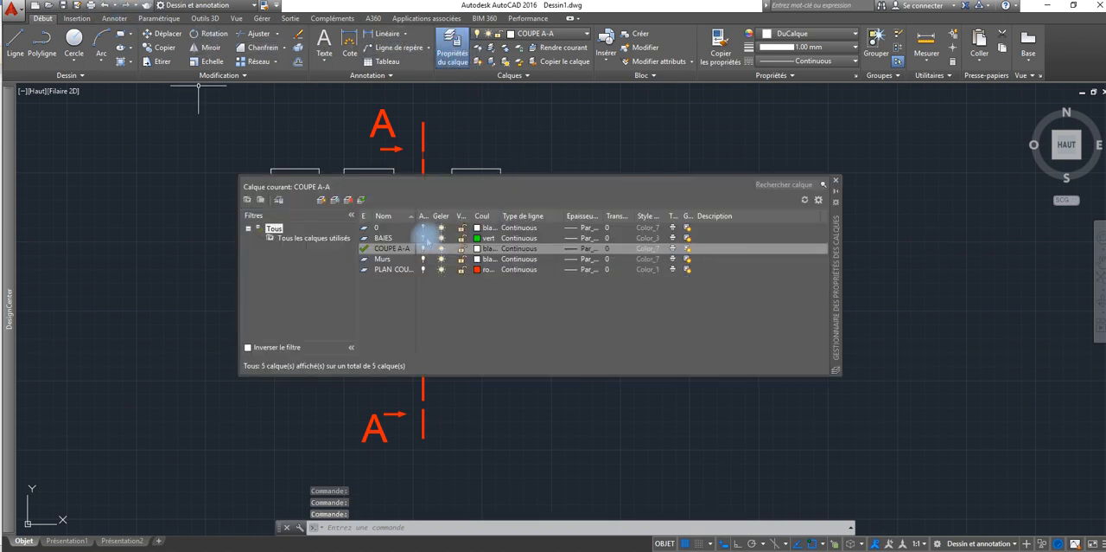
pyautogui.click(423, 238)
pyautogui.click(424, 228)
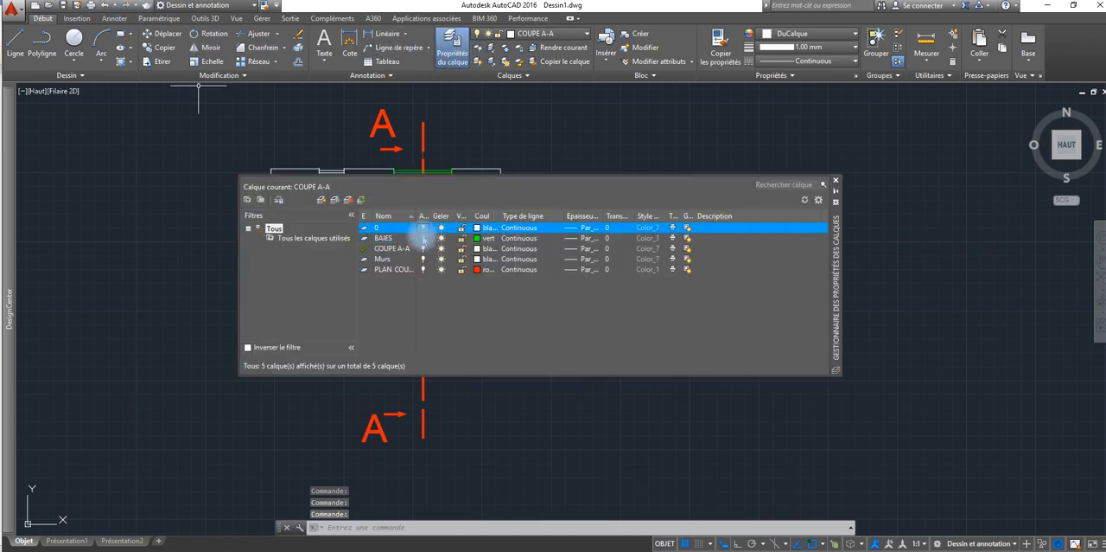
pyautogui.click(836, 186)
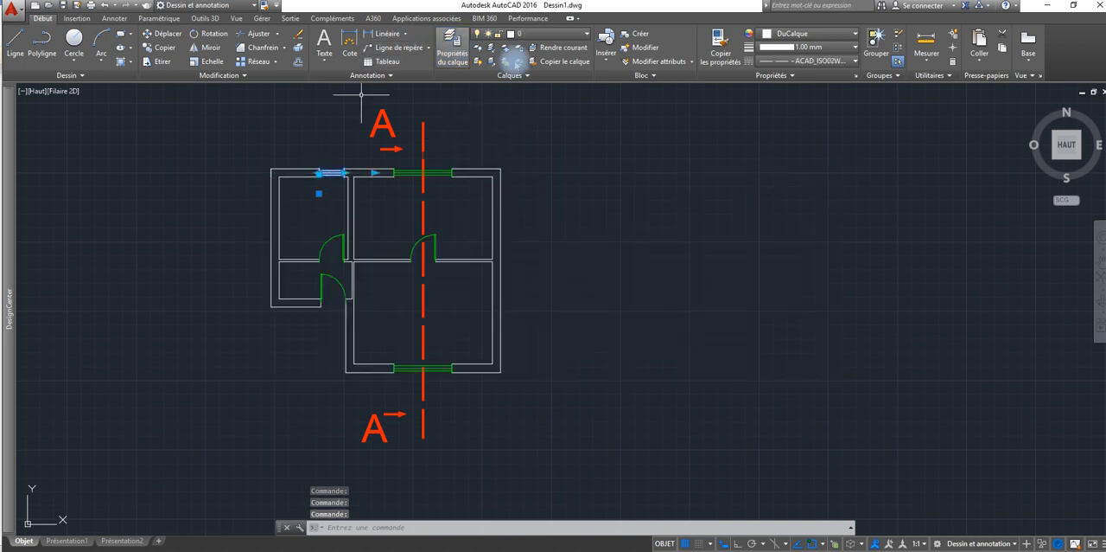
pyautogui.click(519, 33)
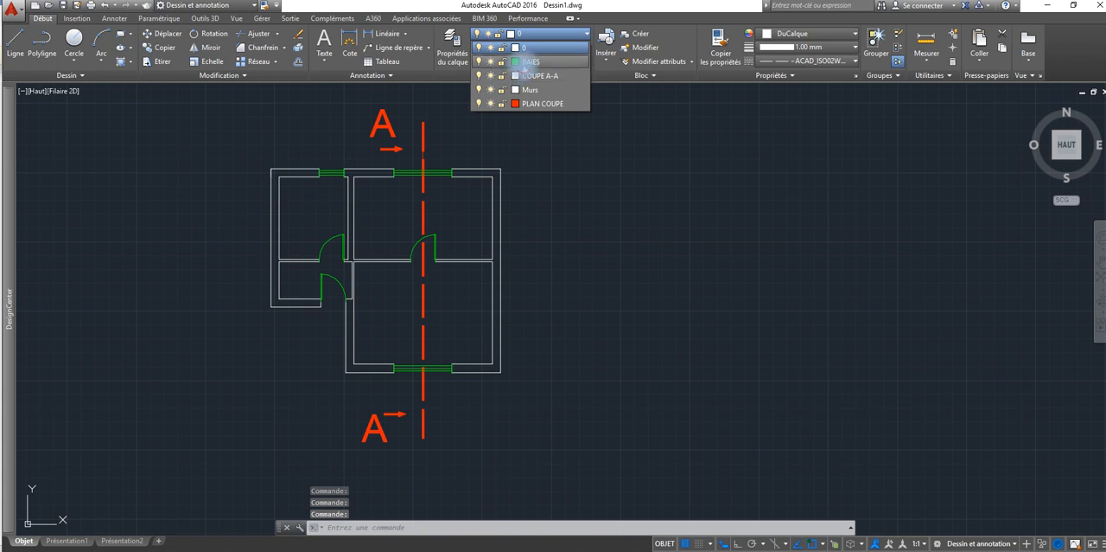
pyautogui.click(529, 62)
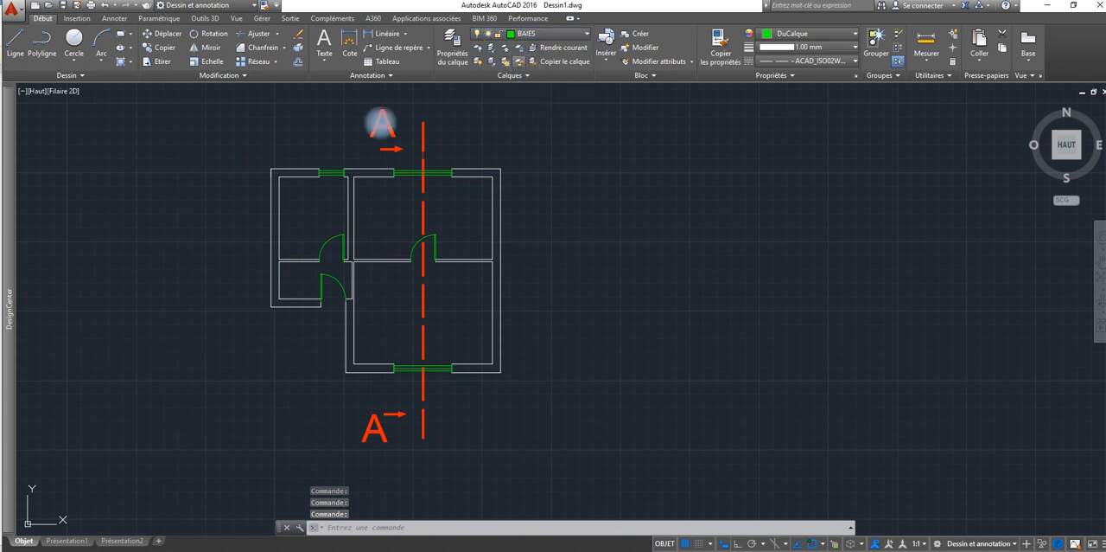
# Step: Save the drawing to the Desktop (Bureau) as an AutoCAD 2013 drawing named with the author's surname
pyautogui.click(69, 6)
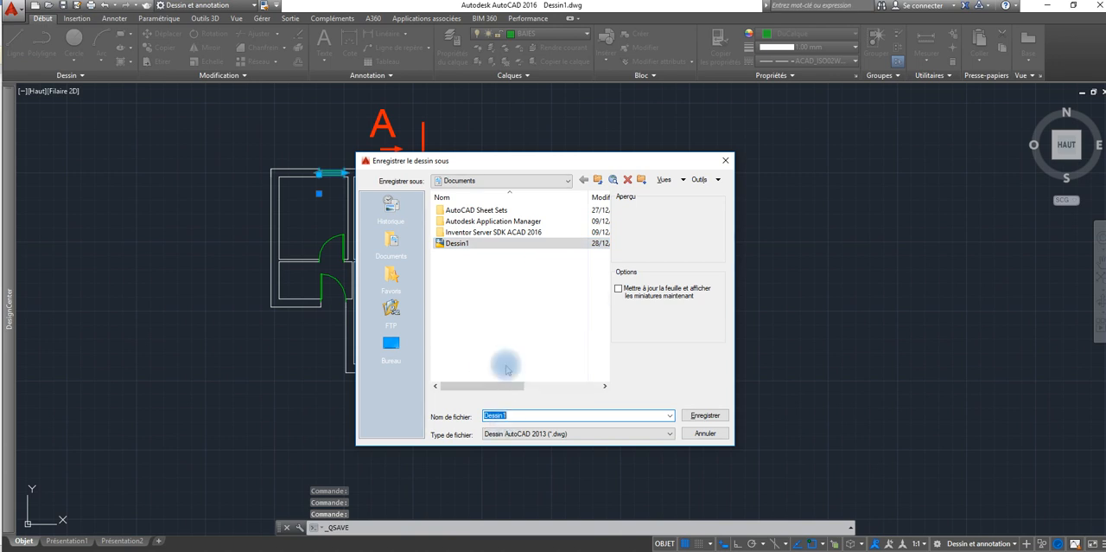
pyautogui.write('BOUZIANE')
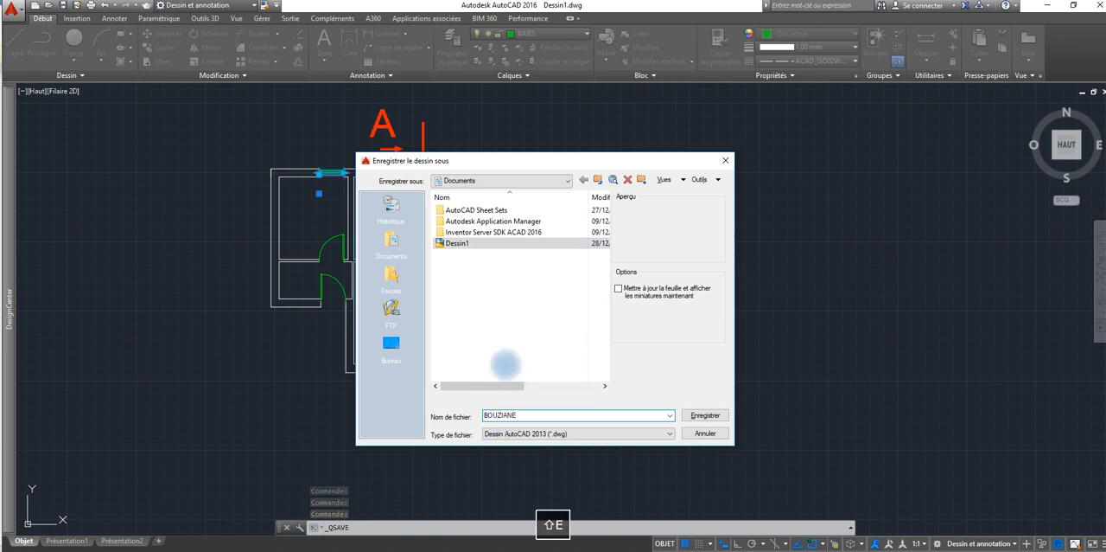
pyautogui.click(393, 346)
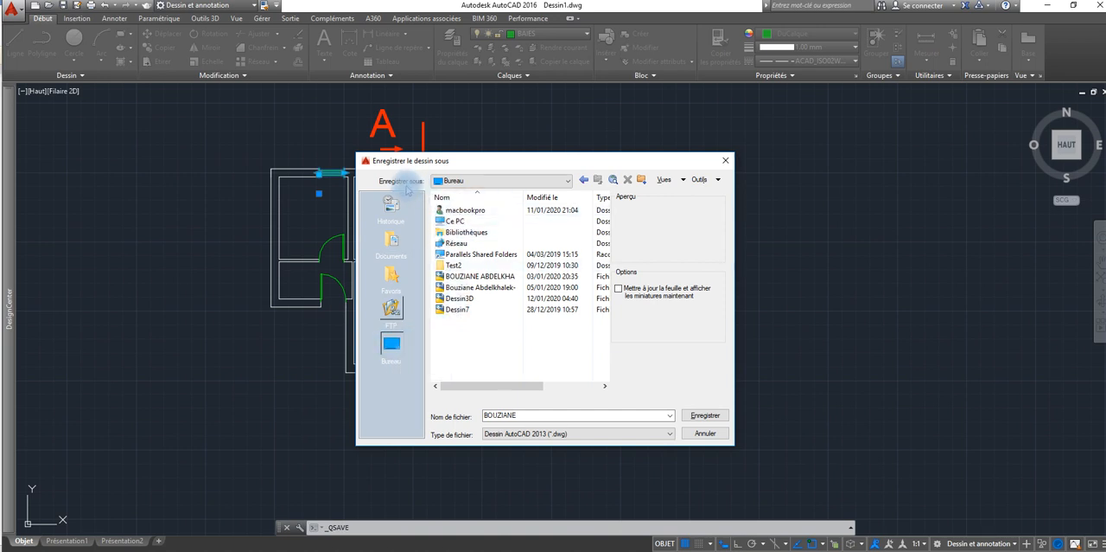
pyautogui.click(455, 182)
pyautogui.click(707, 415)
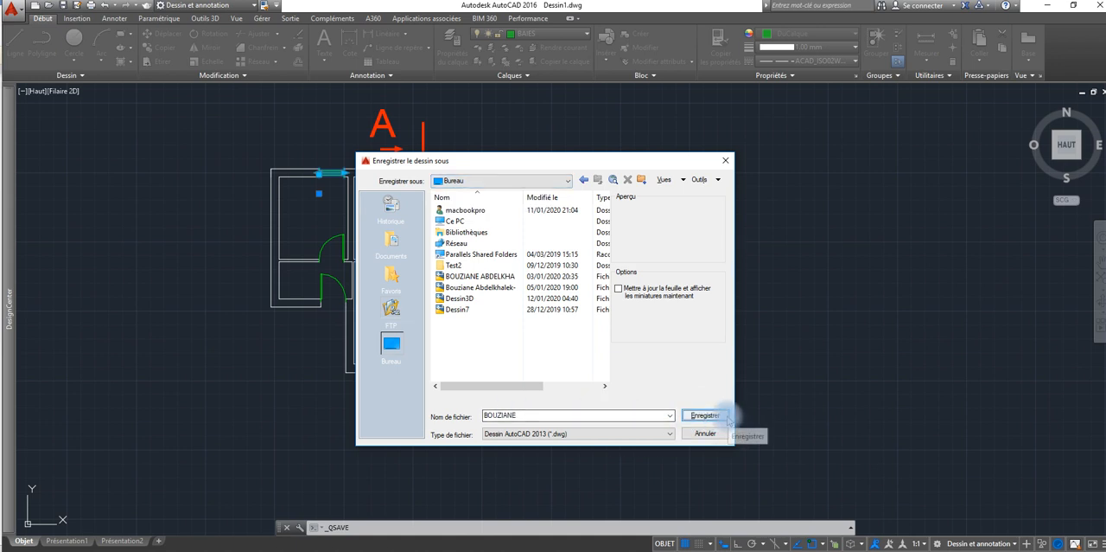
pyautogui.click(726, 416)
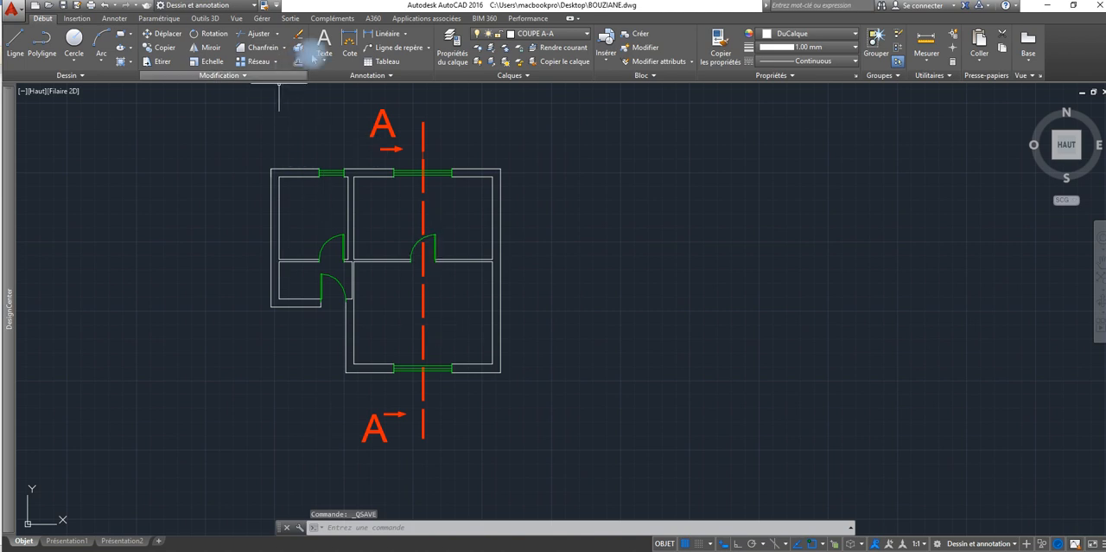
# Step: Rotate the complete copied plan, including windows, doors and section marks, to 270° about the lower-left outer corner of the small room
pyautogui.click(212, 37)
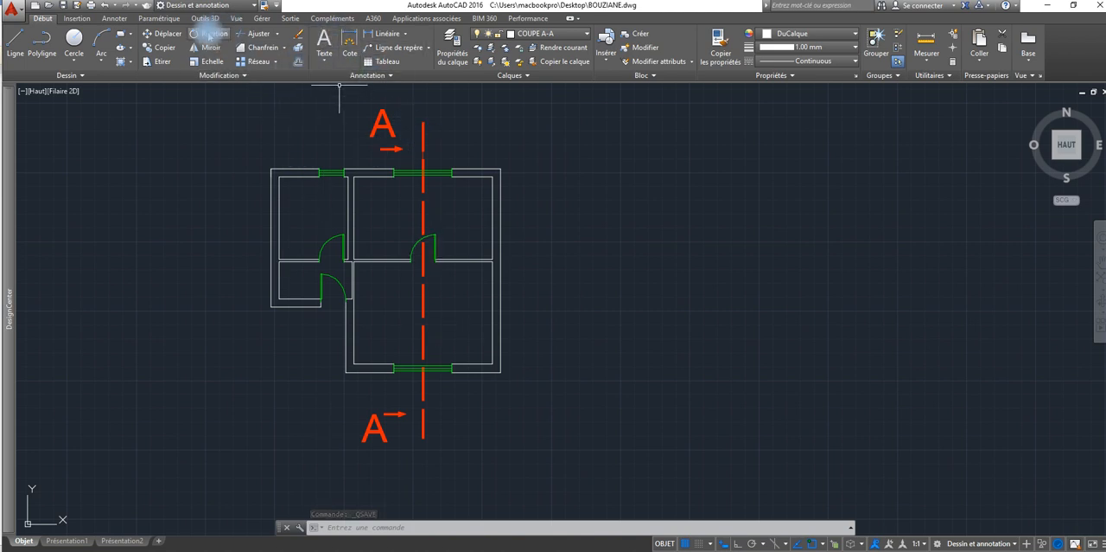
pyautogui.click(526, 101)
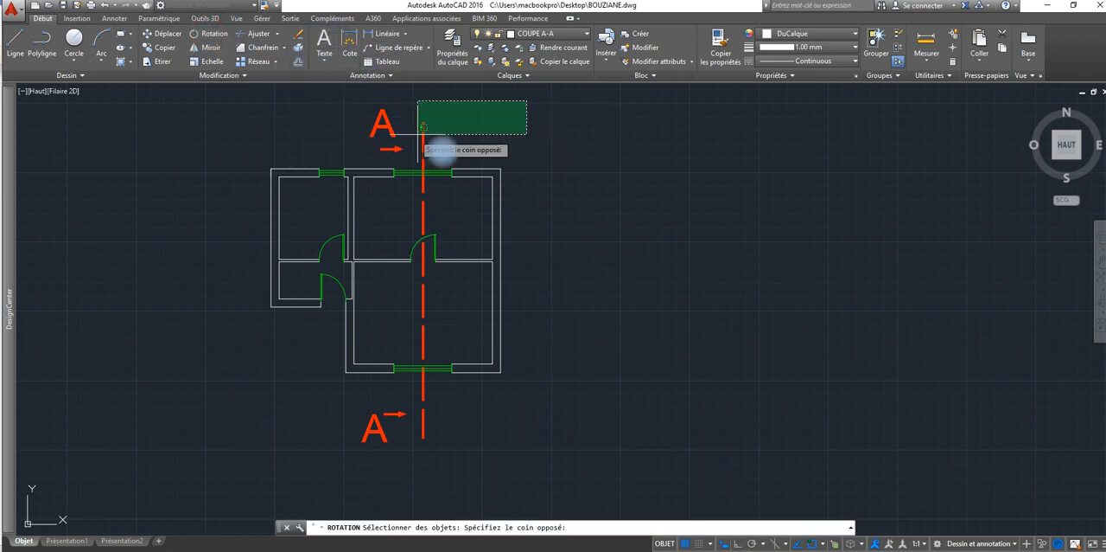
pyautogui.click(235, 493)
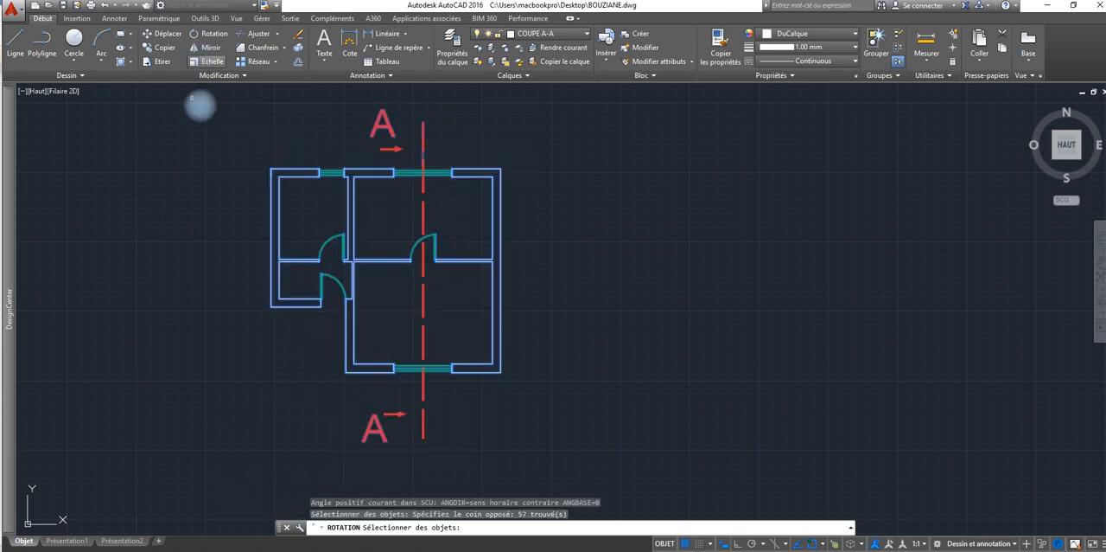
pyautogui.click(270, 307)
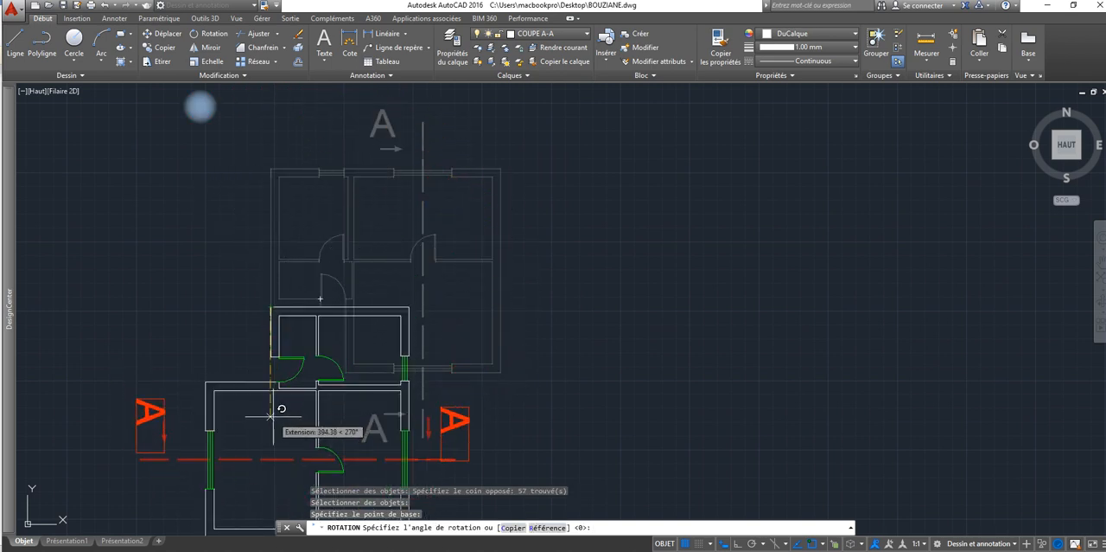
pyautogui.click(274, 415)
pyautogui.moveTo(294, 381)
pyautogui.mouseDown(button='middle')
pyautogui.moveTo(493, 148)
pyautogui.moveTo(492, 179)
pyautogui.mouseUp(button='middle')
pyautogui.moveTo(501, 239); pyautogui.dragTo(459, 217, button='middle')
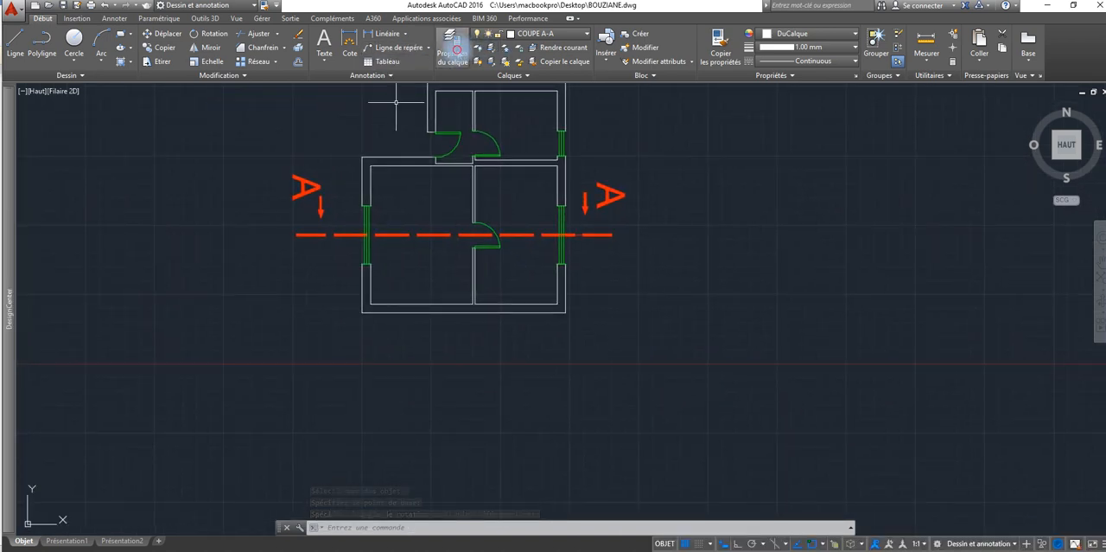
pyautogui.click(453, 45)
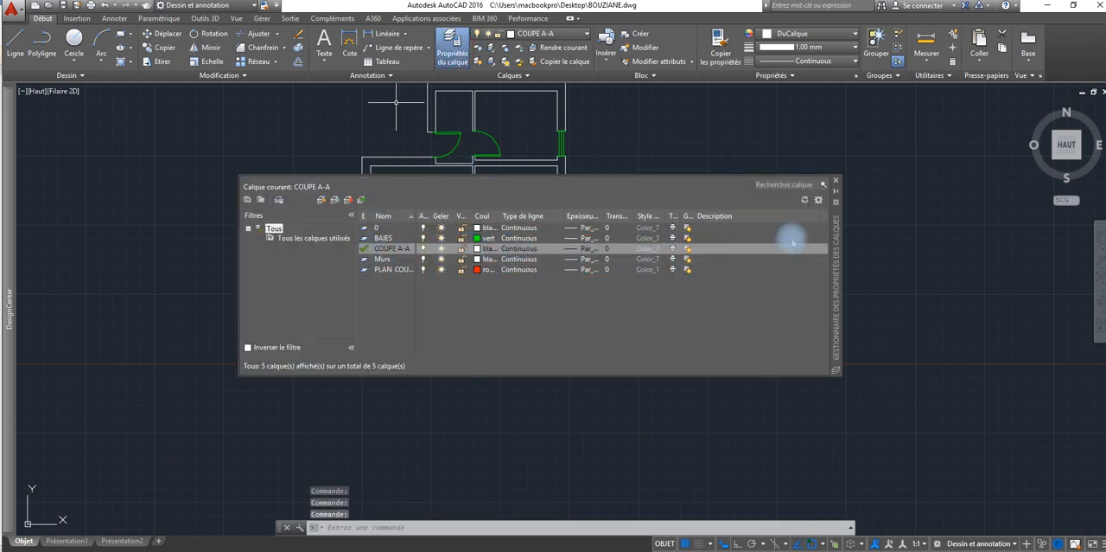
pyautogui.click(835, 180)
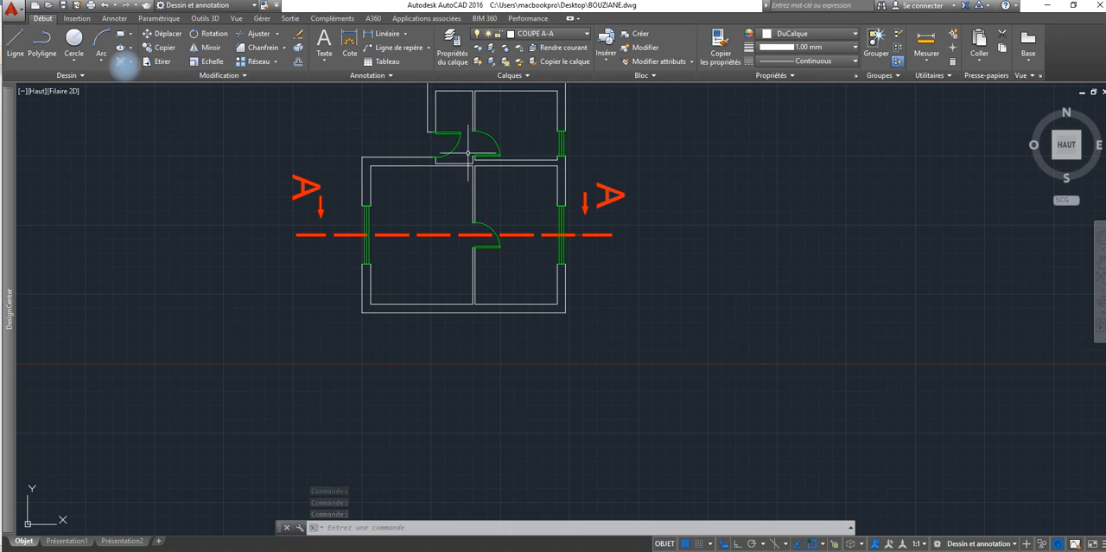
pyautogui.moveTo(11, 89)
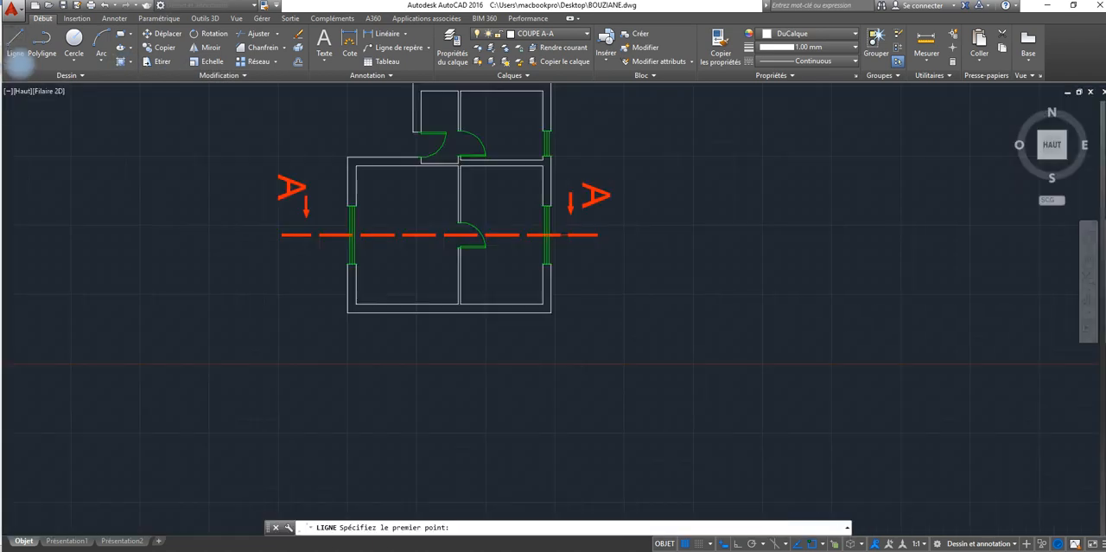
pyautogui.click(15, 43)
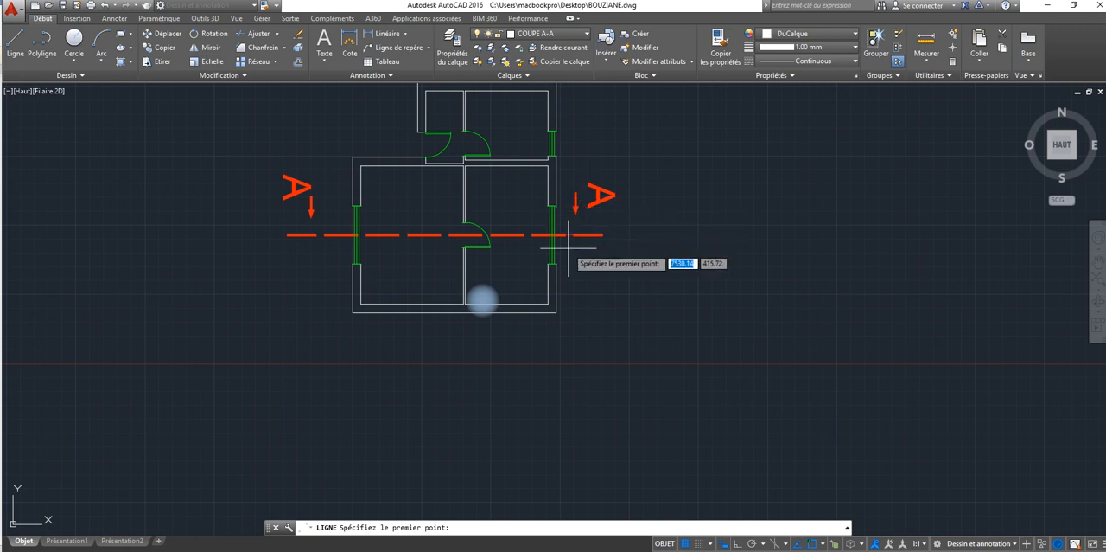
pyautogui.scroll(5, 553, 262)
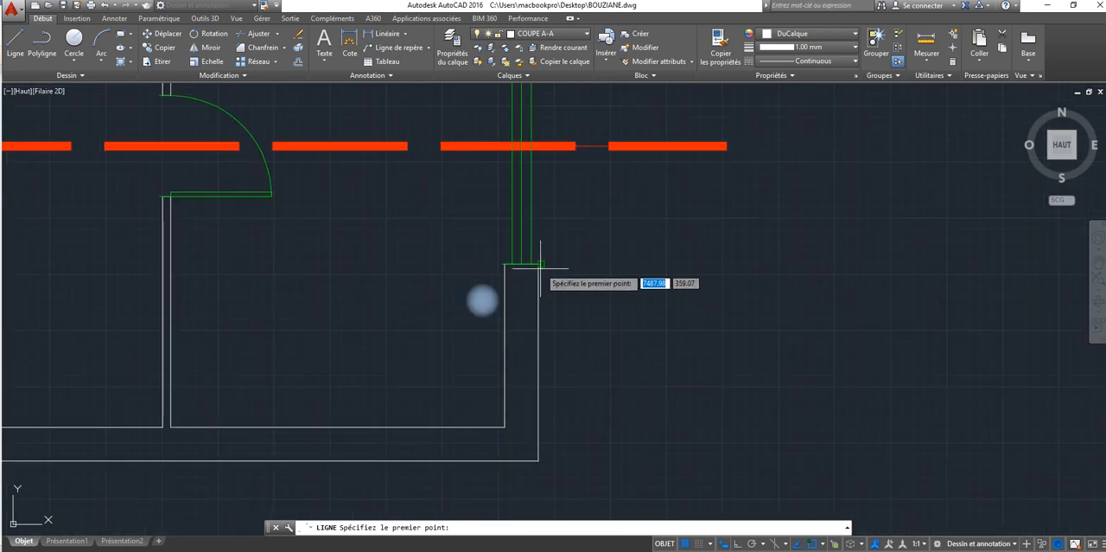
pyautogui.press('Escape')
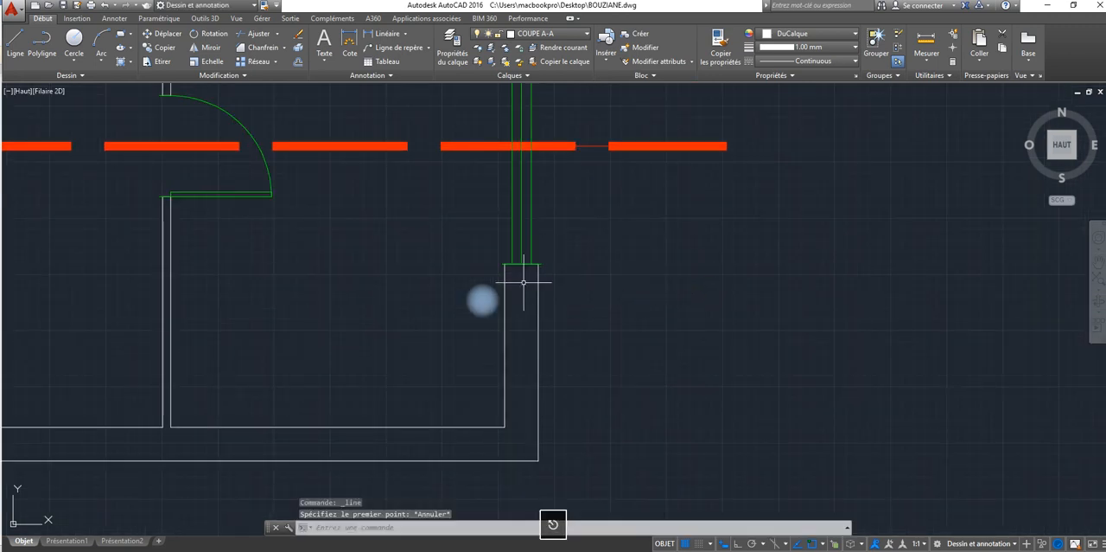
# Step: Turn off the BAIES layer so the windows and doors are hidden in the rotated plan
pyautogui.click(452, 50)
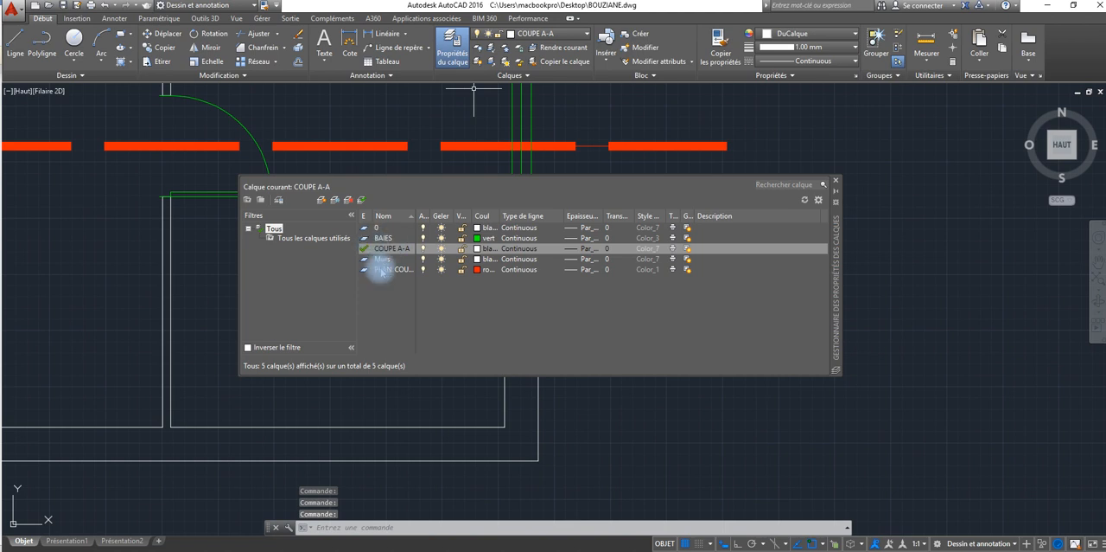
pyautogui.click(422, 238)
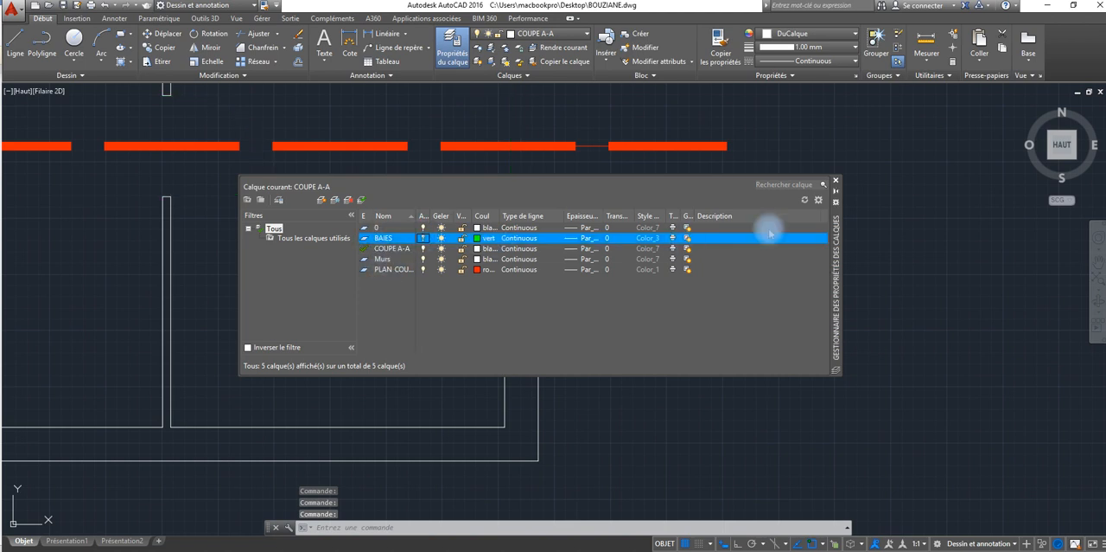
pyautogui.click(835, 181)
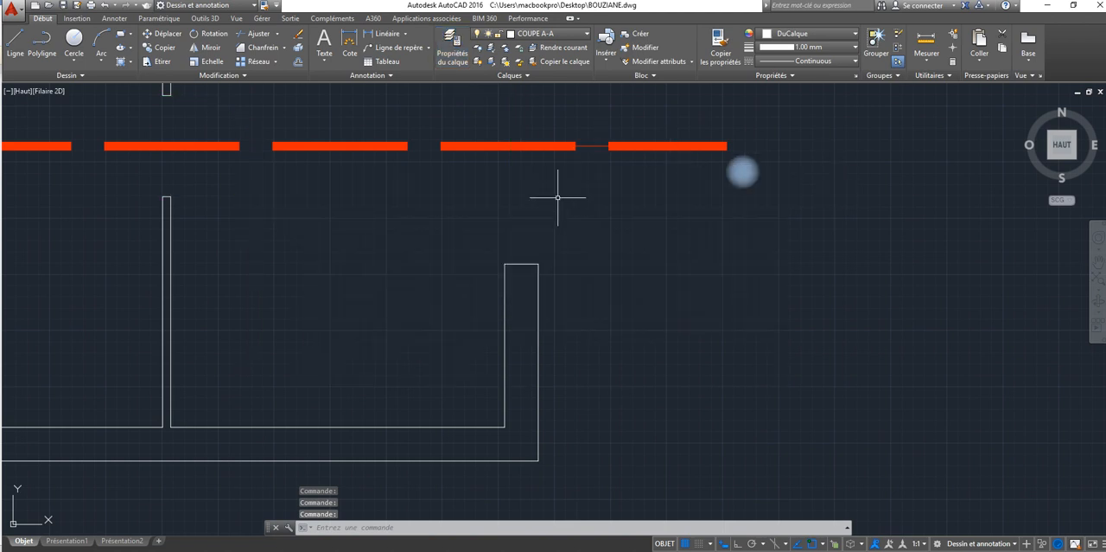
# Step: With Ortho on, draw a long vertical line down from the right wall's outer corner at the window opening just below the section line
pyautogui.moveTo(557, 197); pyautogui.dragTo(772, 155, button='middle')
pyautogui.scroll(-2, 772, 147)
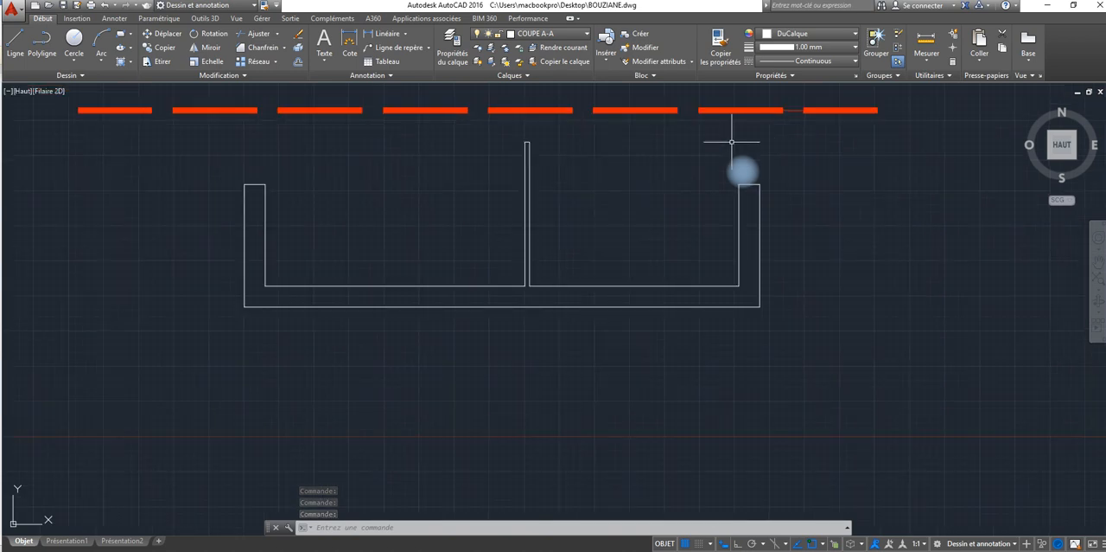
pyautogui.scroll(-2, 657, 266)
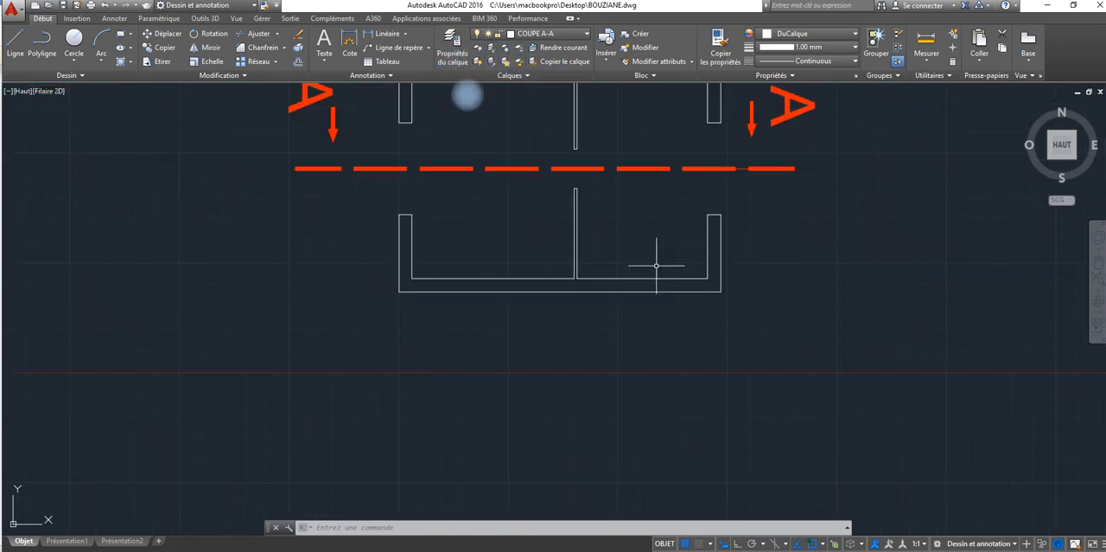
pyautogui.moveTo(657, 266)
pyautogui.mouseDown(button='middle')
pyautogui.moveTo(491, 294)
pyautogui.moveTo(488, 391)
pyautogui.moveTo(496, 308)
pyautogui.mouseUp(button='middle')
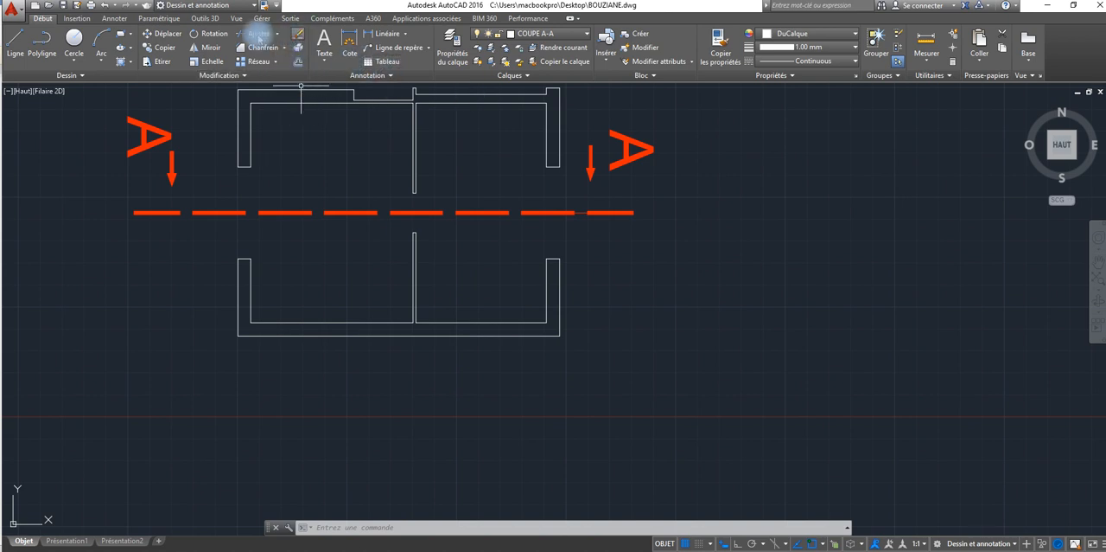
pyautogui.click(15, 39)
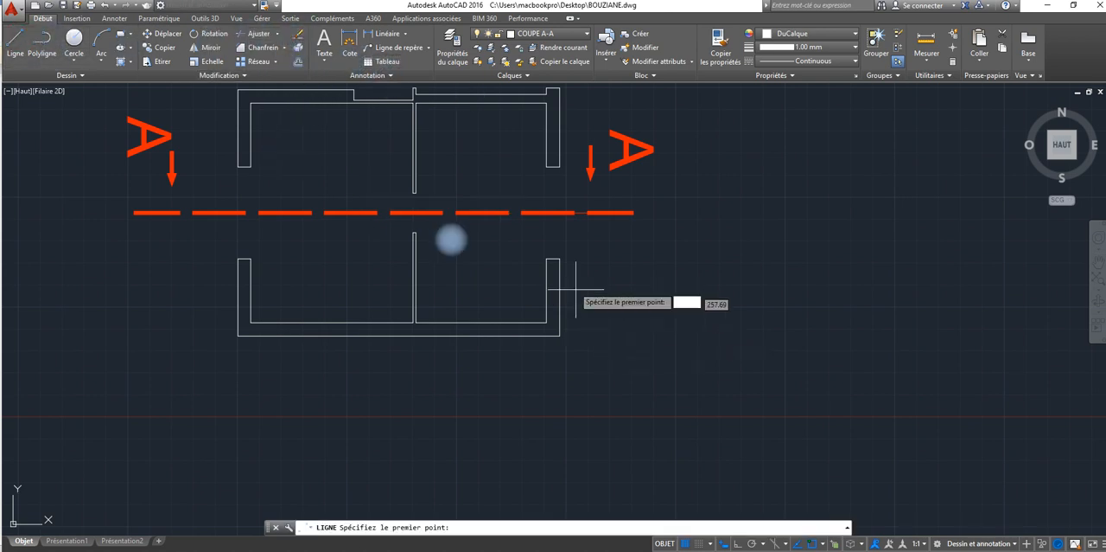
pyautogui.click(559, 259)
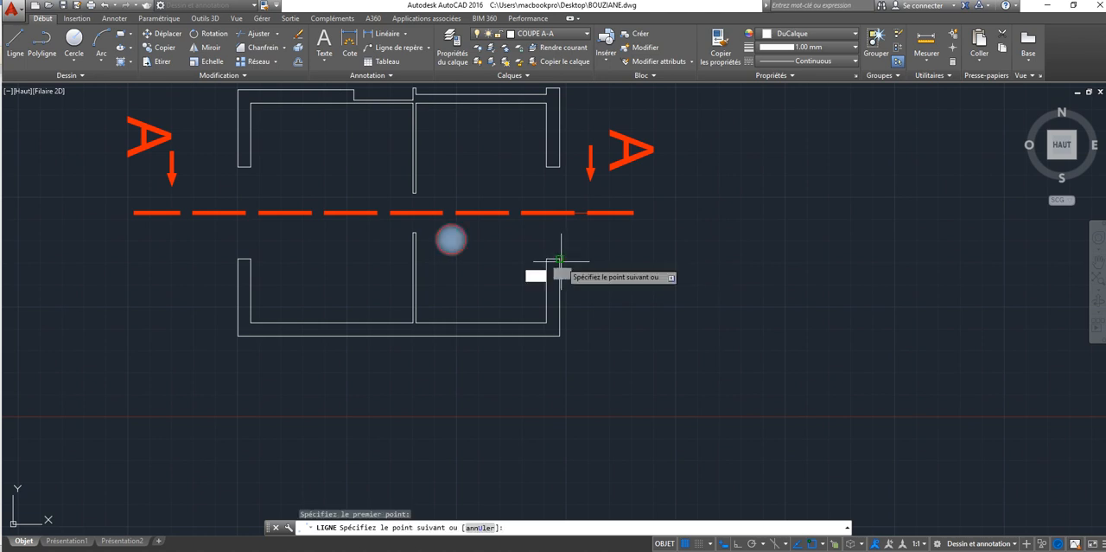
pyautogui.scroll(-3, 560, 467)
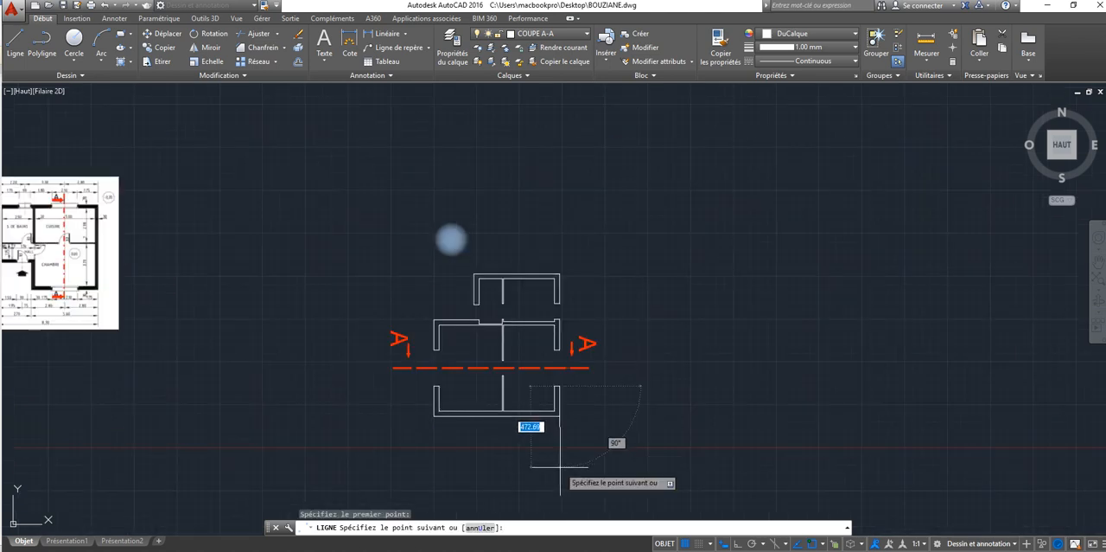
pyautogui.press('F8')
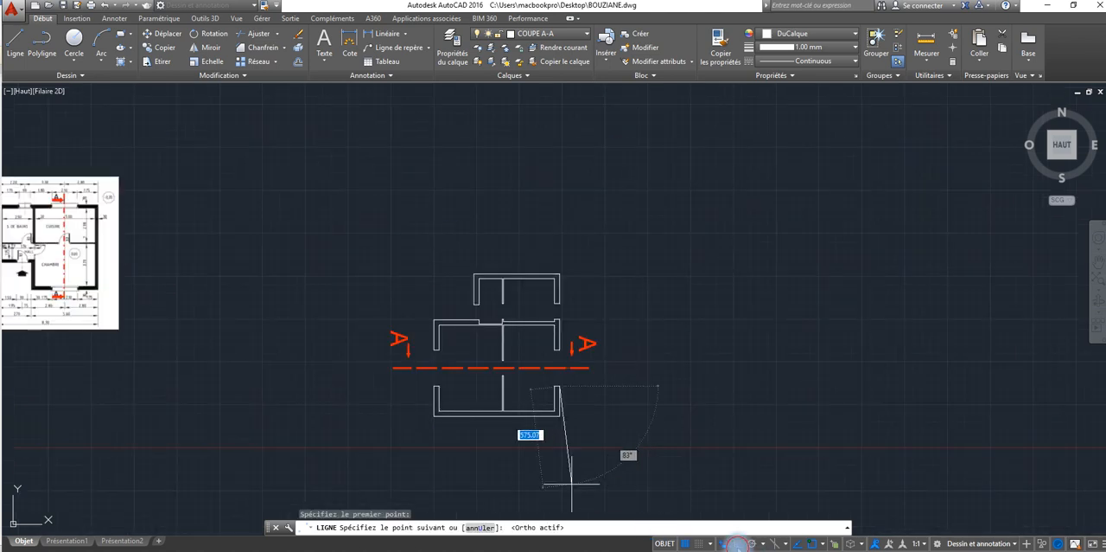
pyautogui.scroll(-3, 581, 447)
pyautogui.moveTo(581, 448)
pyautogui.mouseDown(button='middle')
pyautogui.moveTo(533, 215)
pyautogui.moveTo(504, 217)
pyautogui.mouseUp(button='middle')
pyautogui.scroll(4, 497, 317)
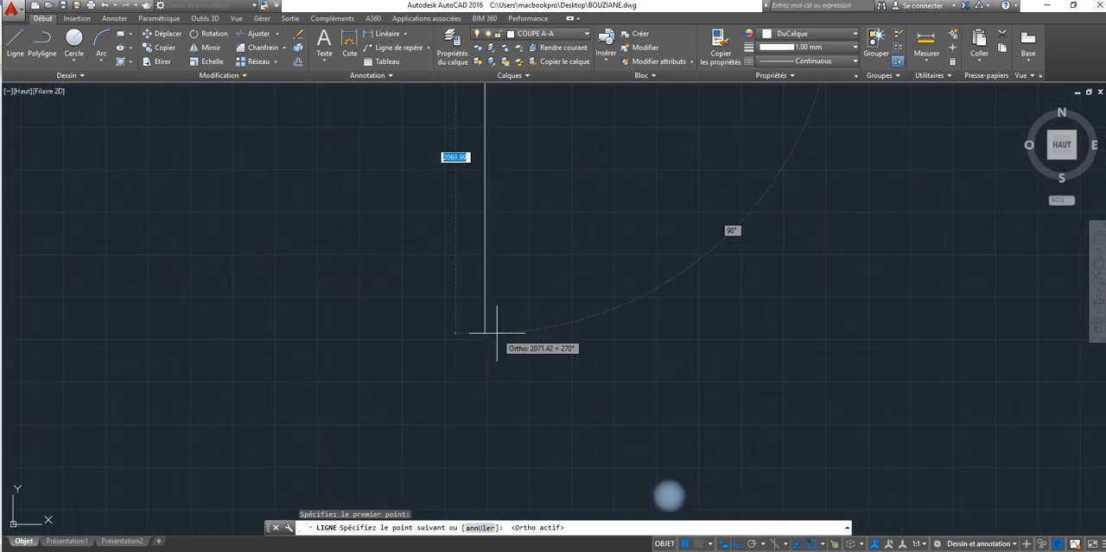
pyautogui.moveTo(507, 421); pyautogui.dragTo(510, 459, button='middle')
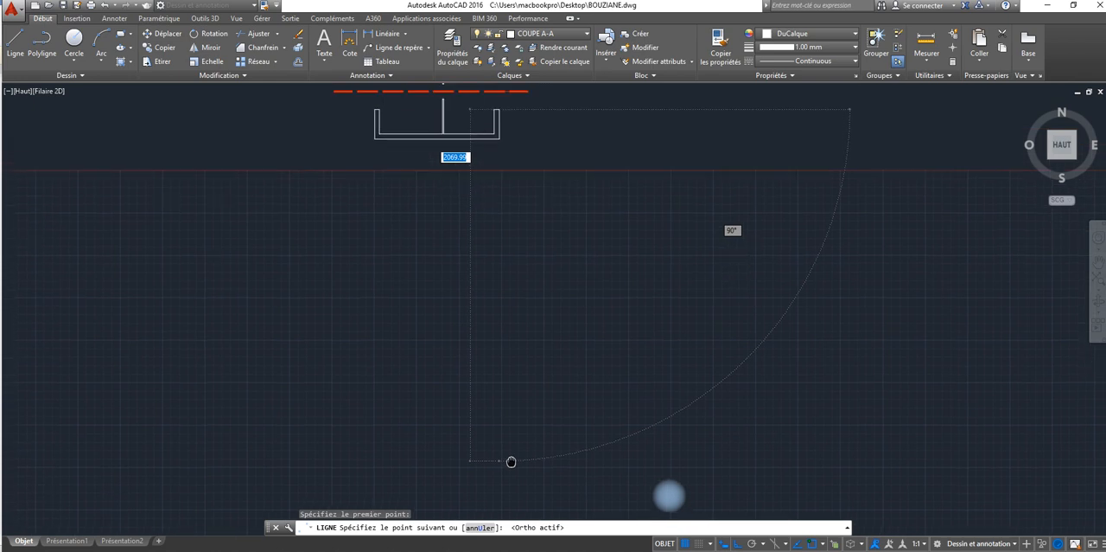
pyautogui.click(501, 476)
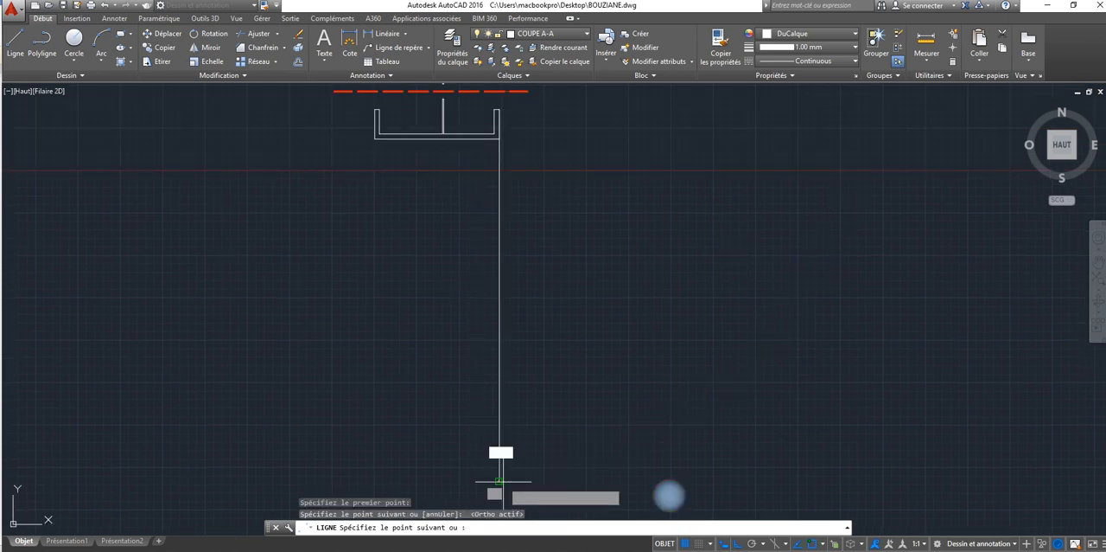
pyautogui.rightClick(499, 480)
pyautogui.click(531, 355)
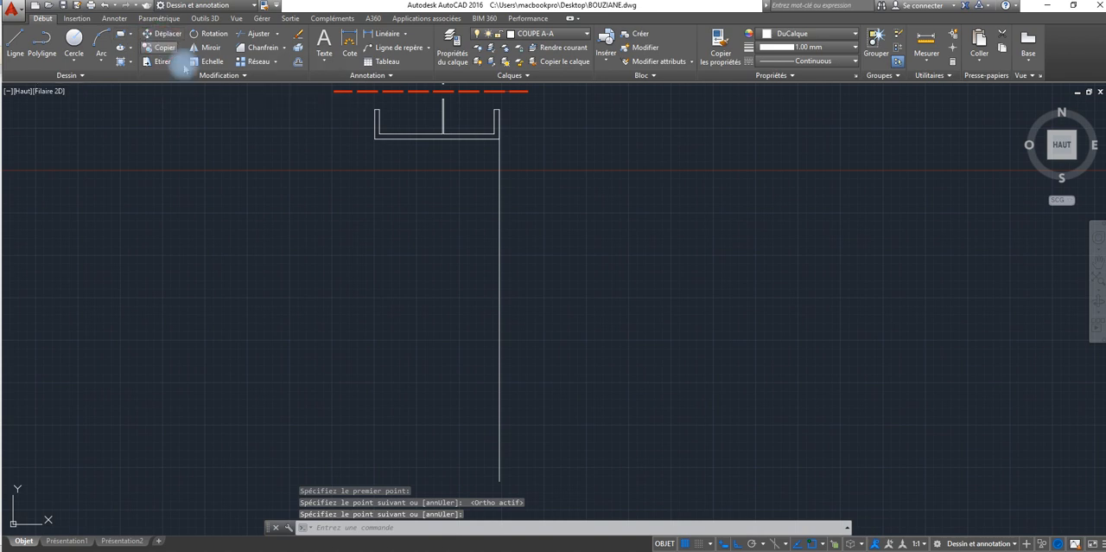
# Step: Copy the vertical projection line from its upper end to the inner face of the right wall
pyautogui.click(164, 48)
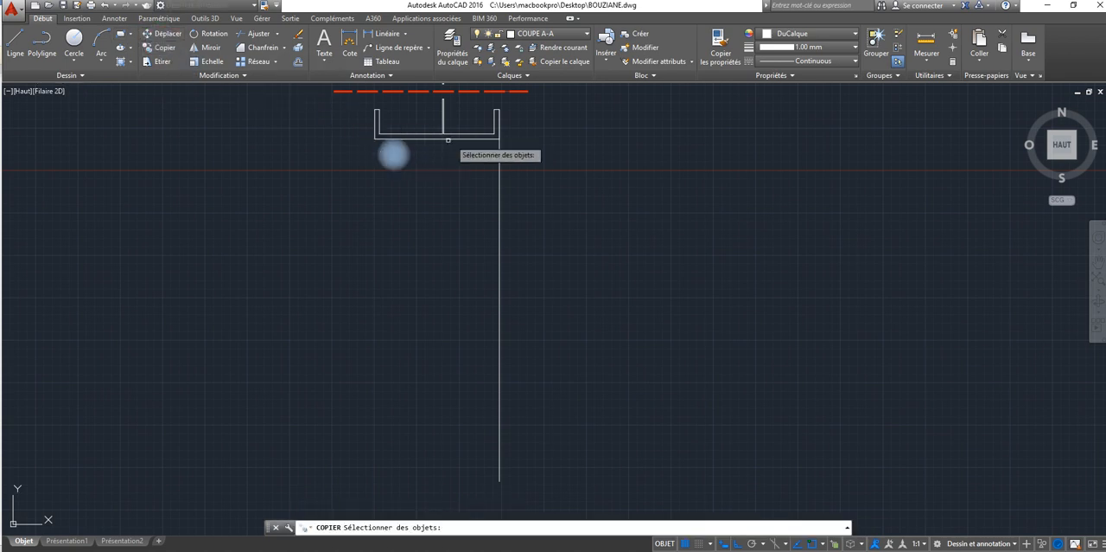
pyautogui.click(499, 173)
pyautogui.press('Return')
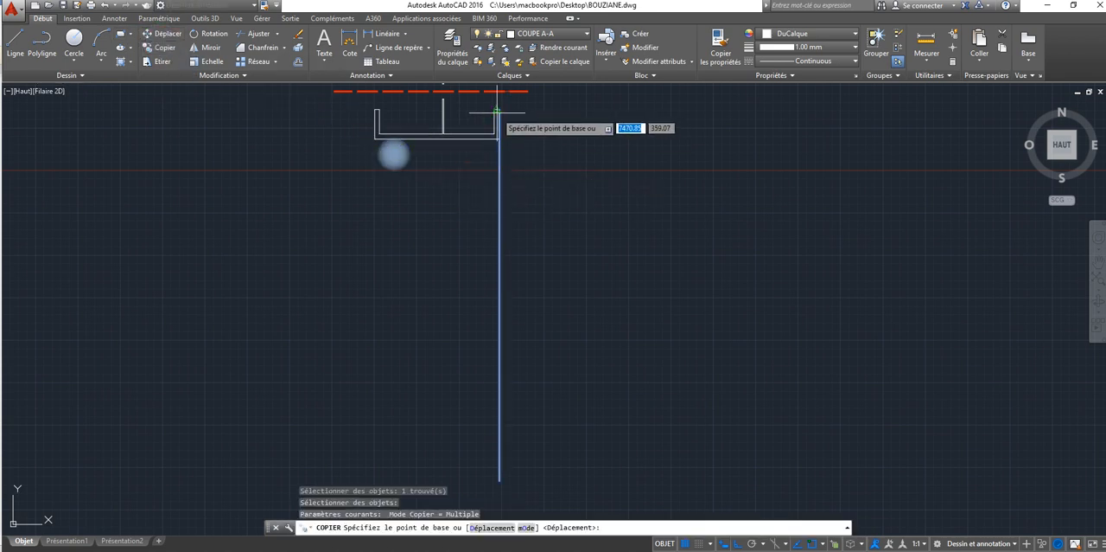
pyautogui.click(499, 108)
pyautogui.scroll(4, 498, 109)
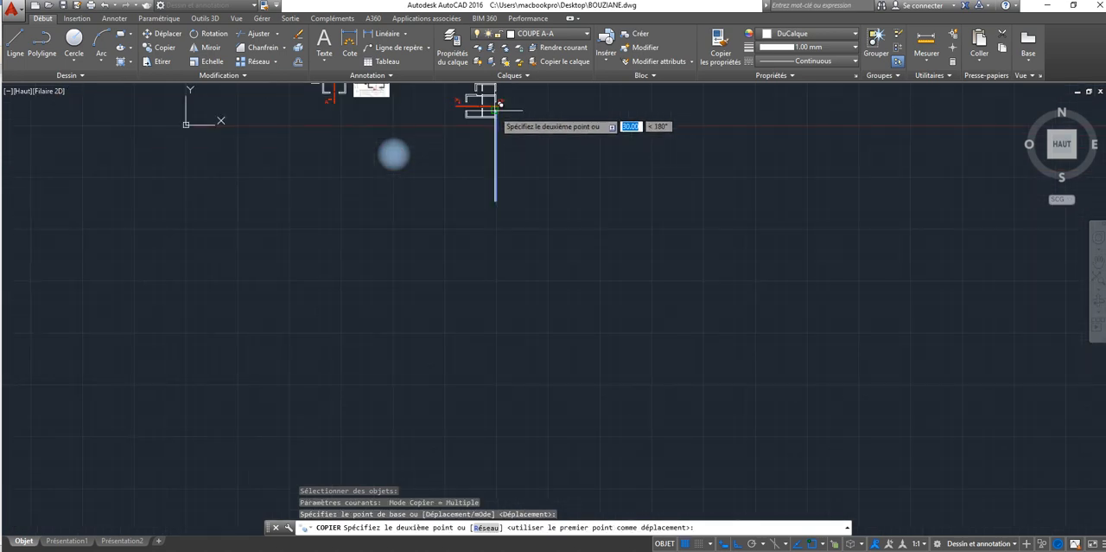
pyautogui.click(444, 92)
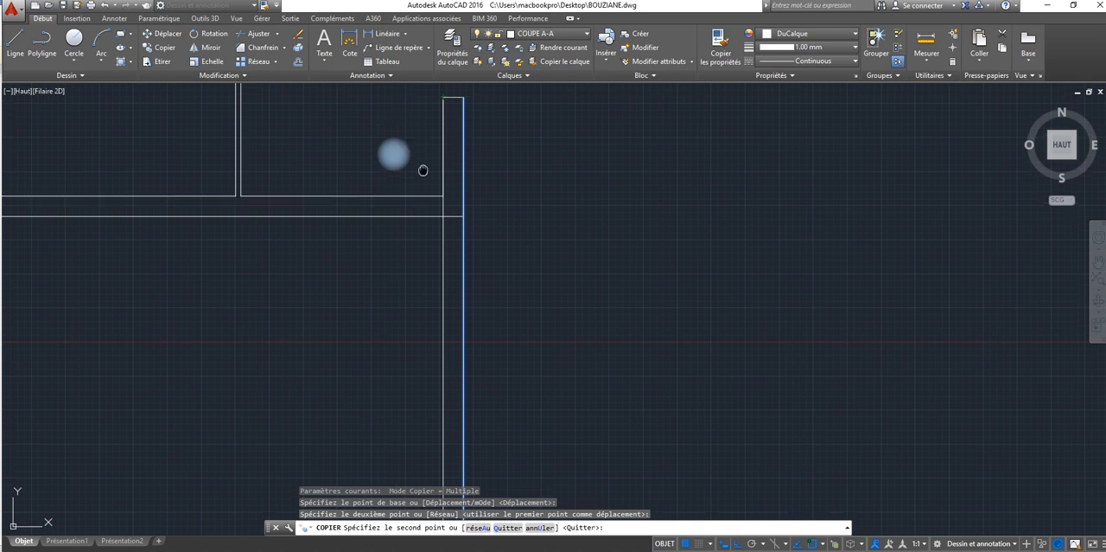
# Step: Place further copies of the projection line on both faces of the middle partition and both faces of the left wall
pyautogui.moveTo(422, 167); pyautogui.dragTo(499, 215, button='middle')
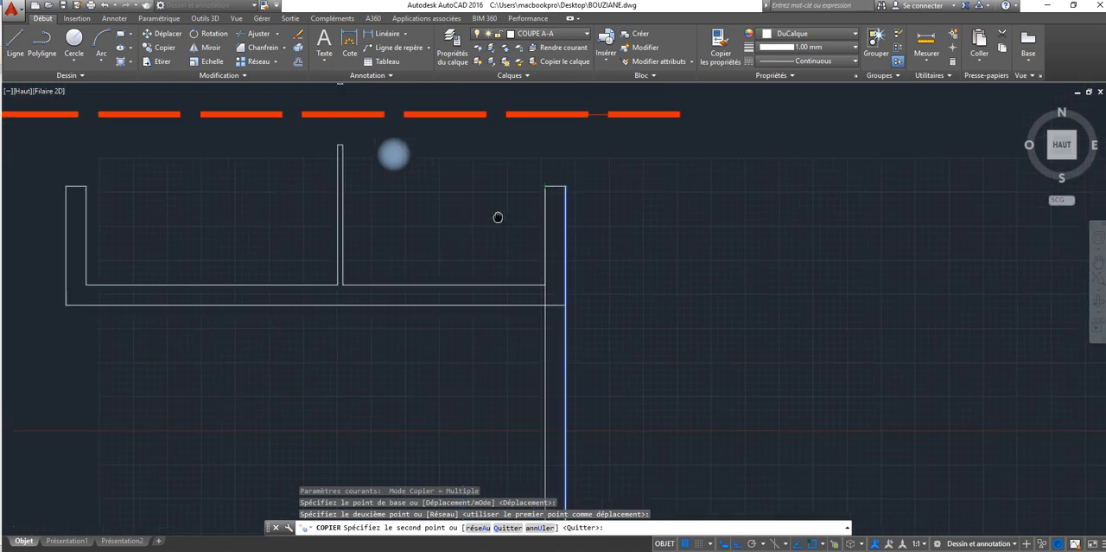
pyautogui.click(343, 185)
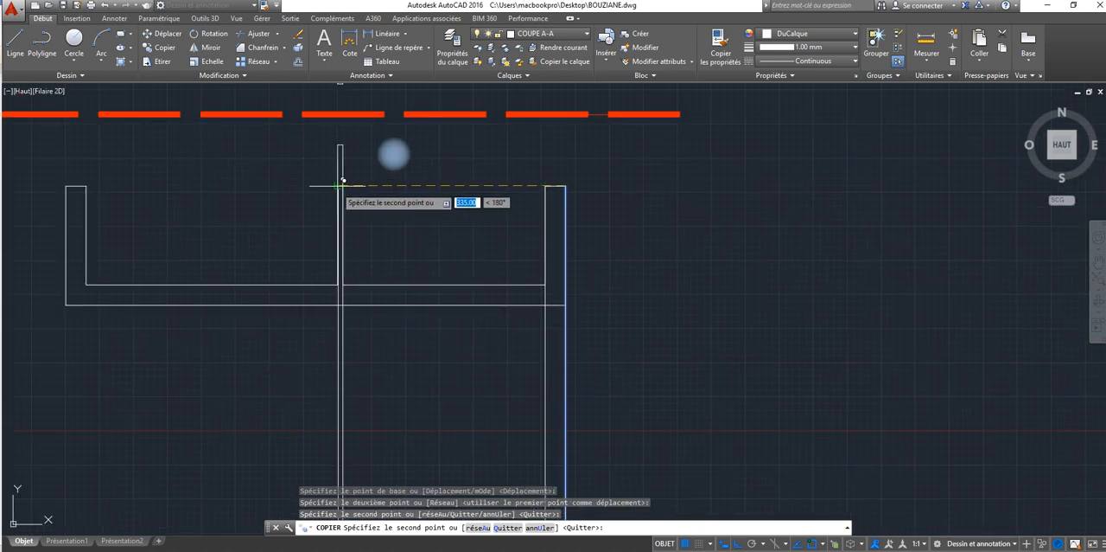
pyautogui.click(343, 185)
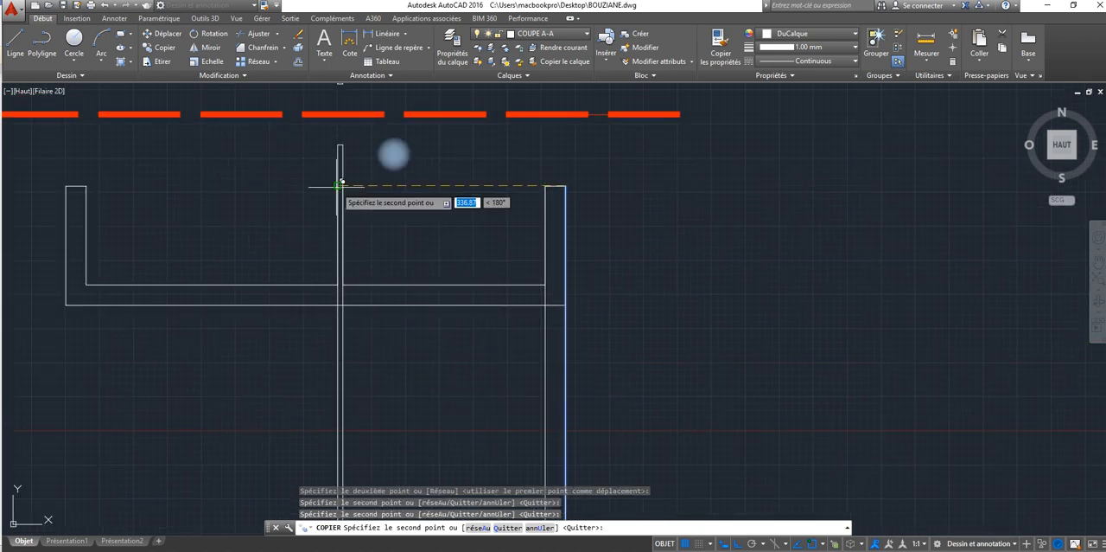
pyautogui.click(86, 185)
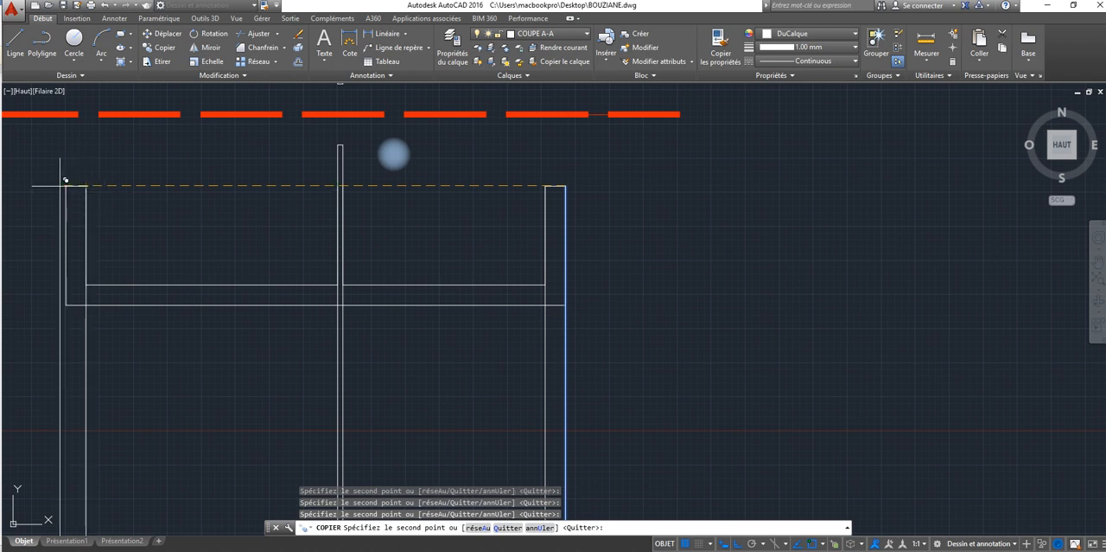
pyautogui.scroll(-2, 201, 256)
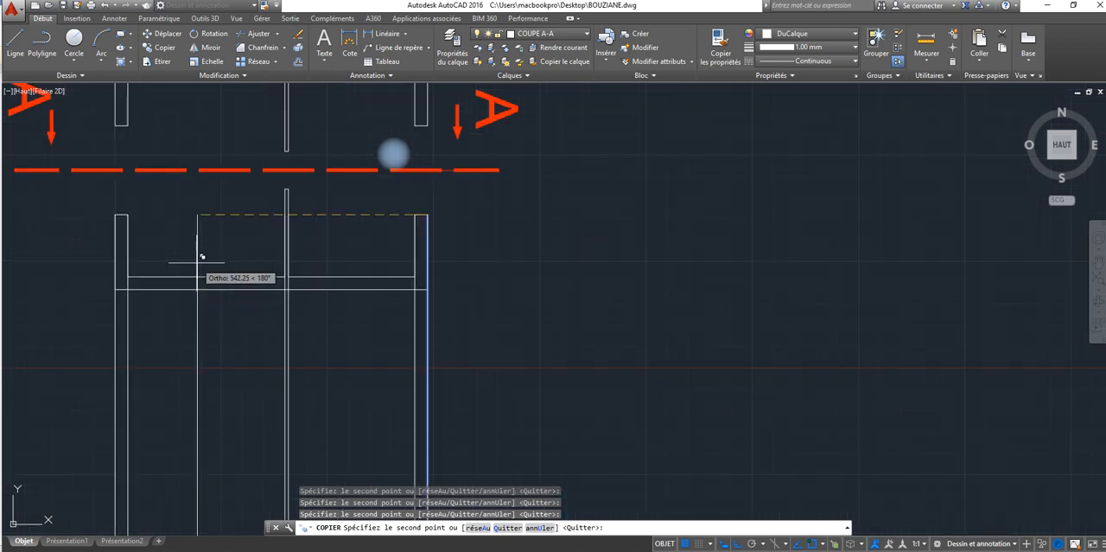
pyautogui.moveTo(197, 263); pyautogui.dragTo(217, 185, button='middle')
pyautogui.scroll(-2, 242, 248)
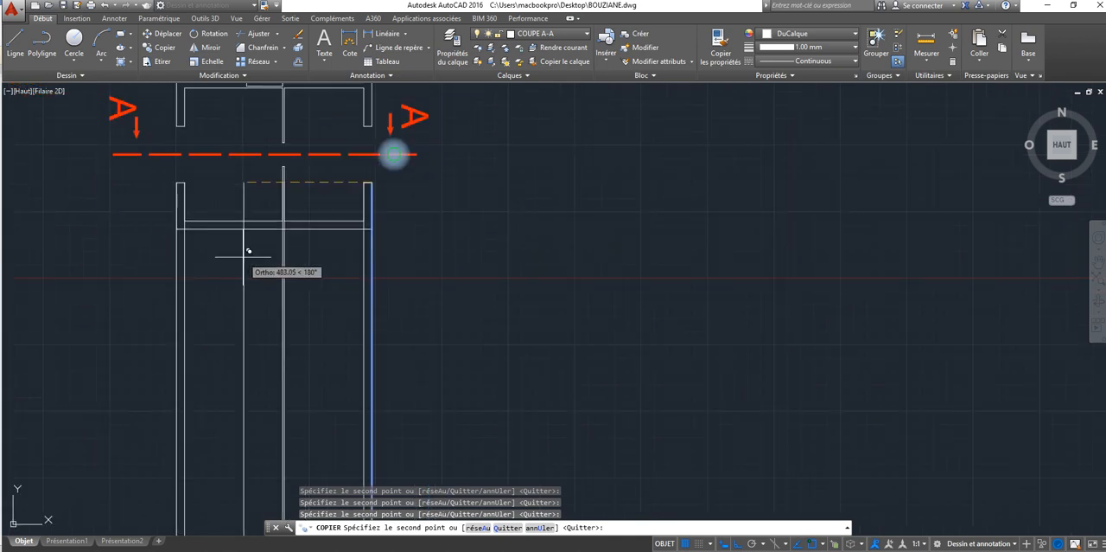
pyautogui.moveTo(243, 247); pyautogui.dragTo(221, 142, button='middle')
pyautogui.rightClick(220, 220)
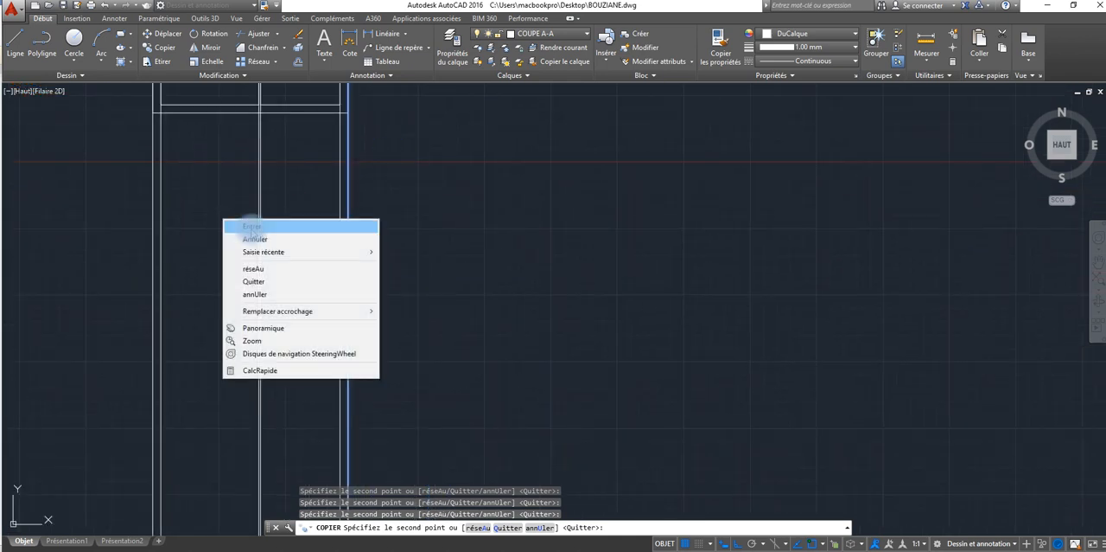
pyautogui.click(252, 227)
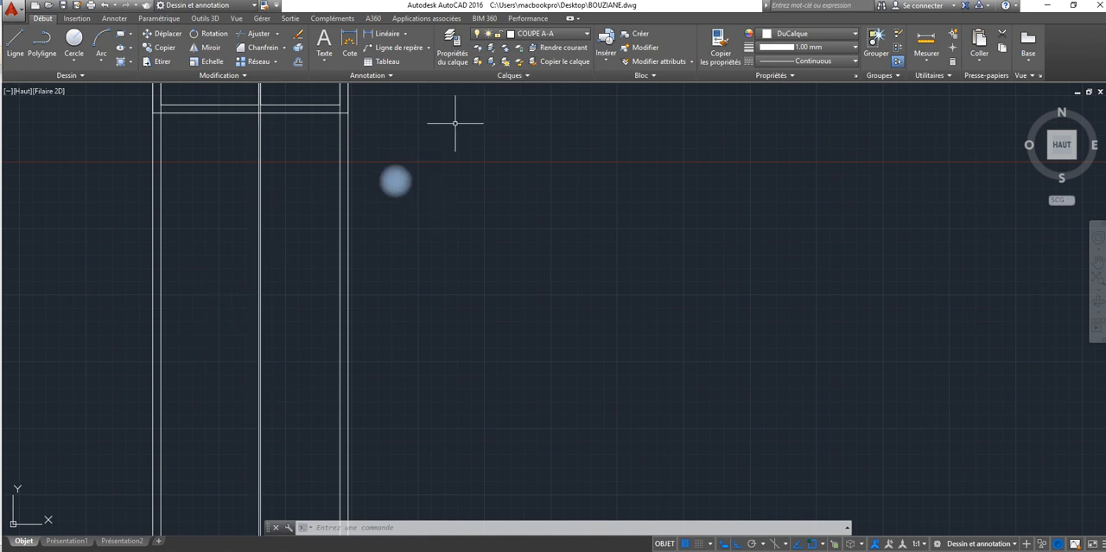
# Step: Draw a horizontal line below the plan, crossing all the vertical projection lines and extending past both outer walls
pyautogui.click(15, 41)
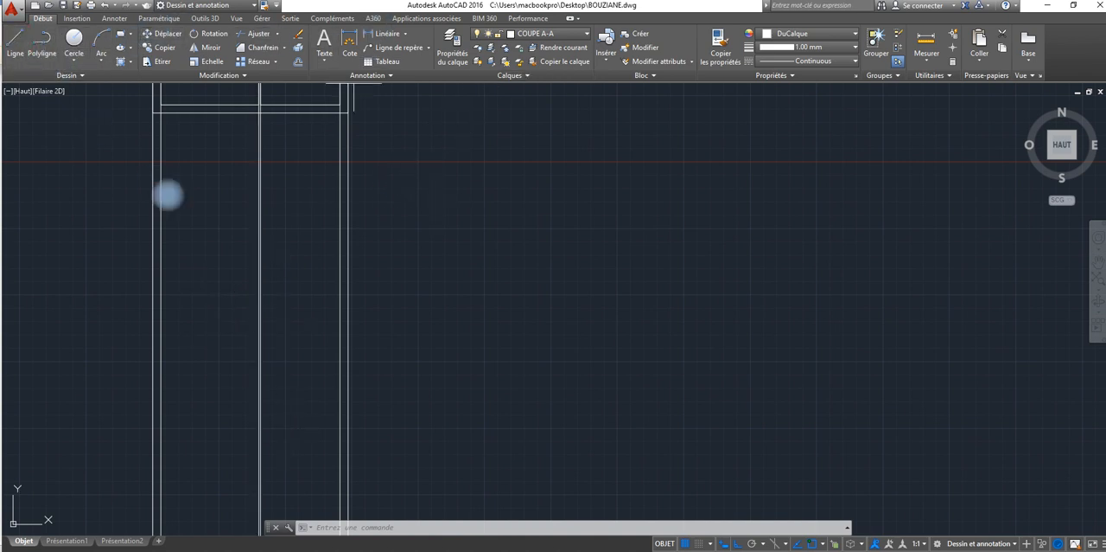
pyautogui.click(111, 220)
pyautogui.click(447, 251)
pyautogui.rightClick(447, 246)
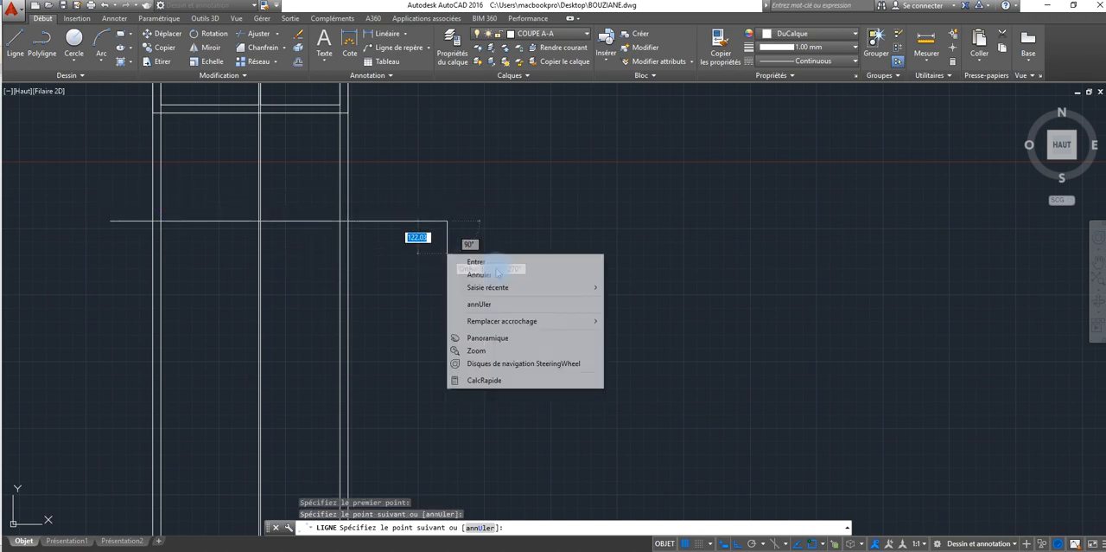
pyautogui.click(476, 262)
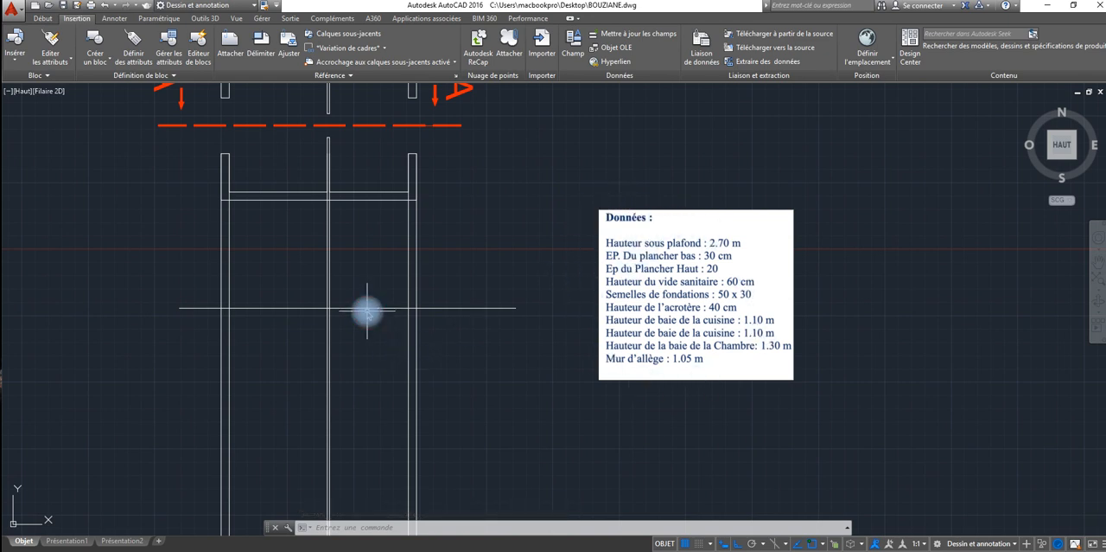
# Step: Offset the horizontal line below the plan by 20 downward to form the upper slab's thickness
pyautogui.press('Escape')
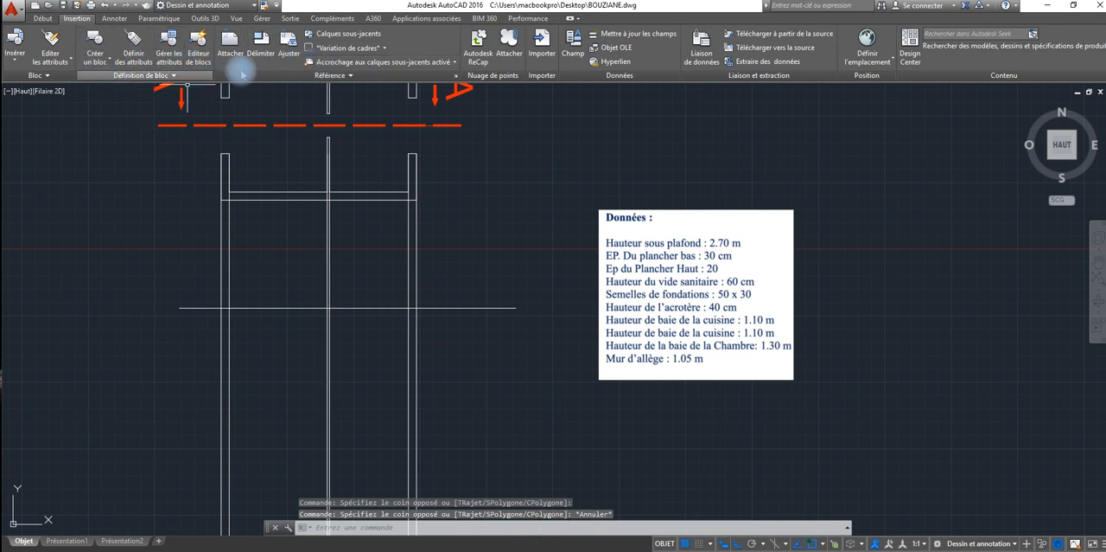
pyautogui.click(41, 18)
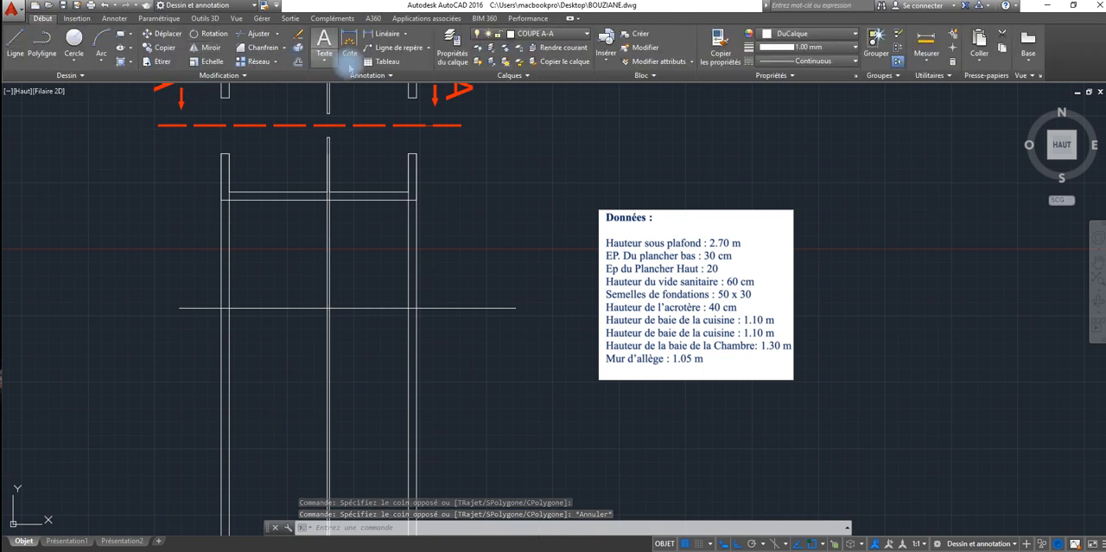
pyautogui.click(298, 60)
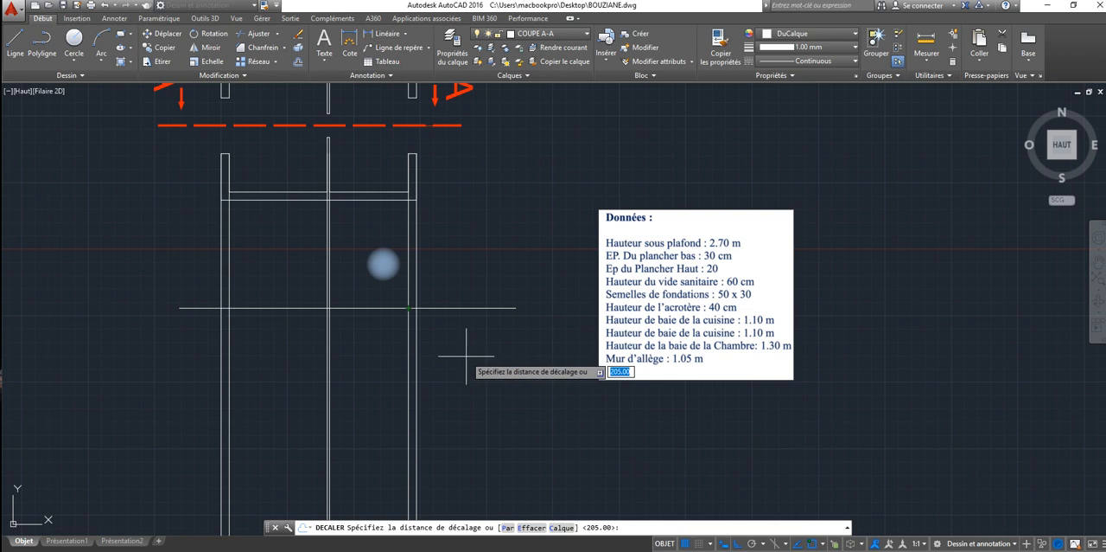
pyautogui.write('20')
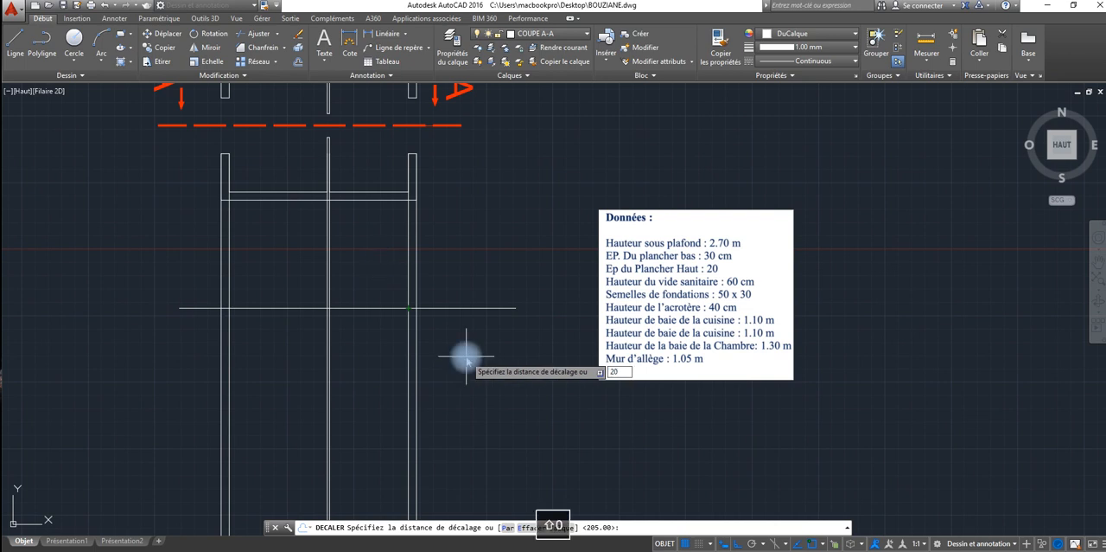
pyautogui.press('Return')
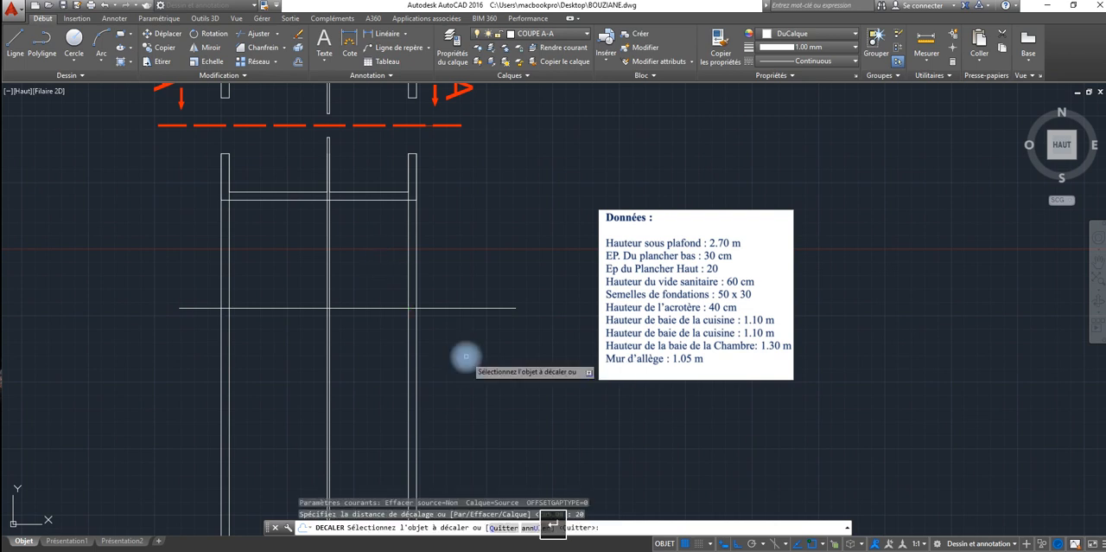
pyautogui.click(466, 306)
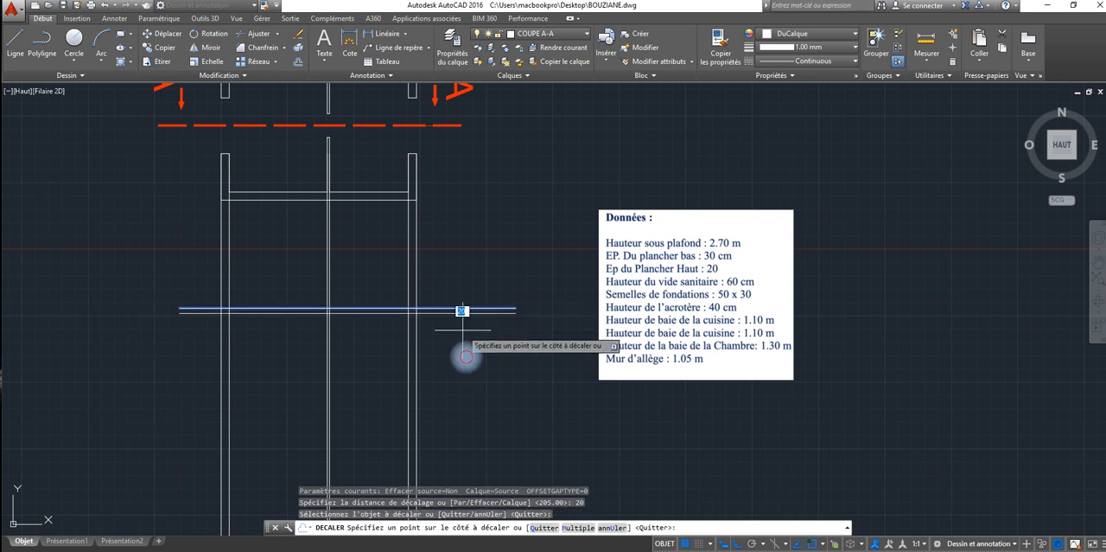
pyautogui.click(465, 329)
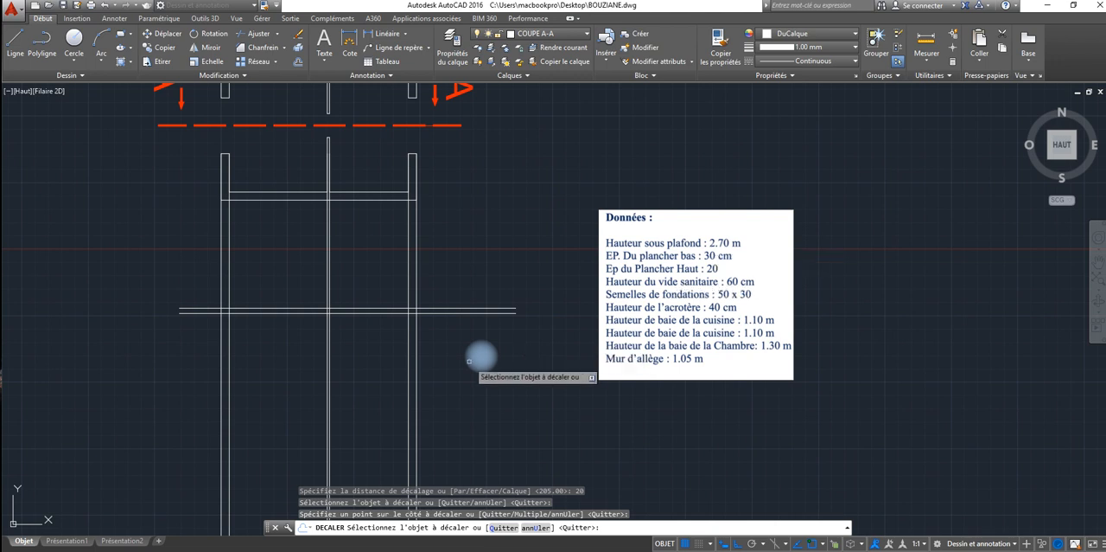
pyautogui.click(430, 313)
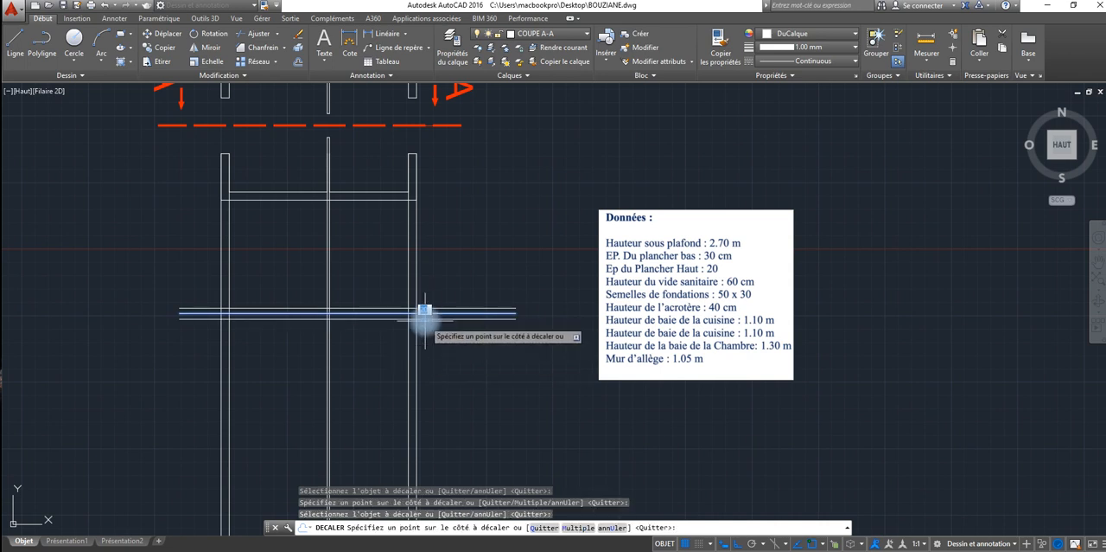
pyautogui.press('Escape')
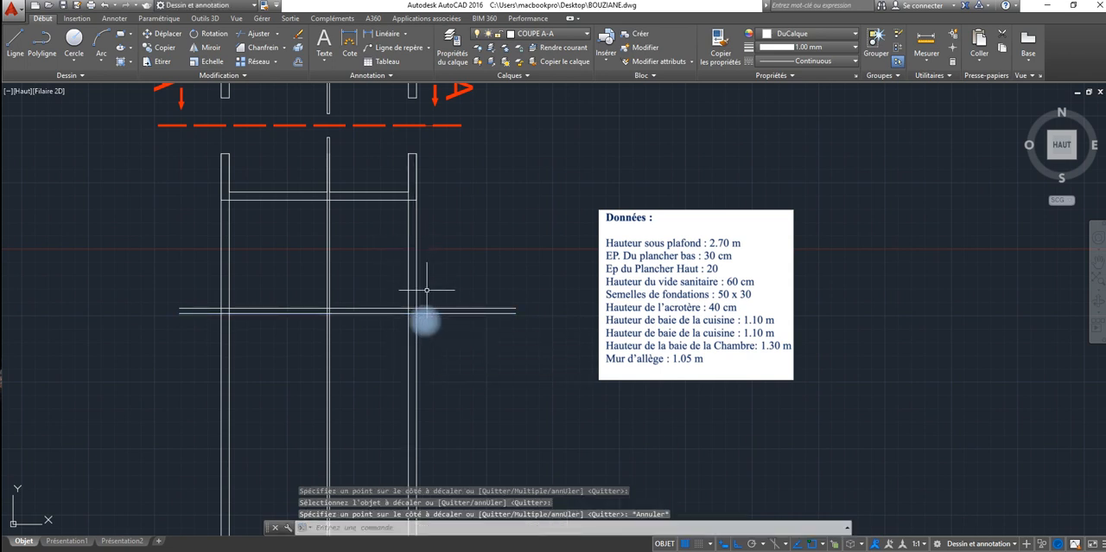
# Step: Offset the slab's lower line by 270 downward to mark the floor level under the ceiling
pyautogui.press('Return')
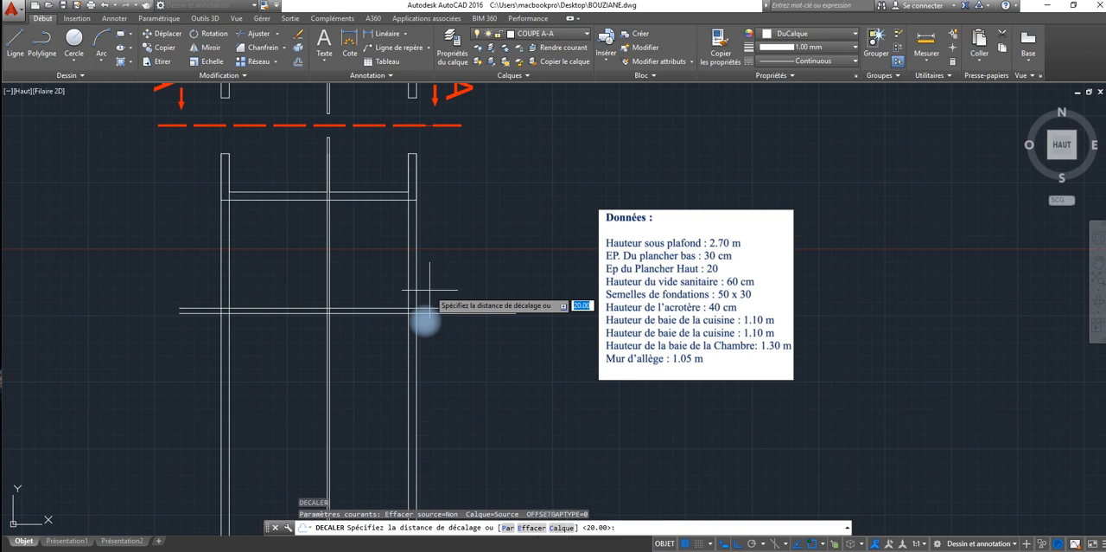
pyautogui.write('270')
pyautogui.press('Return')
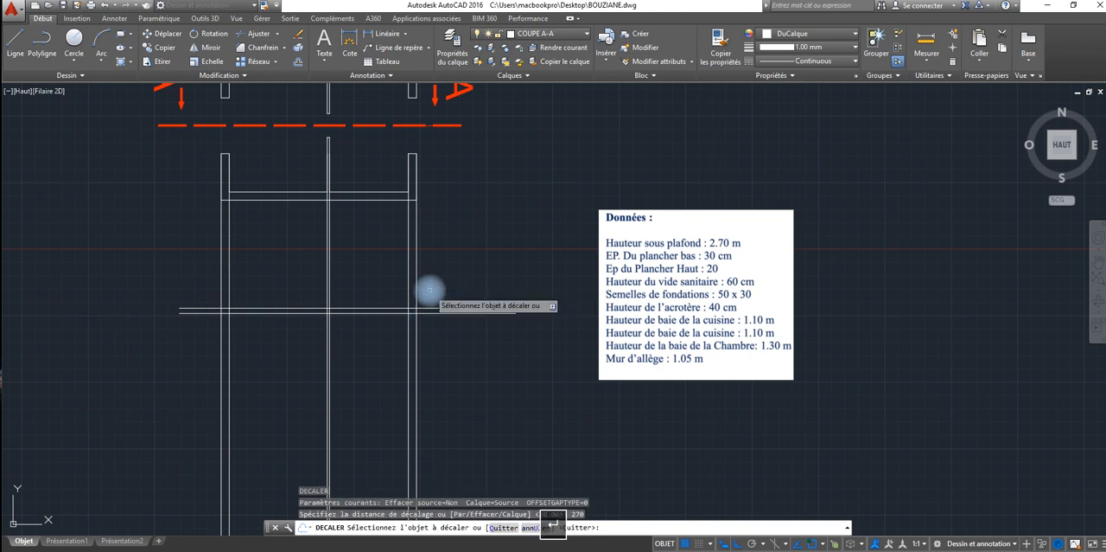
pyautogui.click(430, 312)
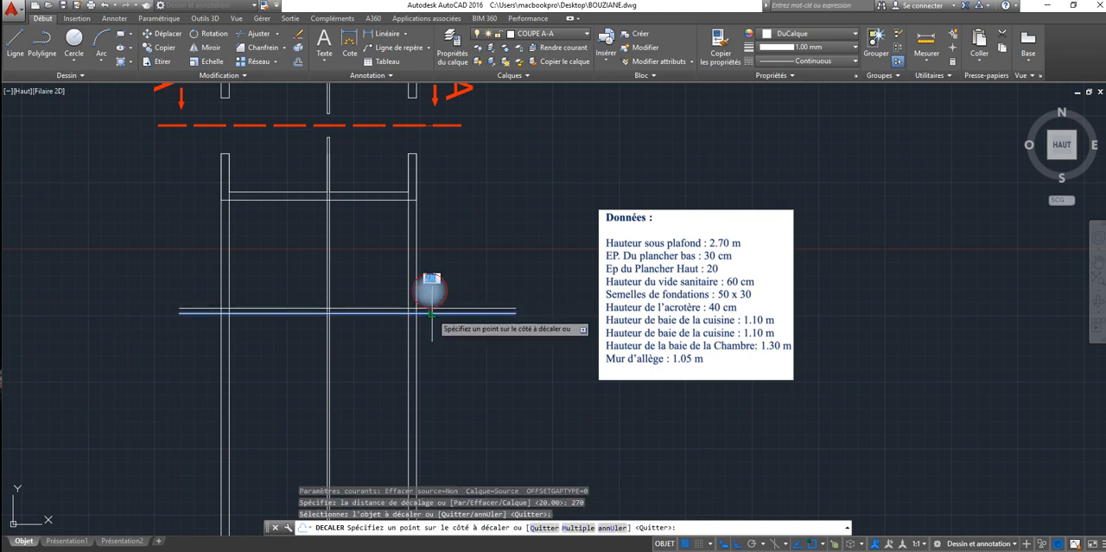
pyautogui.click(433, 391)
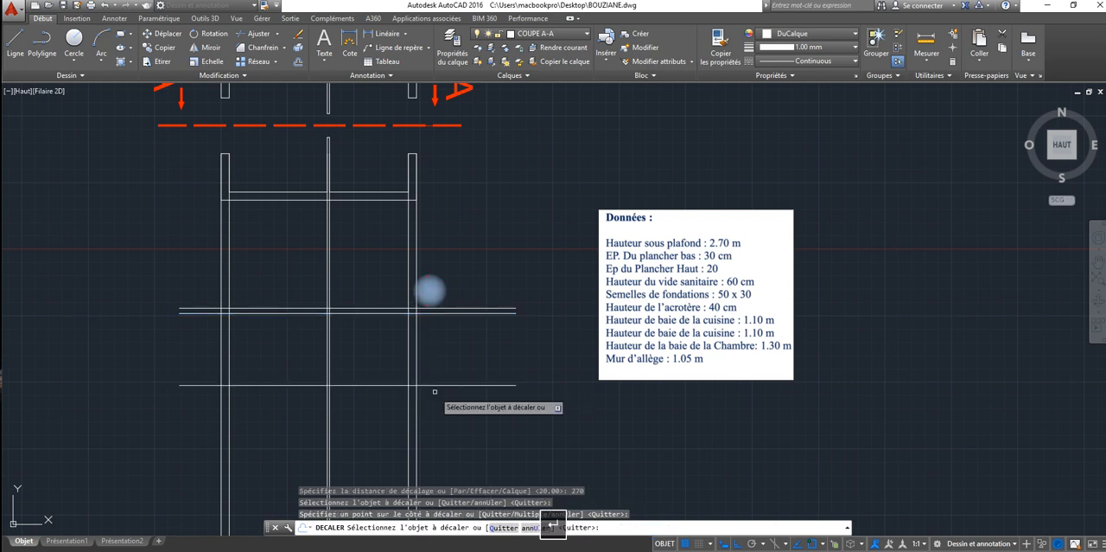
# Step: Offset the floor level line by 20 downward to form the lower slab's thickness
pyautogui.press('Return')
pyautogui.press('Return')
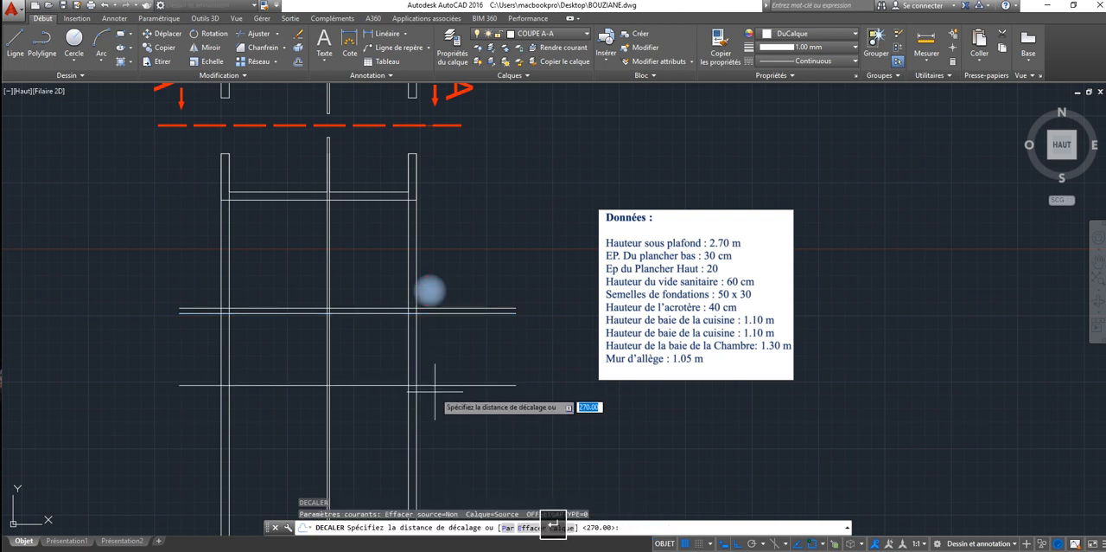
pyautogui.write('20')
pyautogui.press('Return')
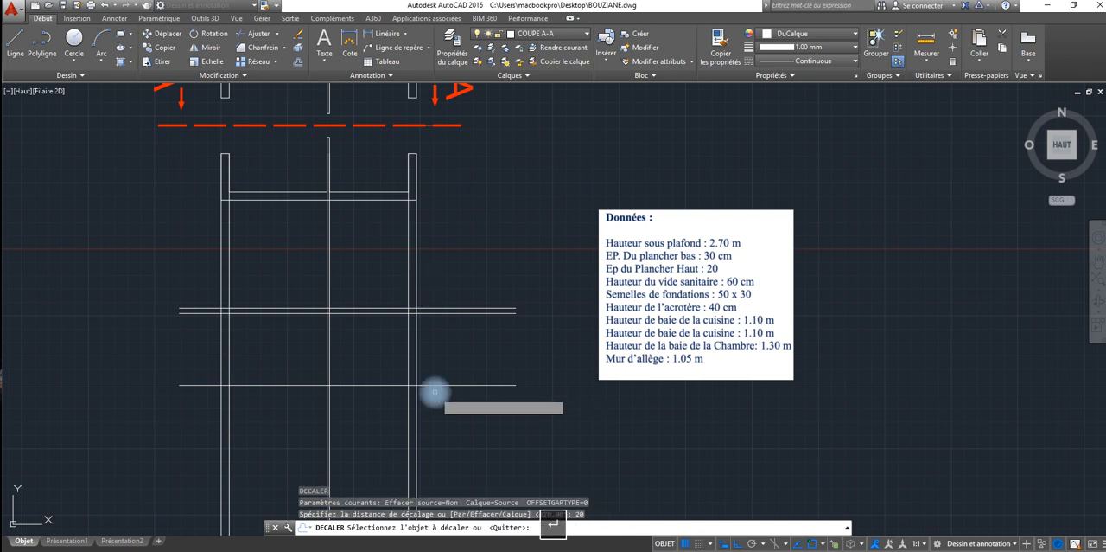
pyautogui.click(432, 386)
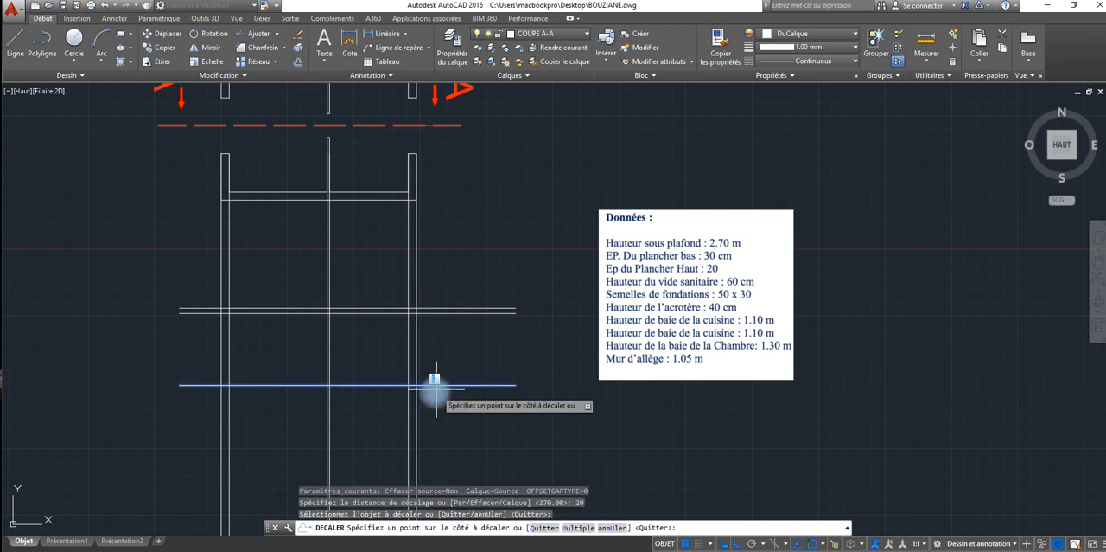
pyautogui.click(436, 390)
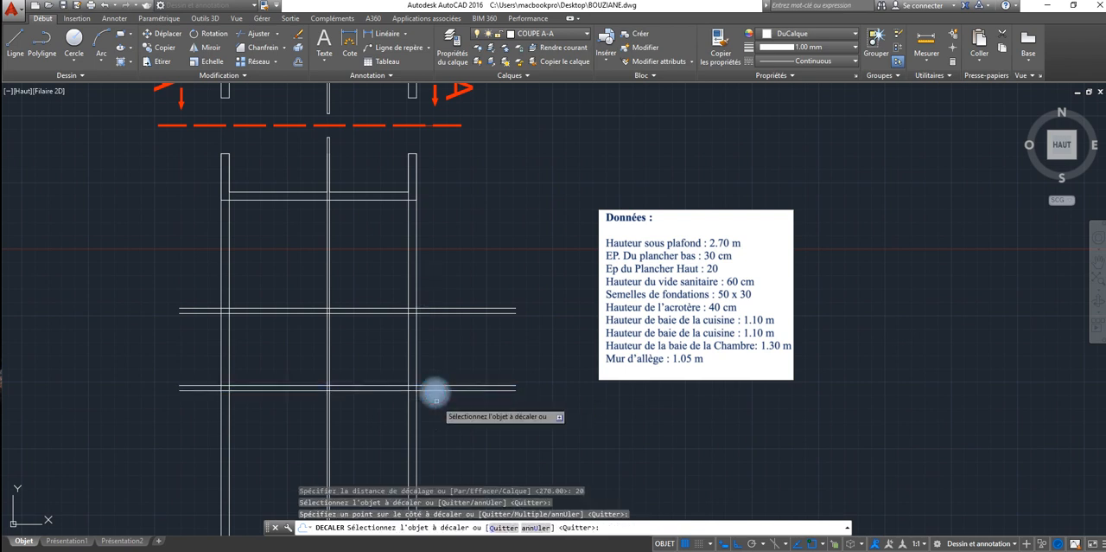
pyautogui.rightClick(473, 350)
pyautogui.click(510, 355)
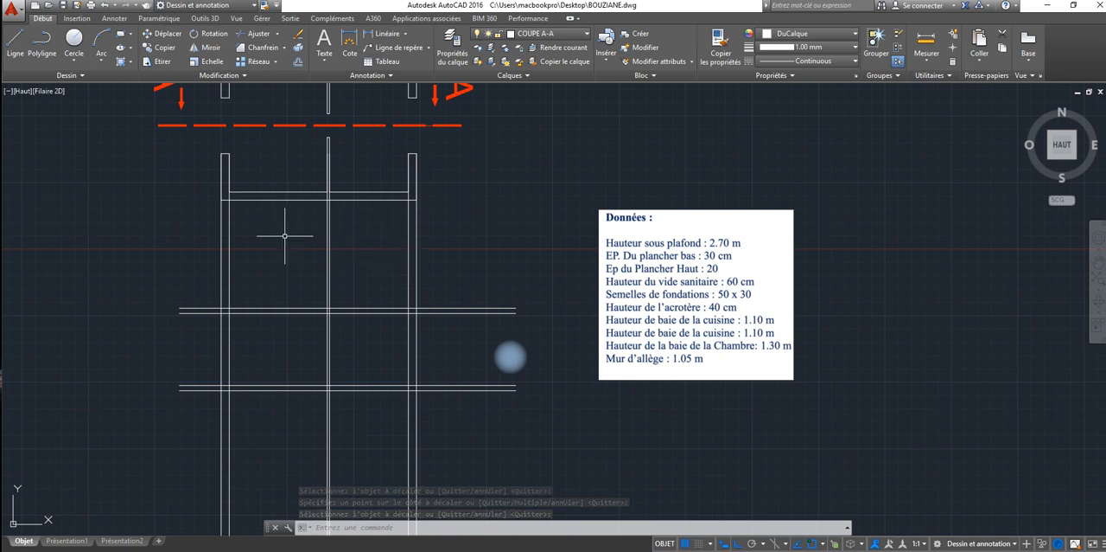
# Step: Change the colour of layer COUPE A-A to cyan (index colour 4)
pyautogui.moveTo(276, 242)
pyautogui.mouseDown(button='middle')
pyautogui.moveTo(269, 323)
pyautogui.moveTo(289, 265)
pyautogui.mouseUp(button='middle')
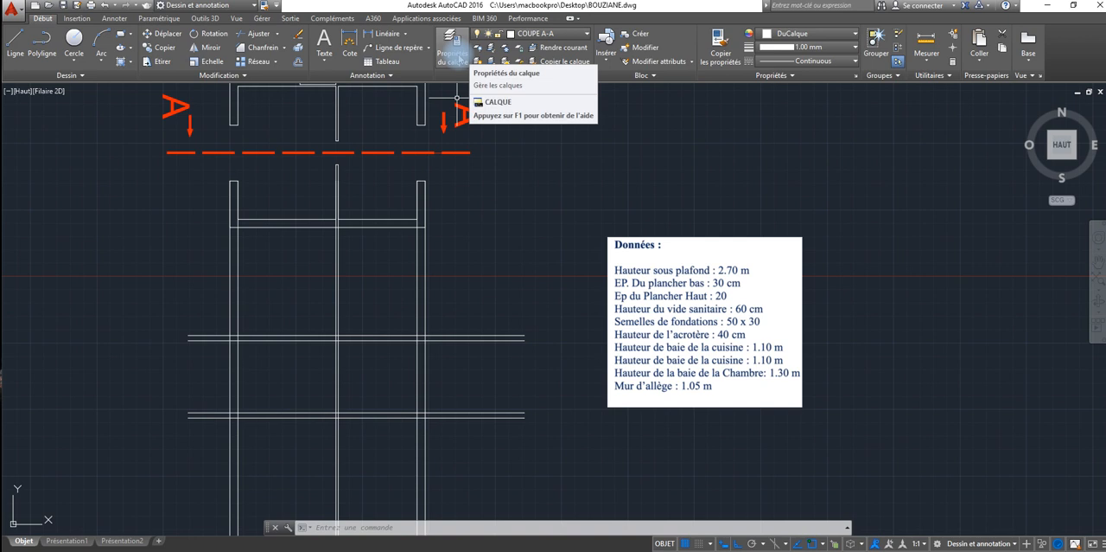
pyautogui.click(527, 33)
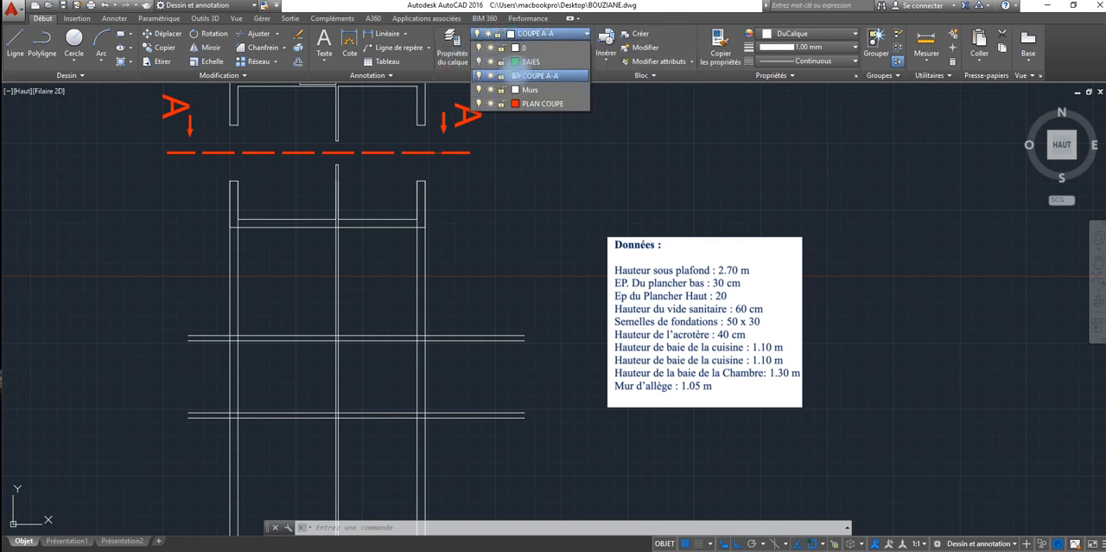
pyautogui.click(516, 76)
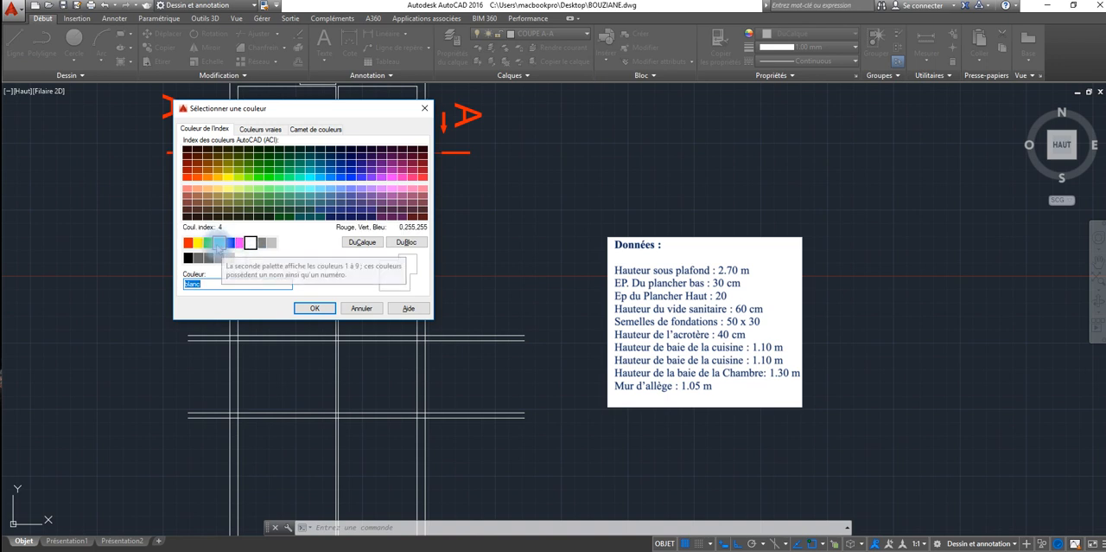
pyautogui.click(220, 243)
pyautogui.click(315, 309)
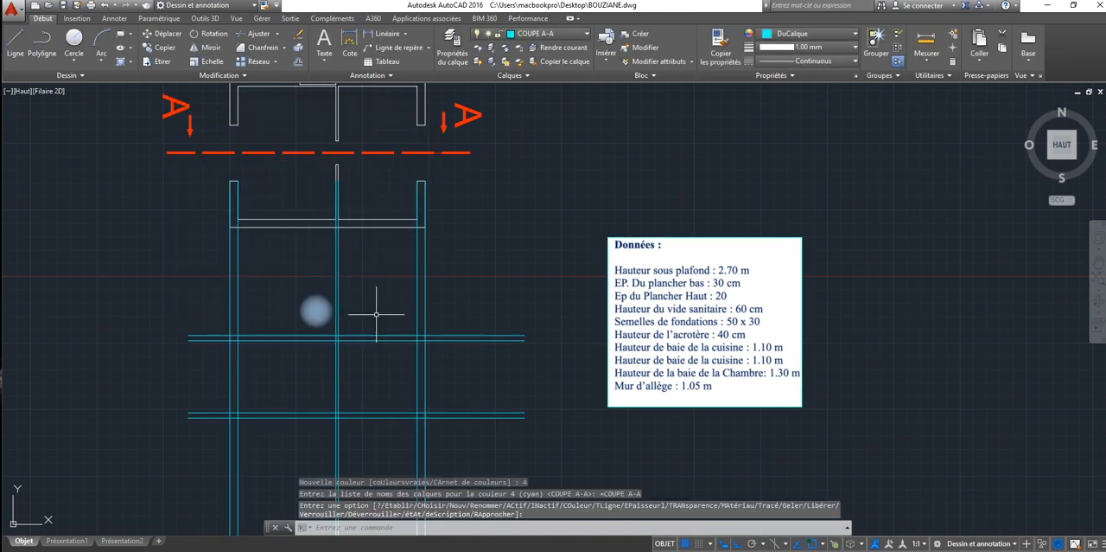
# Step: Using all objects as cutting edges, trim the vertical projection lines between the plan's lower wall and the section's top line
pyautogui.click(253, 33)
pyautogui.press('Return')
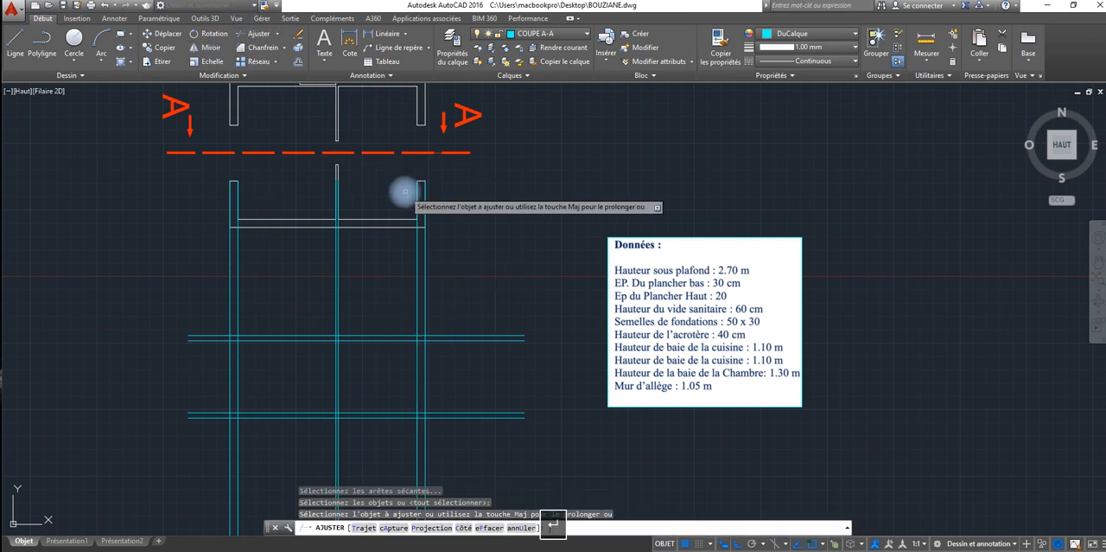
pyautogui.click(449, 259)
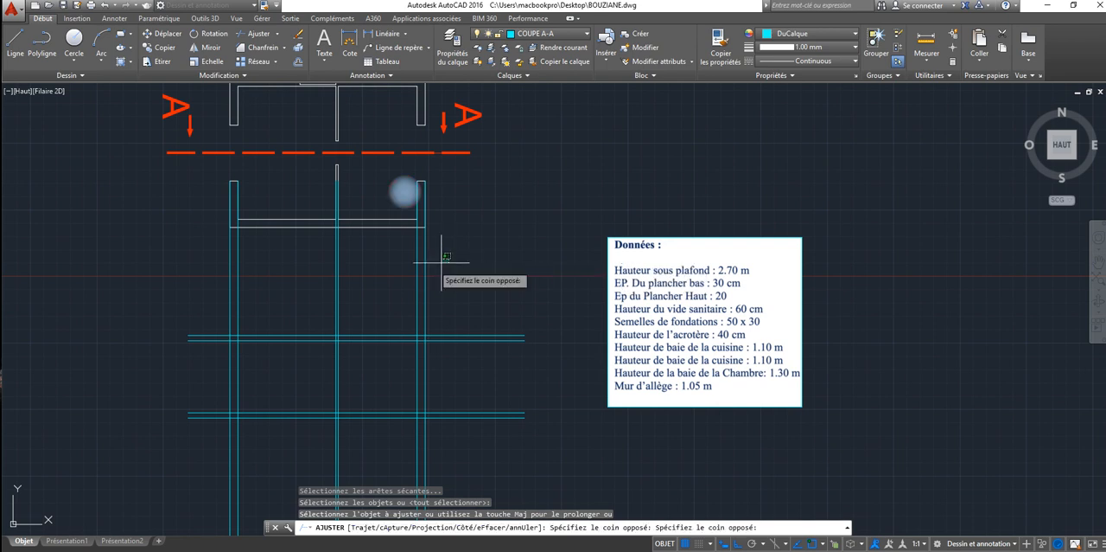
pyautogui.click(233, 291)
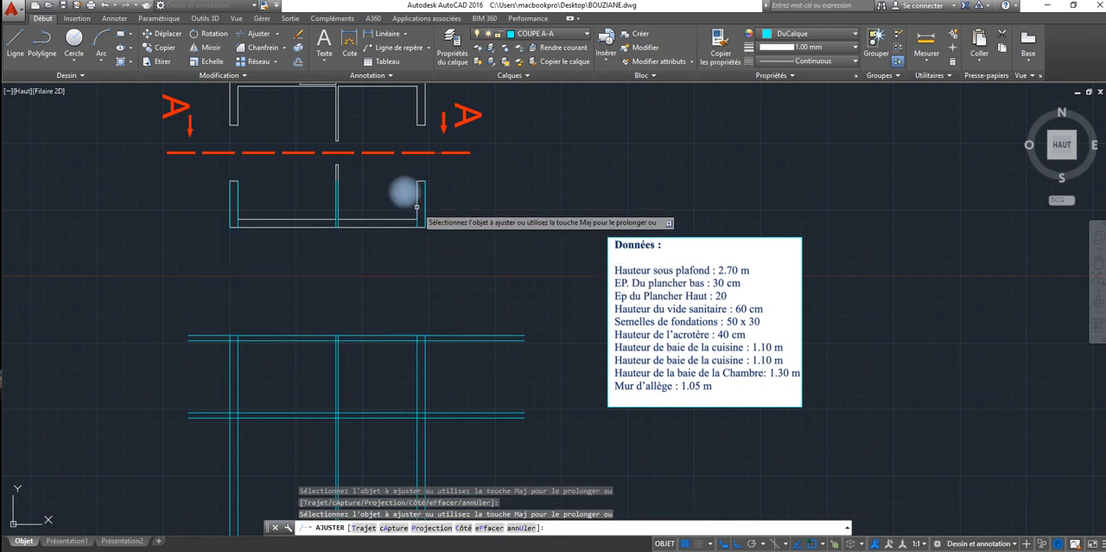
# Step: Try to trim the leftover projection line segments overlapping the walls and partition inside the plan's lower part
pyautogui.click(435, 188)
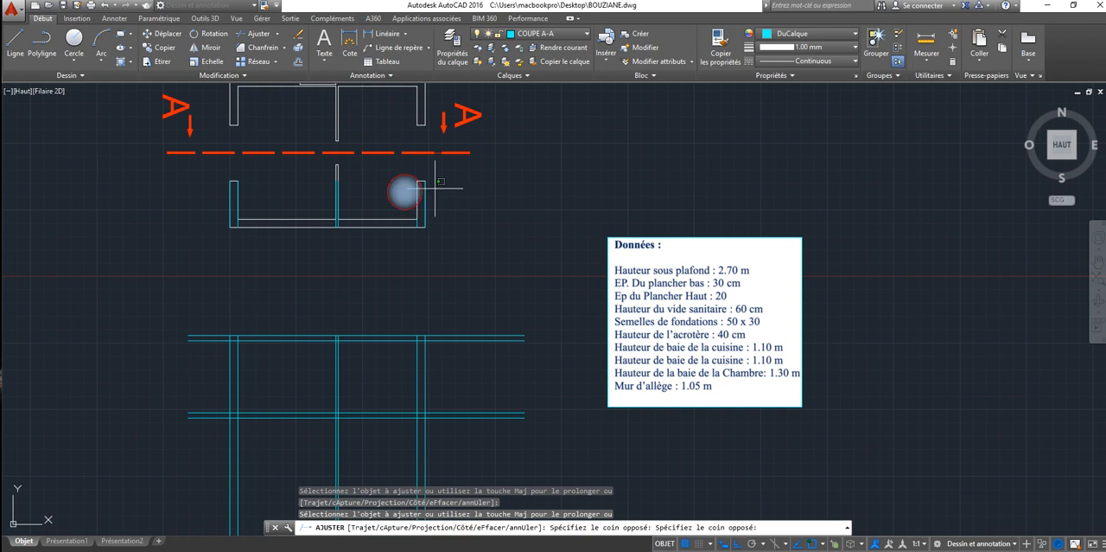
pyautogui.click(229, 222)
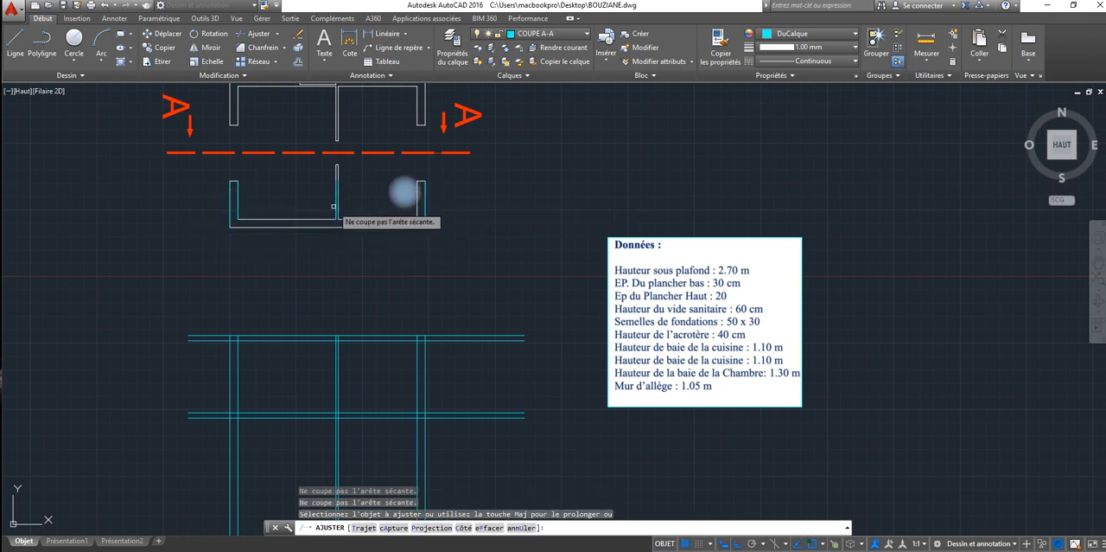
pyautogui.click(338, 205)
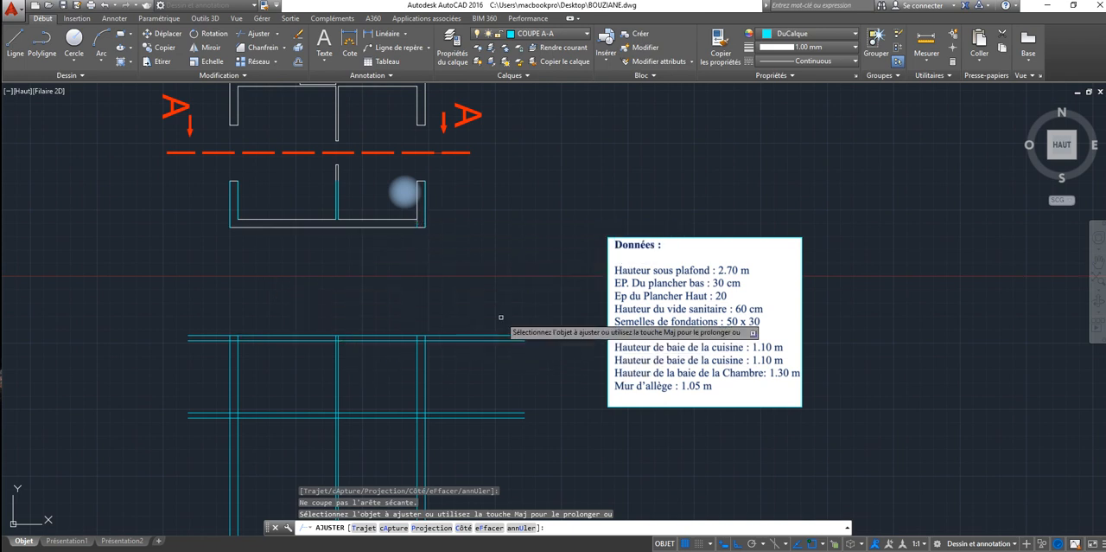
# Step: Trim the horizontal slab lines where they extend beyond the outer faces of the right and left walls
pyautogui.click(508, 281)
pyautogui.click(473, 423)
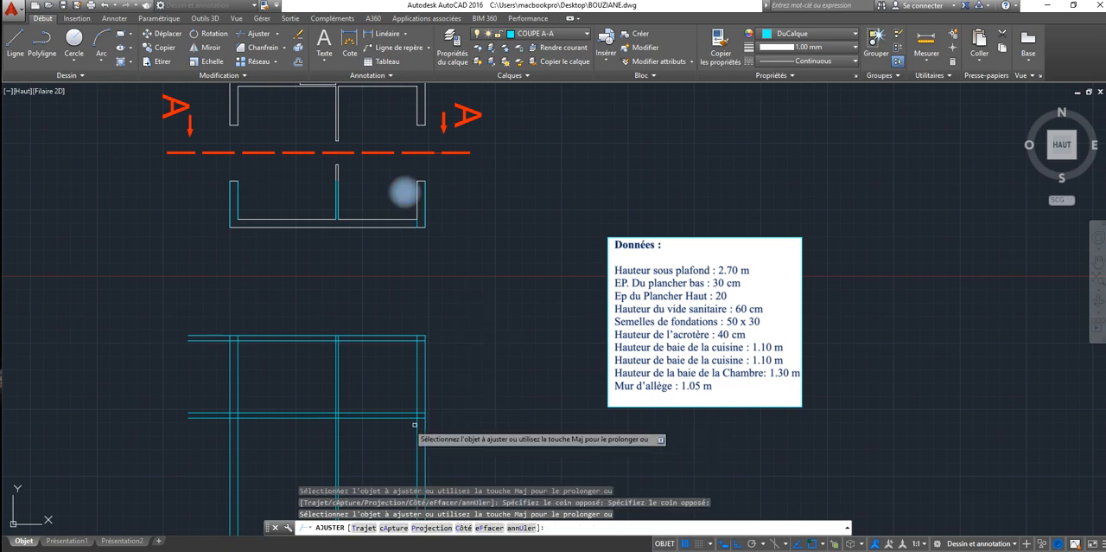
pyautogui.click(210, 301)
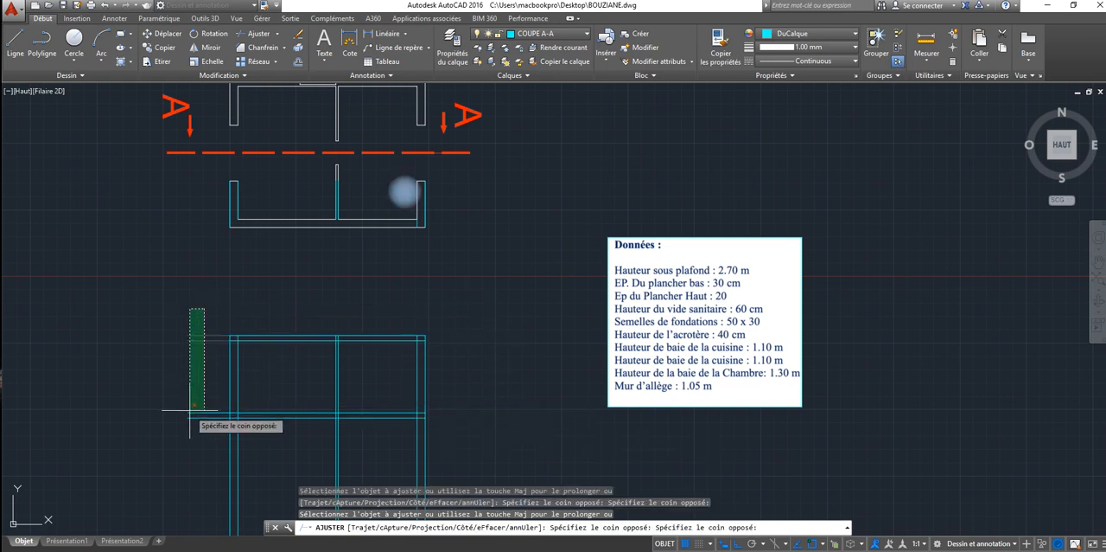
pyautogui.click(182, 452)
# Step: Trim the vertical wall and partition lines extending below the section's lower slab, and finish trimming
pyautogui.moveTo(201, 363); pyautogui.dragTo(176, 222, button='middle')
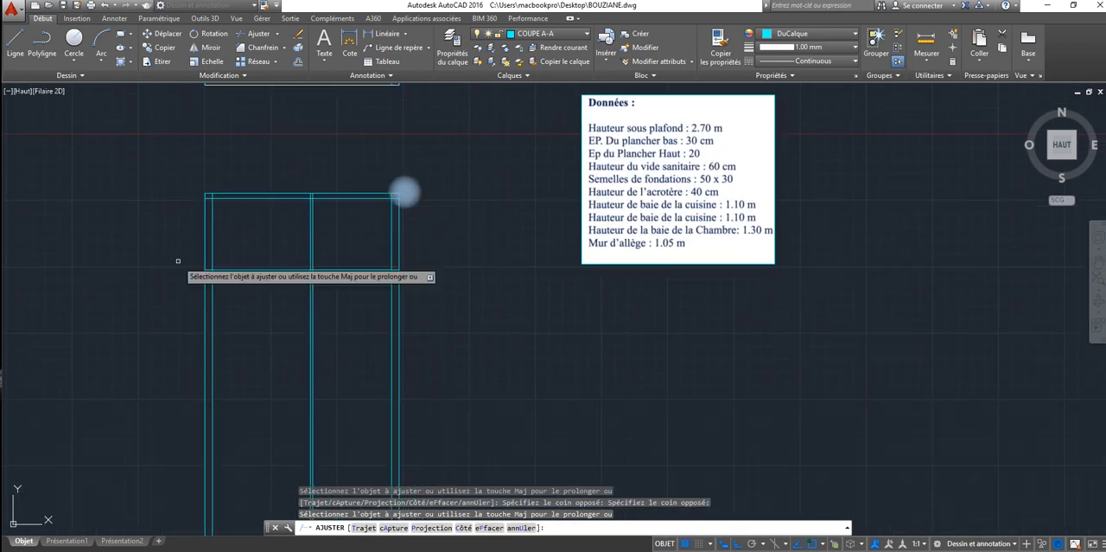
pyautogui.click(481, 309)
pyautogui.click(203, 403)
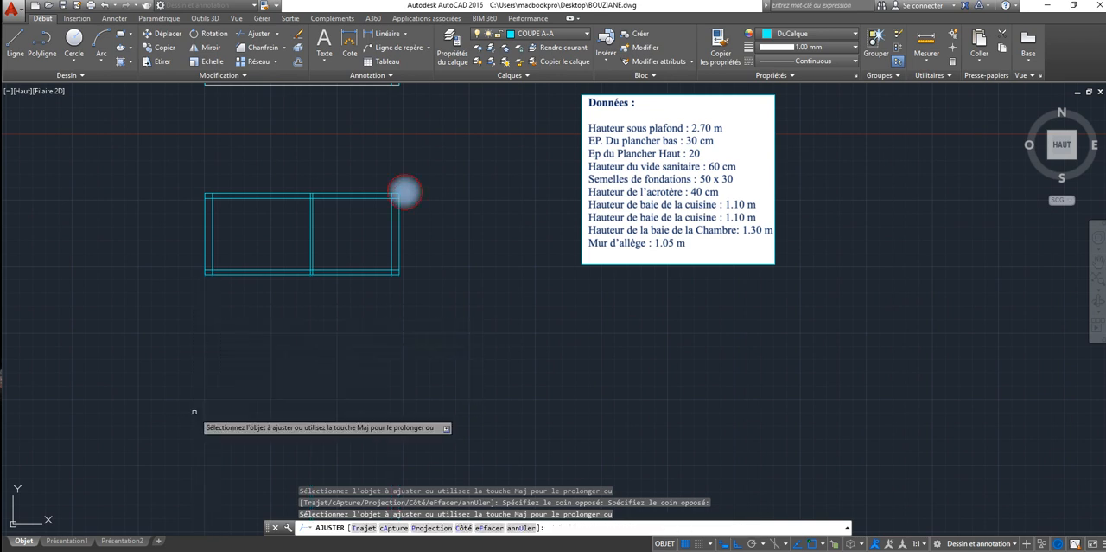
pyautogui.rightClick(240, 303)
pyautogui.click(294, 322)
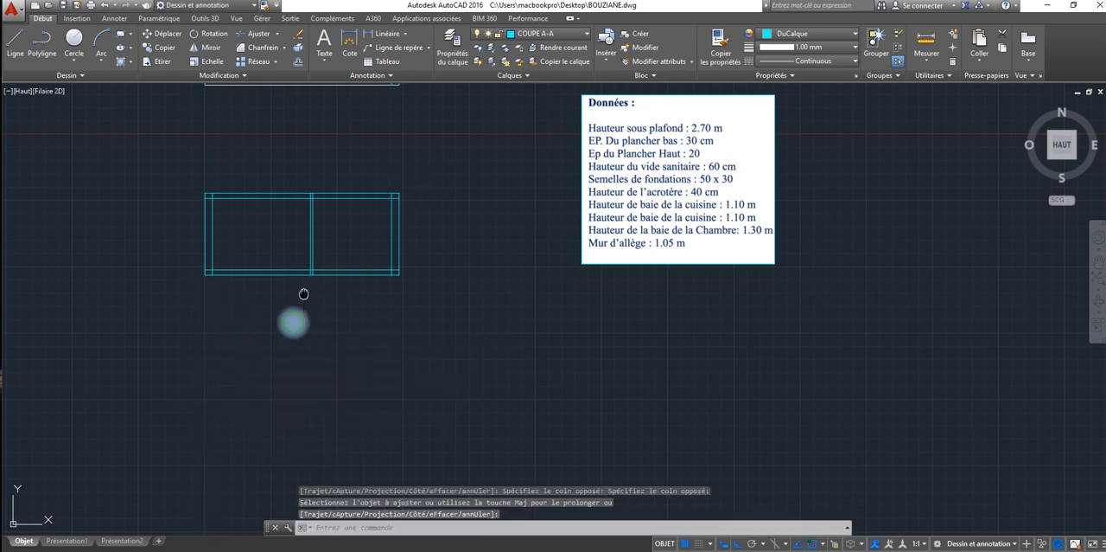
# Step: Turn the BAIES layer back on so the plan's doors and windows are displayed, and close the layer manager
pyautogui.moveTo(304, 294); pyautogui.dragTo(327, 462, button='middle')
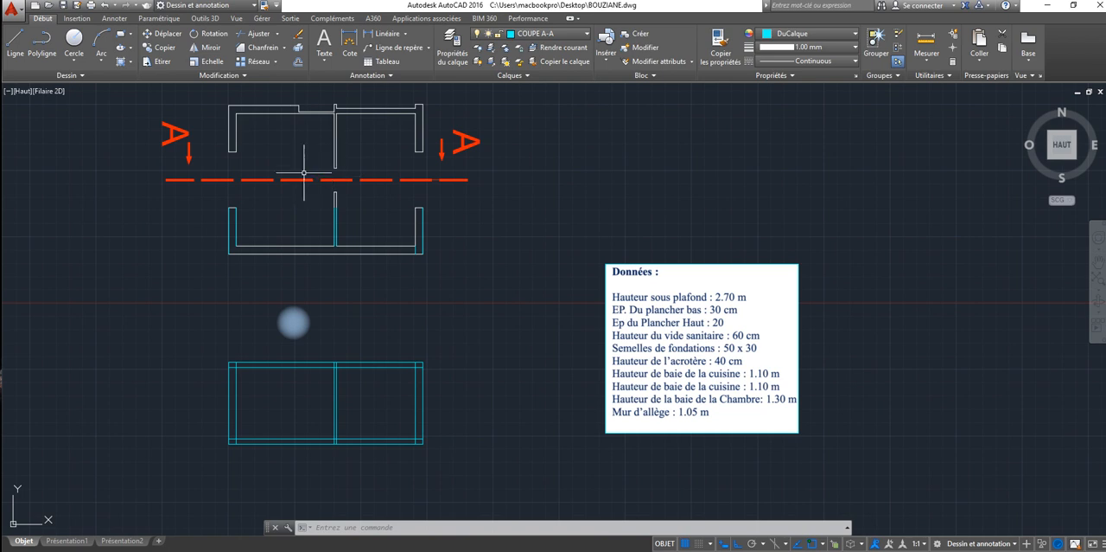
pyautogui.click(451, 43)
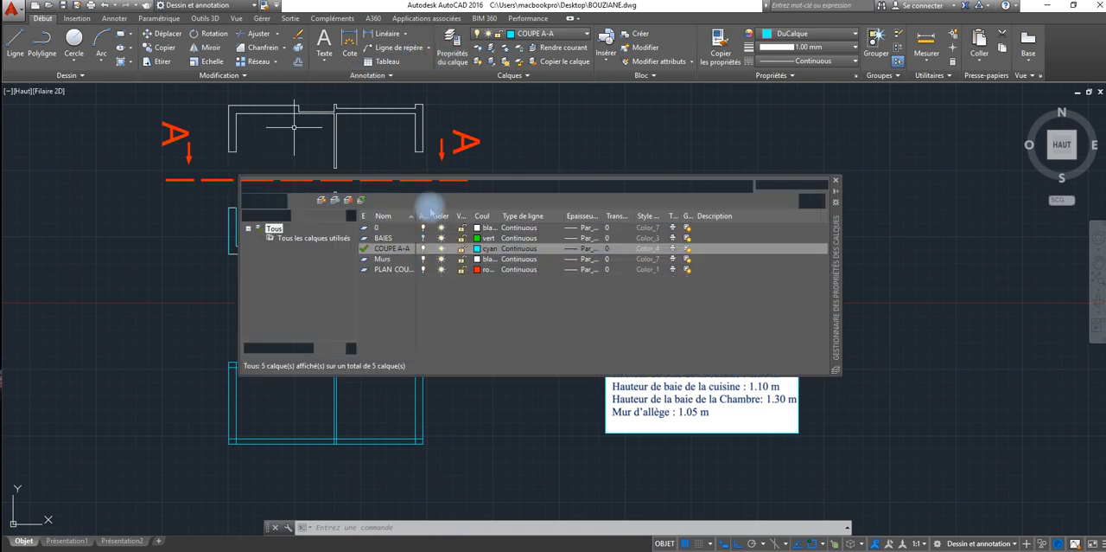
pyautogui.click(422, 238)
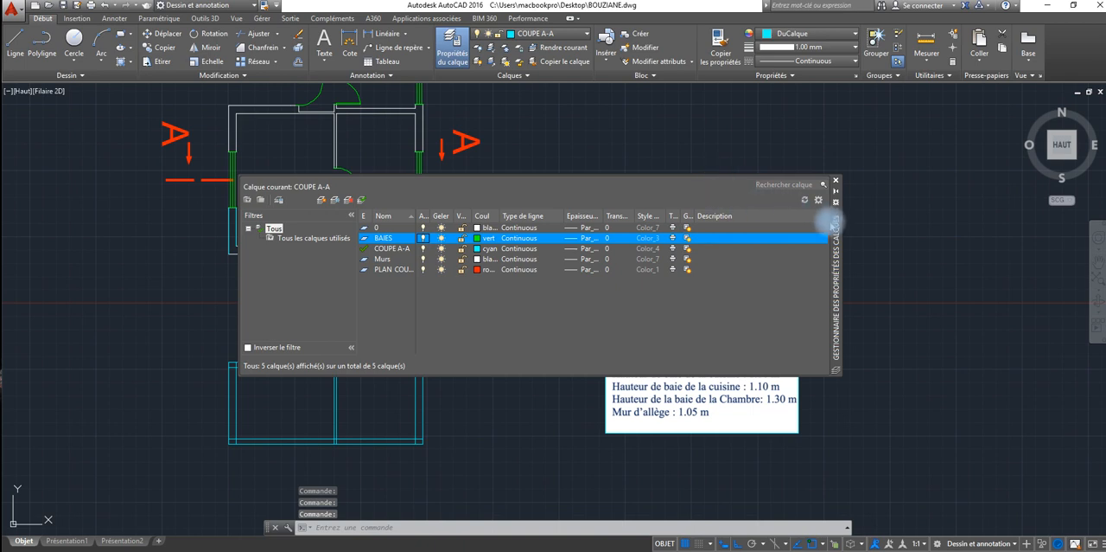
pyautogui.moveTo(830, 218); pyautogui.dragTo(843, 286)
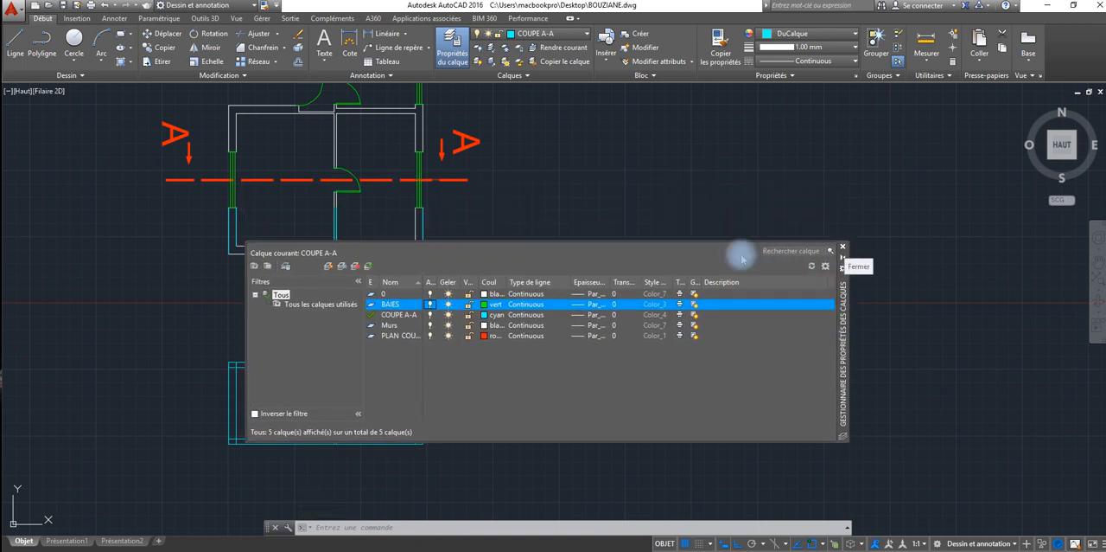
pyautogui.click(846, 251)
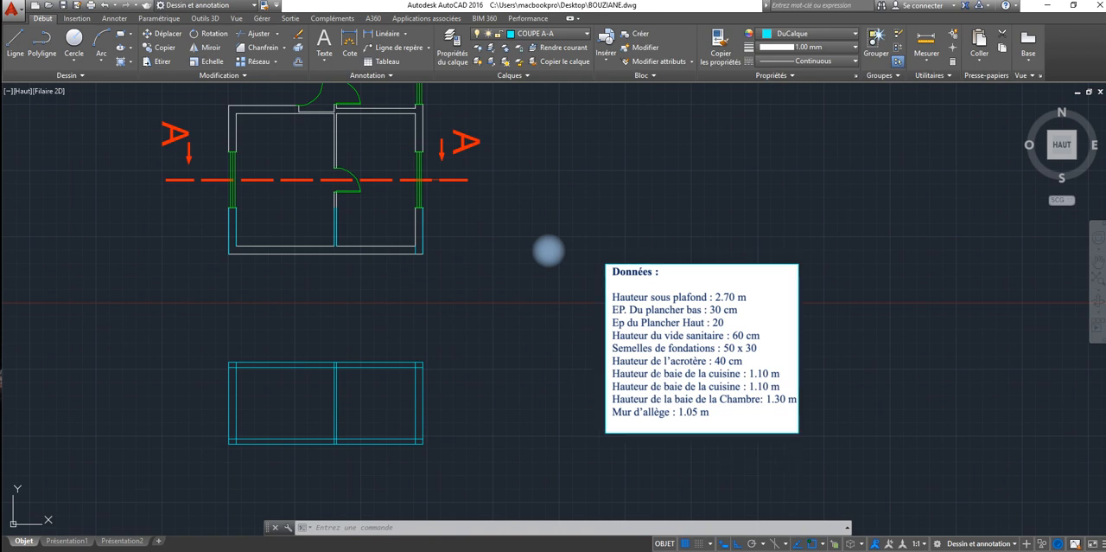
# Step: Examine the reference plan image alongside the rotated plan, the section and the given heights to identify the rooms and openings cut by A-A
pyautogui.scroll(-4, 498, 303)
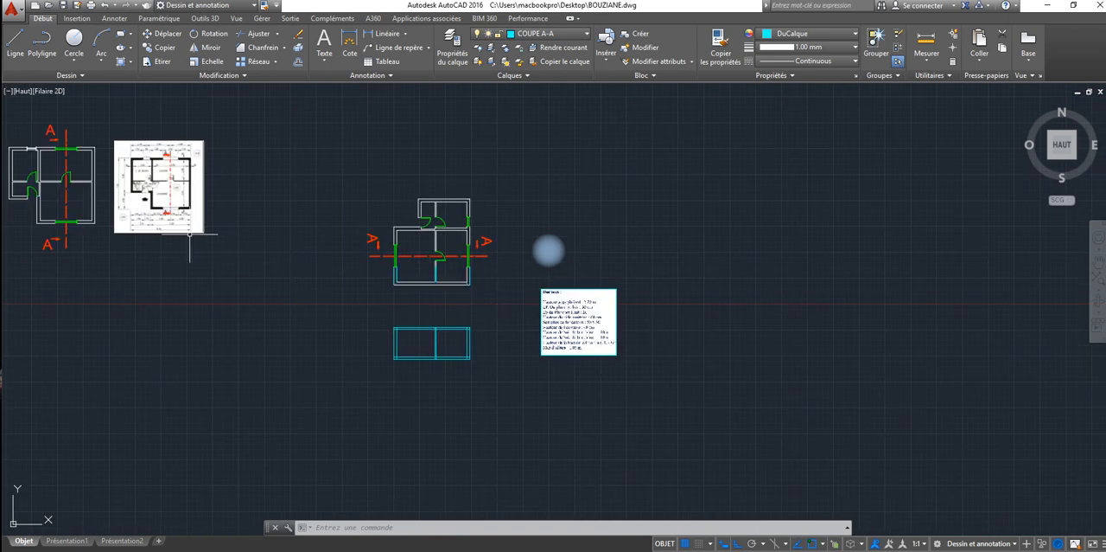
pyautogui.scroll(4, 170, 197)
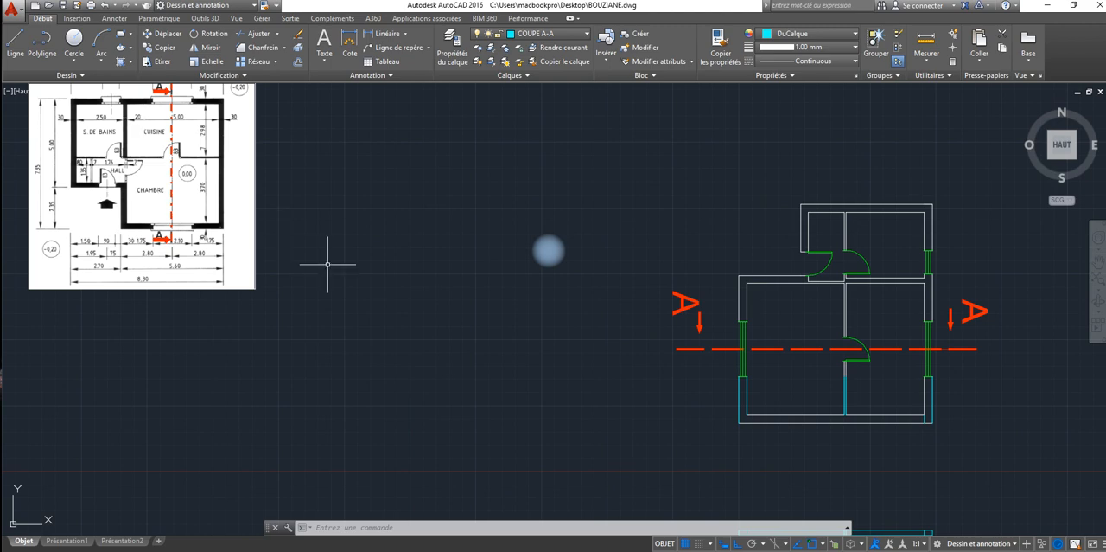
pyautogui.scroll(-4, 328, 264)
pyautogui.scroll(4, 328, 263)
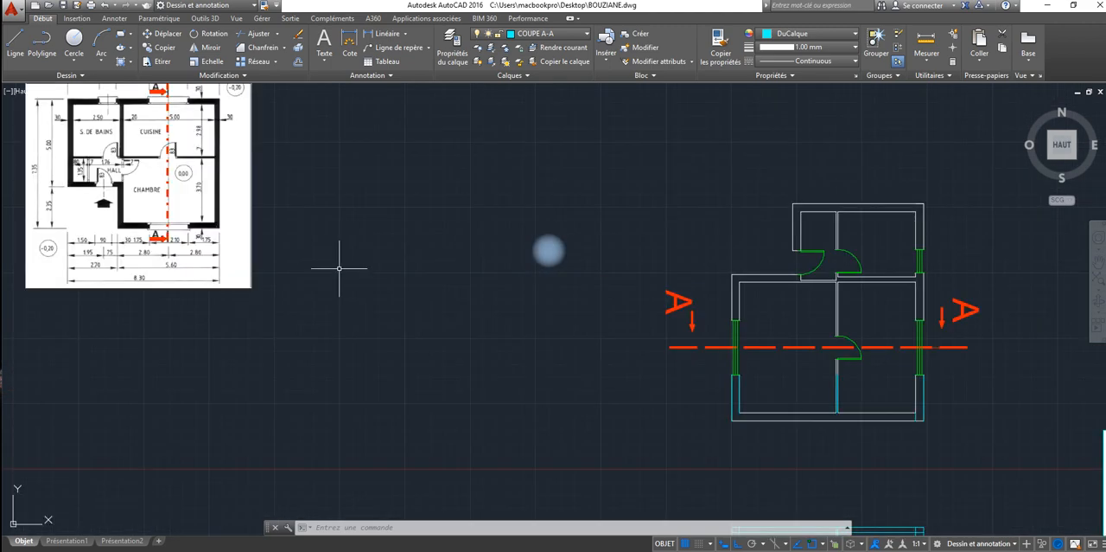
pyautogui.moveTo(688, 378); pyautogui.dragTo(516, 331, button='middle')
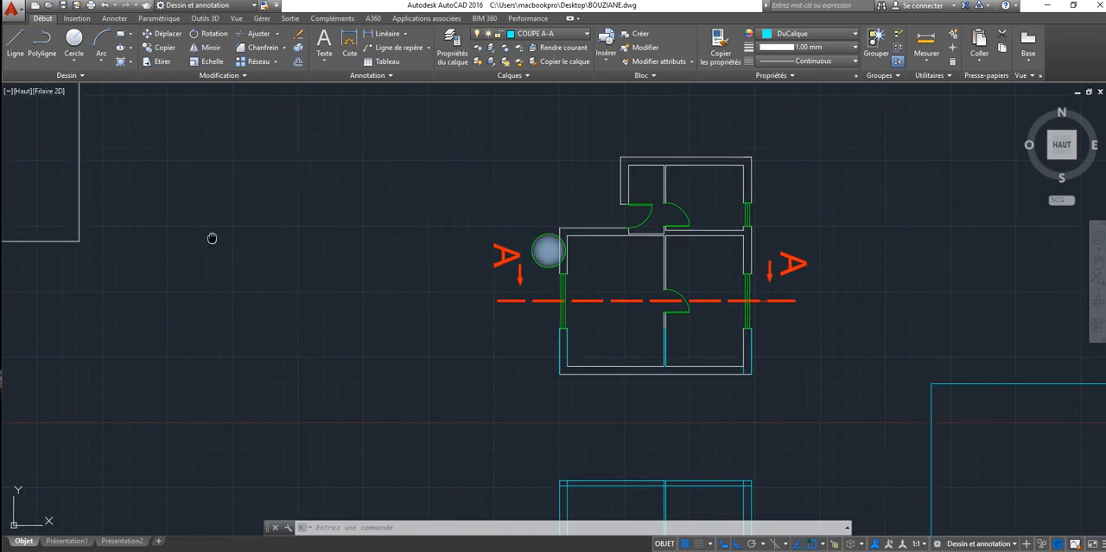
pyautogui.moveTo(213, 239)
pyautogui.mouseDown(button='middle')
pyautogui.moveTo(427, 317)
pyautogui.moveTo(418, 343)
pyautogui.mouseUp(button='middle')
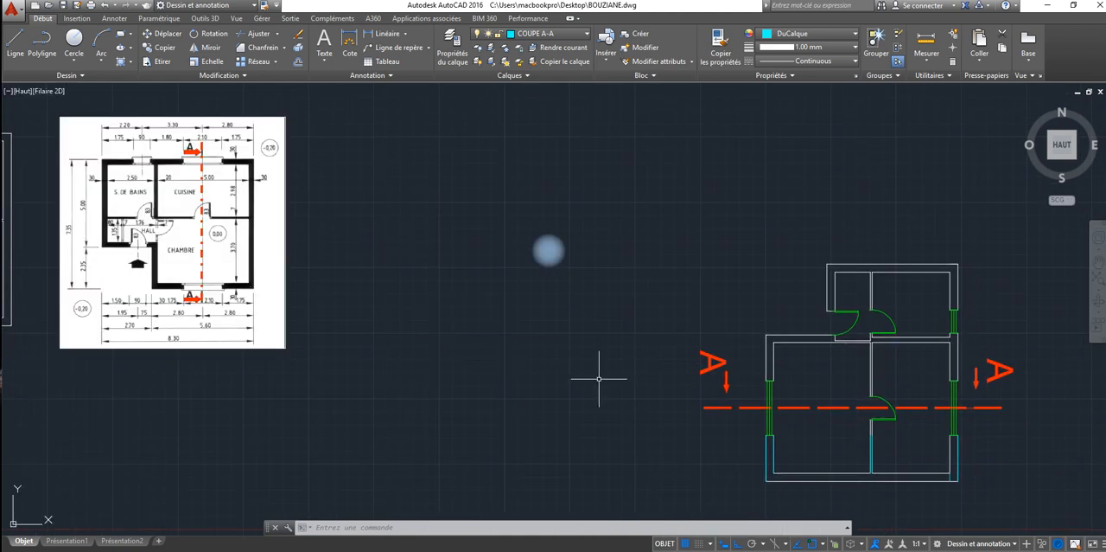
pyautogui.moveTo(599, 378); pyautogui.dragTo(536, 339, button='middle')
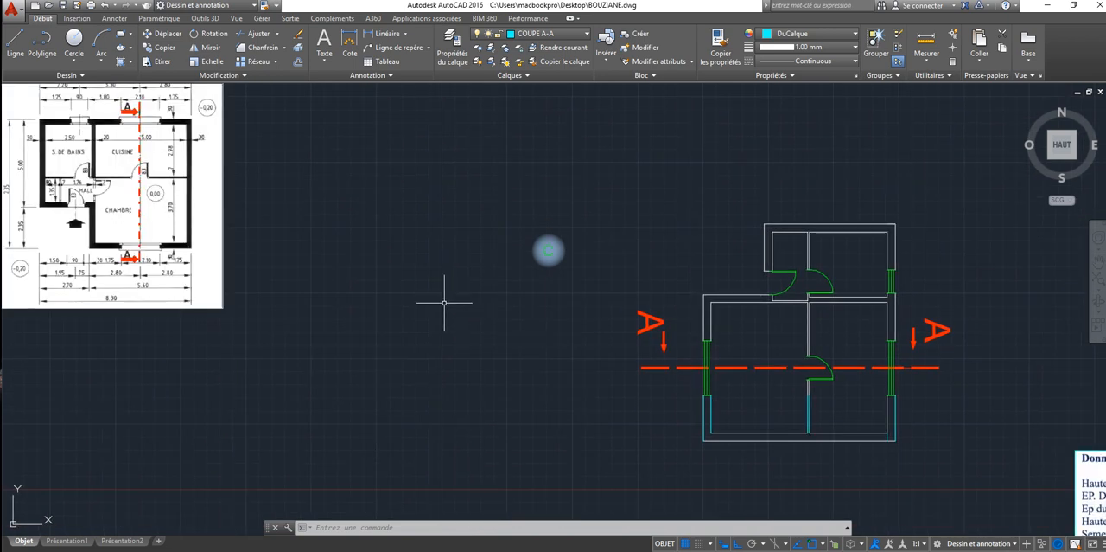
pyautogui.moveTo(445, 302); pyautogui.dragTo(478, 329, button='middle')
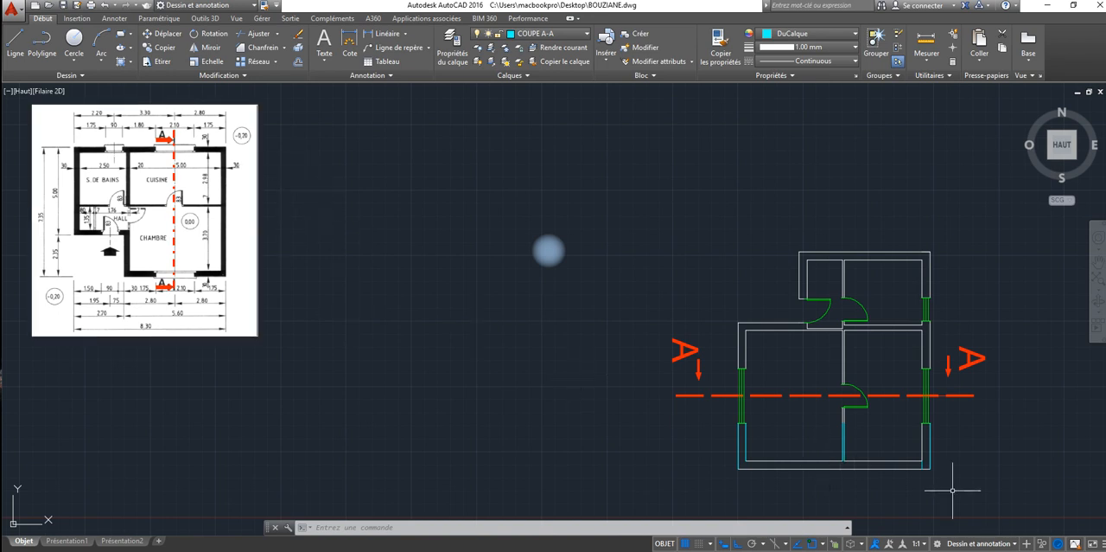
pyautogui.moveTo(648, 376)
pyautogui.mouseDown(button='middle')
pyautogui.moveTo(482, 286)
pyautogui.moveTo(434, 278)
pyautogui.mouseUp(button='middle')
pyautogui.moveTo(677, 312); pyautogui.dragTo(517, 271, button='middle')
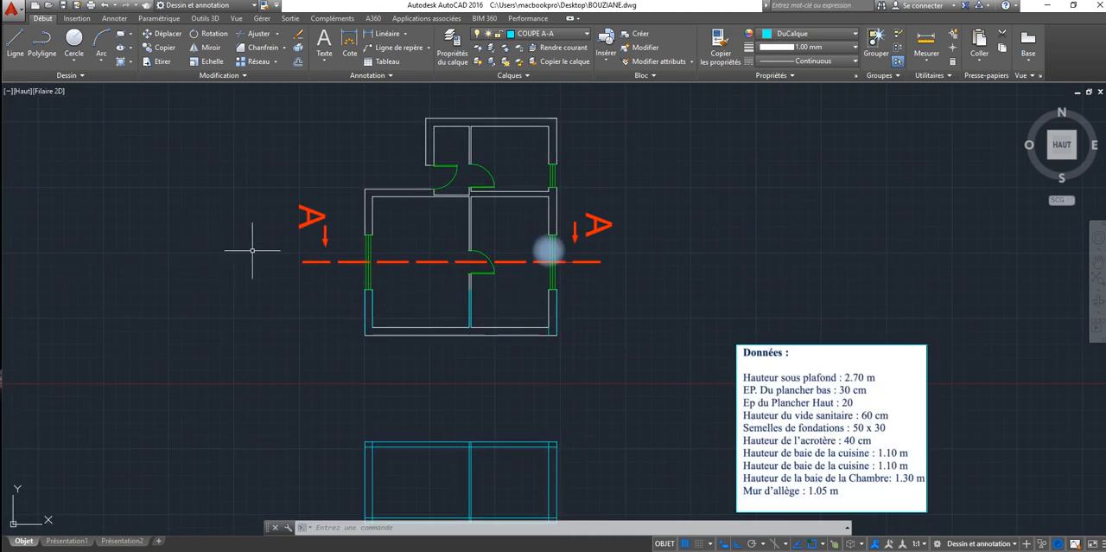
pyautogui.moveTo(251, 226); pyautogui.dragTo(560, 245, button='middle')
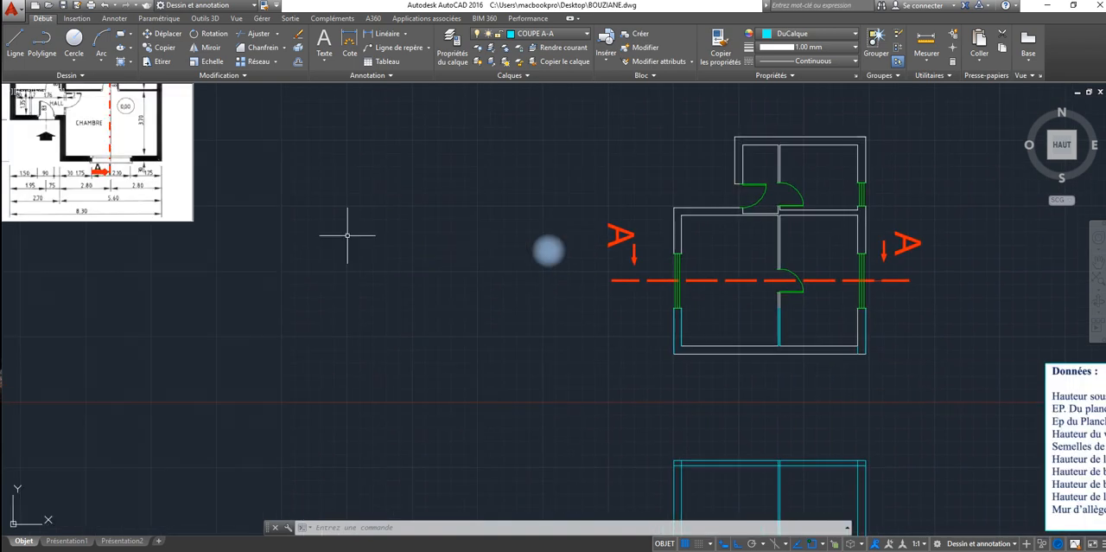
pyautogui.moveTo(289, 226)
pyautogui.mouseDown(button='middle')
pyautogui.moveTo(477, 301)
pyautogui.moveTo(618, 315)
pyautogui.mouseUp(button='middle')
pyautogui.moveTo(205, 248); pyautogui.dragTo(405, 291, button='middle')
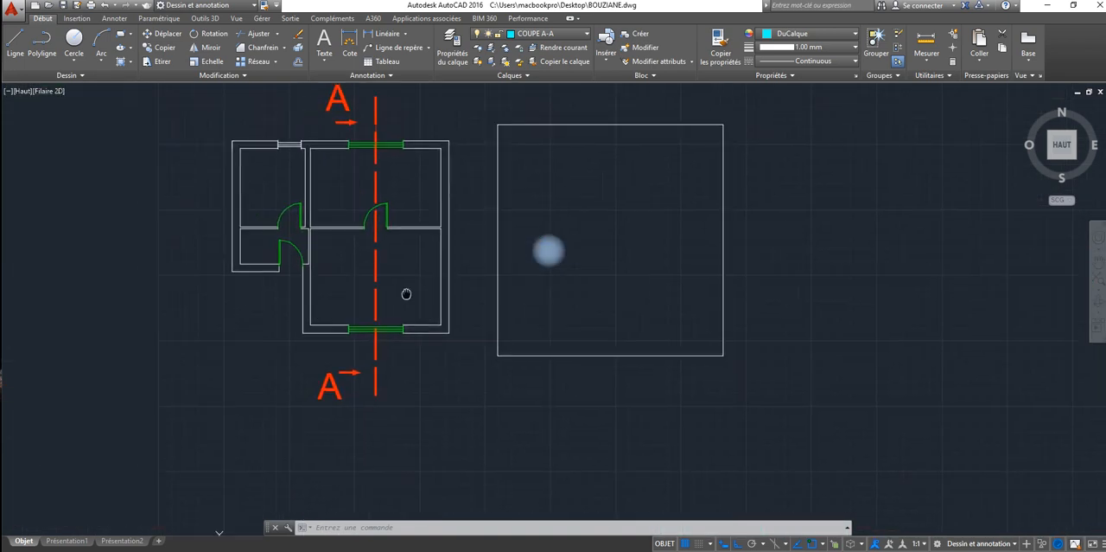
# Step: Add the multiline text CHAMBRE inside the plan's large lower room
pyautogui.click(324, 43)
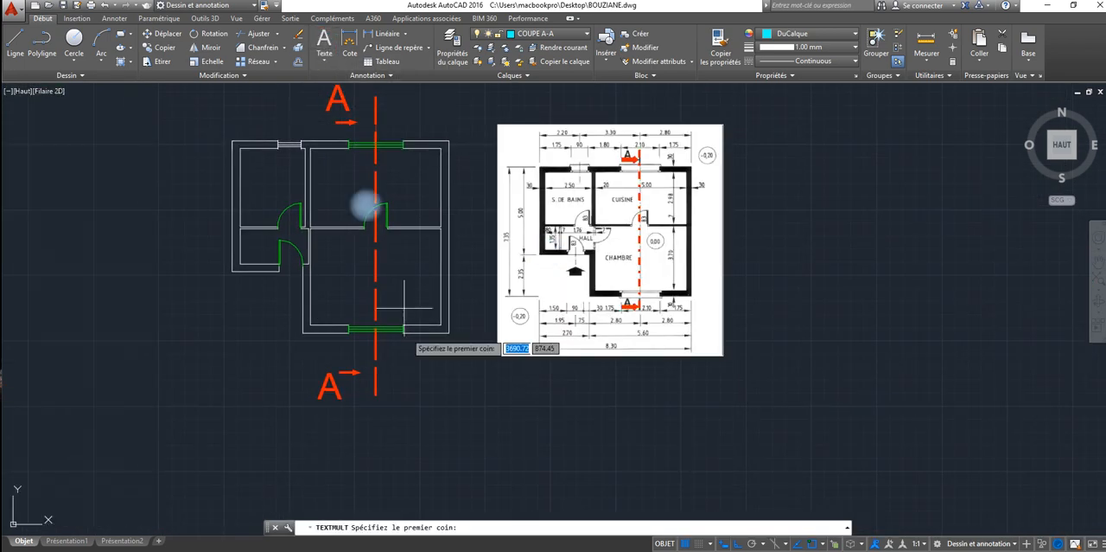
pyautogui.click(388, 274)
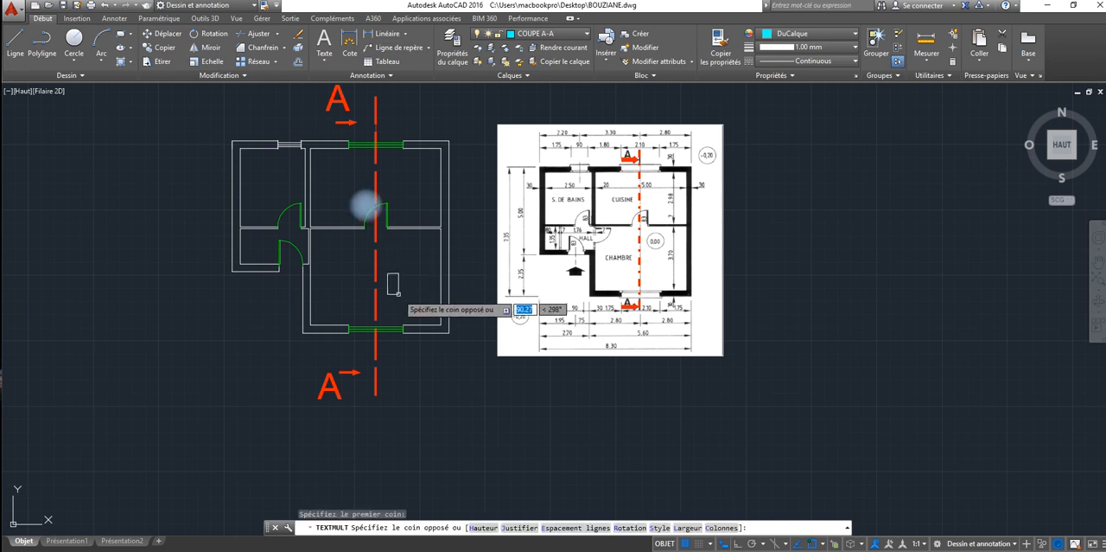
pyautogui.click(346, 286)
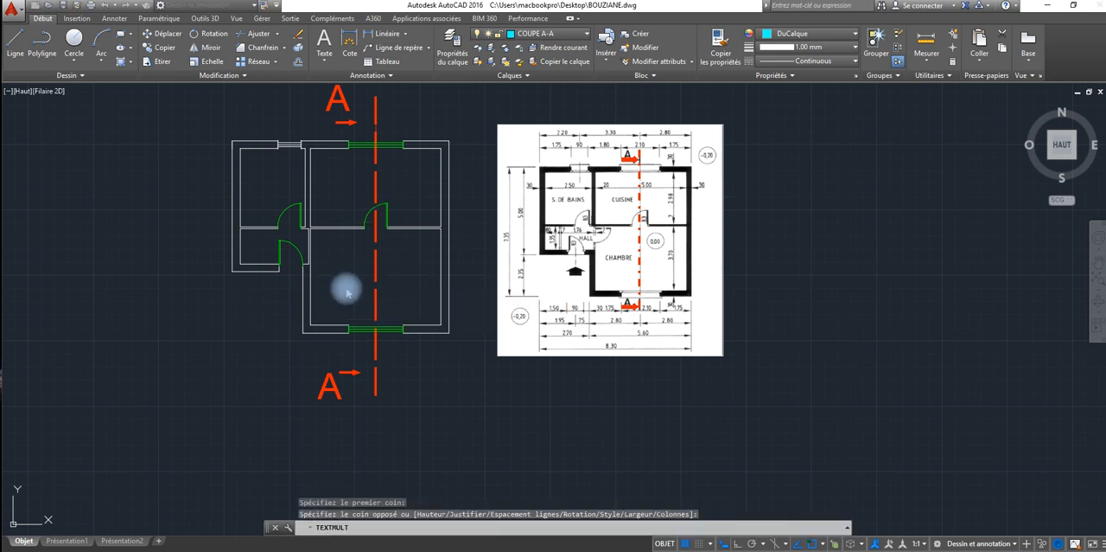
pyautogui.write('Ch')
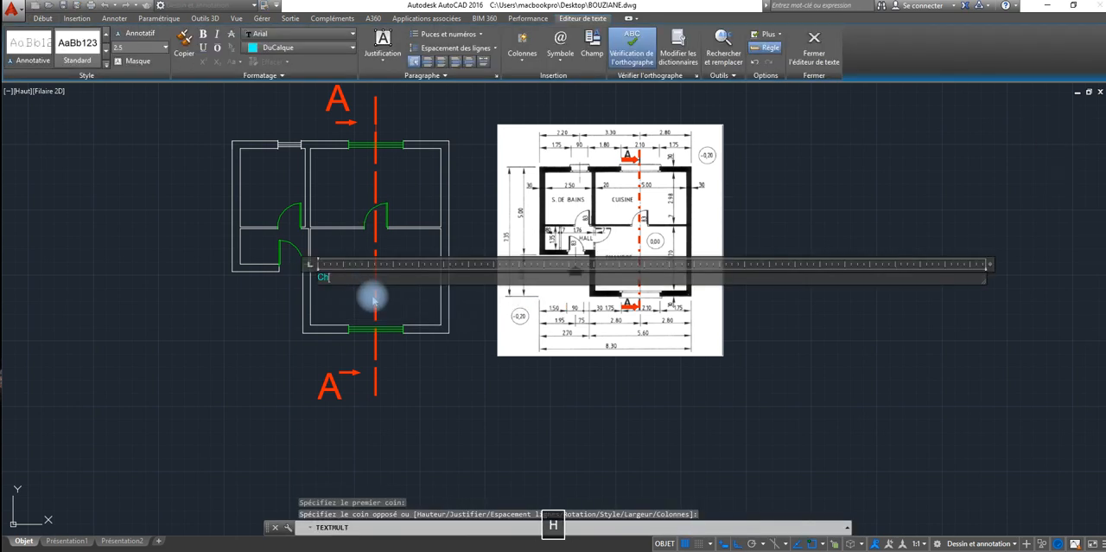
pyautogui.press('BackSpace')
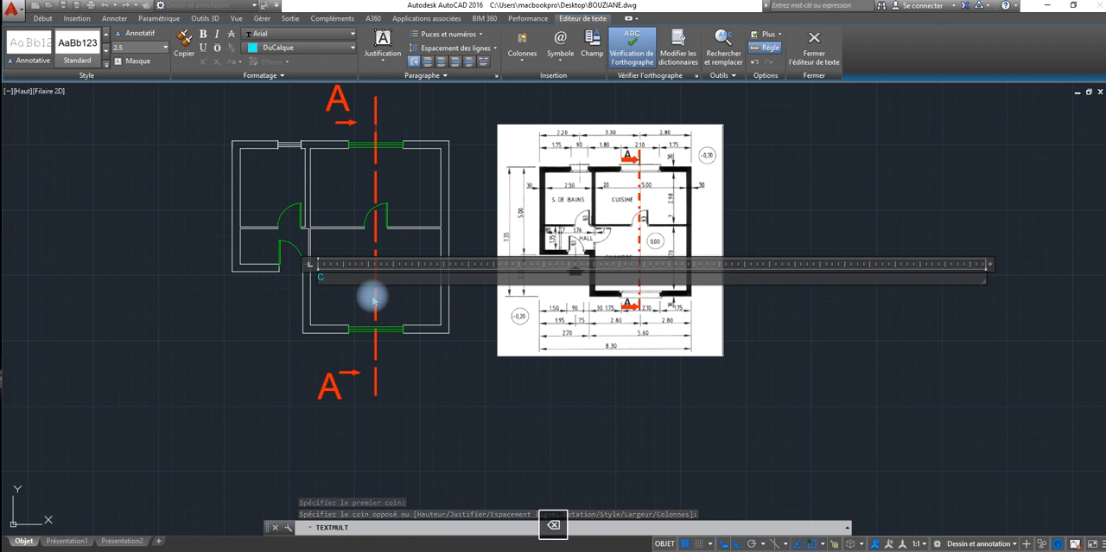
pyautogui.write('HAMBRE')
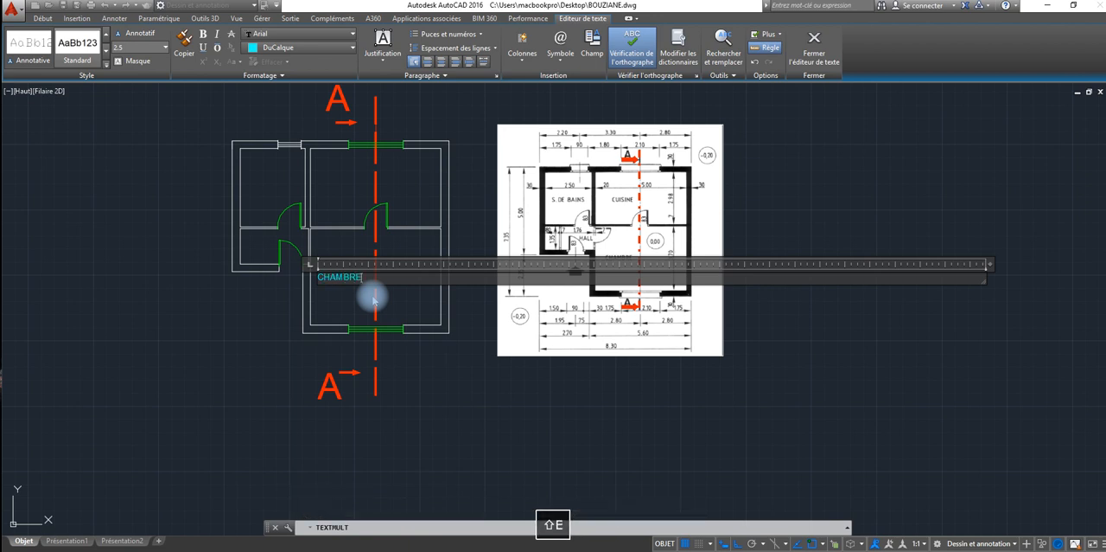
pyautogui.click(347, 300)
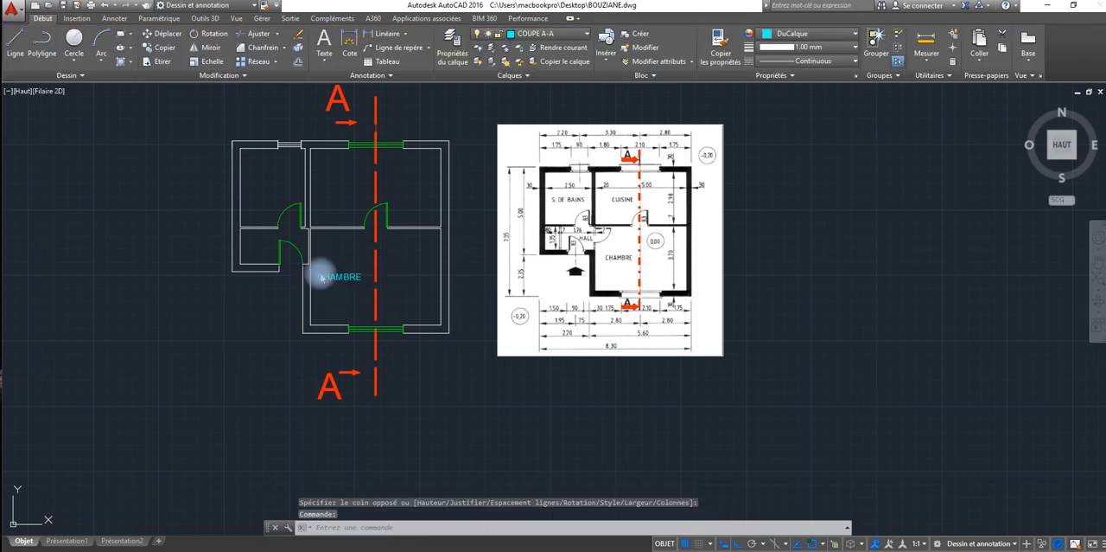
# Step: Set the text height of the CHAMBRE label to 20
pyautogui.doubleClick(319, 274)
pyautogui.moveTo(361, 275); pyautogui.dragTo(315, 274)
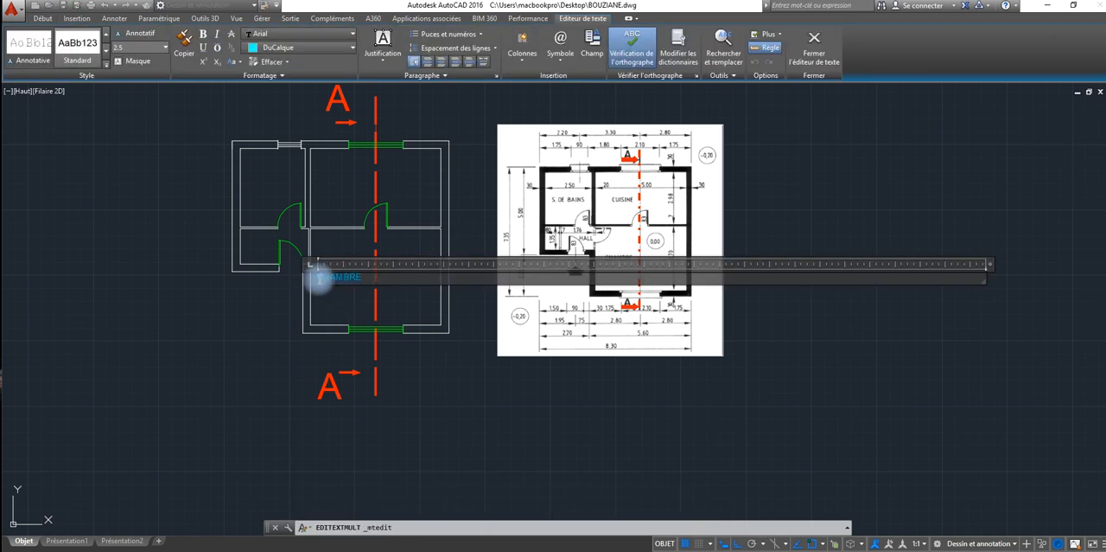
pyautogui.click(79, 43)
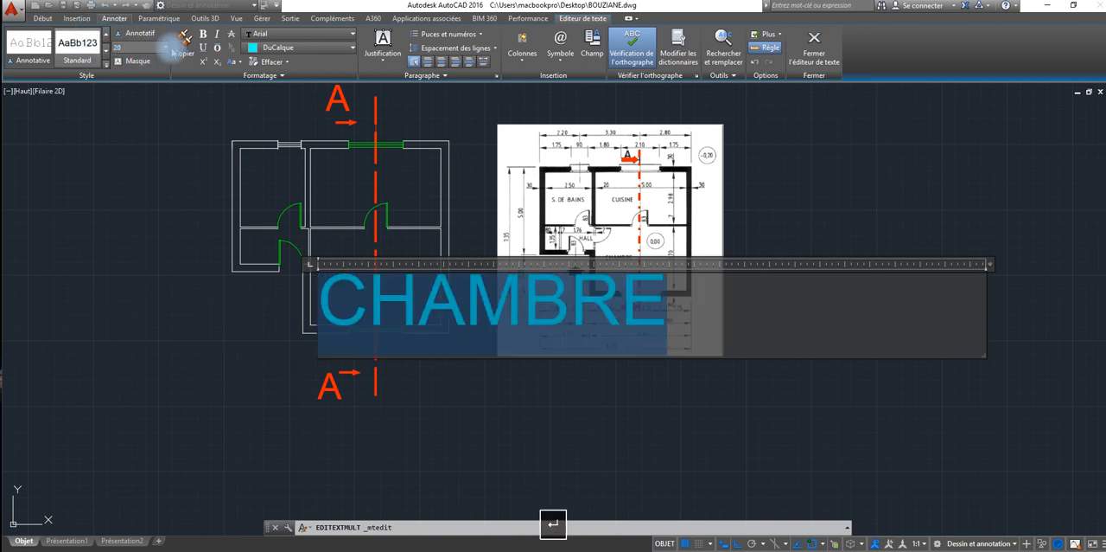
pyautogui.click(408, 383)
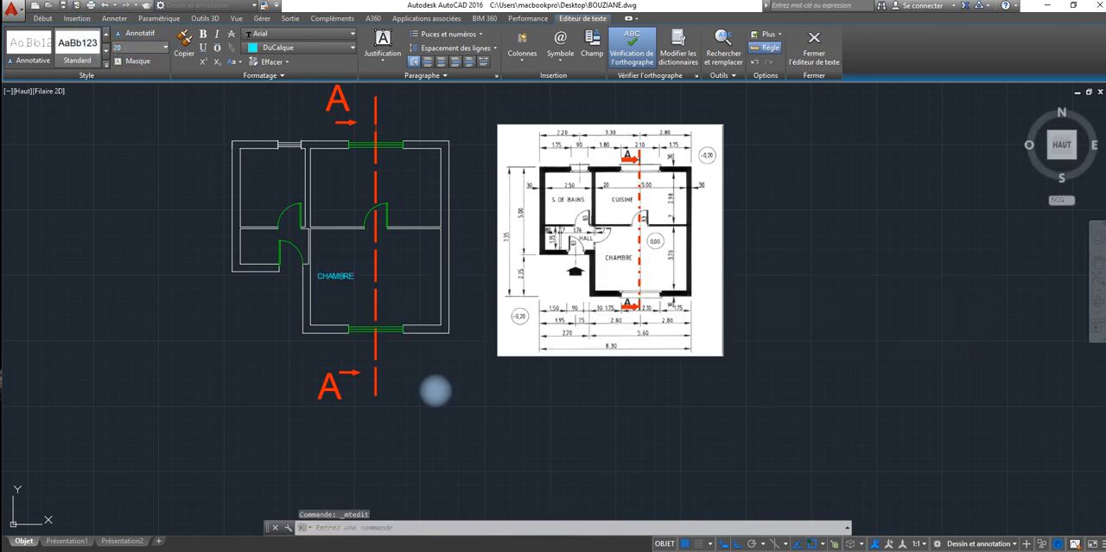
# Step: Copy the CHAMBRE label into the kitchen, the bathroom and the hall, with ortho mode off for the last two copies
pyautogui.click(331, 275)
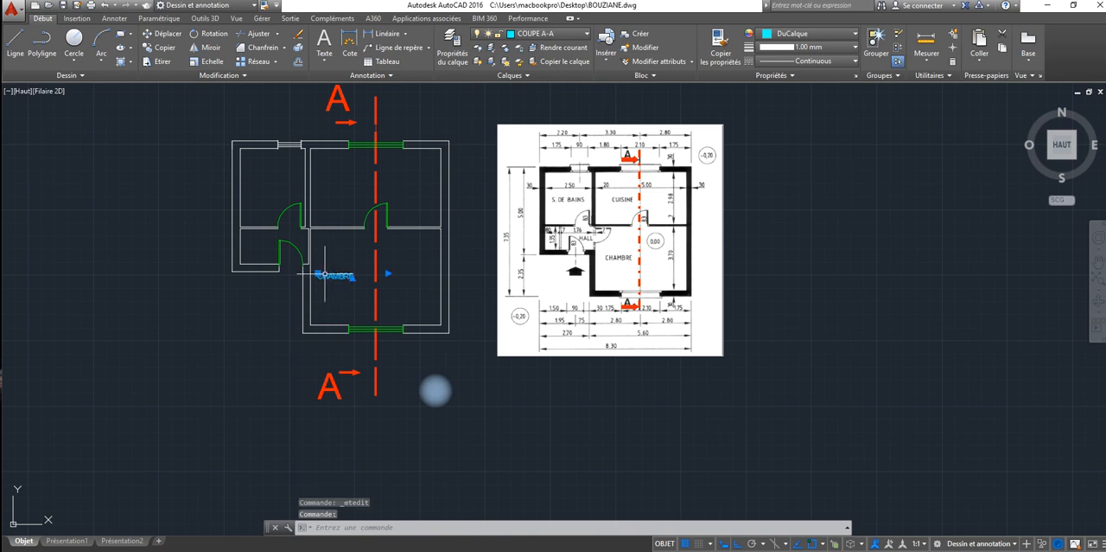
pyautogui.click(164, 48)
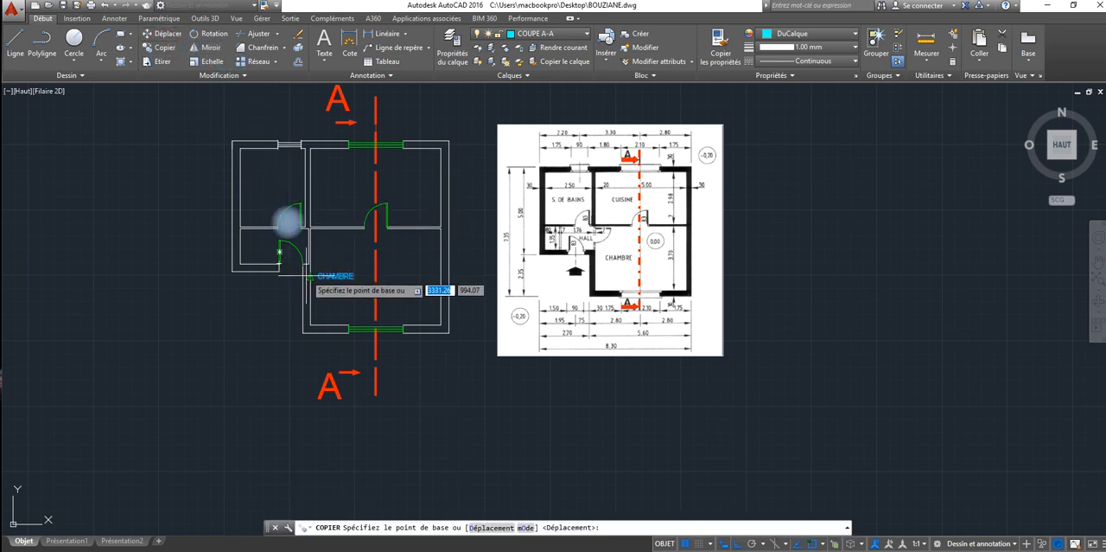
pyautogui.click(311, 277)
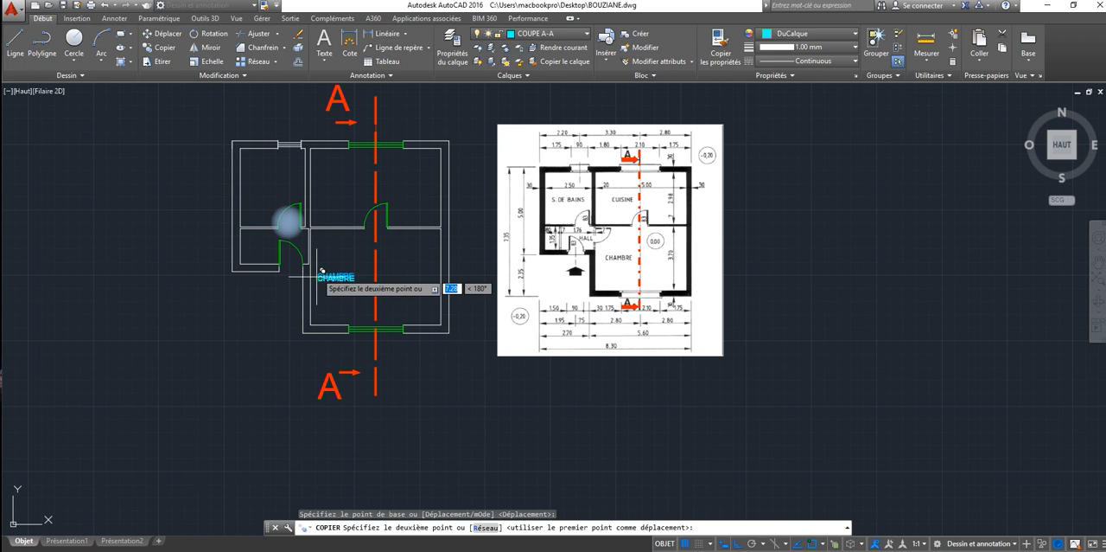
pyautogui.click(333, 183)
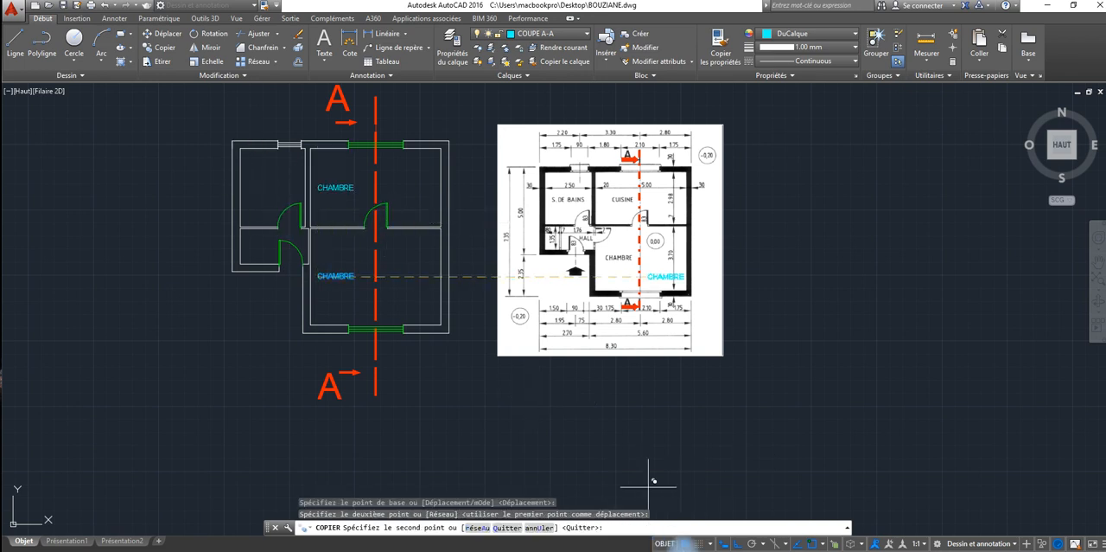
pyautogui.click(733, 543)
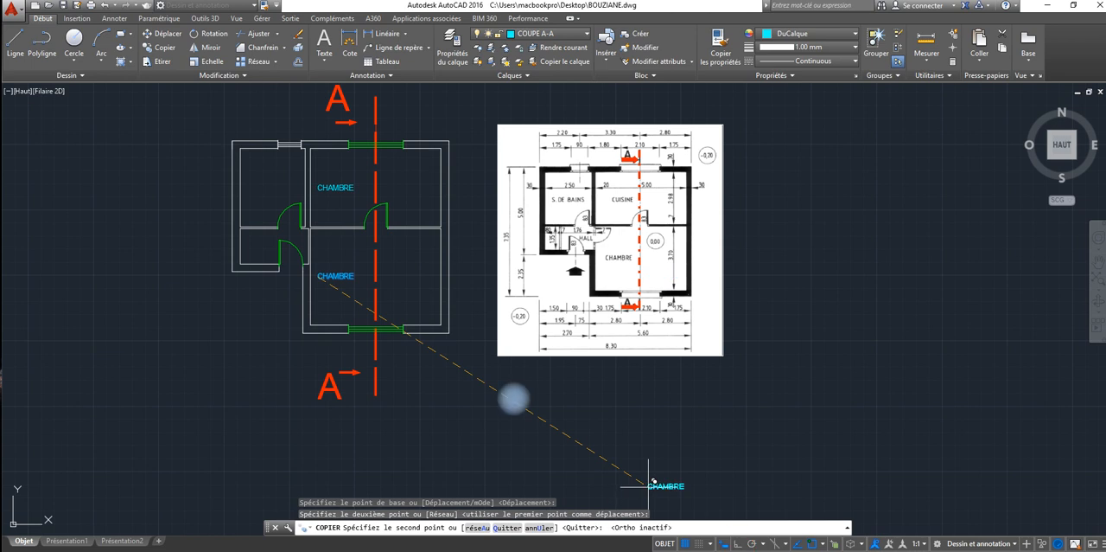
pyautogui.click(254, 183)
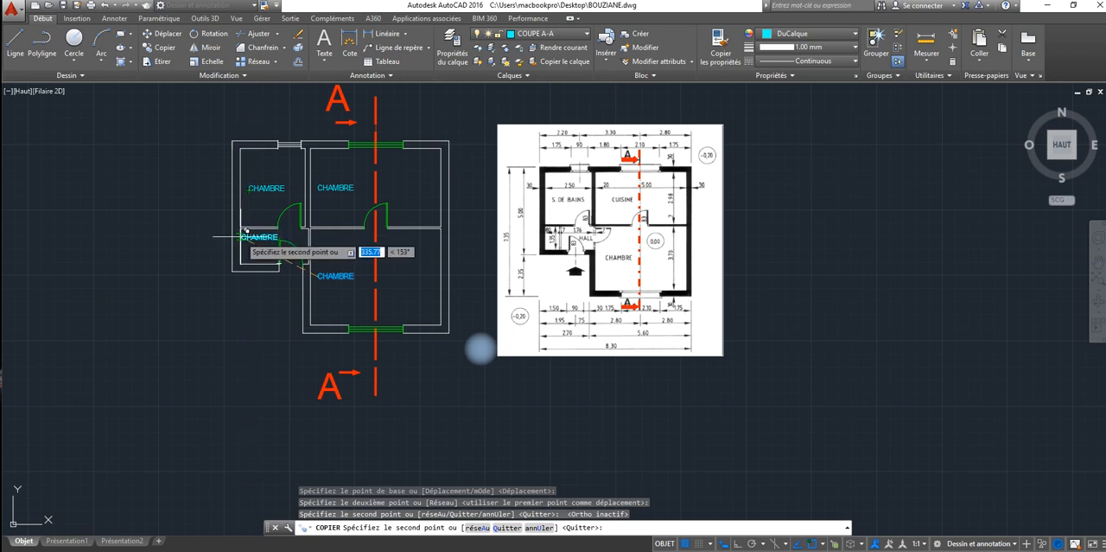
pyautogui.click(244, 232)
pyautogui.rightClick(247, 252)
pyautogui.click(260, 264)
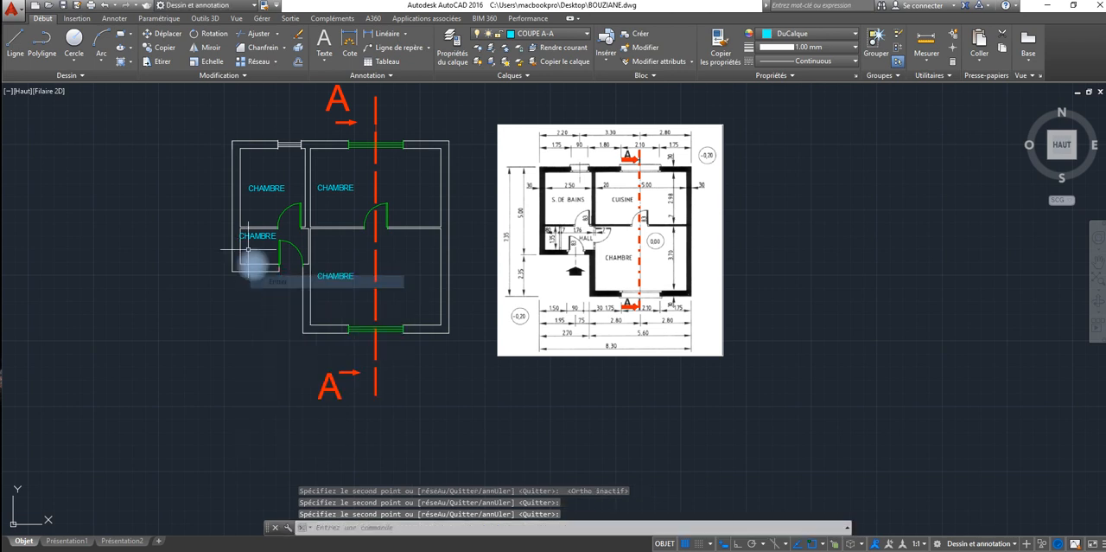
# Step: Shift the label in the hall slightly away from the outer wall and replace its text with HALL
pyautogui.click(245, 233)
pyautogui.moveTo(245, 234); pyautogui.dragTo(253, 236)
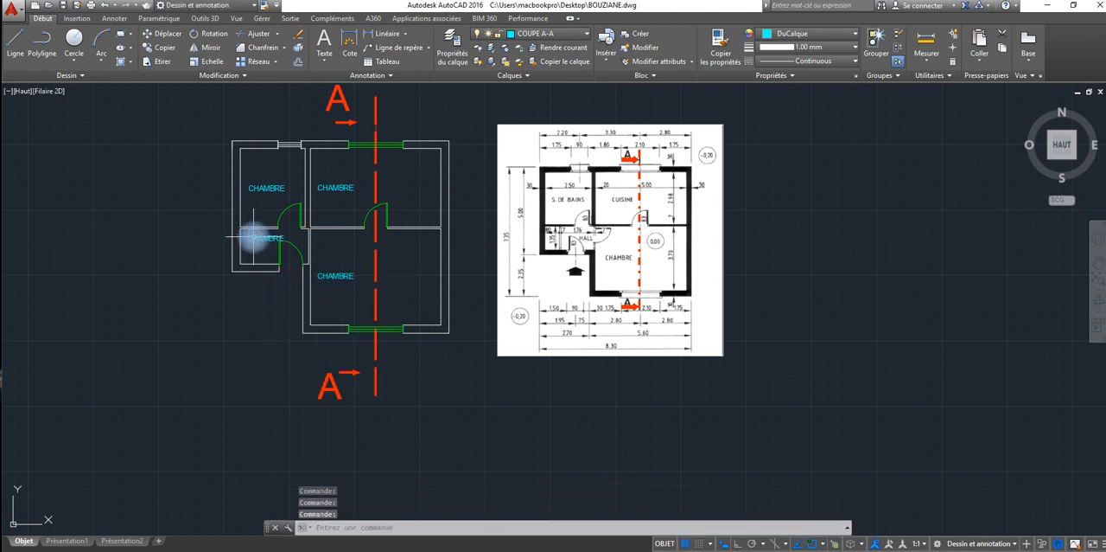
pyautogui.doubleClick(253, 236)
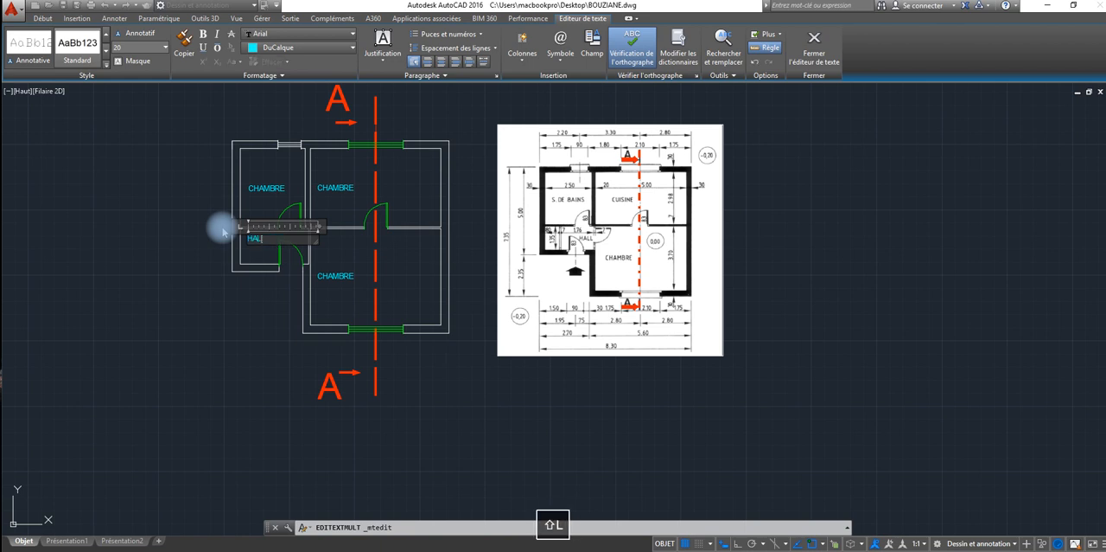
pyautogui.click(272, 191)
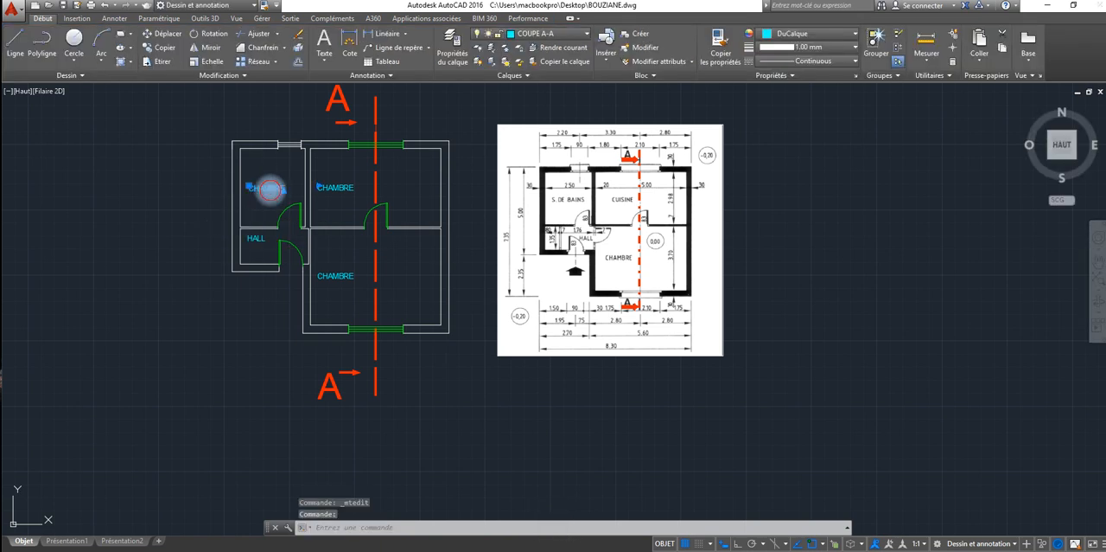
# Step: Replace the bathroom label's text with S DE BAINS and the kitchen label's text with CUISINE
pyautogui.doubleClick(266, 189)
pyautogui.moveTo(282, 189); pyautogui.dragTo(242, 195)
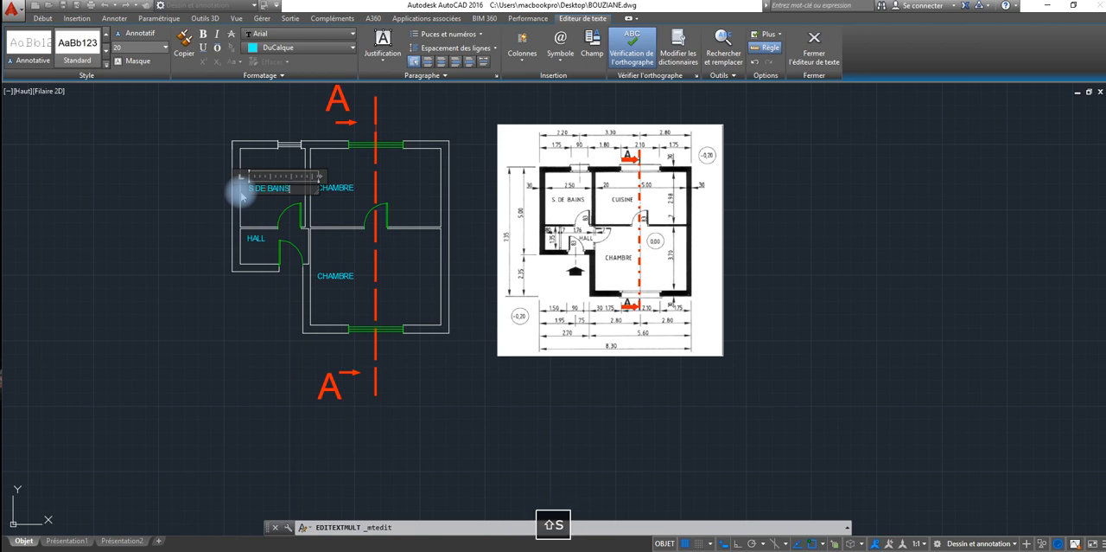
pyautogui.click(346, 186)
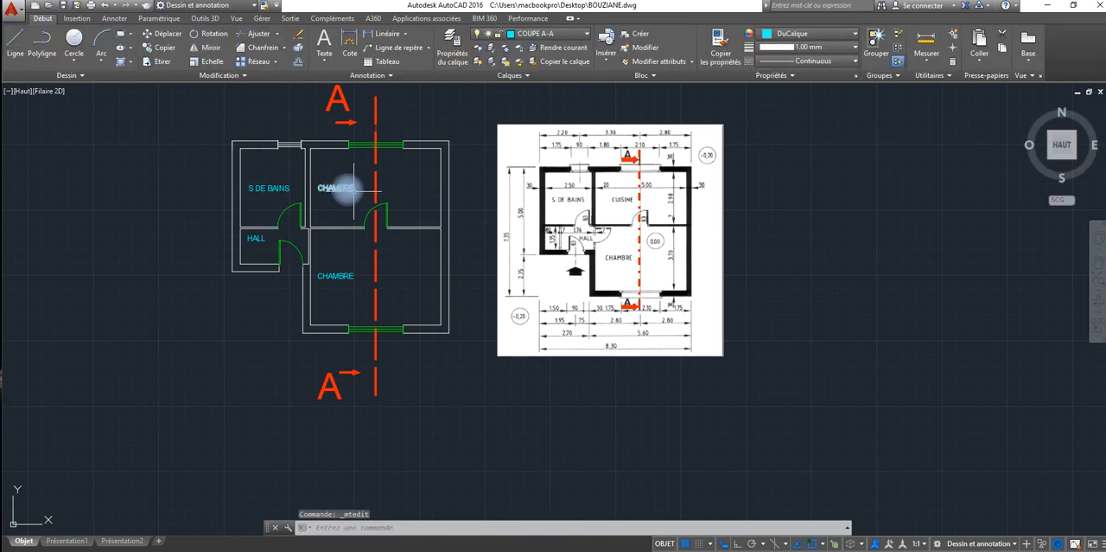
pyautogui.doubleClick(346, 186)
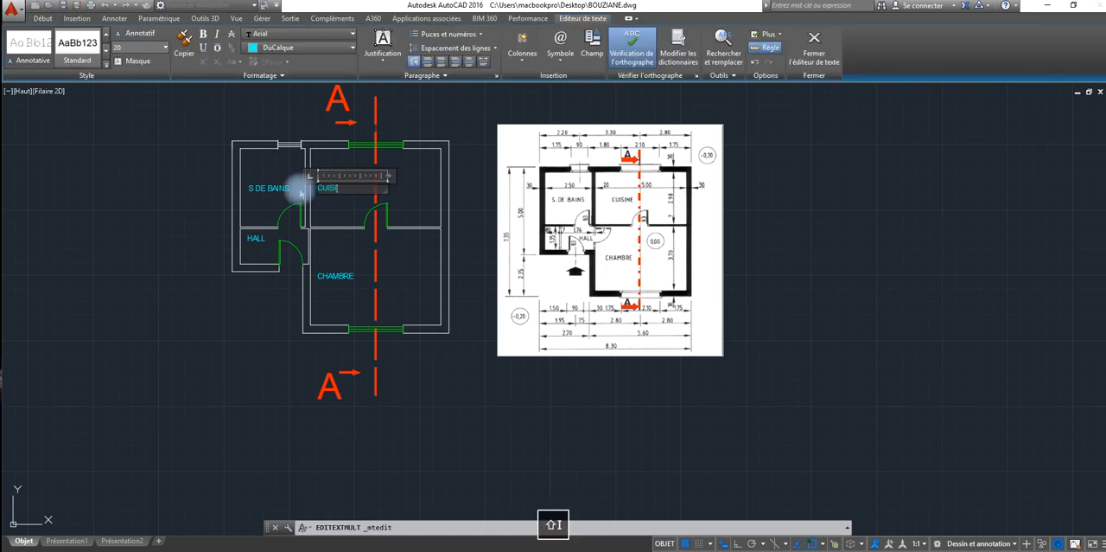
pyautogui.click(378, 294)
pyautogui.click(491, 346)
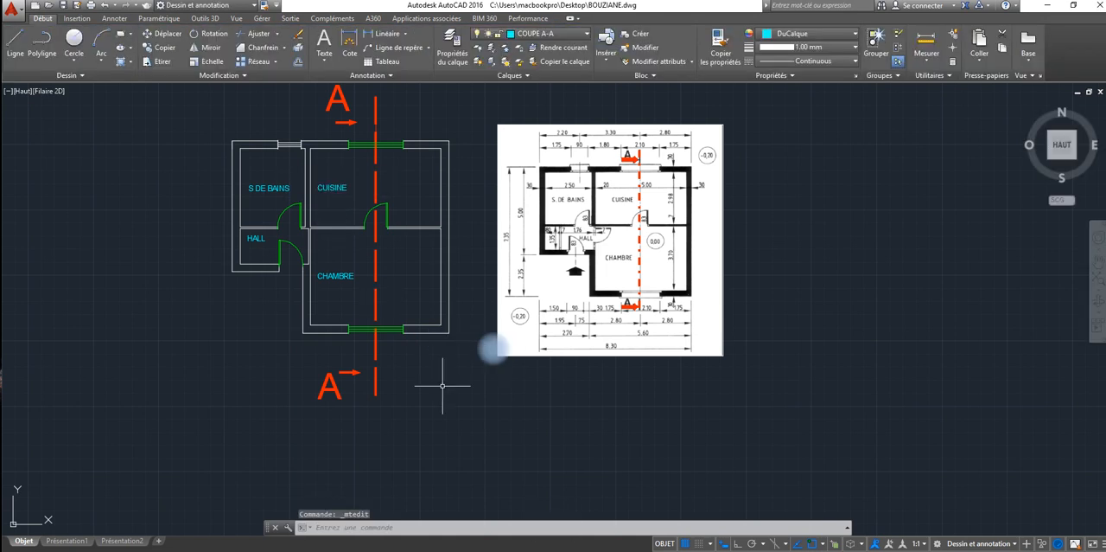
pyautogui.click(426, 279)
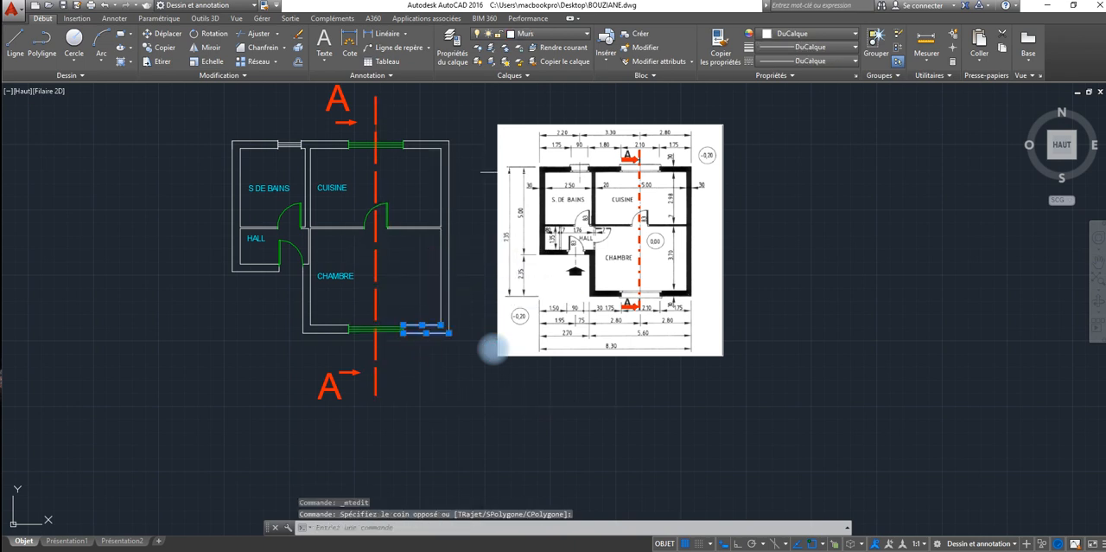
# Step: Create a layer named TEXT and set its colour to white (blanc)
pyautogui.click(452, 48)
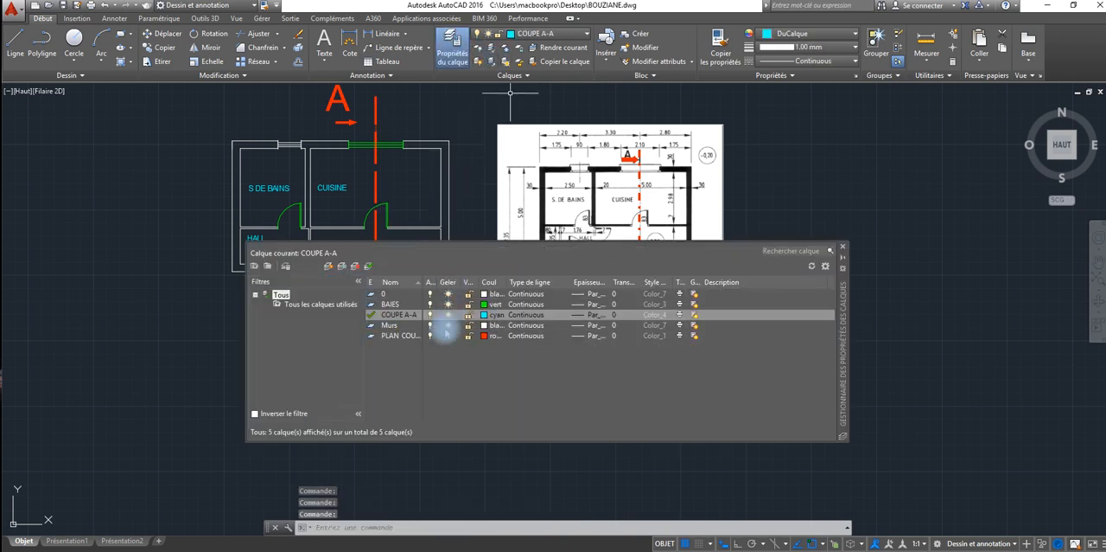
pyautogui.click(329, 266)
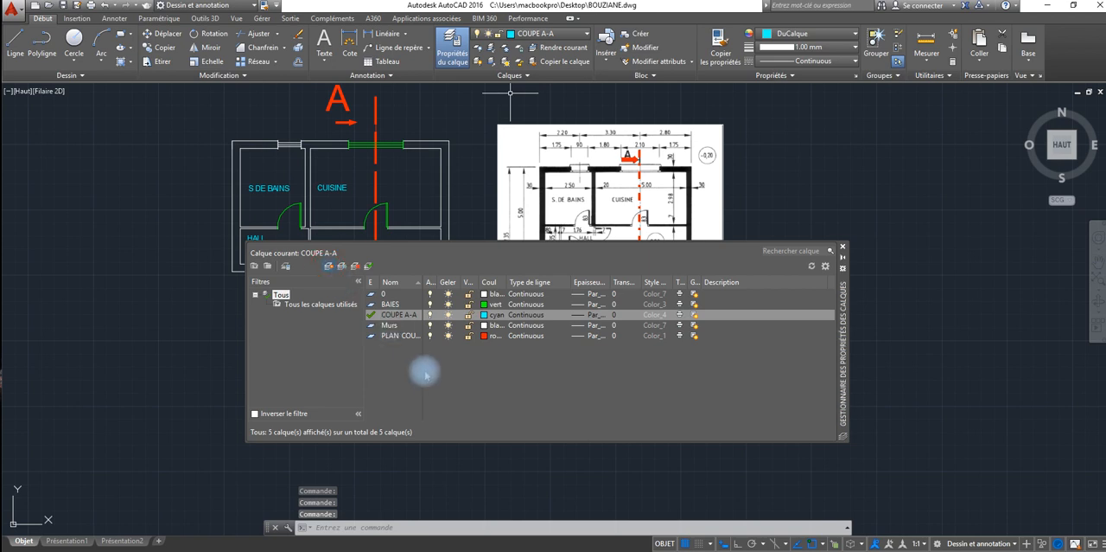
pyautogui.write('TEXT')
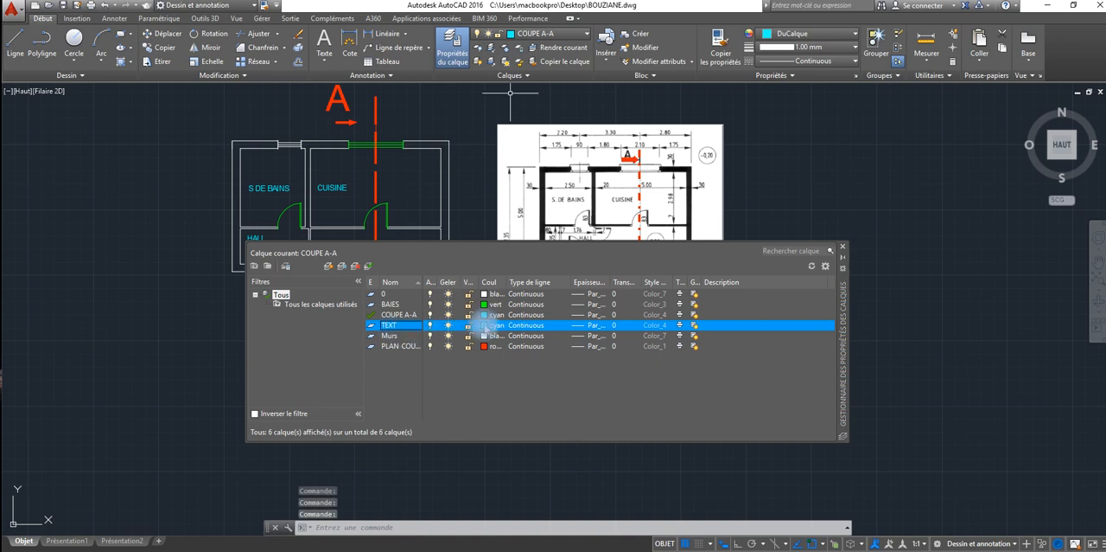
pyautogui.click(486, 325)
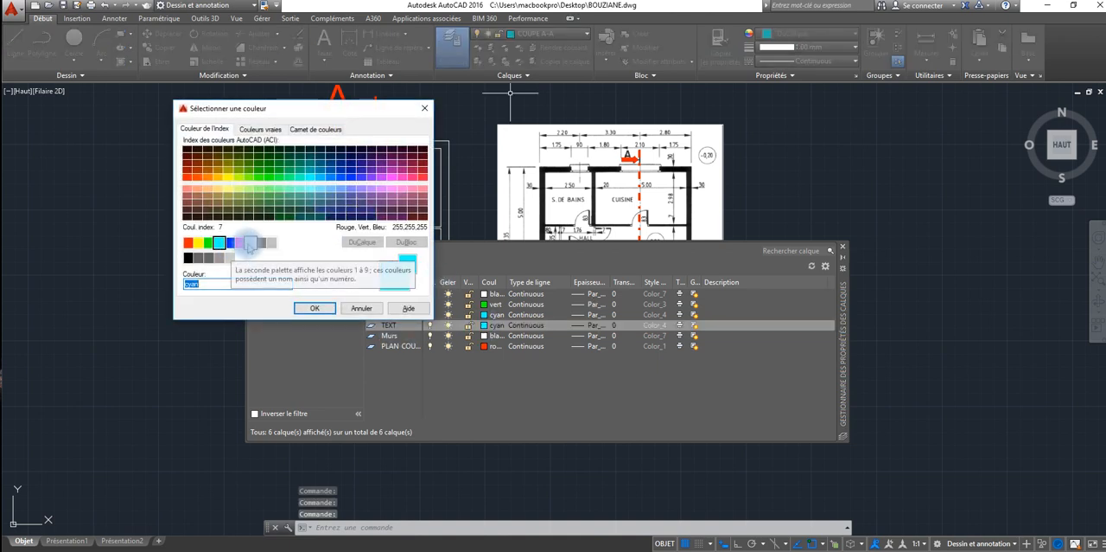
pyautogui.click(250, 243)
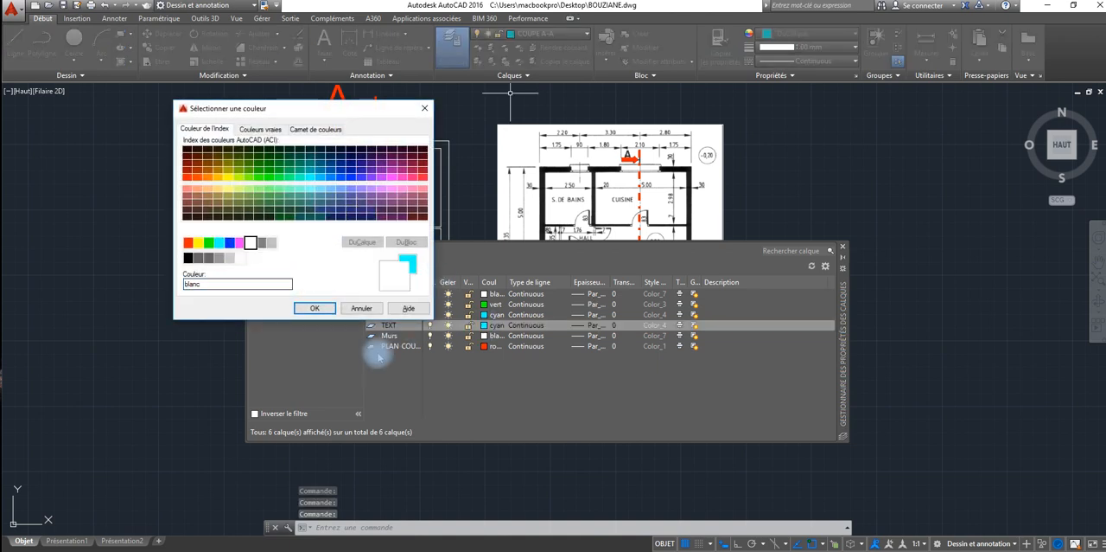
pyautogui.click(315, 308)
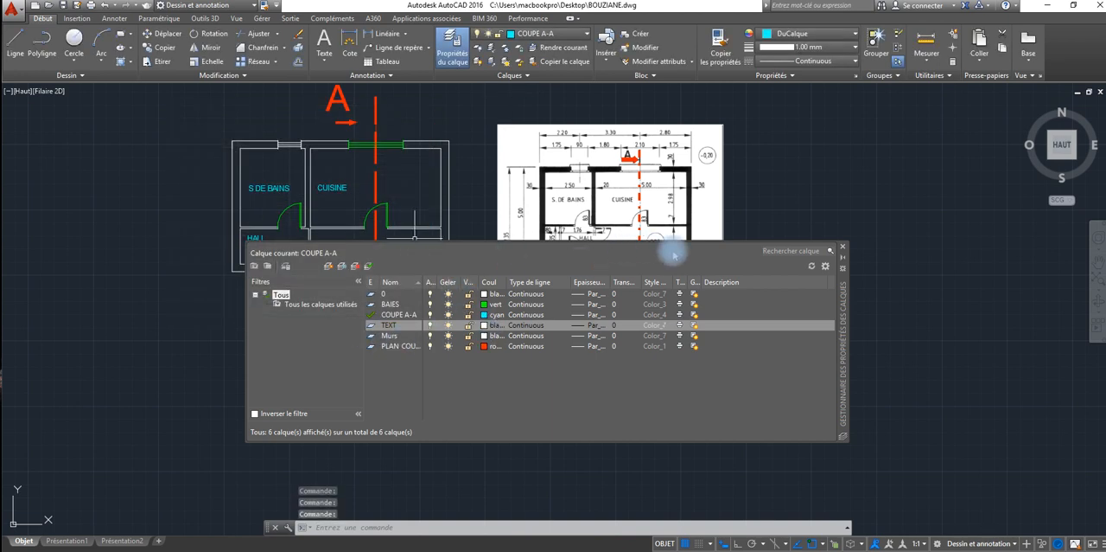
pyautogui.click(843, 247)
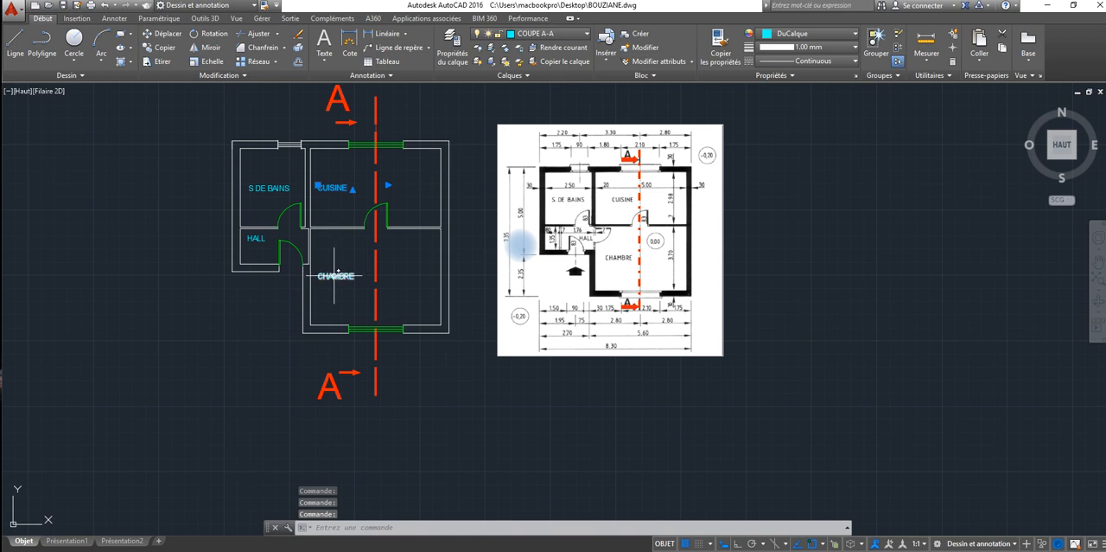
# Step: Move the four room labels, S DE BAINS, CUISINE, HALL and CHAMBRE, to the TEXT layer
pyautogui.click(335, 275)
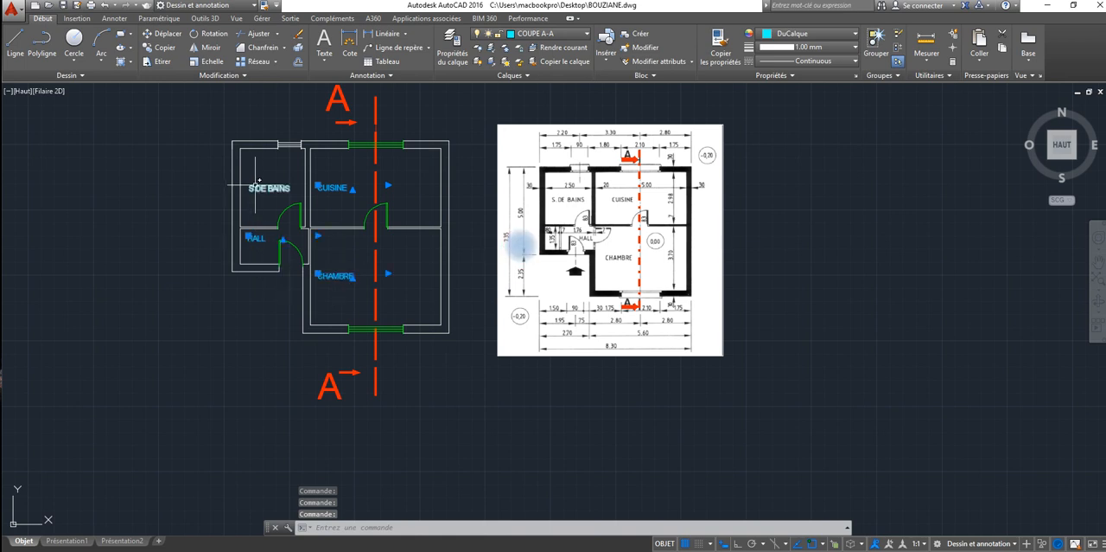
pyautogui.click(553, 34)
pyautogui.click(531, 118)
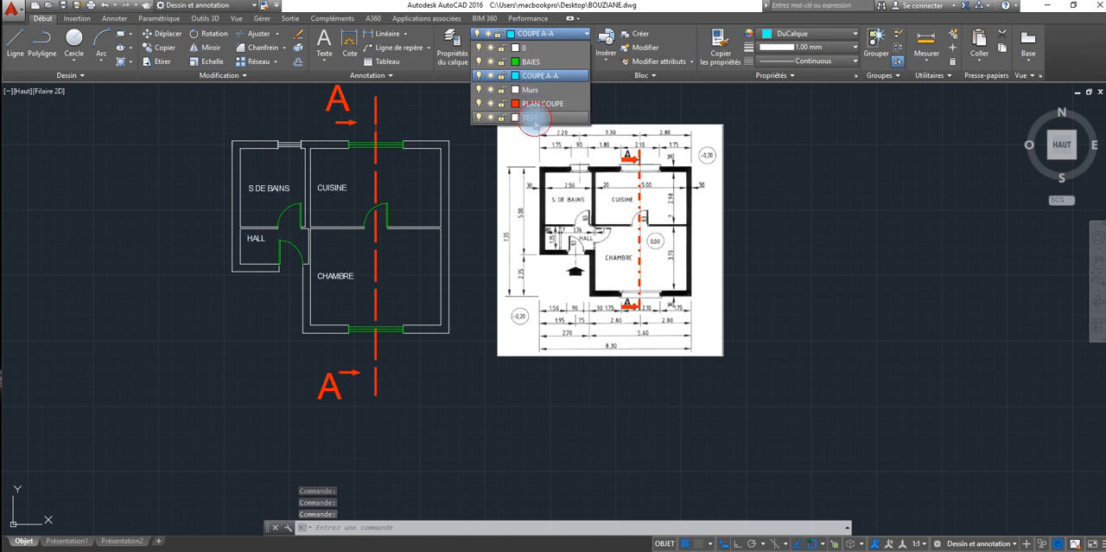
pyautogui.press('Escape')
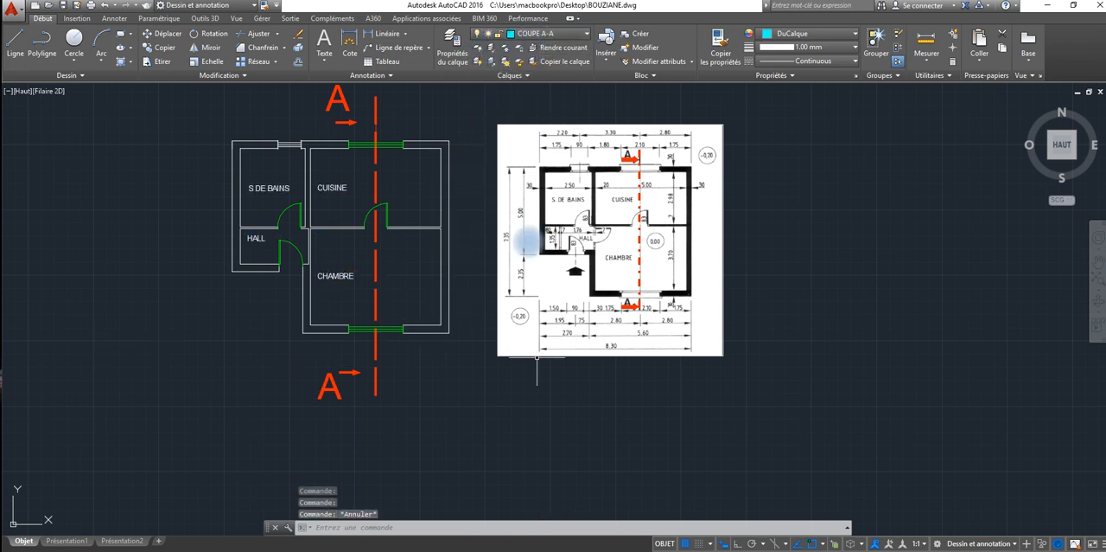
# Step: Examine the rotated plan with its cutting line, the section outline below it and the list of given heights
pyautogui.moveTo(795, 347); pyautogui.dragTo(578, 328, button='middle')
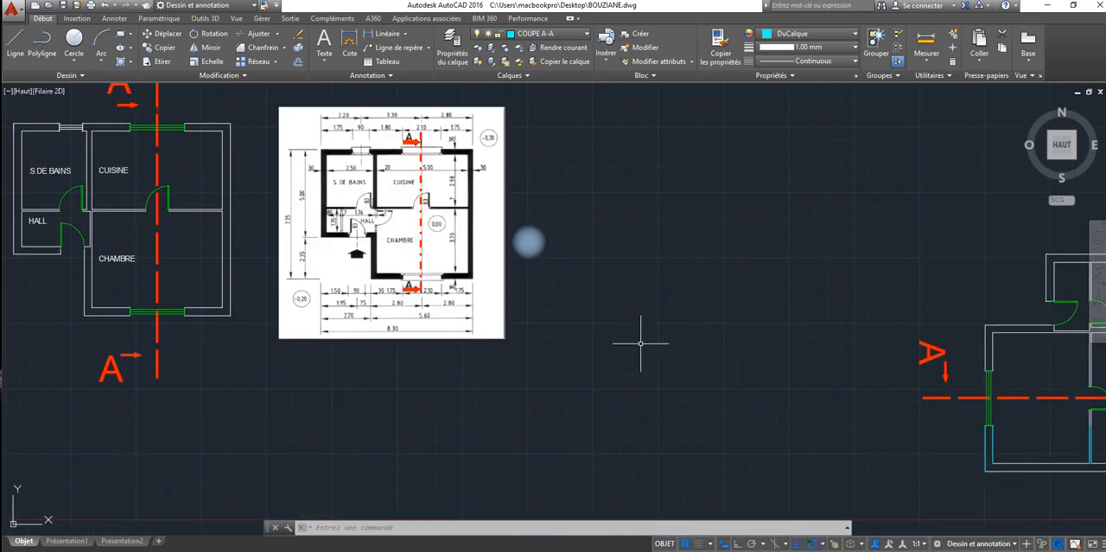
pyautogui.moveTo(674, 353); pyautogui.dragTo(473, 321, button='middle')
pyautogui.moveTo(663, 375); pyautogui.dragTo(321, 334, button='middle')
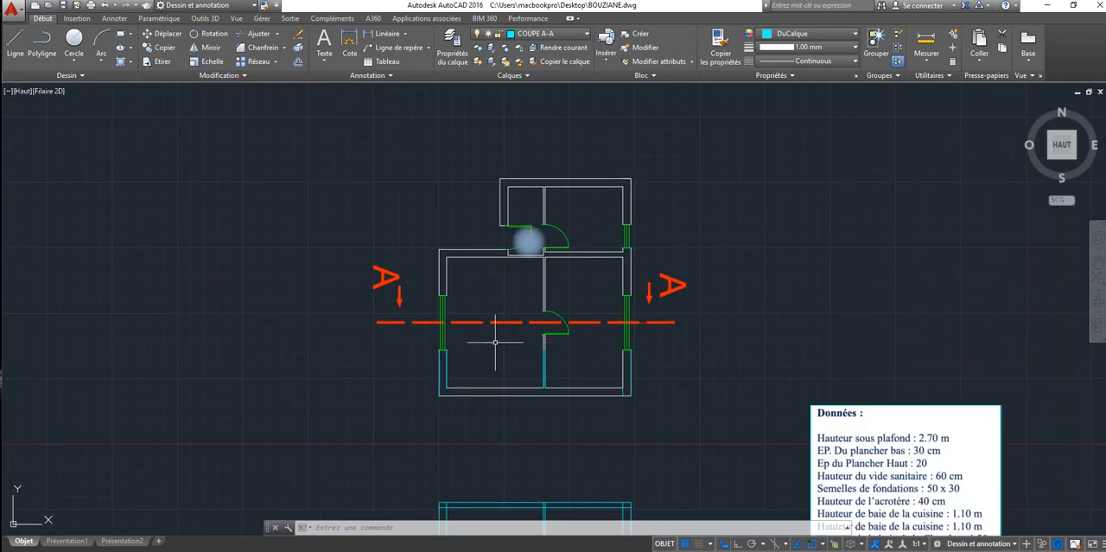
pyautogui.scroll(-4, 264, 336)
pyautogui.scroll(2, 265, 336)
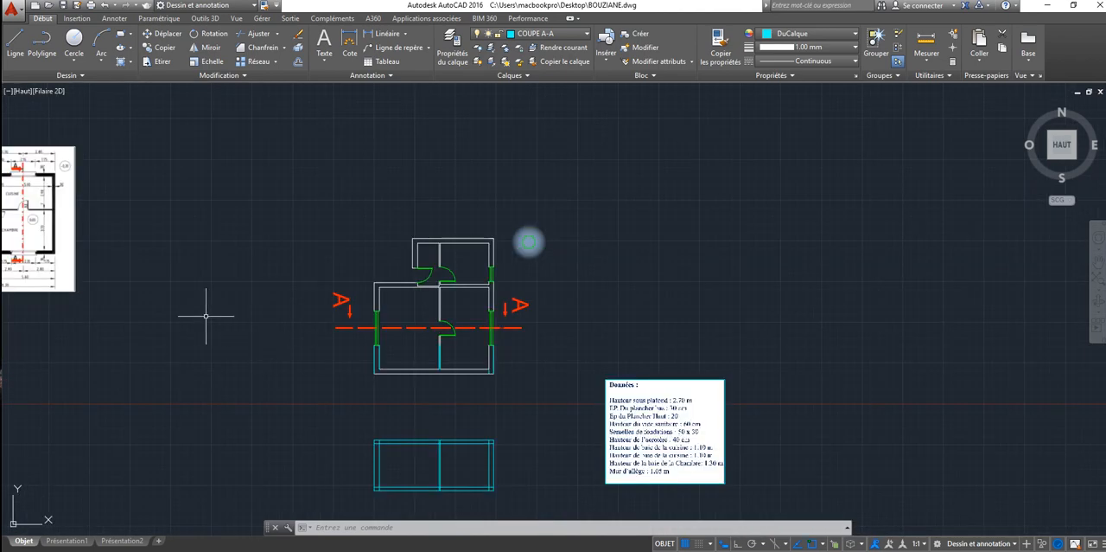
pyautogui.moveTo(206, 316); pyautogui.dragTo(234, 312, button='middle')
pyautogui.scroll(4, 518, 384)
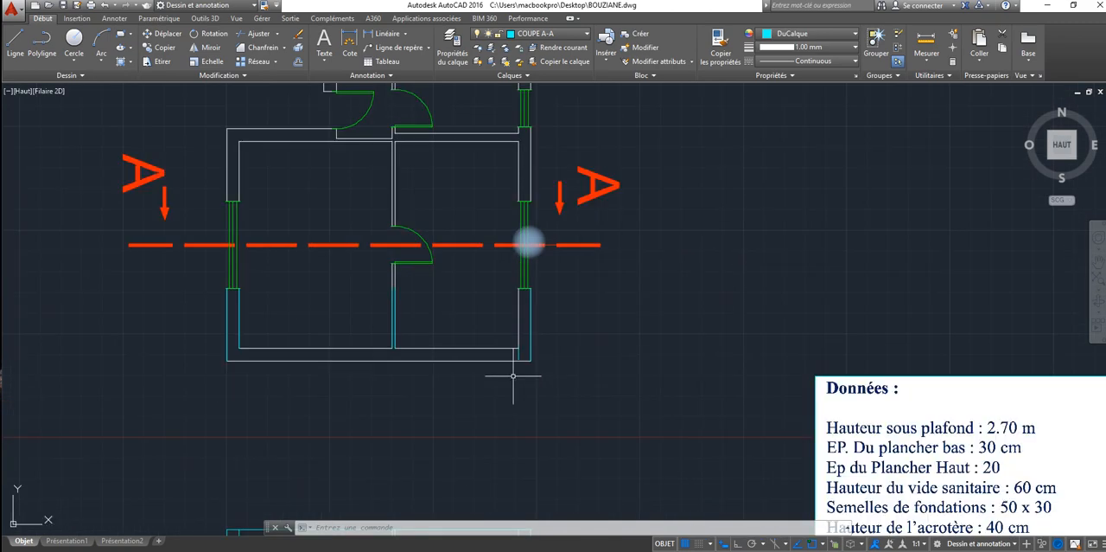
pyautogui.moveTo(506, 383); pyautogui.dragTo(495, 159, button='middle')
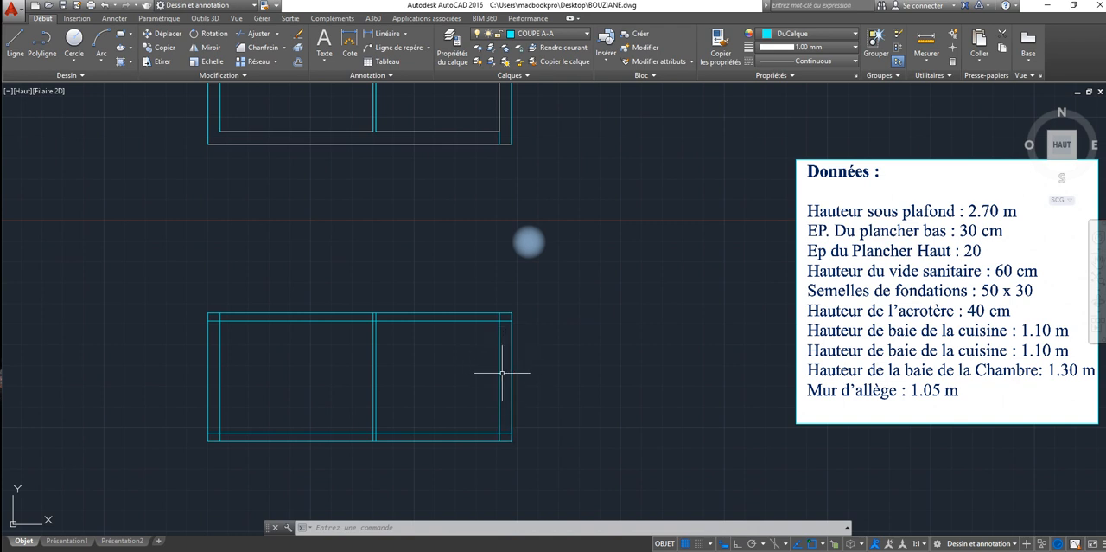
pyautogui.scroll(-2, 502, 373)
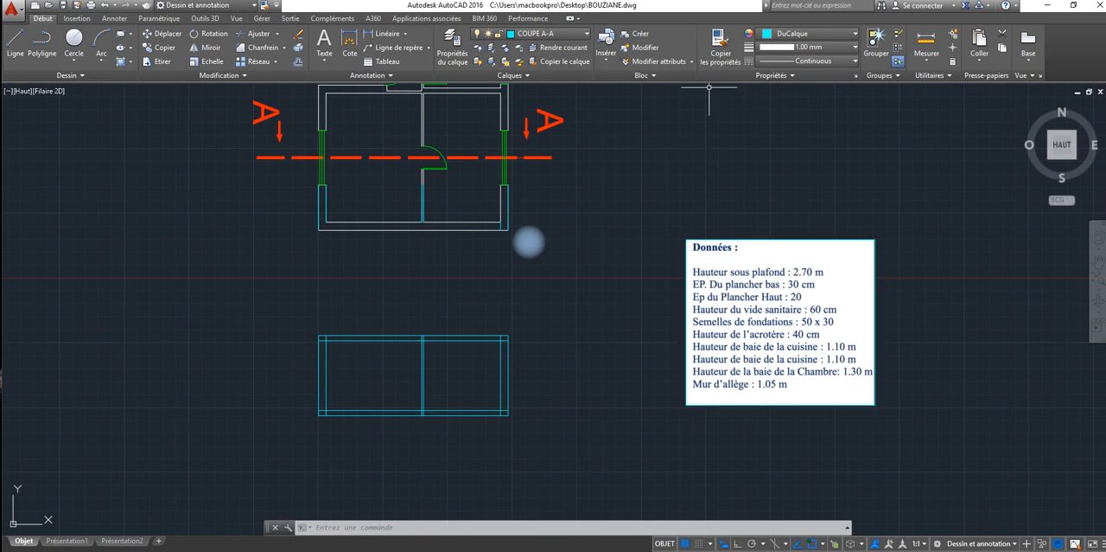
pyautogui.rightClick(897, 162)
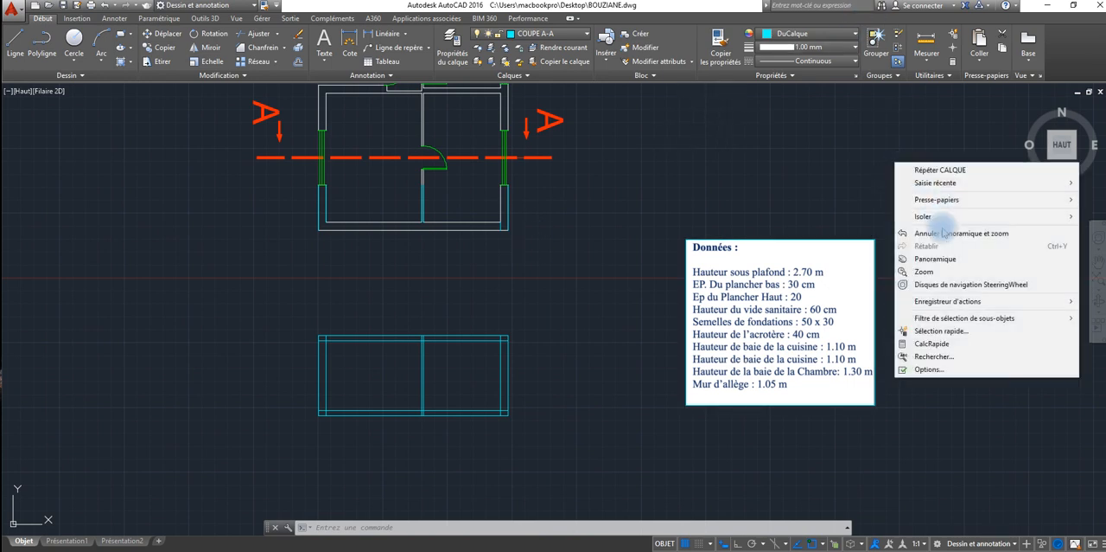
pyautogui.click(740, 199)
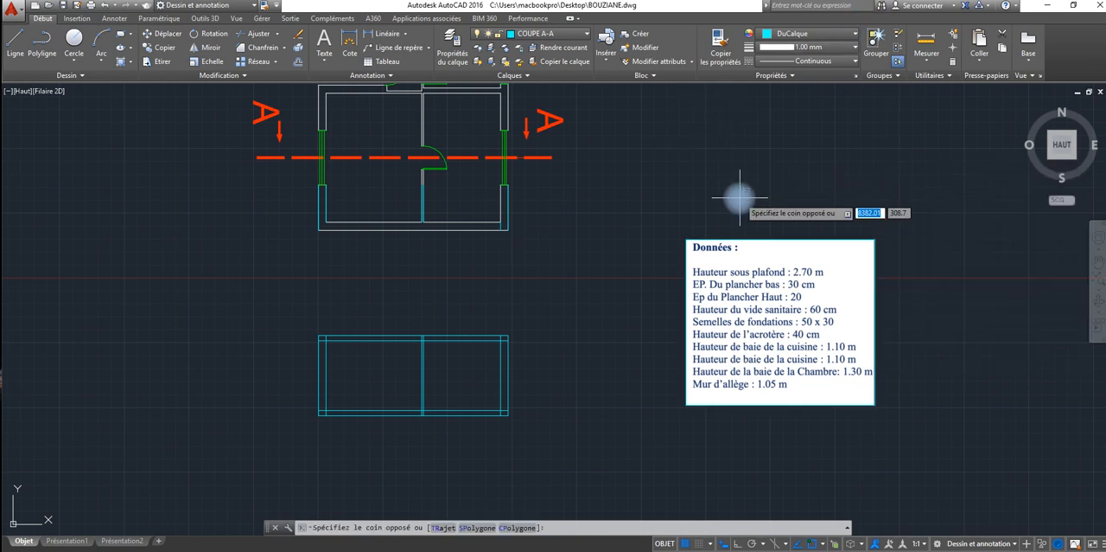
pyautogui.press('Escape')
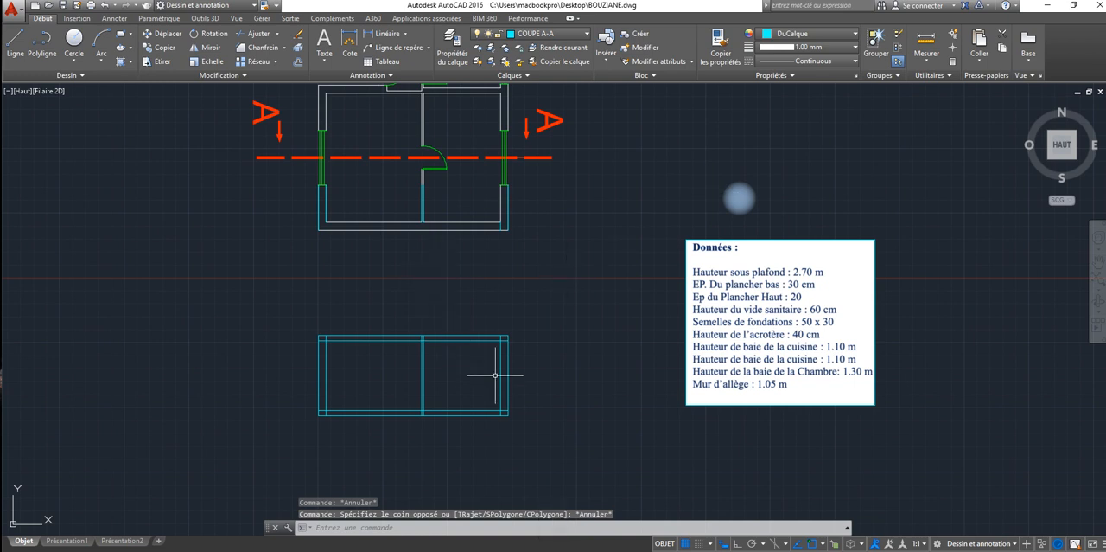
# Step: Trim the vertical wall and partition lines inside the section's upper slab, using all objects as cutting edges
pyautogui.scroll(4, 486, 347)
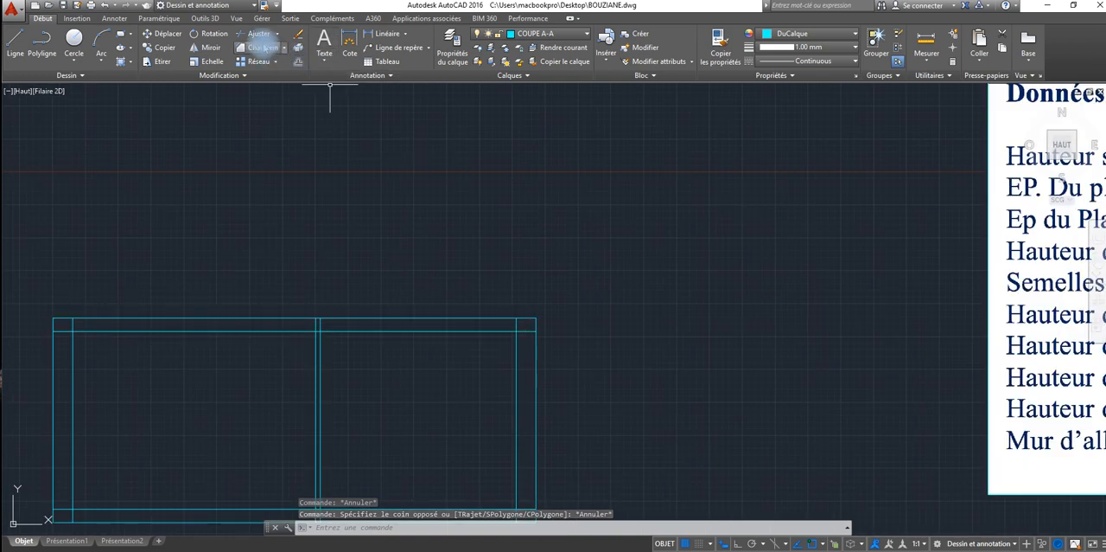
pyautogui.click(250, 34)
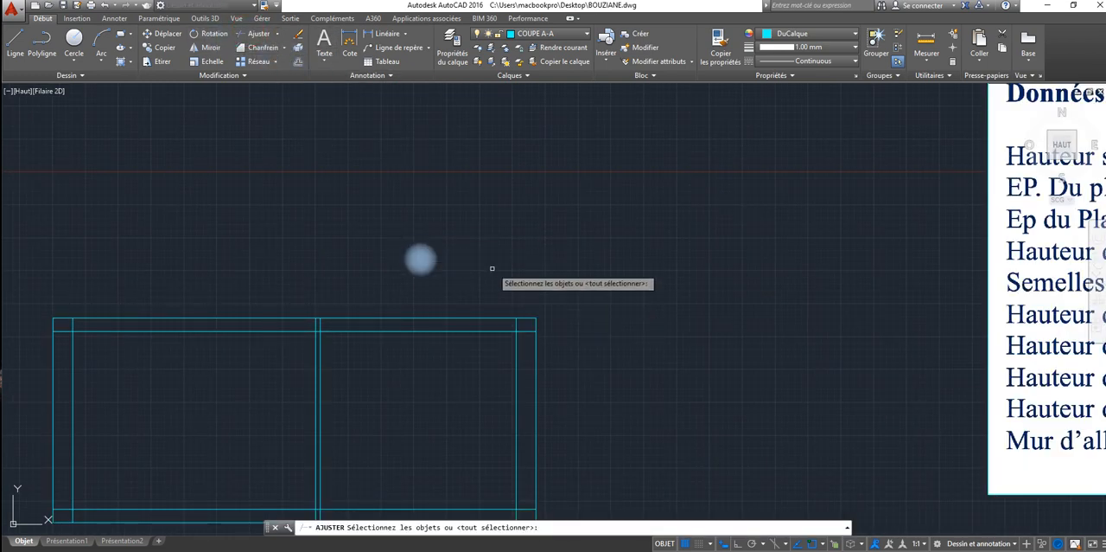
pyautogui.press('Return')
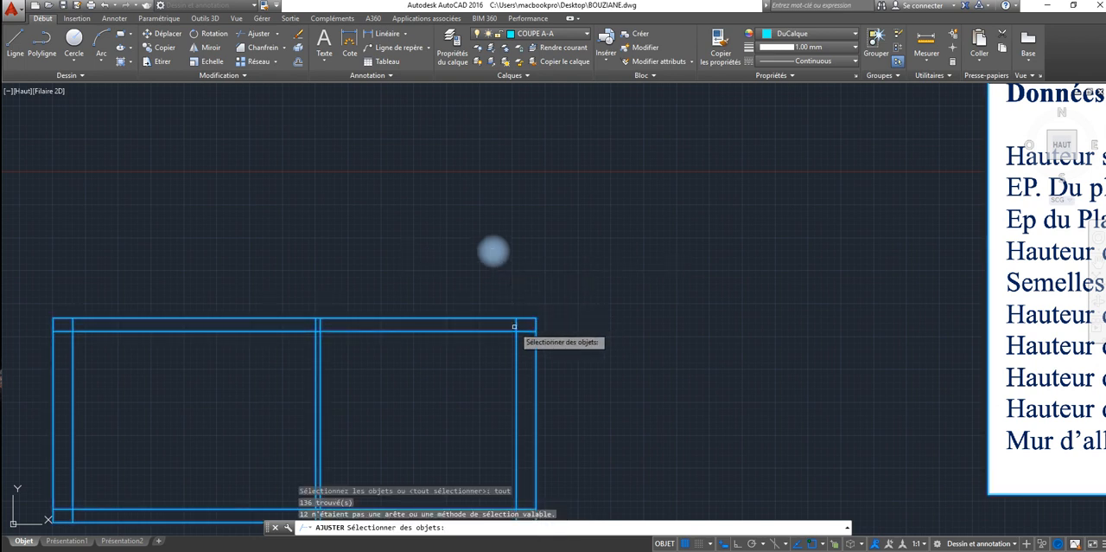
pyautogui.press('Return')
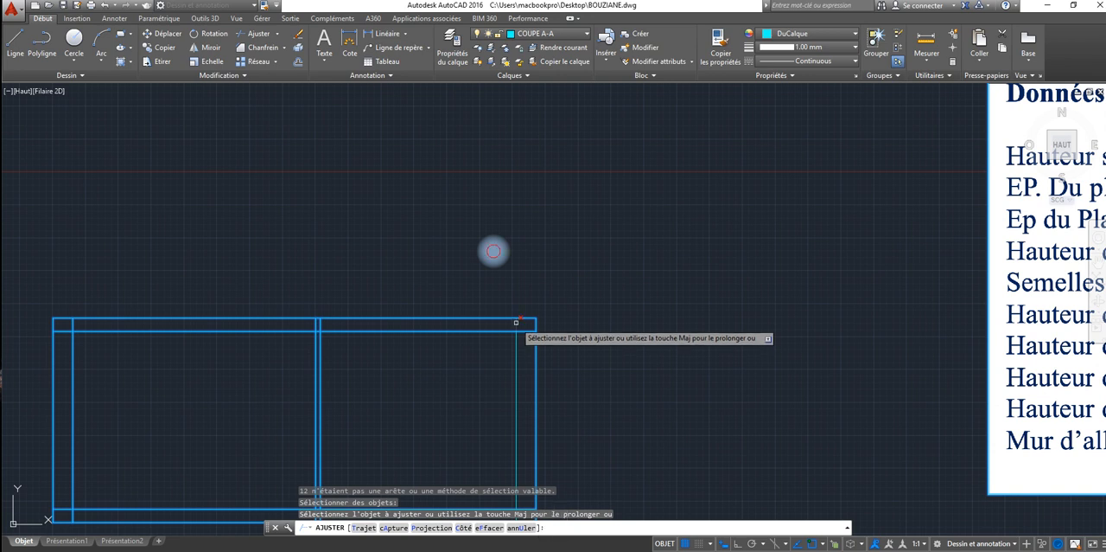
pyautogui.click(401, 329)
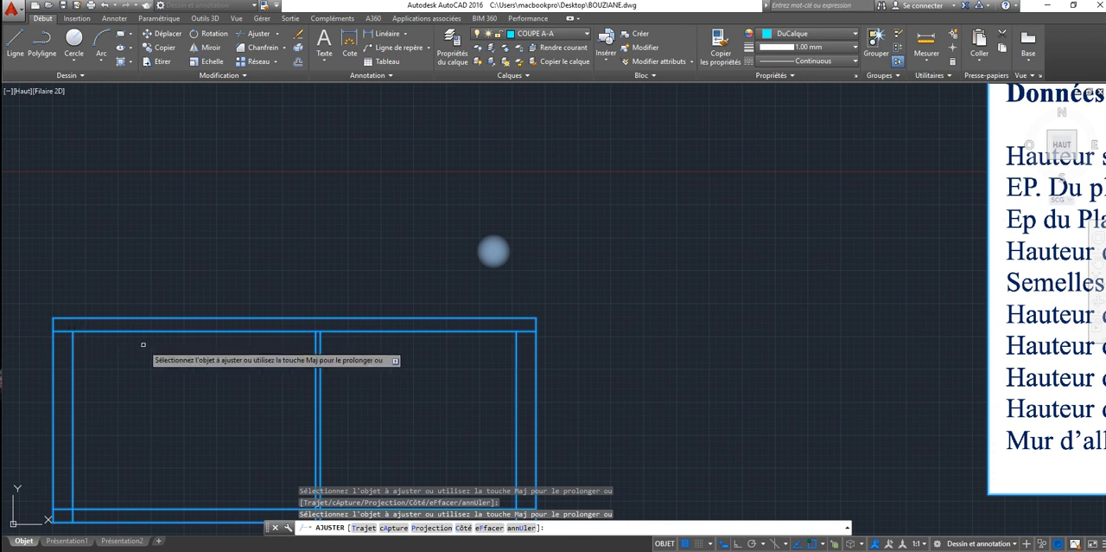
# Step: Trim the vertical wall and partition lines inside the section's lower slab
pyautogui.moveTo(142, 346); pyautogui.dragTo(202, 140, button='middle')
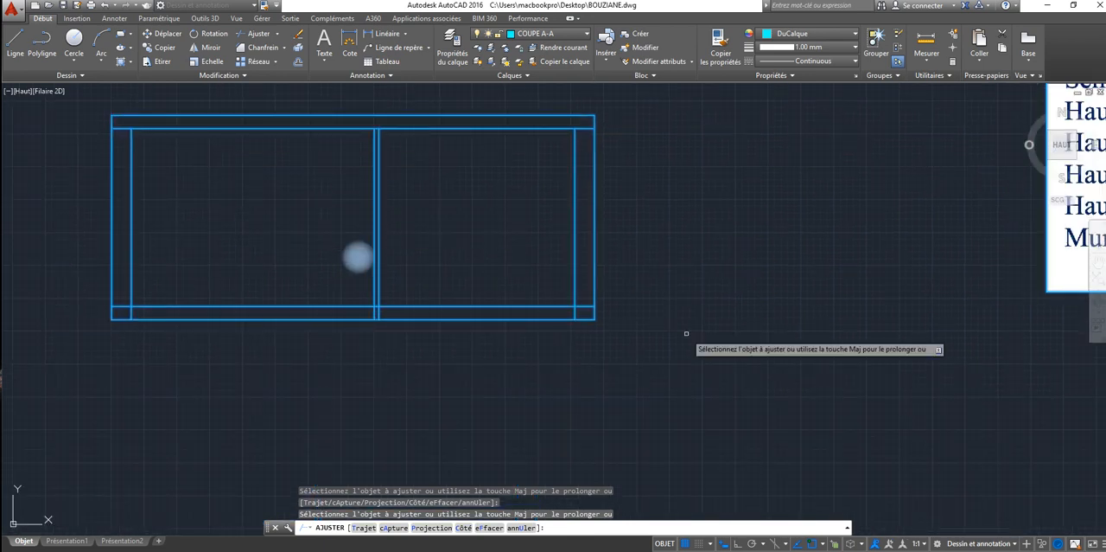
pyautogui.click(574, 312)
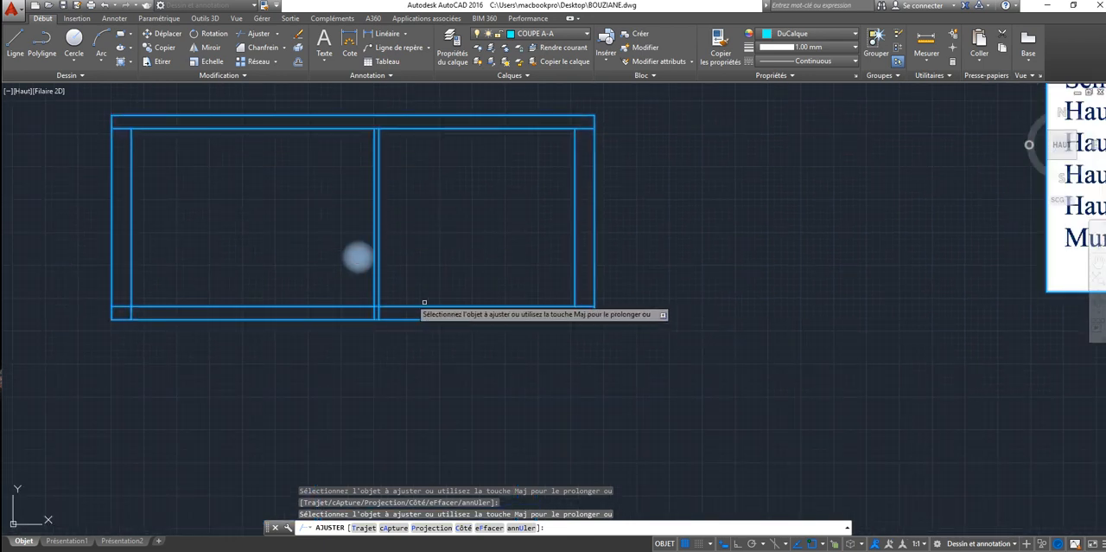
pyautogui.click(379, 313)
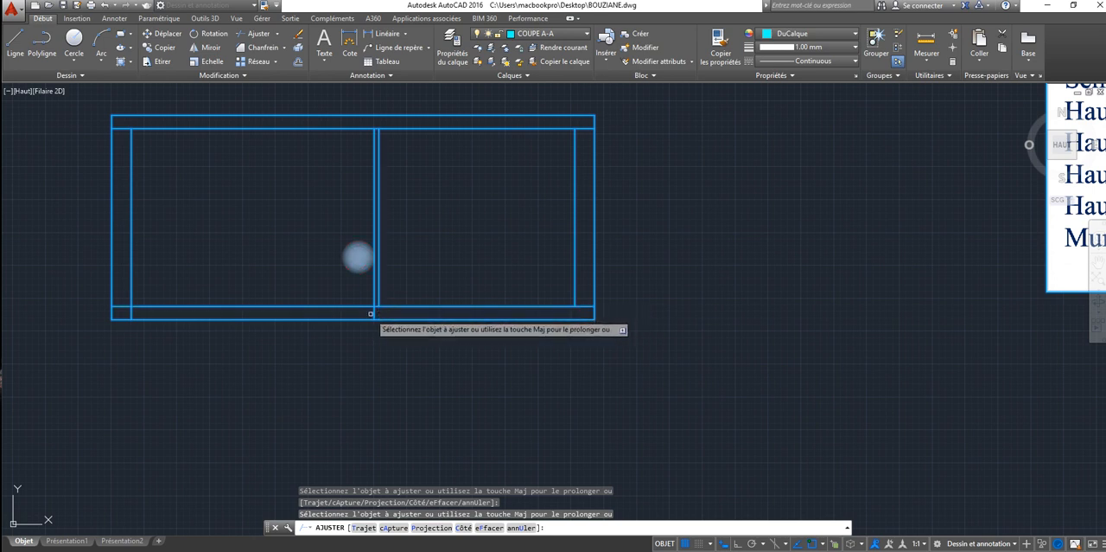
pyautogui.click(376, 314)
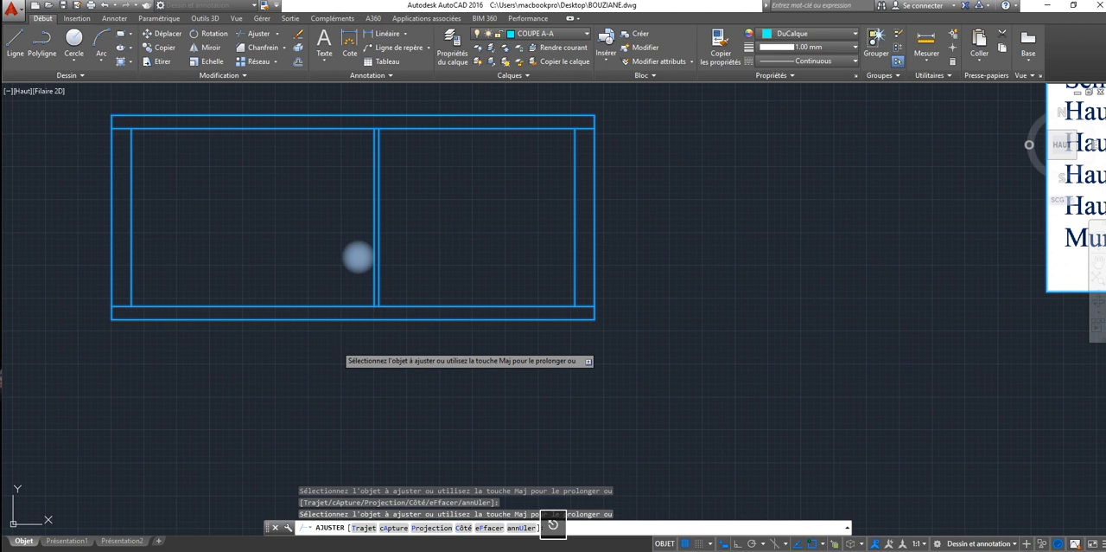
pyautogui.press('Escape')
# Step: Offset the top edge of the section's lower slab upward by 105 to create the window sill line
pyautogui.scroll(-2, 389, 221)
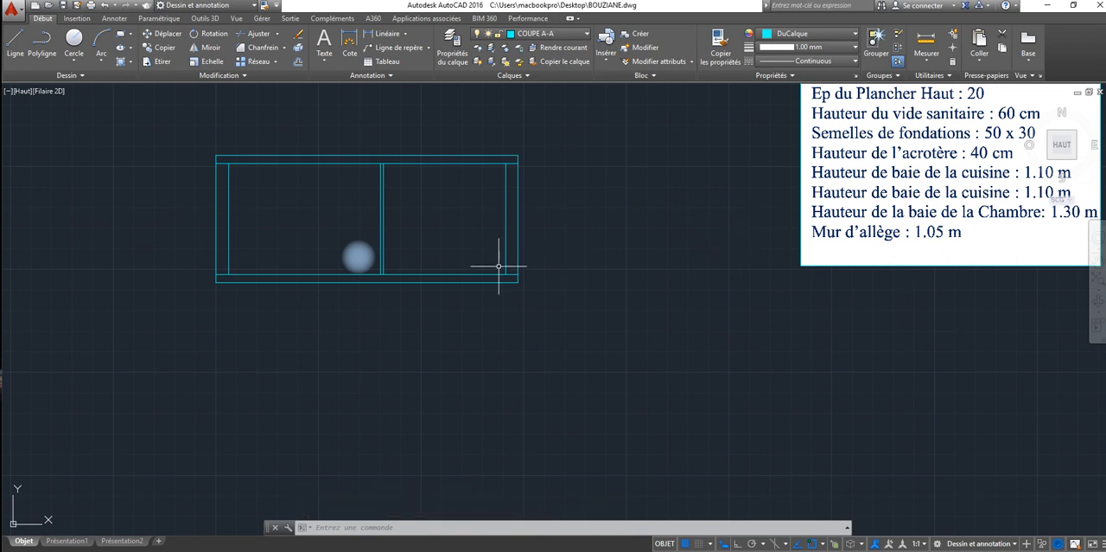
pyautogui.click(299, 61)
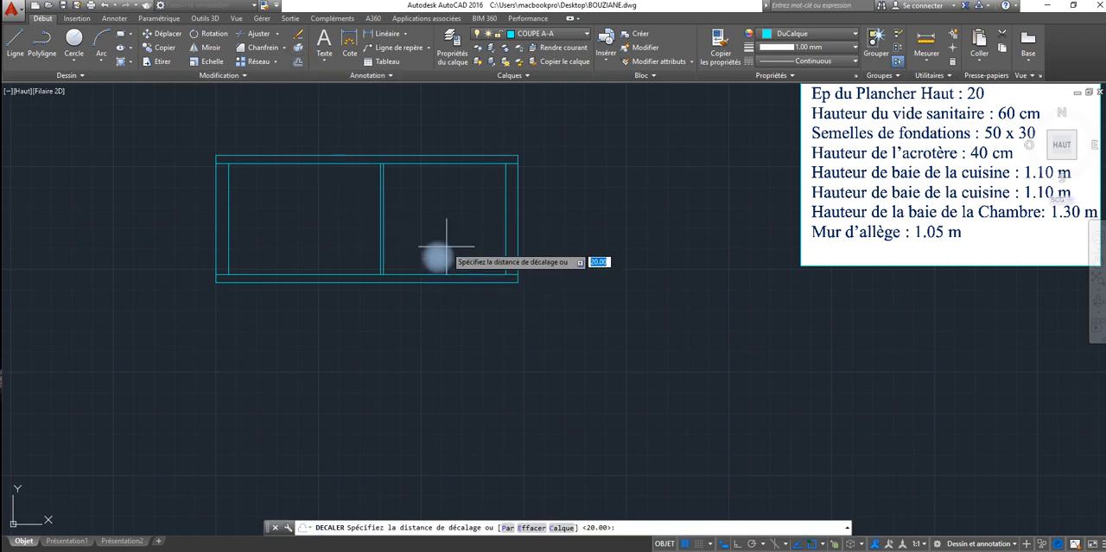
pyautogui.write('10')
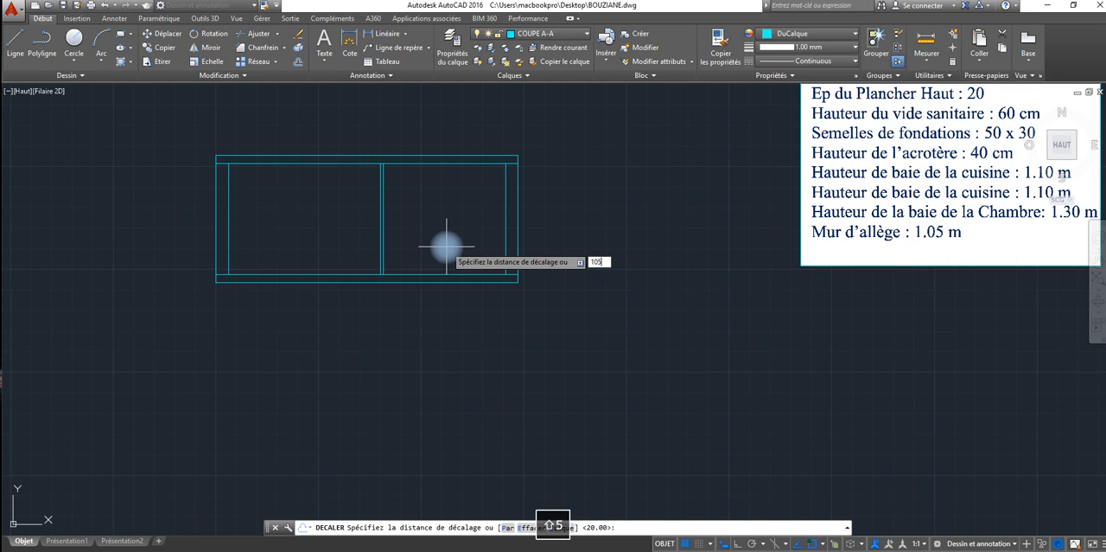
pyautogui.write('5')
pyautogui.press('Return')
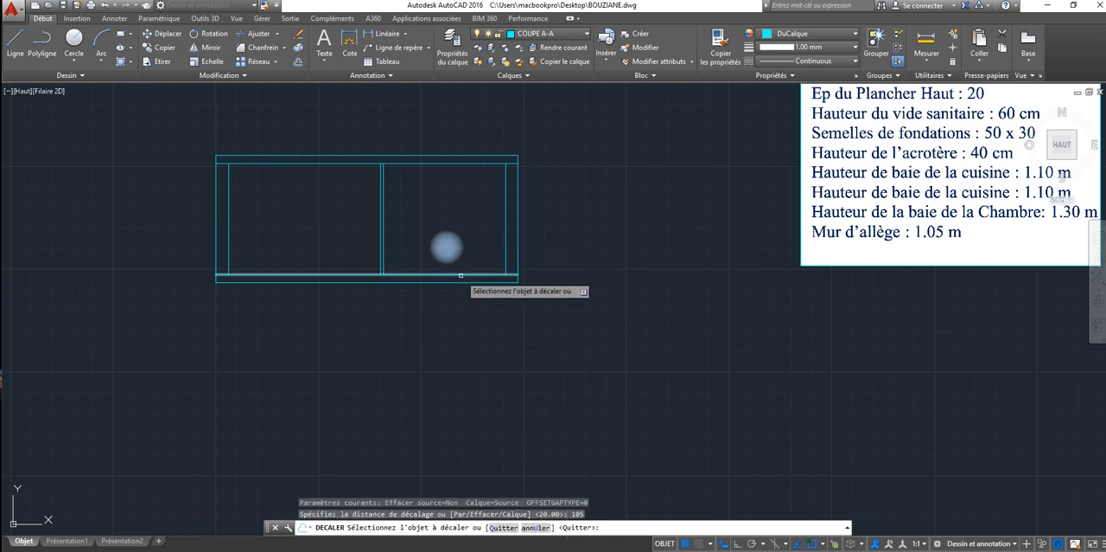
pyautogui.click(461, 275)
pyautogui.click(463, 250)
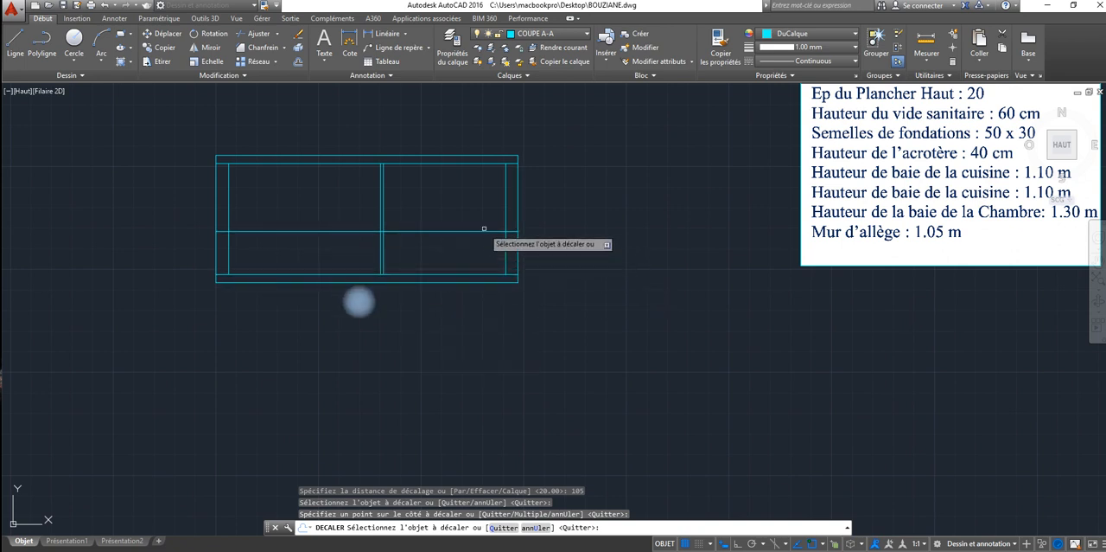
pyautogui.press('Escape')
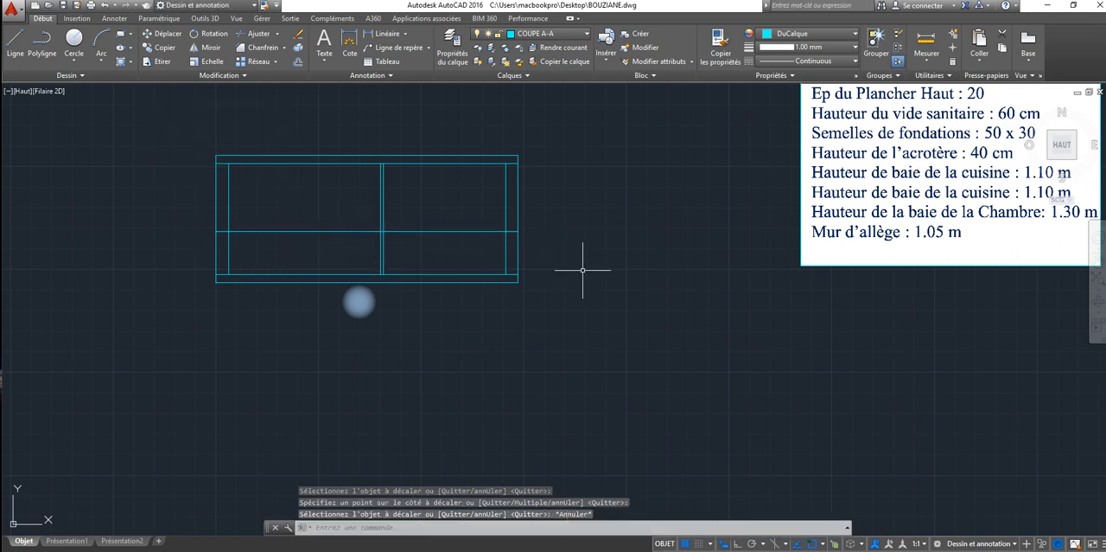
# Step: Examine the rotated plan, the section below it and the list of given heights
pyautogui.scroll(-4, 582, 270)
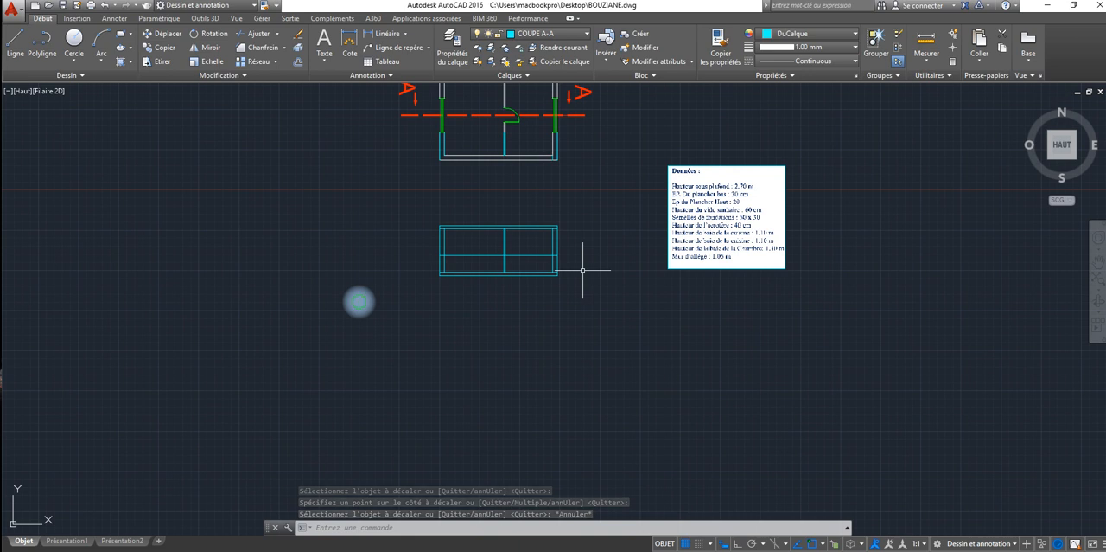
pyautogui.moveTo(577, 272); pyautogui.dragTo(510, 284, button='middle')
pyautogui.scroll(2, 558, 272)
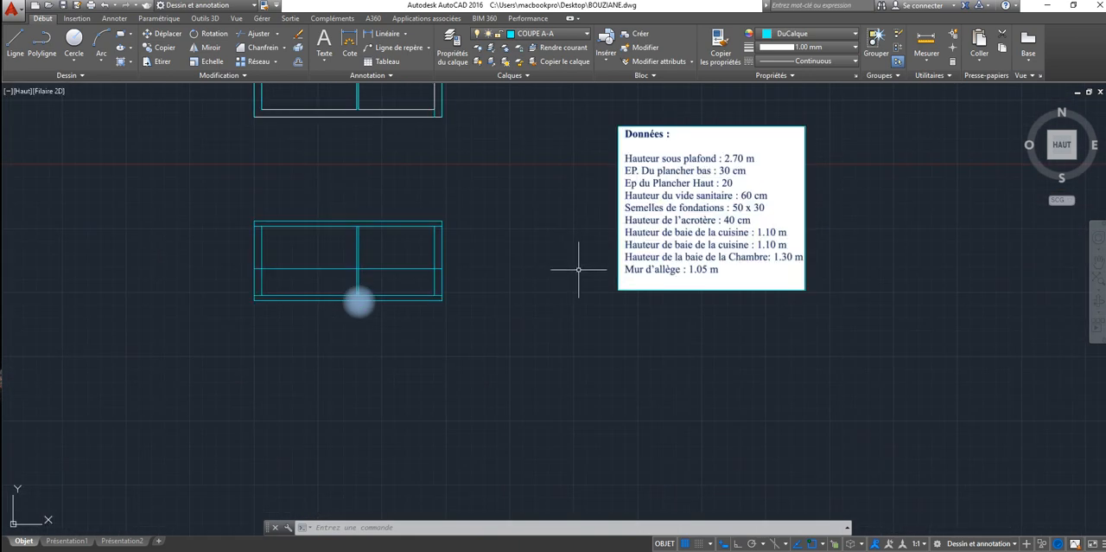
pyautogui.scroll(-6, 510, 250)
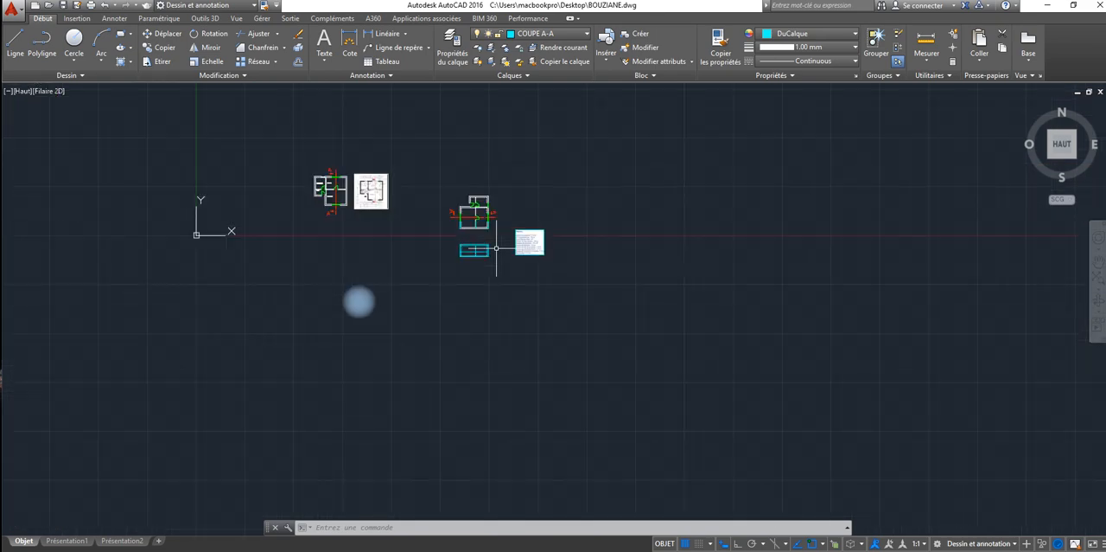
pyautogui.scroll(3, 497, 248)
pyautogui.moveTo(496, 249); pyautogui.dragTo(554, 314, button='middle')
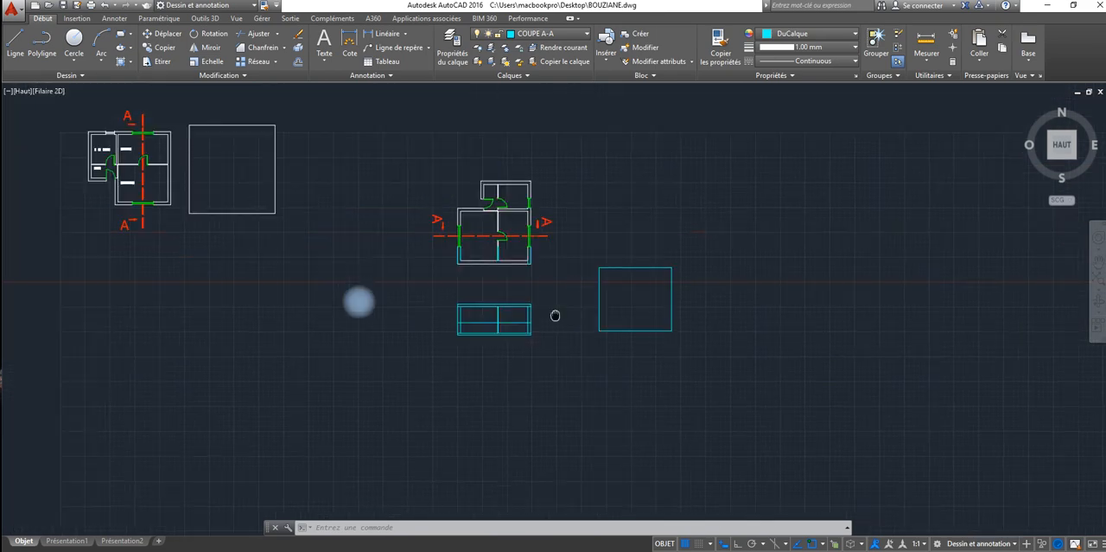
pyautogui.scroll(-2, 479, 294)
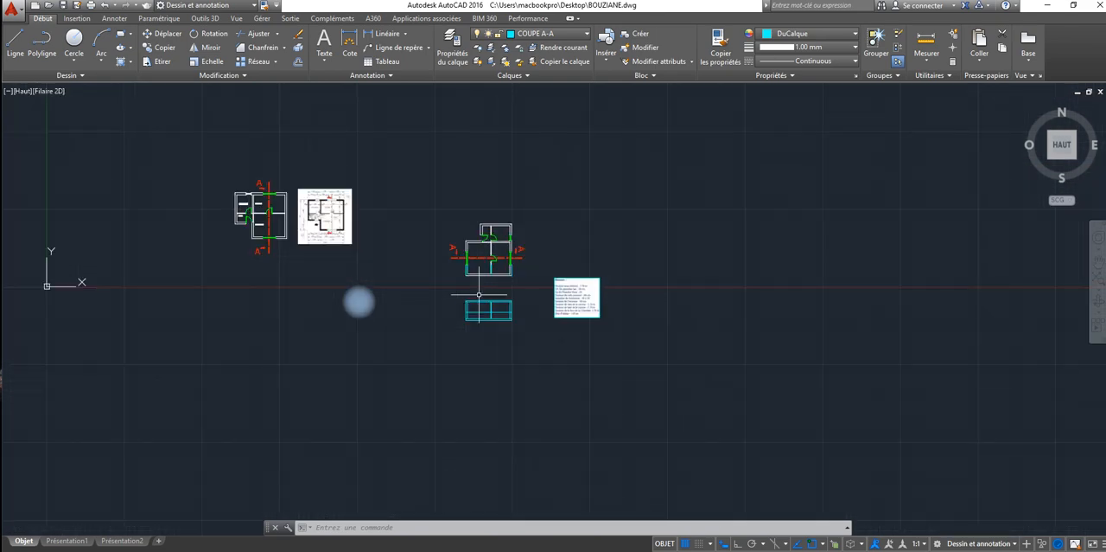
pyautogui.scroll(8, 567, 308)
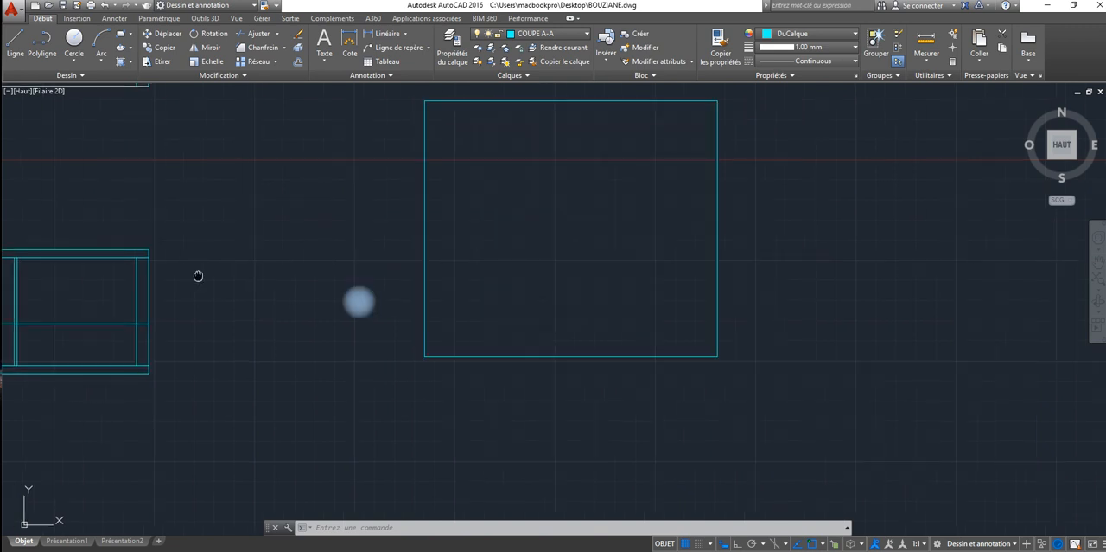
pyautogui.moveTo(198, 274); pyautogui.dragTo(556, 257, button='middle')
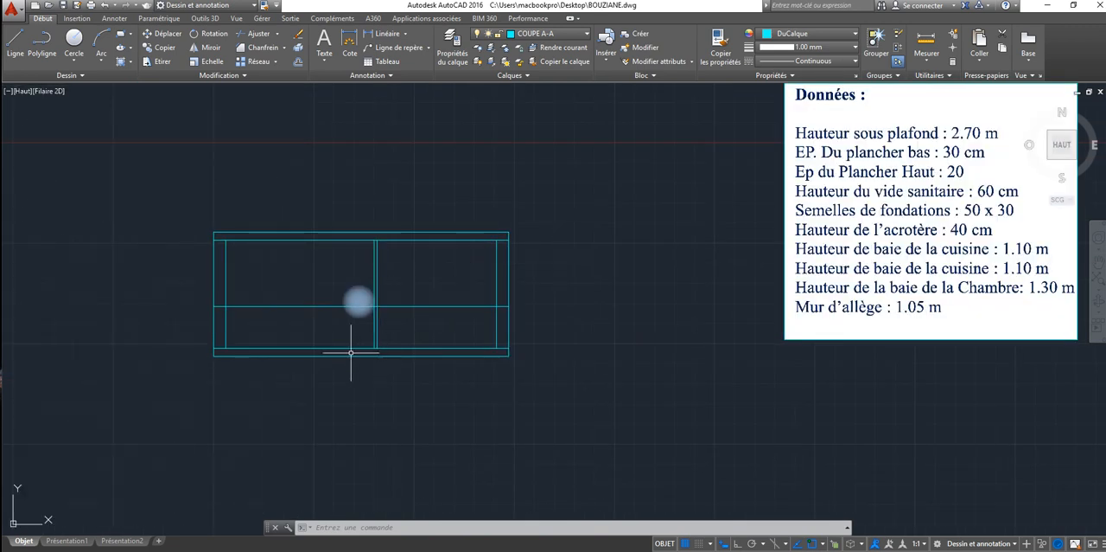
# Step: Draw a short horizontal line between the two faces of the partition at the top of the lower slab
pyautogui.scroll(5, 378, 345)
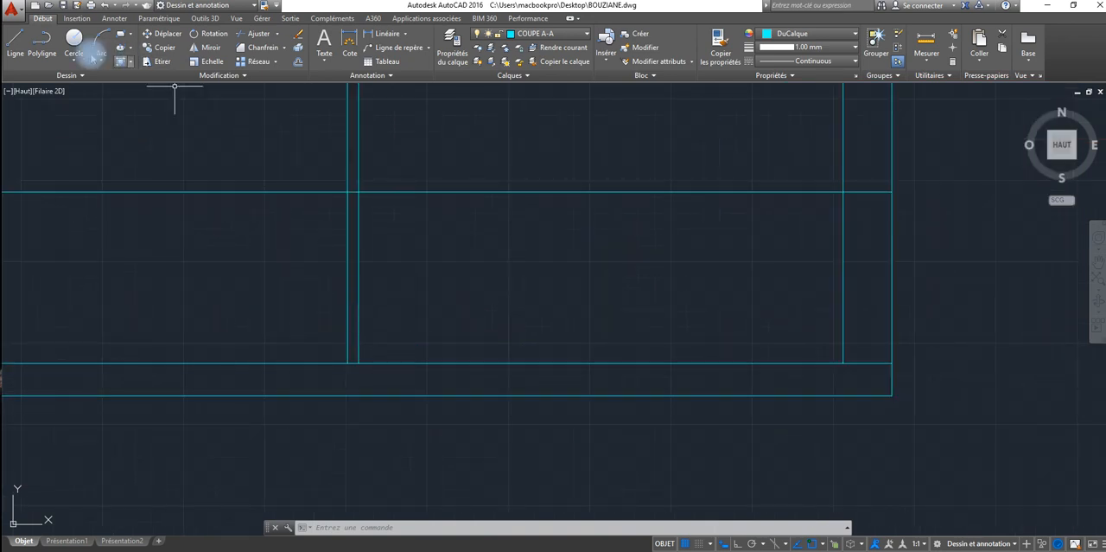
pyautogui.click(16, 42)
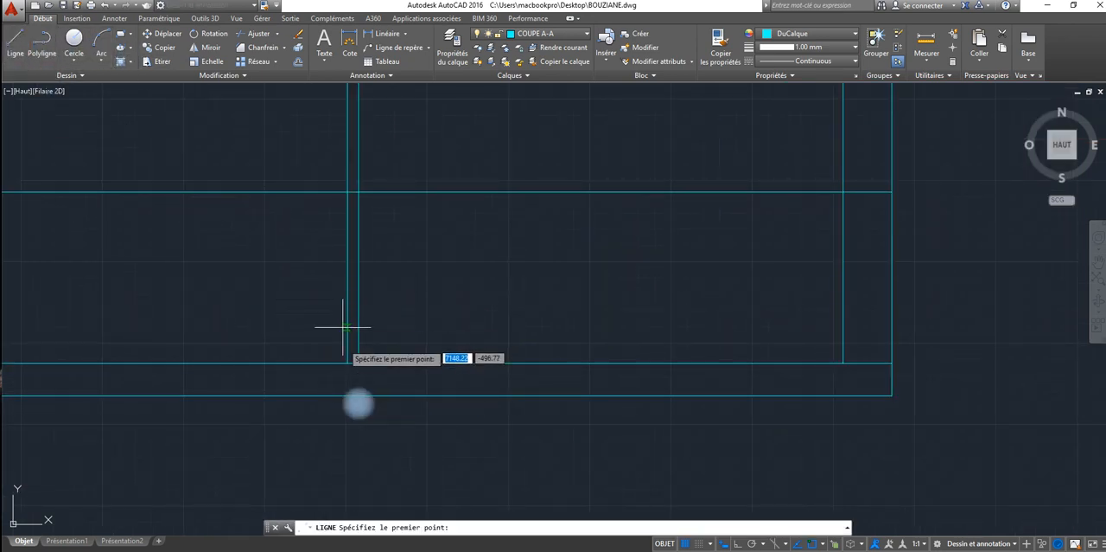
pyautogui.click(352, 364)
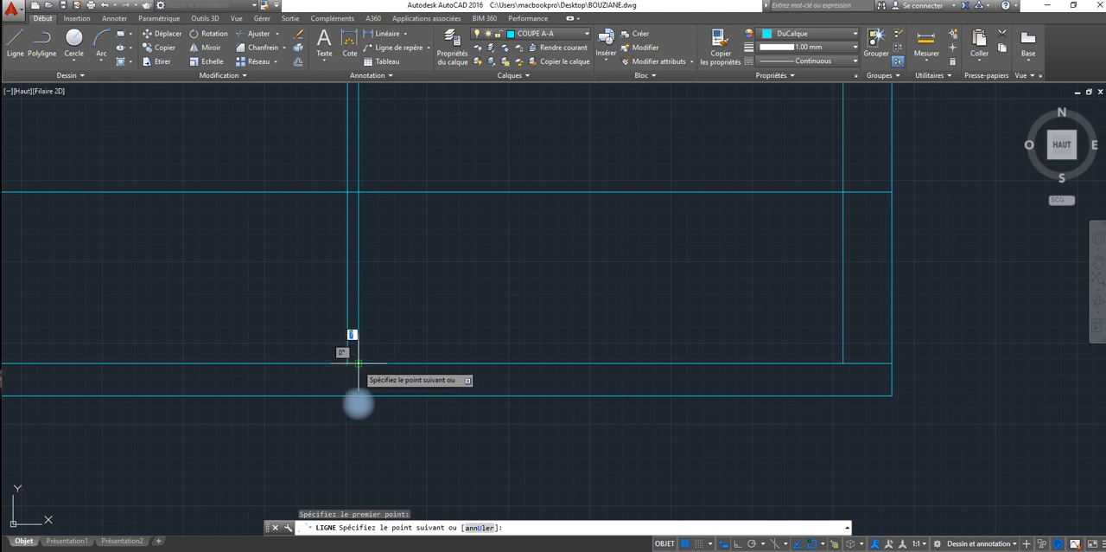
pyautogui.click(359, 363)
pyautogui.rightClick(360, 364)
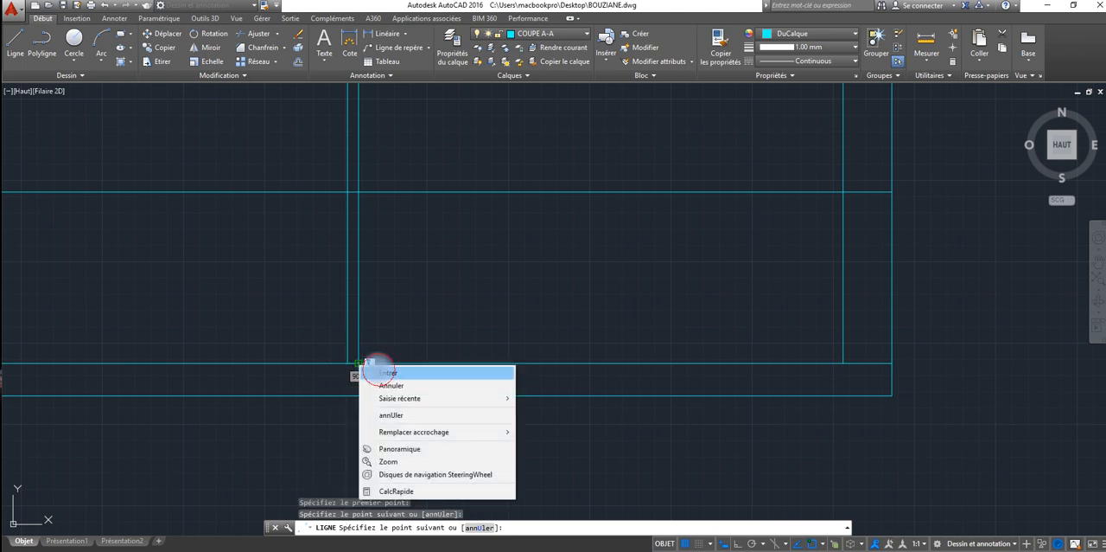
pyautogui.click(385, 371)
# Step: Offset the short line at the partition's base upward by 210 to mark the door height
pyautogui.click(298, 61)
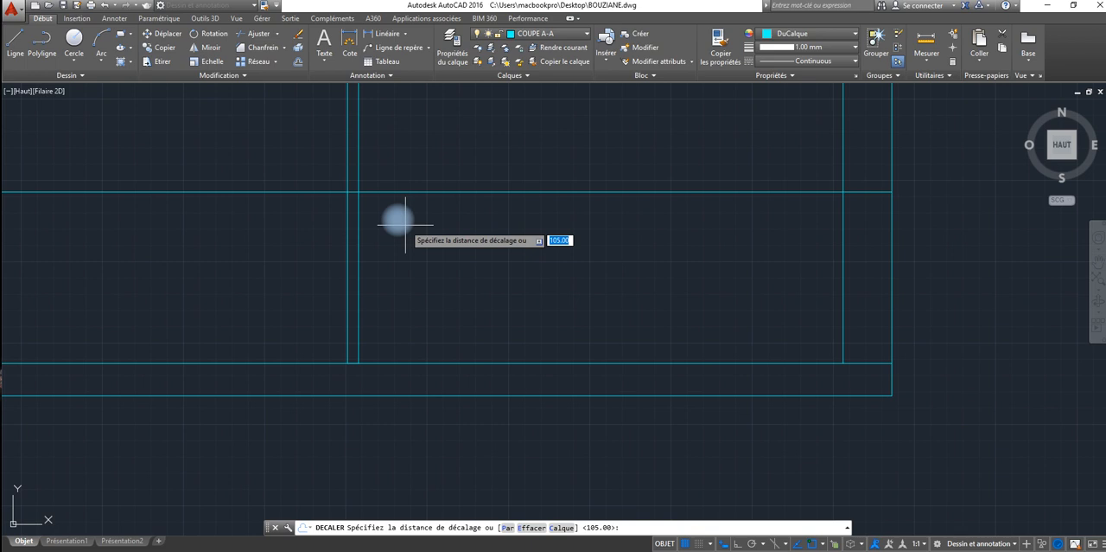
pyautogui.write('210')
pyautogui.press('Return')
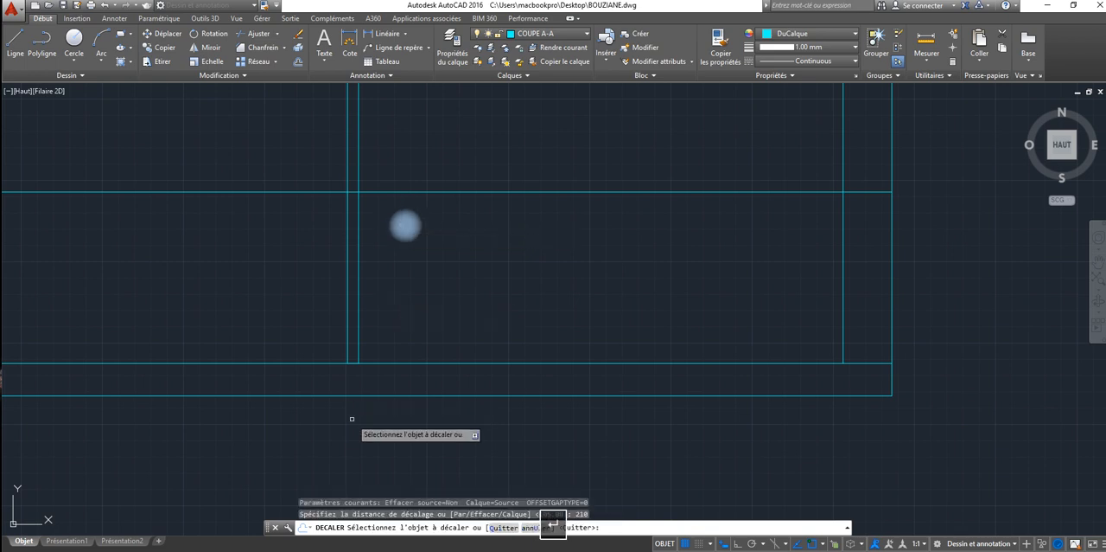
pyautogui.click(352, 361)
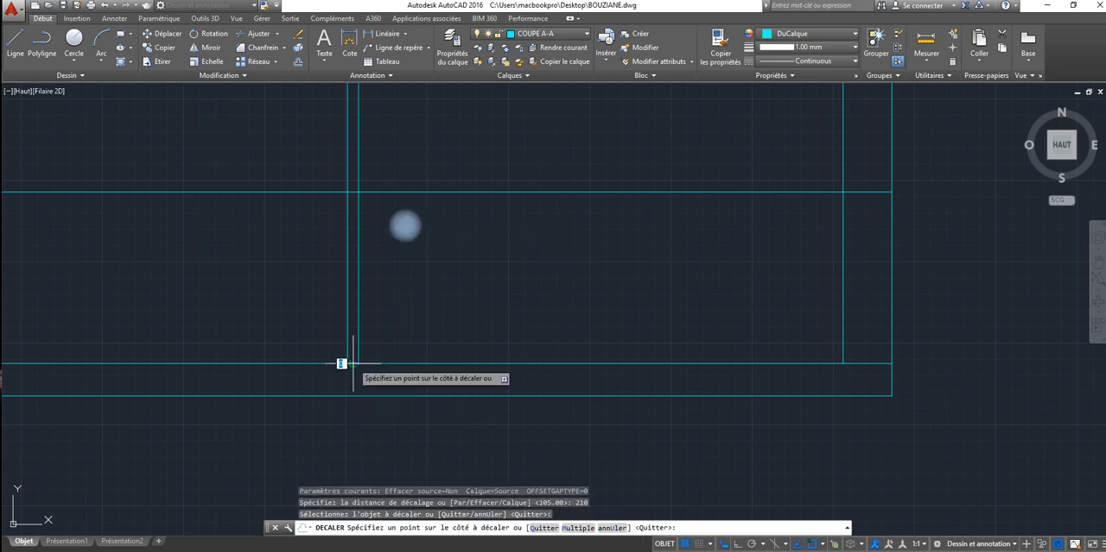
pyautogui.click(335, 159)
pyautogui.scroll(-2, 333, 160)
pyautogui.scroll(-2, 333, 159)
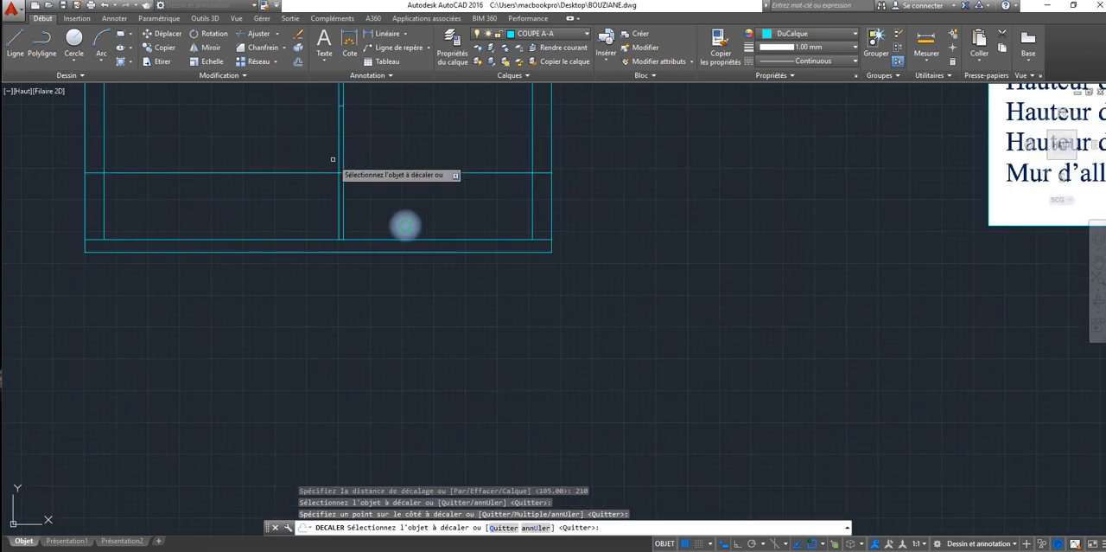
pyautogui.moveTo(333, 159); pyautogui.dragTo(303, 230, button='middle')
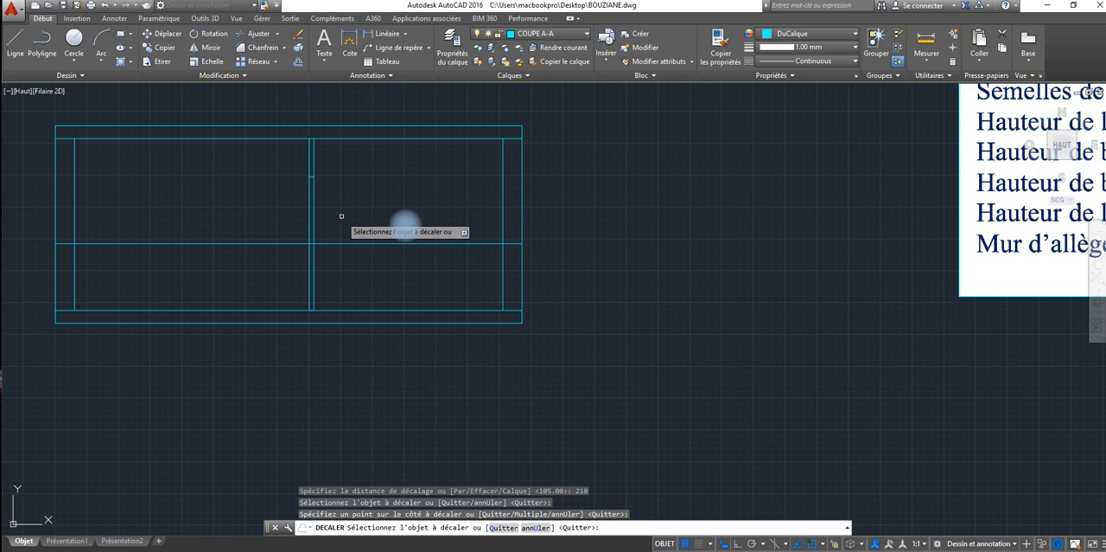
pyautogui.rightClick(341, 216)
pyautogui.click(366, 222)
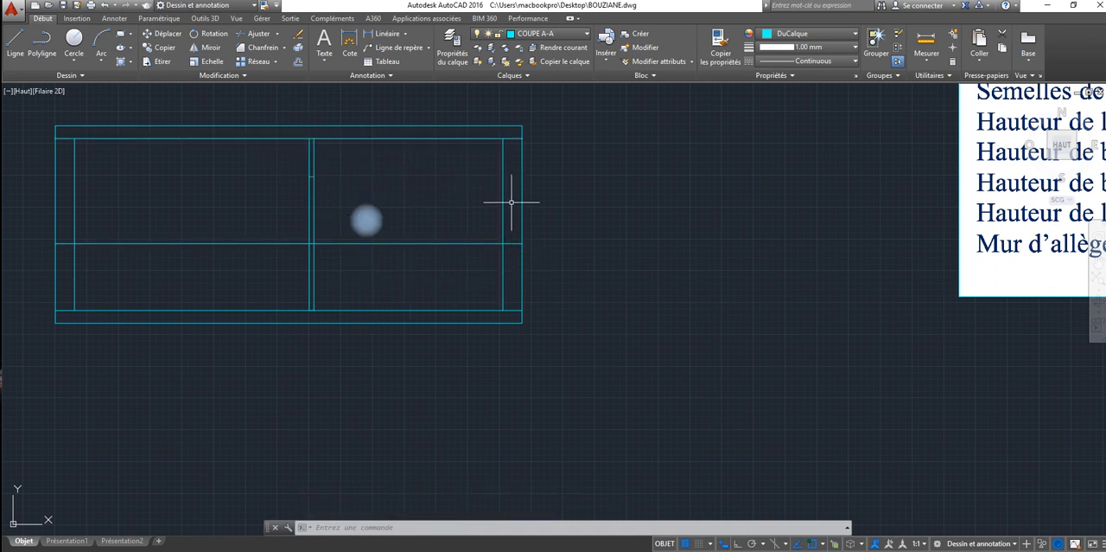
# Step: Offset the horizontal sill line upward by 110 to mark the top of the window openings
pyautogui.scroll(-2, 551, 234)
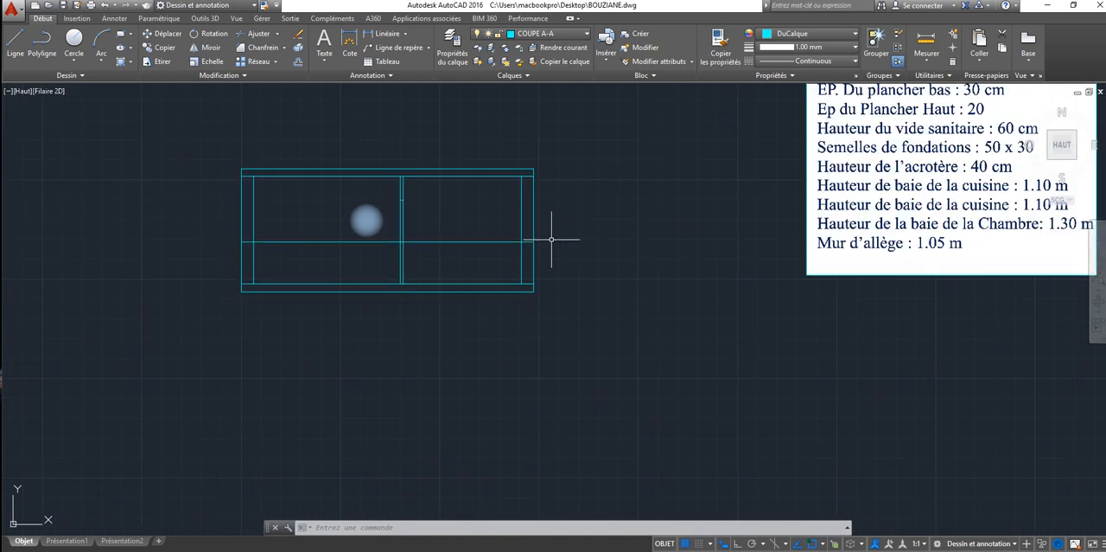
pyautogui.click(299, 63)
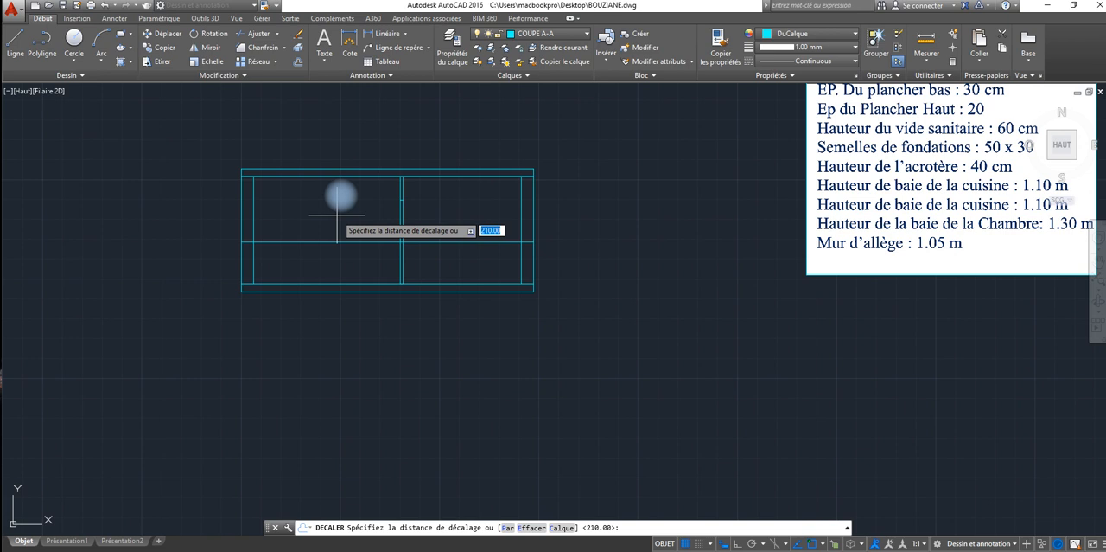
pyautogui.write('1')
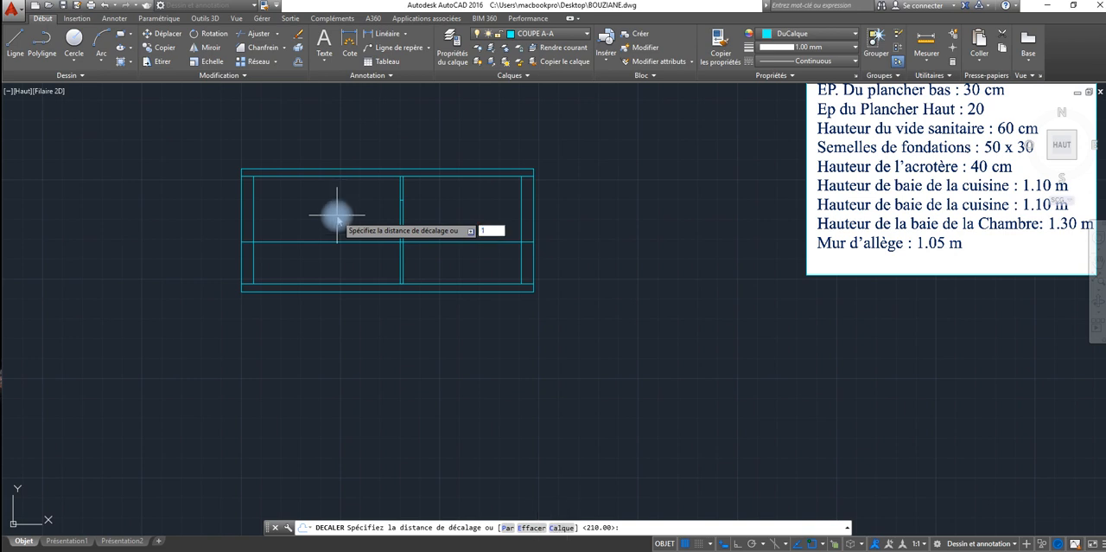
pyautogui.write('10')
pyautogui.press('Return')
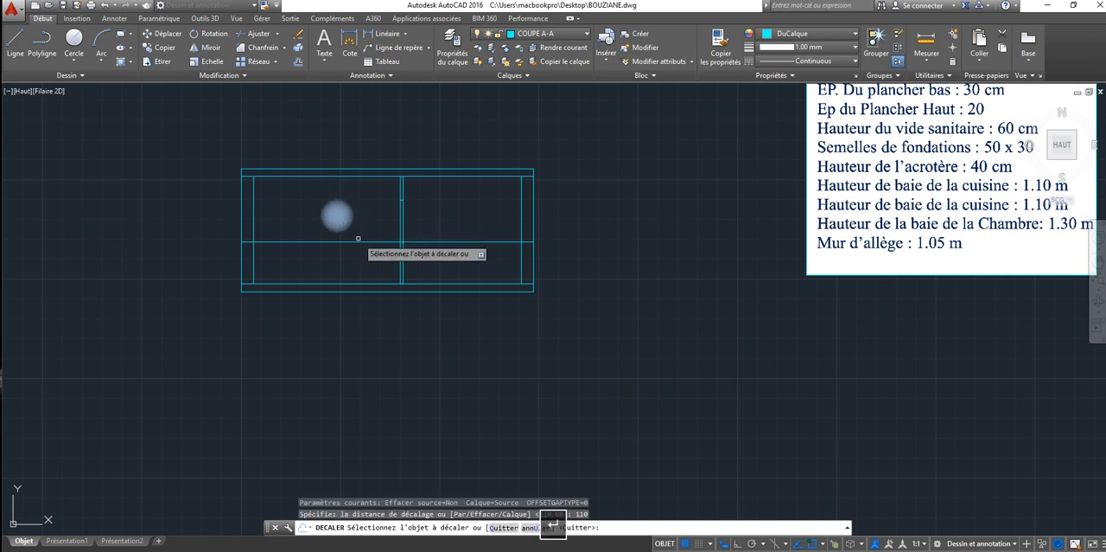
pyautogui.click(358, 241)
pyautogui.click(355, 218)
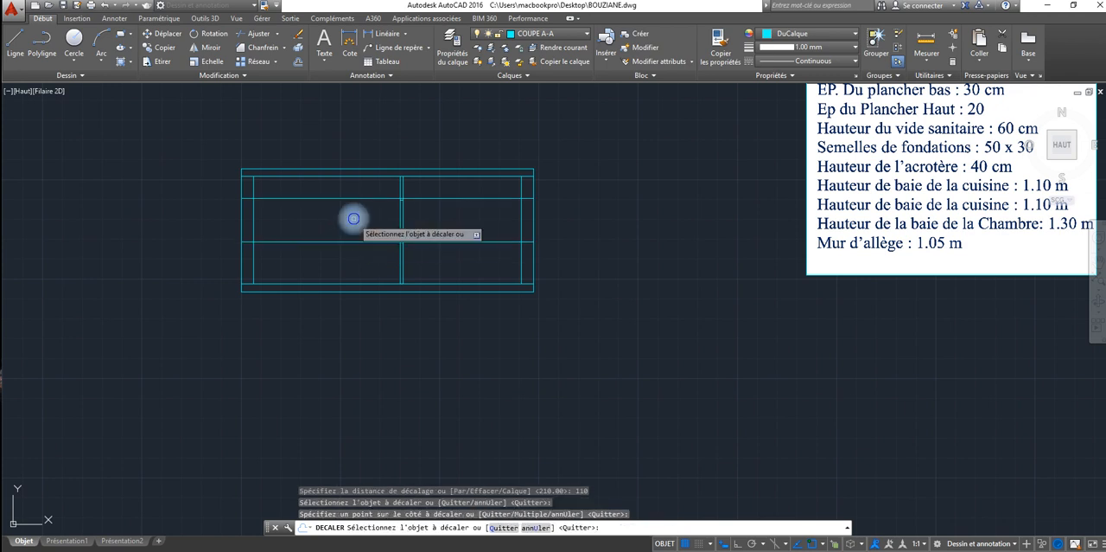
pyautogui.rightClick(354, 222)
pyautogui.click(388, 230)
# Step: Copy the window in the rotated plan's left wall, on cutting line A-A, to the free space just right of the section
pyautogui.moveTo(452, 225); pyautogui.dragTo(332, 221, button='middle')
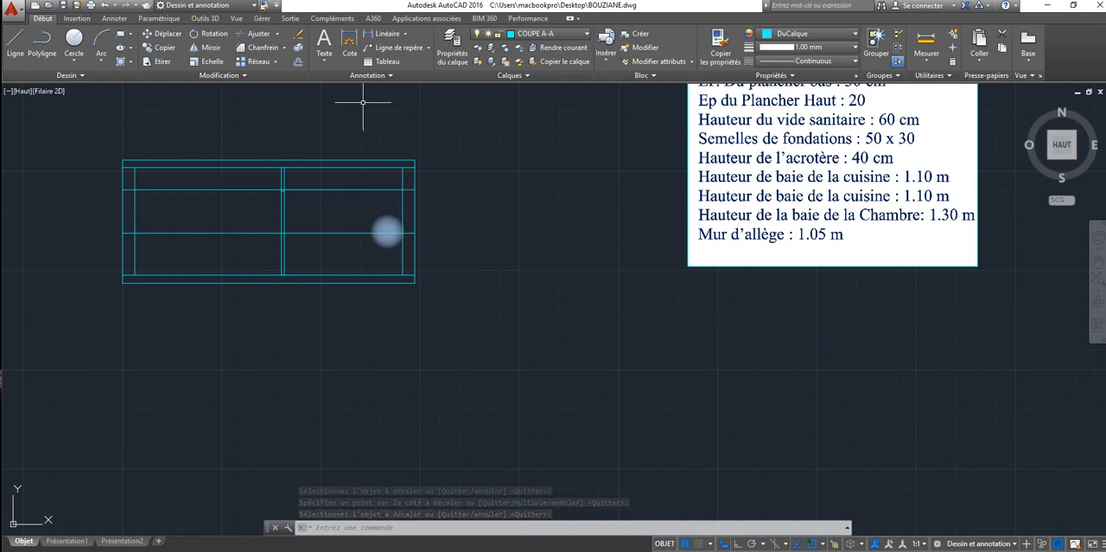
pyautogui.scroll(-2, 304, 208)
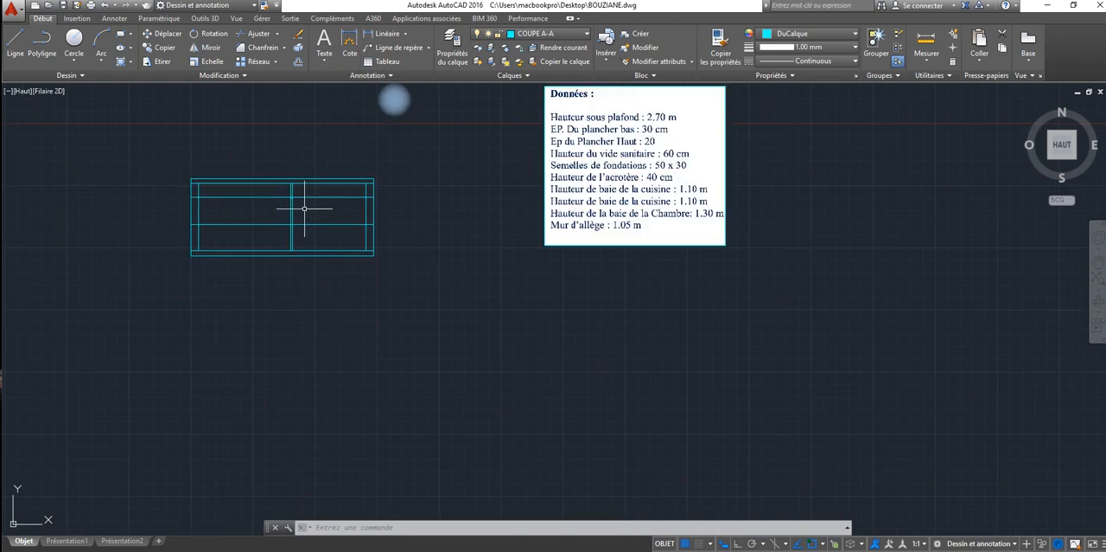
pyautogui.scroll(-4, 304, 209)
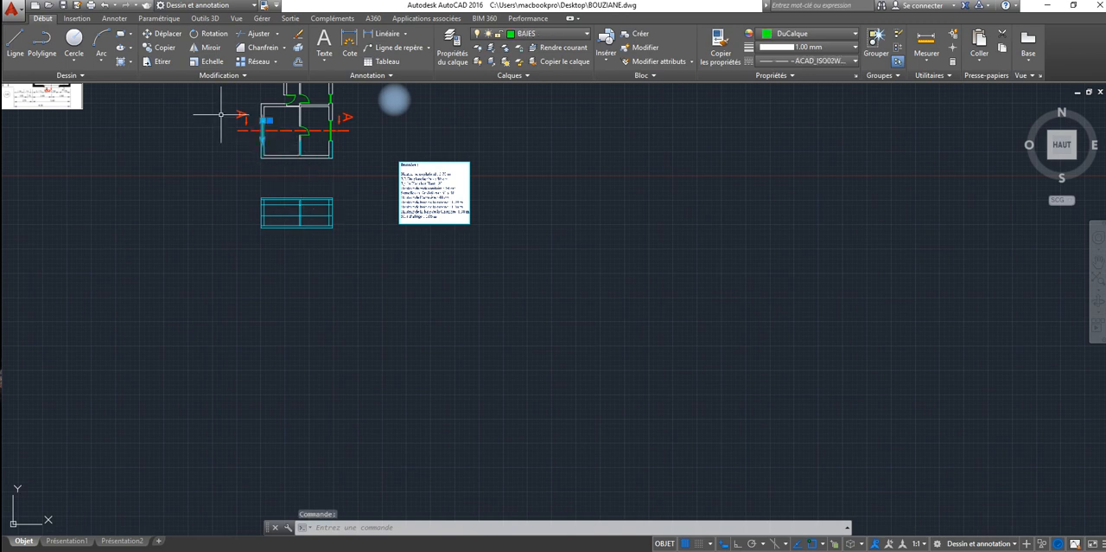
pyautogui.click(164, 47)
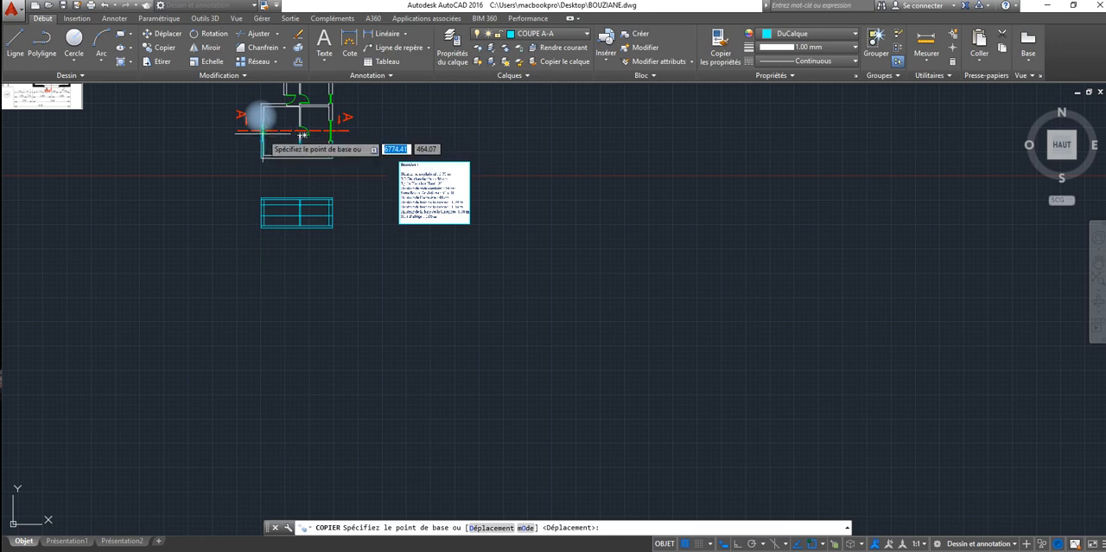
pyautogui.click(262, 131)
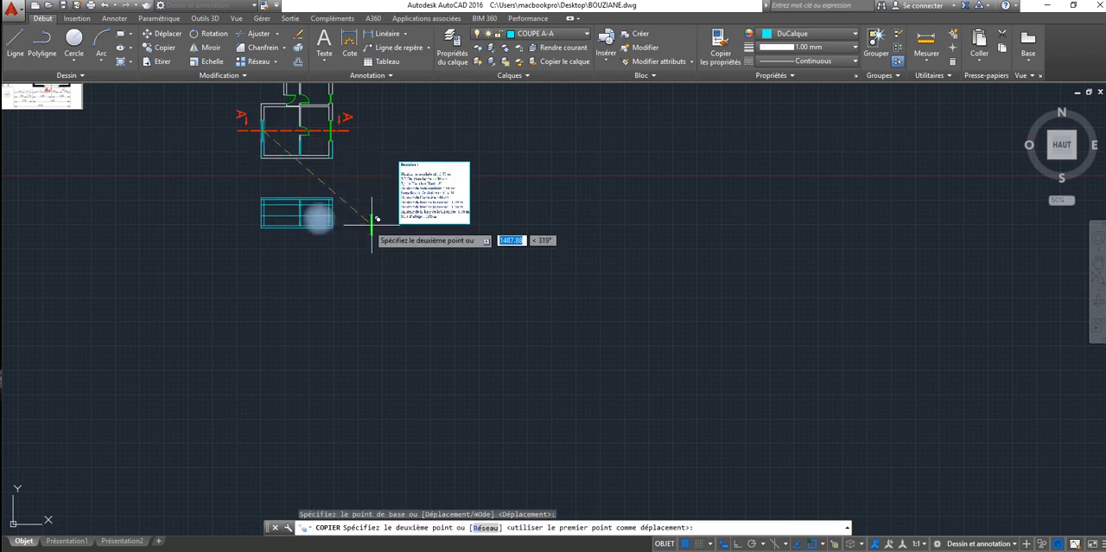
pyautogui.scroll(4, 346, 221)
pyautogui.click(341, 192)
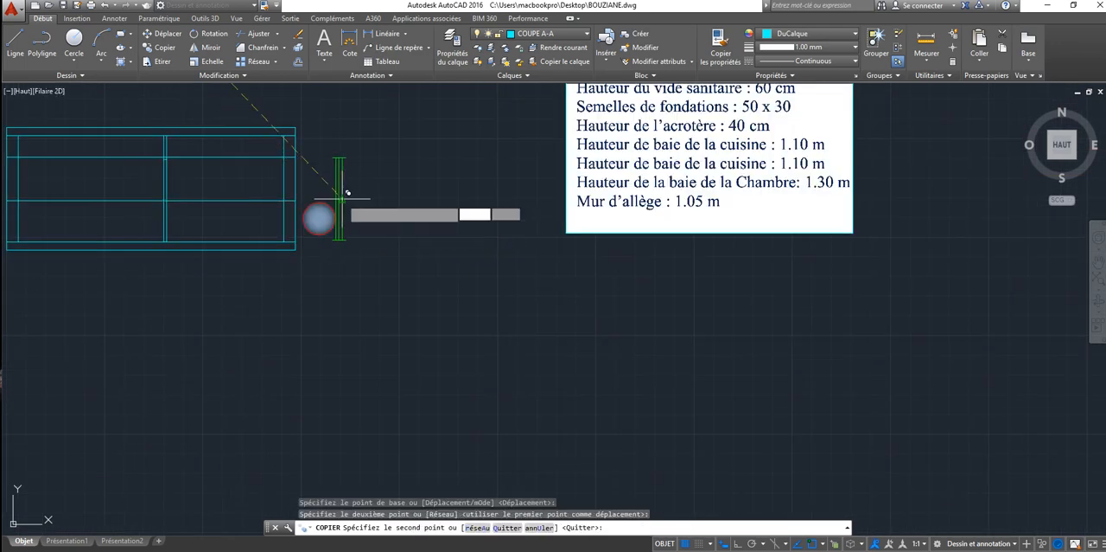
pyautogui.rightClick(420, 256)
pyautogui.click(435, 261)
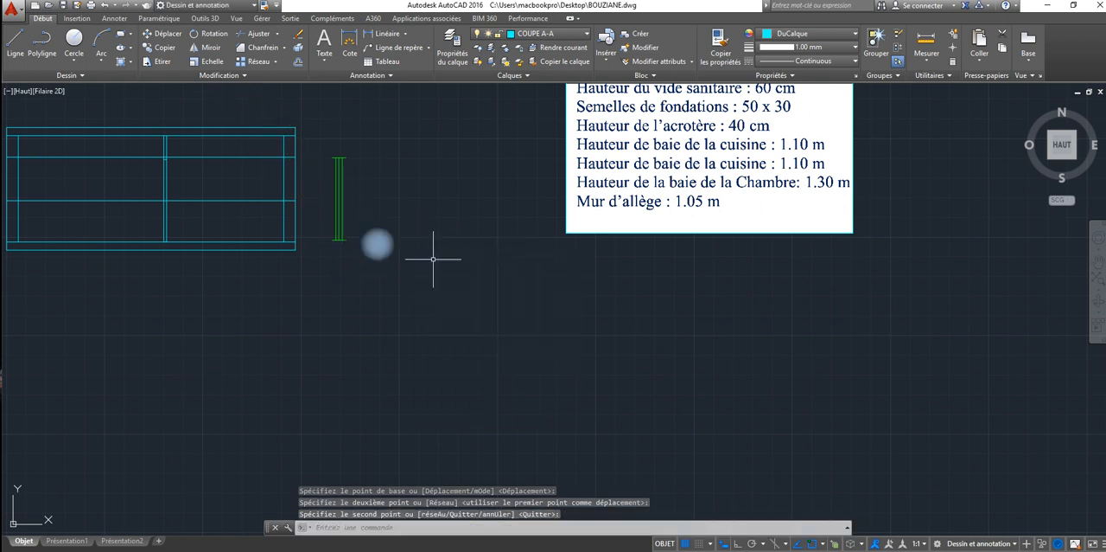
# Step: Shorten the window copy beside the section by stretching its lower end up to the sill line's level
pyautogui.click(339, 228)
pyautogui.click(339, 236)
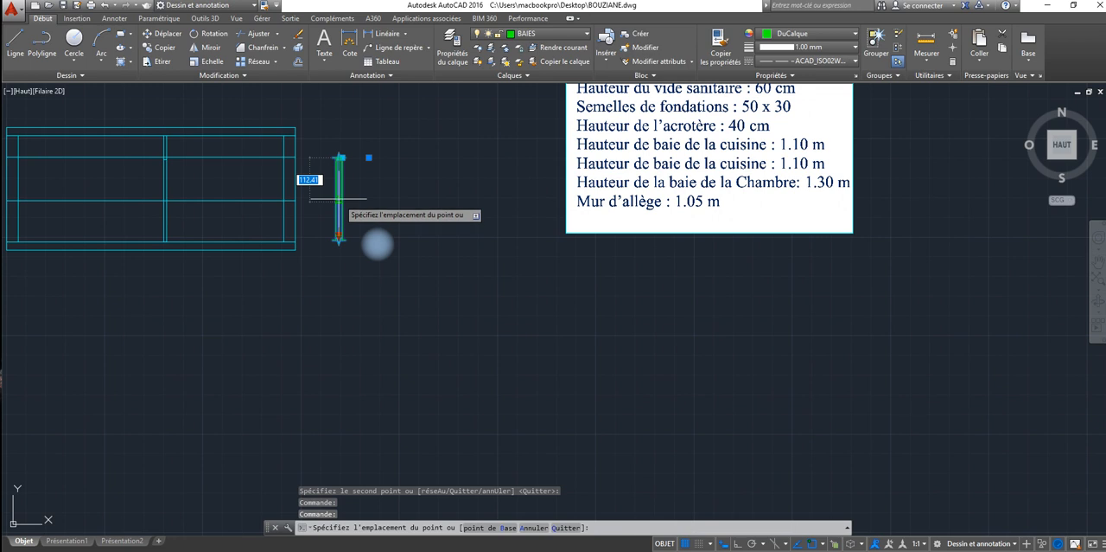
pyautogui.click(339, 200)
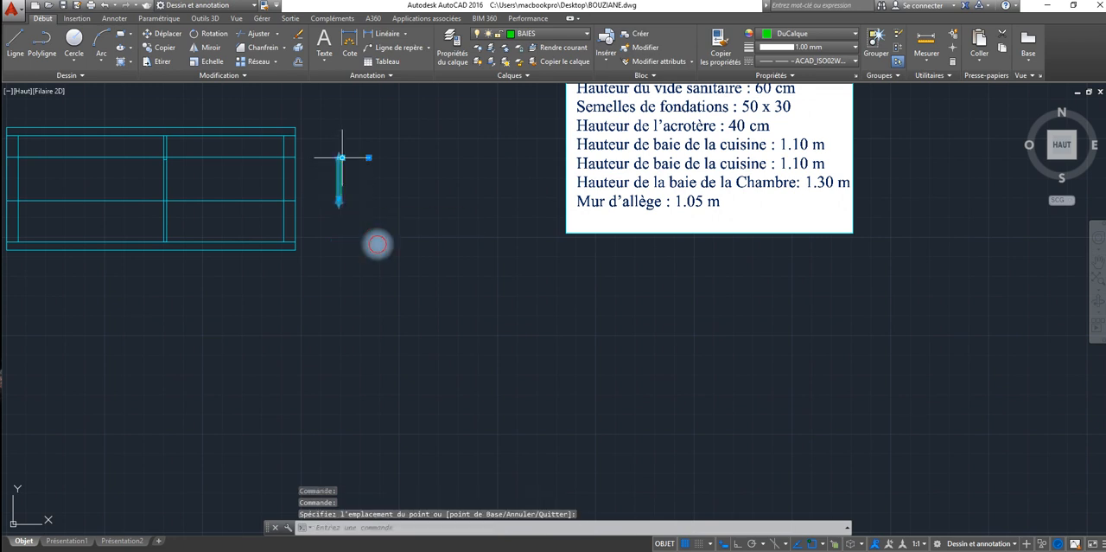
# Step: Move the window into the section's right wall, with its top on the upper opening line and its side on the wall's outer face
pyautogui.click(341, 157)
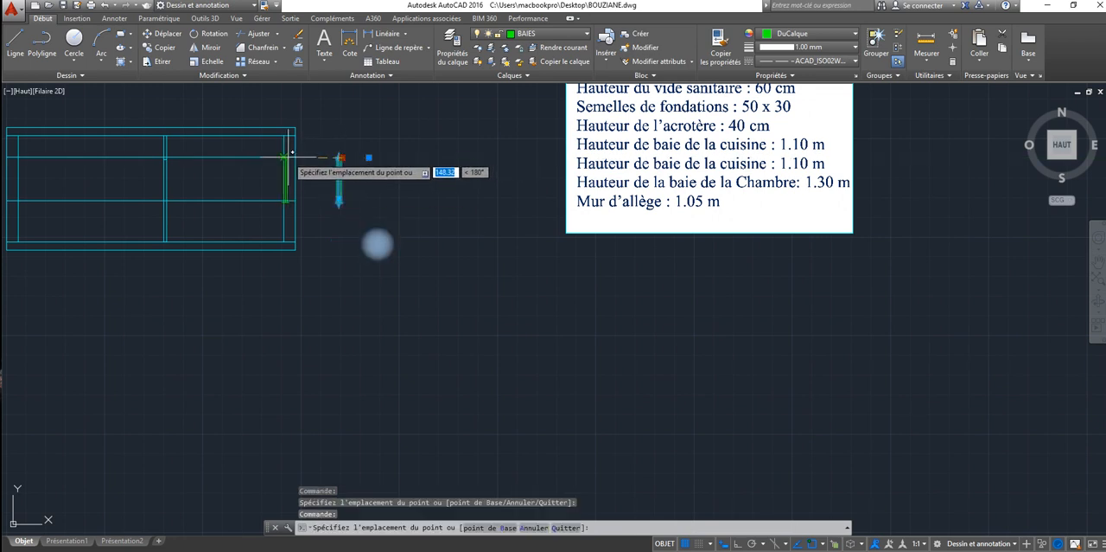
pyautogui.click(287, 156)
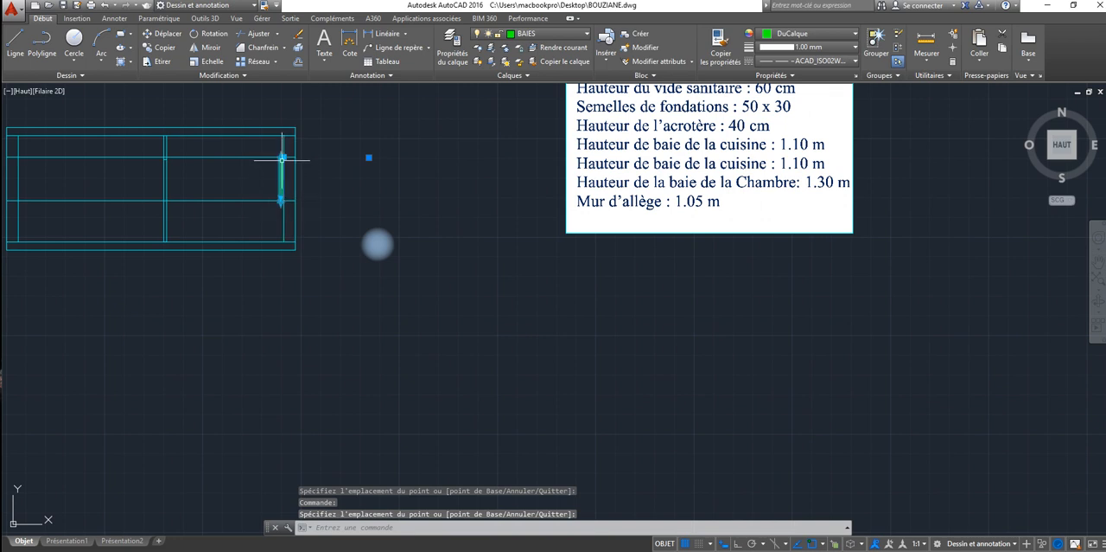
pyautogui.click(282, 156)
pyautogui.scroll(5, 277, 161)
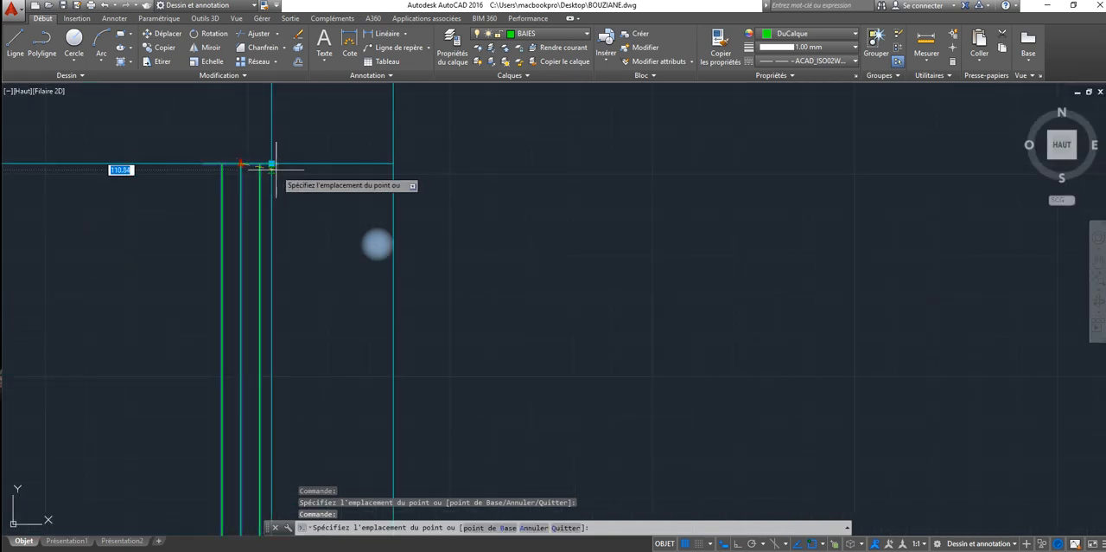
pyautogui.click(274, 161)
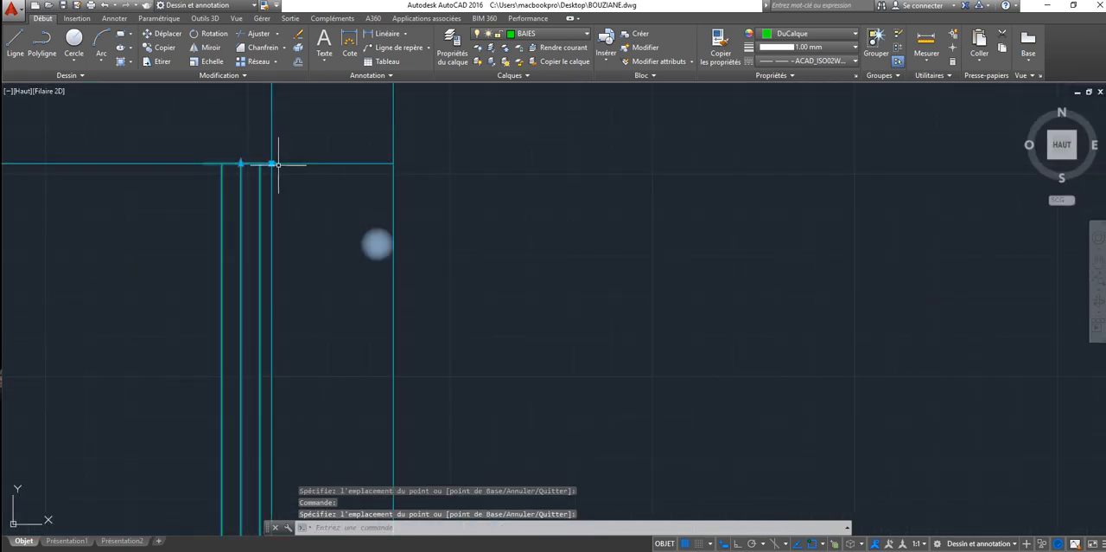
pyautogui.click(271, 163)
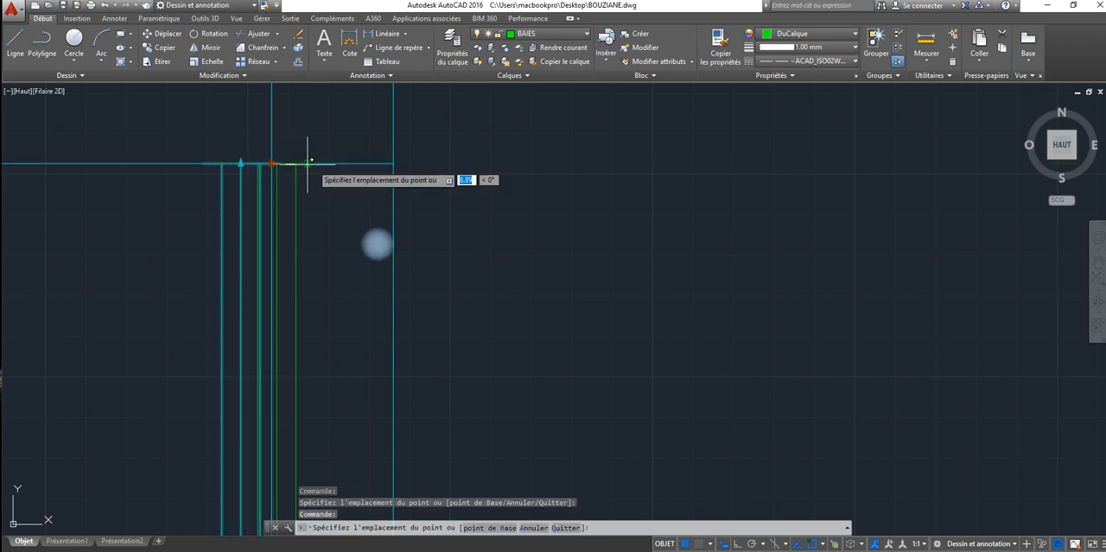
pyautogui.click(395, 161)
# Step: Adjust the lower end of the window in the right wall so that it meets the sill line
pyautogui.scroll(-2, 378, 204)
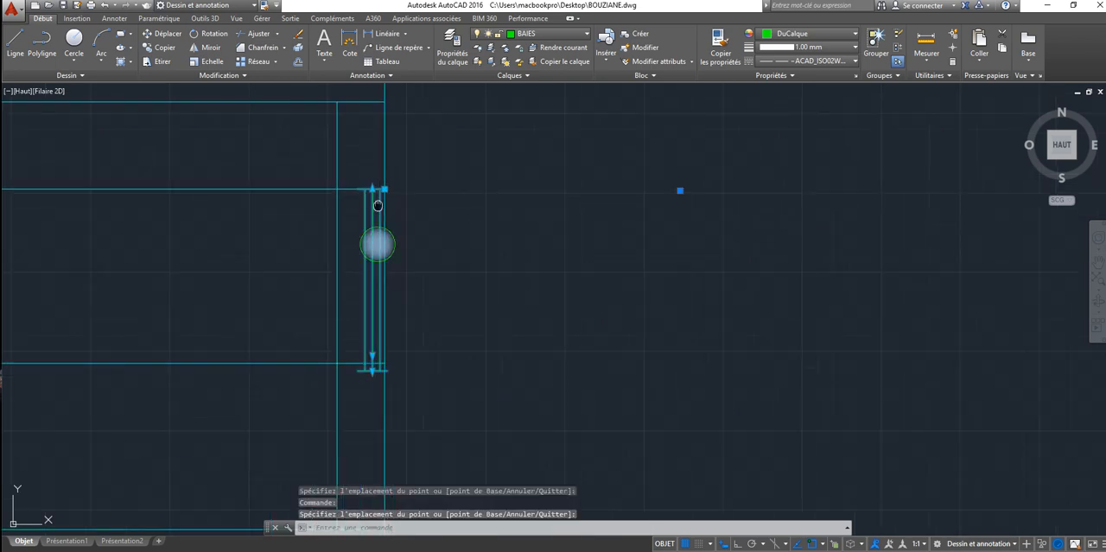
pyautogui.moveTo(377, 204); pyautogui.dragTo(373, 170, button='middle')
pyautogui.click(367, 321)
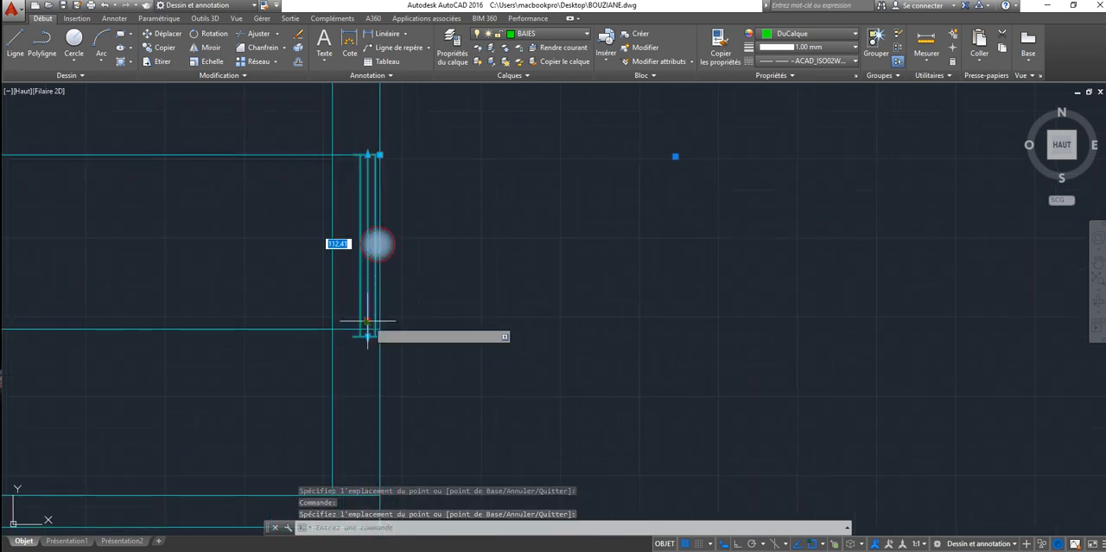
pyautogui.click(367, 314)
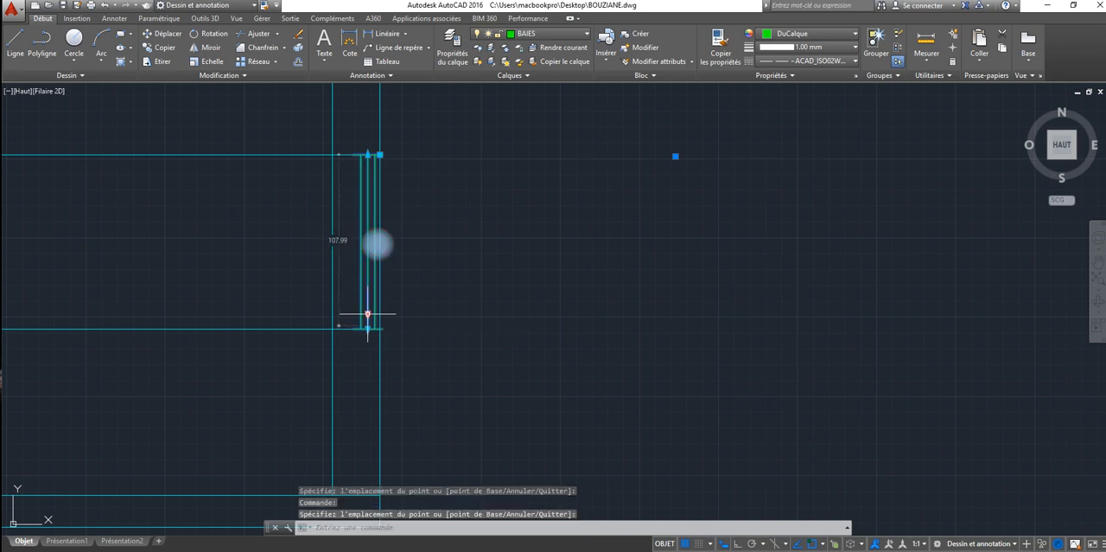
pyautogui.press('Escape')
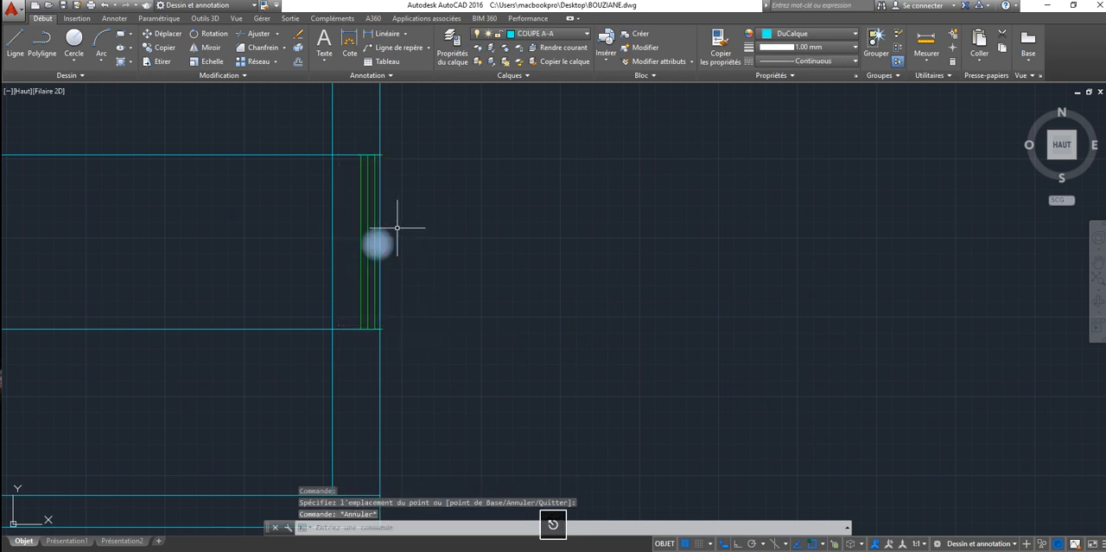
pyautogui.click(367, 158)
pyautogui.click(367, 155)
pyautogui.press('Escape')
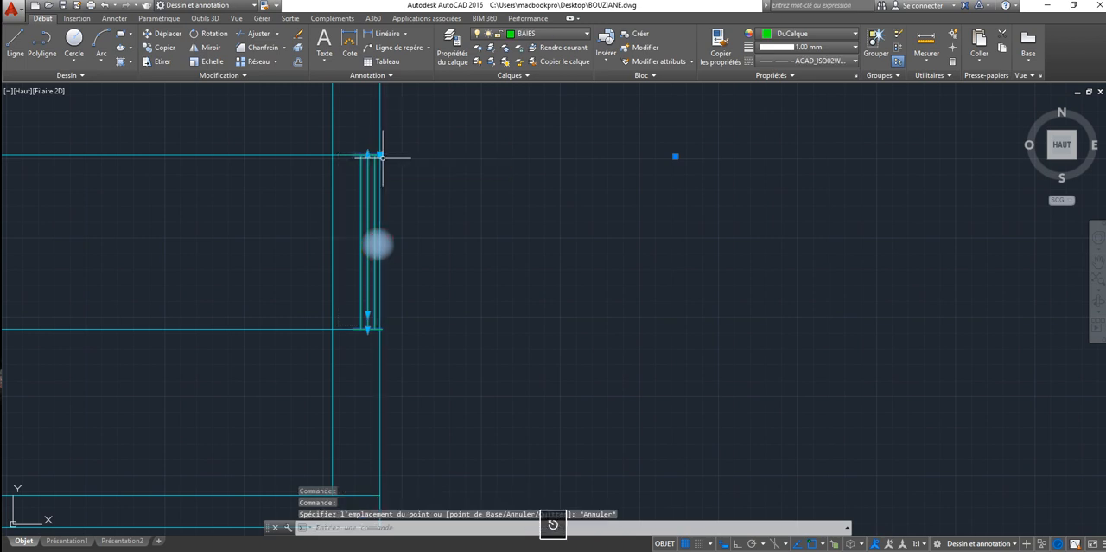
pyautogui.click(380, 155)
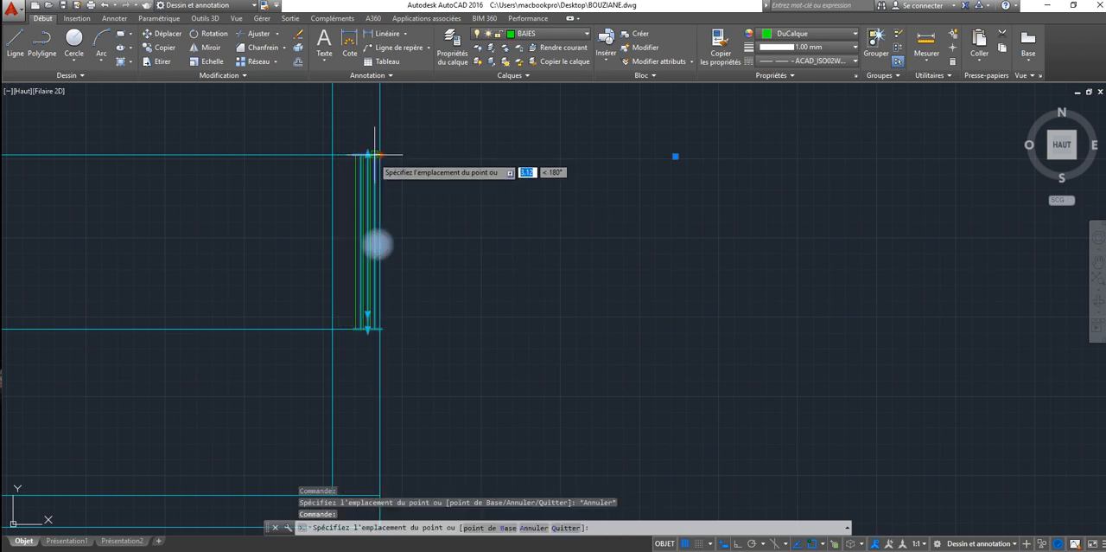
pyautogui.press('Escape')
pyautogui.press('Escape')
# Step: Mirror the right wall's window to the left wall about the section's vertical centreline, keeping the original
pyautogui.scroll(-5, 342, 283)
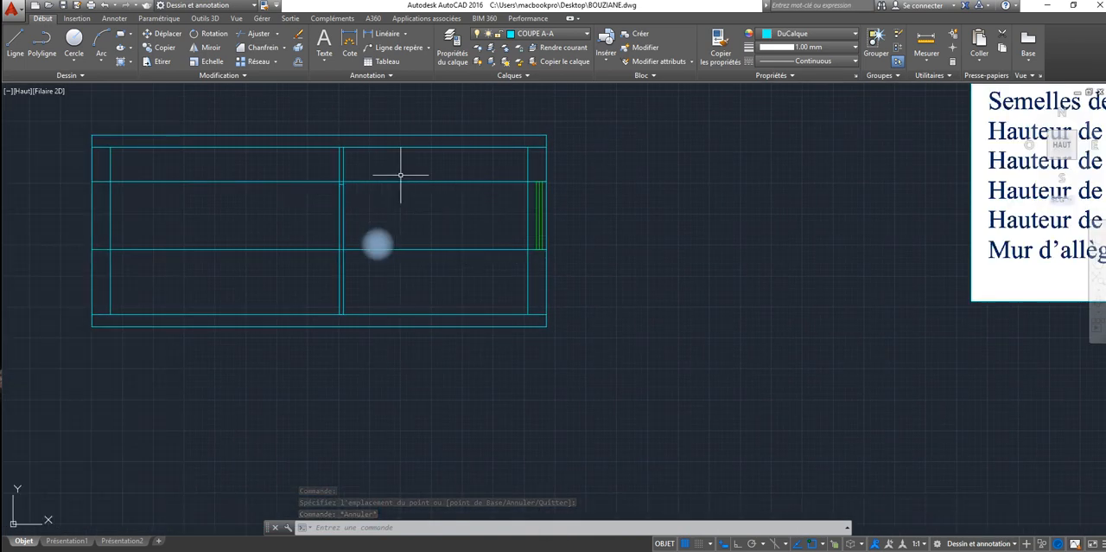
pyautogui.click(204, 47)
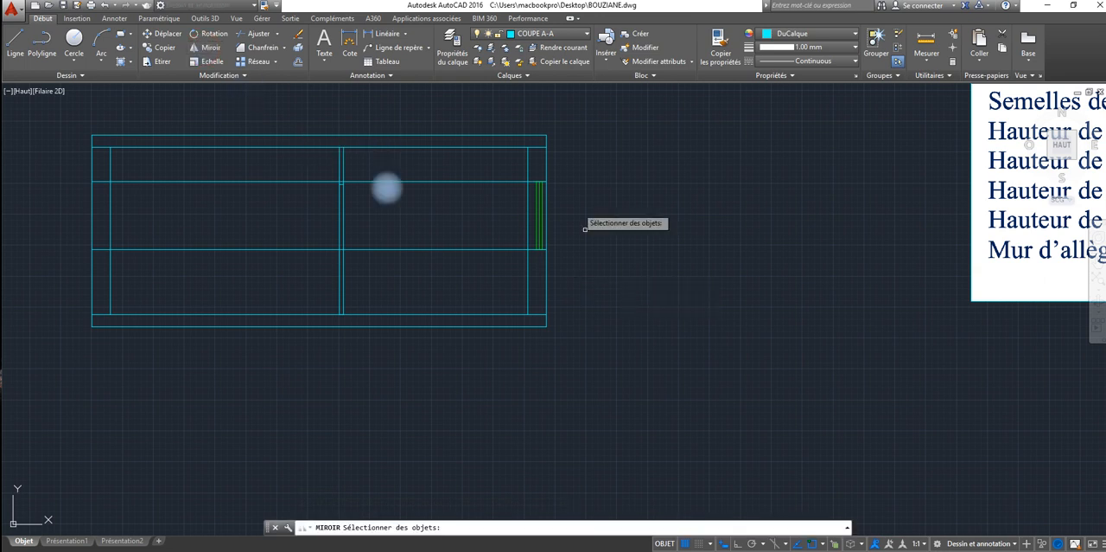
pyautogui.click(539, 203)
pyautogui.press('Return')
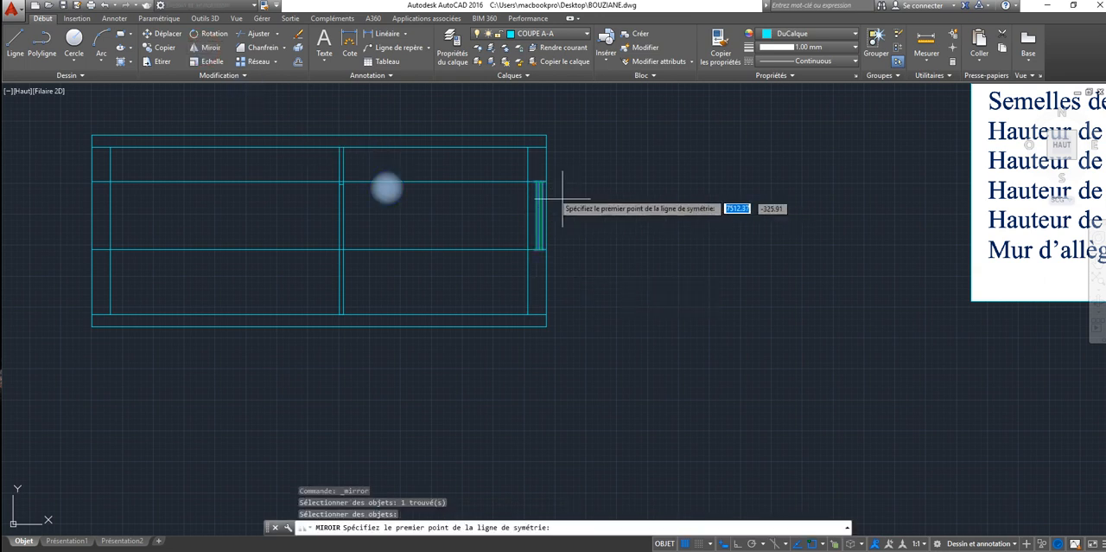
pyautogui.click(319, 136)
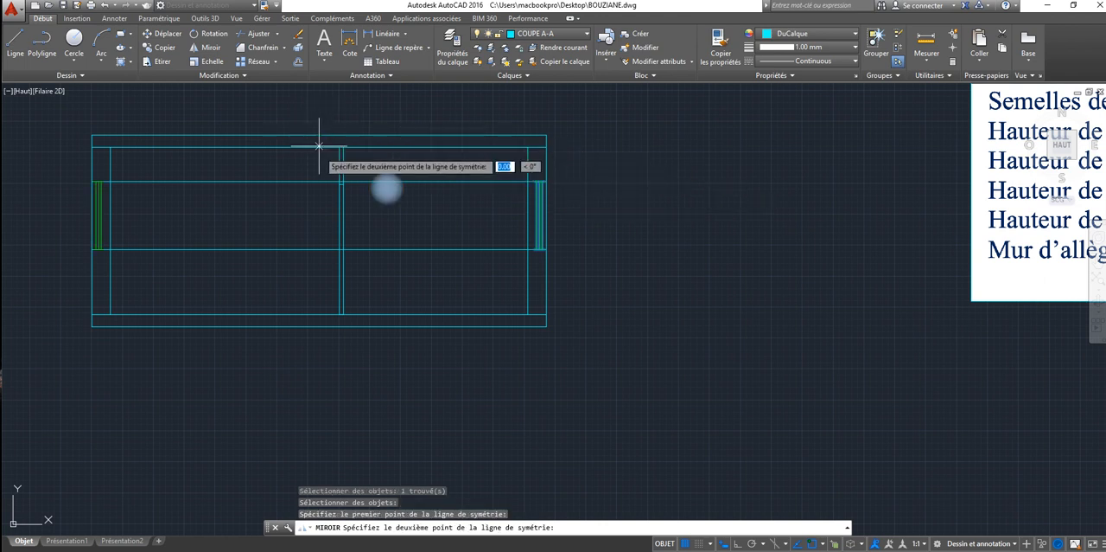
pyautogui.click(318, 383)
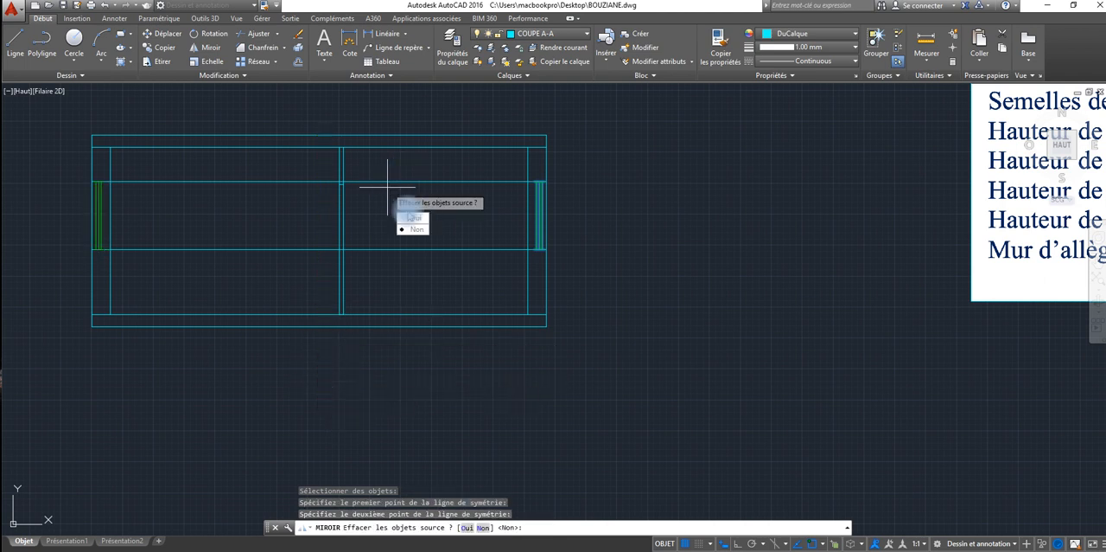
pyautogui.click(416, 228)
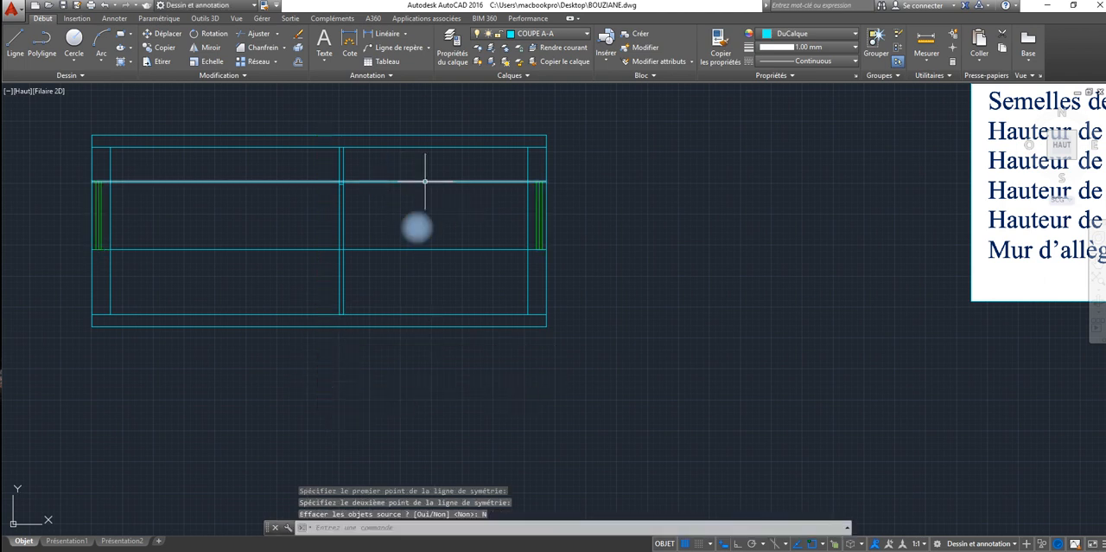
# Step: Erase the two horizontal guide lines marking the sill and the top of the window openings
pyautogui.scroll(-2, 464, 323)
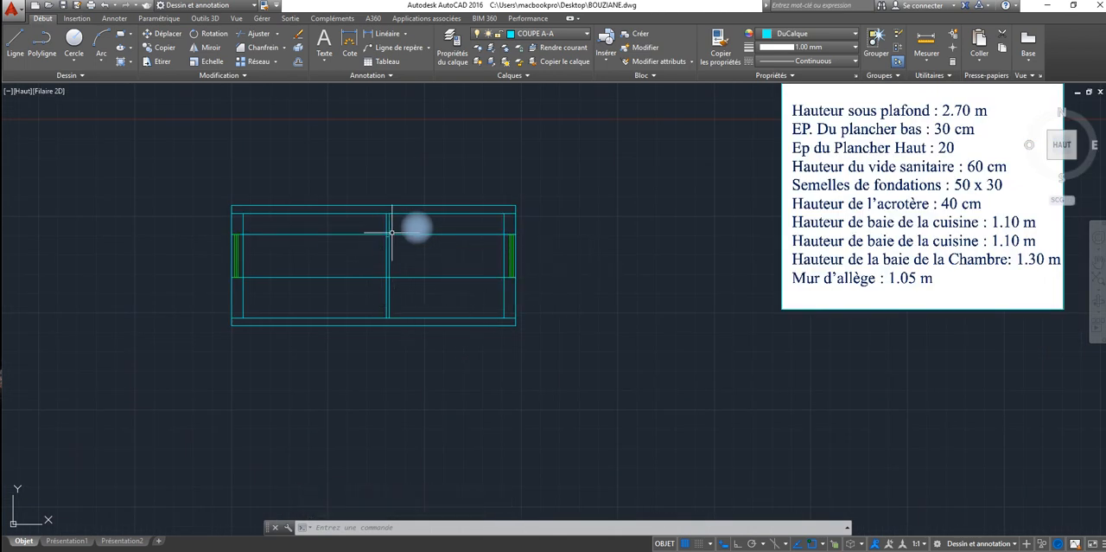
pyautogui.click(348, 223)
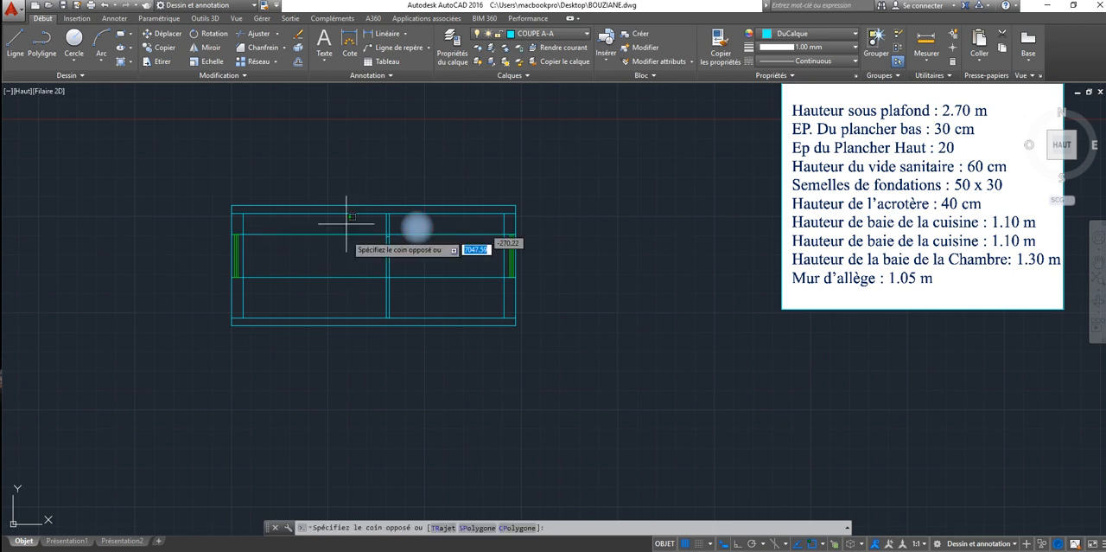
pyautogui.click(317, 294)
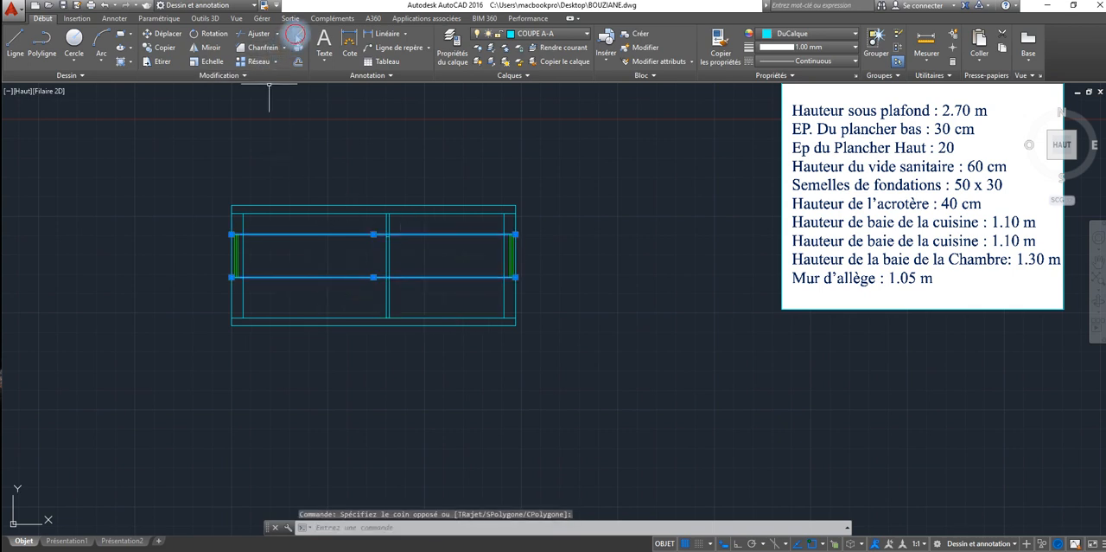
pyautogui.click(294, 34)
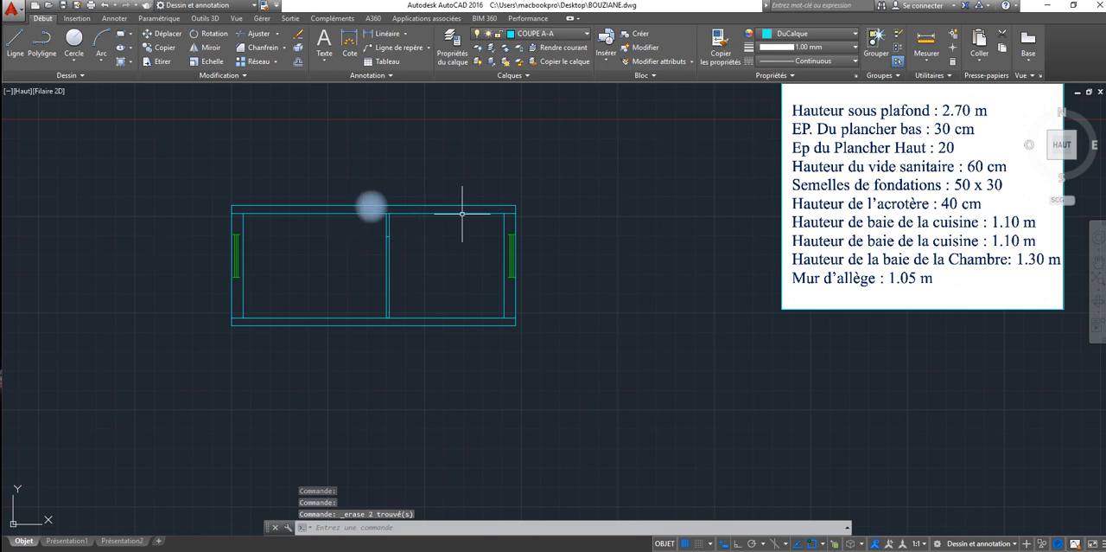
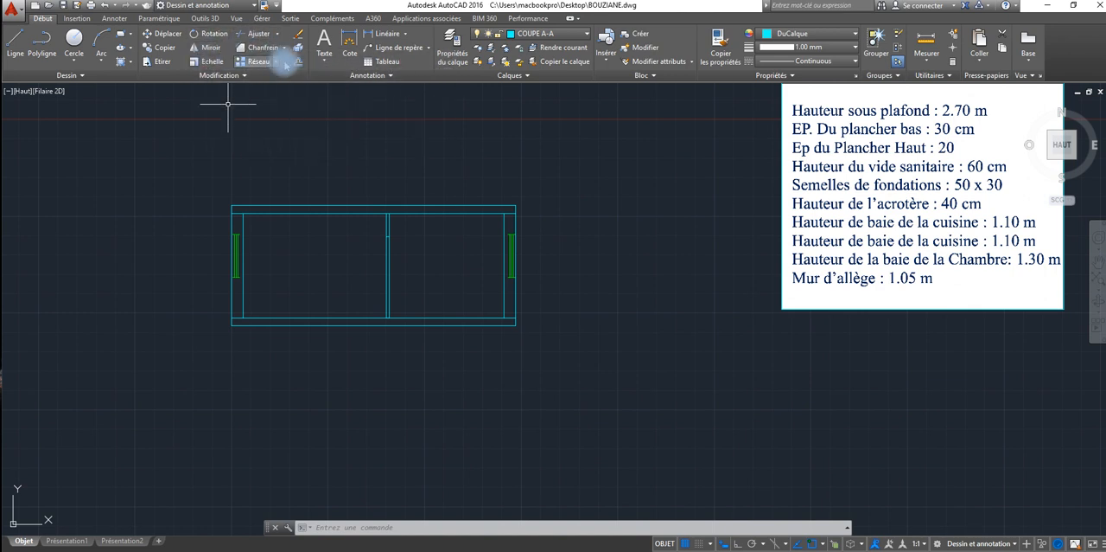
# Step: Offset the underside line of the lower floor slab downward by 60 for the crawl space depth
pyautogui.click(298, 62)
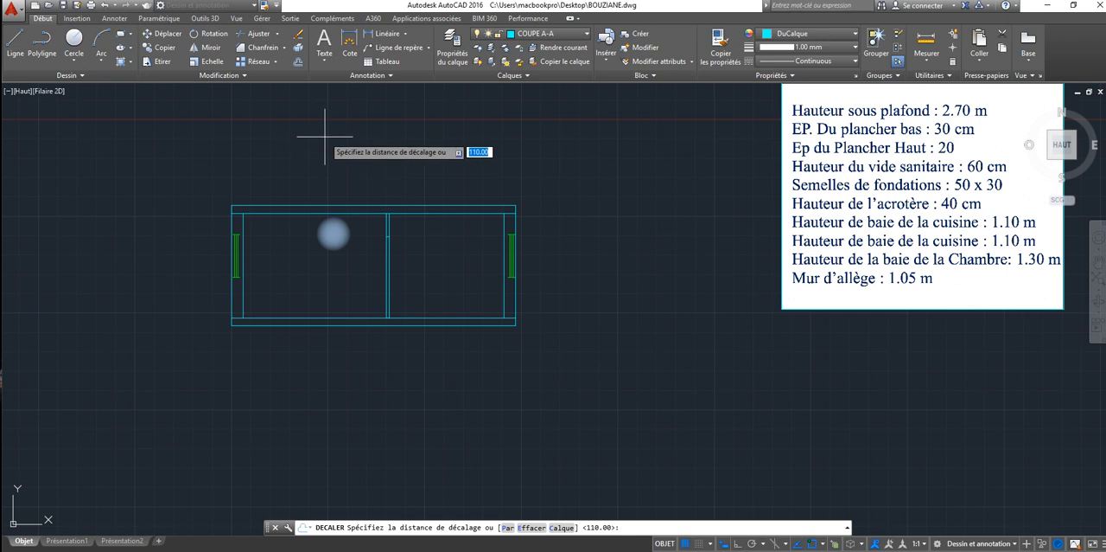
pyautogui.write('60')
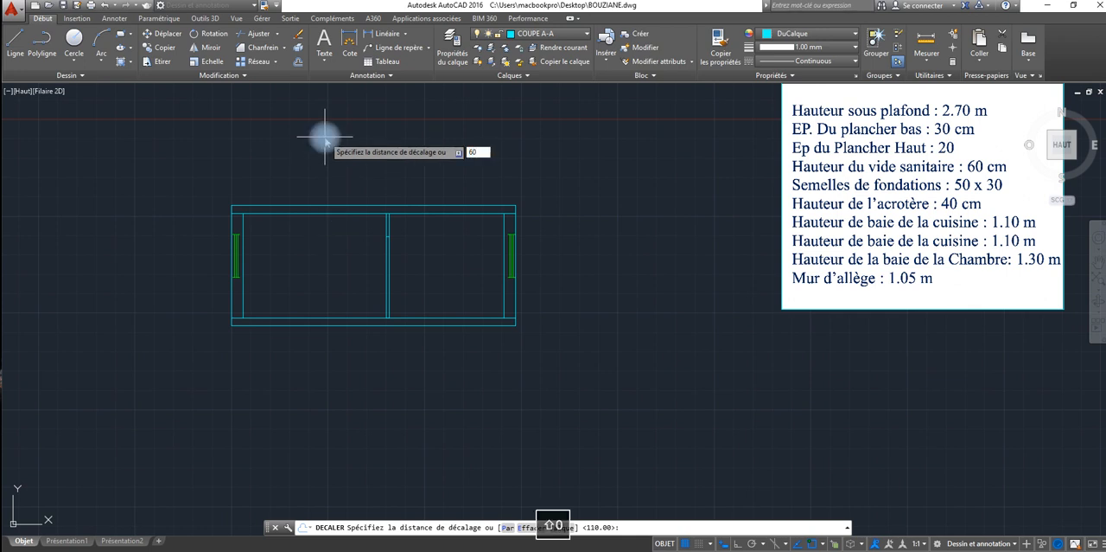
pyautogui.press('Return')
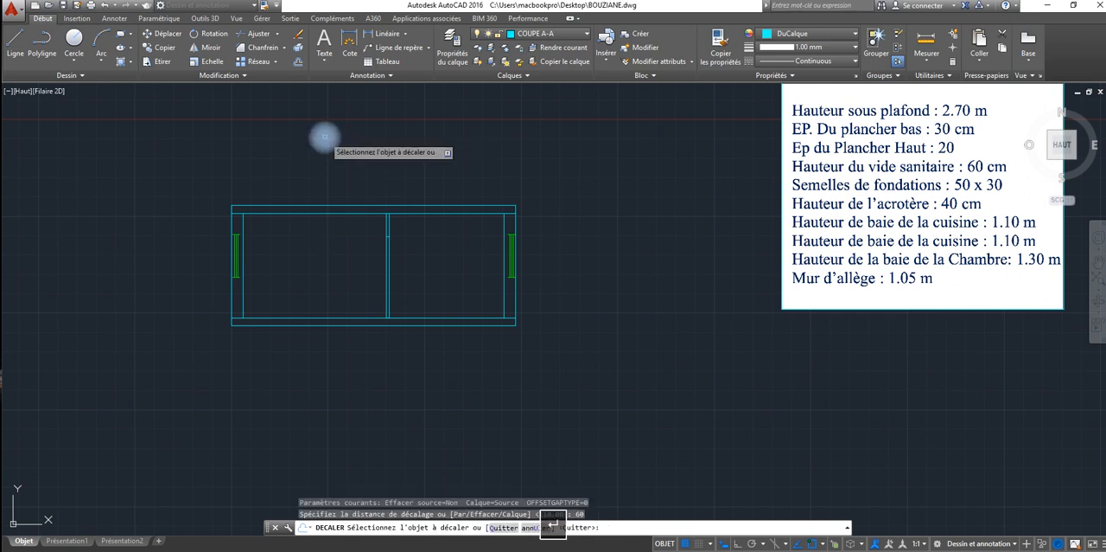
pyautogui.click(375, 322)
pyautogui.click(373, 356)
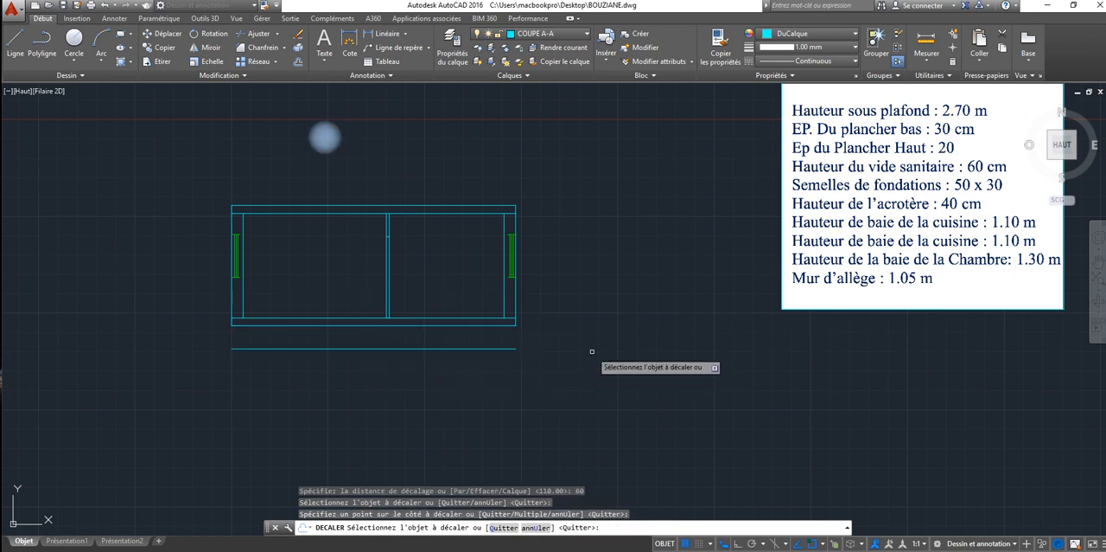
pyautogui.click(461, 205)
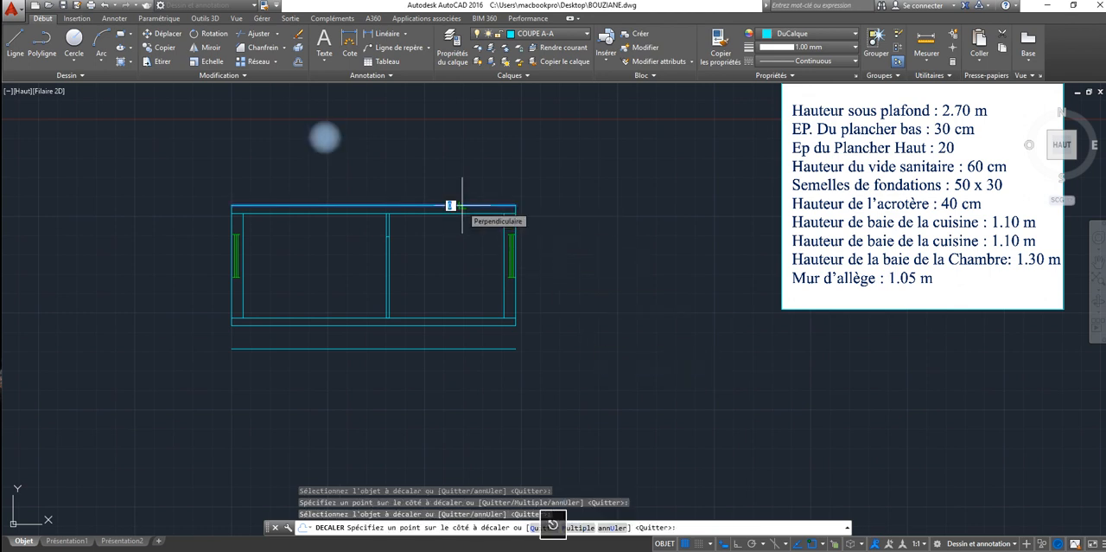
pyautogui.press('Escape')
# Step: Offset the top line of the upper slab upward by 40 for the parapet height
pyautogui.press('Return')
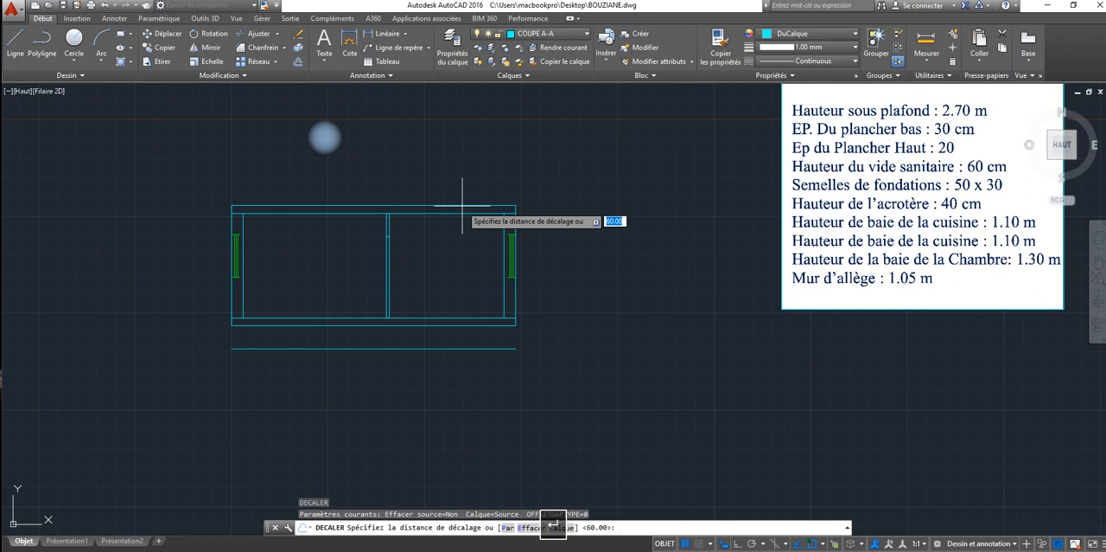
pyautogui.write('40')
pyautogui.press('Return')
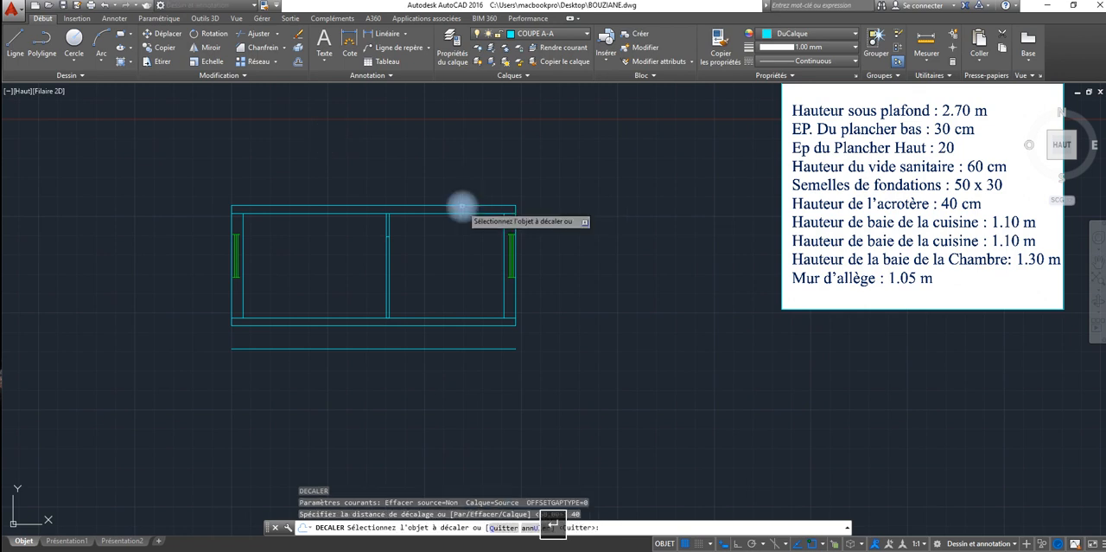
pyautogui.click(462, 205)
pyautogui.click(456, 196)
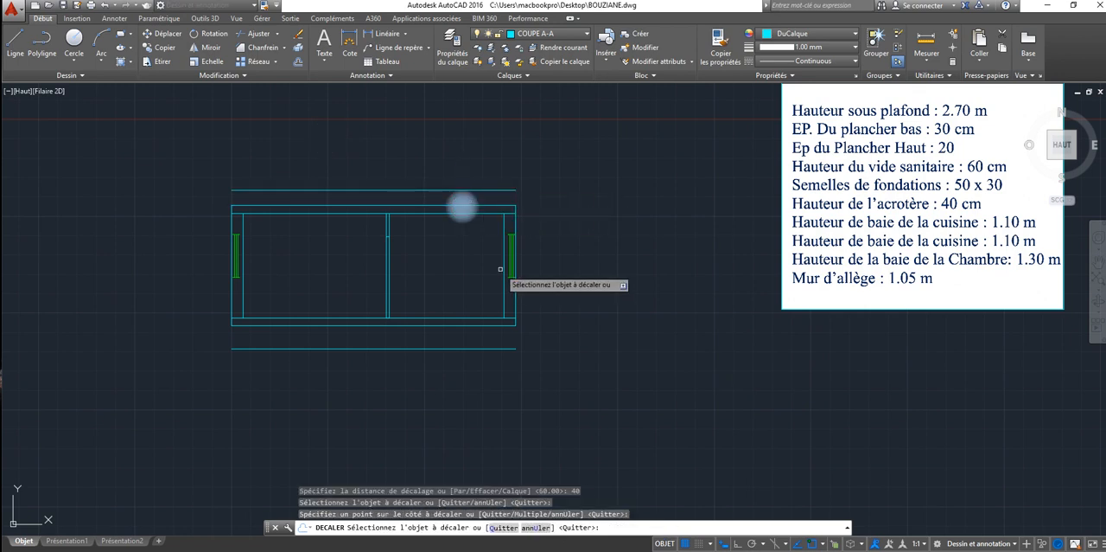
pyautogui.rightClick(568, 216)
pyautogui.click(579, 222)
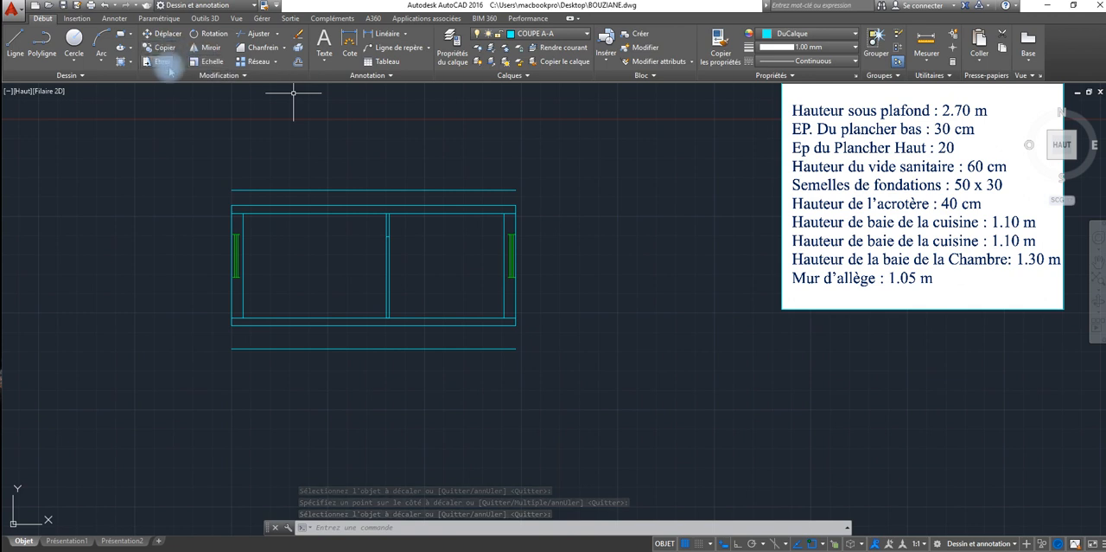
# Step: Draw a vertical line from the lower slab's underside, aligned with the right wall's inner face, down to the crawl space base line
pyautogui.click(15, 39)
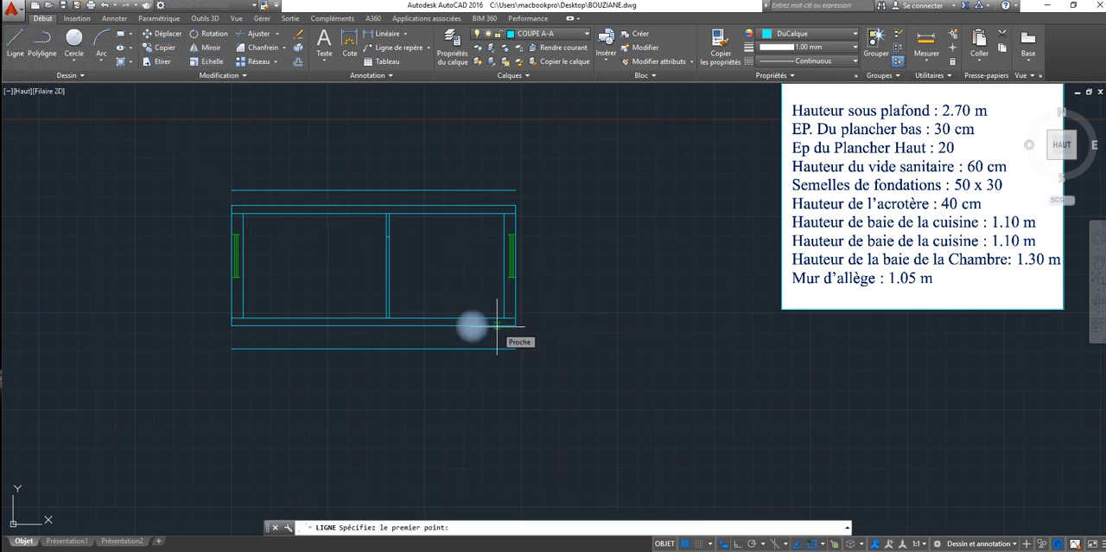
pyautogui.scroll(5, 497, 325)
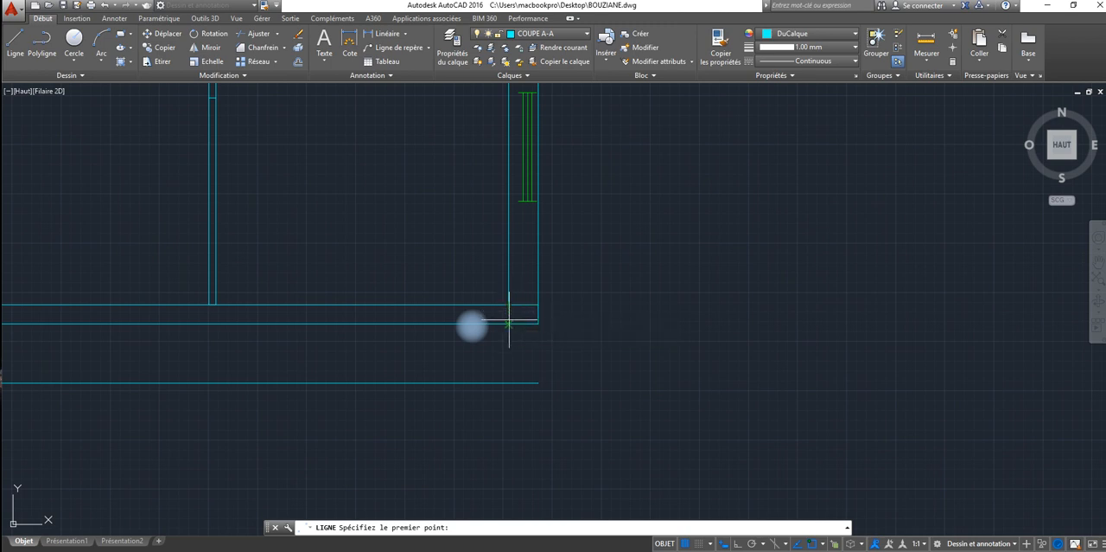
pyautogui.click(508, 323)
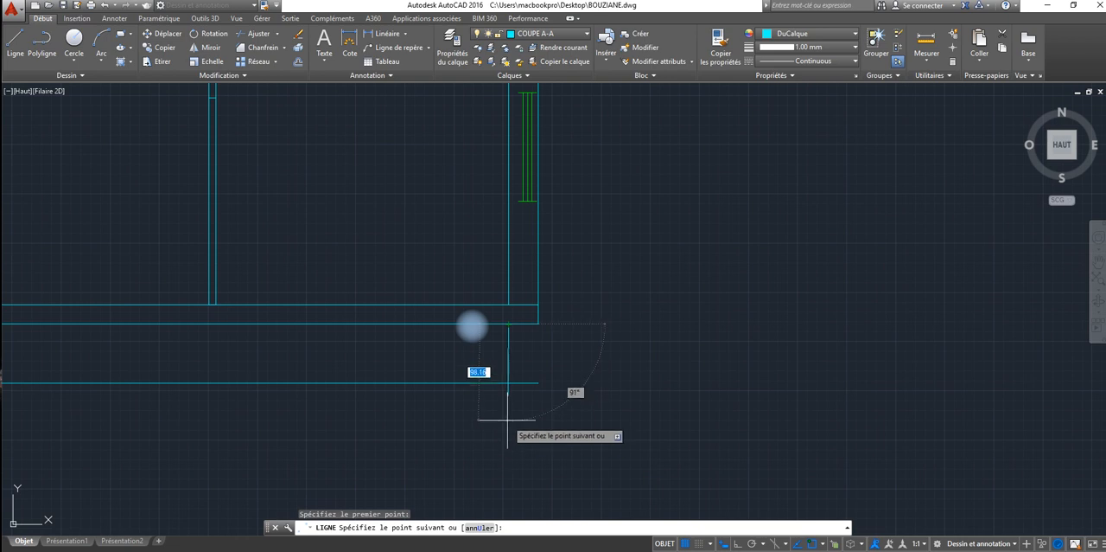
pyautogui.click(509, 383)
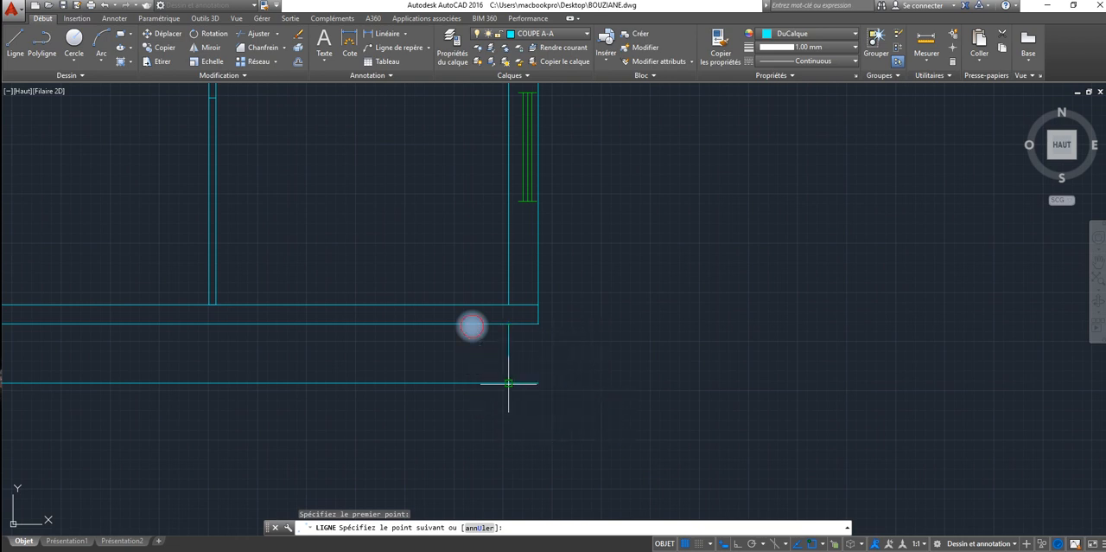
pyautogui.rightClick(508, 383)
pyautogui.click(523, 392)
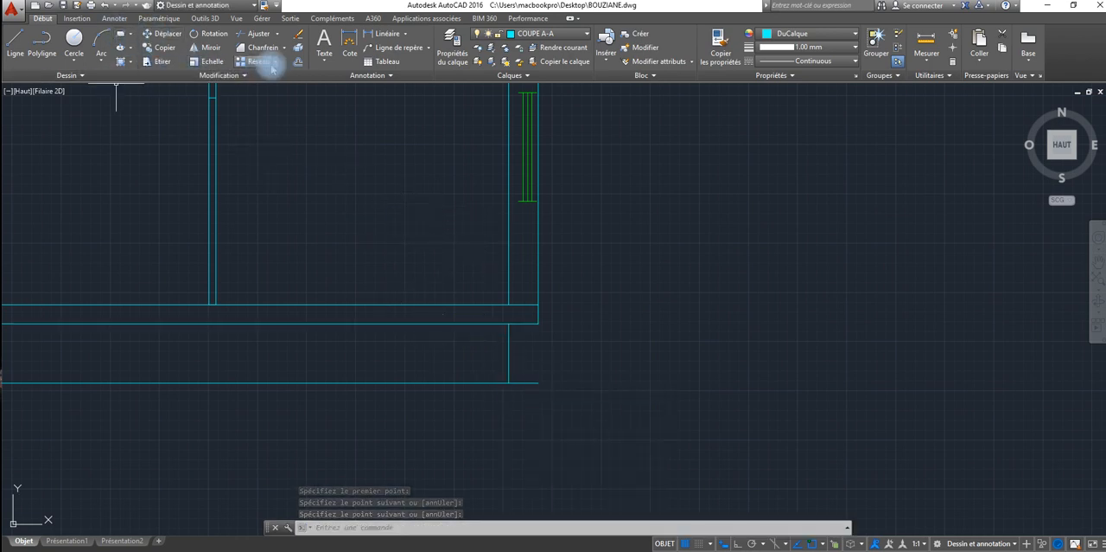
pyautogui.click(298, 63)
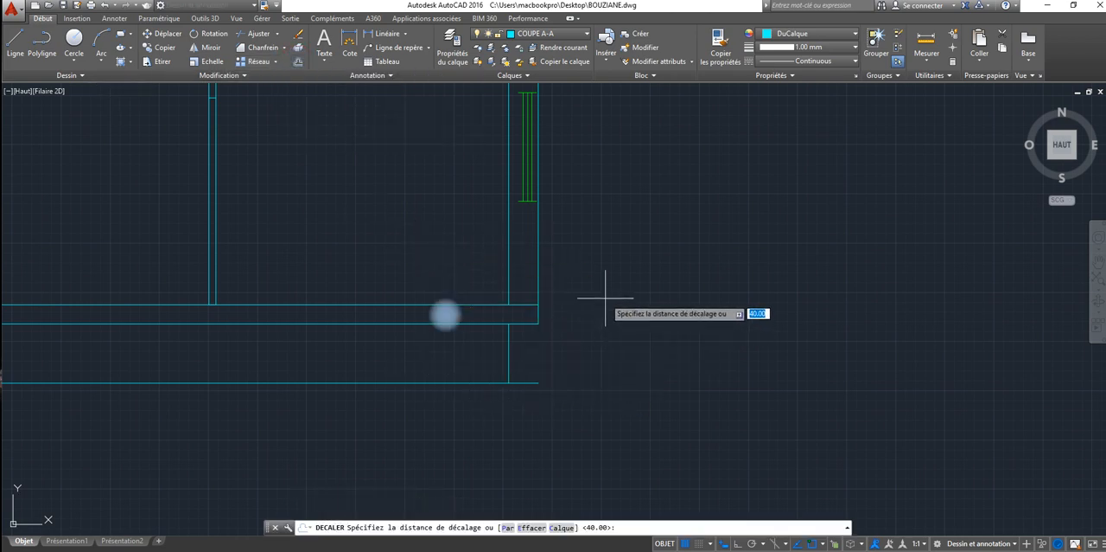
pyautogui.scroll(-5, 605, 296)
pyautogui.scroll(6, 605, 296)
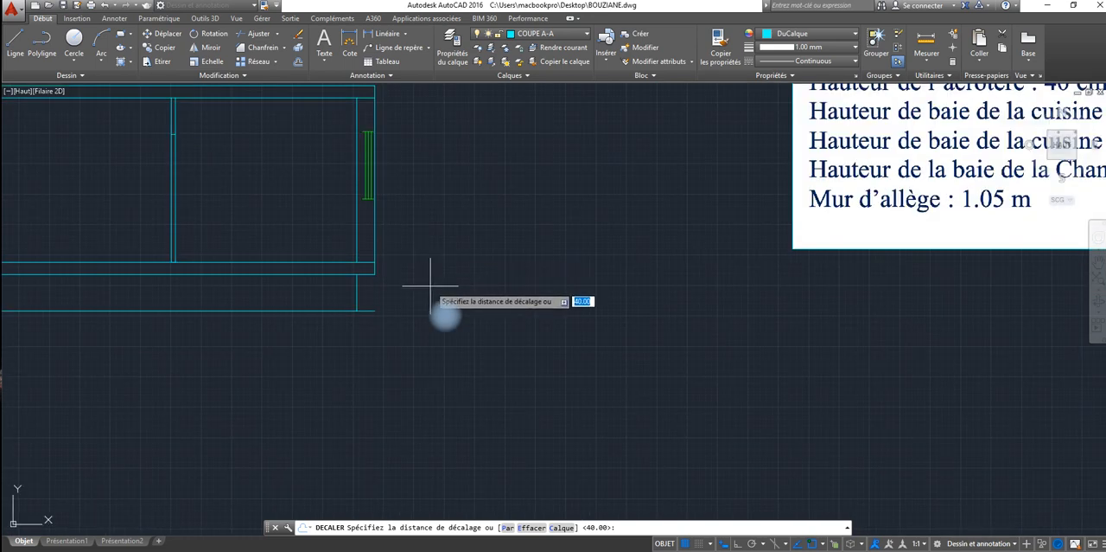
pyautogui.write('35')
pyautogui.press('Return')
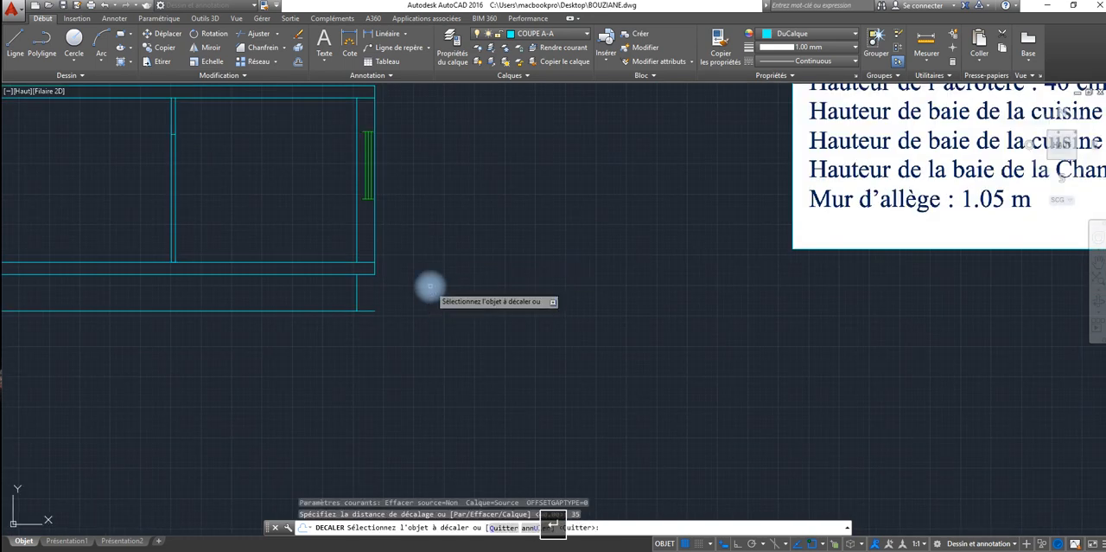
pyautogui.click(356, 293)
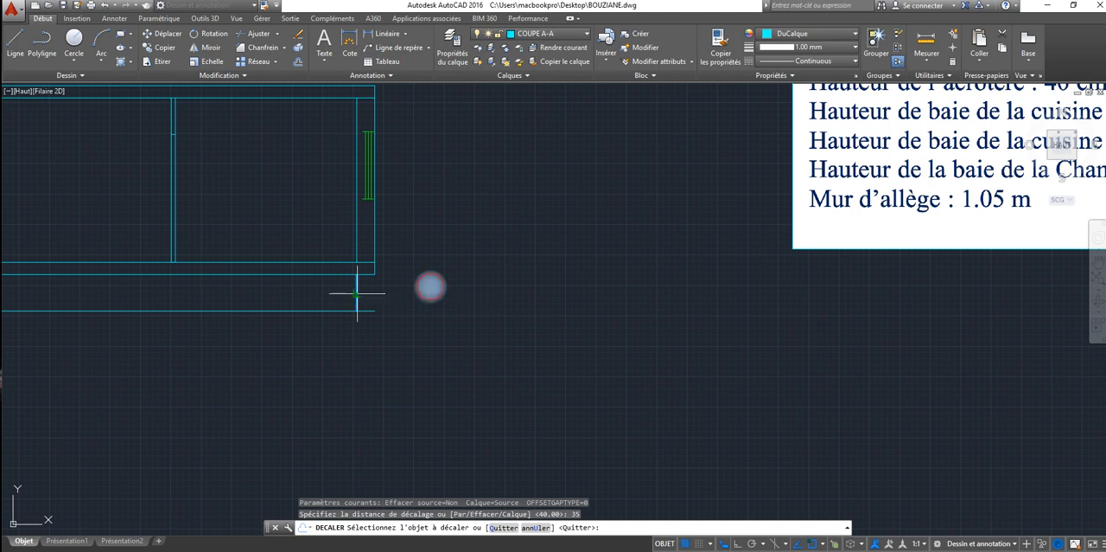
pyautogui.press('Escape')
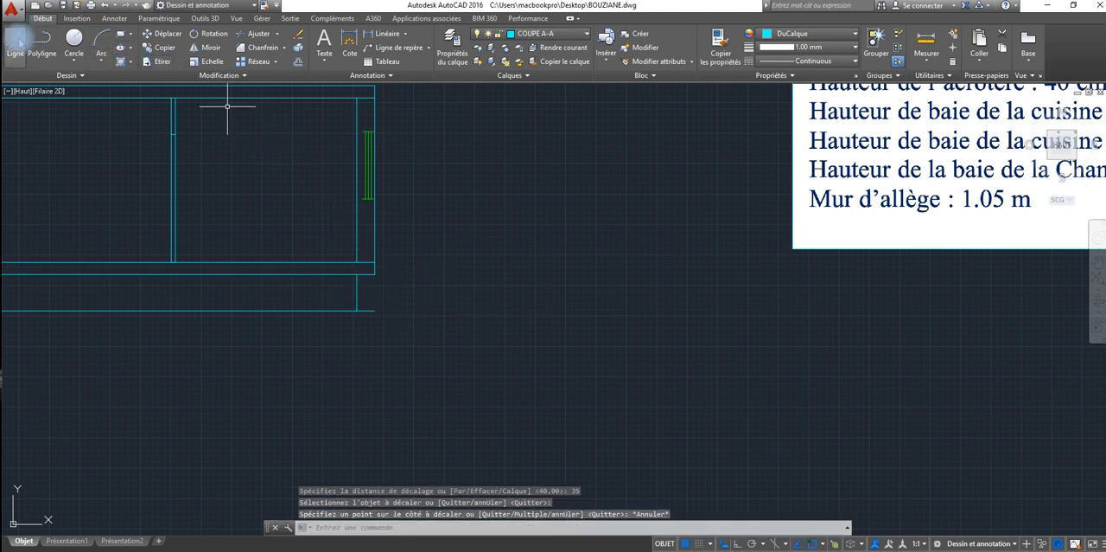
# Step: Draw the outer vertical line of the crawl space wall from the lower slab's right corner to the base line's end
pyautogui.write('l')
pyautogui.press('Return')
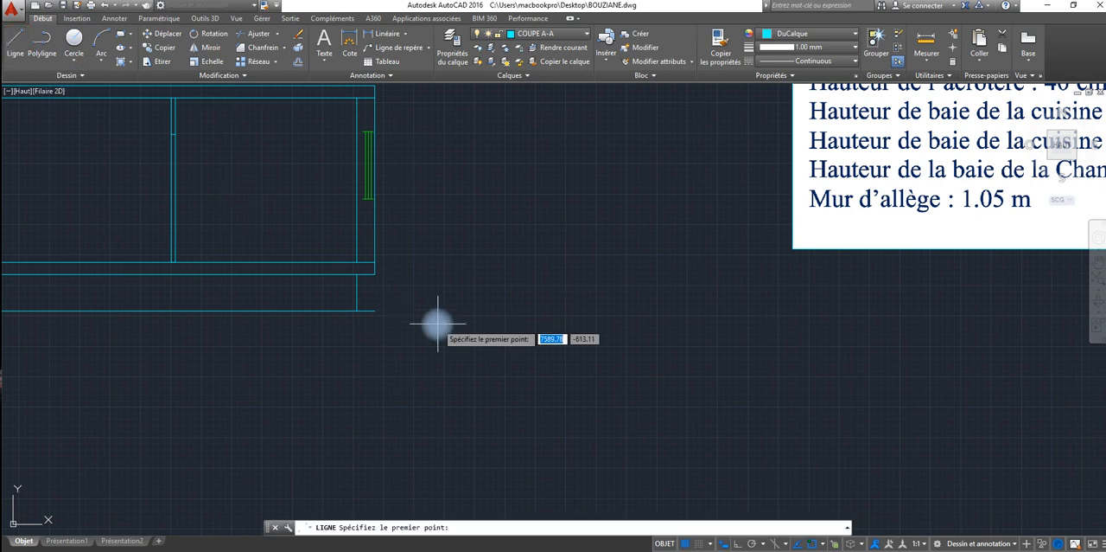
pyautogui.click(374, 274)
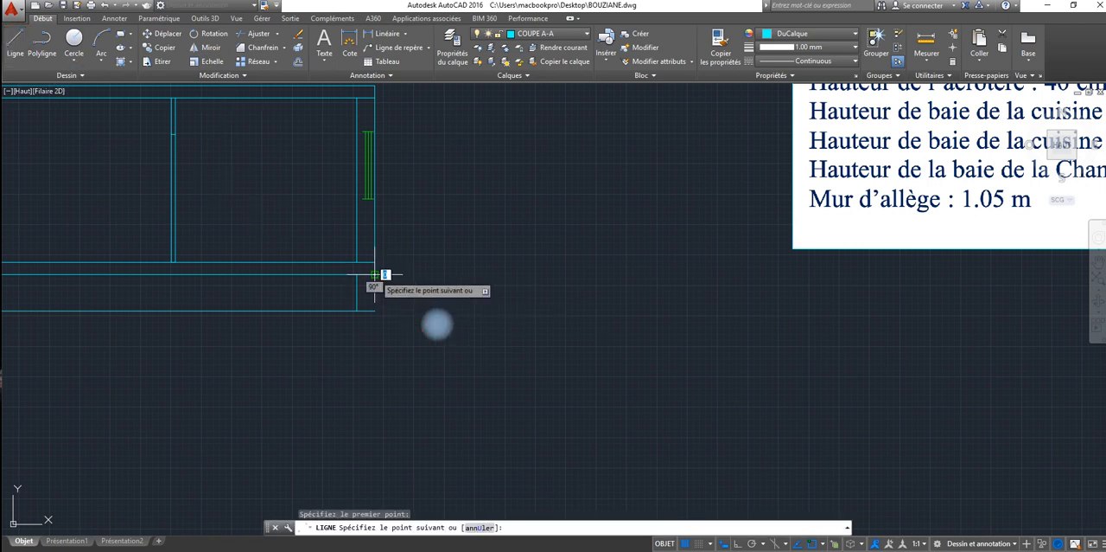
pyautogui.rightClick(416, 351)
pyautogui.click(419, 354)
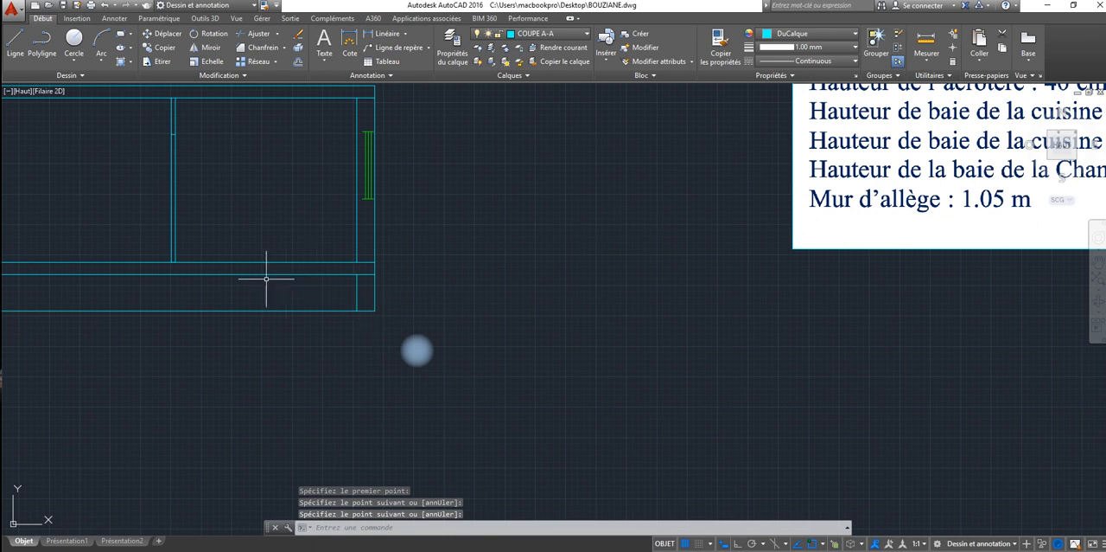
pyautogui.moveTo(265, 279); pyautogui.dragTo(521, 252, button='middle')
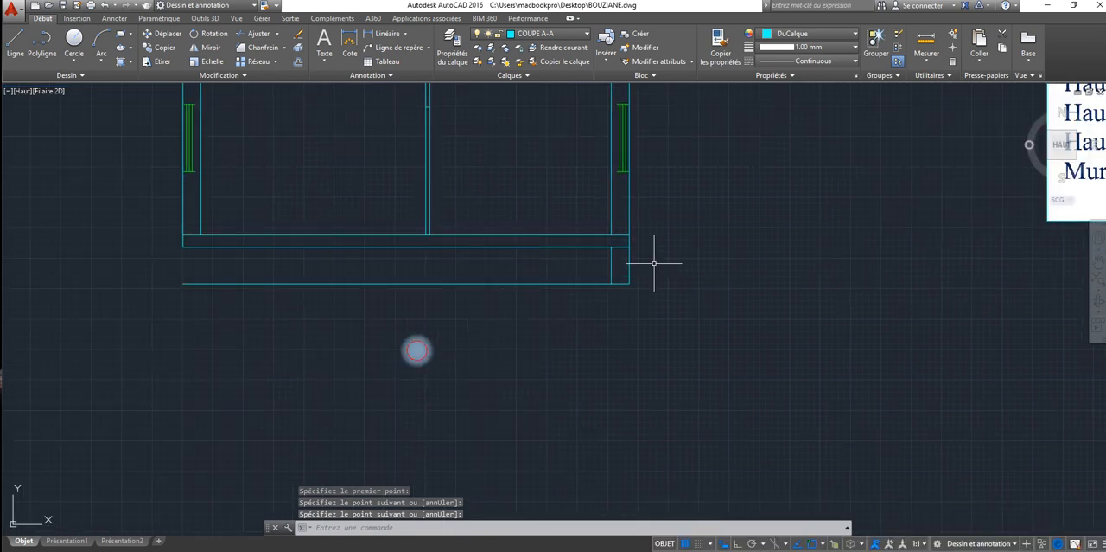
pyautogui.click(654, 262)
pyautogui.click(601, 271)
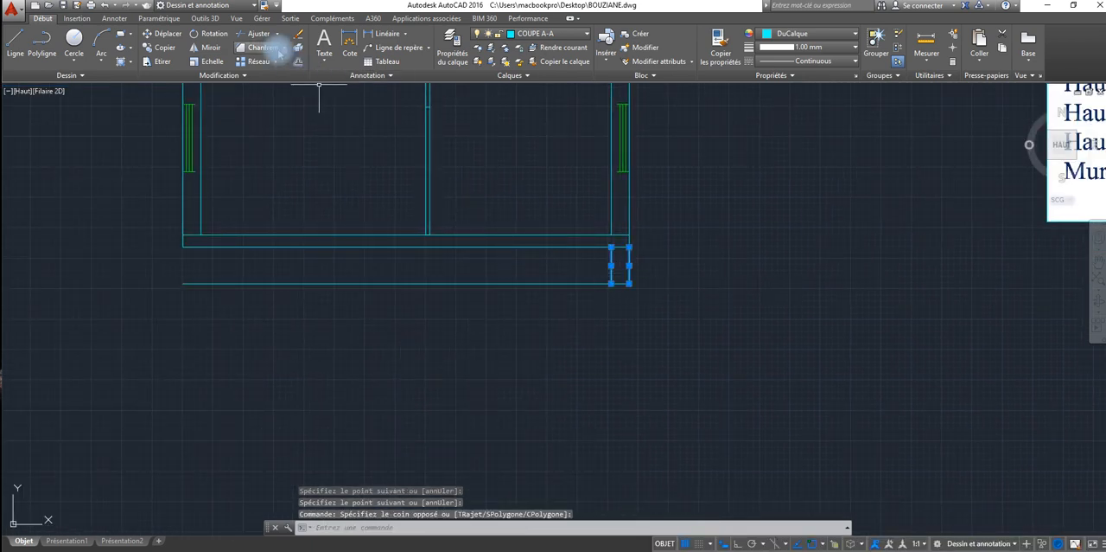
pyautogui.press('Escape')
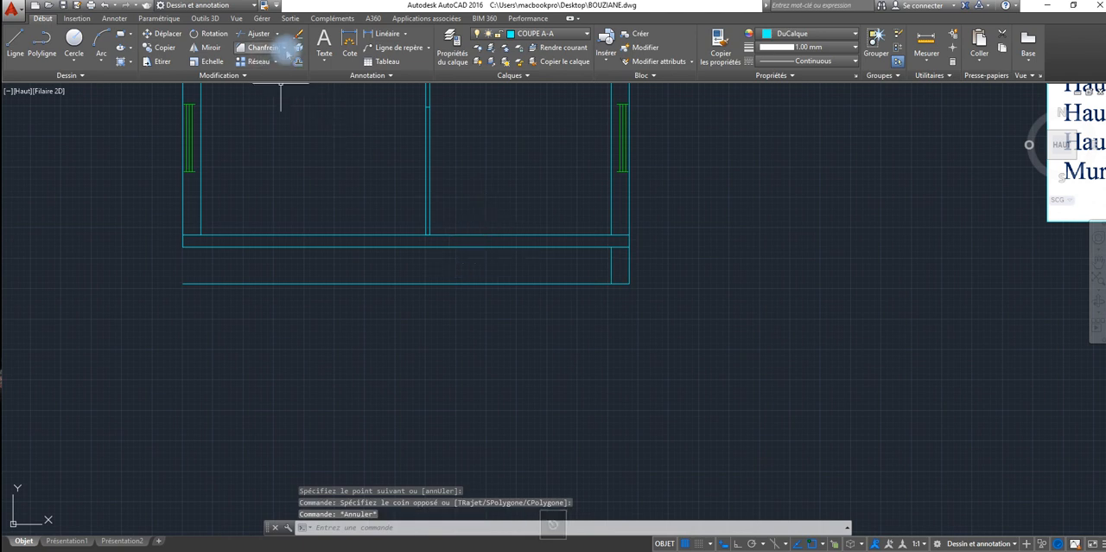
pyautogui.click(16, 39)
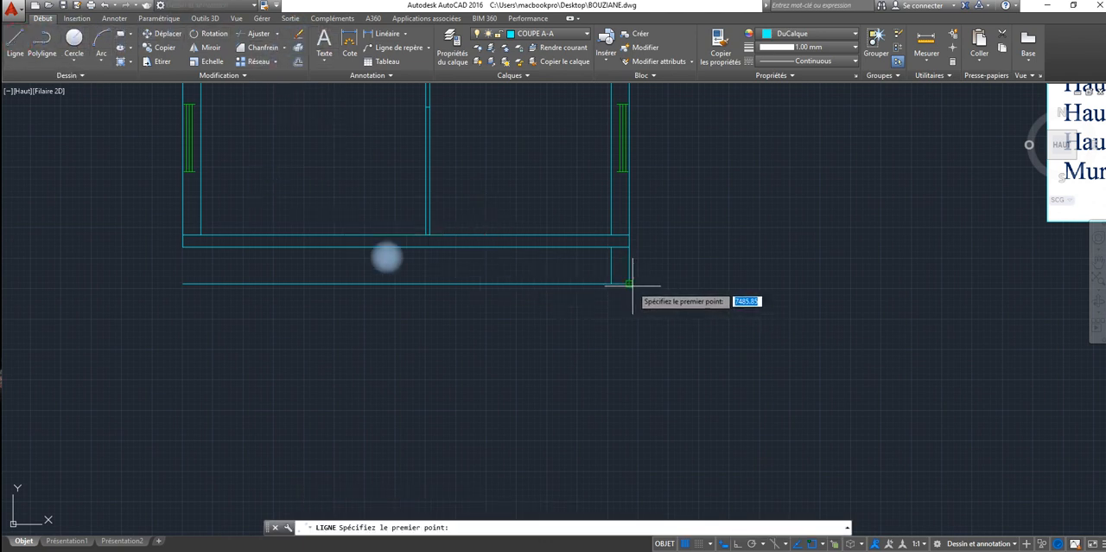
pyautogui.moveTo(629, 283); pyautogui.dragTo(550, 330, button='middle')
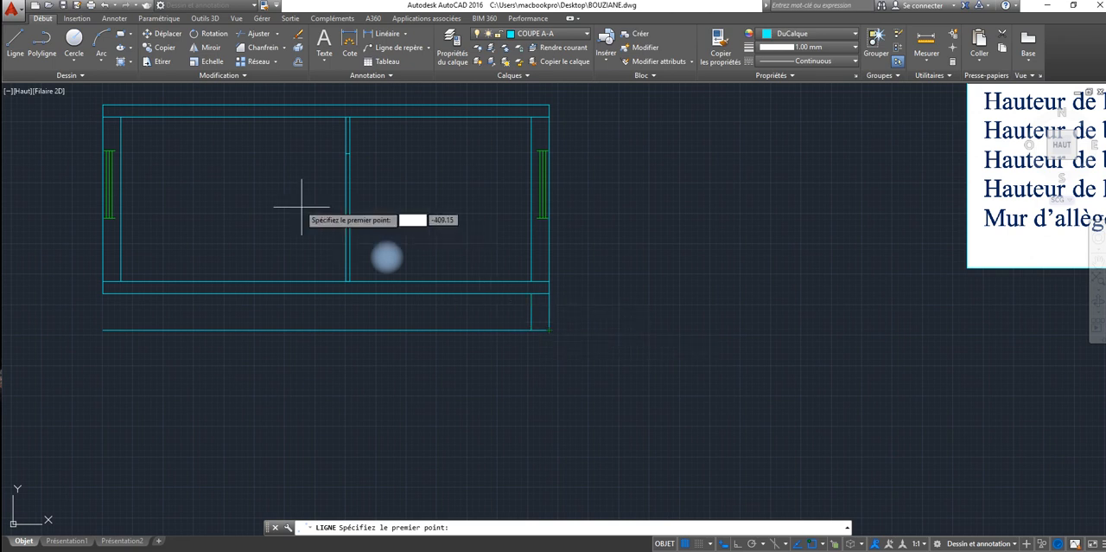
pyautogui.scroll(-3, 997, 245)
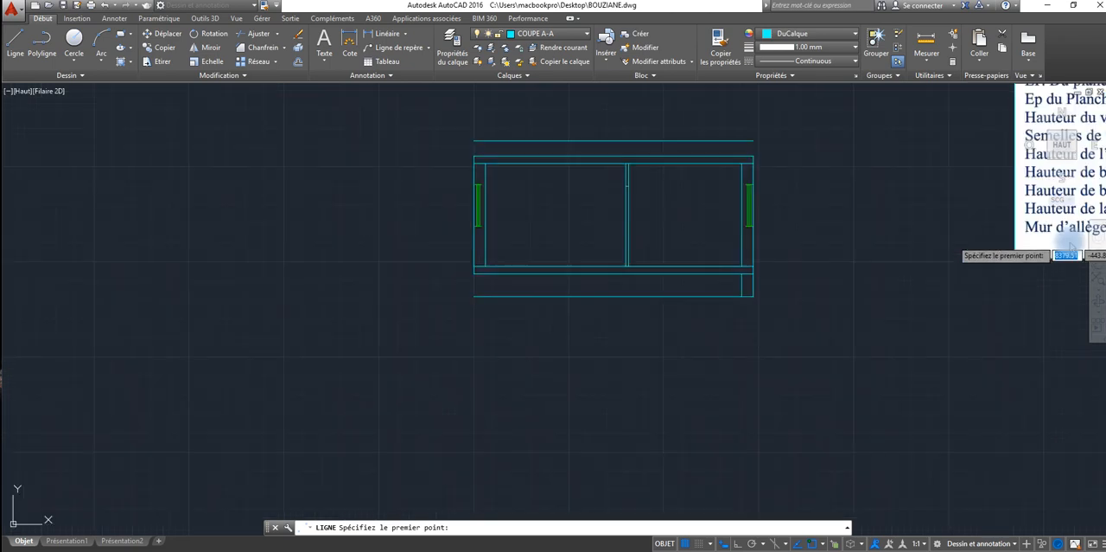
pyautogui.moveTo(1067, 247)
pyautogui.mouseDown(button='middle')
pyautogui.moveTo(1003, 250)
pyautogui.moveTo(815, 311)
pyautogui.moveTo(744, 407)
pyautogui.mouseUp(button='middle')
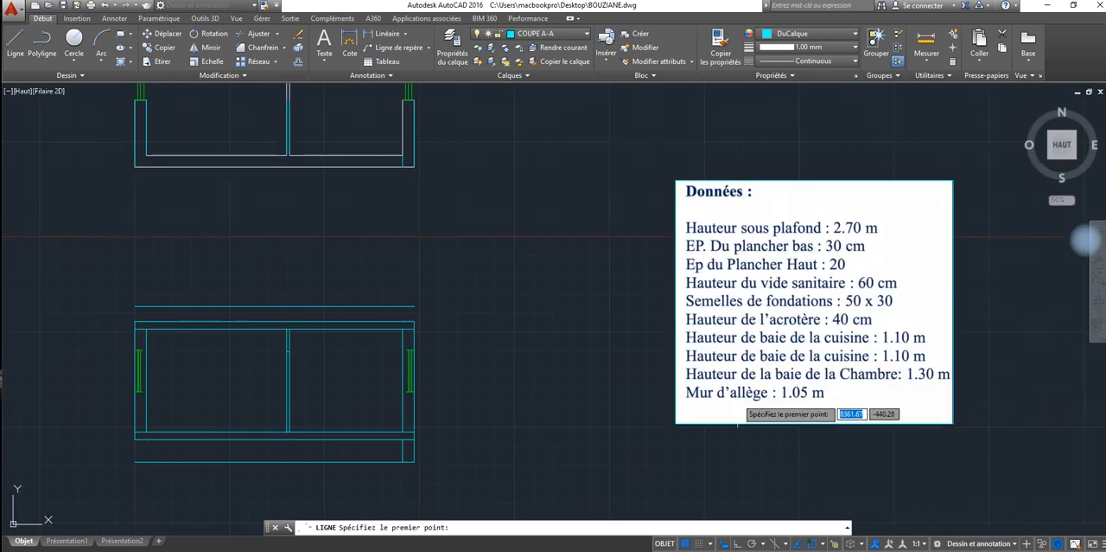
pyautogui.moveTo(544, 372); pyautogui.dragTo(682, 138, button='middle')
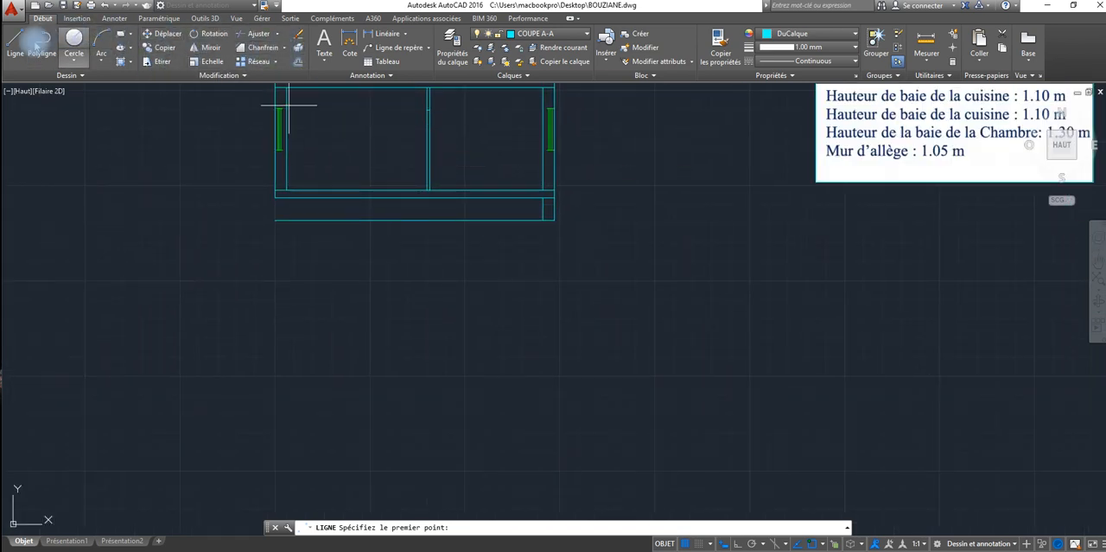
# Step: Draw a horizontal line 80 long outward from the crawl space wall's bottom outer corner, with ortho mode on
pyautogui.click(16, 41)
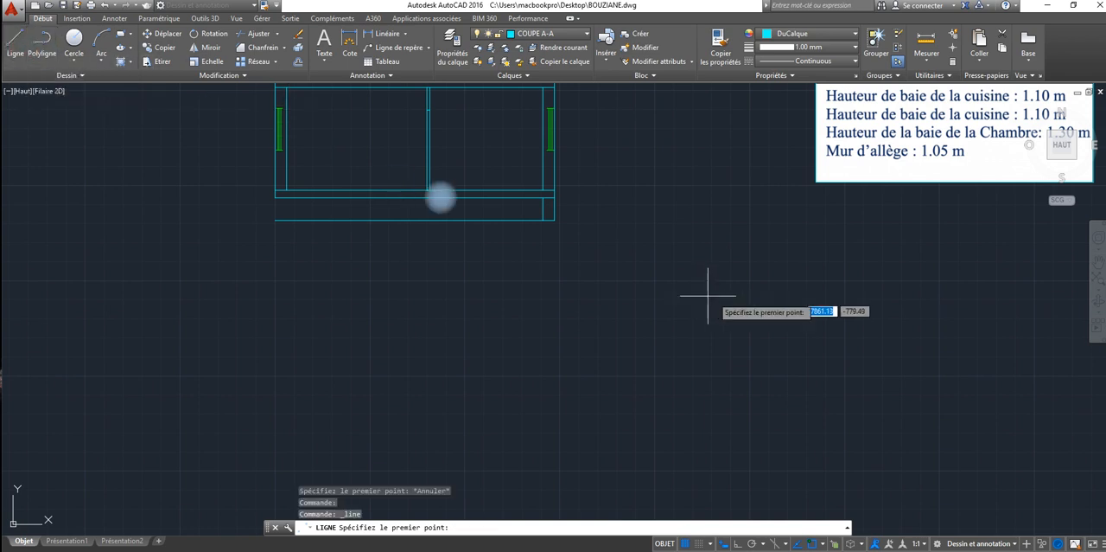
pyautogui.click(555, 219)
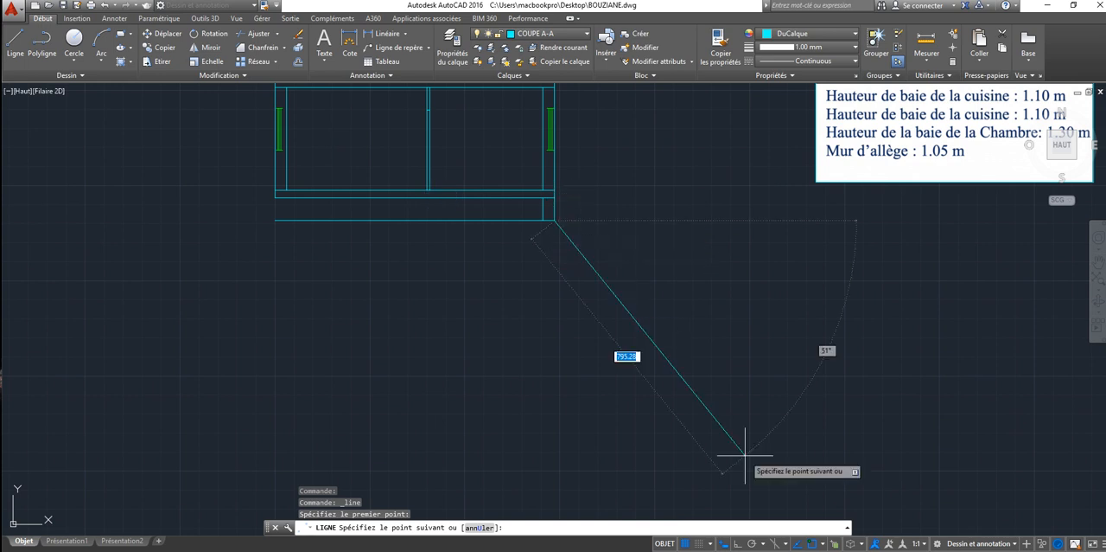
pyautogui.rightClick(755, 541)
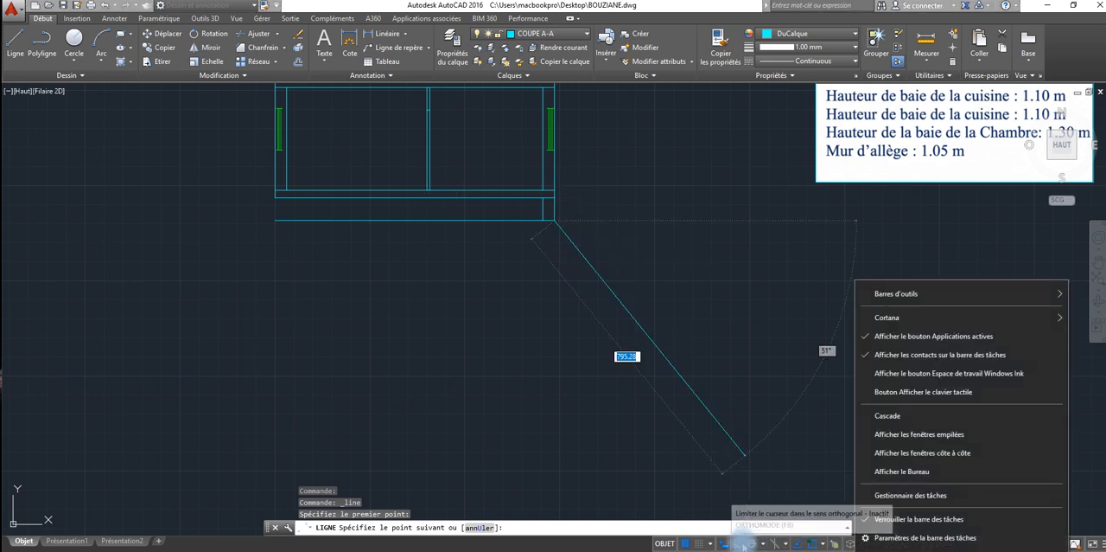
pyautogui.click(738, 543)
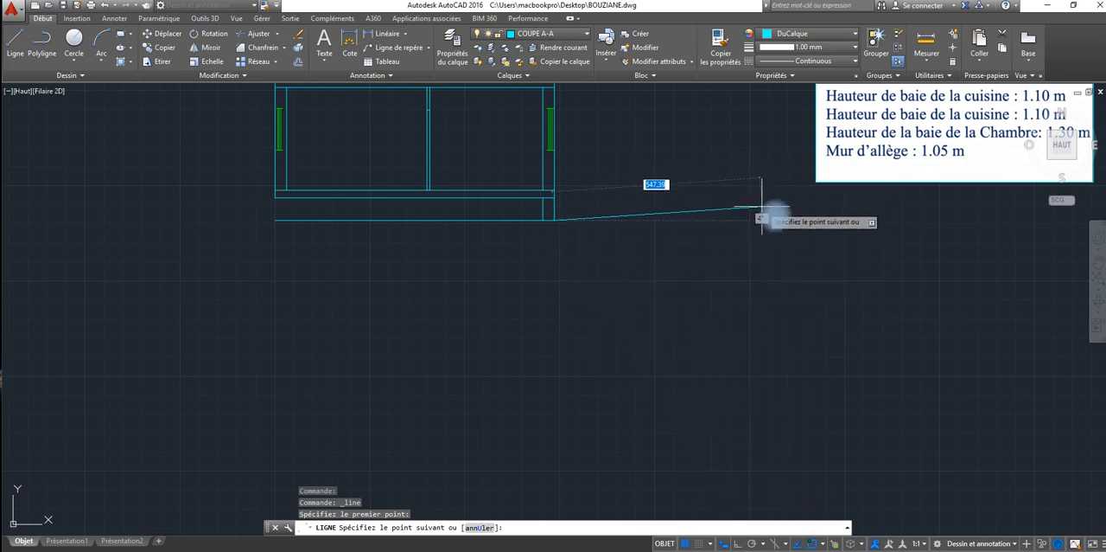
pyautogui.write('20')
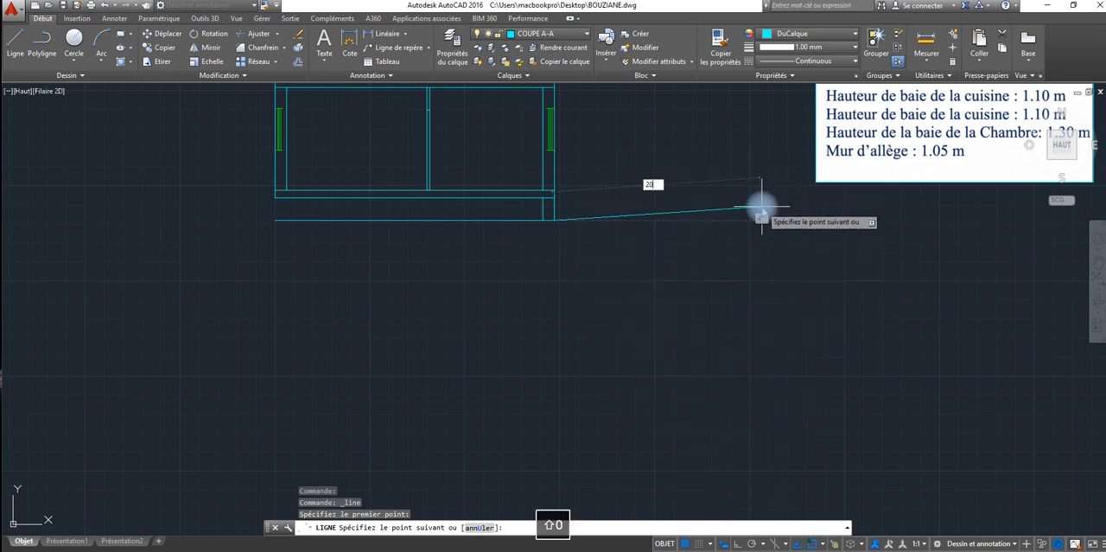
pyautogui.press('Escape')
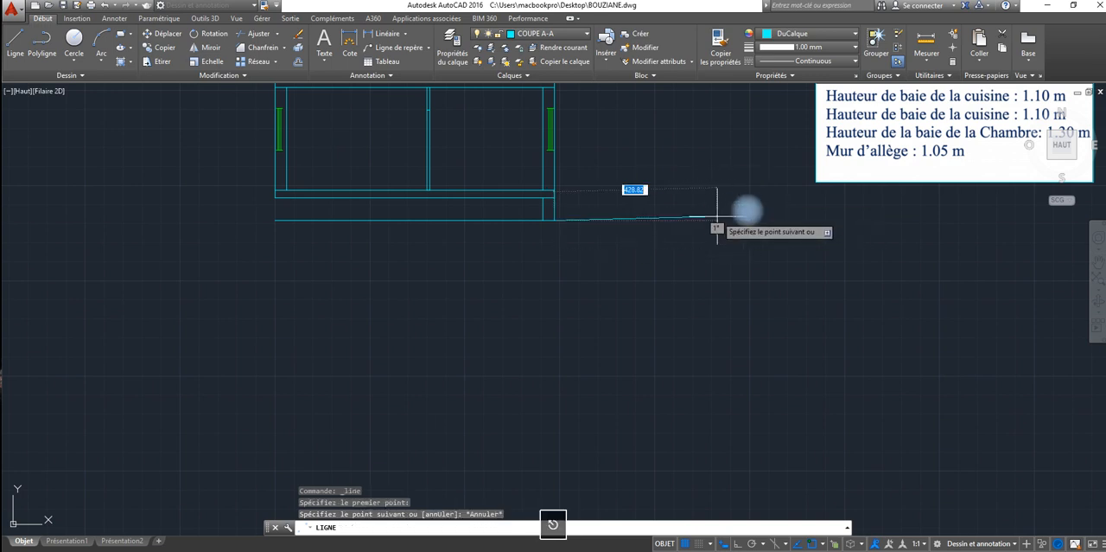
pyautogui.rightClick(748, 544)
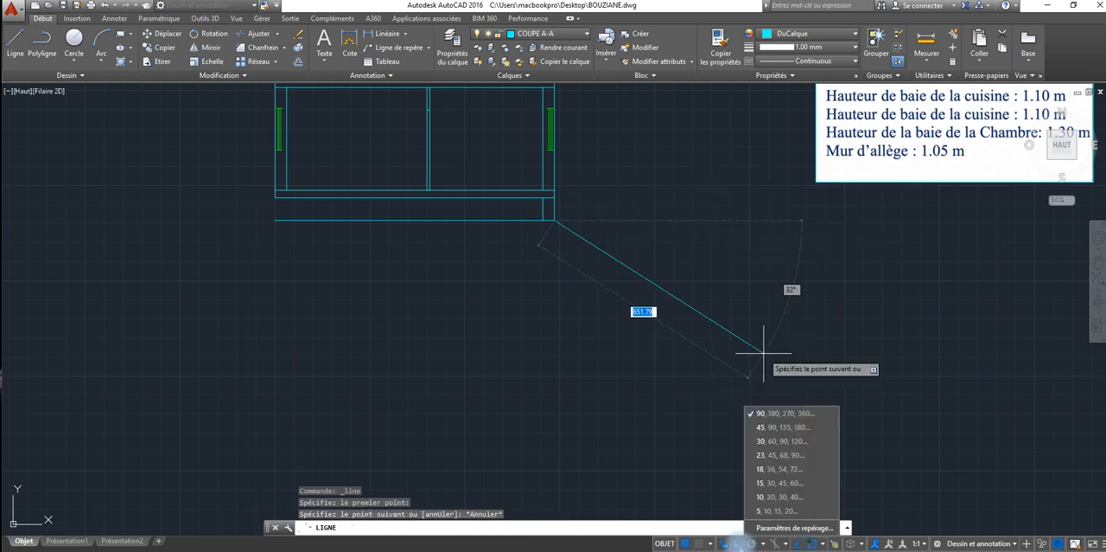
pyautogui.click(738, 544)
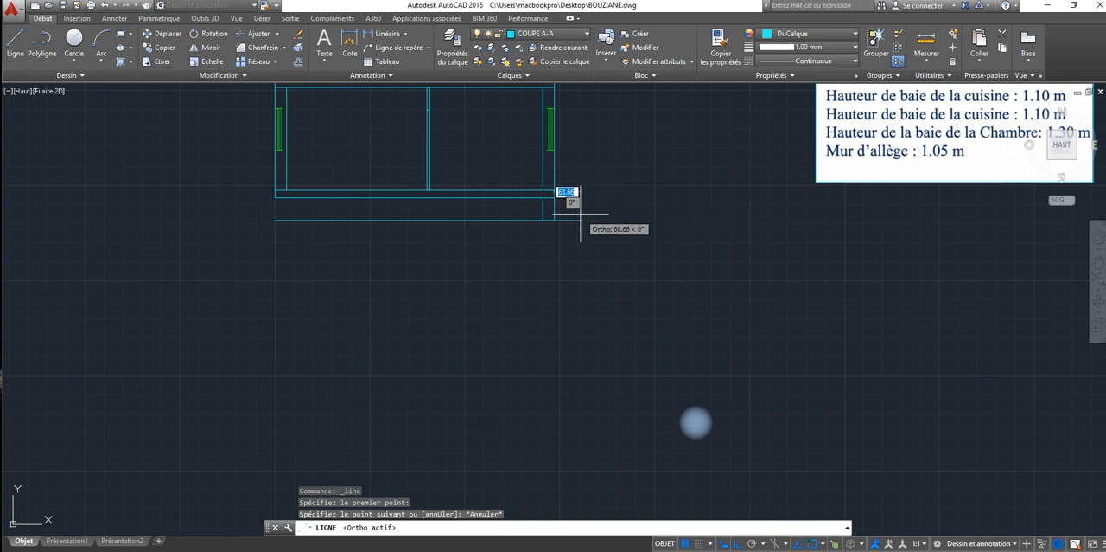
pyautogui.write('60')
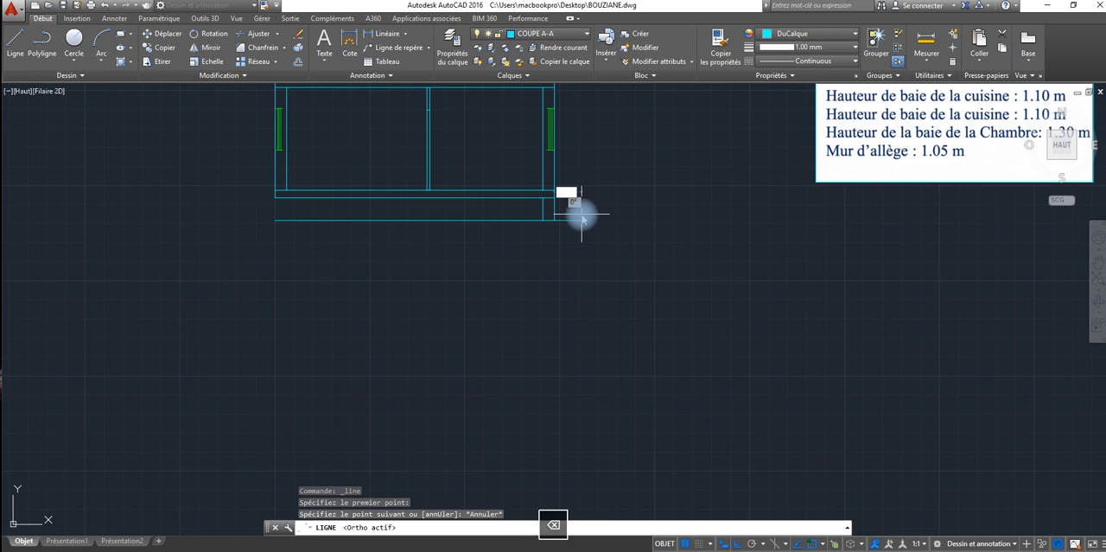
pyautogui.write('80')
pyautogui.press('Return')
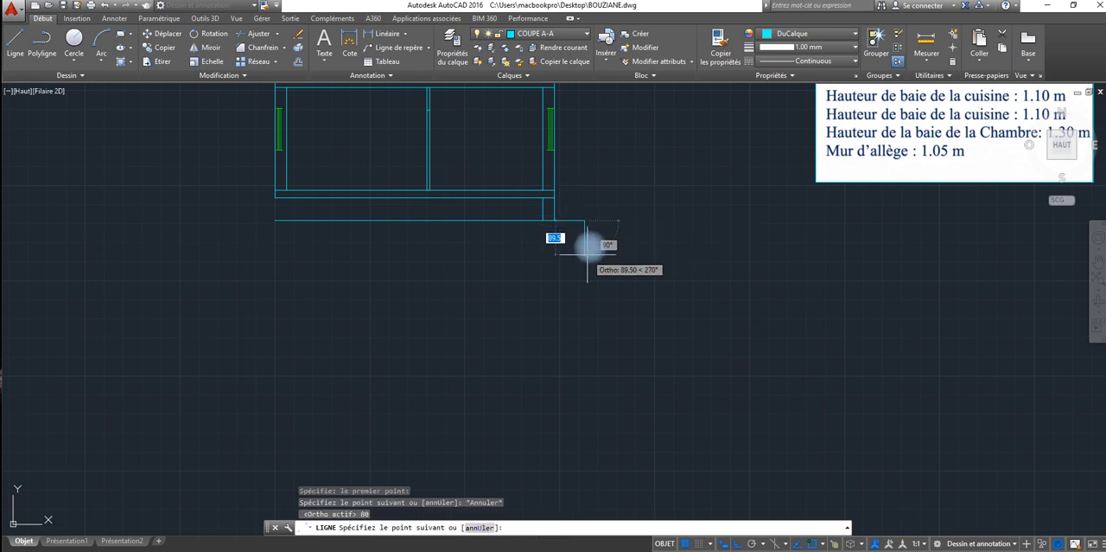
# Step: Continue the footing outline straight down for its outer side with two segments of 25 and 20
pyautogui.write('25')
pyautogui.press('Return')
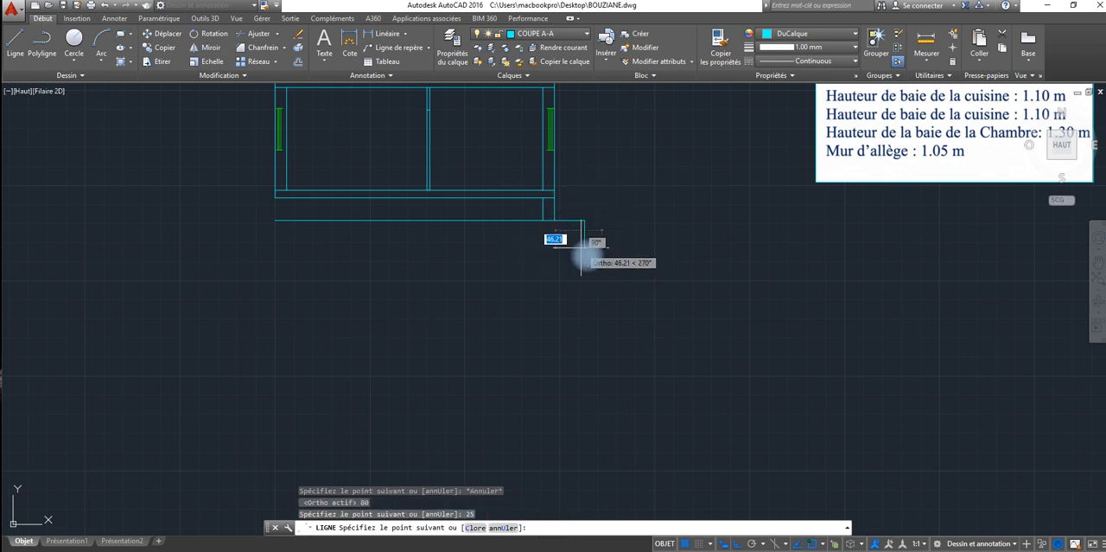
pyautogui.write('20')
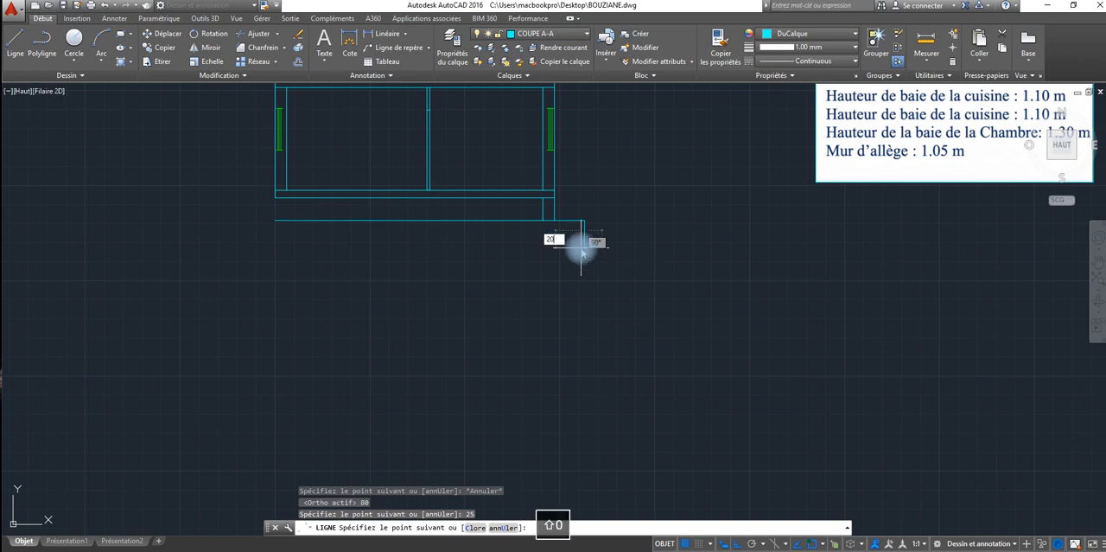
pyautogui.press('Return')
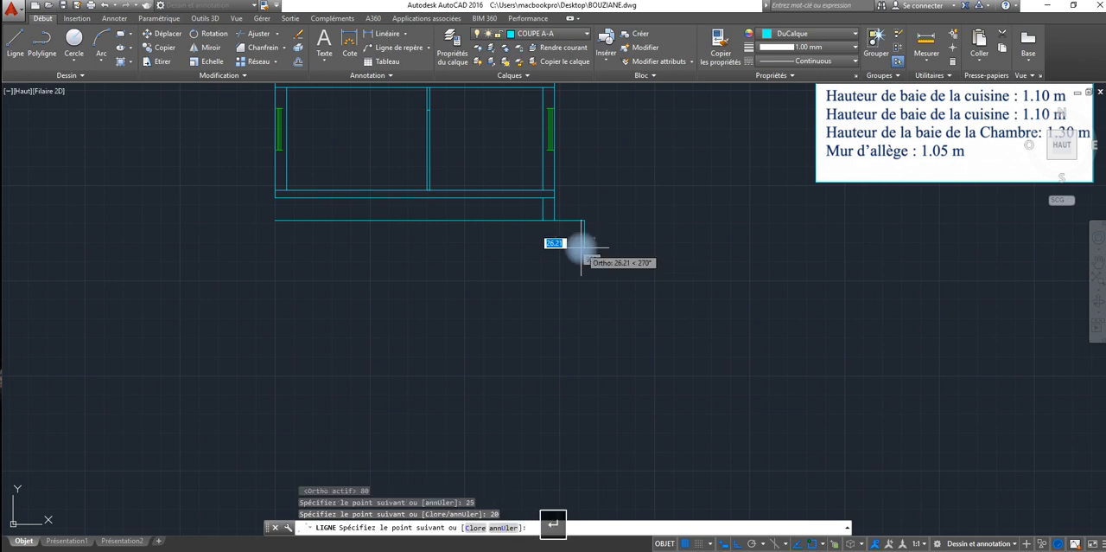
# Step: Draw the footing's underside inward to the wall's inner face and 80 beyond it, then its inner side up to the base line
pyautogui.click(529, 242)
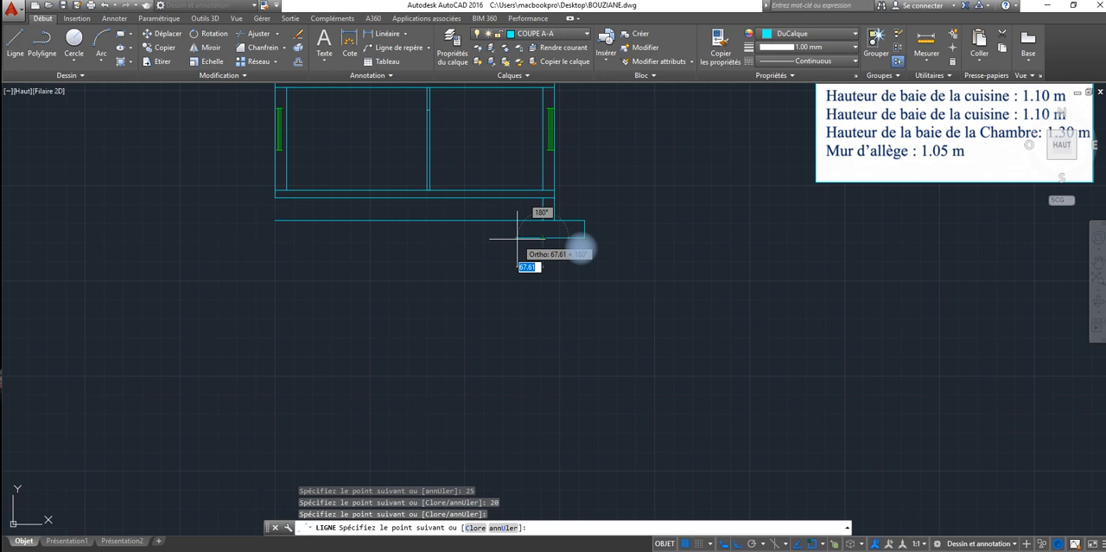
pyautogui.write('80')
pyautogui.press('Return')
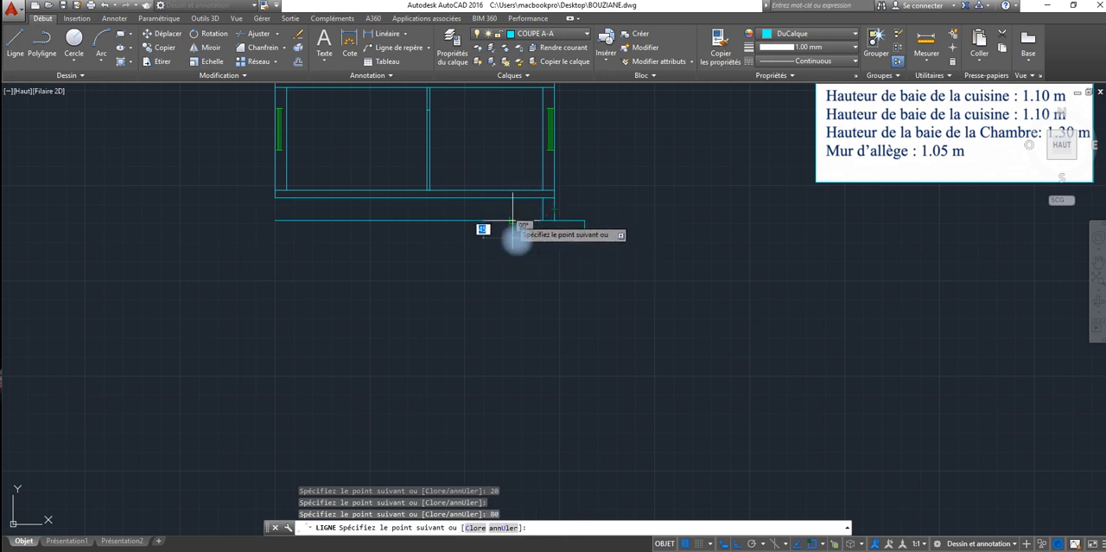
pyautogui.click(524, 231)
pyautogui.rightClick(518, 230)
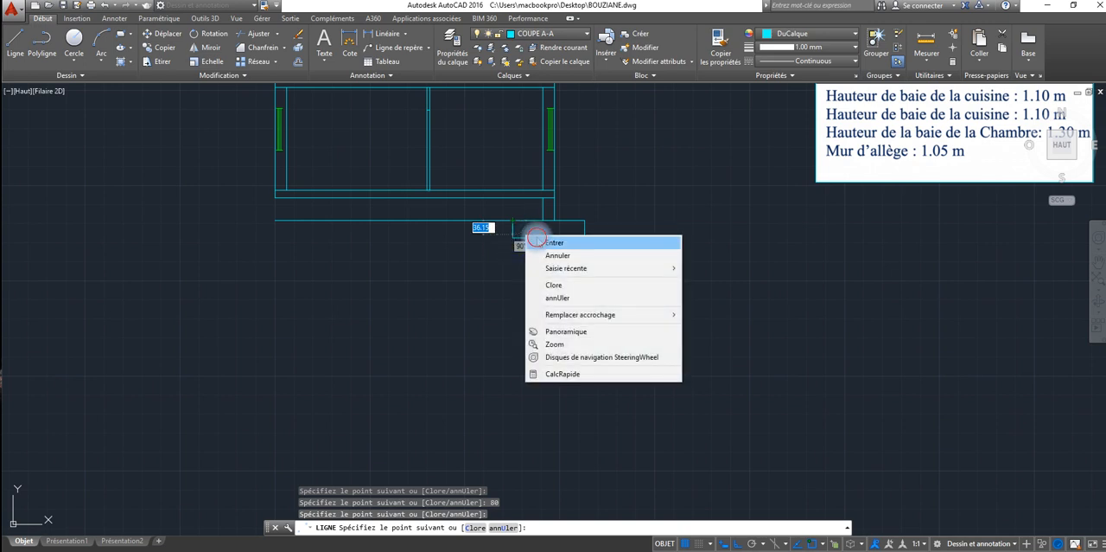
pyautogui.click(542, 238)
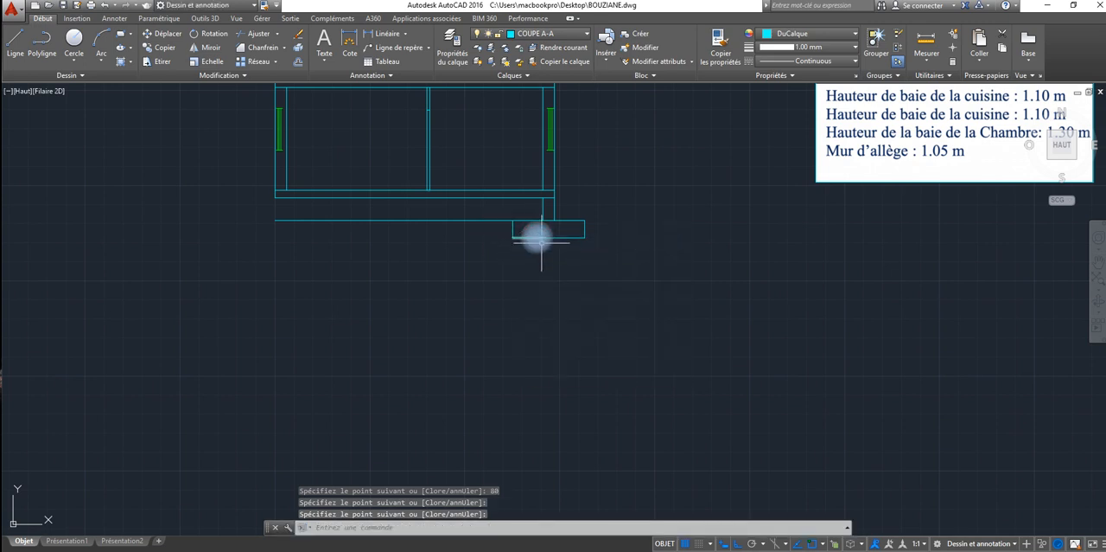
pyautogui.click(585, 209)
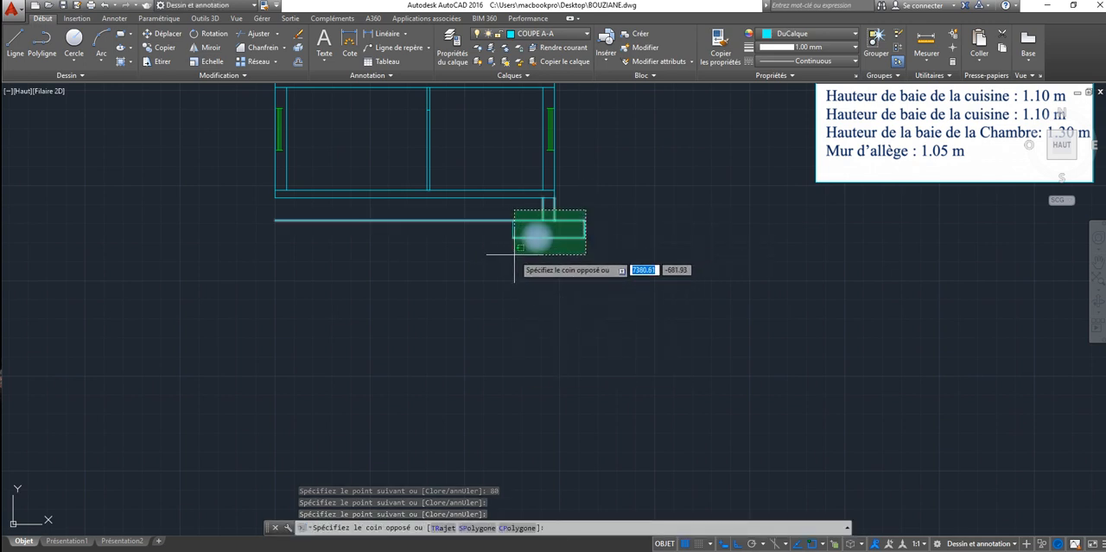
pyautogui.press('Escape')
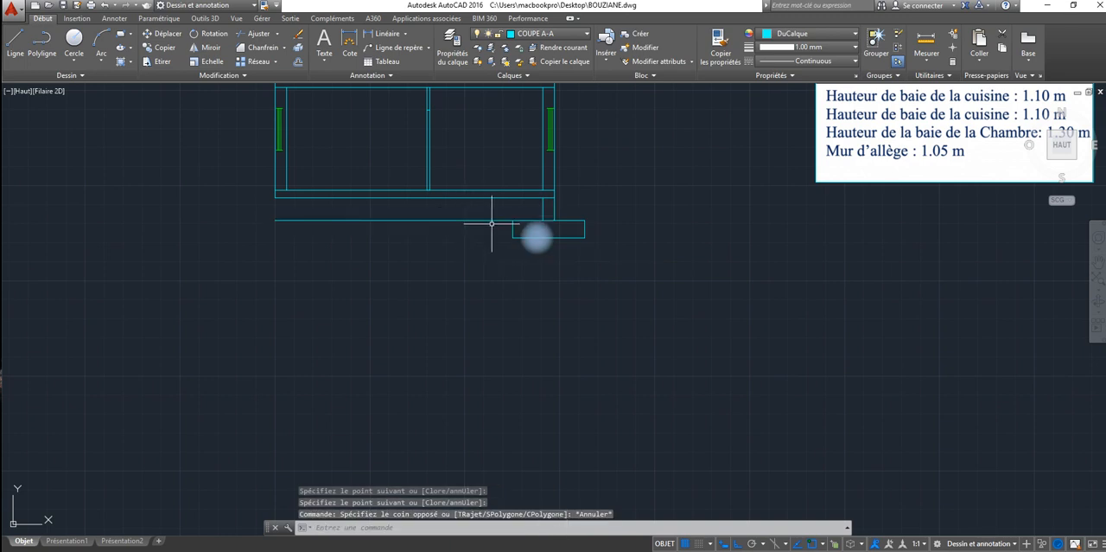
pyautogui.click(599, 218)
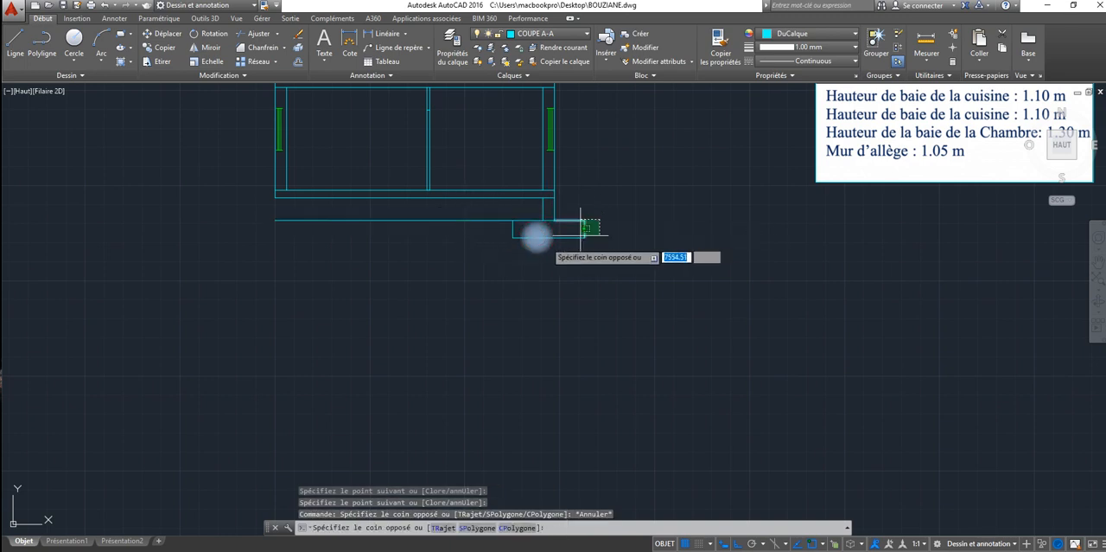
pyautogui.click(507, 242)
pyautogui.press('Escape')
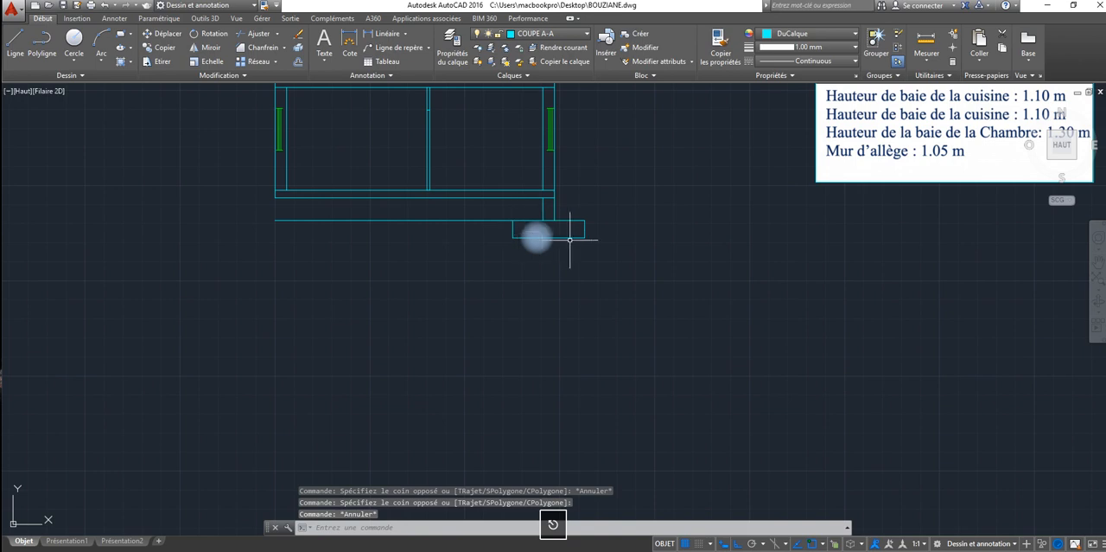
pyautogui.click(588, 208)
pyautogui.click(565, 248)
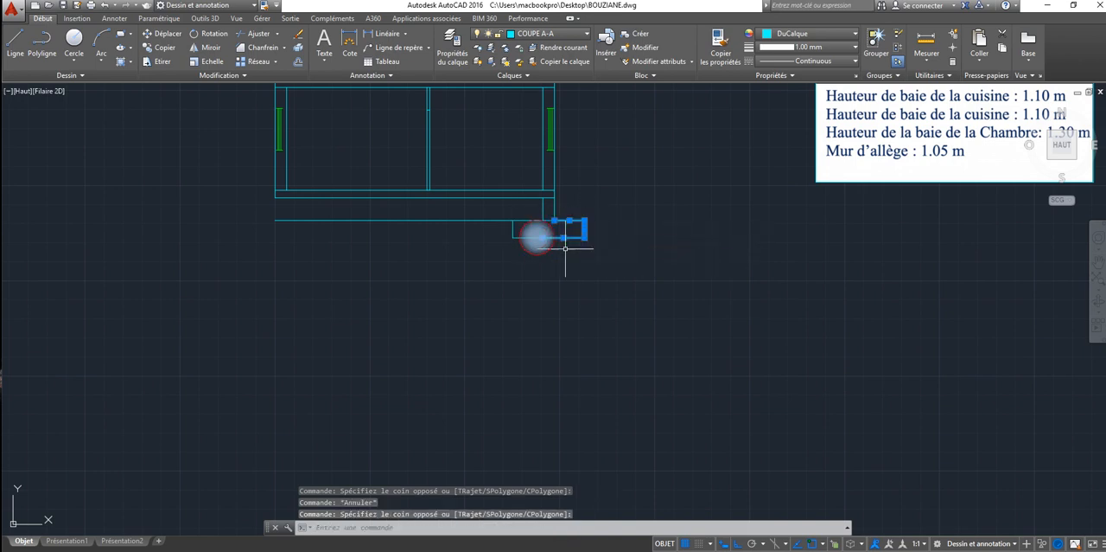
pyautogui.click(518, 232)
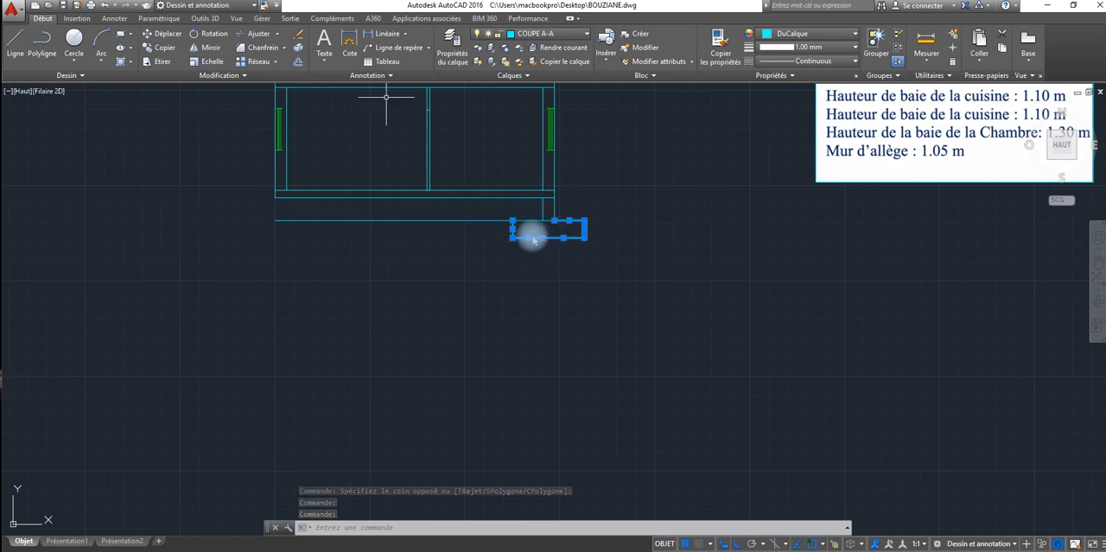
pyautogui.press('Escape')
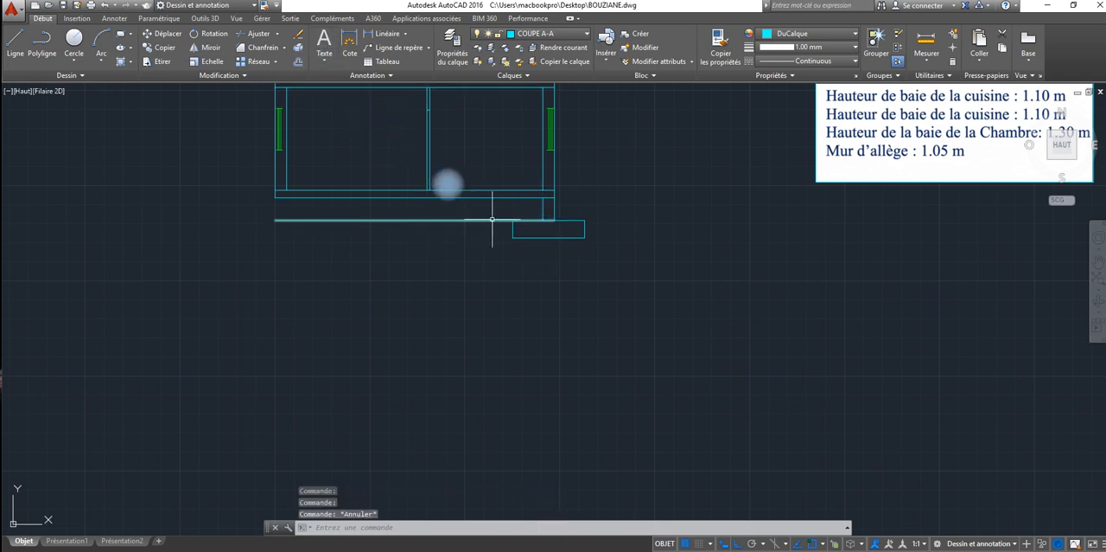
# Step: Shorten the crawl space base line so its right end stops at the footing's upper inner corner
pyautogui.click(547, 223)
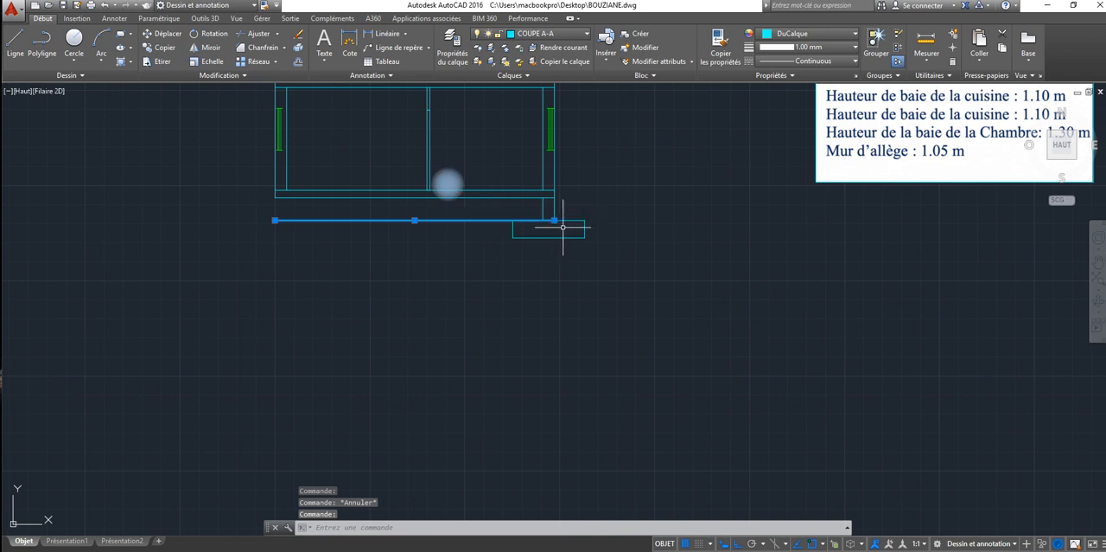
pyautogui.click(554, 221)
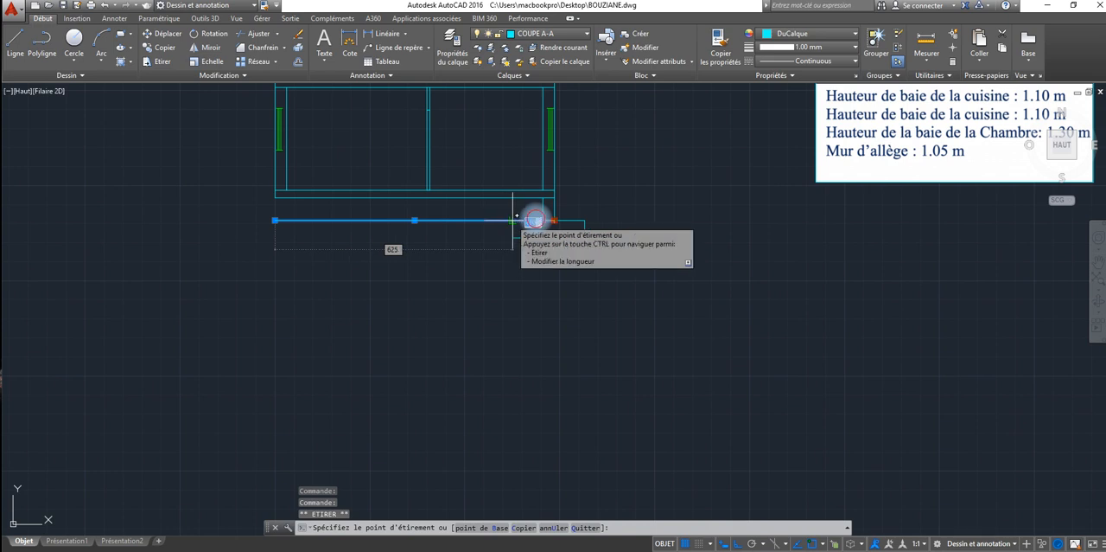
pyautogui.click(512, 225)
pyautogui.press('Escape')
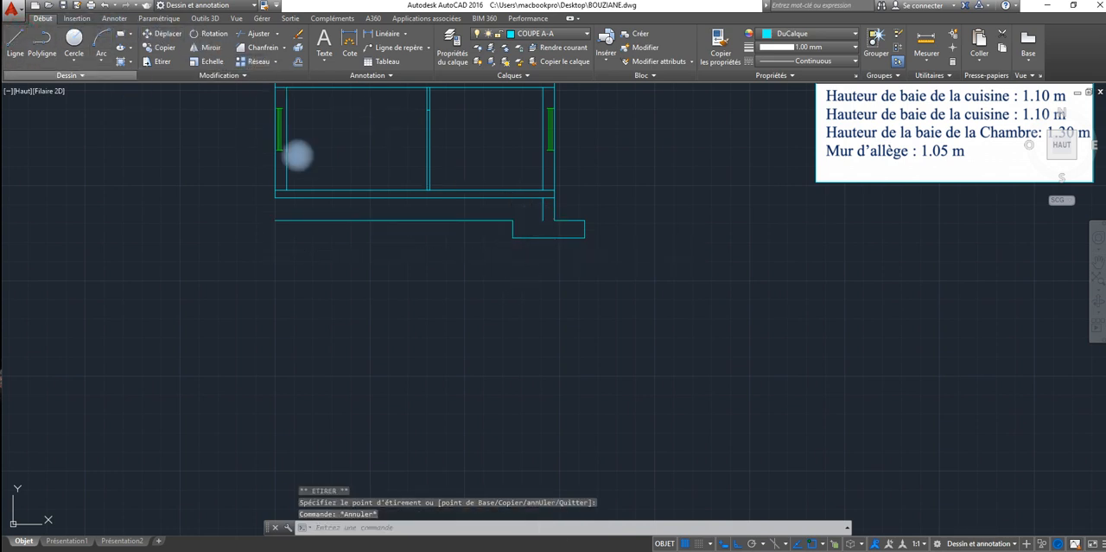
# Step: Draw a horizontal line from the footing's upper inner corner to the foot of the crawl space wall's inner face
pyautogui.click(14, 42)
pyautogui.click(516, 222)
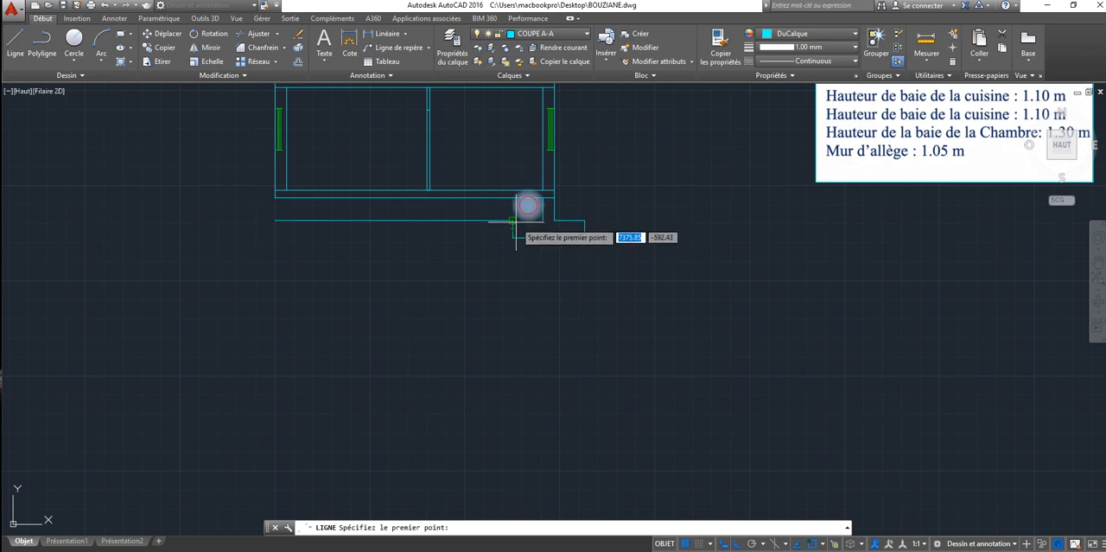
pyautogui.rightClick(560, 219)
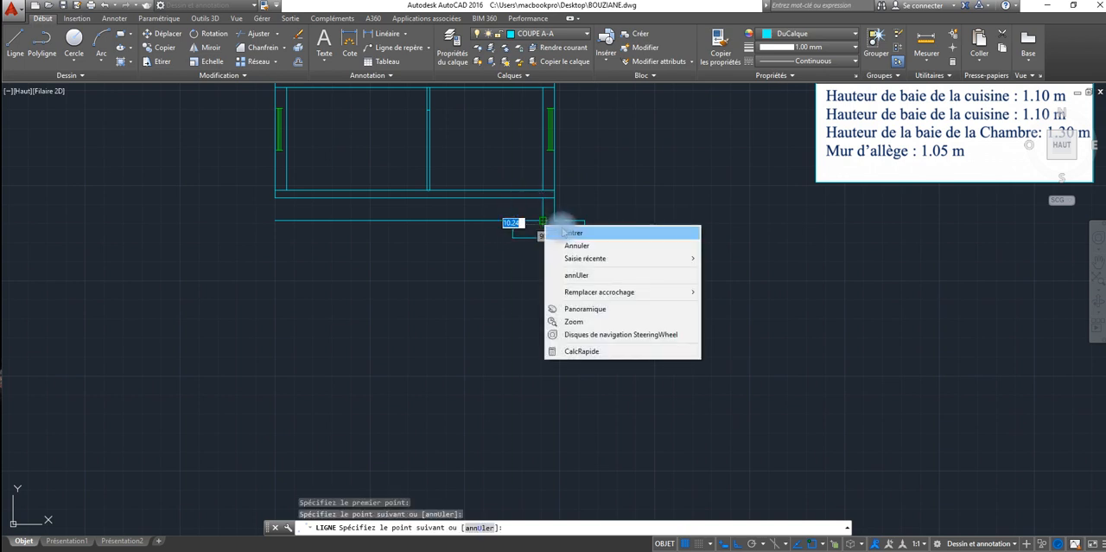
pyautogui.click(570, 233)
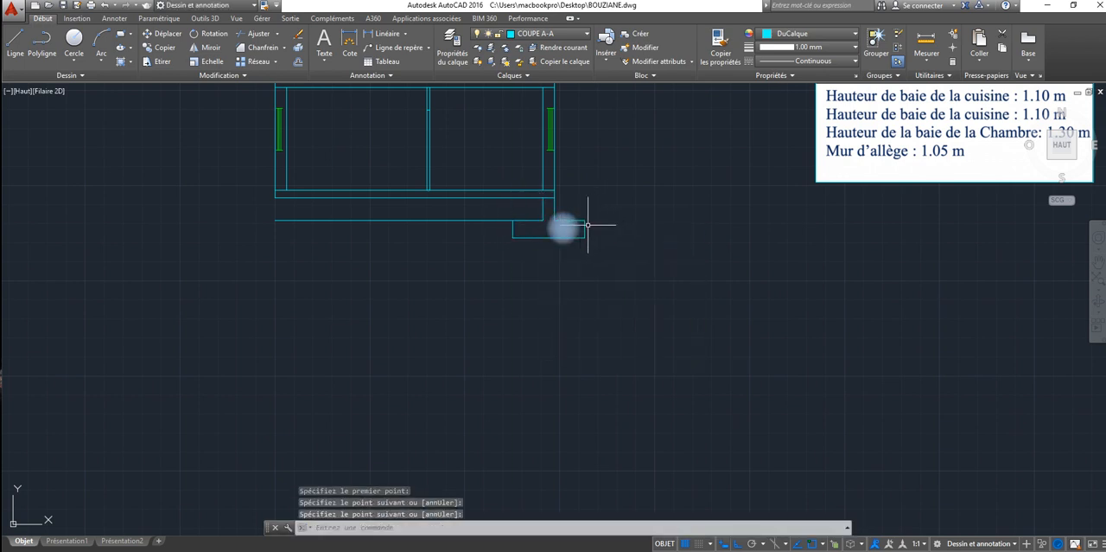
# Step: Try to stretch the footing's outer end 20 toward the wall, and undo that stretch
pyautogui.click(161, 61)
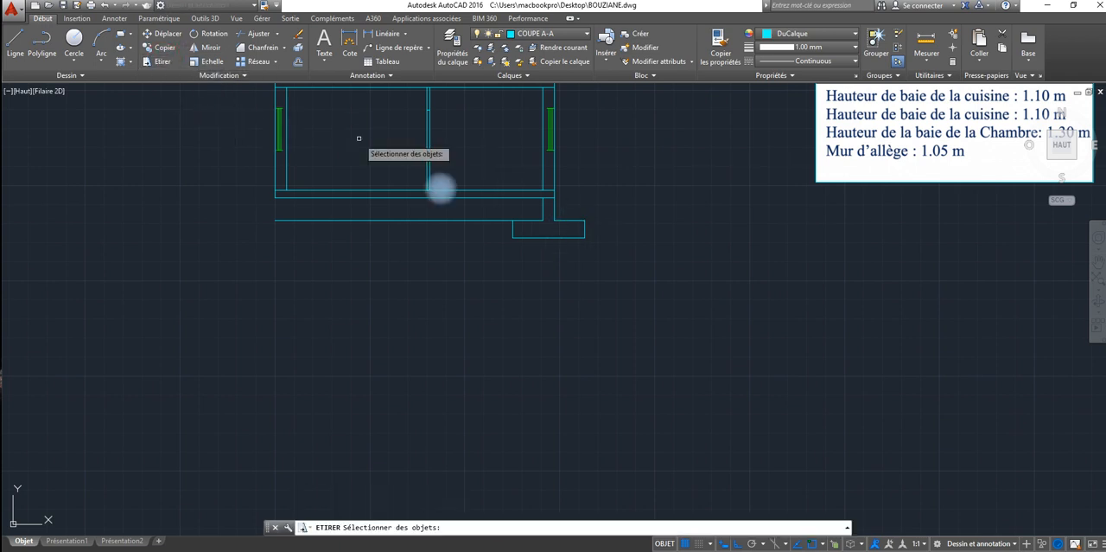
pyautogui.click(587, 218)
pyautogui.click(572, 242)
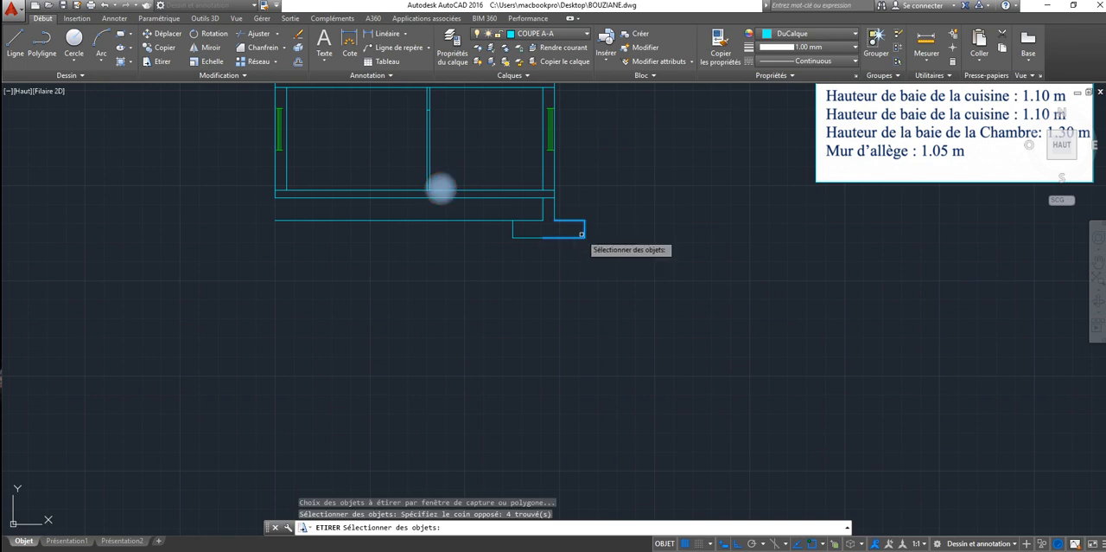
pyautogui.press('Return')
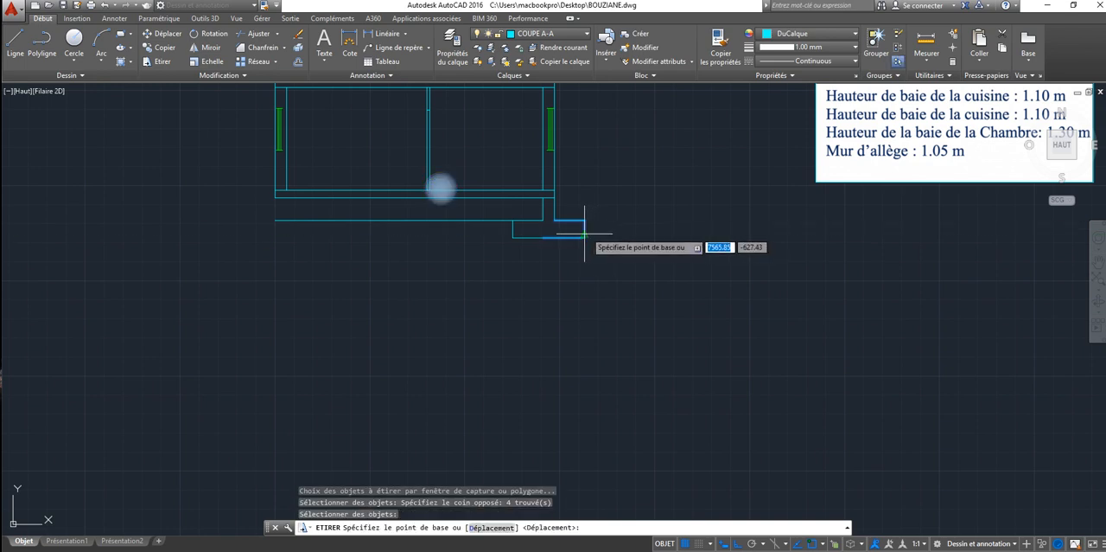
pyautogui.click(584, 229)
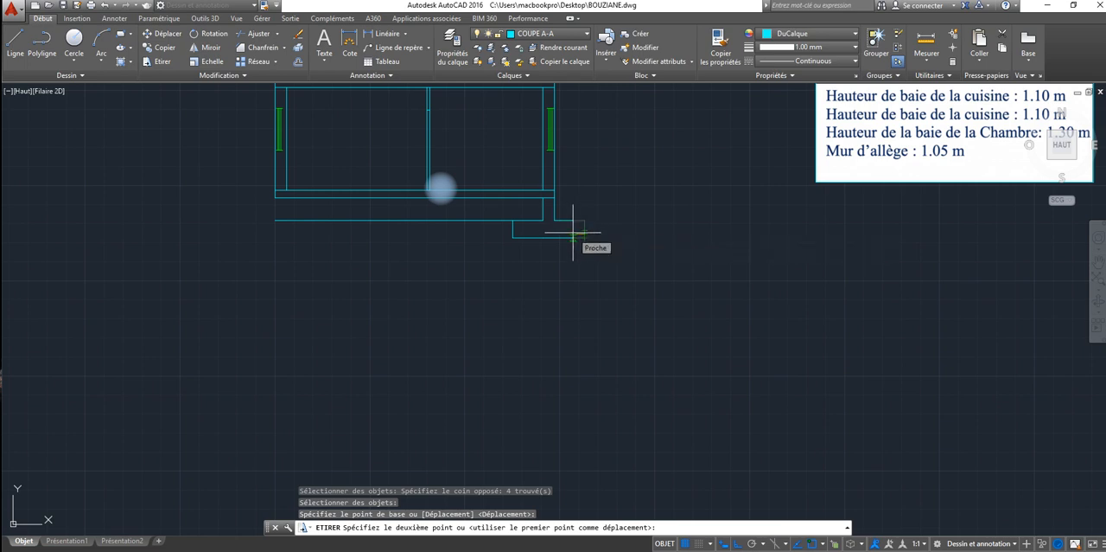
pyautogui.write('20')
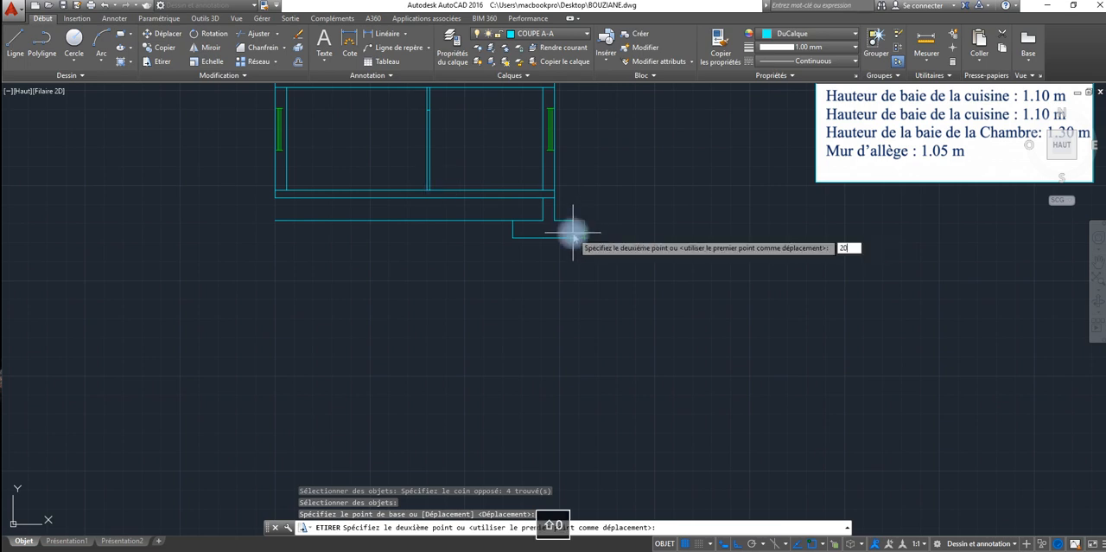
pyautogui.press('Return')
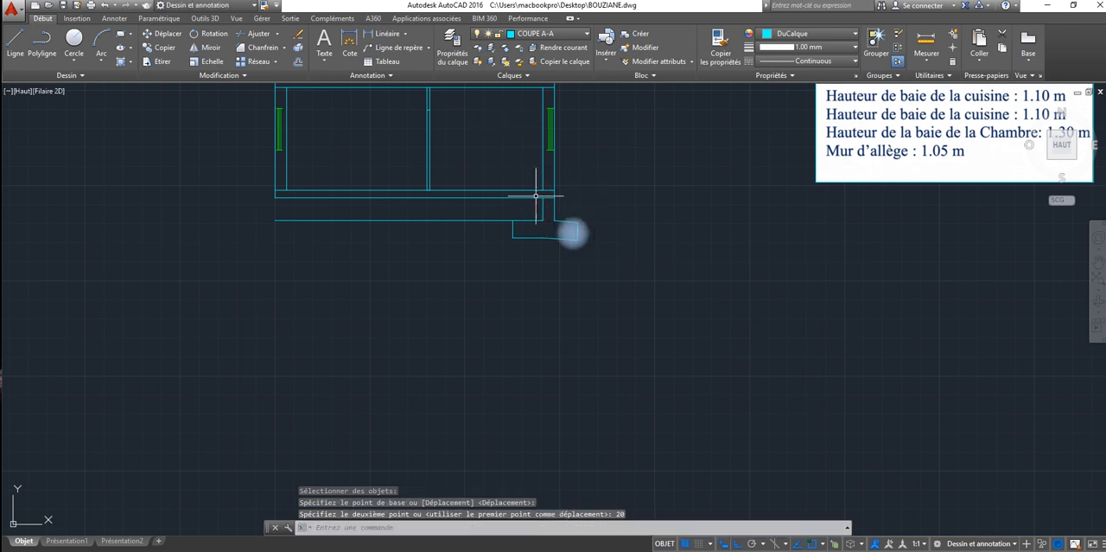
pyautogui.click(105, 6)
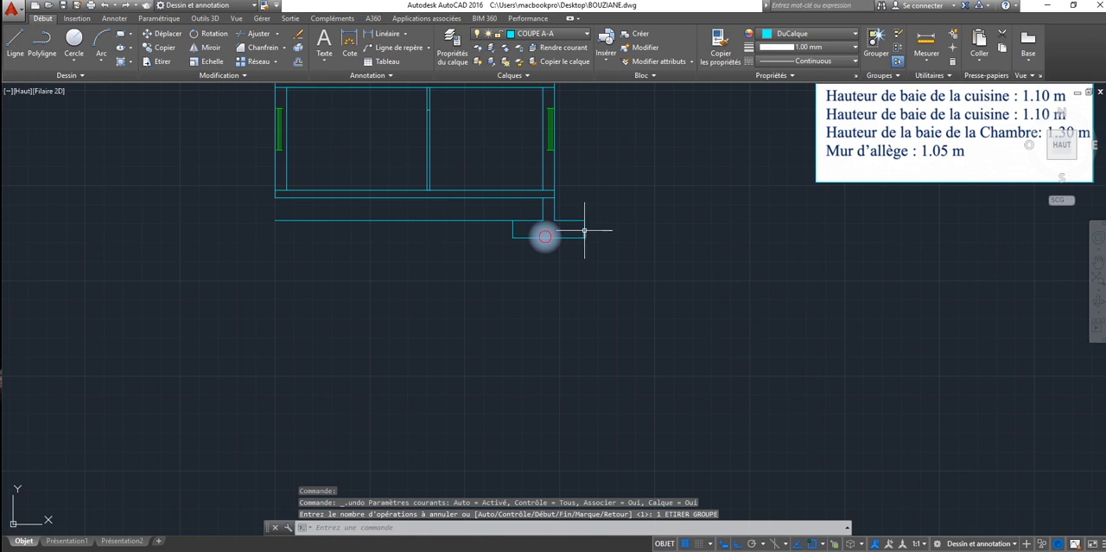
pyautogui.press('Escape')
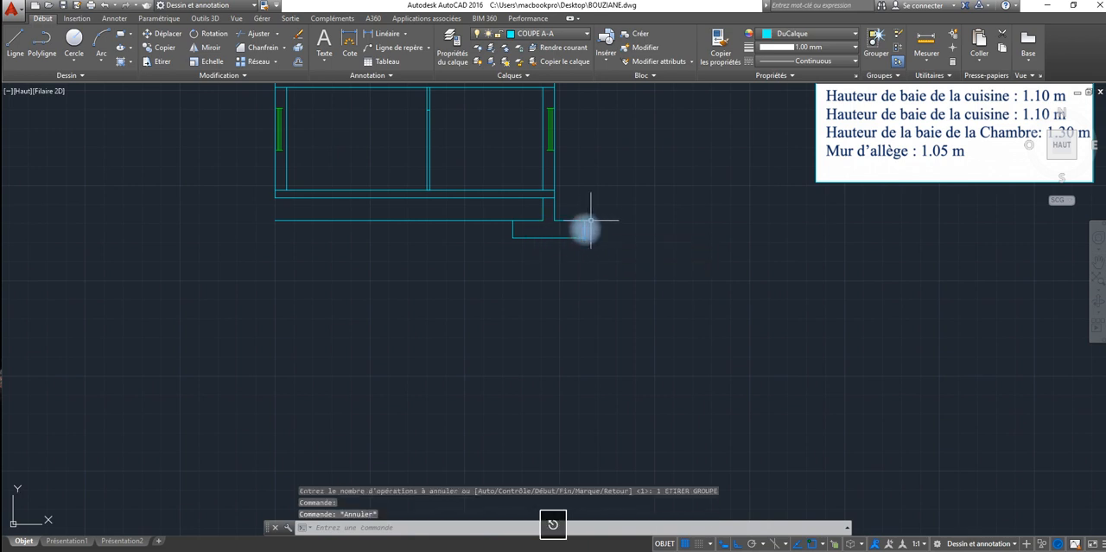
pyautogui.click(584, 228)
pyautogui.click(517, 242)
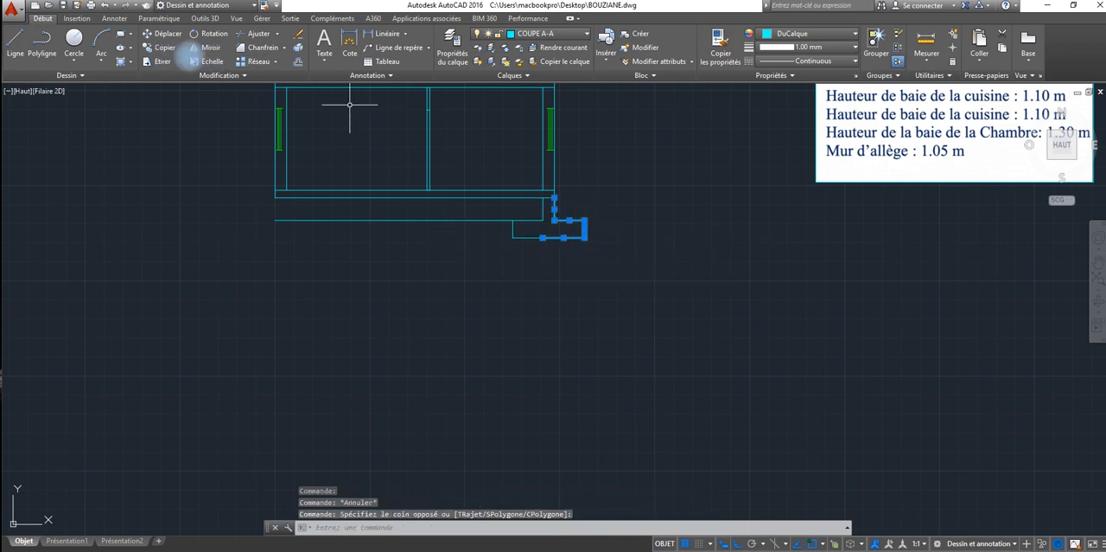
pyautogui.click(161, 61)
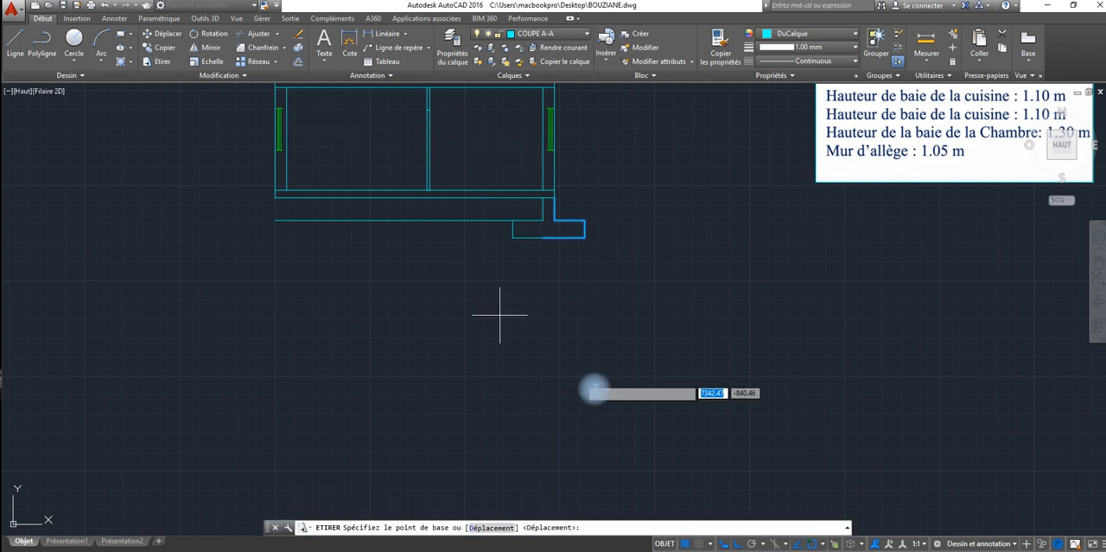
pyautogui.click(585, 225)
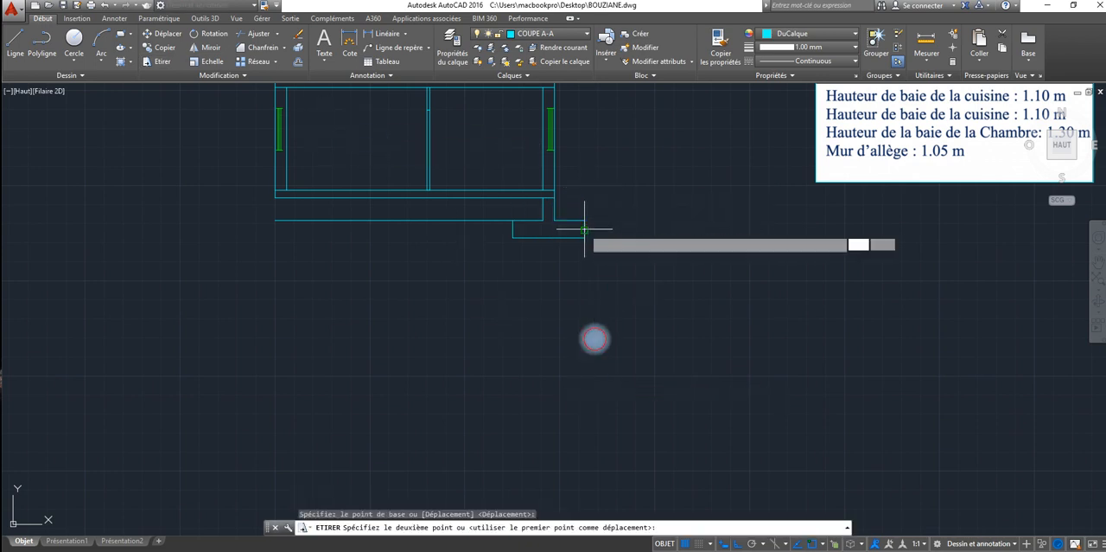
pyautogui.press('Escape')
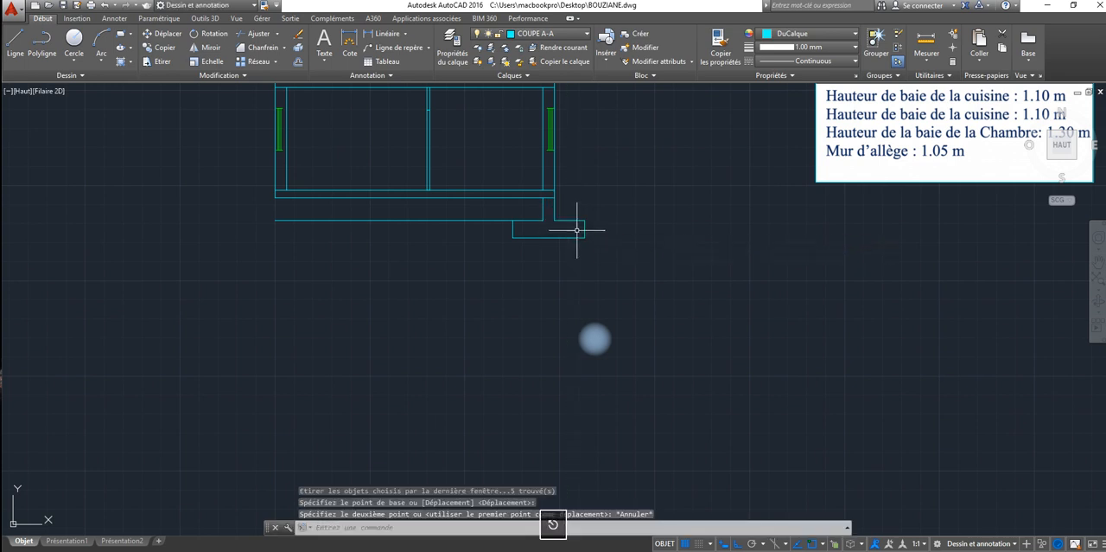
# Step: Stretch the footing's outer end horizontally 20 toward the foundation wall
pyautogui.click(157, 61)
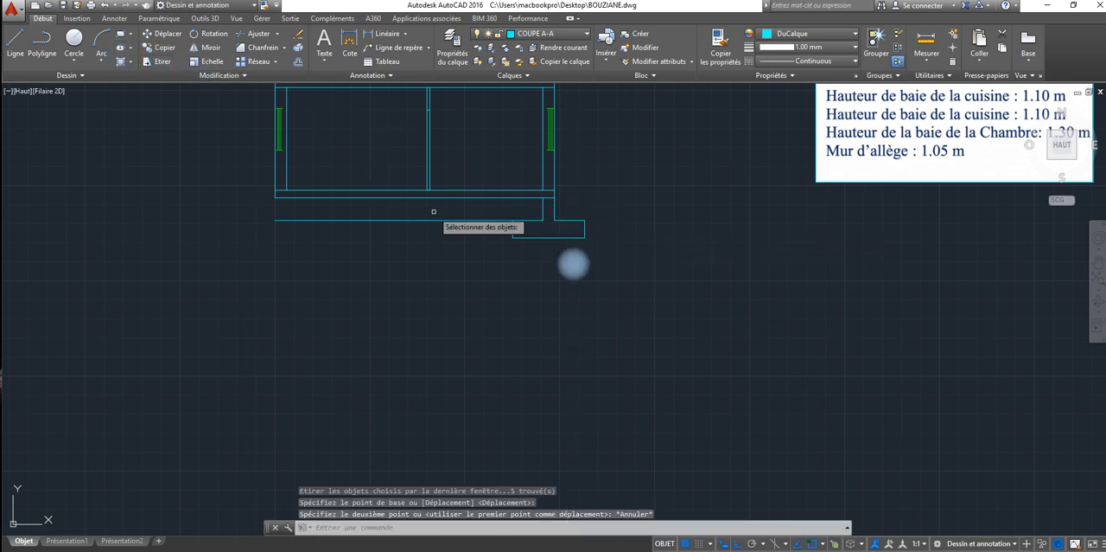
pyautogui.click(611, 198)
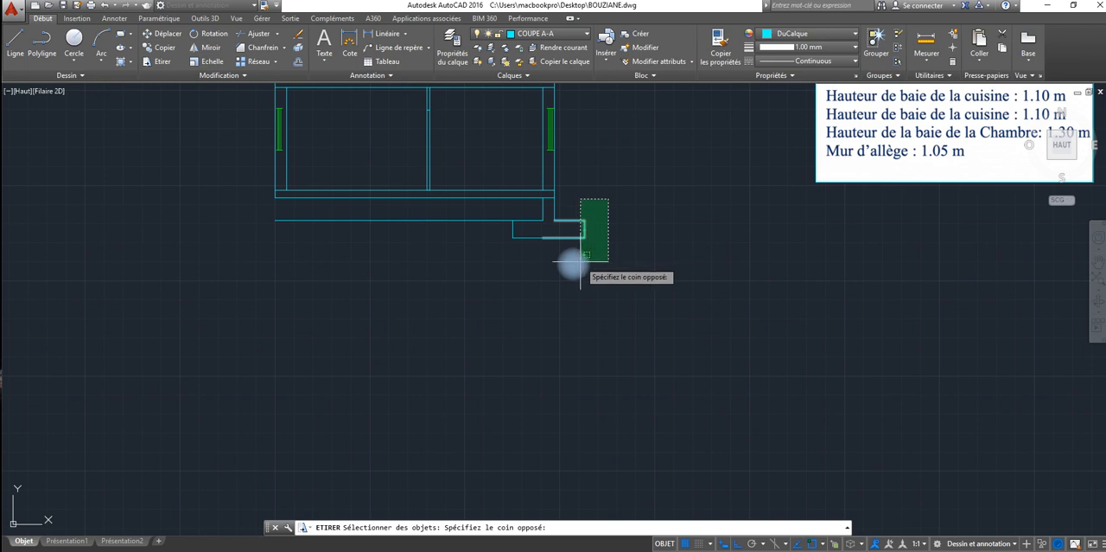
pyautogui.click(579, 262)
pyautogui.press('Return')
pyautogui.click(584, 230)
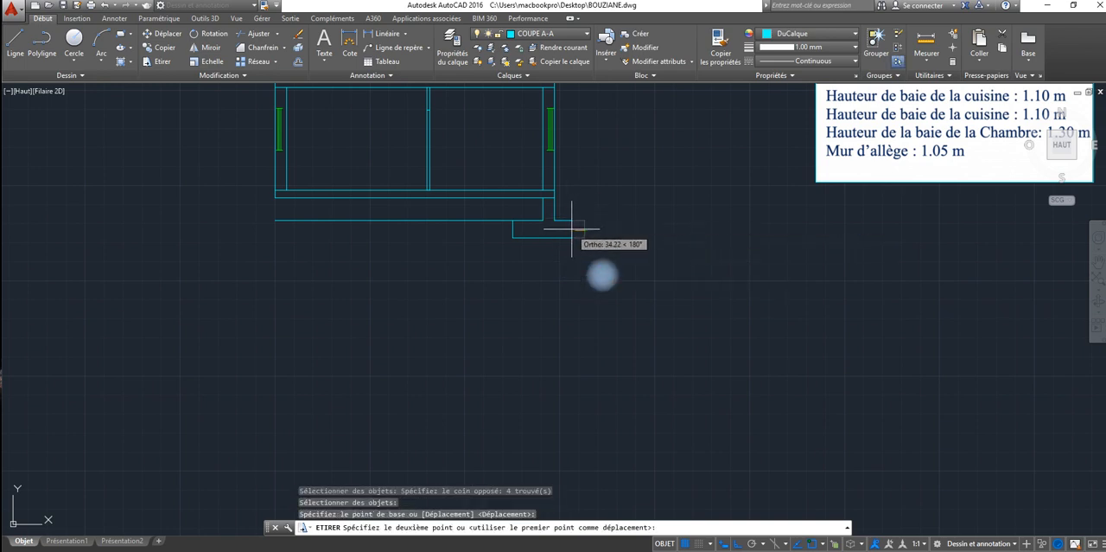
pyautogui.write('20')
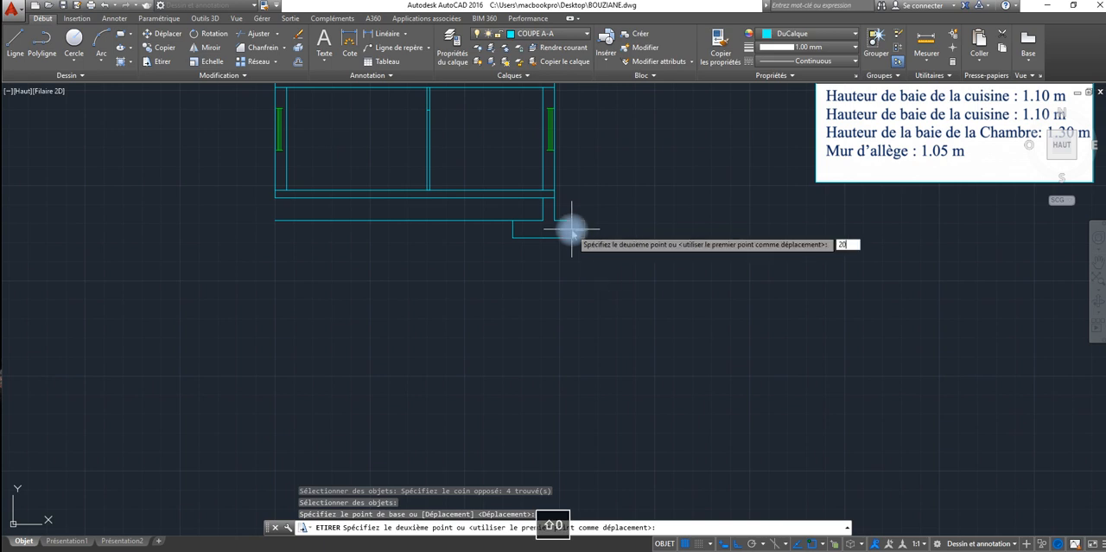
pyautogui.press('Return')
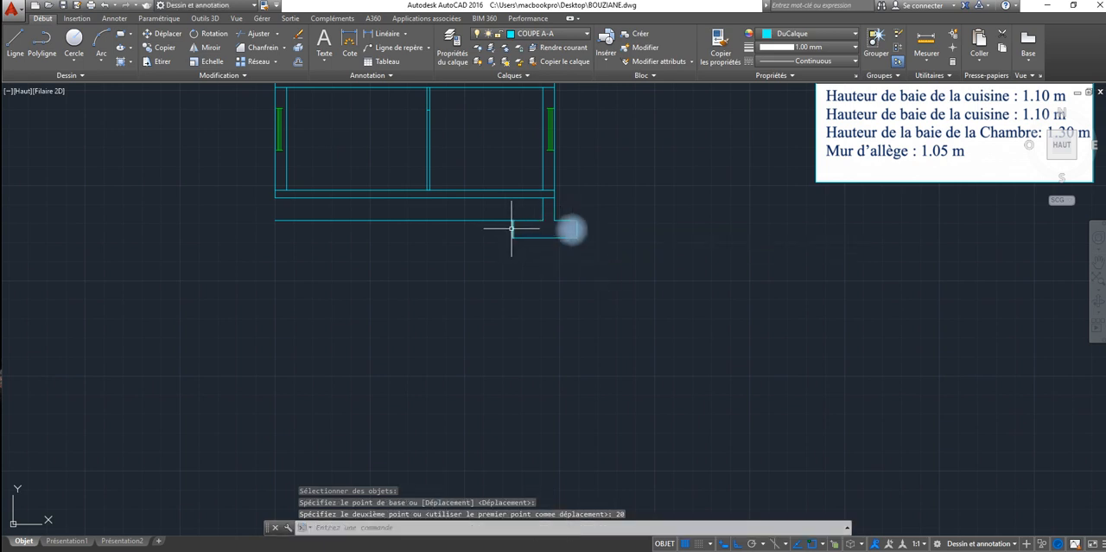
# Step: Offset the footing's inner side line 20 toward the wall and erase the original line
pyautogui.click(295, 59)
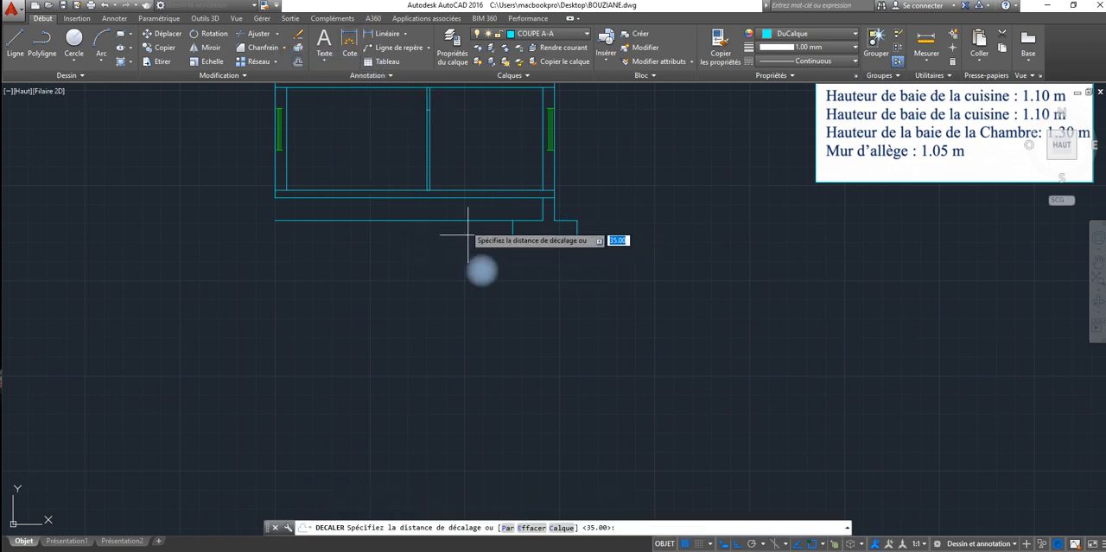
pyautogui.write('20')
pyautogui.press('Return')
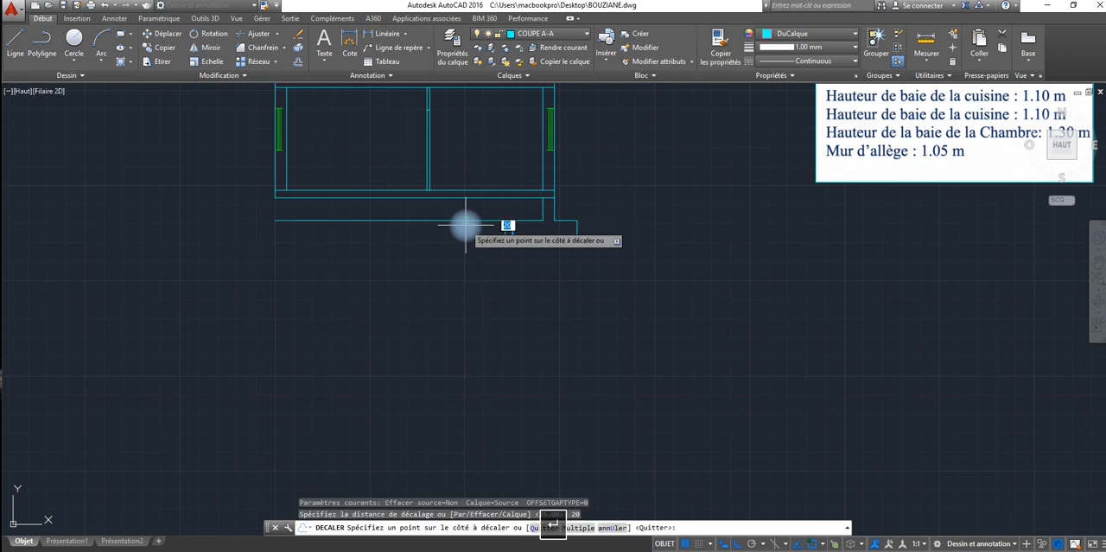
pyautogui.click(514, 228)
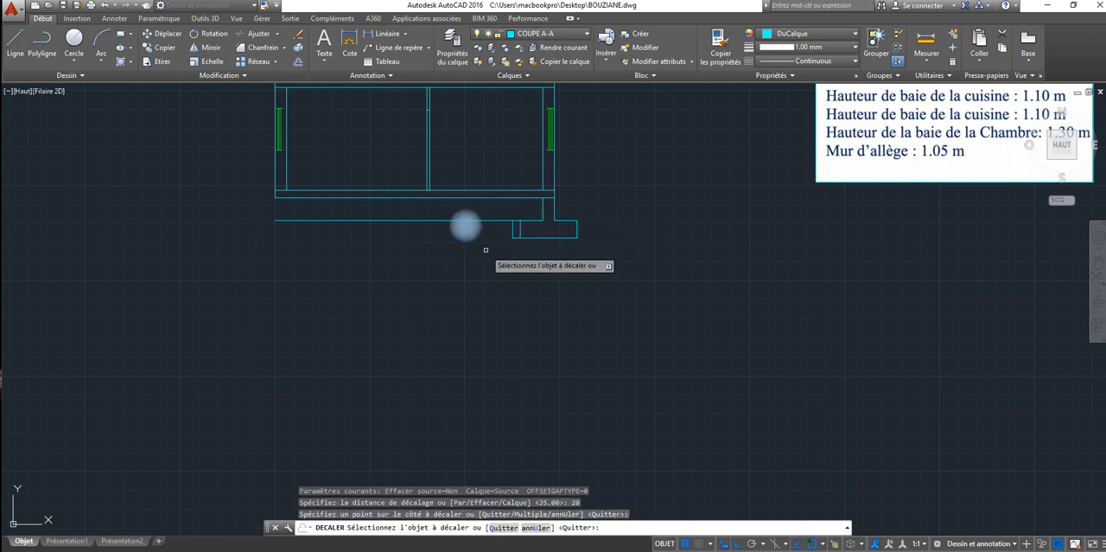
pyautogui.press('Escape')
pyautogui.click(512, 228)
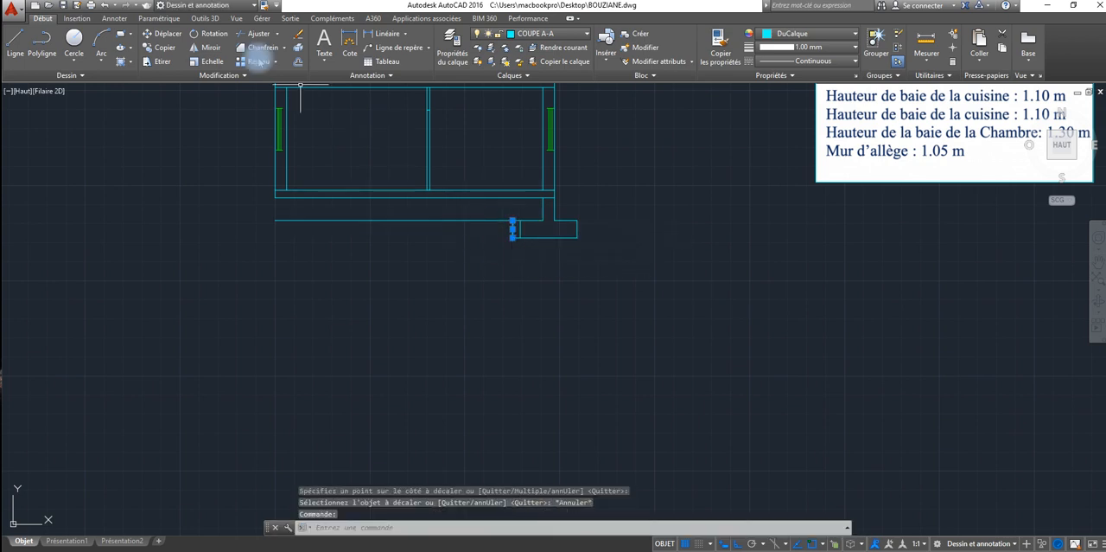
pyautogui.click(300, 36)
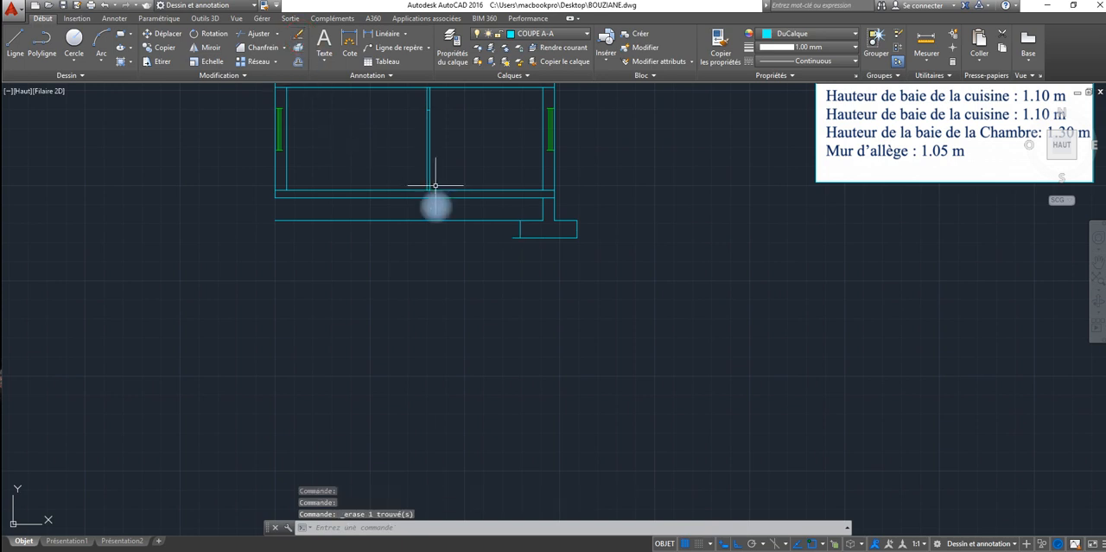
# Step: Shorten the footing's underside so that it ends at the lower corner of the new inner side
pyautogui.click(511, 237)
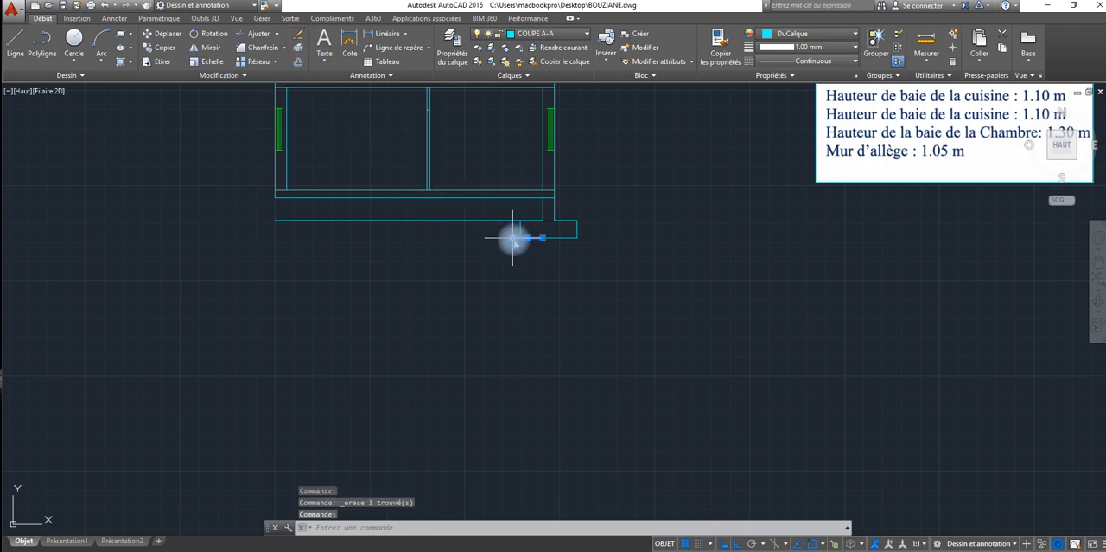
pyautogui.click(437, 206)
pyautogui.click(520, 238)
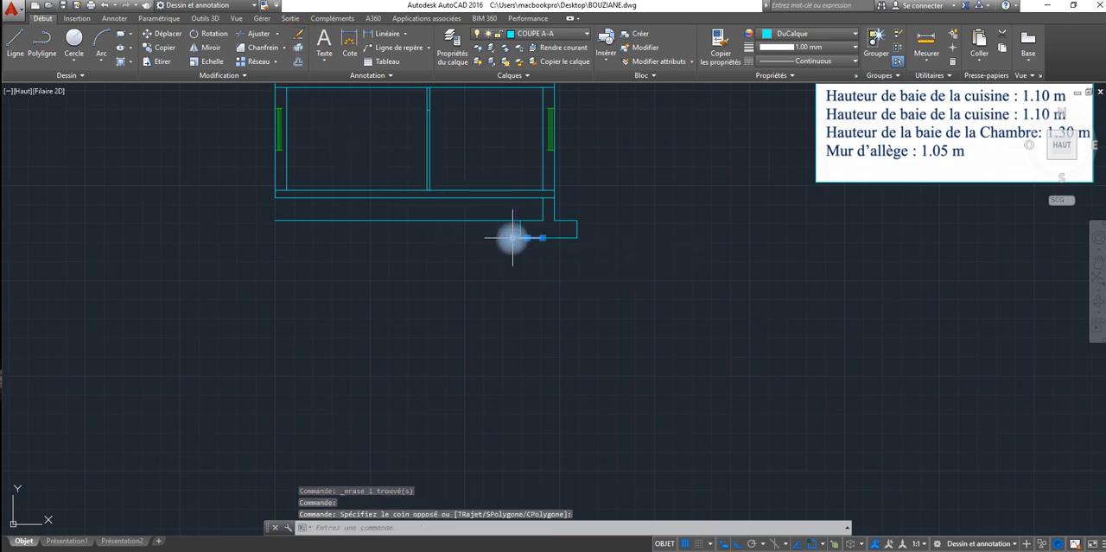
pyautogui.click(518, 237)
pyautogui.rightClick(518, 236)
pyautogui.press('Escape')
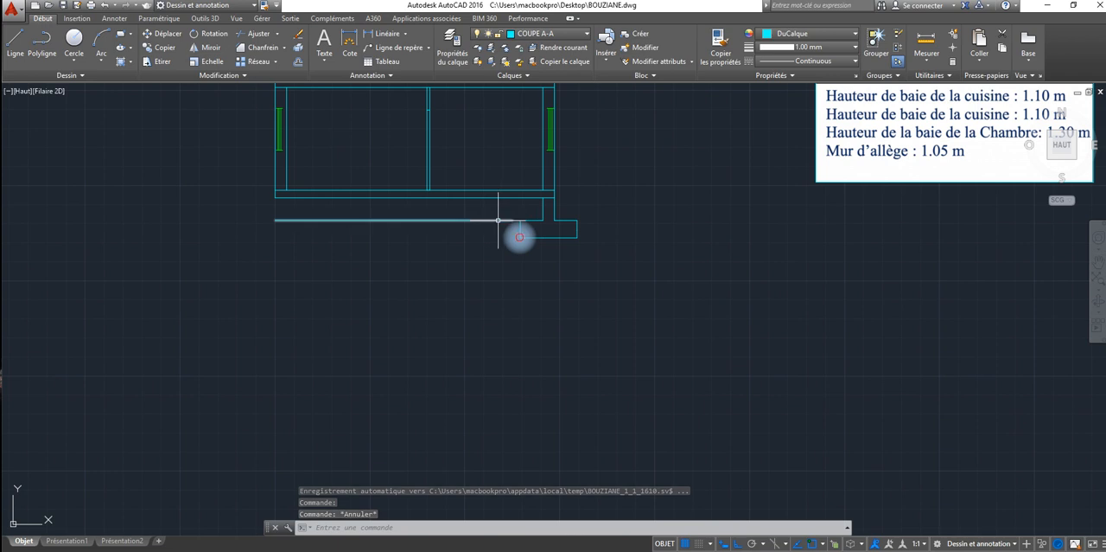
# Step: Pull the right end of the crawl space base line back, leaving a gap before the footing
pyautogui.click(498, 220)
pyautogui.click(513, 220)
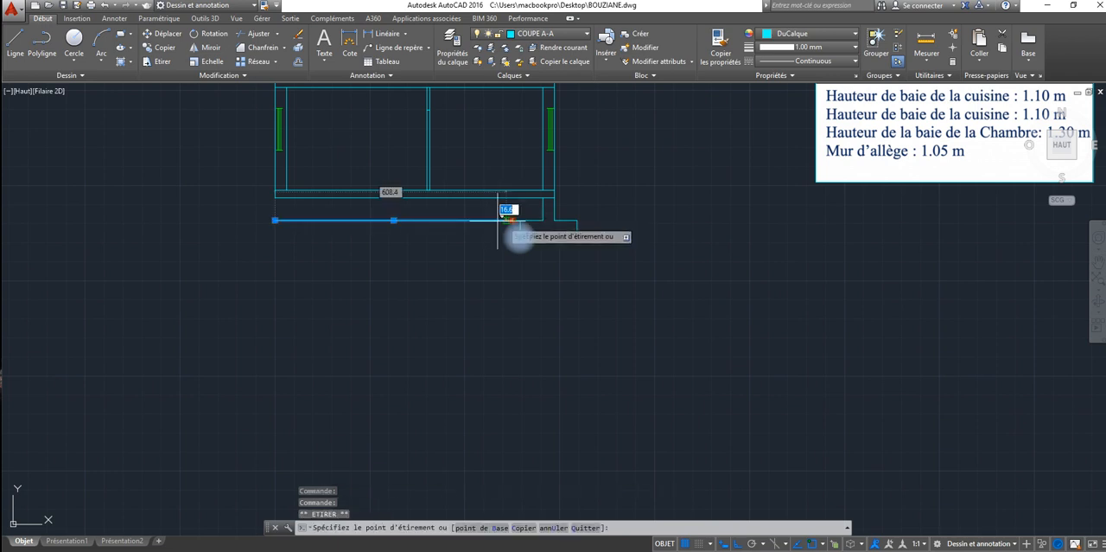
pyautogui.click(484, 219)
pyautogui.press('Escape')
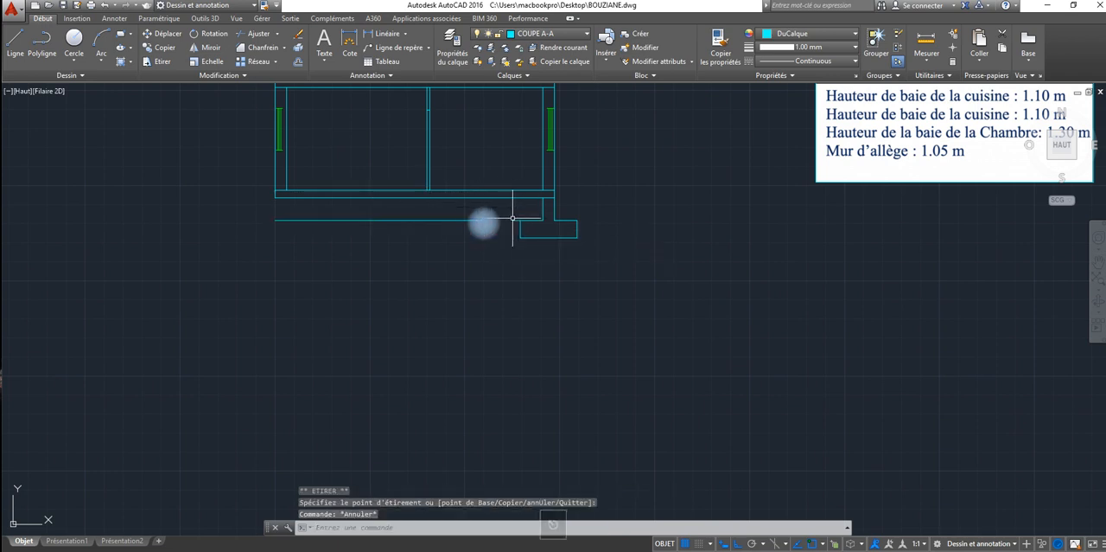
# Step: Shorten the footing's upper inner edge so that it ends at the top of the new inner side
pyautogui.click(513, 220)
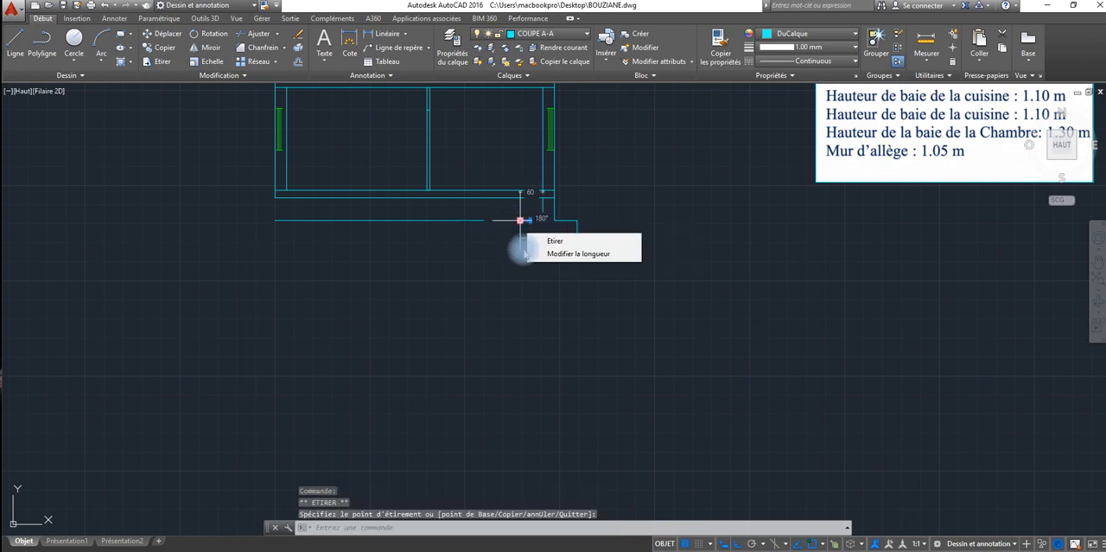
pyautogui.click(519, 220)
pyautogui.press('Escape')
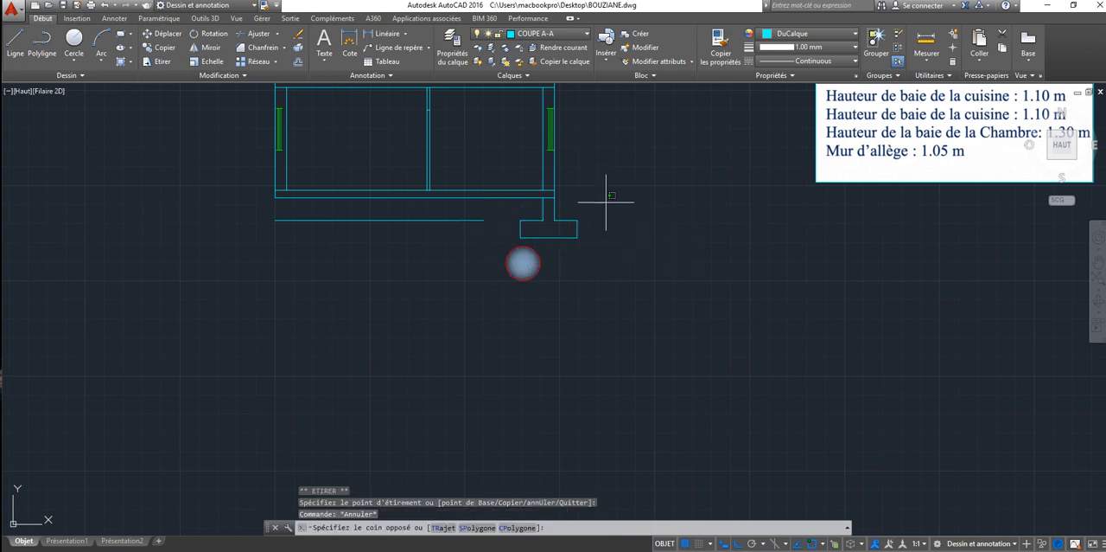
pyautogui.click(605, 200)
pyautogui.press('Escape')
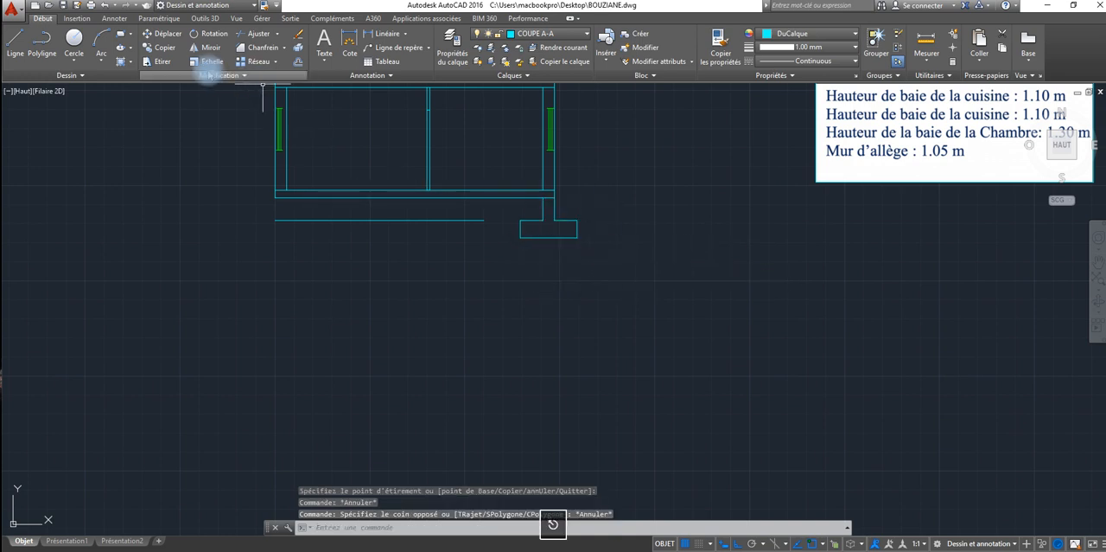
# Step: Stretch the whole footing straight down by 25, lengthening both faces of the foundation wall above it
pyautogui.click(157, 62)
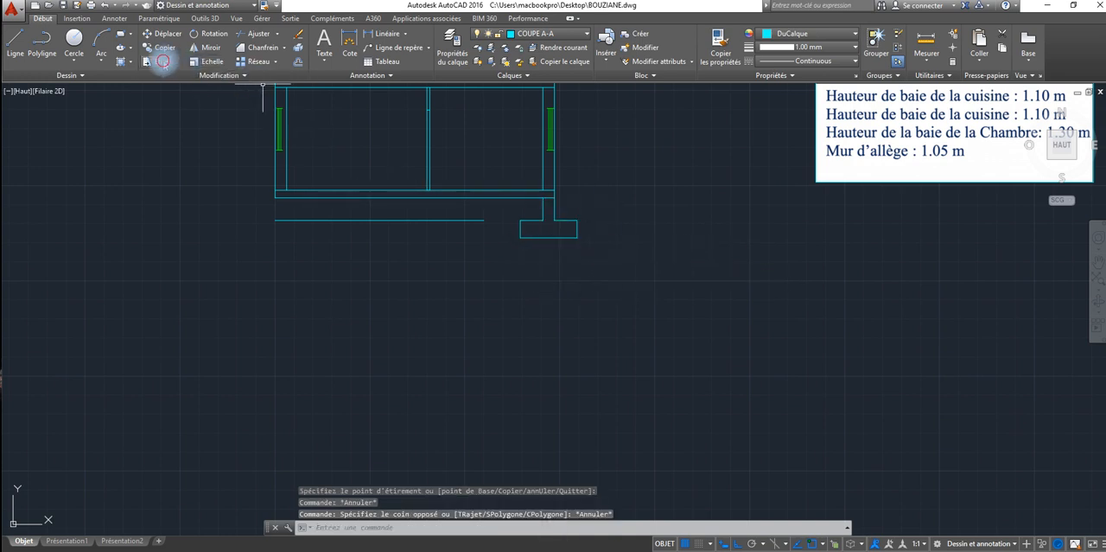
pyautogui.click(593, 208)
pyautogui.click(501, 256)
pyautogui.press('Return')
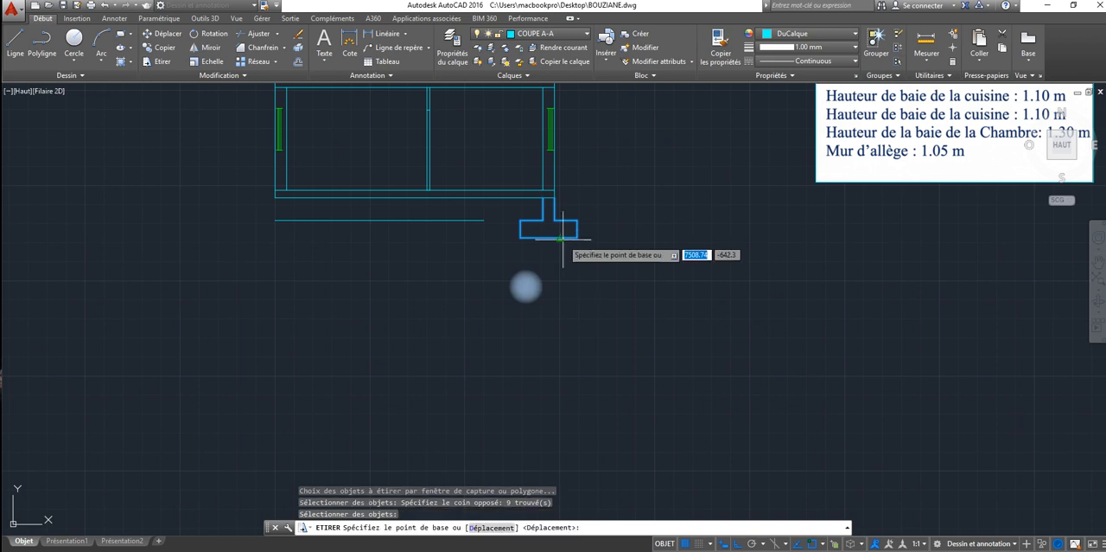
pyautogui.click(550, 237)
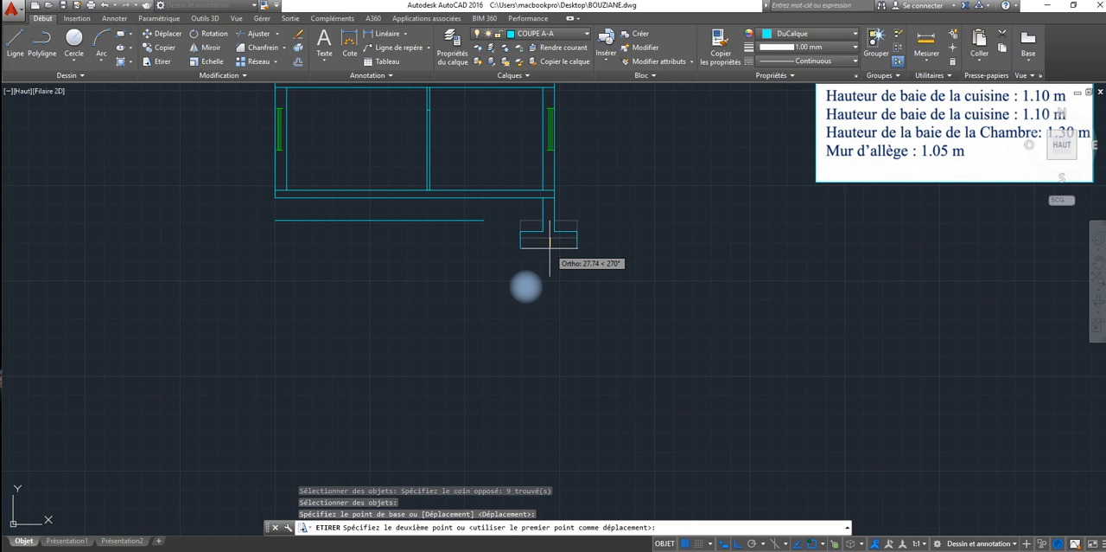
pyautogui.write('25')
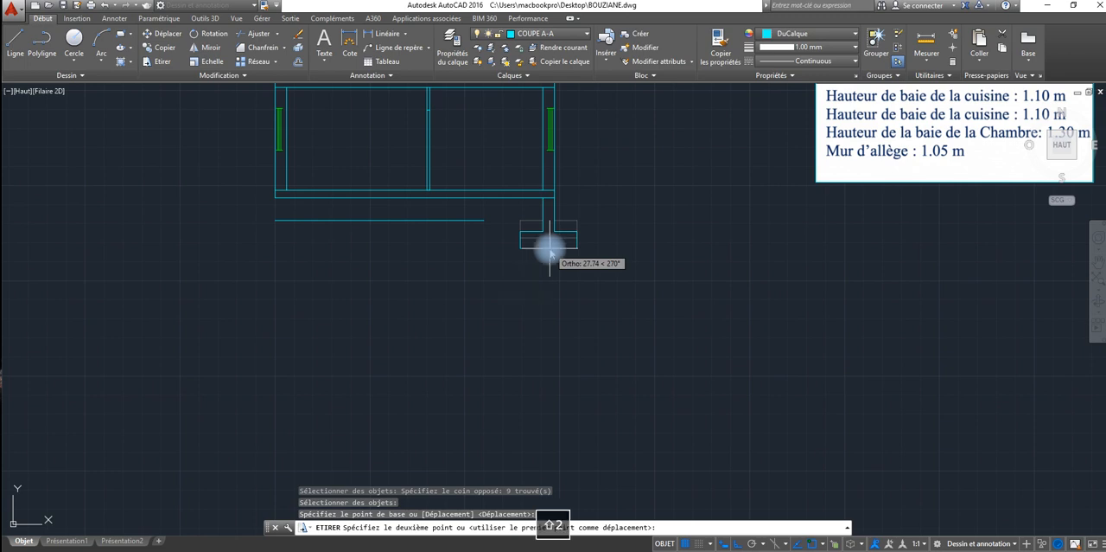
pyautogui.press('Return')
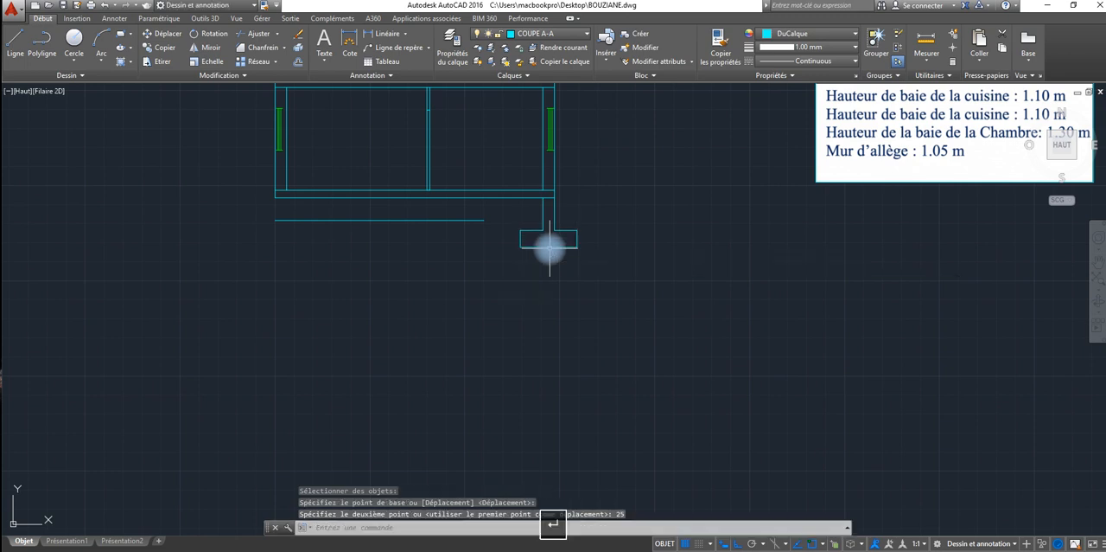
# Step: Stretch the right end of the crawl space base line to the inner face of the right foundation wall
pyautogui.click(466, 220)
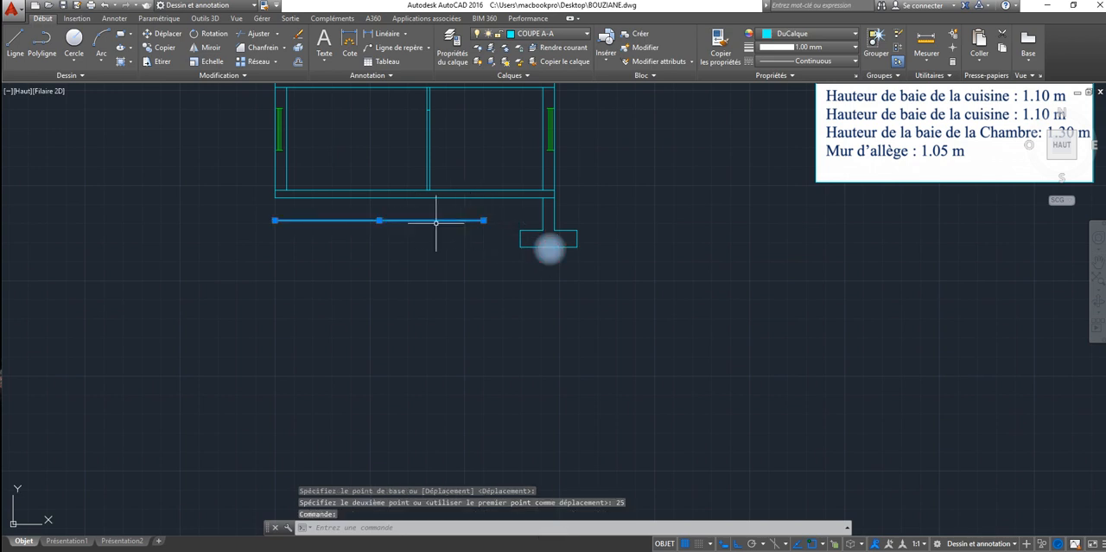
pyautogui.click(483, 219)
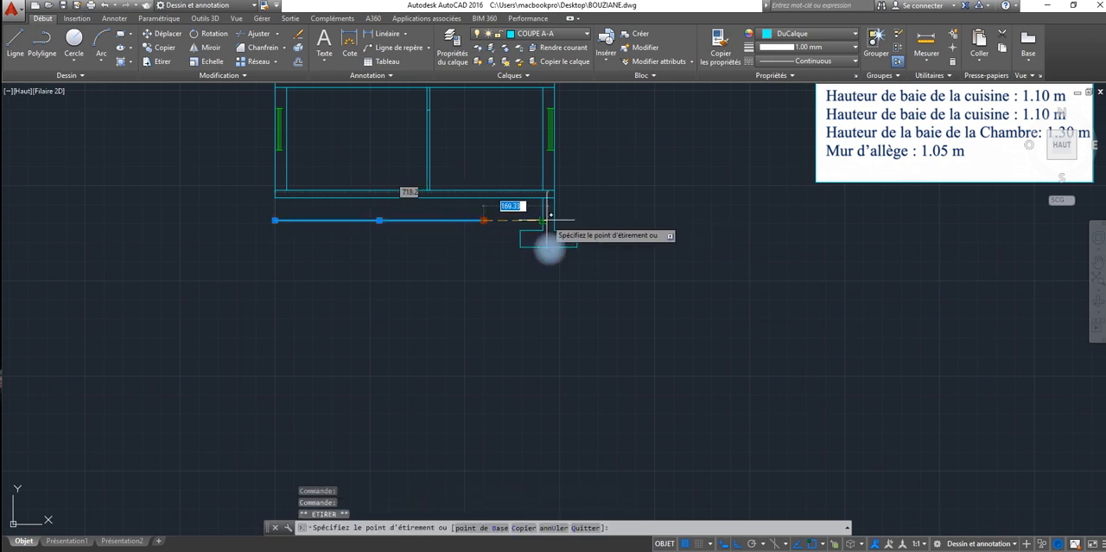
pyautogui.press('Escape')
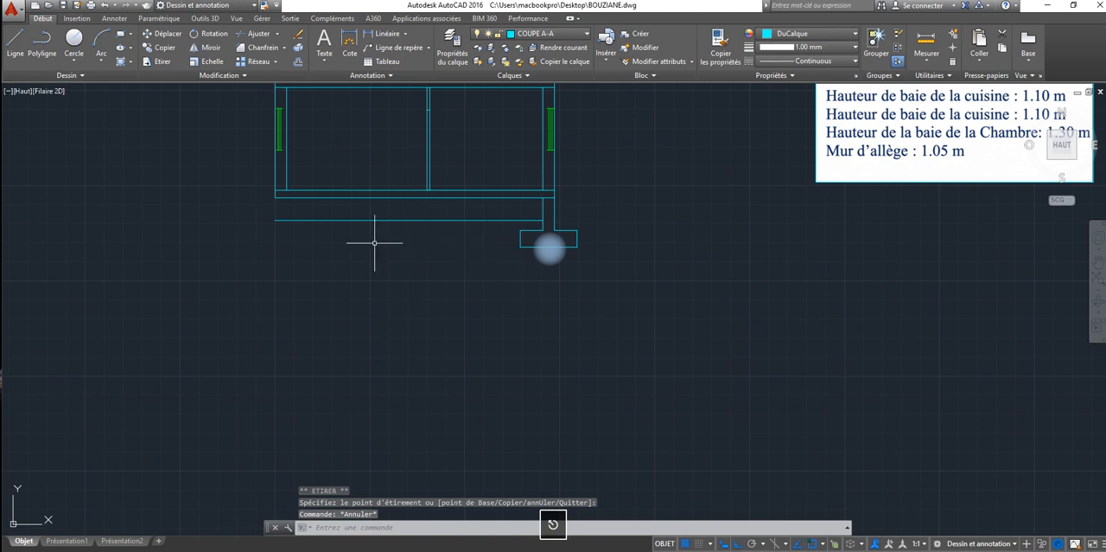
pyautogui.click(276, 219)
pyautogui.press('Escape')
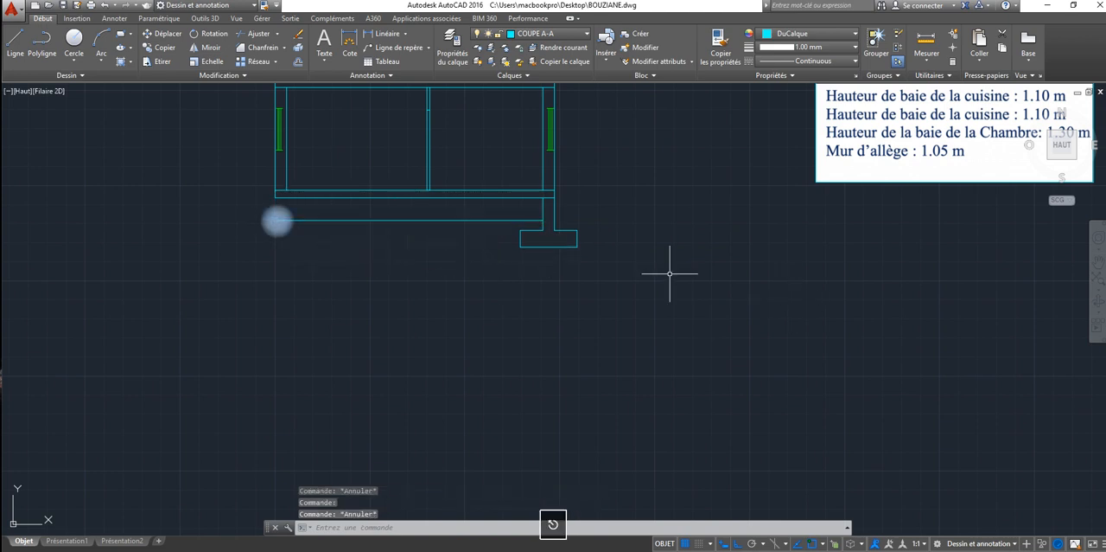
pyautogui.click(588, 226)
pyautogui.click(516, 256)
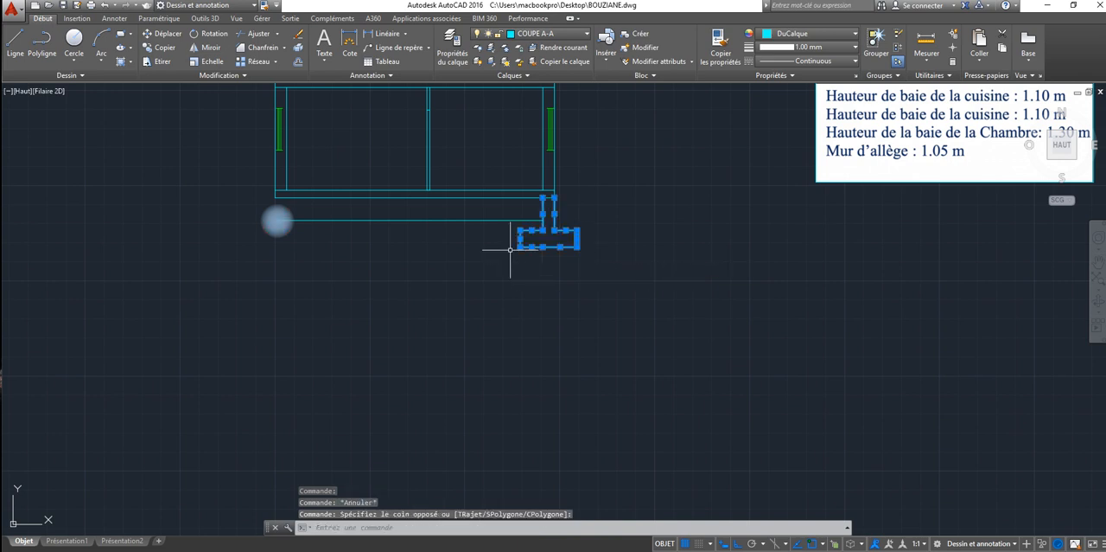
pyautogui.click(211, 47)
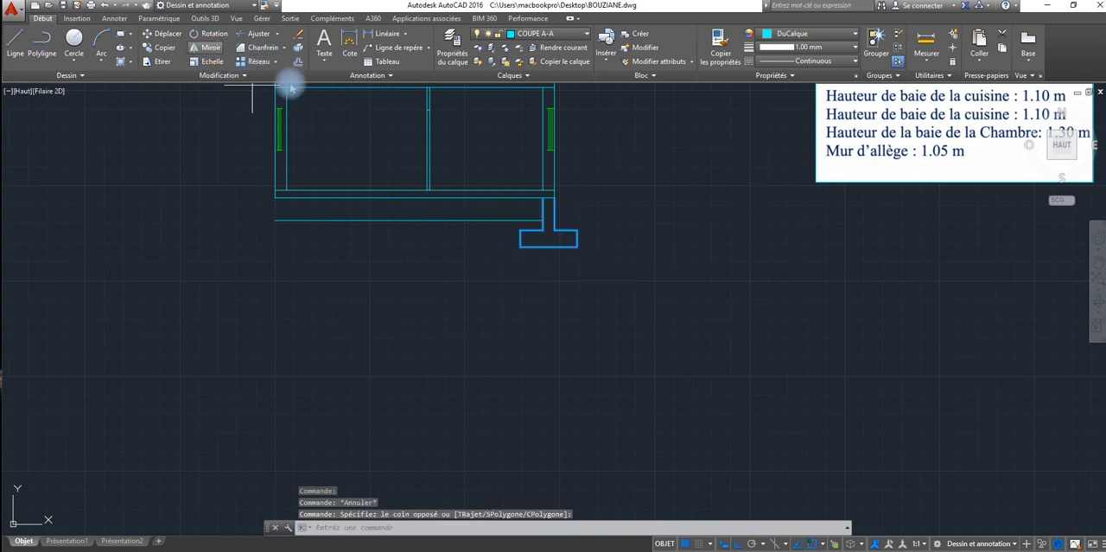
pyautogui.click(414, 197)
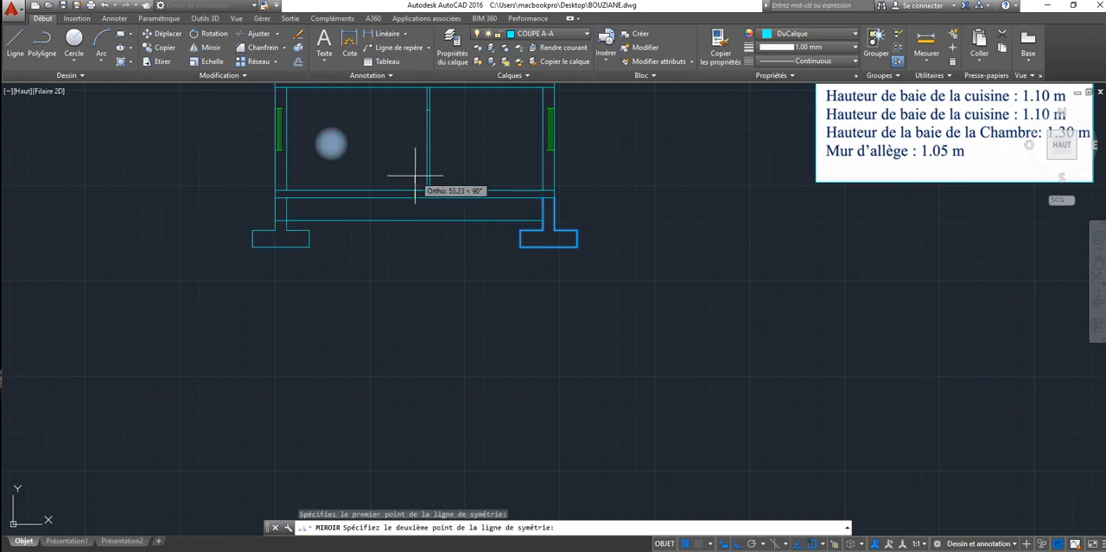
pyautogui.click(415, 160)
pyautogui.press('Escape')
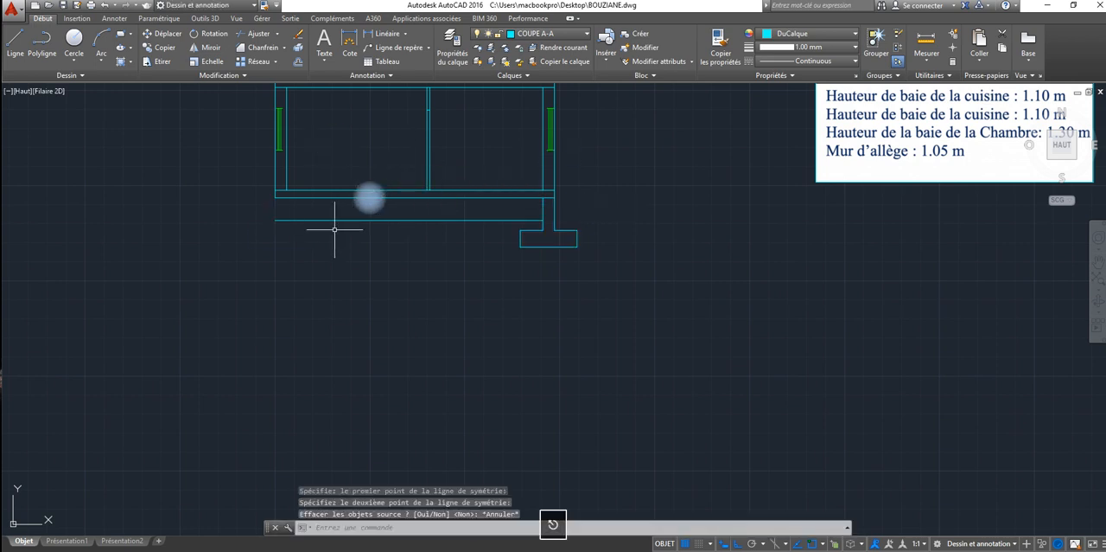
# Step: Mirror the right foundation wall and footing, without the base line, about the vertical axis through the floor slab's midpoint, keeping the originals
pyautogui.click(211, 48)
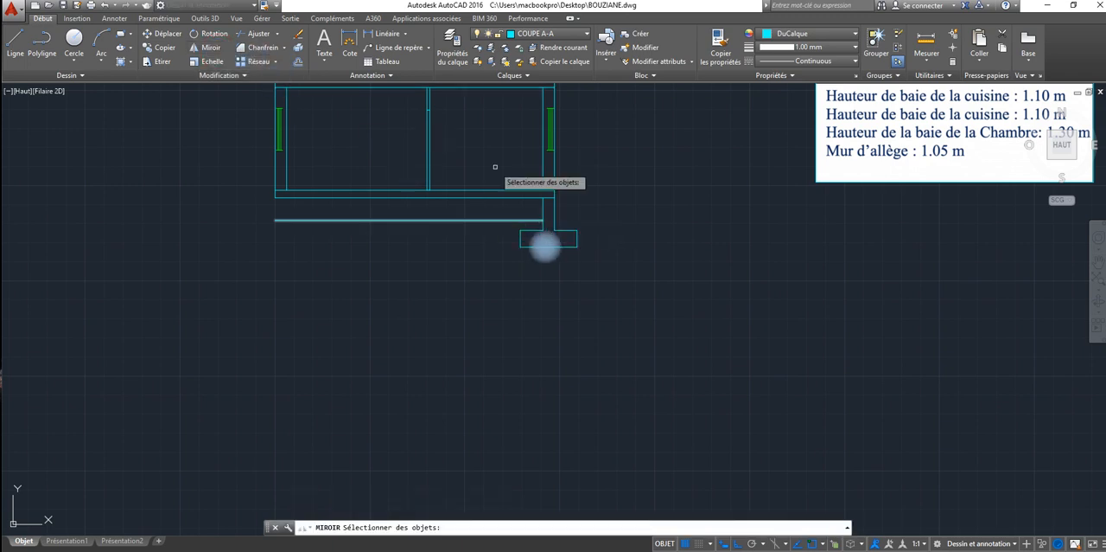
pyautogui.click(593, 219)
pyautogui.click(520, 264)
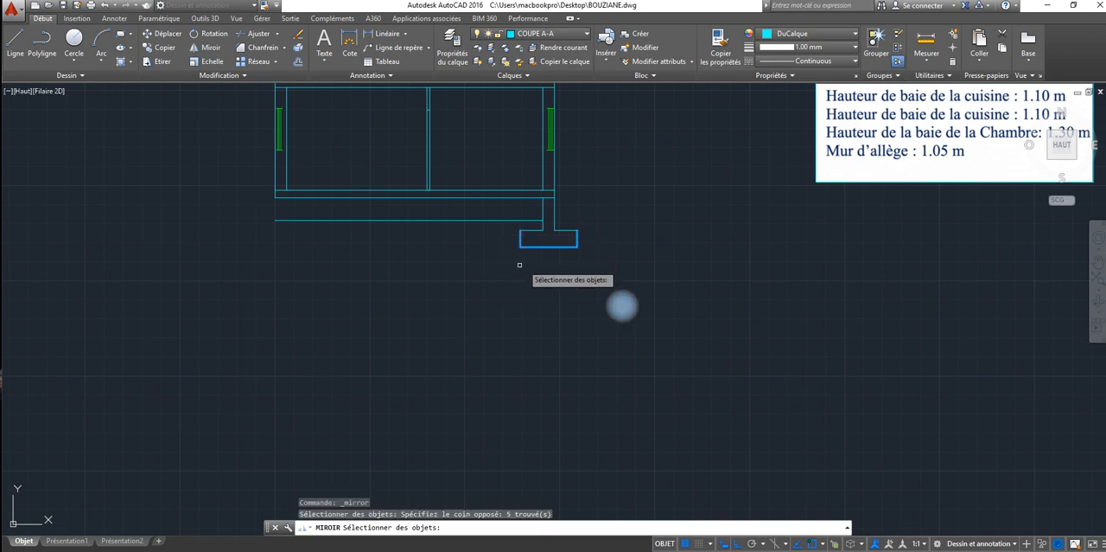
pyautogui.click(571, 217)
pyautogui.click(539, 239)
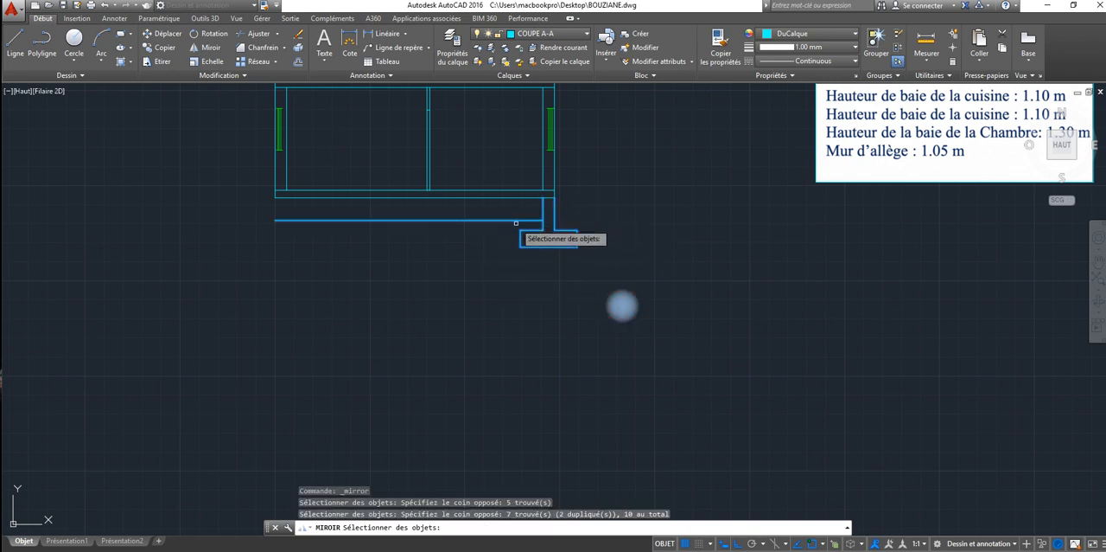
pyautogui.keyDown('shift'); pyautogui.click(511, 220); pyautogui.keyUp('shift')
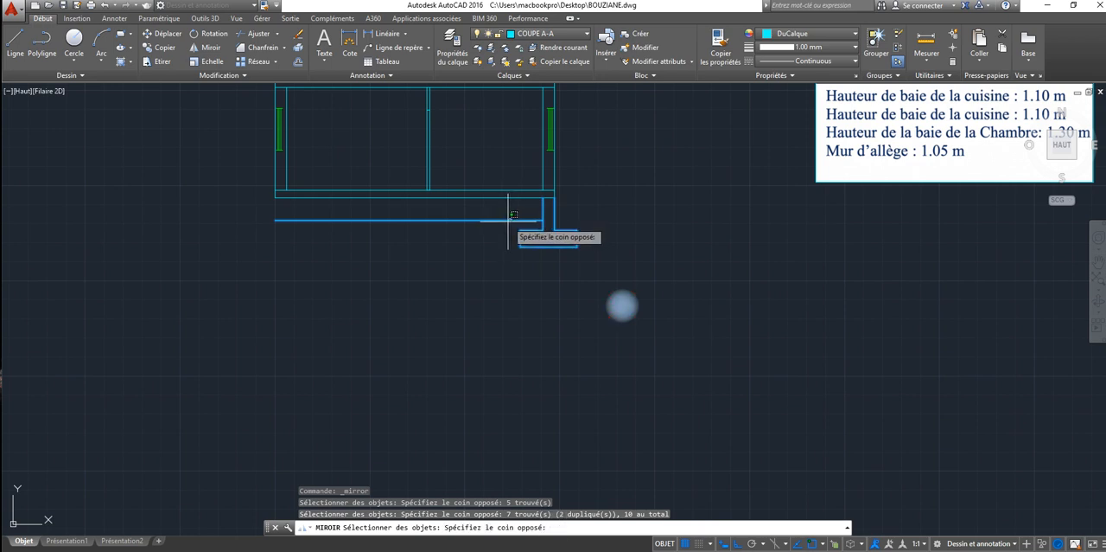
pyautogui.keyDown('shift'); pyautogui.click(514, 226); pyautogui.keyUp('shift')
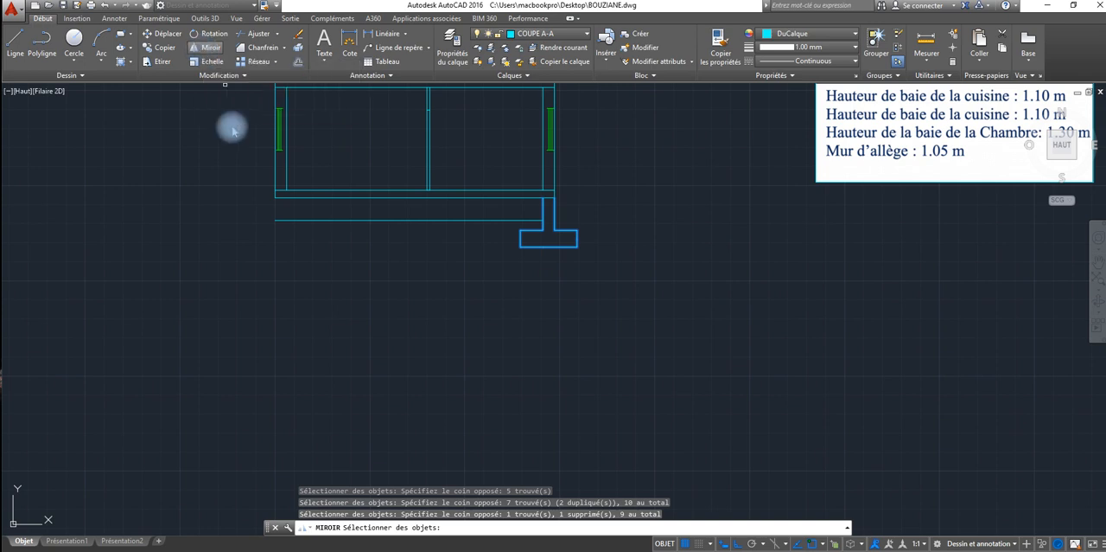
pyautogui.press('Return')
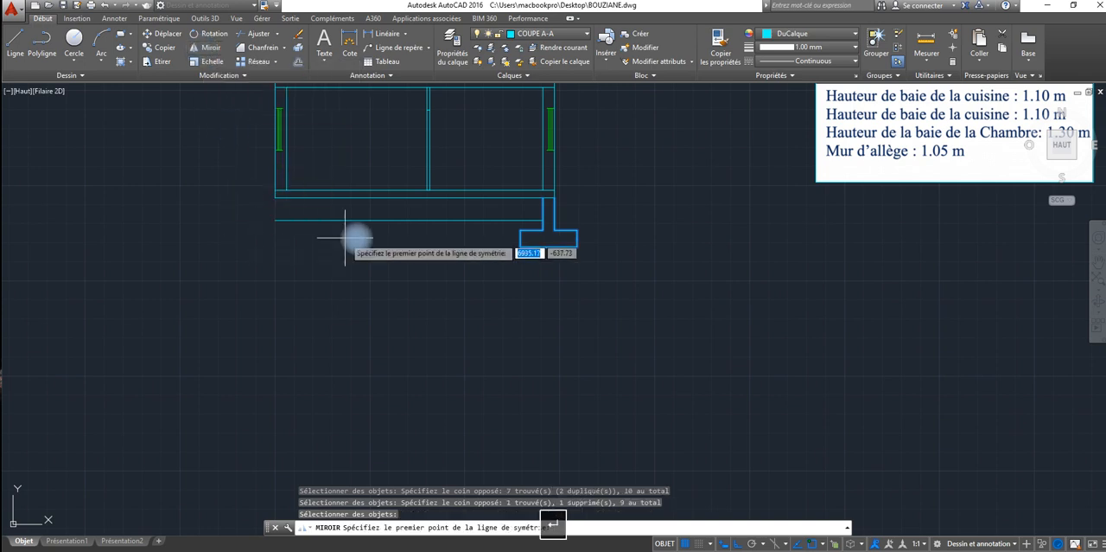
pyautogui.click(413, 200)
pyautogui.click(417, 254)
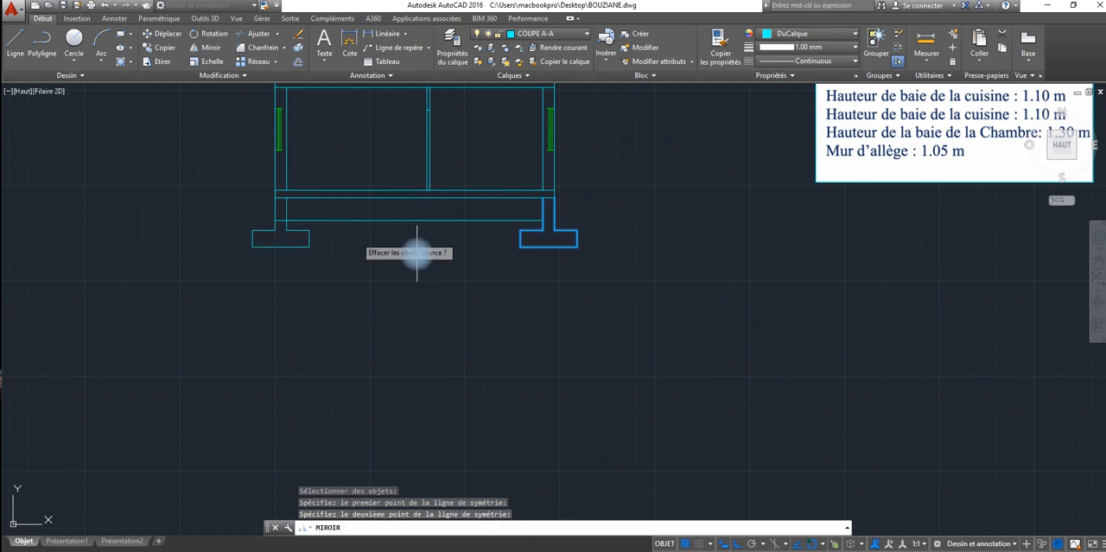
pyautogui.click(382, 279)
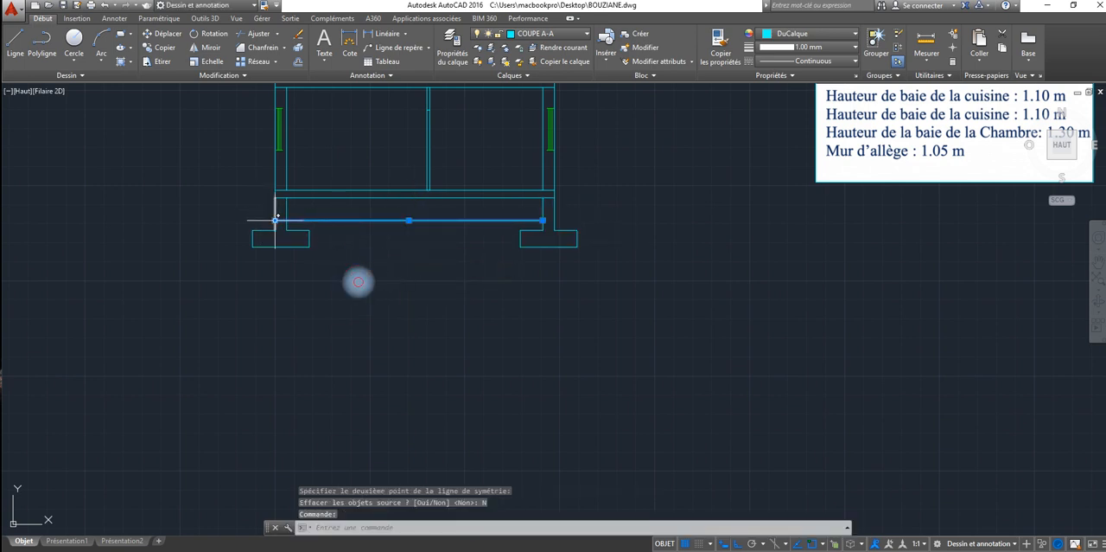
# Step: Shorten the left end of the crawl space base line to the inner face of the left foundation wall
pyautogui.click(275, 221)
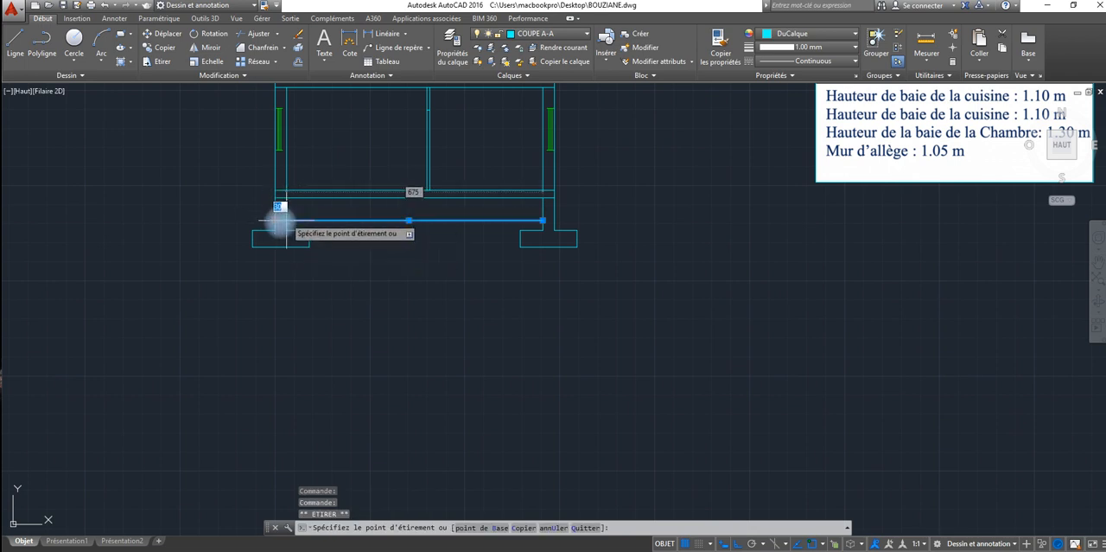
pyautogui.click(282, 220)
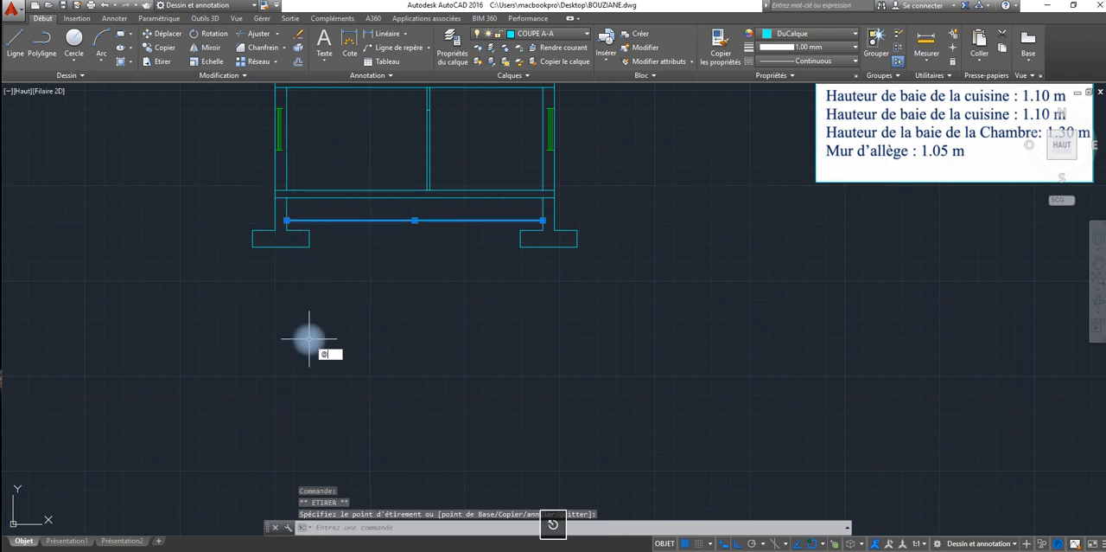
pyautogui.press('Escape')
pyautogui.press('Escape')
# Step: Extend the inner and outer faces of both exterior walls up to the parapet's top line
pyautogui.scroll(-2, 400, 247)
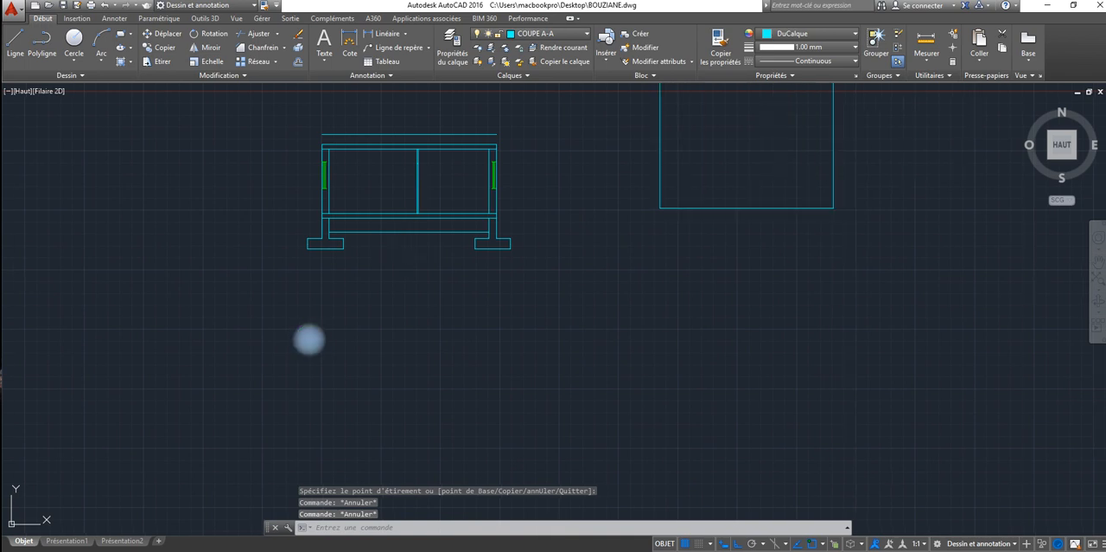
pyautogui.moveTo(382, 244); pyautogui.dragTo(296, 249, button='middle')
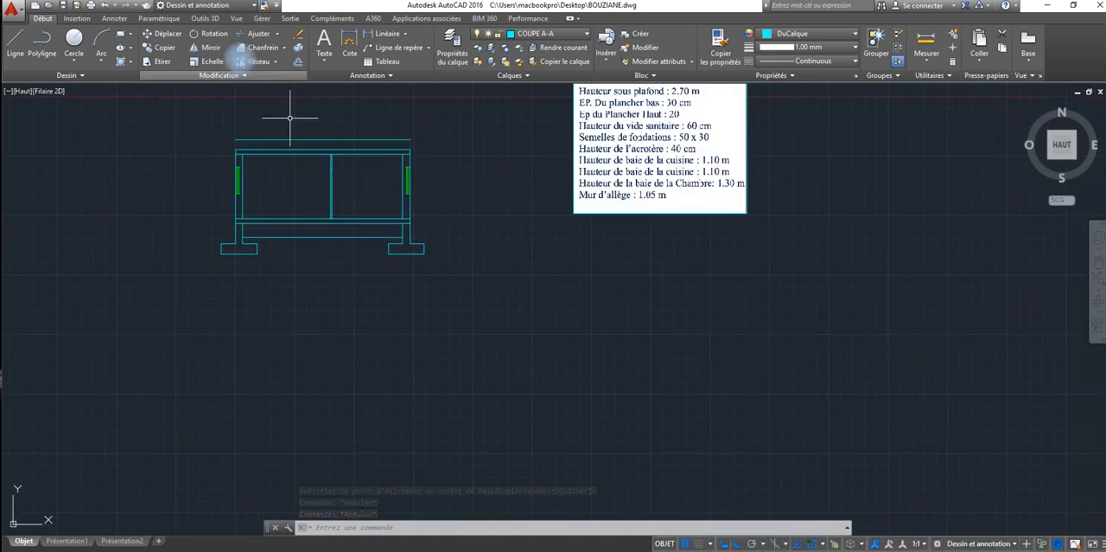
pyautogui.click(277, 38)
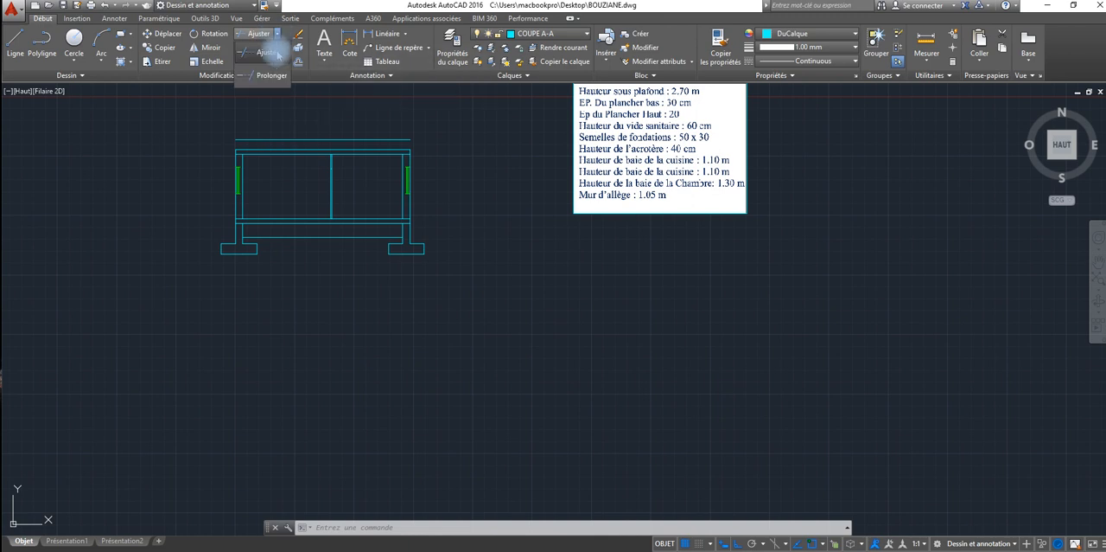
pyautogui.click(269, 75)
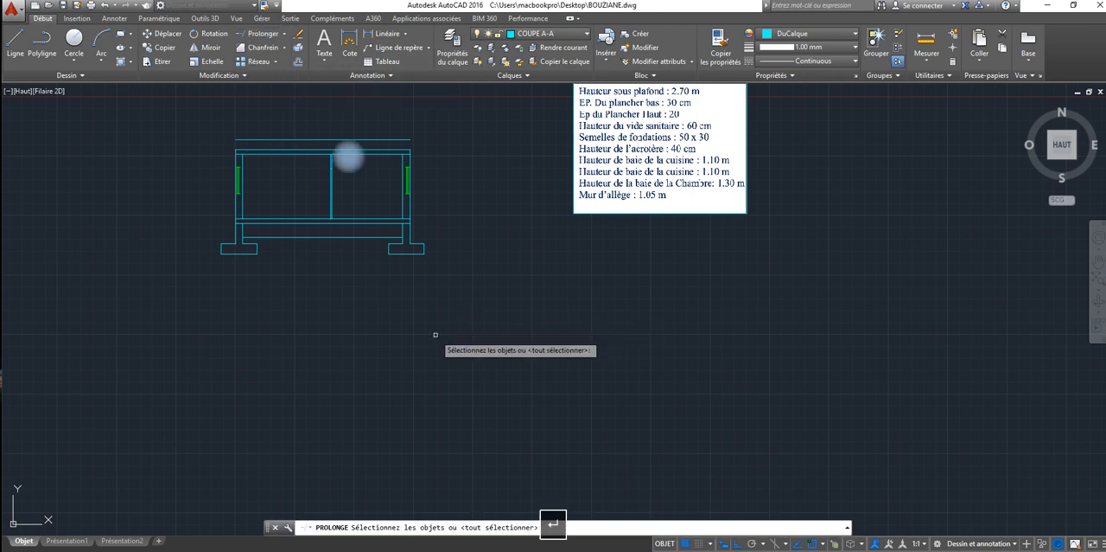
pyautogui.press('Return')
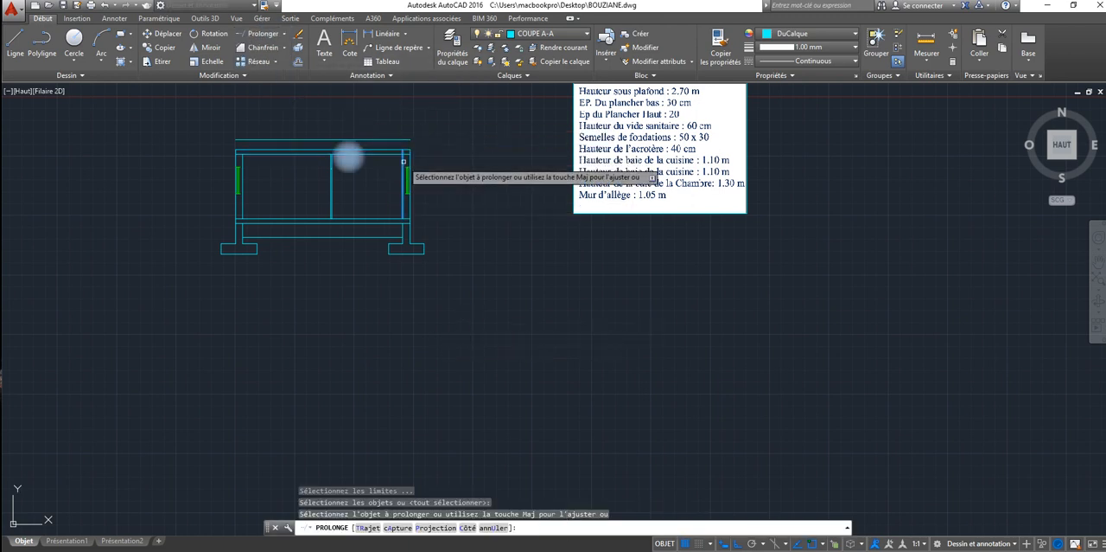
pyautogui.click(348, 156)
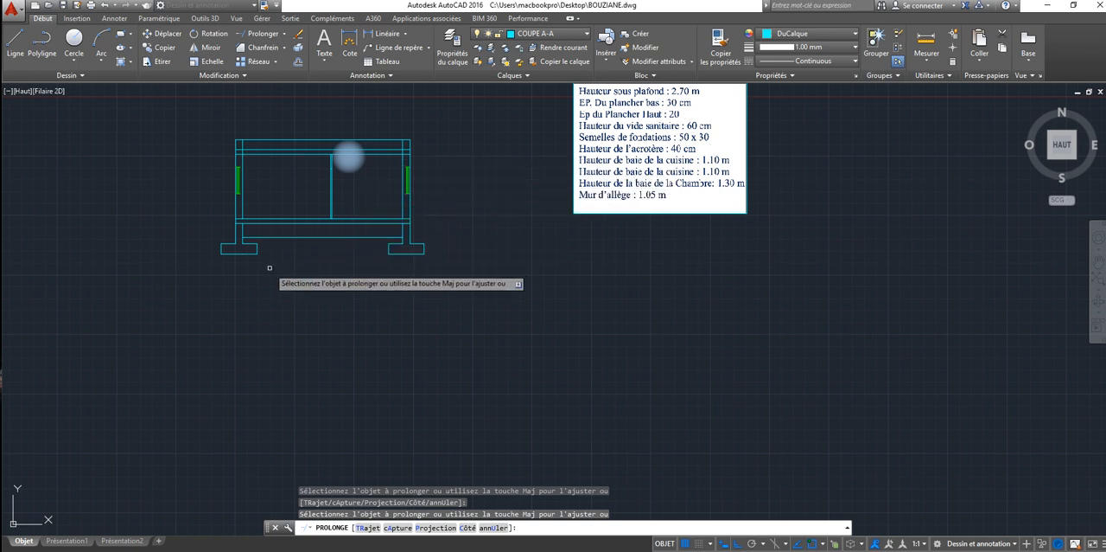
pyautogui.press('Escape')
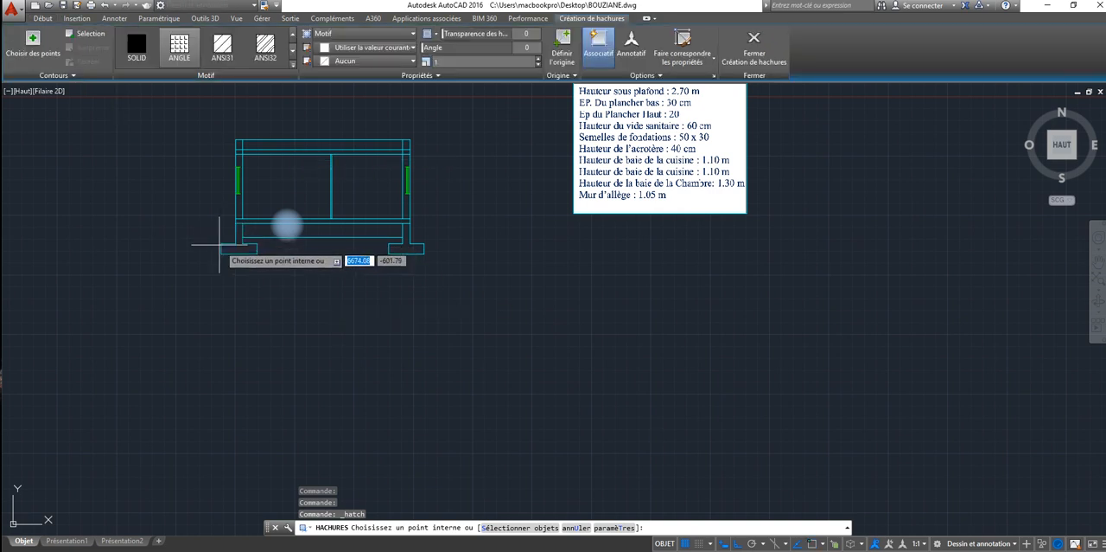
# Step: Try a vertical dimension beside the right outer wall from the parapet's top to the lower floor slab's top, and delete it
pyautogui.press('Escape')
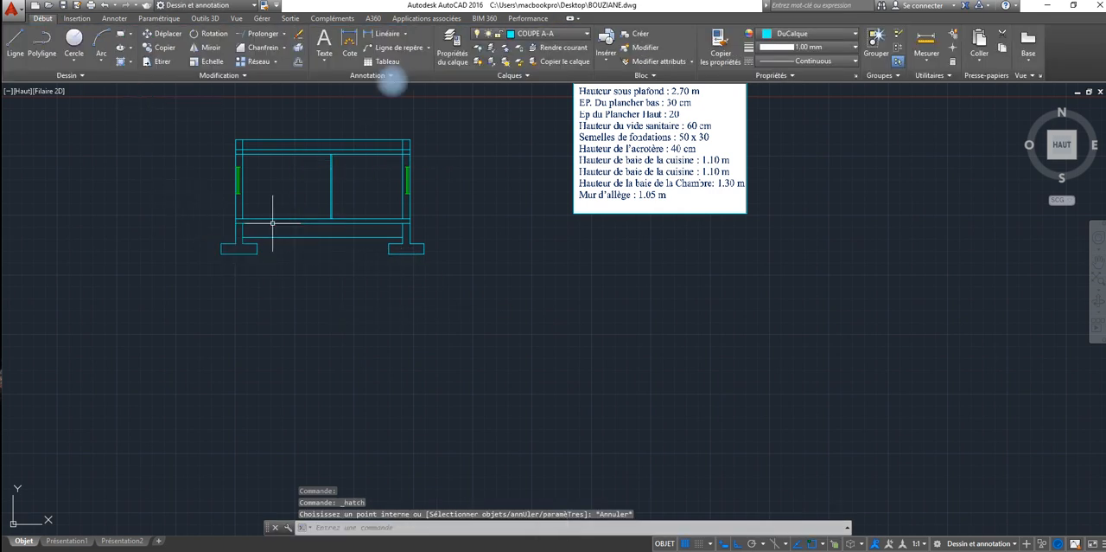
pyautogui.click(350, 42)
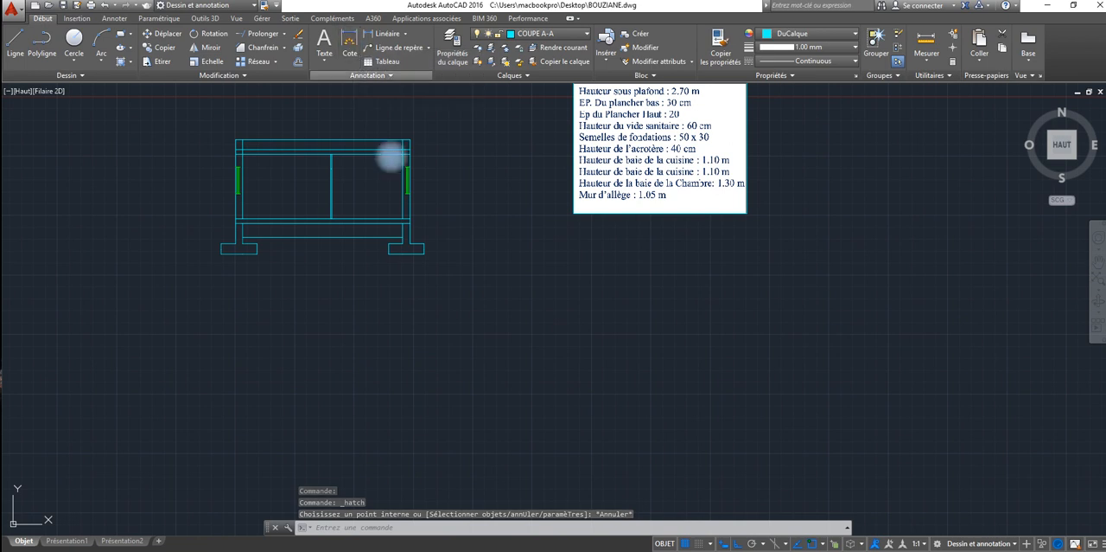
pyautogui.click(411, 144)
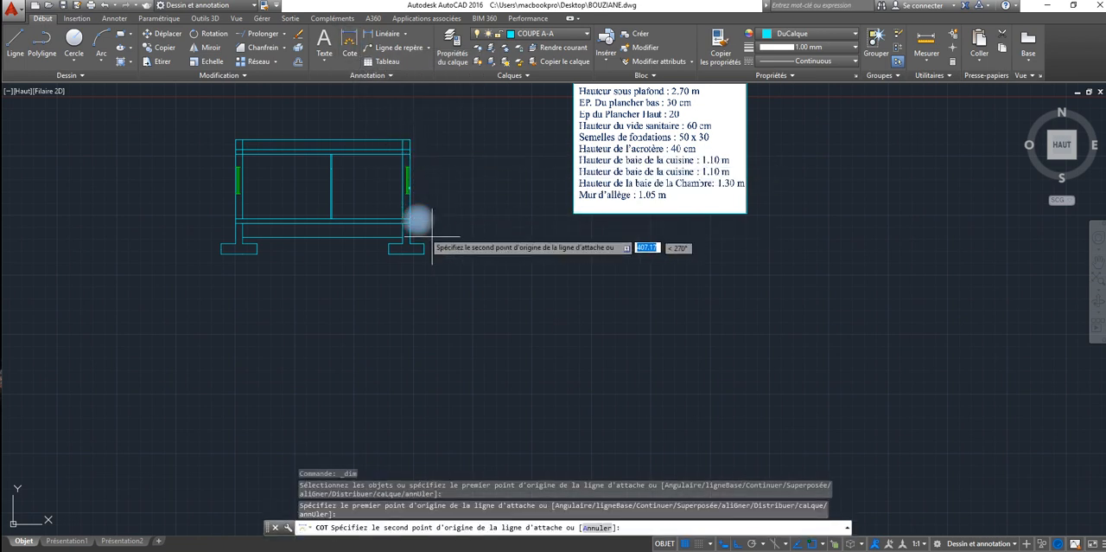
pyautogui.click(419, 218)
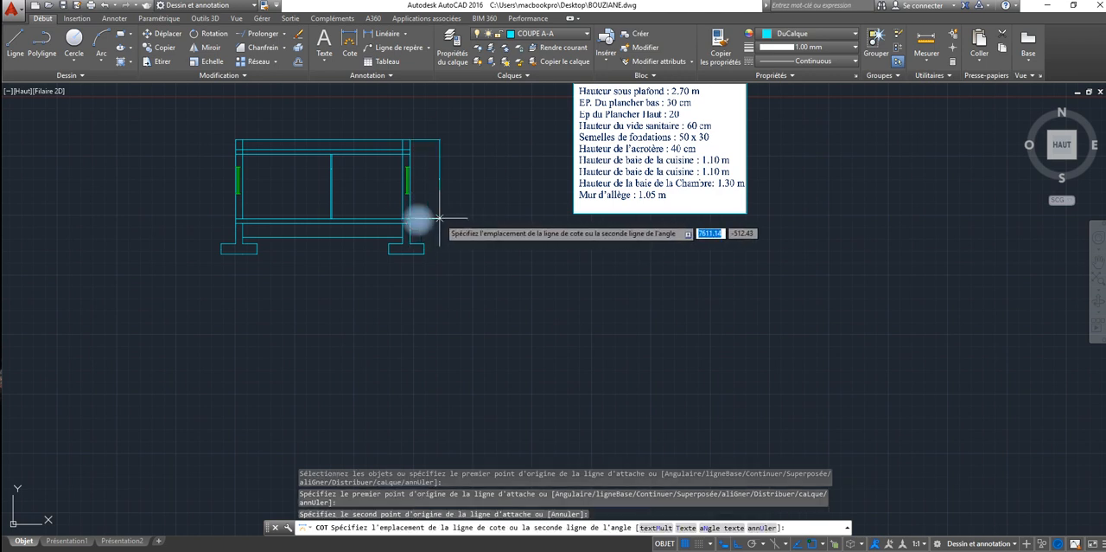
pyautogui.click(439, 216)
pyautogui.press('Escape')
pyautogui.click(454, 179)
pyautogui.click(433, 216)
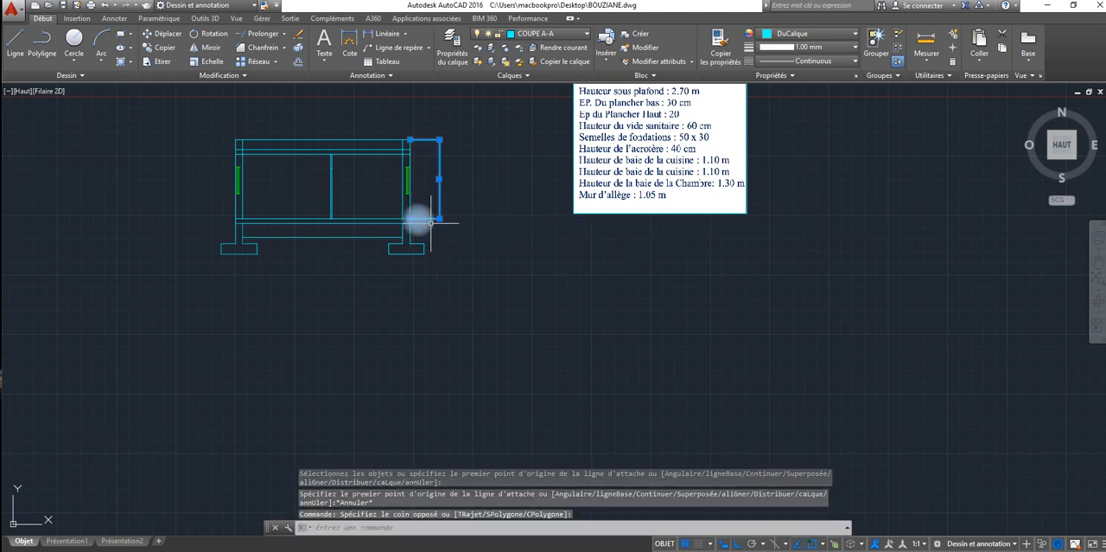
pyautogui.press('Delete')
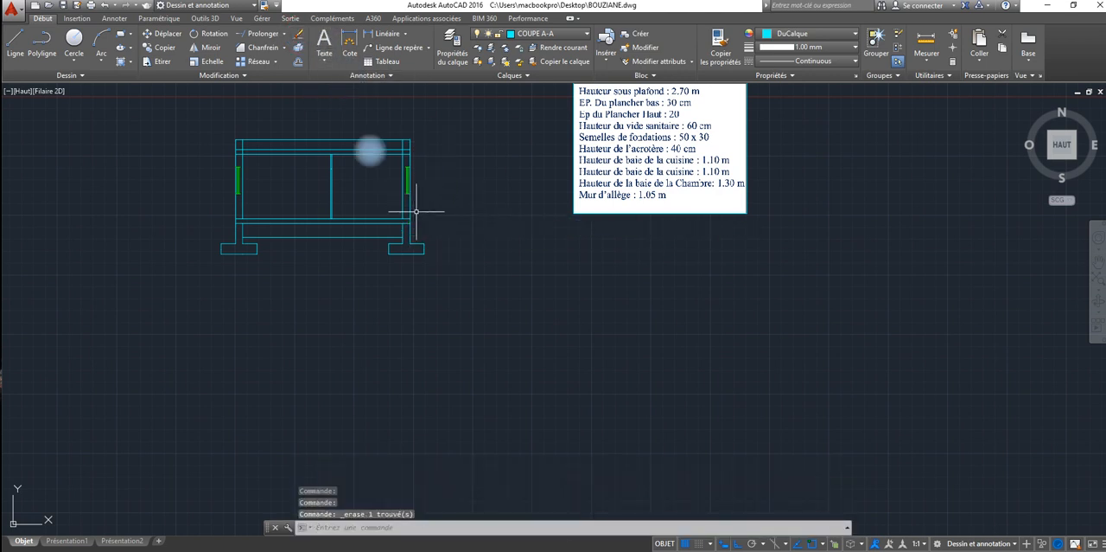
pyautogui.moveTo(354, 182); pyautogui.dragTo(457, 275, button='middle')
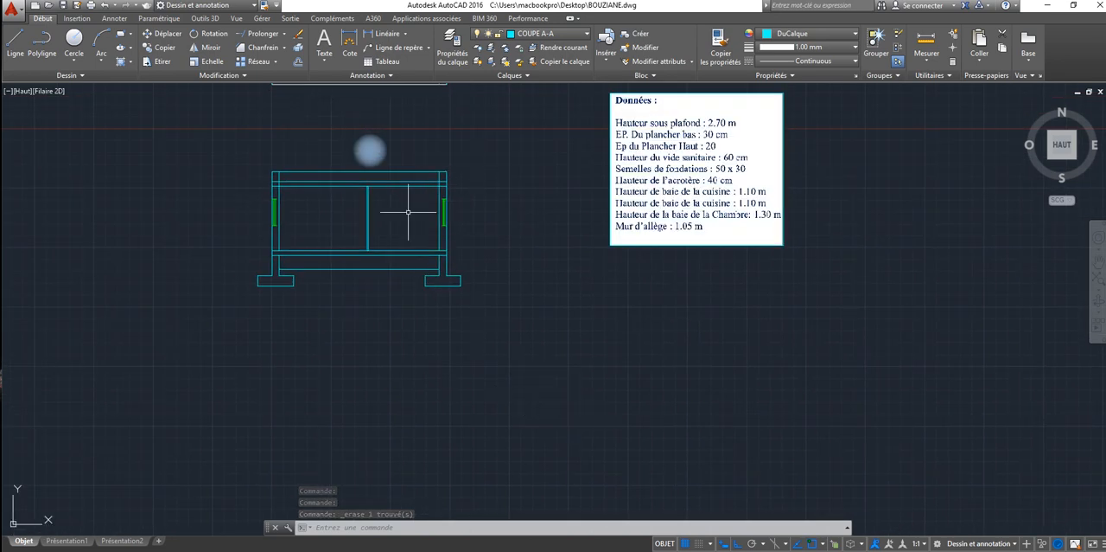
pyautogui.scroll(4, 385, 221)
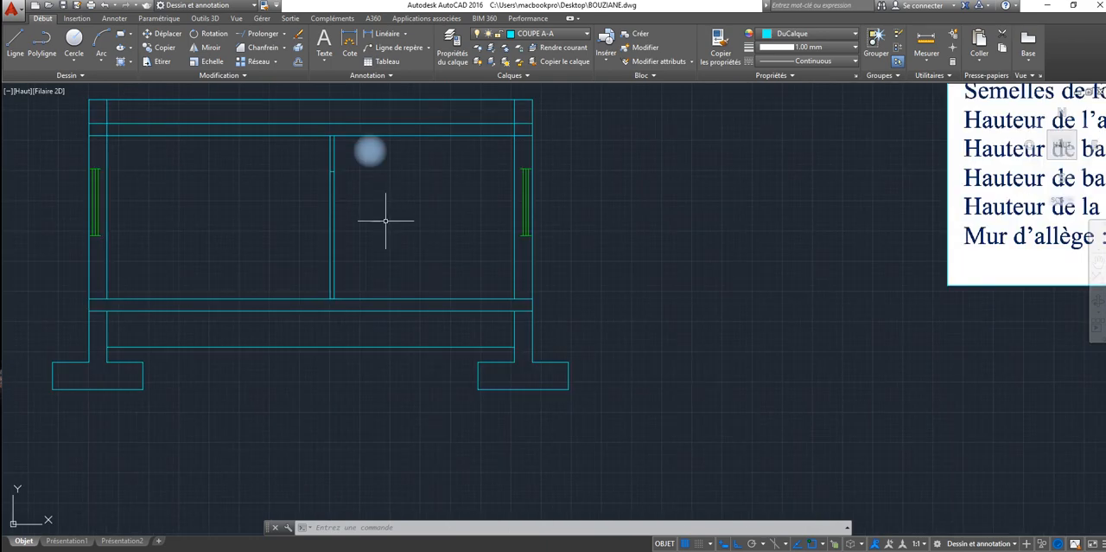
pyautogui.scroll(-2, 386, 220)
pyautogui.scroll(2, 385, 221)
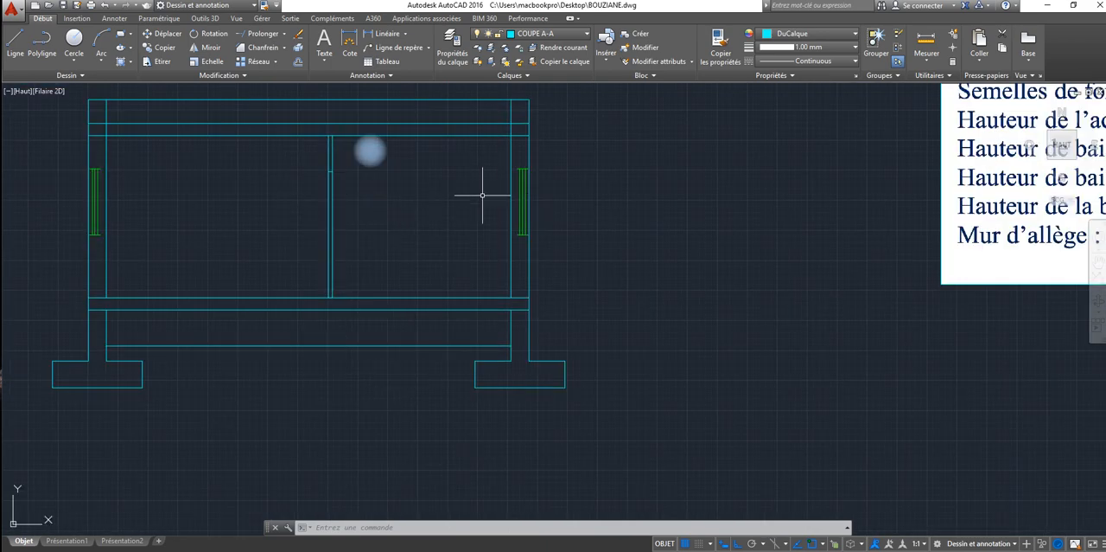
pyautogui.scroll(-2, 424, 223)
pyautogui.scroll(2, 340, 187)
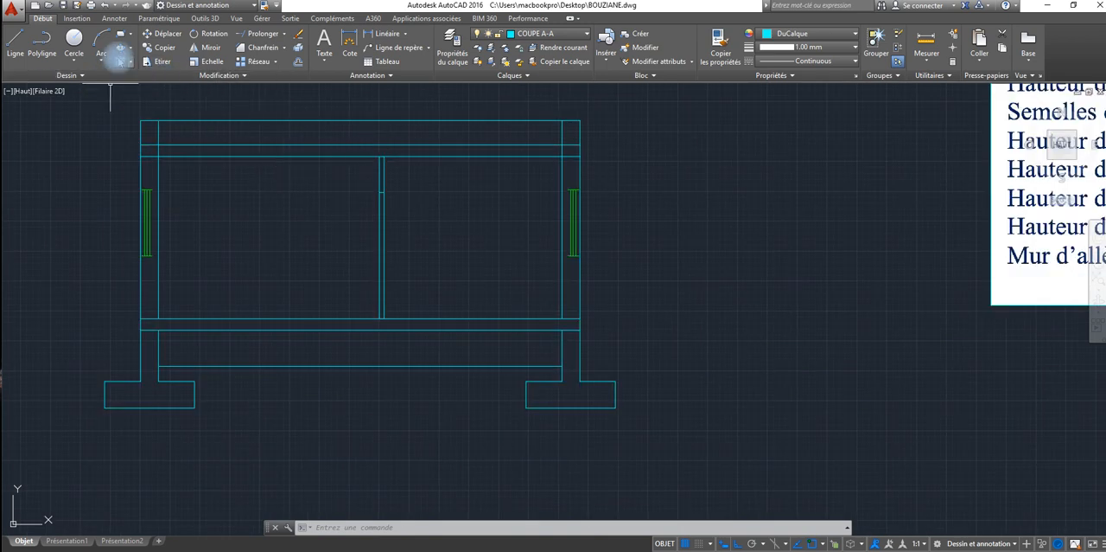
# Step: Try an AR-CONC hatch at scale 0.05 in the area between the two parapets above the roof slab, and undo it
pyautogui.click(120, 48)
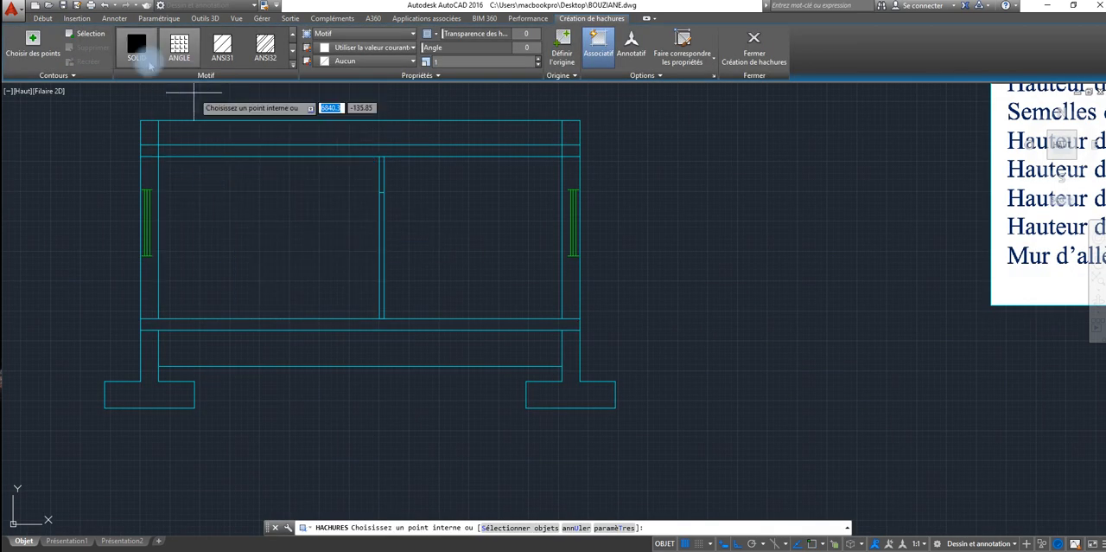
pyautogui.click(179, 52)
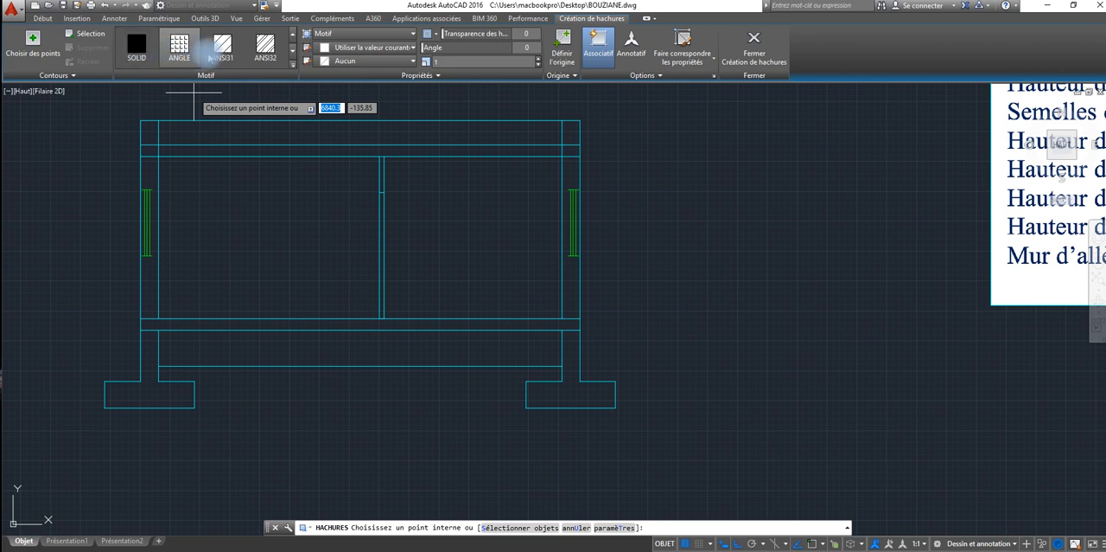
pyautogui.click(292, 67)
pyautogui.scroll(-1, 229, 125)
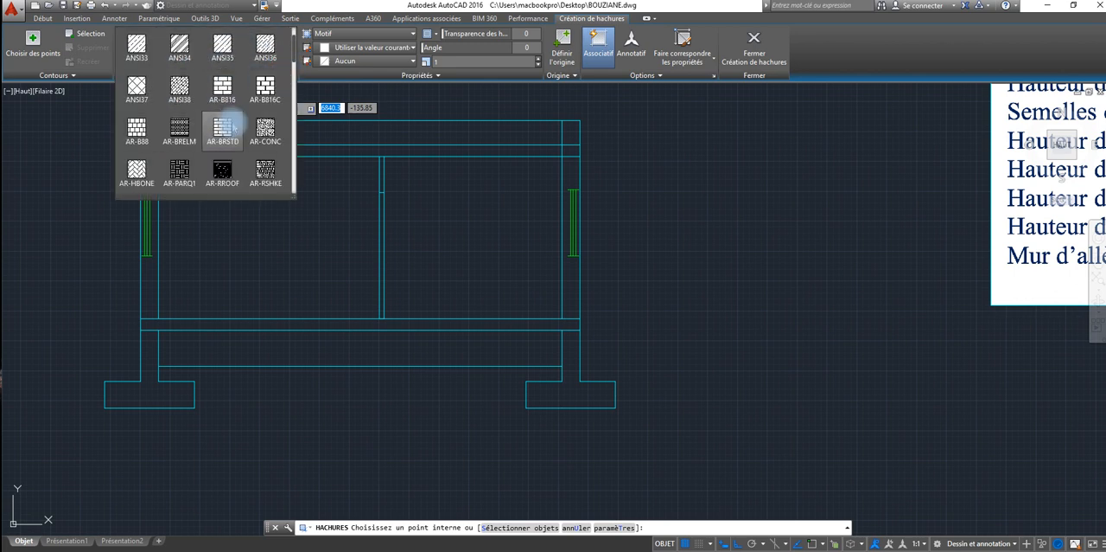
pyautogui.click(265, 130)
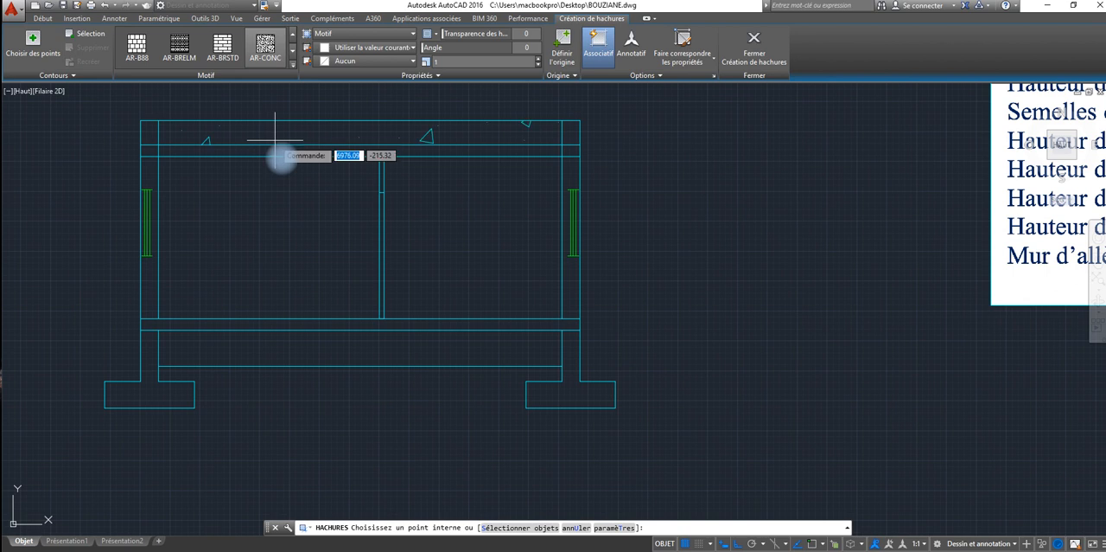
pyautogui.click(269, 135)
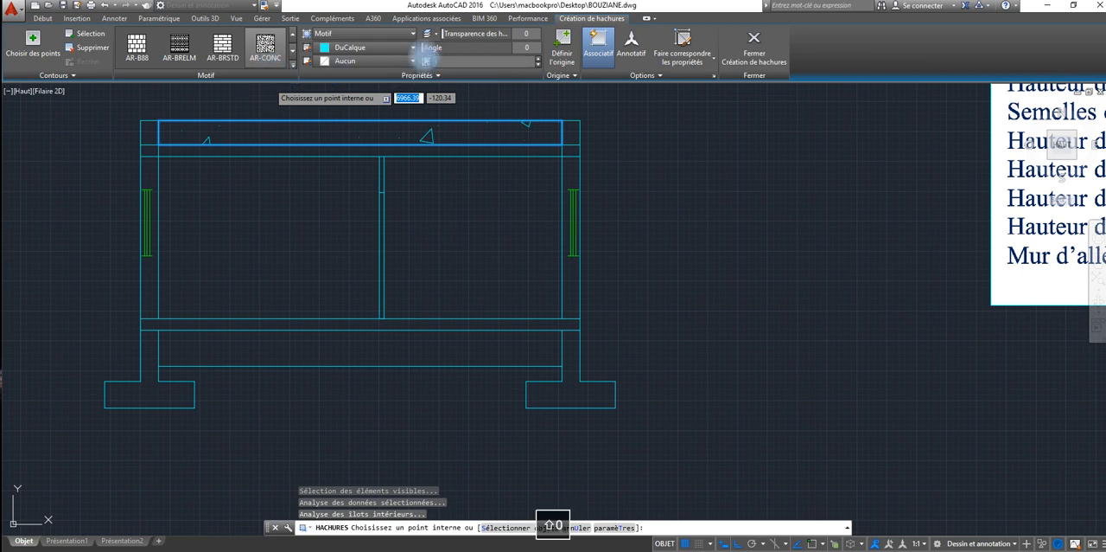
pyautogui.write('0.05')
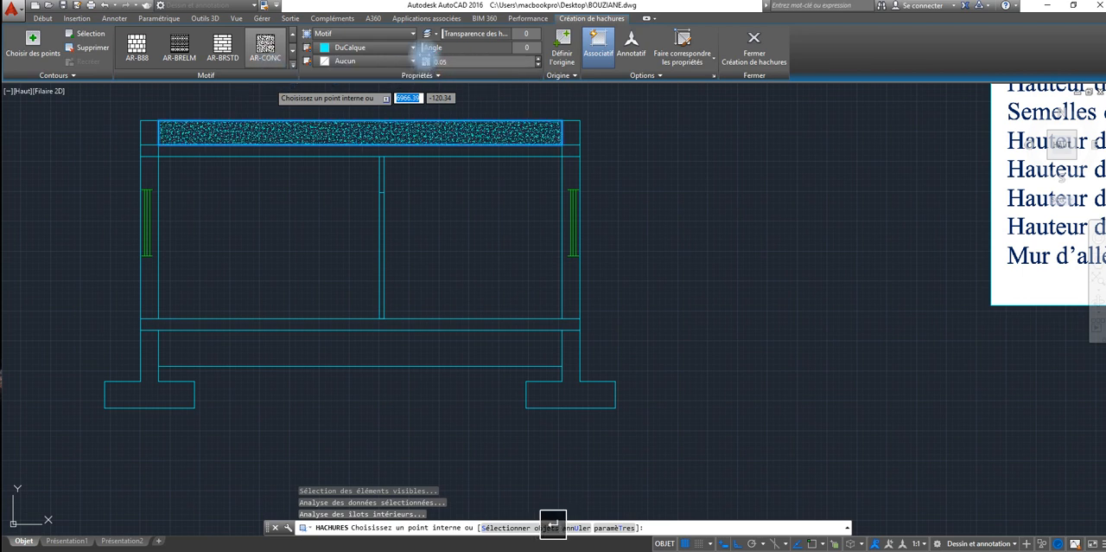
pyautogui.click(519, 298)
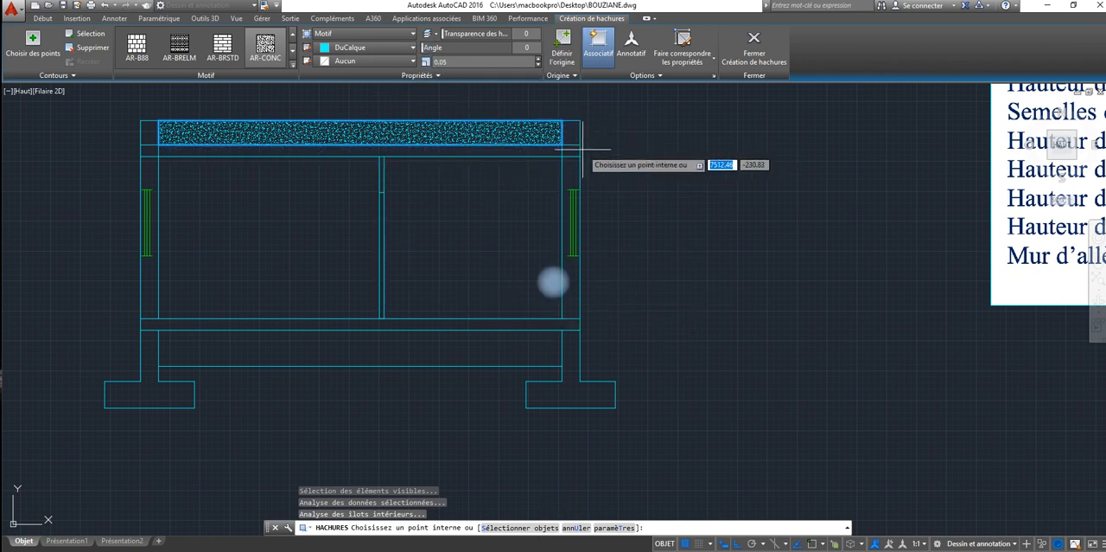
pyautogui.click(198, 38)
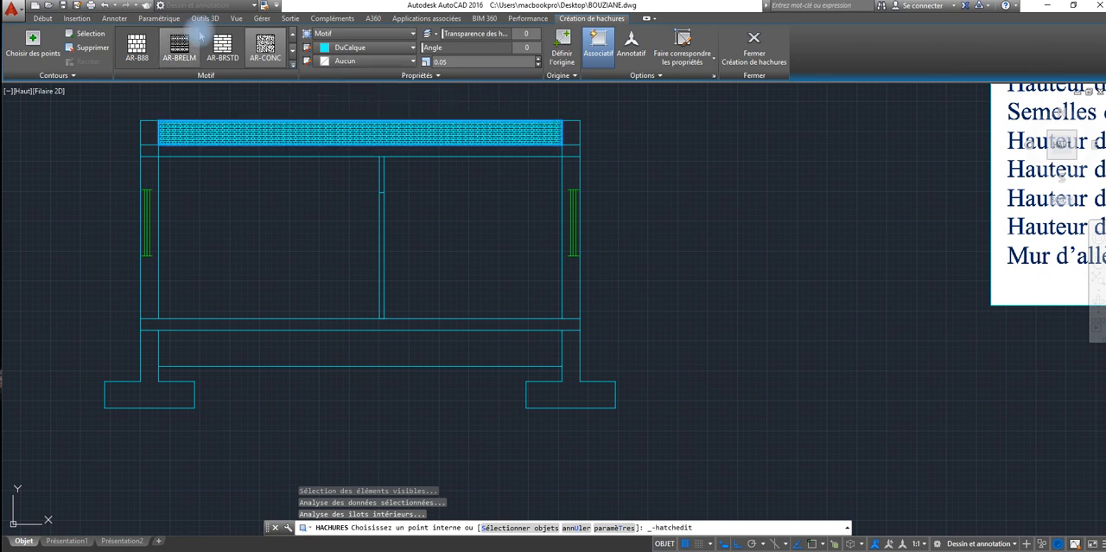
pyautogui.hotkey('ctrl', 'z')
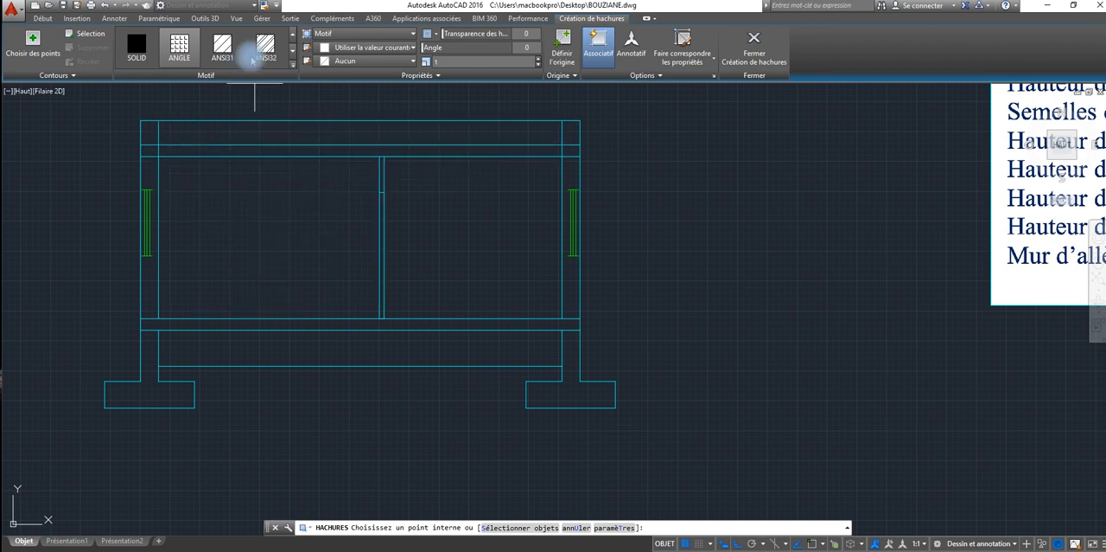
# Step: Hatch the roof slab and the parapets on both sides with the AR-CONC pattern at scale 0.02
pyautogui.click(291, 64)
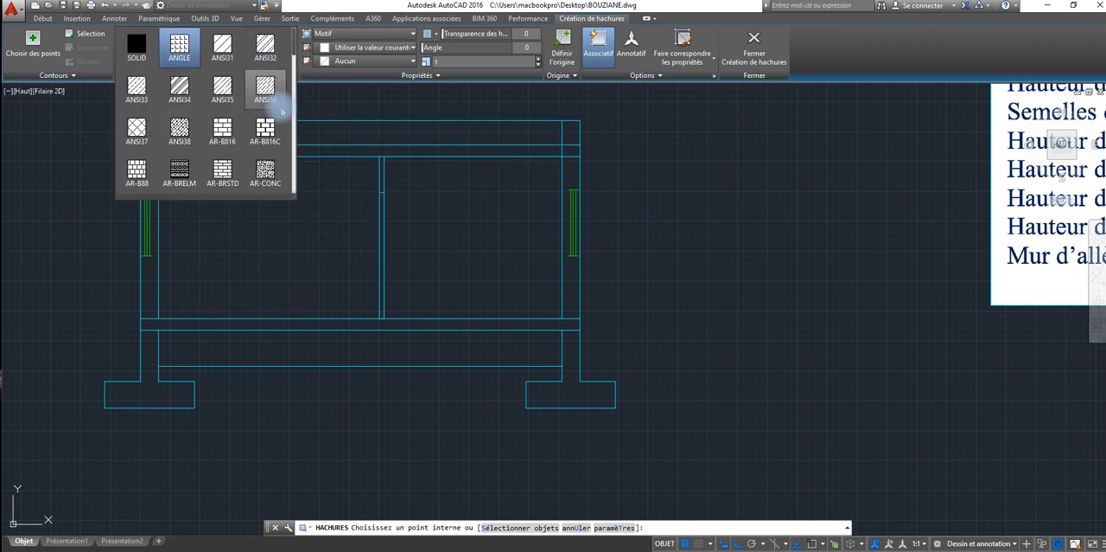
pyautogui.click(267, 168)
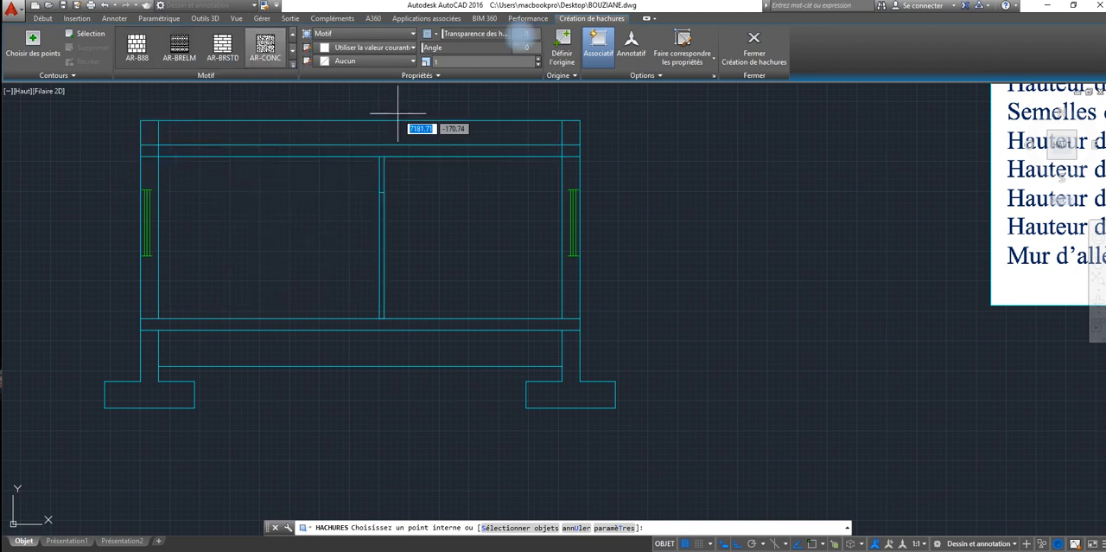
pyautogui.click(447, 63)
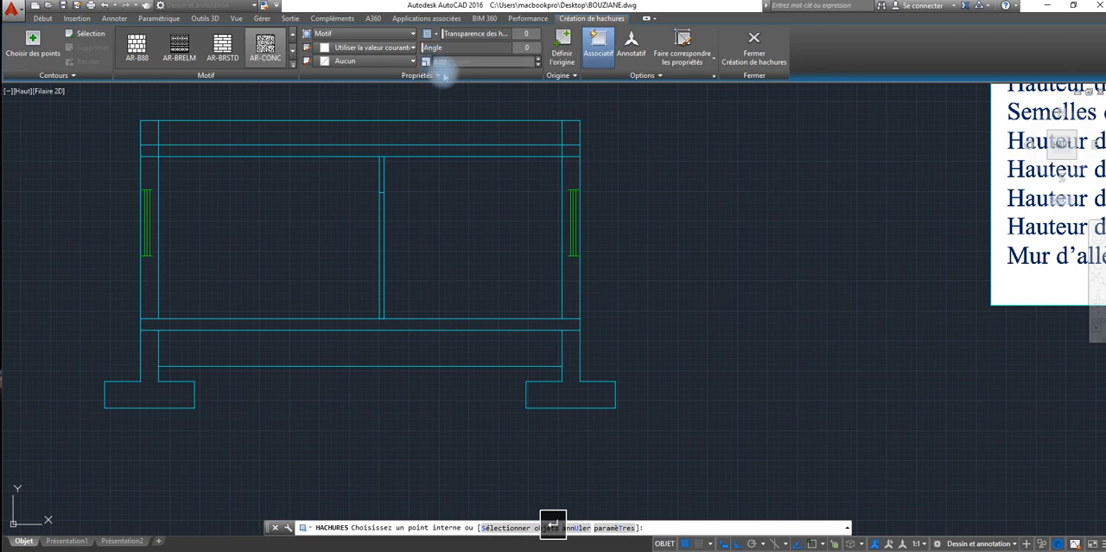
pyautogui.click(415, 151)
pyautogui.click(551, 170)
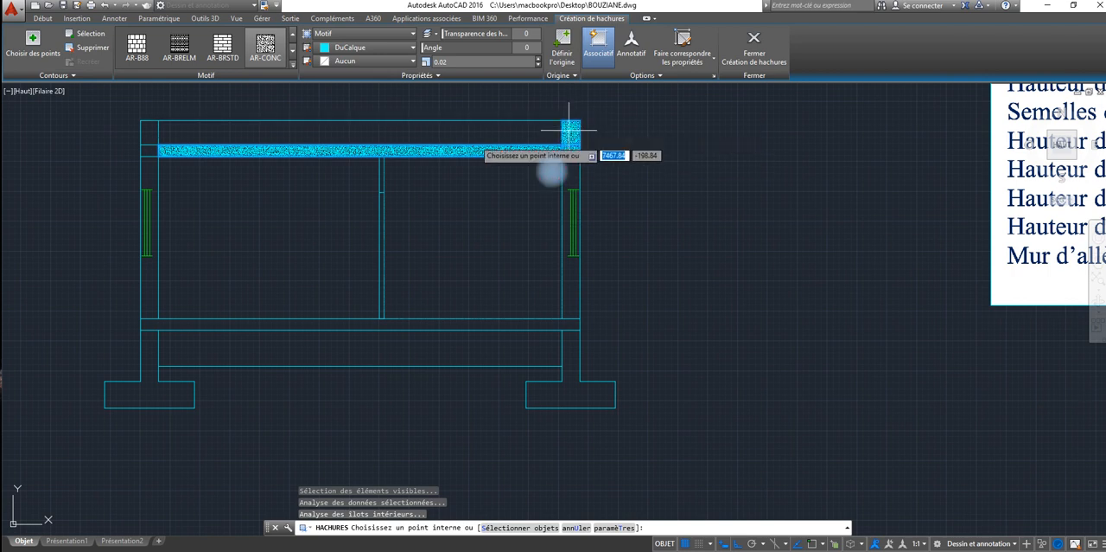
pyautogui.click(570, 130)
pyautogui.click(151, 143)
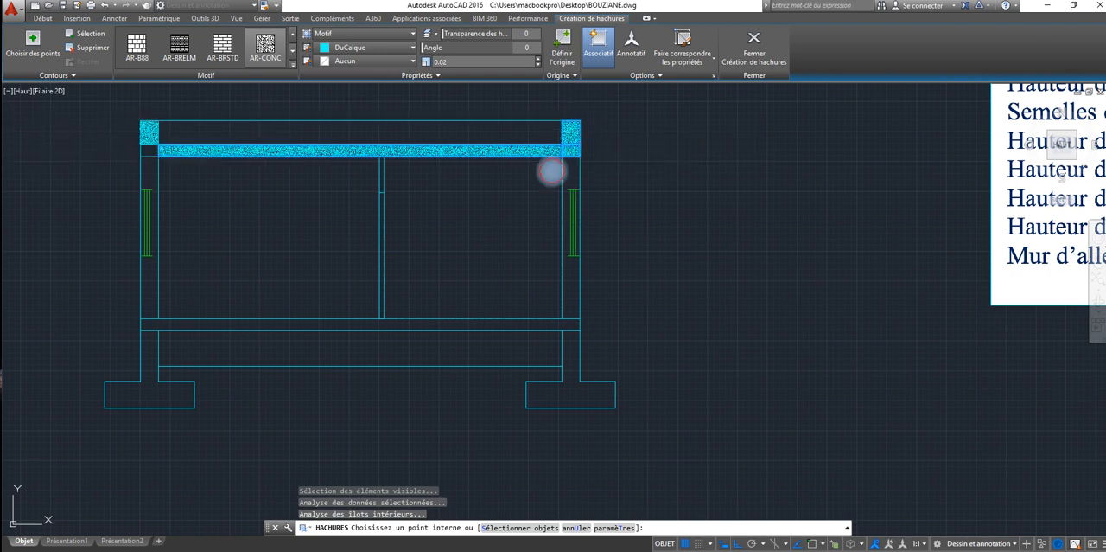
# Step: Add the same concrete hatch to the floor slab and to the foundation walls and footings on both sides
pyautogui.click(174, 325)
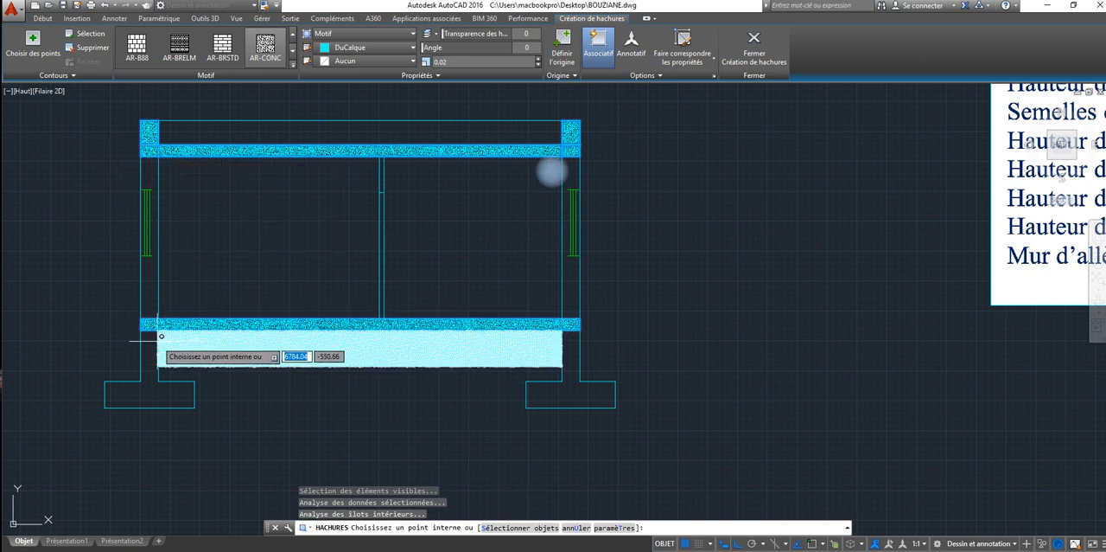
pyautogui.click(146, 351)
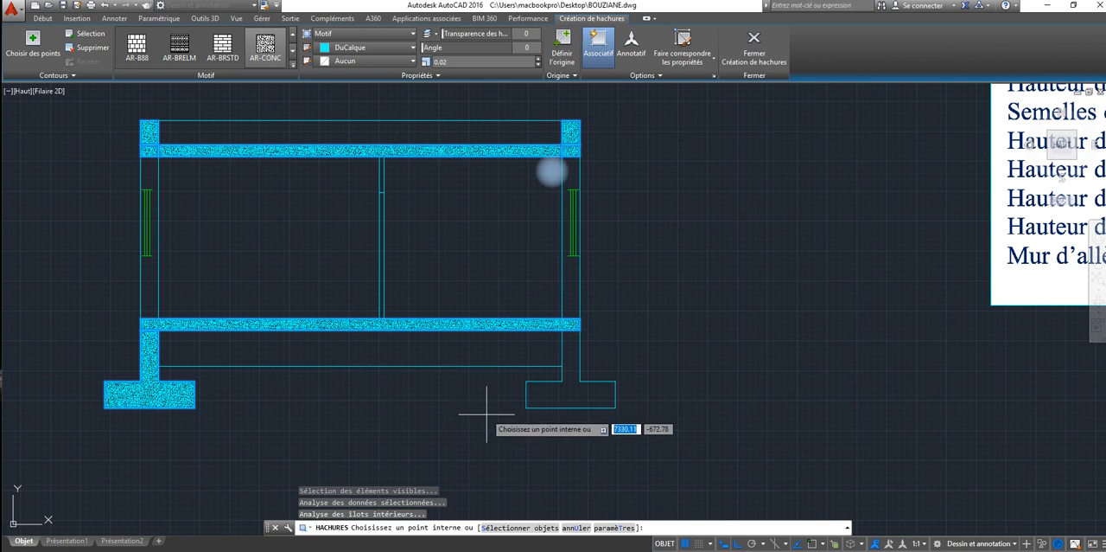
pyautogui.click(574, 351)
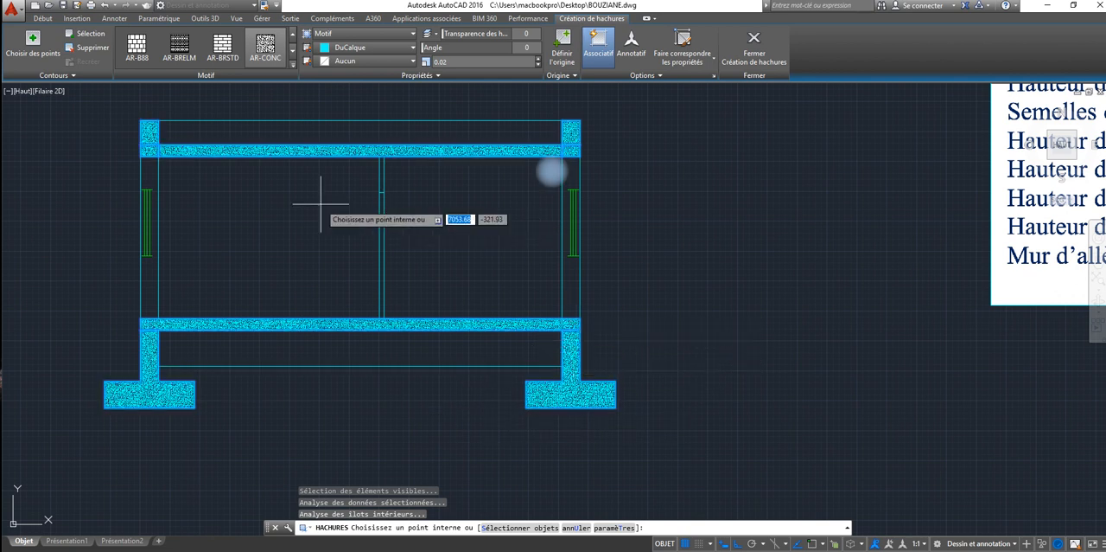
pyautogui.click(534, 308)
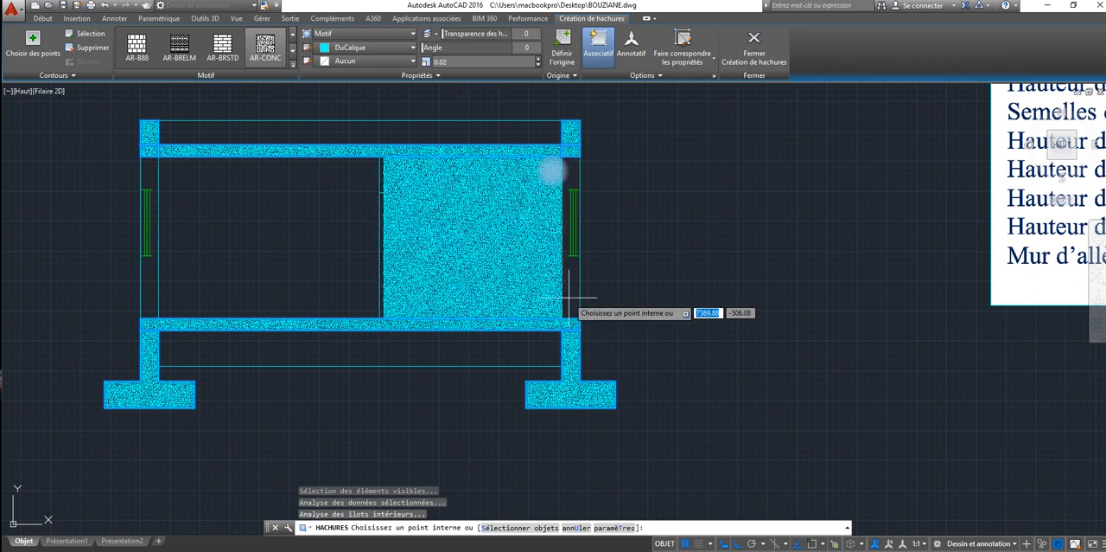
pyautogui.press('Escape')
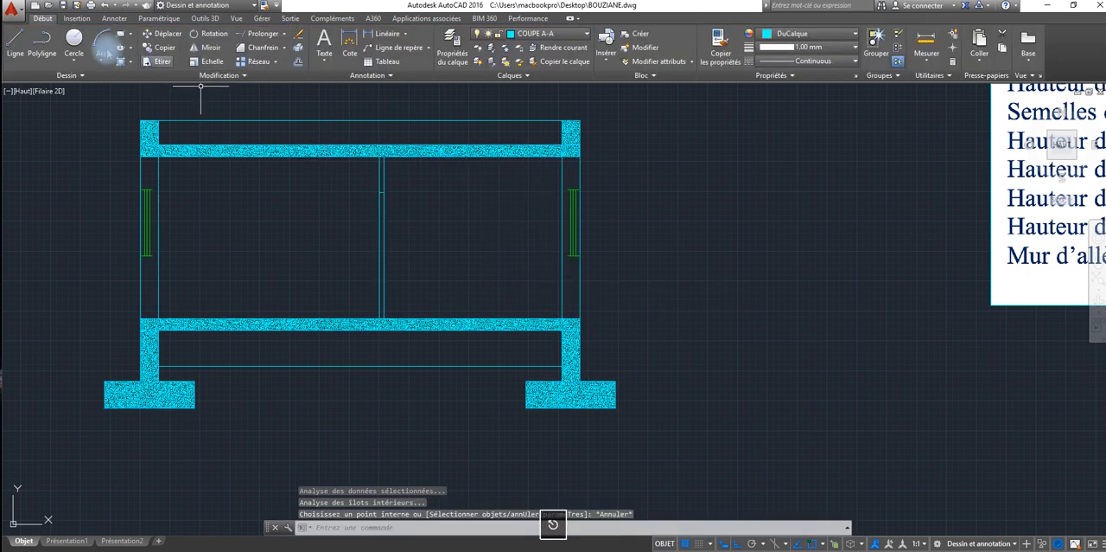
# Step: Draw a horizontal line across the right exterior wall at the window's sill, from inner to outer face
pyautogui.click(15, 43)
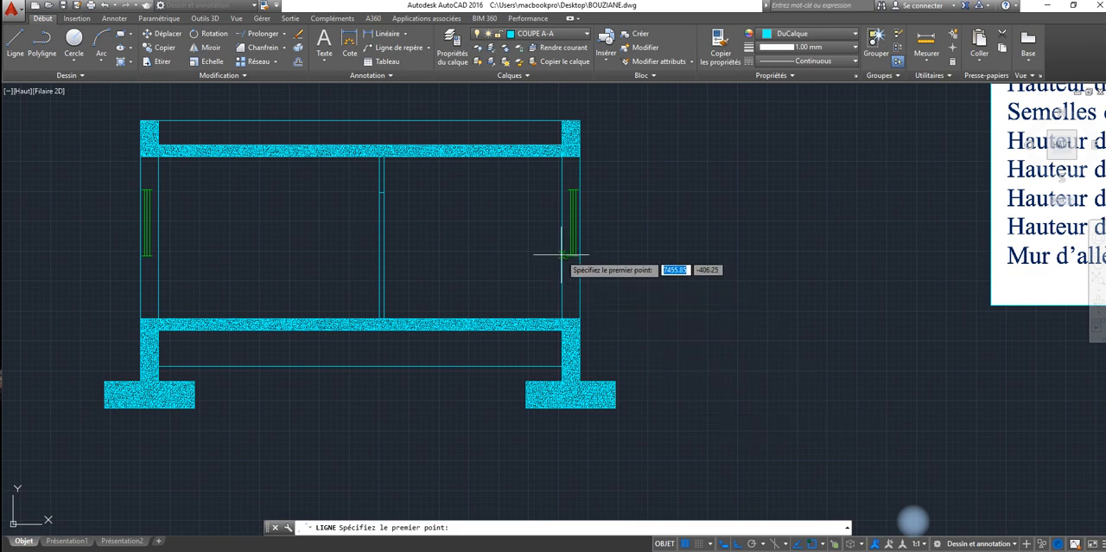
pyautogui.scroll(5, 563, 255)
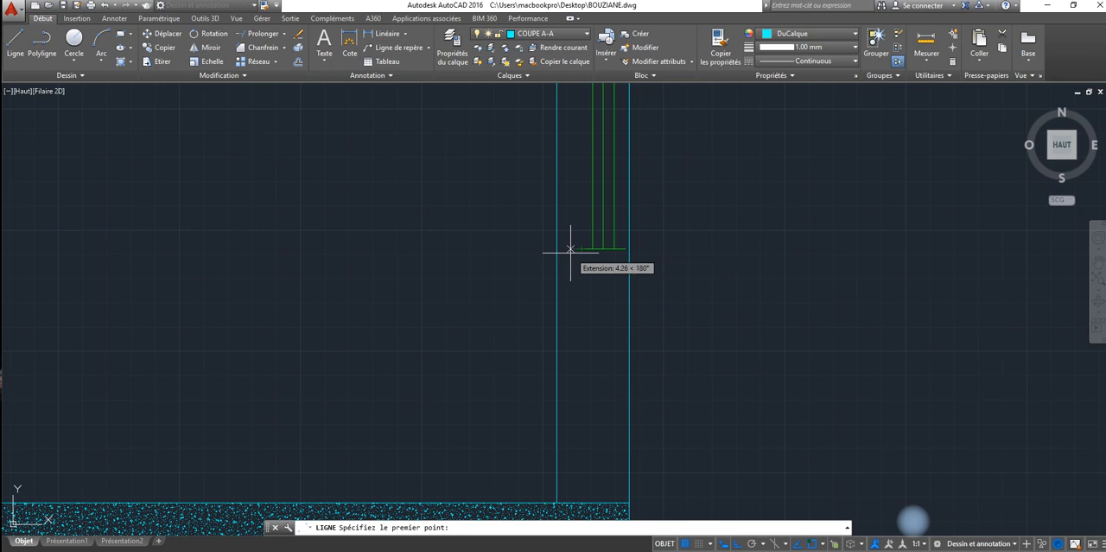
pyautogui.click(569, 252)
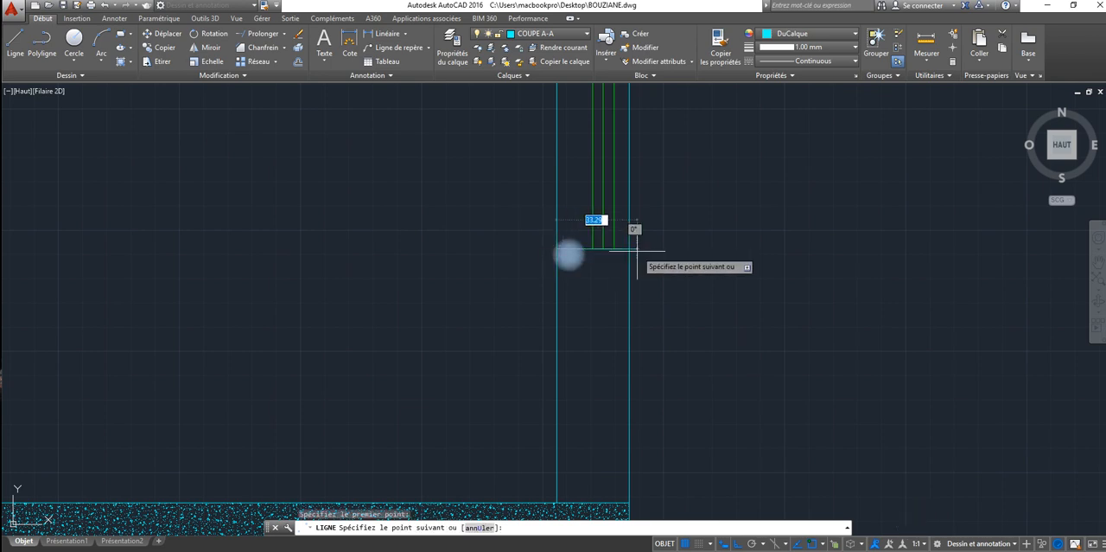
pyautogui.scroll(-3, 628, 248)
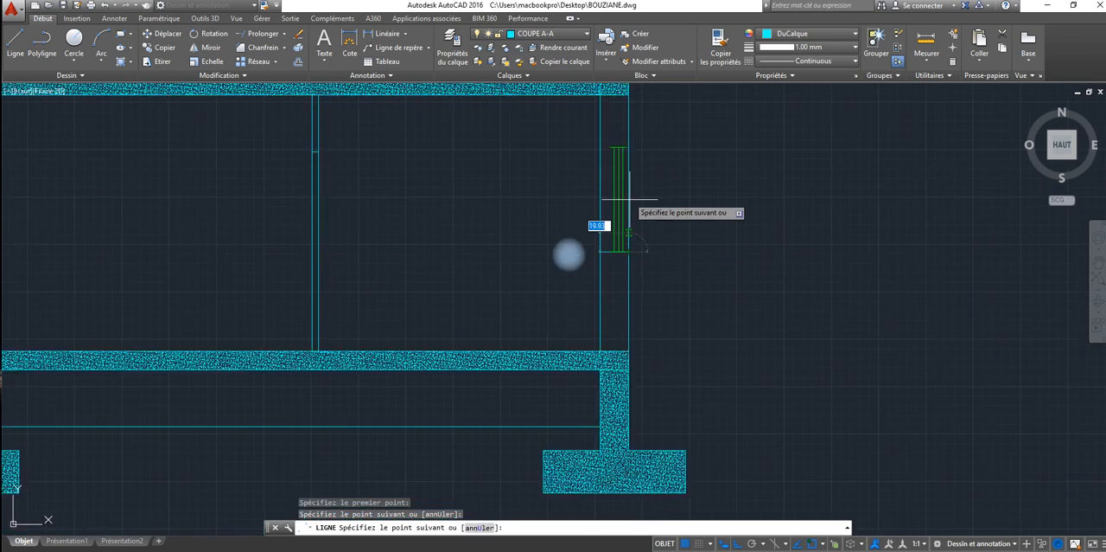
pyautogui.rightClick(624, 222)
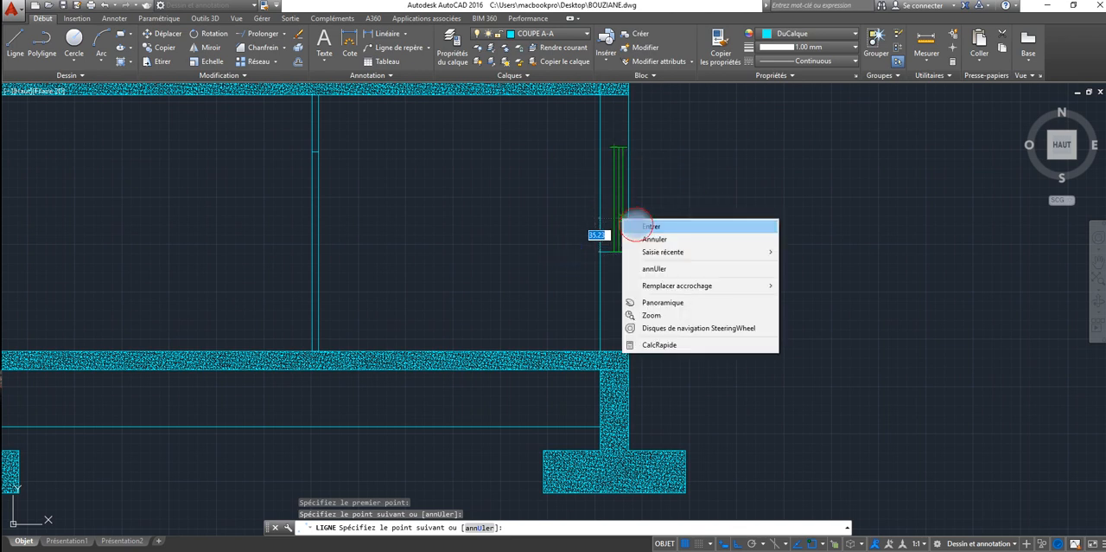
pyautogui.click(639, 226)
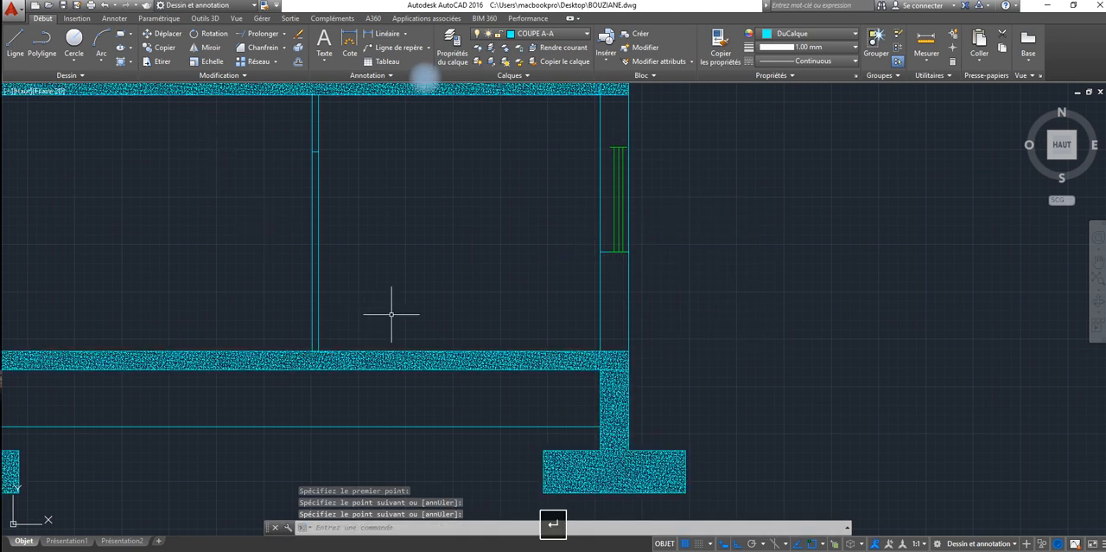
# Step: Draw a horizontal line across the right exterior wall at the window's head, from outer to inner face
pyautogui.press('Return')
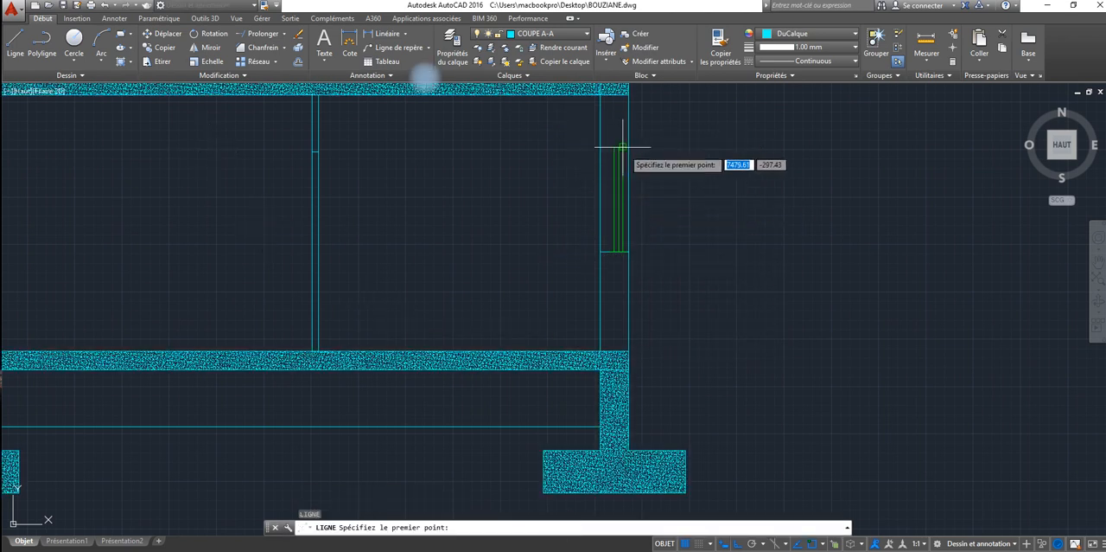
pyautogui.click(628, 147)
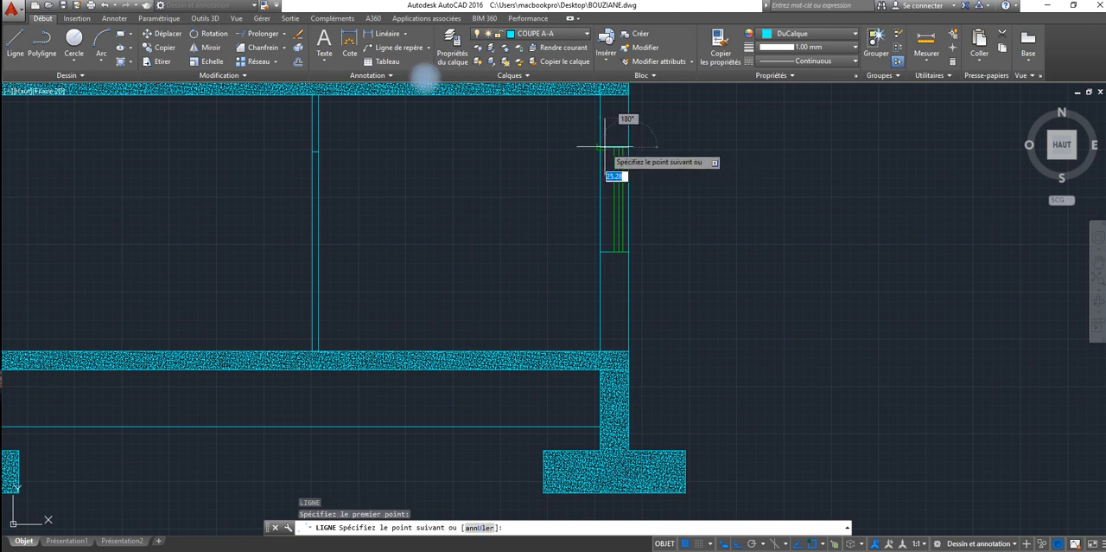
pyautogui.click(600, 147)
pyautogui.rightClick(564, 188)
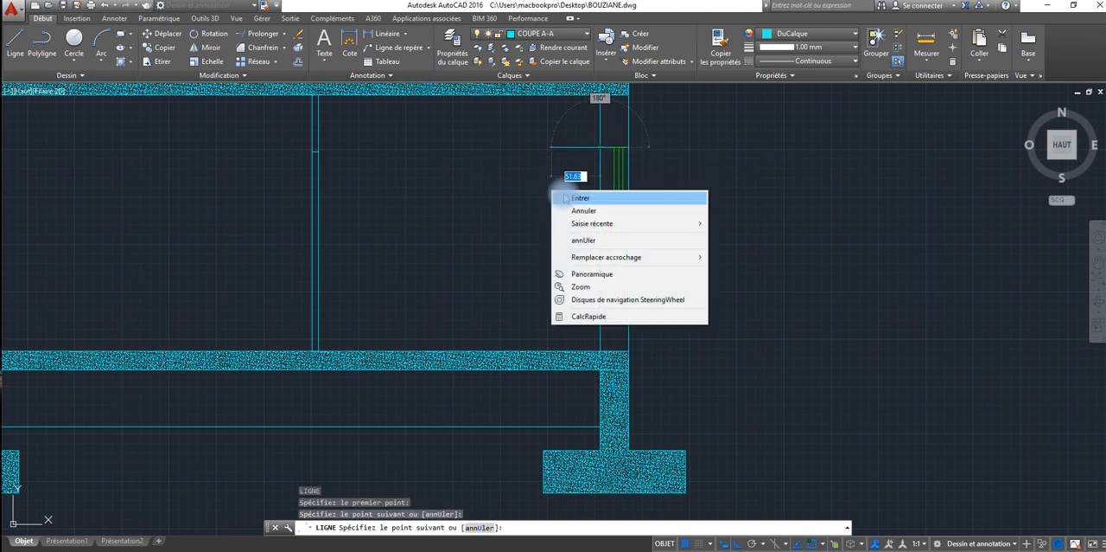
pyautogui.click(571, 198)
# Step: Draw a horizontal line across the left exterior wall at the window's head, from outer to inner face
pyautogui.scroll(-2, 434, 207)
pyautogui.moveTo(433, 207); pyautogui.dragTo(691, 194, button='middle')
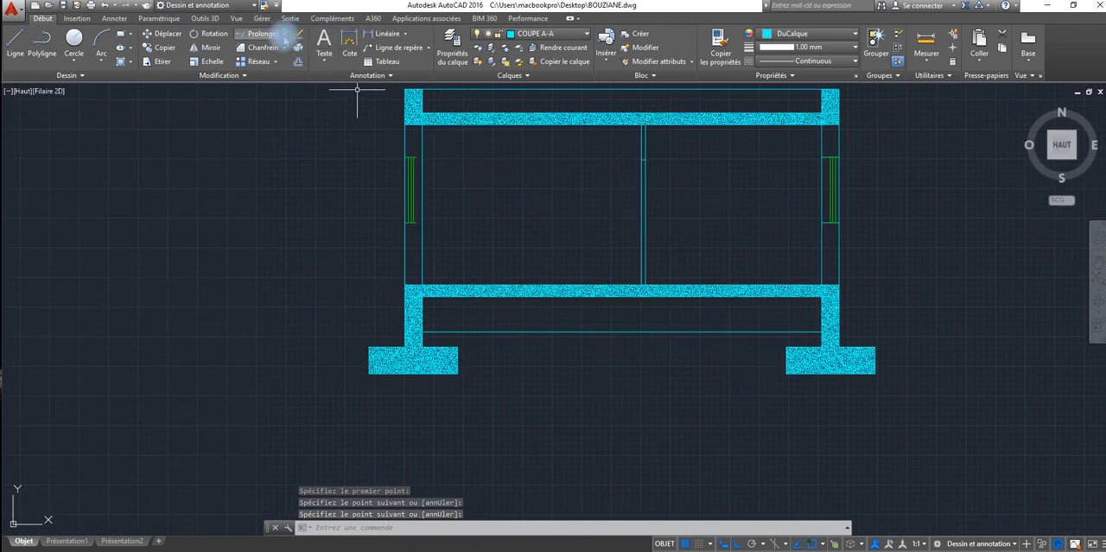
pyautogui.press('Return')
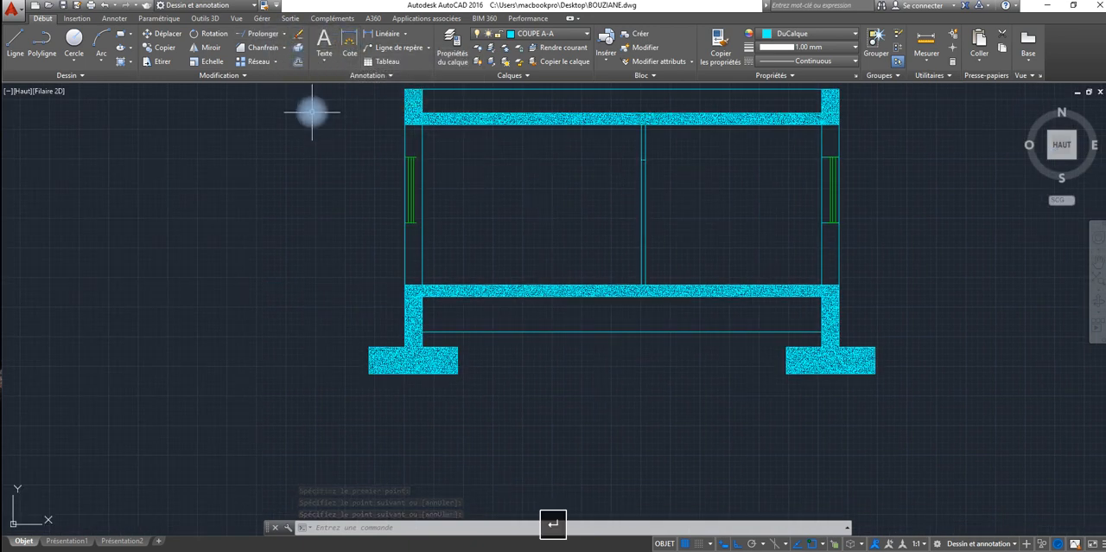
pyautogui.click(405, 159)
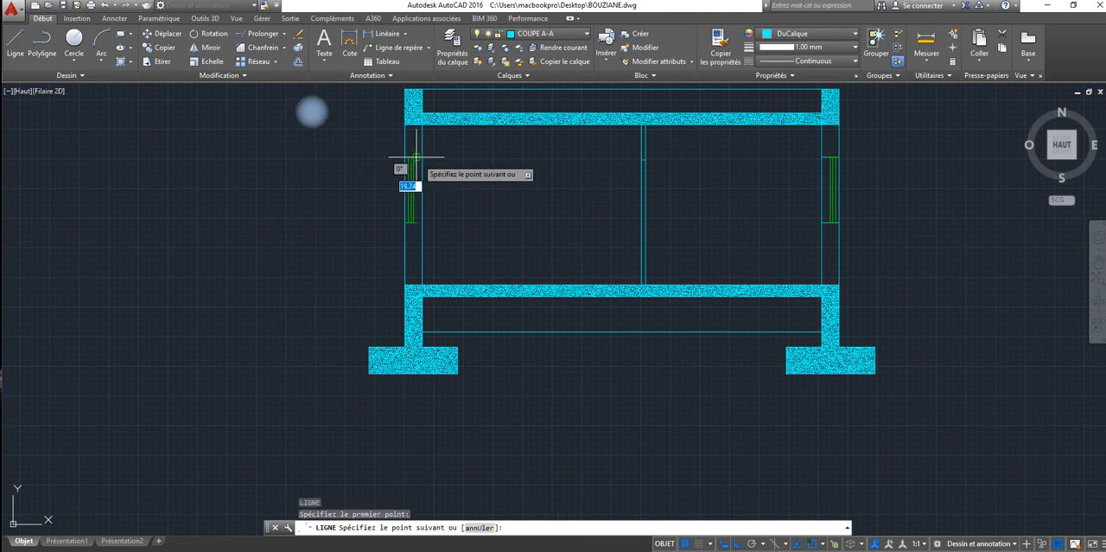
pyautogui.click(422, 158)
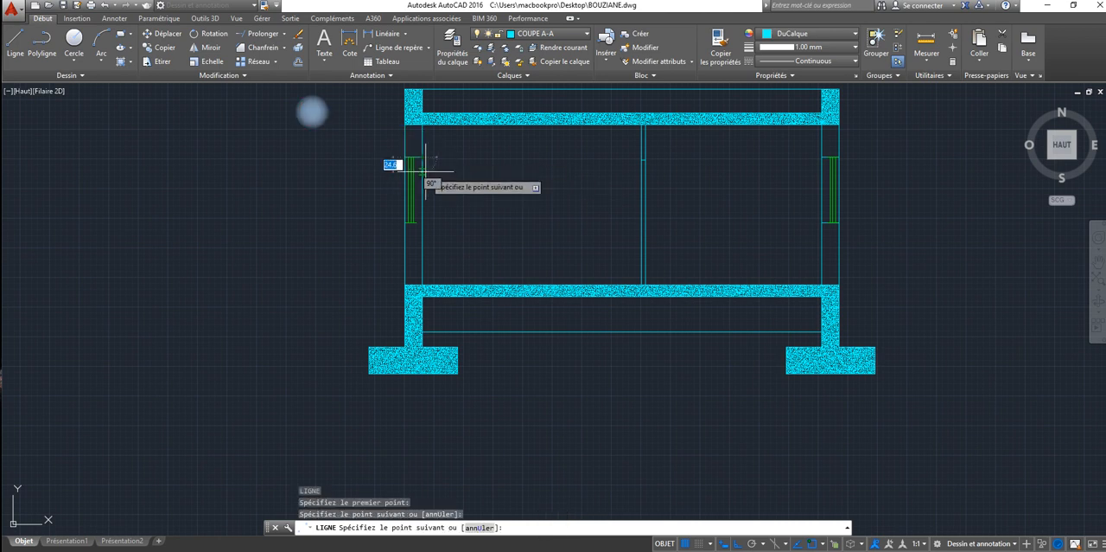
pyautogui.press('Return')
pyautogui.press('Return')
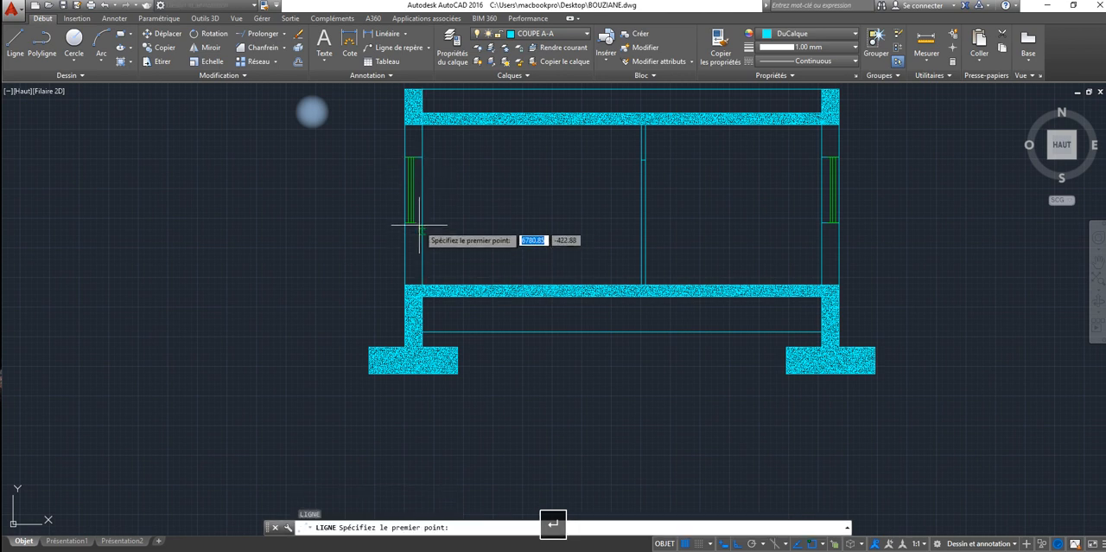
# Step: Draw a horizontal line across the left exterior wall at the window's sill, from inner to outer face
pyautogui.click(419, 221)
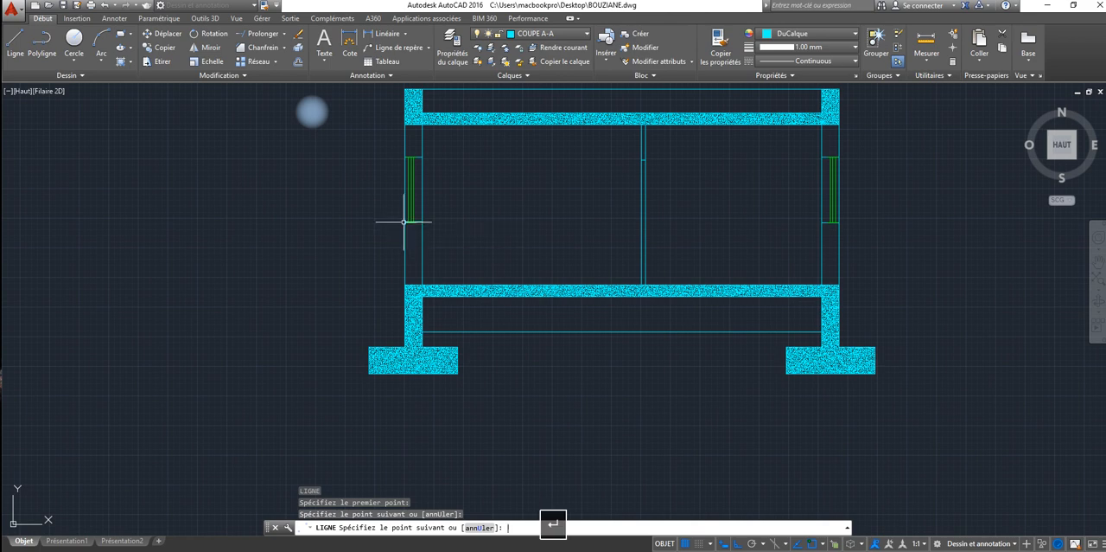
pyautogui.press('Return')
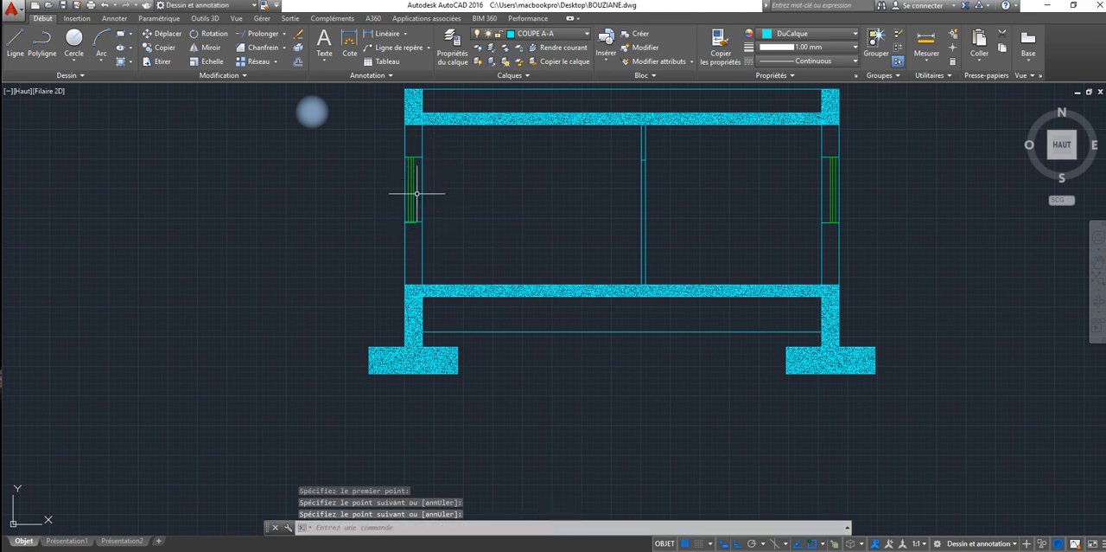
# Step: Move the sill line in the left exterior wall down to align with the window's bottom edge
pyautogui.scroll(4, 417, 193)
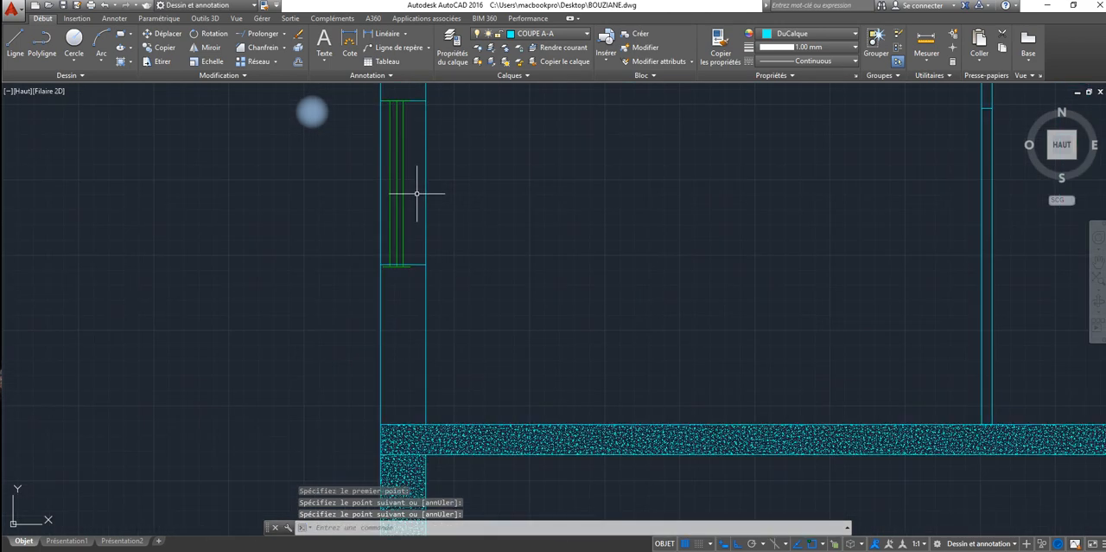
pyautogui.click(410, 265)
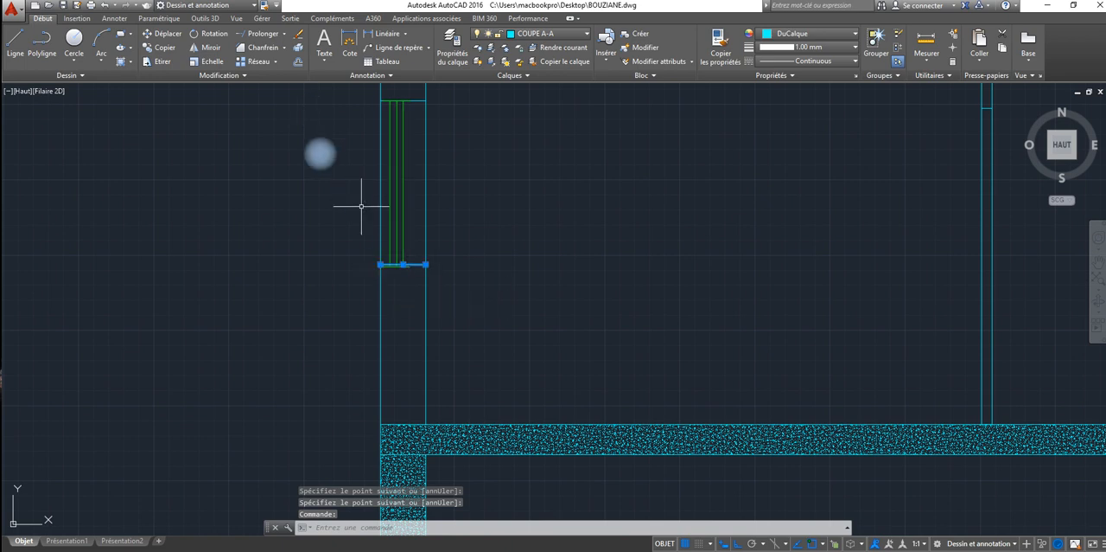
pyautogui.click(160, 34)
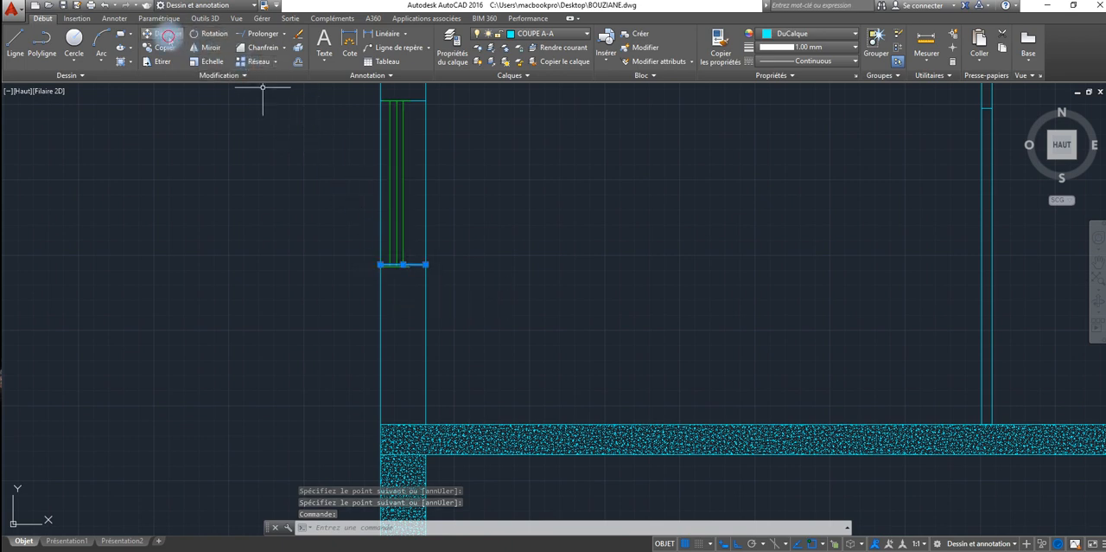
pyautogui.click(382, 262)
pyautogui.scroll(4, 387, 253)
pyautogui.scroll(4, 388, 252)
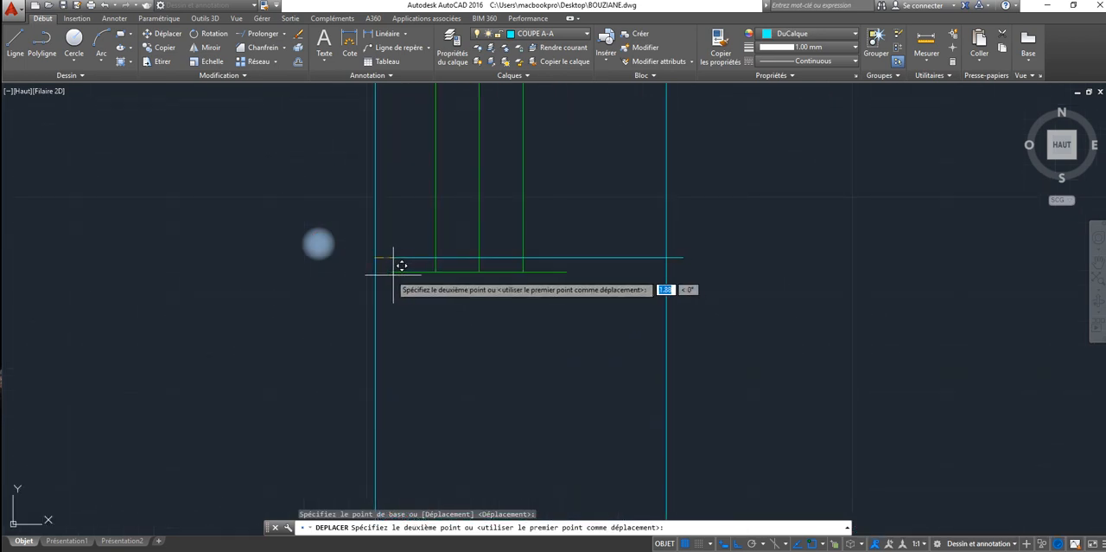
pyautogui.click(372, 273)
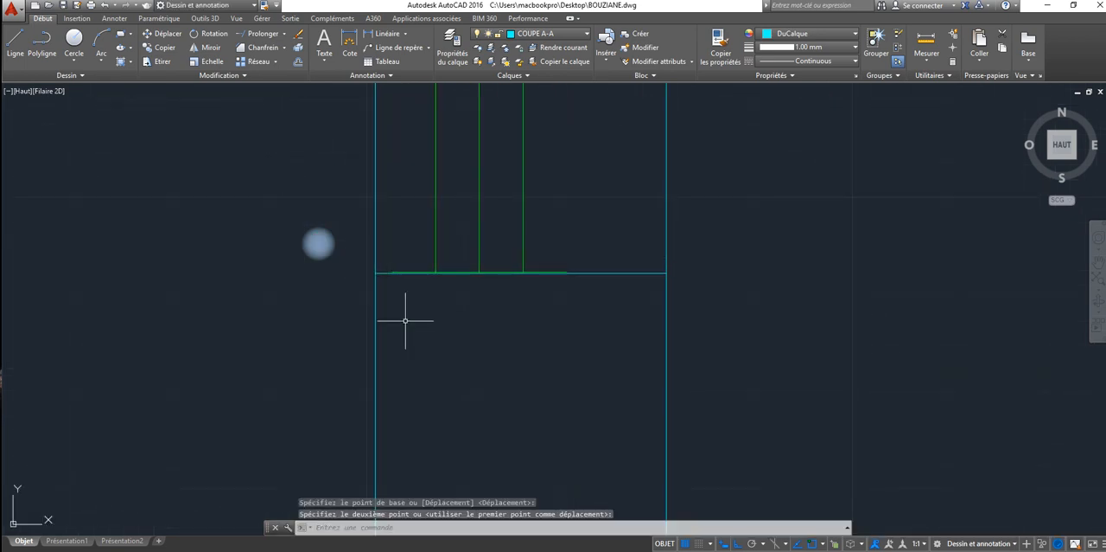
pyautogui.press('Escape')
# Step: Try to hatch the right exterior wall below its window with AR-CONC at scale 0.02
pyautogui.scroll(-4, 429, 324)
pyautogui.scroll(-4, 430, 324)
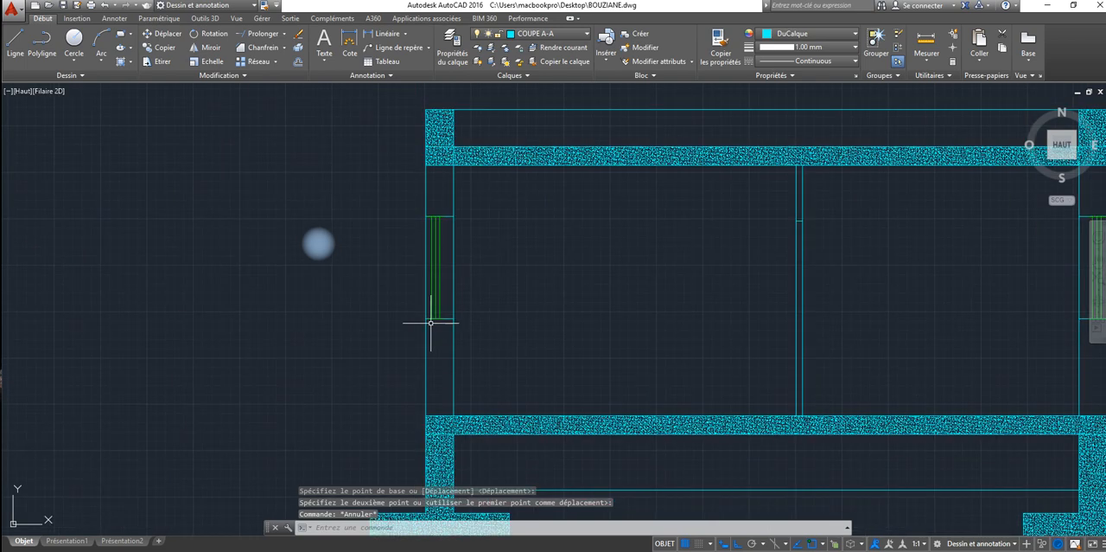
pyautogui.moveTo(672, 336); pyautogui.dragTo(296, 296, button='middle')
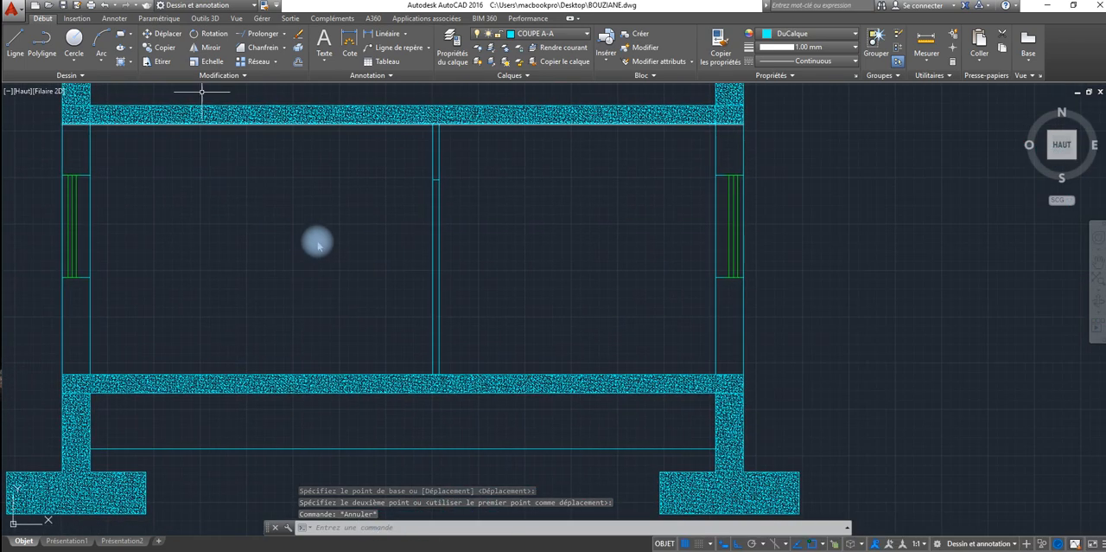
pyautogui.click(122, 62)
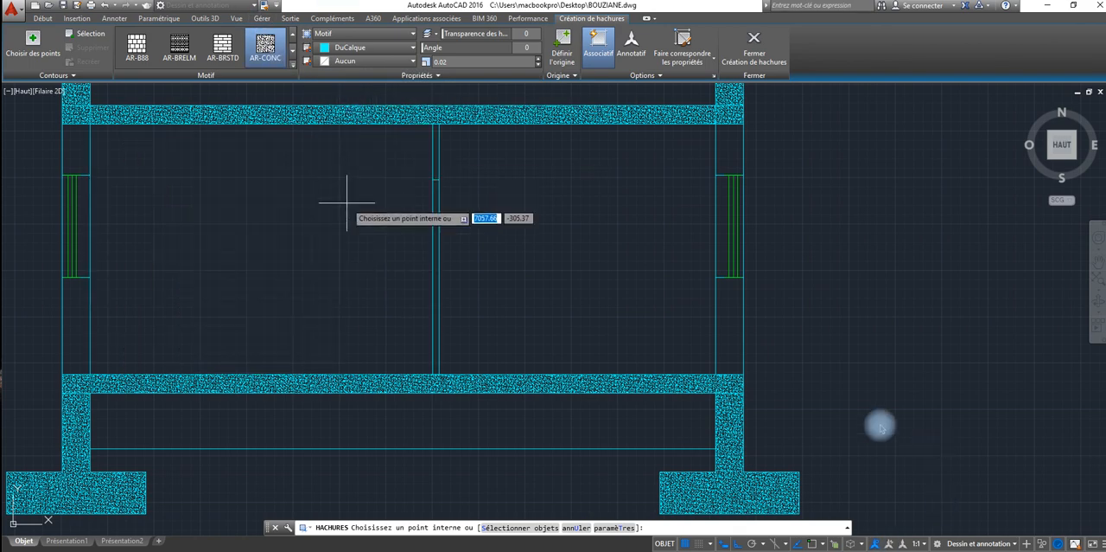
pyautogui.click(724, 331)
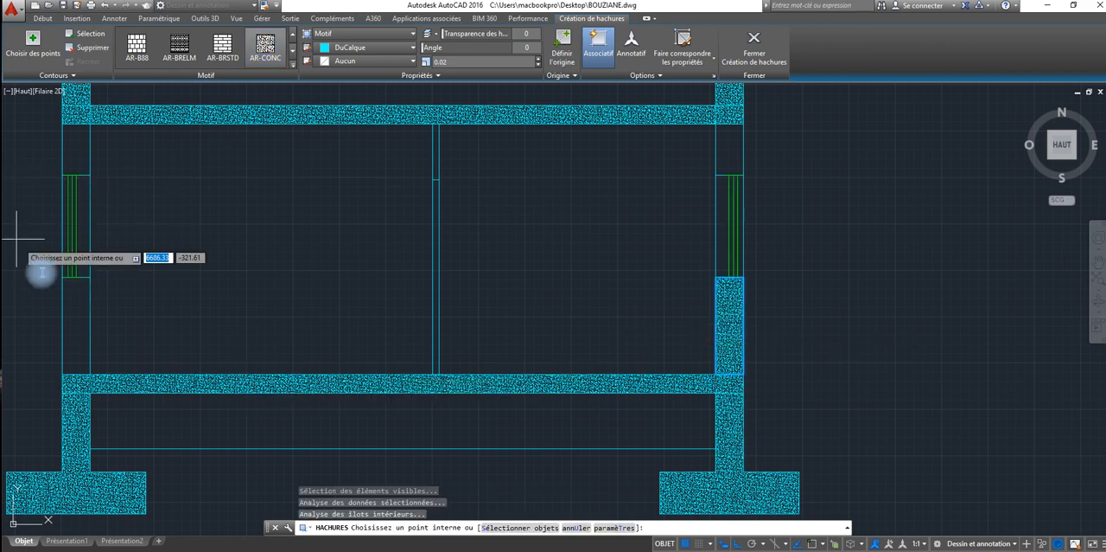
pyautogui.click(135, 328)
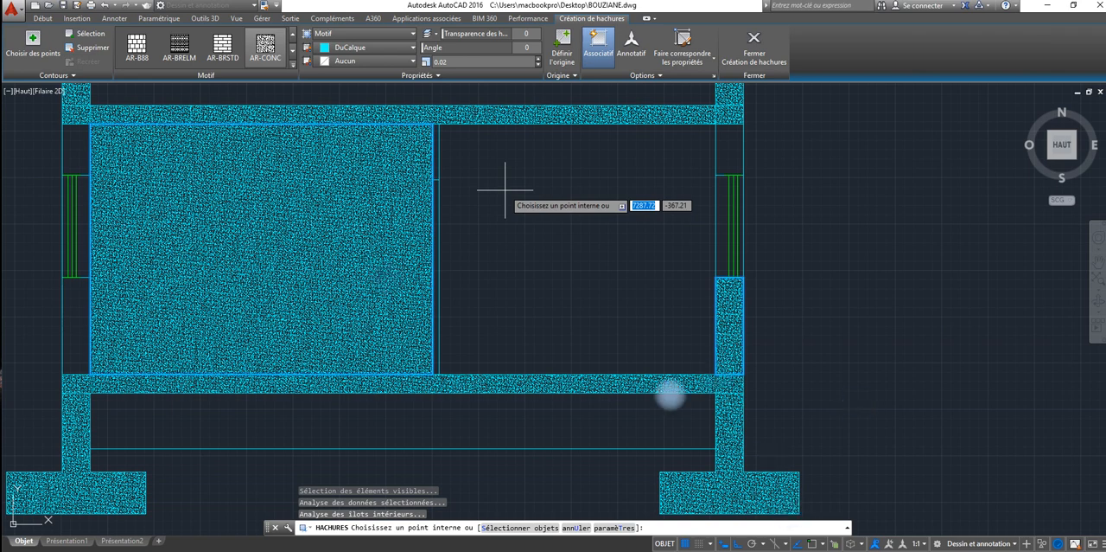
pyautogui.click(505, 189)
pyautogui.rightClick(467, 62)
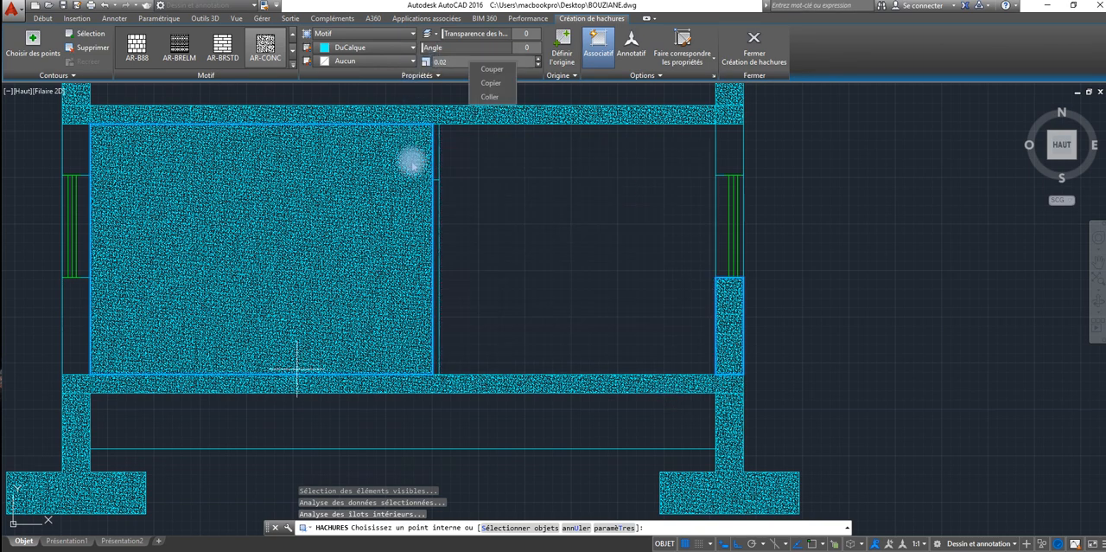
pyautogui.press('Escape')
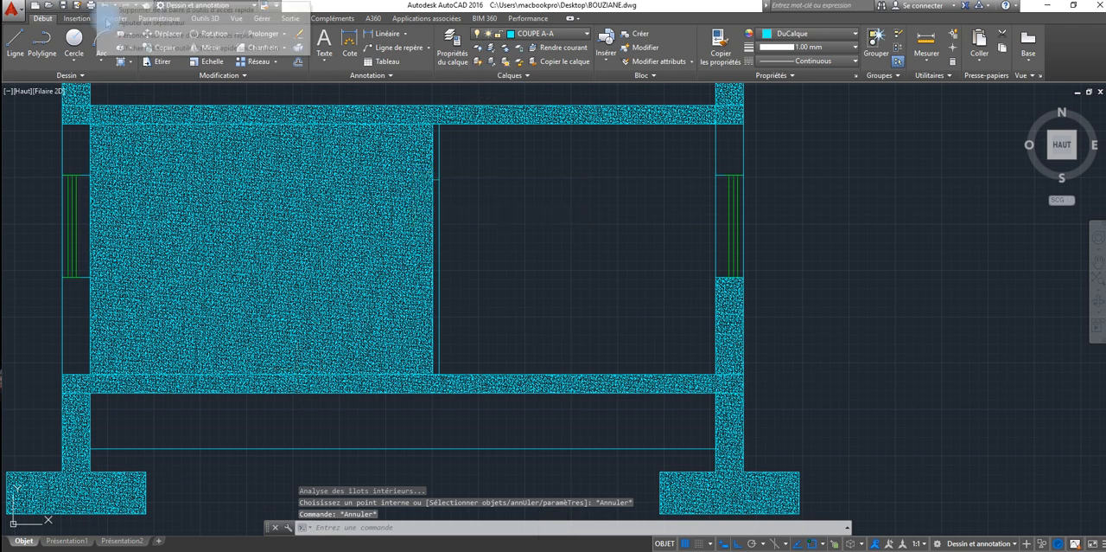
# Step: Undo the last hatch
pyautogui.rightClick(99, 5)
pyautogui.click(359, 11)
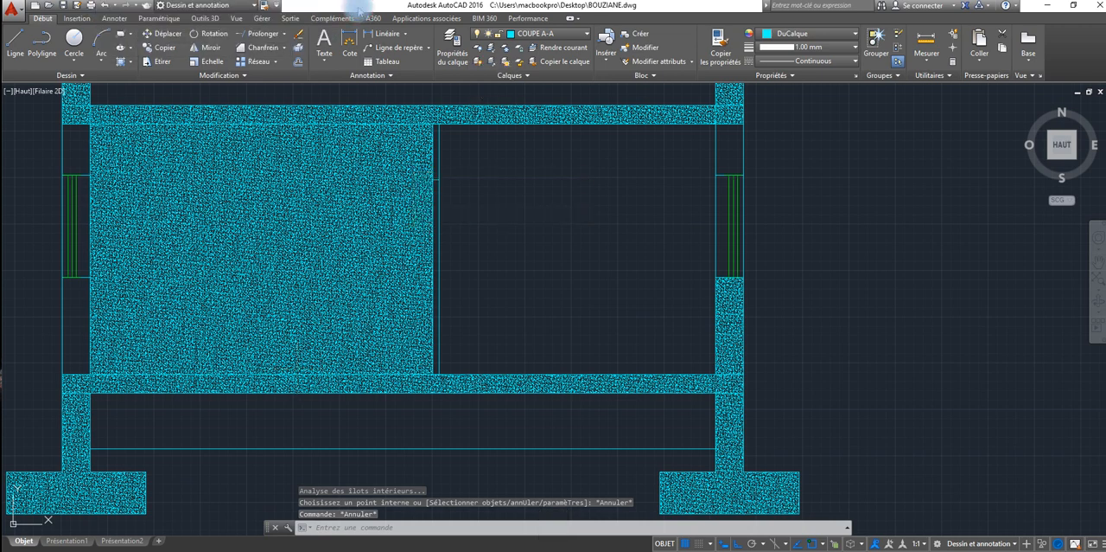
pyautogui.click(101, 5)
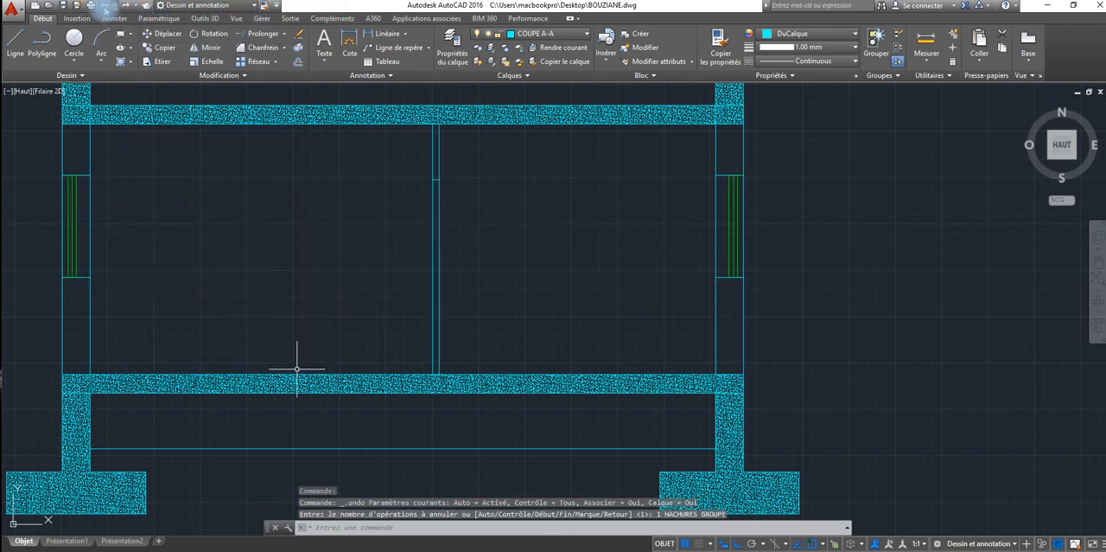
# Step: Hatch the right exterior wall above and below its window with AR-CONC at scale 0.02
pyautogui.click(120, 60)
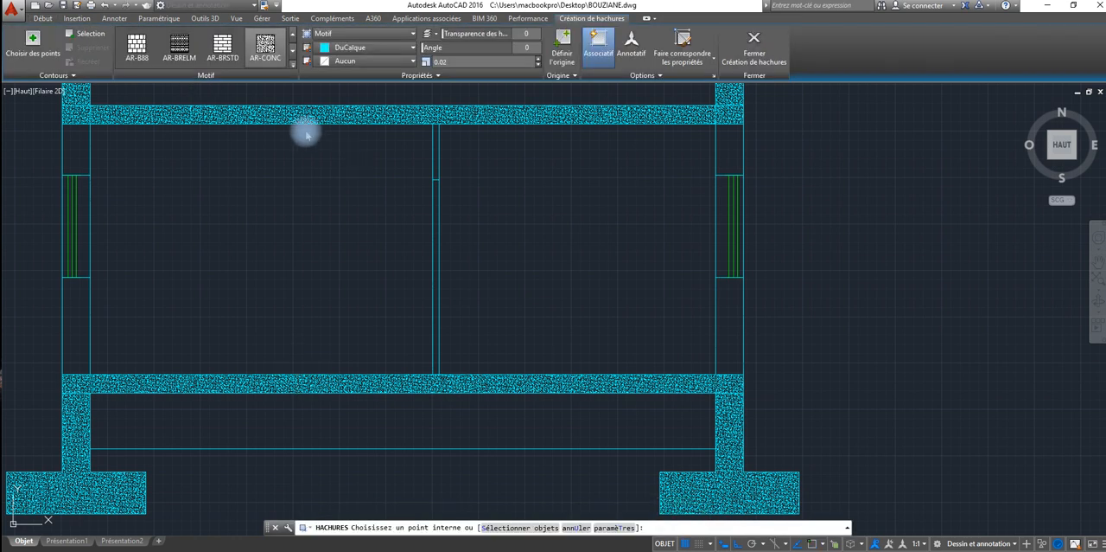
pyautogui.rightClick(304, 129)
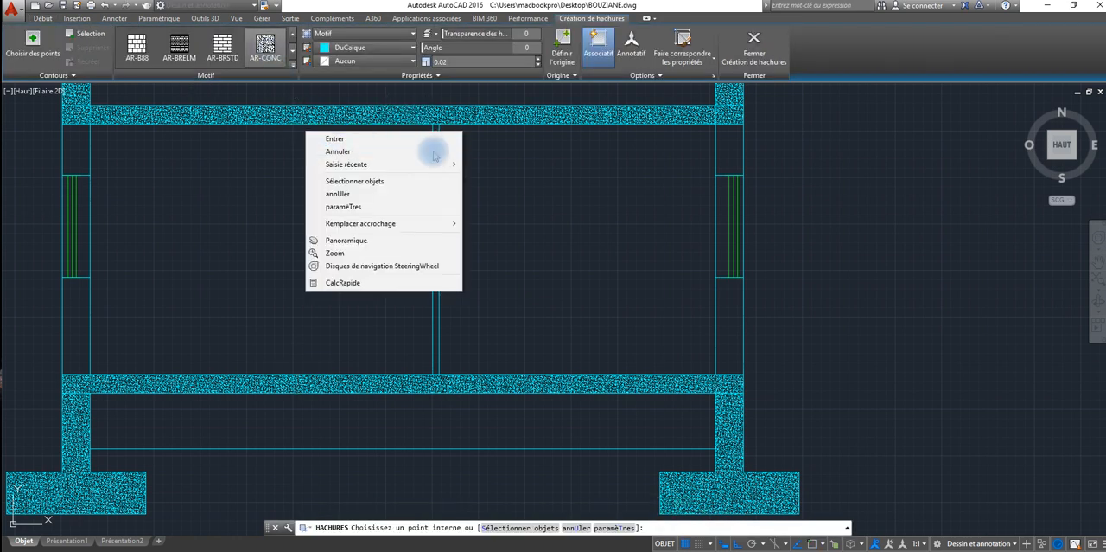
pyautogui.click(724, 161)
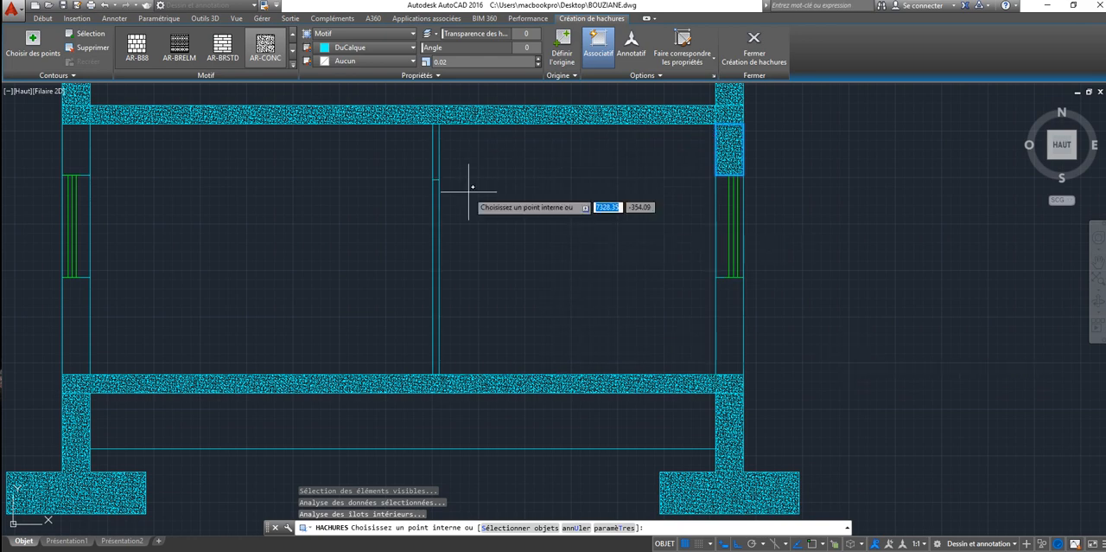
pyautogui.rightClick(1088, 550)
pyautogui.click(729, 314)
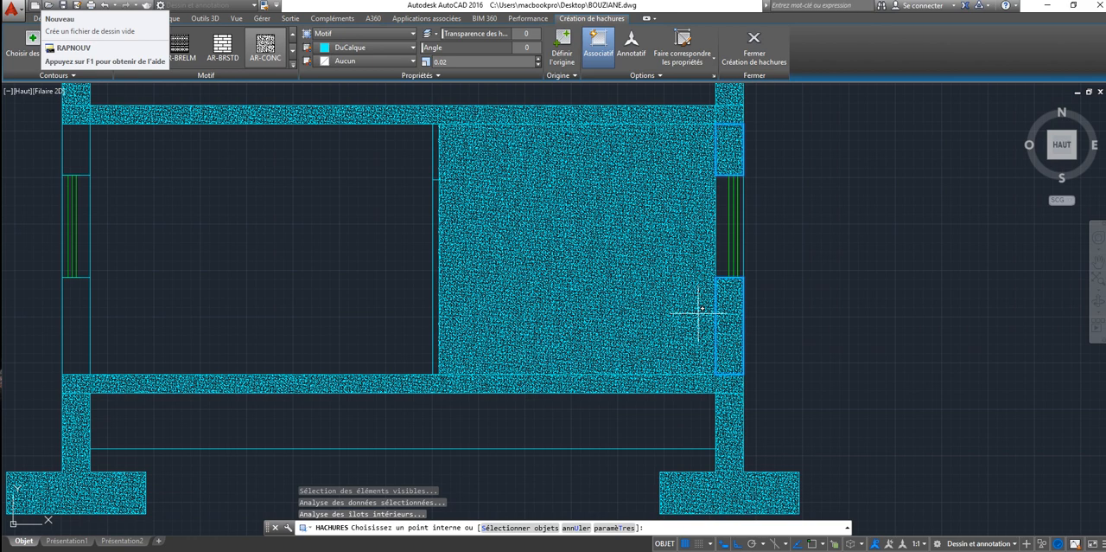
pyautogui.press('Escape')
pyautogui.press('Escape')
pyautogui.press('Escape')
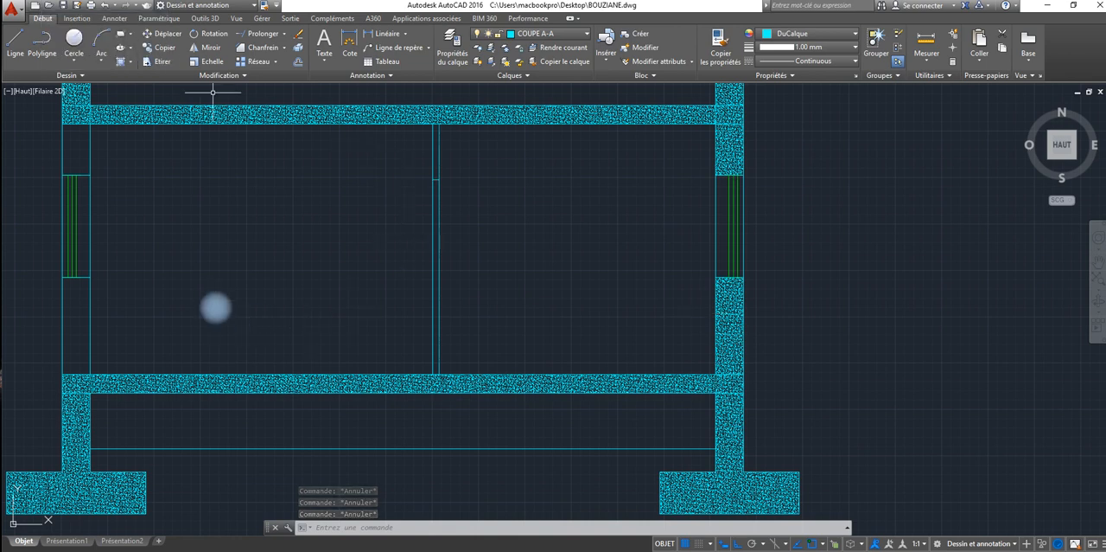
# Step: Hatch the left exterior wall above its window with AR-CONC at scale 0.02
pyautogui.click(120, 62)
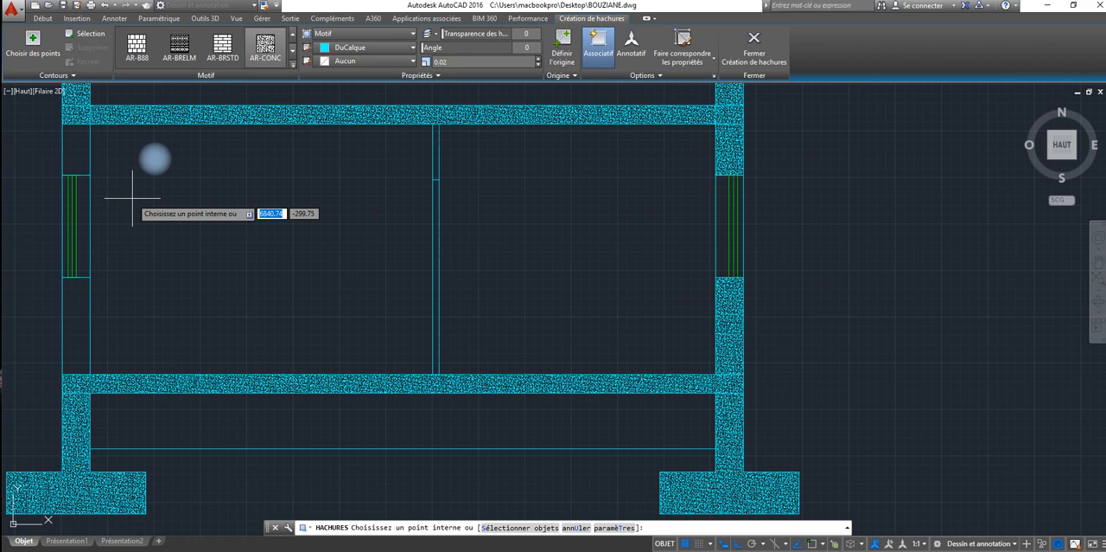
pyautogui.click(78, 147)
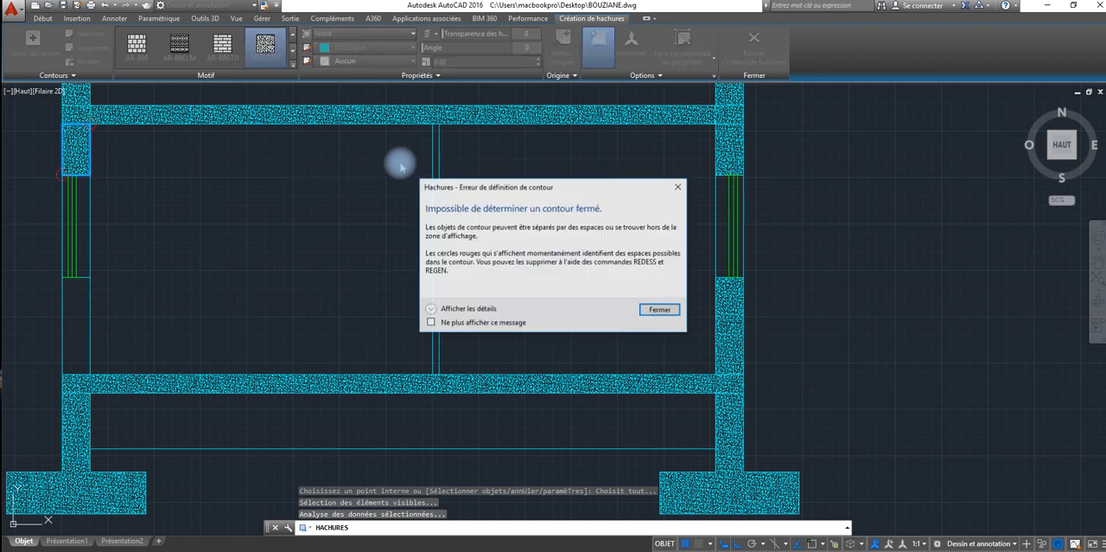
pyautogui.click(664, 313)
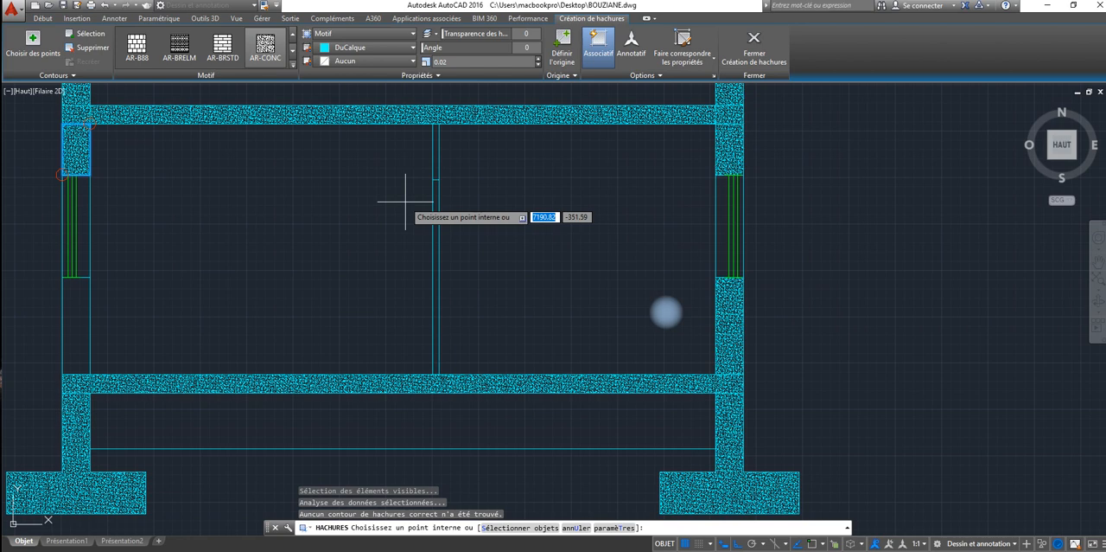
# Step: Examine the marked corners of the hatch boundary above the left window for gaps
pyautogui.scroll(5, 81, 161)
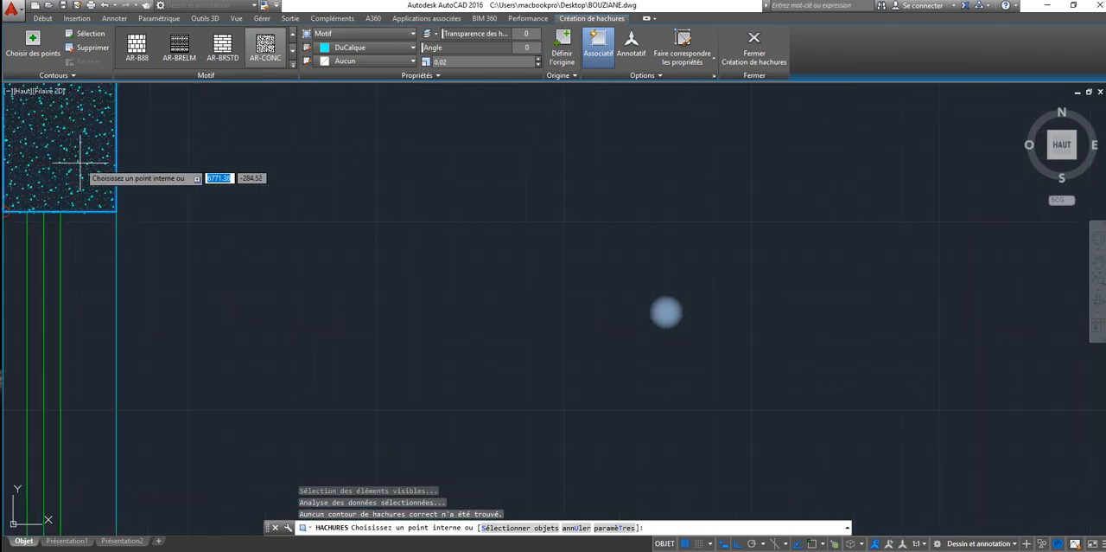
pyautogui.scroll(2, 80, 162)
pyautogui.moveTo(75, 164); pyautogui.dragTo(340, 198, button='middle')
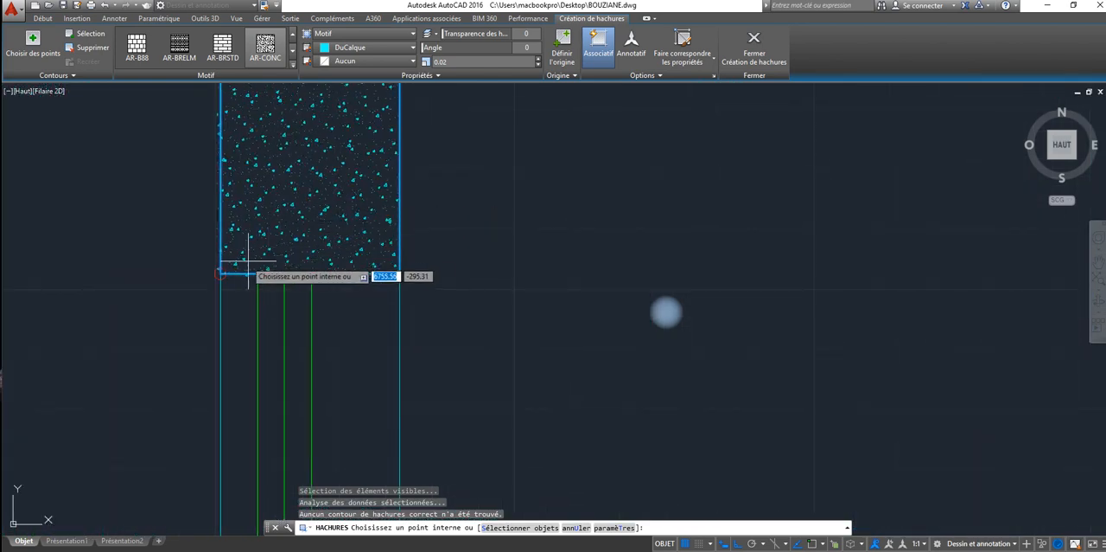
pyautogui.scroll(8, 249, 259)
pyautogui.moveTo(112, 321); pyautogui.dragTo(131, 332, button='middle')
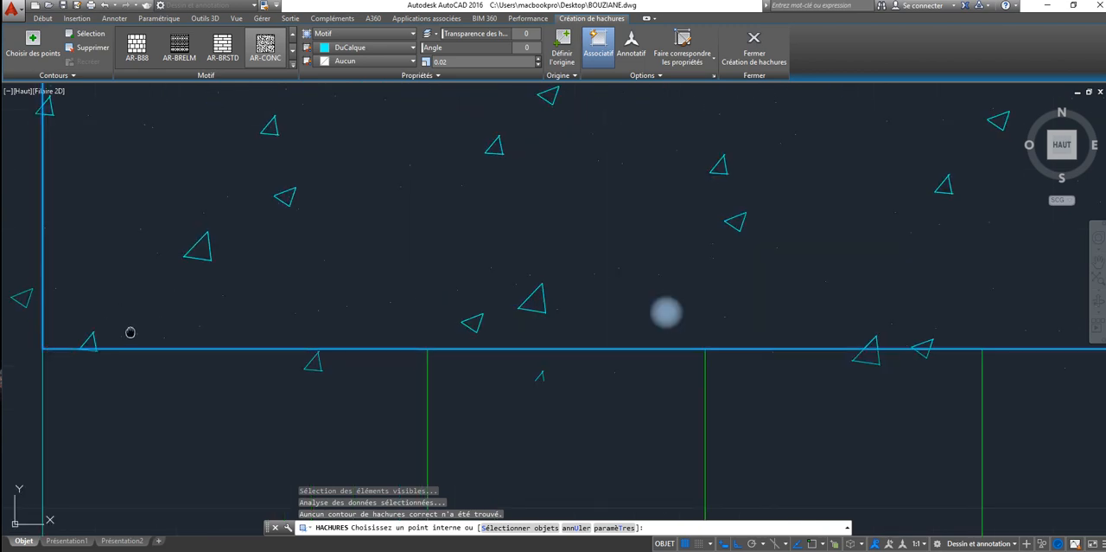
pyautogui.scroll(-2, 257, 313)
pyautogui.scroll(3, 254, 314)
pyautogui.scroll(-7, 255, 313)
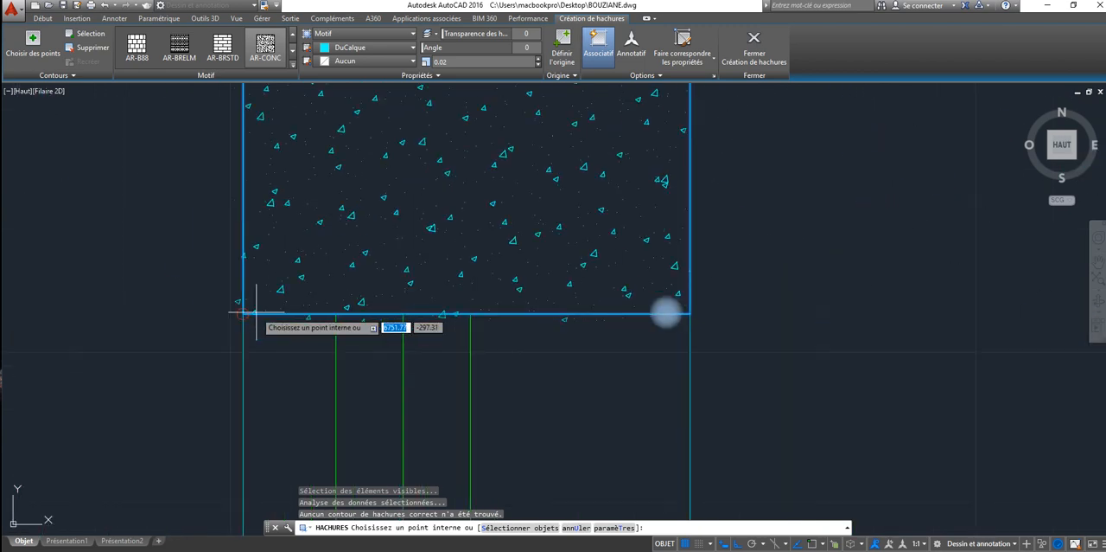
pyautogui.scroll(-5, 256, 313)
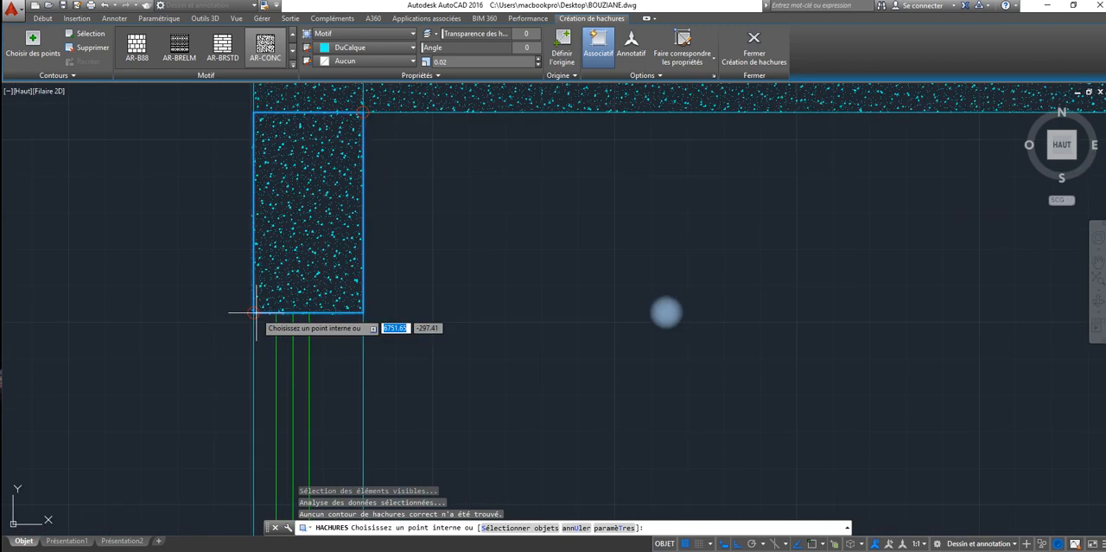
# Step: Add the roof slab's end above the left exterior wall to the hatch and finish hatching
pyautogui.click(360, 106)
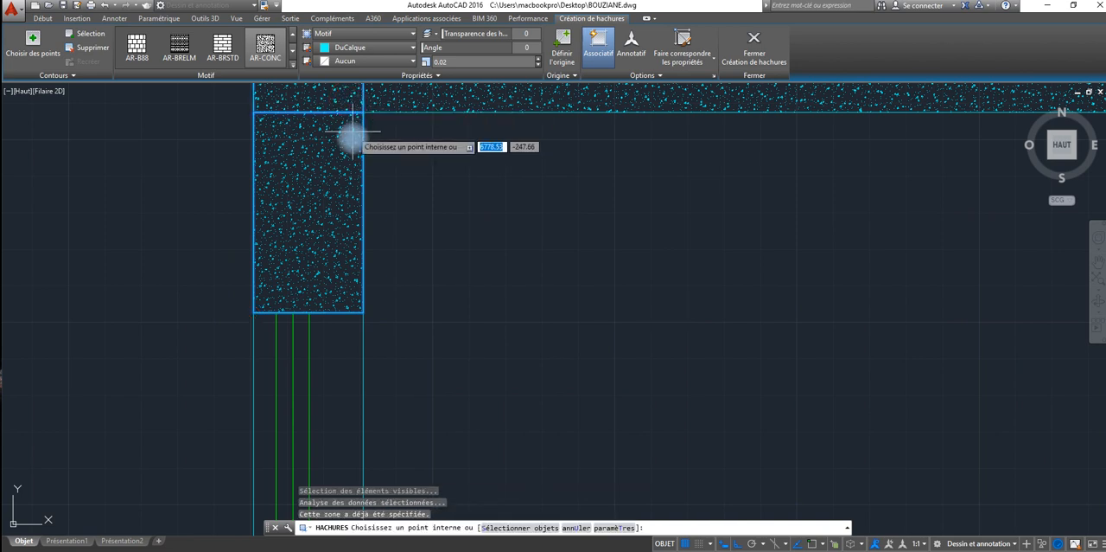
pyautogui.scroll(-5, 388, 292)
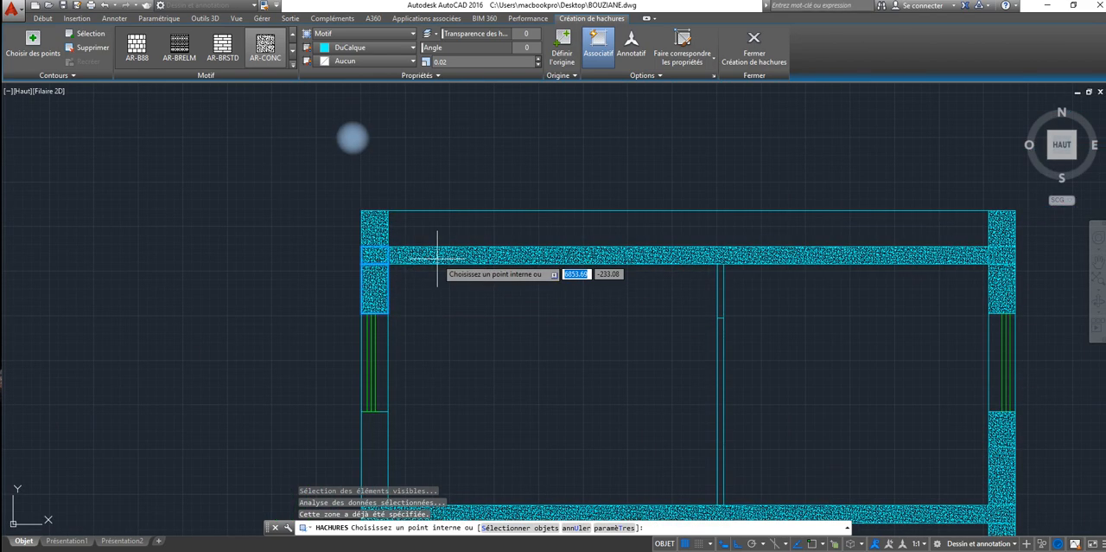
pyautogui.click(598, 324)
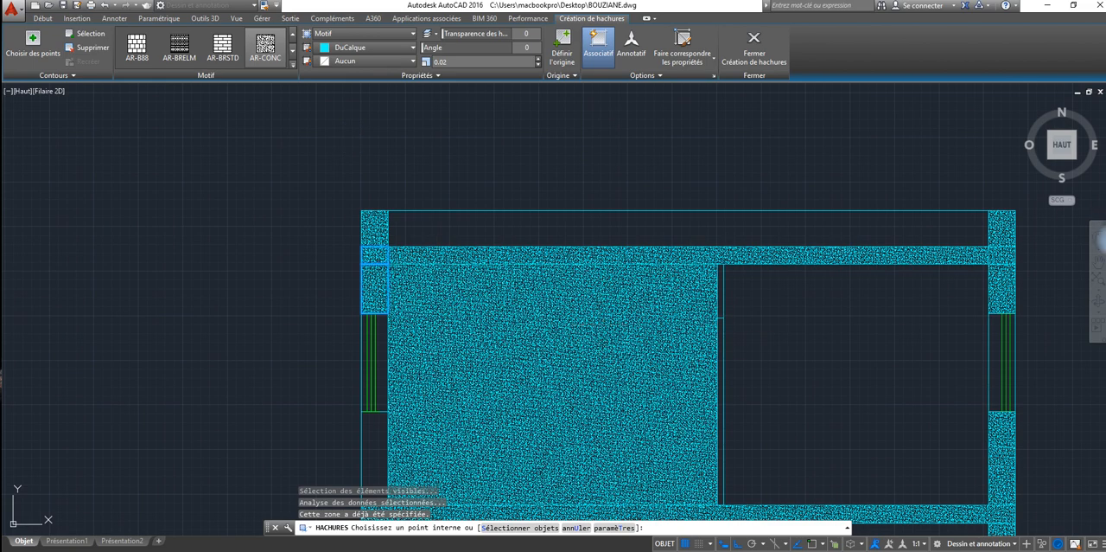
pyautogui.press('Escape')
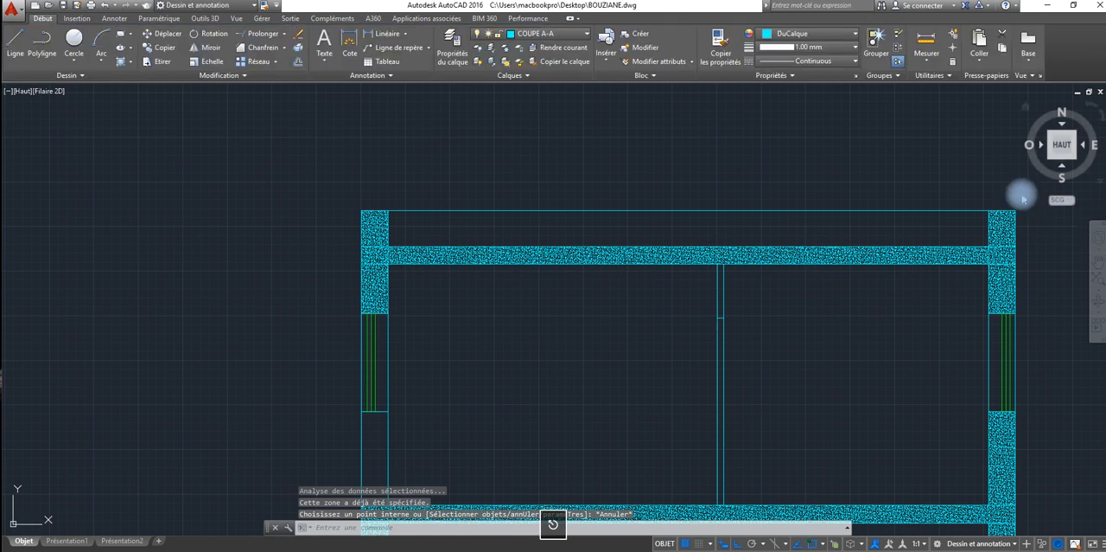
# Step: Hatch the interior partition above the door opening, below the roof slab, with AR-CONC at scale 0.02
pyautogui.click(121, 49)
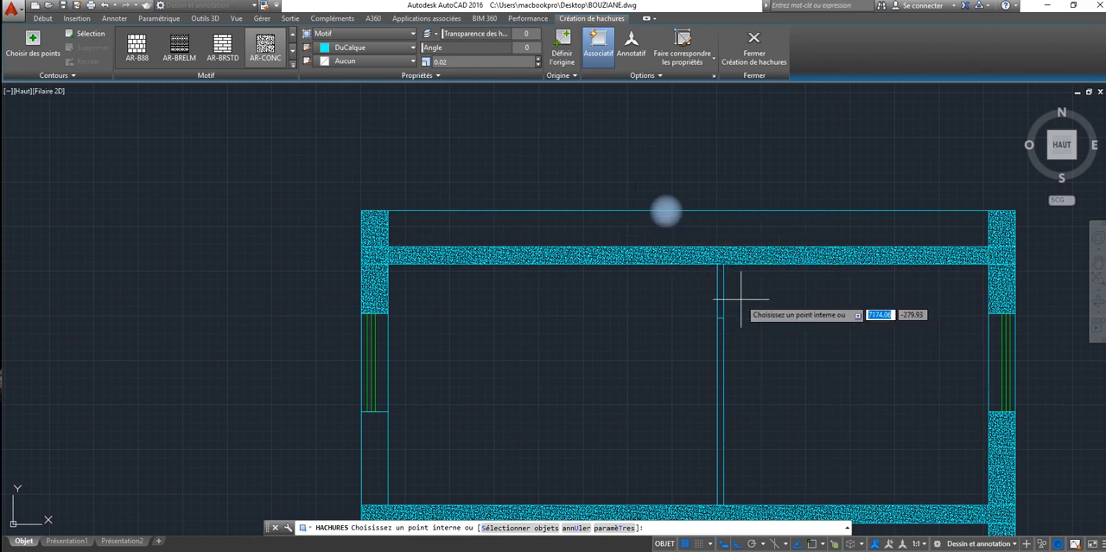
pyautogui.click(698, 293)
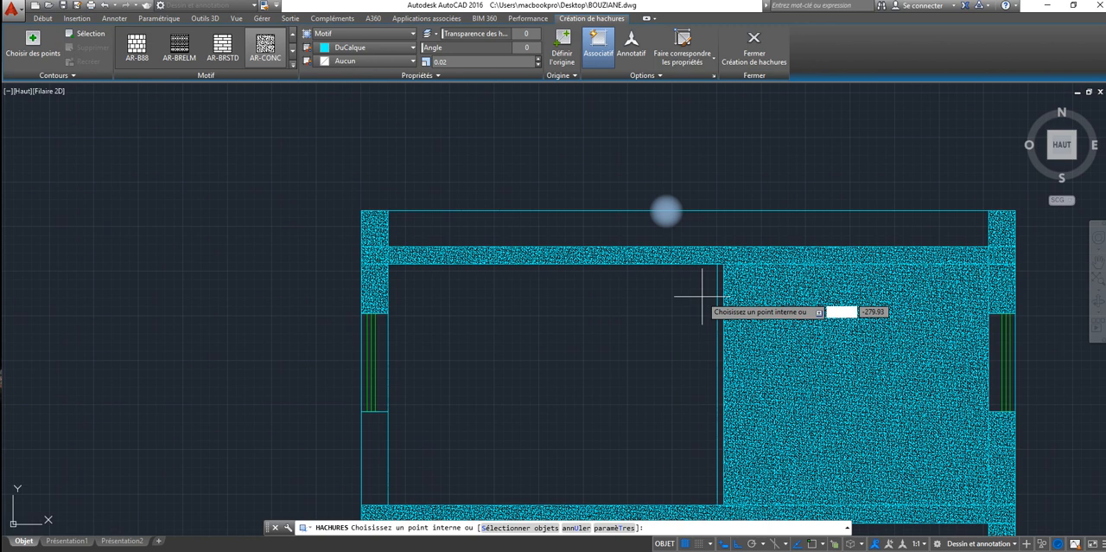
pyautogui.scroll(6, 746, 299)
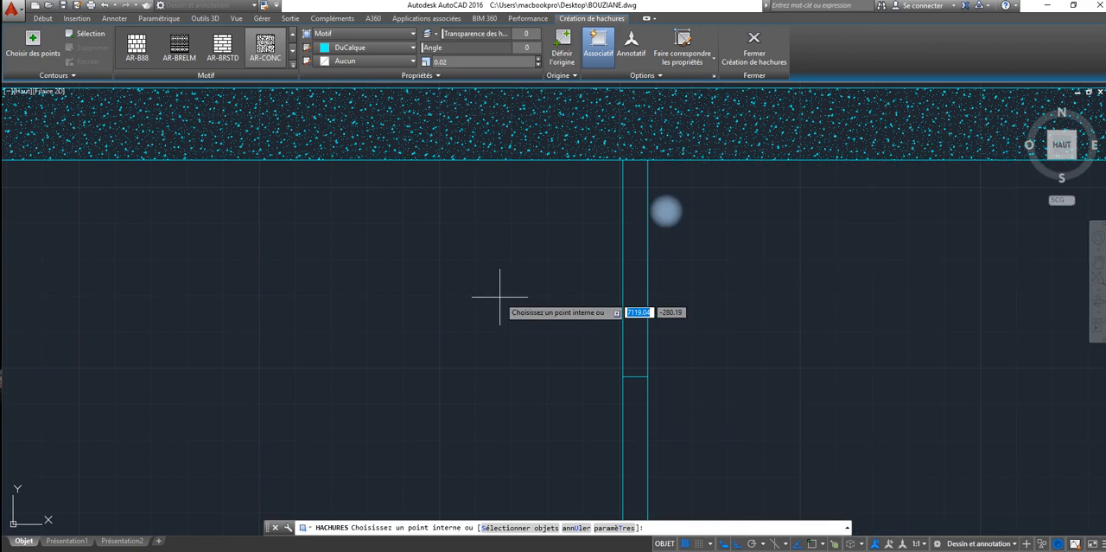
pyautogui.click(638, 304)
pyautogui.scroll(-6, 637, 304)
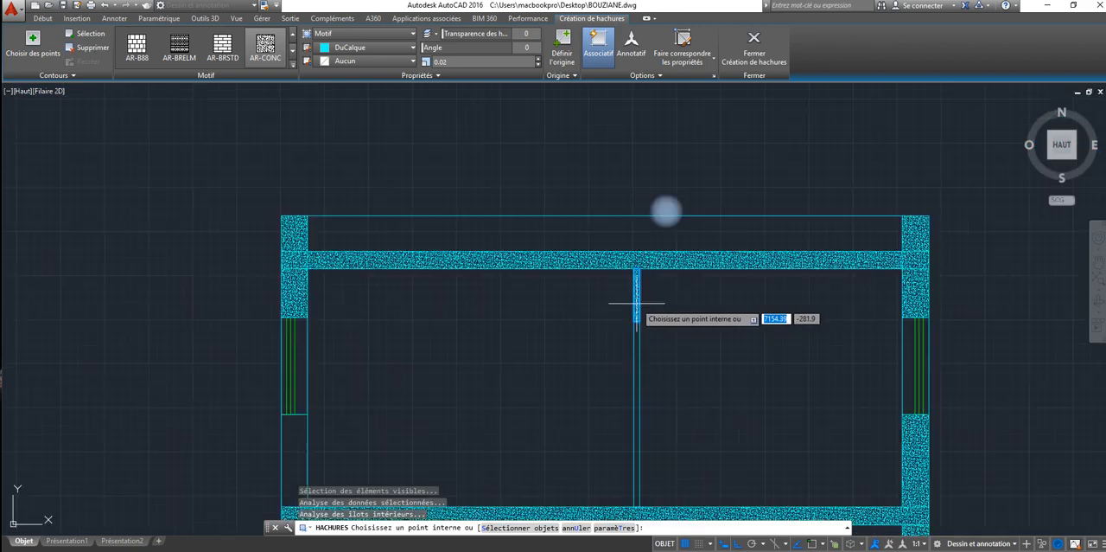
# Step: Try to hatch the left exterior wall below its window with AR-CONC at scale 0.02
pyautogui.moveTo(636, 303); pyautogui.dragTo(493, 178, button='middle')
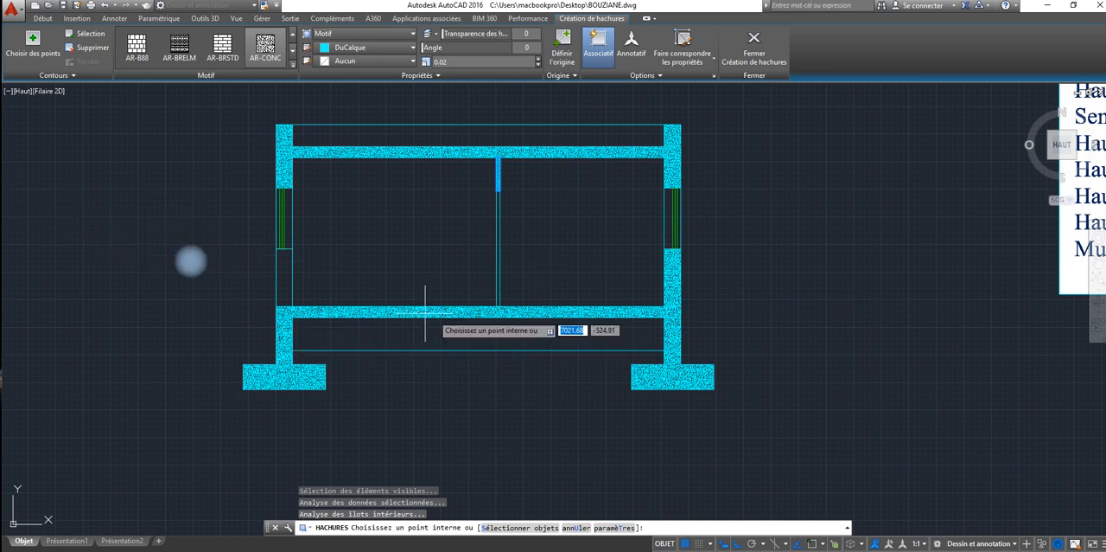
pyautogui.click(298, 285)
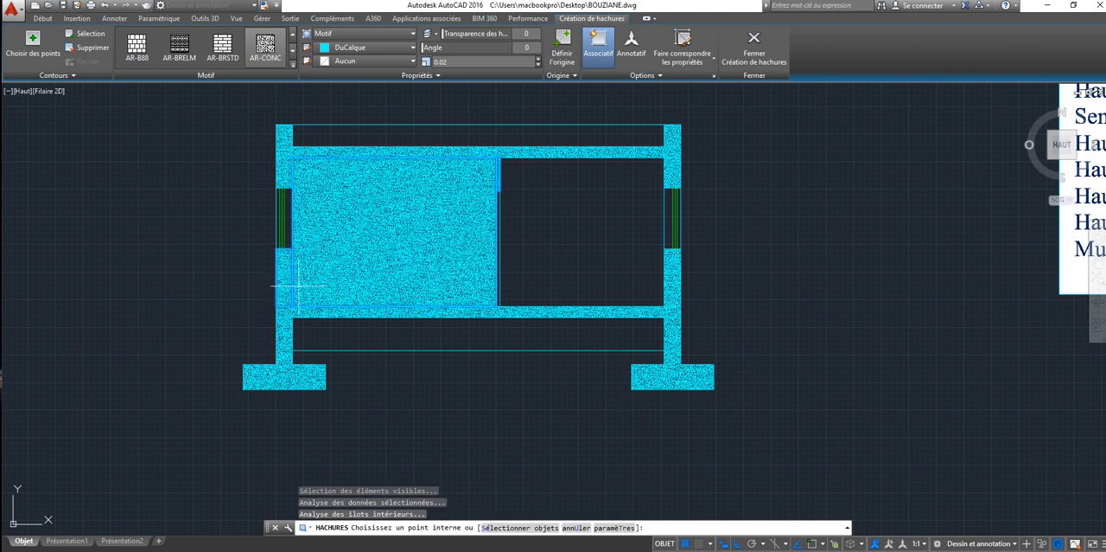
pyautogui.press('Escape')
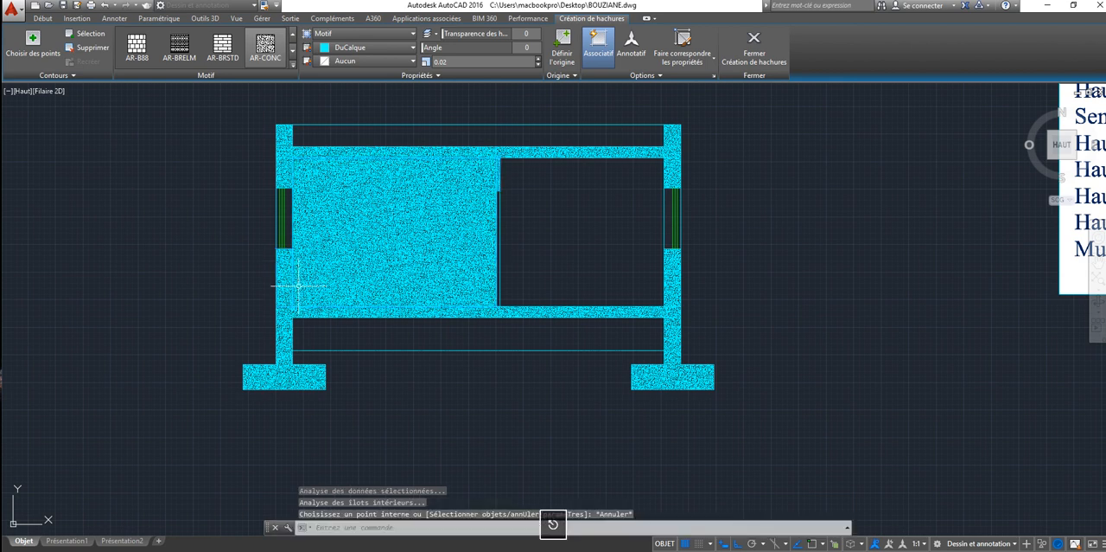
pyautogui.press('Escape')
pyautogui.press('Escape')
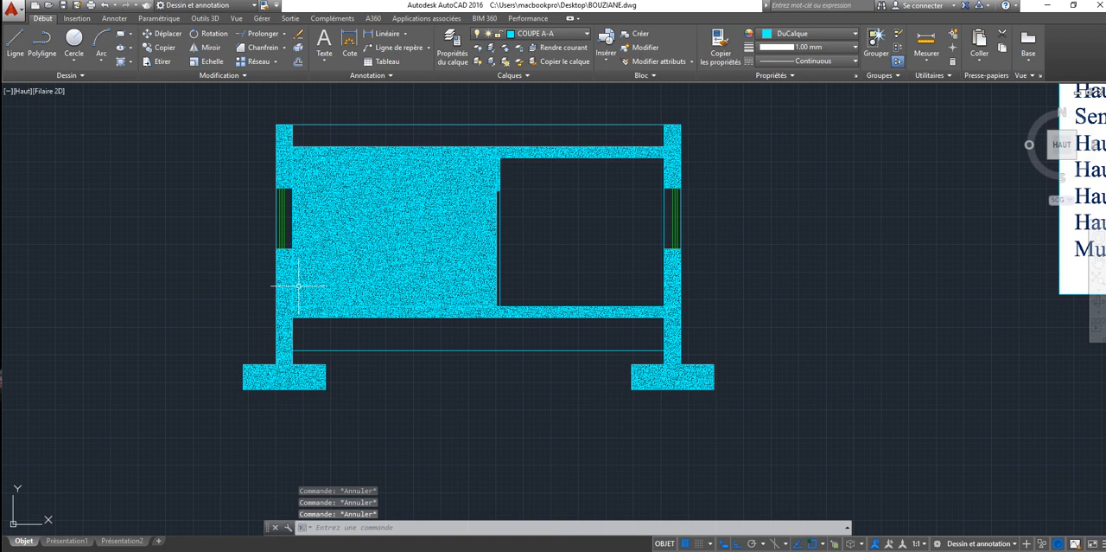
pyautogui.press('Escape')
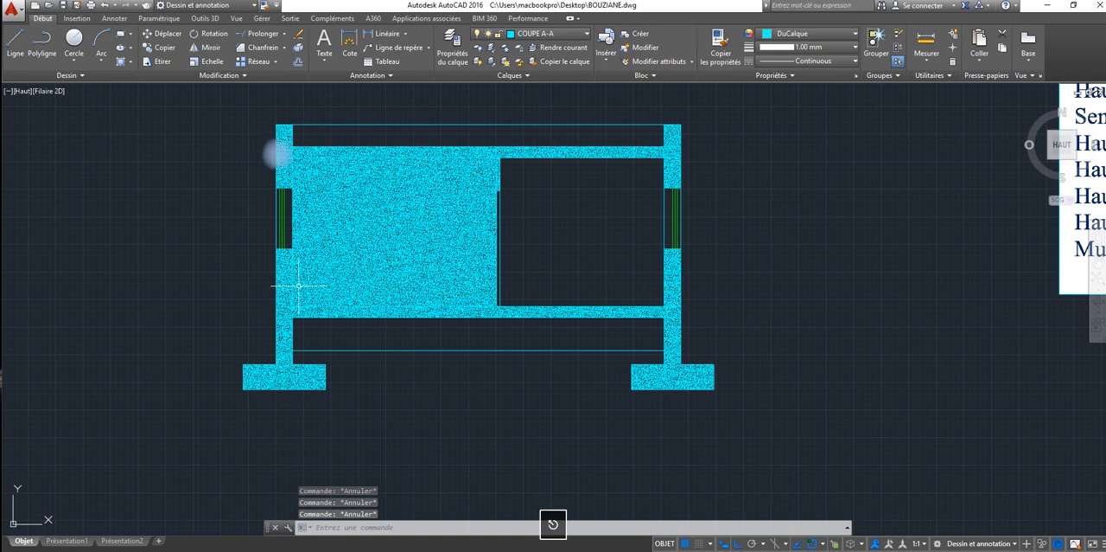
# Step: Undo the last hatch operation that filled the room between the left exterior wall and the interior partition
pyautogui.click(222, 162)
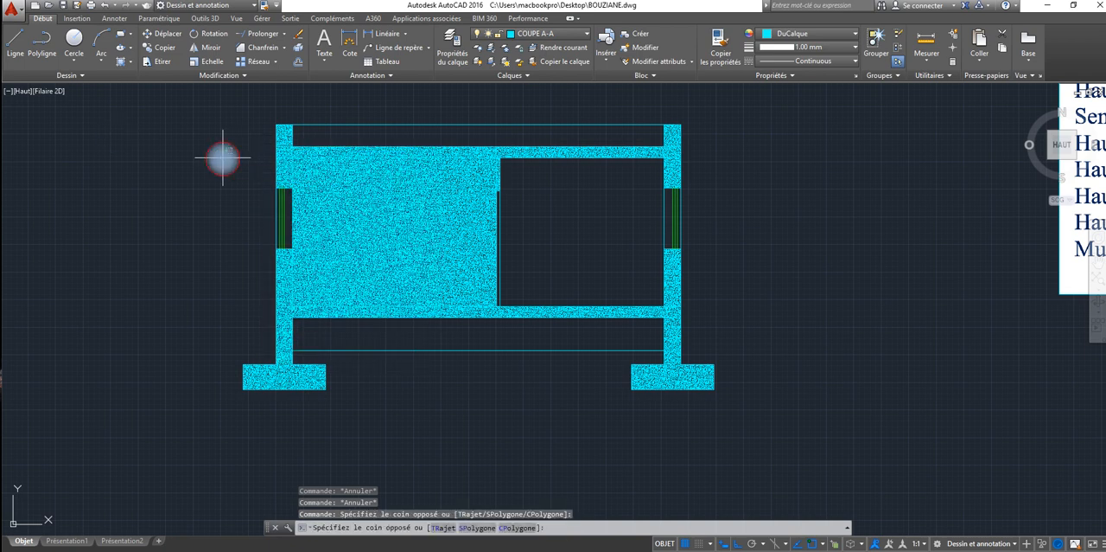
pyautogui.press('Escape')
pyautogui.hotkey('ctrl', 'z')
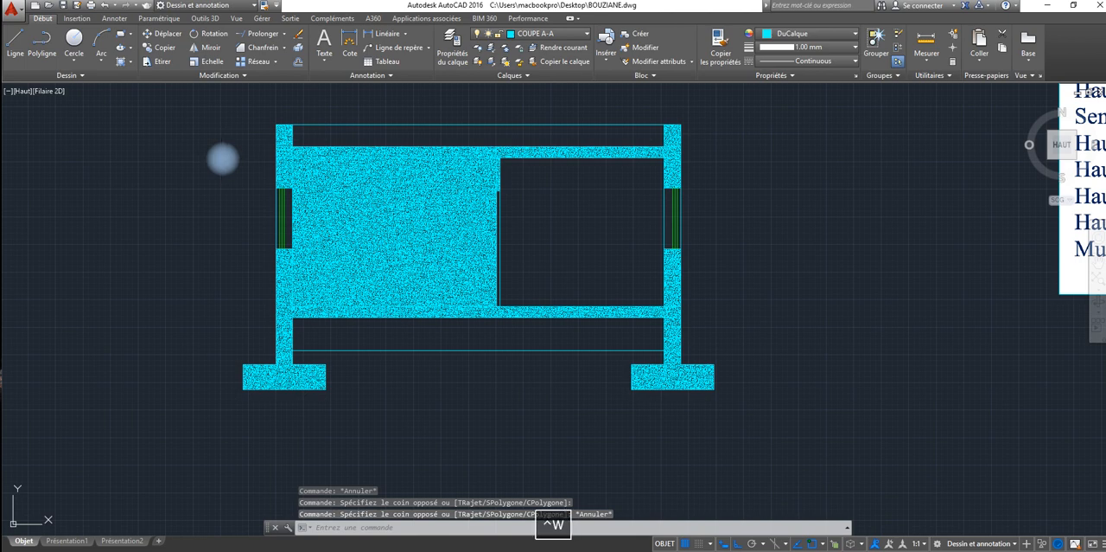
# Step: Start a new hatch for the remaining unhatched cut walls of the section
pyautogui.moveTo(302, 248)
pyautogui.mouseDown(button='middle')
pyautogui.moveTo(61, 17)
pyautogui.moveTo(55, 115)
pyautogui.mouseUp(button='middle')
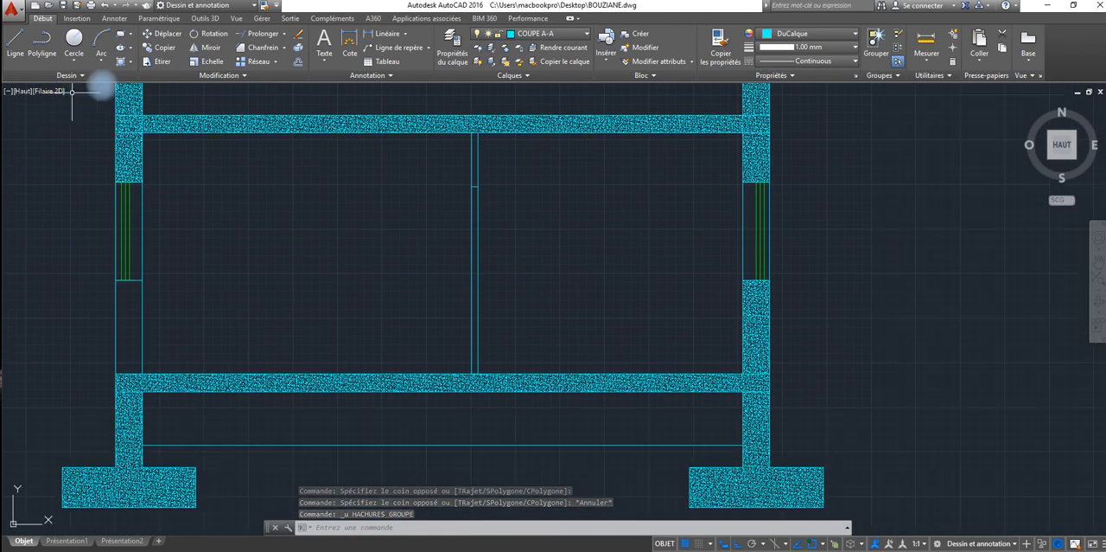
pyautogui.click(124, 62)
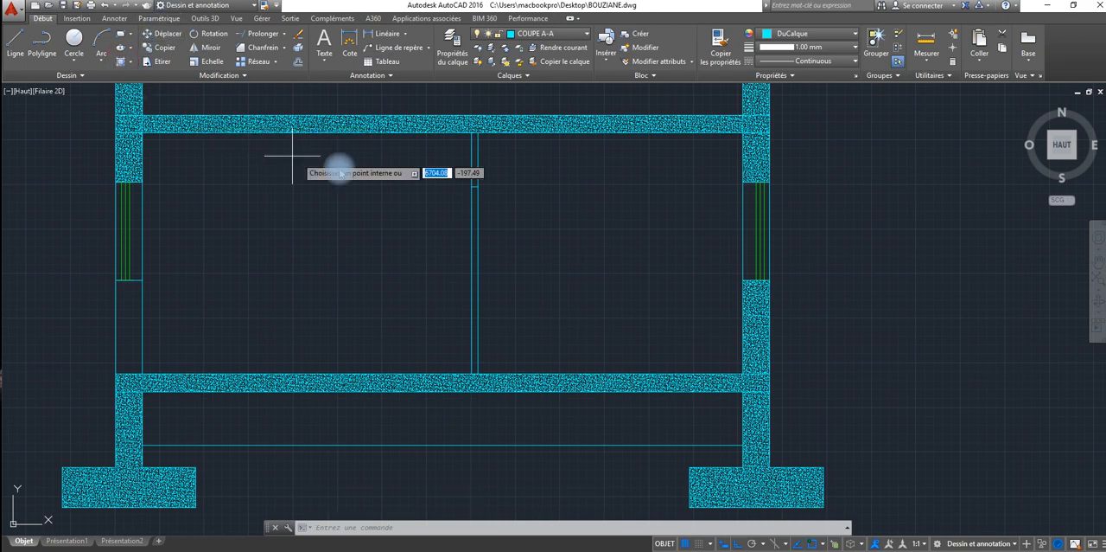